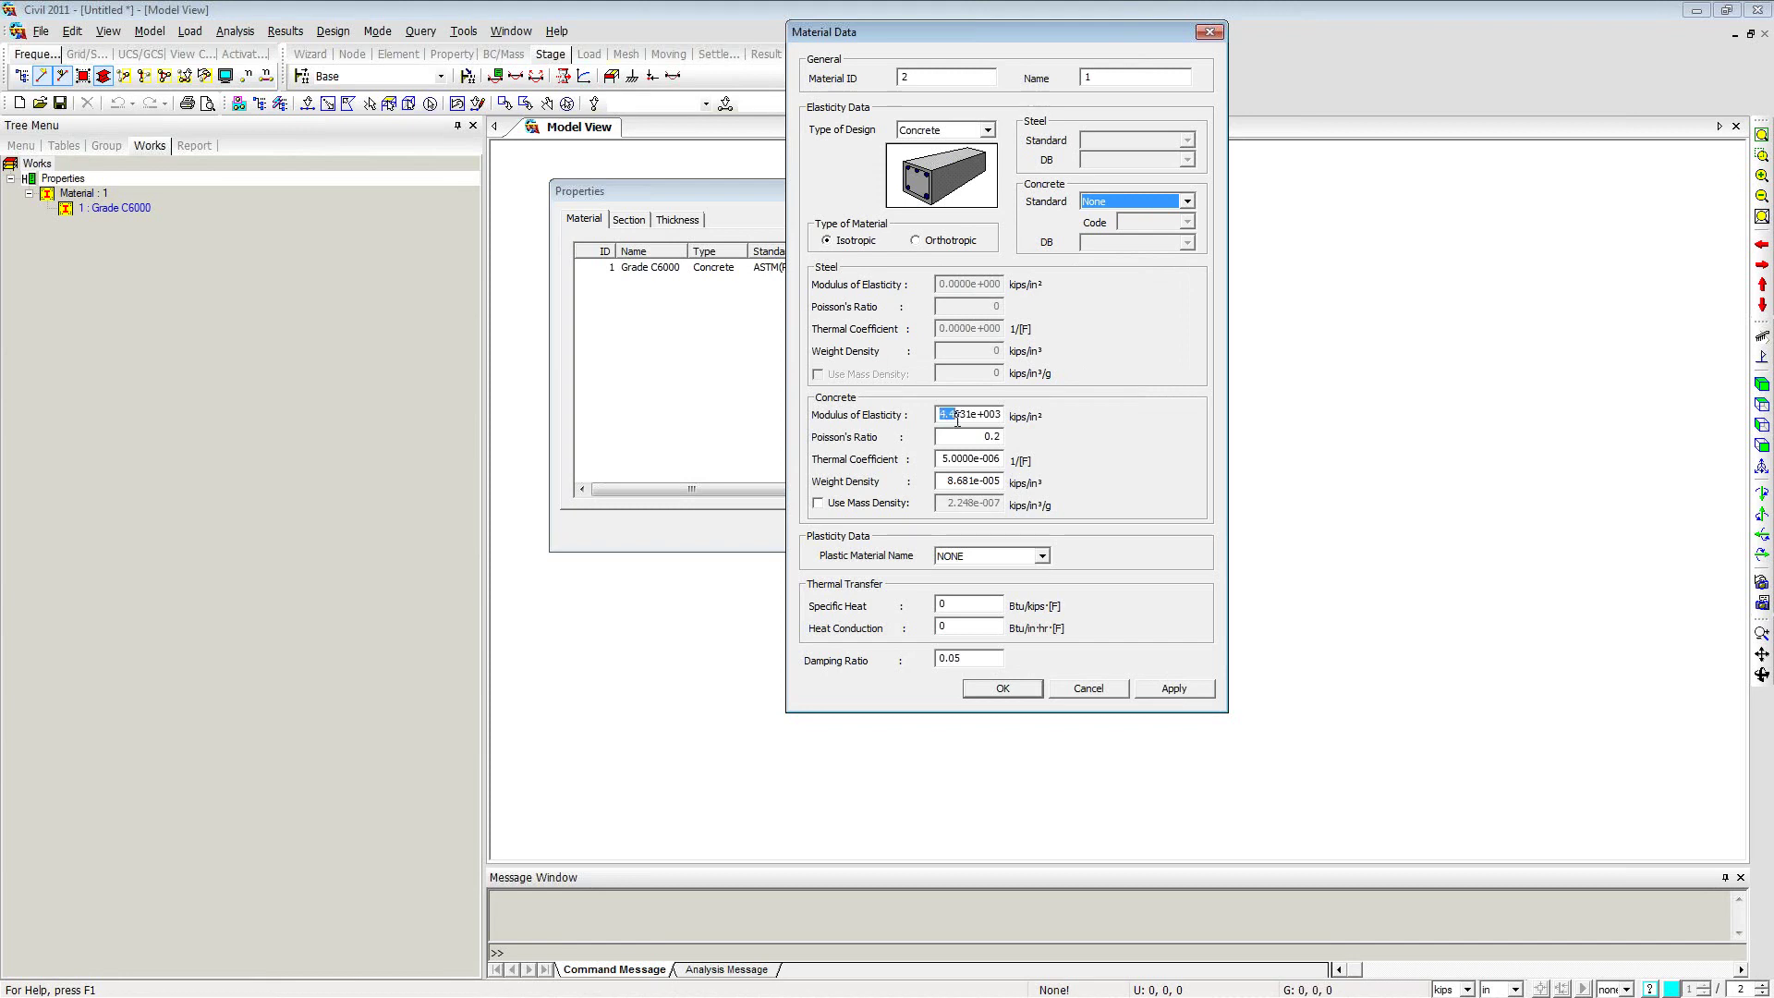
Step: Set concrete material 2's modulus of elasticity to 3834 kips/in², thermal coefficient to 0 and weight density to 0, and save it
left_click_drag(940, 416, 1004, 417)
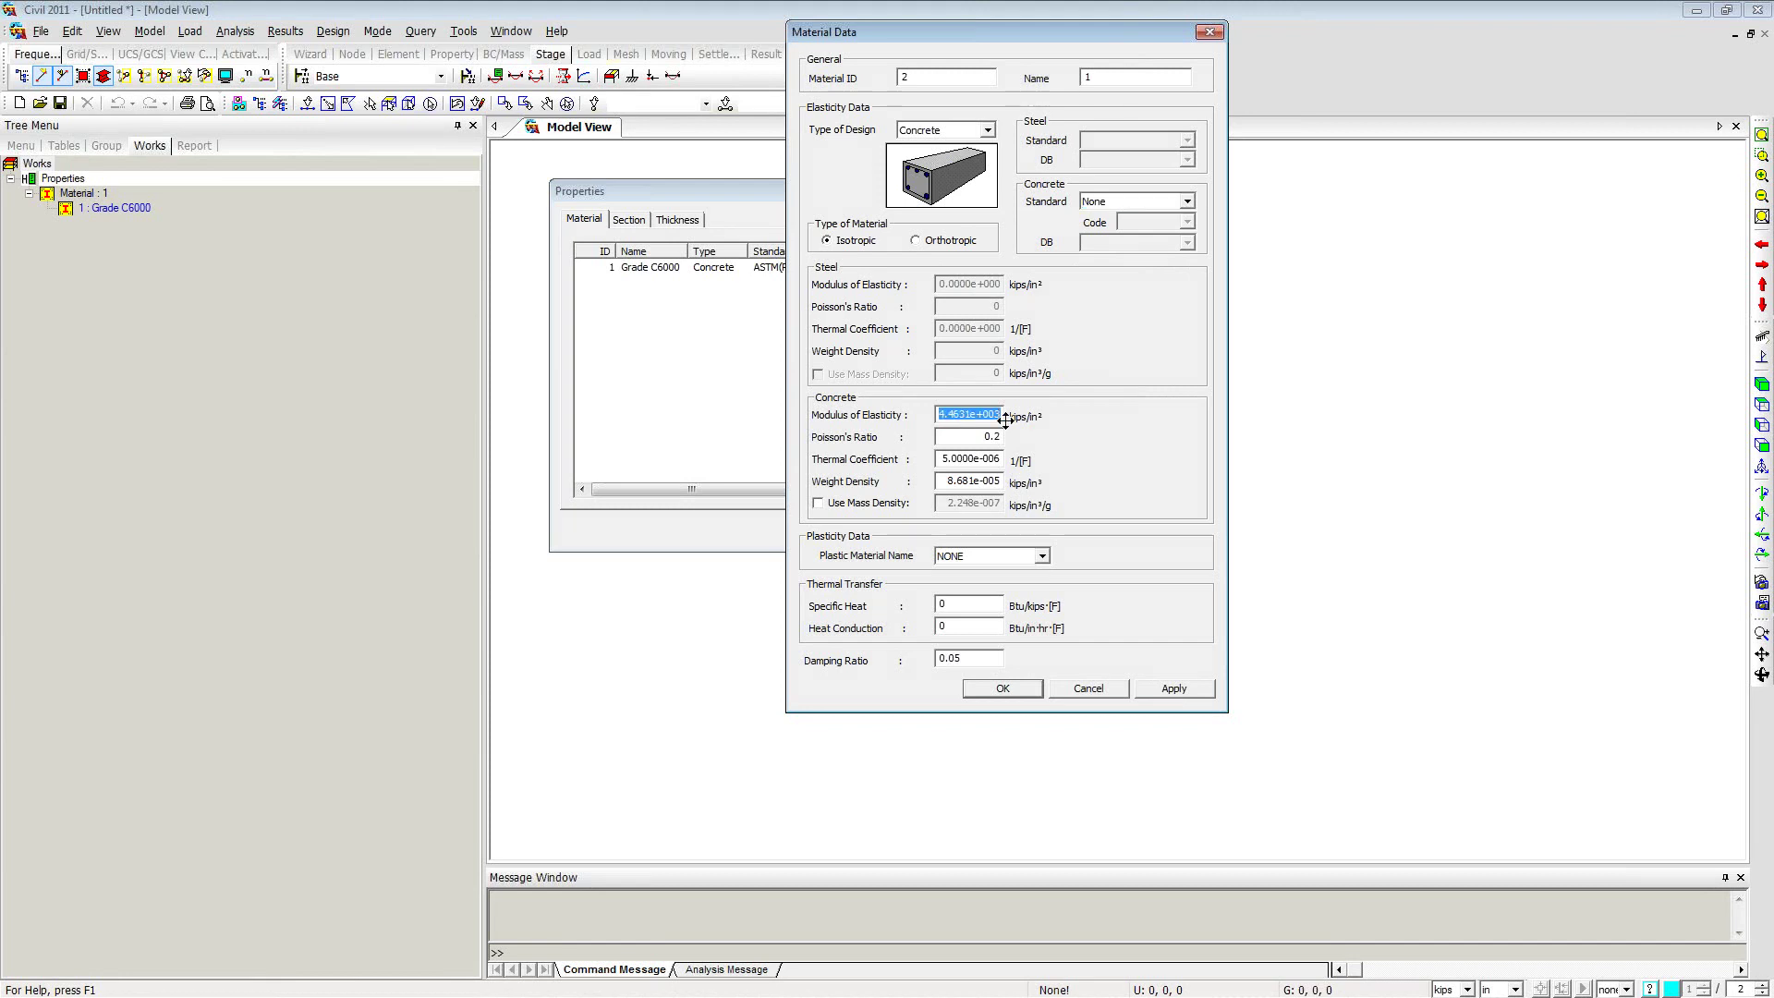
type("3834")
left_click_drag(943, 457, 1005, 459)
type("0")
left_click_drag(940, 477, 1007, 481)
type("0")
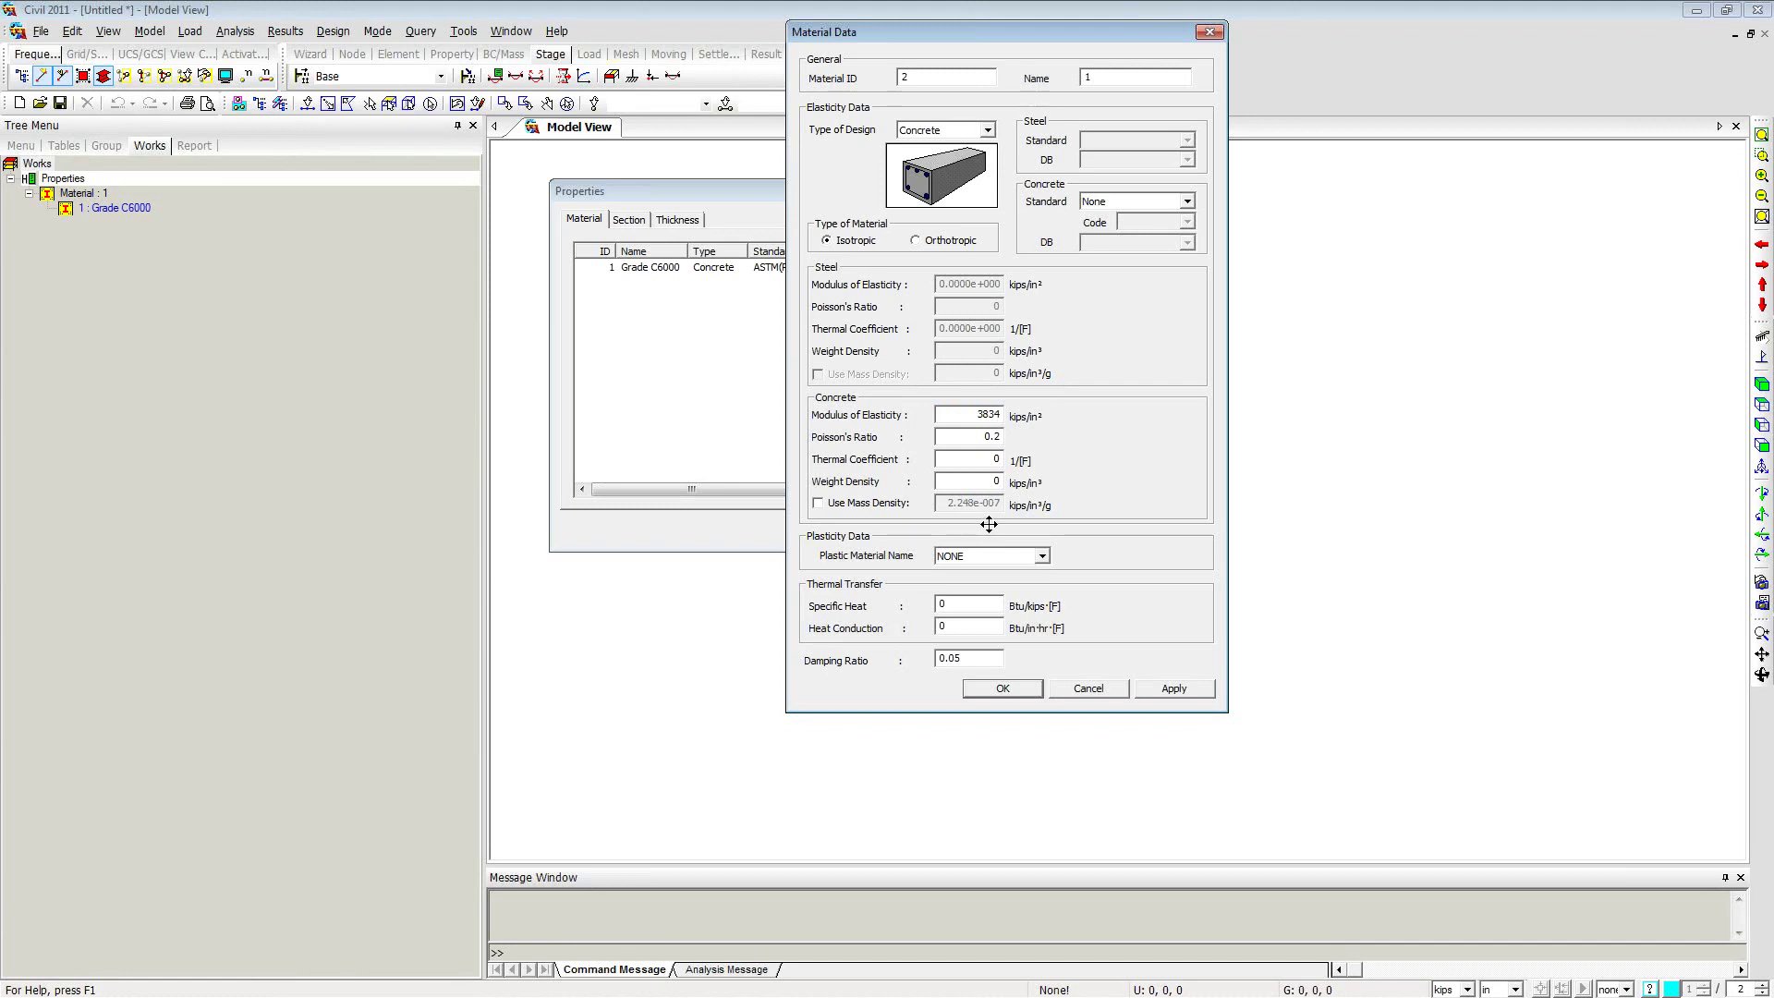
left_click(1003, 688)
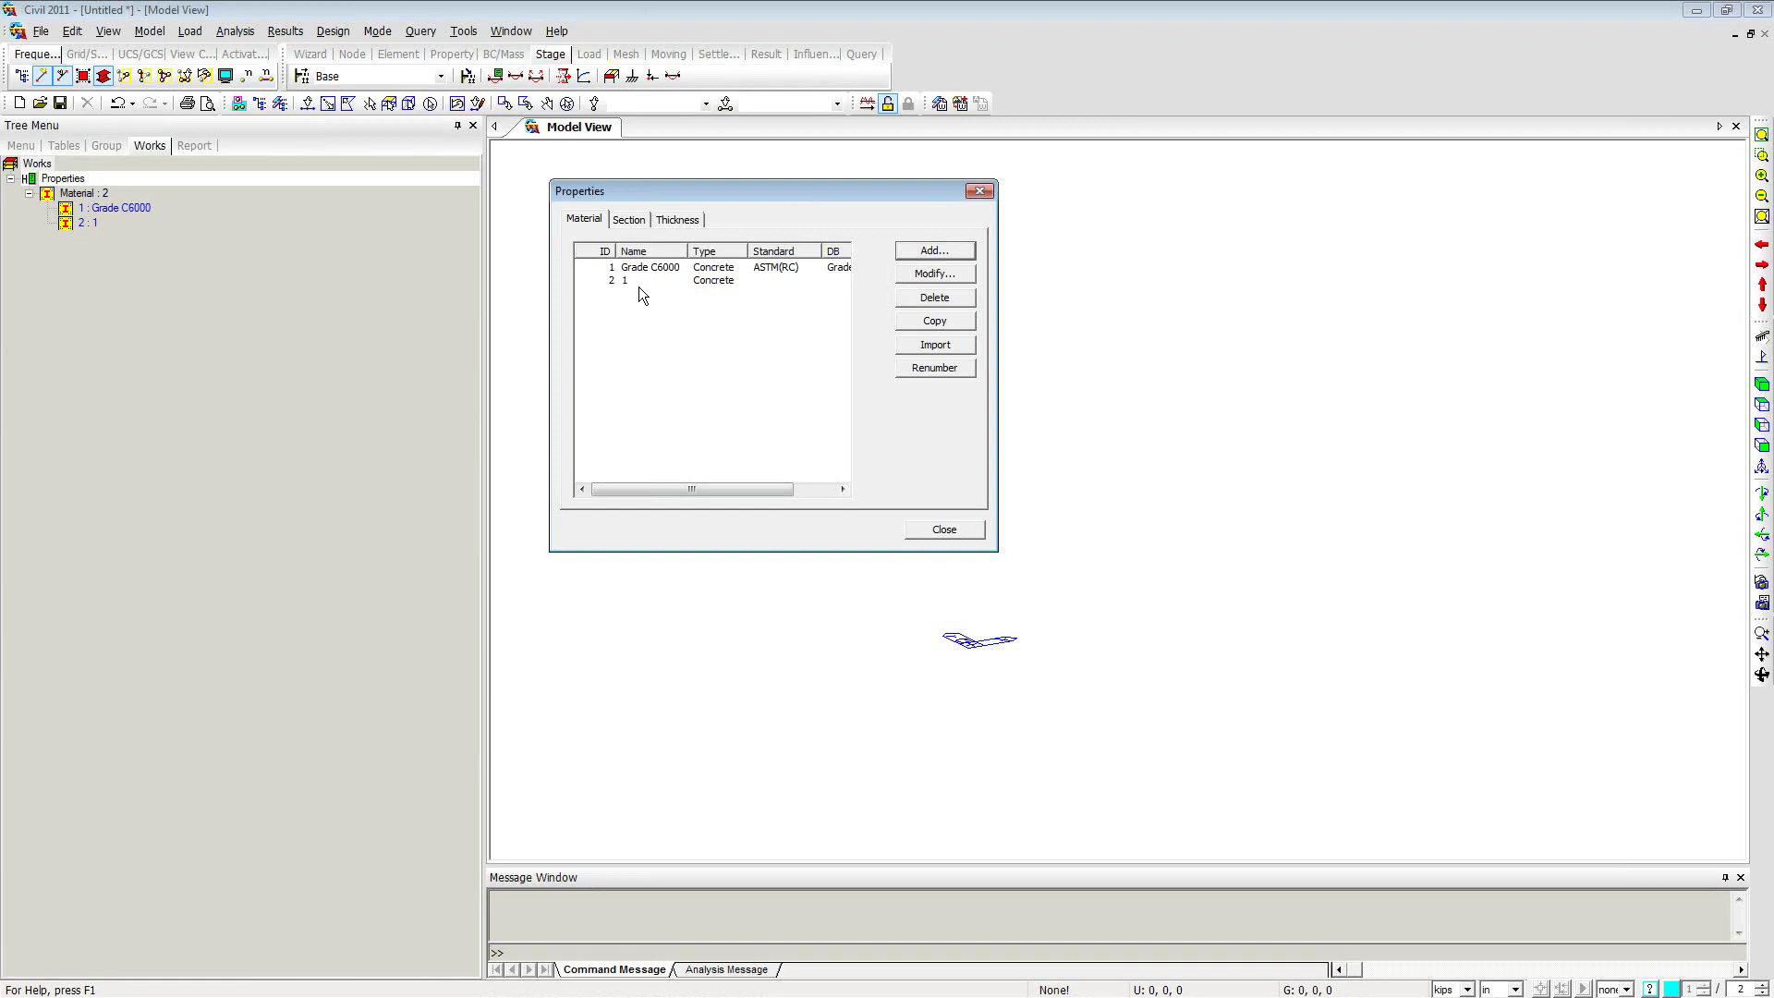
Step: Start a User Defined material with modulus of elasticity 28500 kips/in², Poisson's ratio .3 and weight density 8.681E-5 kips/in³
left_click(924, 249)
left_click_drag(847, 41, 939, 53)
left_click(840, 141)
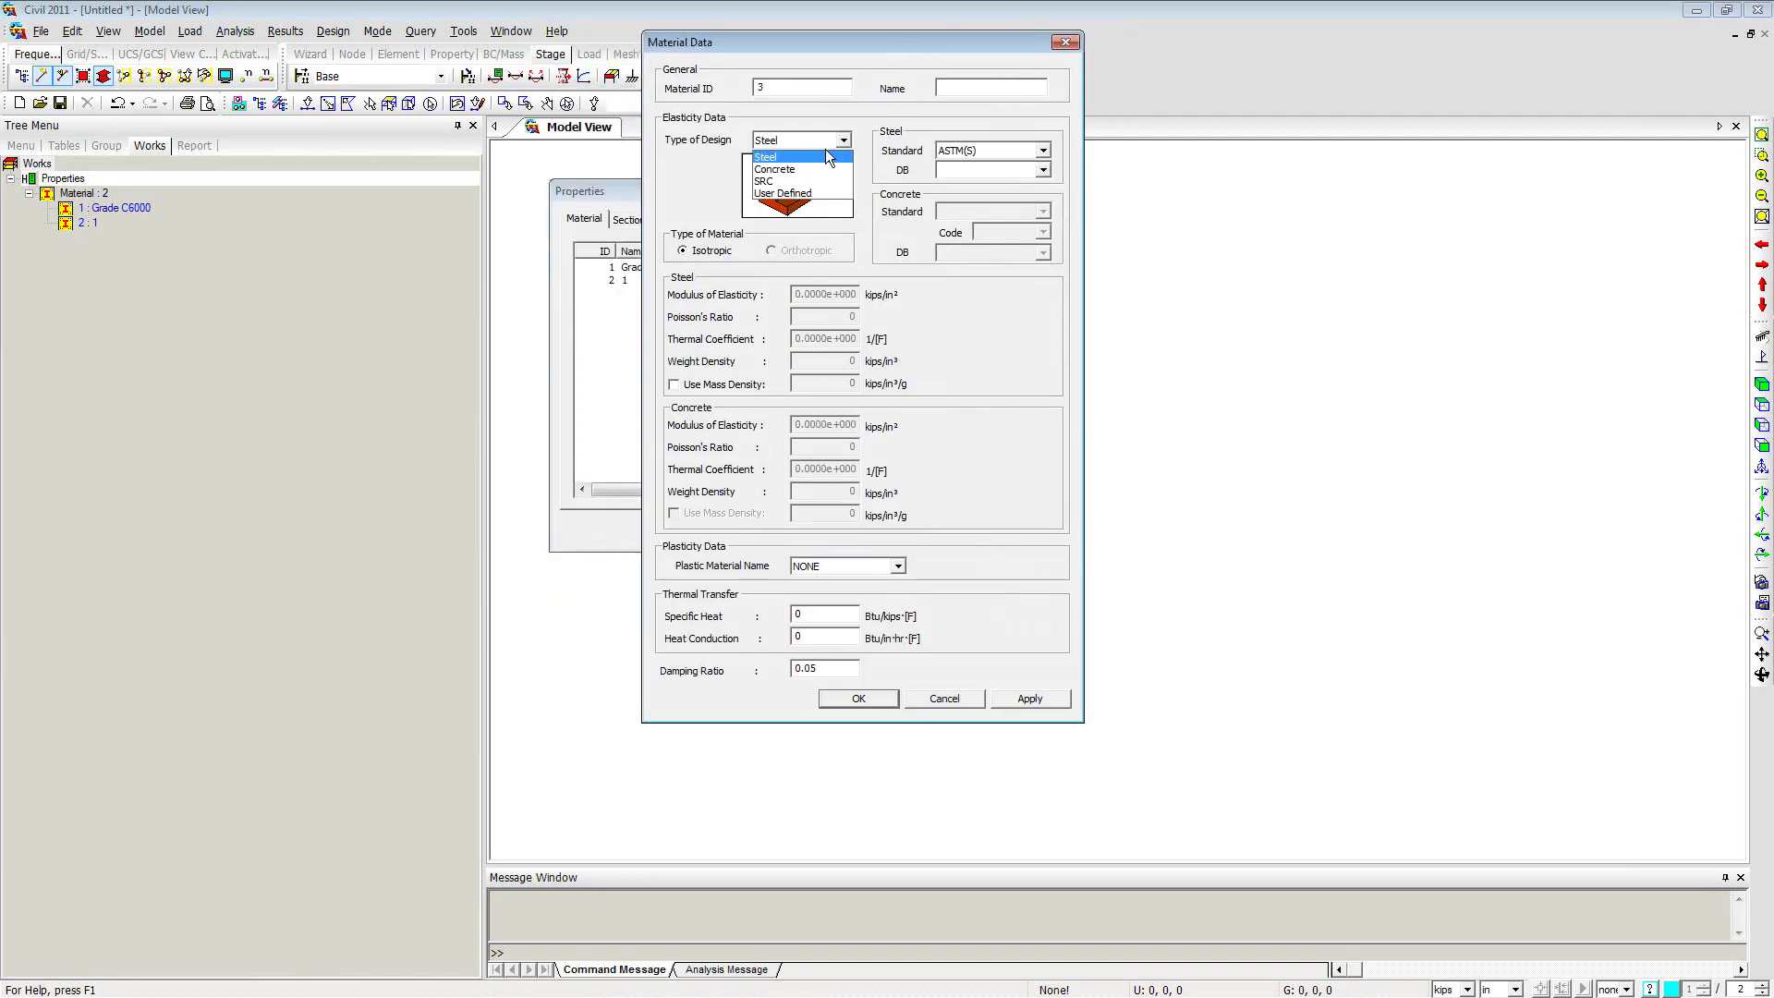
left_click(790, 196)
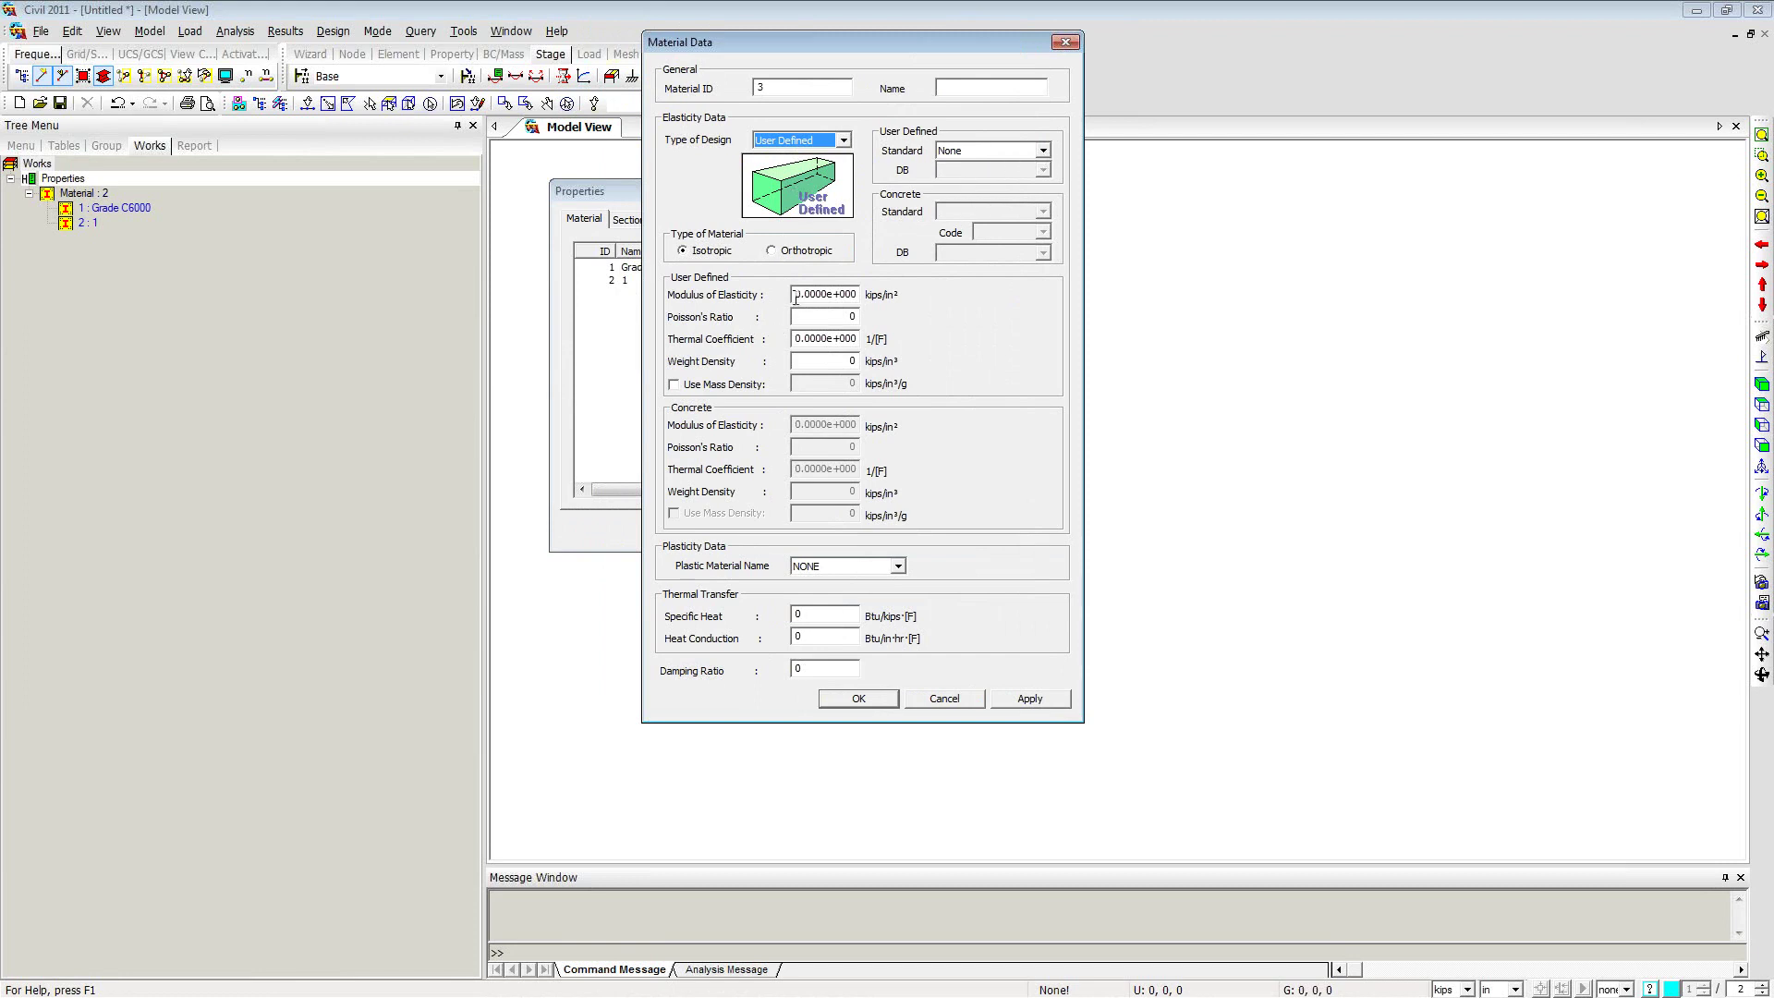
left_click_drag(796, 296, 861, 299)
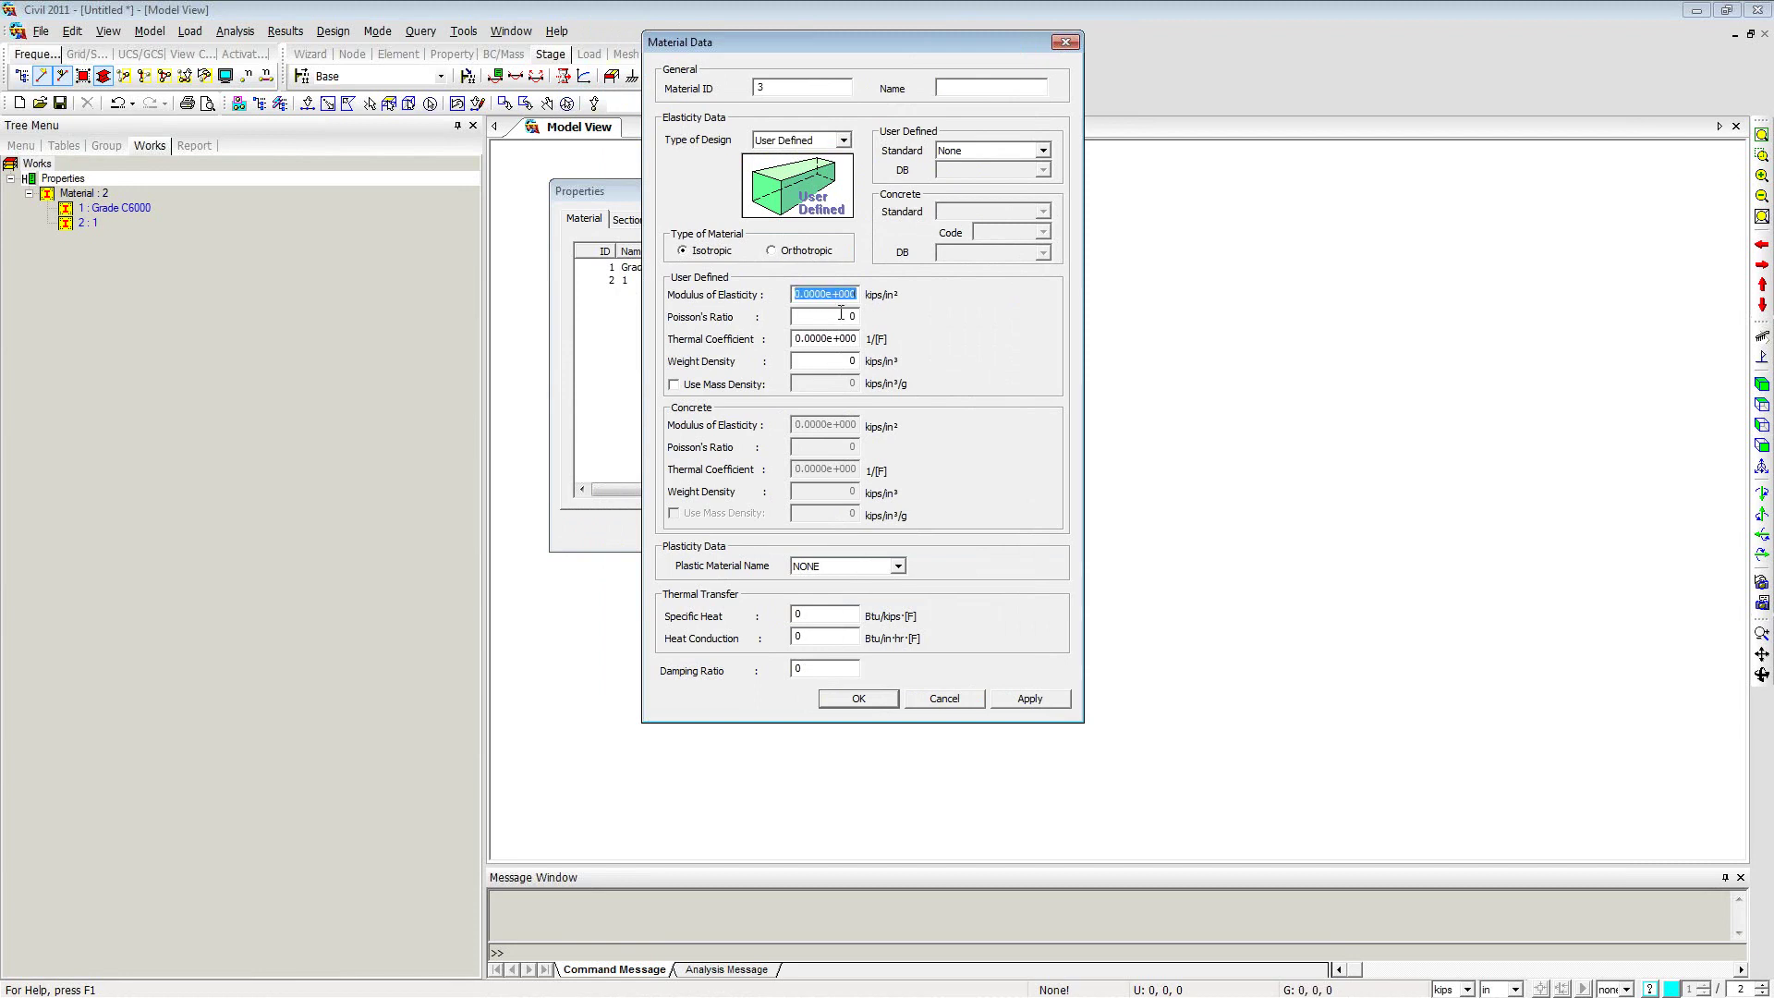
type("28500")
key("Tab")
type(".3")
key("Tab")
key("Tab")
type("8.681E-5")
Step: Name the user-defined material Tendon and save it
left_click(858, 698)
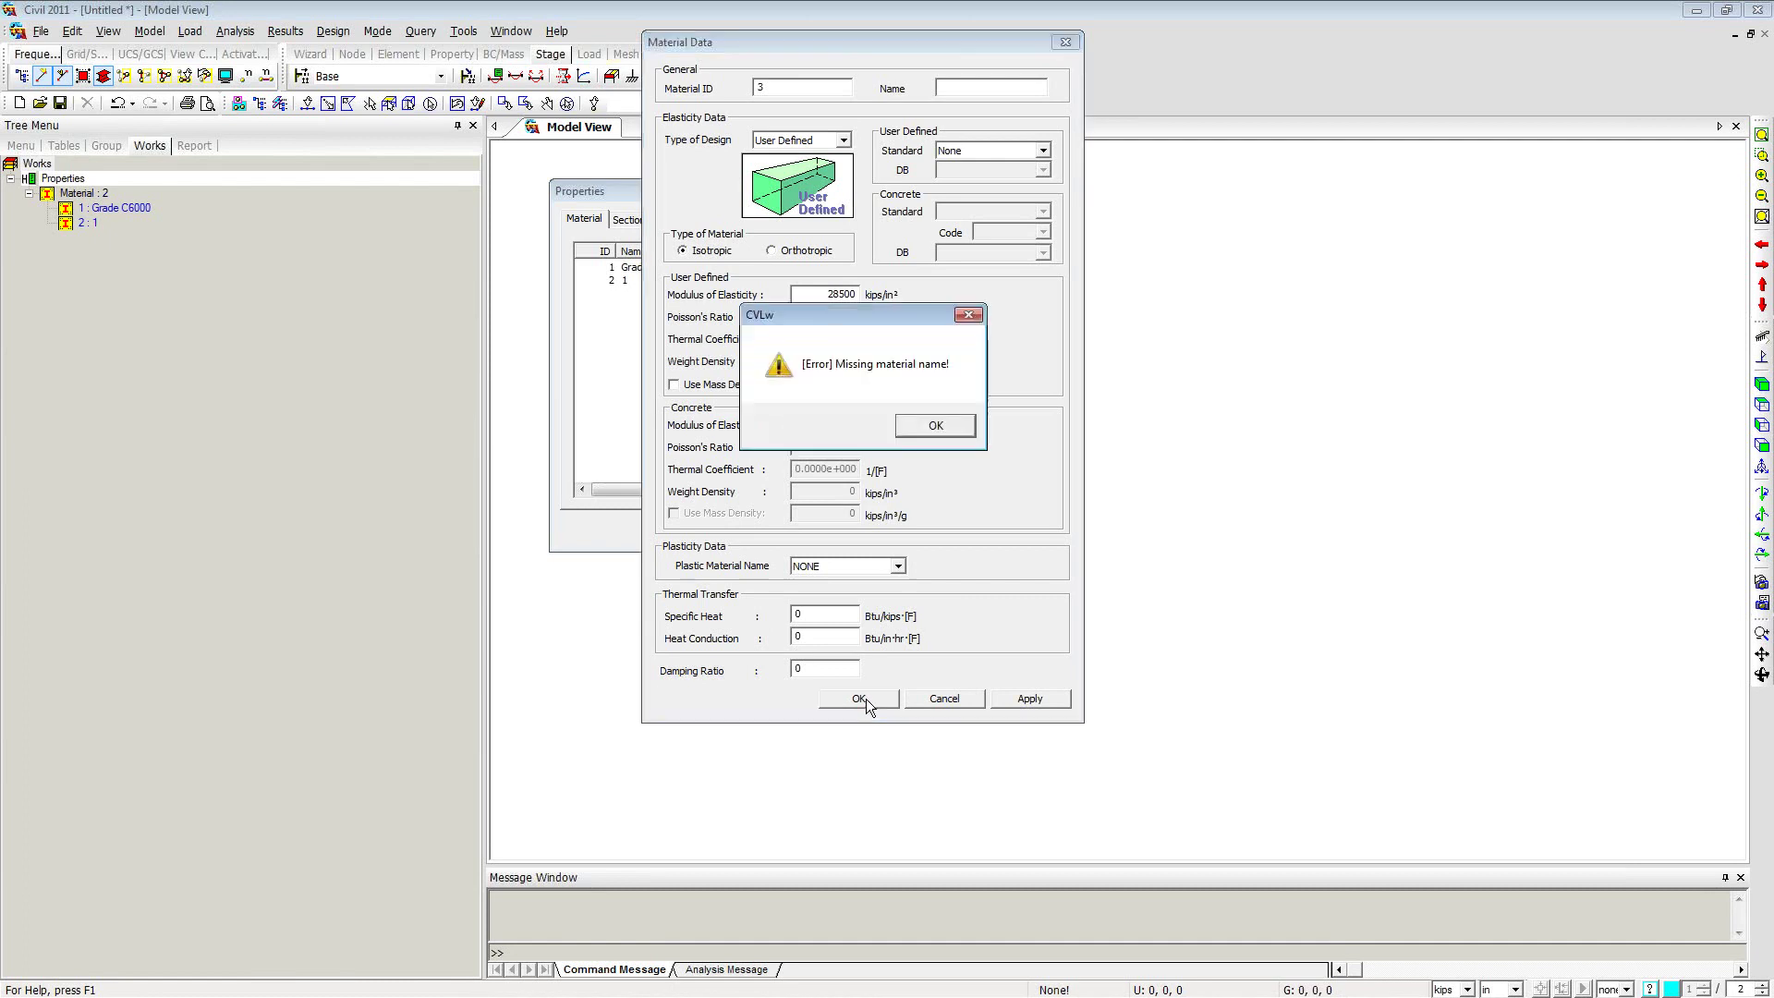
left_click(932, 427)
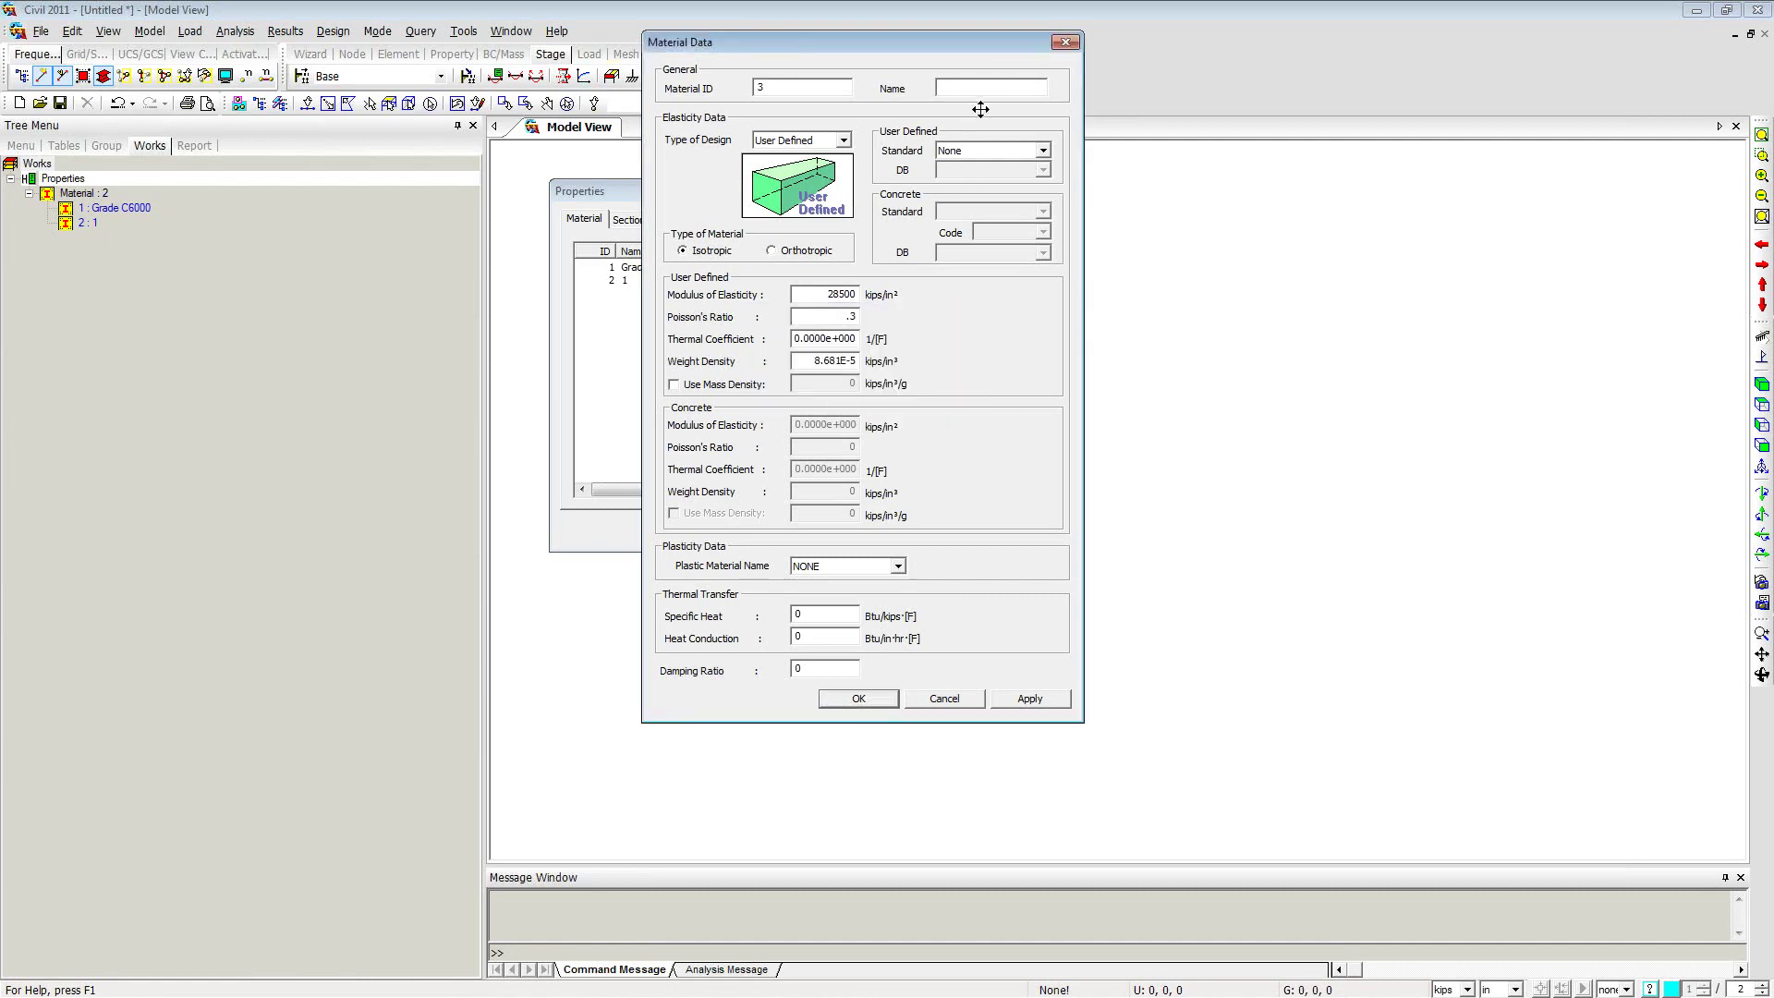
type("Tendon")
left_click(878, 704)
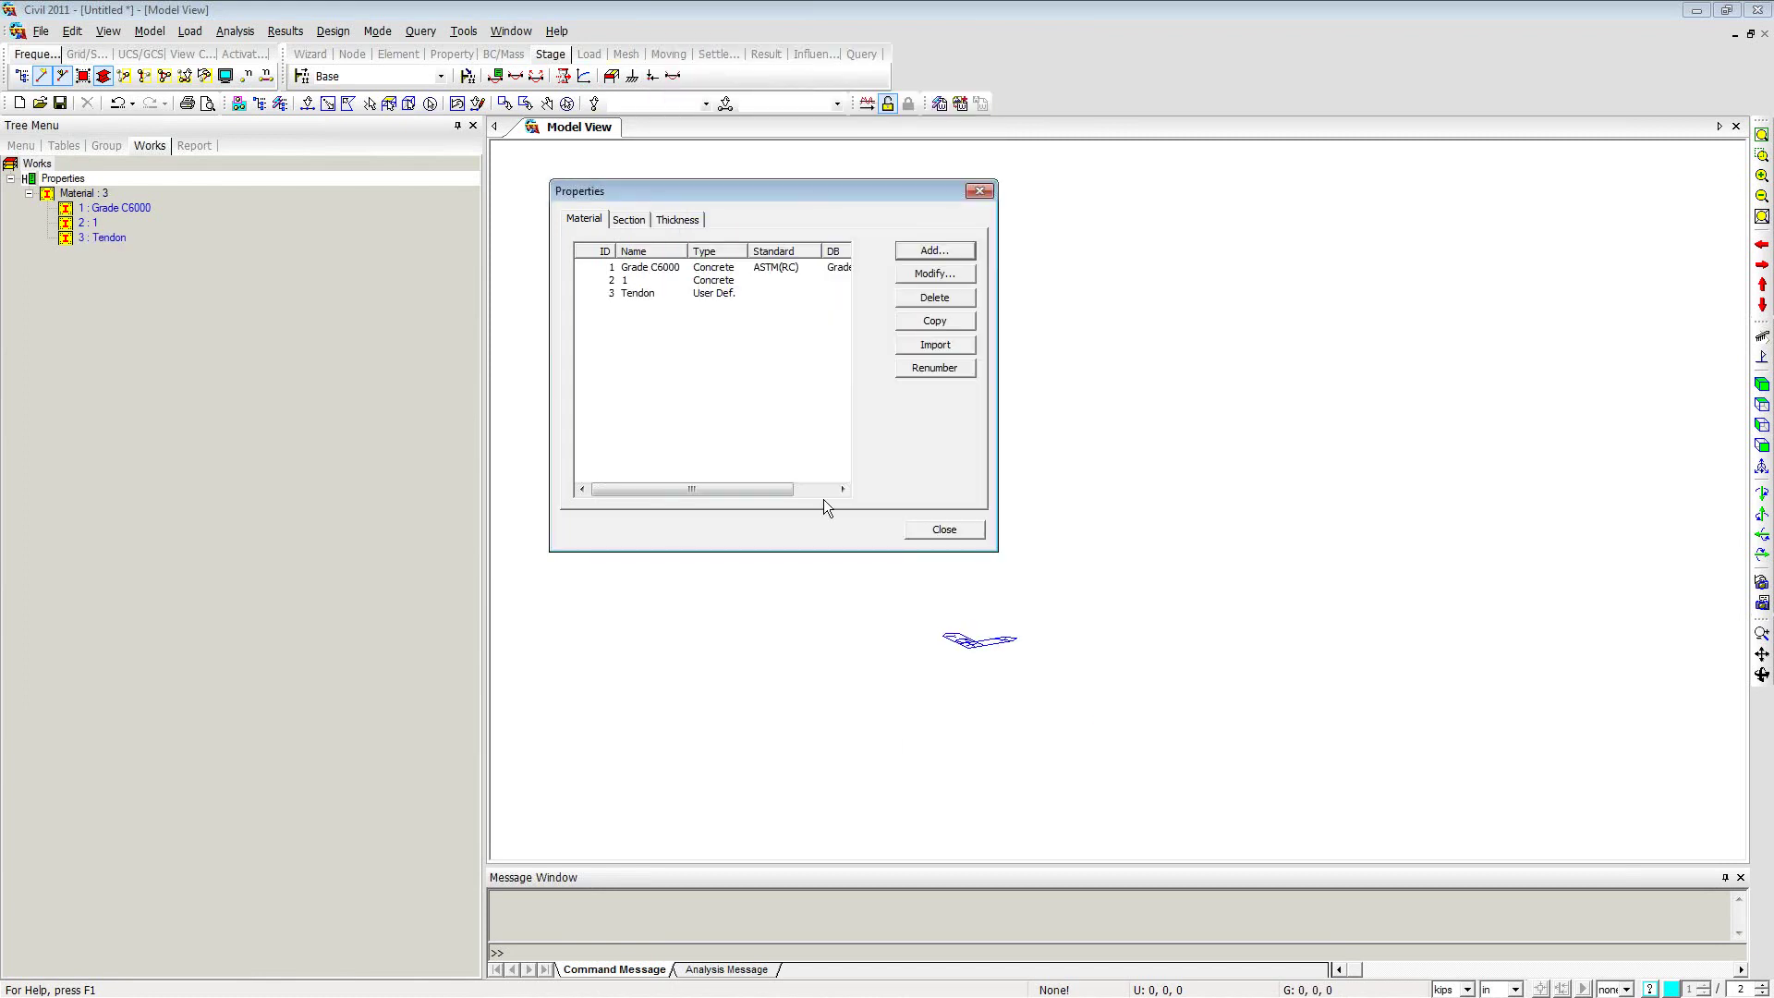
Step: Start a new composite section with the section type Composite-I
left_click(625, 221)
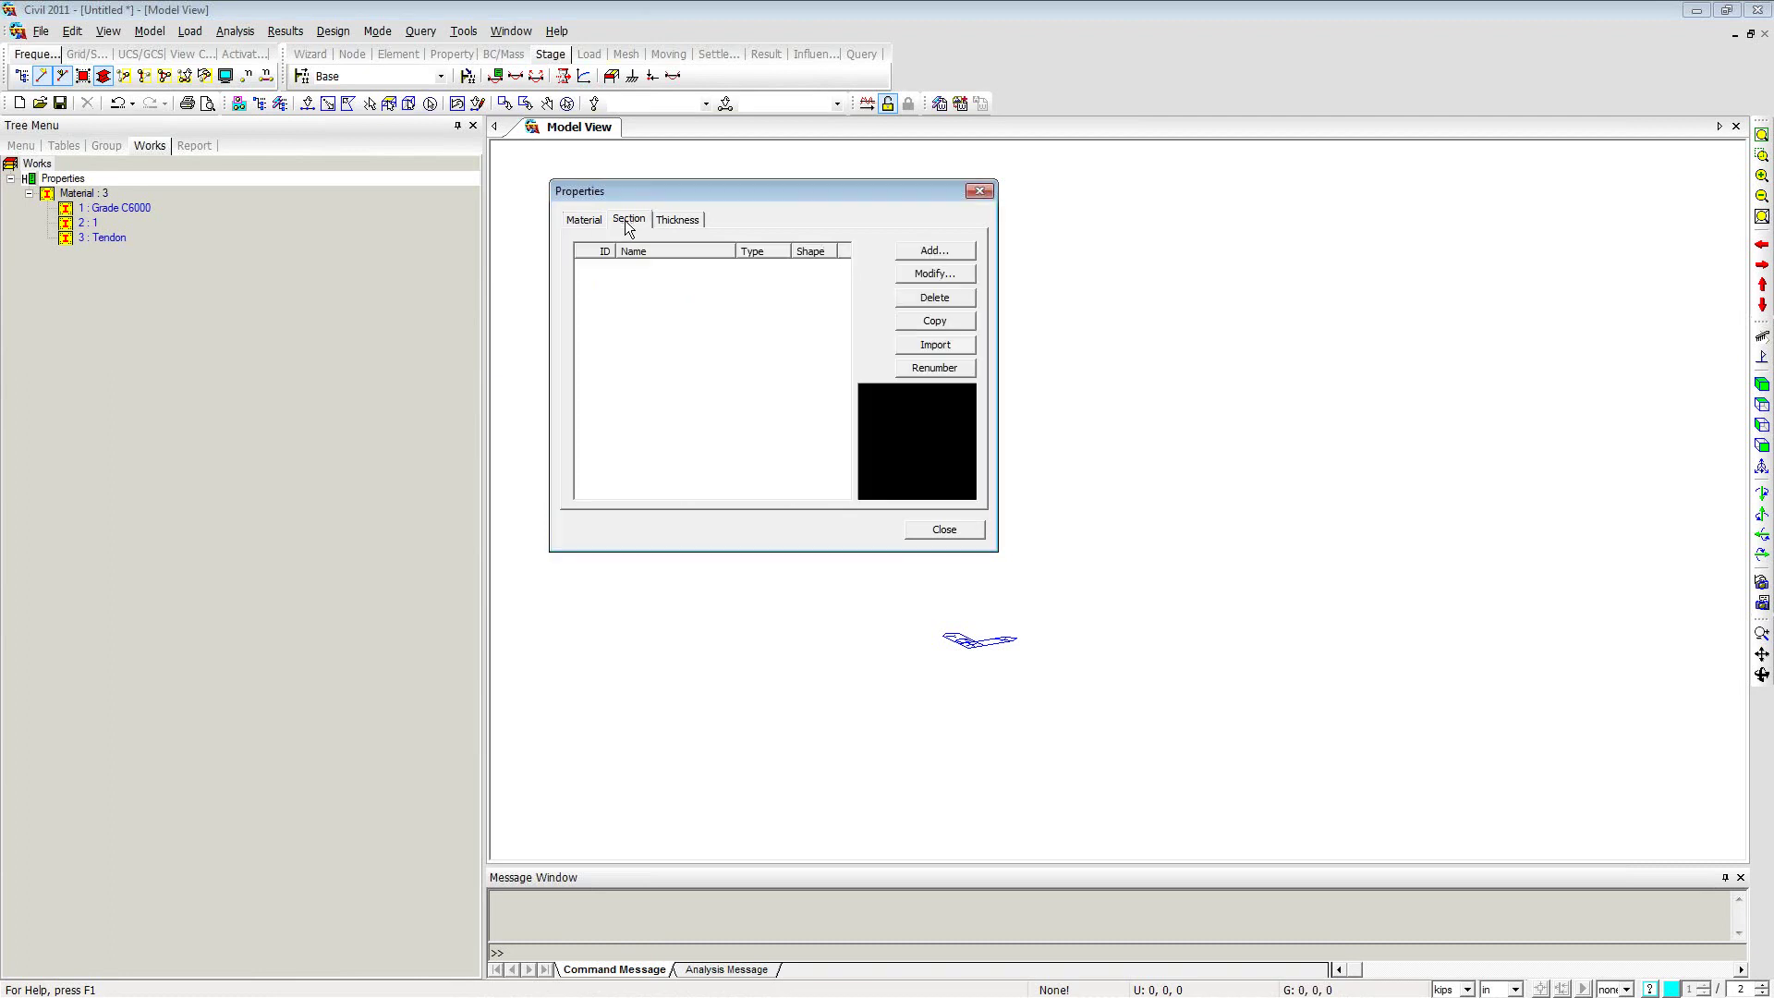
left_click(931, 250)
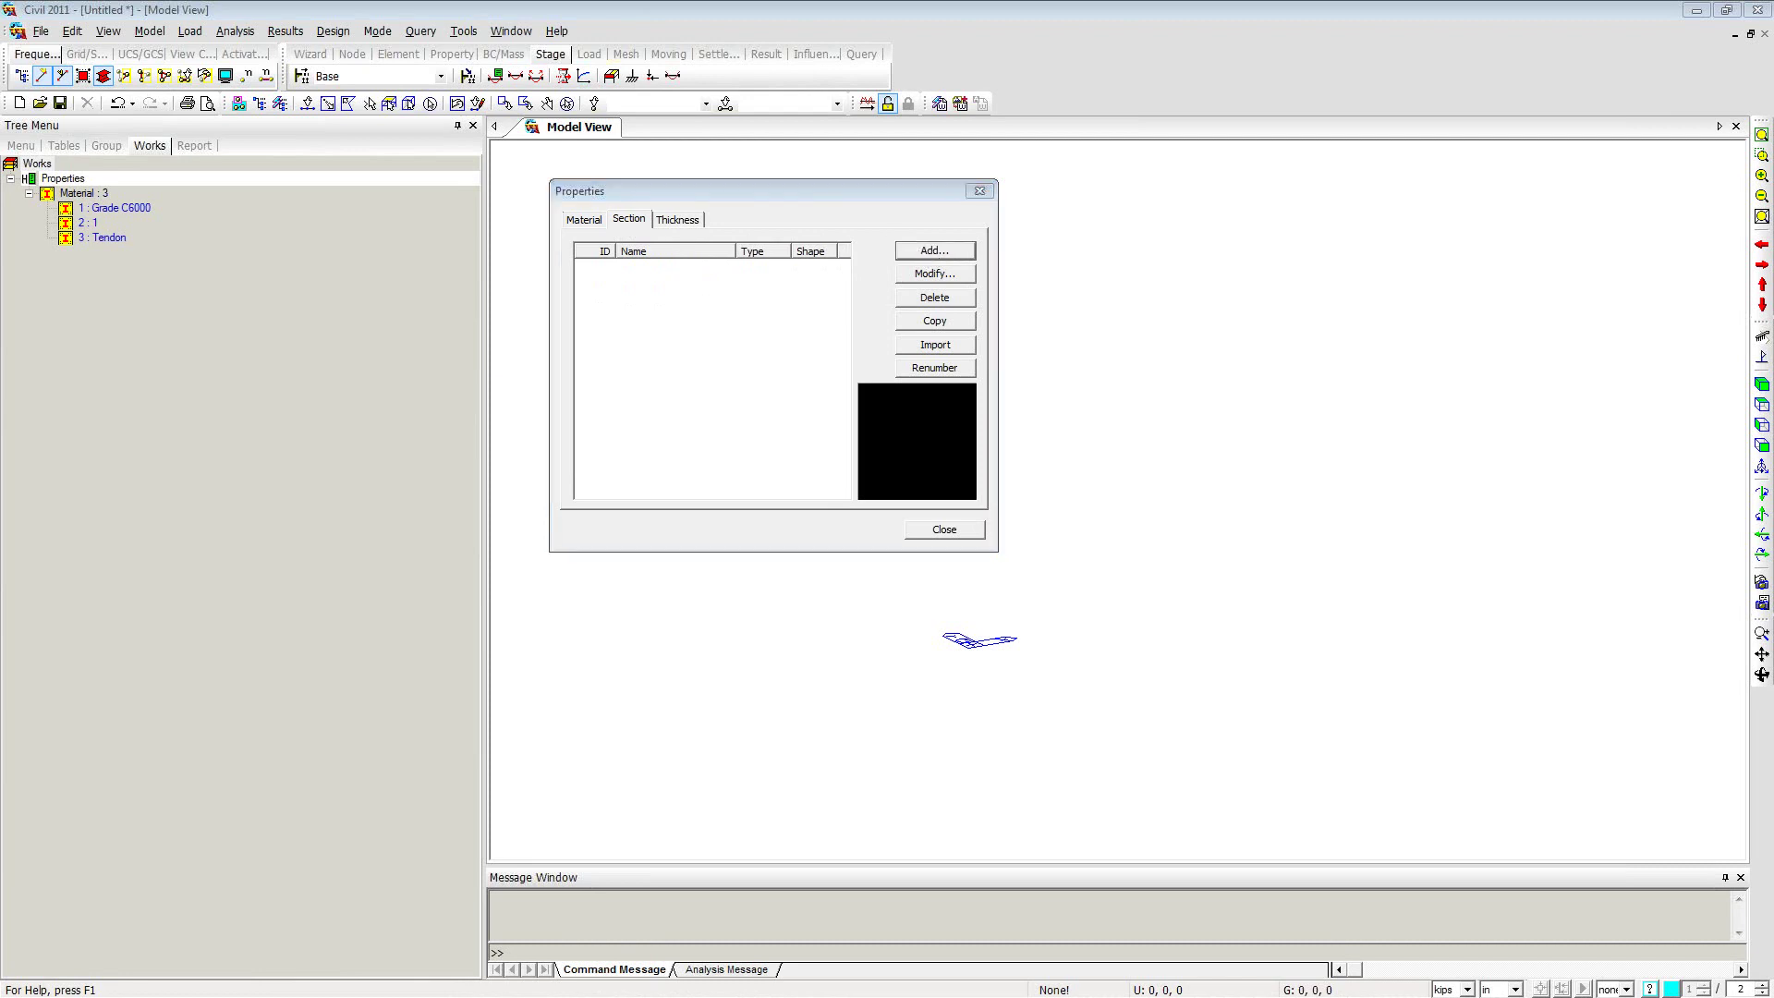
left_click_drag(782, 26, 1154, 71)
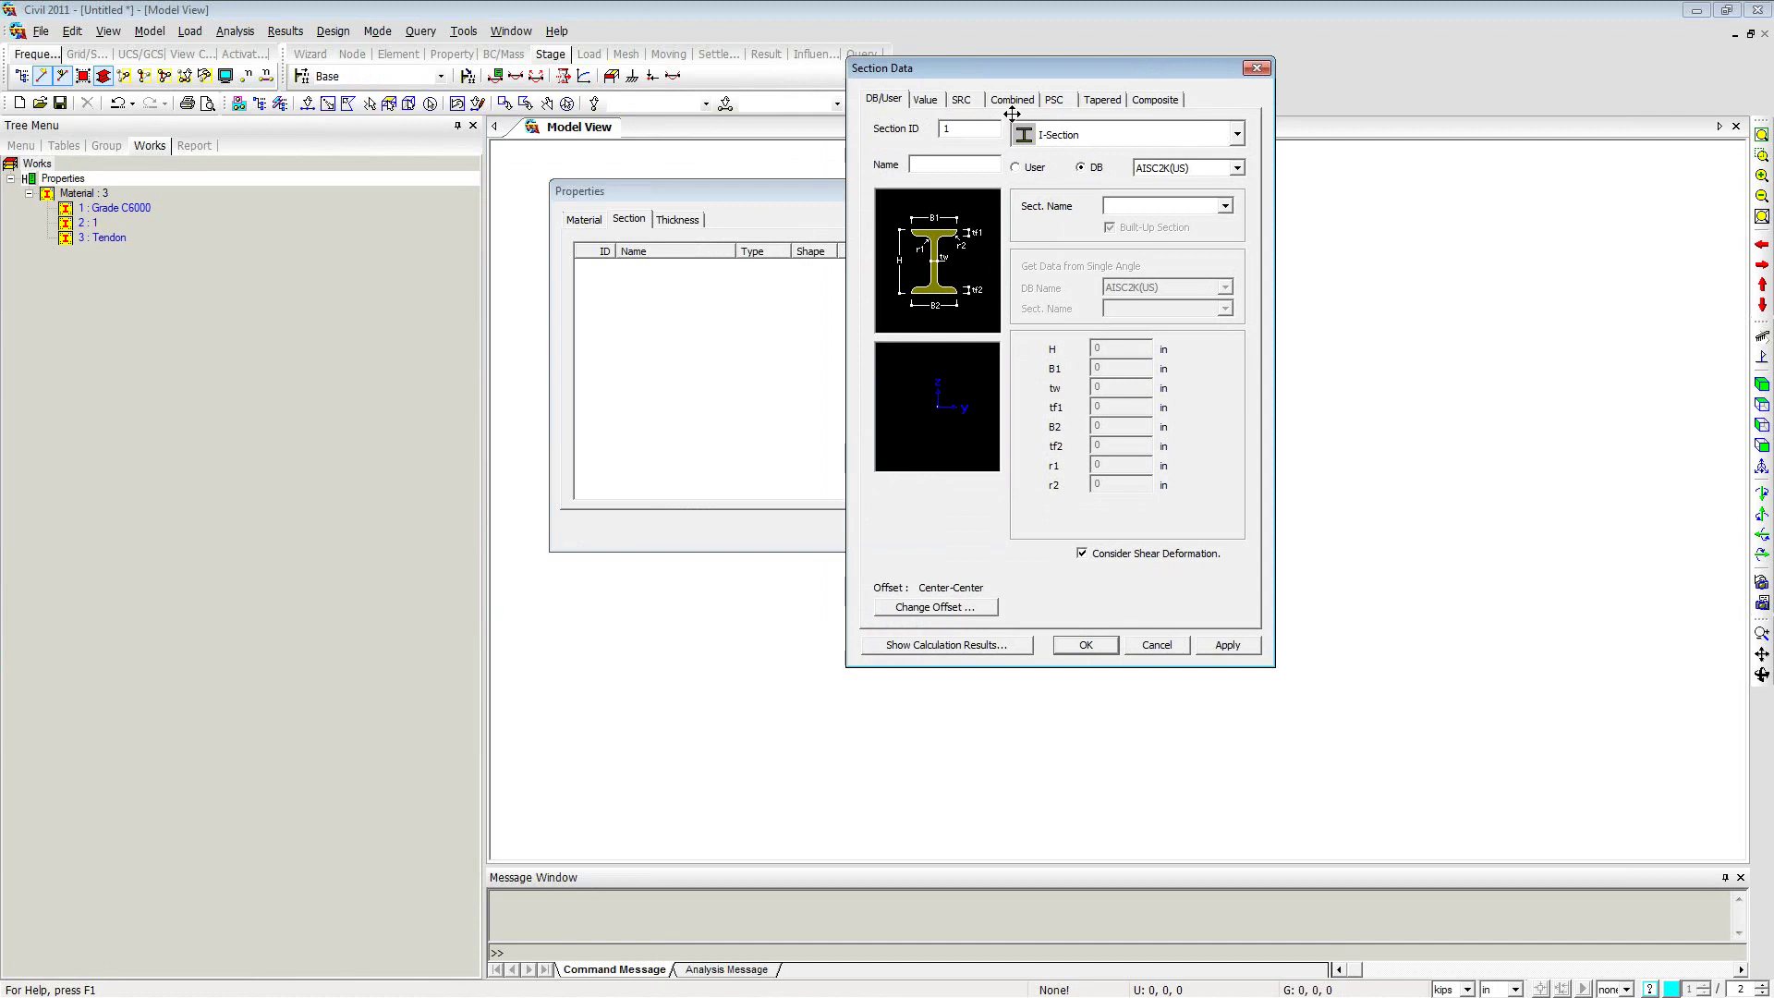
left_click(1153, 103)
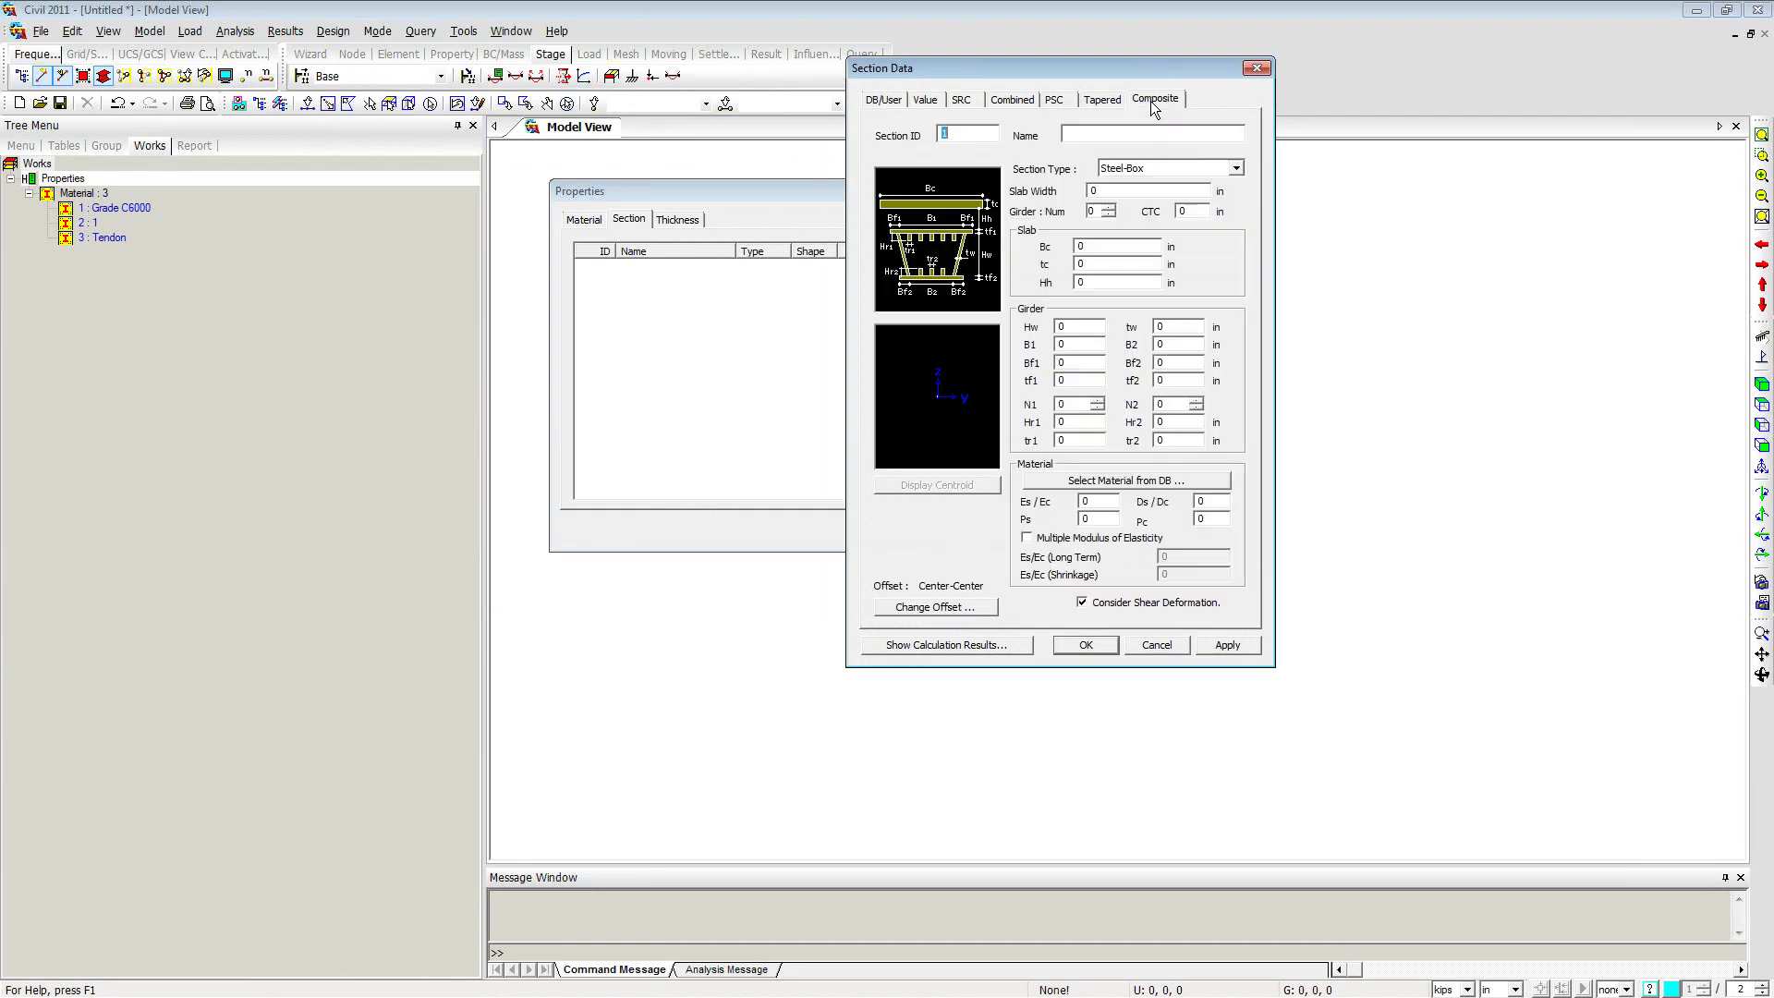
left_click(1234, 169)
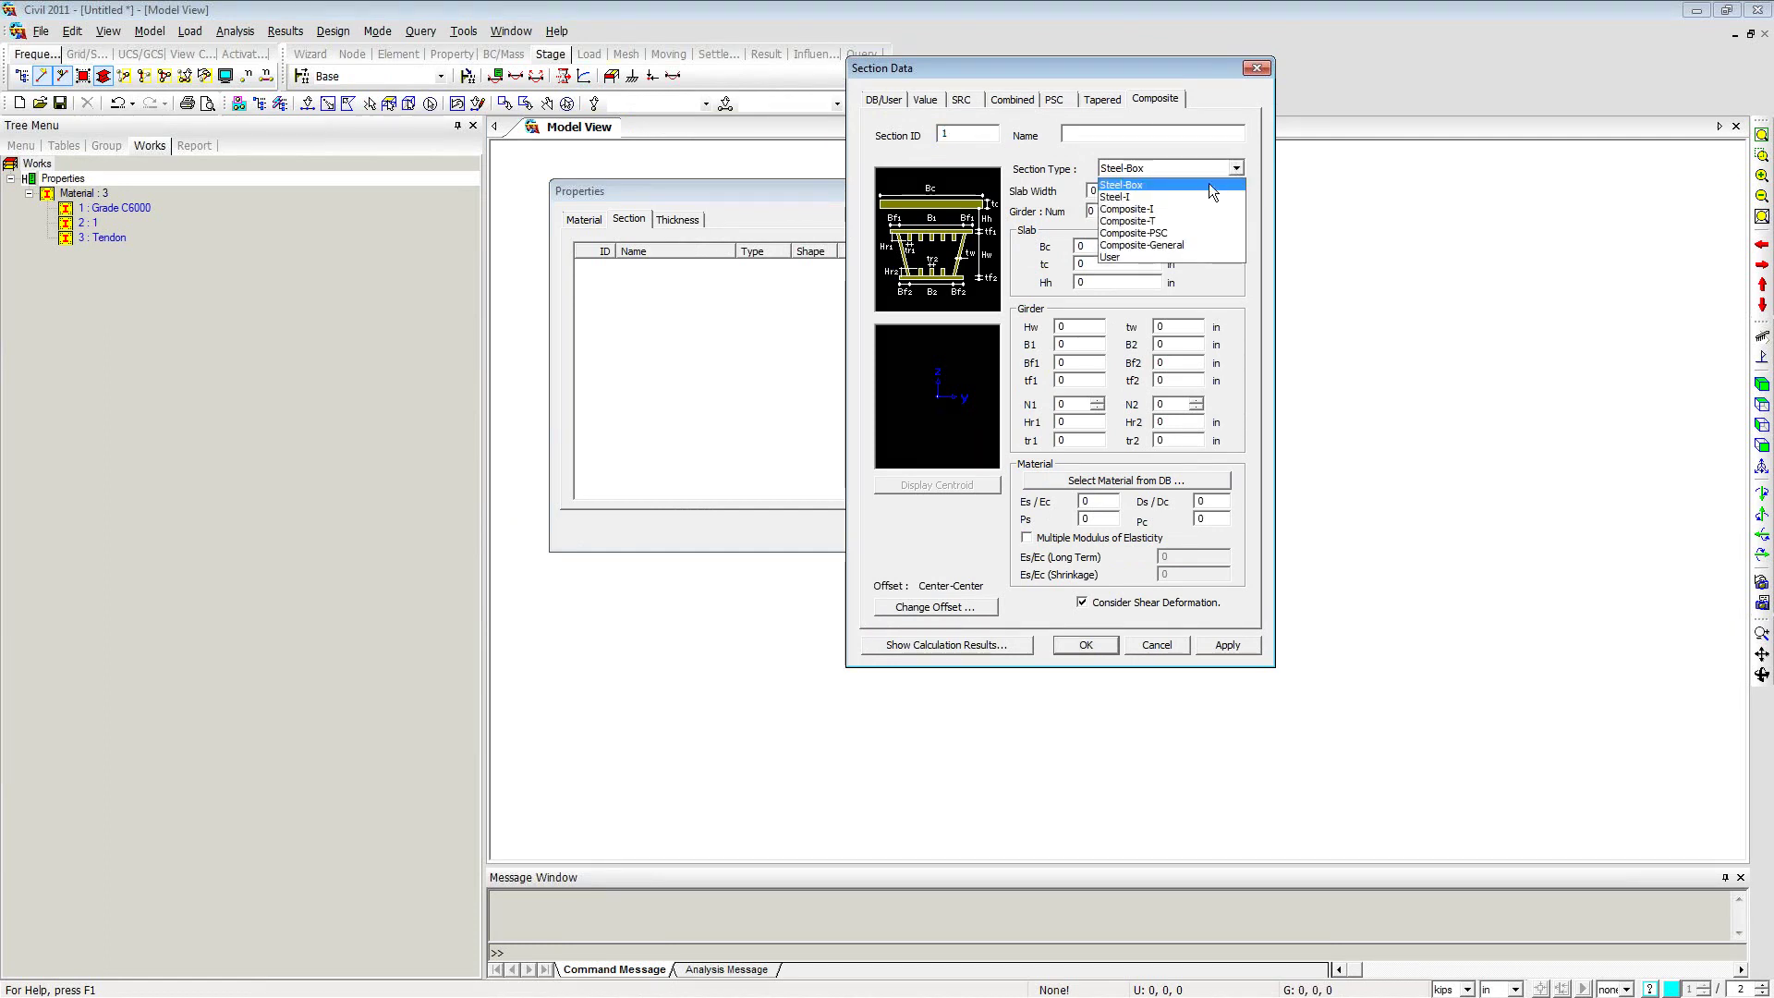
left_click(1163, 210)
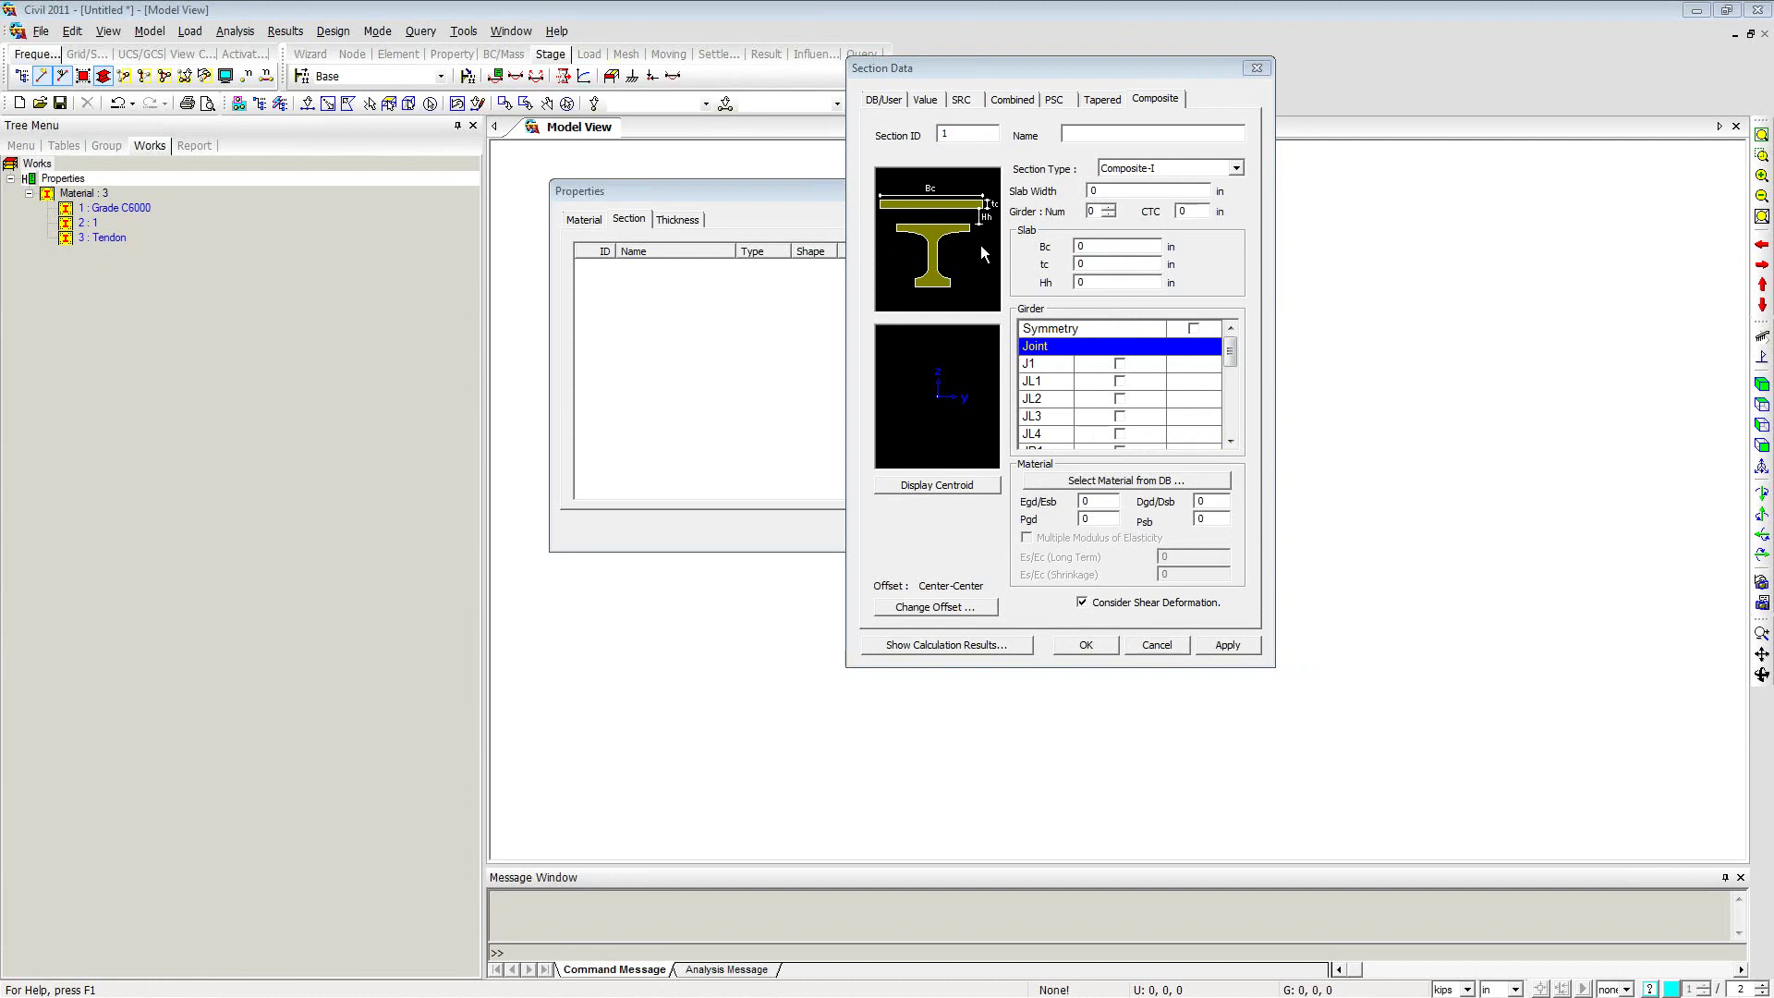
Step: Define the slab with width 108 in, 1 girder, Bc 108 in, tc 7.5 in and Hh .5 in
left_click(1096, 208)
left_click(1115, 194)
double_click(1115, 194)
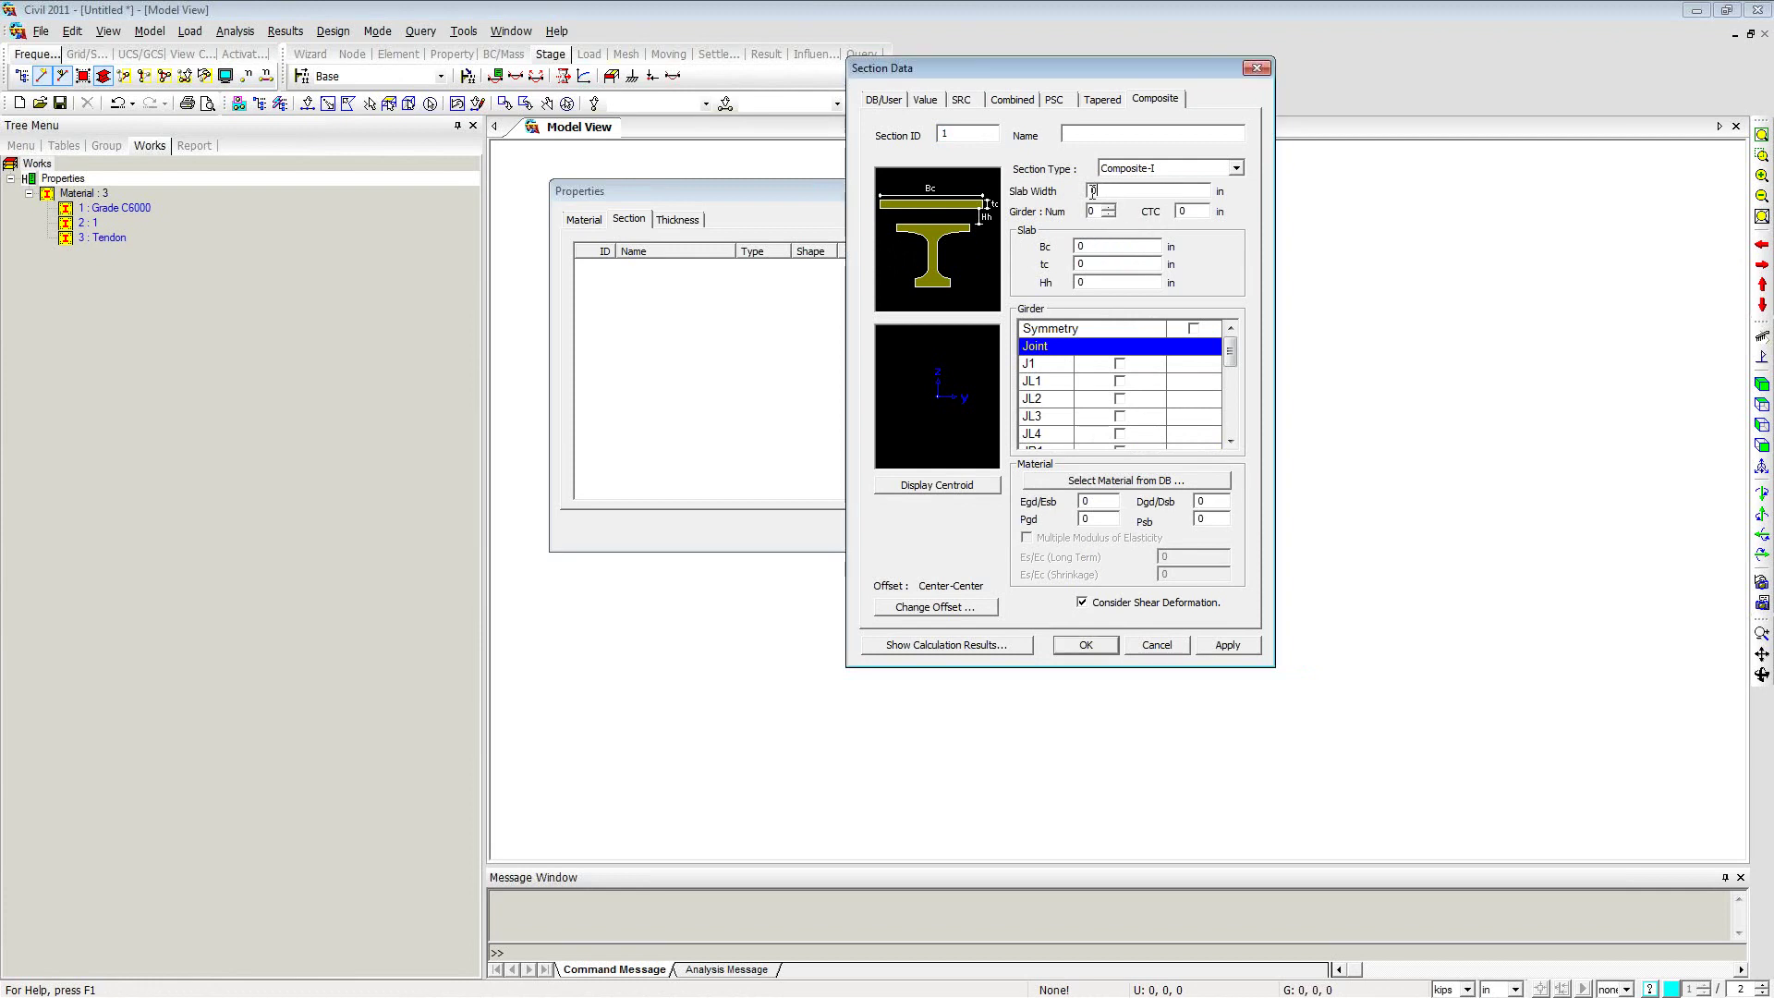
type("108")
key("Tab")
type("1108")
double_click(1104, 265)
type("7.5")
double_click(1081, 282)
type(".5")
Step: Make the girder symmetric and enable its joints J1 and JL1
left_click_drag(681, 251, 1424, 272)
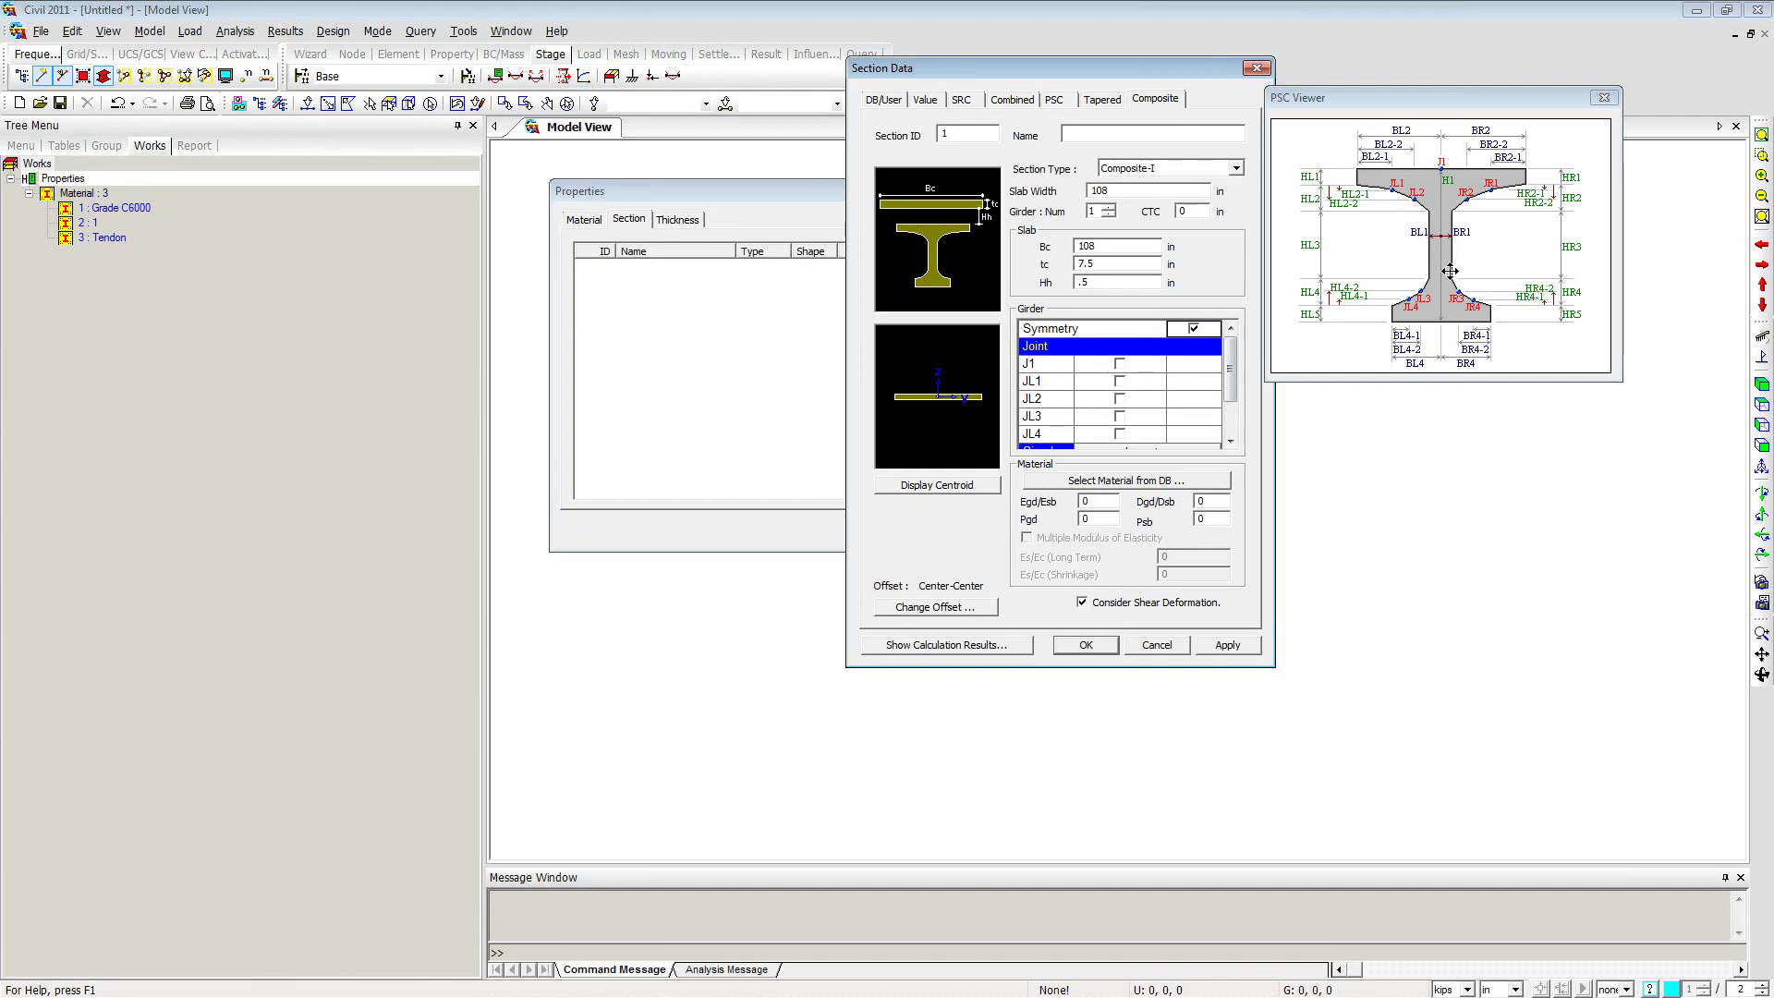
left_click(1121, 365)
left_click(1120, 385)
Step: Set the girder heights to H1 72, HL1 3.5, HL2 4, HL2-1 2, HL3 54, HL4 4.5 and HL5 6 in
left_click_drag(1231, 374, 1231, 388)
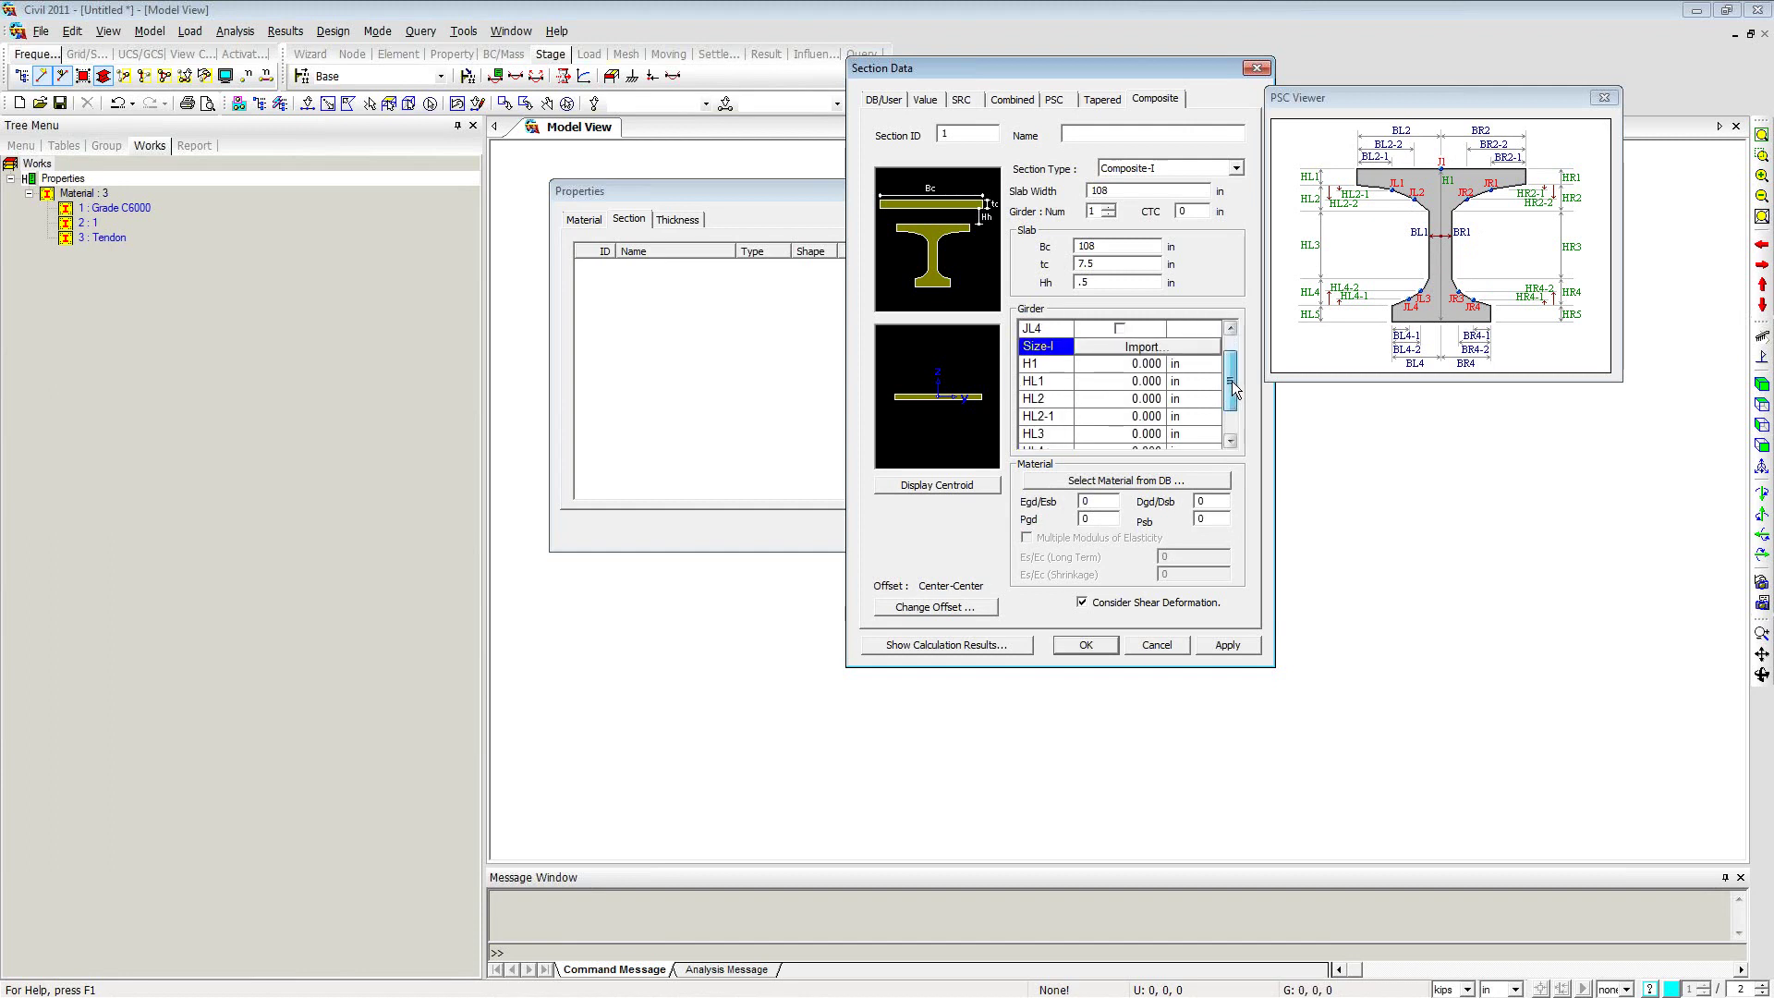
left_click(1146, 364)
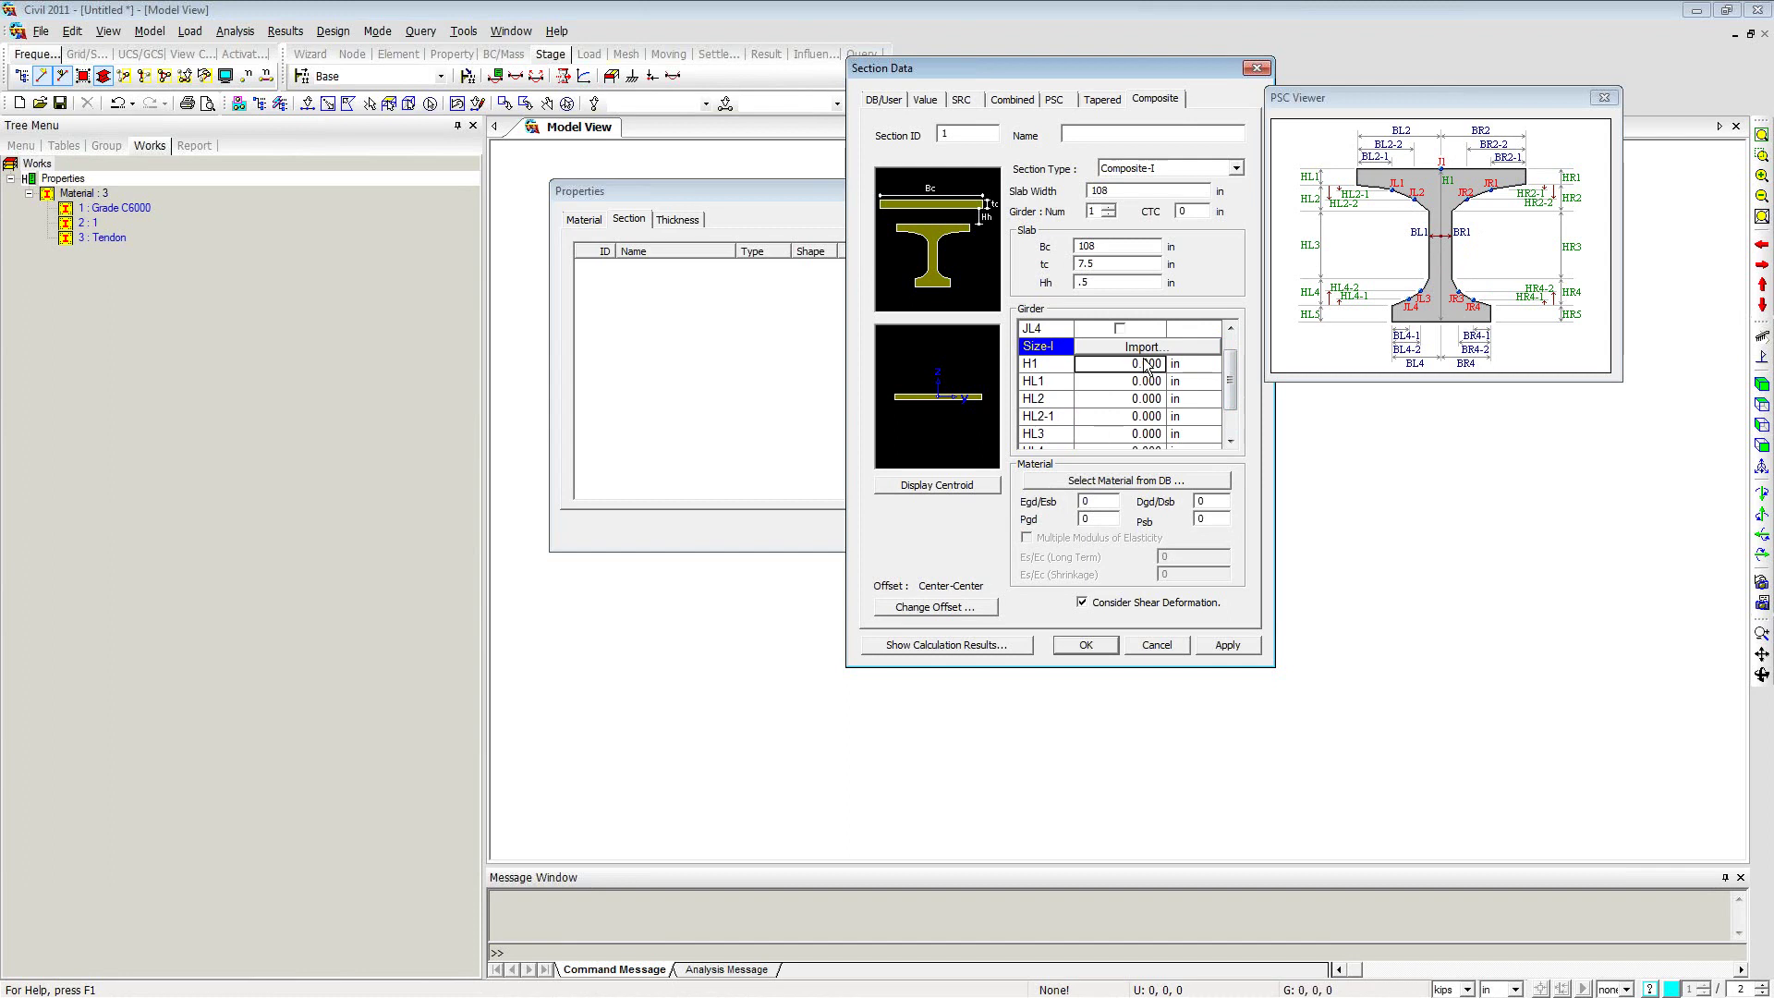
type("72")
key("Return")
type("3.5")
key("Return")
type("4")
key("Return")
type("2")
key("Return")
type("54")
key("Return")
type("4.5")
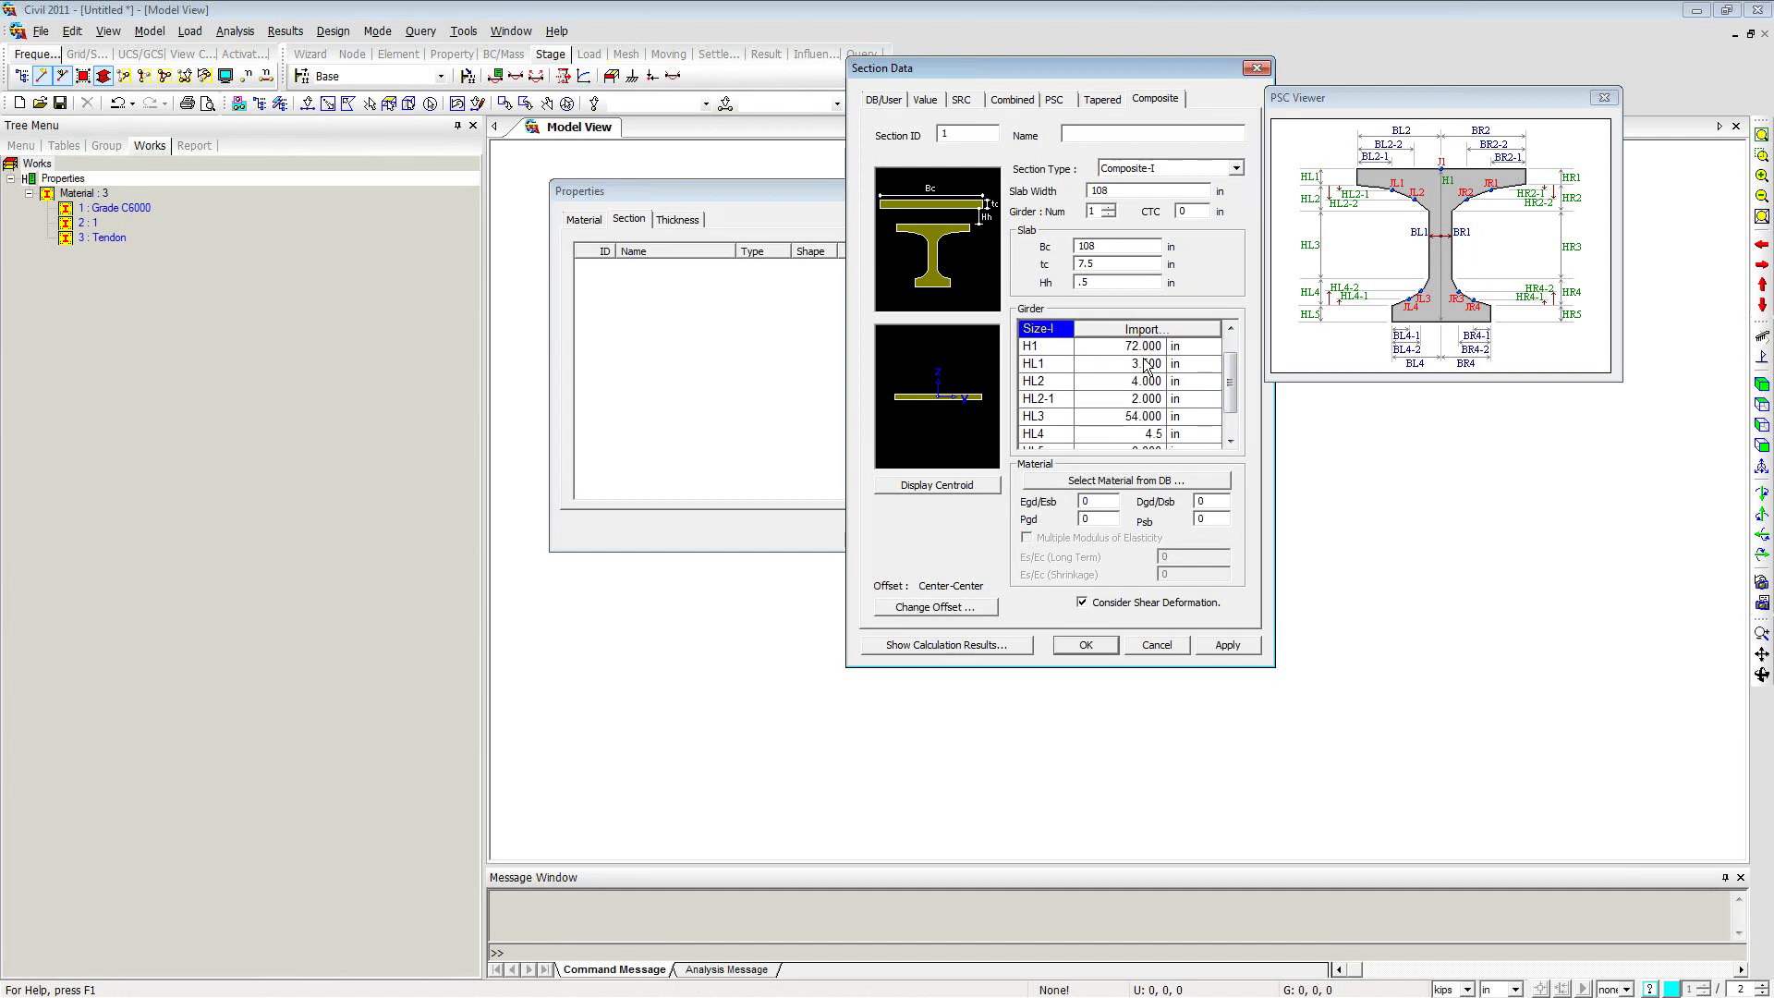
key("Return")
type("6")
key("Return")
Step: Set the girder half-widths to BL1 3, BL2 21, BL2-1 16 and BL4 13 in
type("3")
key("Return")
type("21")
key("Return")
type("16")
key("Return")
type("13")
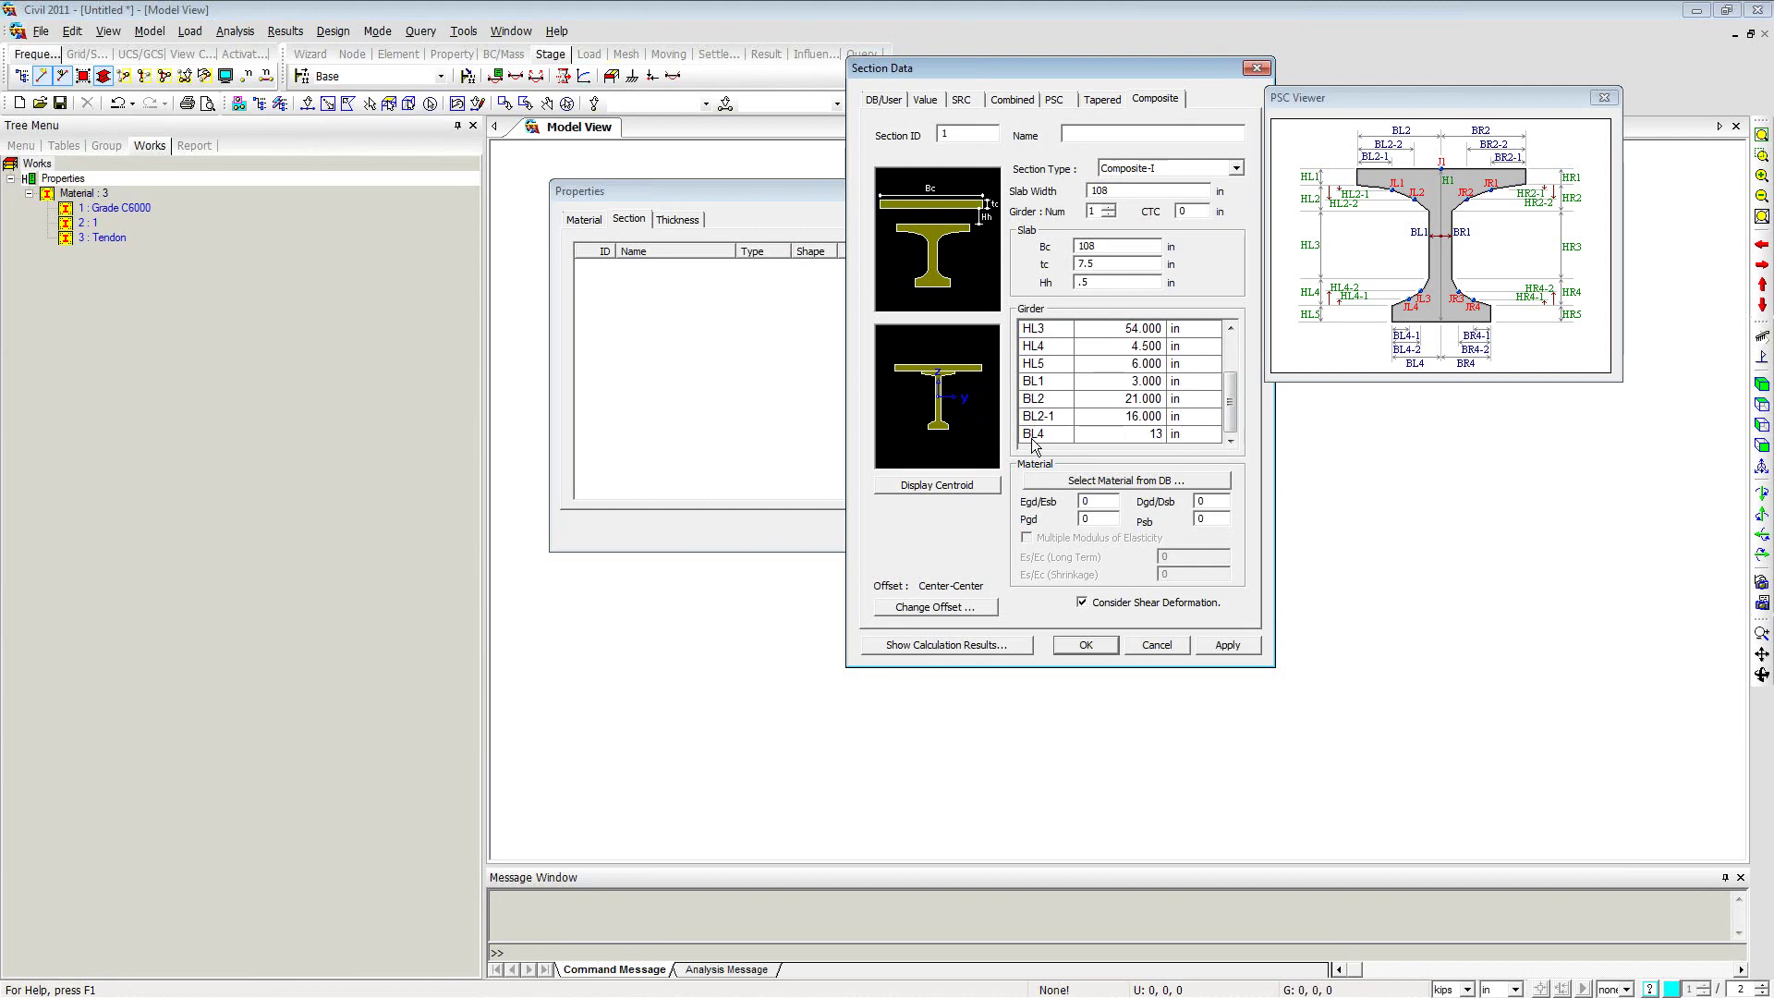
Step: Set the modulus ratio Egd/Esb to 1.2749, name the section Interior Precast Beam and save it
left_click(1102, 502)
type("1.2749")
left_click(1080, 131)
type("Interior Precast Beam")
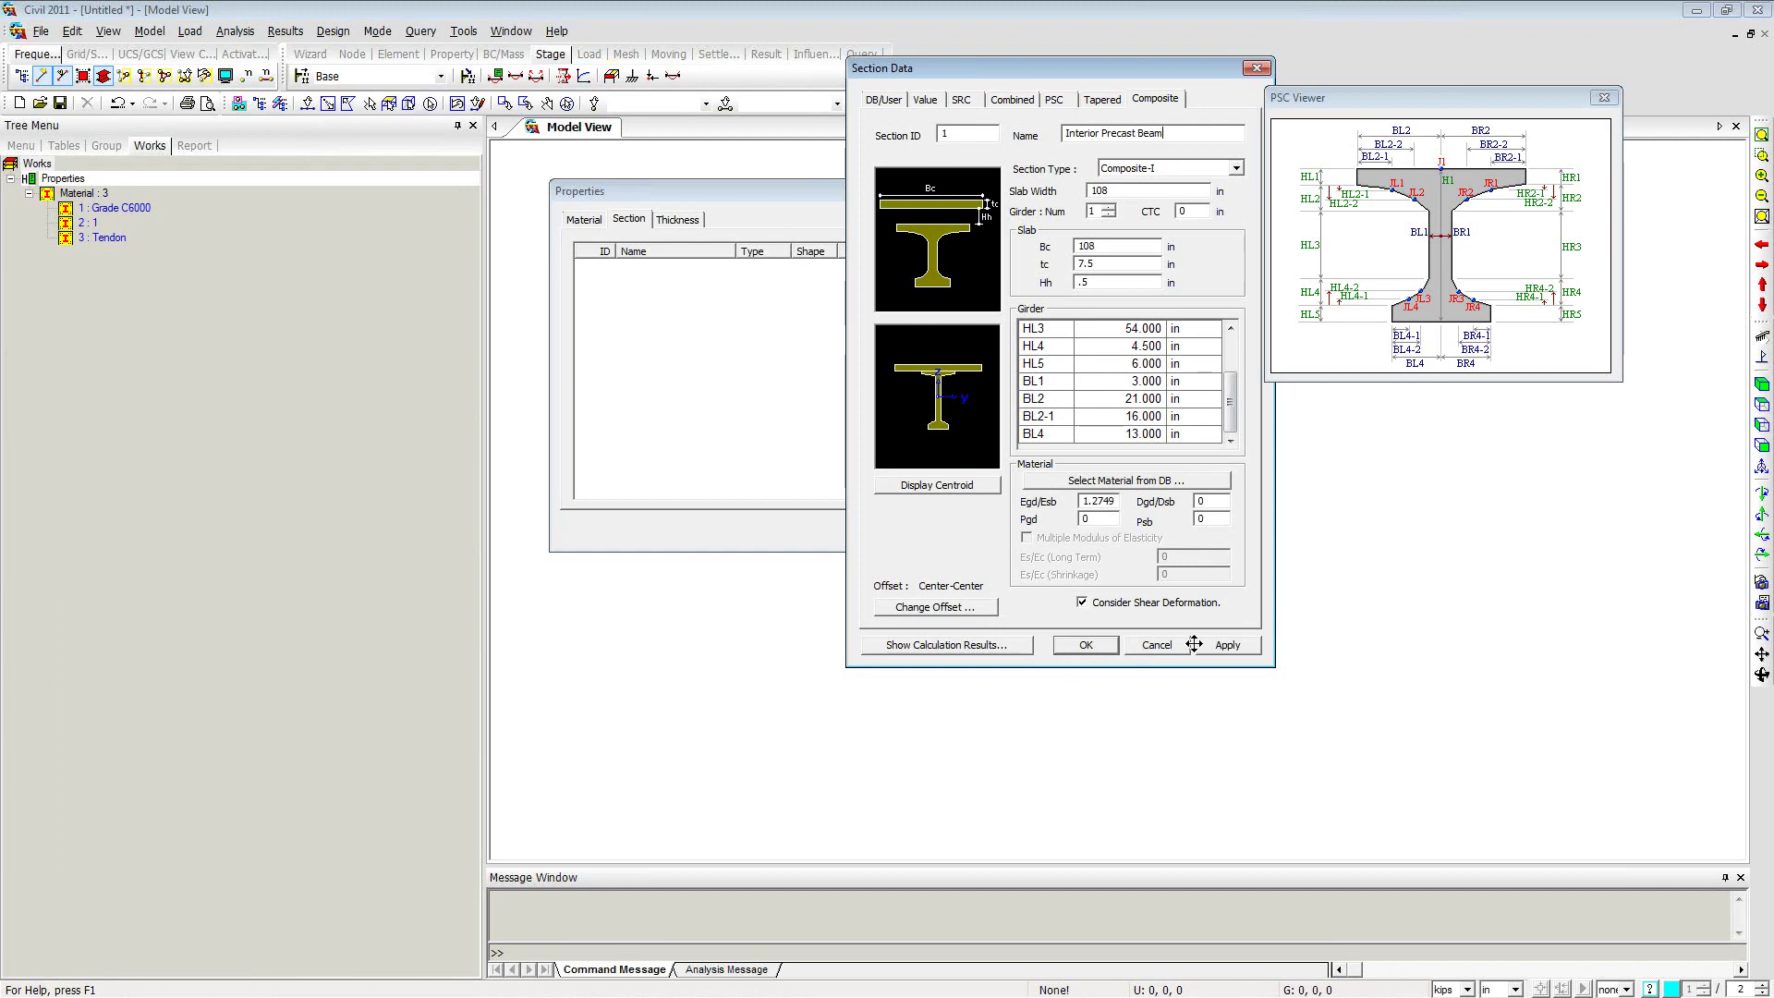
left_click(1078, 647)
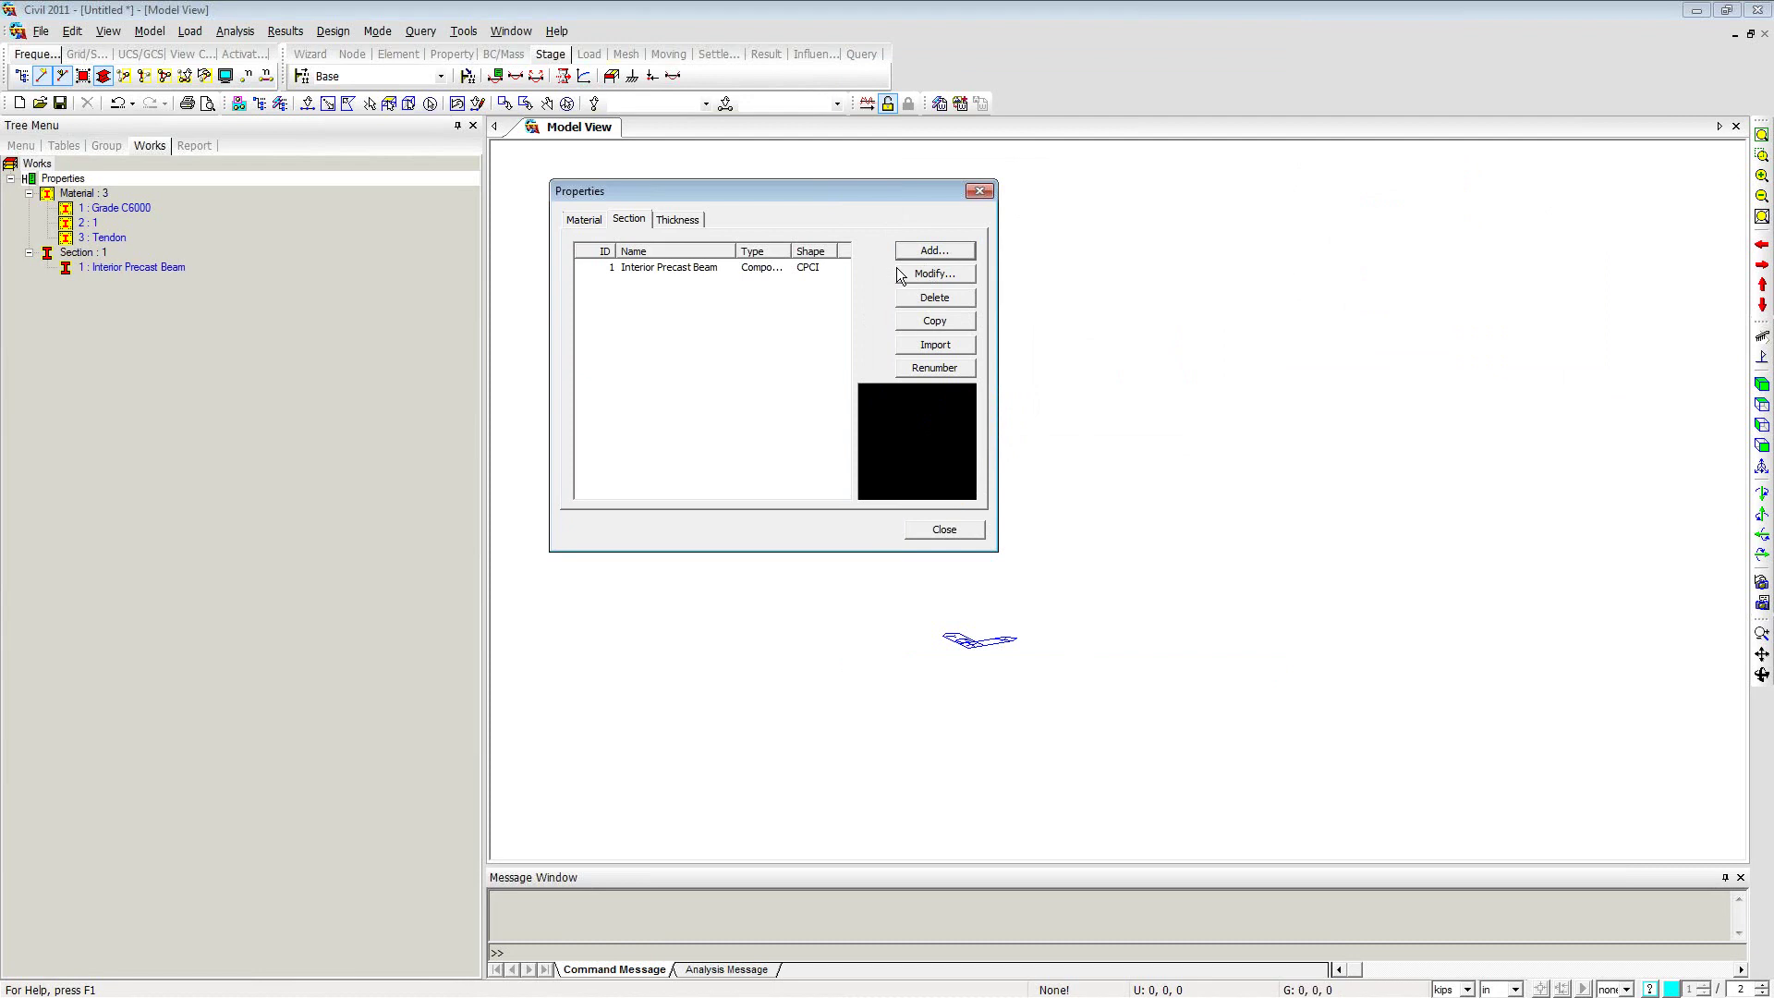
Step: Examine the predefined section names offered for a new PSC-I section, and leave the section and property definitions without adding it
left_click(934, 253)
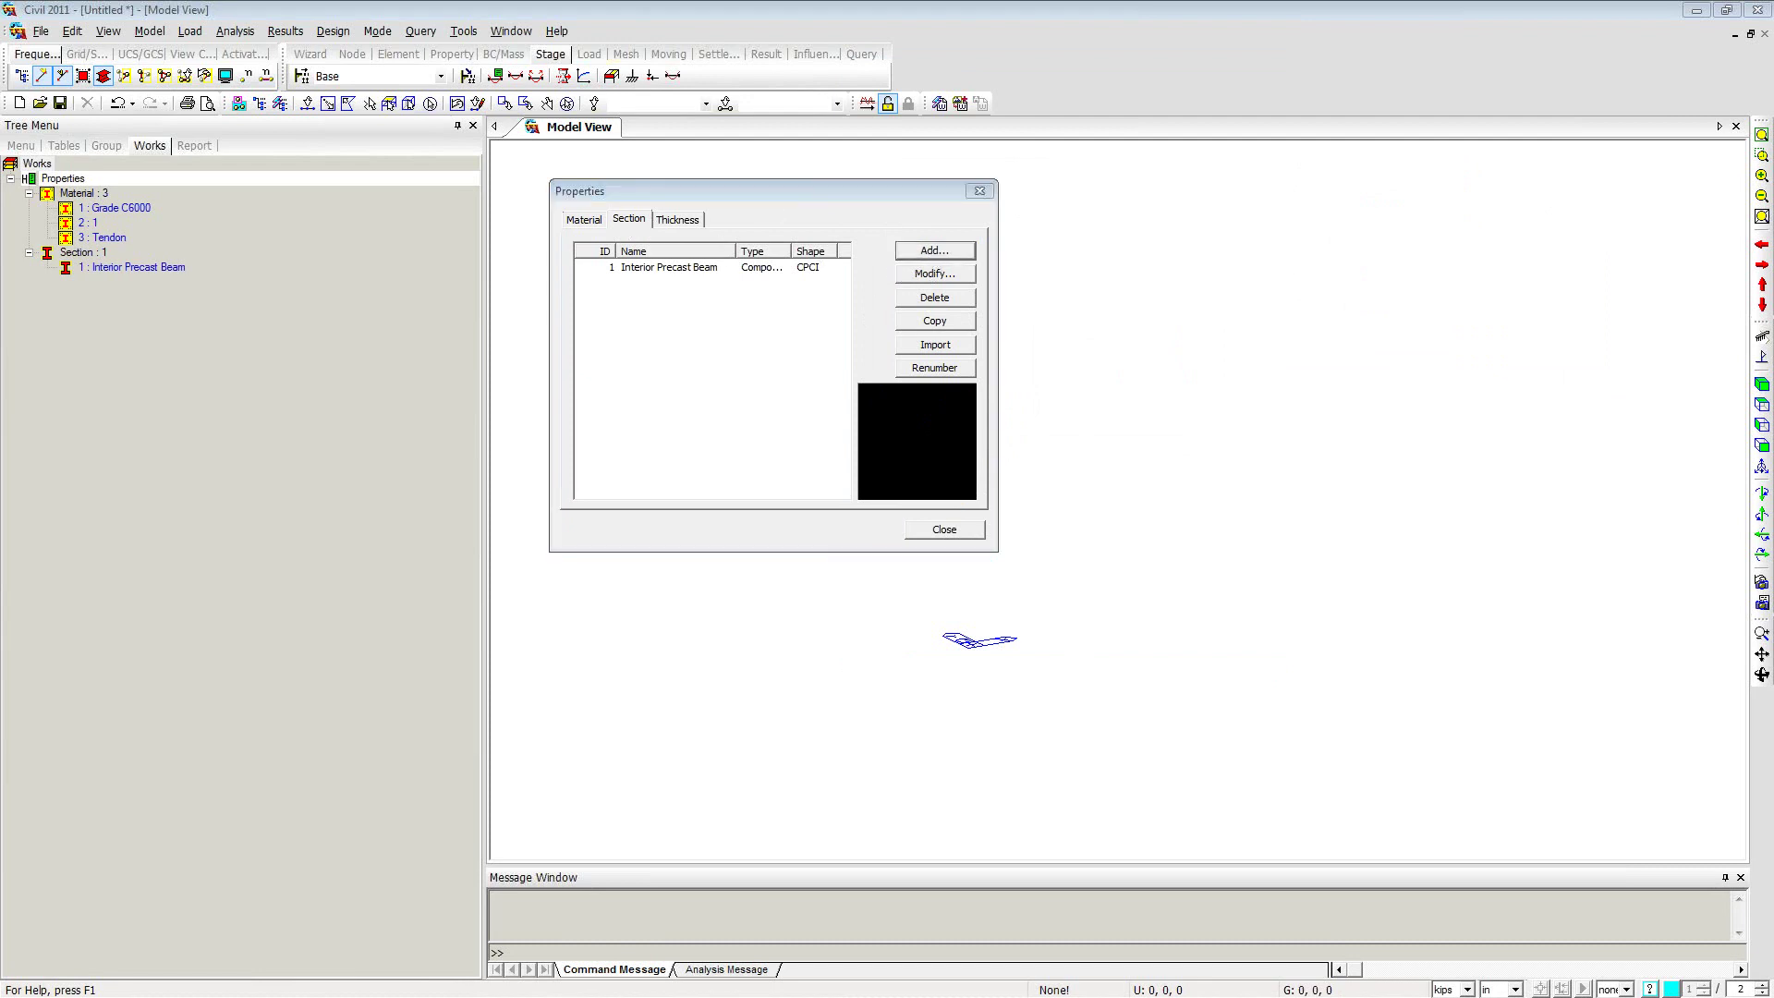
left_click_drag(1058, 54, 1060, 71)
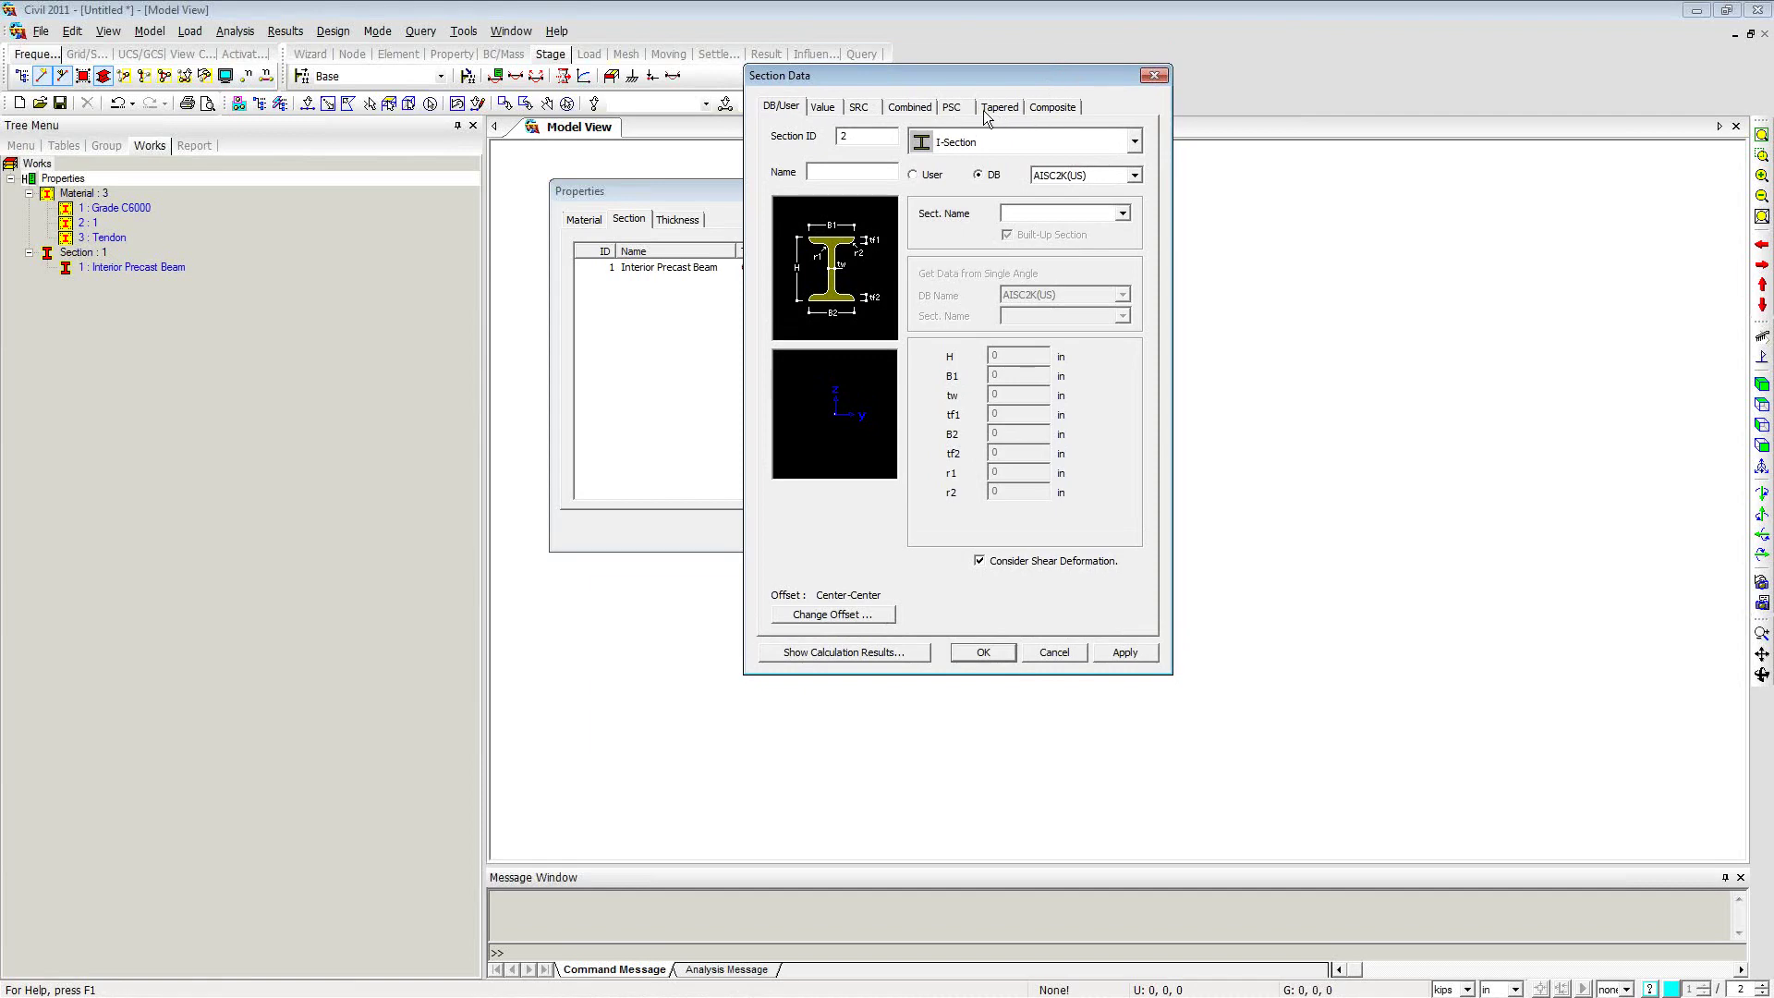
left_click(952, 108)
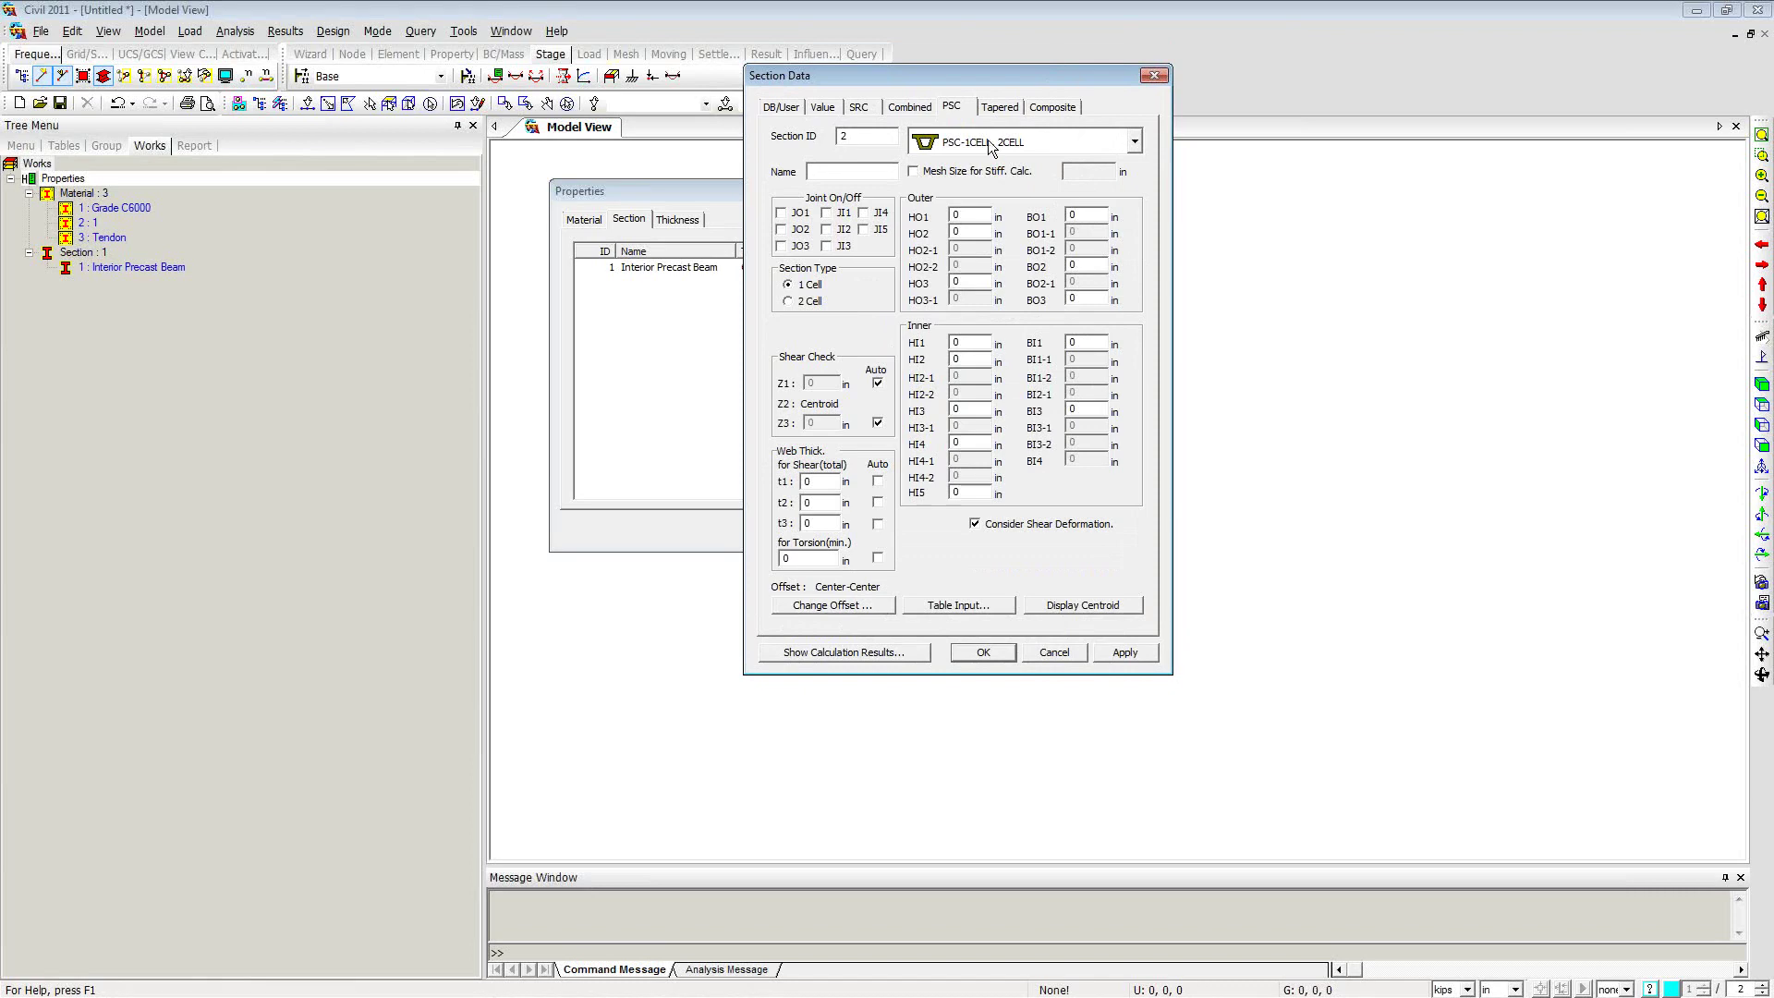
left_click(1117, 142)
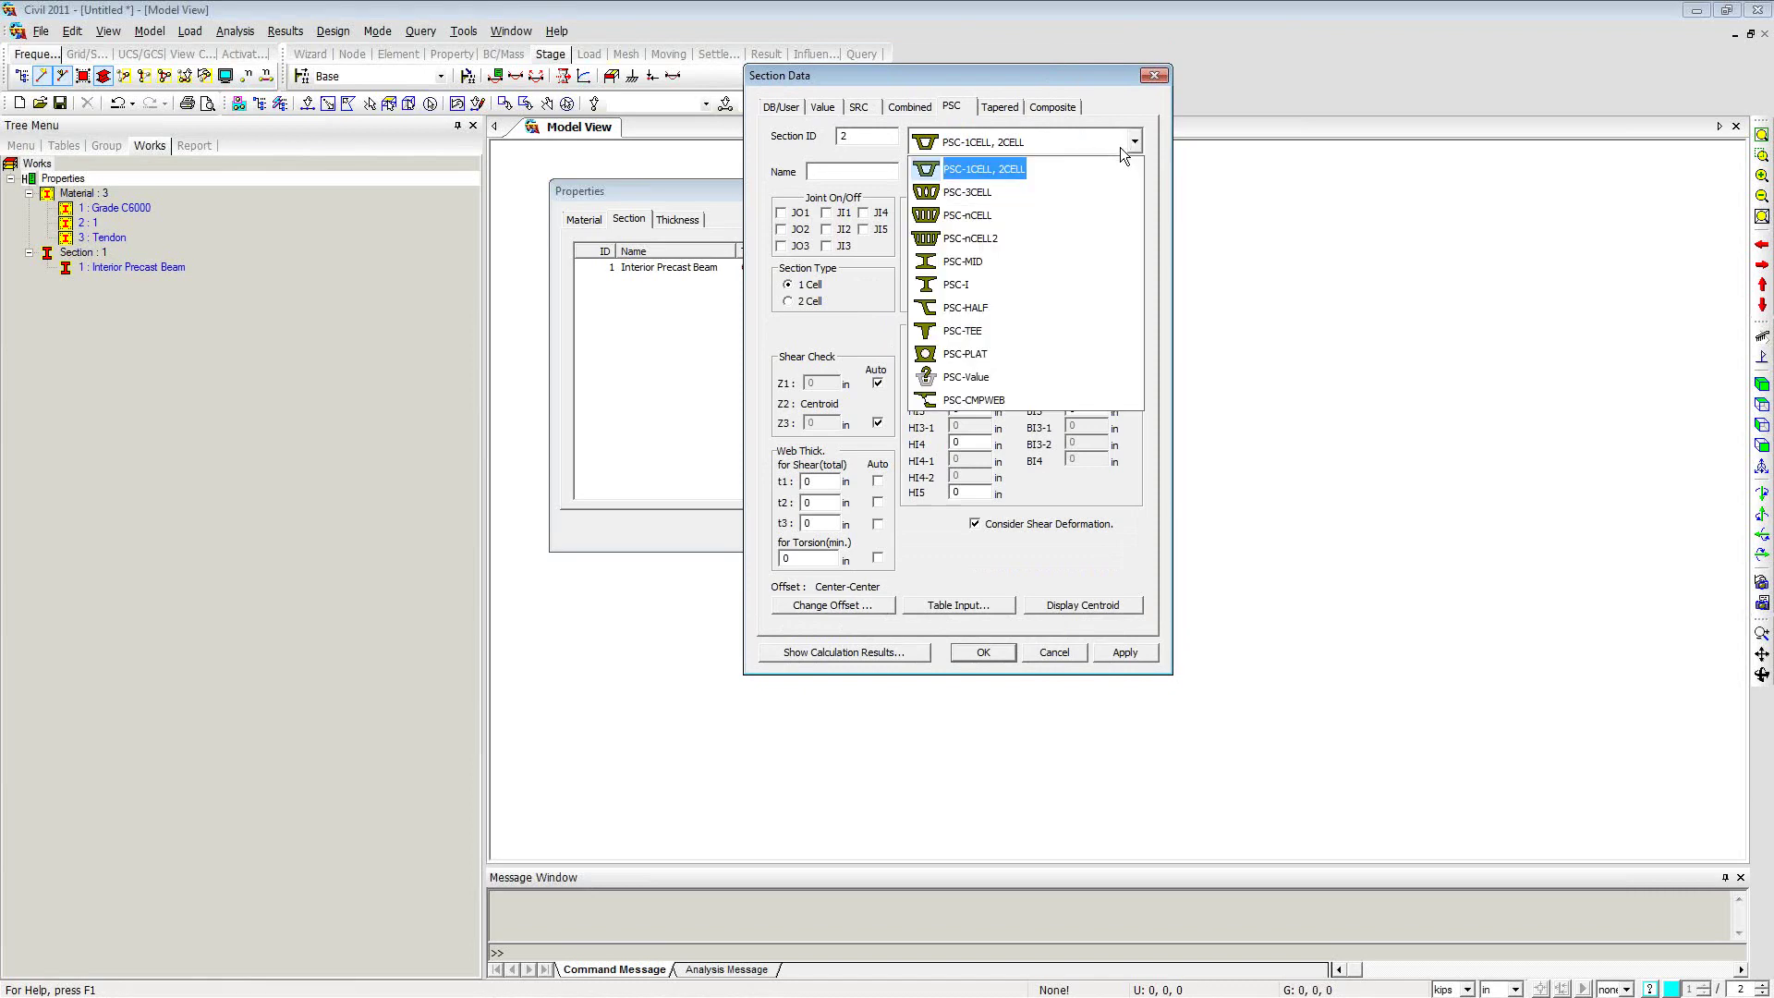
left_click(989, 288)
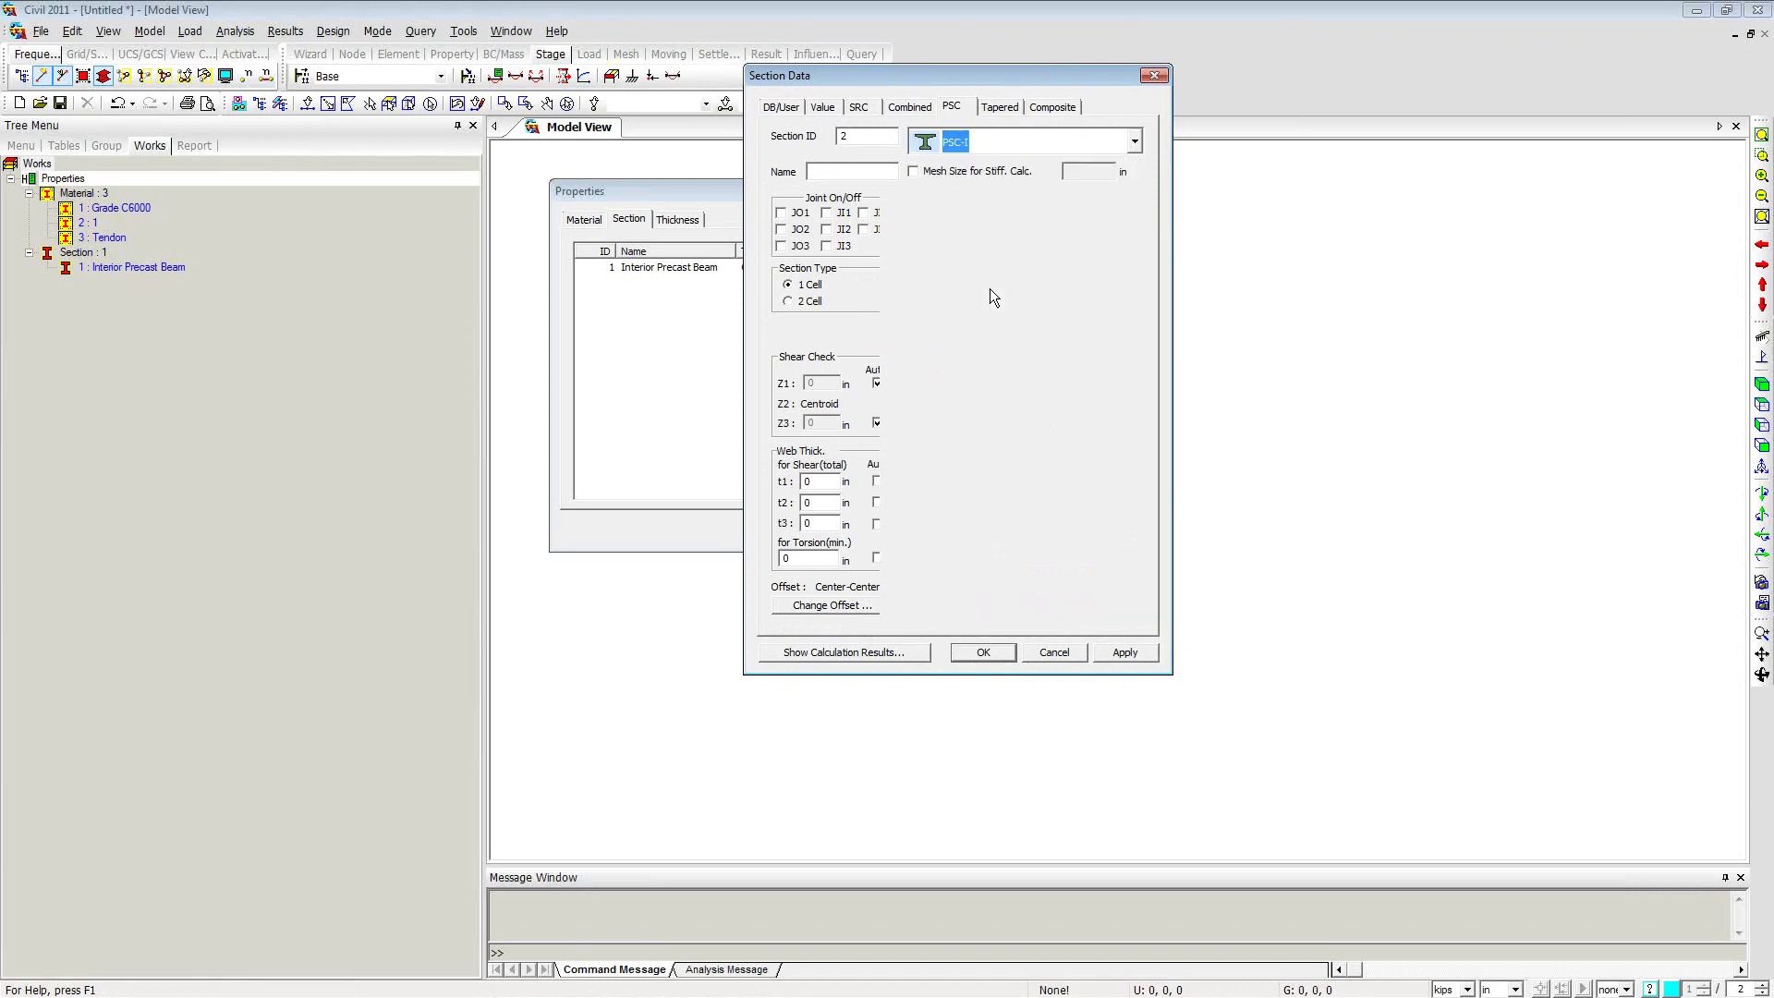
left_click(882, 217)
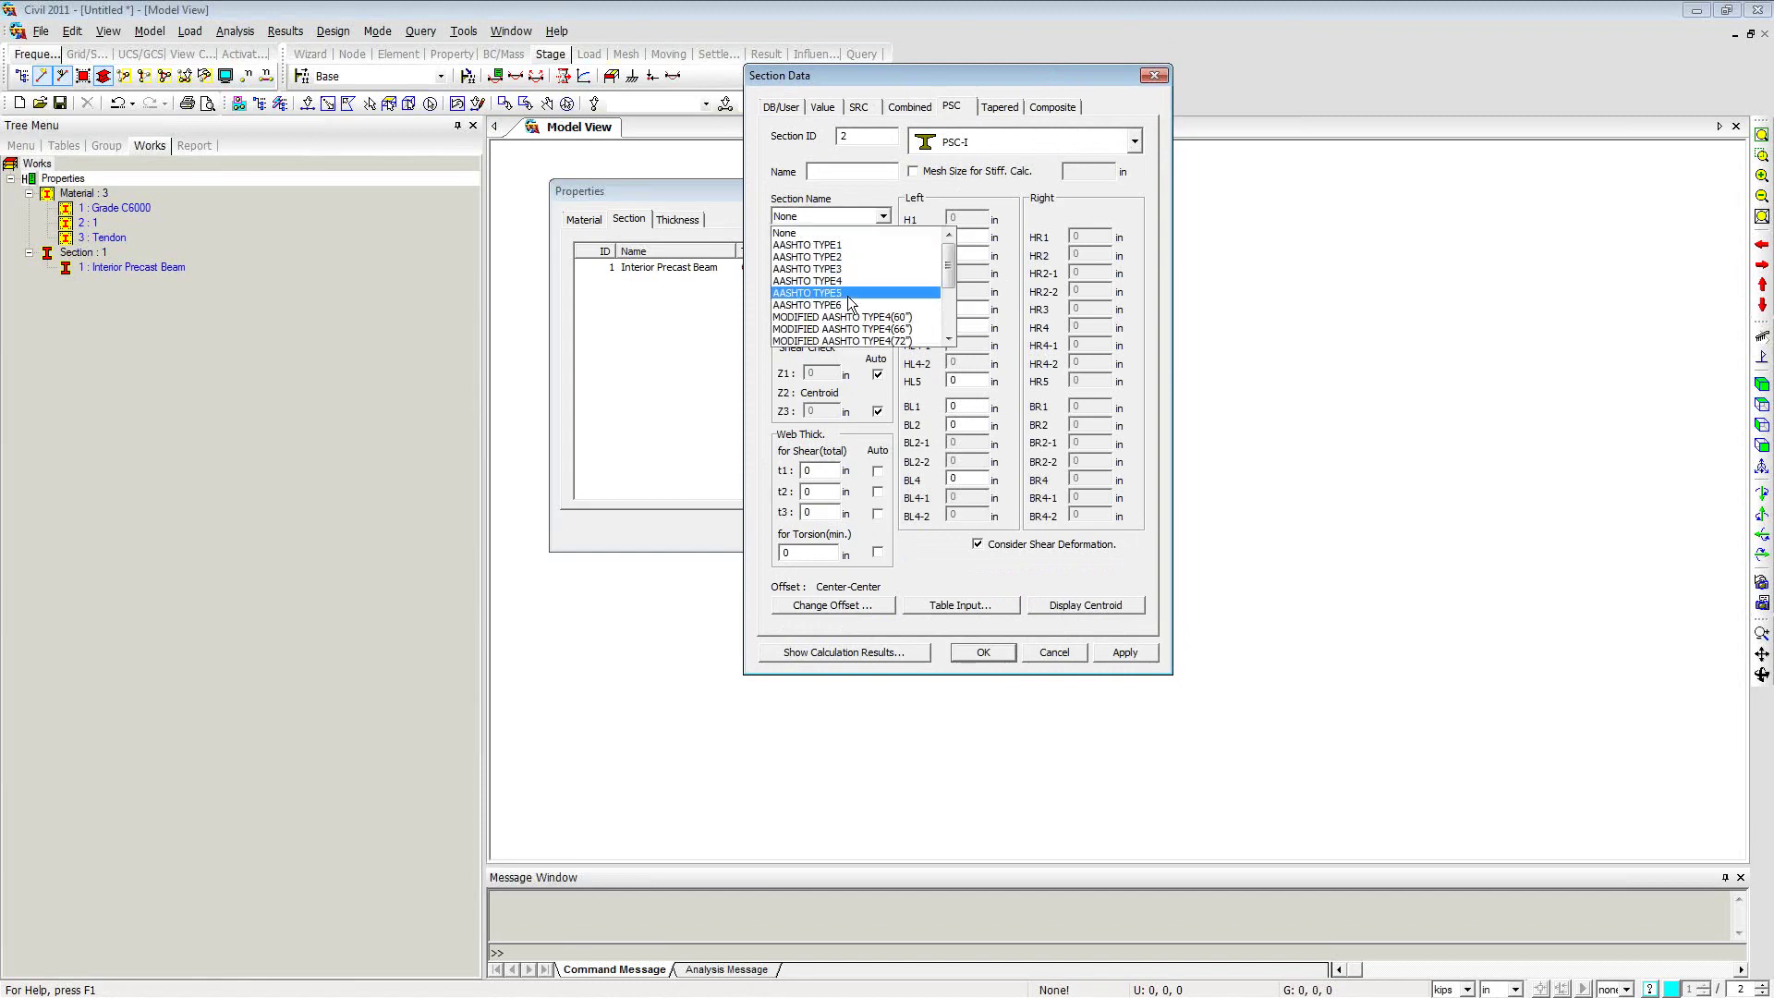
left_click(946, 294)
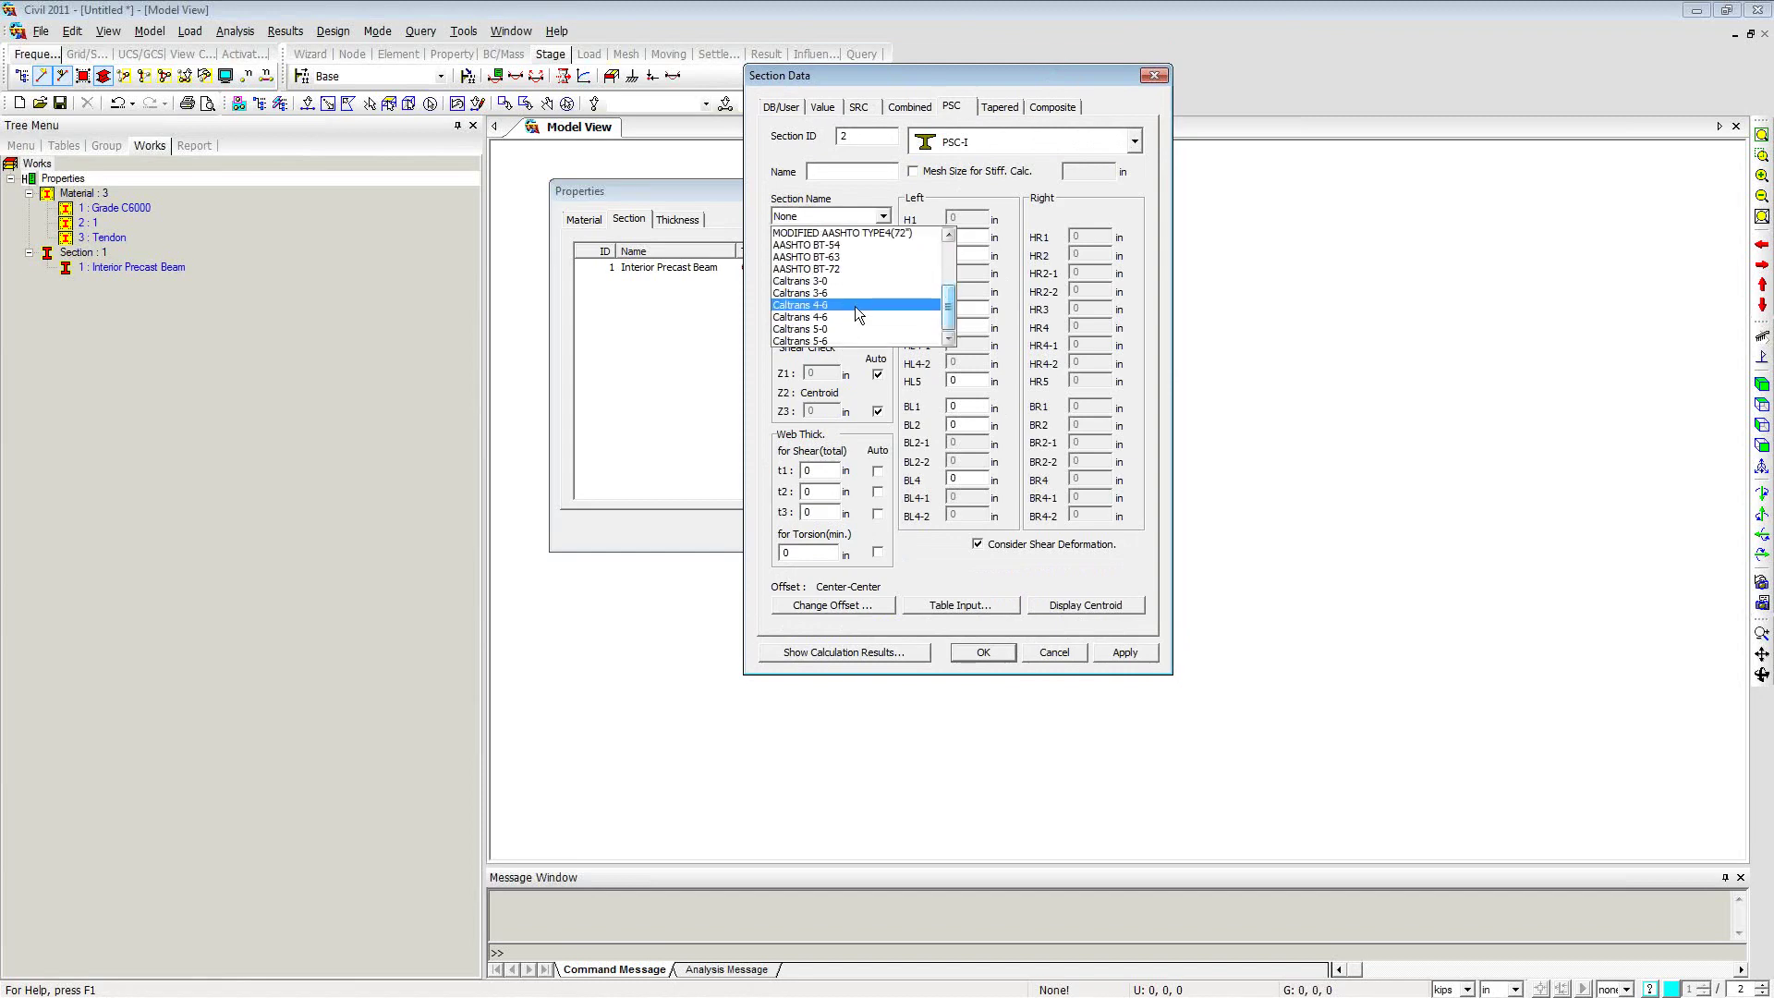
left_click(1053, 651)
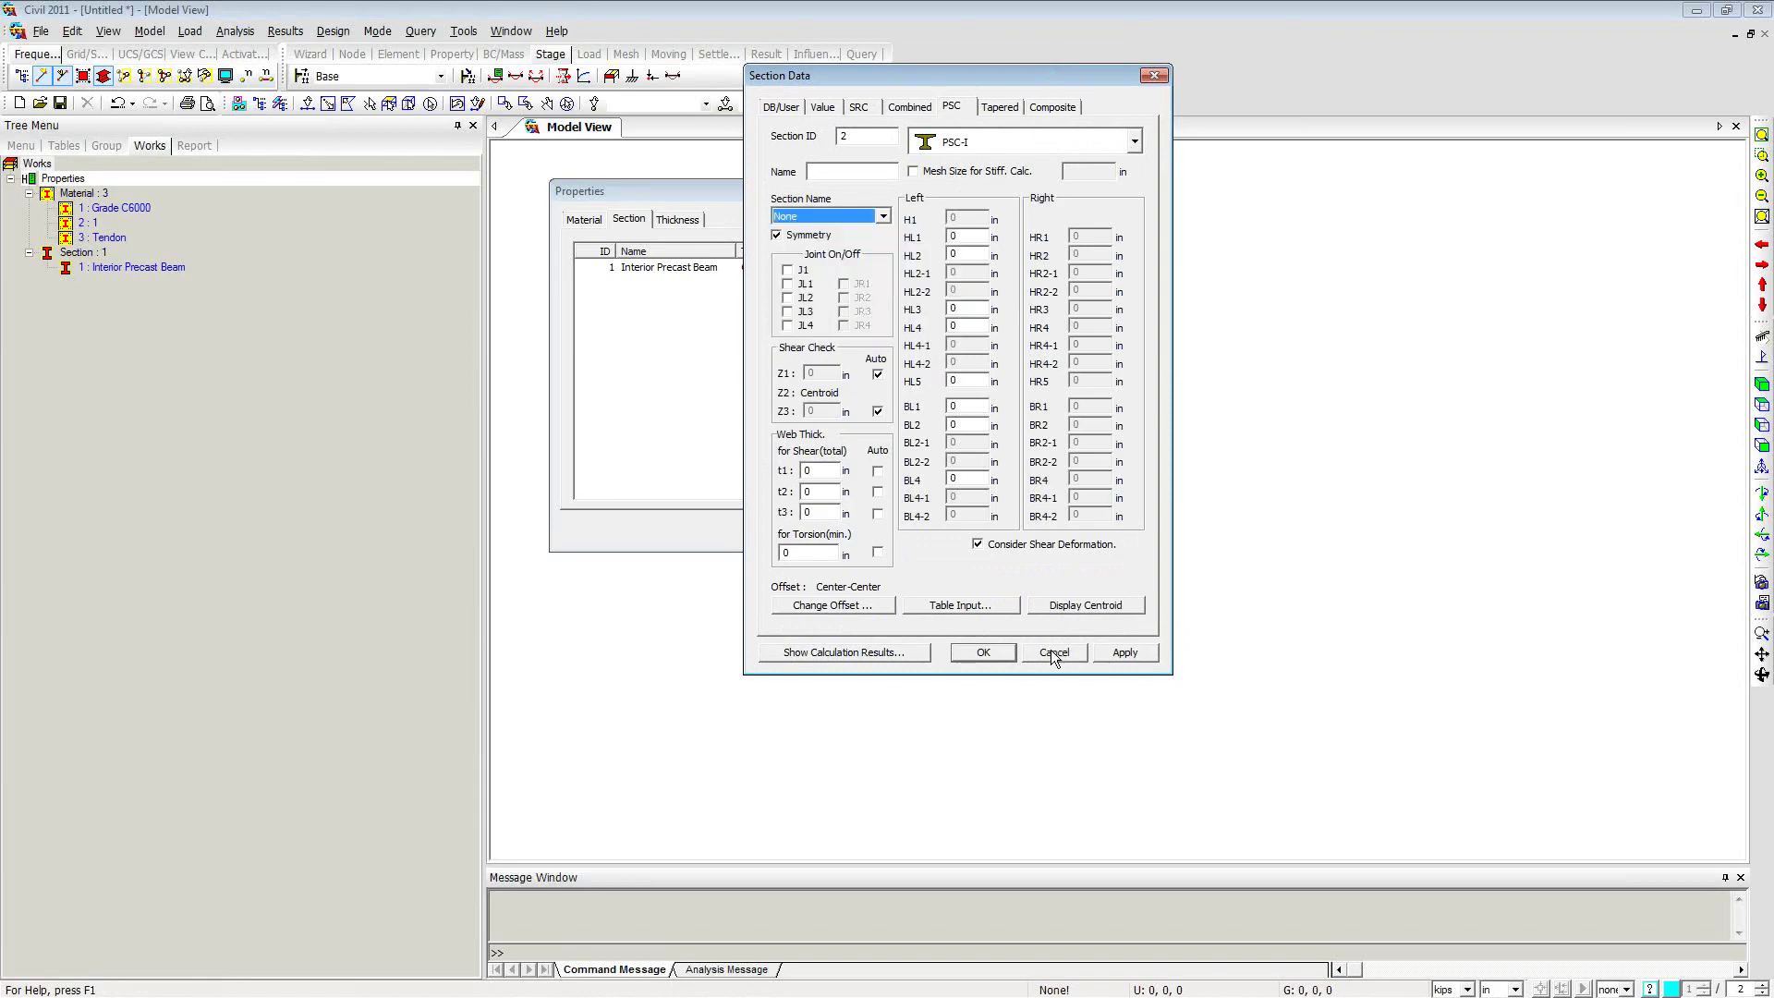
left_click(1050, 650)
left_click(972, 190)
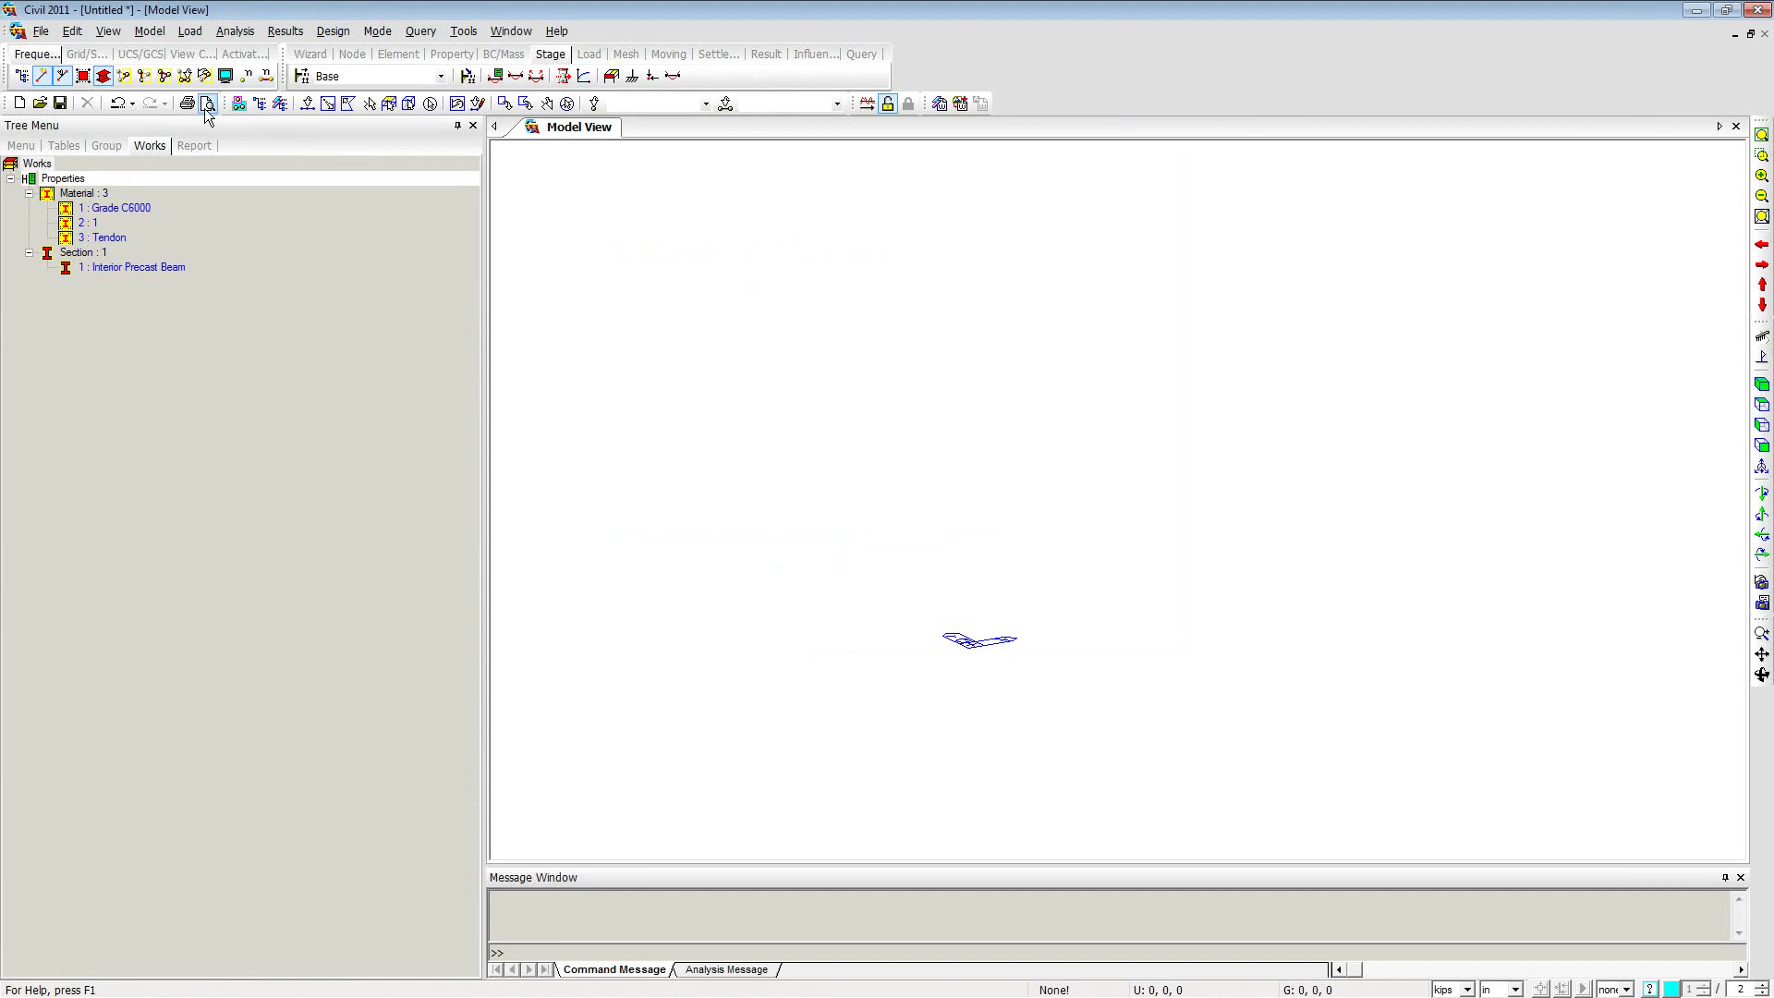
Step: Open the 1-Sections model without saving the untitled one, and expand its material and section lists
left_click(40, 103)
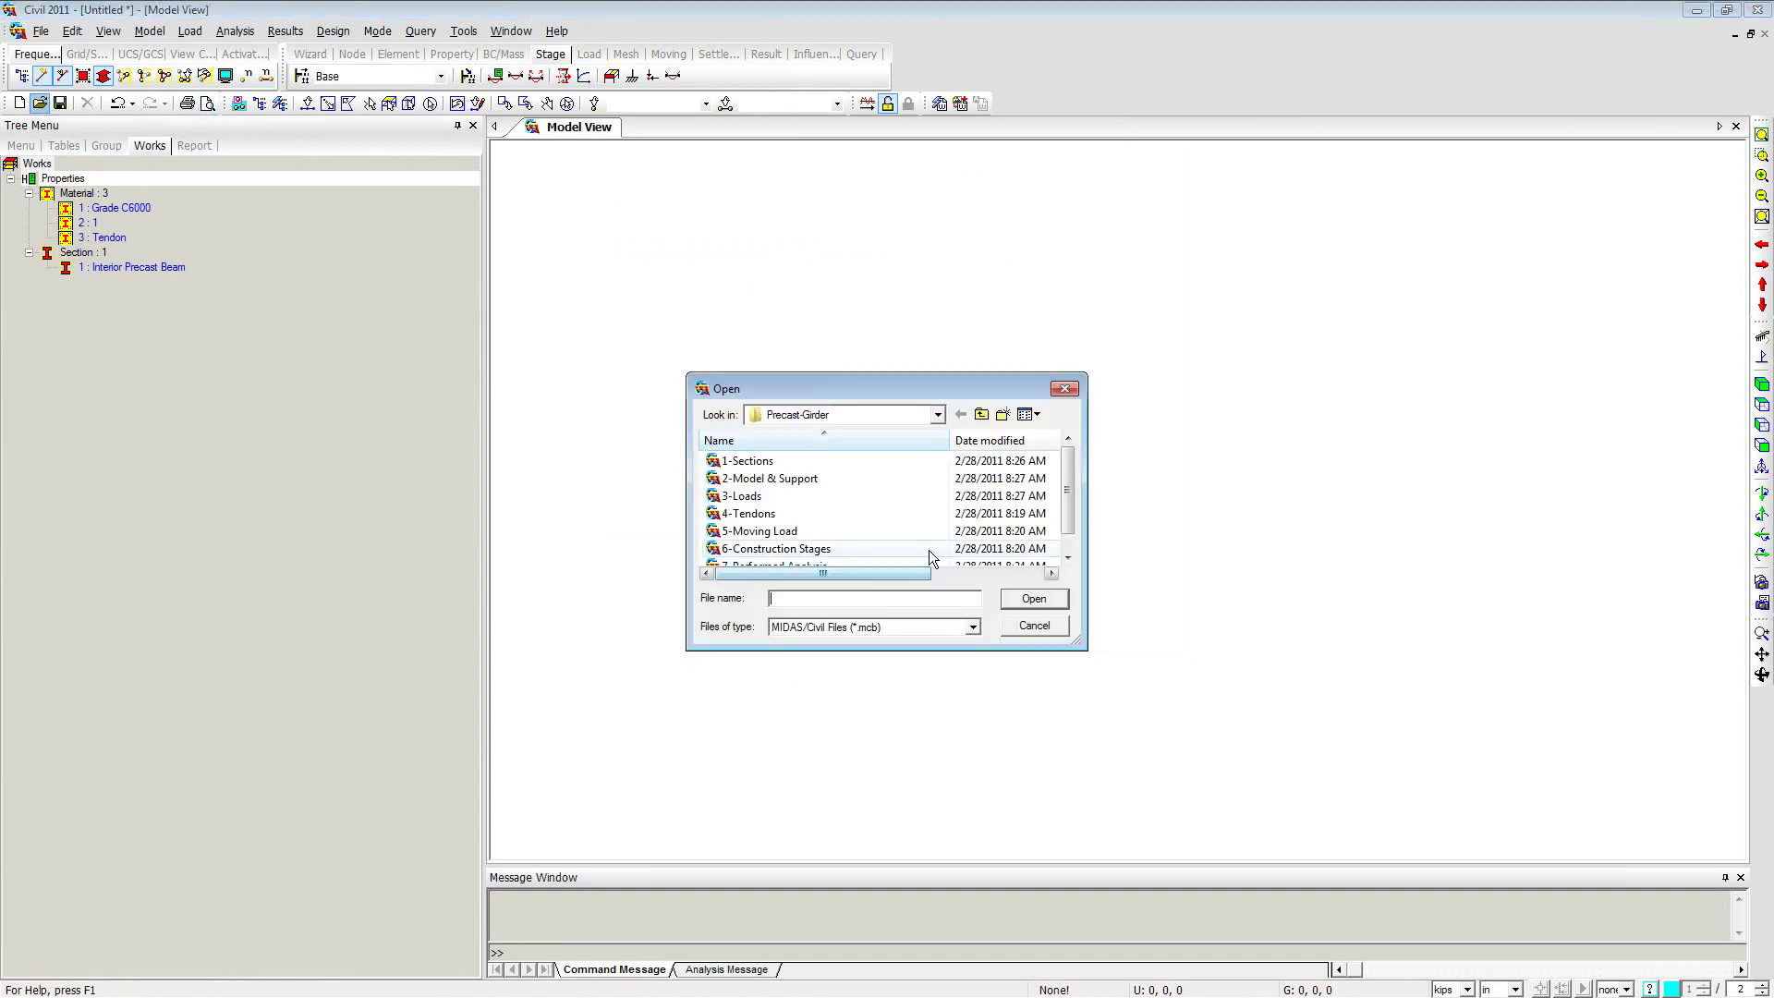
left_click(784, 461)
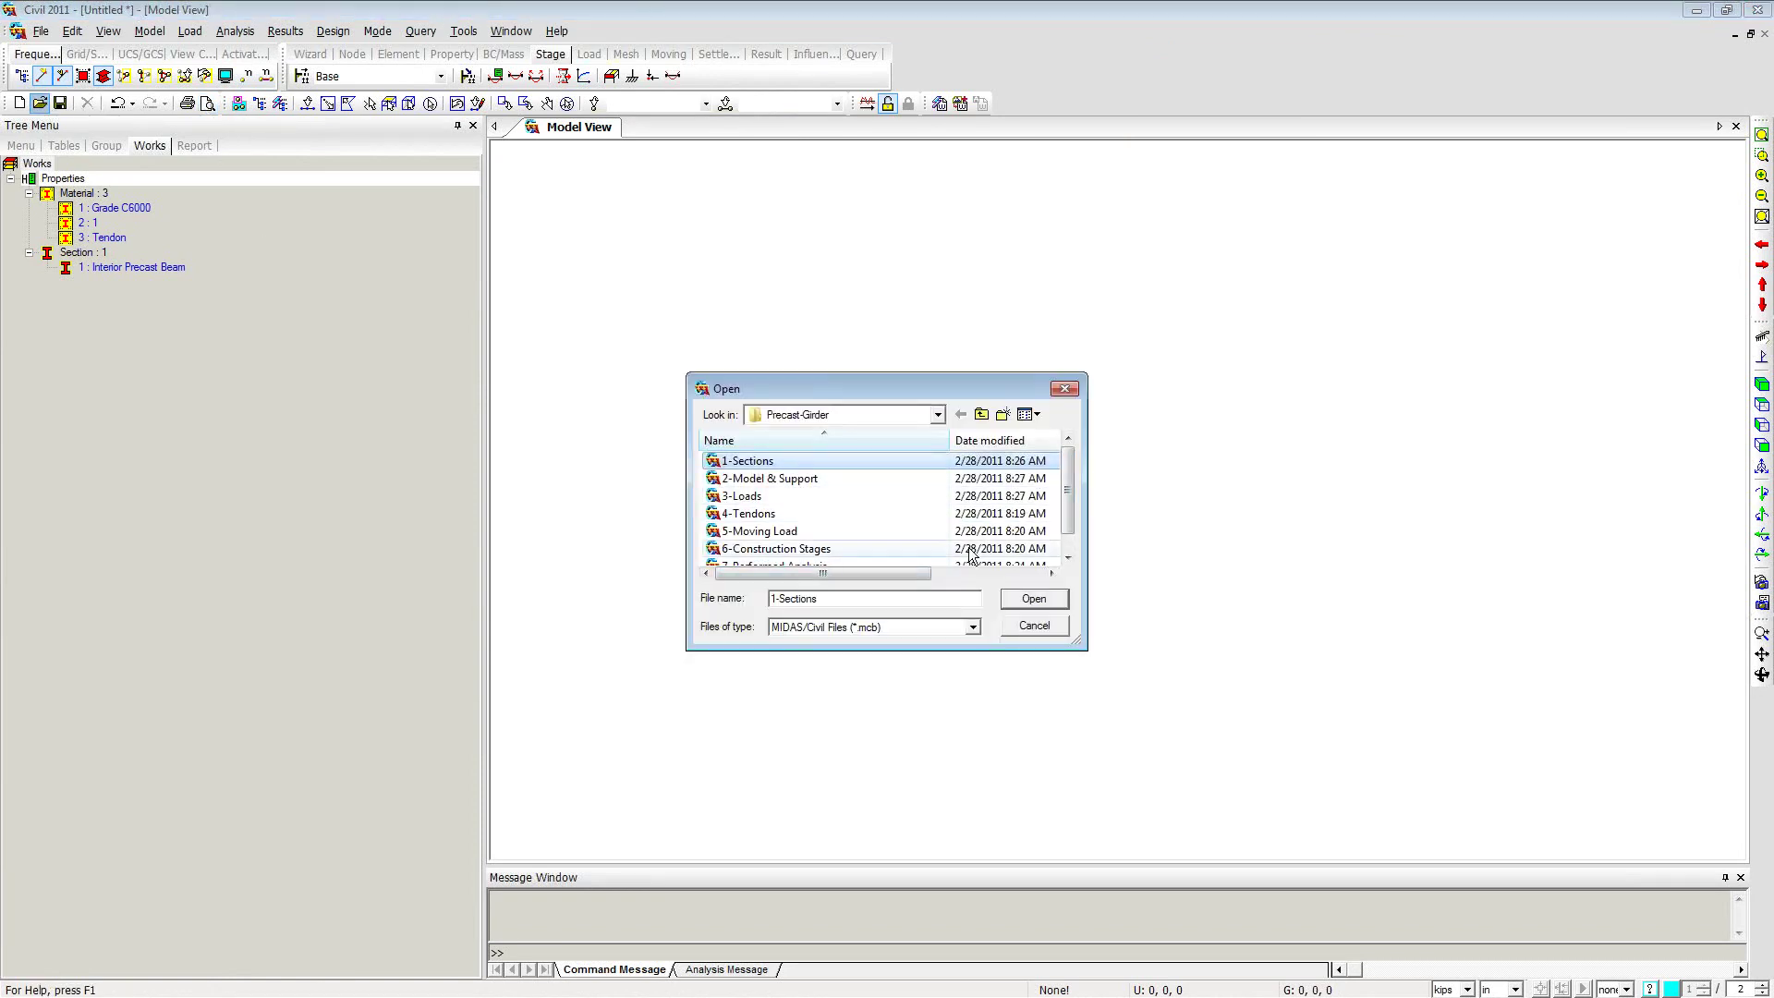
left_click(1030, 598)
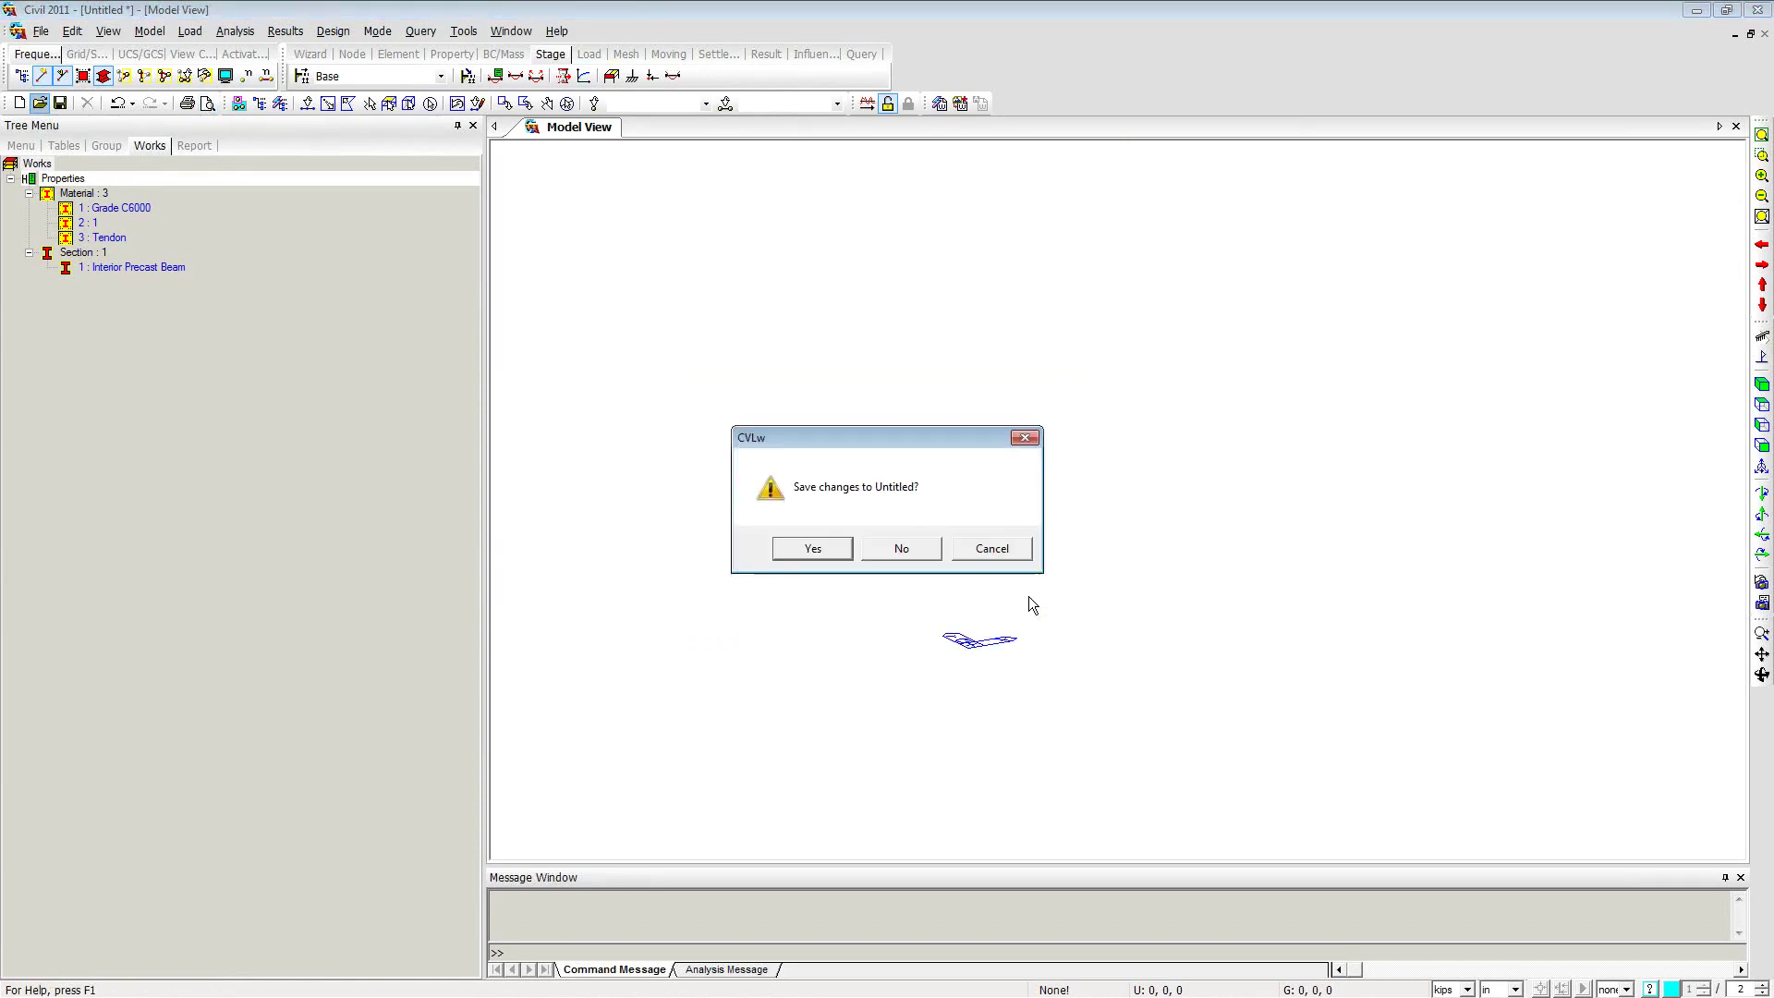
left_click(902, 549)
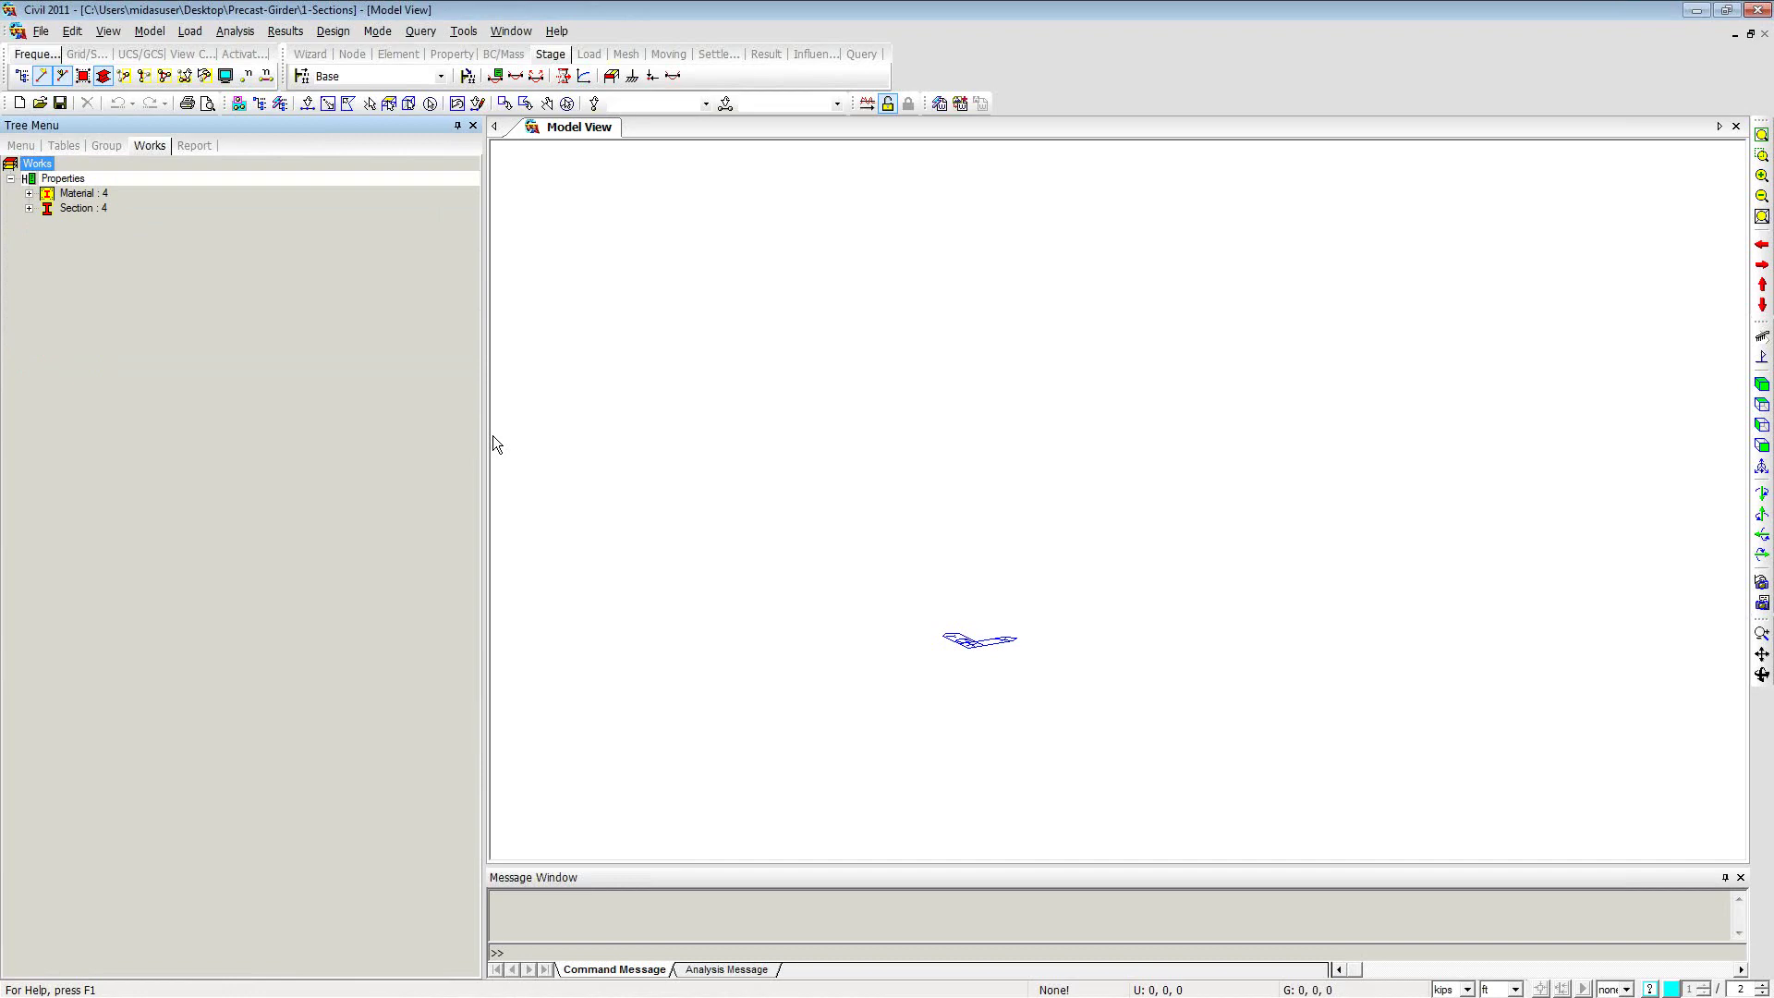
left_click(29, 193)
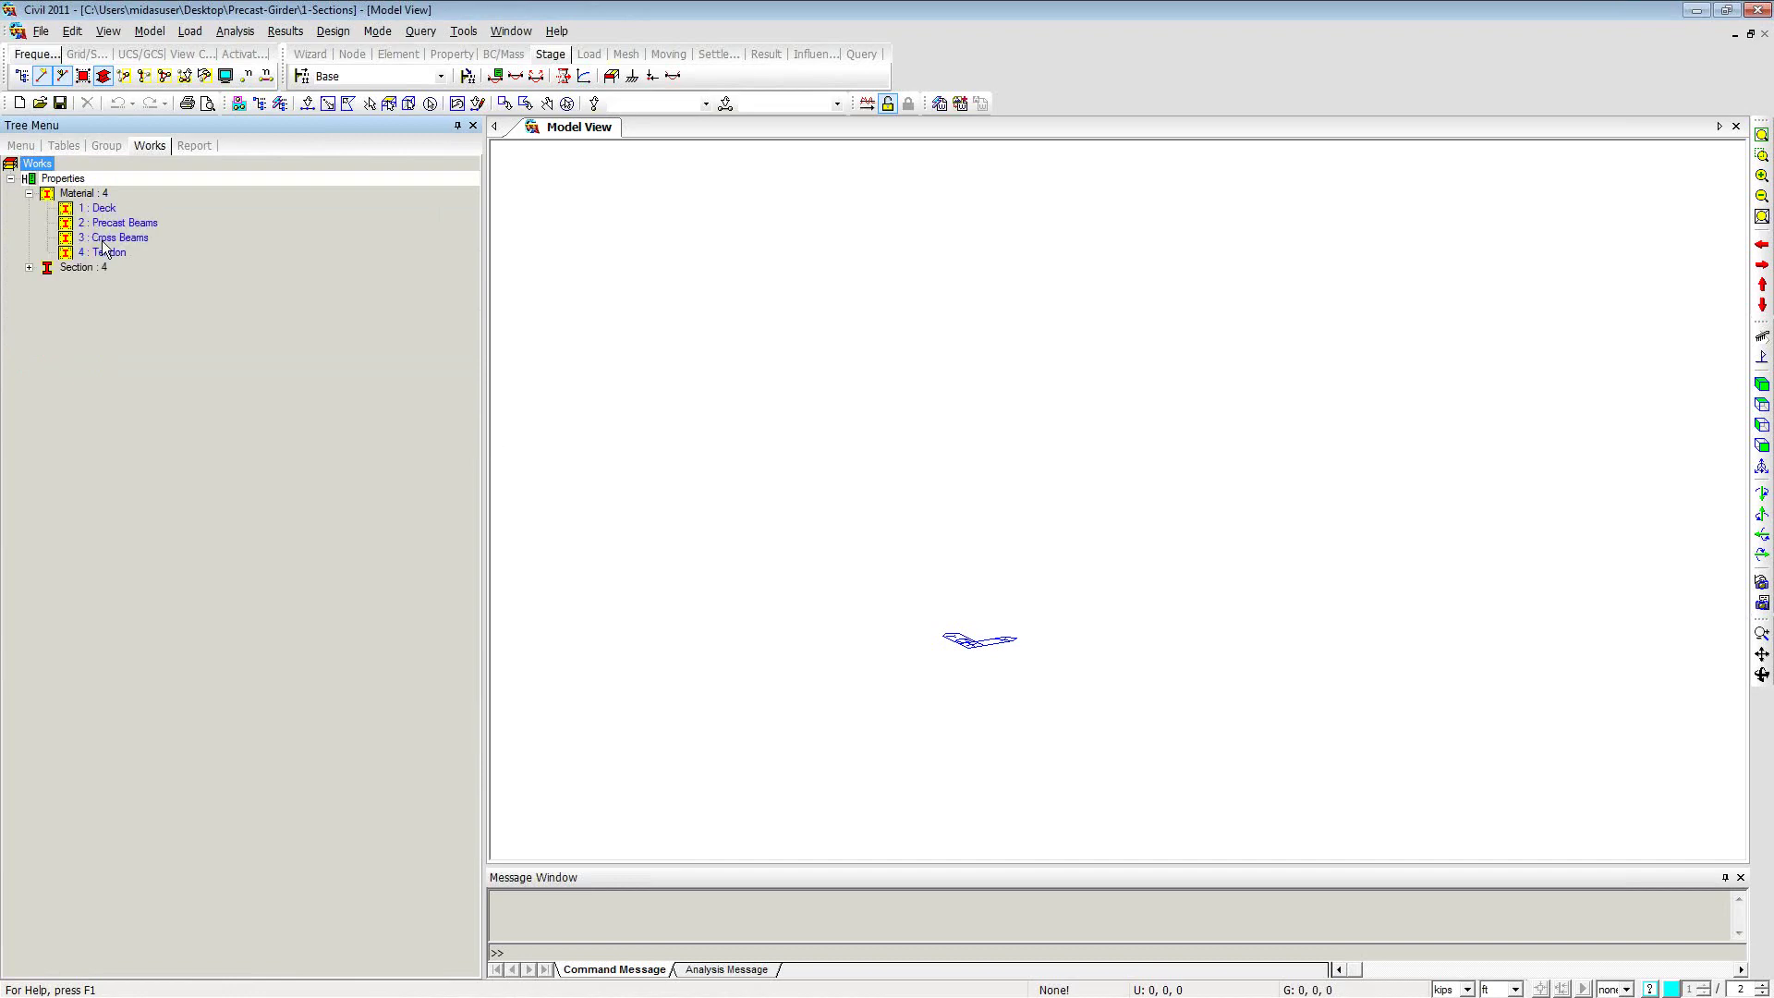
left_click(29, 268)
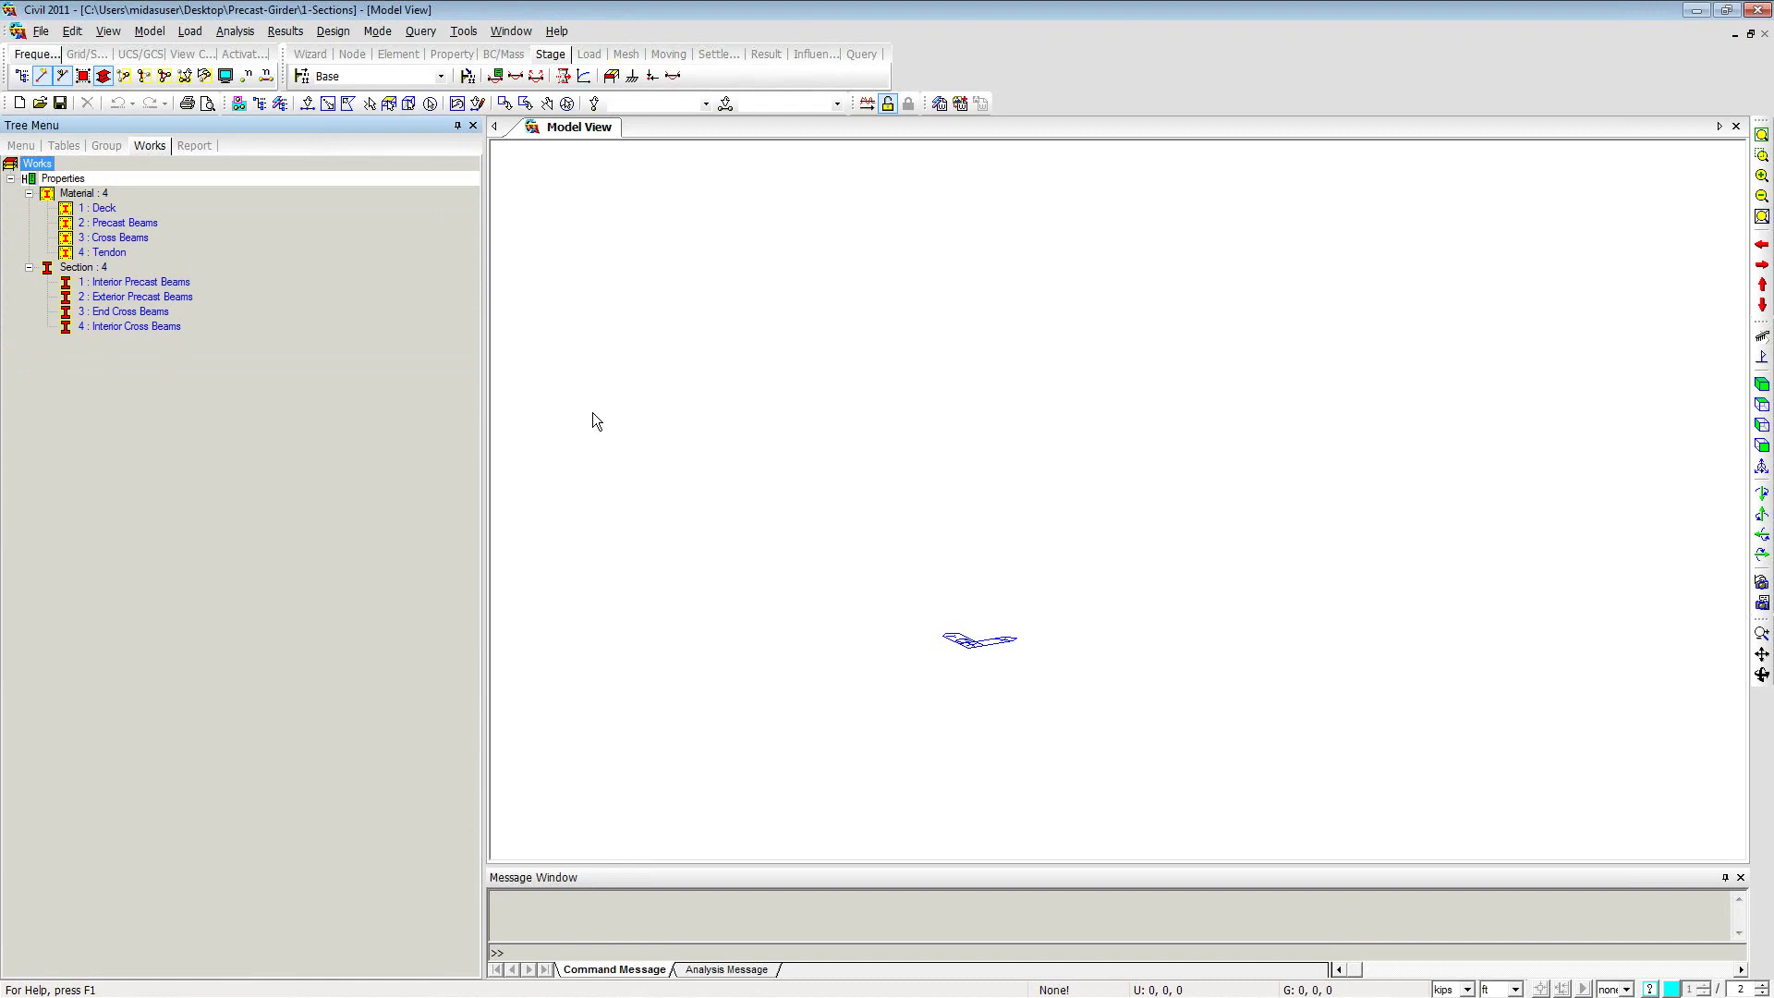
Step: Create a node at 0, 0, 0 and copy it 5 times at a spacing of 0, 9, 0 ft
right_click(665, 299)
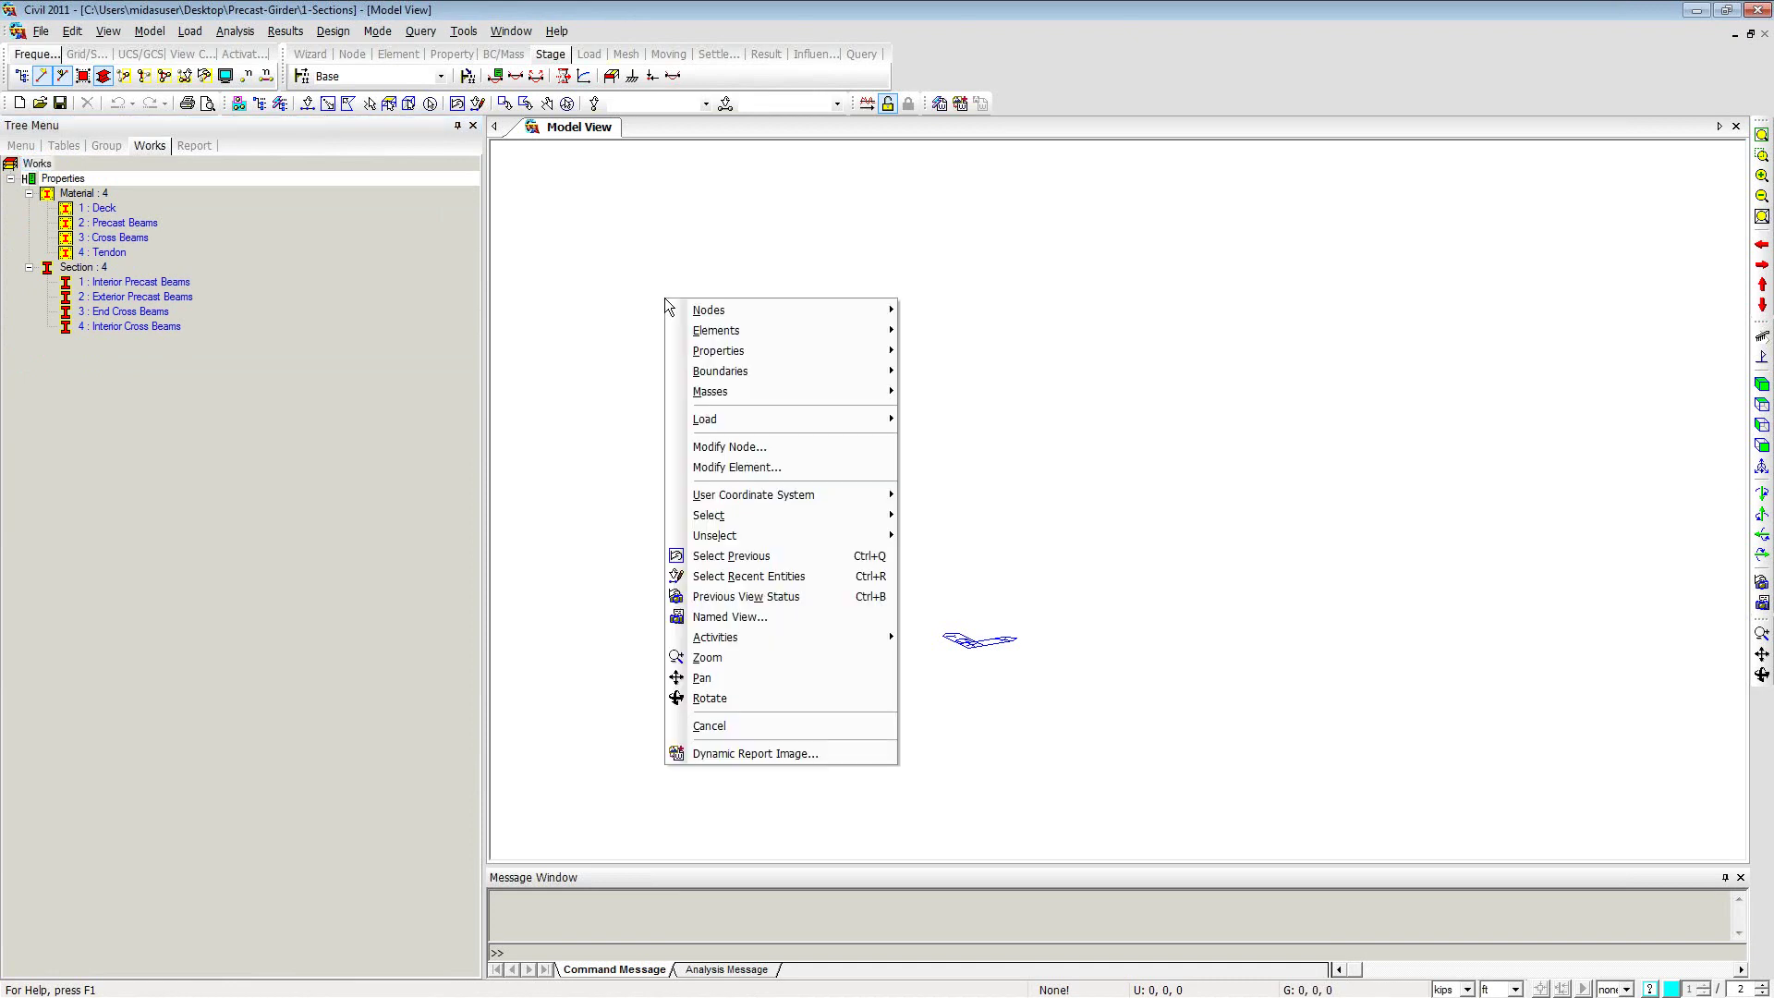
mouse_move(837, 313)
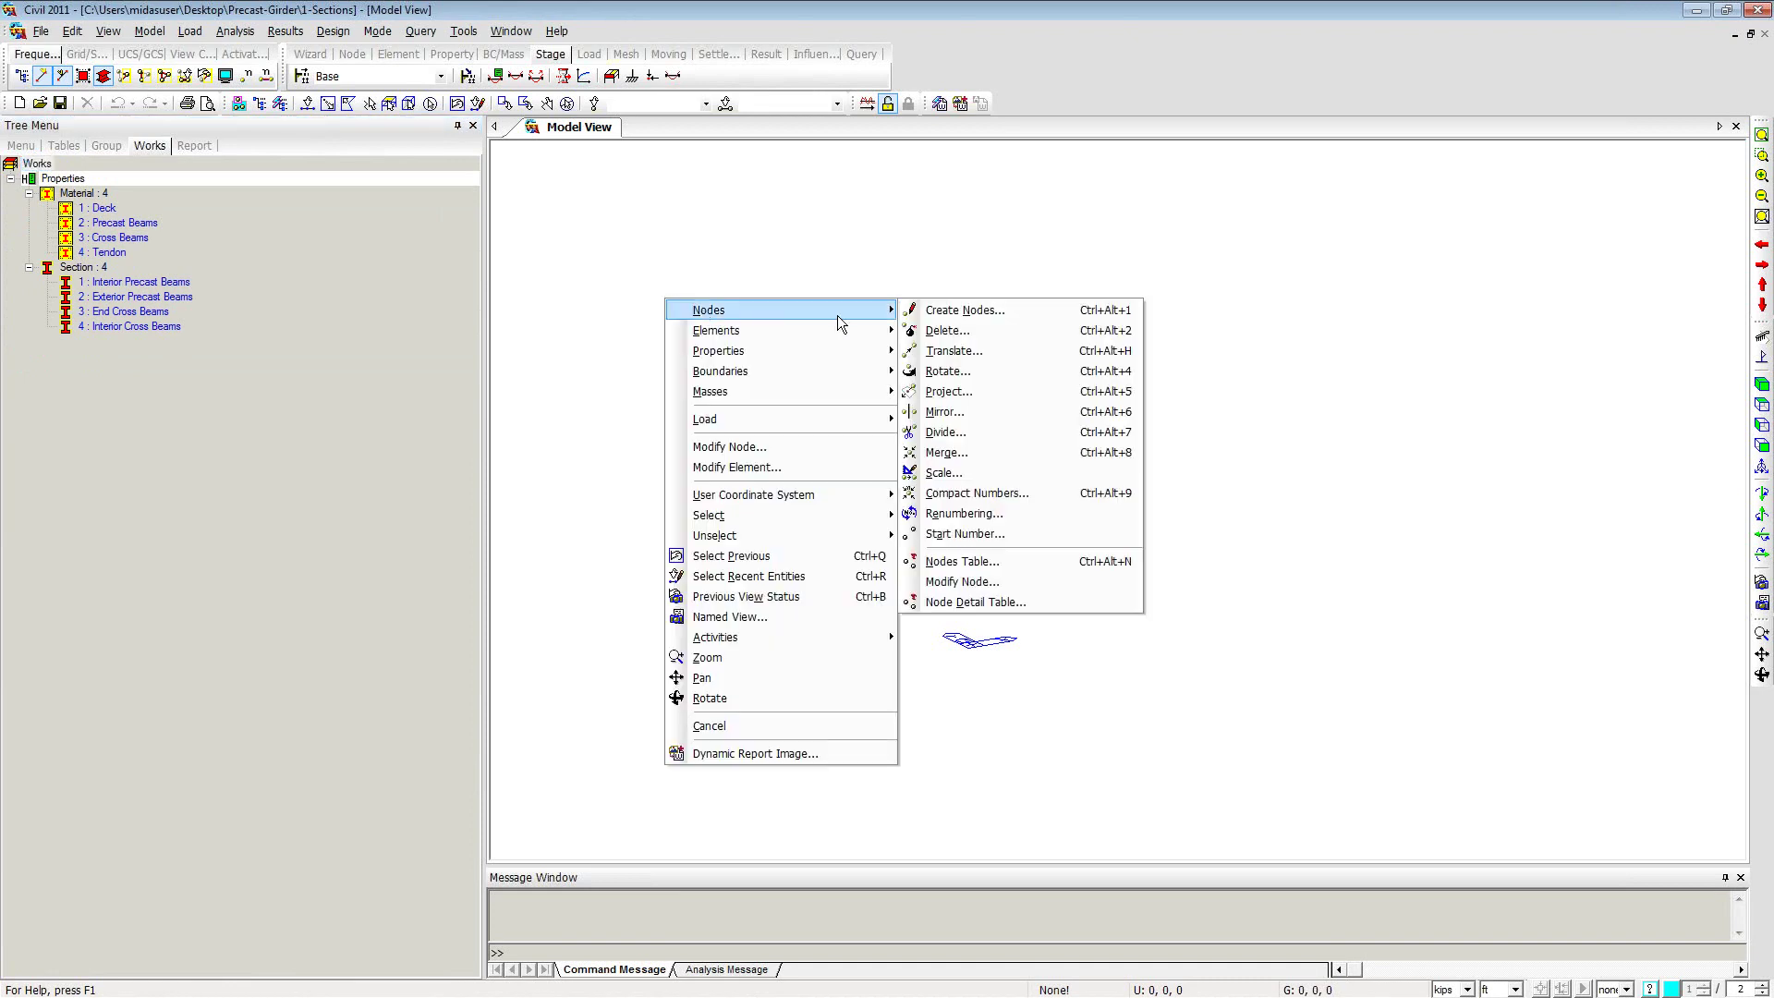
left_click(964, 312)
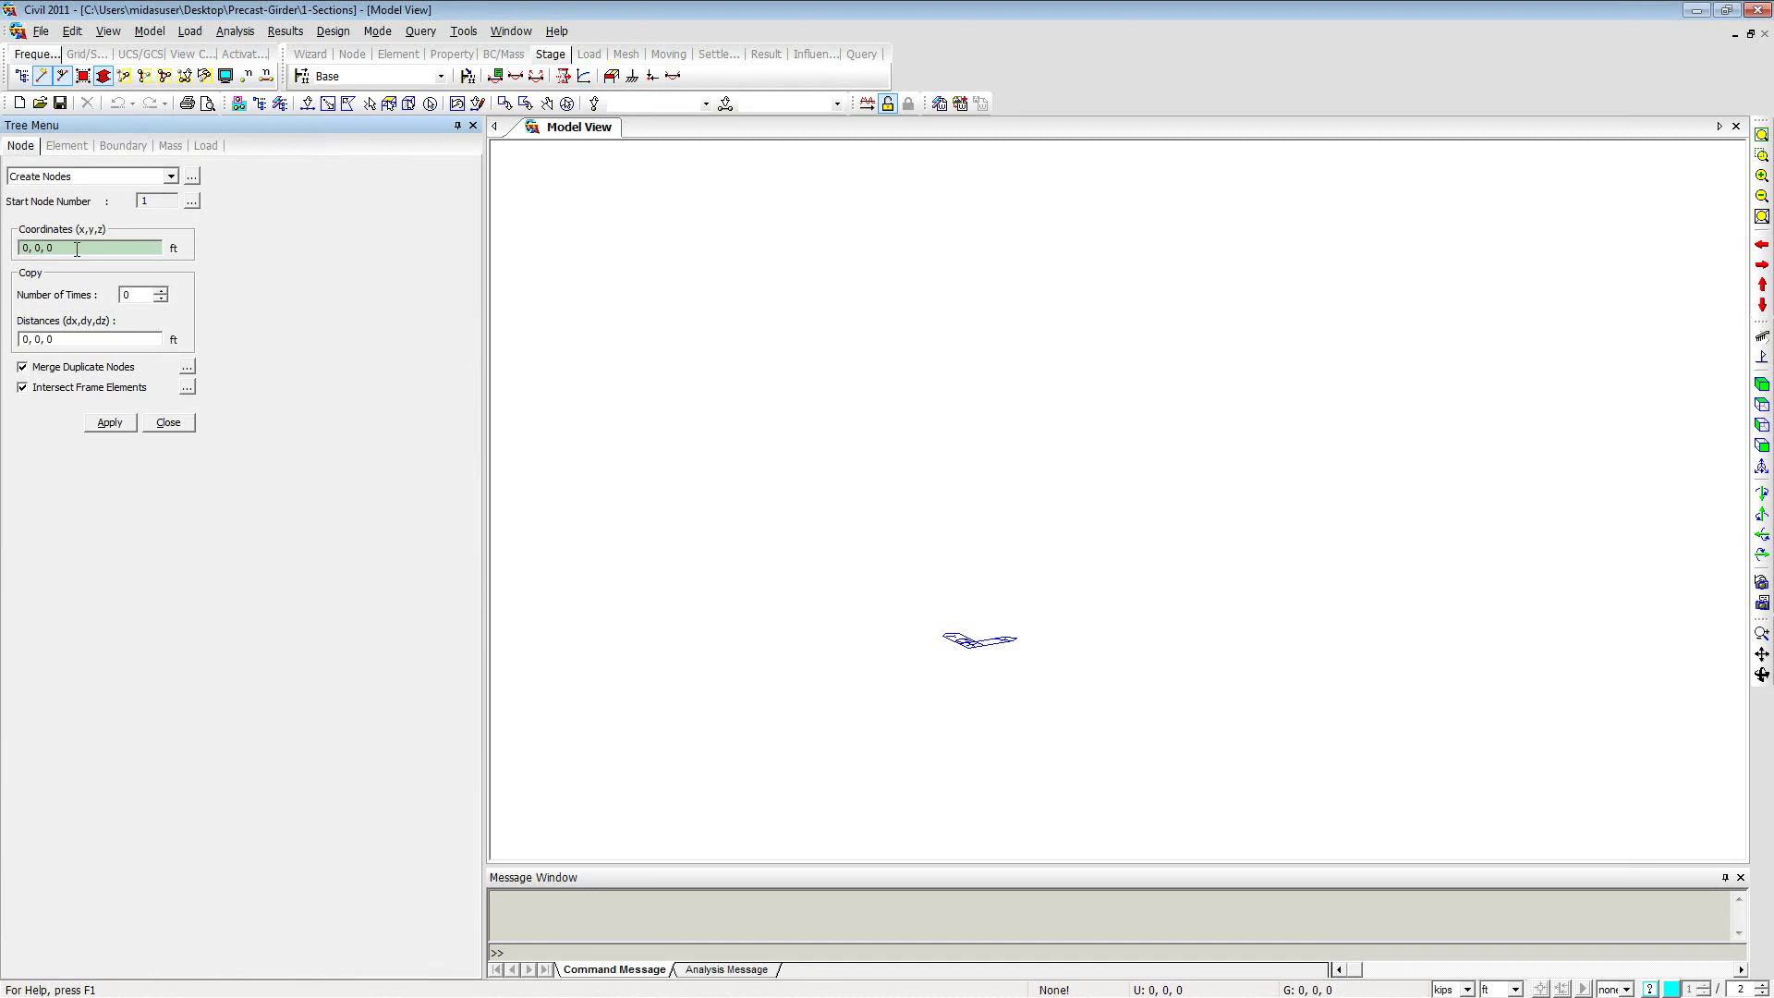
left_click(65, 342)
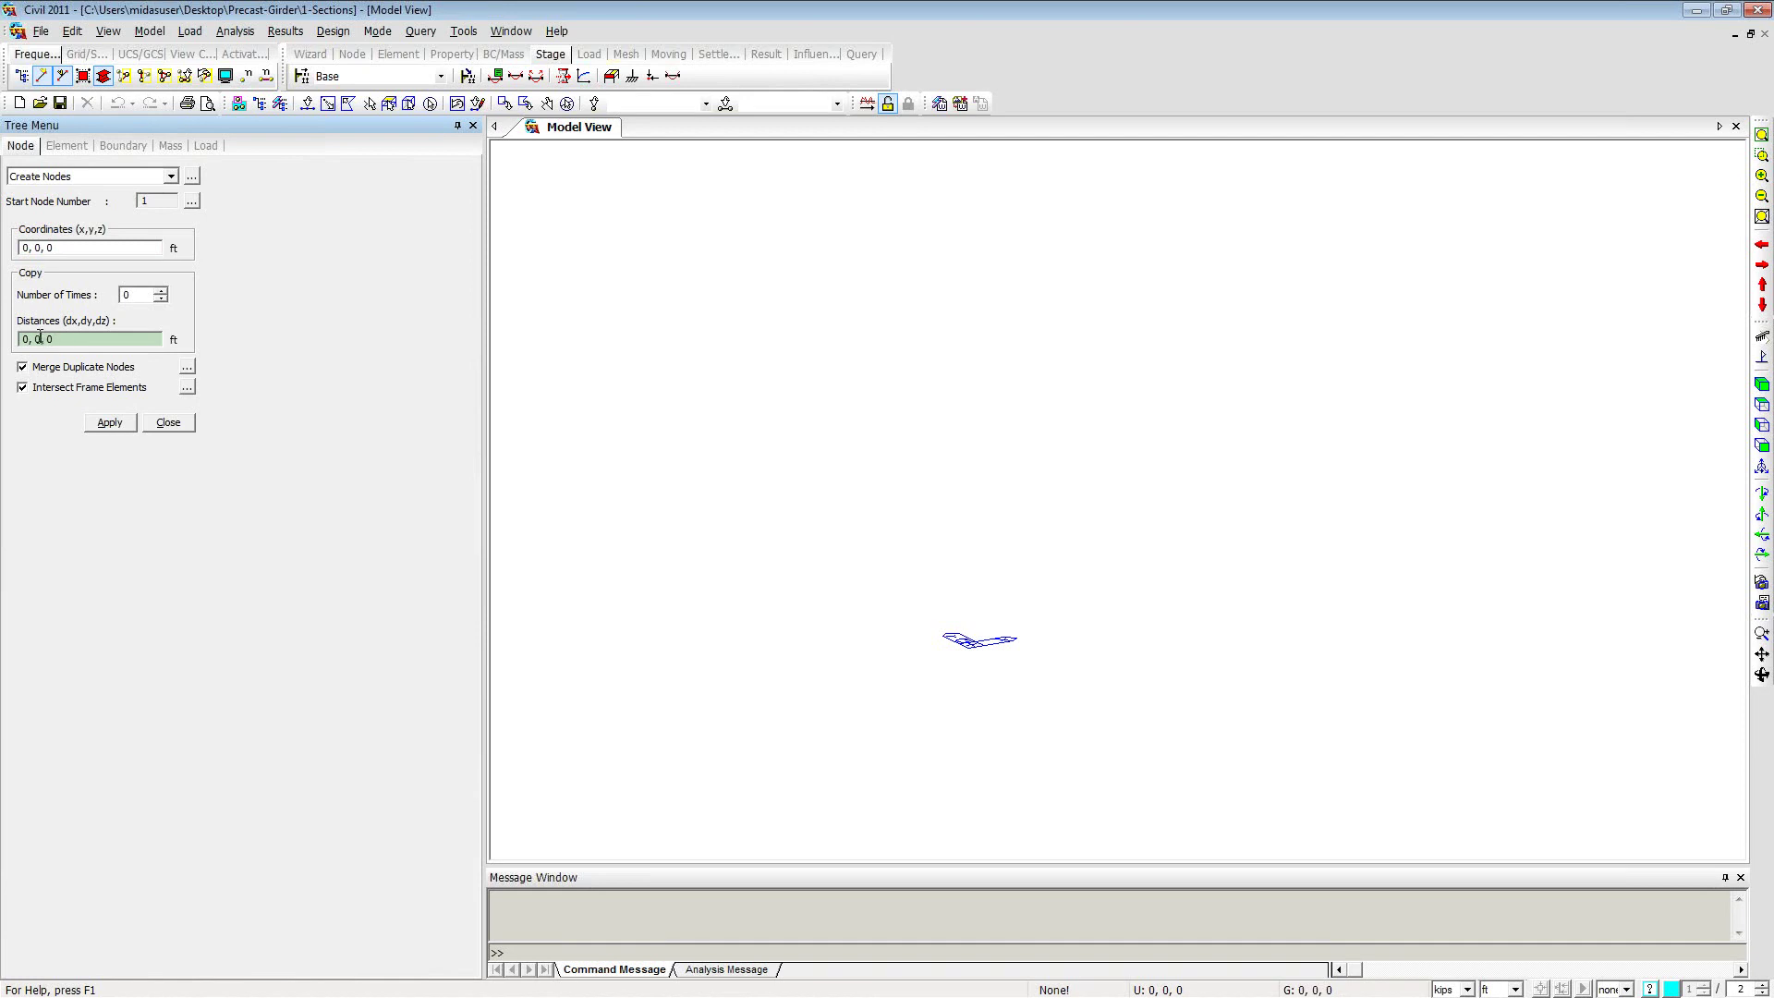
key("Return")
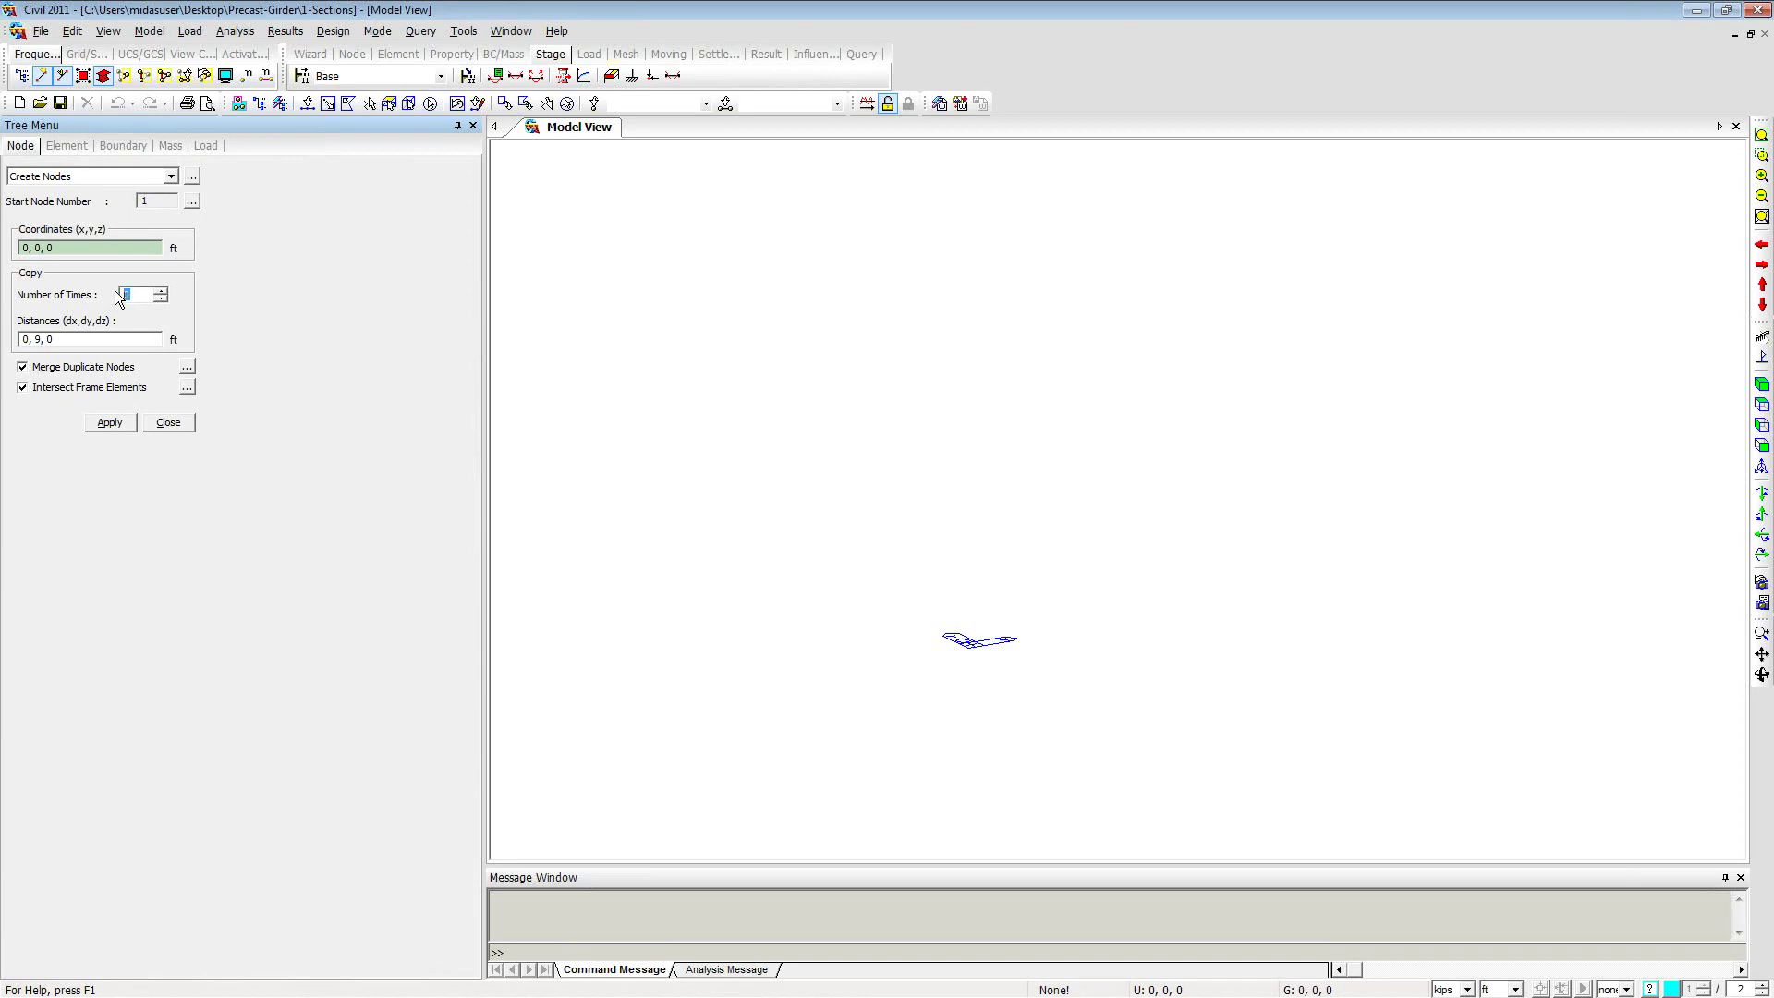
type("5")
left_click(111, 424)
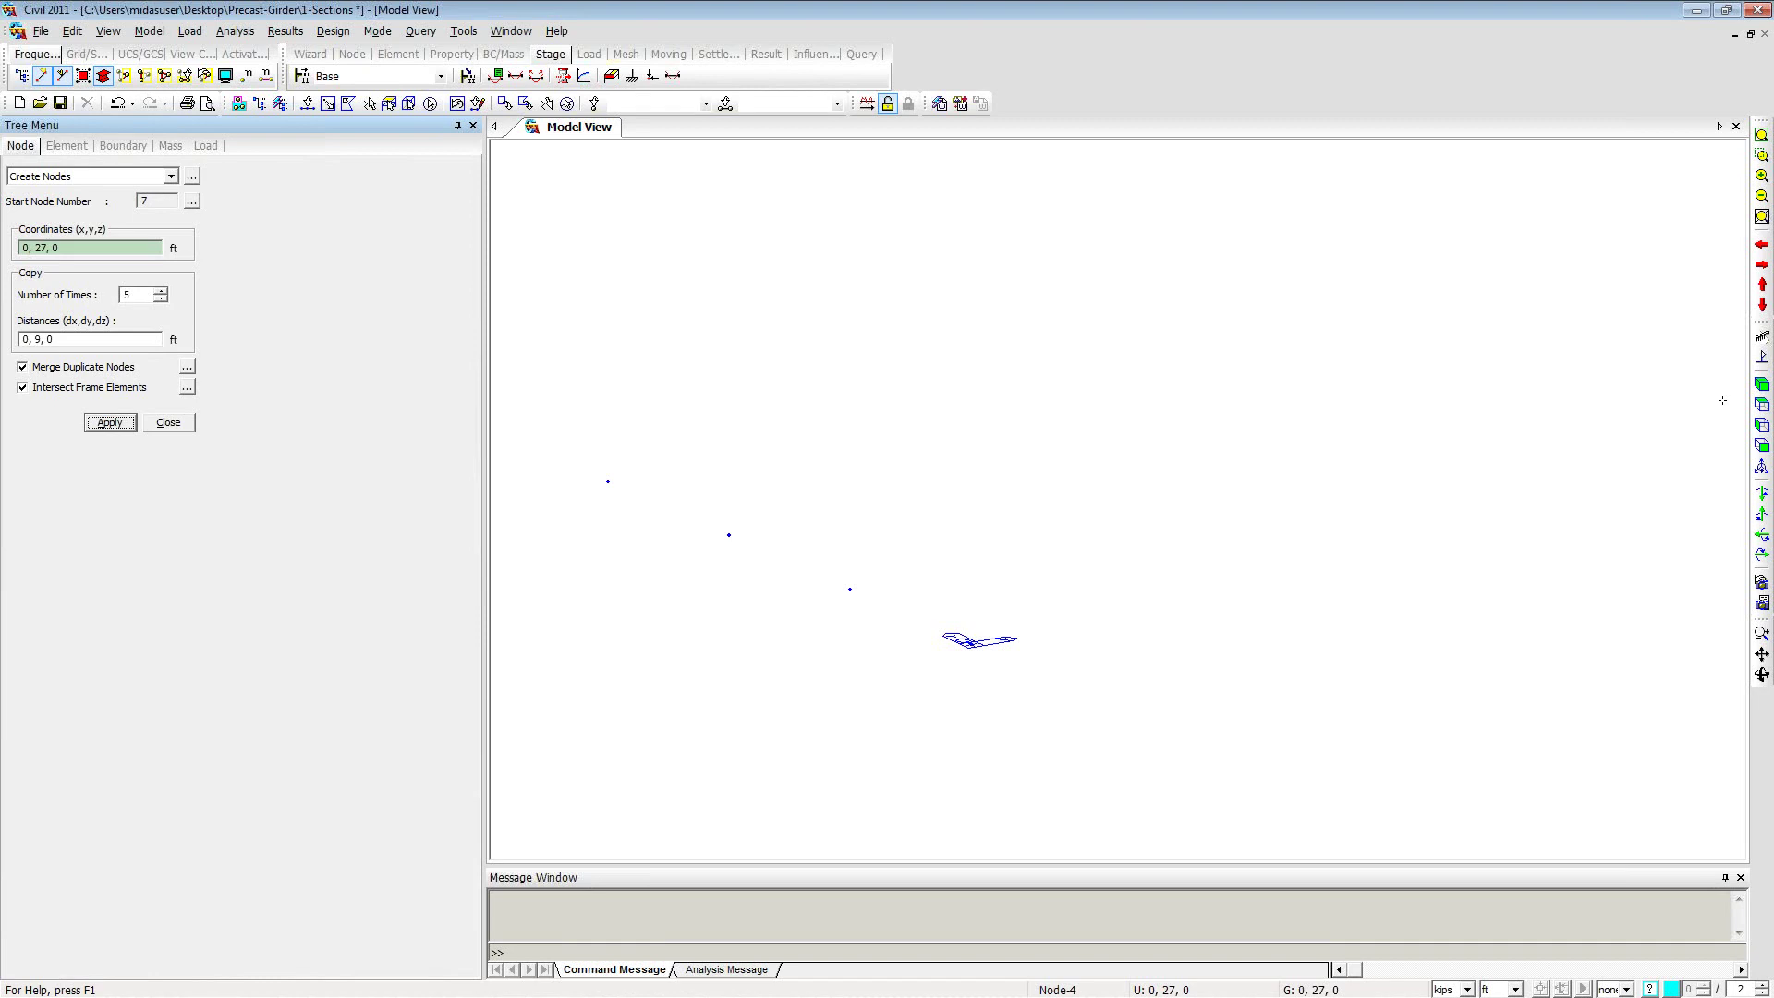
Step: Select all six nodes in plan and set up Extrude Elements for beams with material Precast Beams and section Interior Precast Beams
left_click(1761, 404)
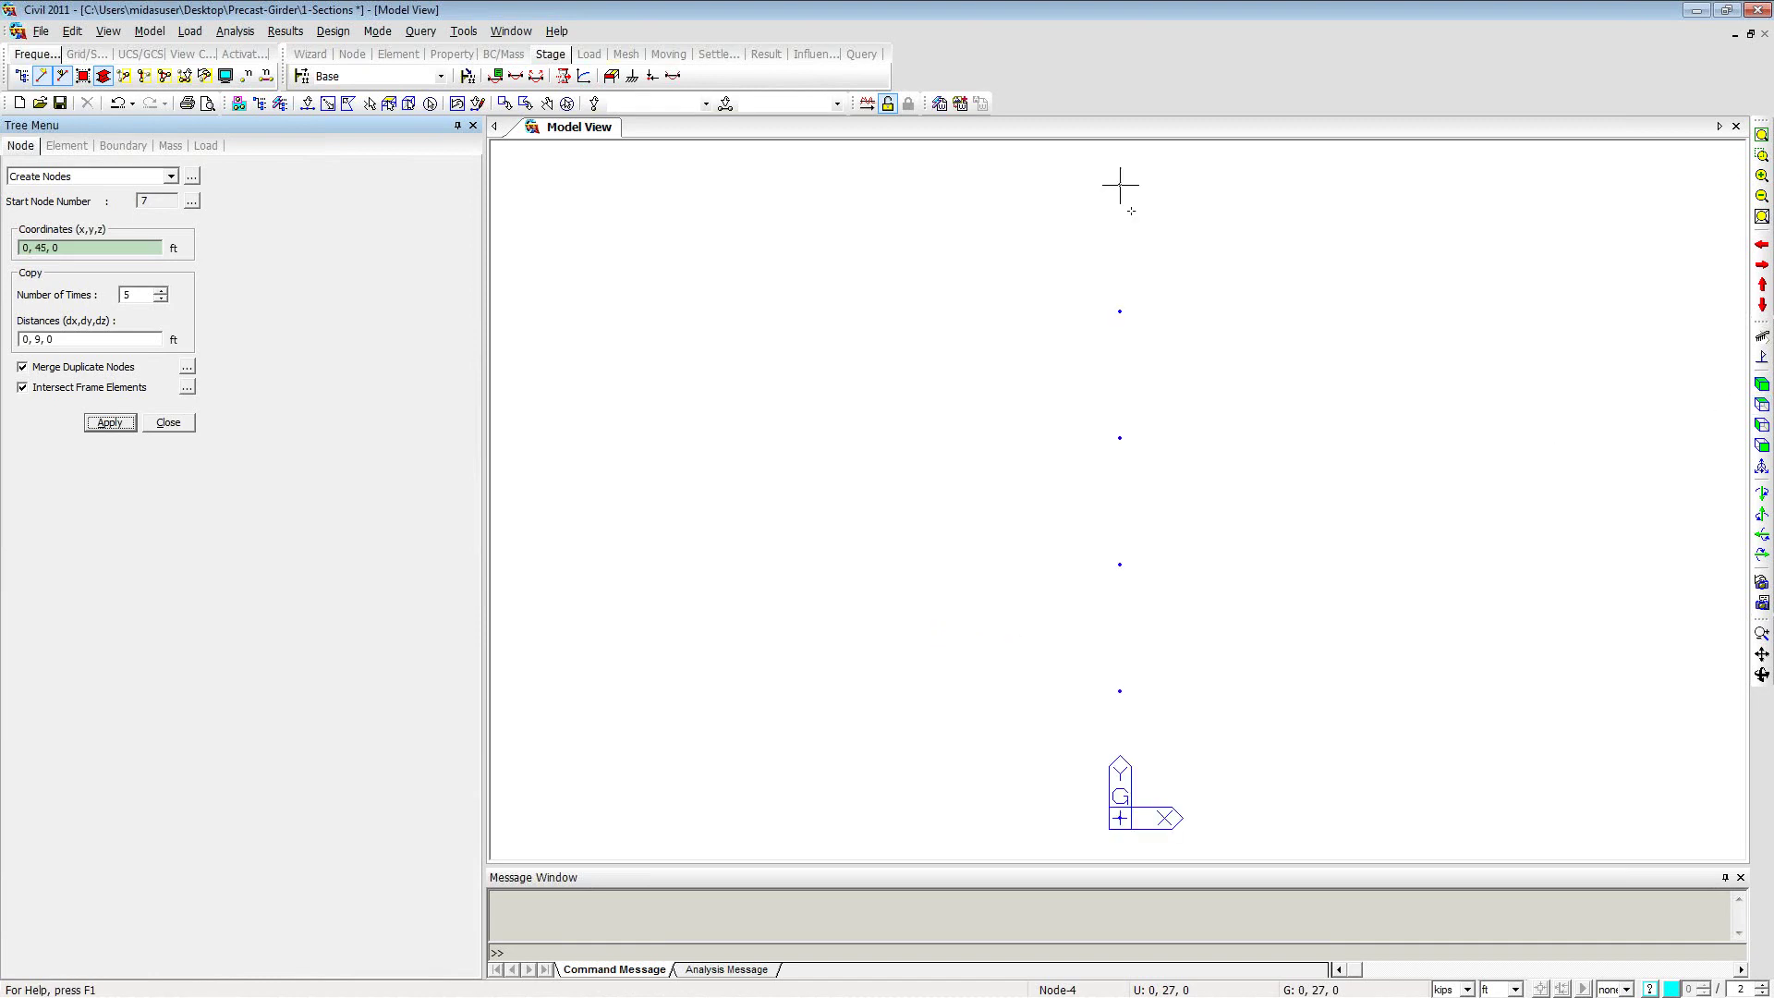
left_click(1119, 691)
left_click(1120, 818)
left_click(1119, 691)
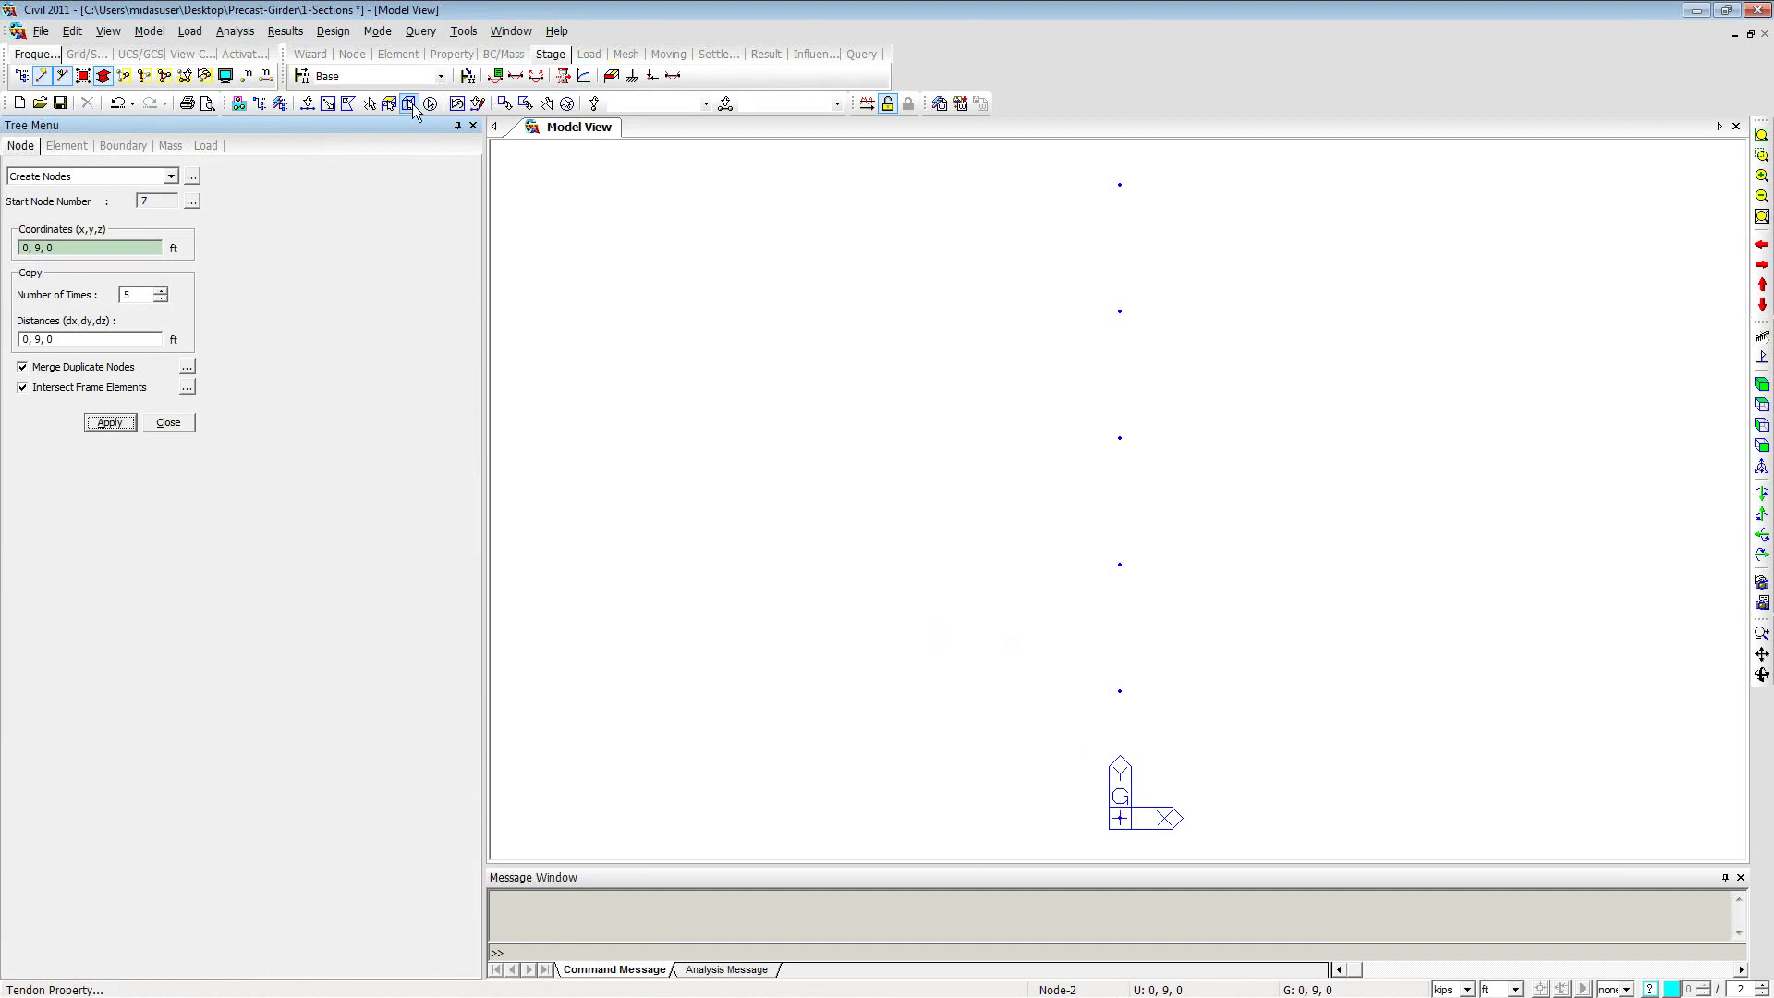
left_click(328, 104)
left_click_drag(1200, 837, 1035, 166)
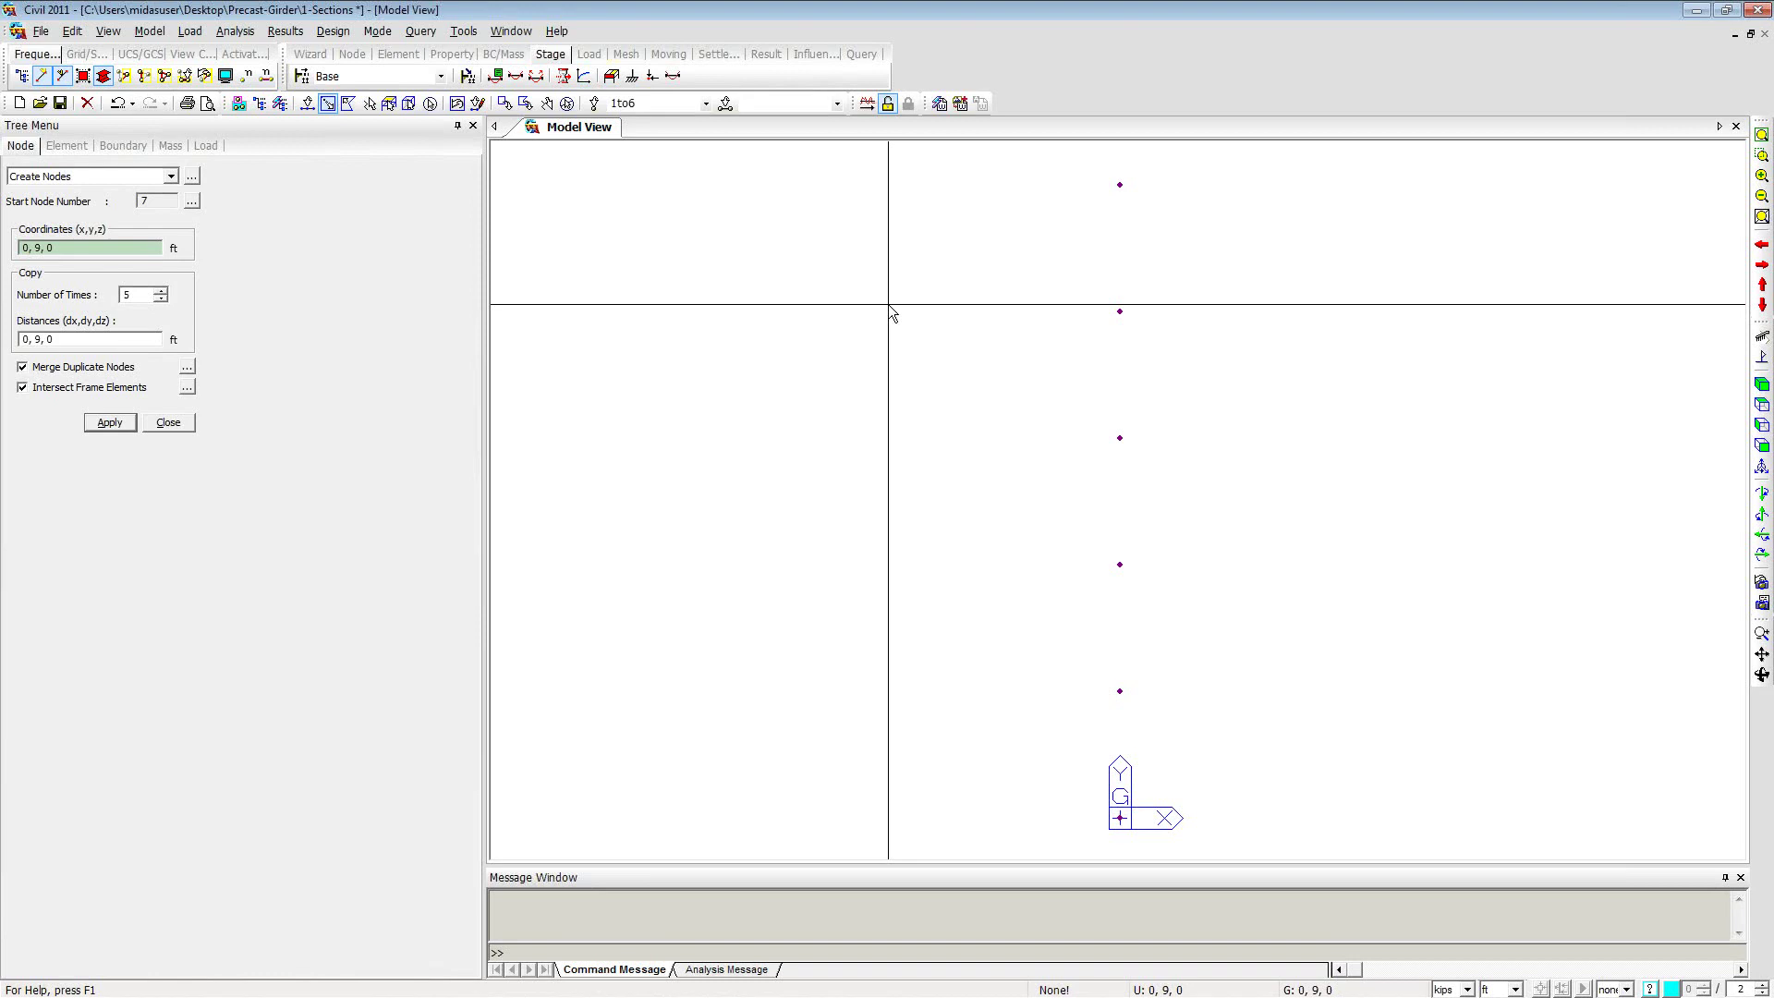
right_click(661, 228)
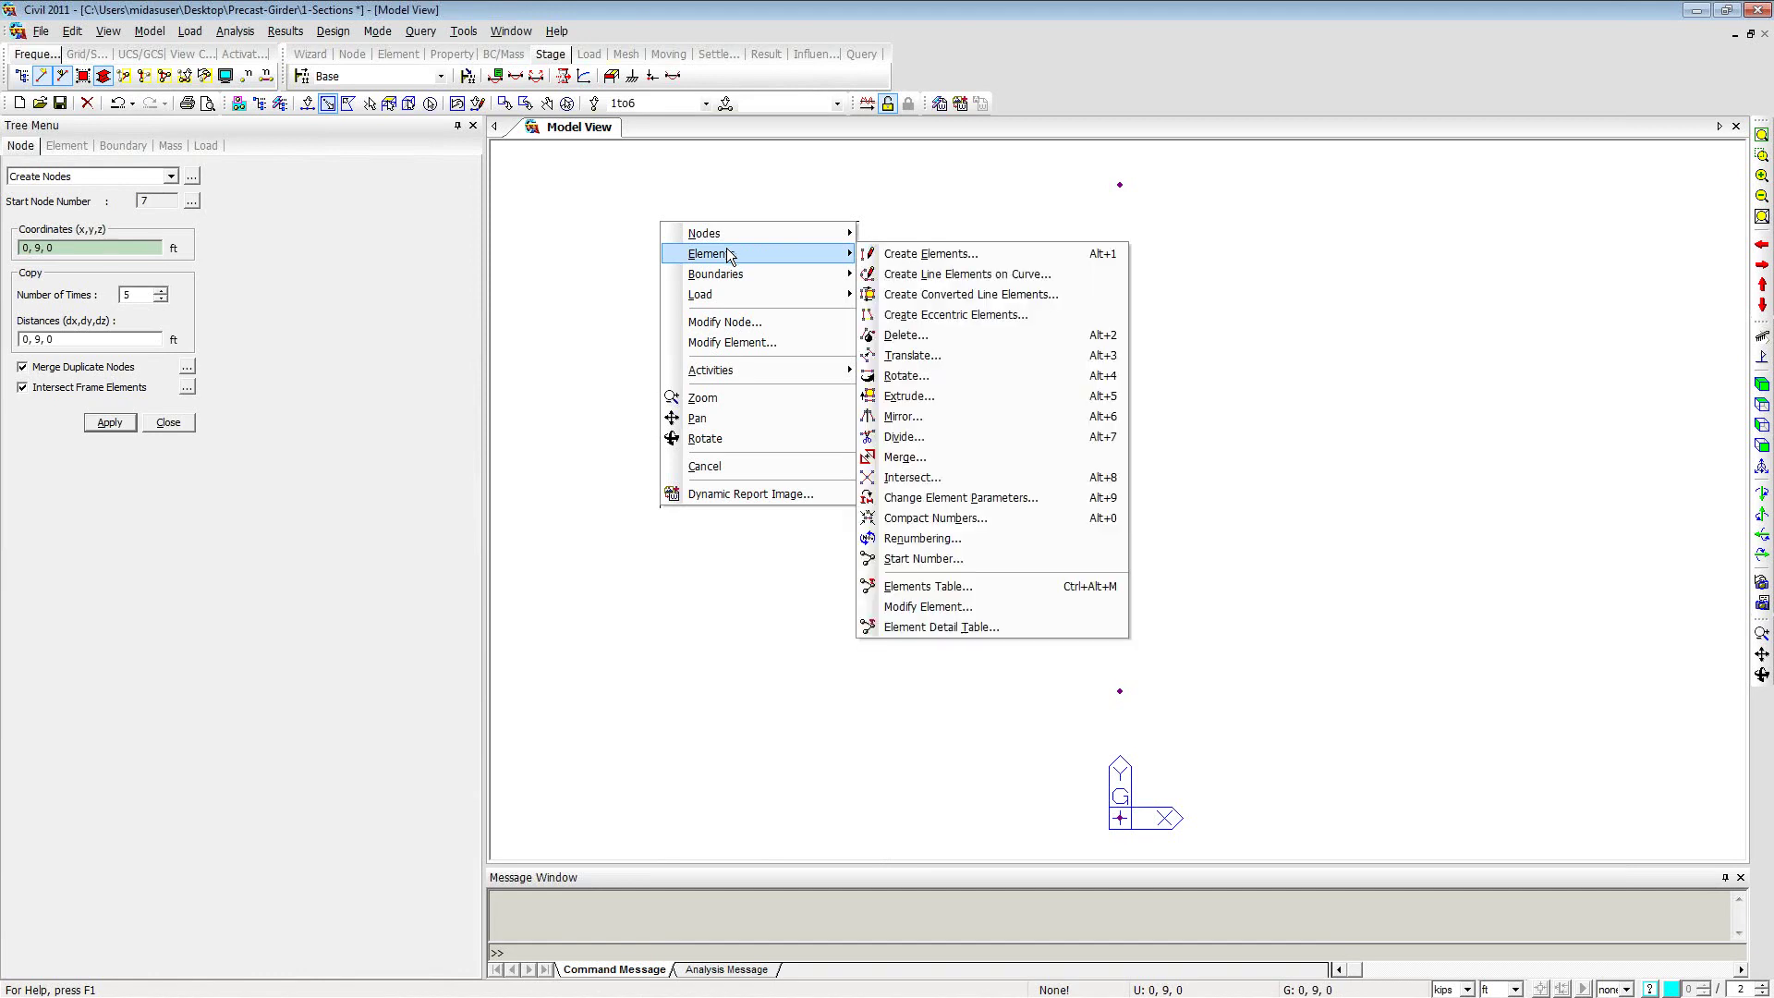
left_click(912, 397)
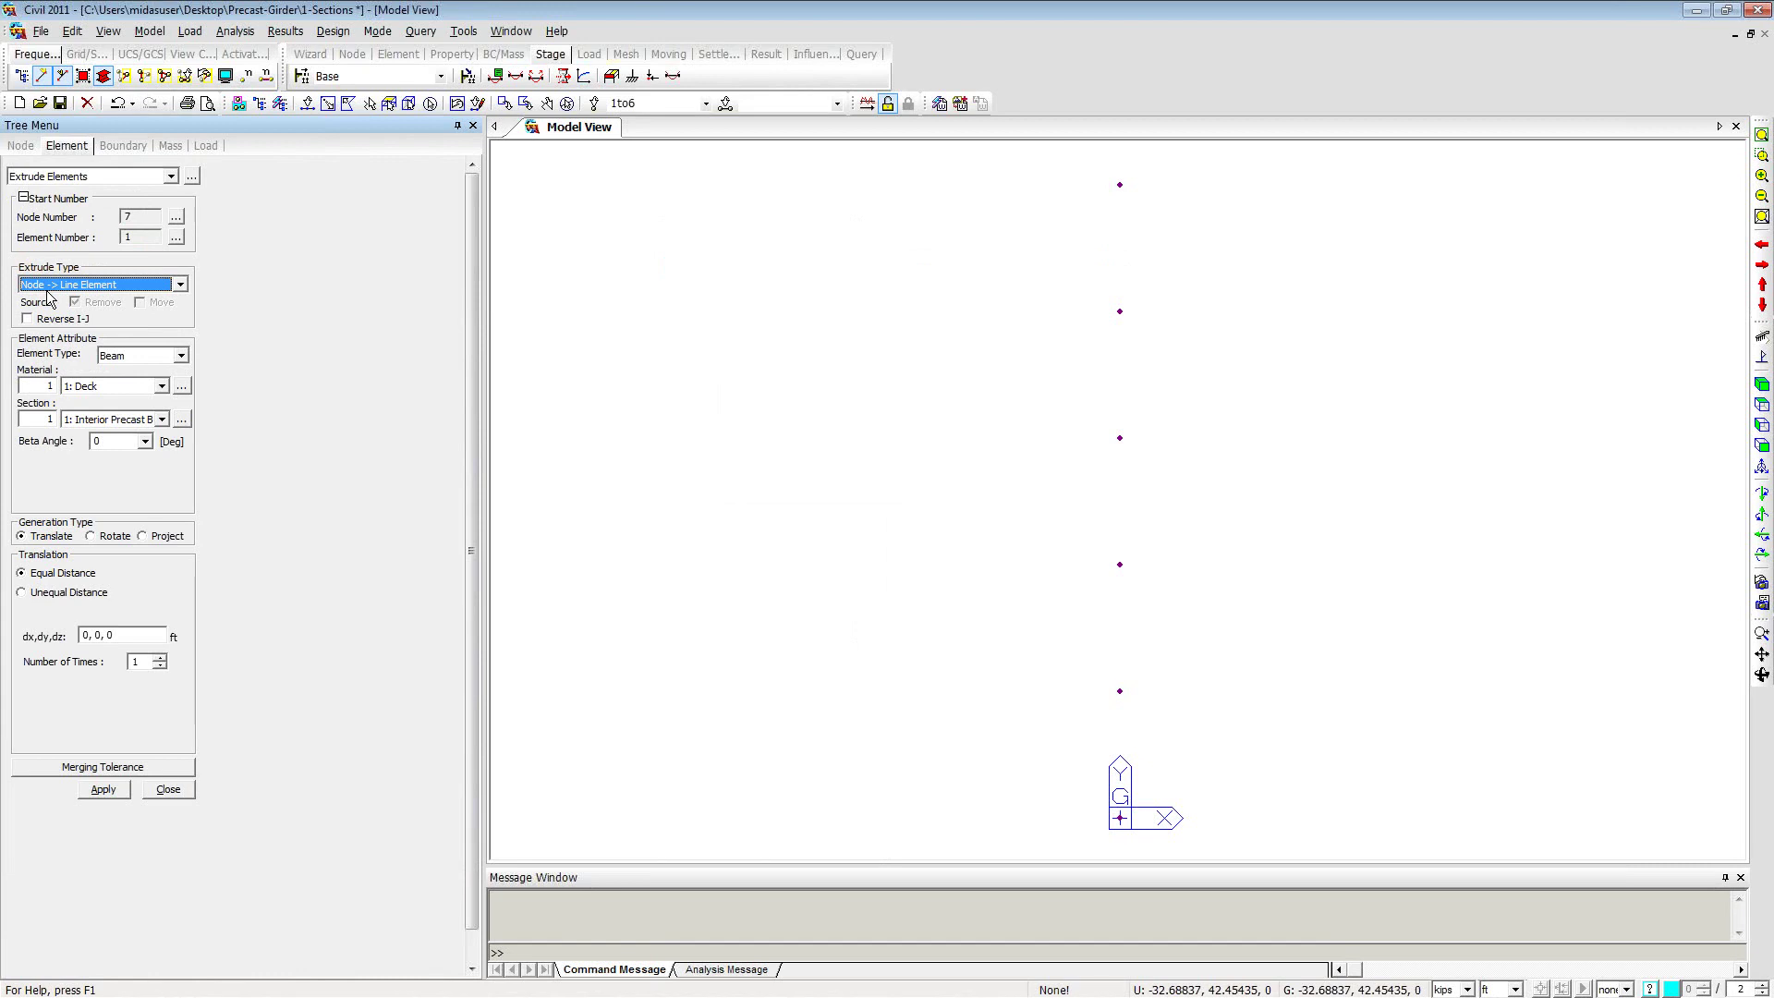
left_click(162, 387)
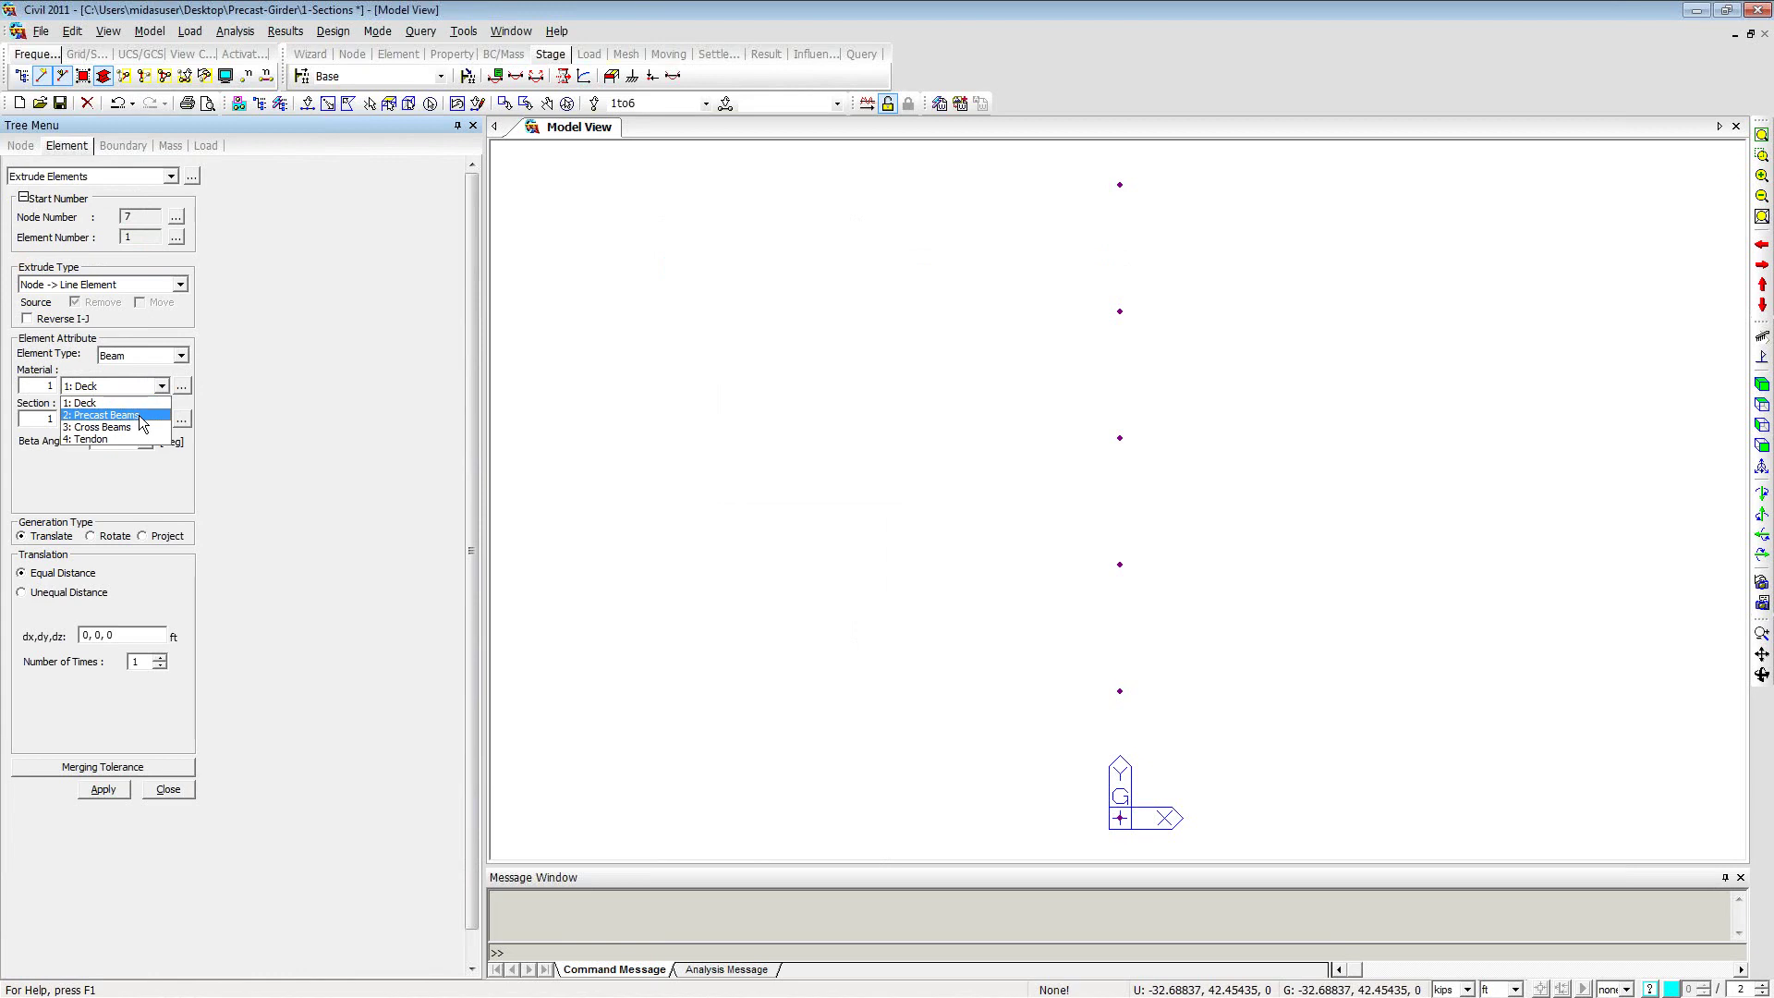
left_click(142, 417)
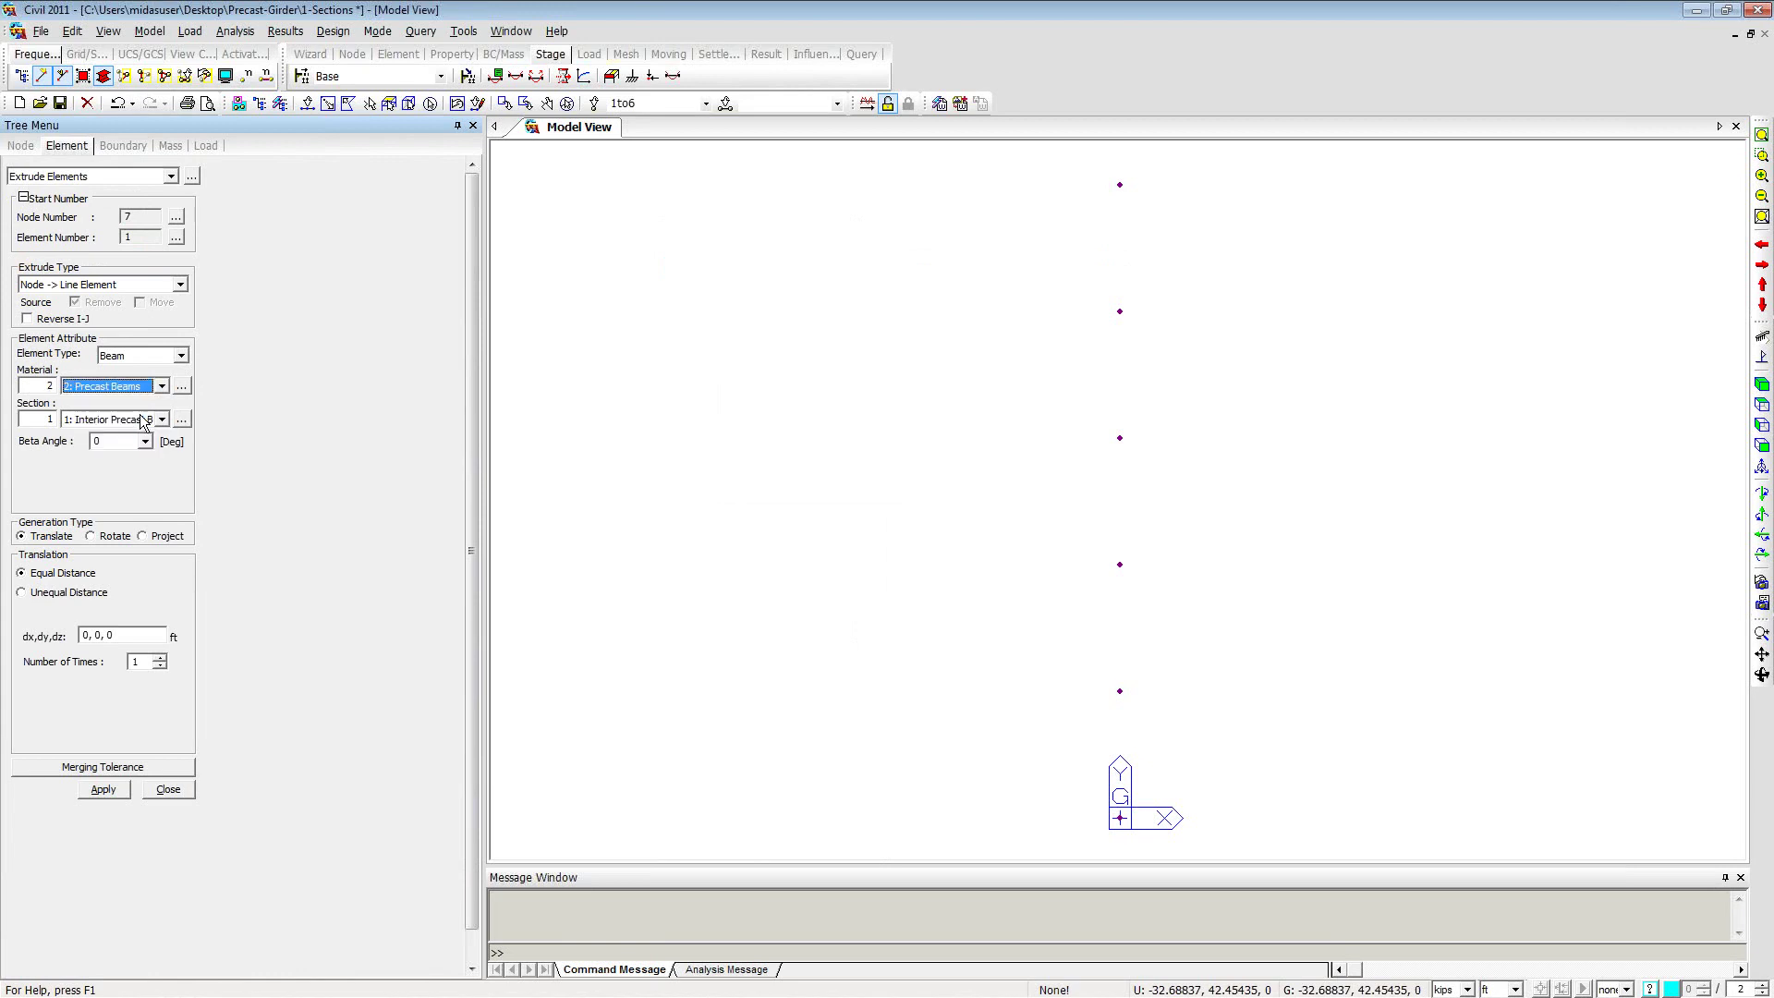
left_click(162, 420)
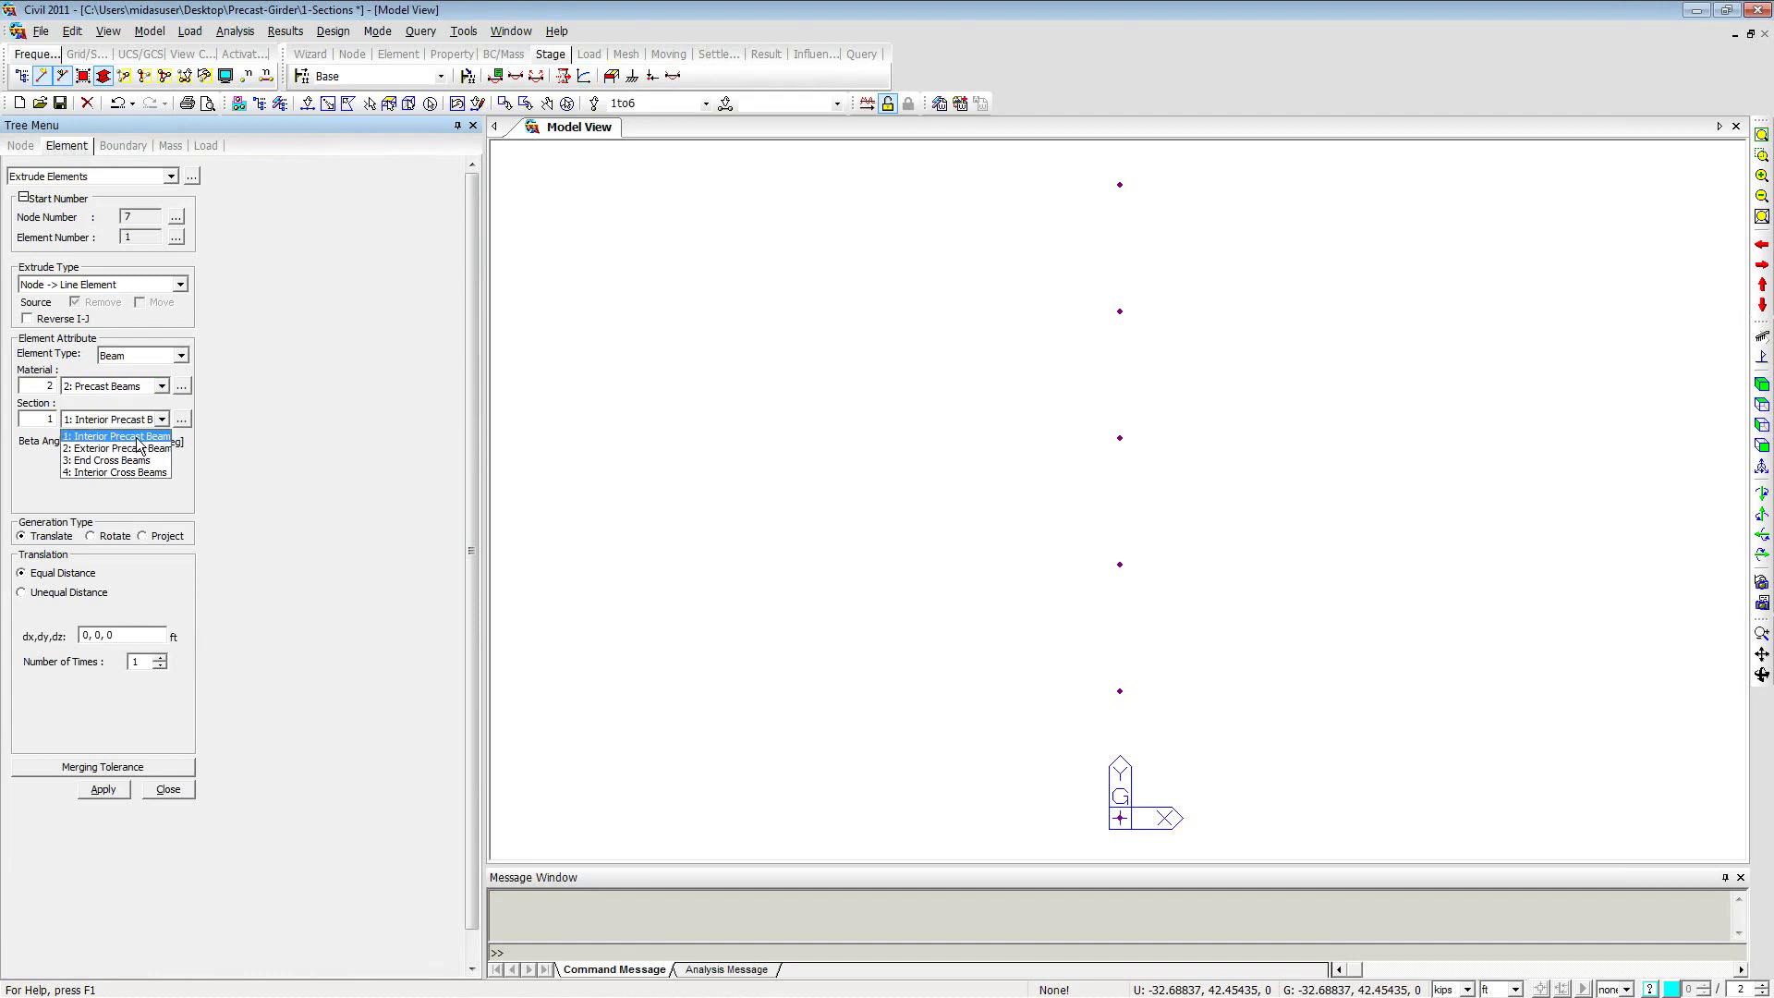
left_click(136, 437)
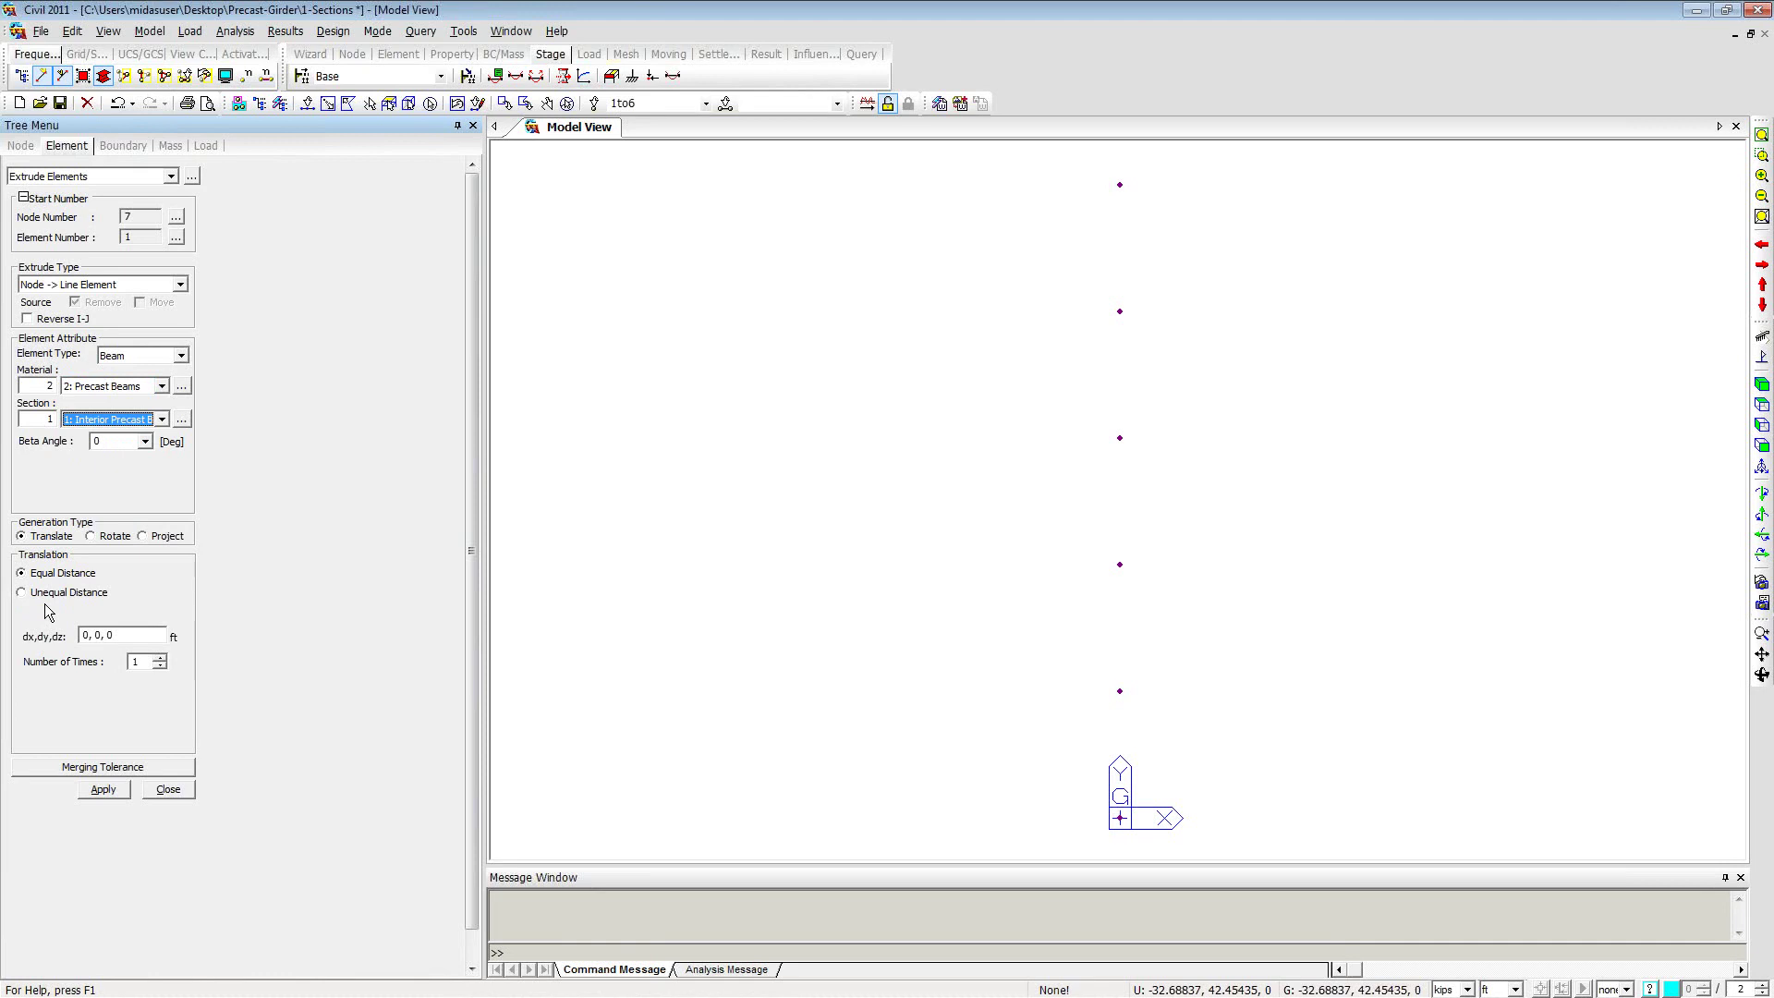
Step: Extrude the selected nodes into girder elements 12 times at equal distances of 10,0,0 ft
left_click(102, 636)
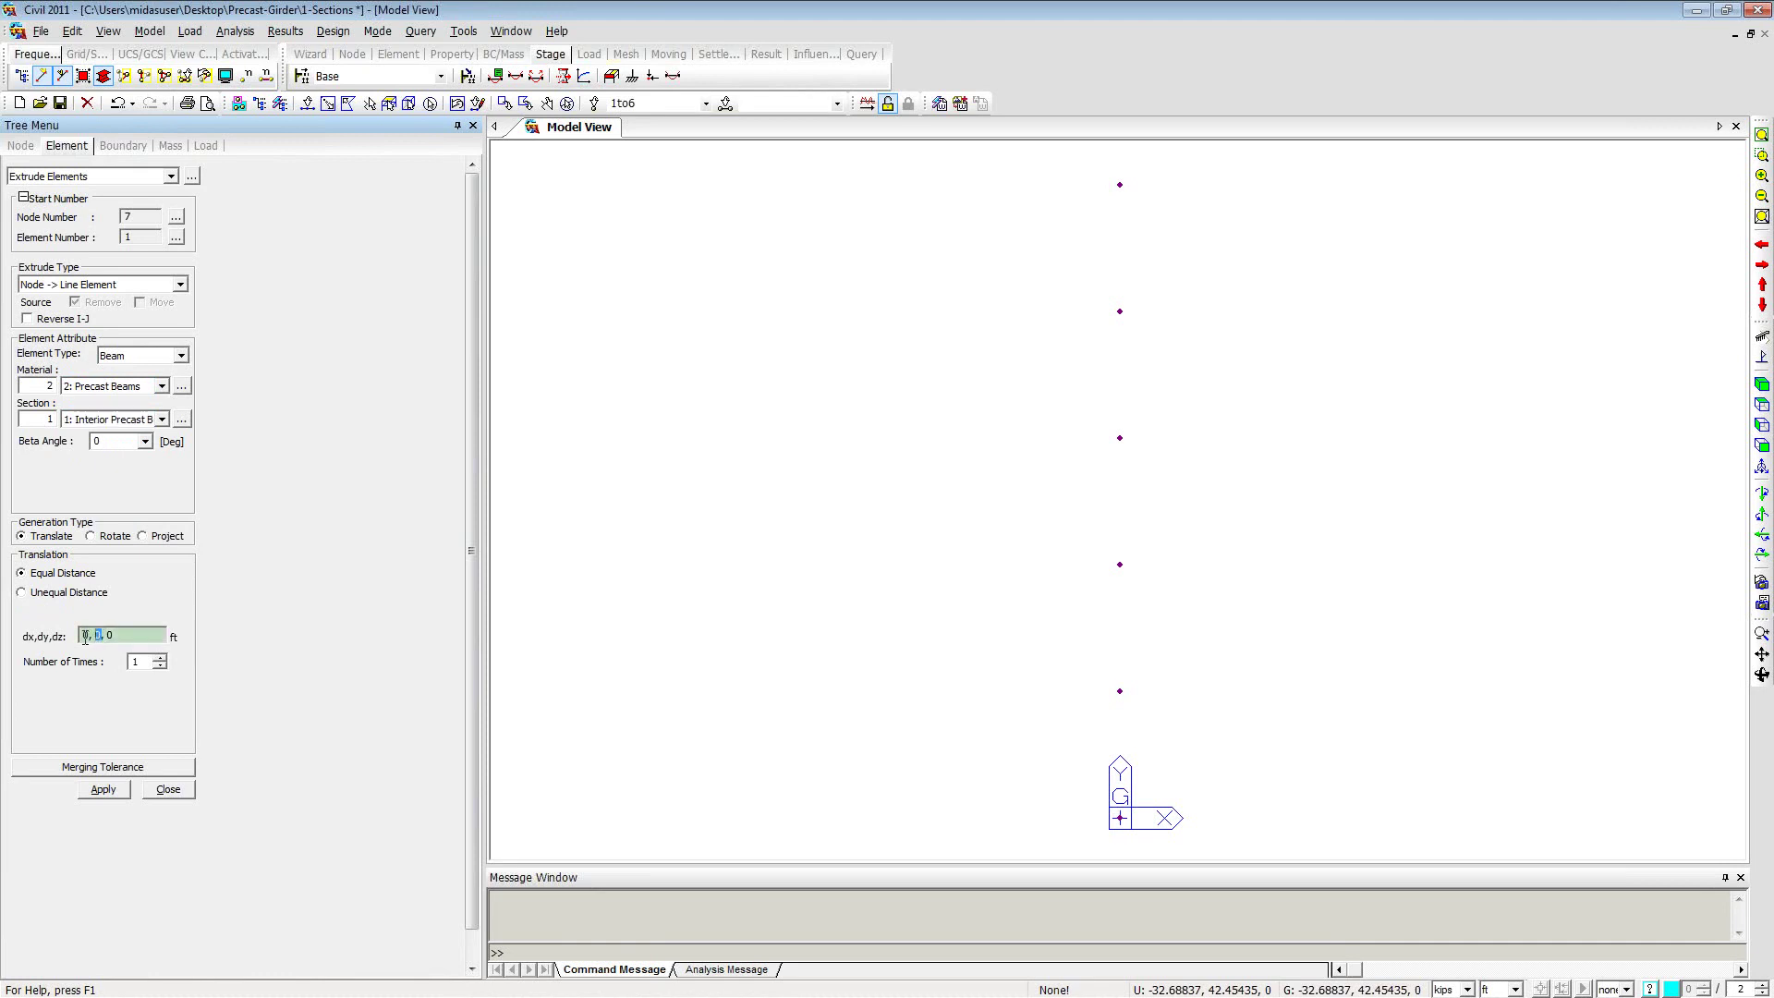
left_click(597, 762)
left_click(143, 633)
key("BackSpace")
key("BackSpace")
key("BackSpace")
key("BackSpace")
key("BackSpace")
key("BackSpace")
key("BackSpace")
key("BackSpace")
key("BackSpace")
key("BackSpace")
key("shift+Home")
key("BackSpace")
type("12")
left_click(101, 791)
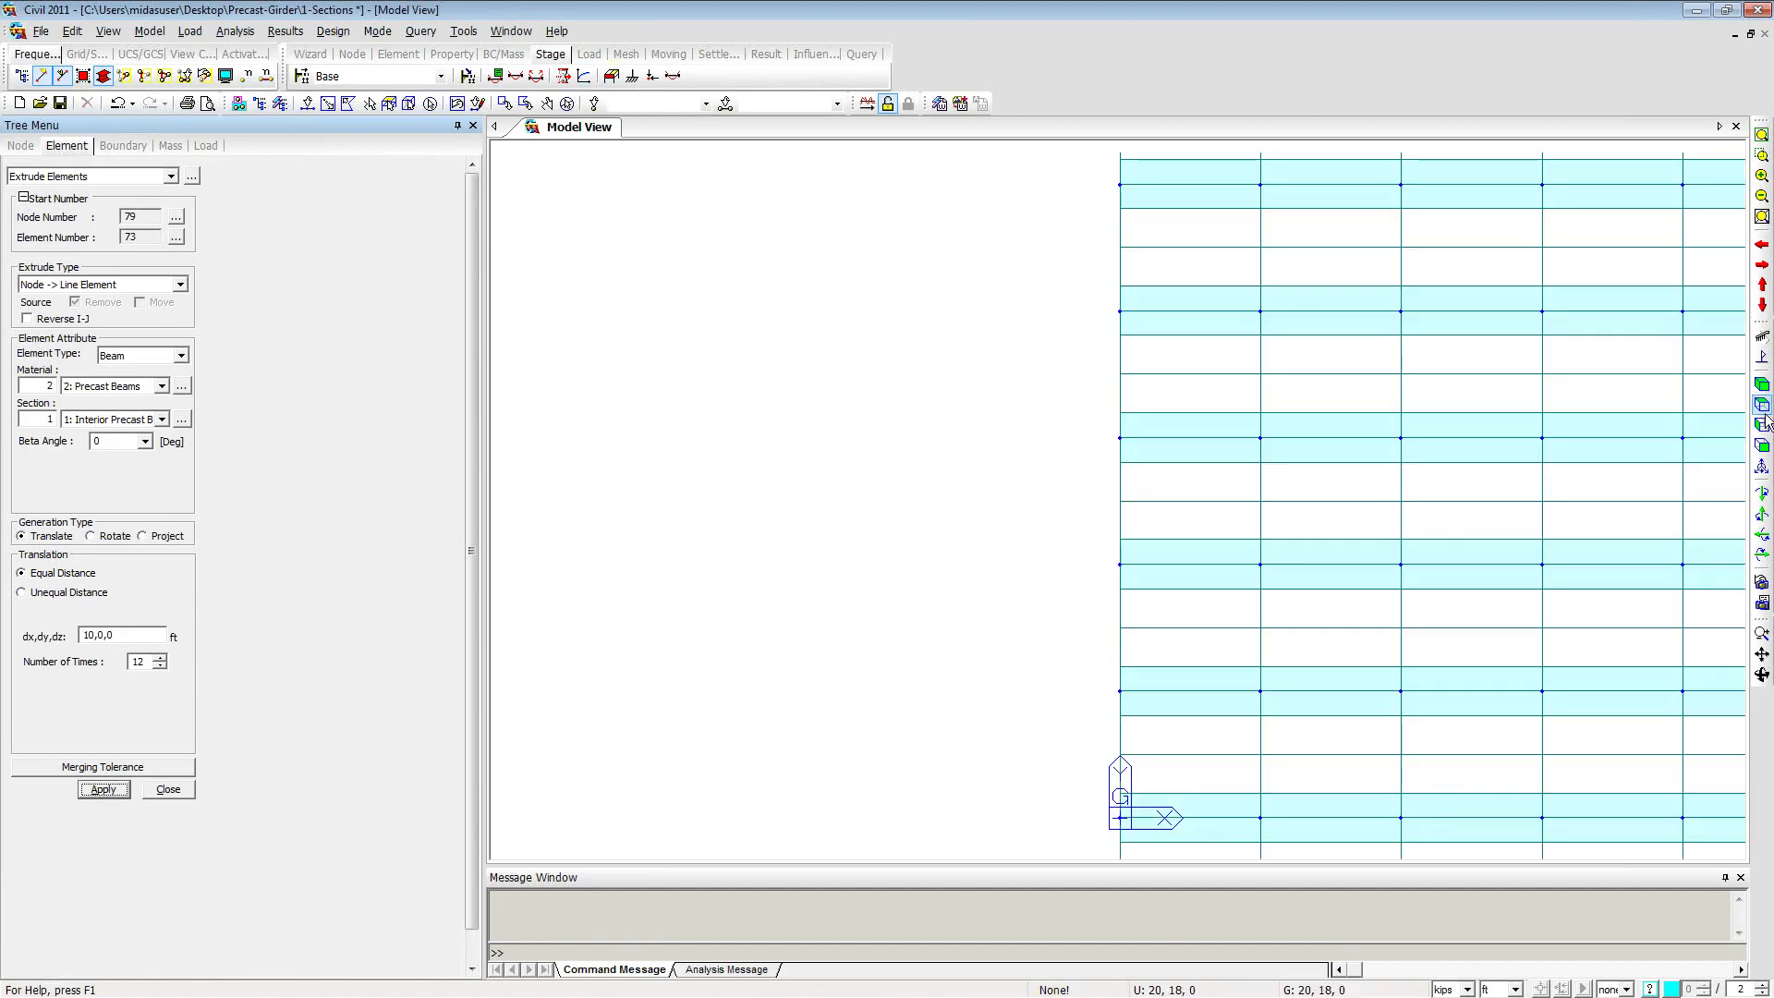
Step: Inspect the girders in isometric view, return to plan with the section shapes turned off, and leave Extrude Elements
left_click(1761, 386)
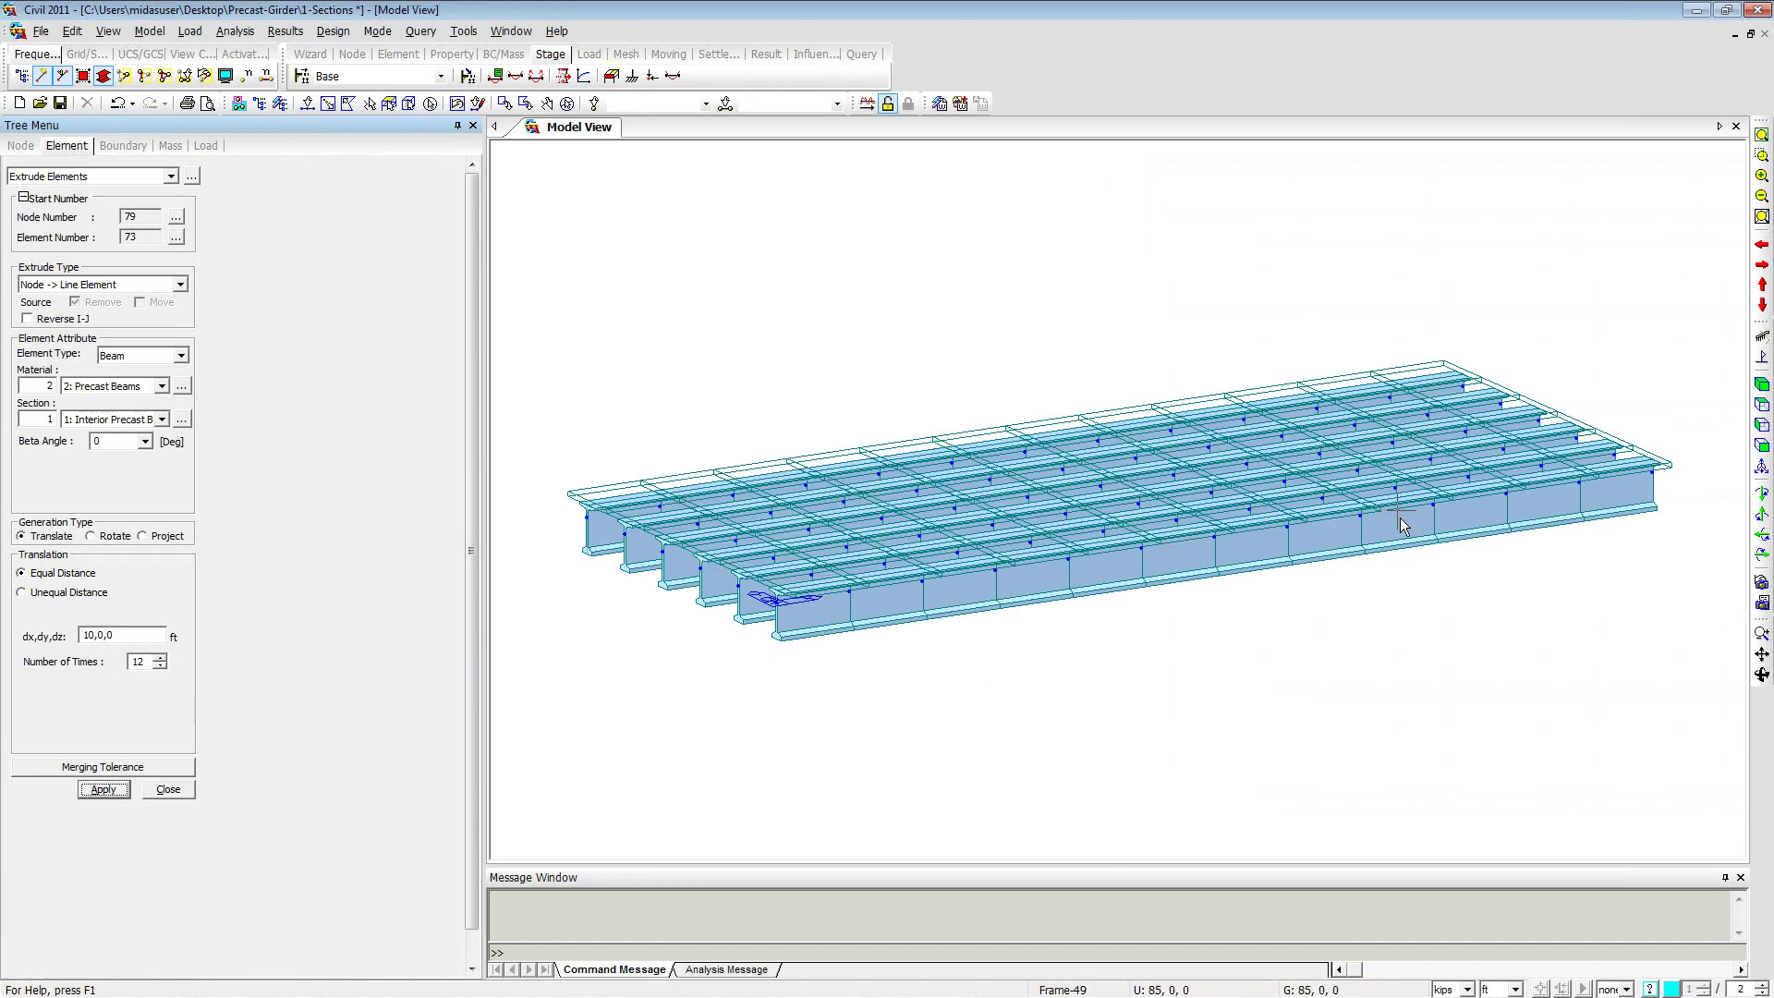
left_click(1763, 407)
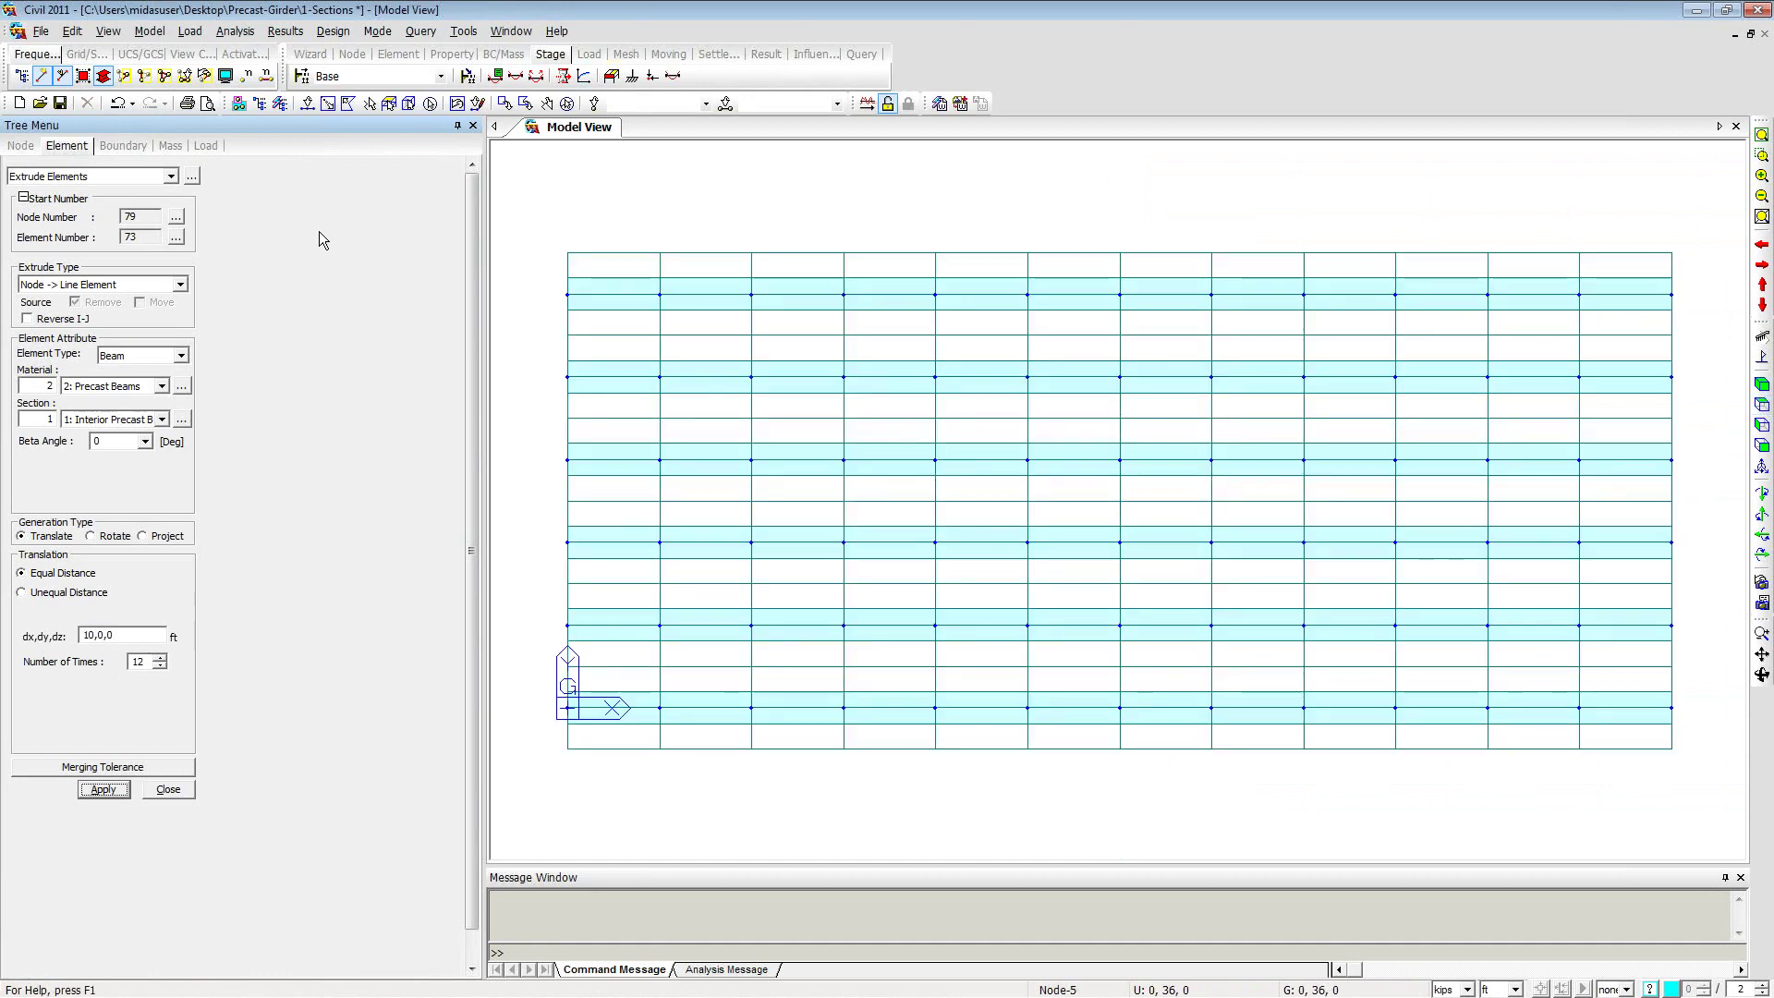
left_click(104, 77)
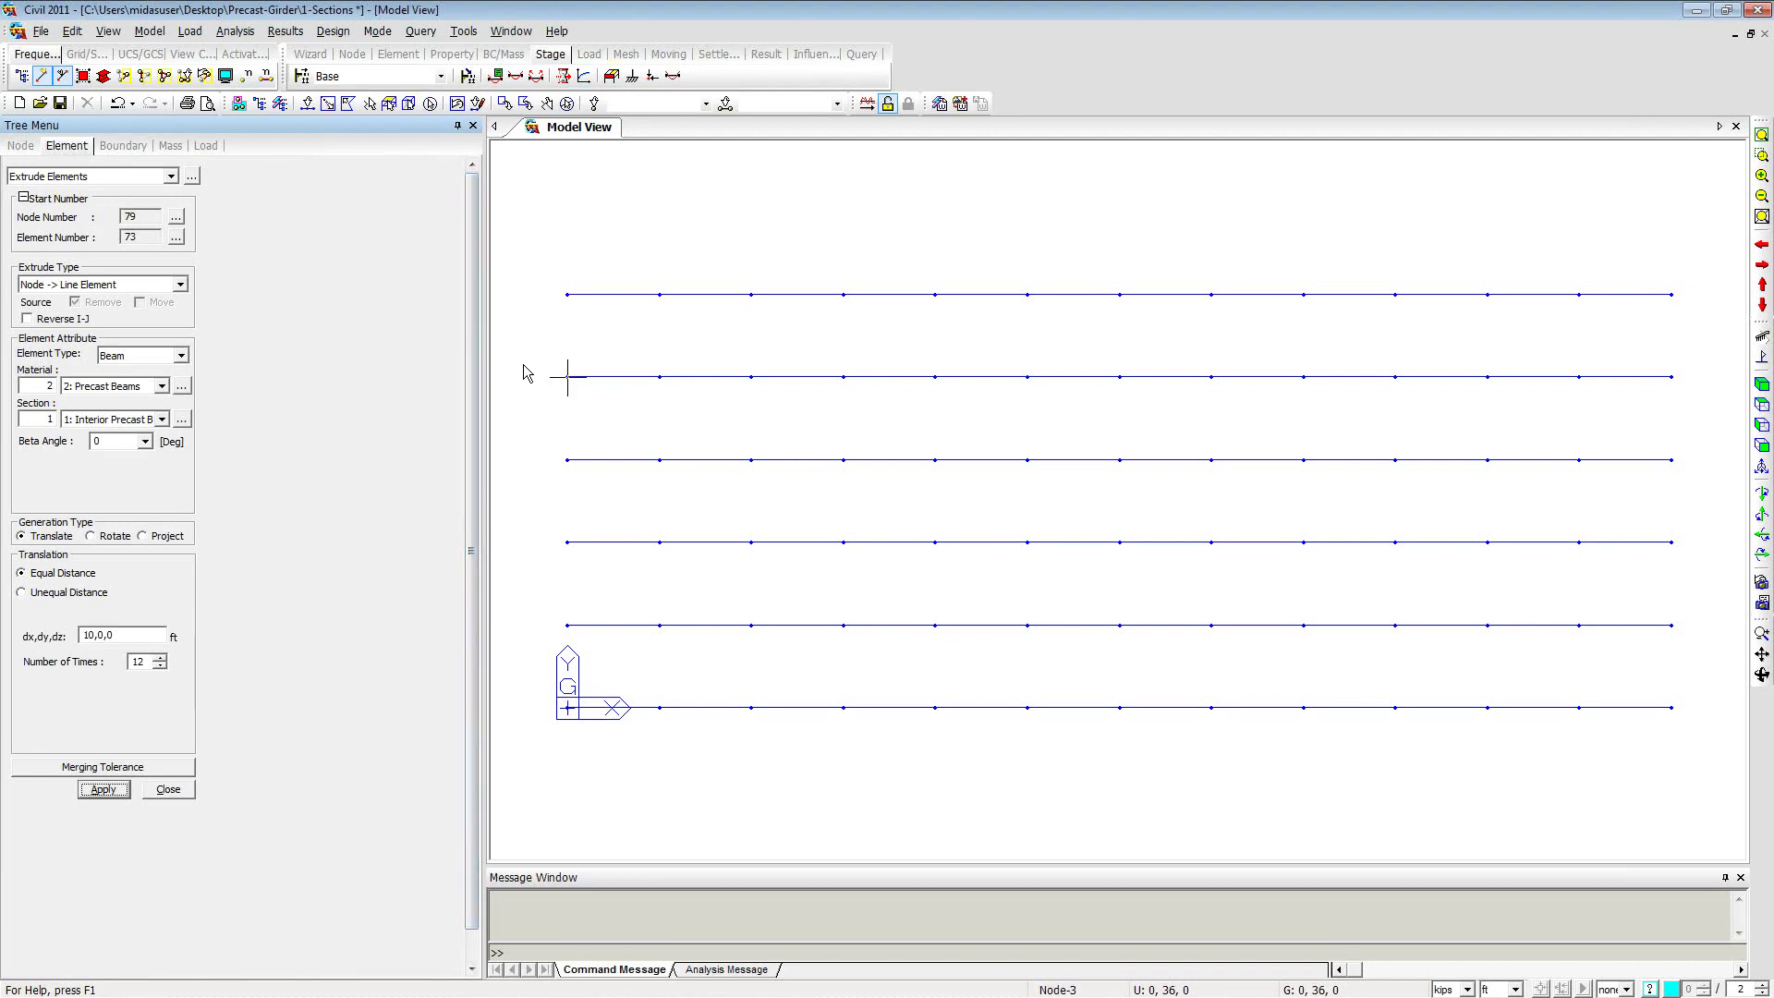
left_click(168, 789)
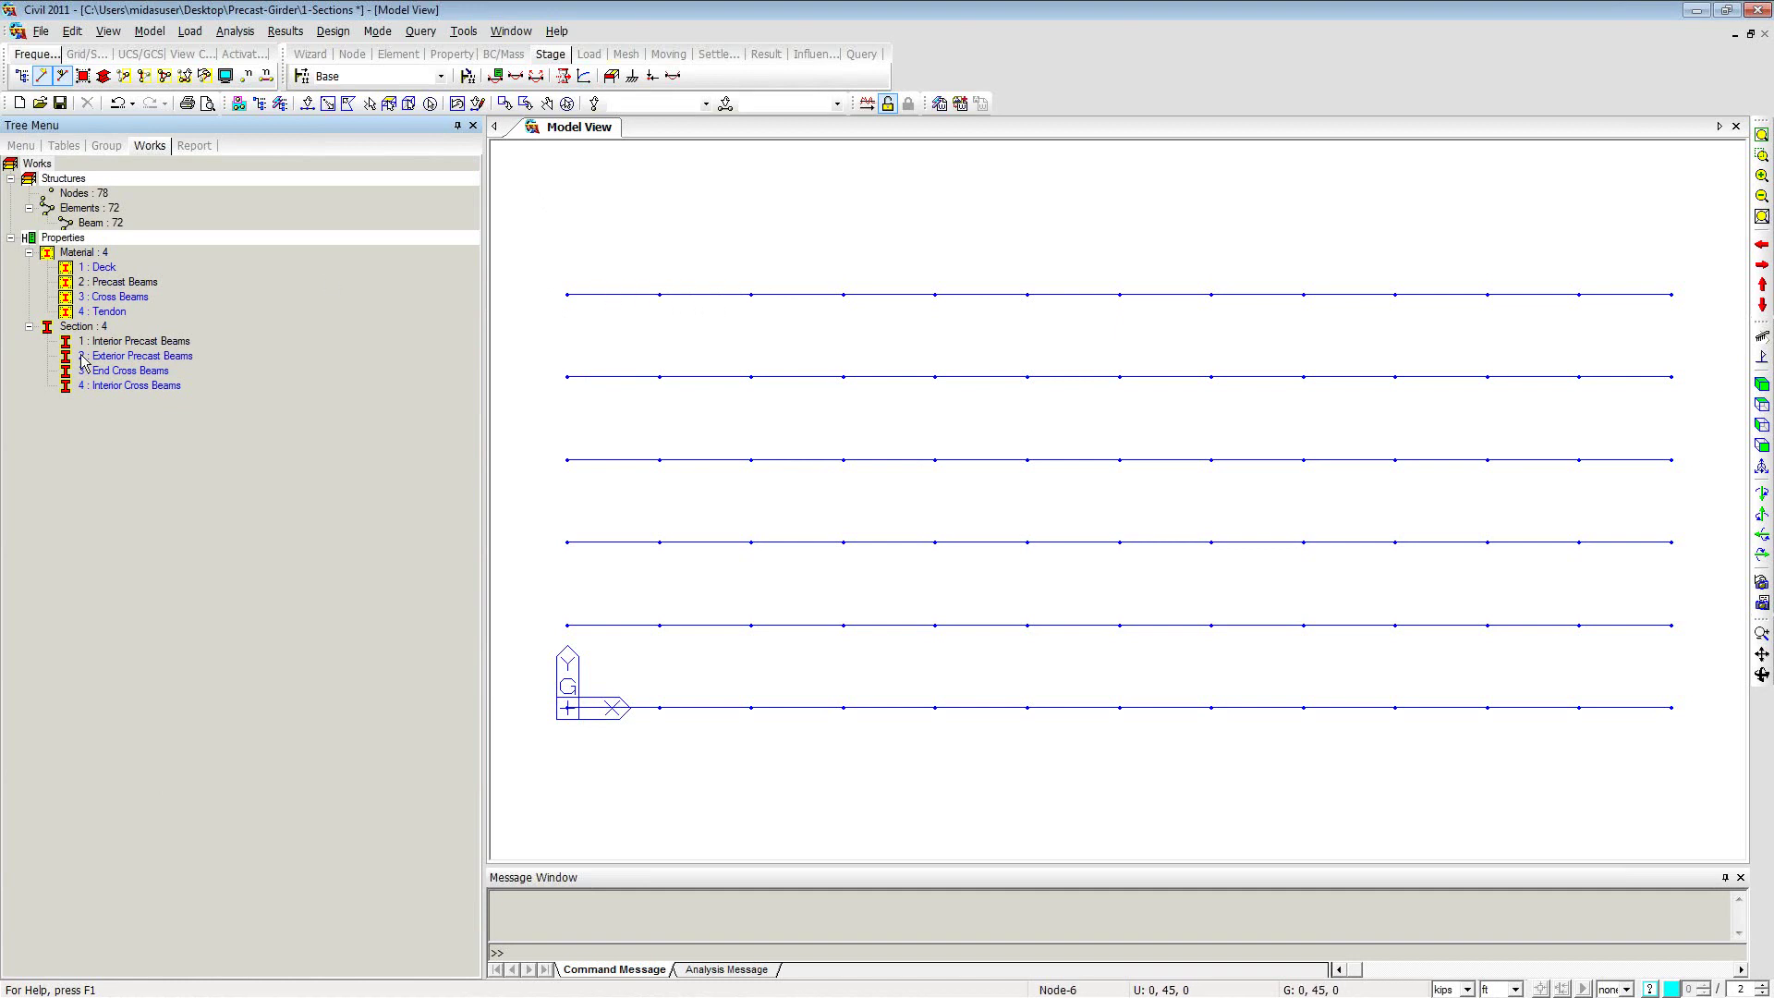
Step: Check which elements use the Interior and Exterior Precast Beams sections, and clear the selection
left_click(114, 342)
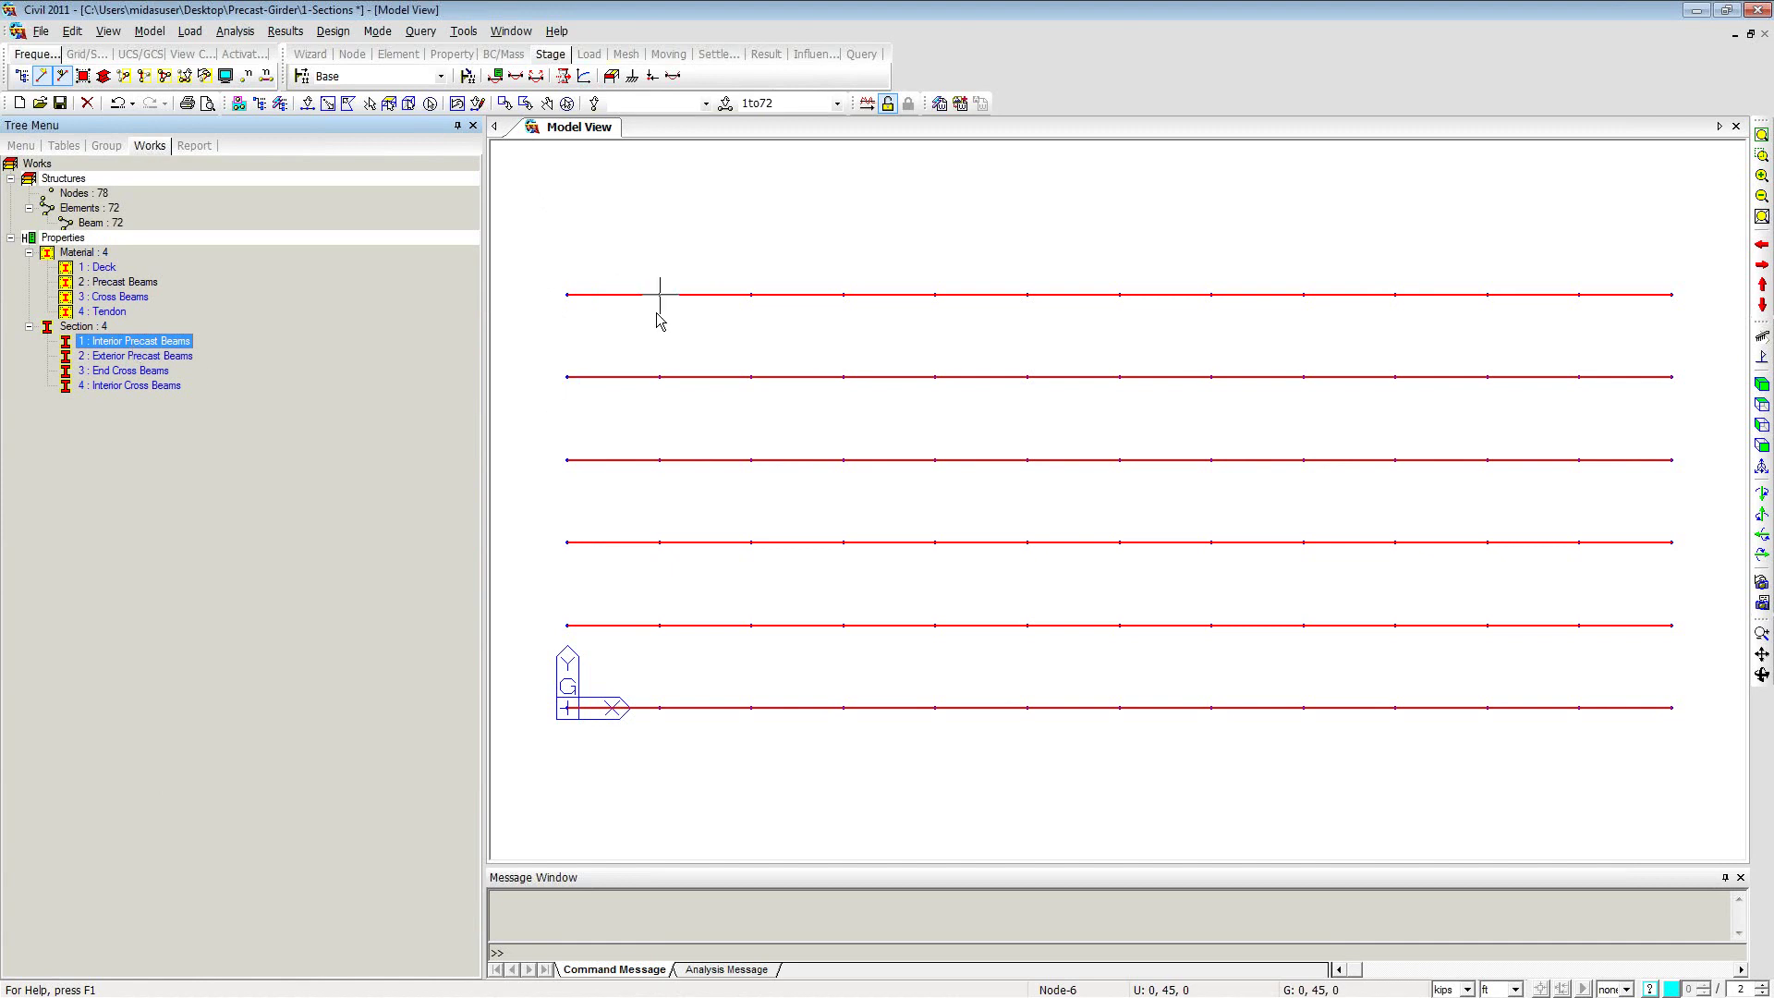
left_click(118, 357)
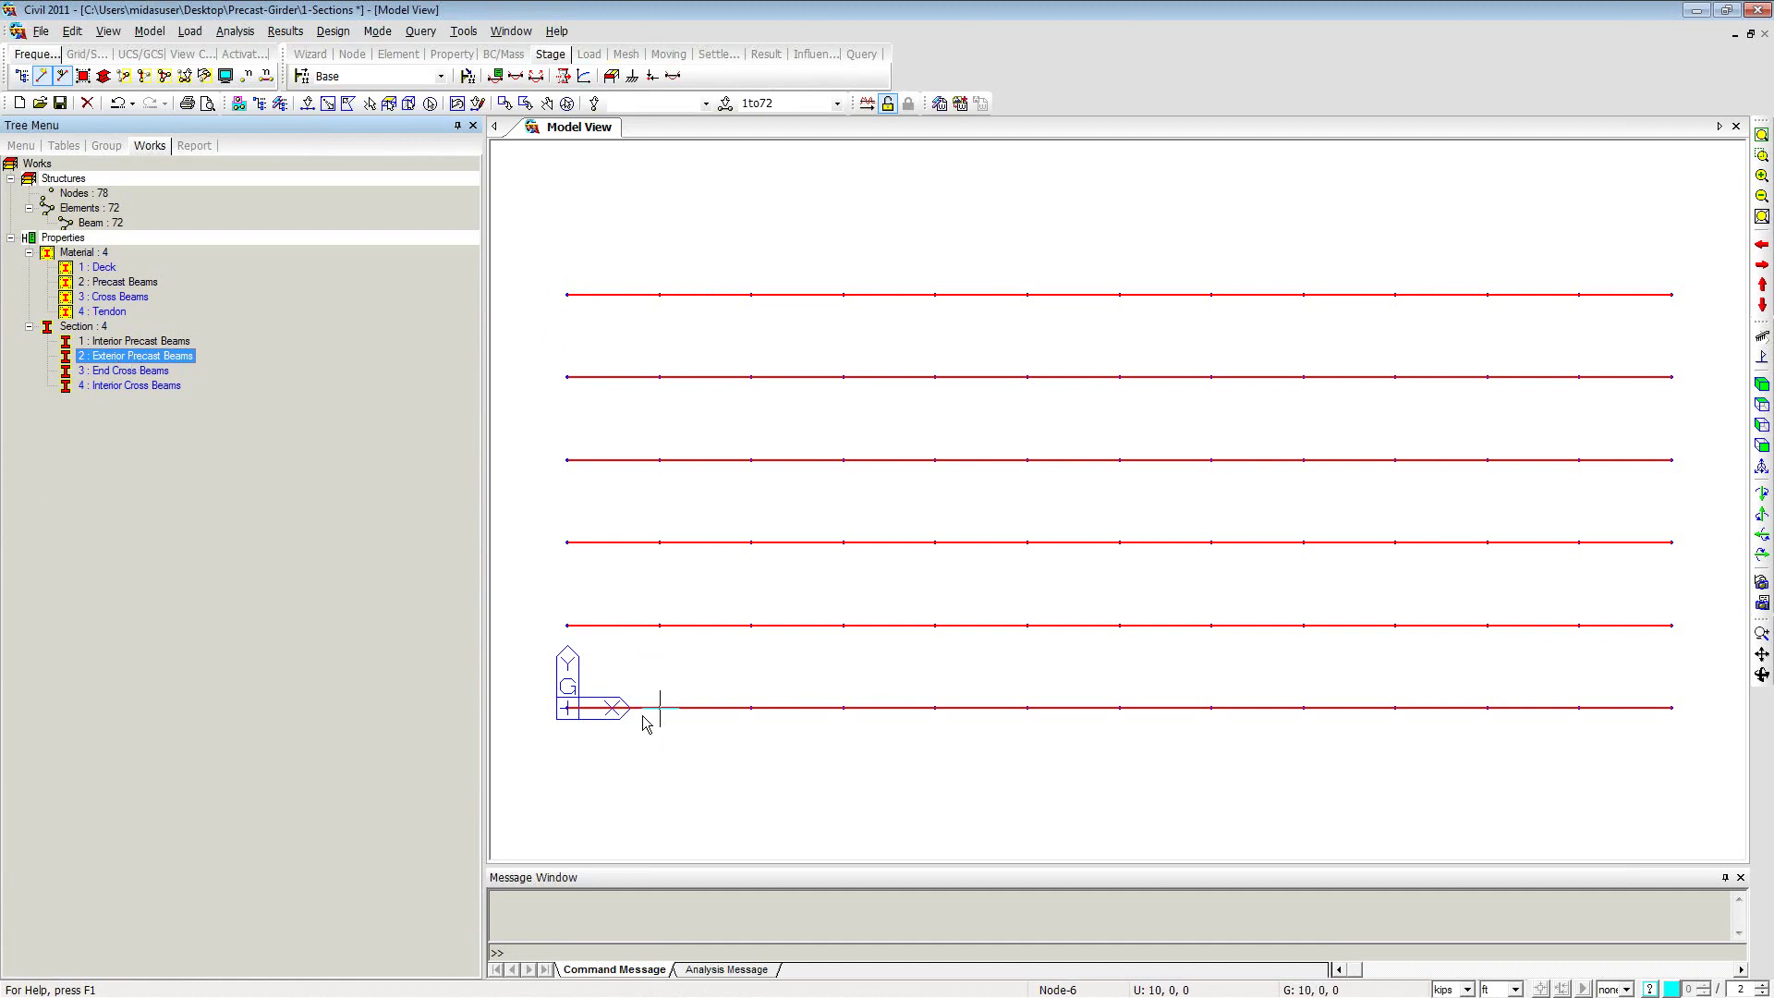
left_click(571, 194)
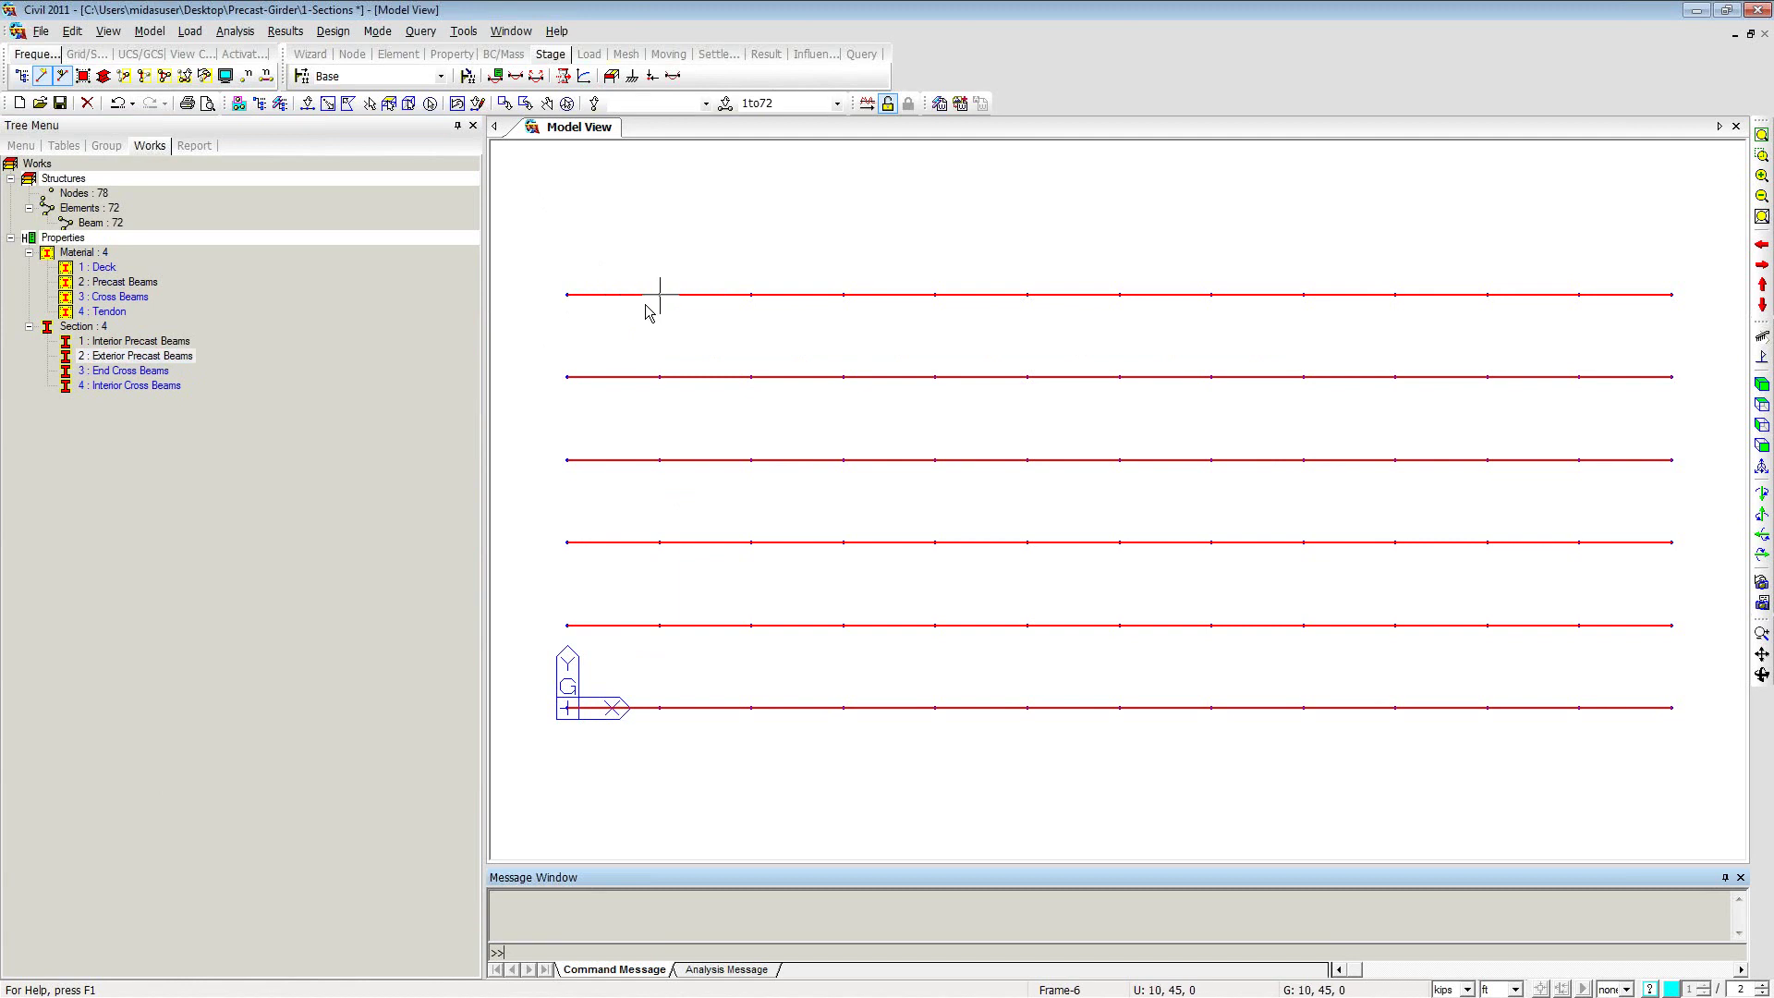
left_click(566, 103)
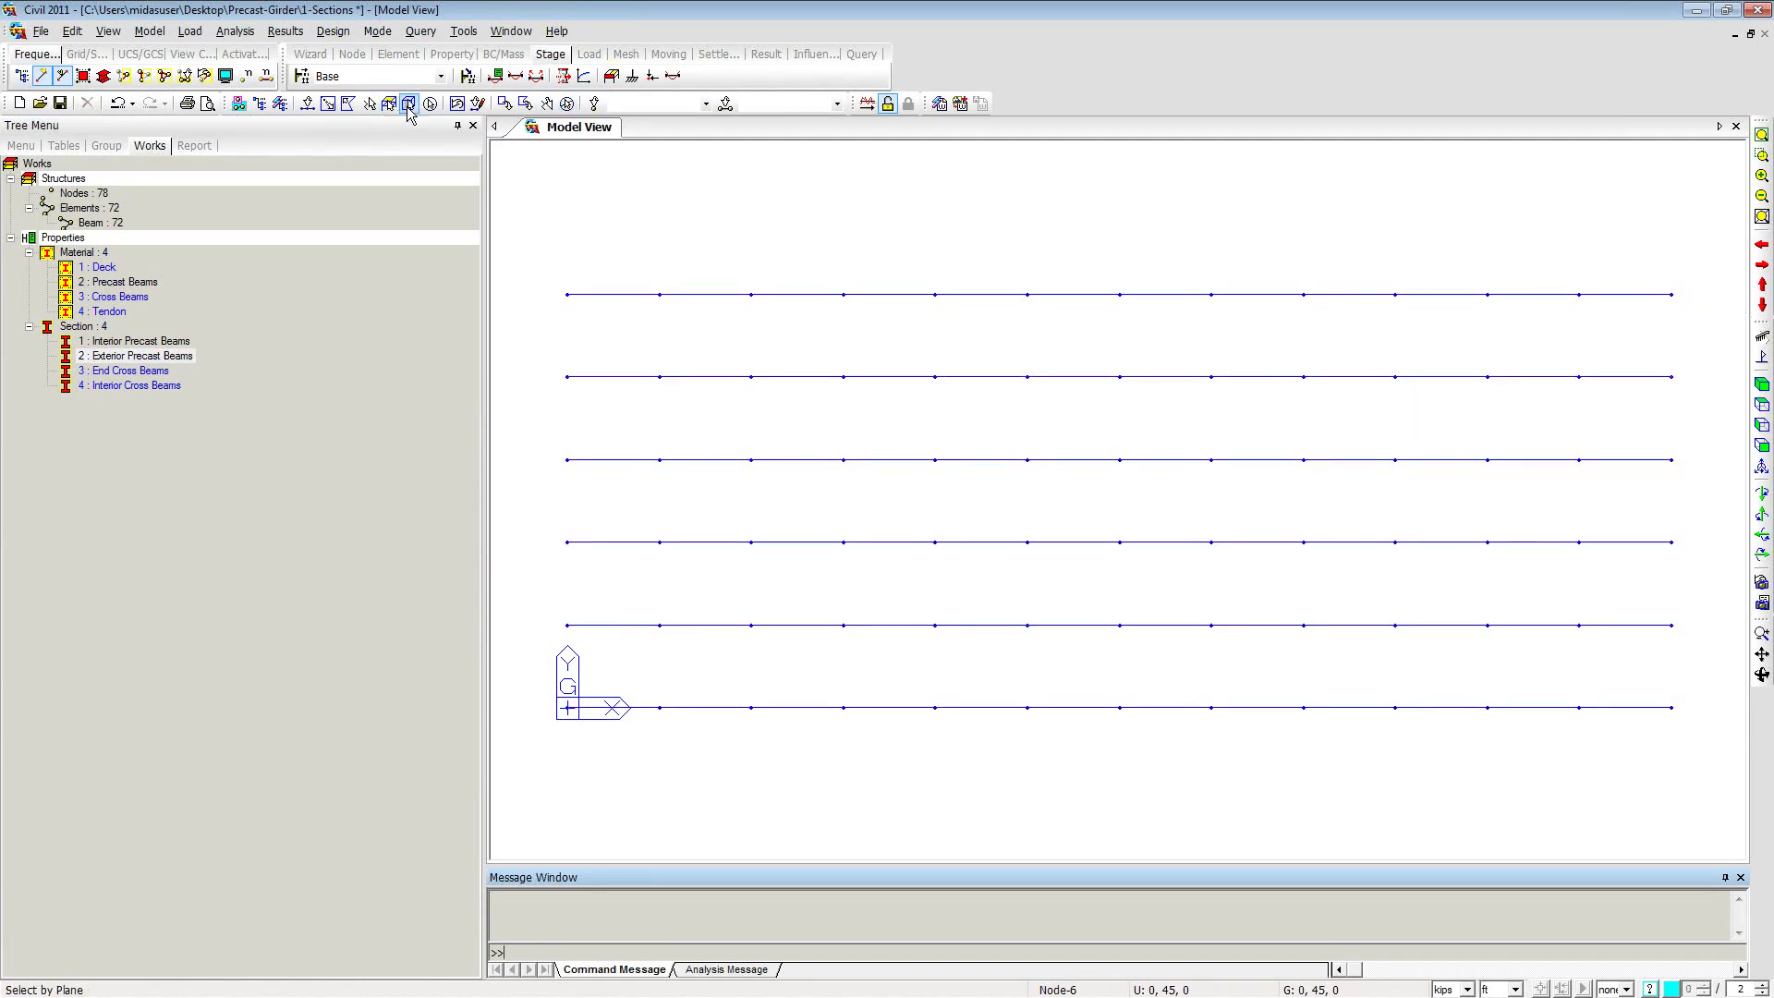
Step: Assign the Exterior Precast Beams section to the two outermost girder lines
left_click(327, 104)
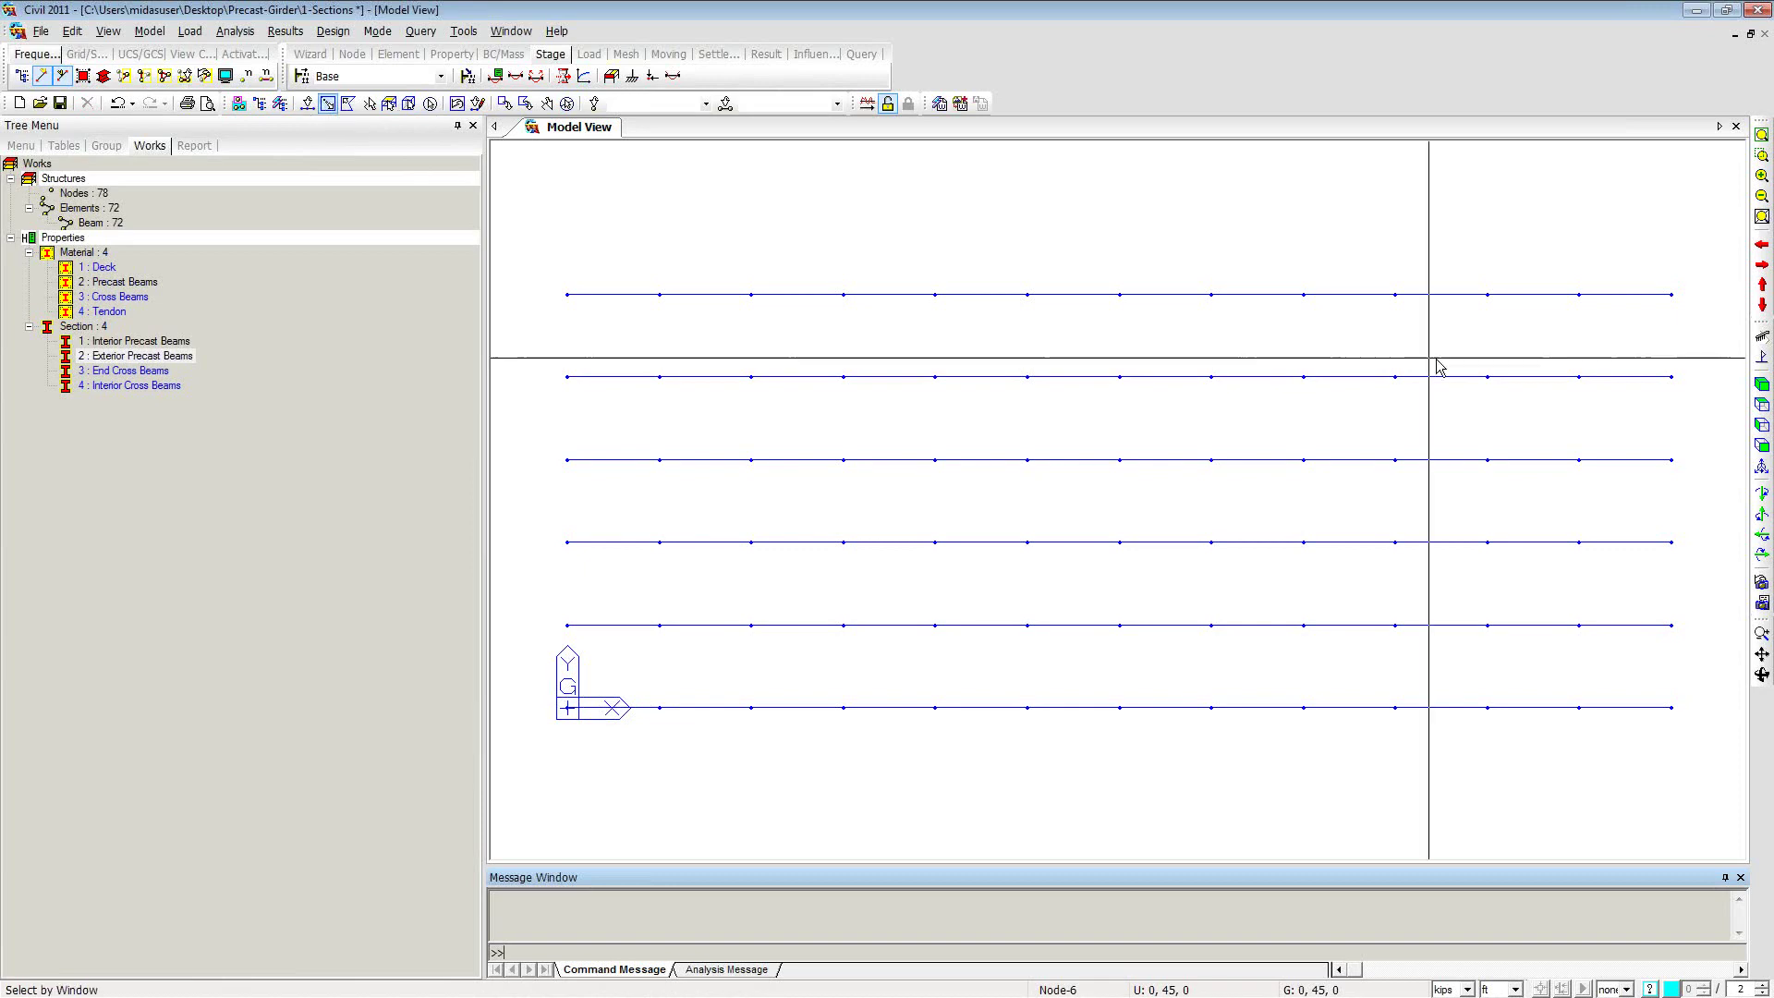
left_click_drag(1697, 323, 553, 259)
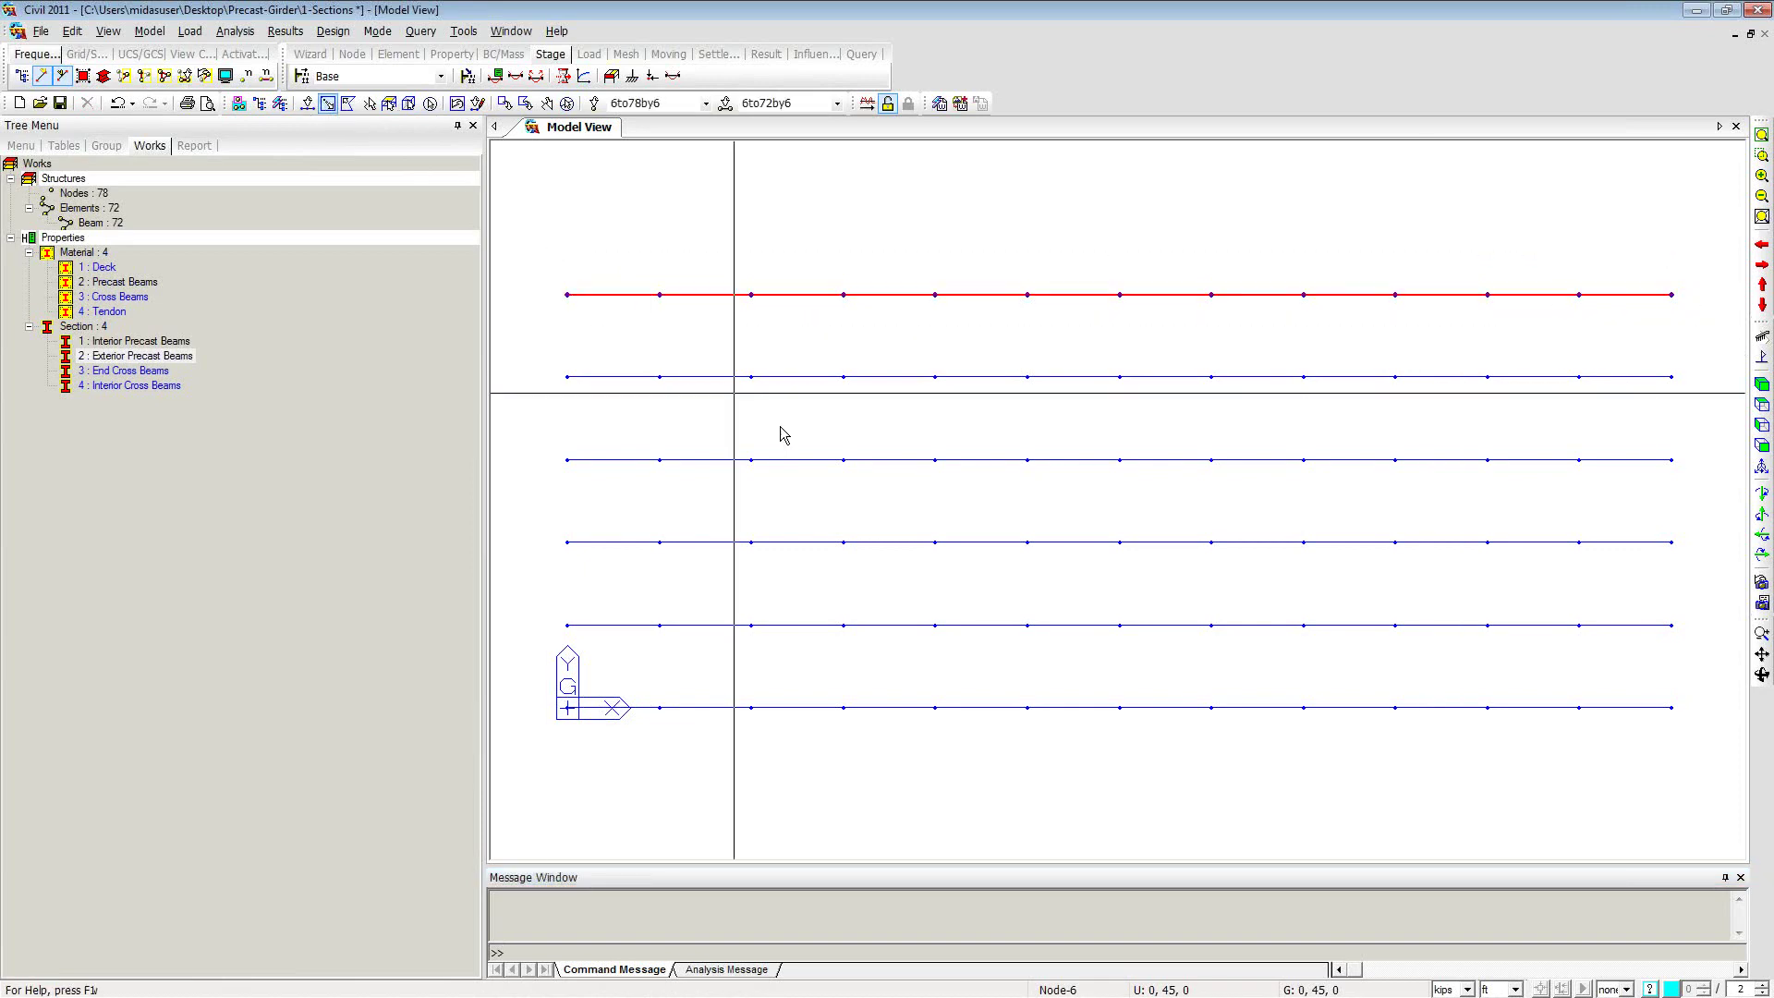
left_click_drag(1687, 733, 517, 695)
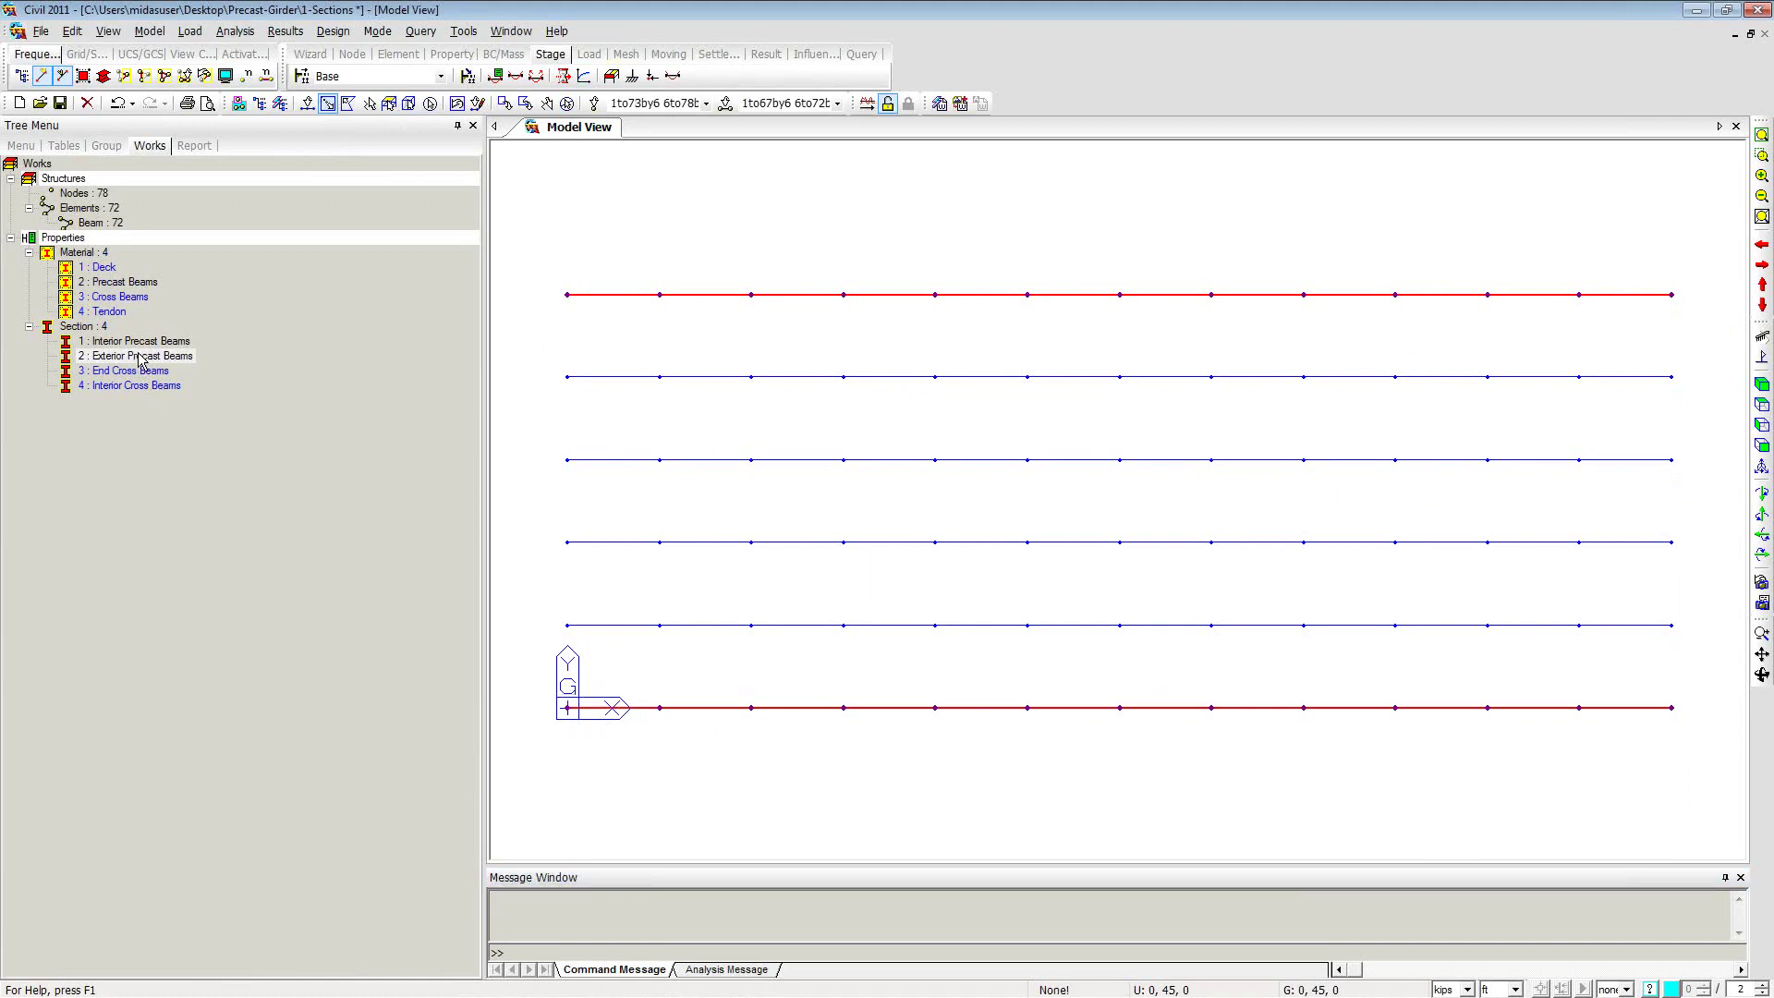
left_click_drag(127, 362, 552, 256)
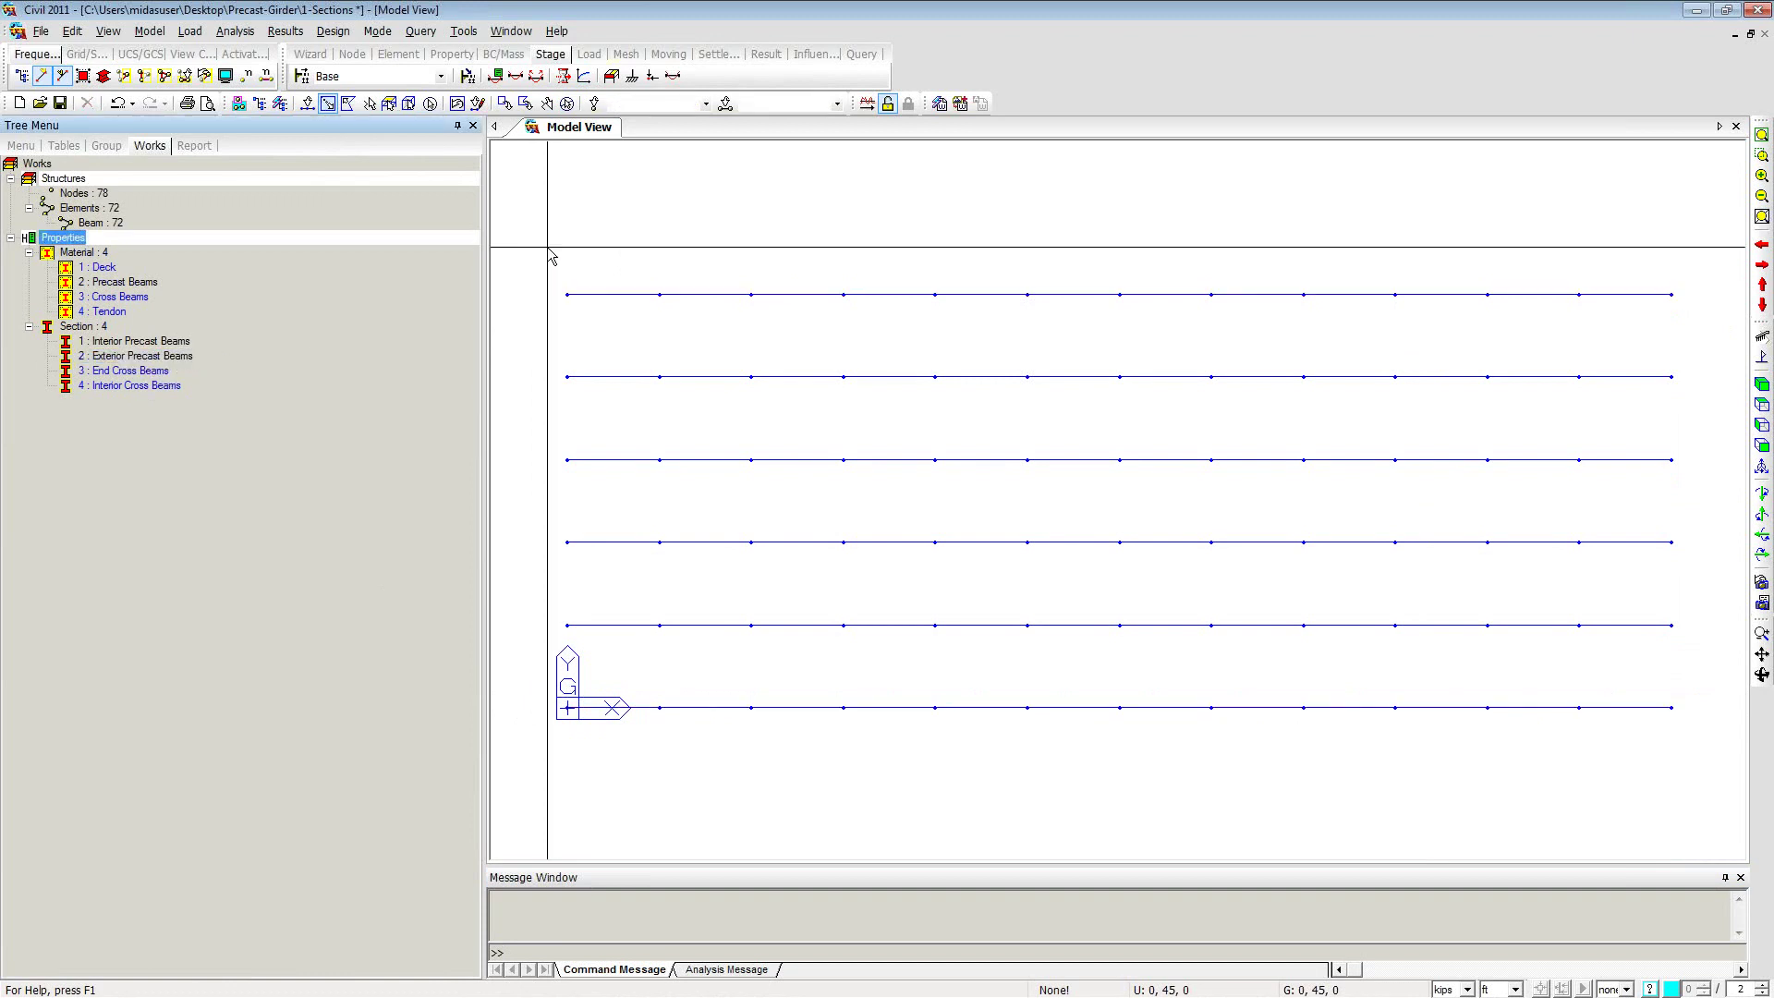
Step: Check which girders use the Interior and Exterior Precast Beams sections, and clear the selection
left_click(169, 343)
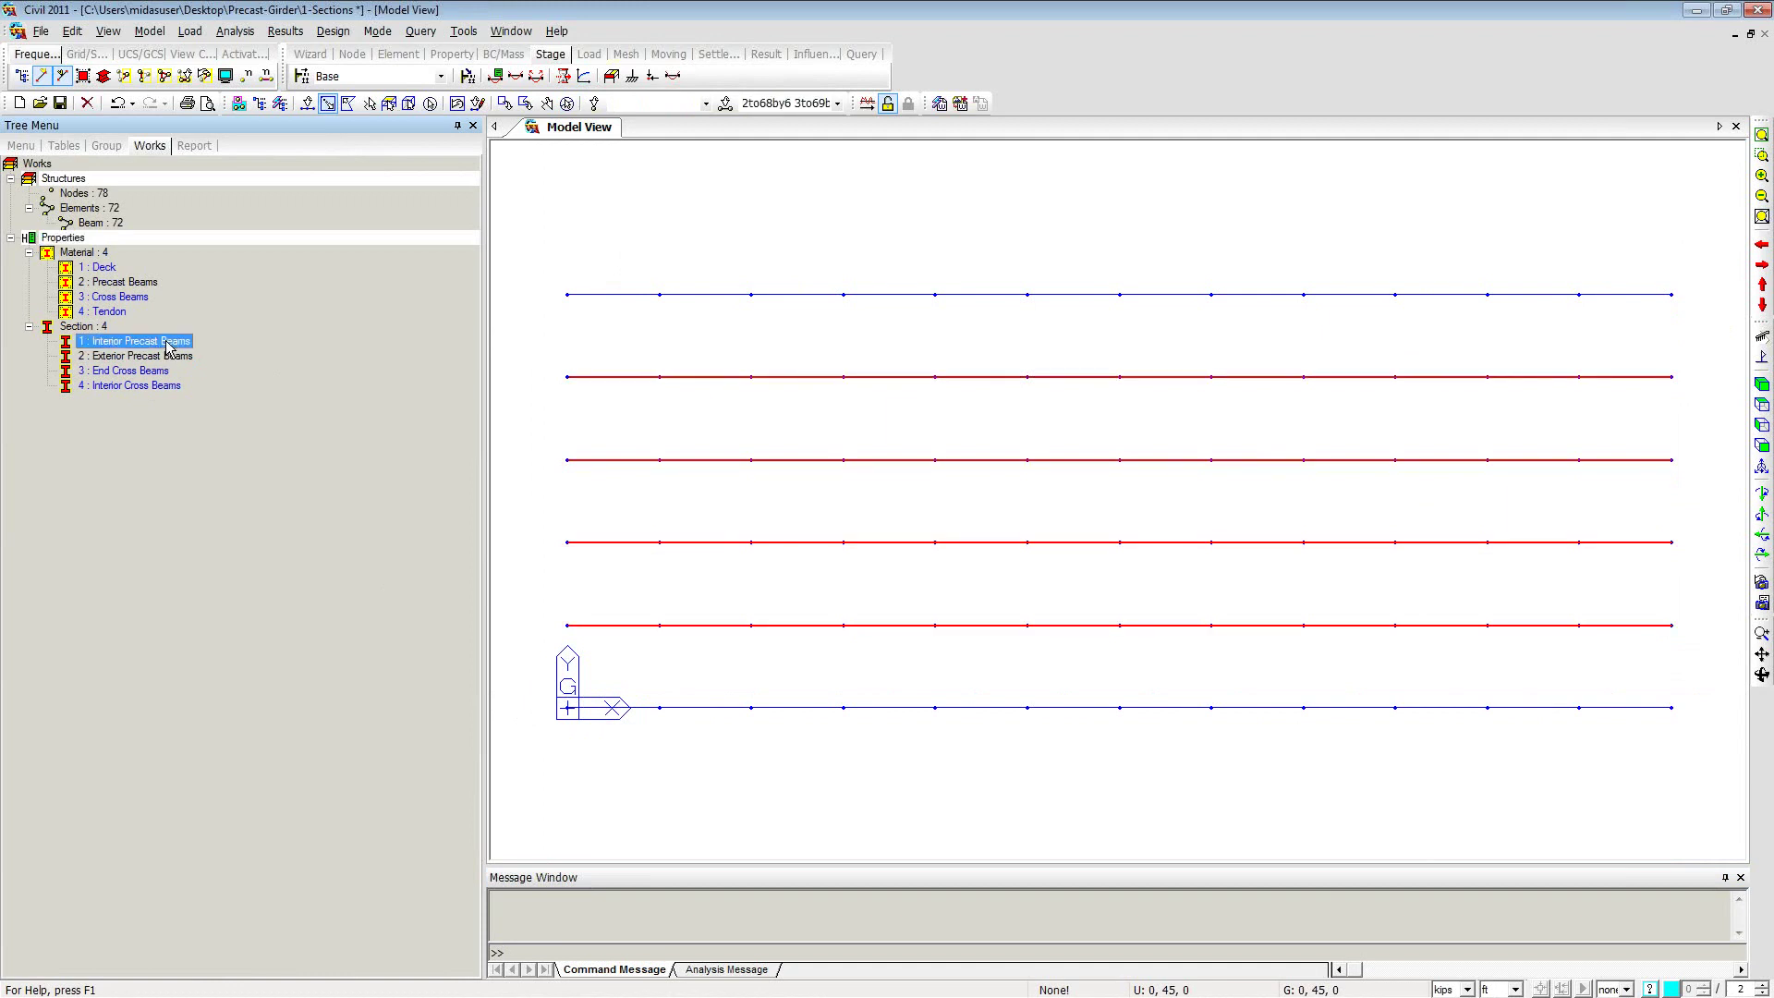
left_click(150, 359)
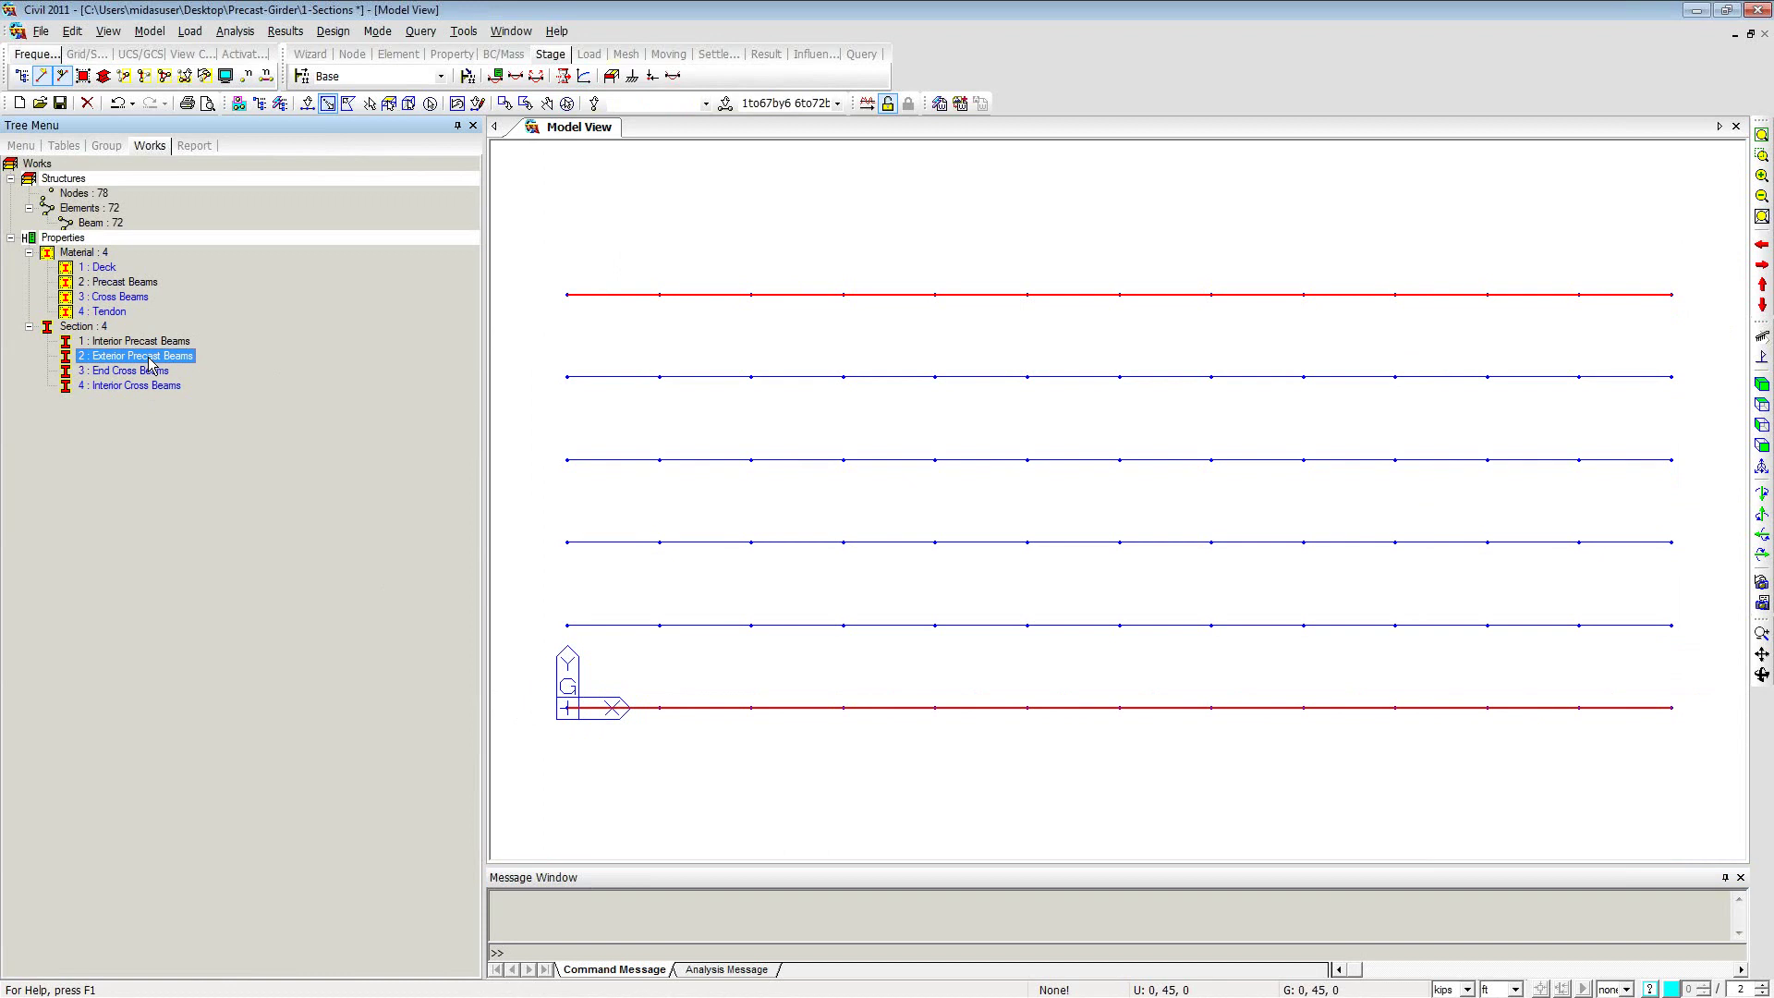
left_click(553, 218)
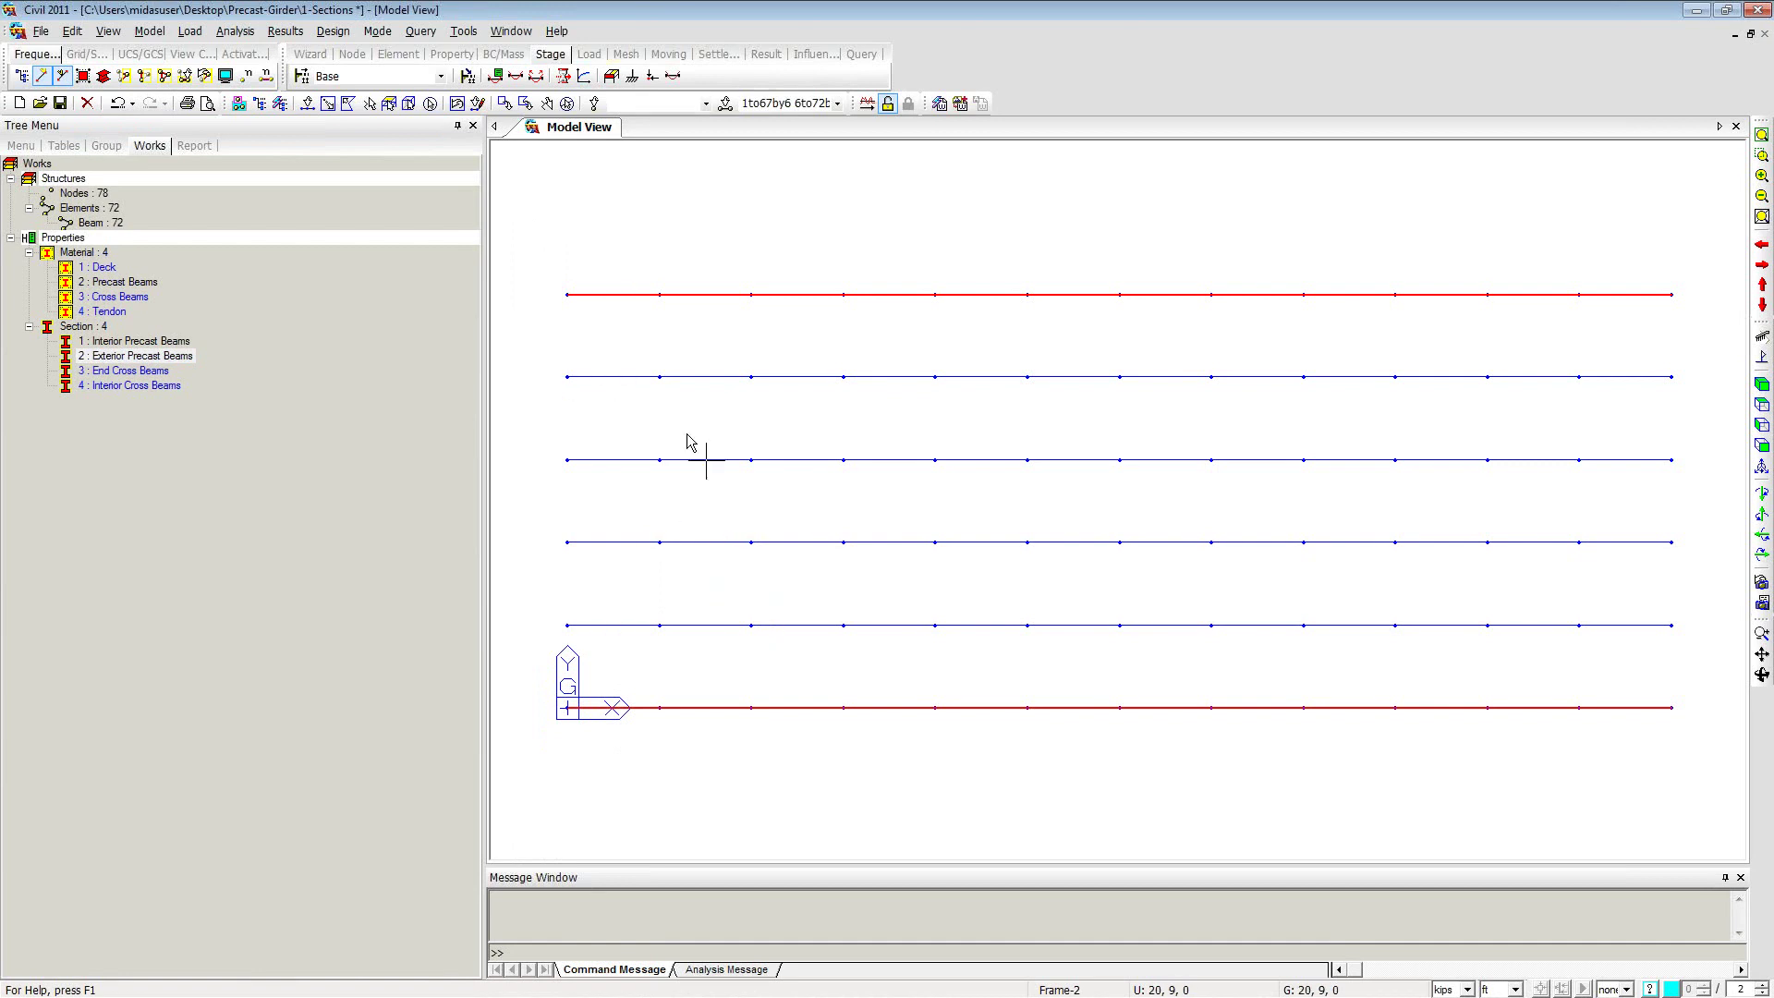
left_click(567, 103)
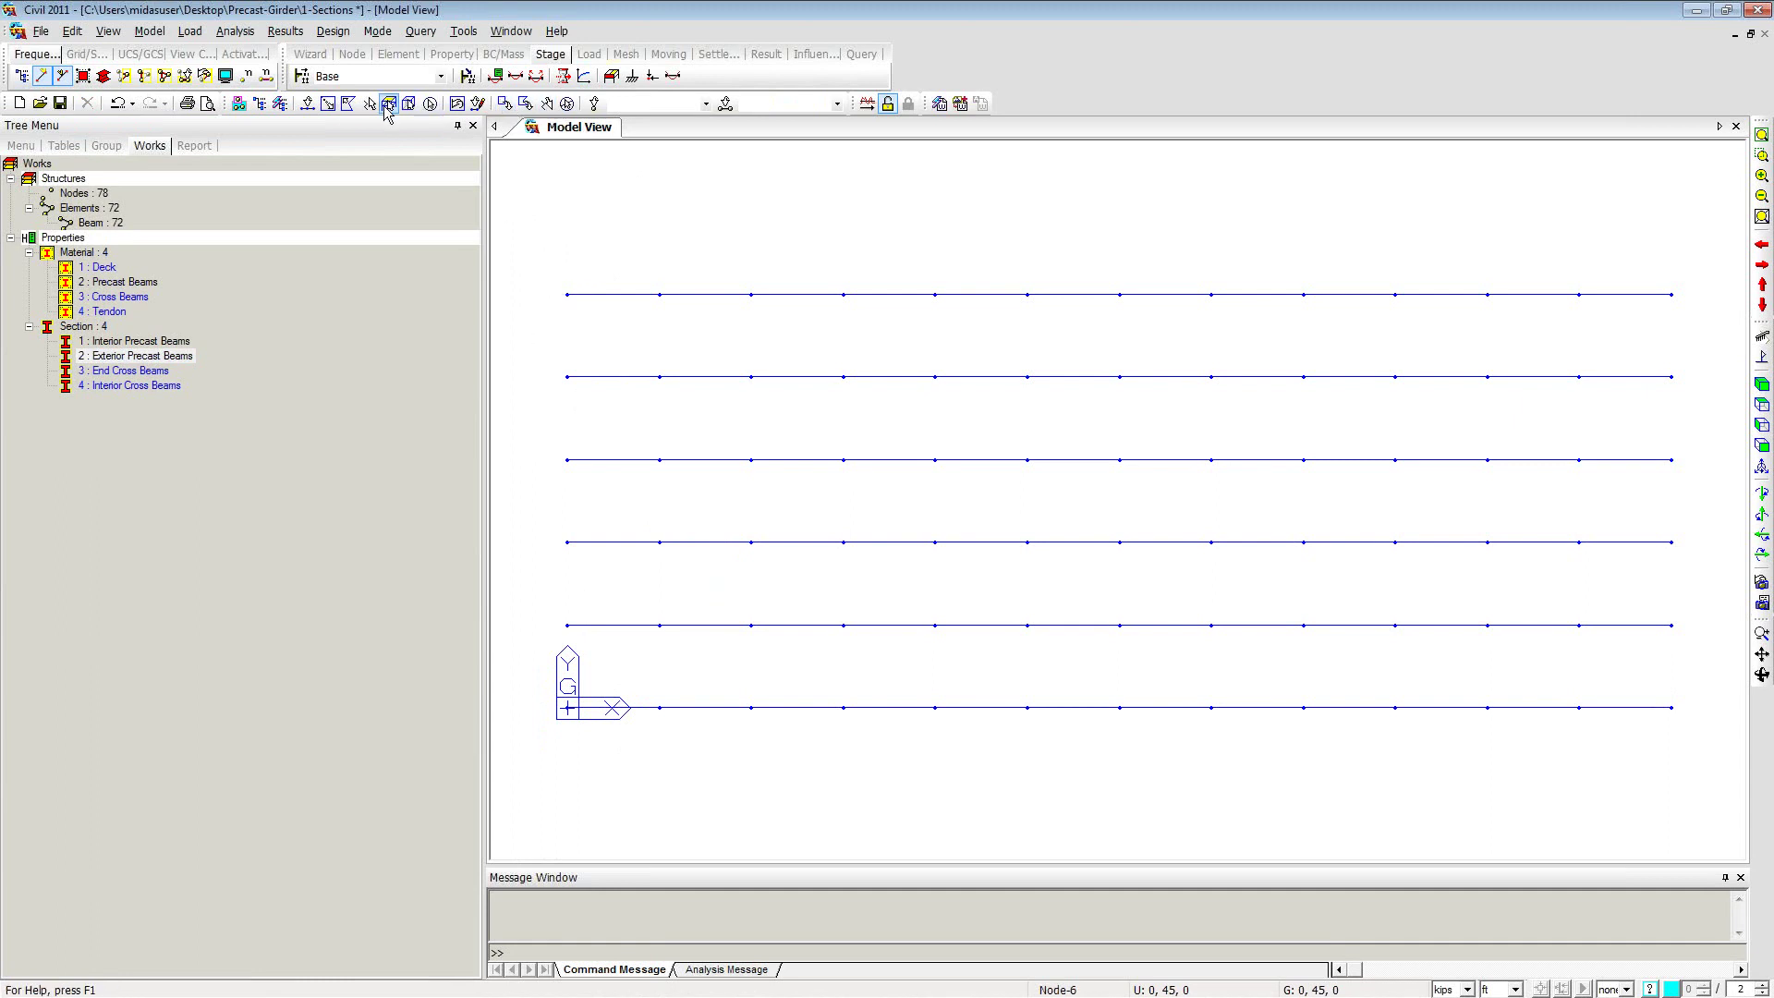
Step: Set up Extrude Elements for the first girder line's nodes (Y = 0), with Cross Beams material and the Interior Cross Beams section
left_click(328, 104)
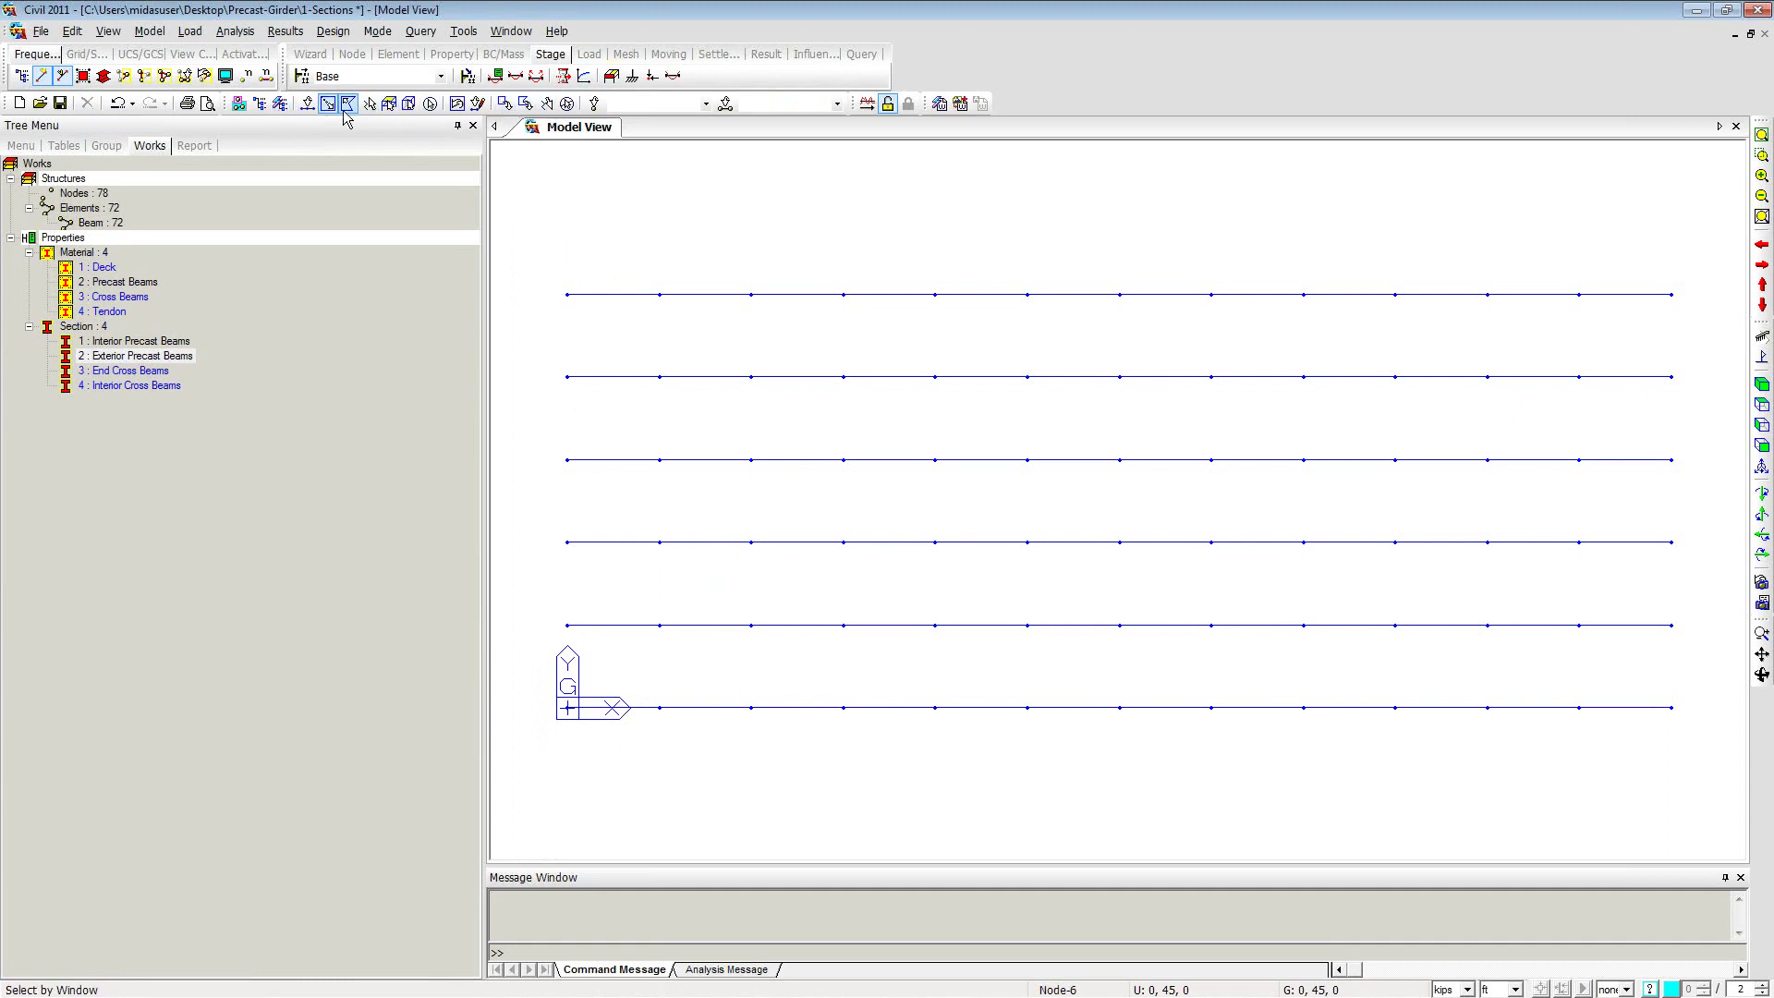
left_click_drag(1689, 726, 540, 682)
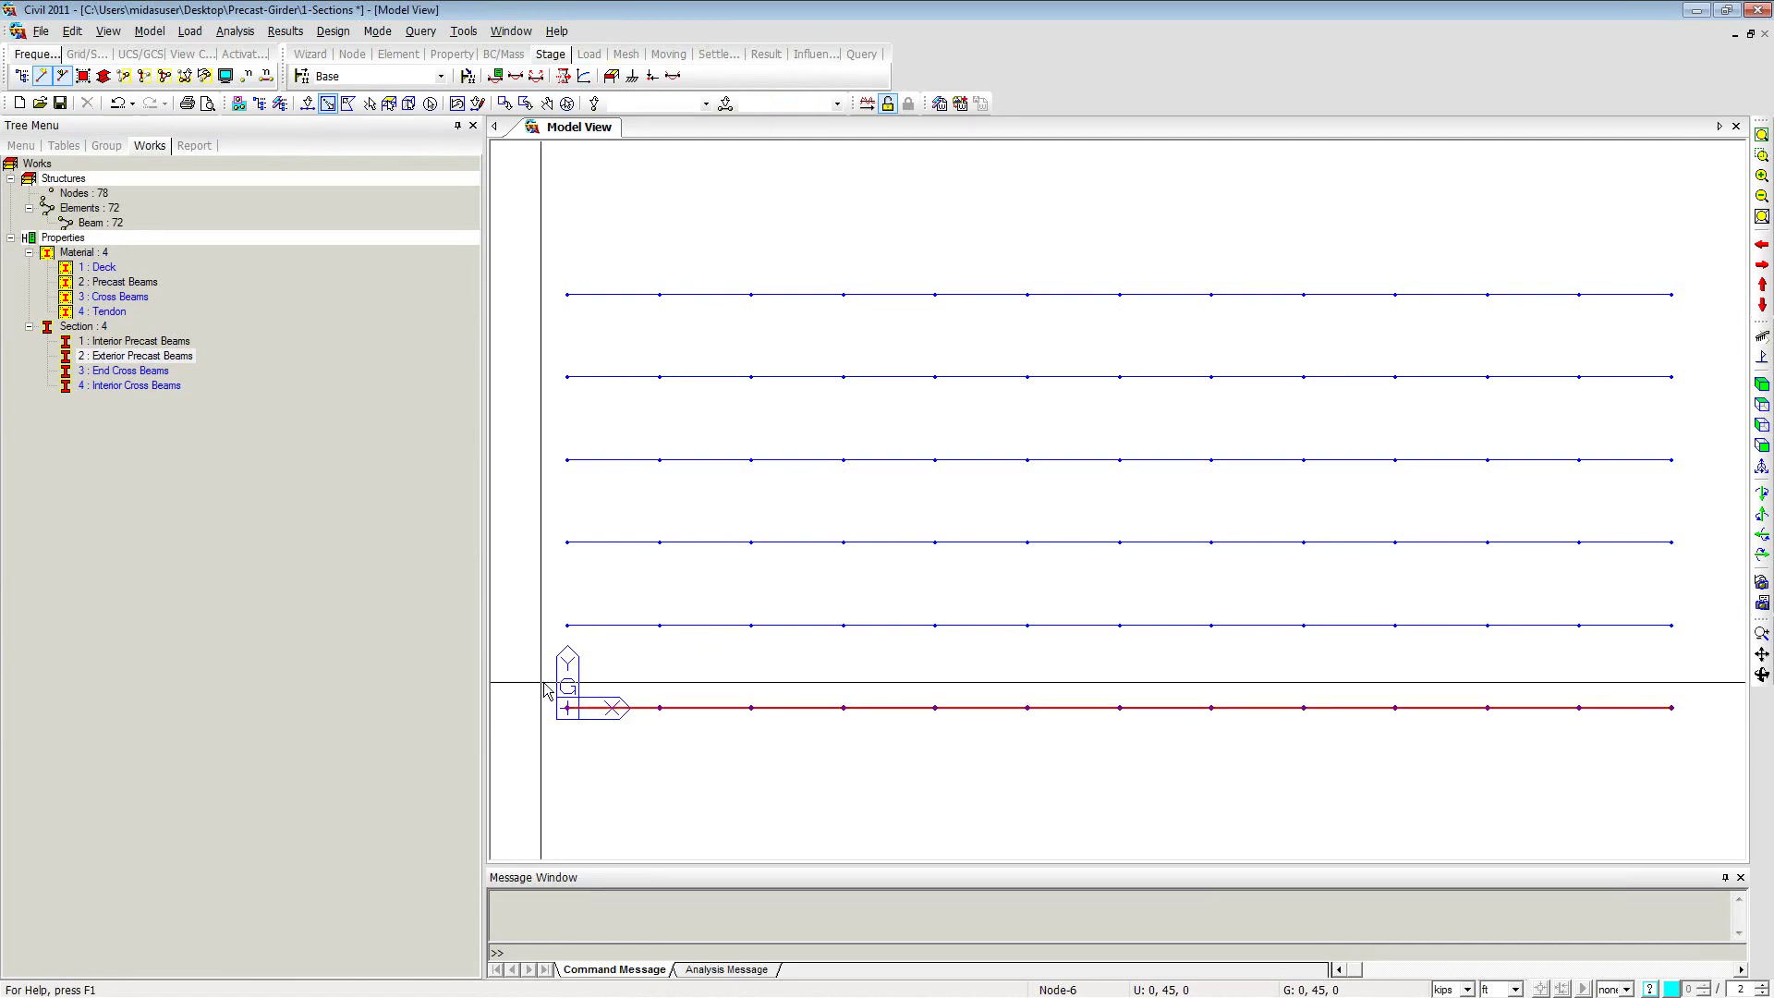
right_click(532, 234)
mouse_move(601, 265)
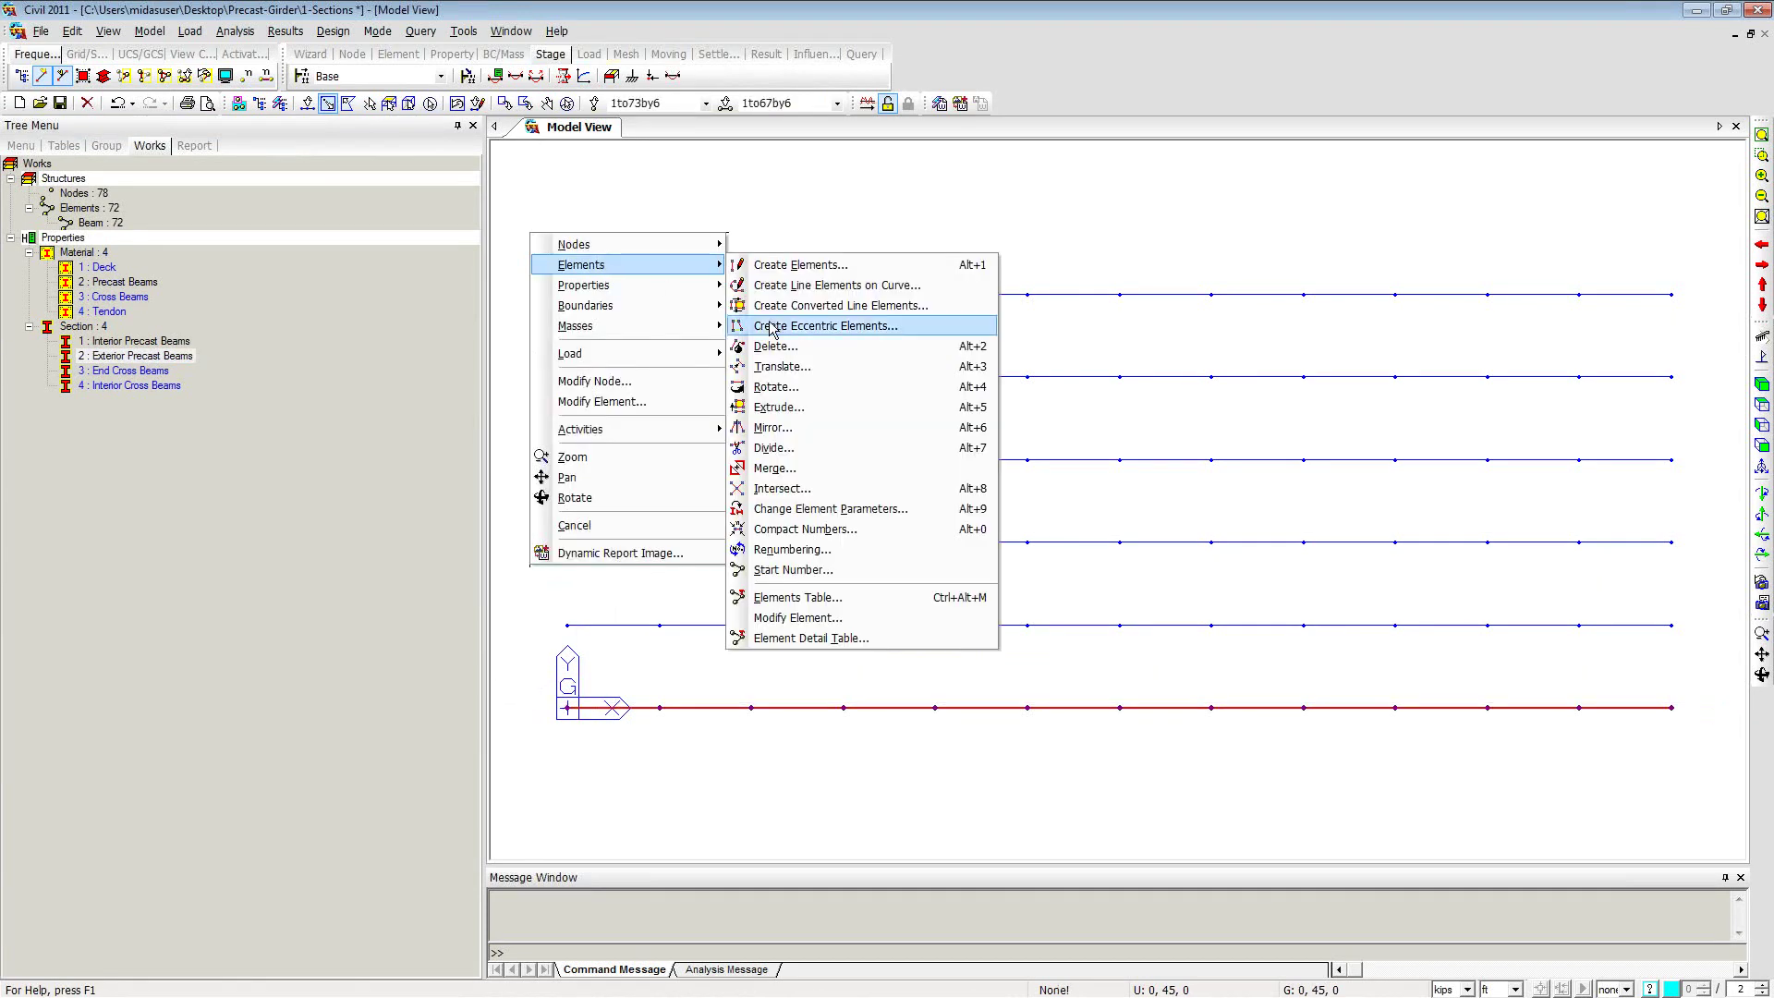
left_click(798, 409)
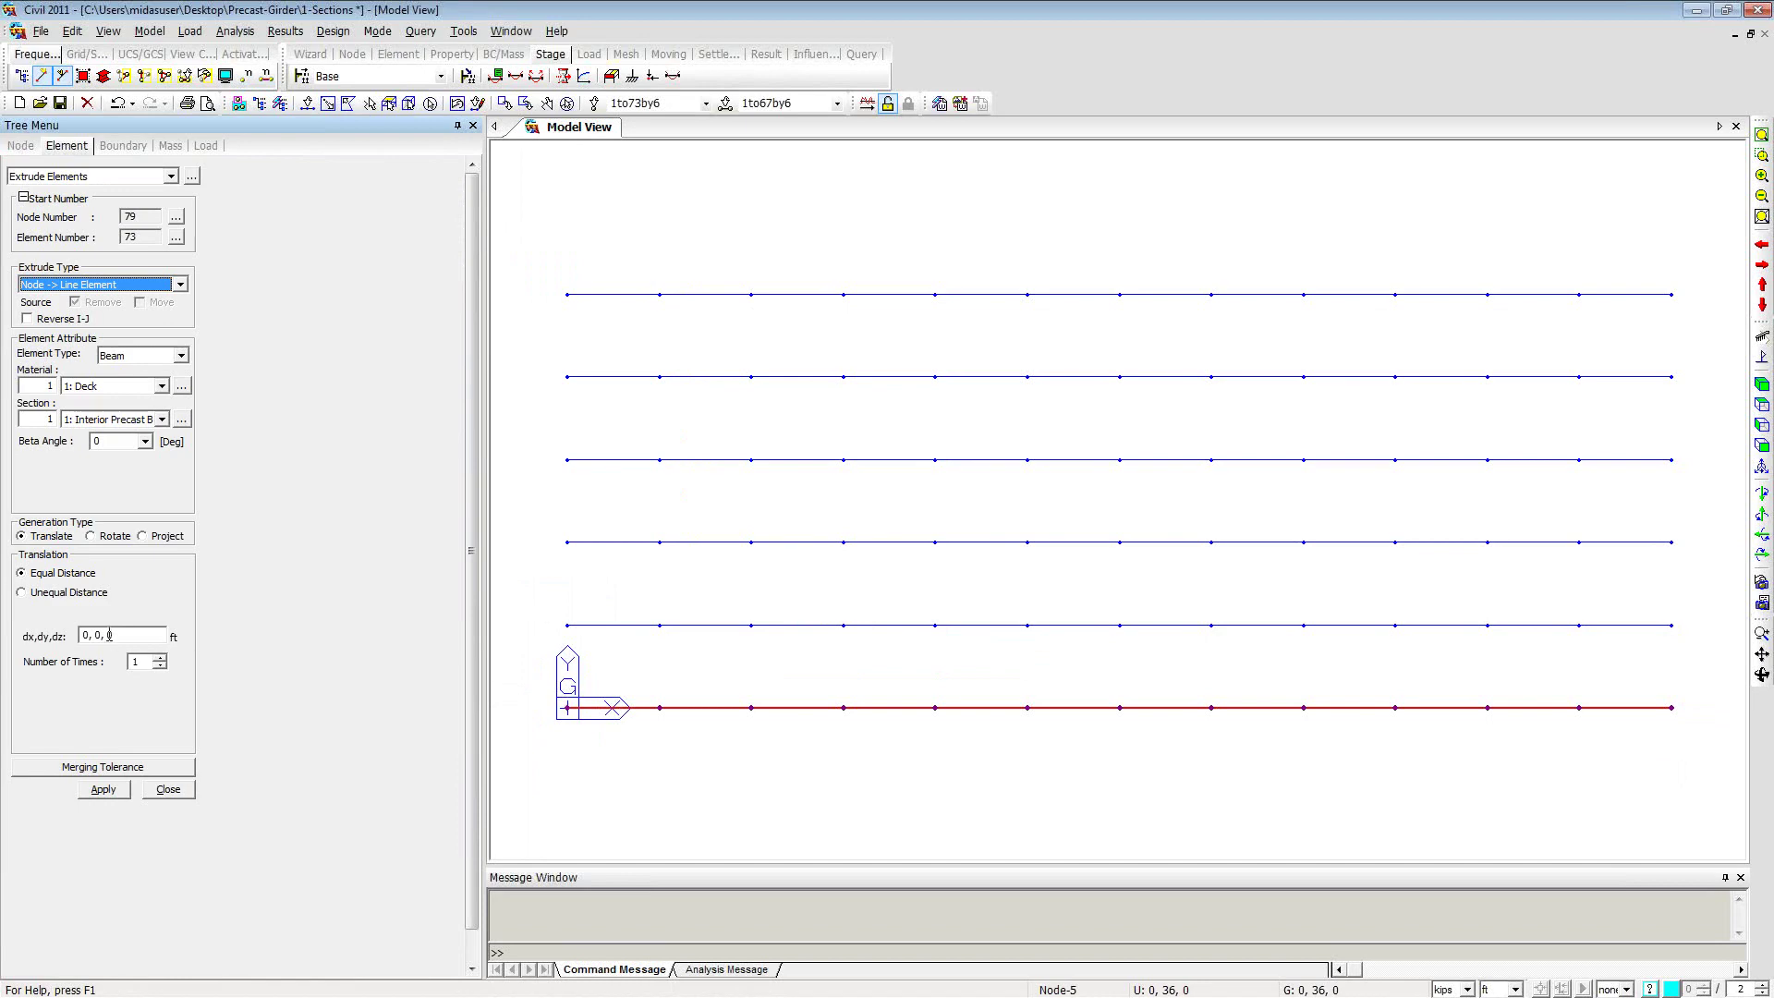
left_click(162, 387)
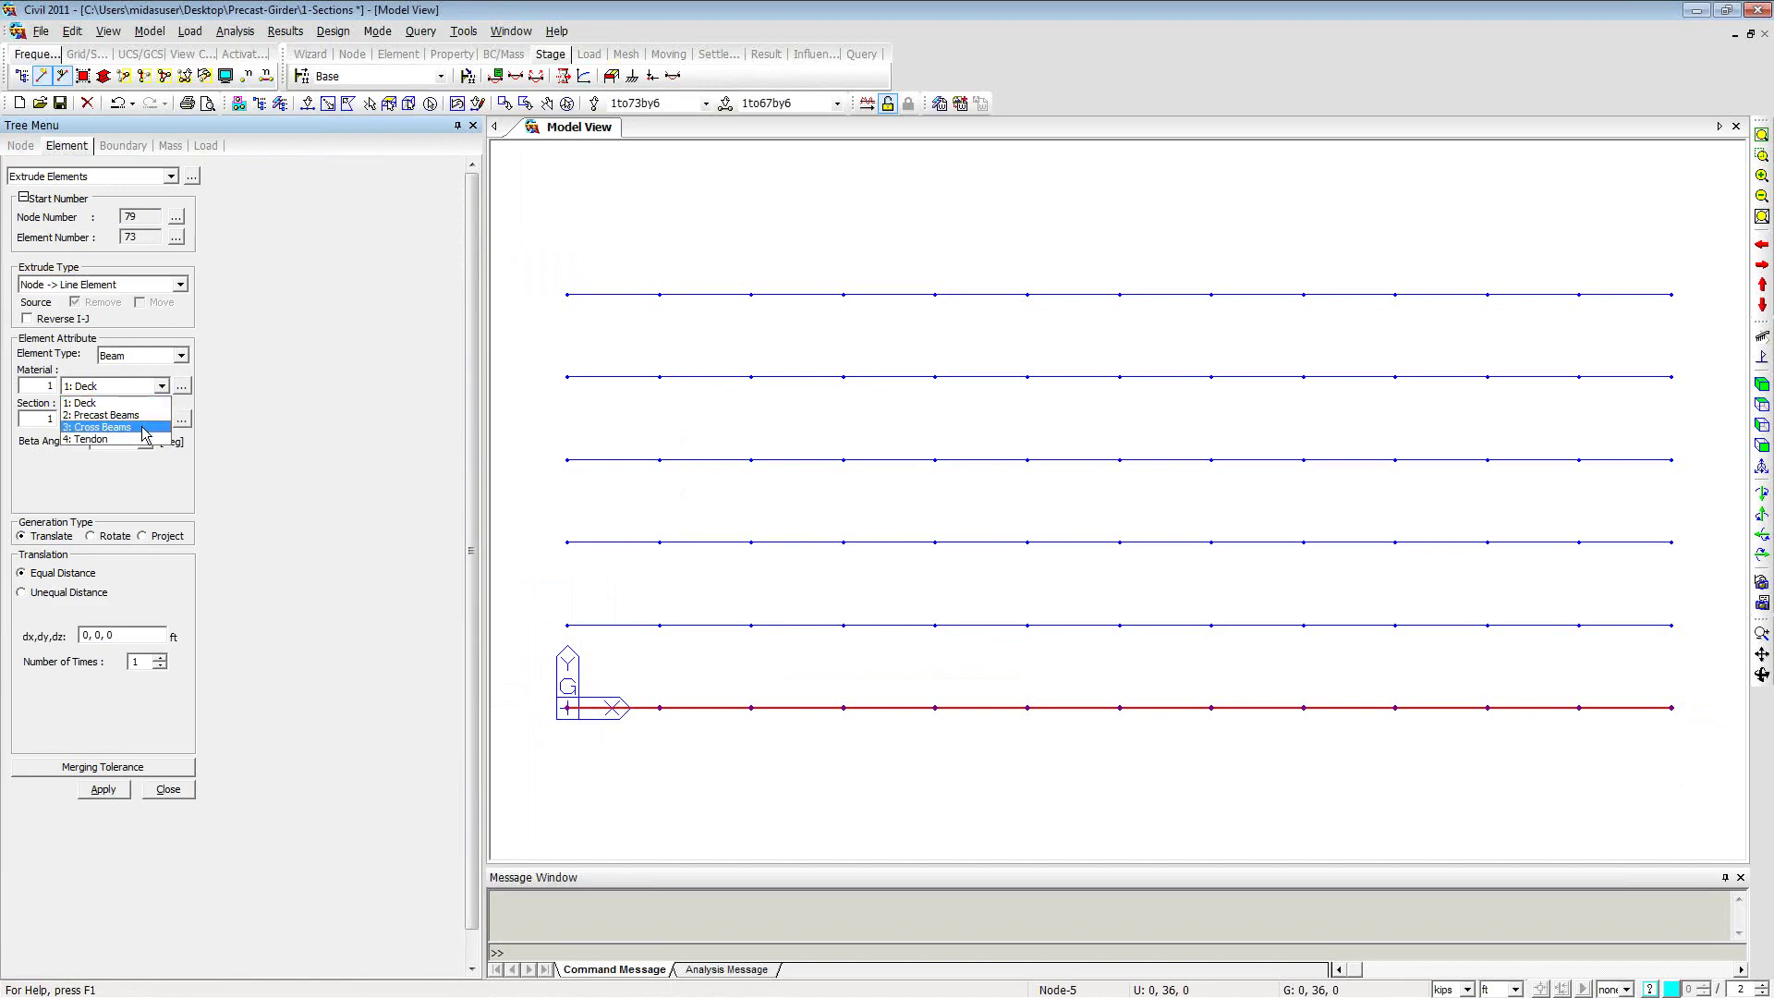
left_click(143, 427)
left_click(161, 419)
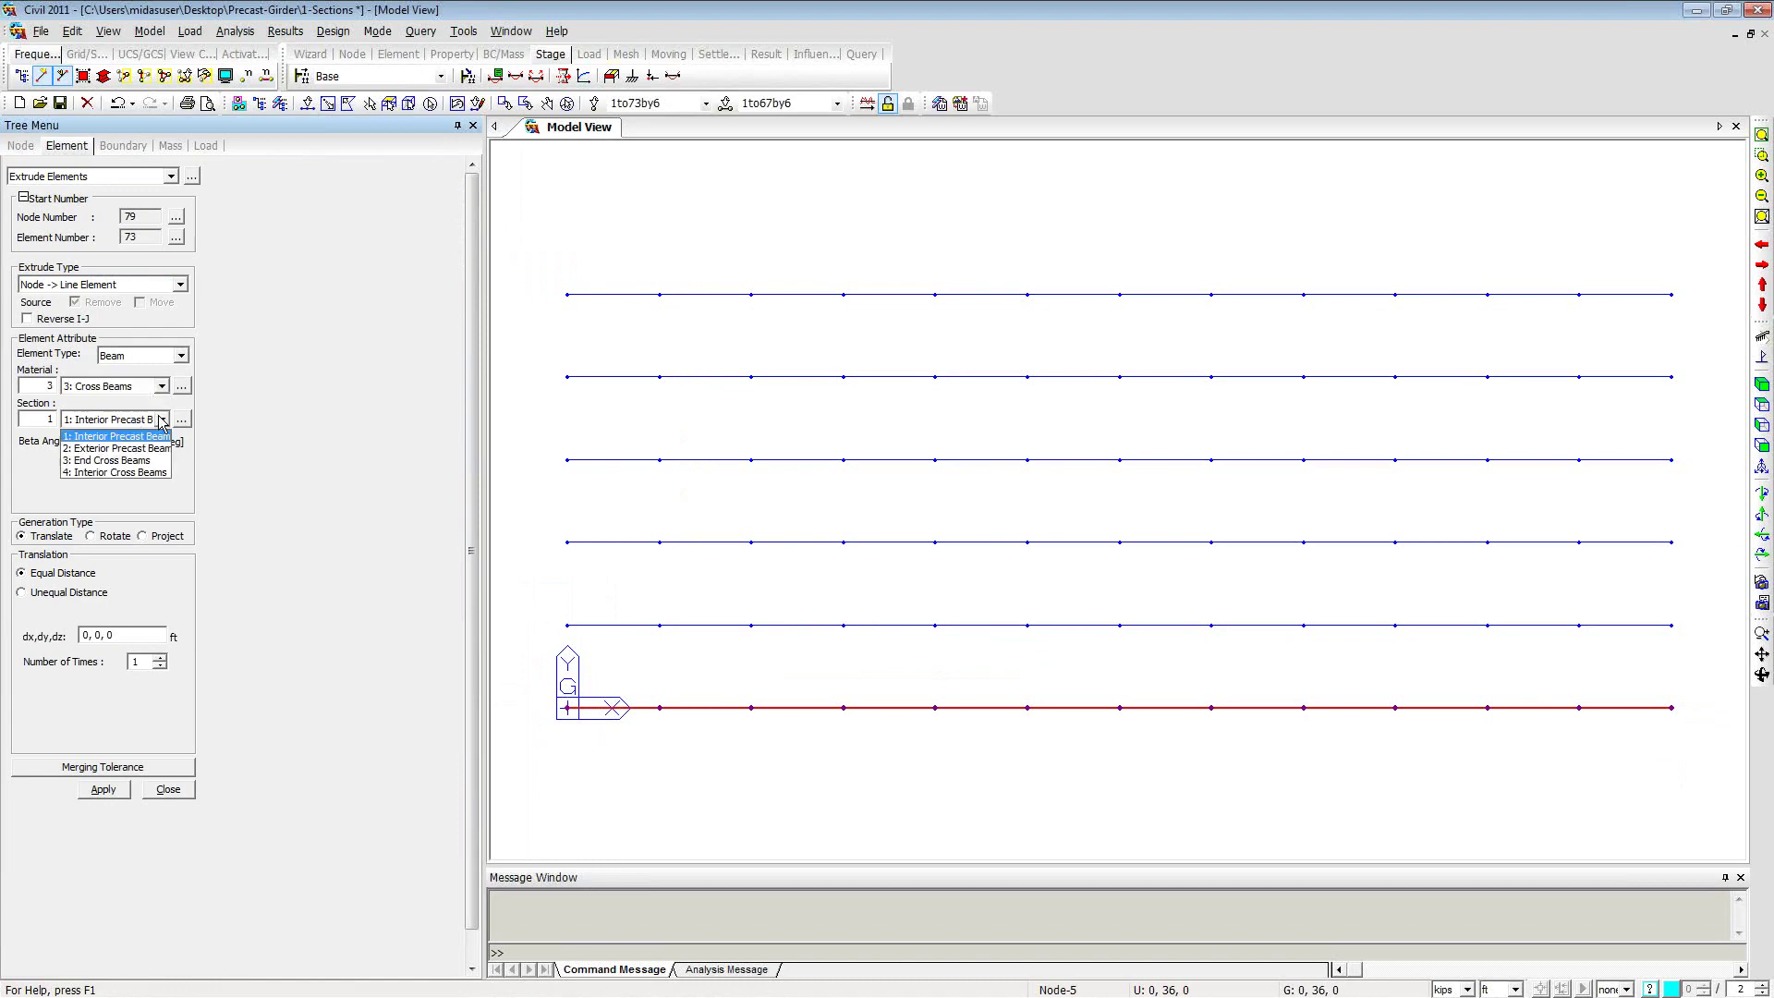
left_click(152, 472)
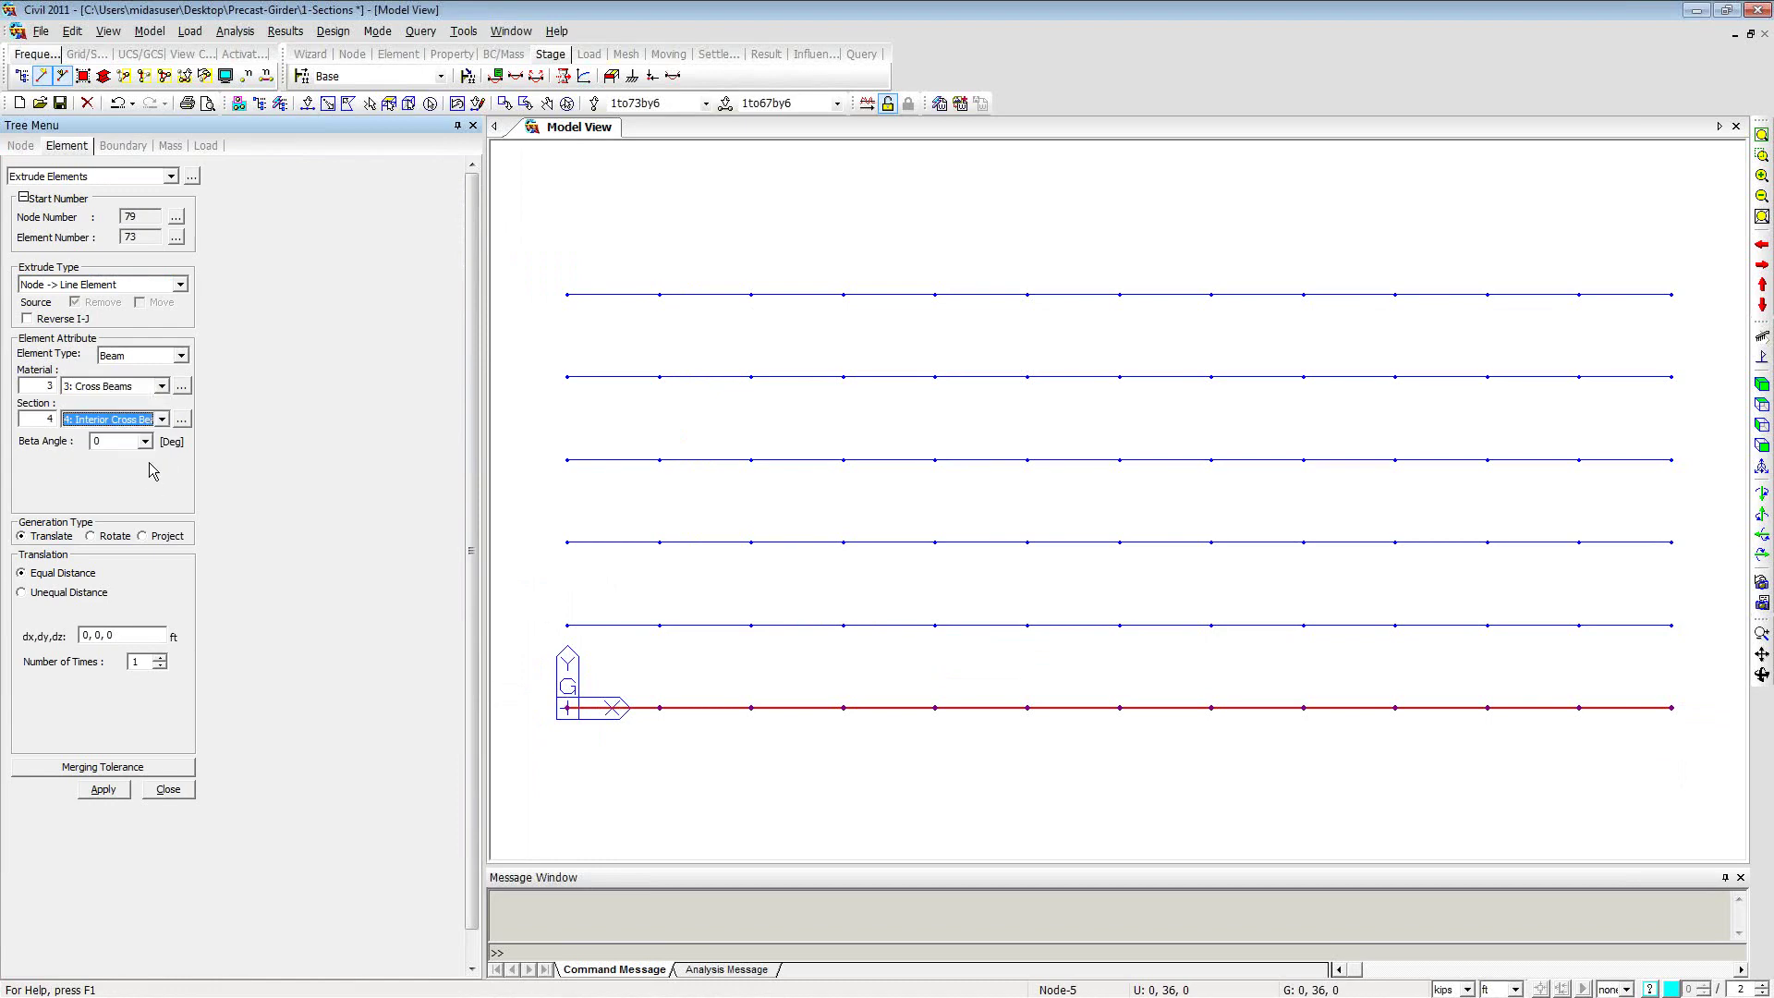
Step: Extrude the selected nodes into cross beams 5 times at equal distances of 0,9,0 ft, and leave Extrude Elements
left_click(102, 635)
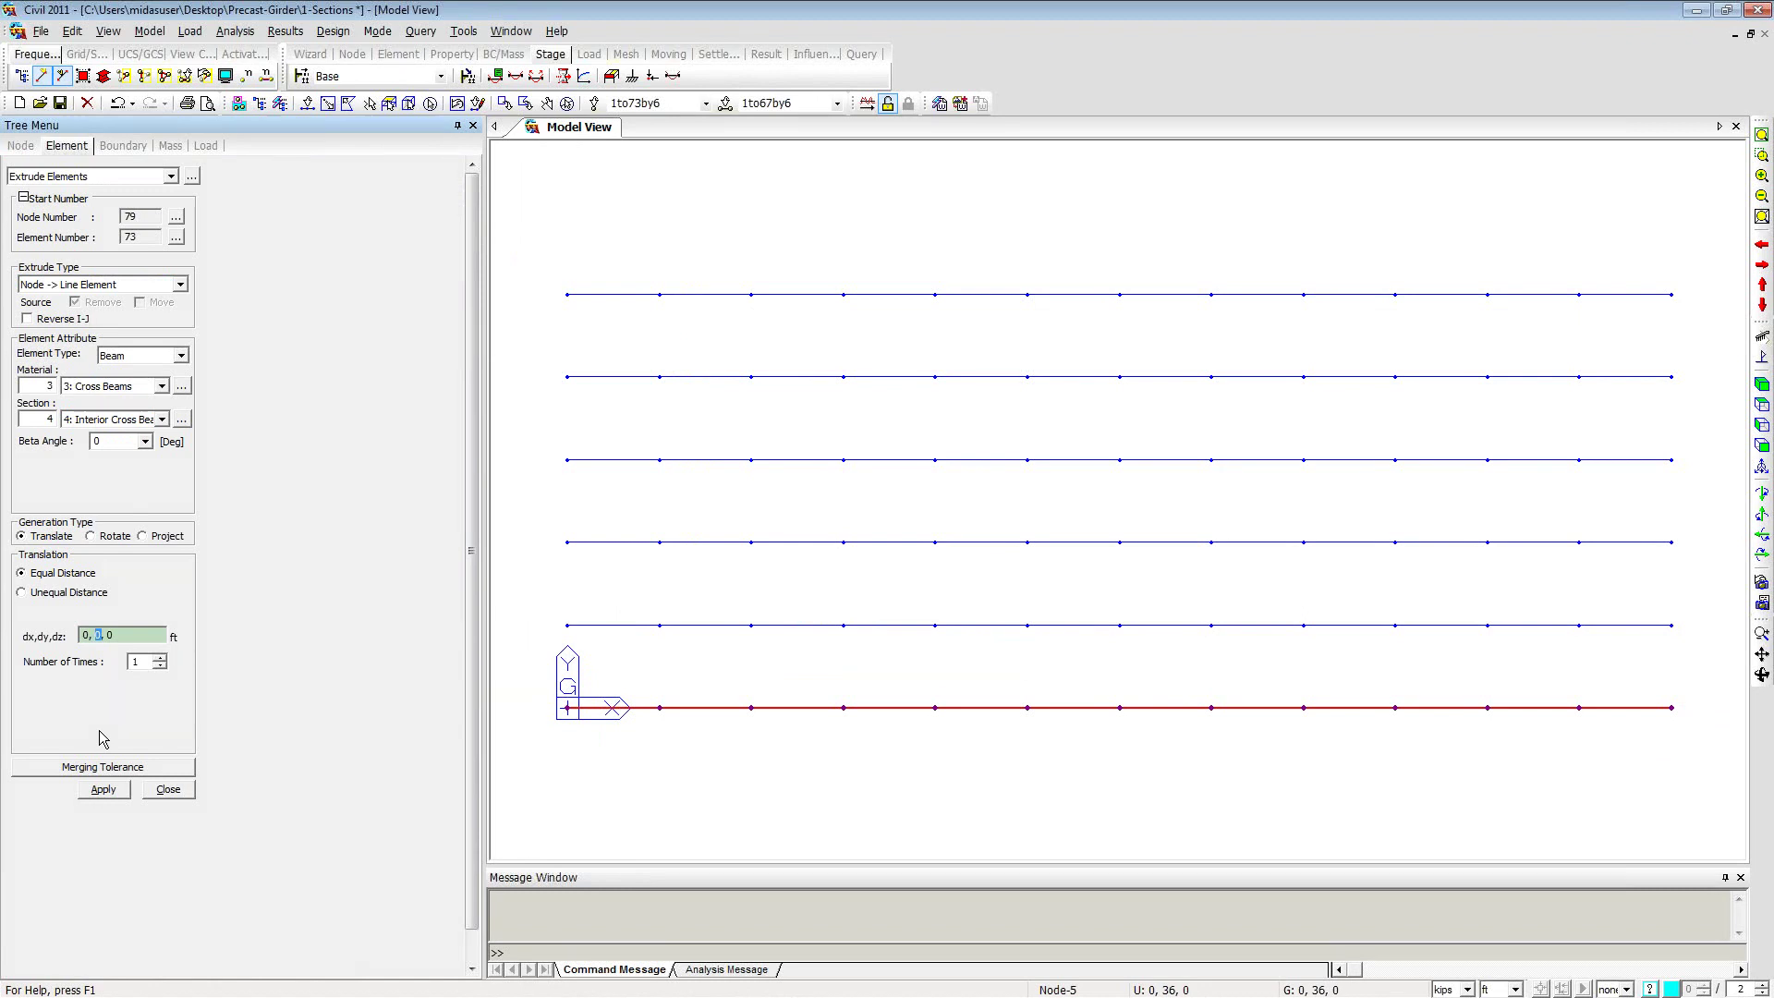
type("9")
double_click(141, 664)
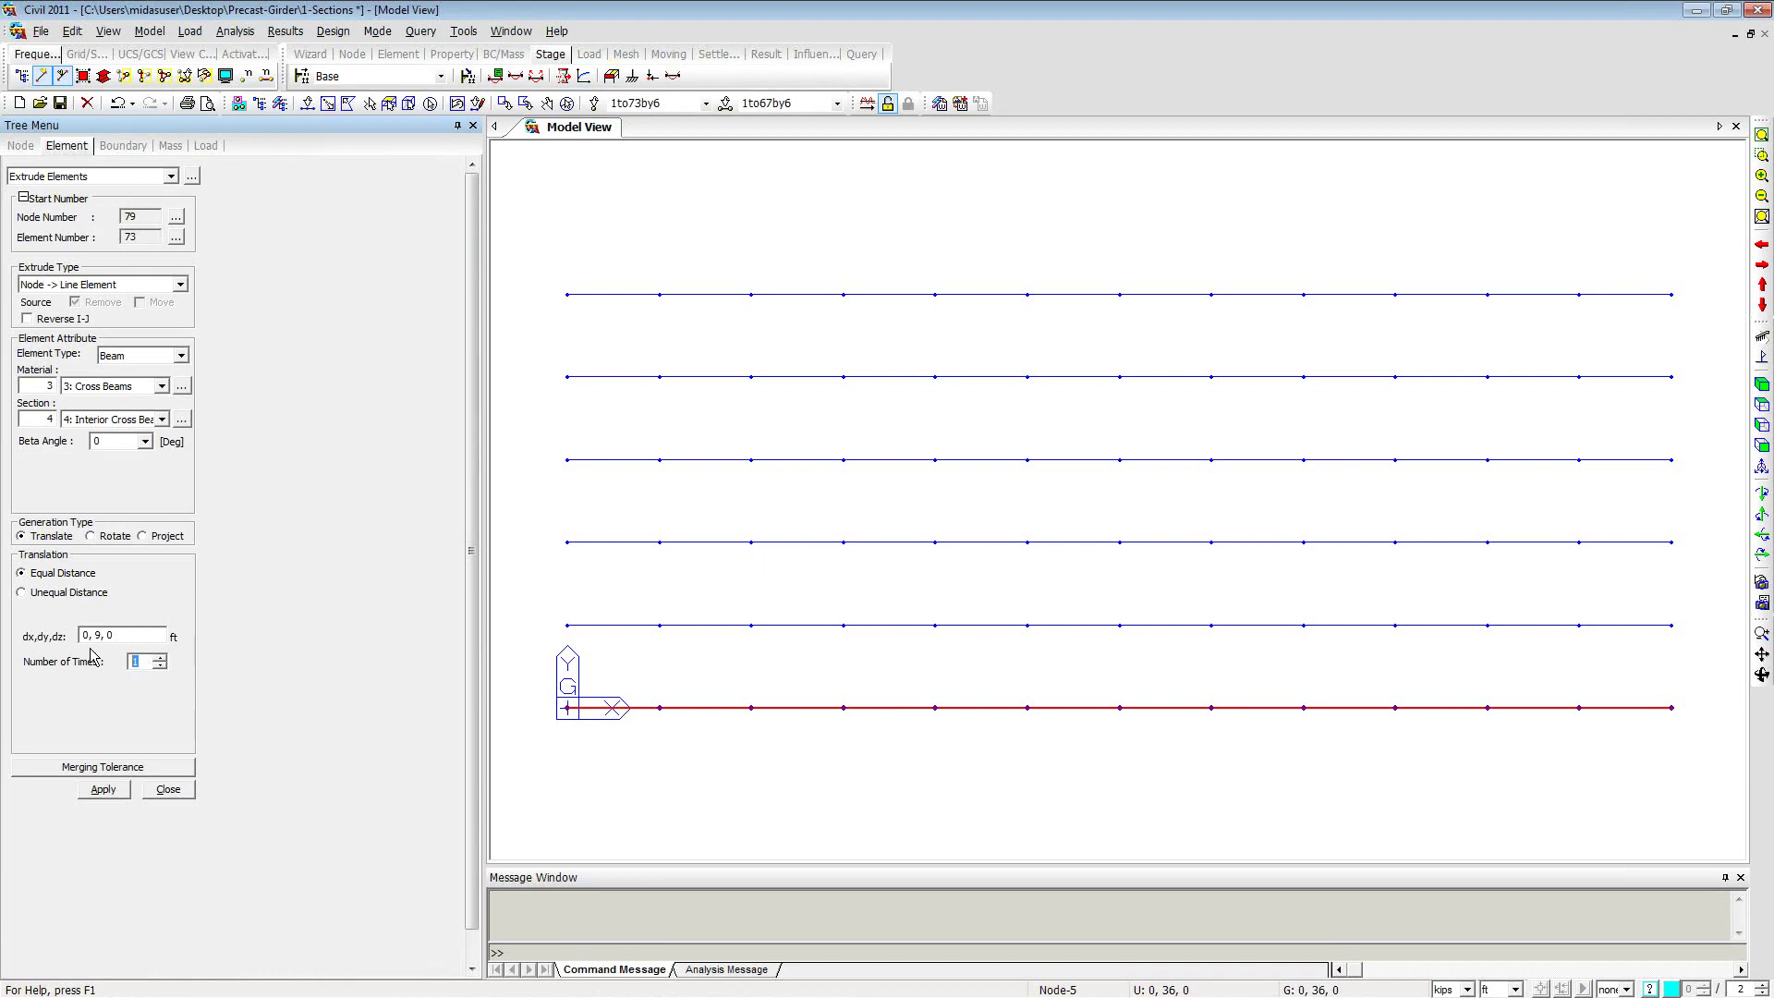
type("5")
left_click(102, 790)
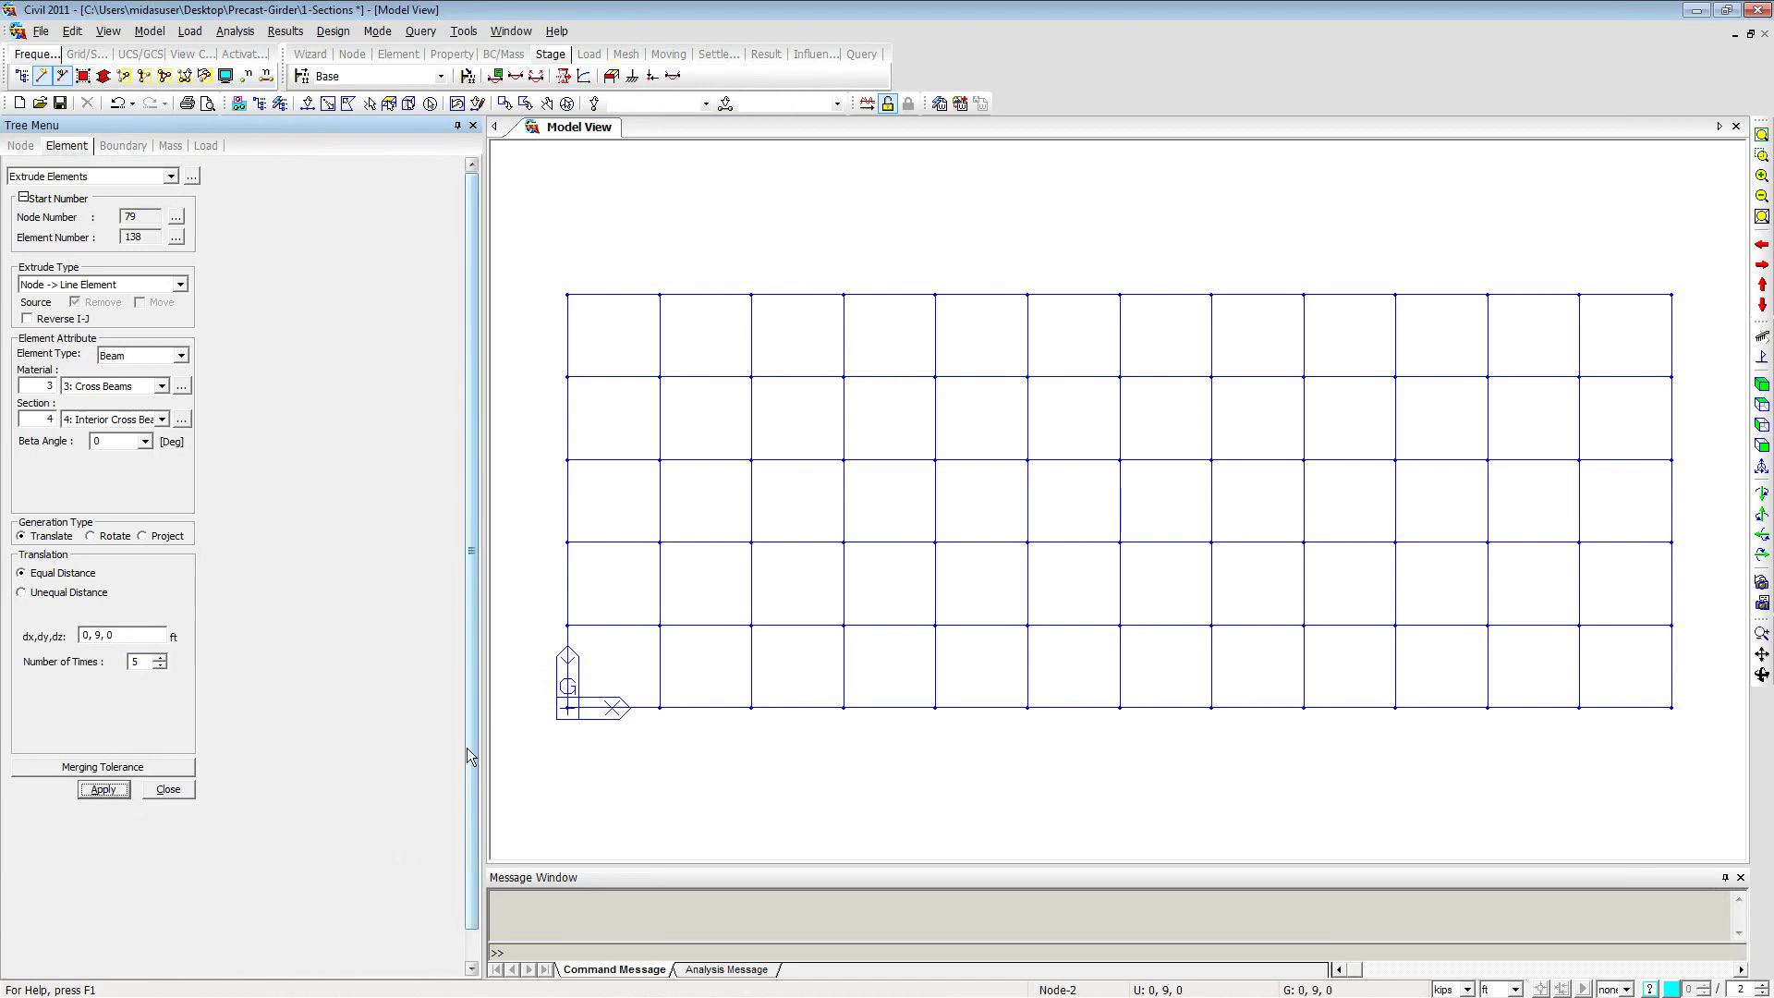
left_click(168, 789)
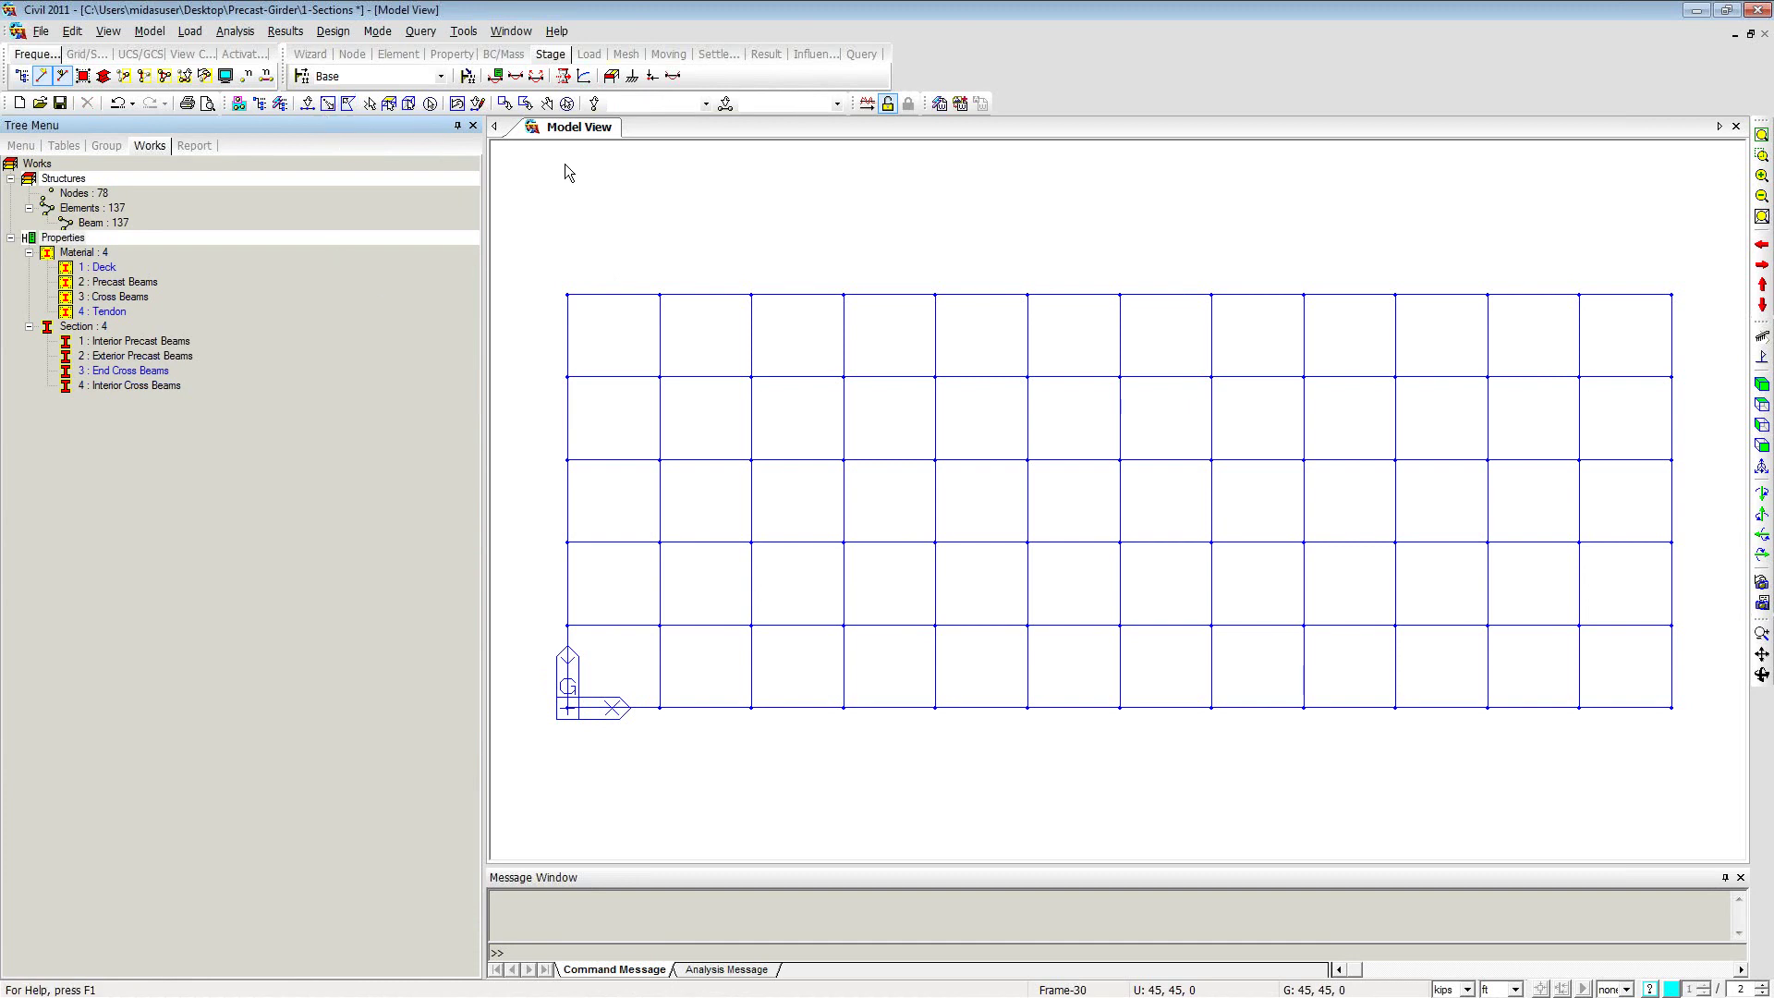
Step: Assign the End Cross Beams section to the cross beams at both ends of the bridge
left_click(328, 102)
left_click_drag(545, 265, 619, 714)
left_click_drag(1658, 263, 1700, 756)
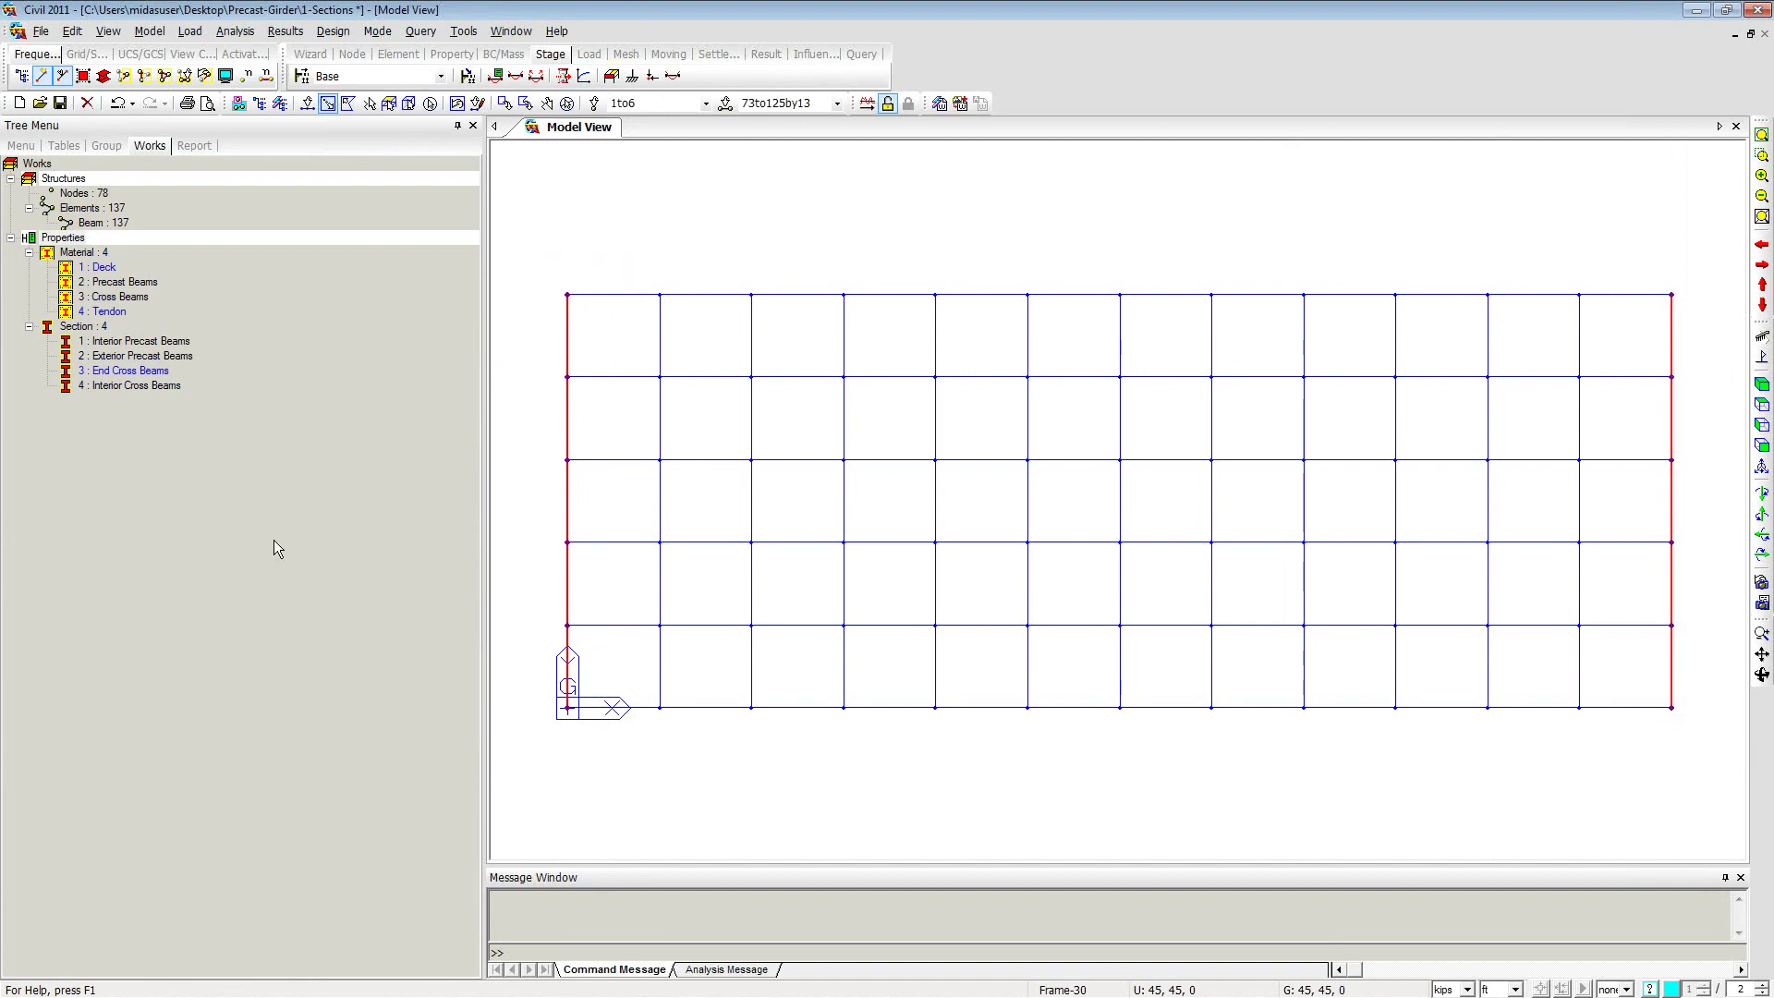
left_click_drag(120, 379, 588, 229)
Step: Check which elements use each of the four cross beam and precast beam sections, and clear the selection
left_click(107, 386)
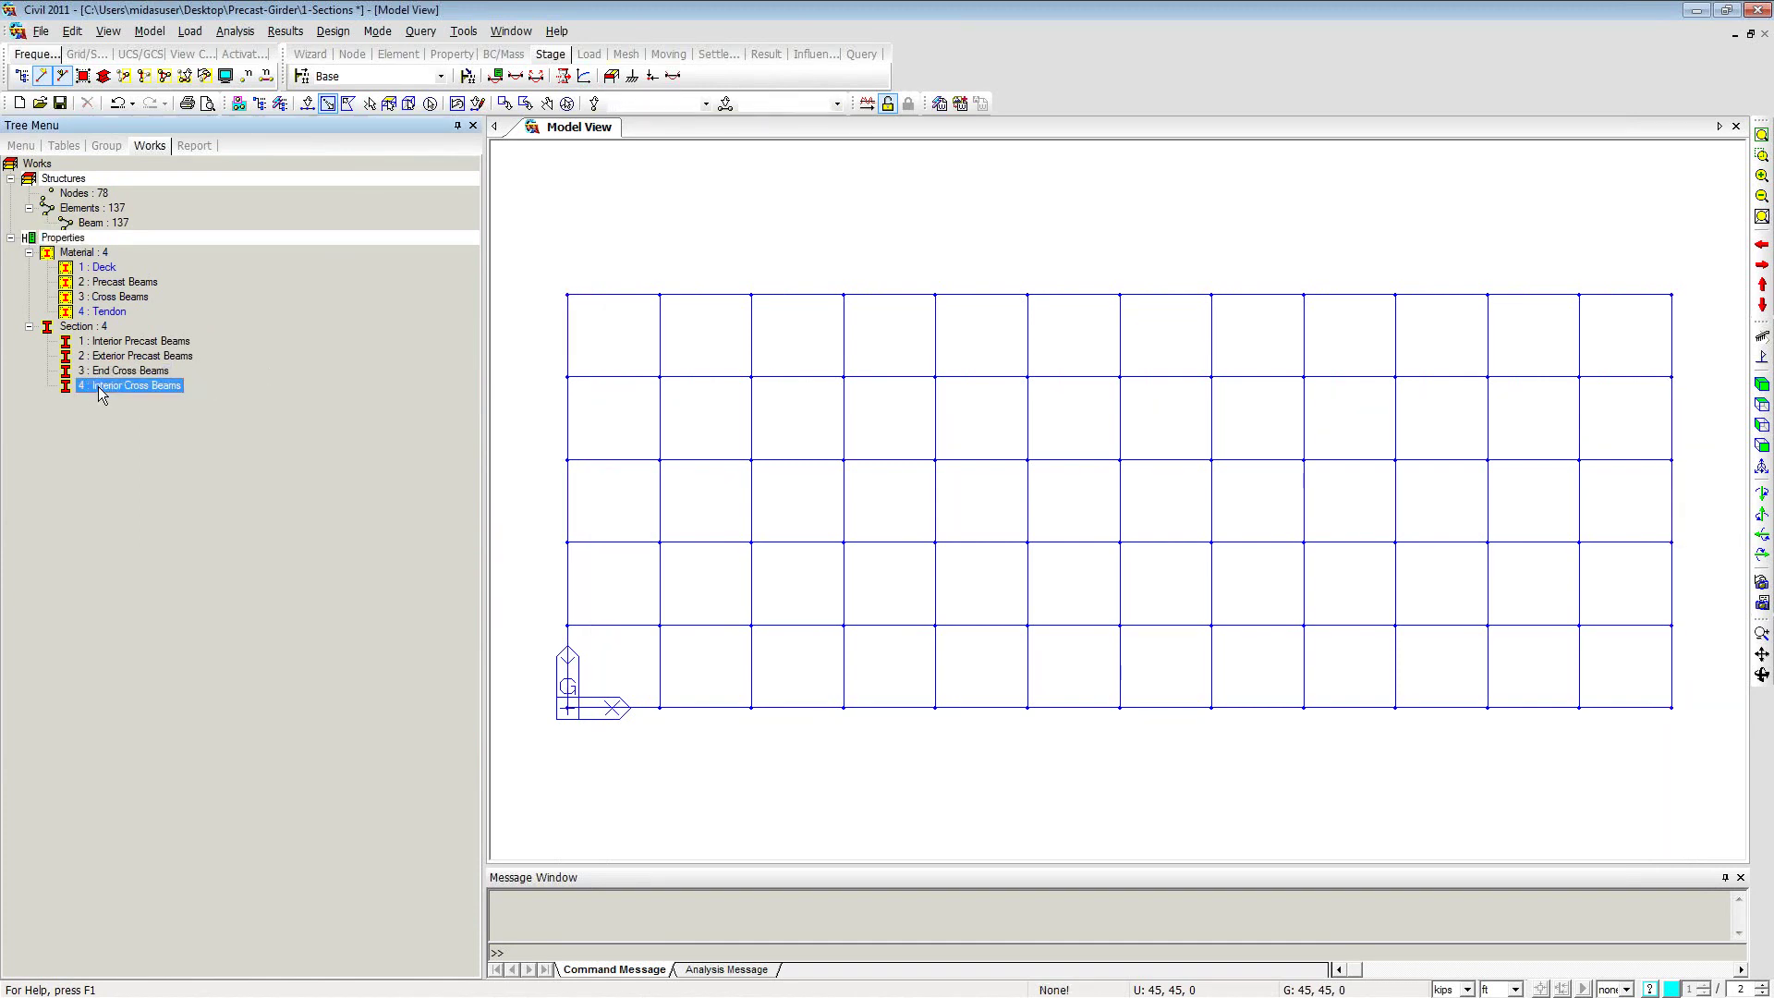
left_click(118, 370)
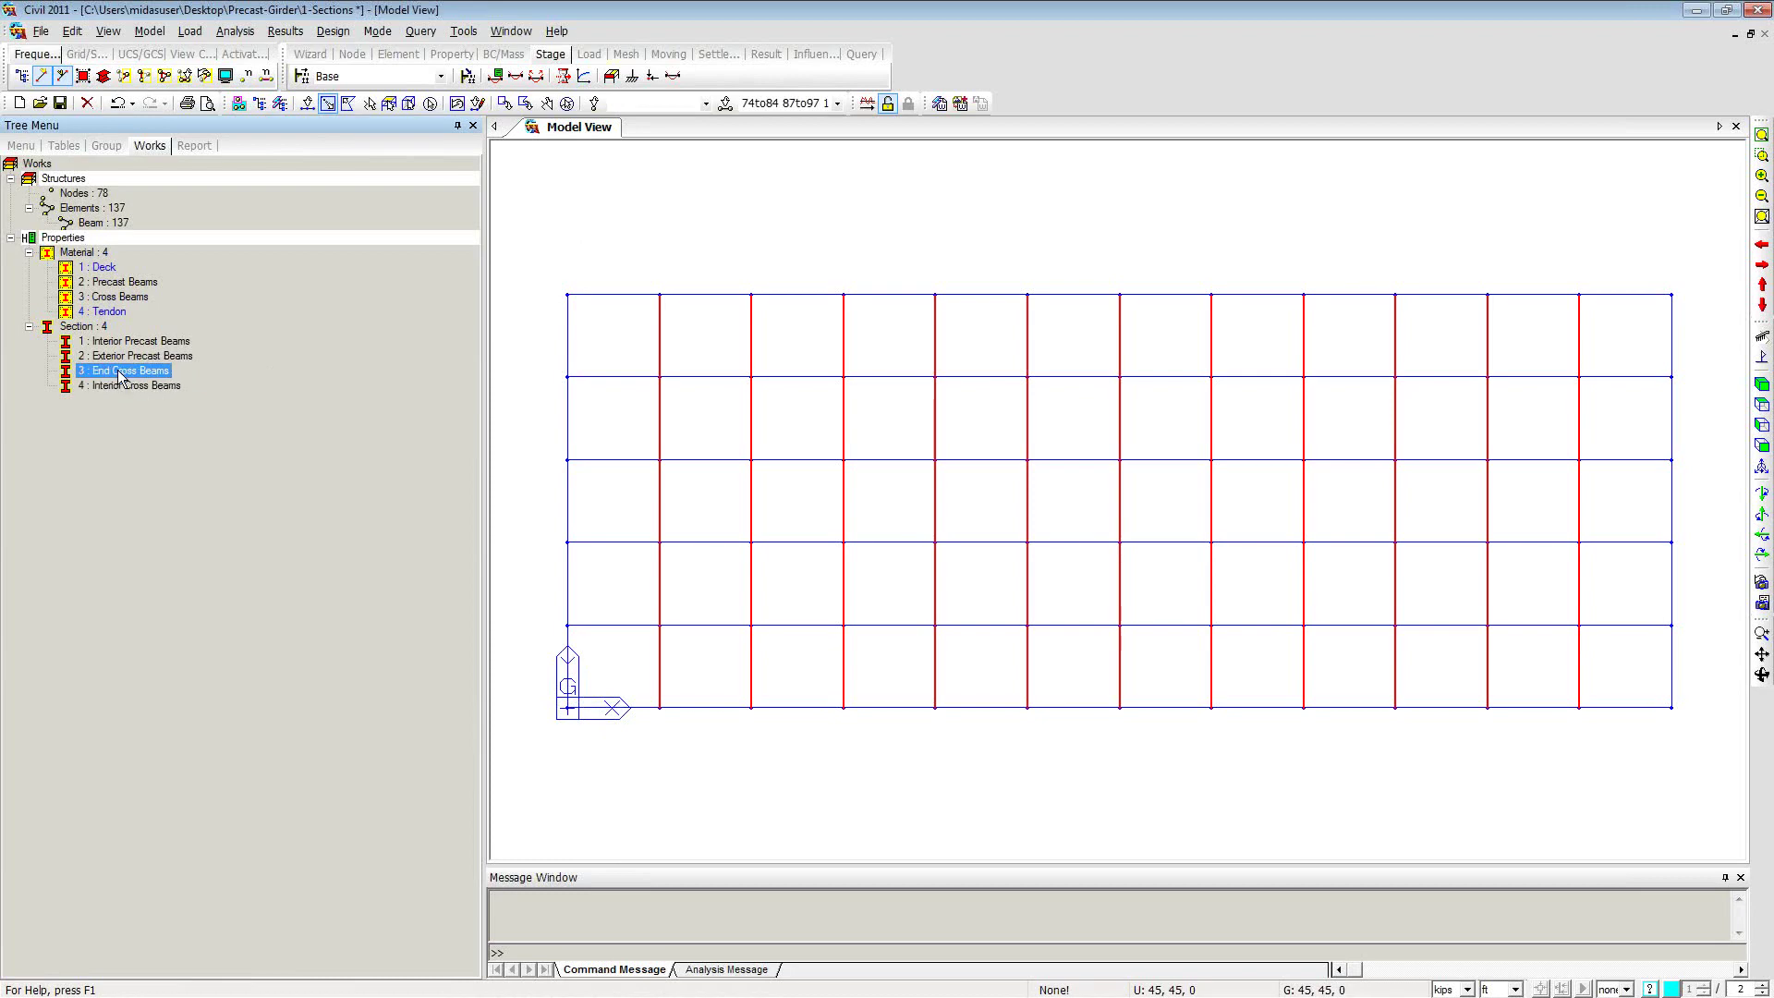
left_click(123, 342)
left_click(136, 357)
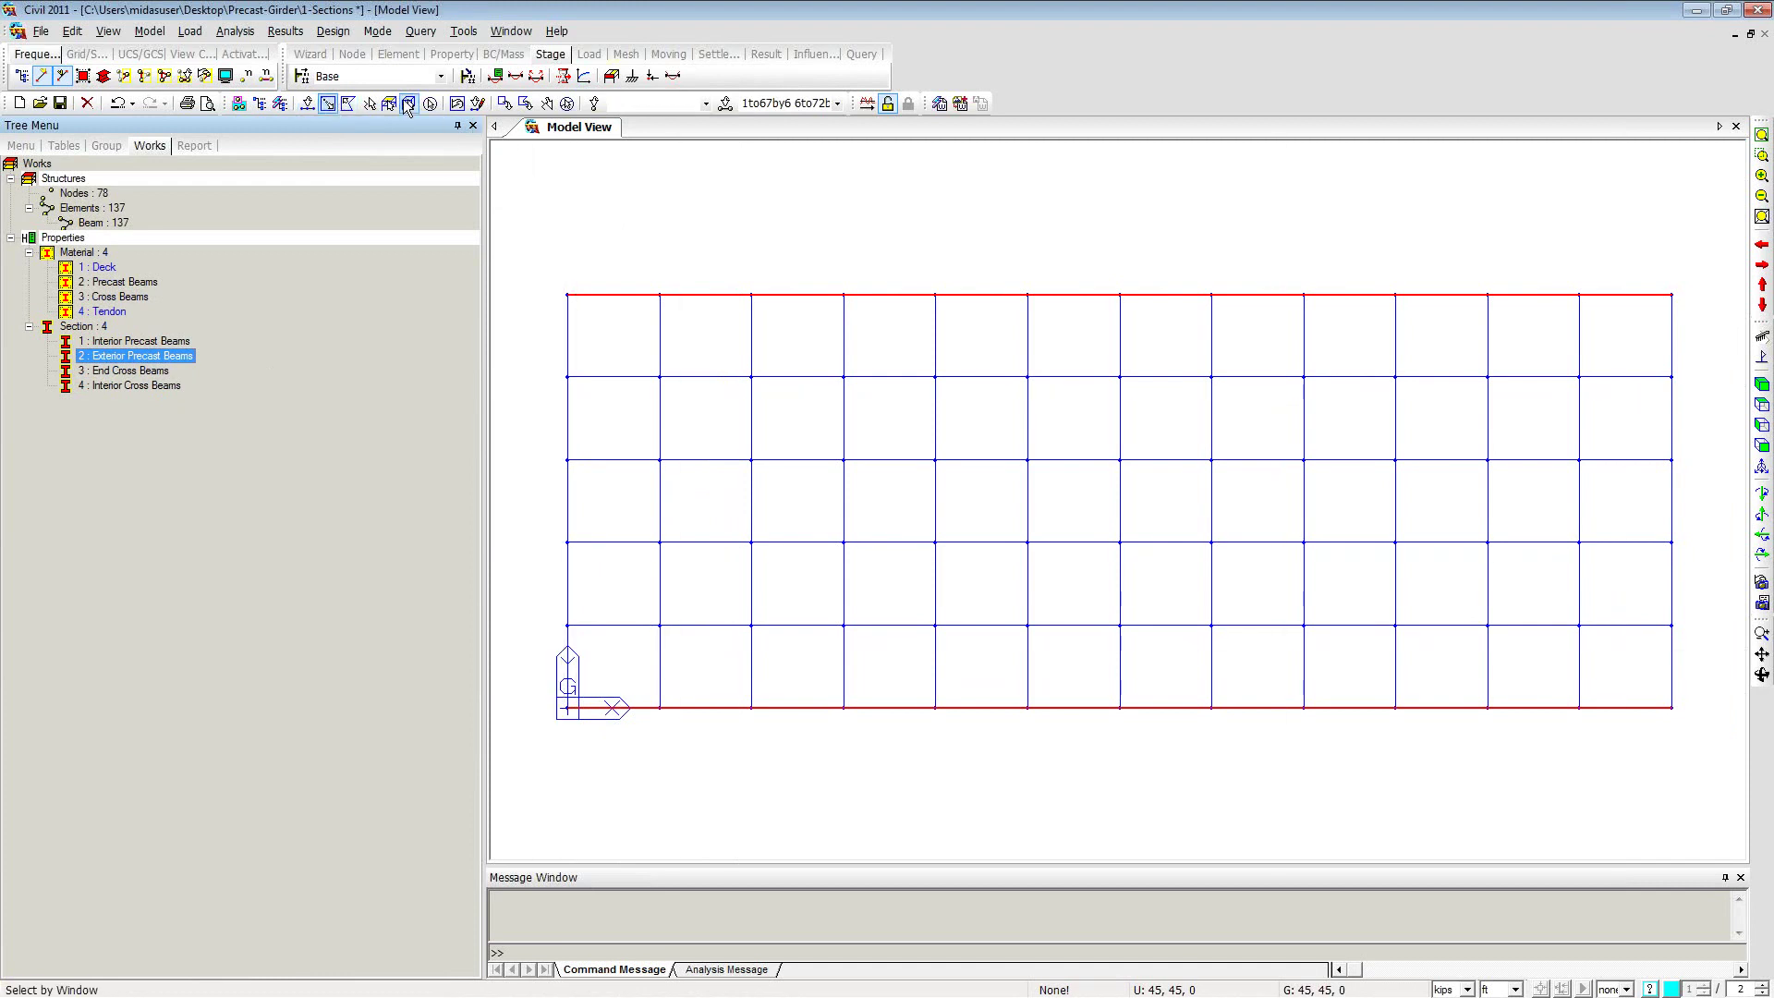
left_click(568, 187)
Step: Add a support restraining all translations (D-ALL) to the corner node at the origin
right_click(566, 183)
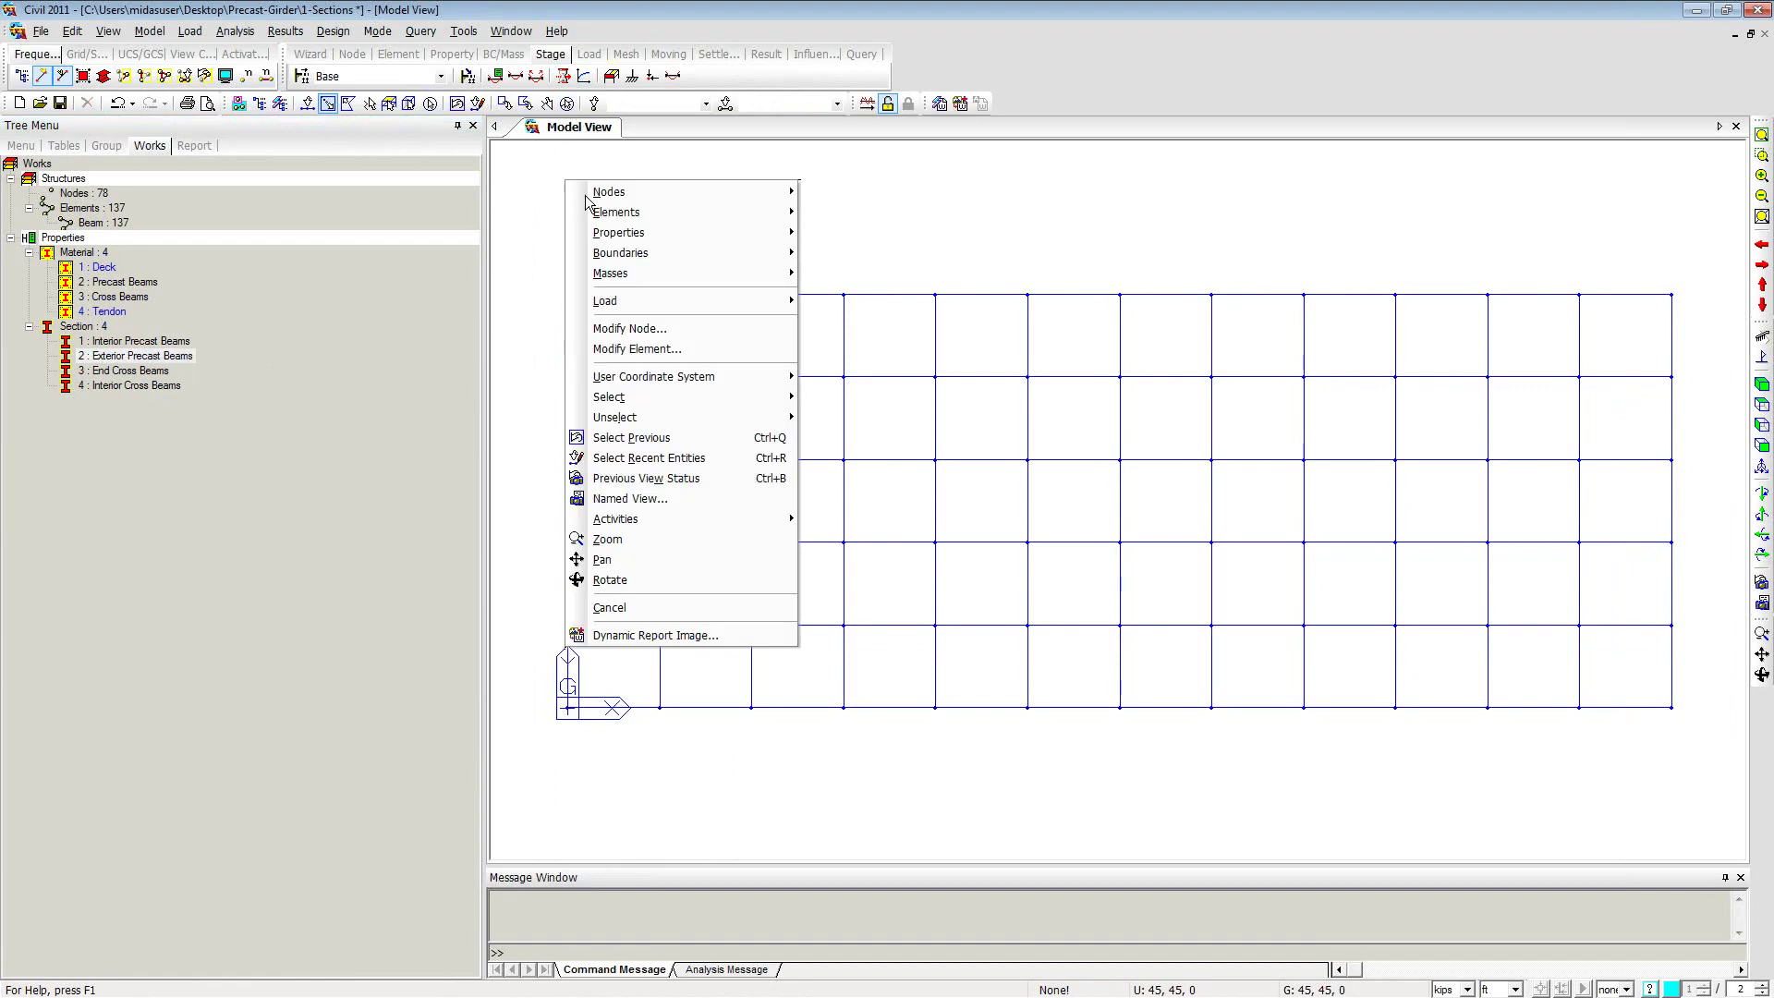
mouse_move(732, 259)
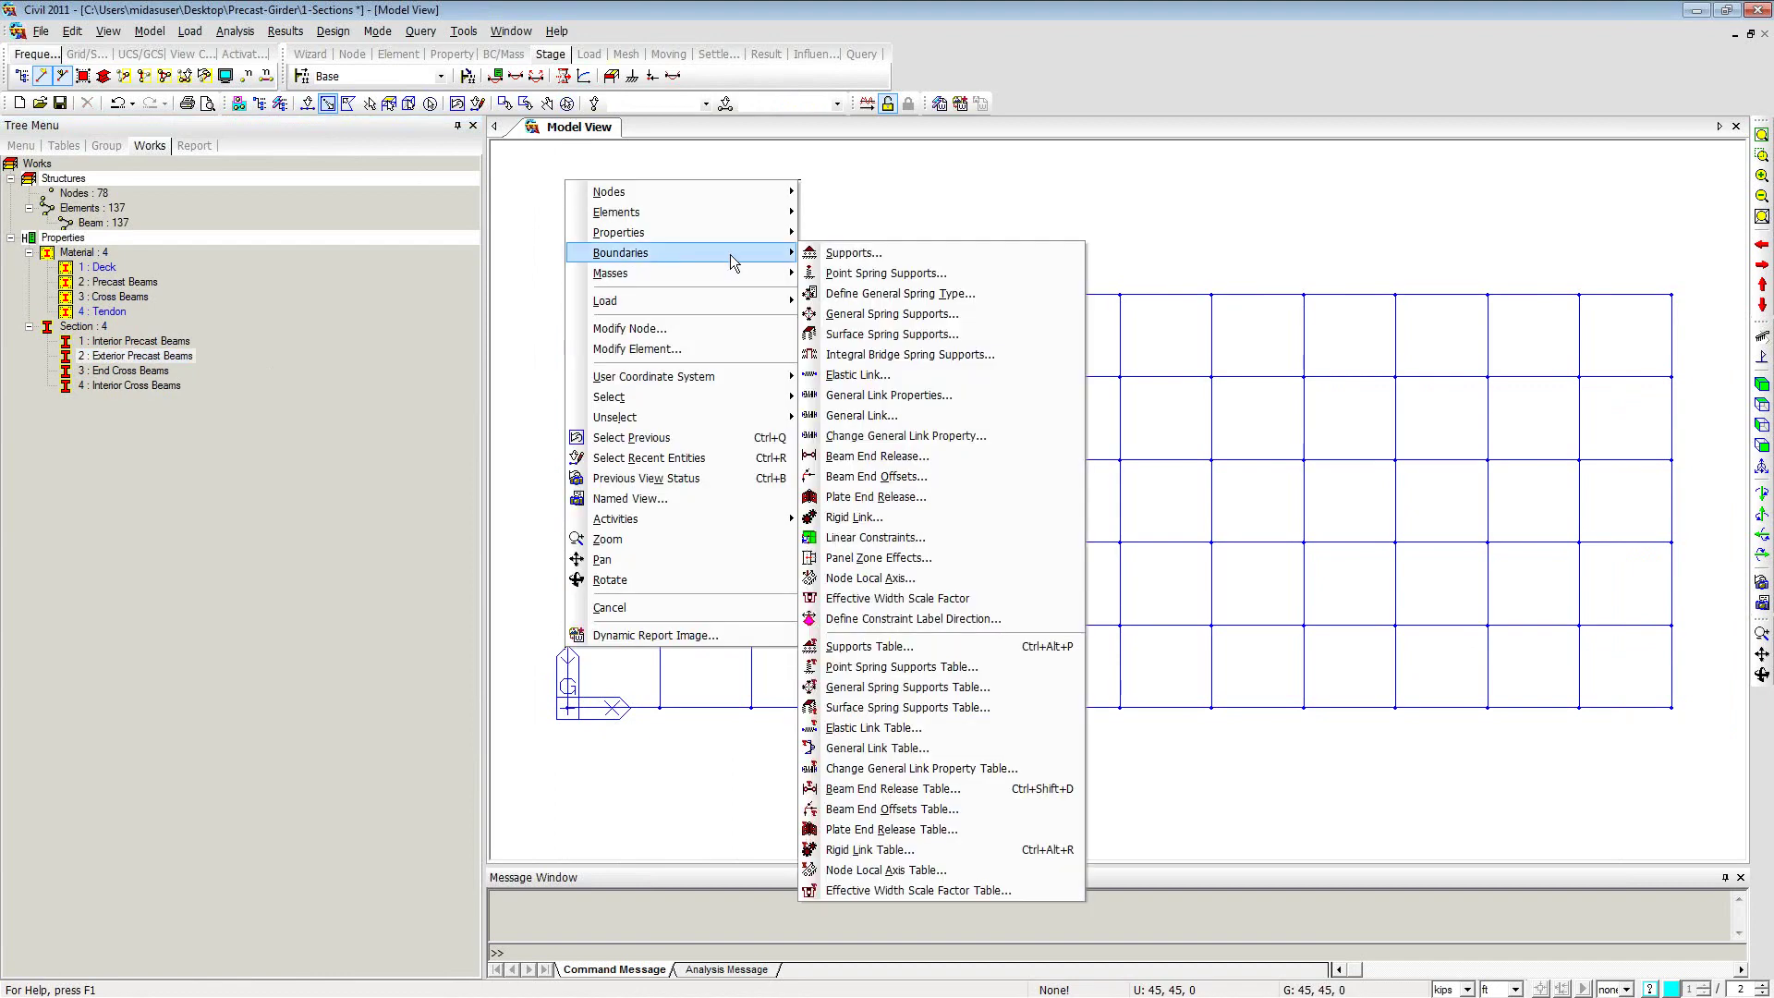
left_click(884, 255)
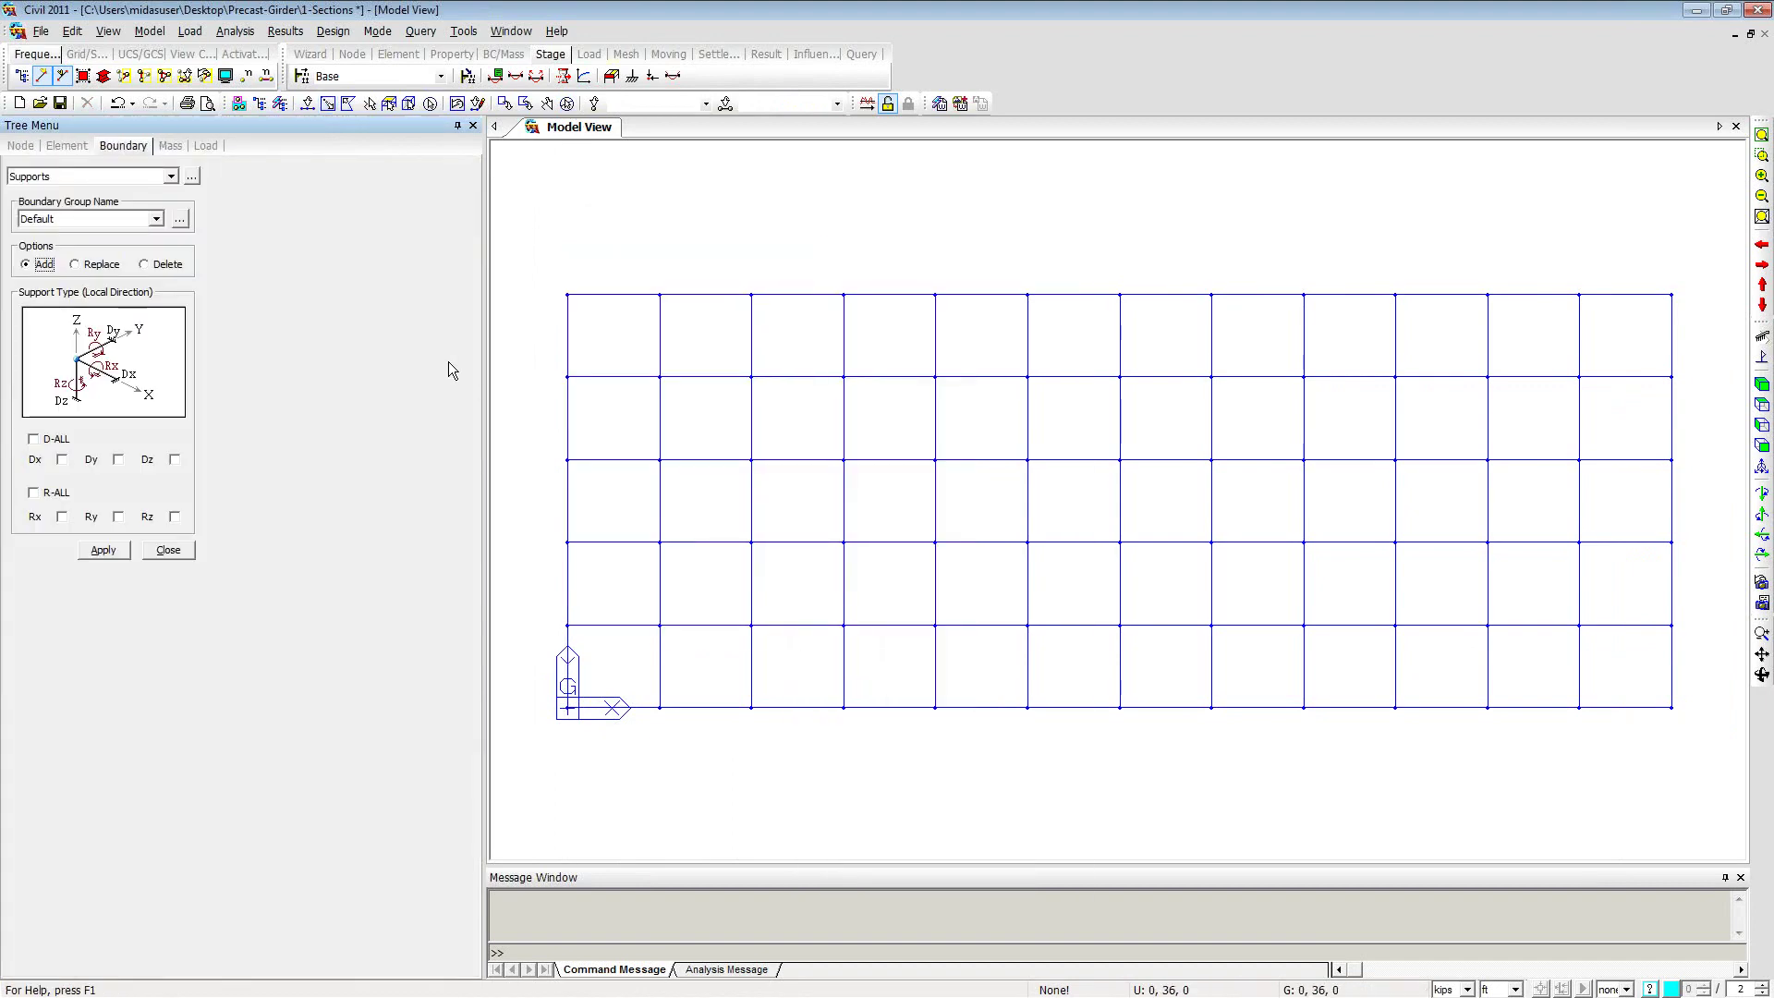
left_click(307, 104)
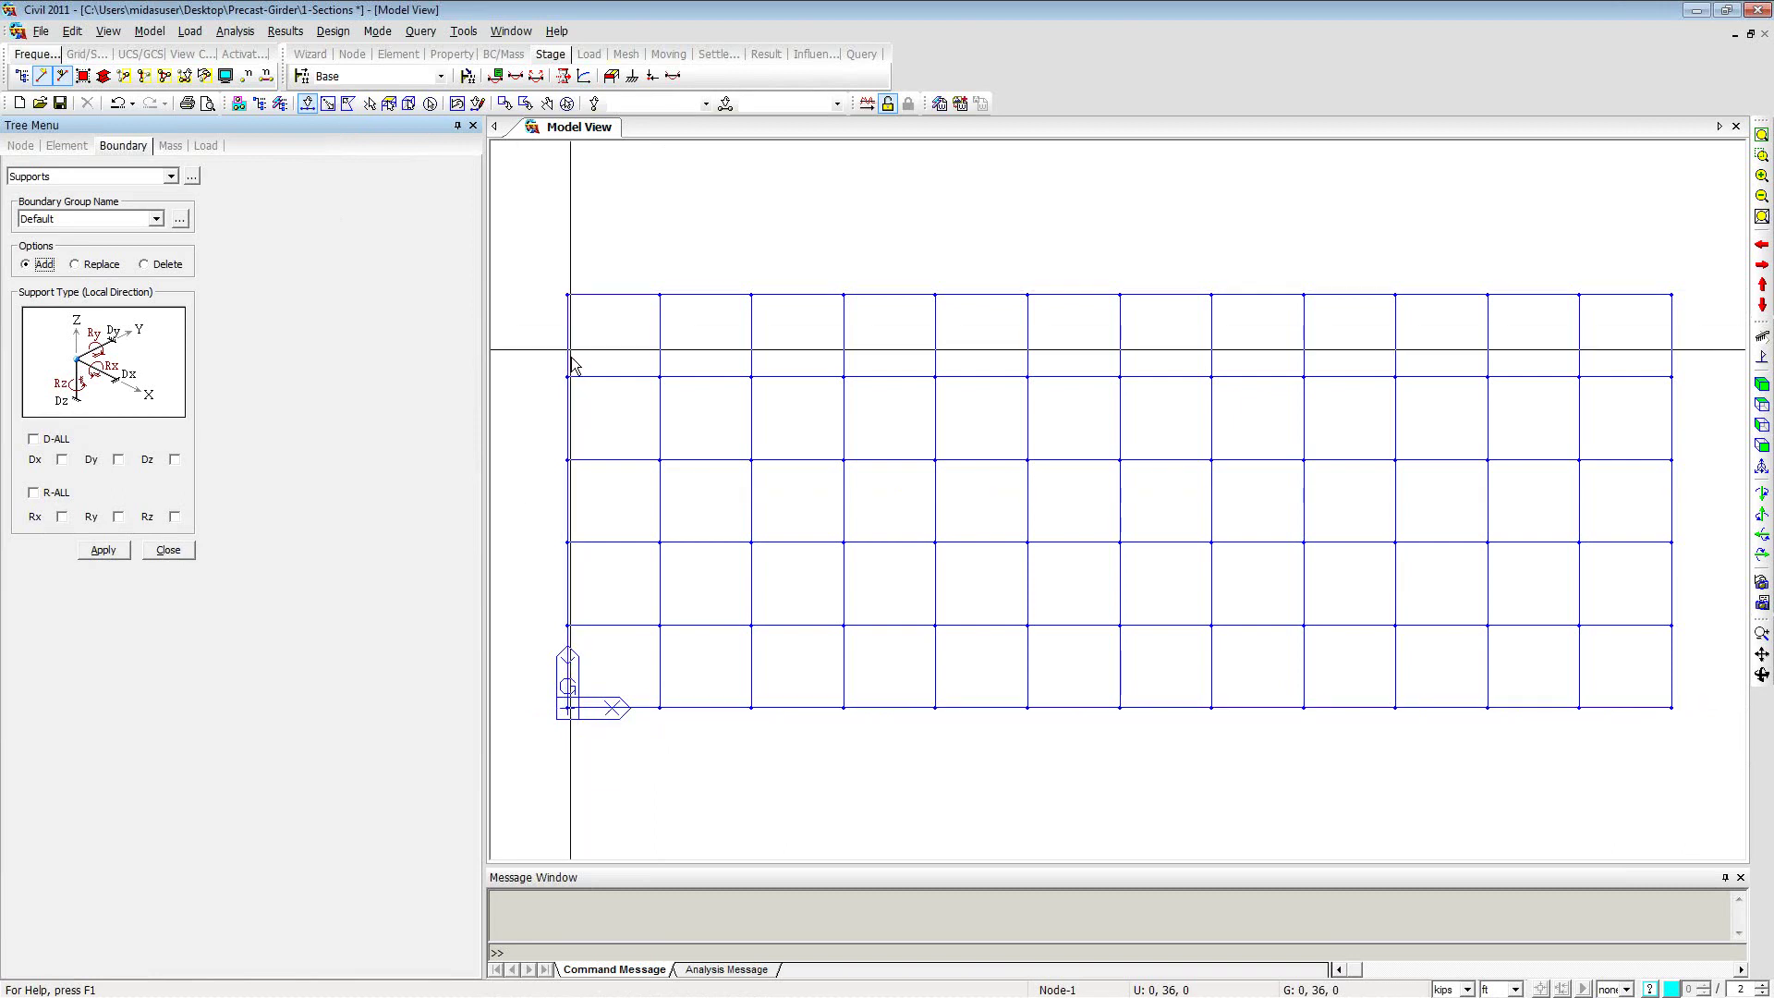
left_click(568, 710)
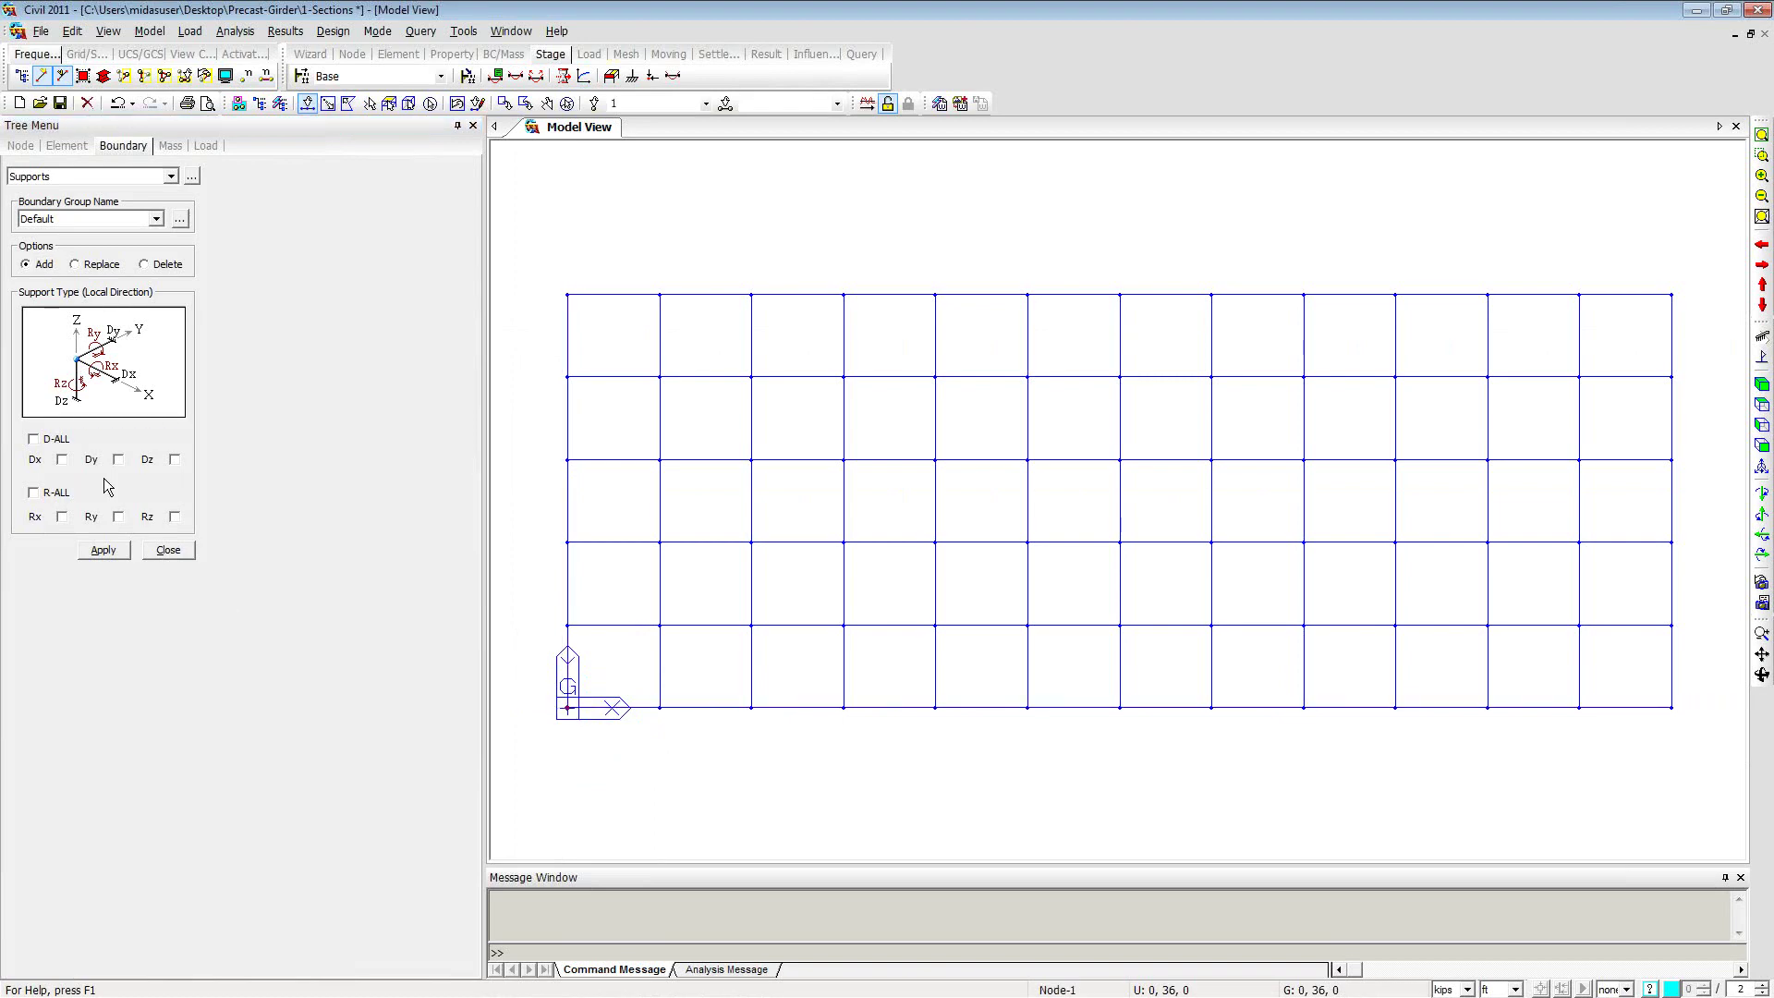
left_click(34, 440)
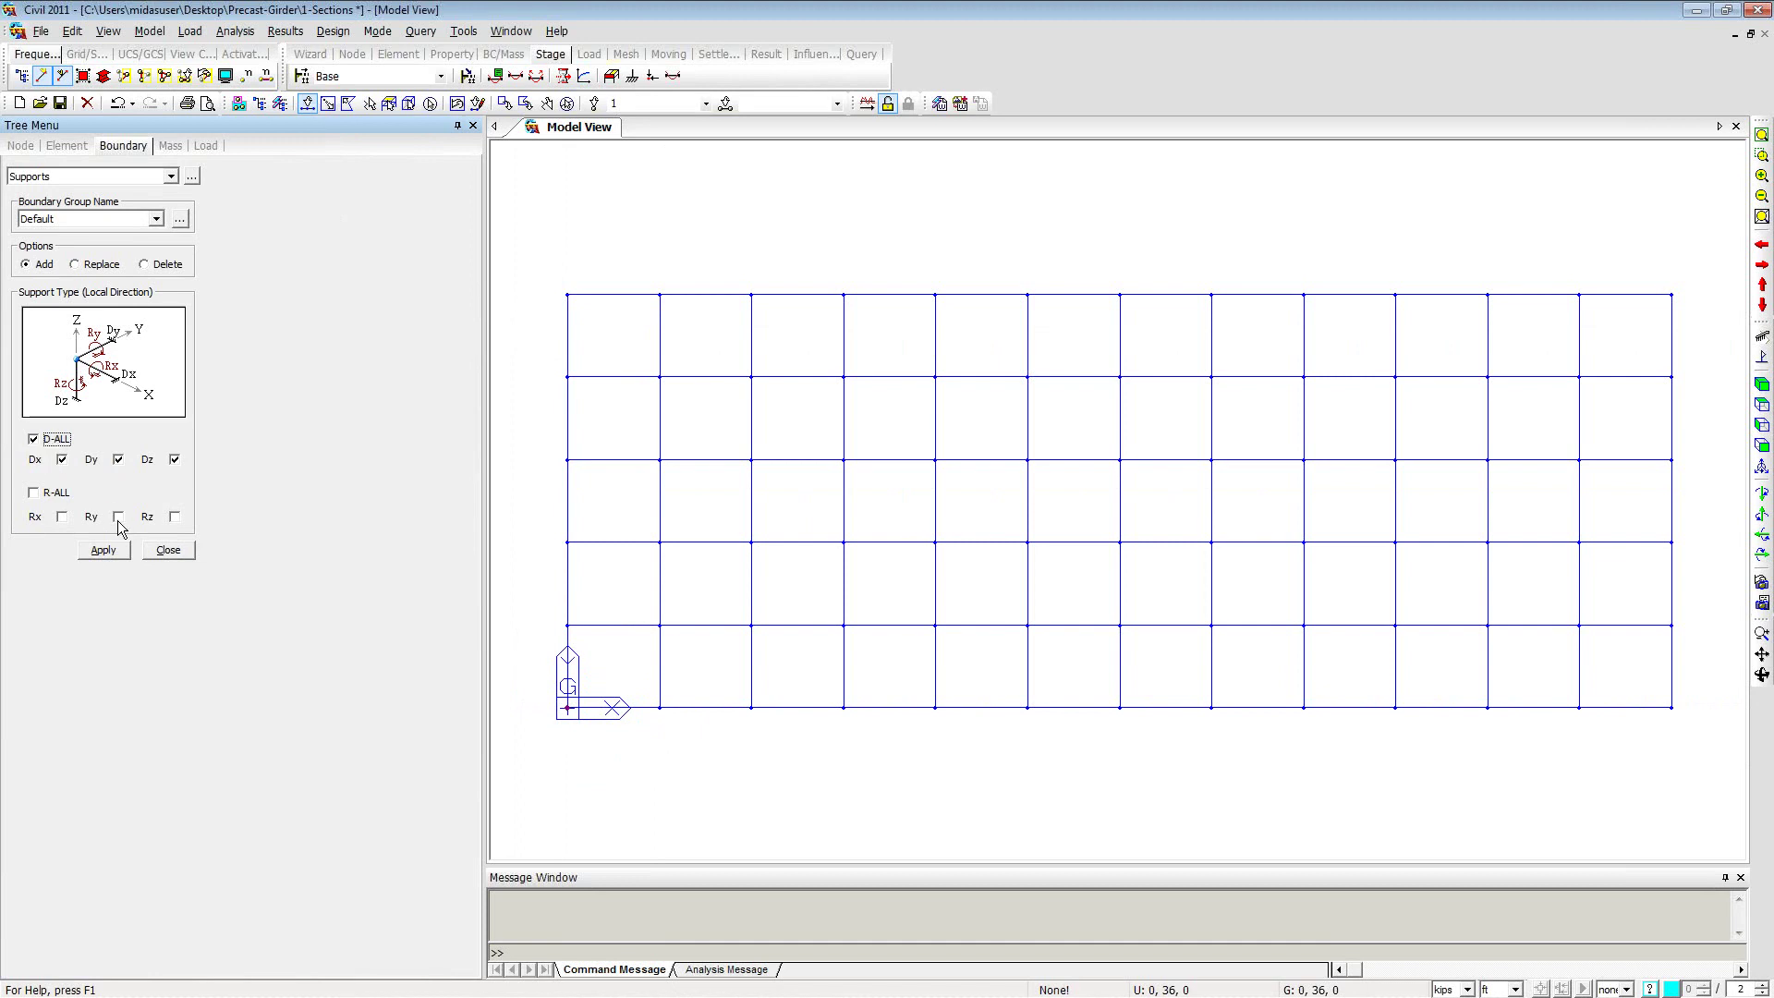
left_click(111, 550)
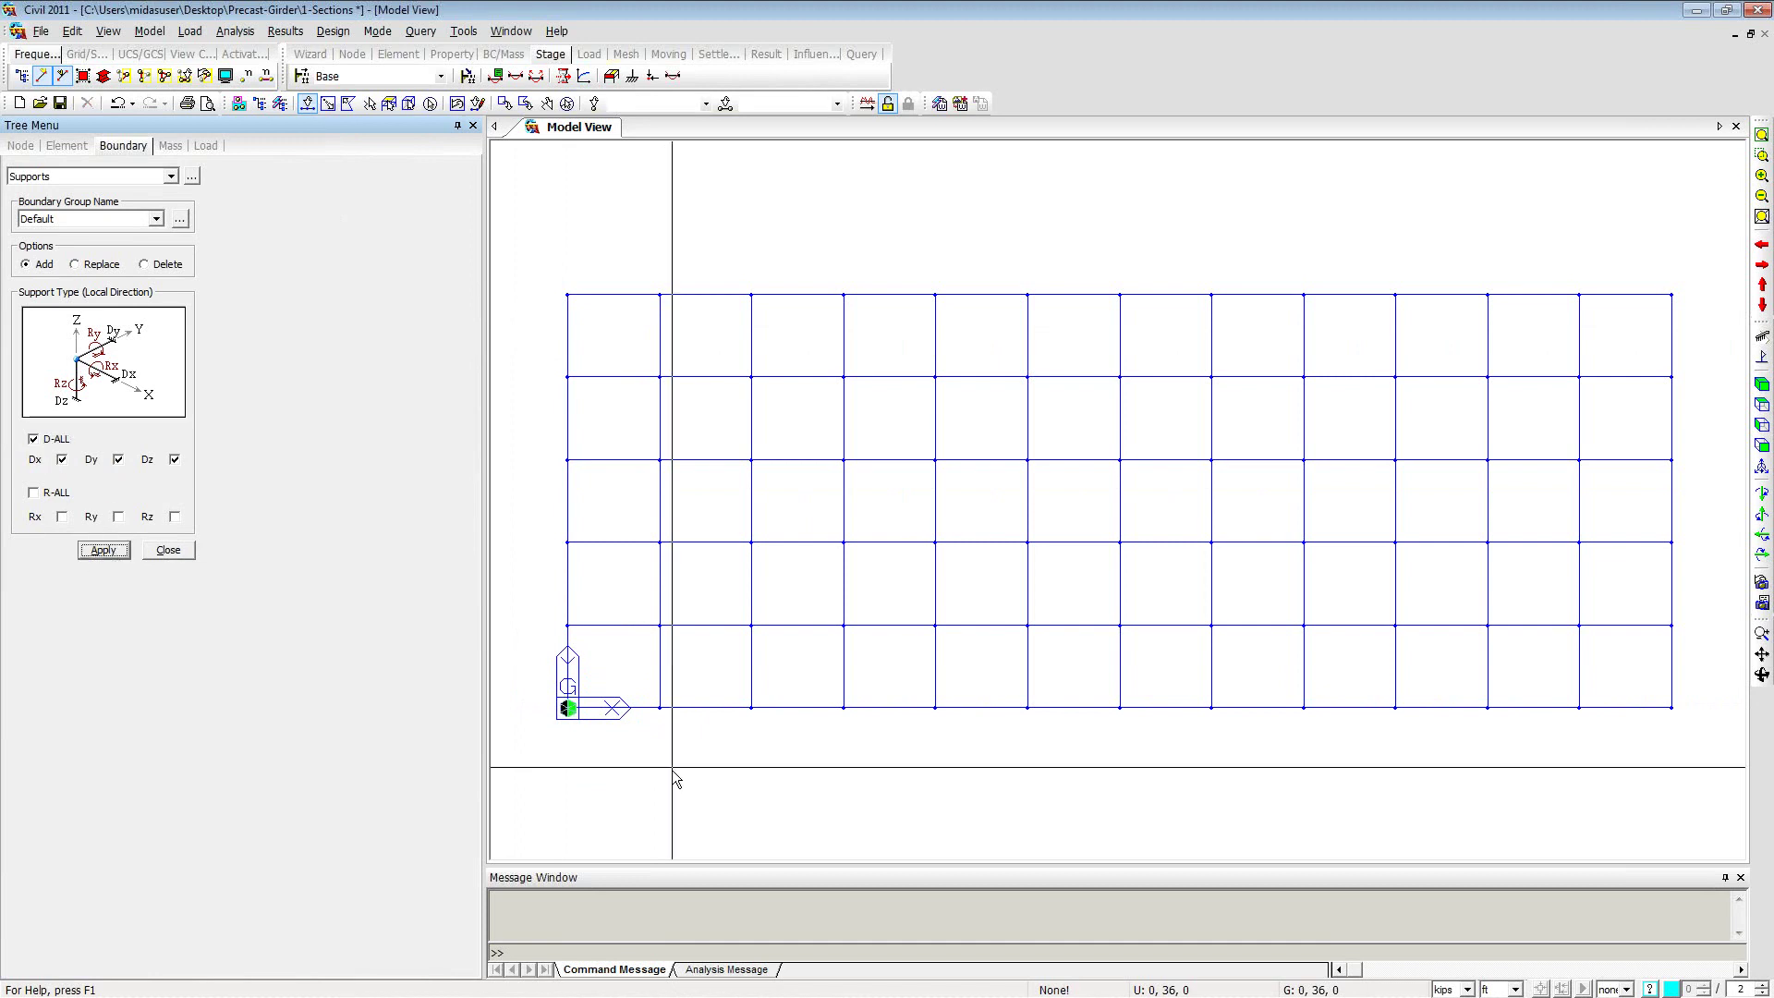
Step: Add a support restraining only Dx and Dz to the start node of the second girder line, and leave Supports
left_click(567, 628)
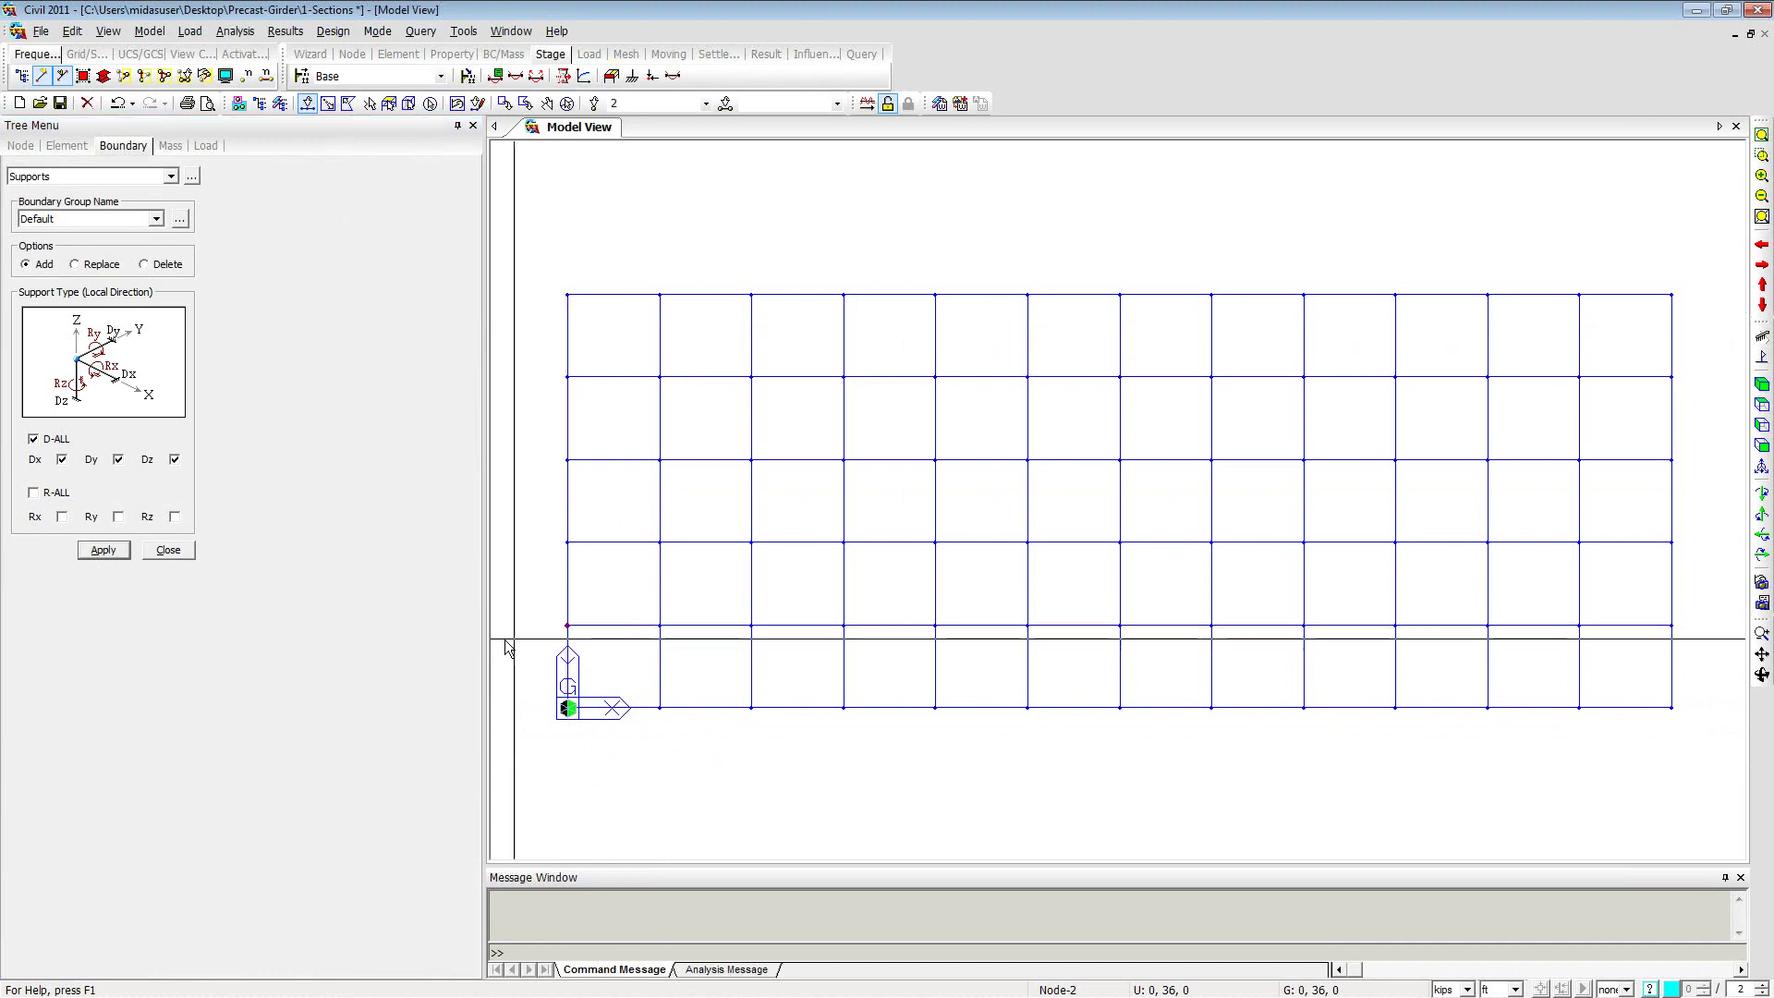
left_click(118, 460)
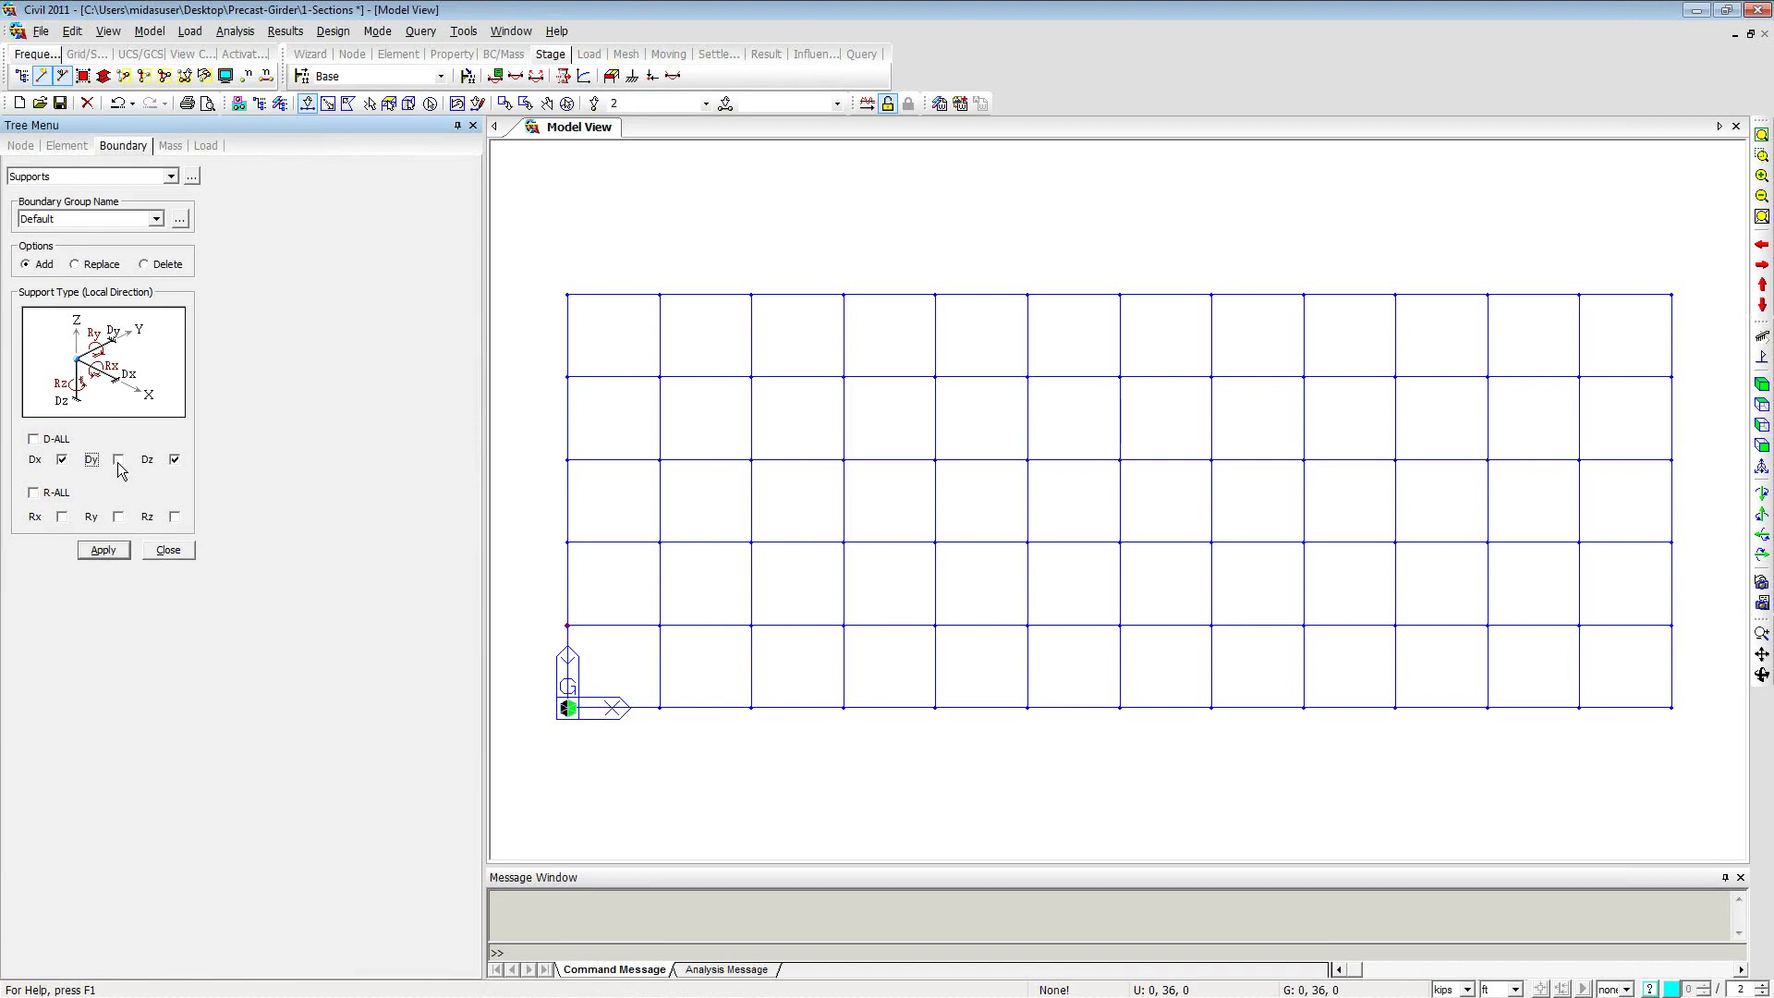
left_click(102, 552)
left_click(168, 550)
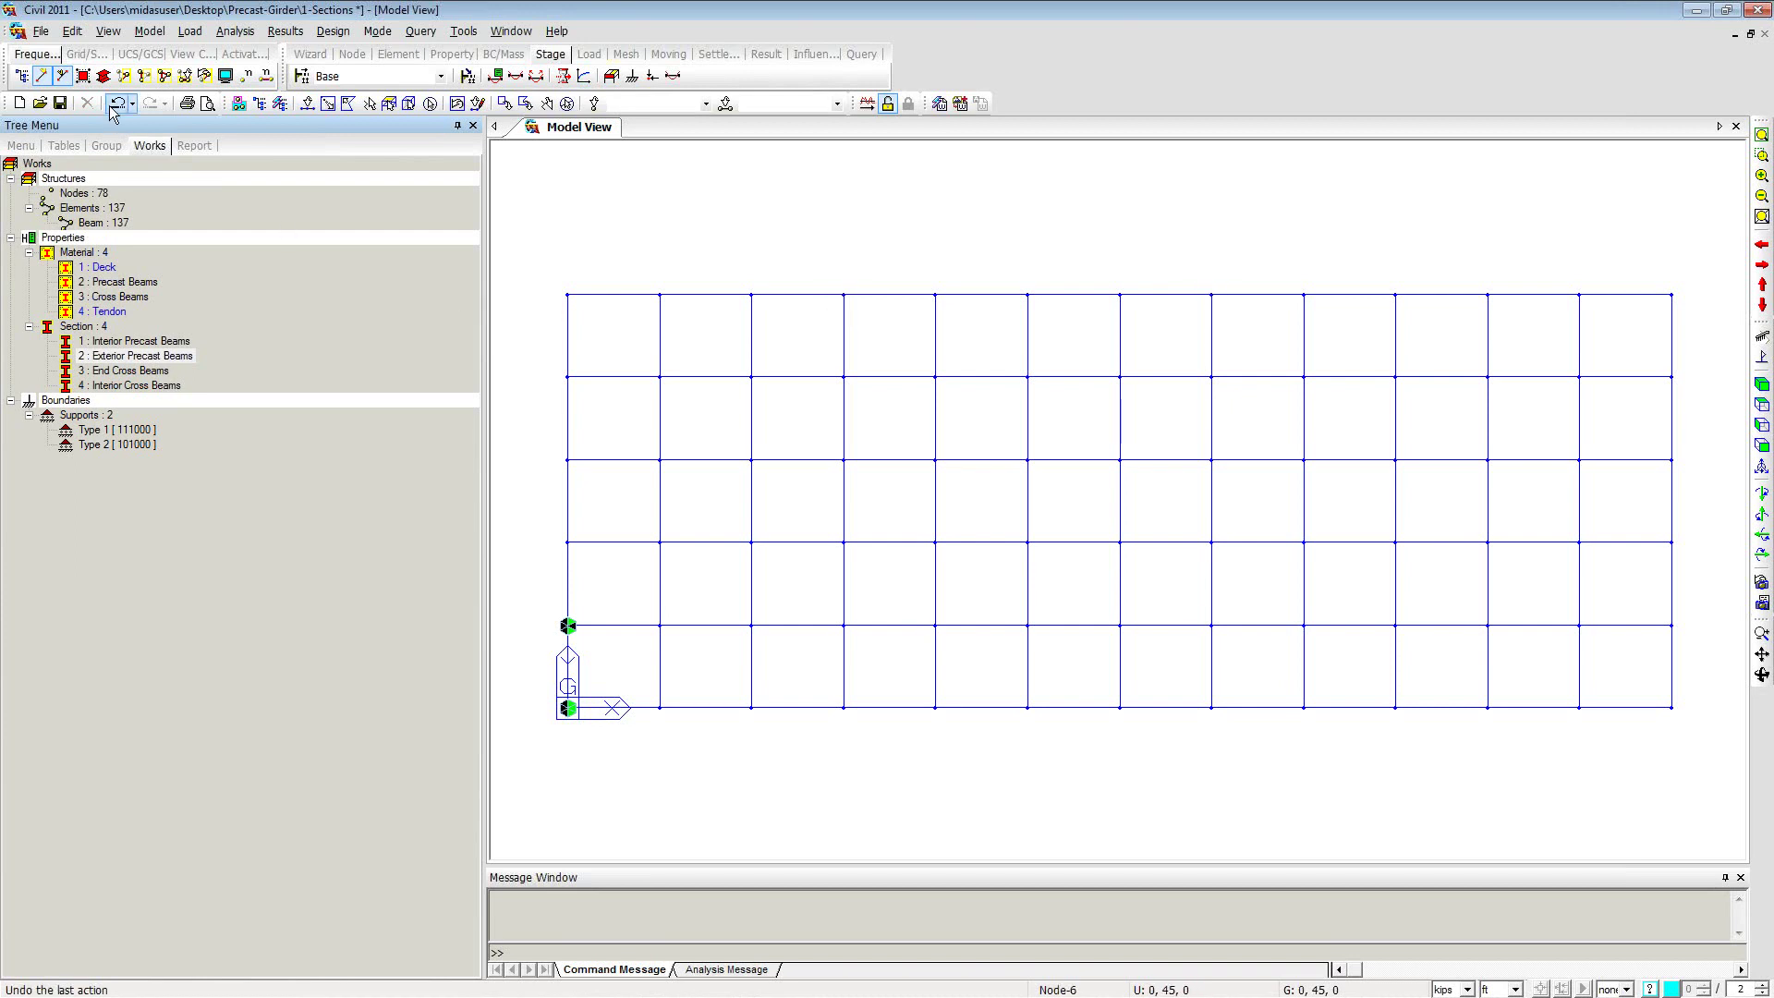
Step: Open the 2-Model & Support file without saving the changes to 1-Sections
left_click(39, 103)
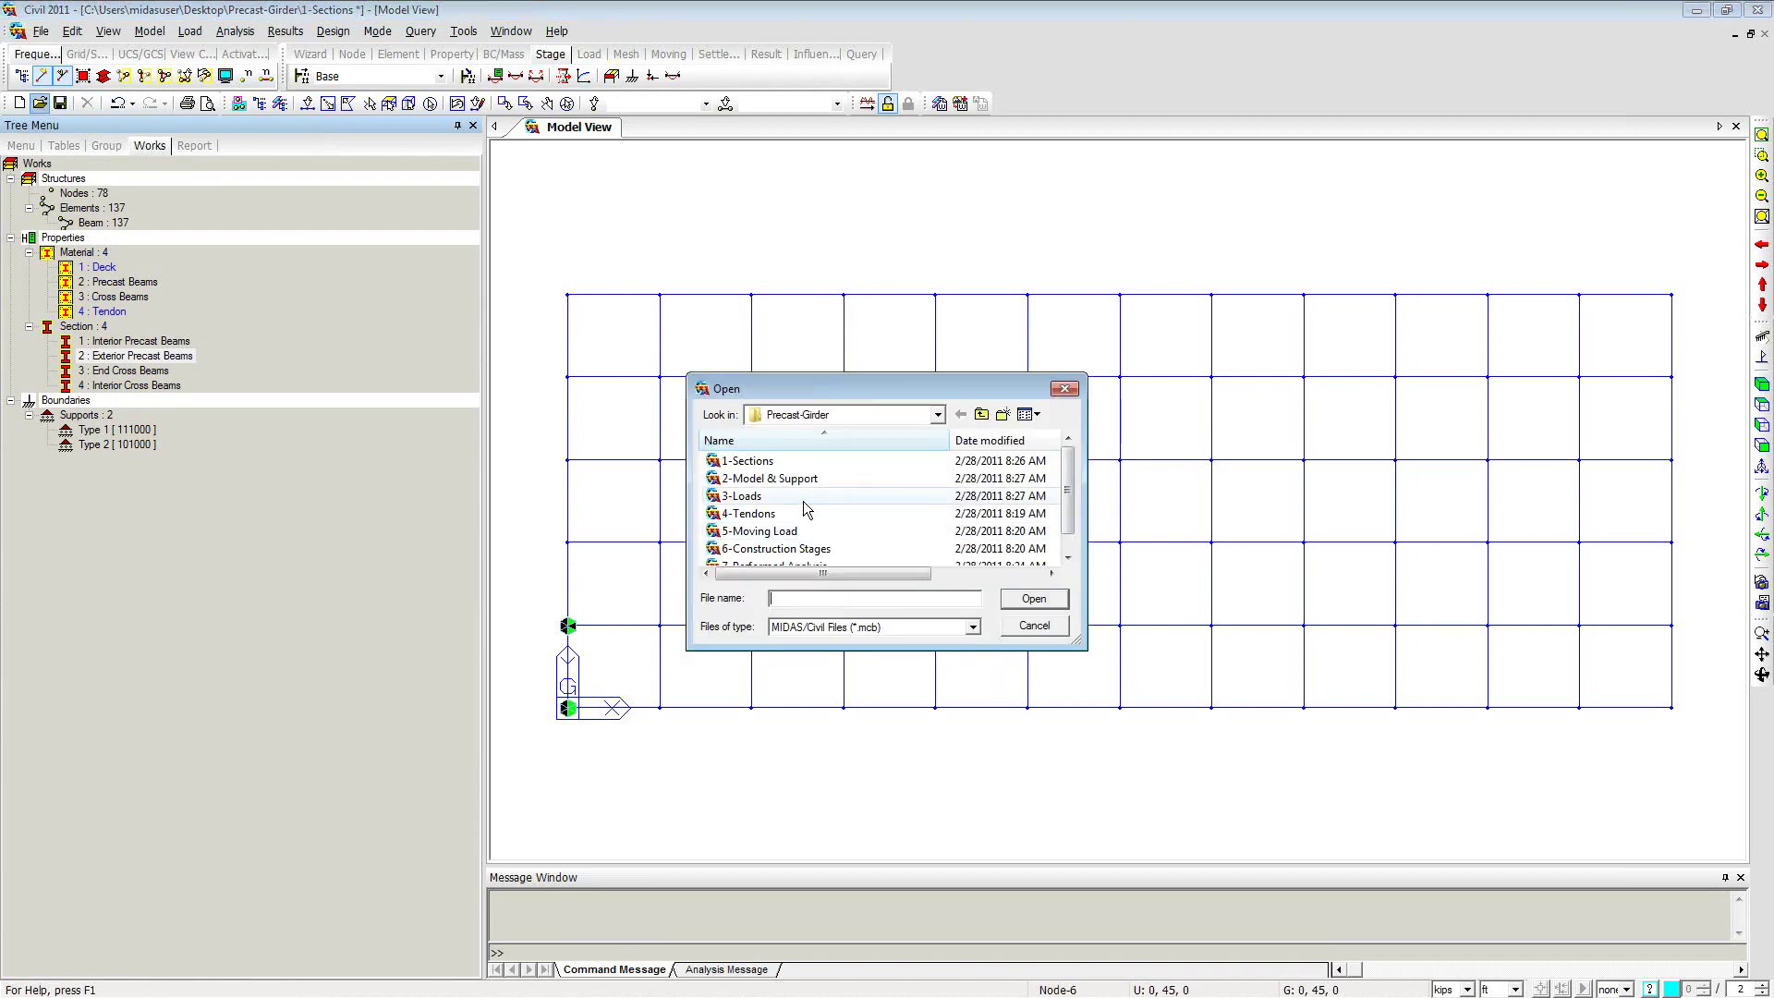
double_click(787, 478)
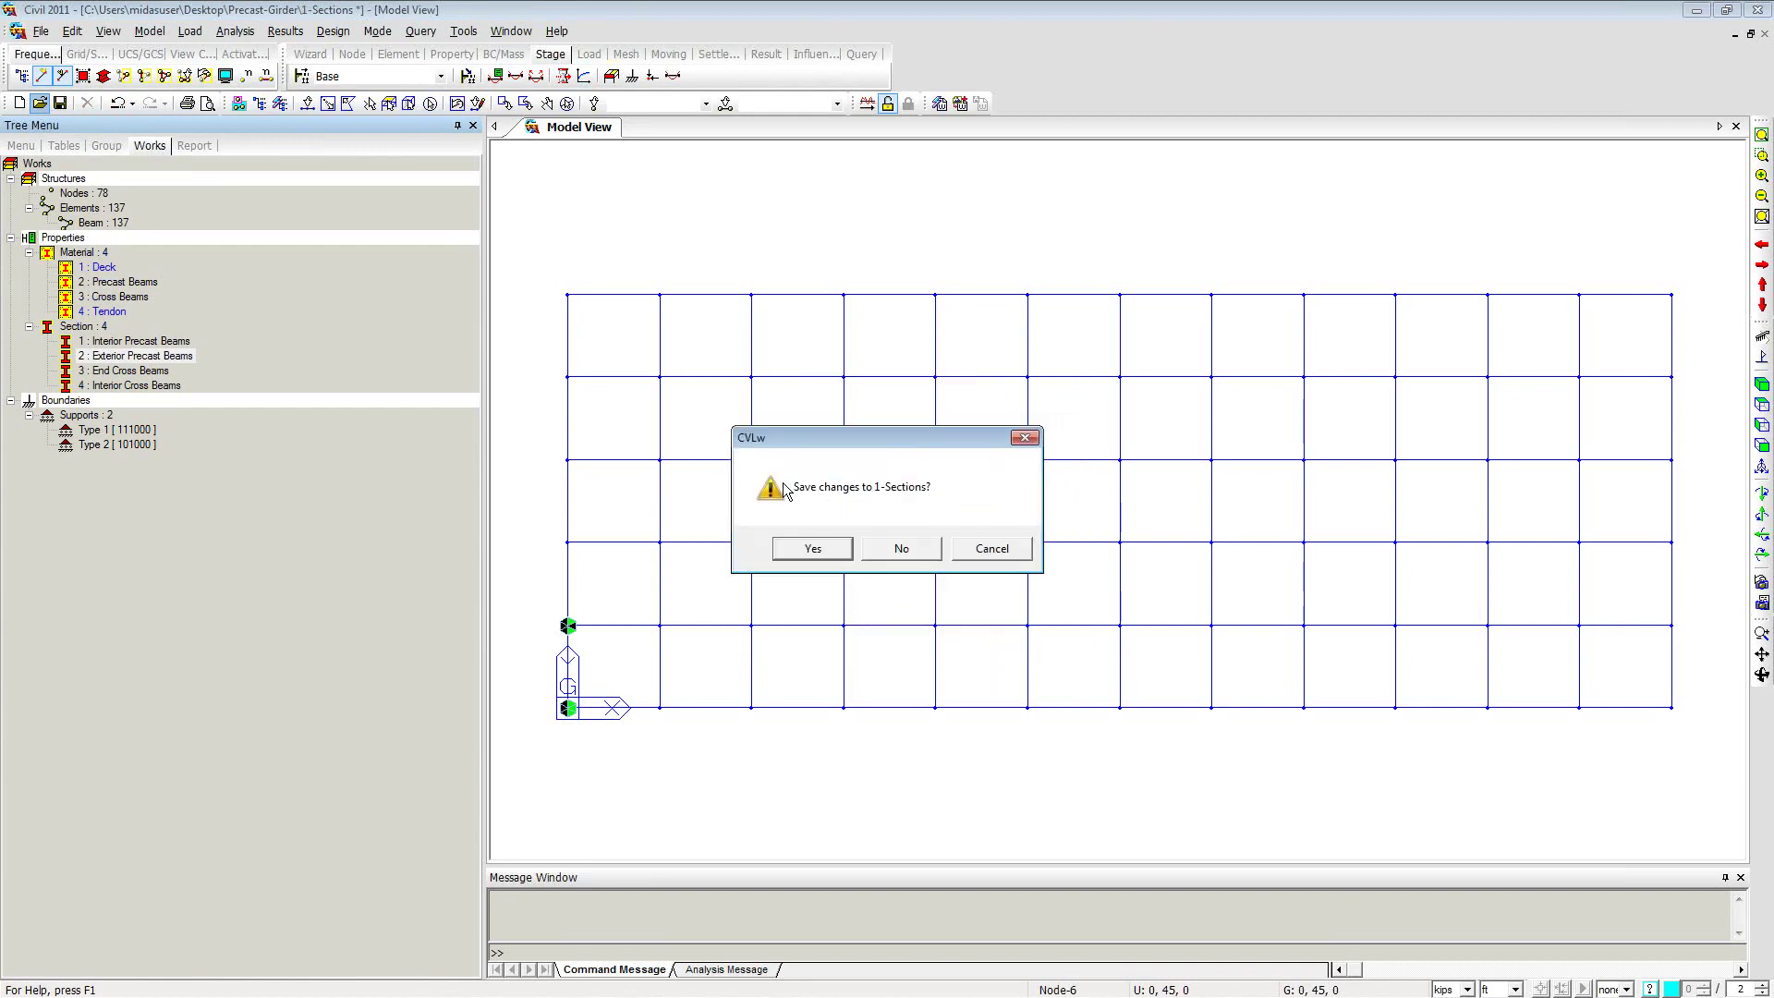
left_click(901, 546)
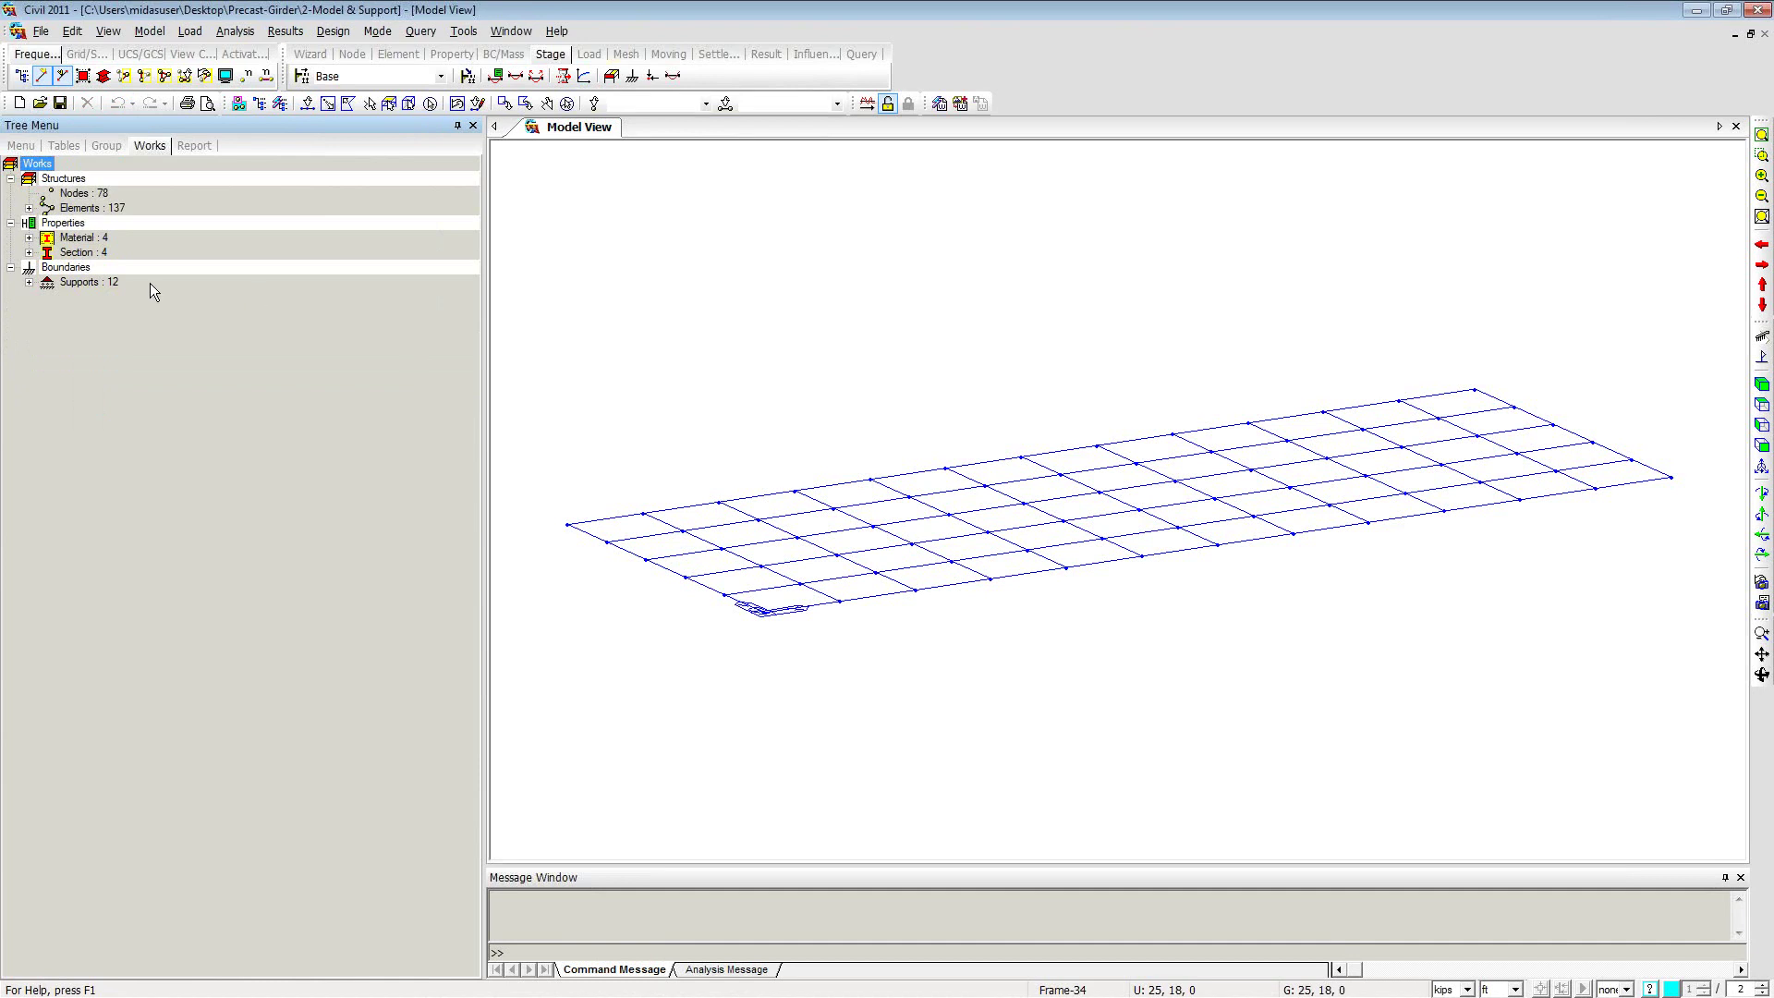
Step: Display the supports on the model and bring up the list of structure, boundary, load and tendon groups
left_click(28, 281)
right_click(109, 297)
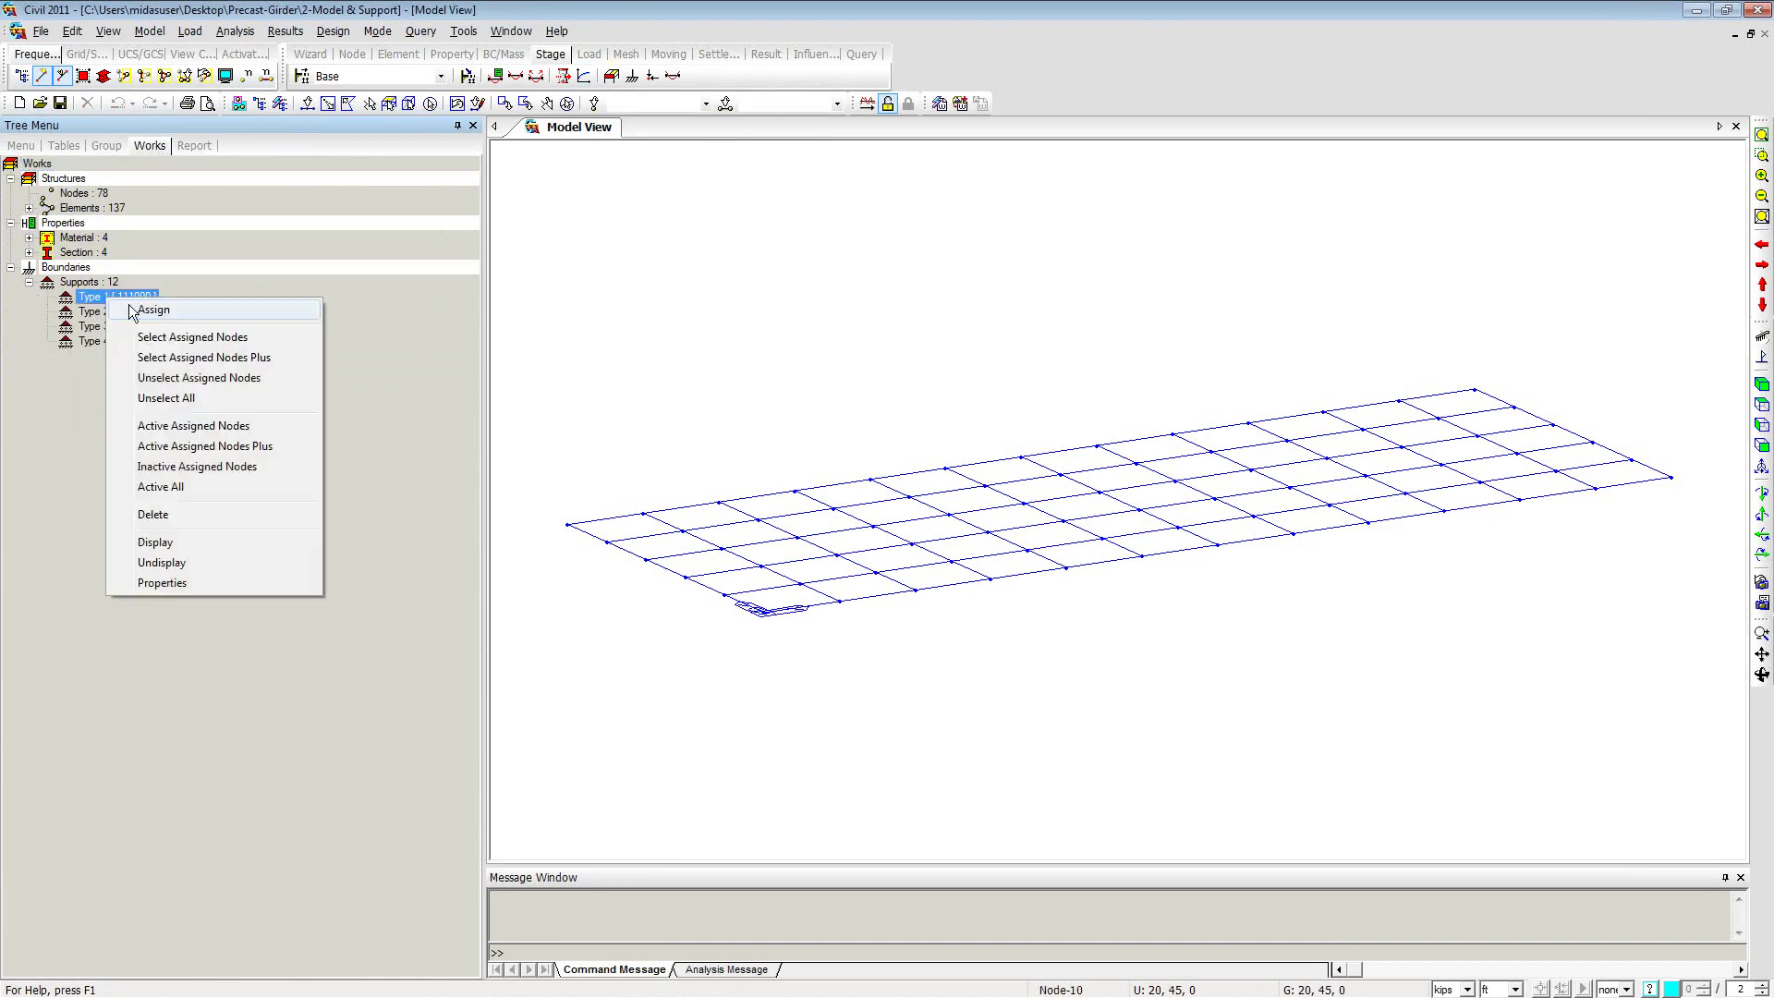
left_click(170, 543)
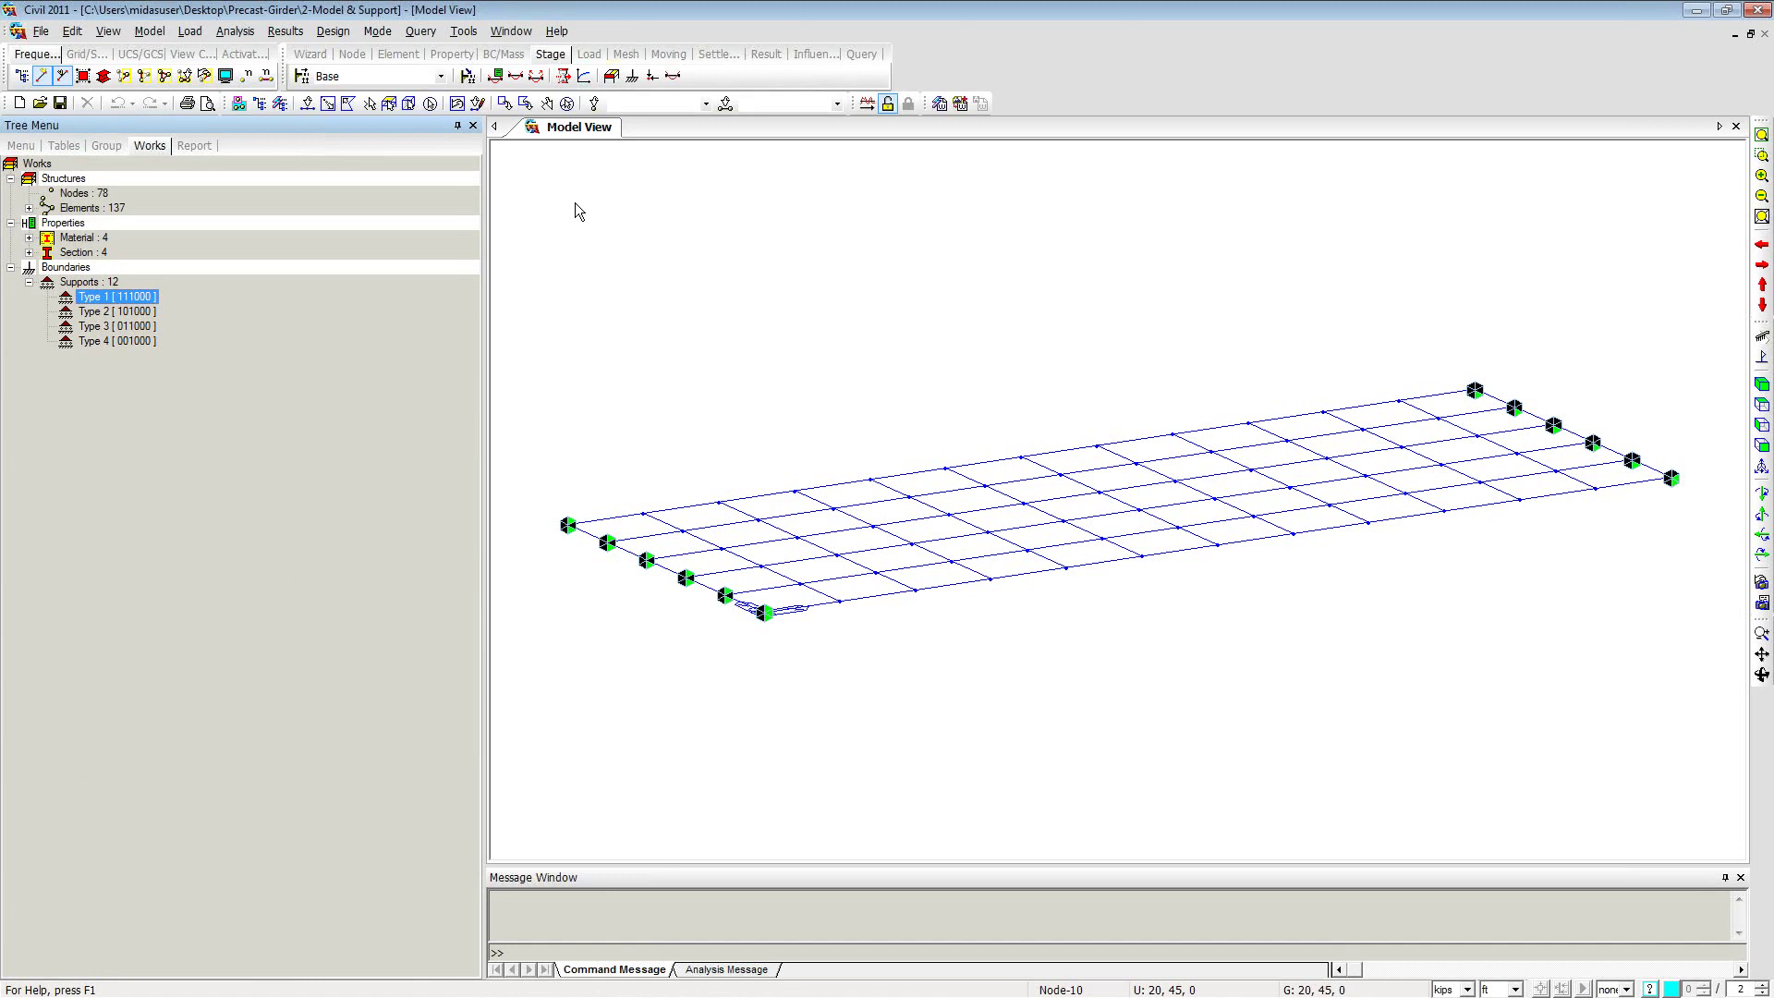
left_click(106, 146)
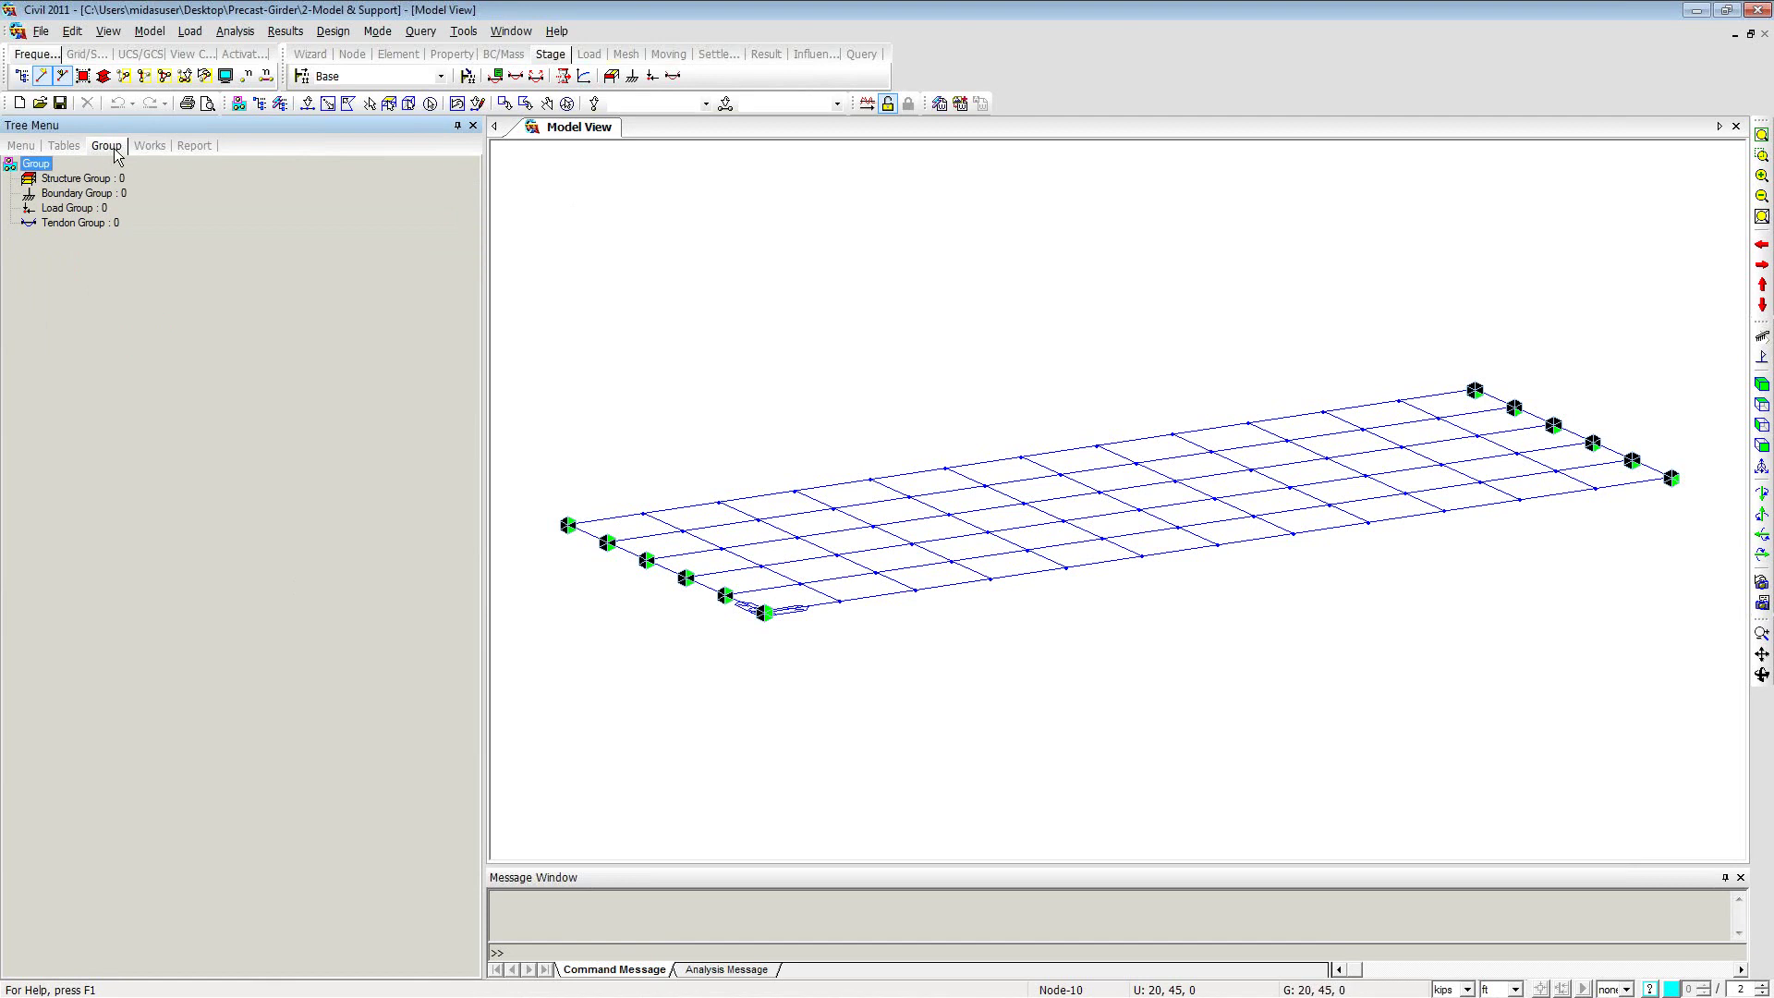
Step: Define a new load group named Pc Beam
left_click(152, 148)
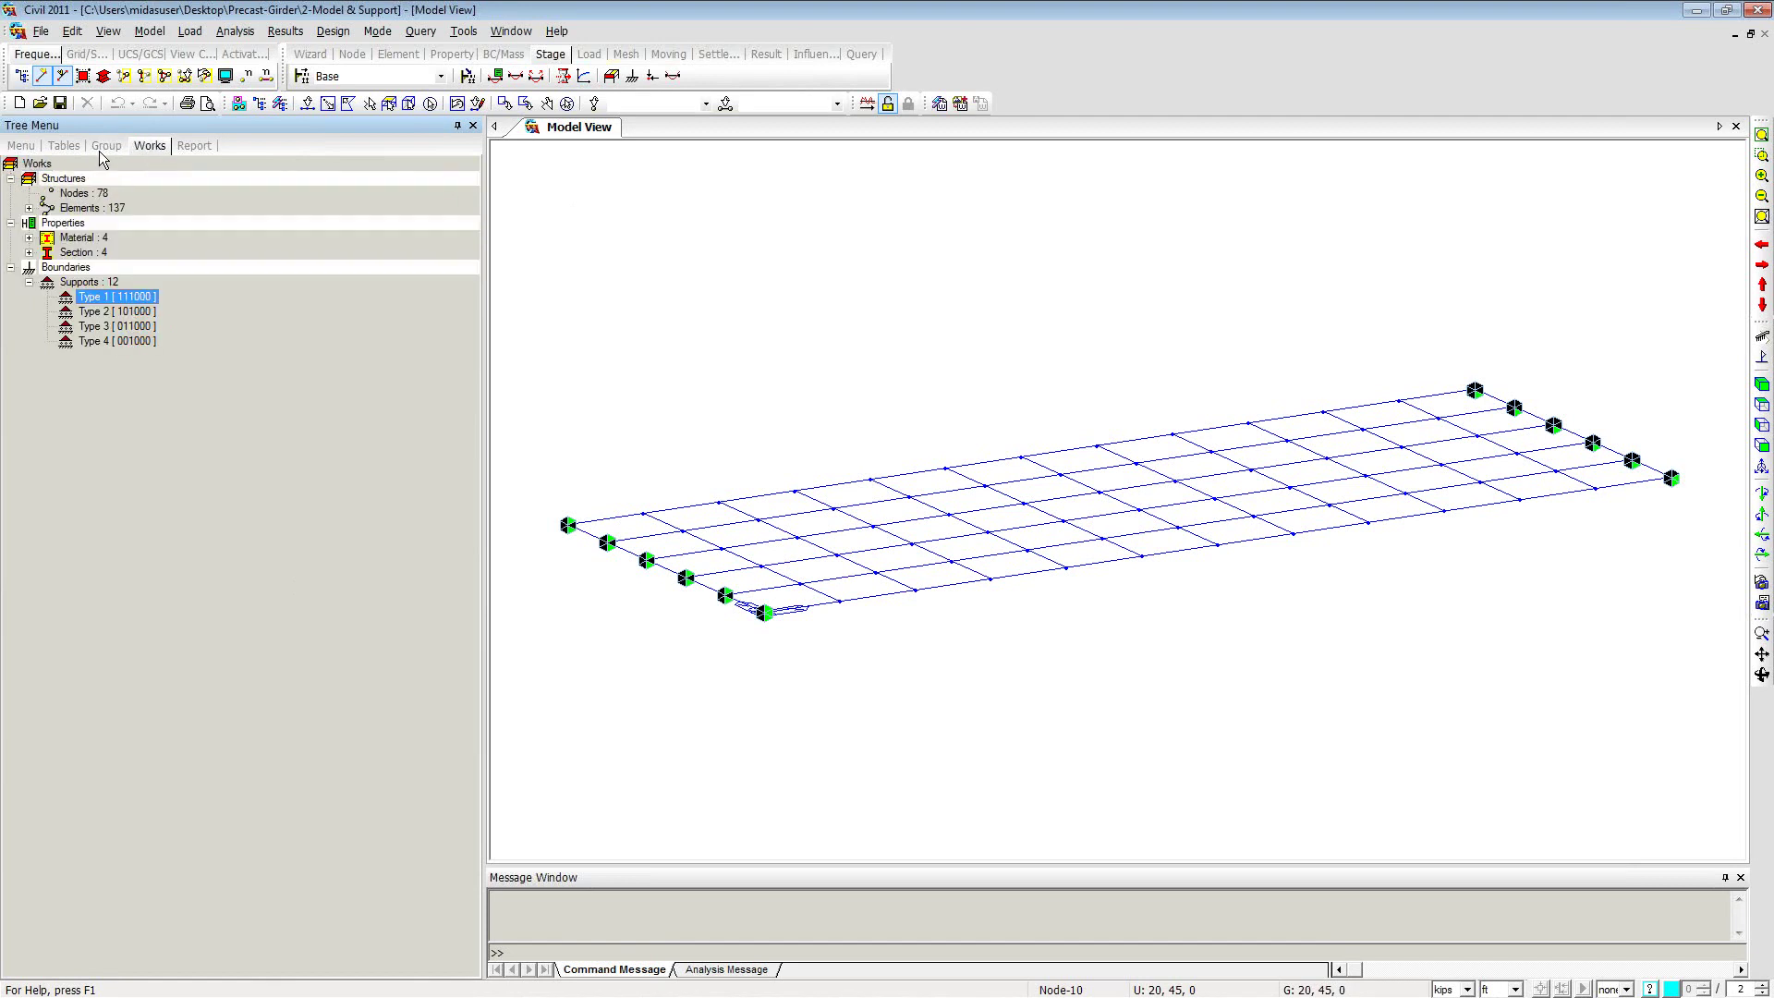
left_click(105, 148)
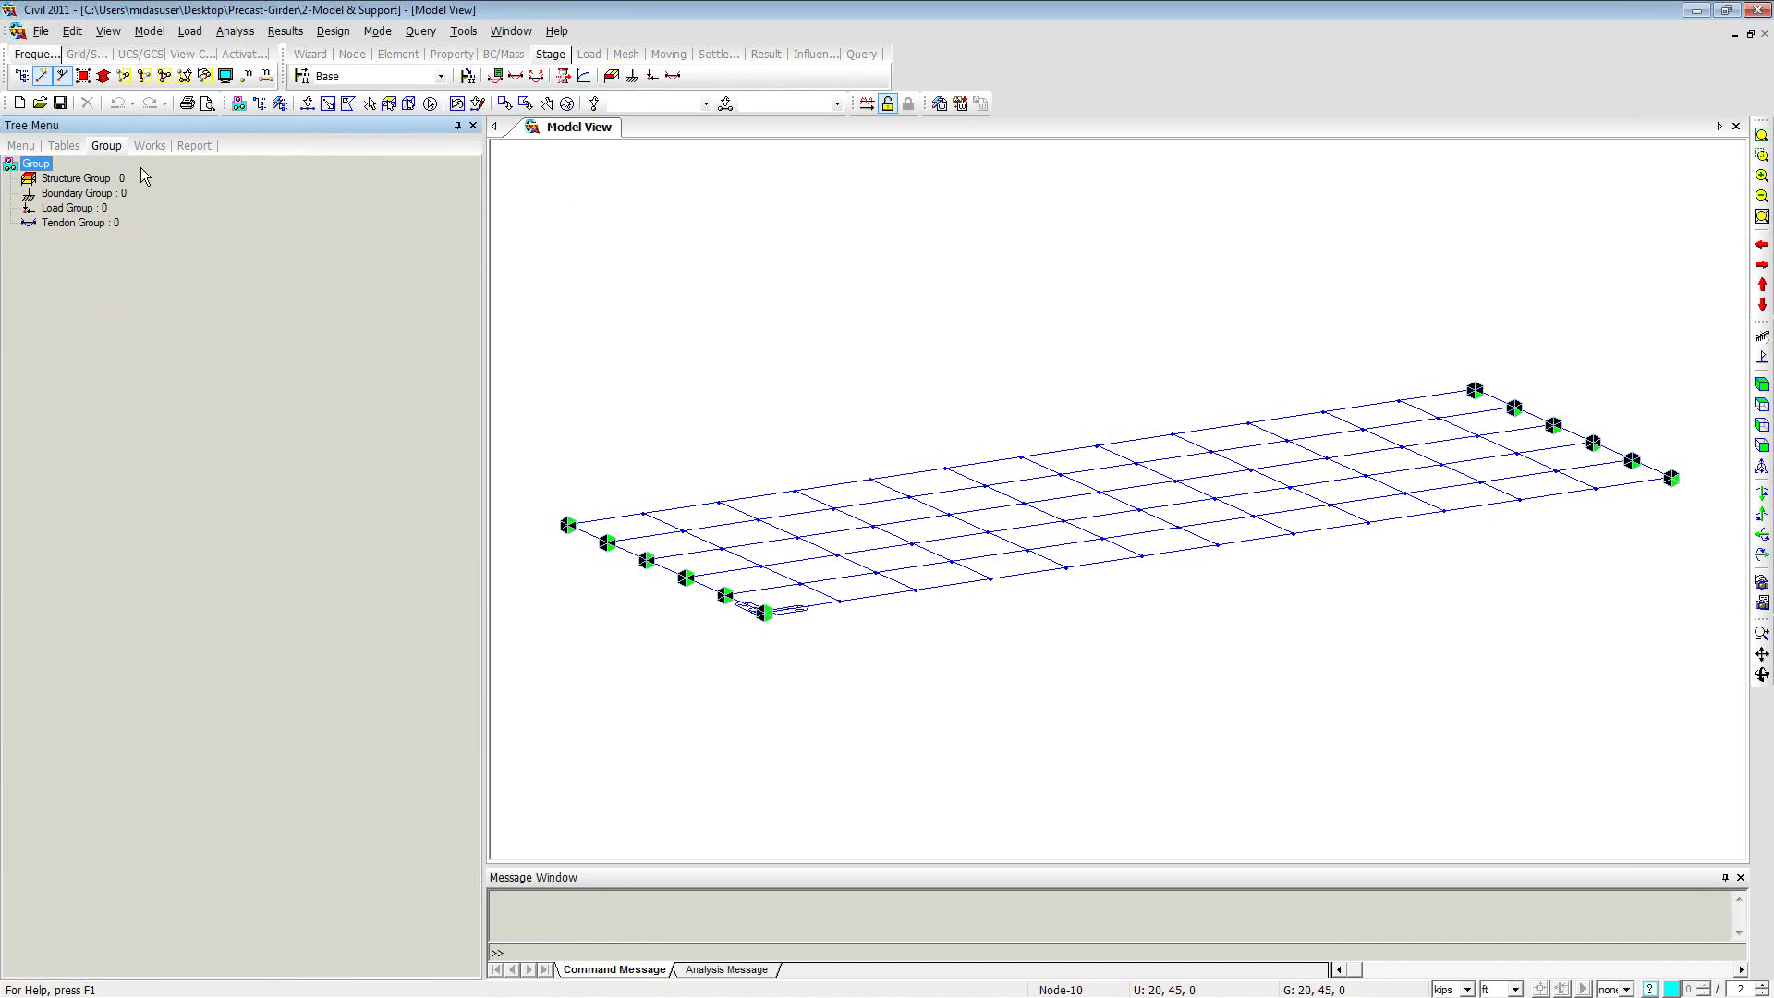
right_click(64, 209)
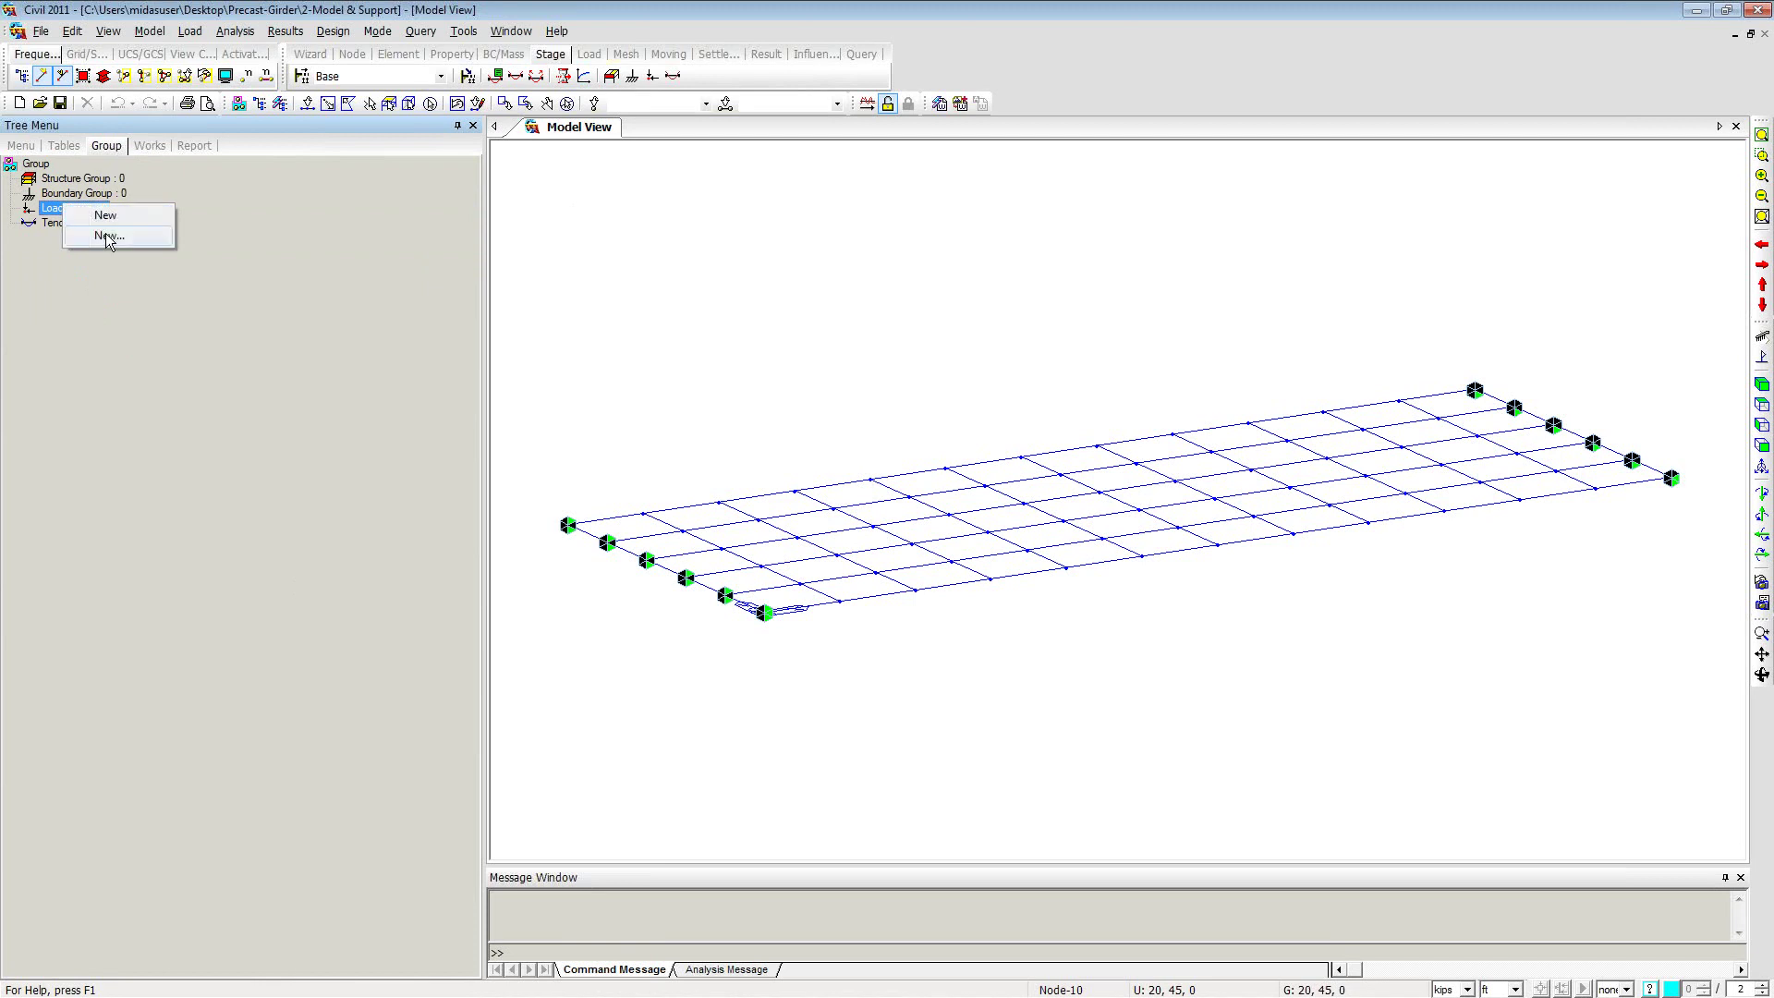
left_click(108, 237)
left_click_drag(155, 35, 488, 153)
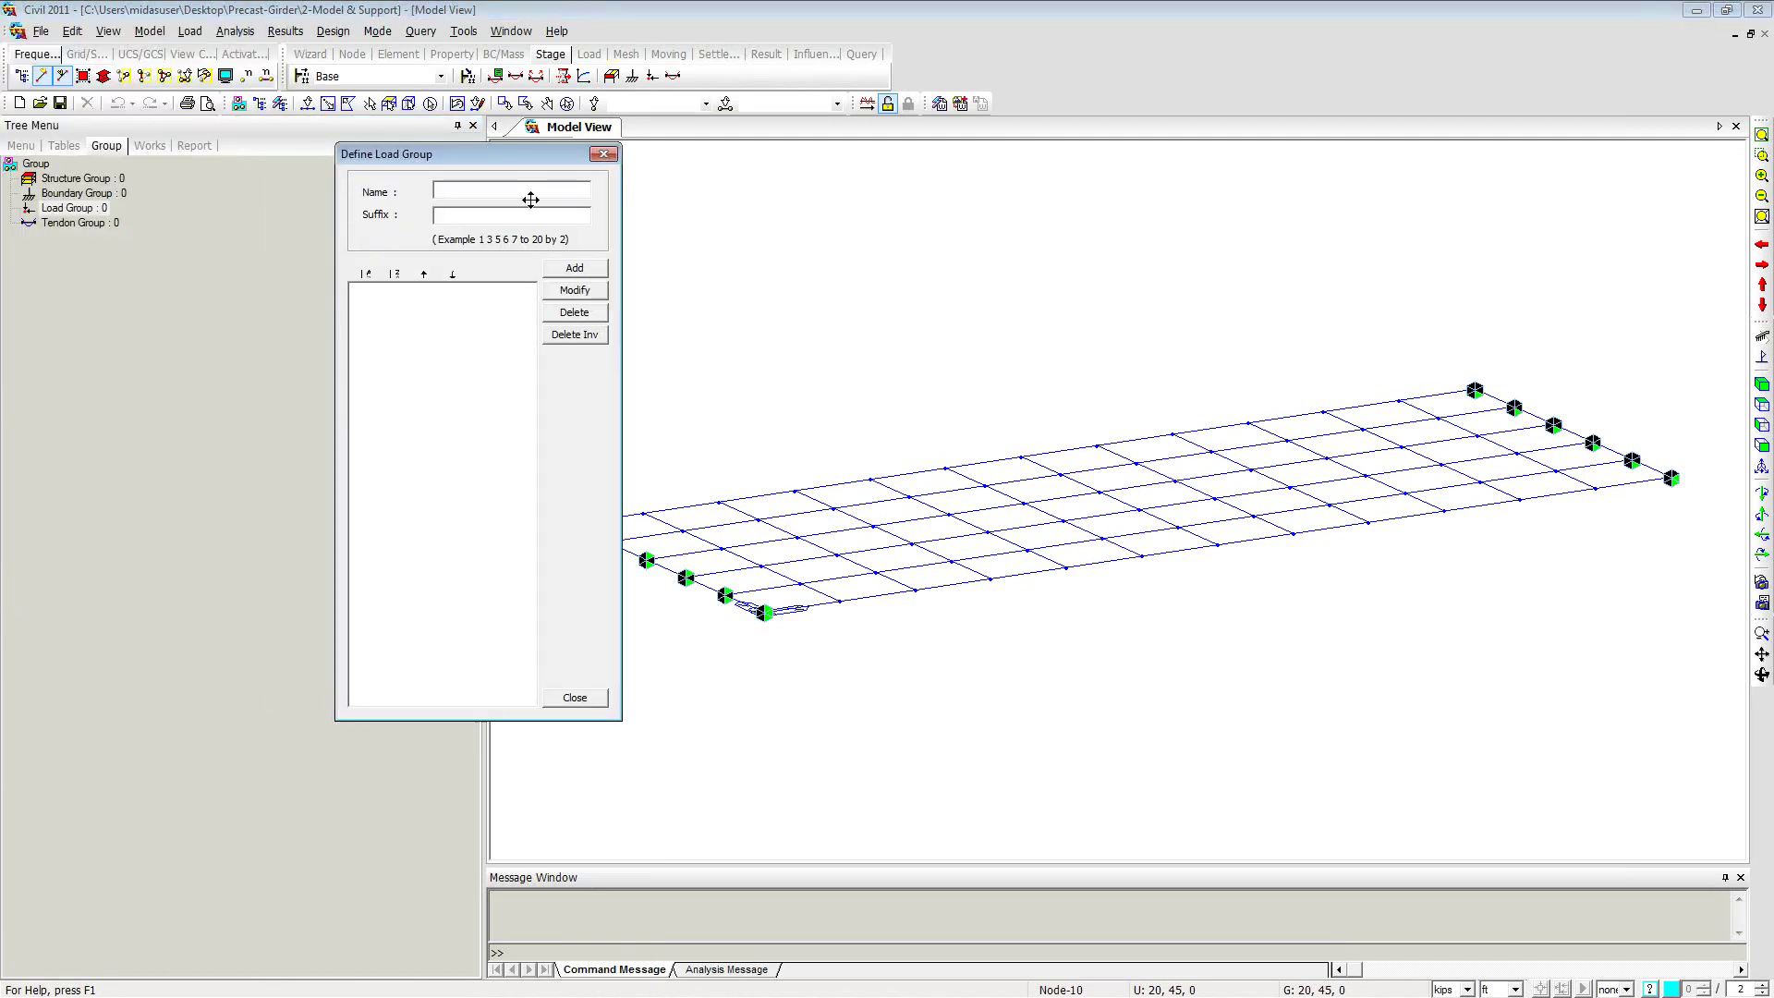
type("Pc Beam")
left_click(593, 268)
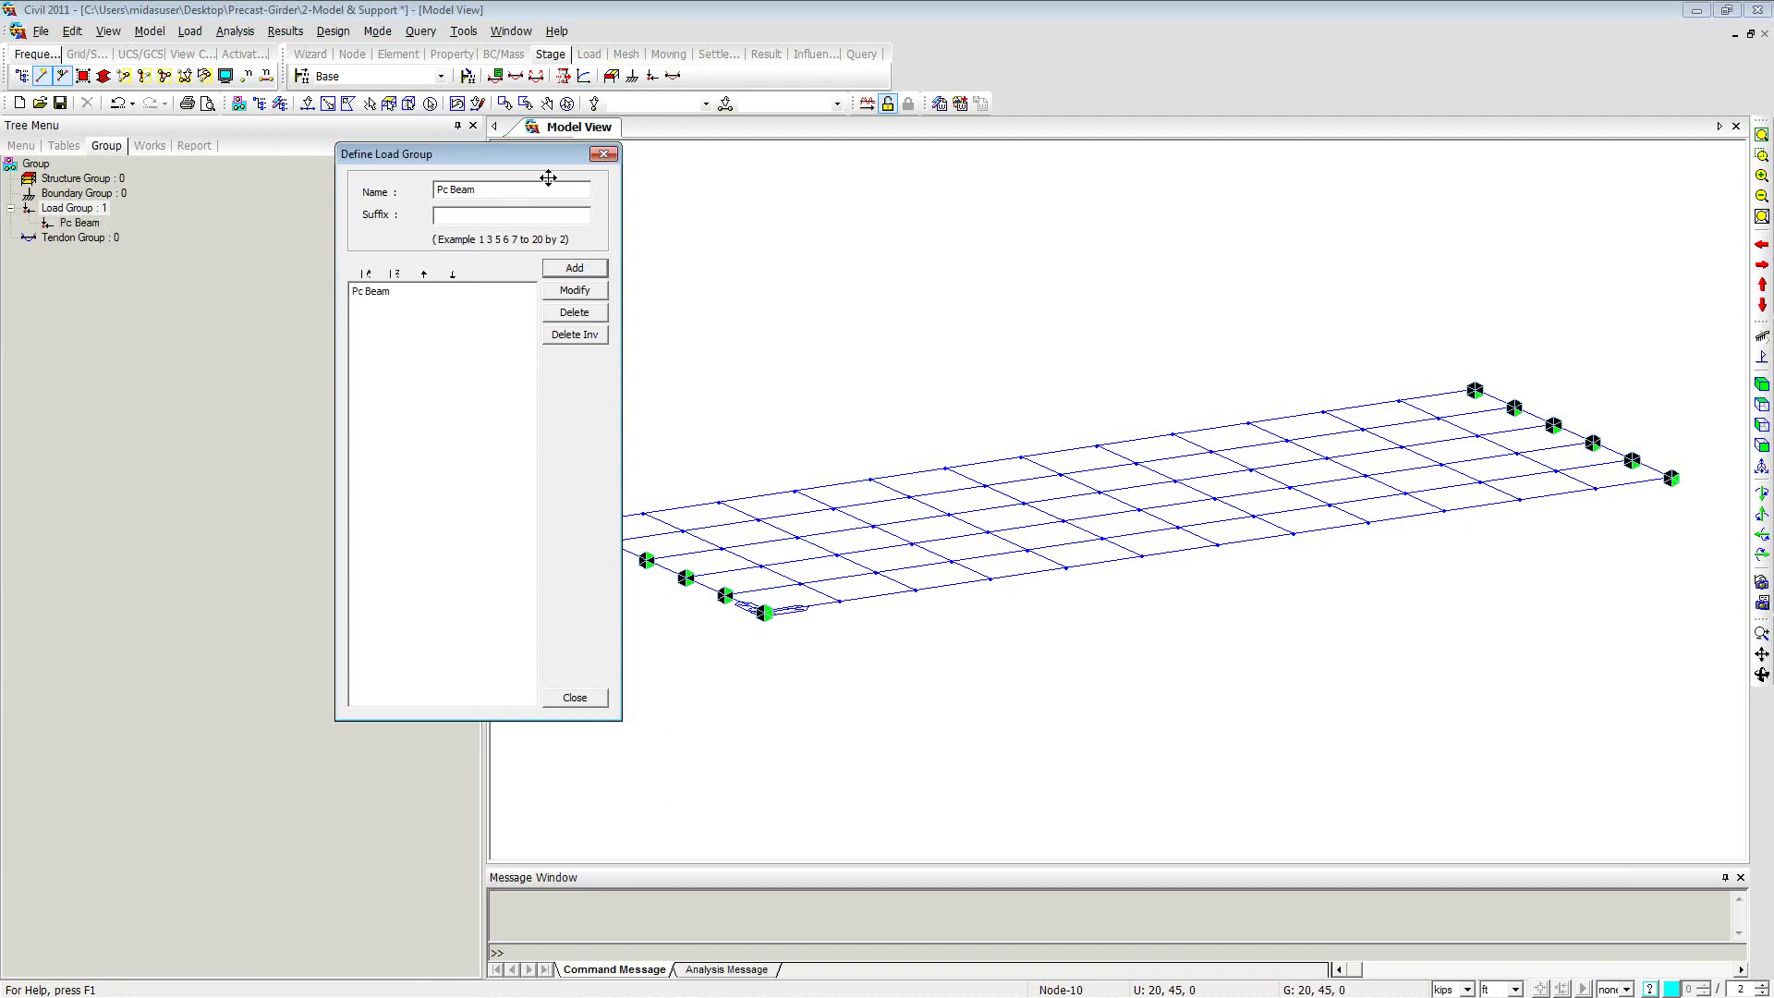
Step: Add two more load groups named Deck and Barrior
double_click(526, 195)
left_click(524, 194)
left_click_drag(524, 194, 376, 170)
type("Deck")
left_click(574, 268)
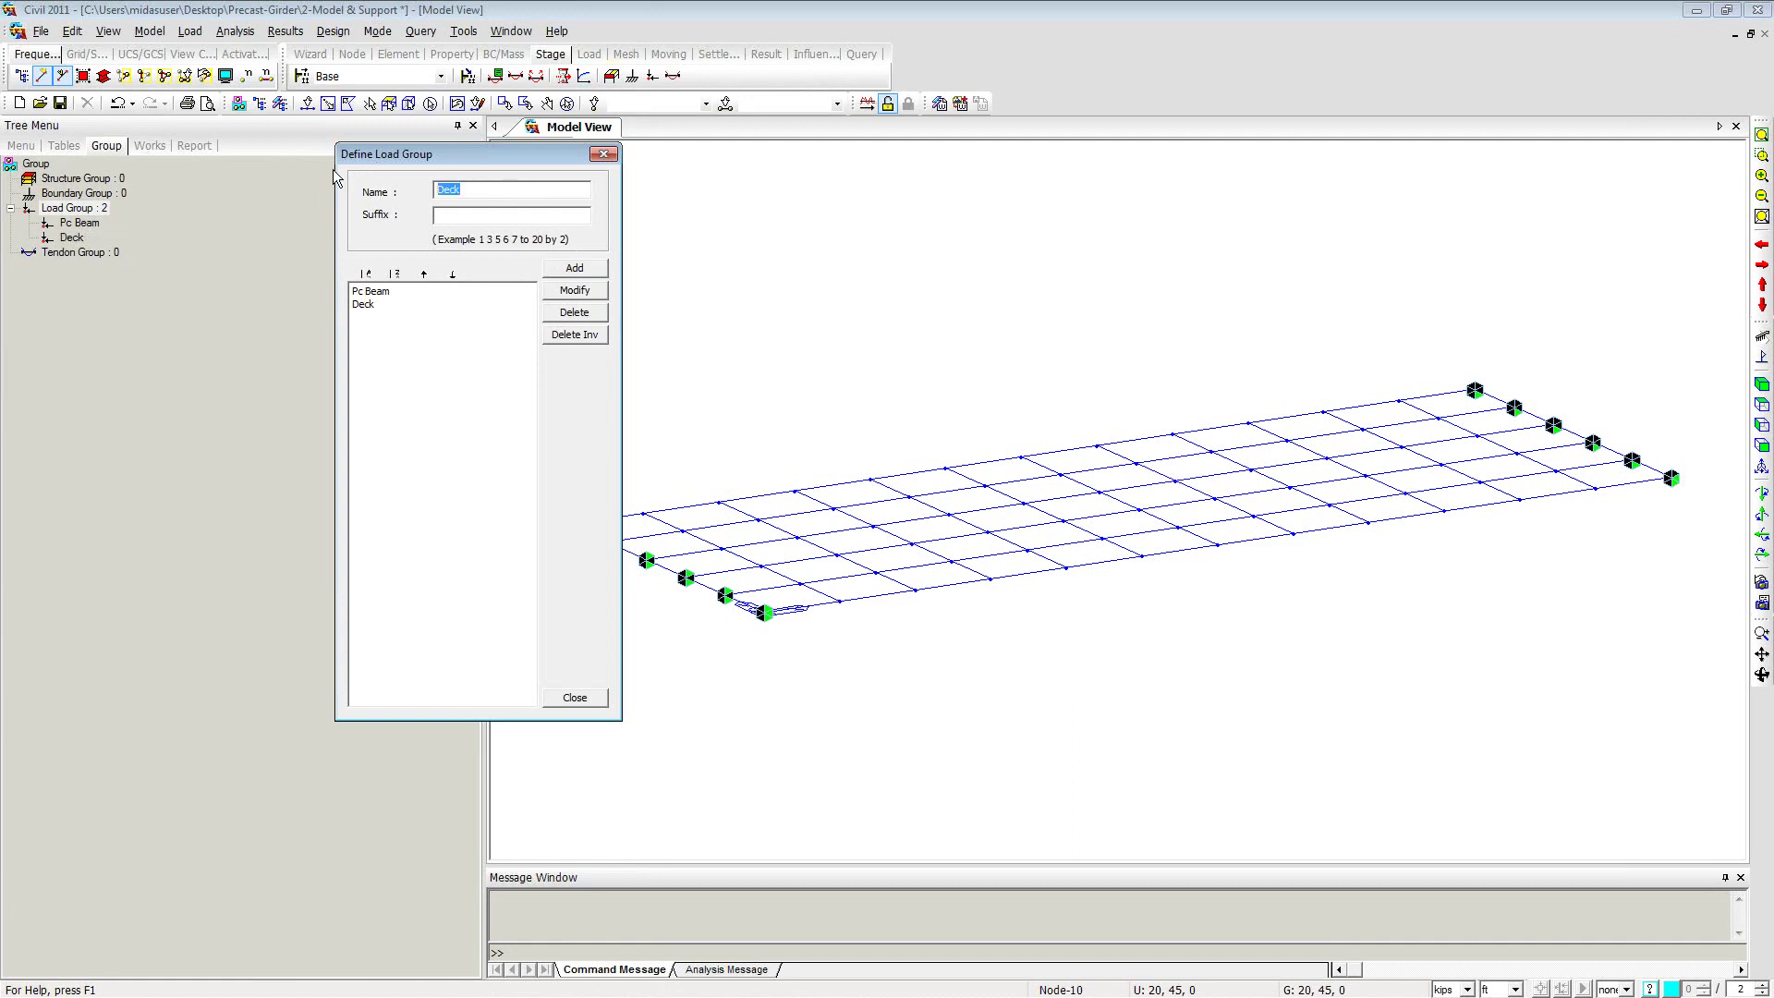
type("Barrior")
left_click(591, 267)
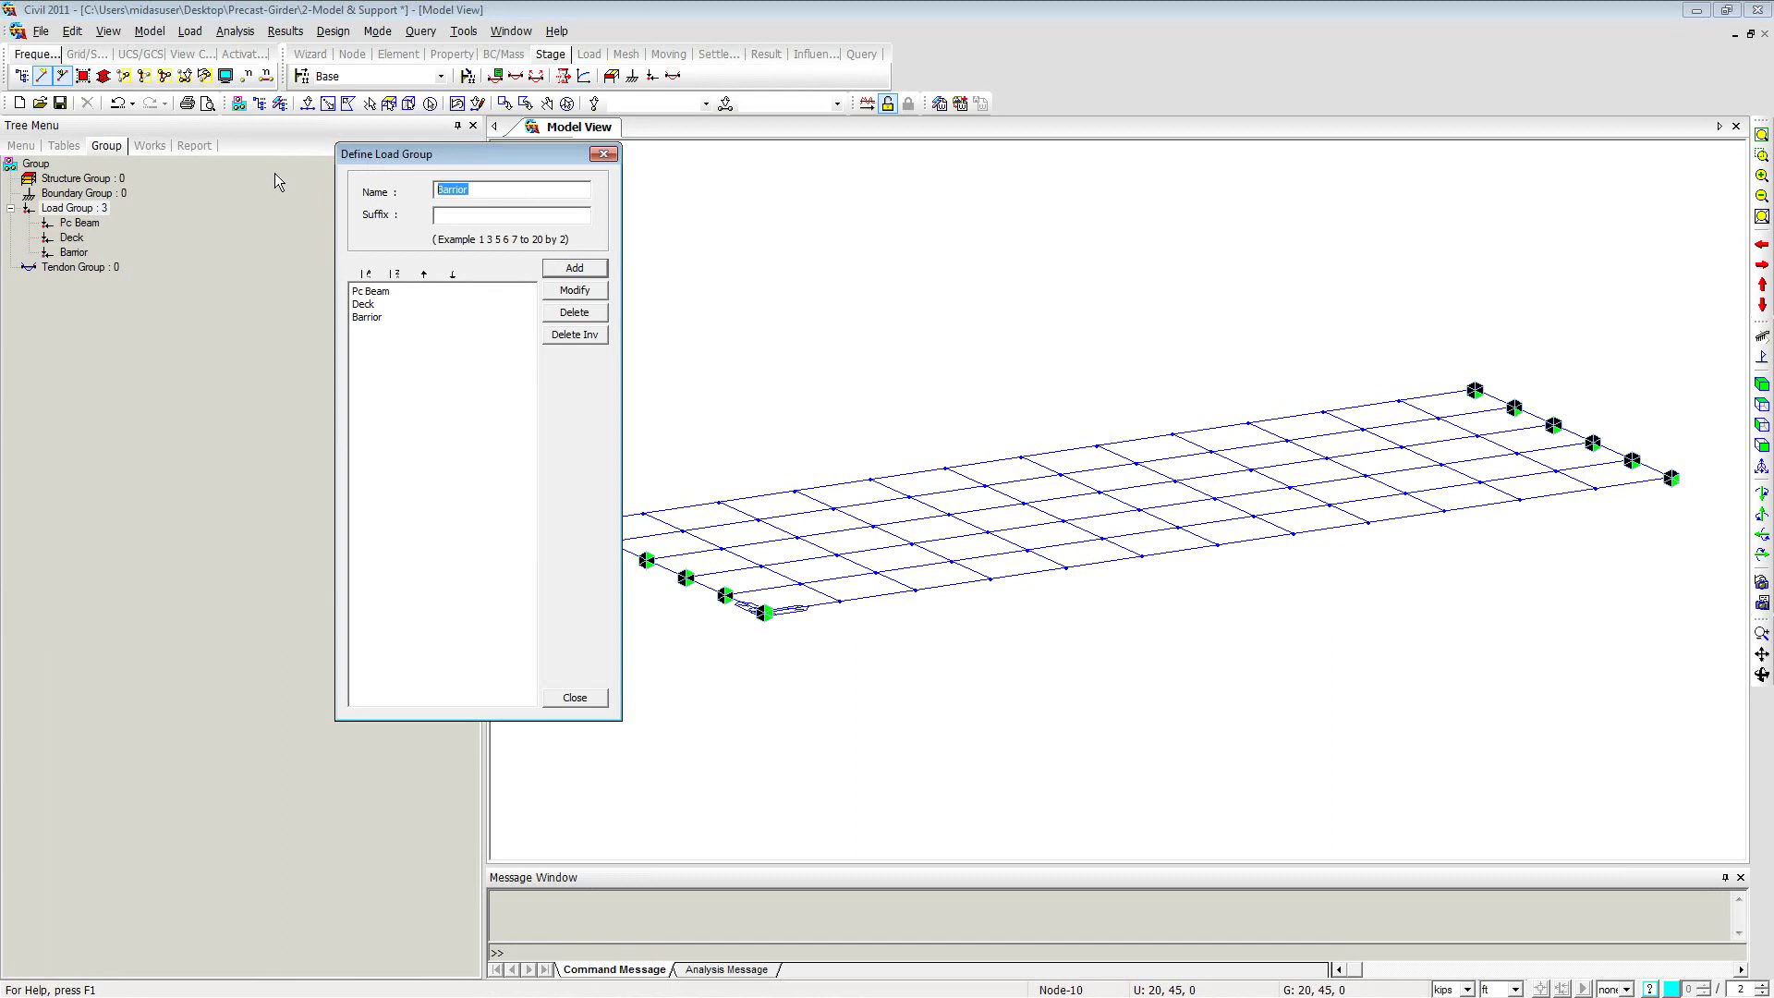
Step: Add the load groups Wearing Surface and Prestress, and finish defining load groups
type("Wearing Surface")
left_click(580, 269)
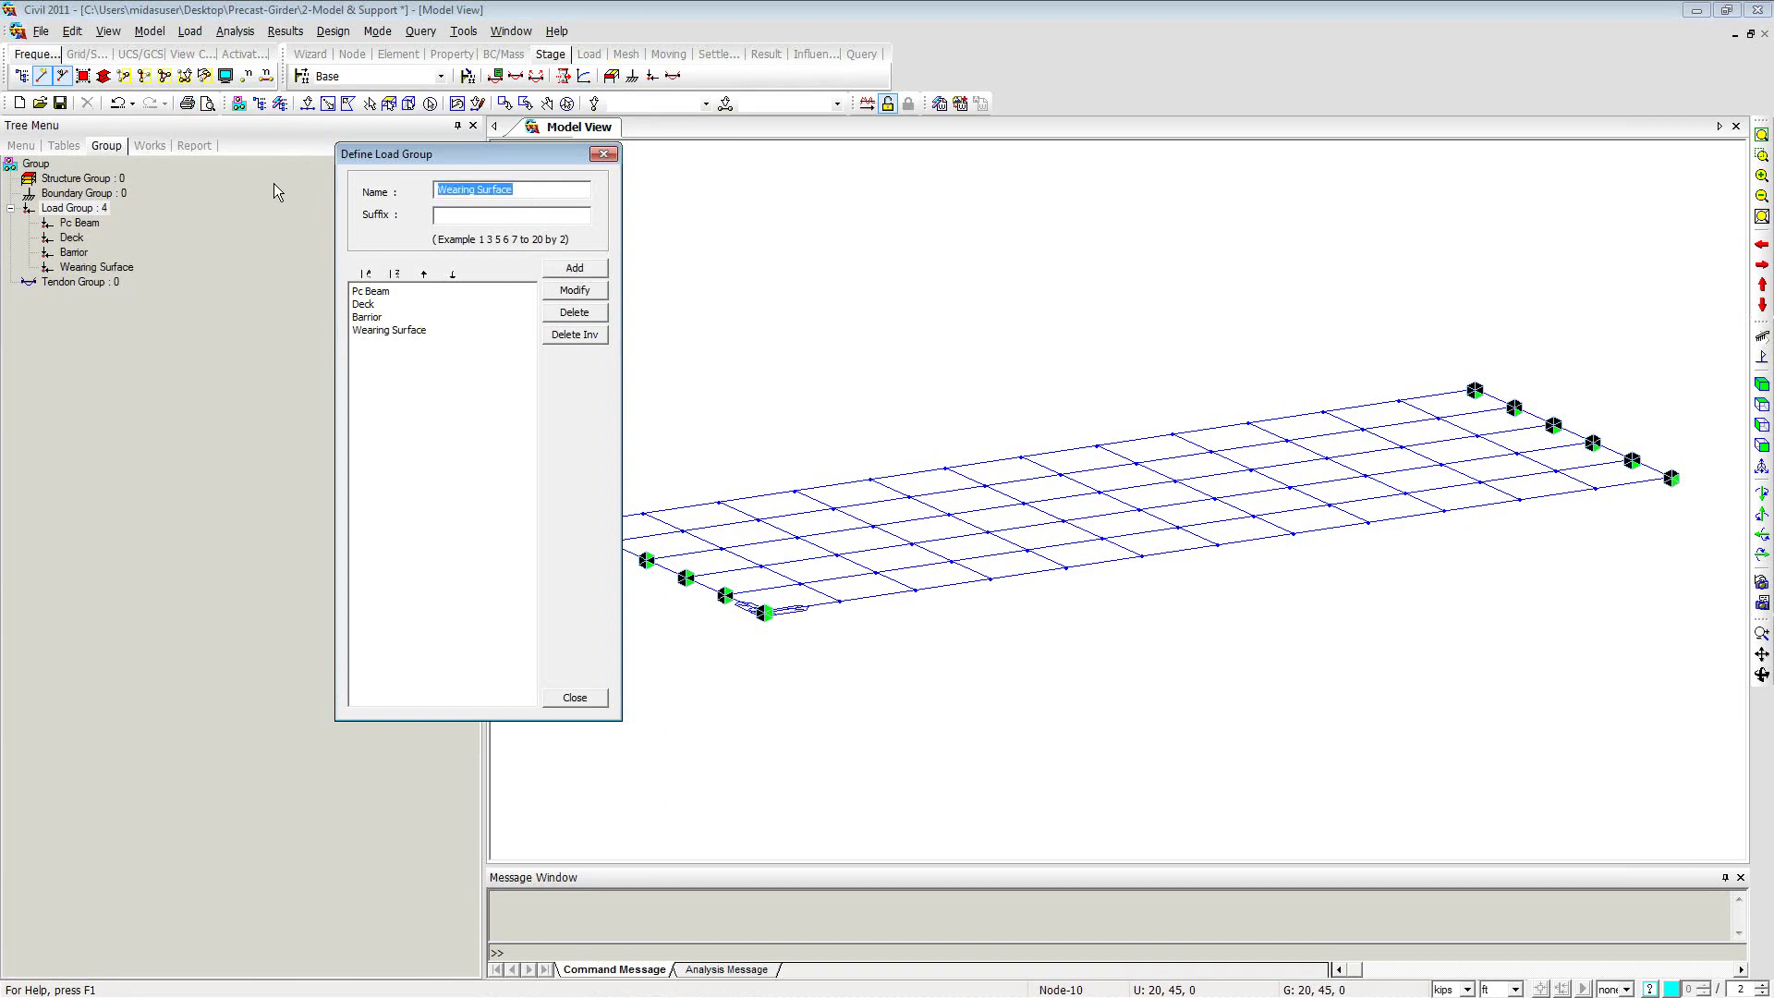
type("Prestress")
left_click(574, 268)
left_click(575, 698)
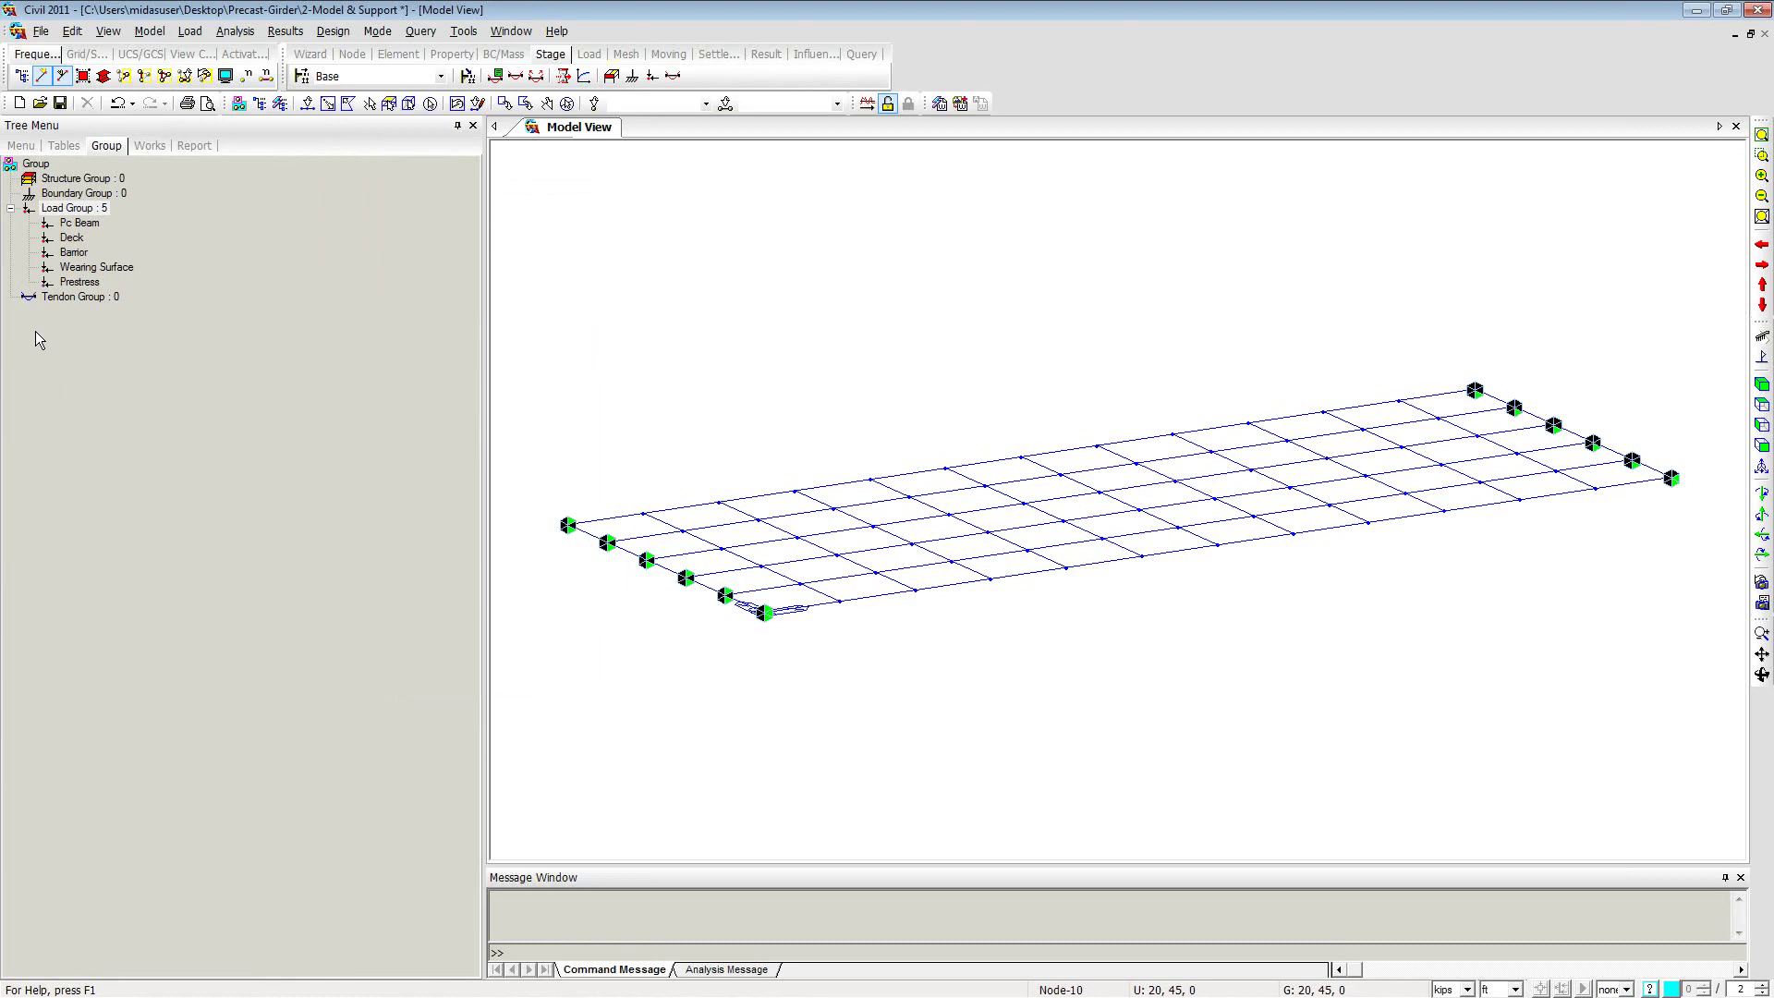
Step: Define a static load case named PC Beam with the type Dead Load (D)
left_click(149, 148)
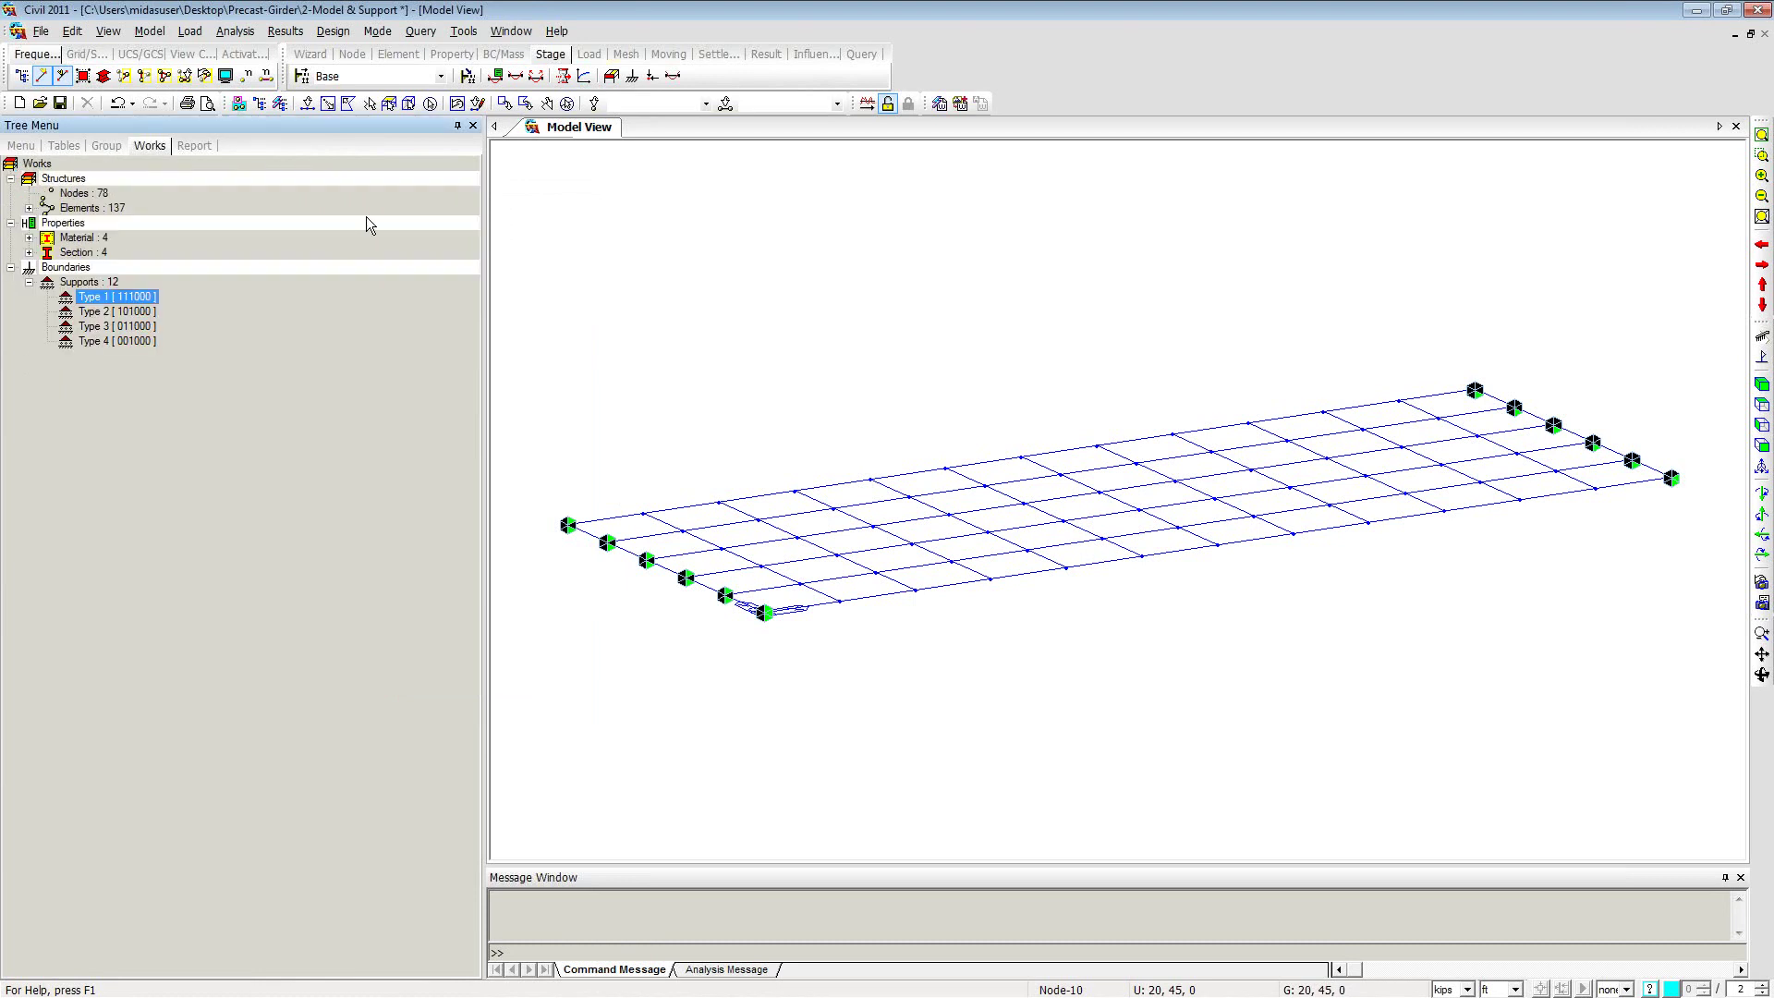
right_click(559, 209)
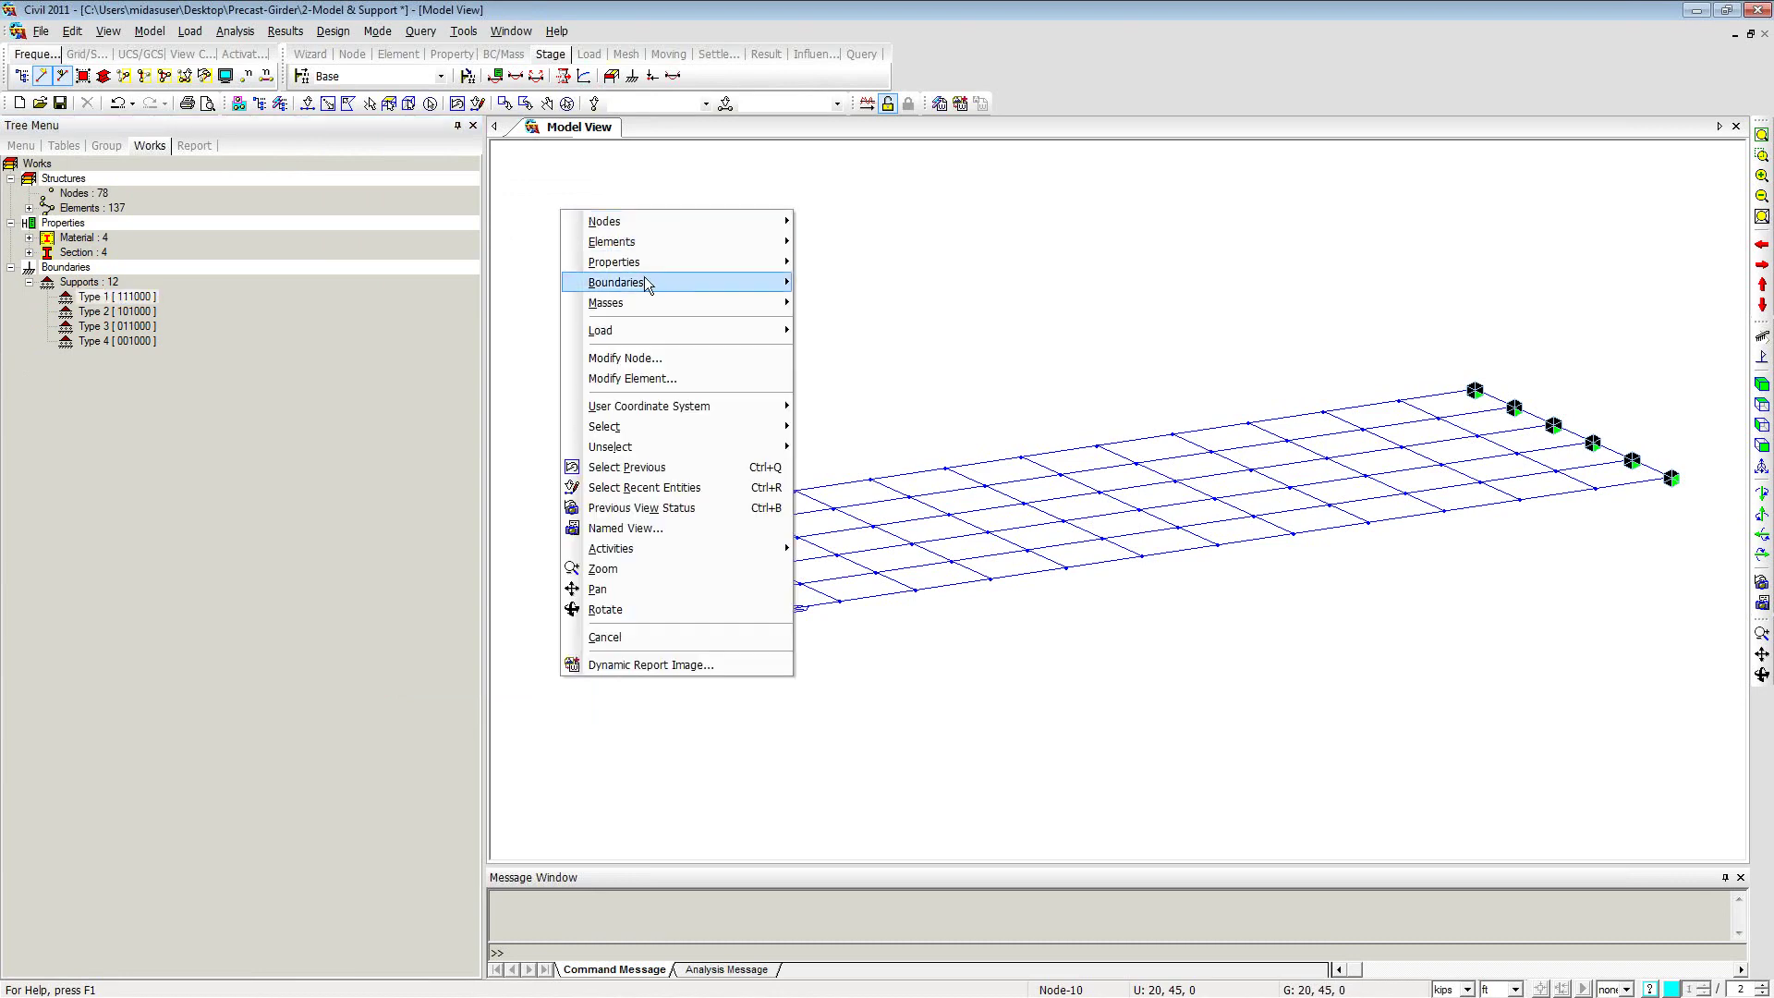
mouse_move(646, 282)
mouse_move(652, 330)
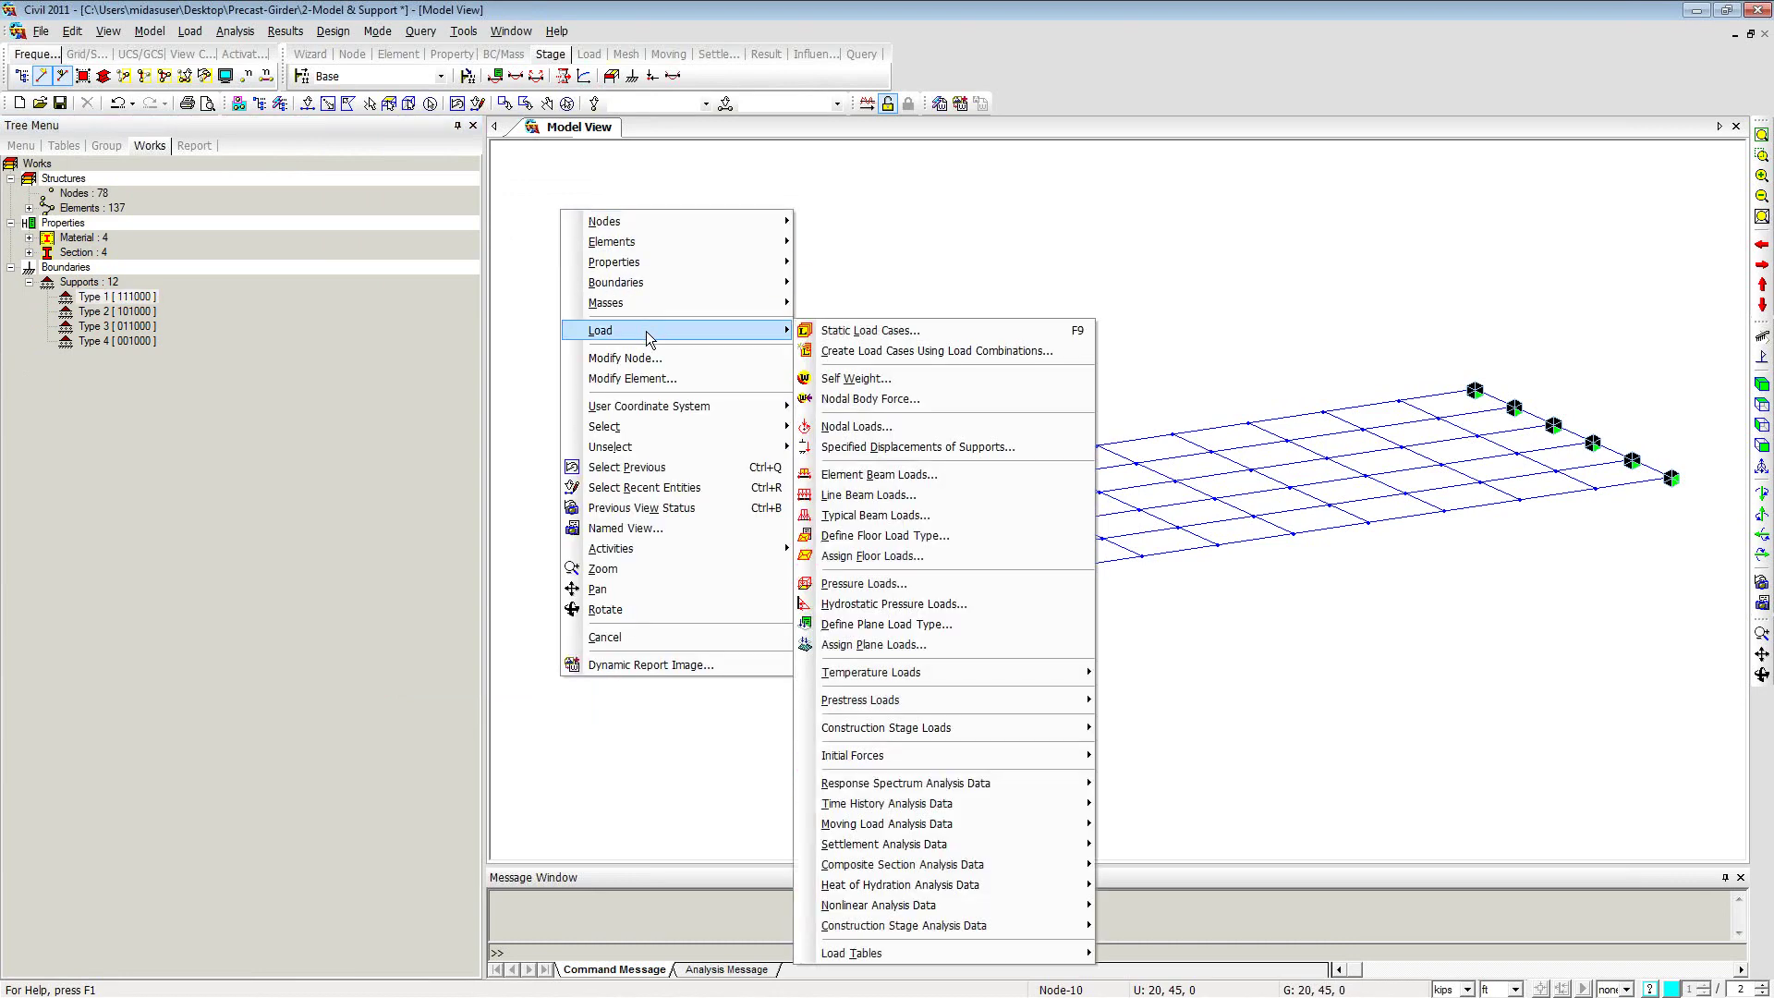
left_click(828, 334)
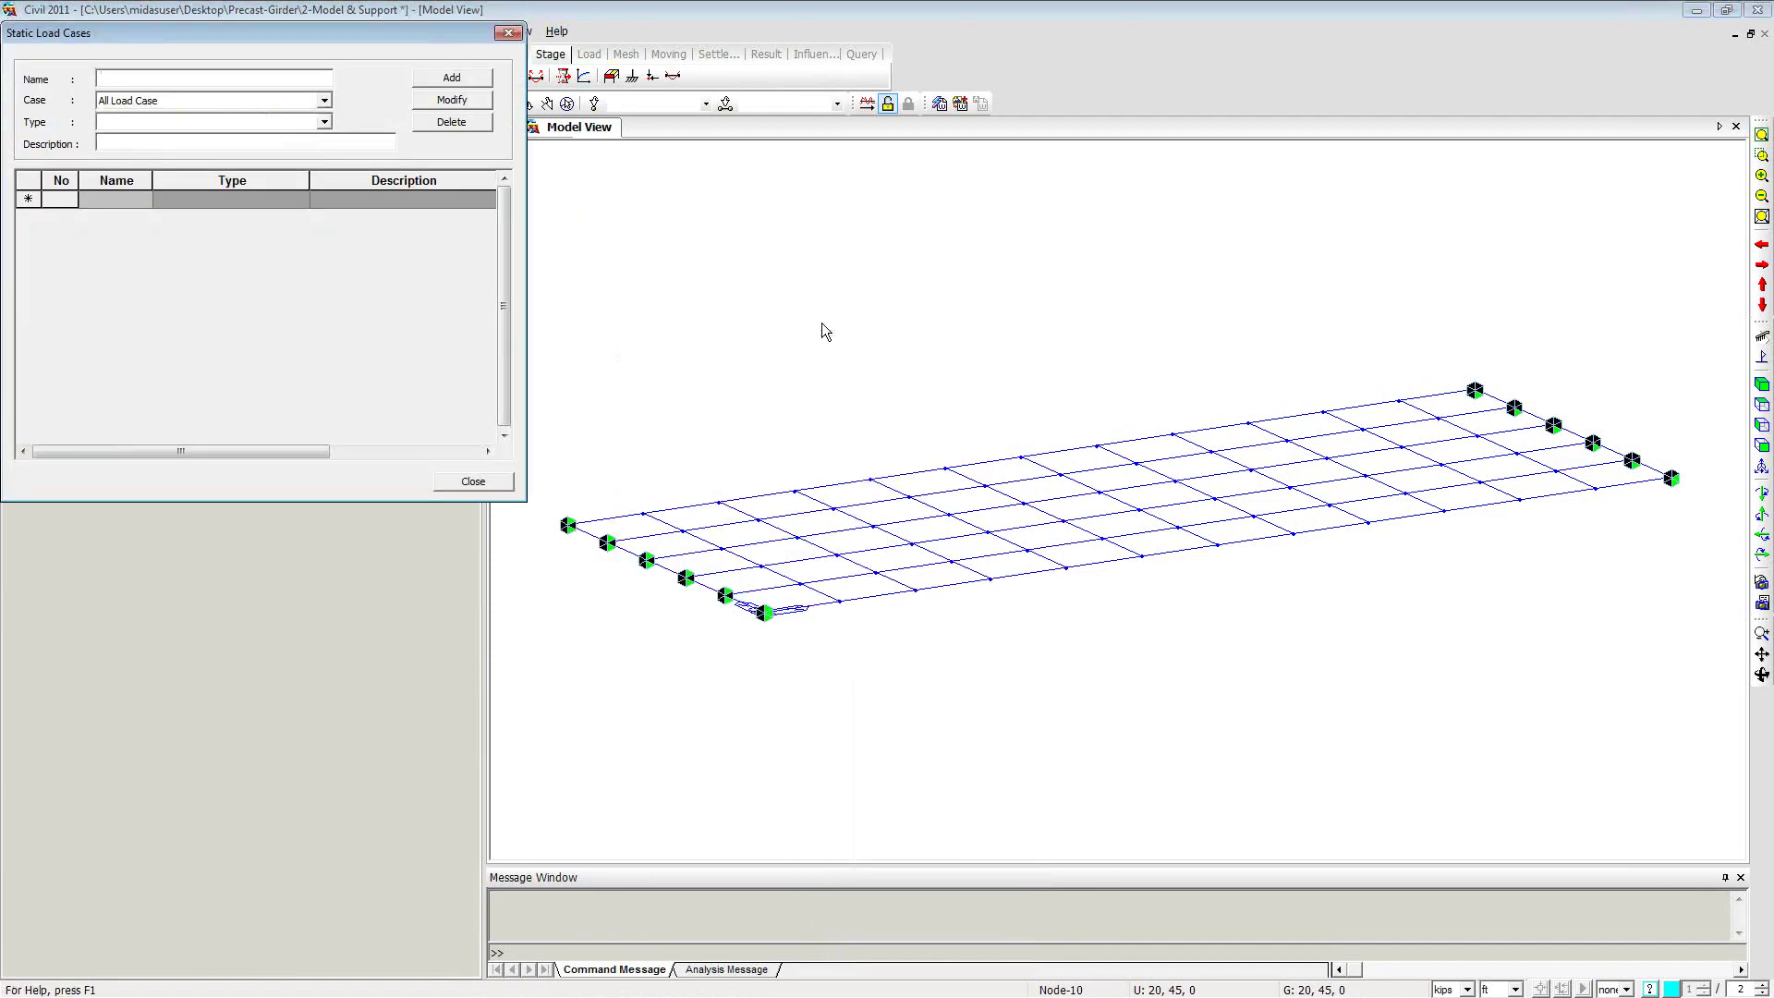
left_click_drag(415, 35, 788, 122)
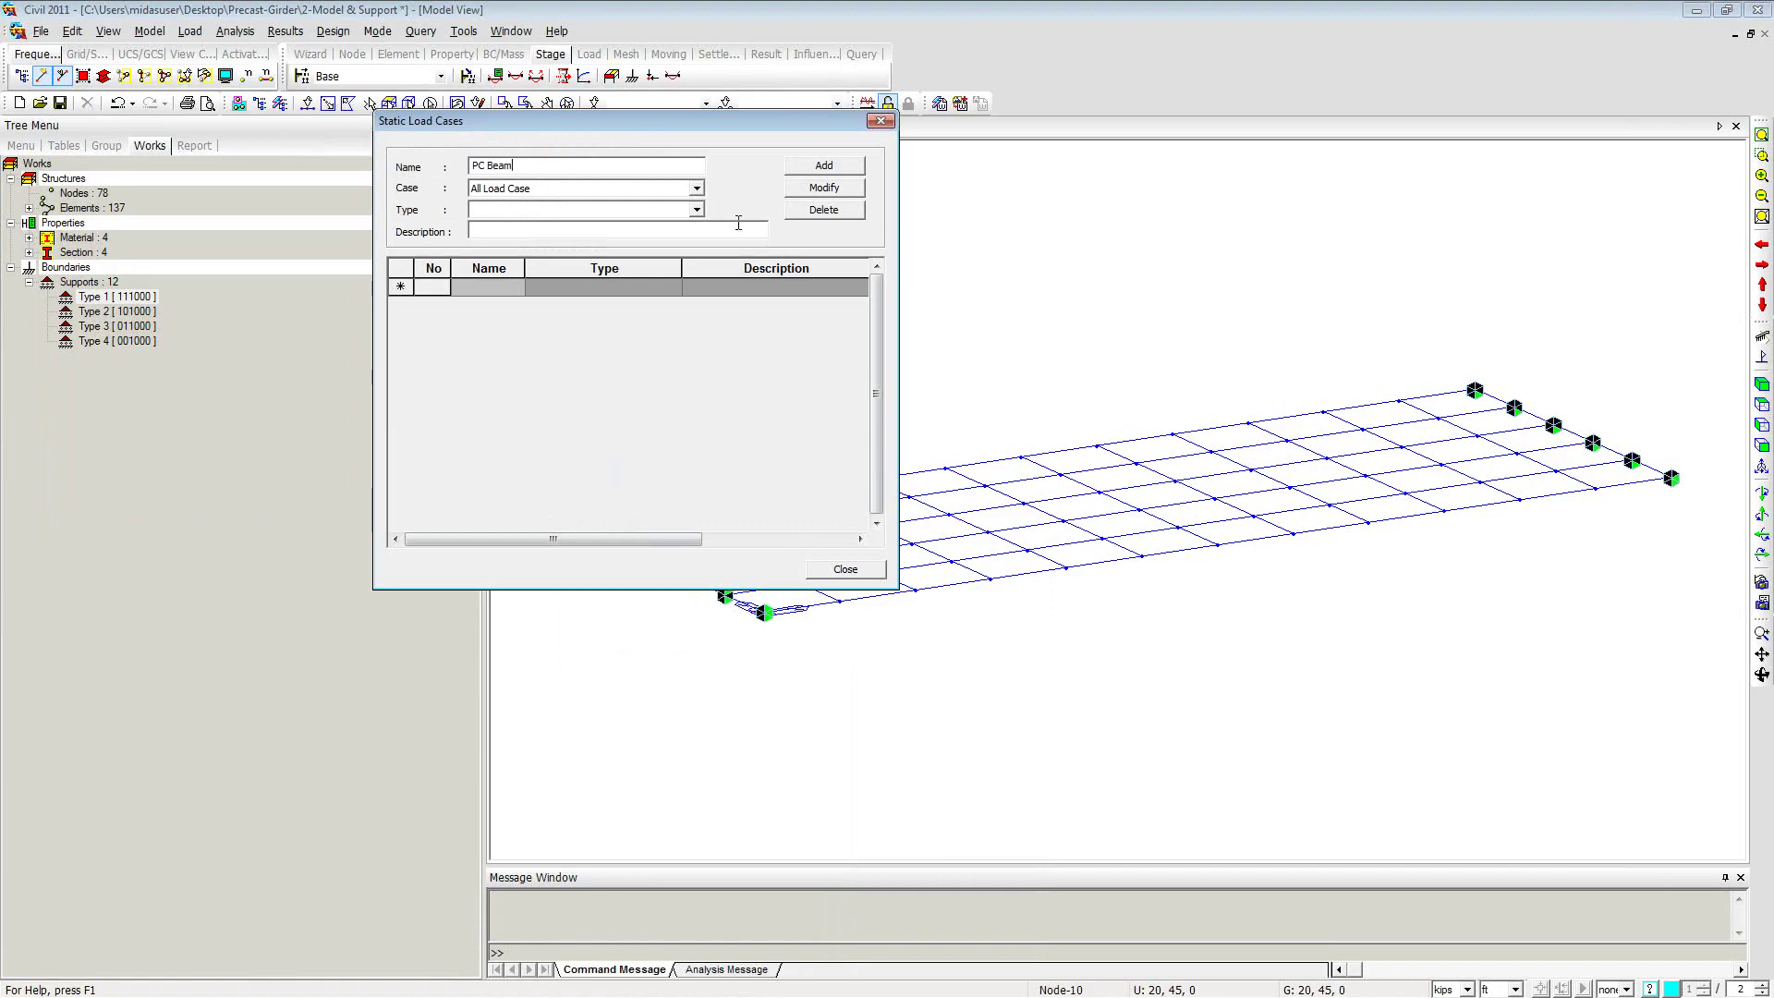
left_click(696, 210)
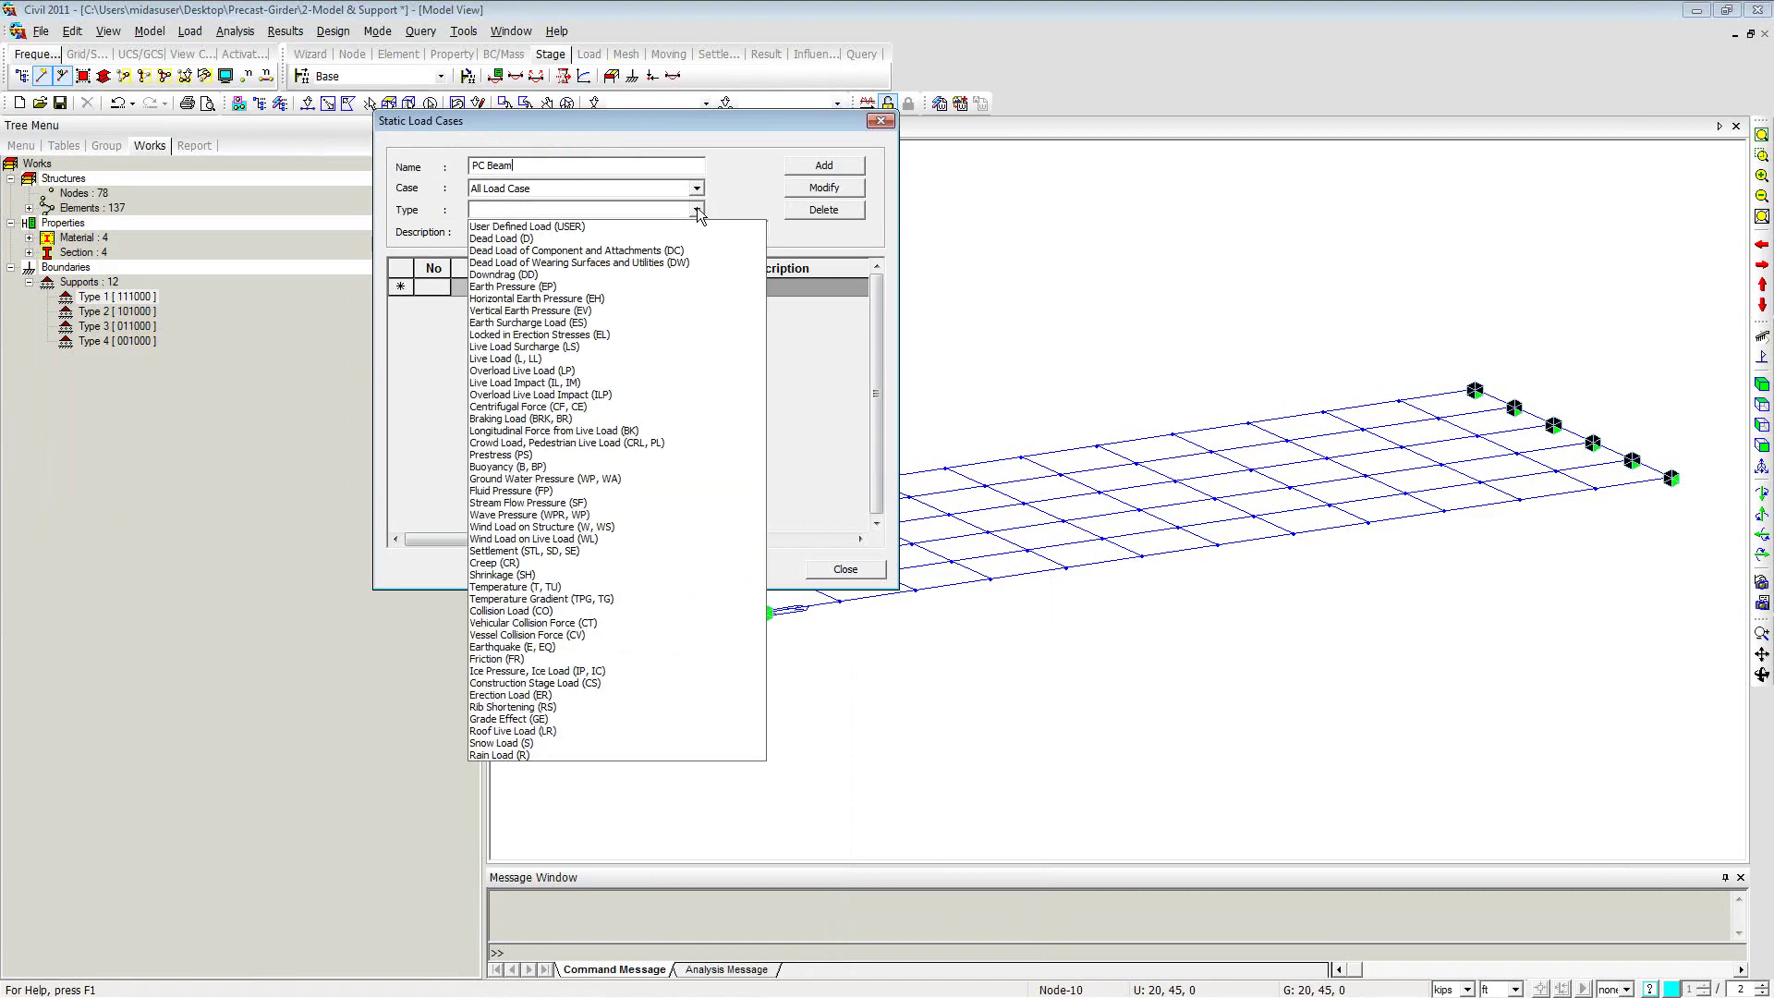
left_click(540, 238)
left_click(830, 166)
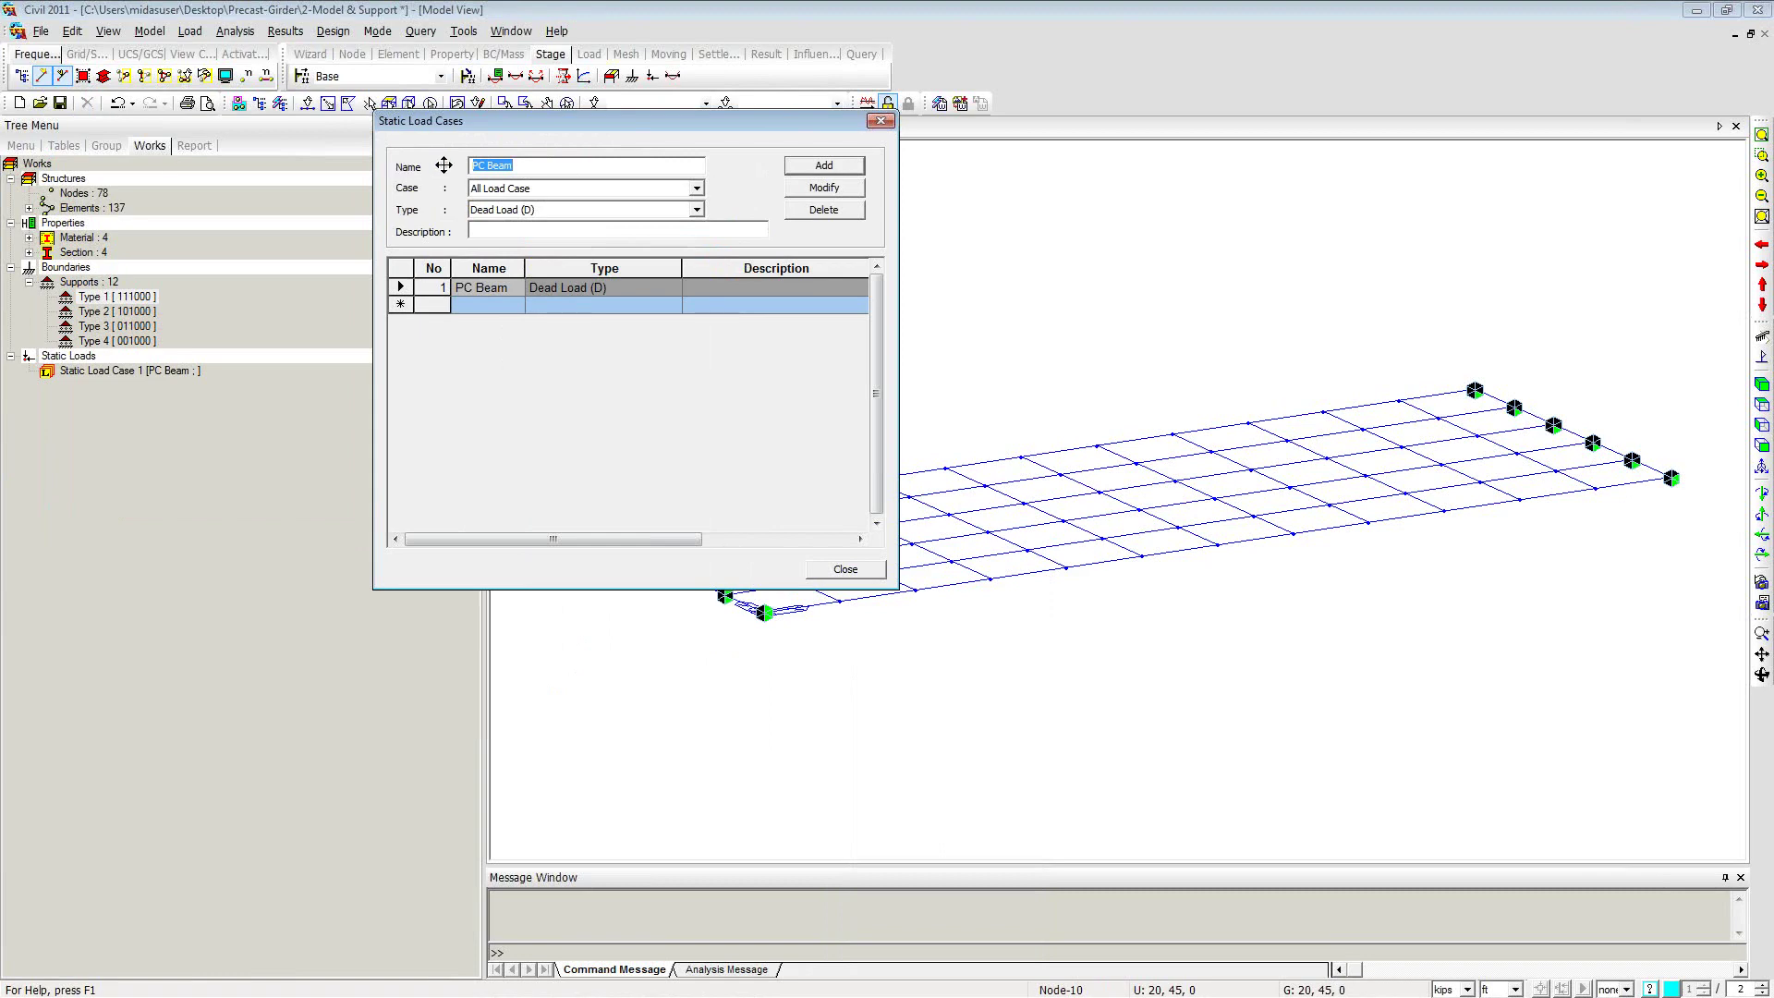
Step: Add a static load case named Deck of type Dead Load of Component and Attachments (DC), and leave Static Load Cases
type("Deck")
left_click(698, 211)
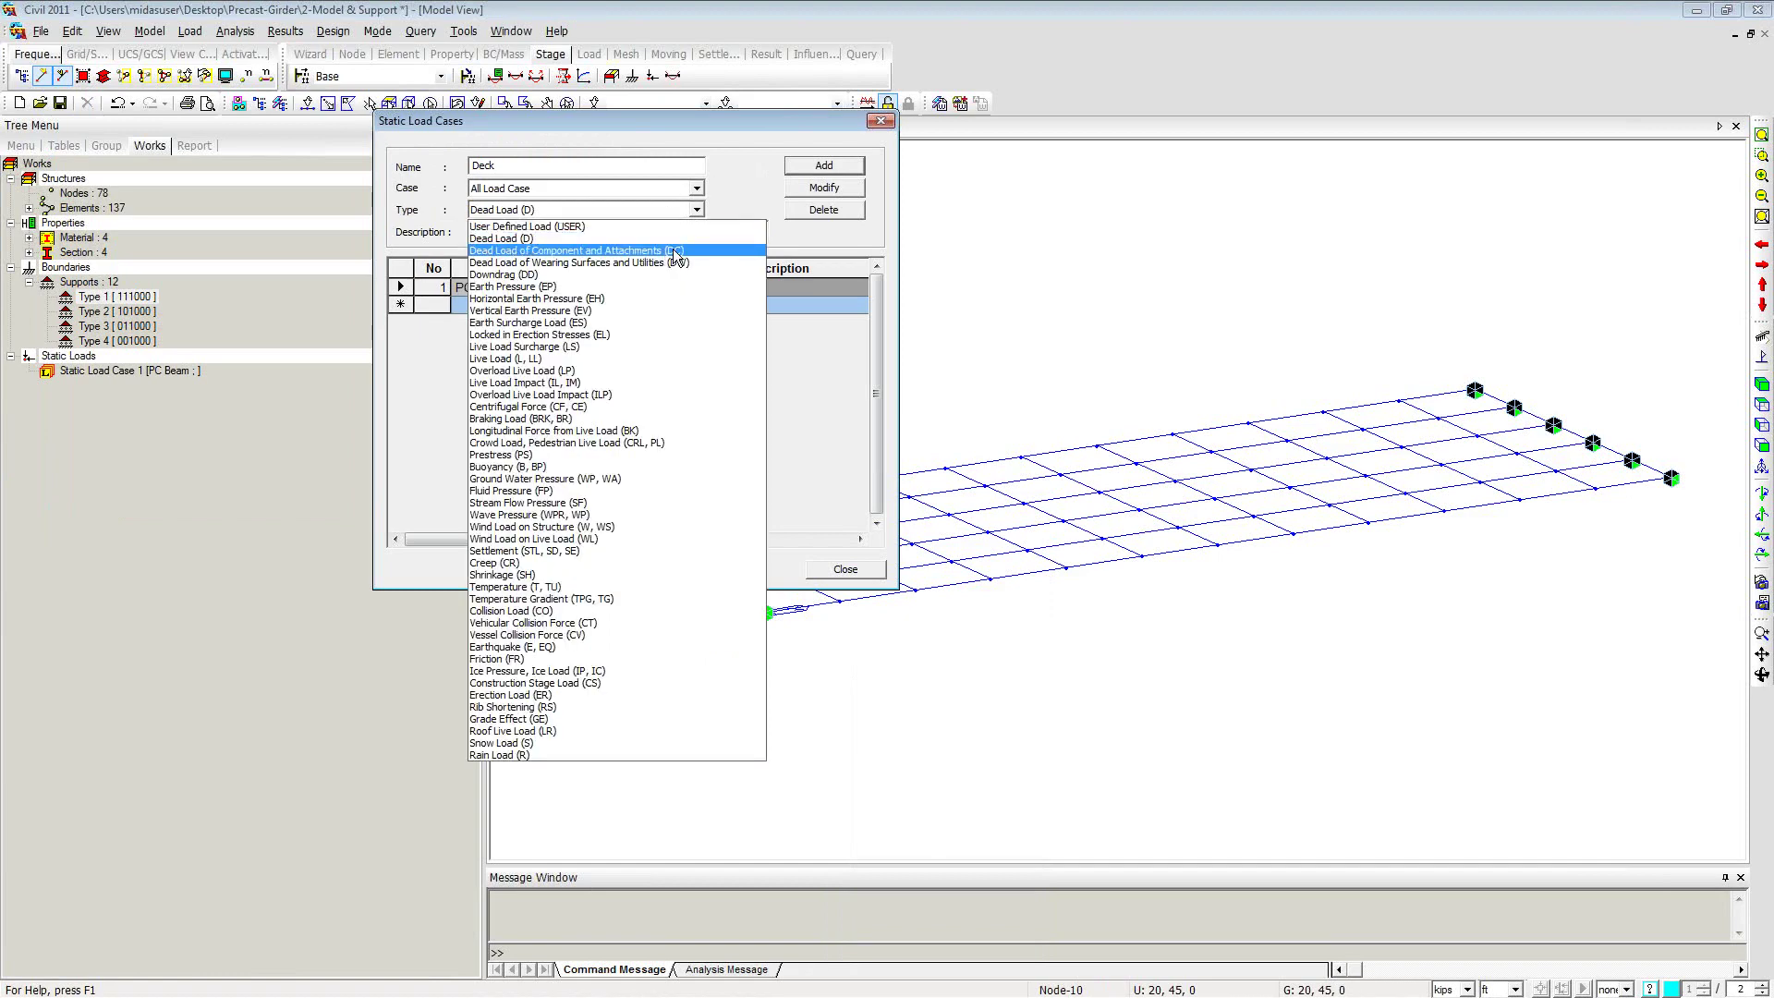
left_click(677, 252)
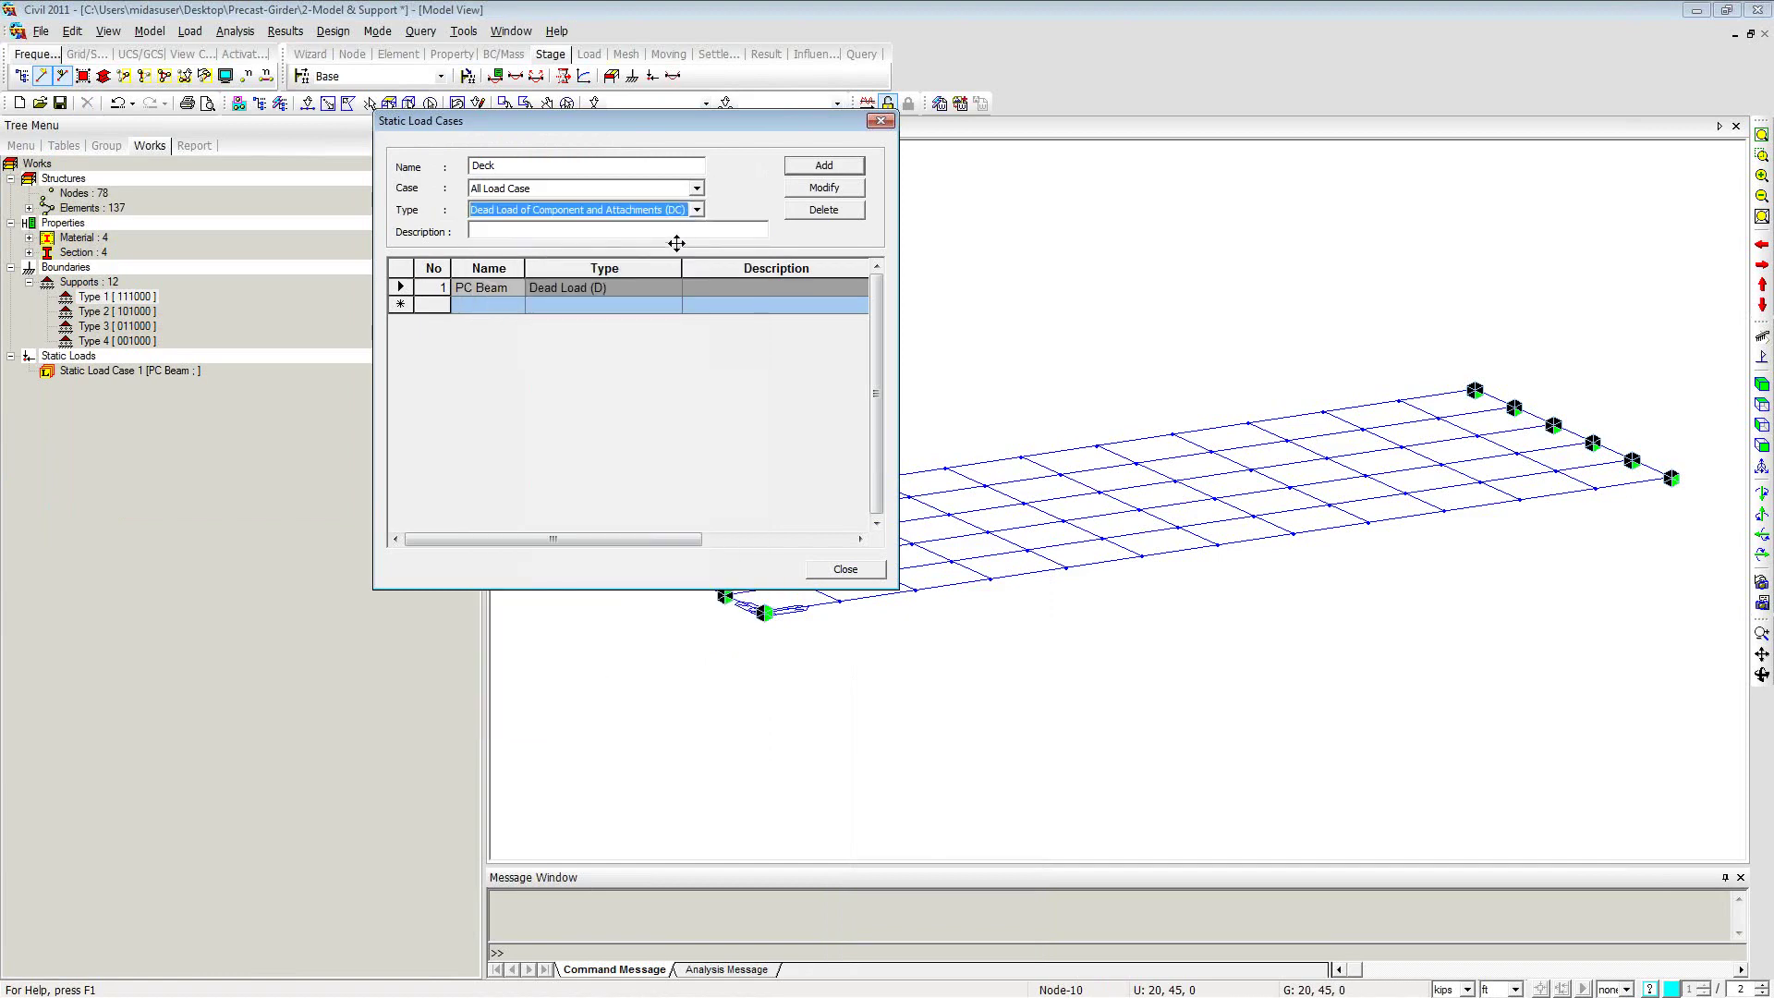
left_click(811, 168)
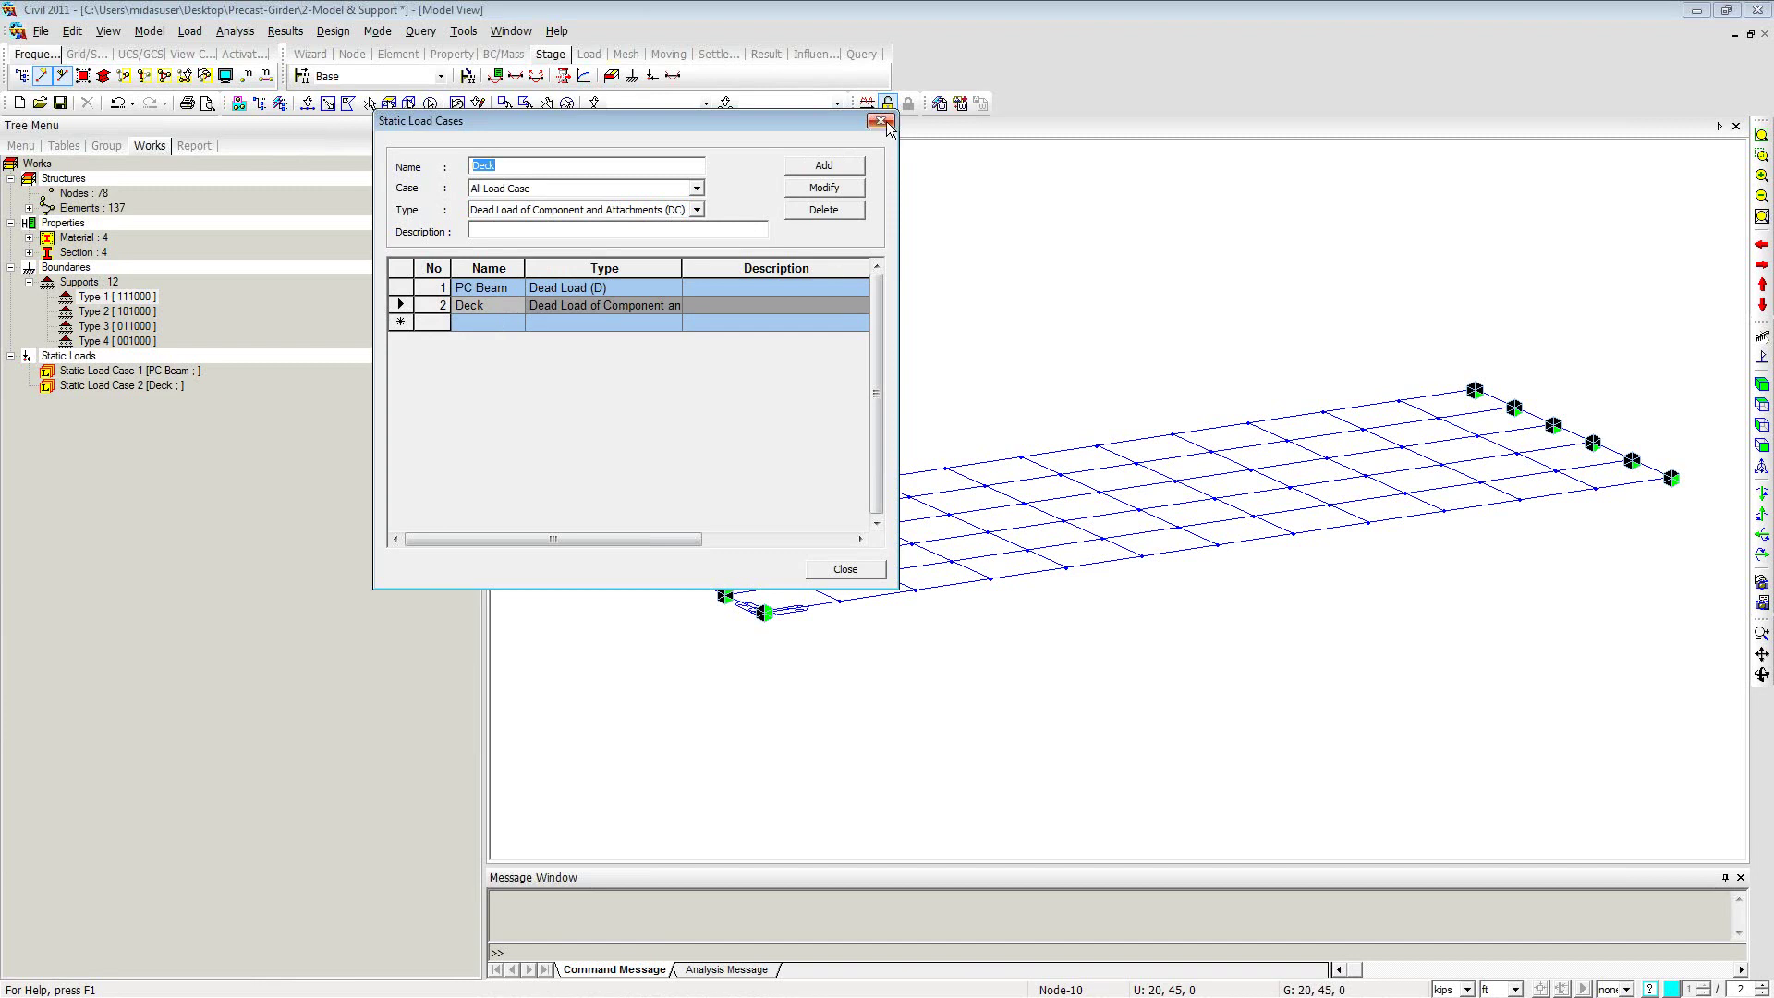
left_click(858, 570)
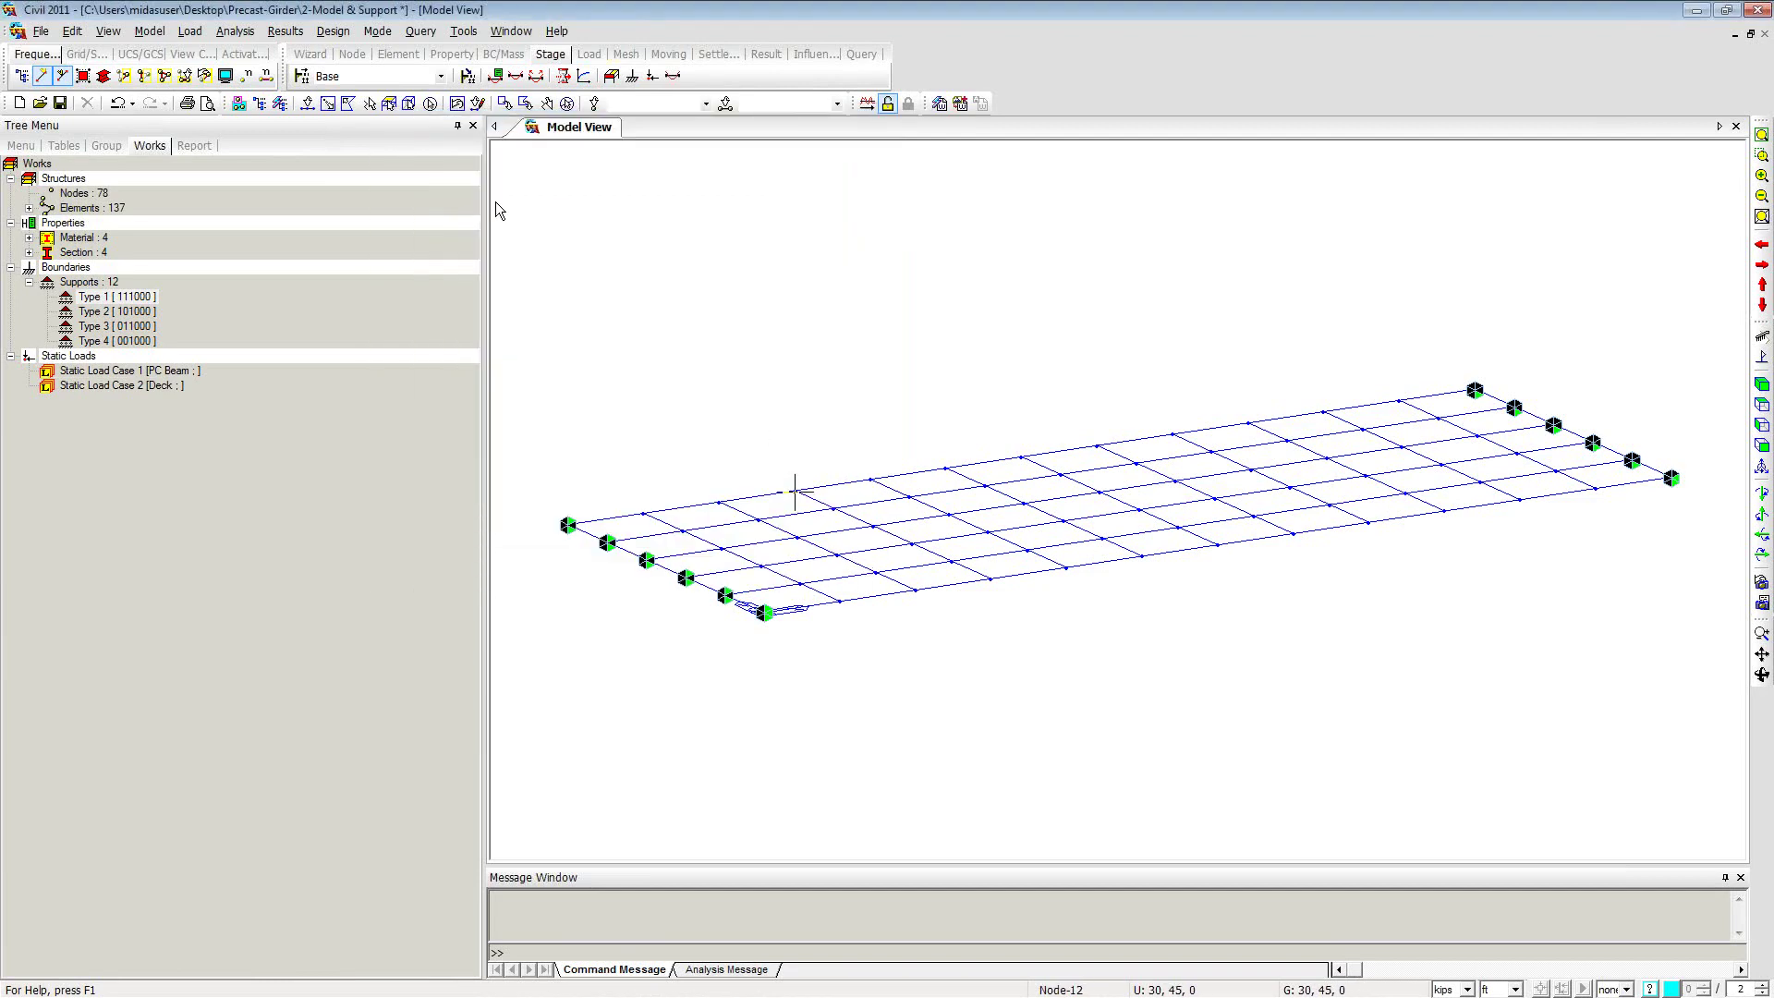
Step: Add self weight with a Z factor of -1 to load case PC Beam in load group Pc Beam, and leave Self Weight
right_click(600, 187)
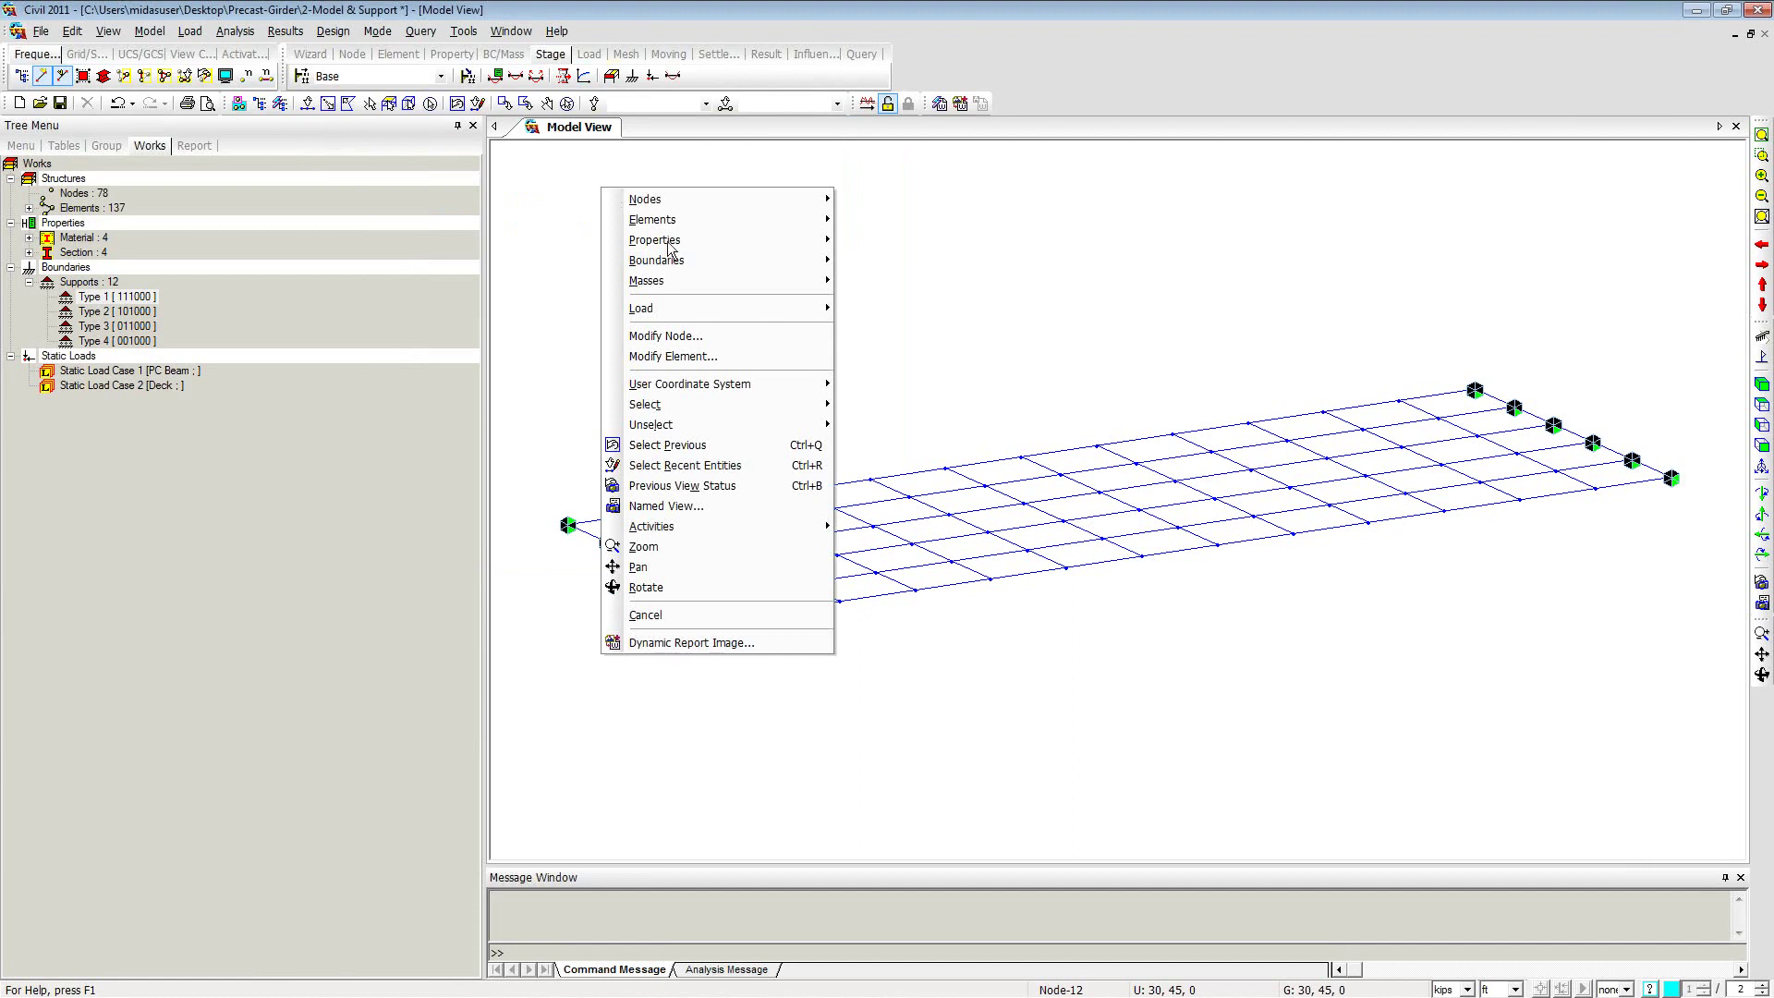
mouse_move(686, 310)
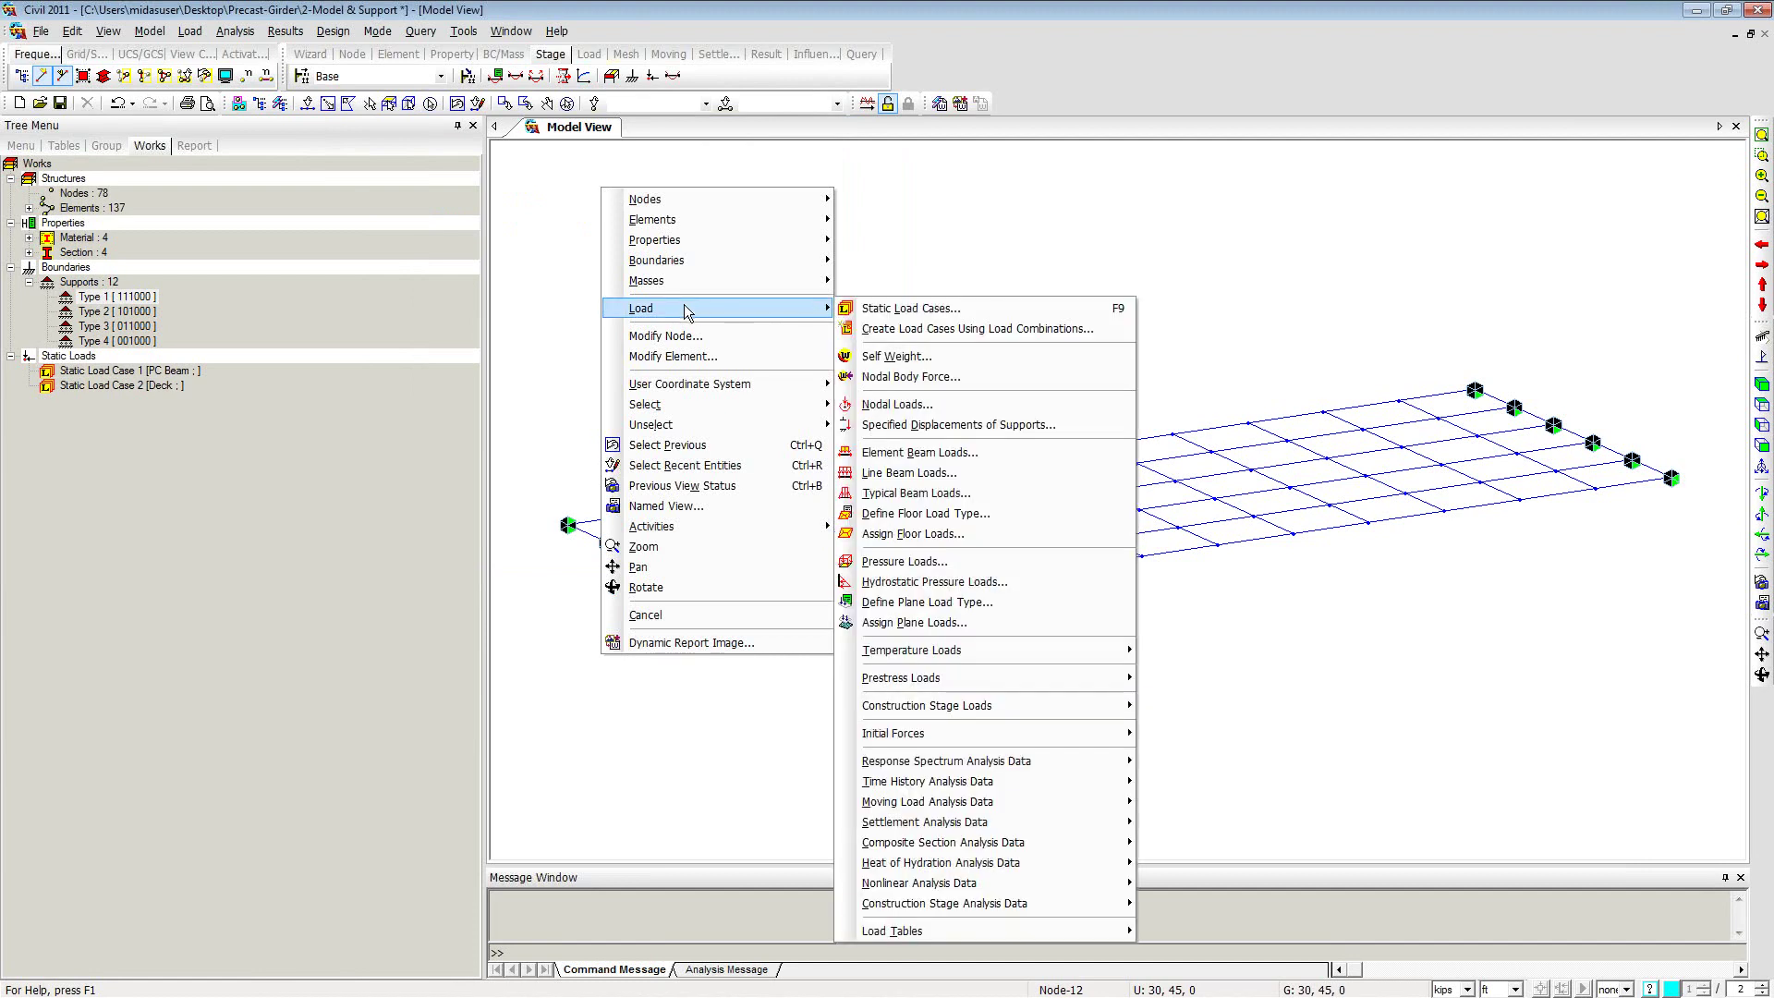
left_click(896, 356)
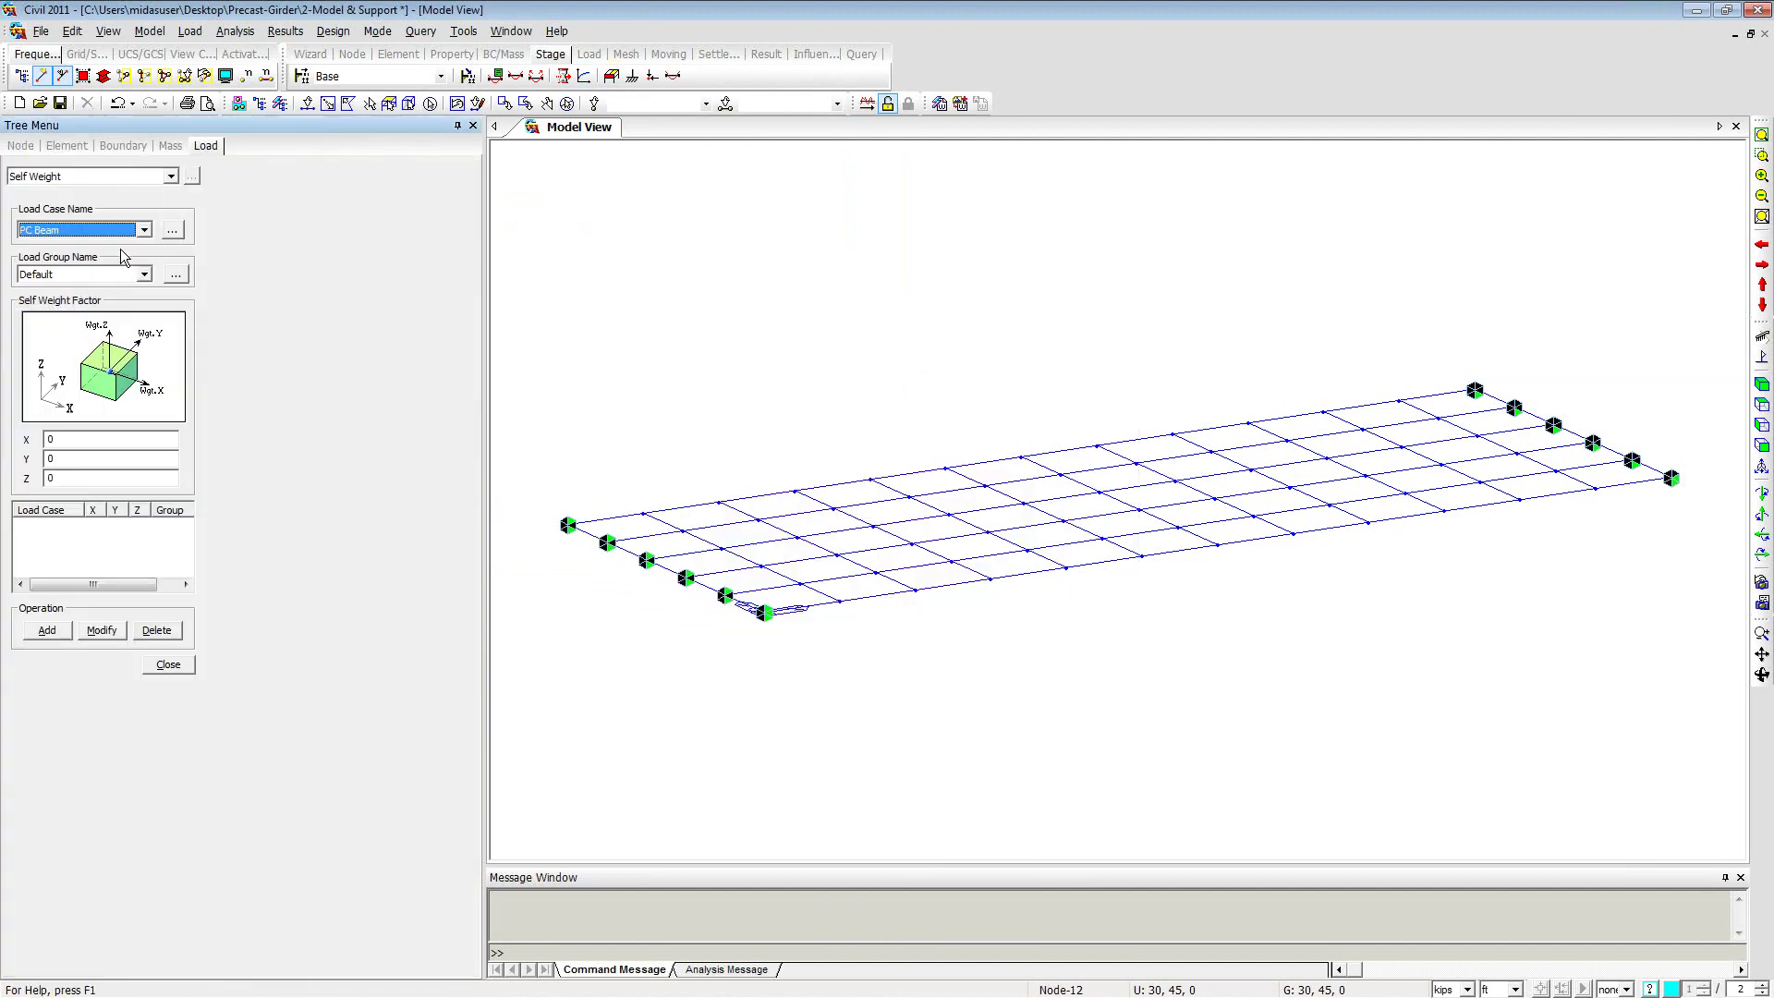
left_click(144, 229)
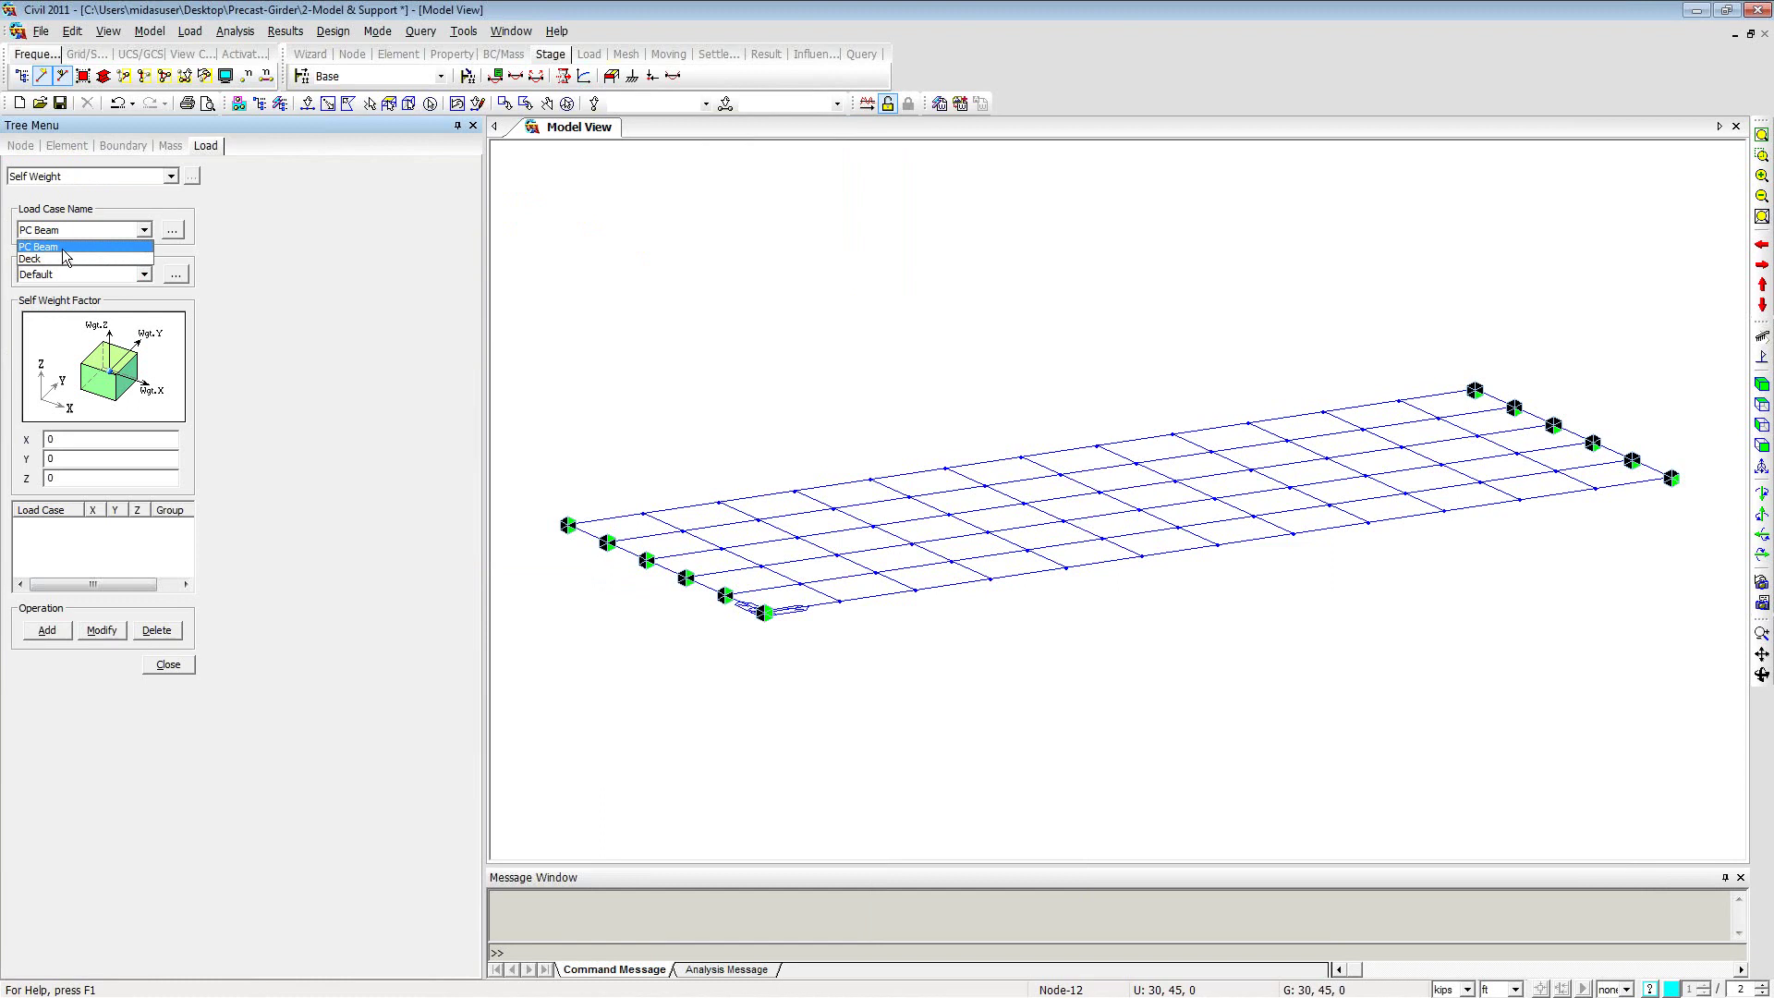
left_click(63, 248)
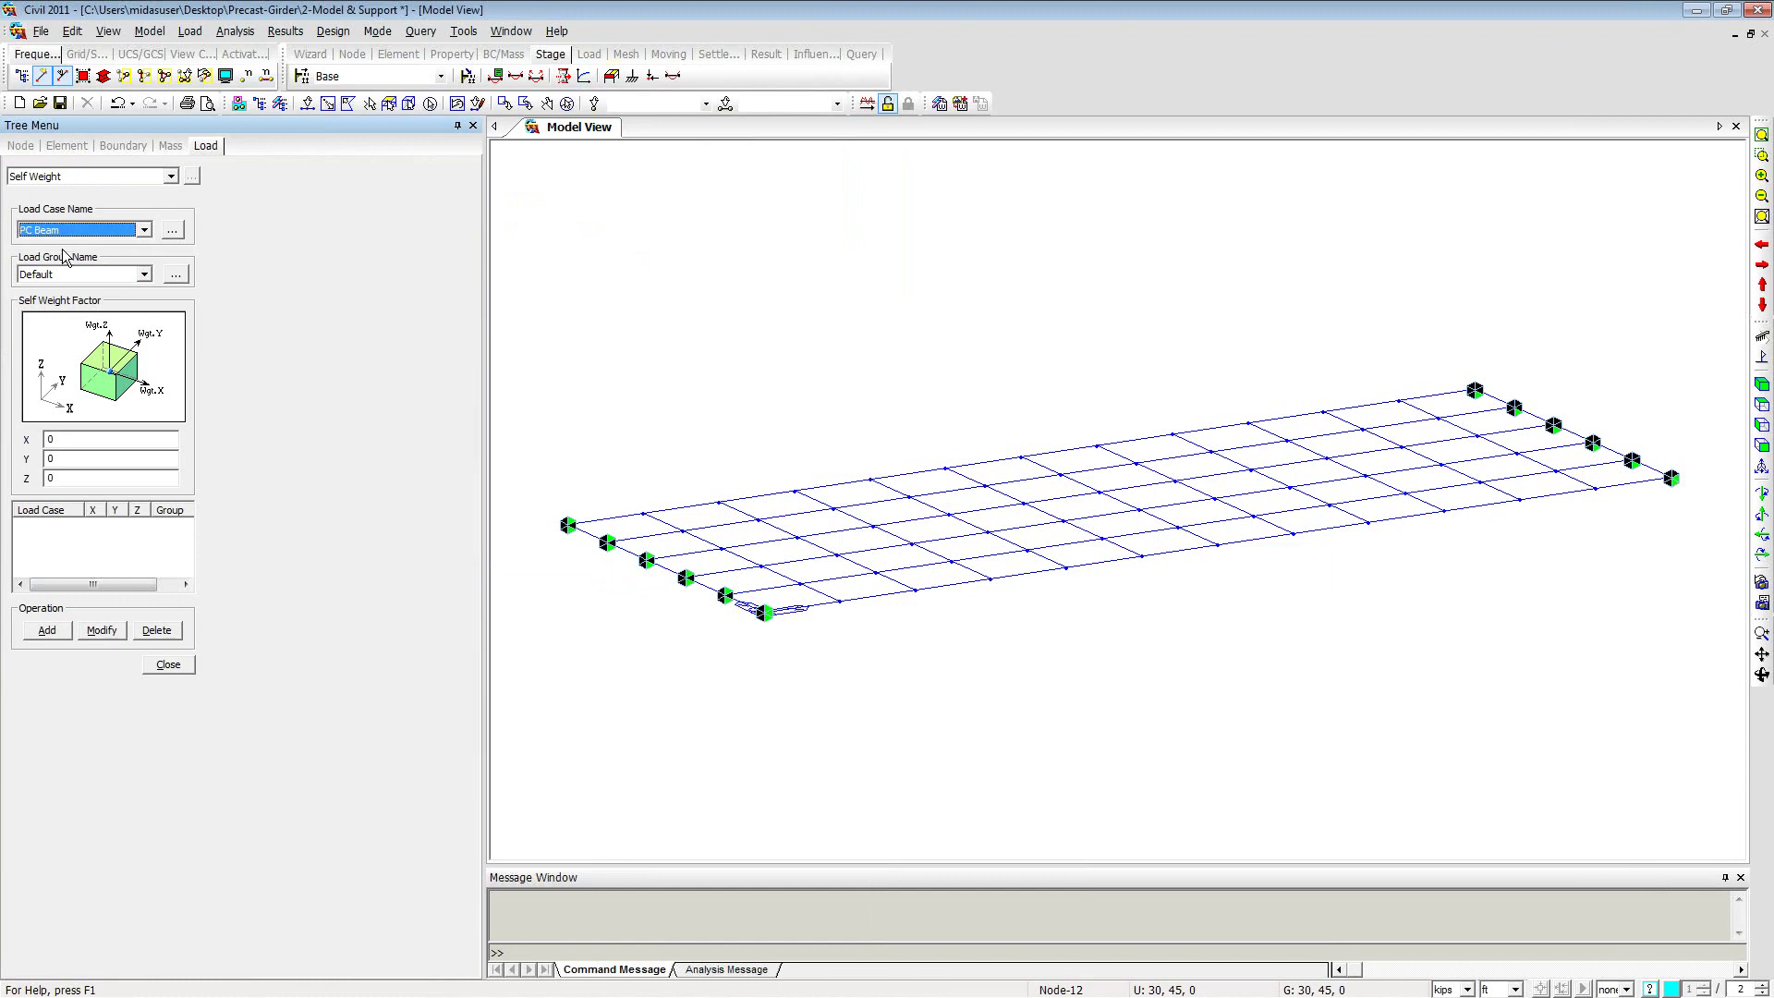
left_click(144, 274)
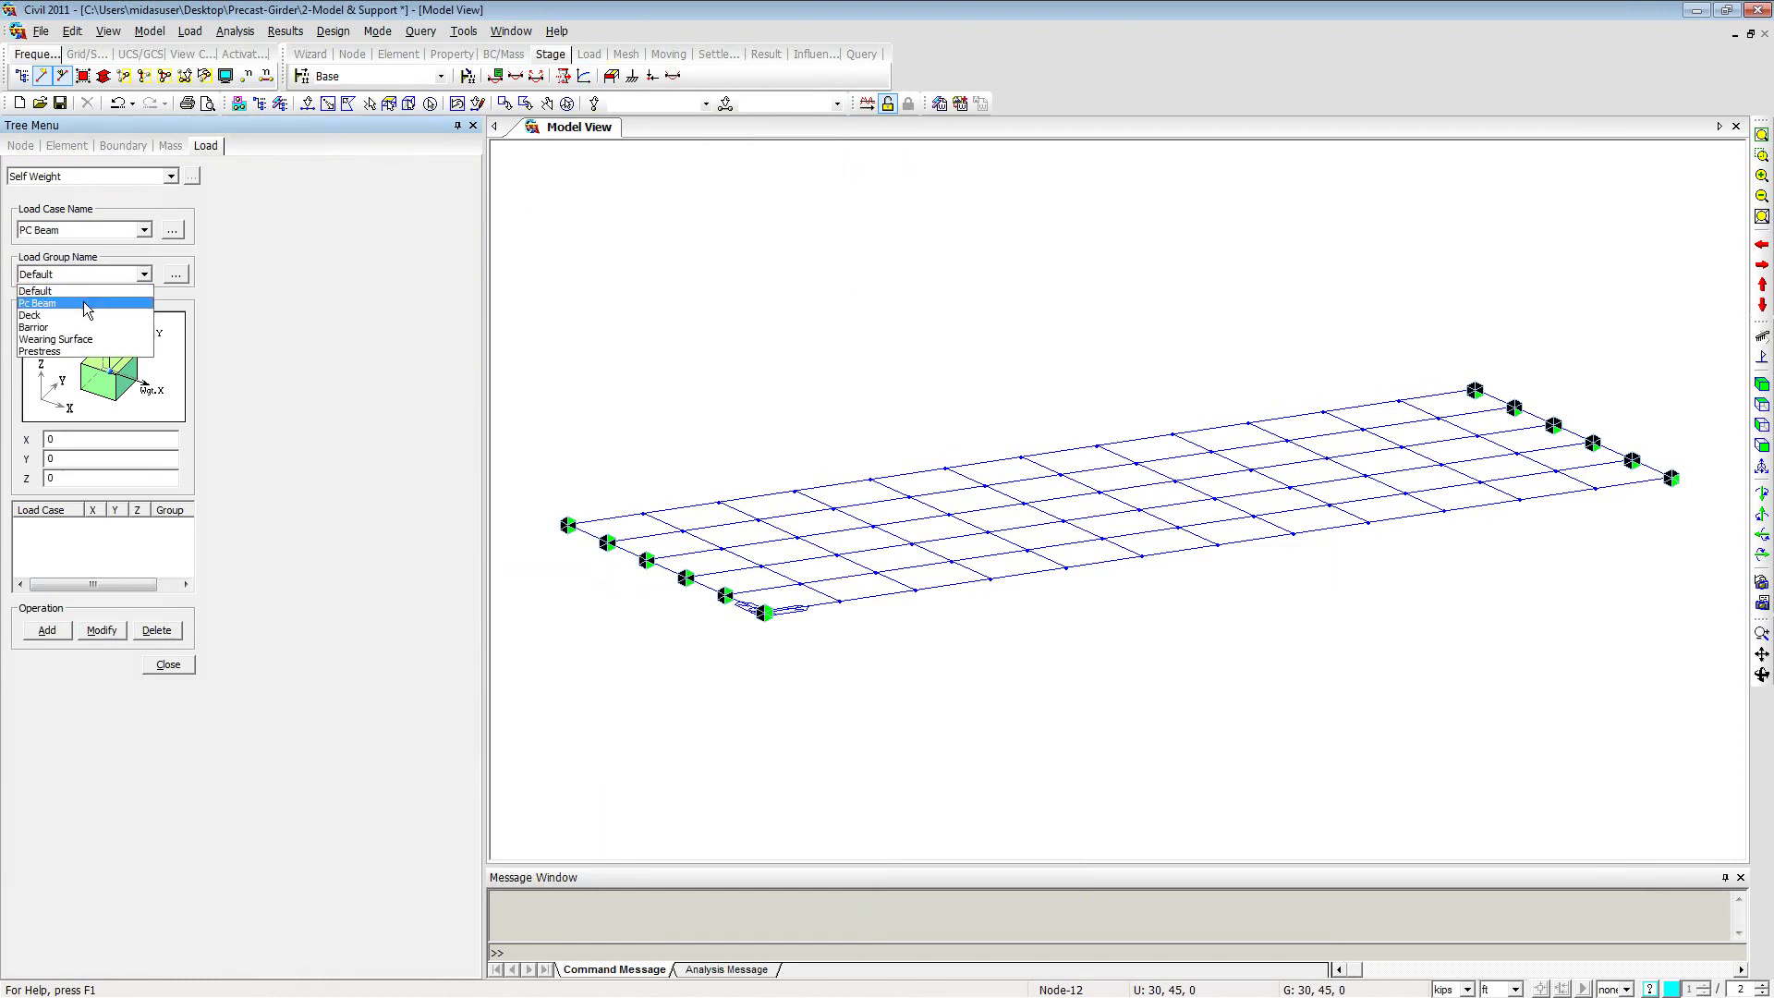
left_click(85, 304)
left_click(64, 478)
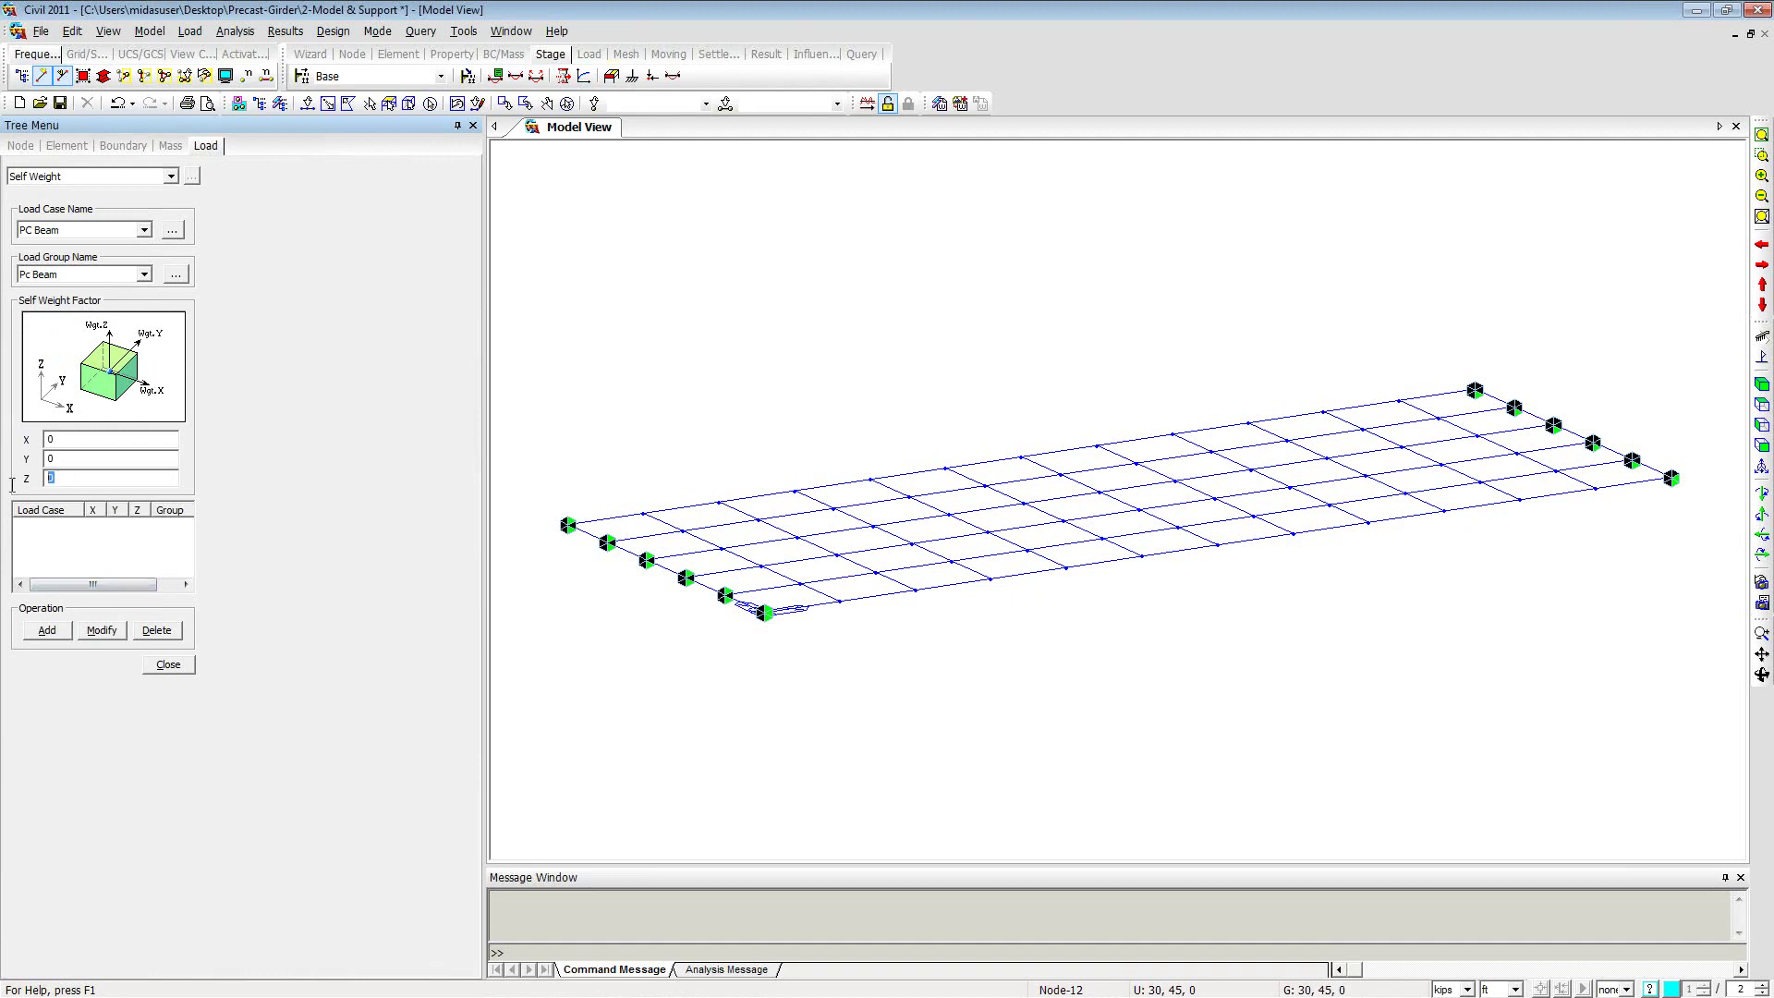
key("BackSpace")
type("-1")
left_click(44, 632)
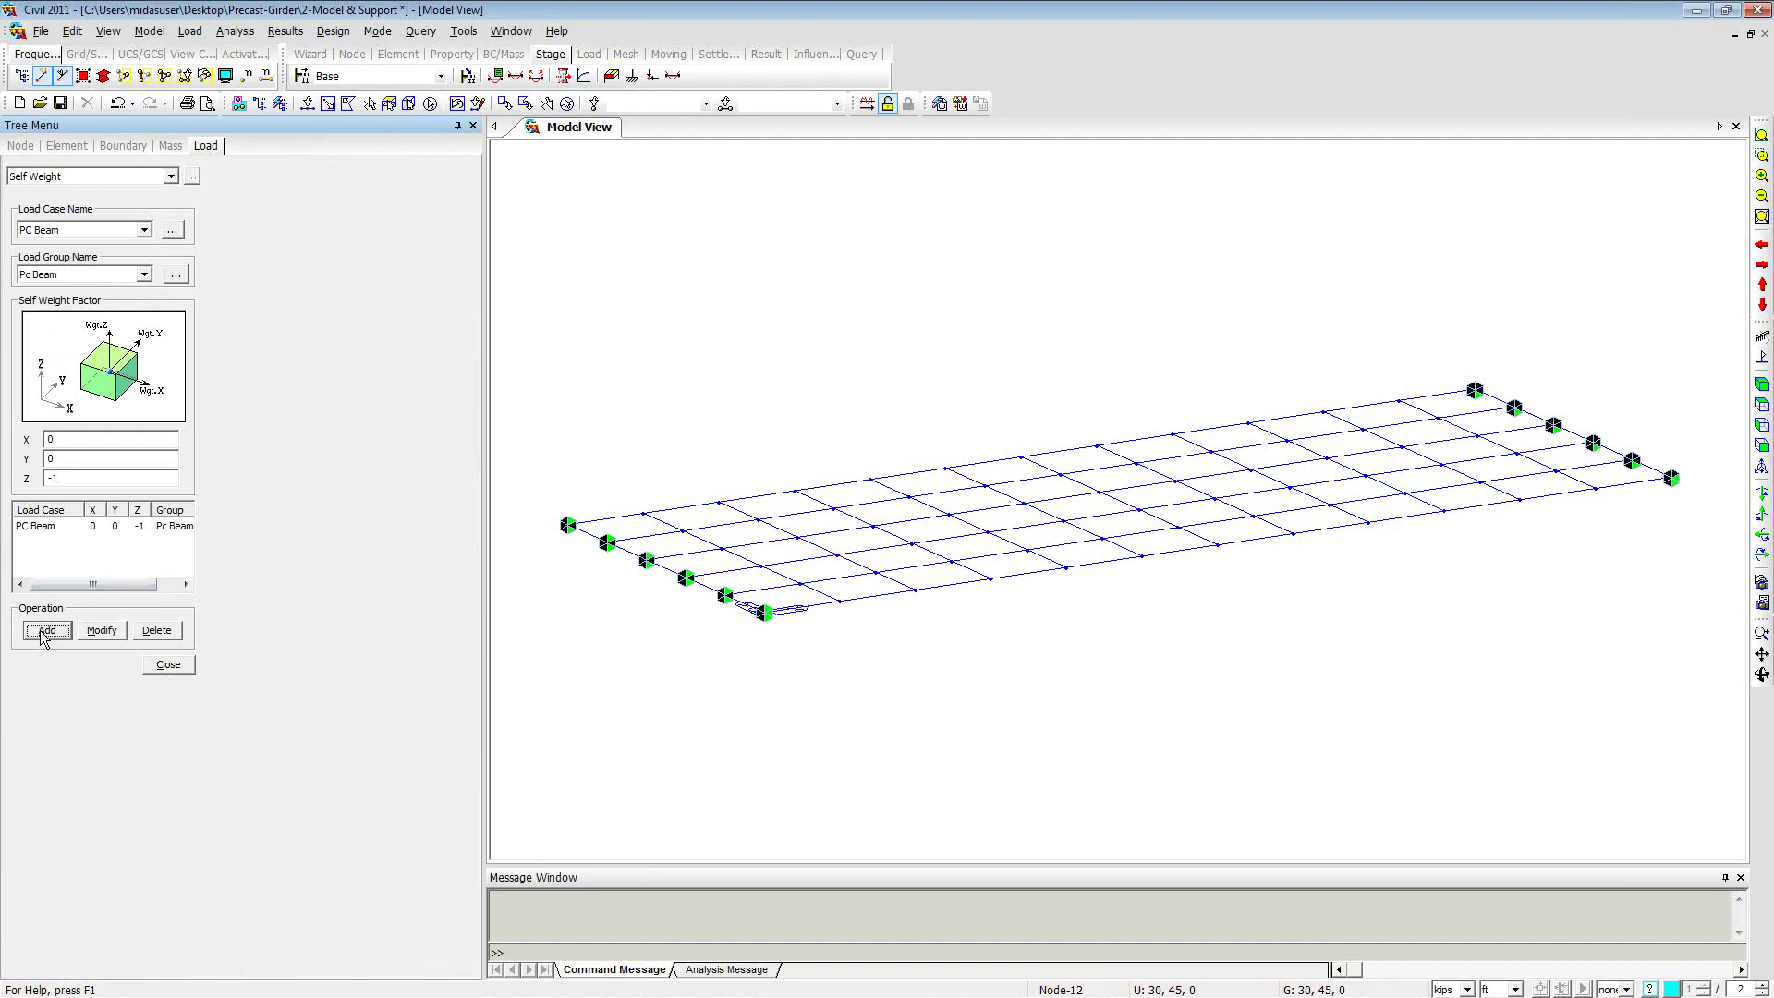
left_click(176, 665)
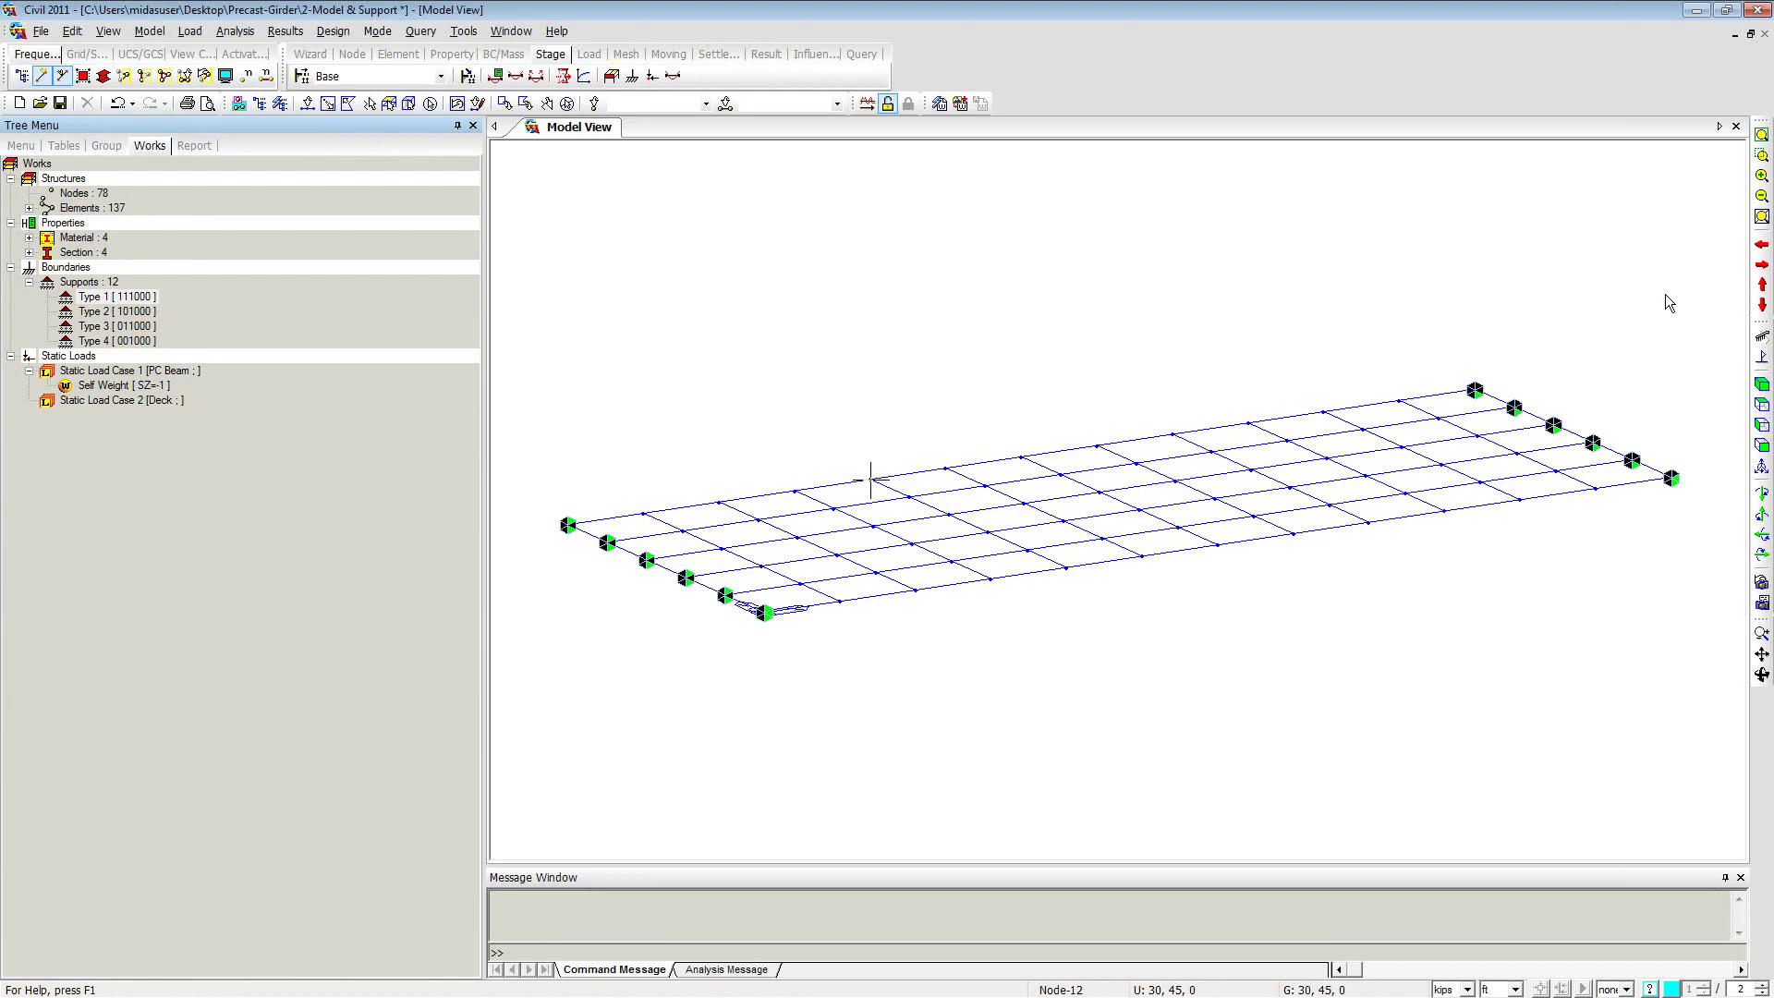
Step: Show the model in plan from above and hide the support symbols
left_click(1761, 407)
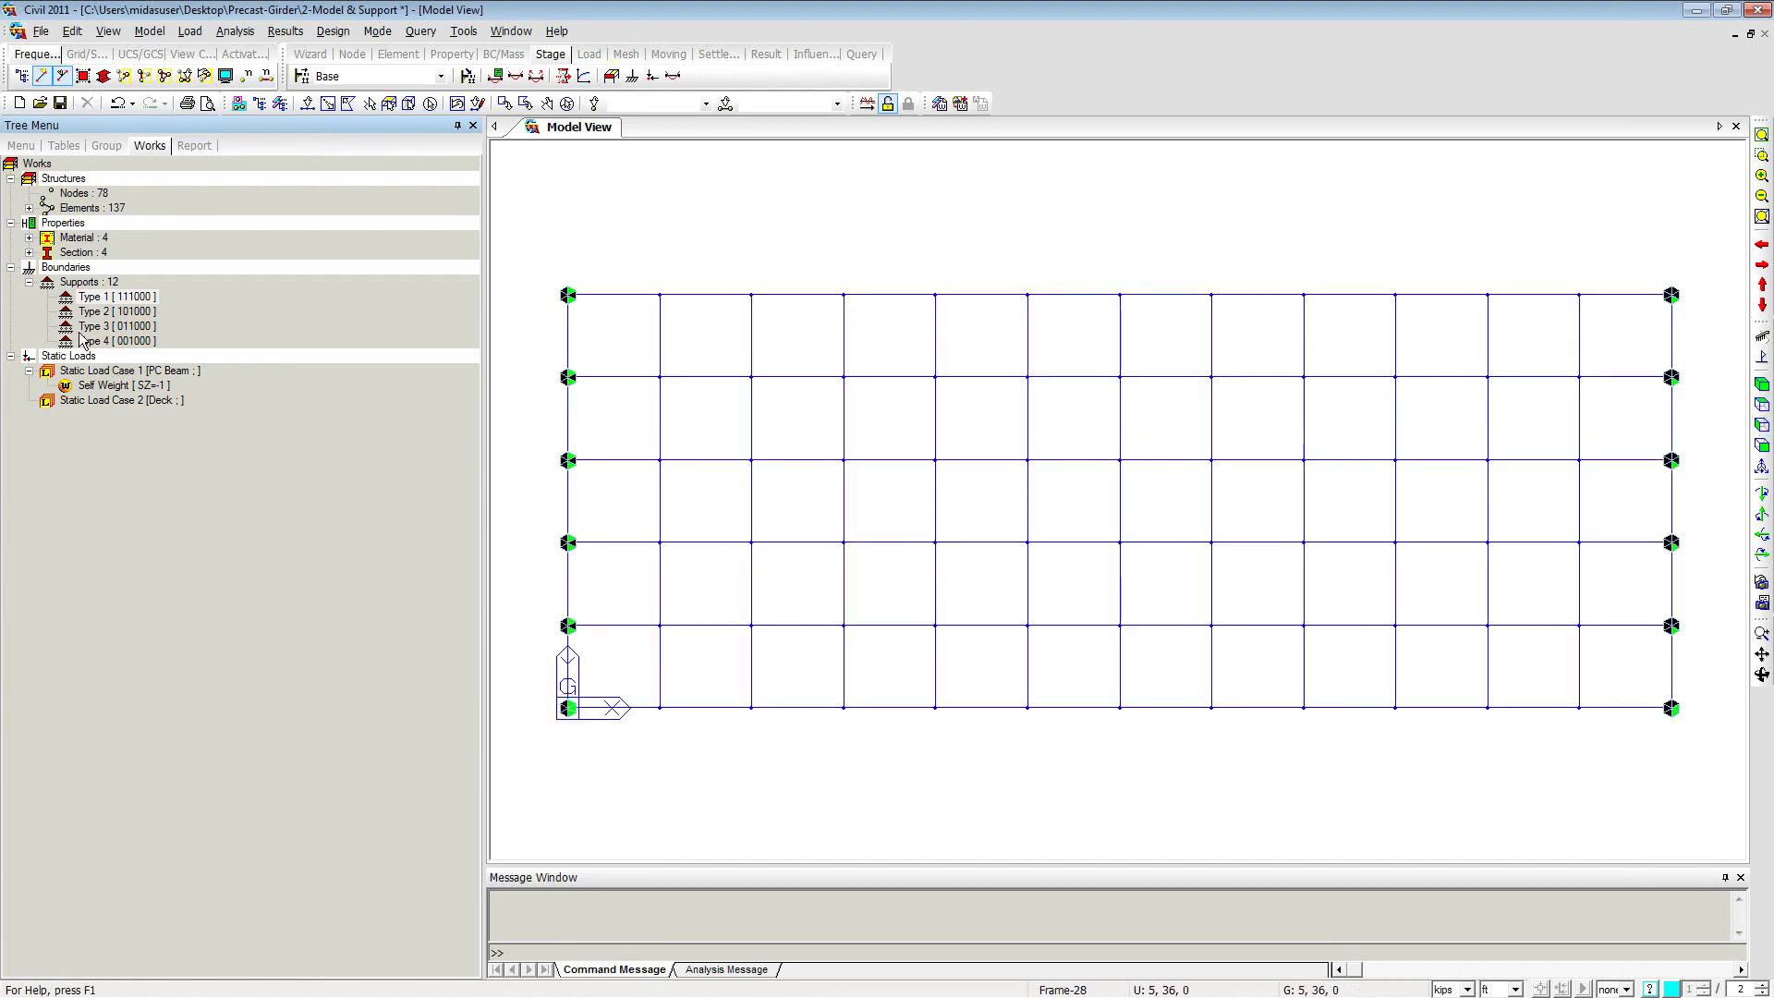
left_click(105, 297)
right_click(107, 296)
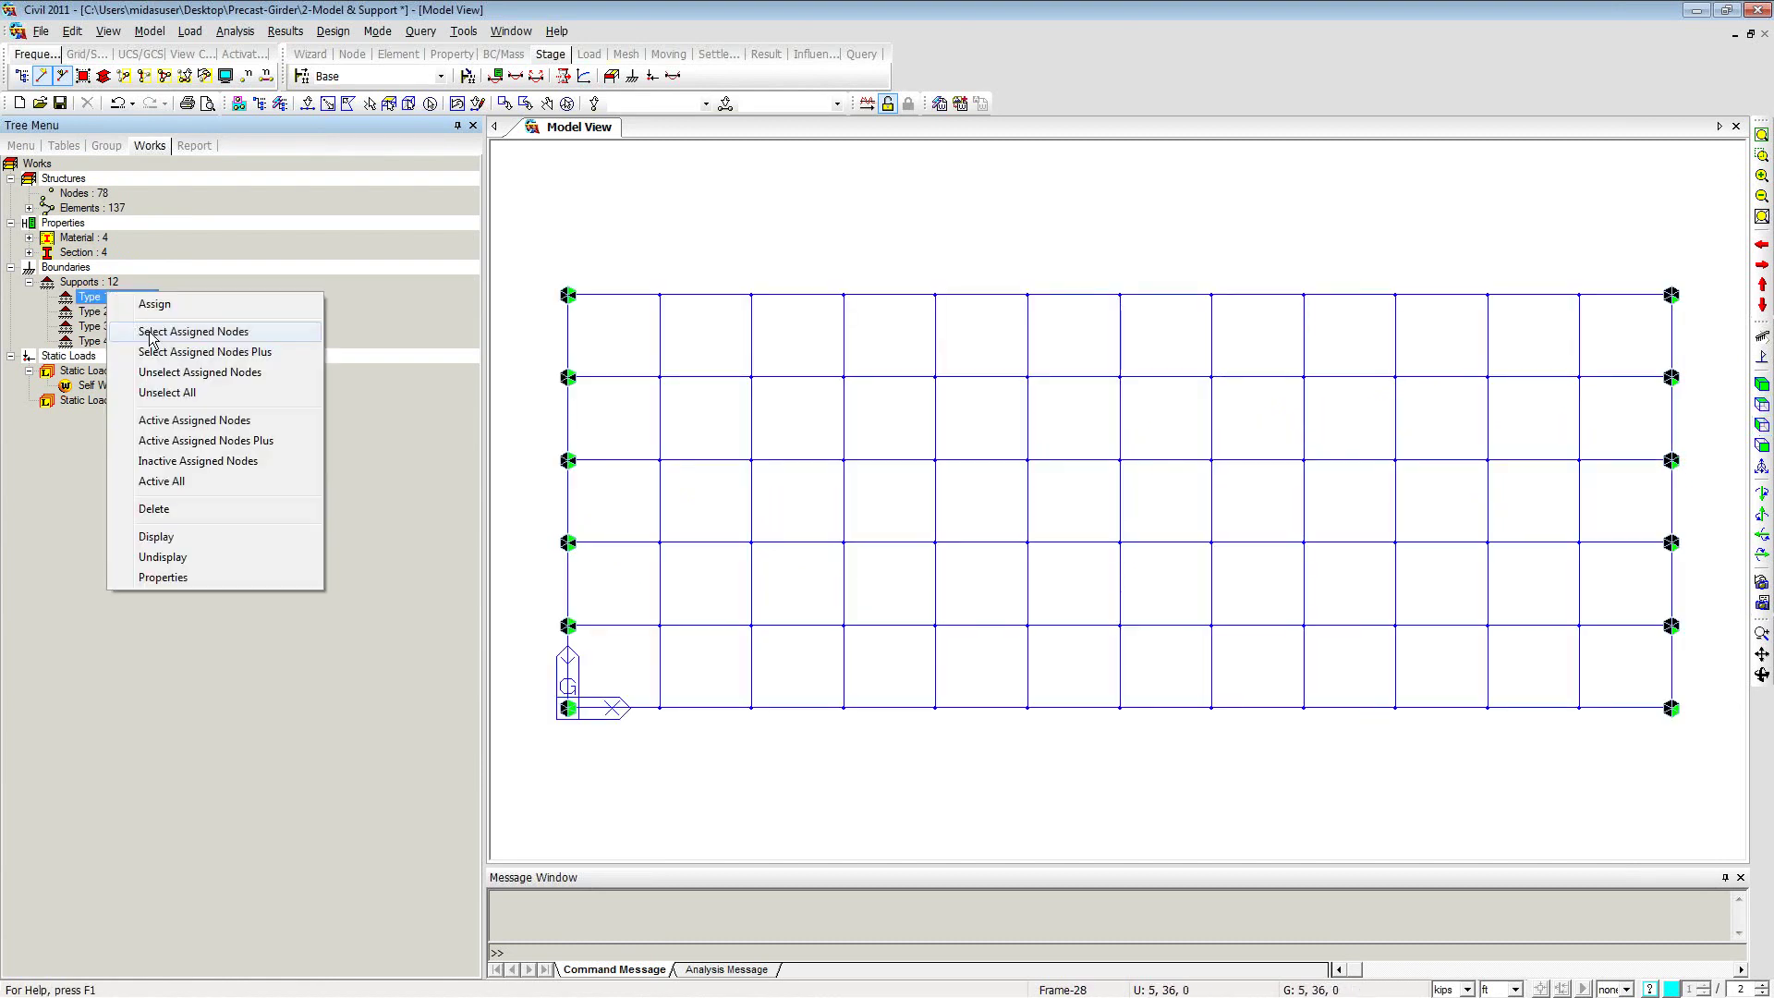
left_click(181, 559)
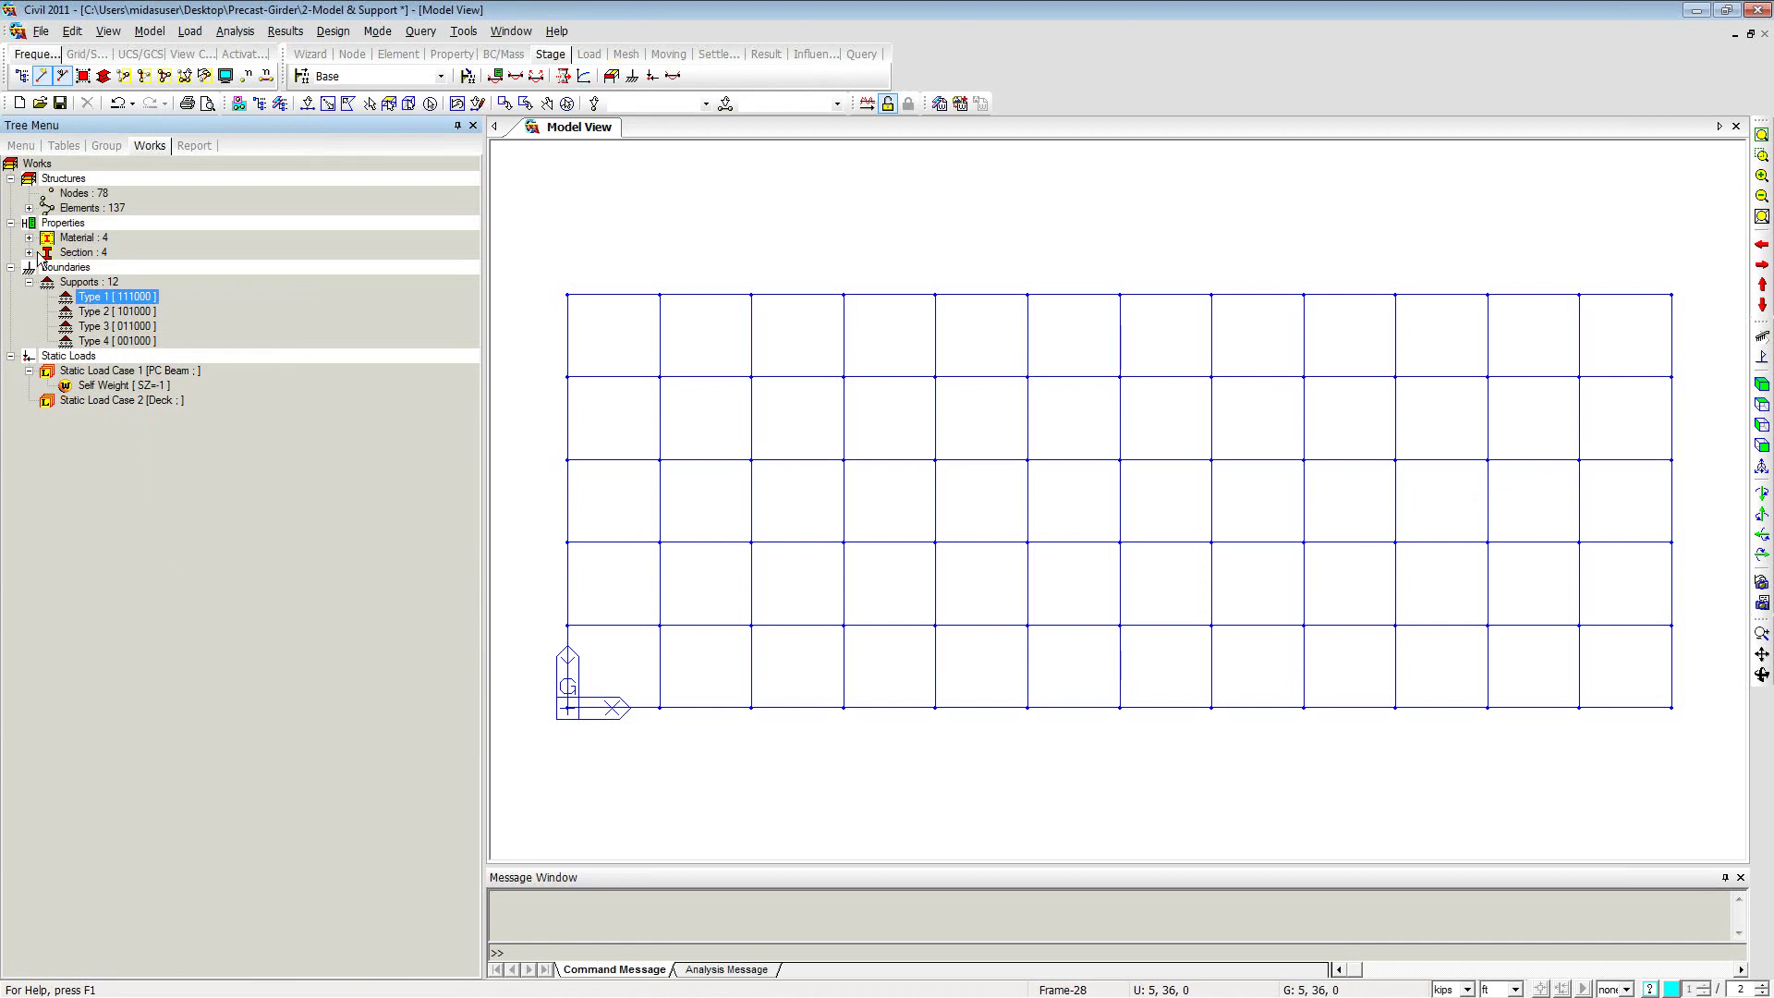
Step: Select the Interior Precast Beams elements and set up Element Beam Loads with load case Deck and load group Deck
left_click(29, 252)
double_click(132, 267)
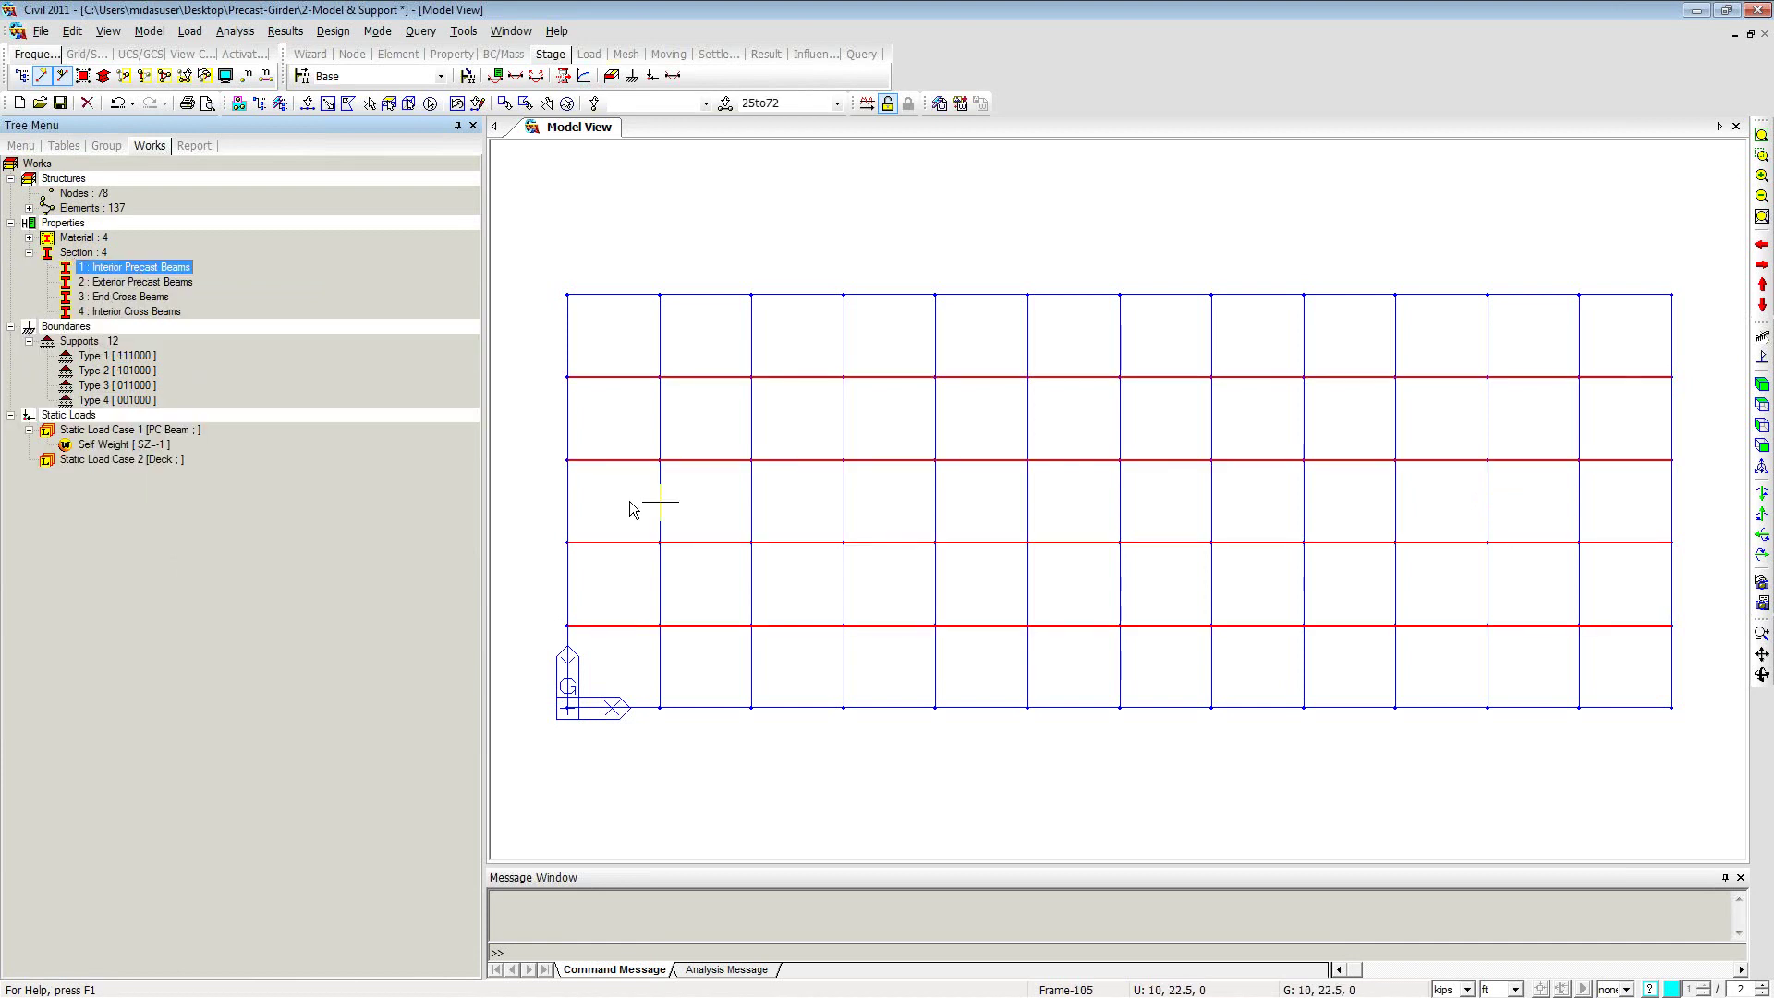
right_click(566, 203)
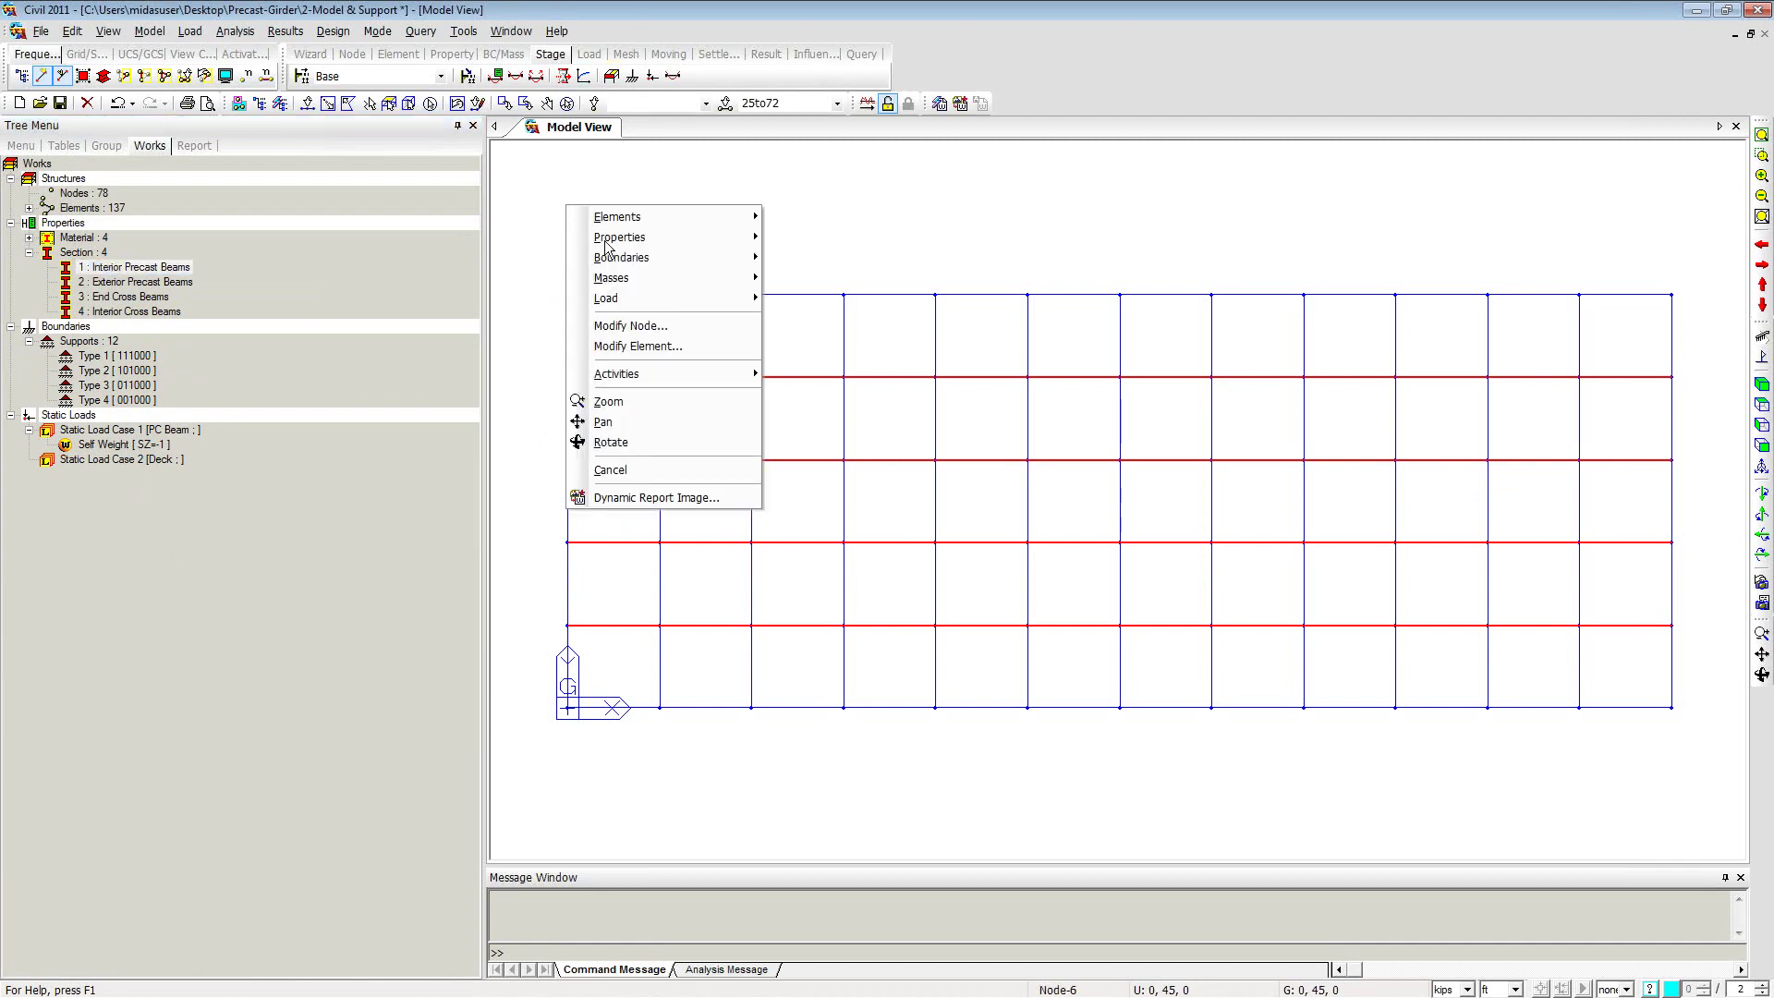
mouse_move(645, 295)
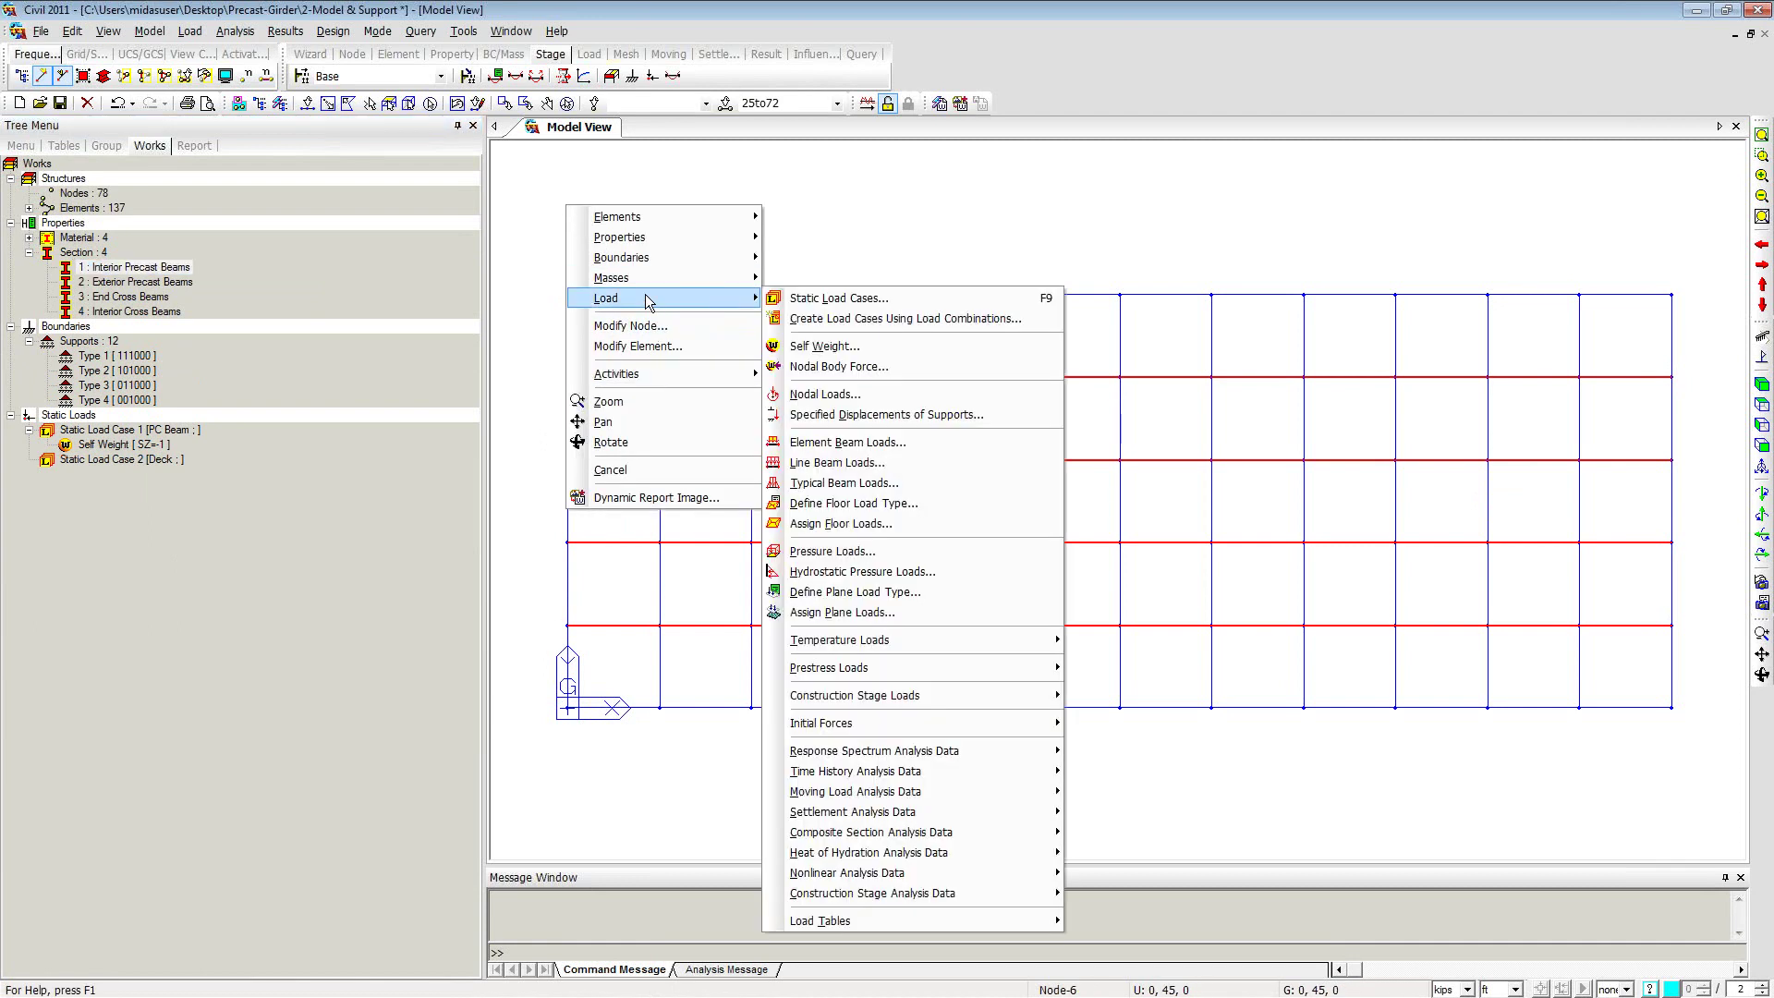
left_click(886, 444)
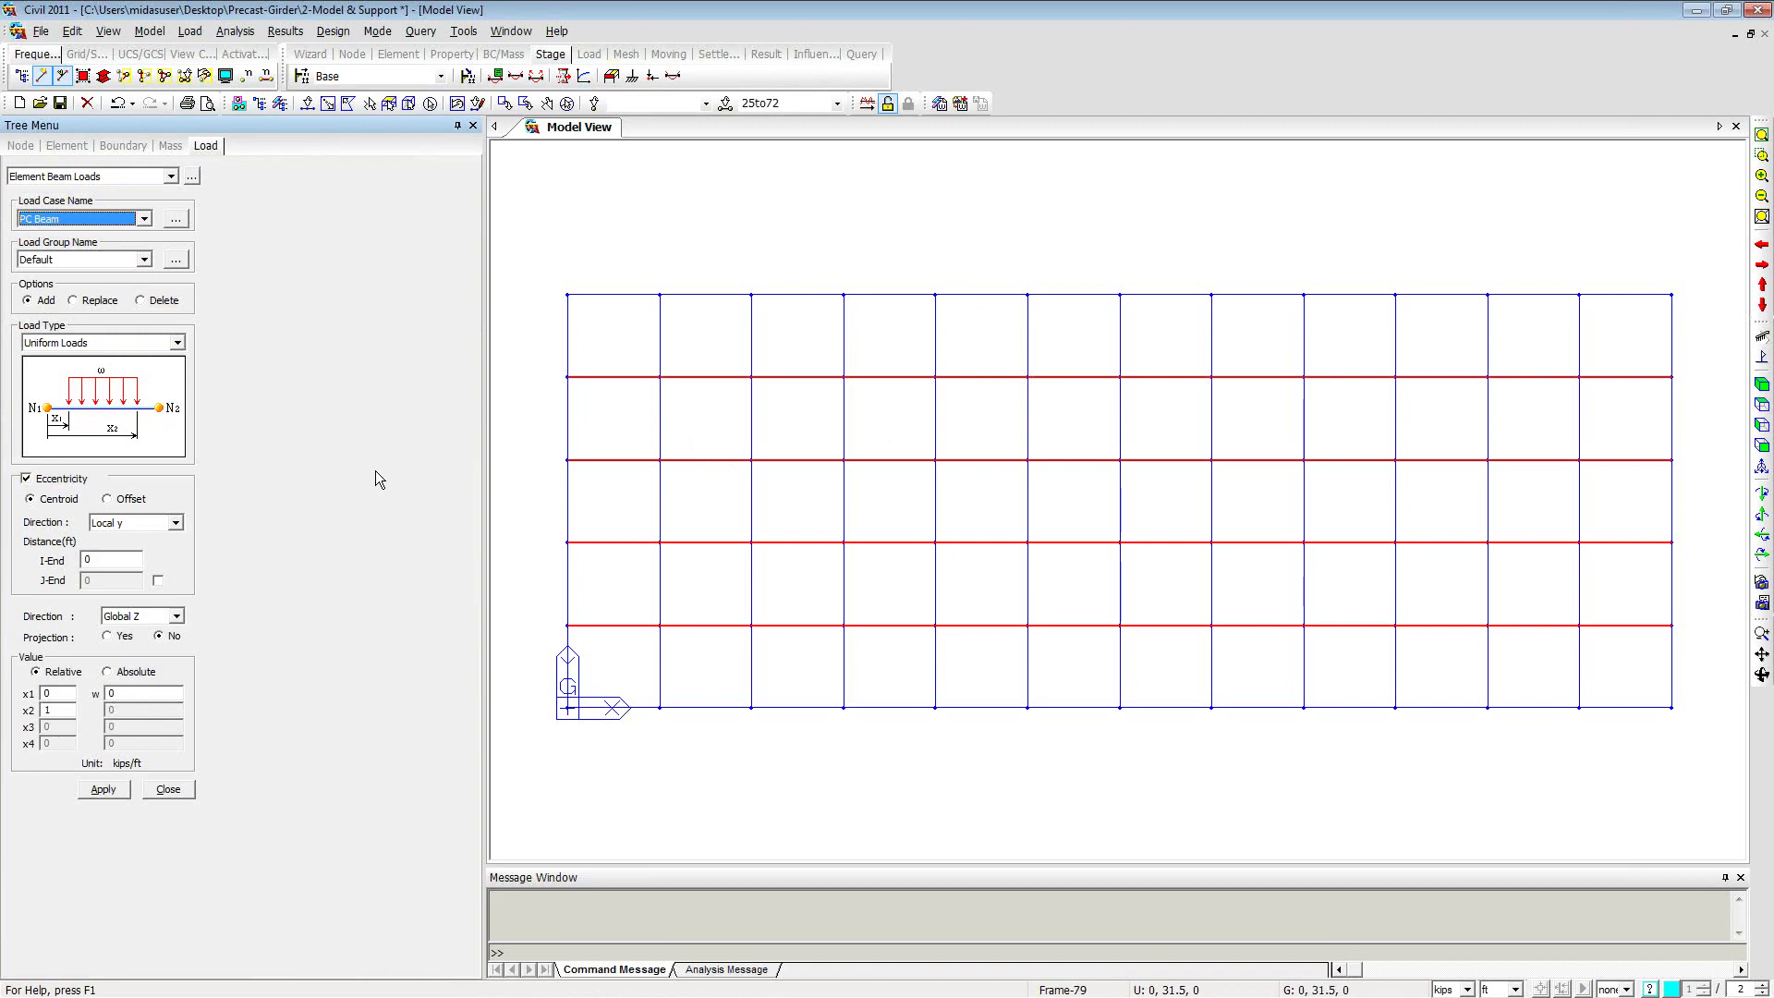
left_click(143, 219)
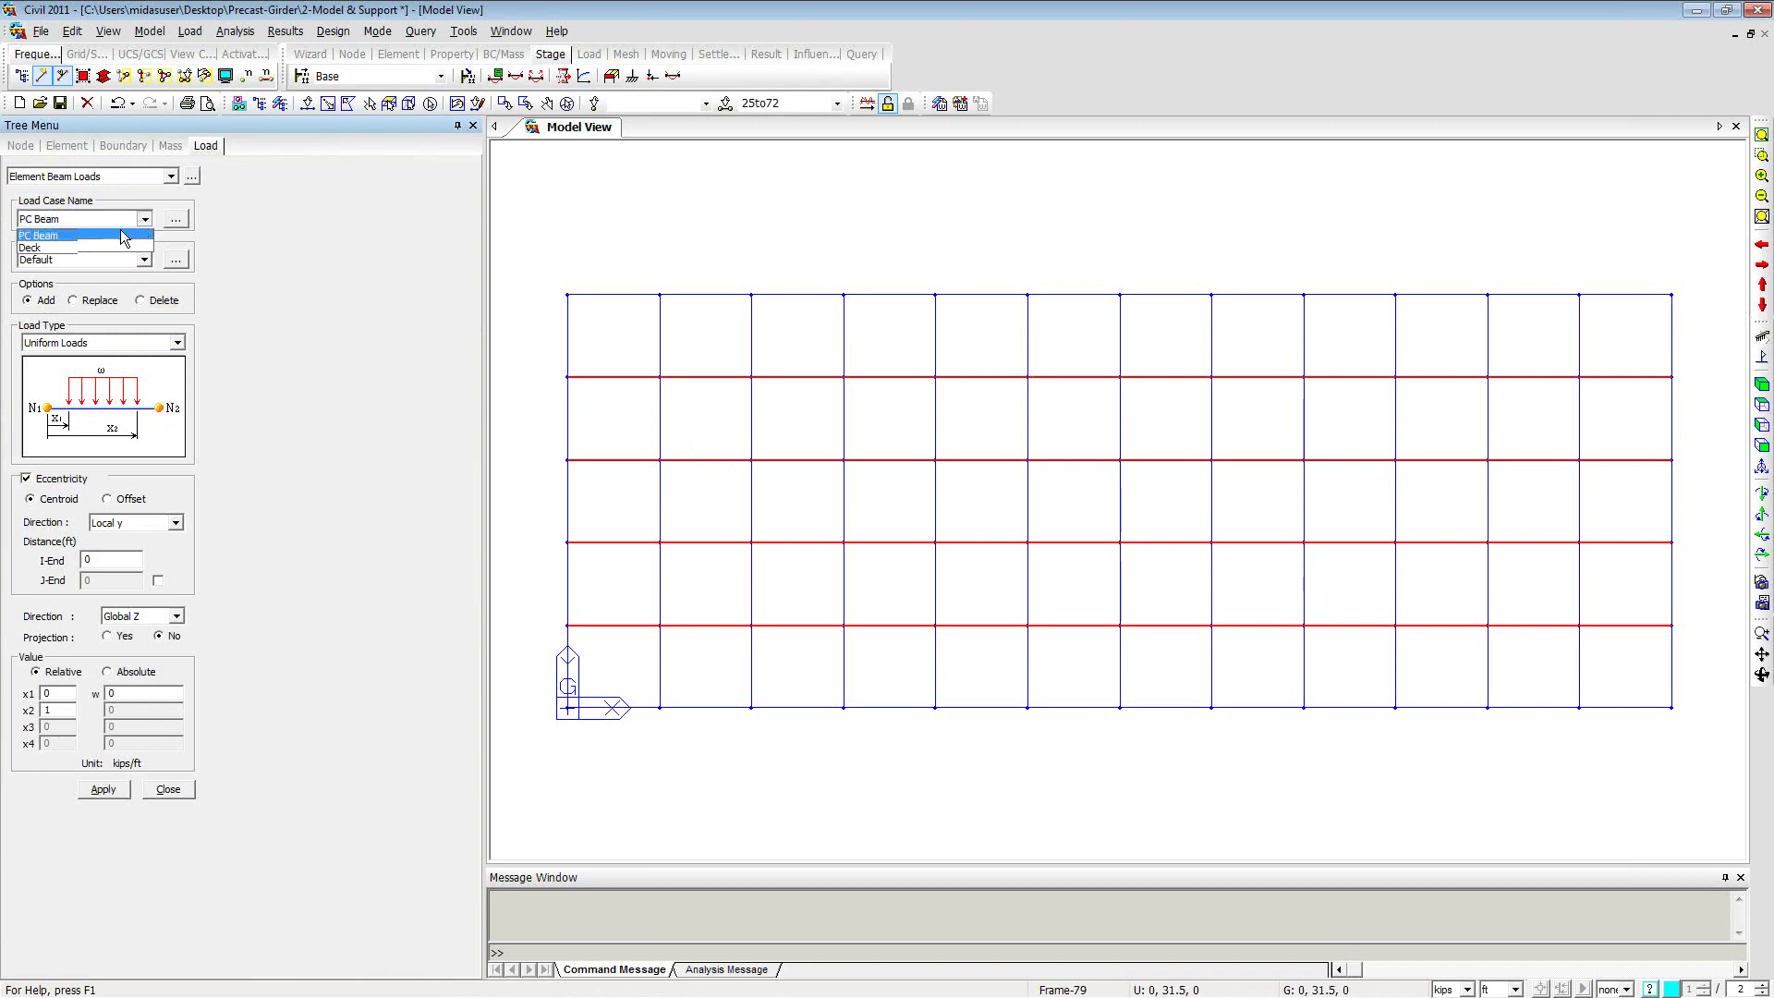
left_click(85, 248)
left_click(143, 259)
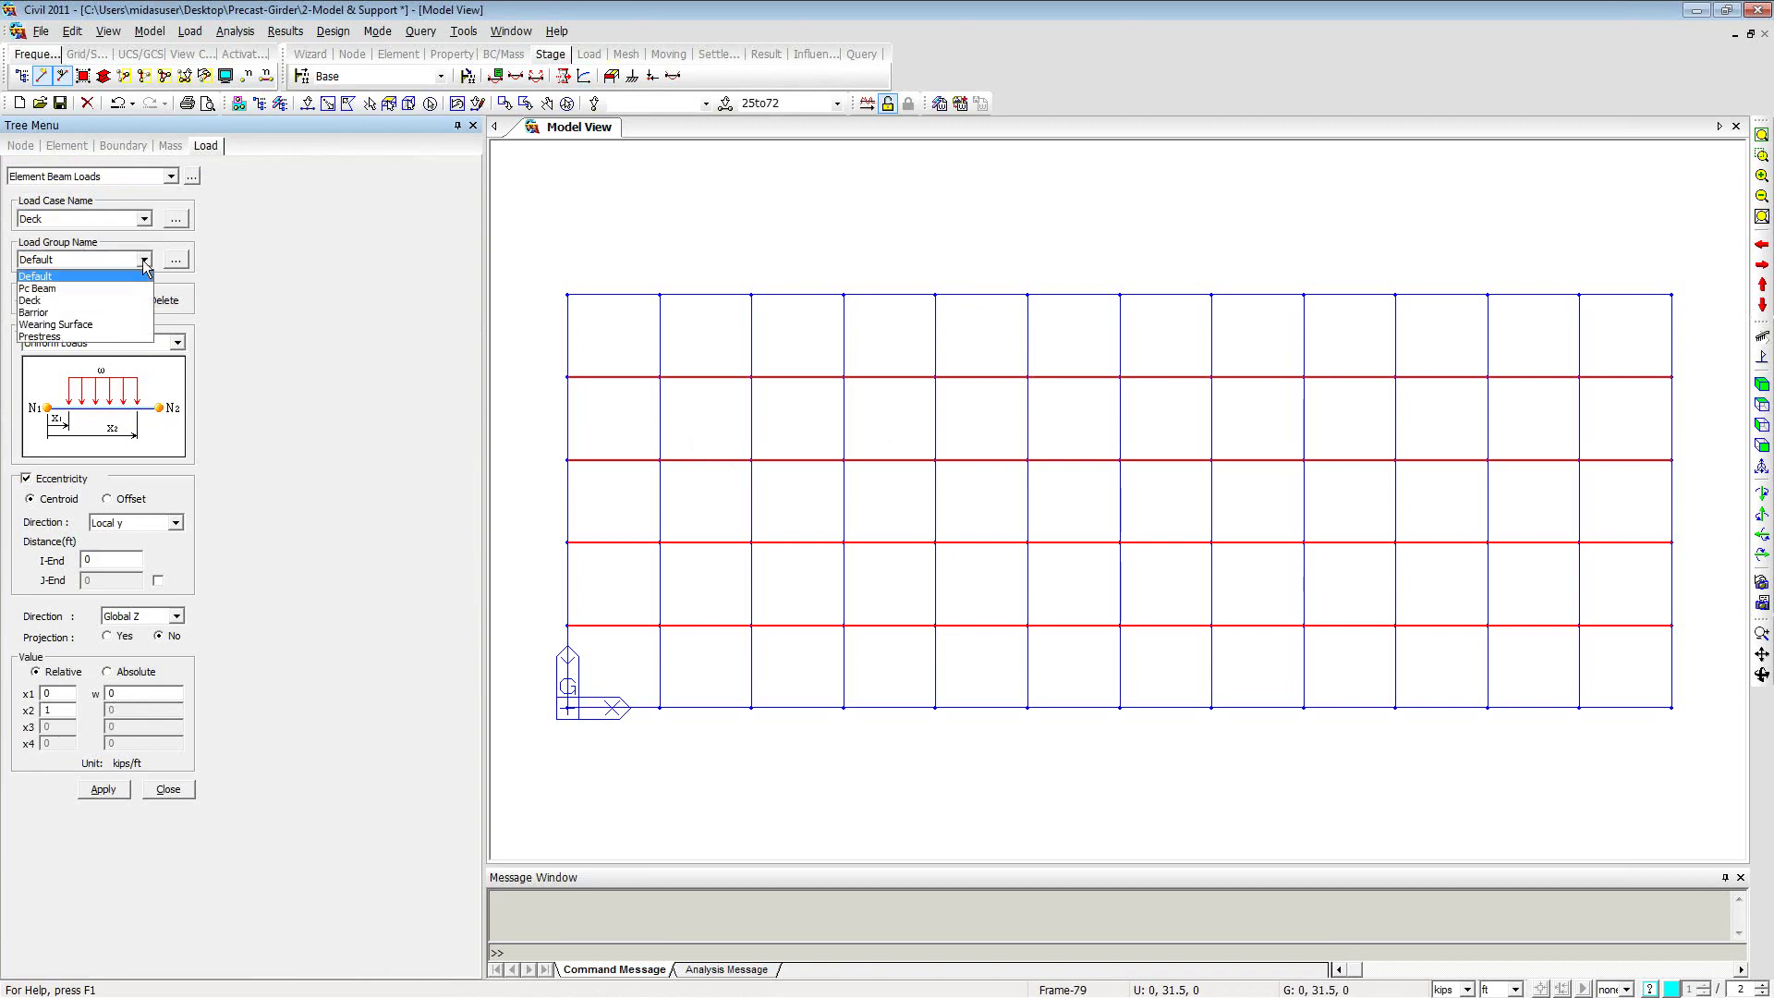
left_click(89, 304)
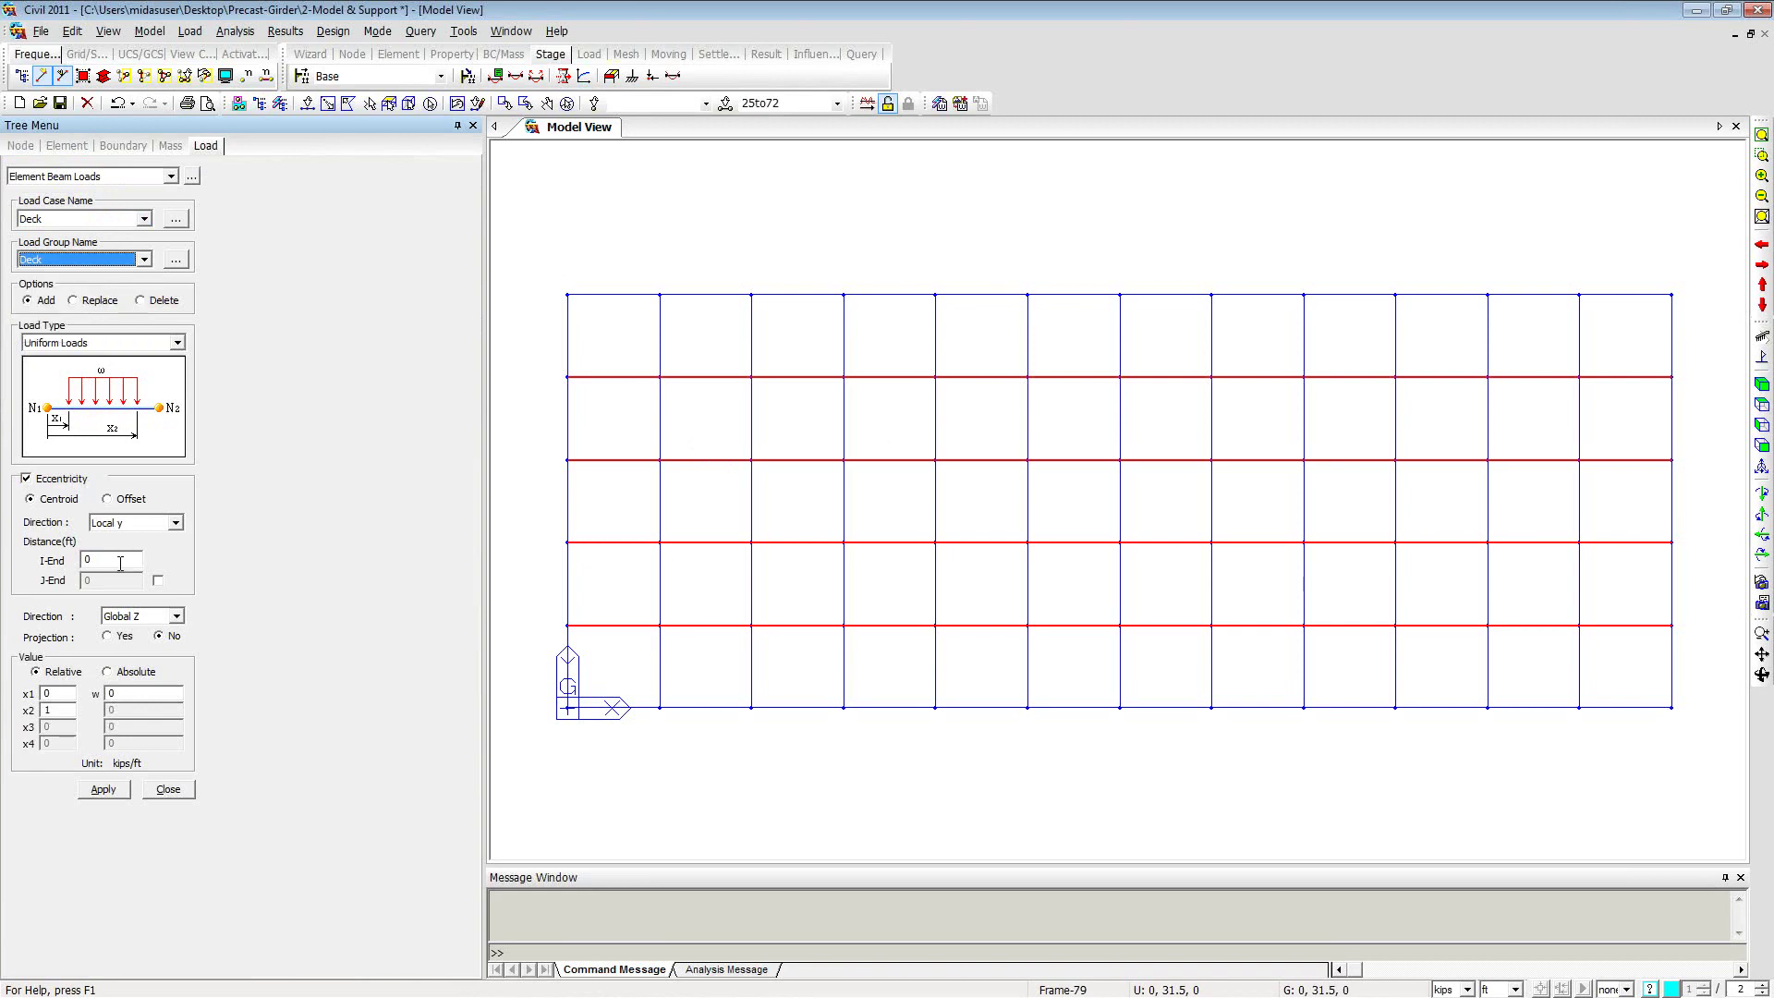
Step: Apply a uniform Global Z load of -0.922 kips/ft without eccentricity to the selected interior beams, check it in isometric view, and leave Element Beam Loads
left_click(27, 479)
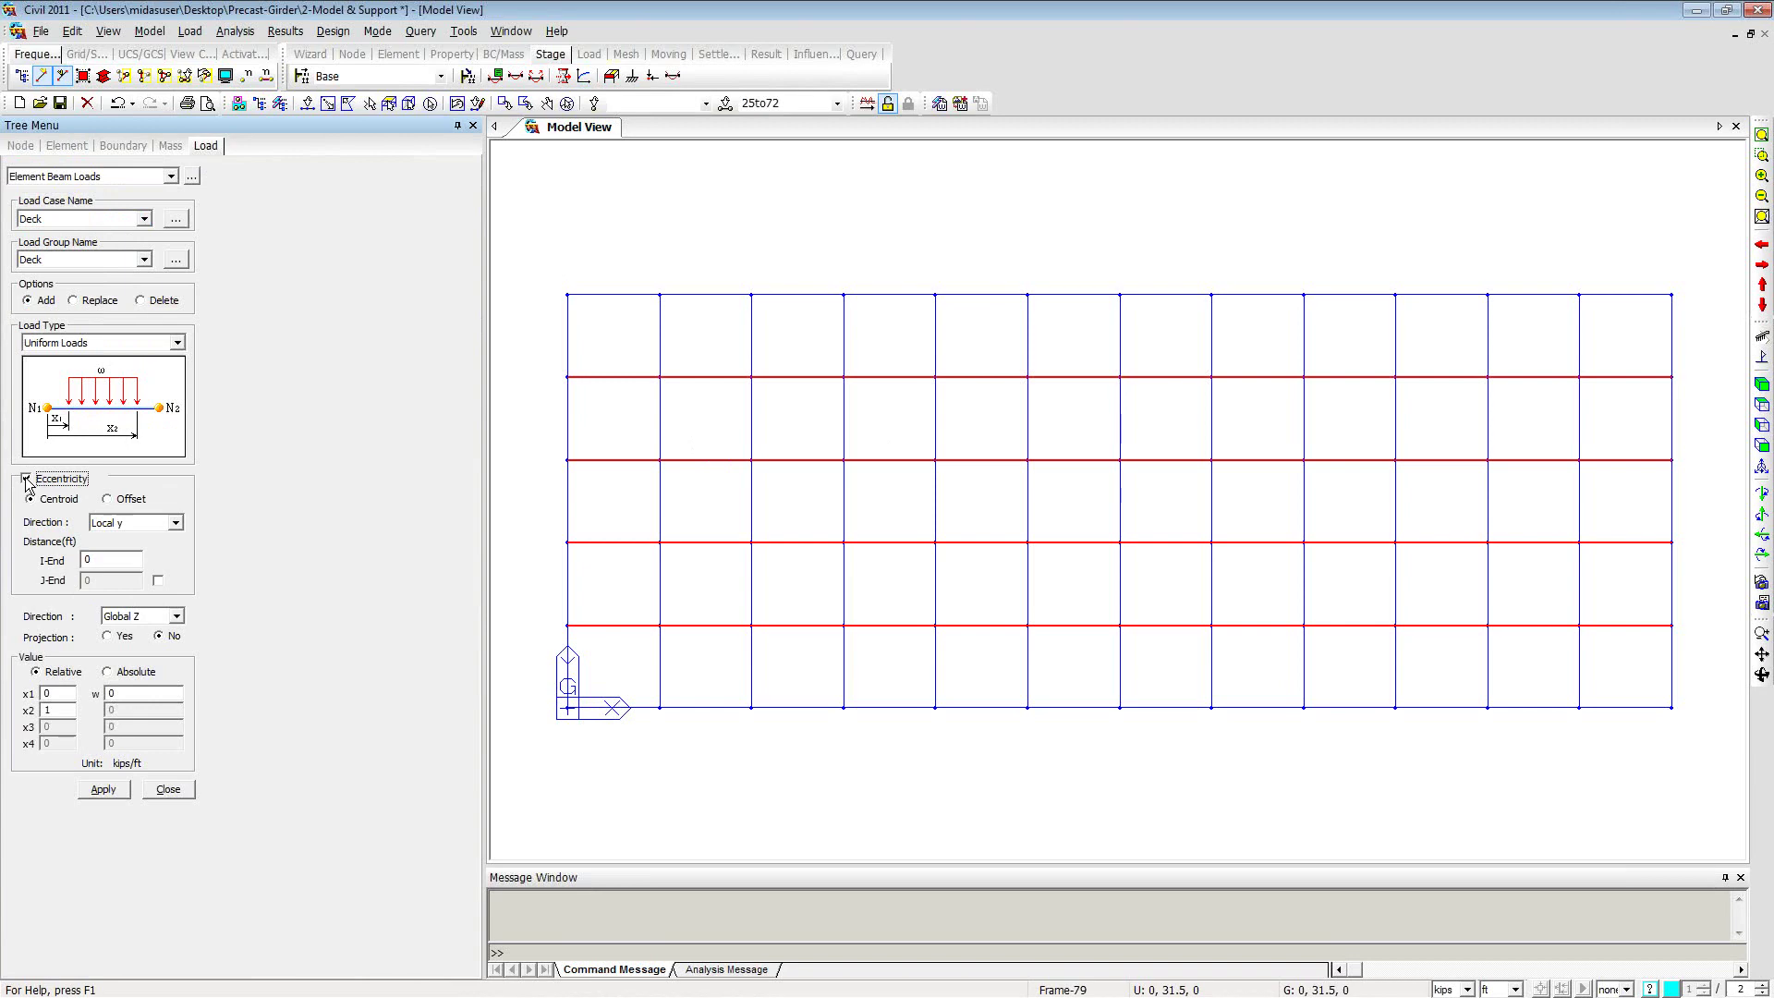
left_click(27, 480)
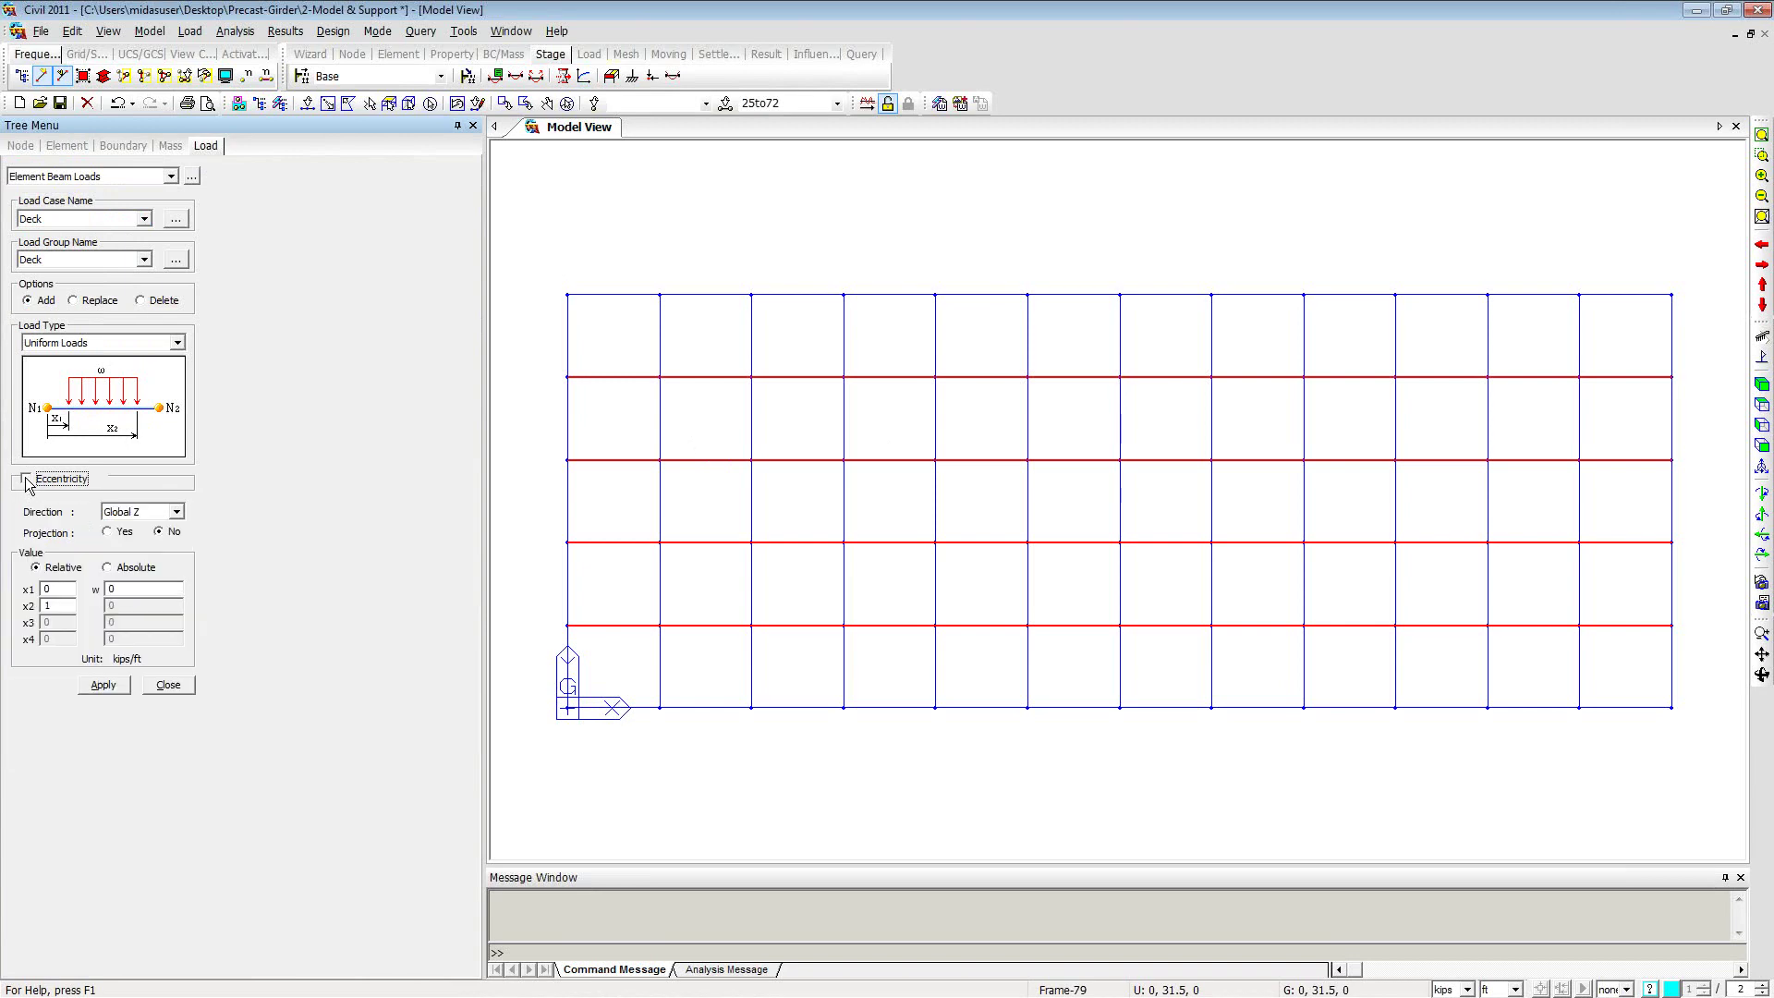
double_click(131, 590)
type("-.922")
left_click(103, 685)
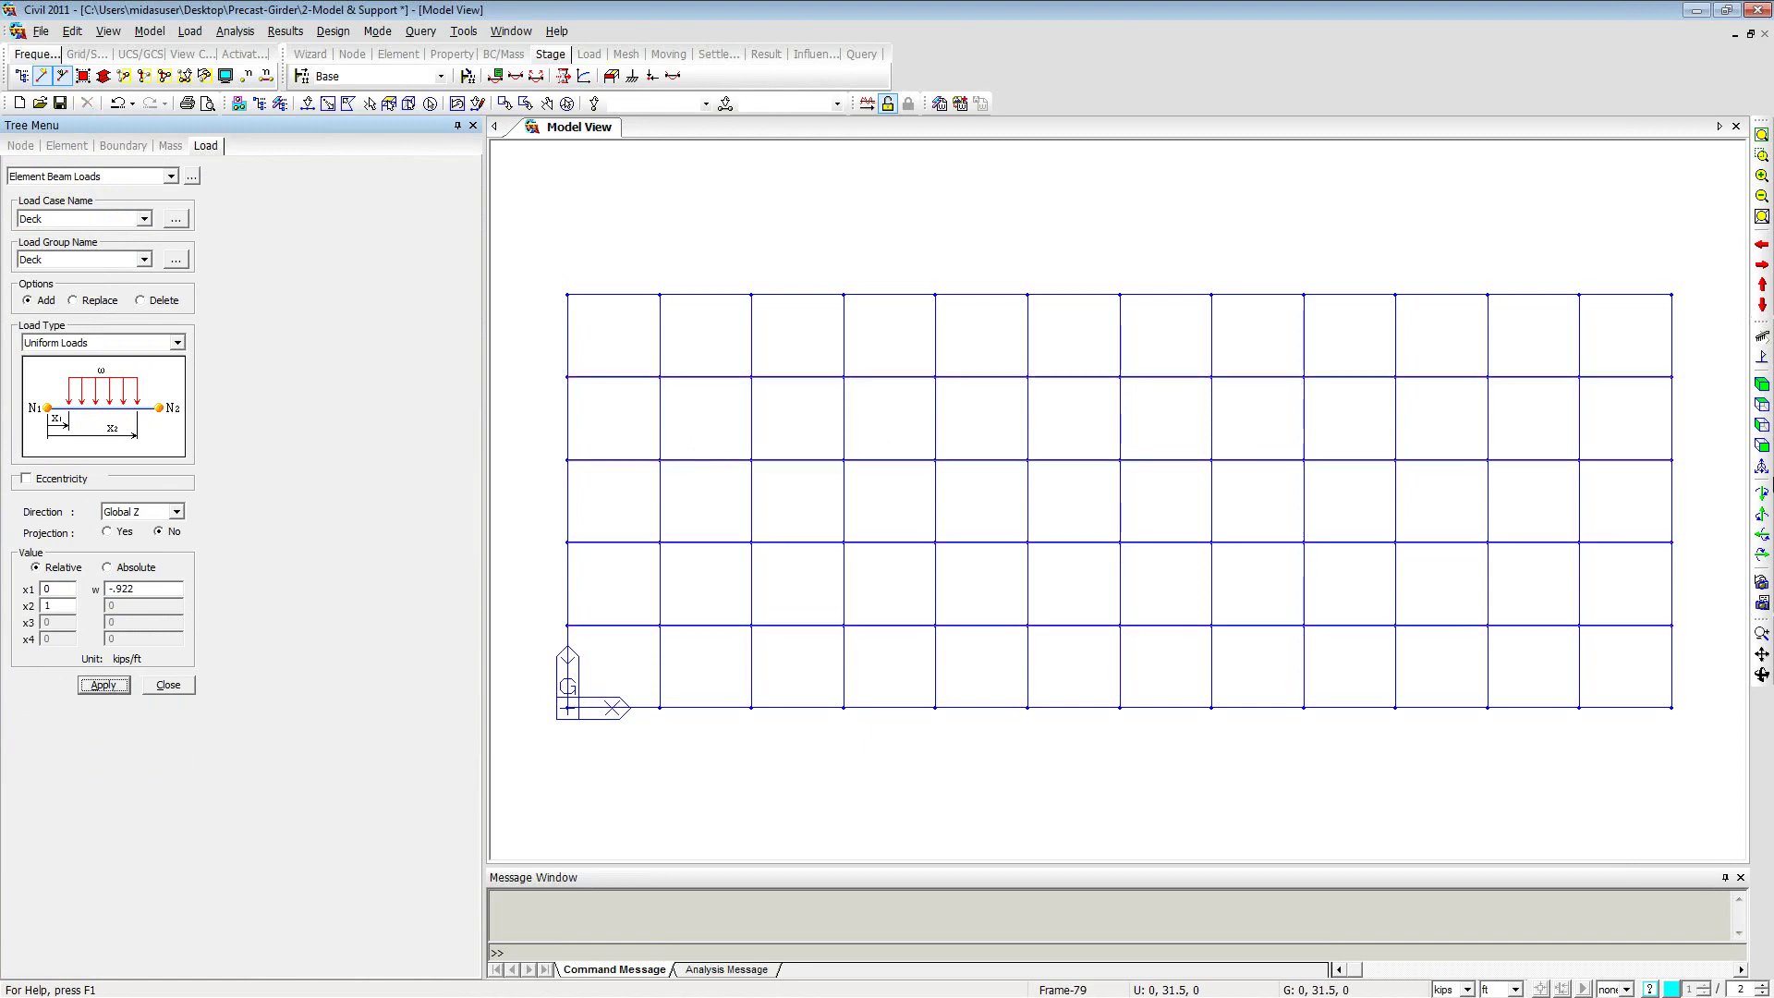
left_click(1761, 384)
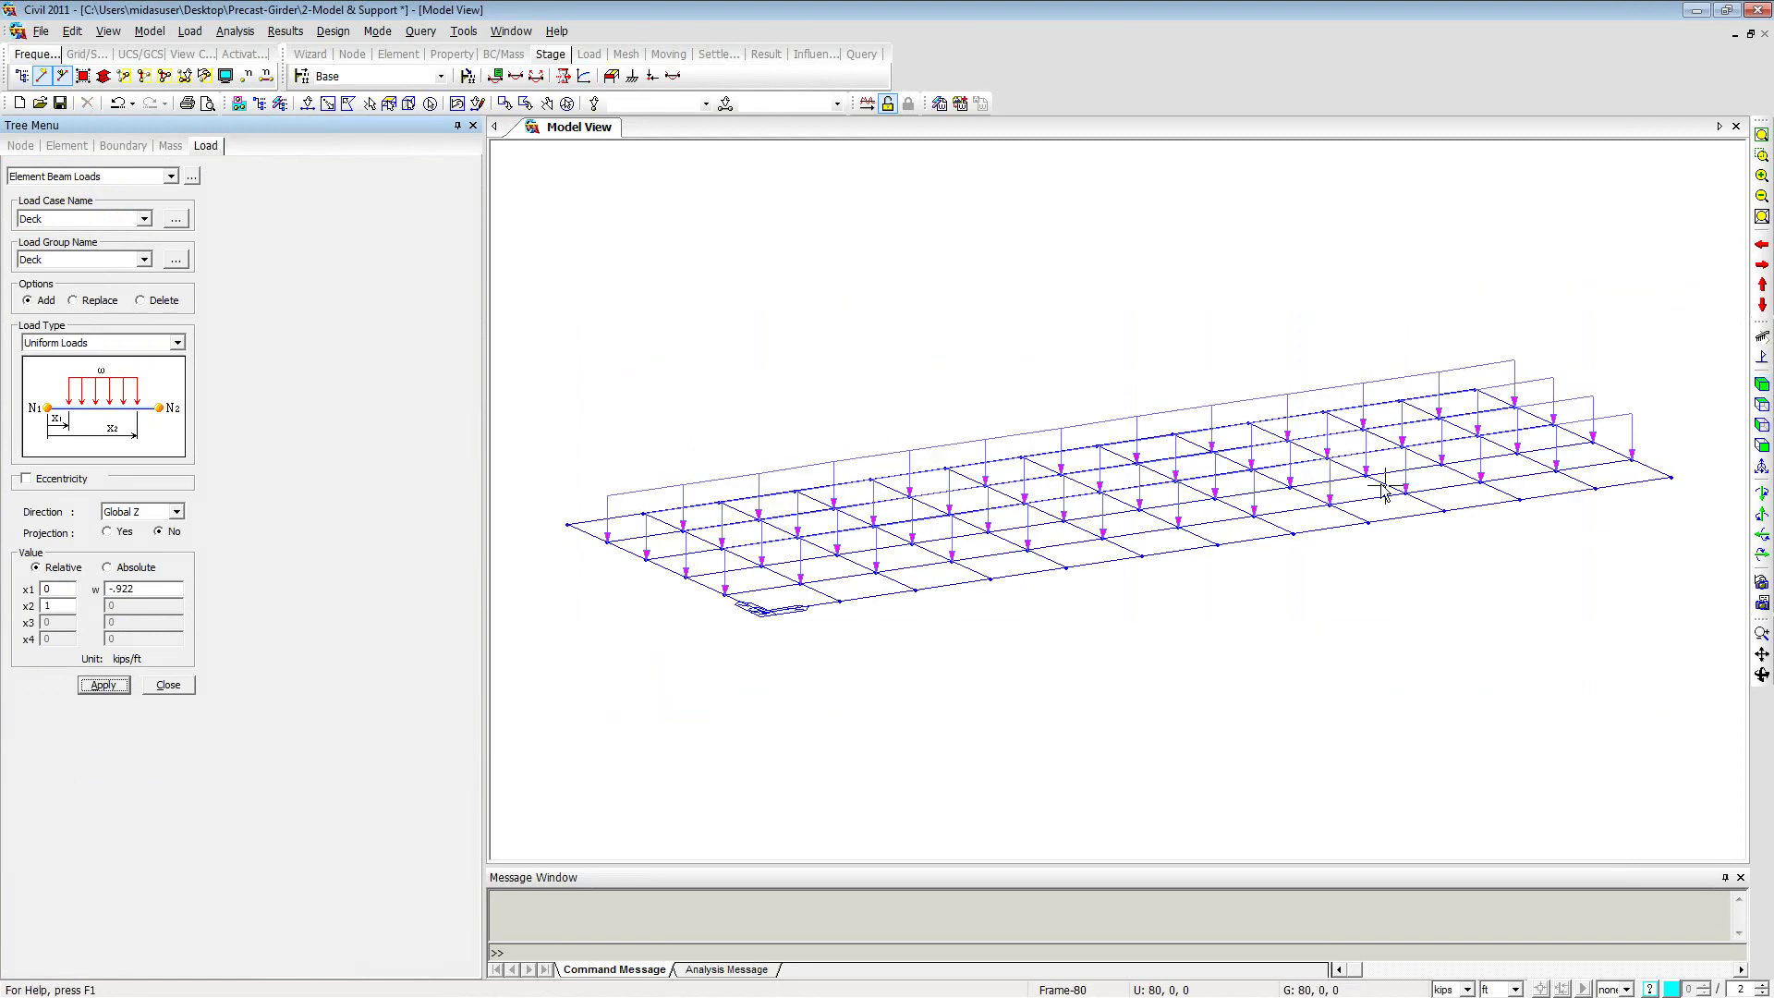
left_click(174, 684)
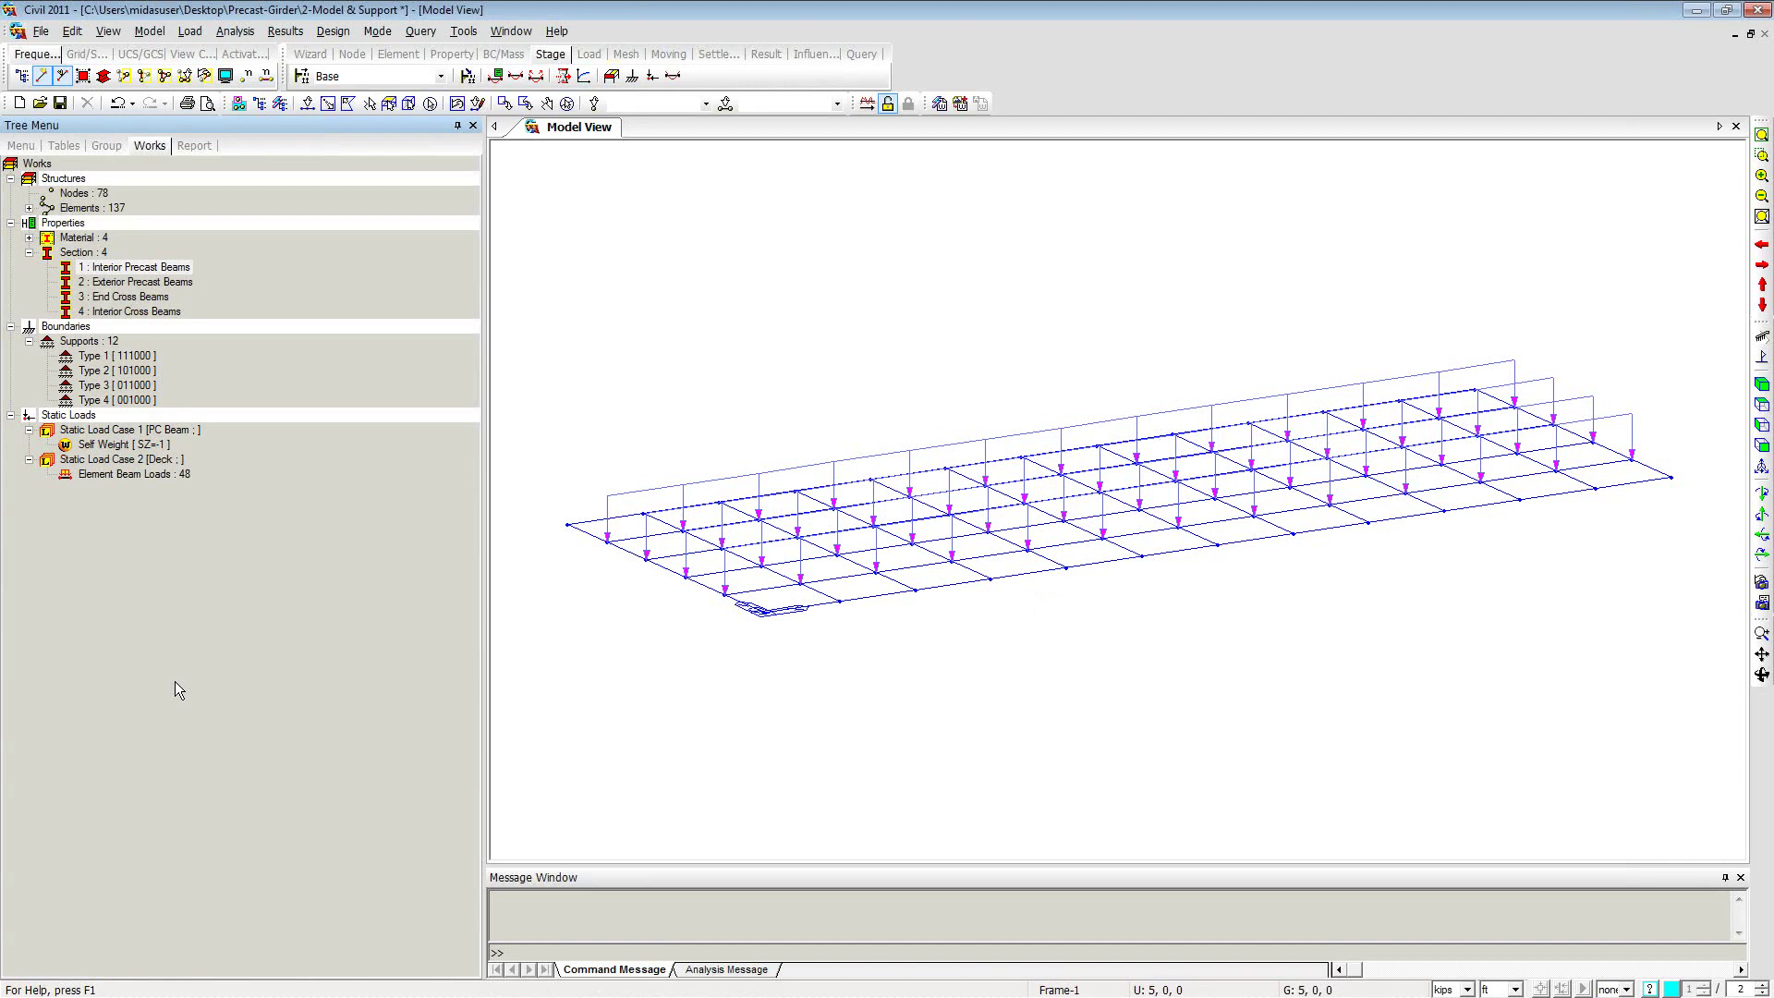
Step: Open the model file 3-Loads from the Precast-Girder folder
left_click(40, 103)
left_click(753, 499)
double_click(753, 498)
left_click(896, 551)
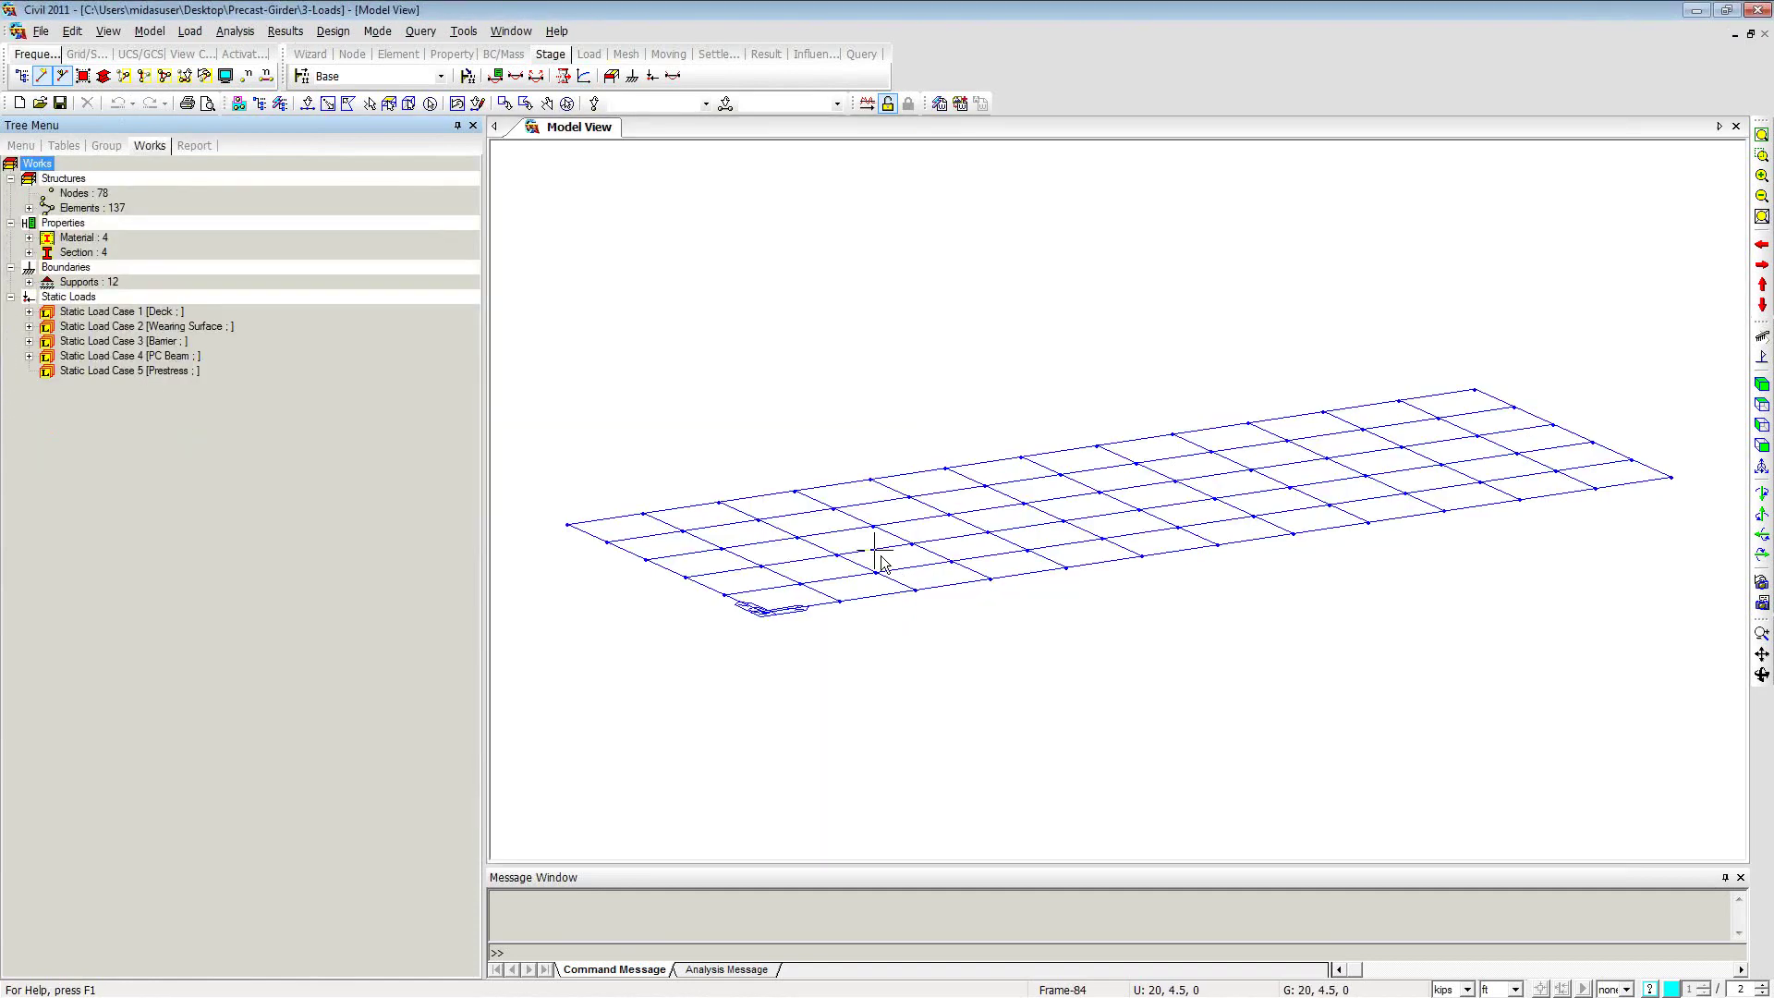
Step: Display the element beam loads of static load case Deck on the model, and hide them again
left_click(29, 313)
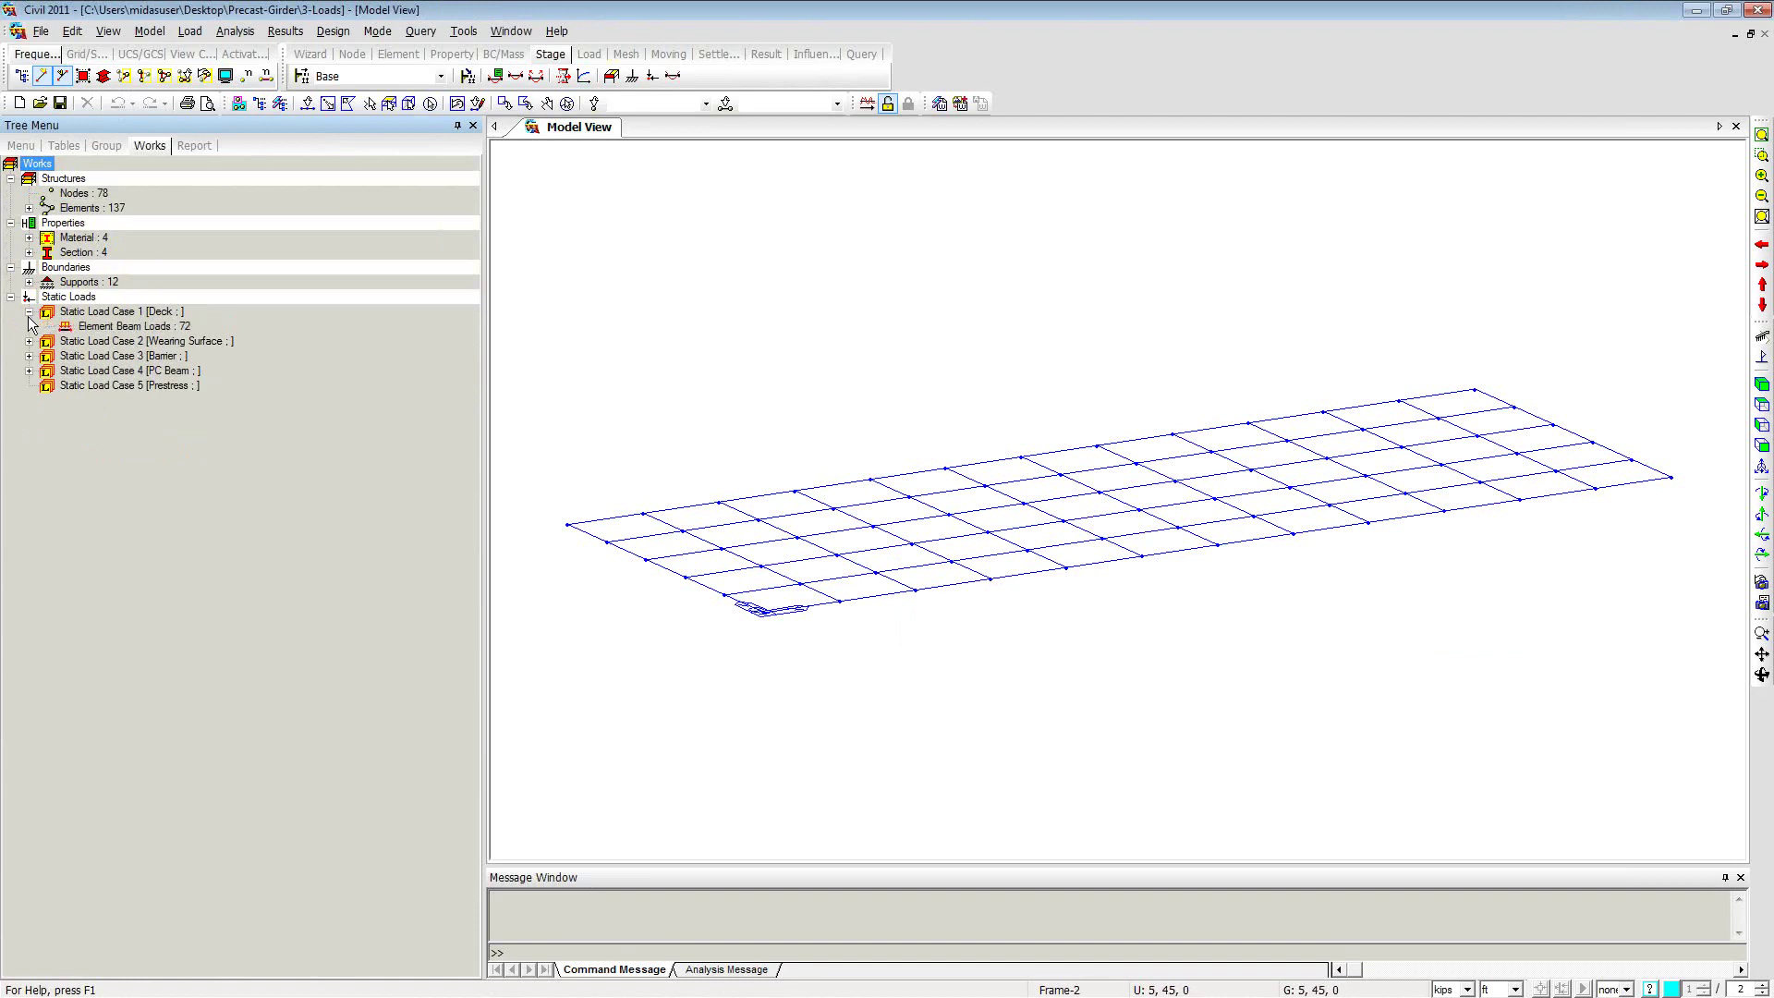
right_click(98, 328)
left_click(155, 367)
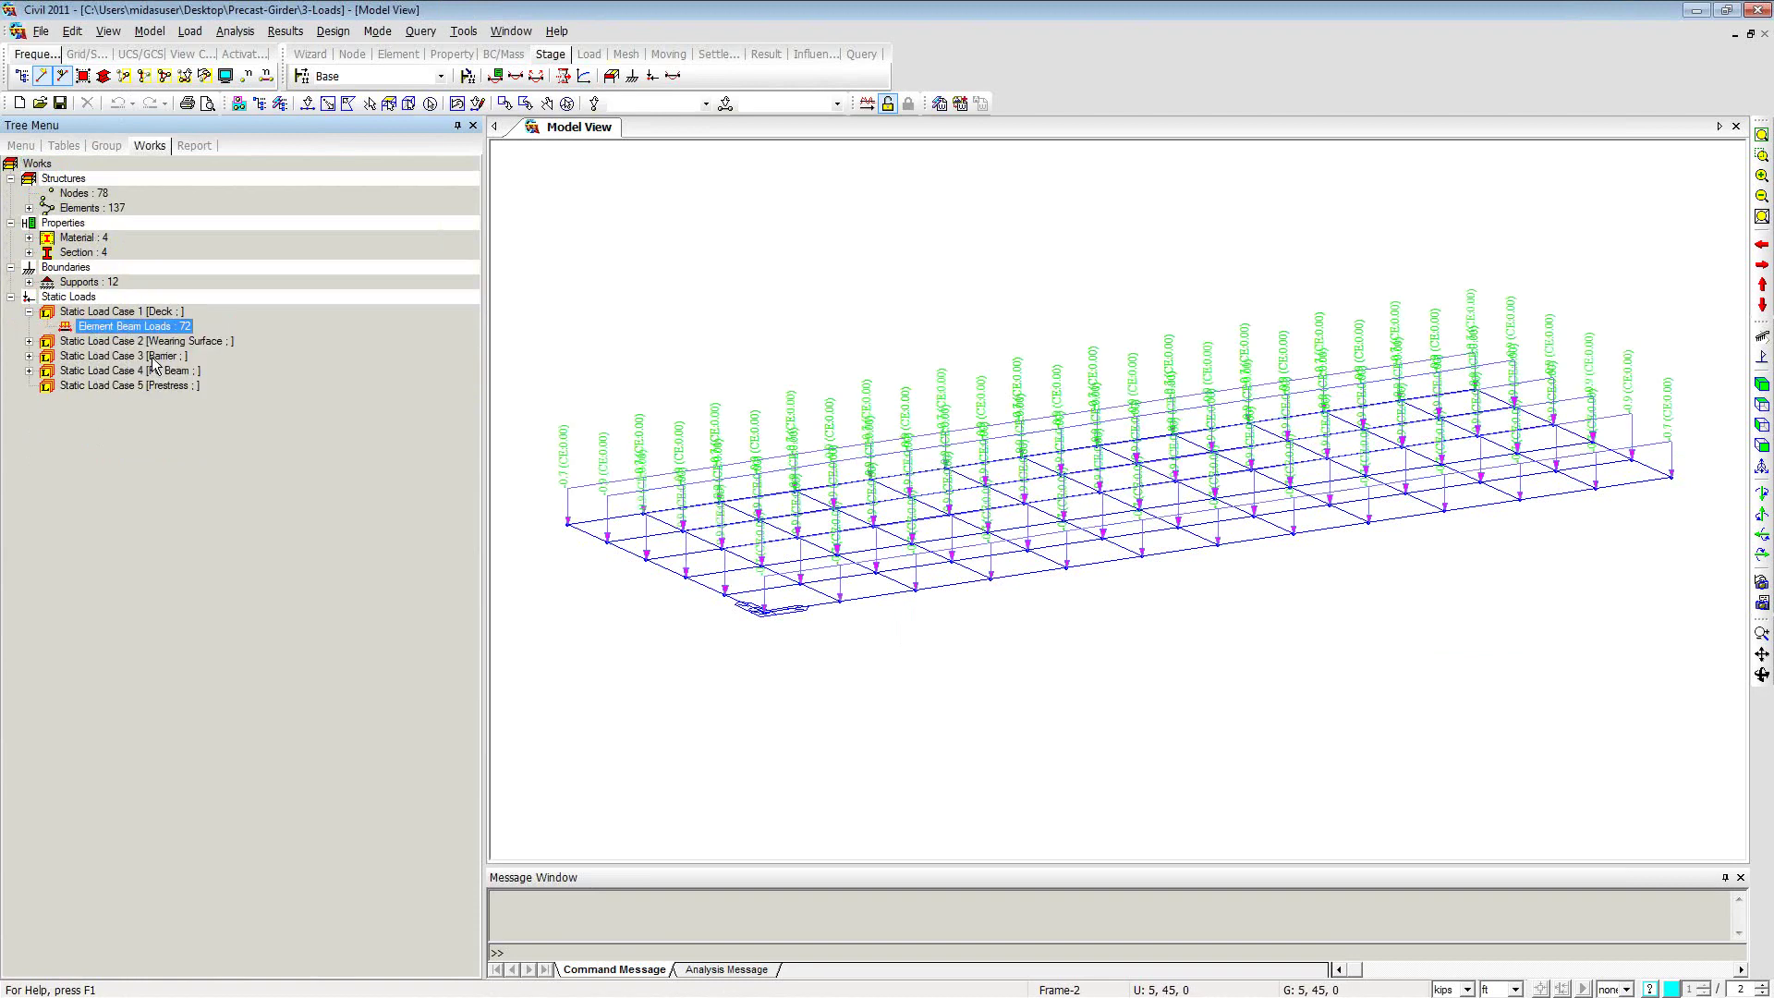
right_click(107, 330)
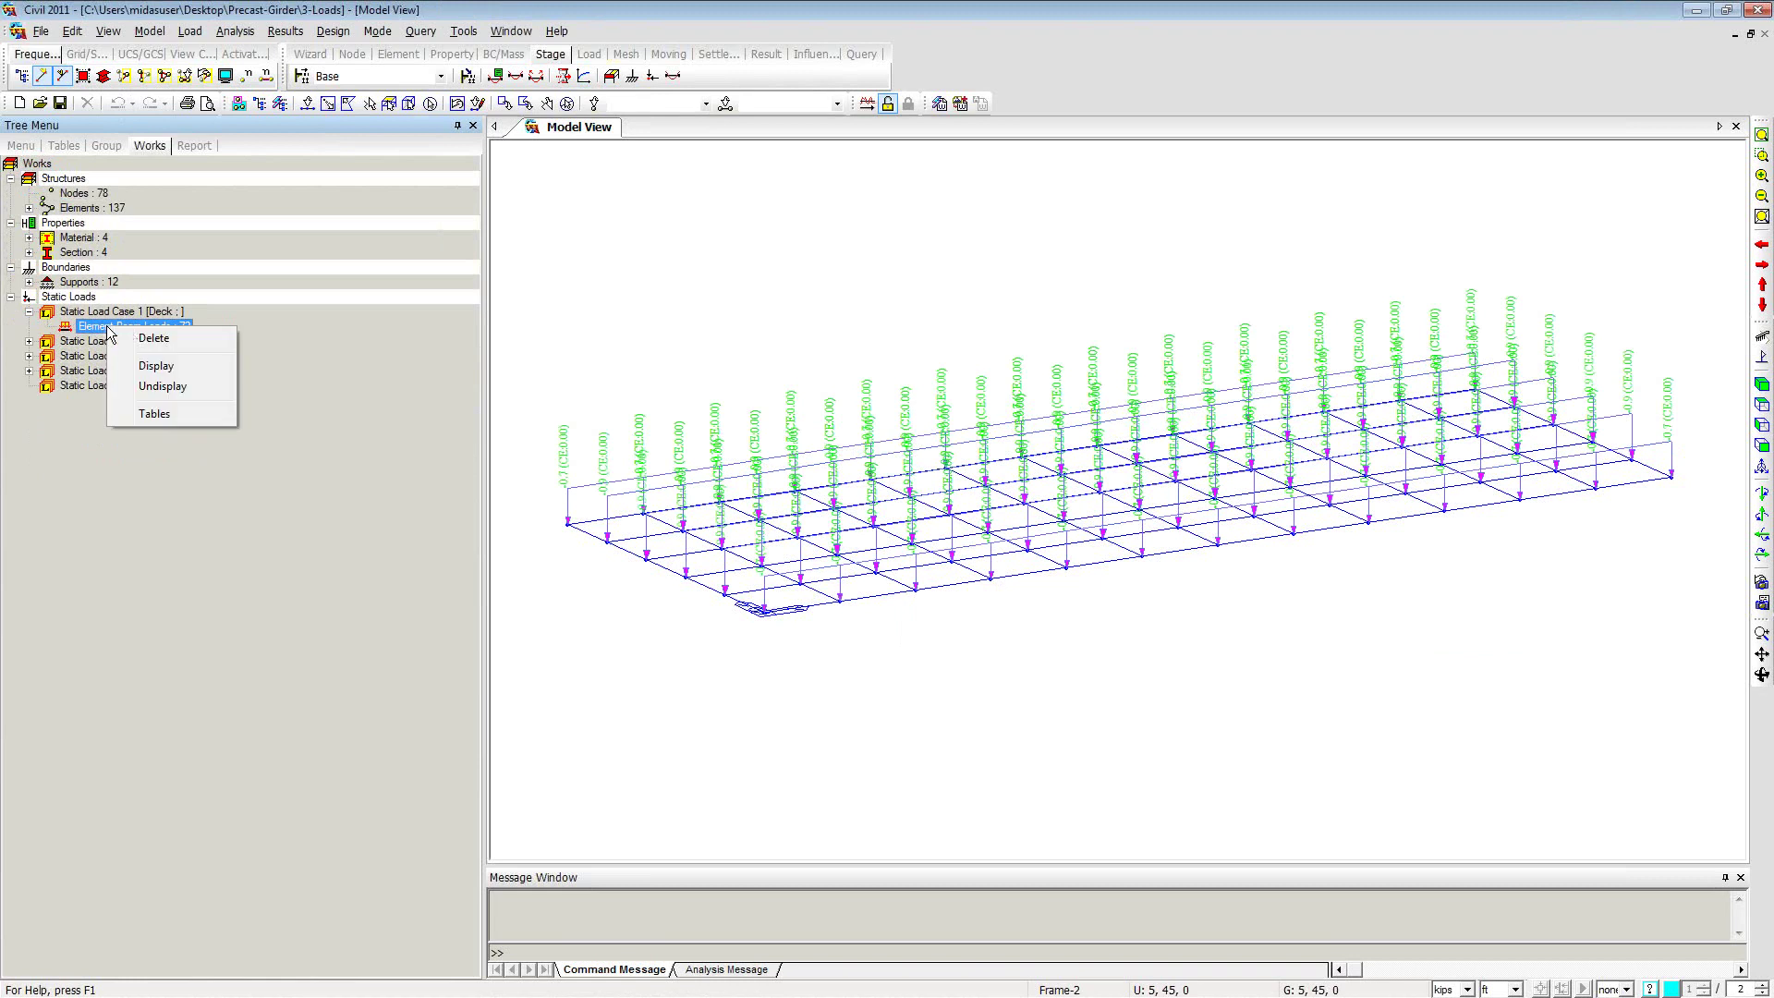
left_click(153, 381)
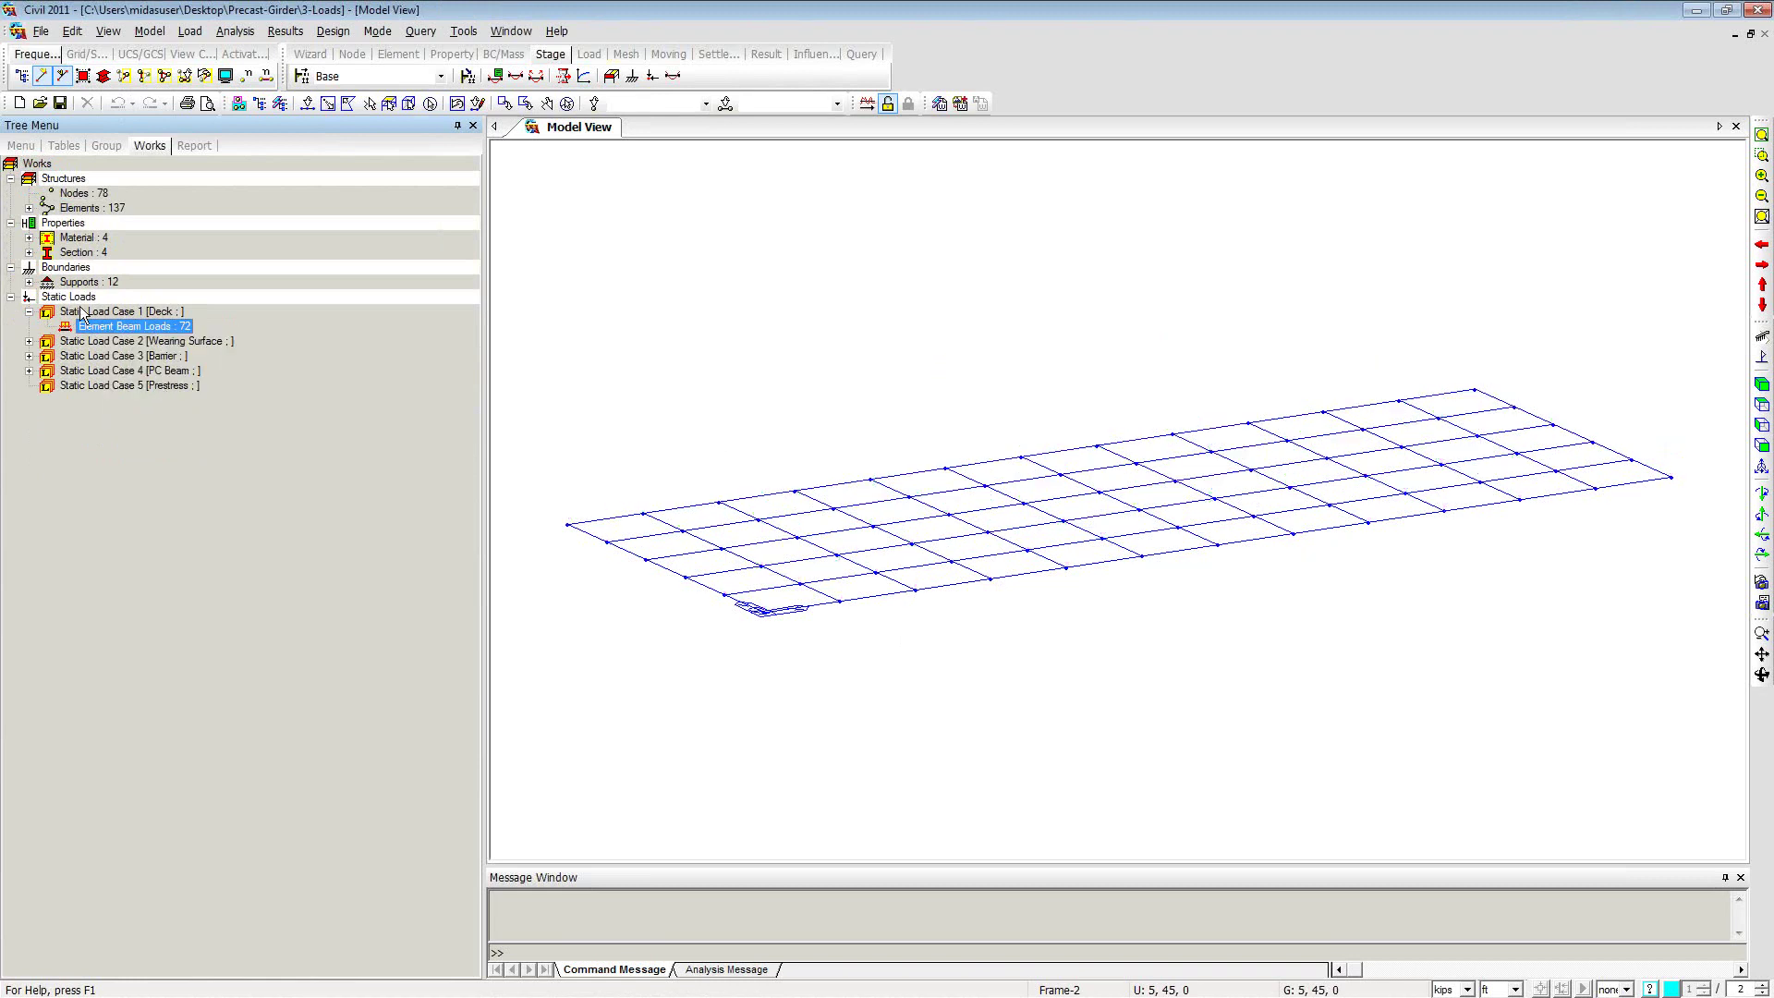
left_click(29, 312)
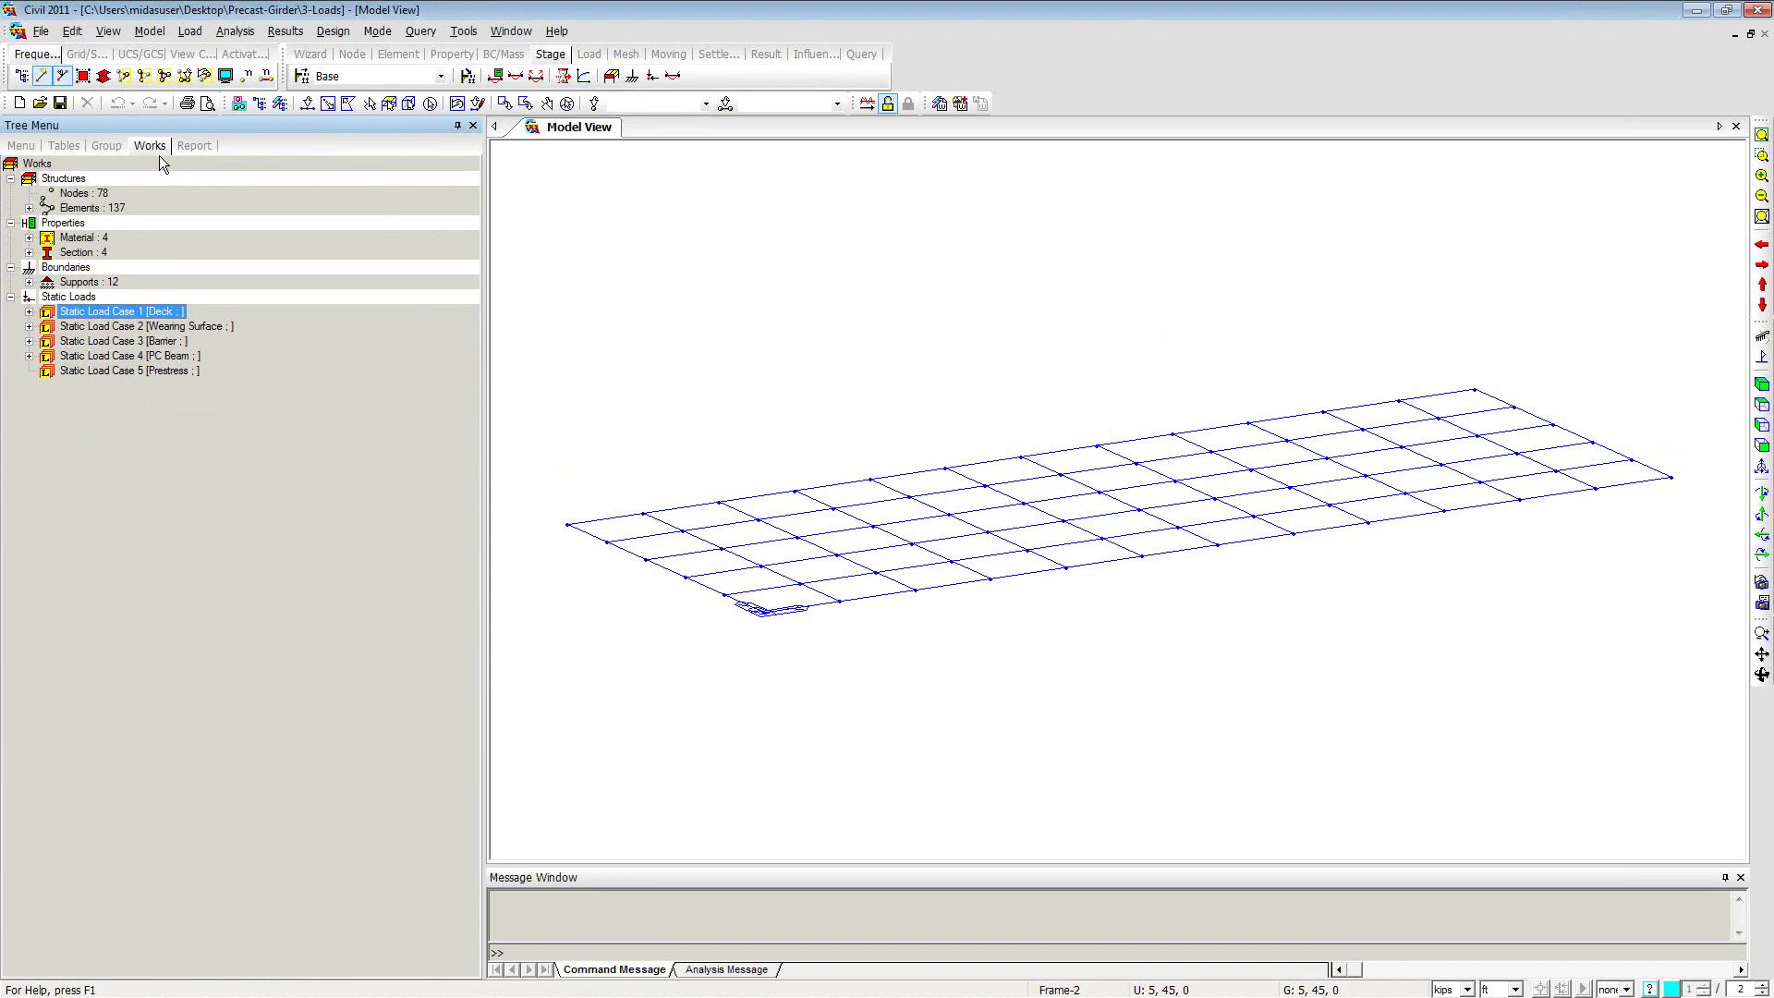
Step: Define twelve tendon groups with the name Tendon and the suffix 1to12, and leave Define Tendon Group
left_click(105, 146)
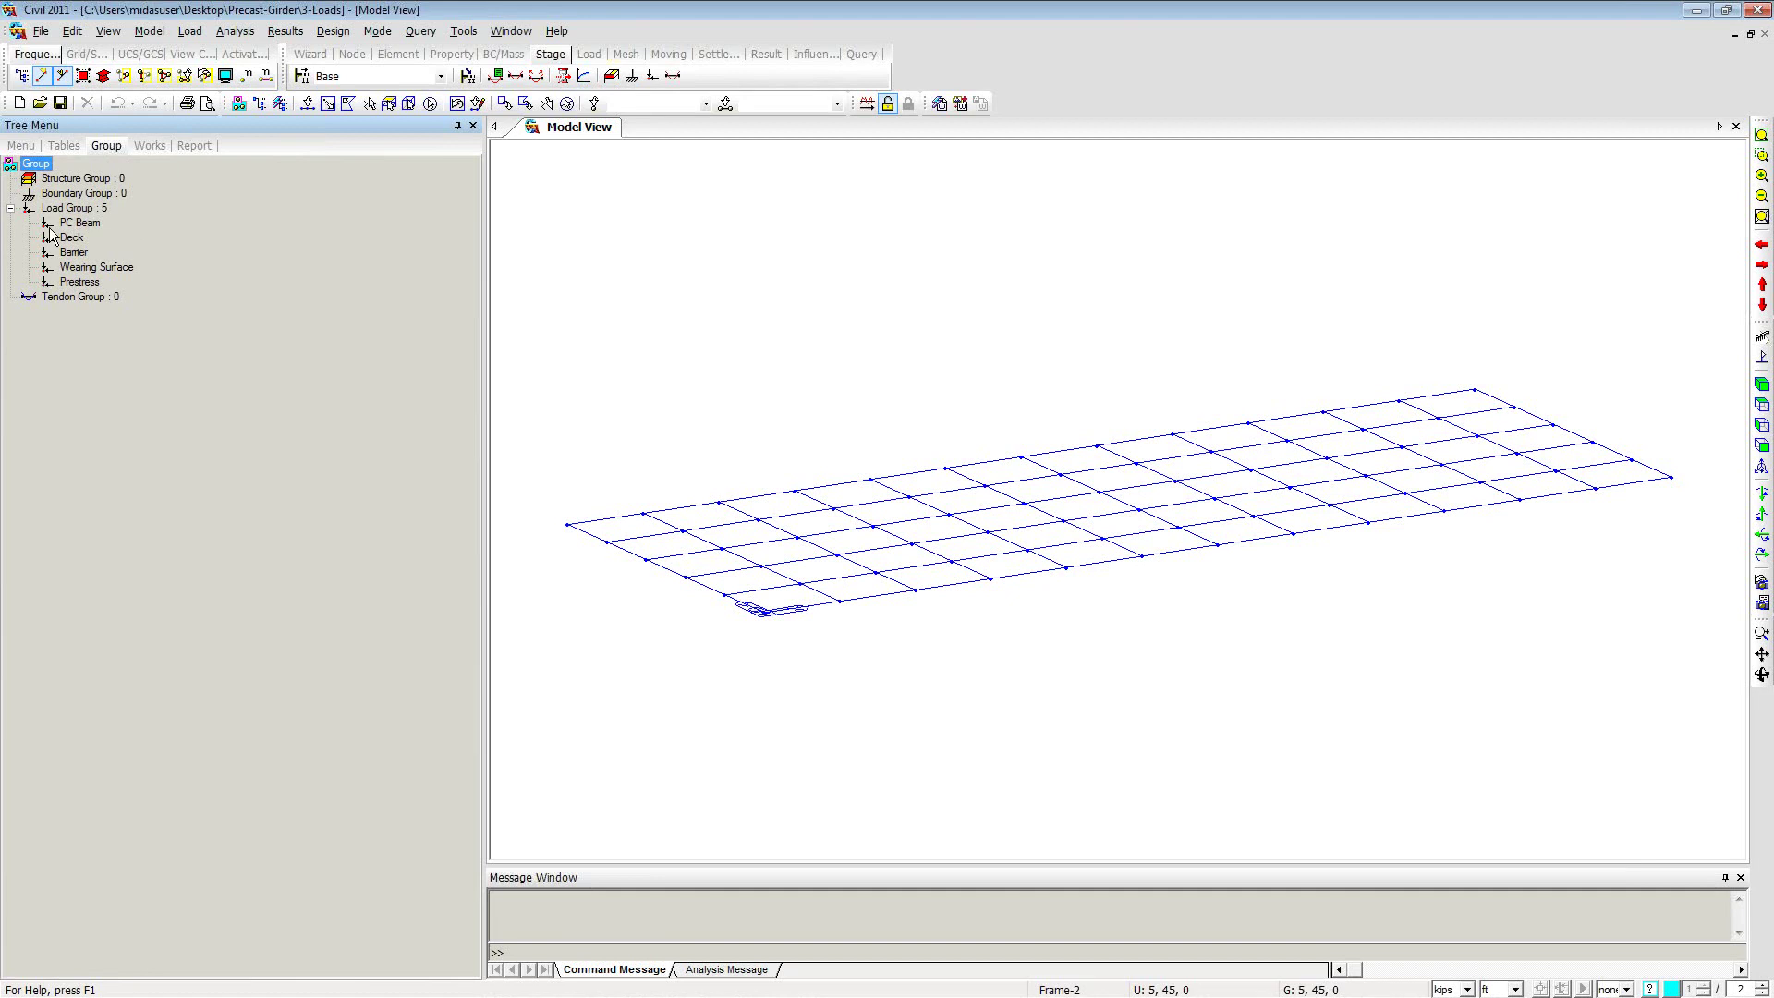
right_click(81, 297)
left_click(120, 331)
left_click_drag(148, 33, 644, 152)
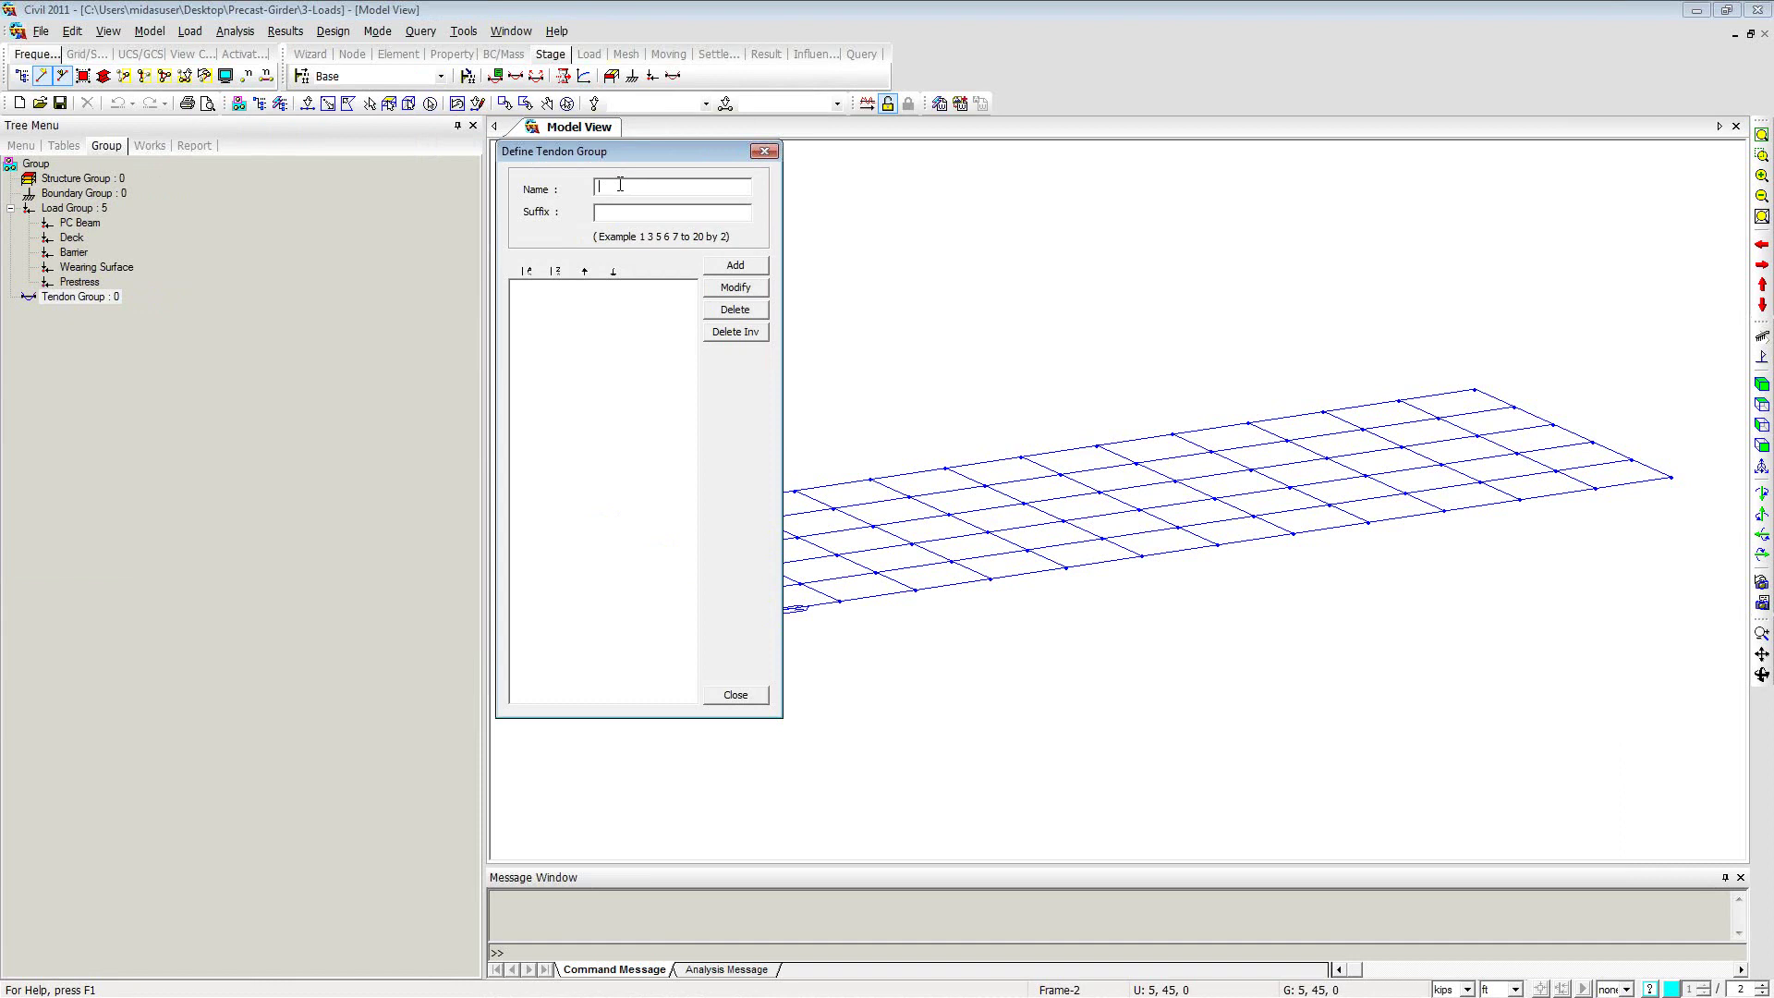
type("Tendon")
left_click(601, 213)
type("1to12")
left_click(751, 266)
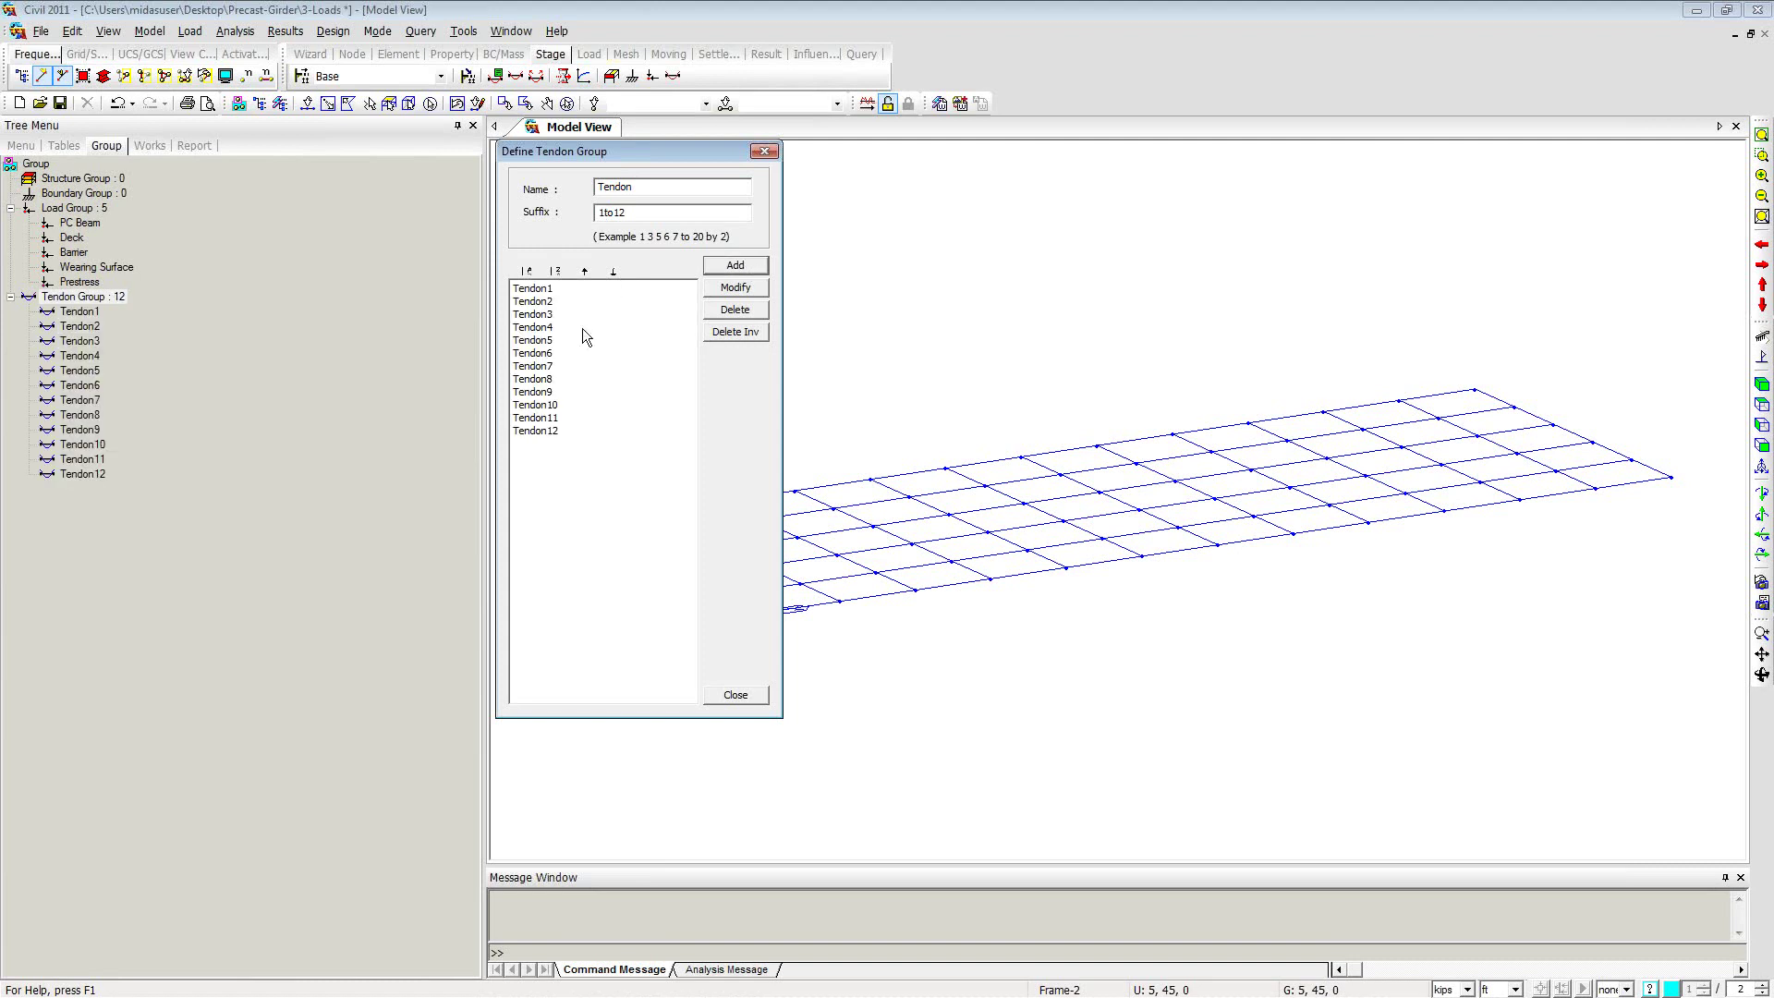
left_click(733, 699)
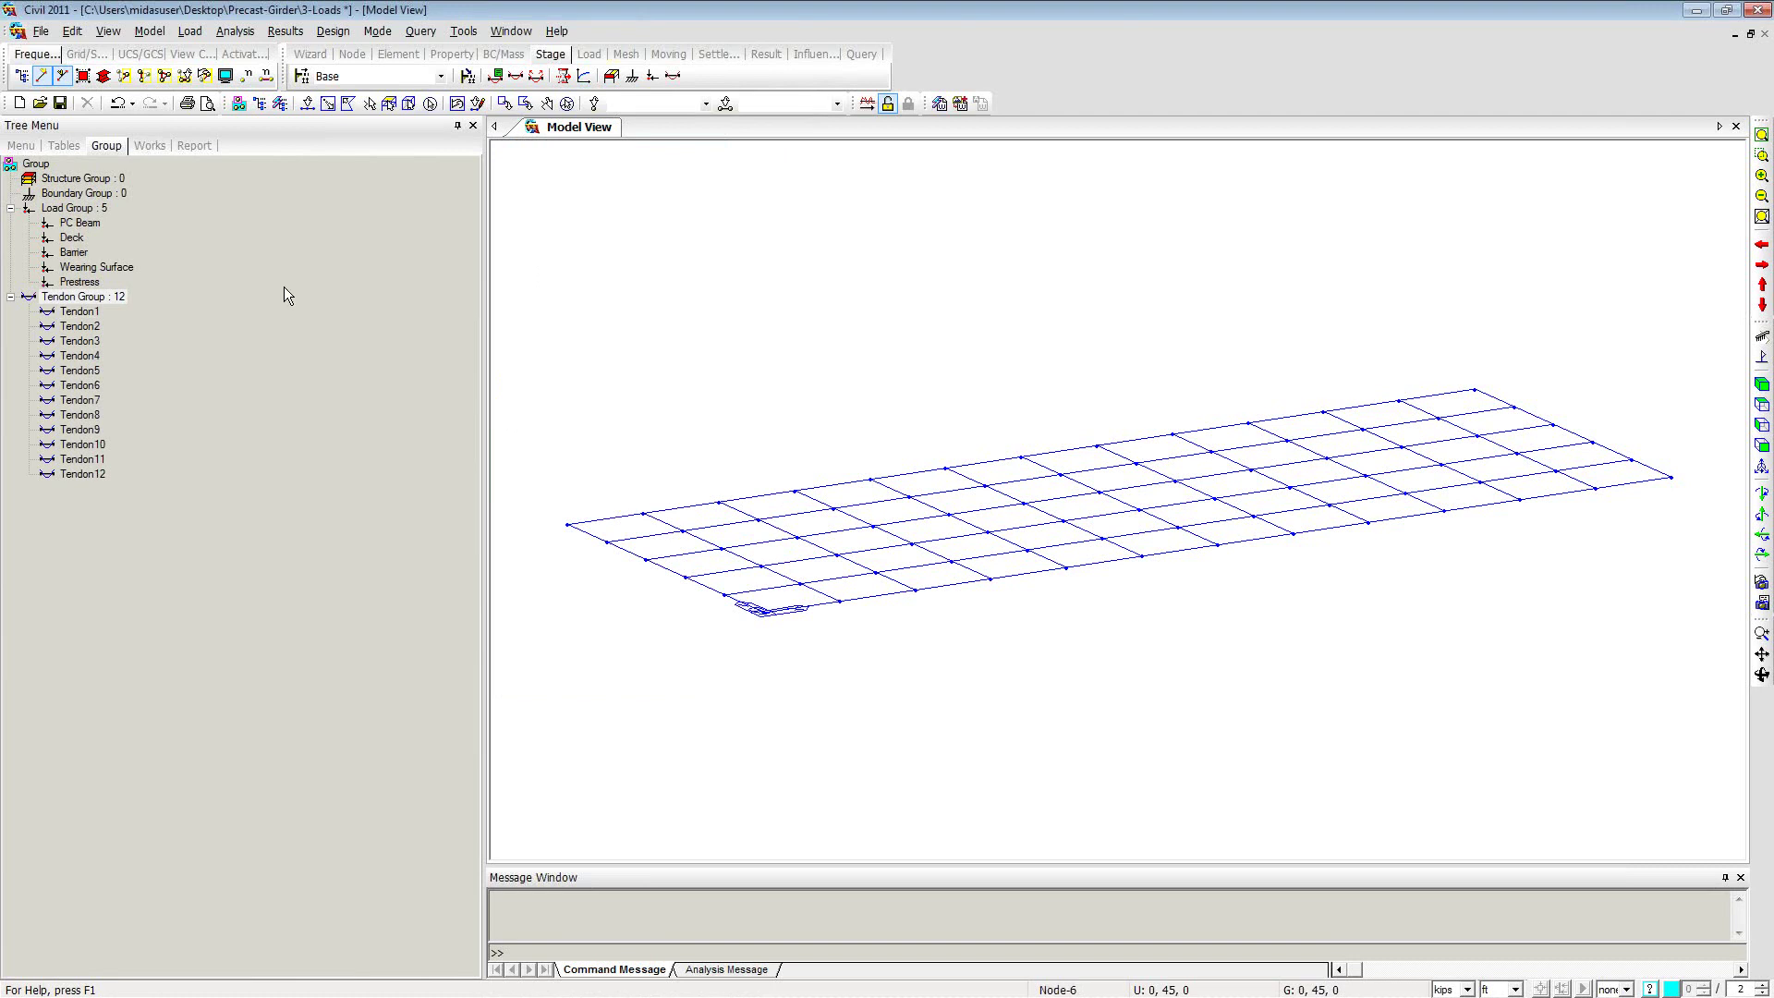
left_click(145, 146)
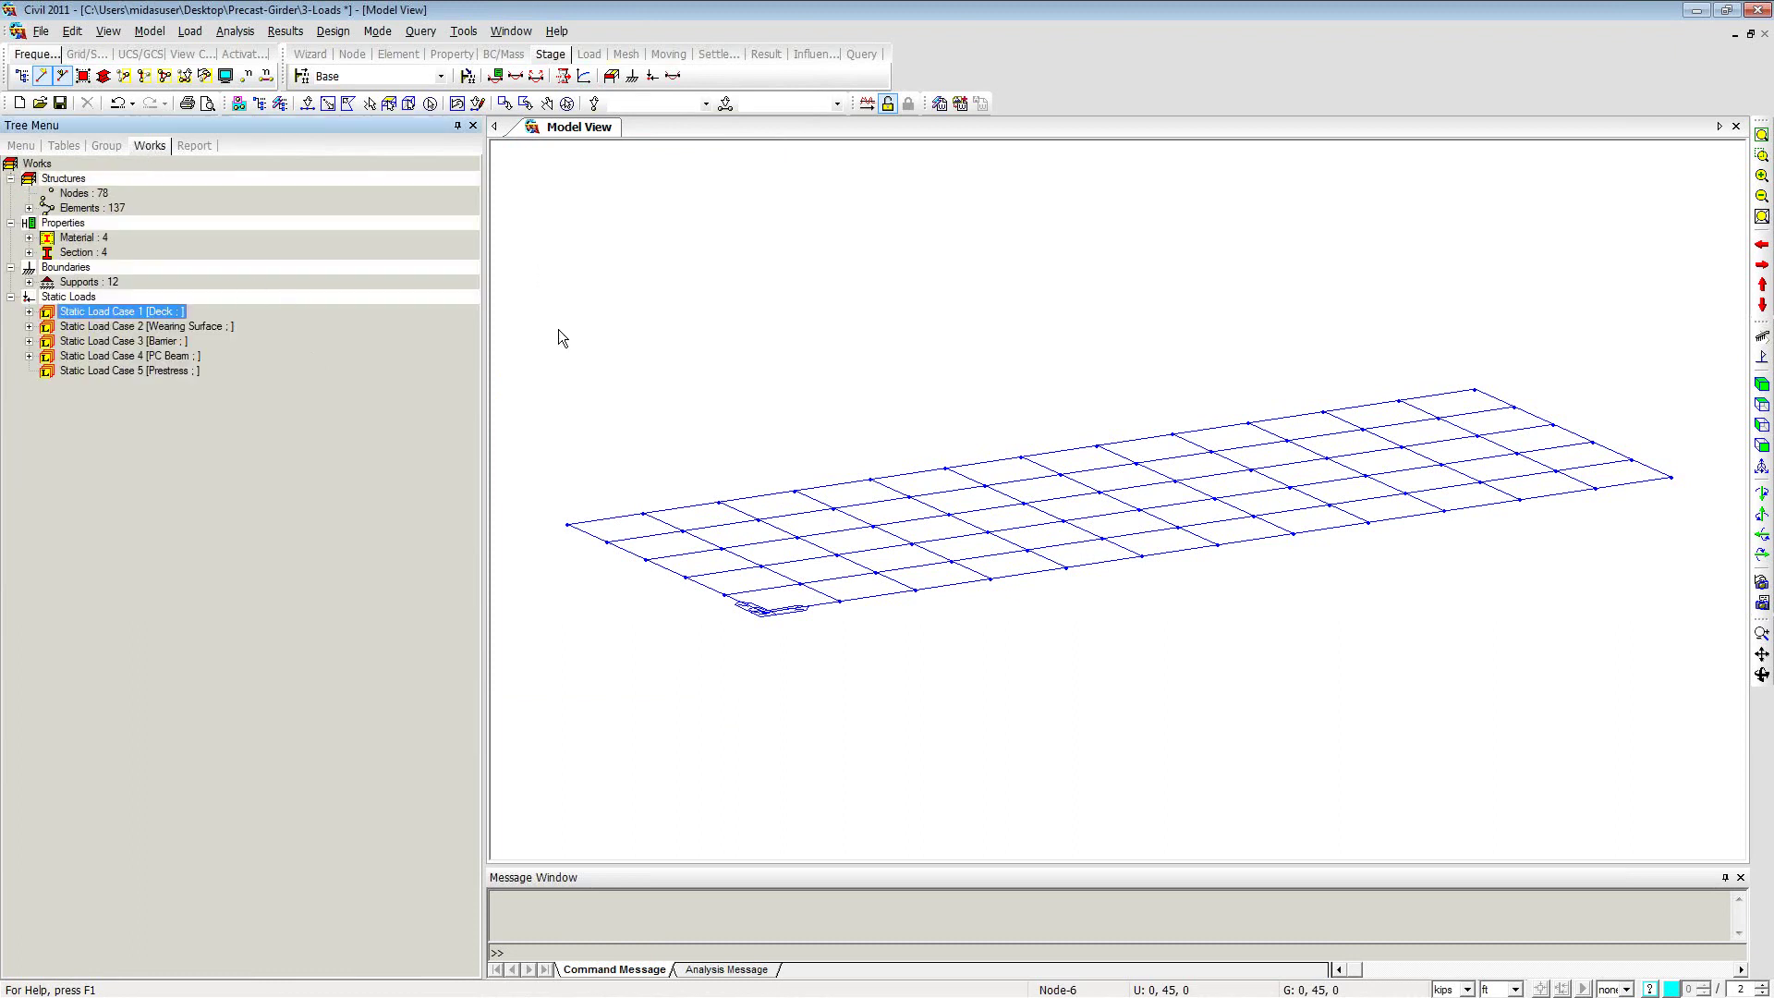
right_click(644, 218)
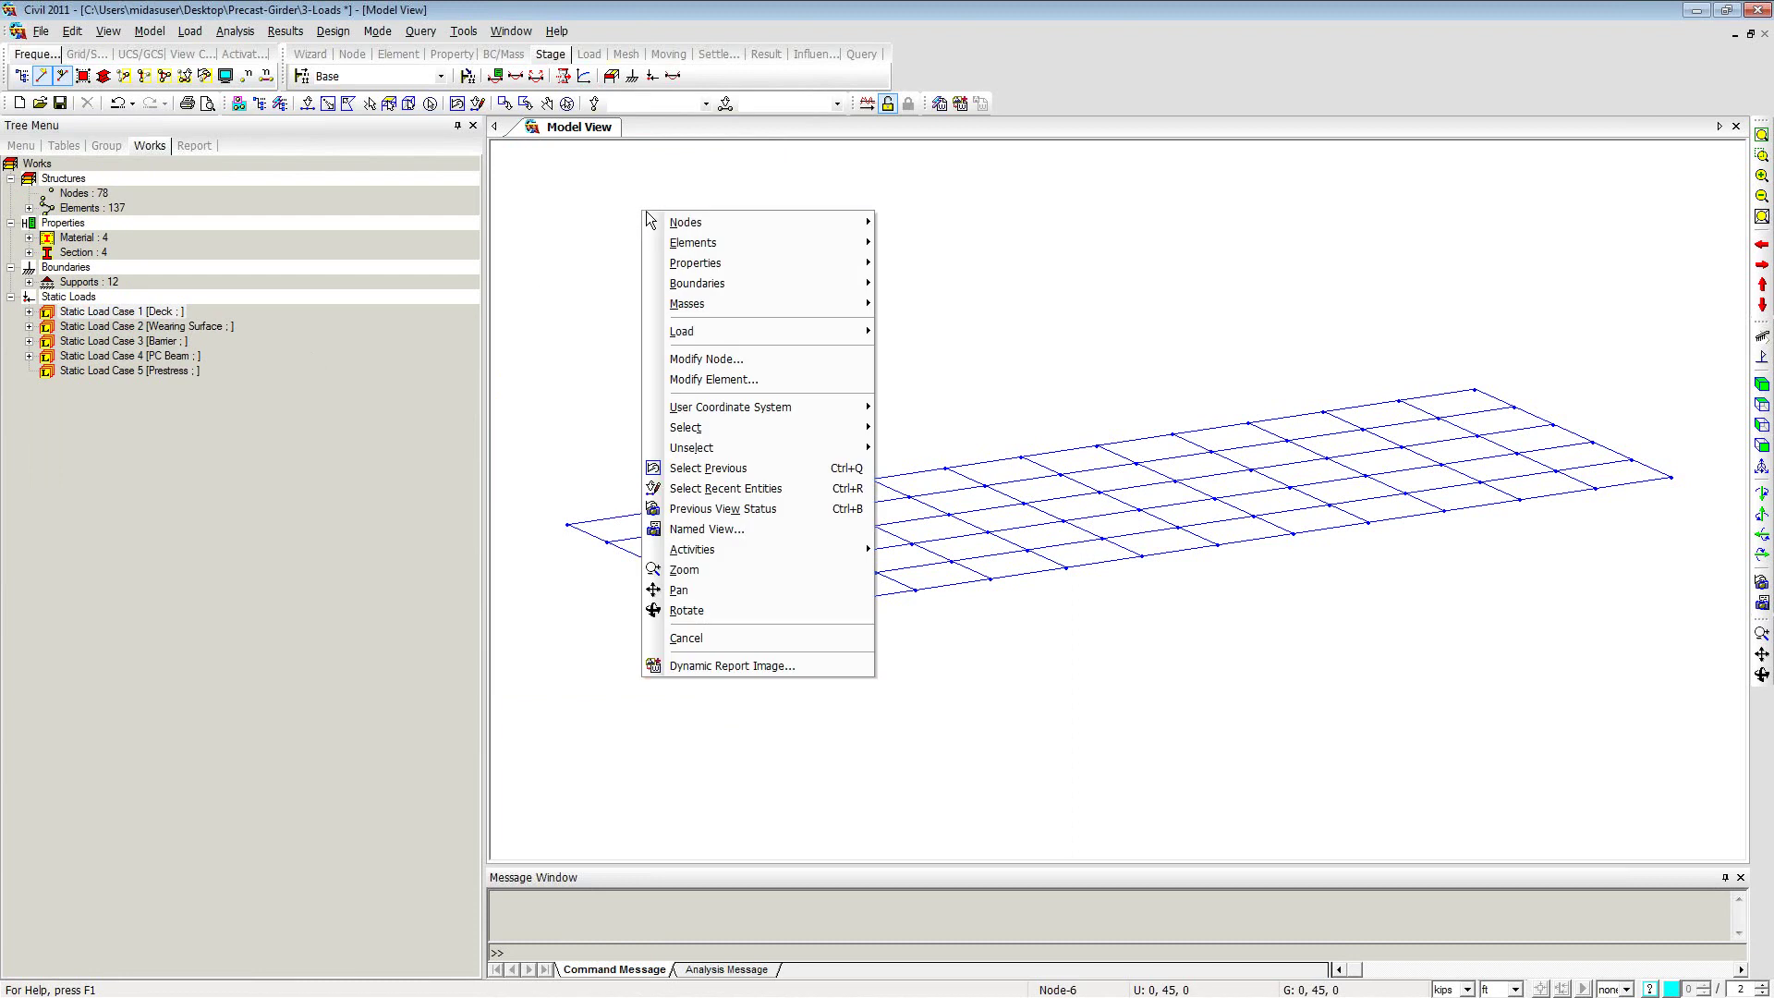
mouse_move(714, 268)
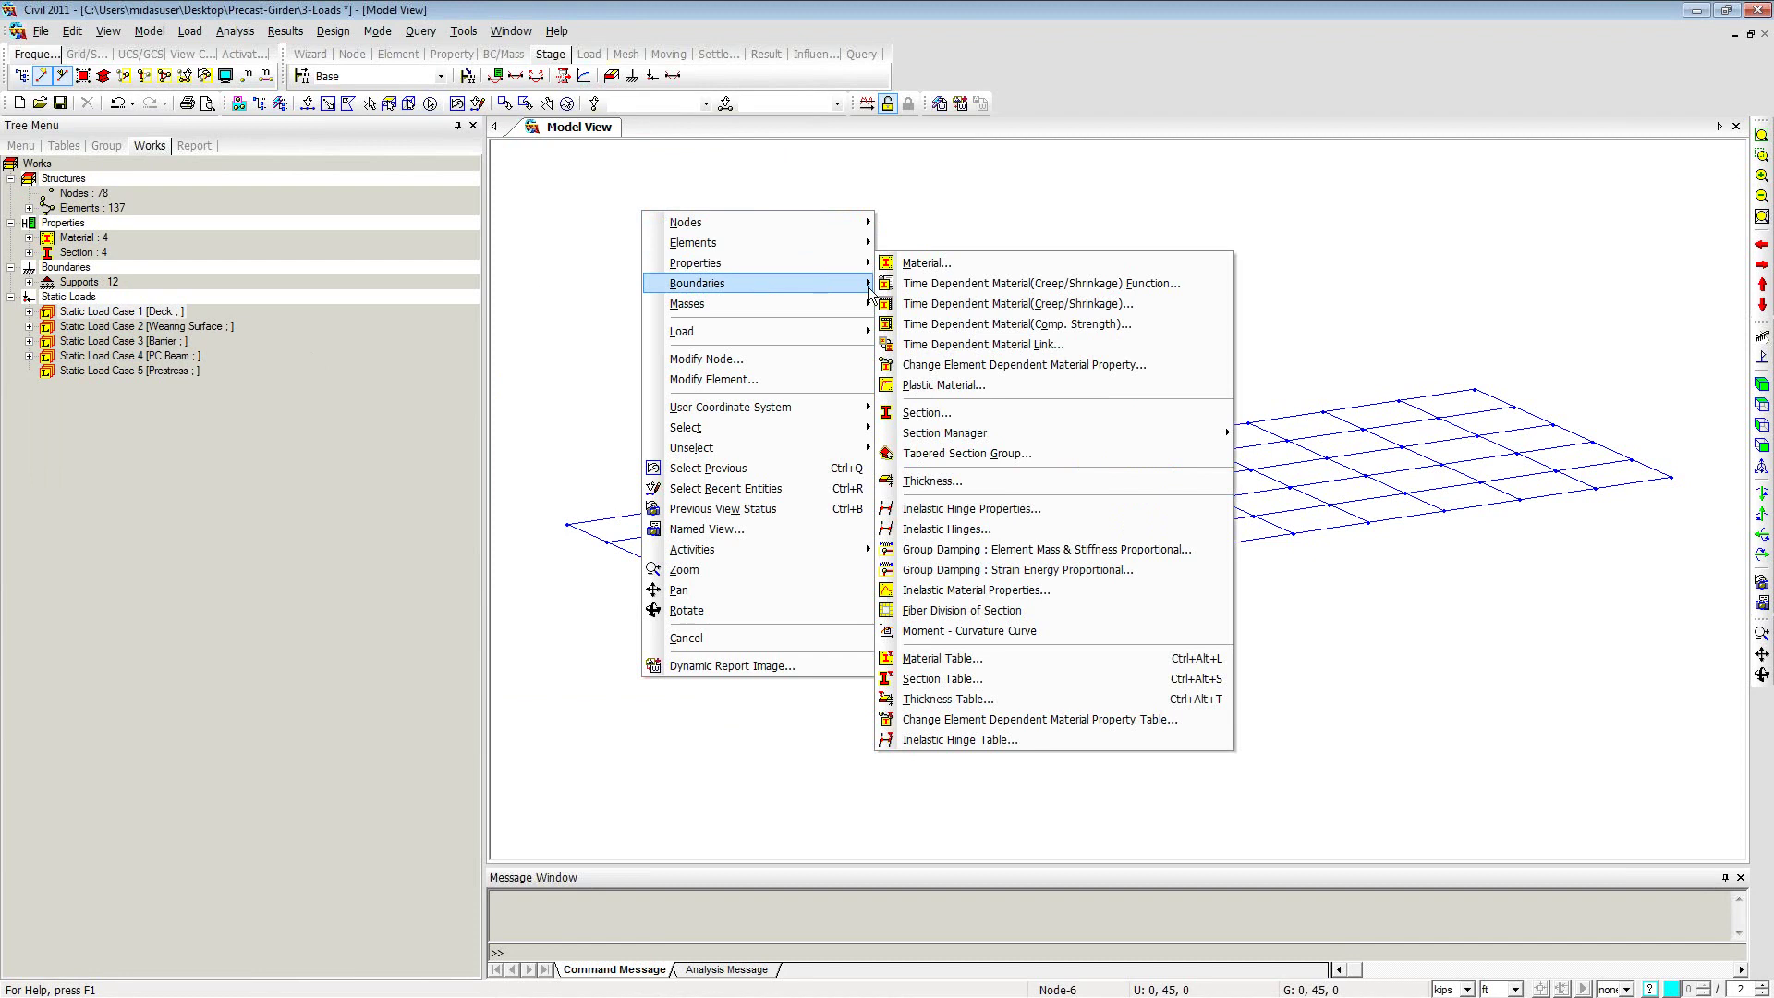
mouse_move(970, 436)
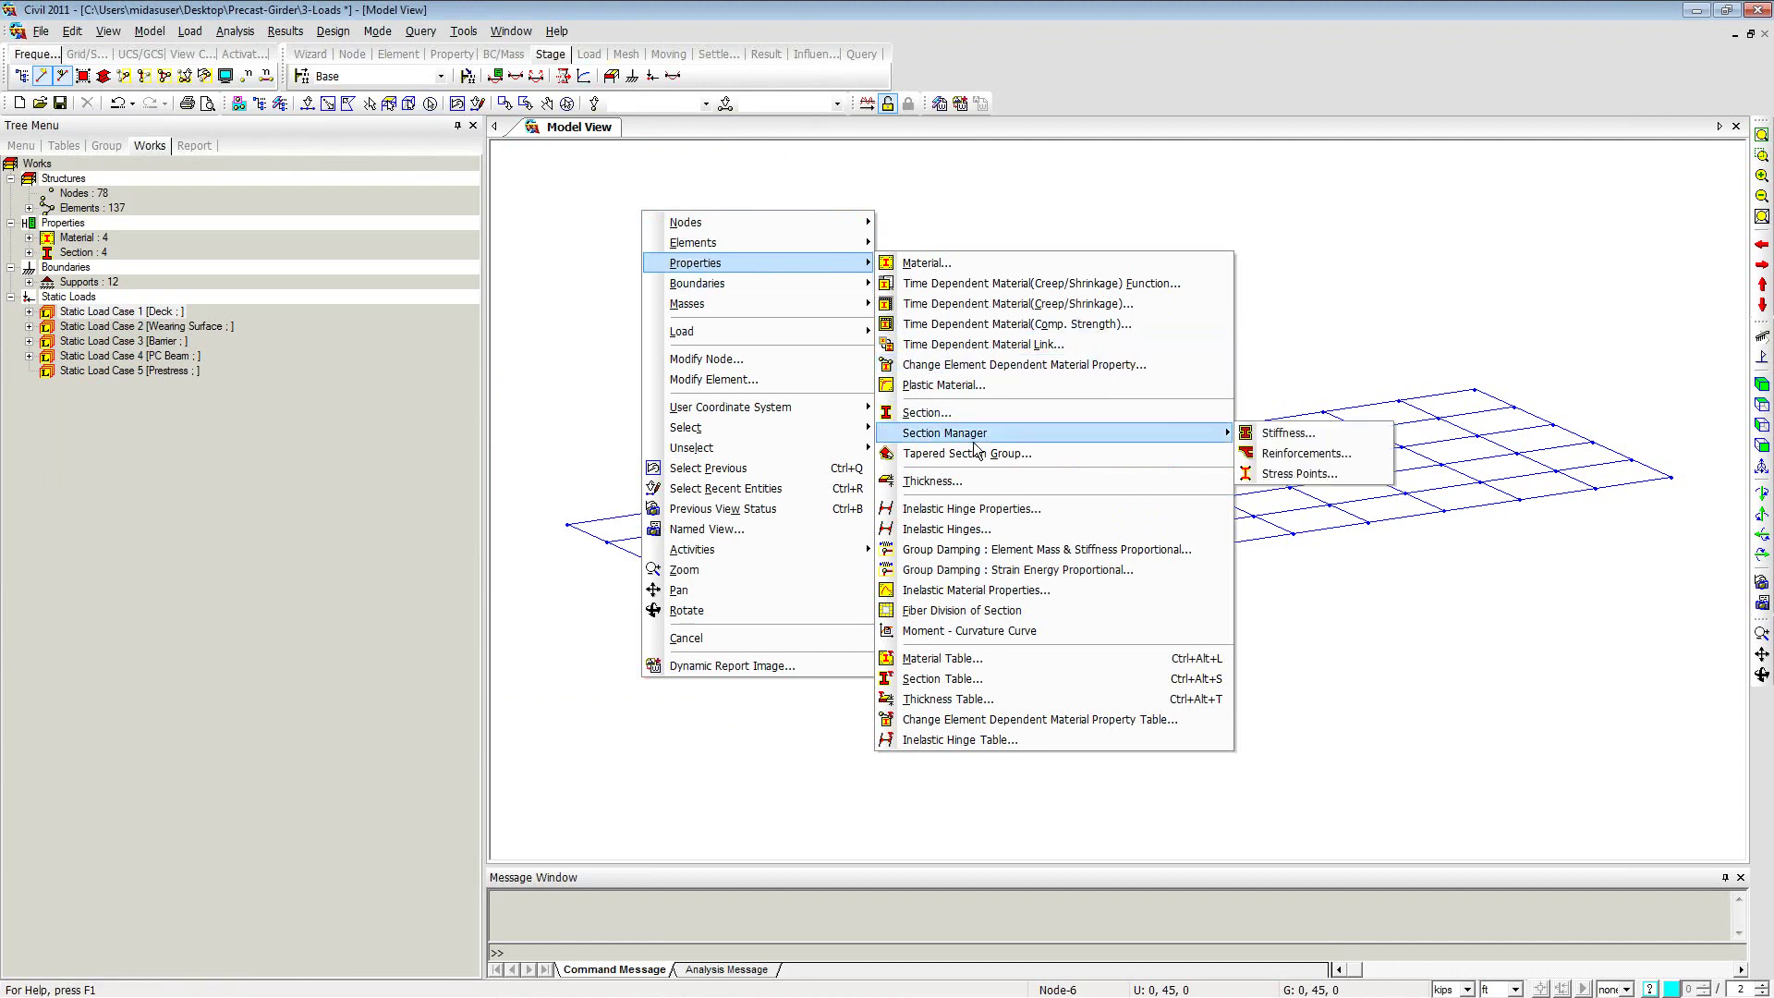
left_click(949, 215)
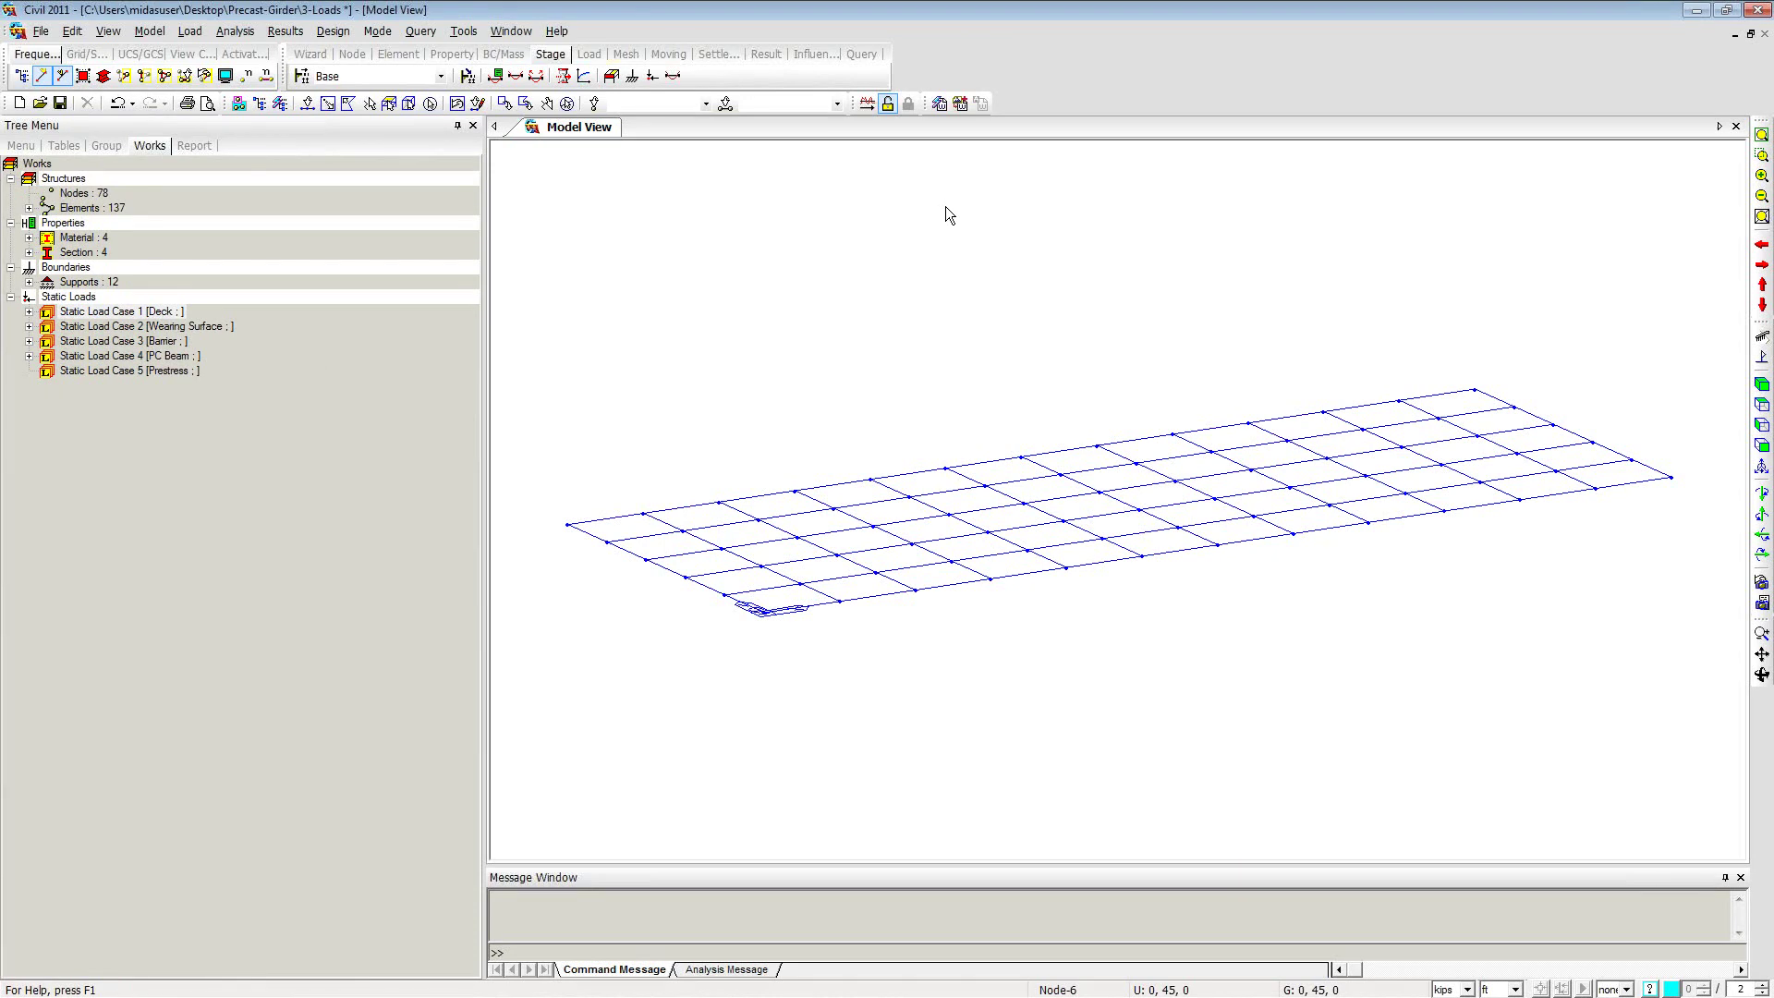
Step: Start a new tendon property named TH with type Internal(Pre-Tension) and material 4: Tendon
right_click(612, 216)
mouse_move(712, 342)
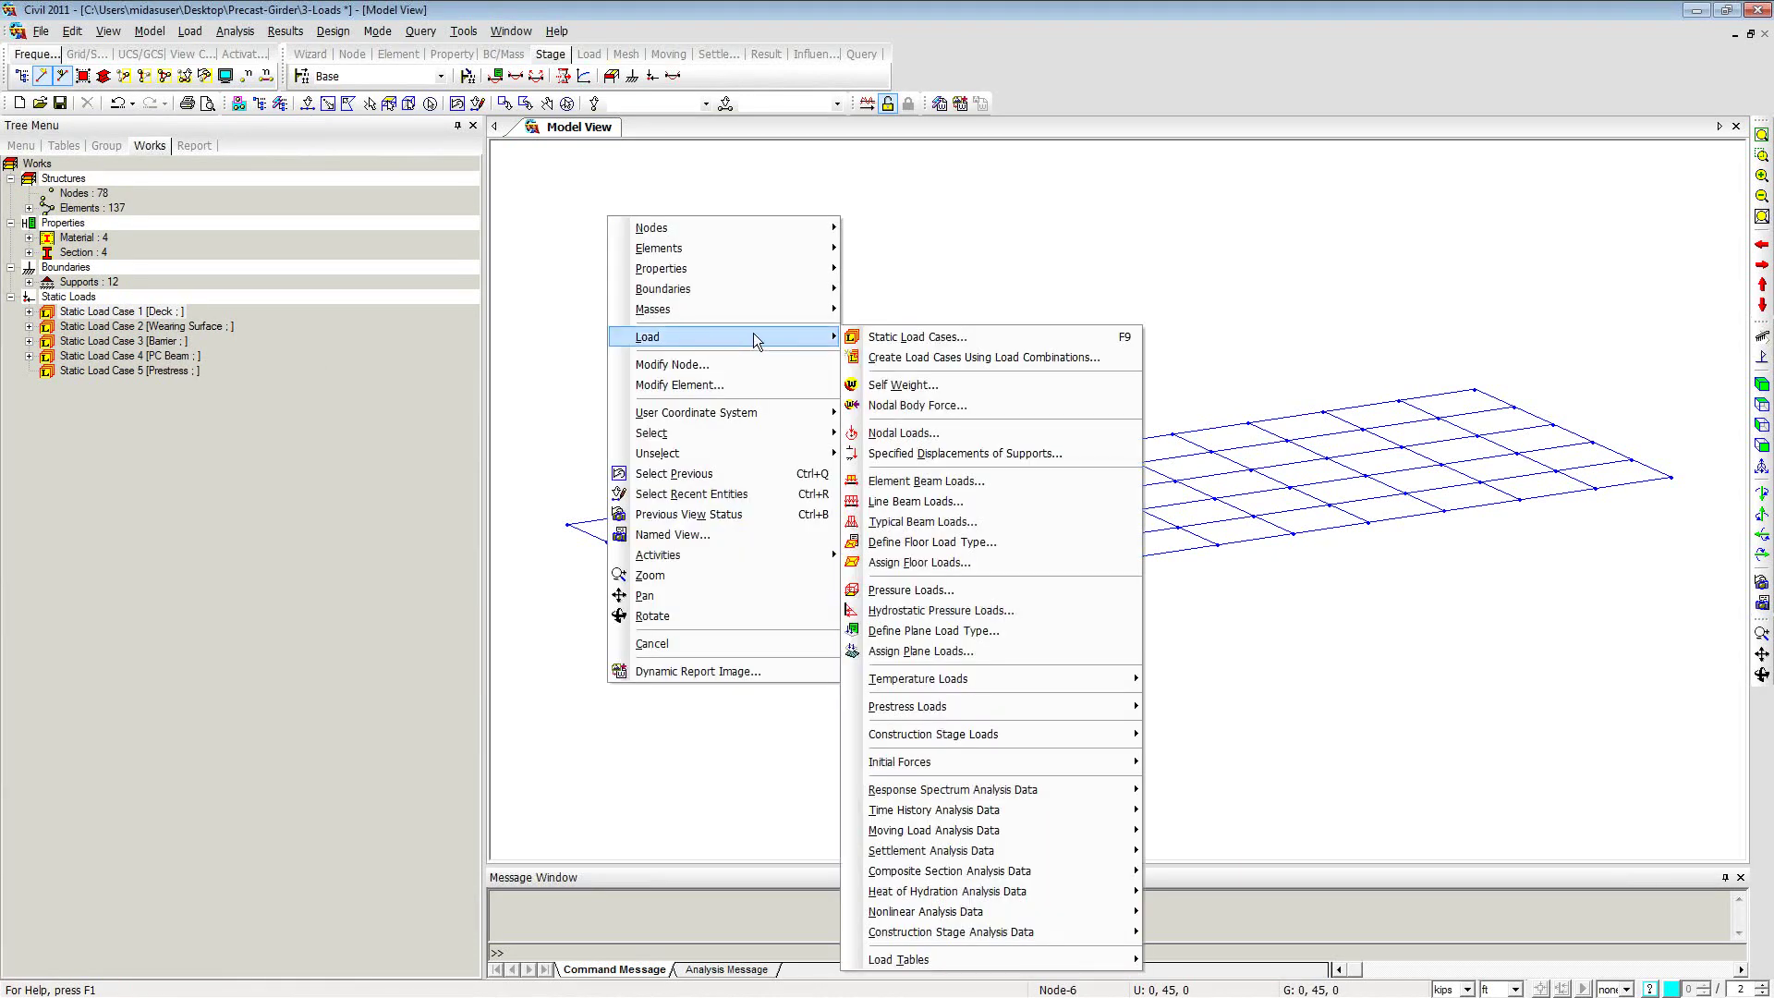
mouse_move(960, 706)
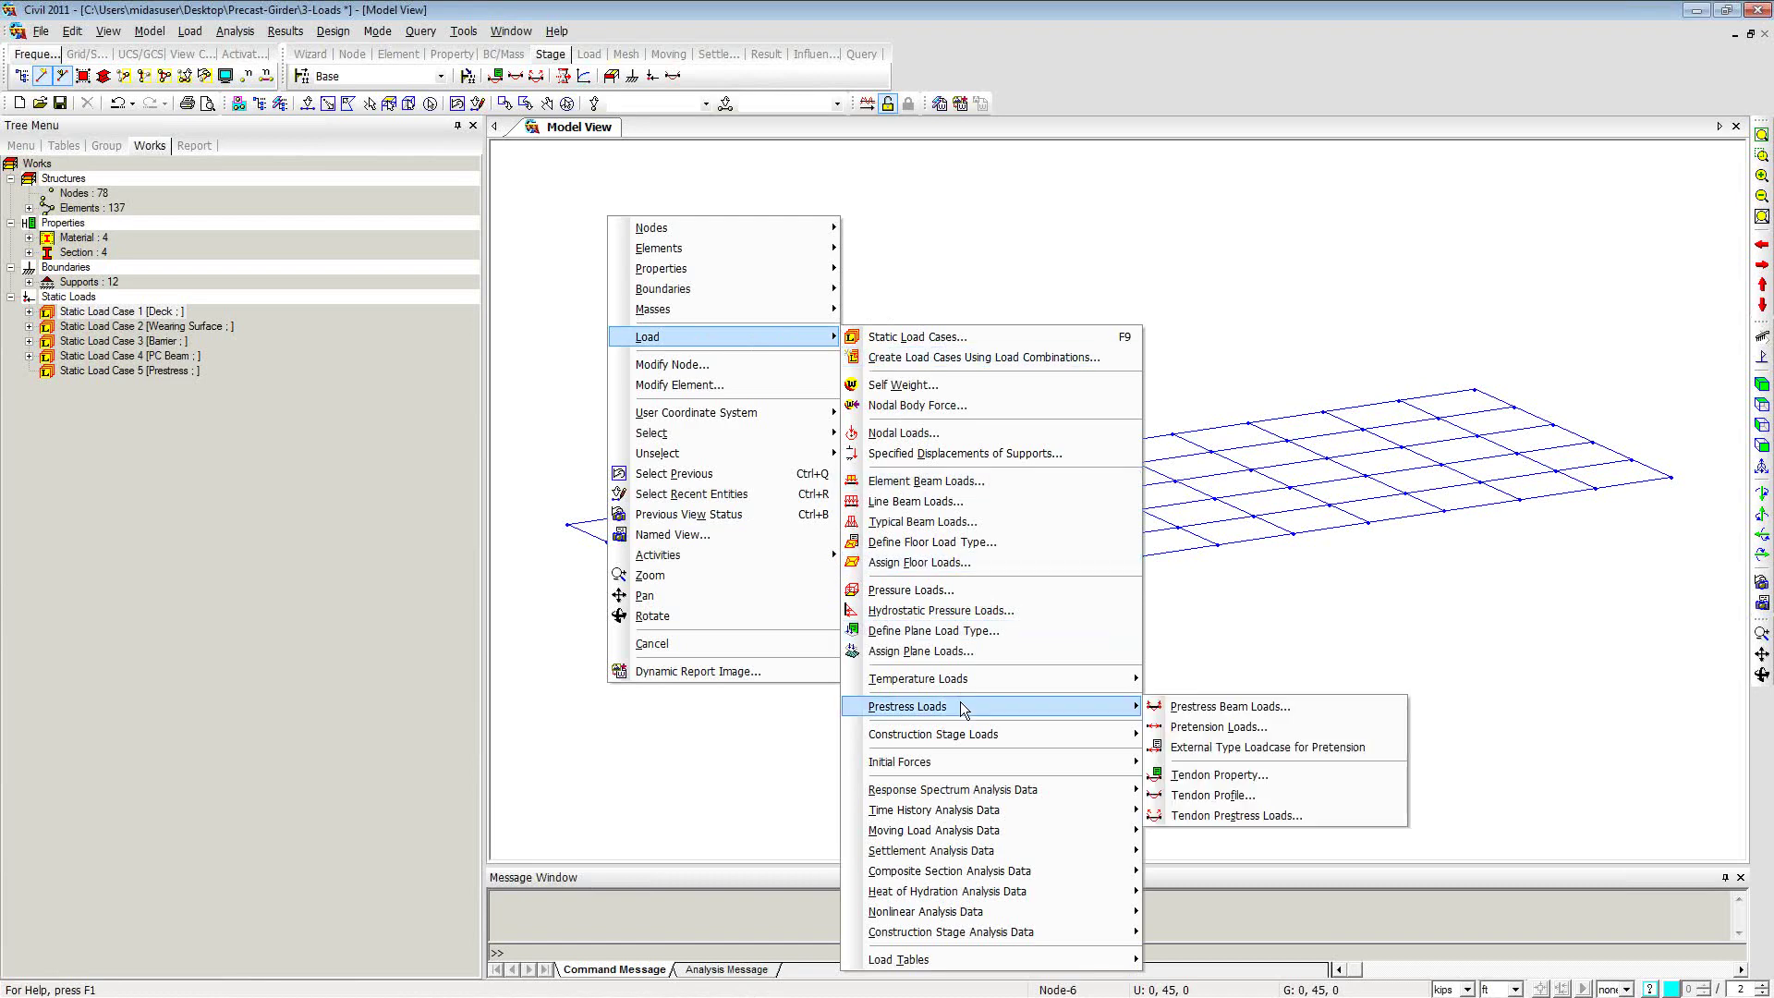
left_click(1249, 779)
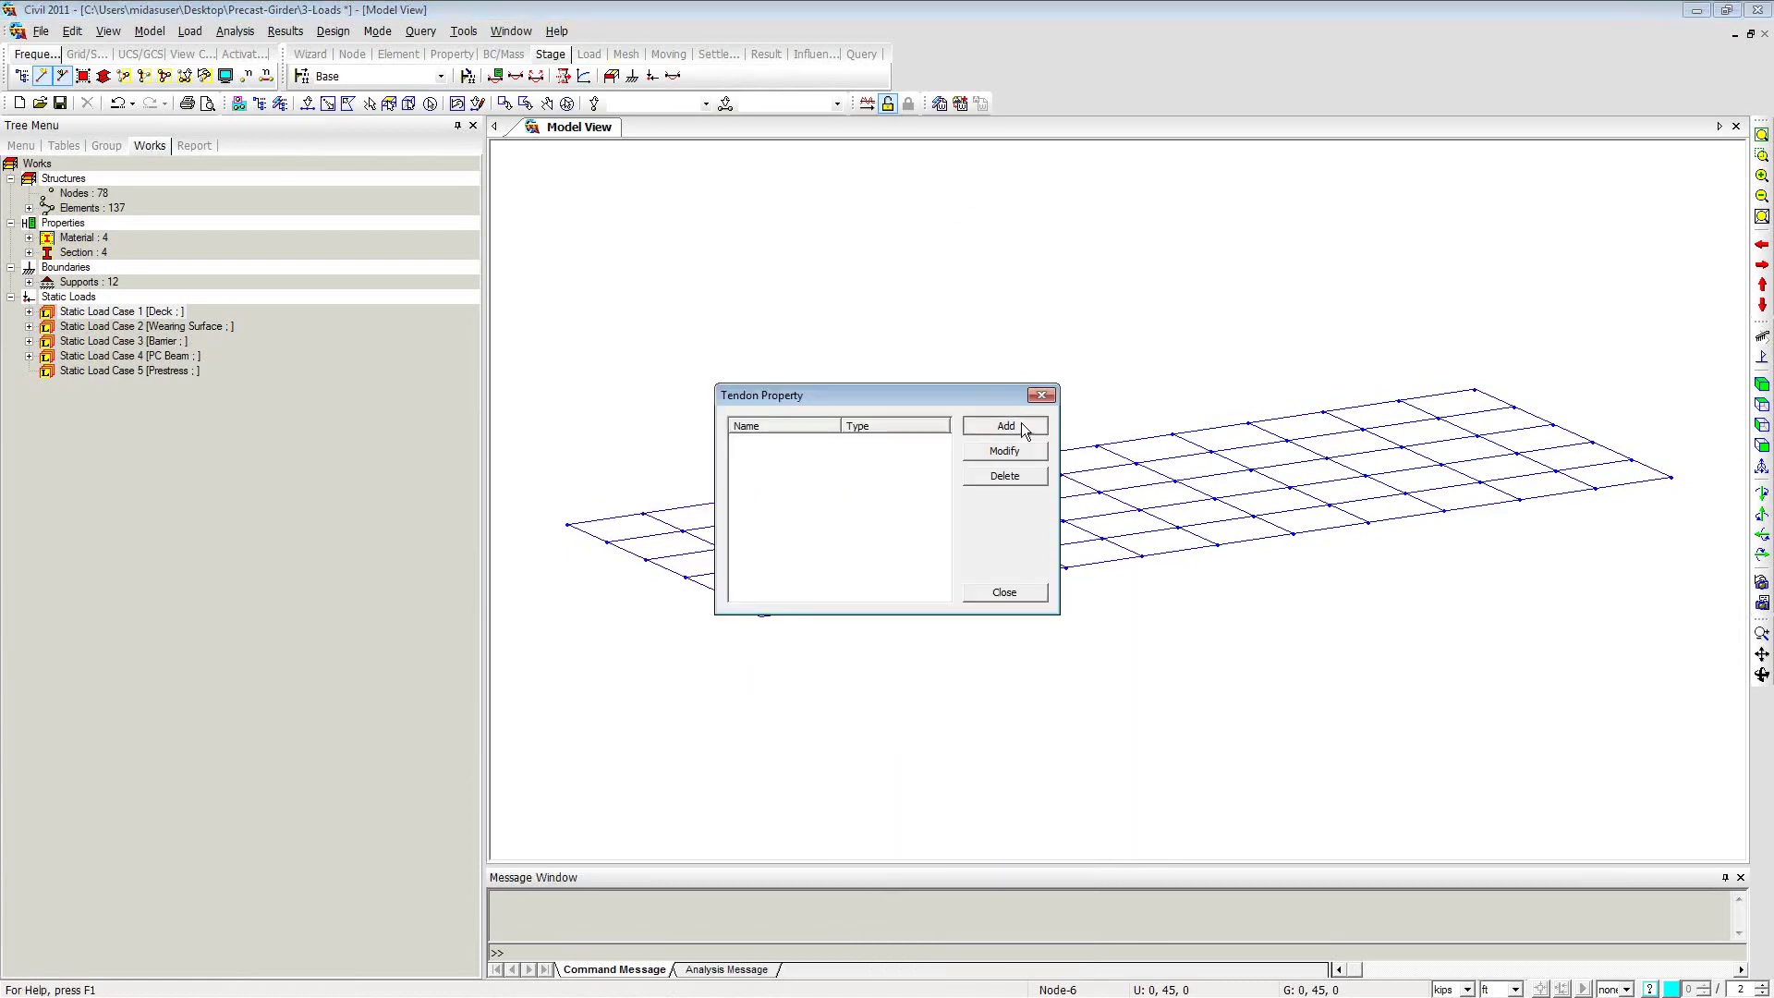
left_click(1022, 427)
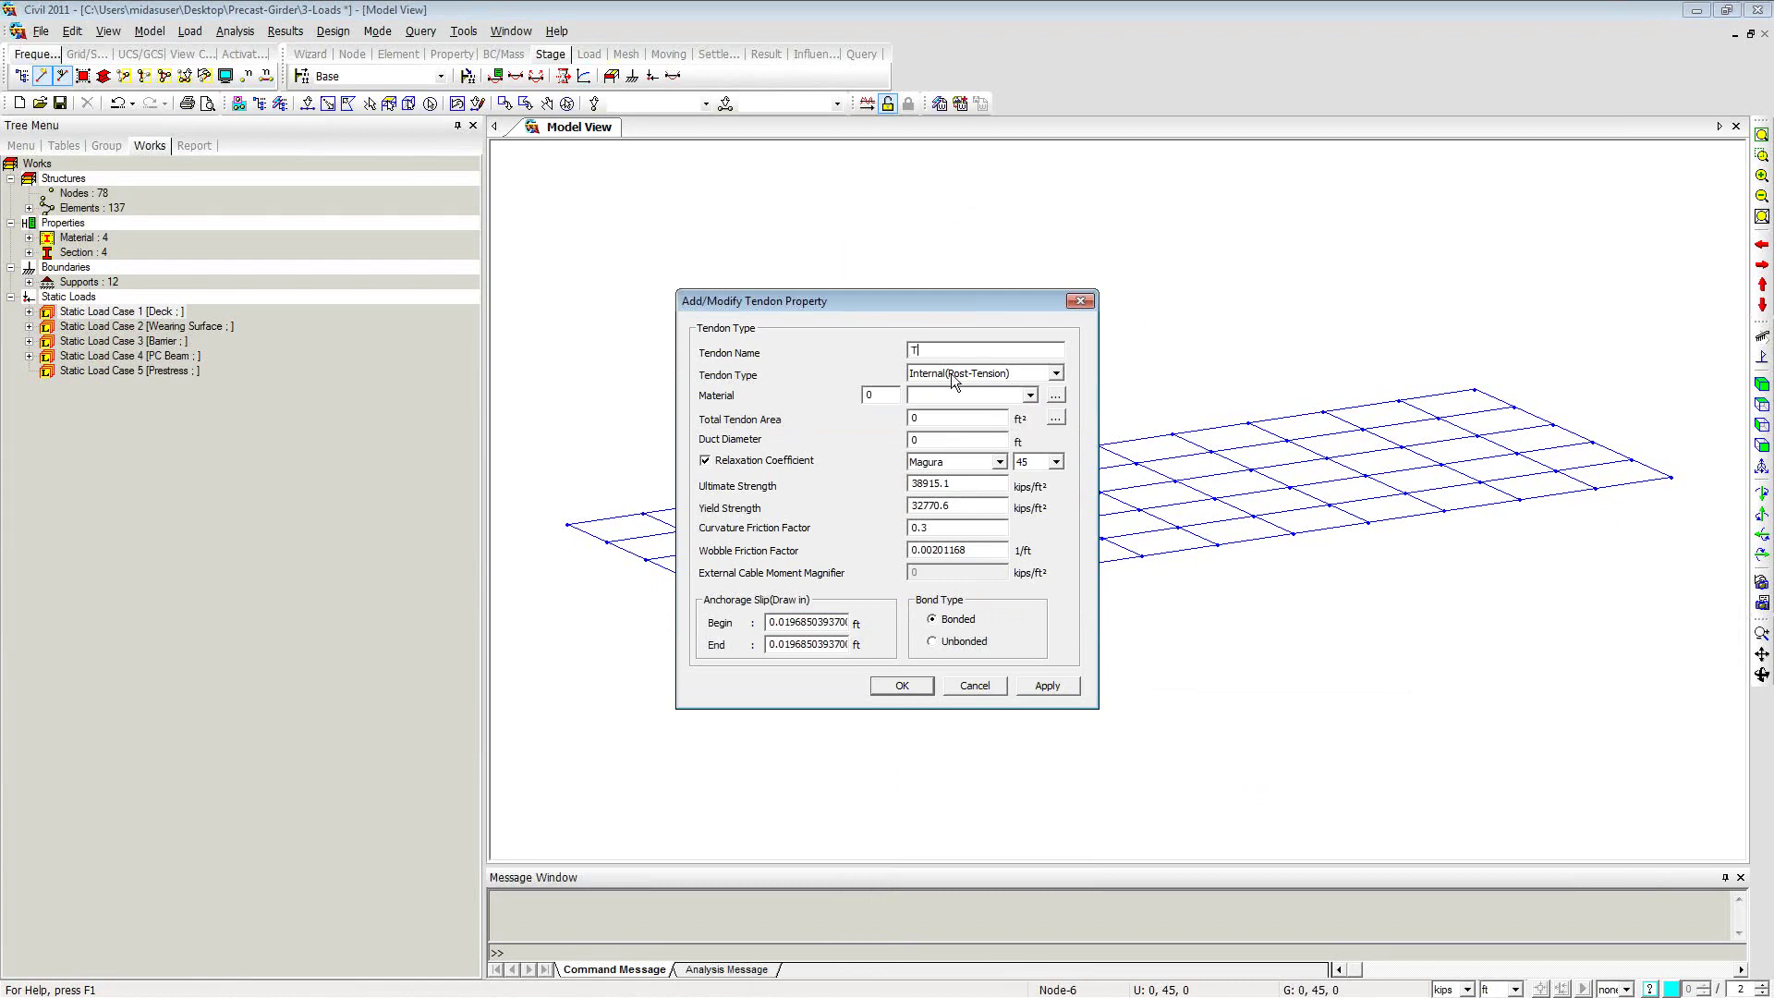
left_click(1054, 373)
left_click(1005, 390)
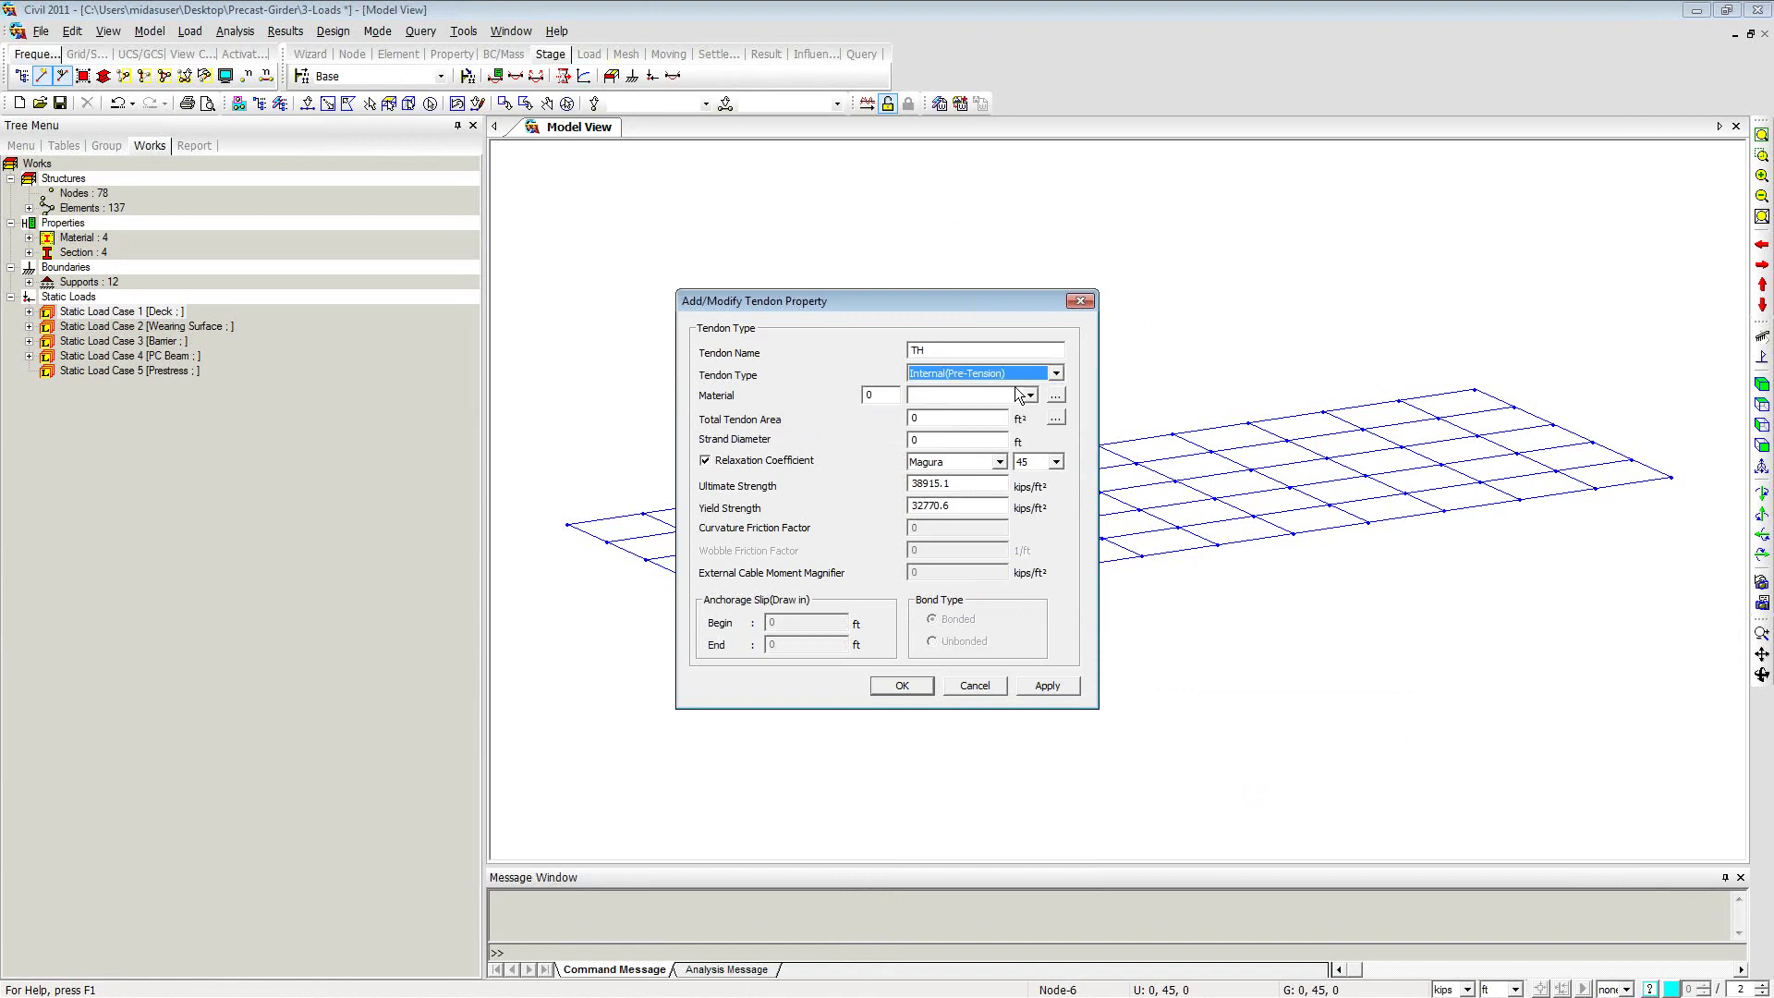
left_click(1029, 395)
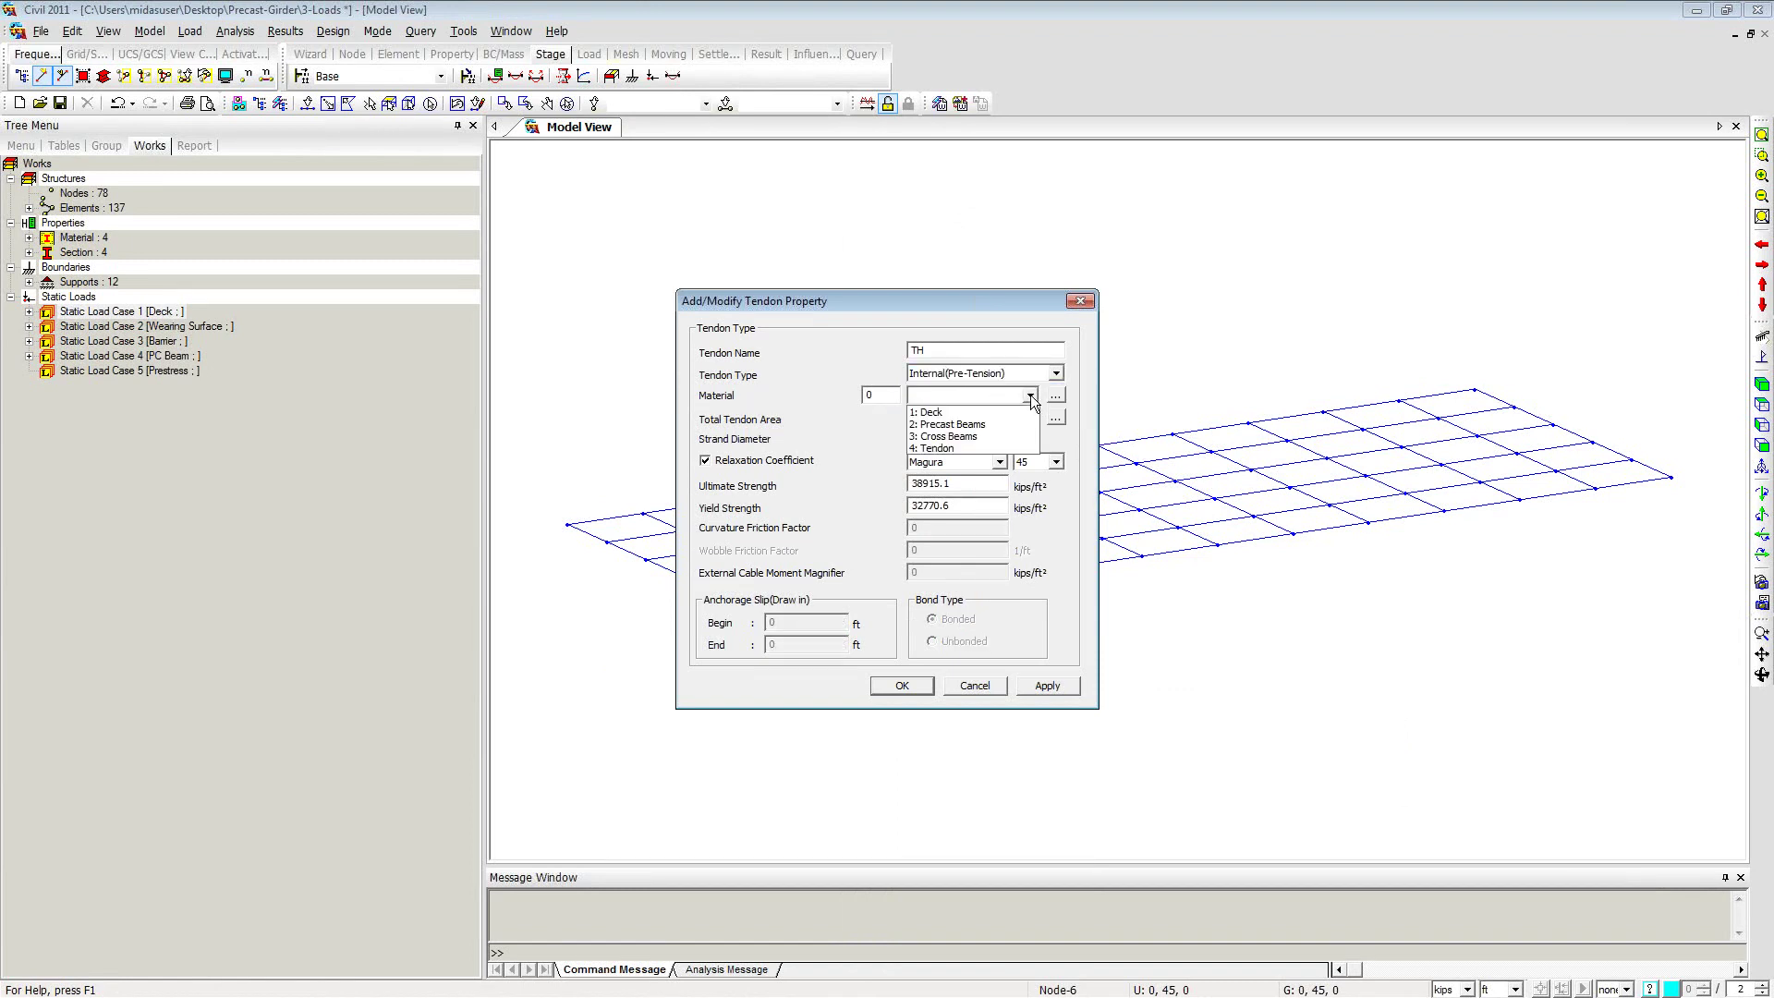
left_click(969, 449)
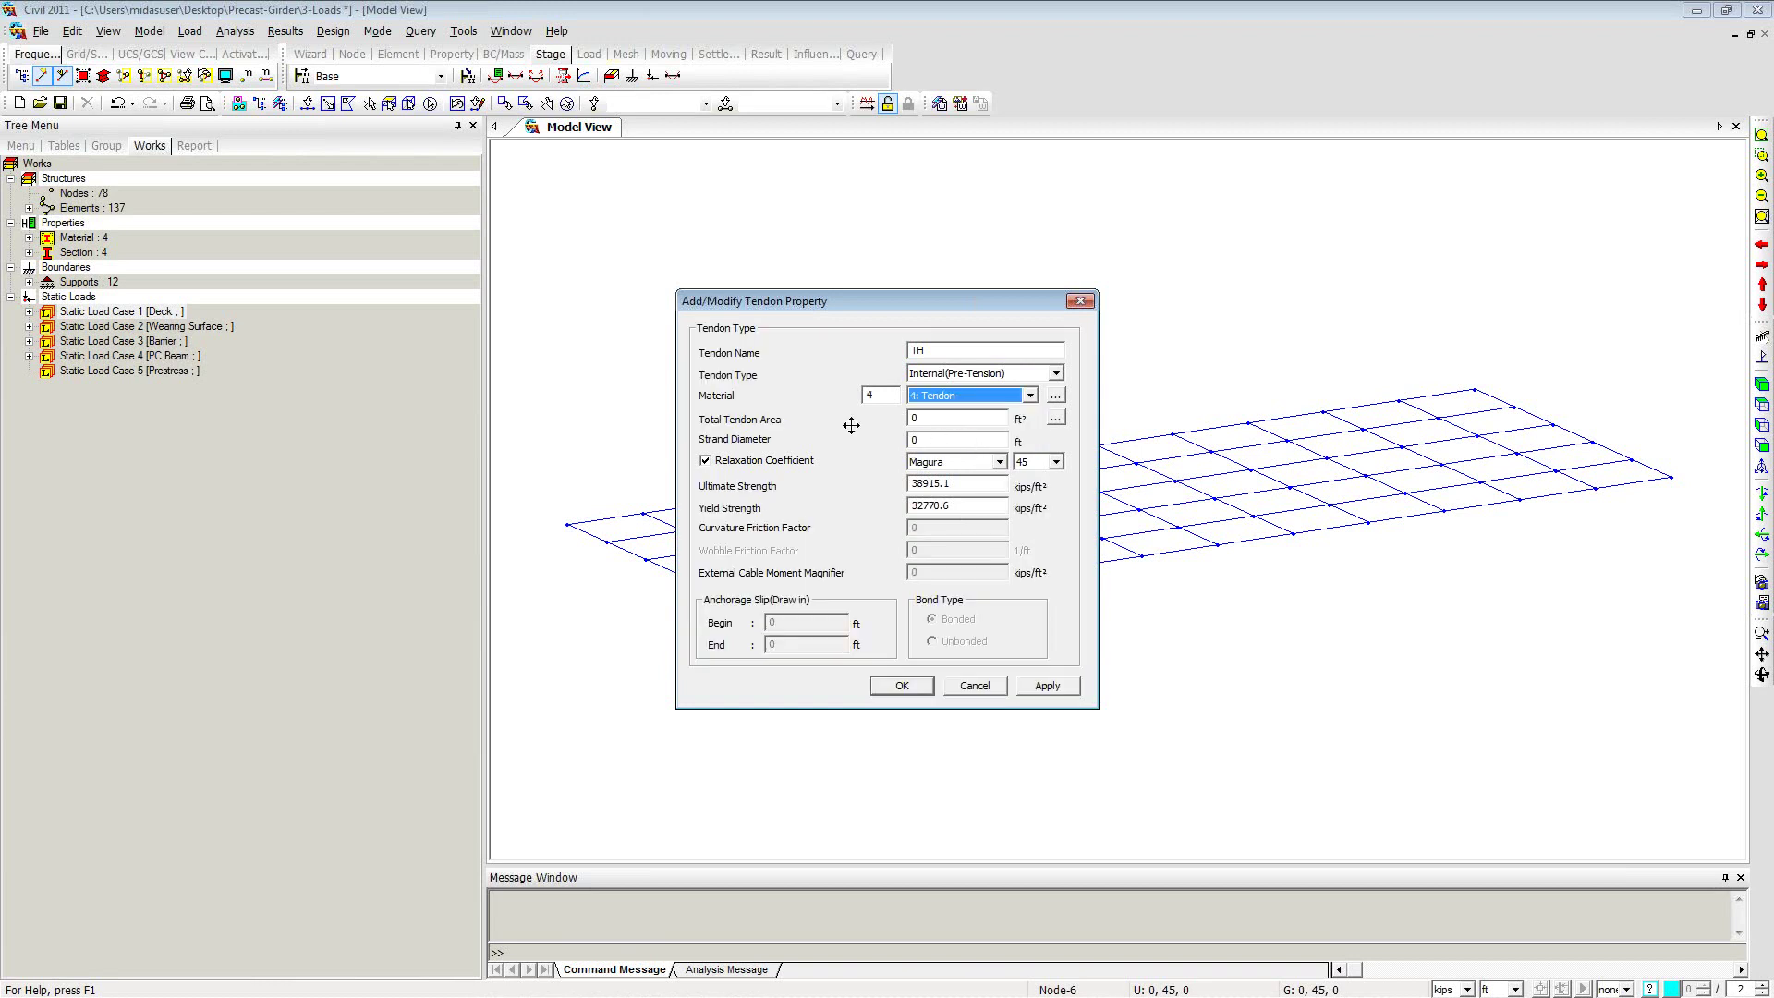
Step: Calculate the total tendon area of TH from 14 strands of 12.7mm(0.5") diameter
left_click(1055, 420)
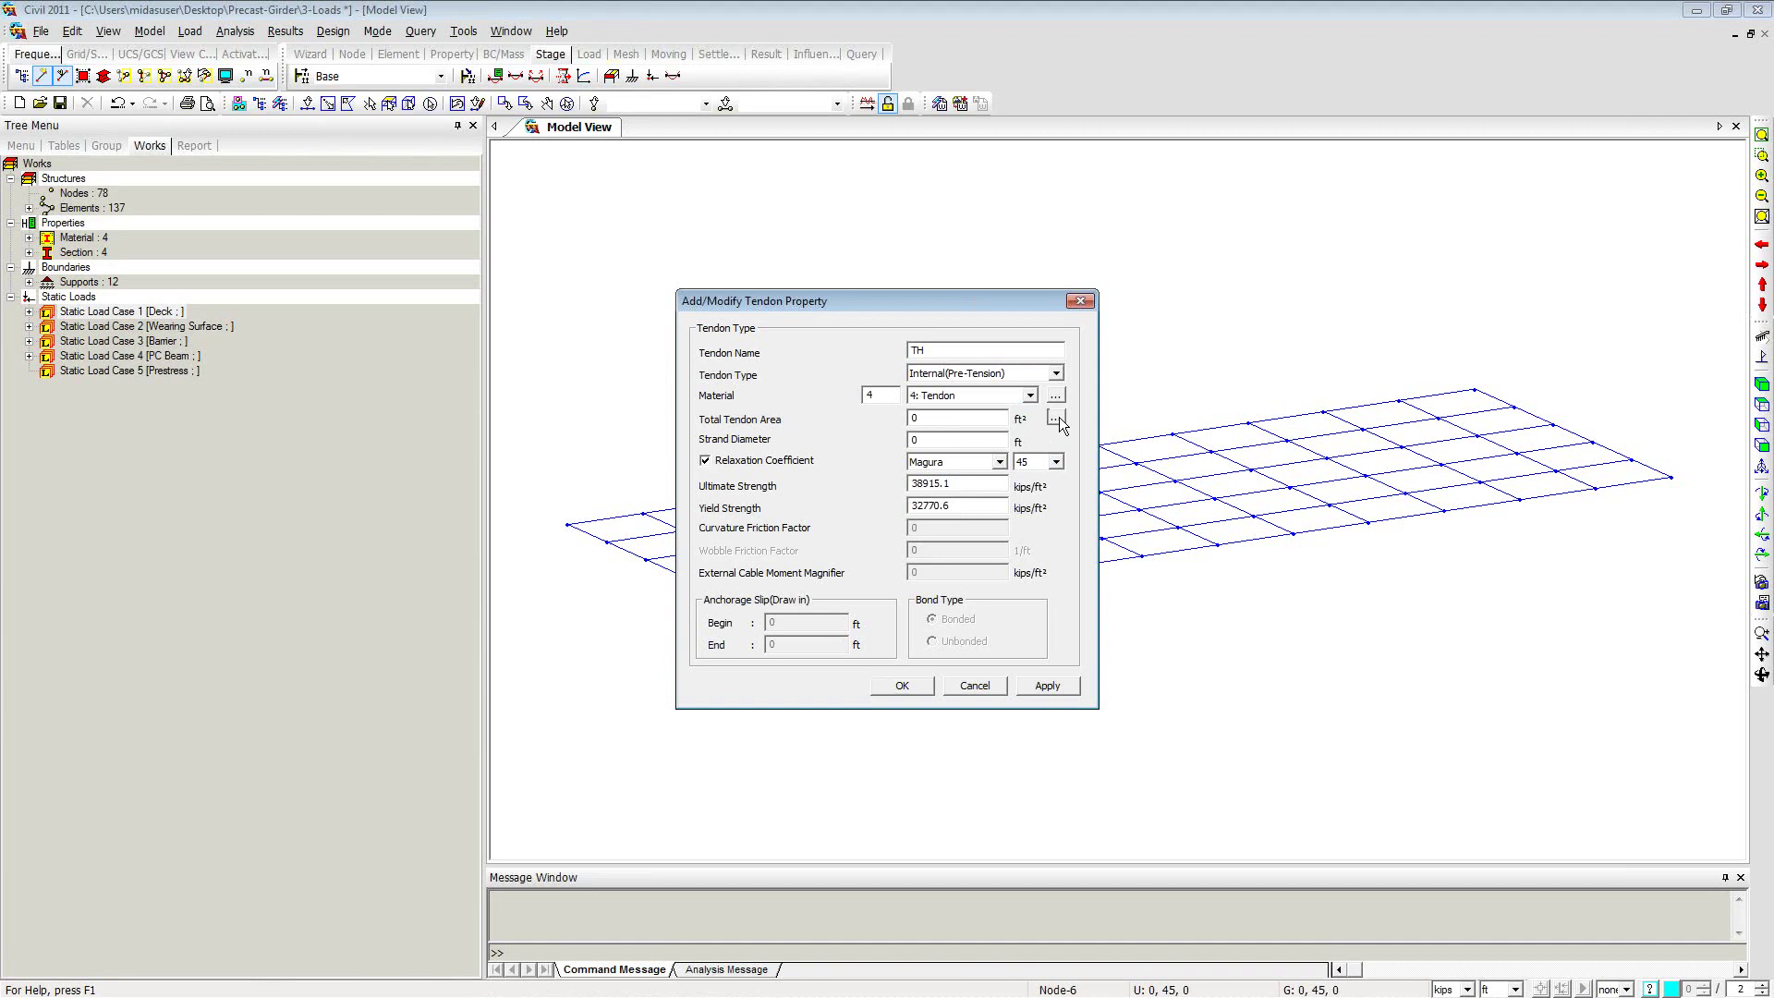
left_click(999, 484)
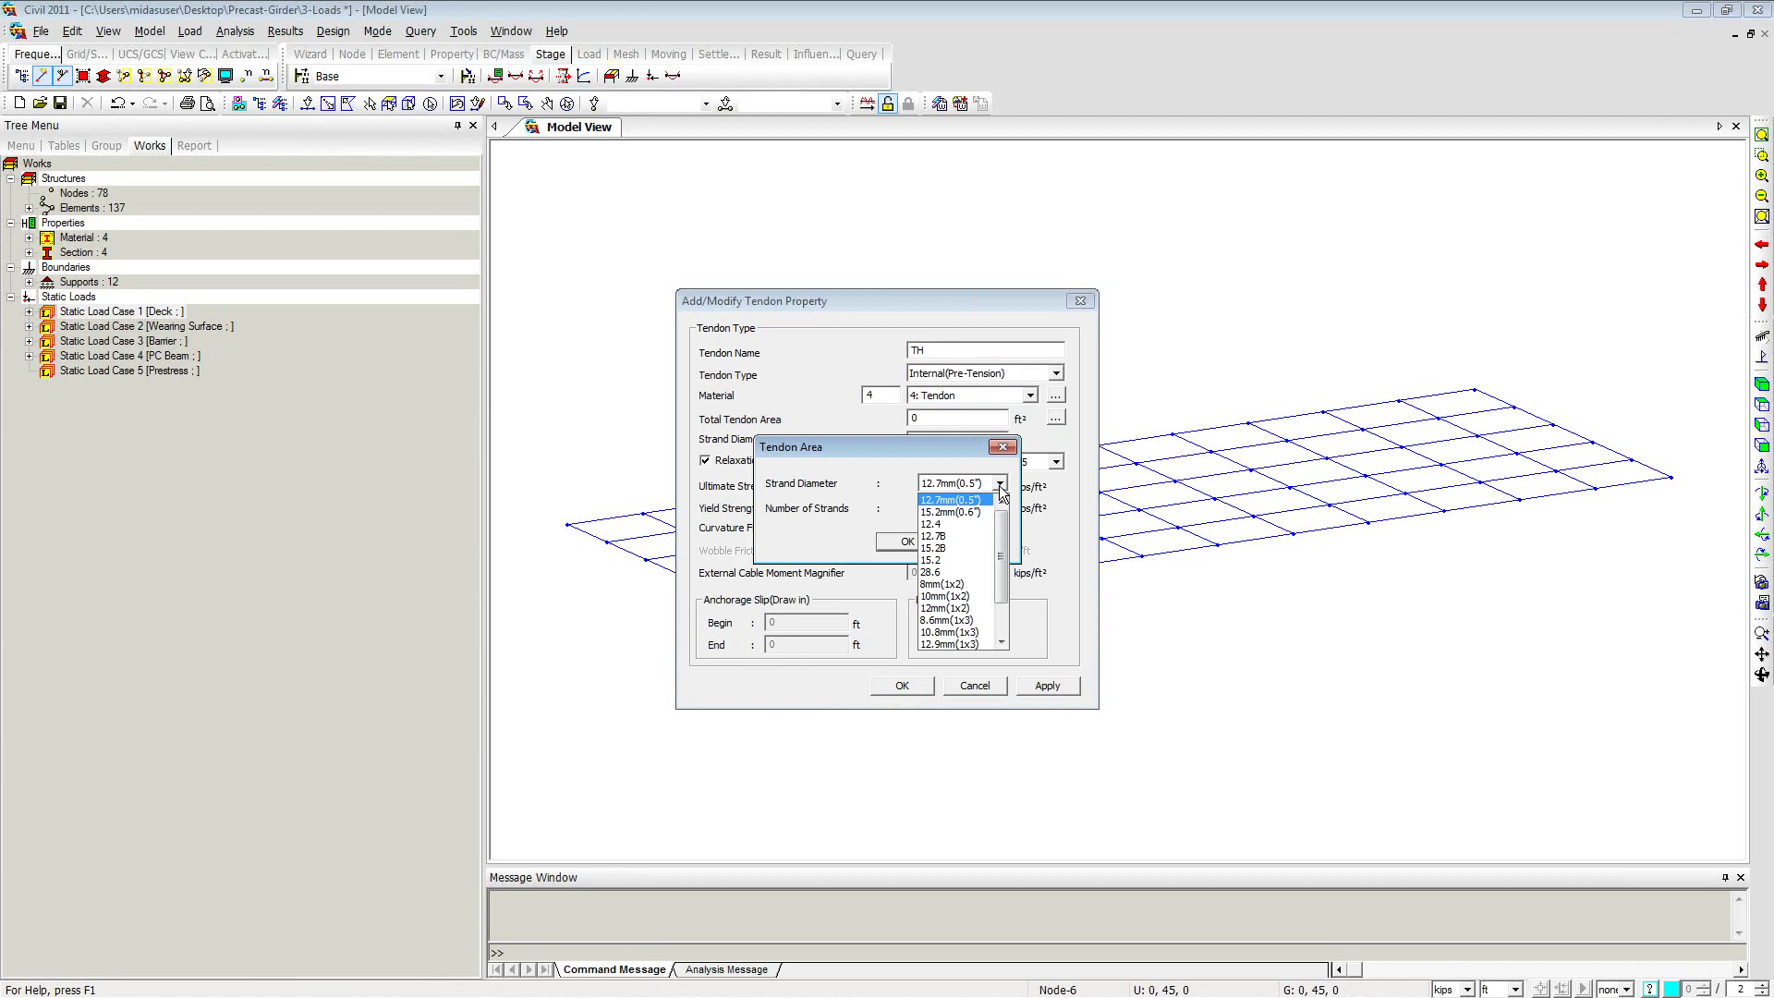
left_click(967, 500)
key("Tab")
type("14")
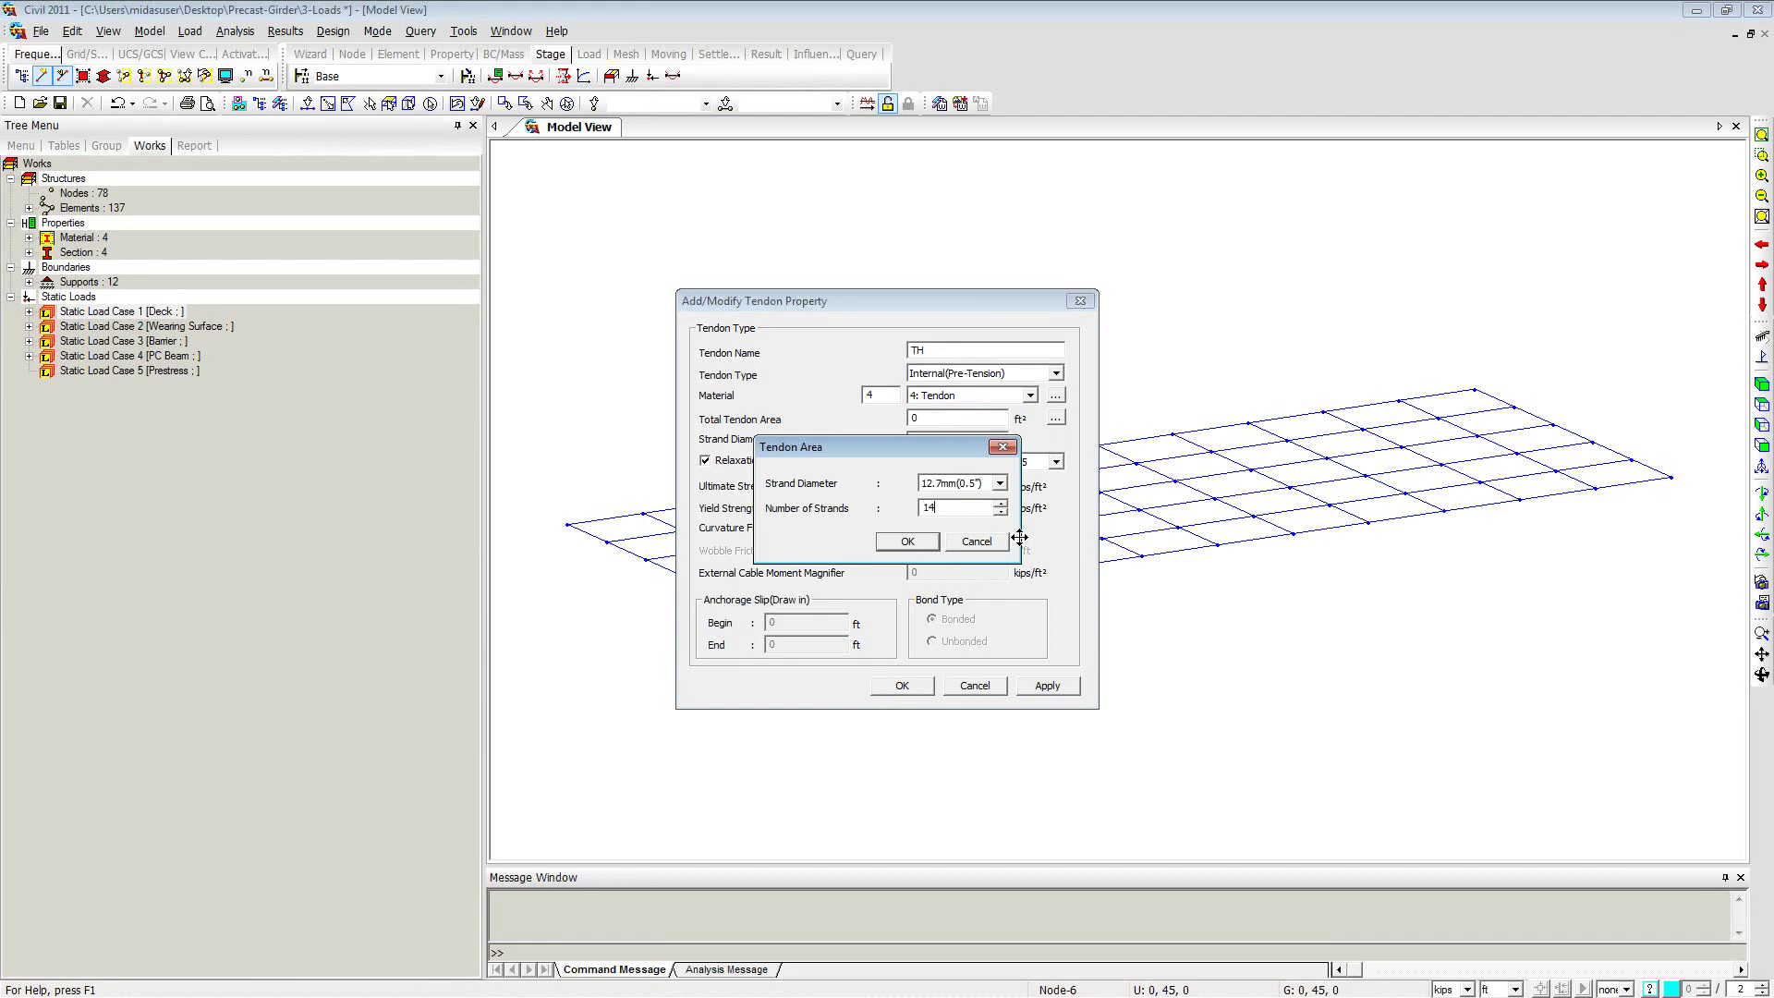
left_click(903, 545)
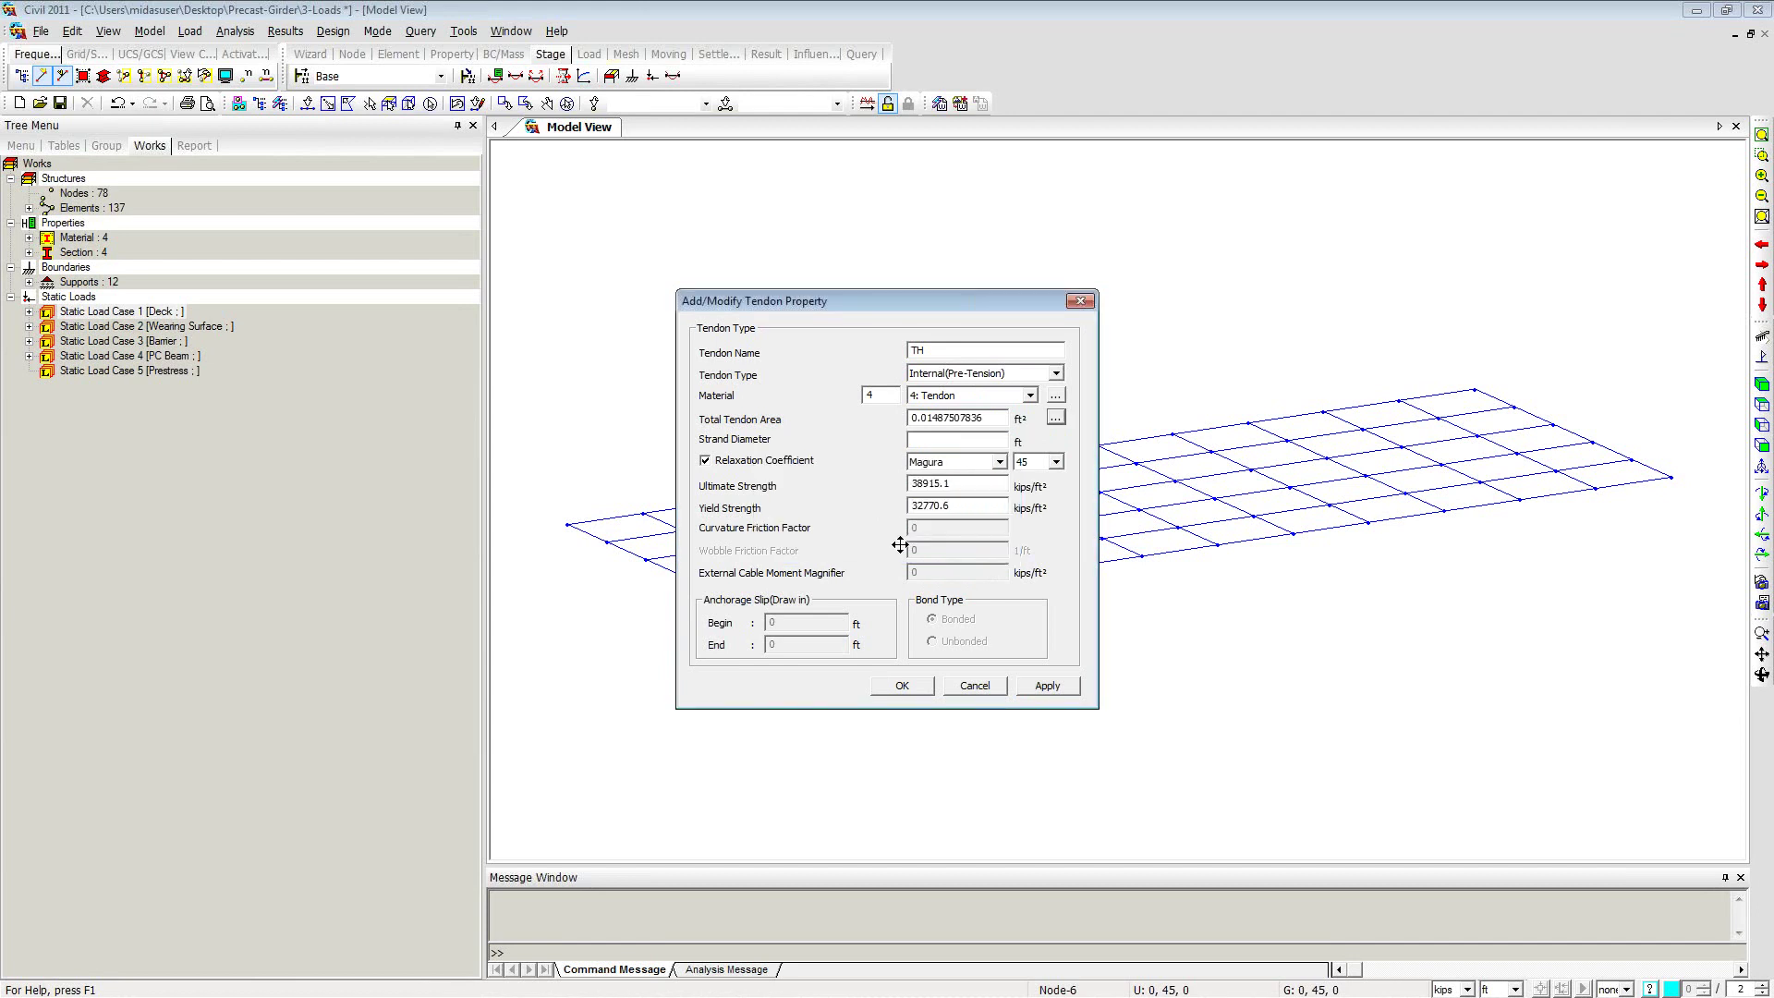
Step: Set the relaxation coefficient of TH to the CEB-FIP model and add the tendon property
left_click(989, 460)
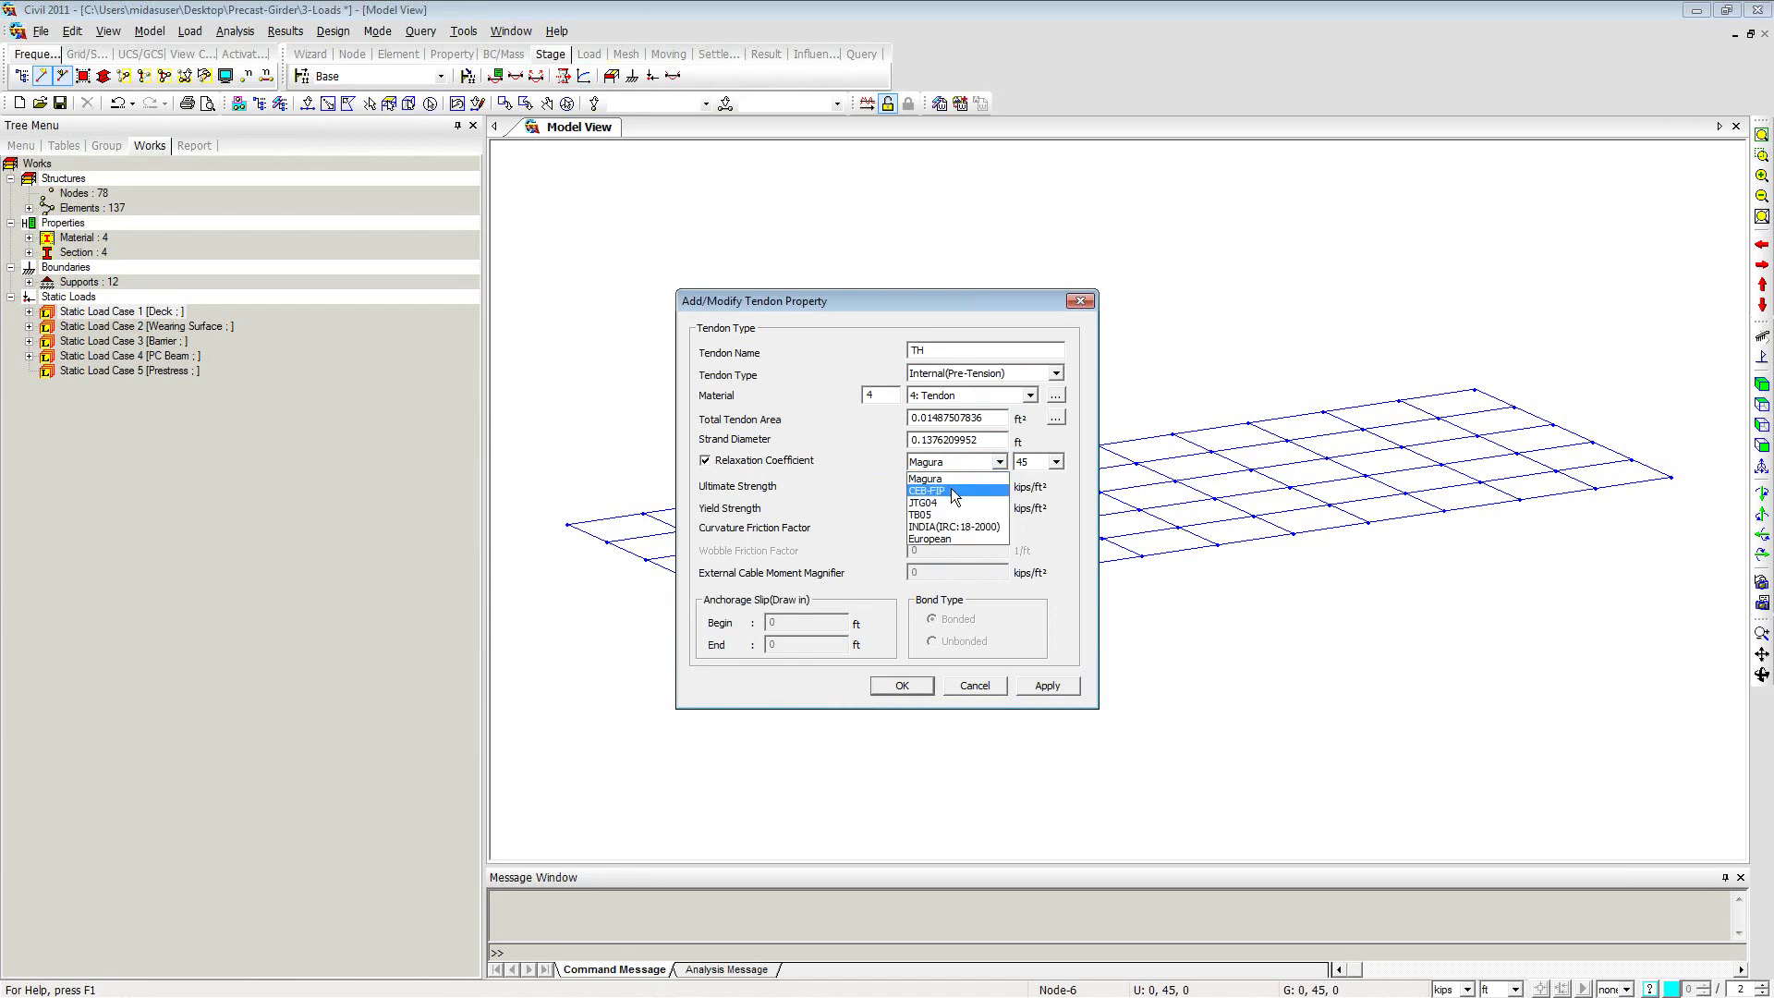
left_click(952, 492)
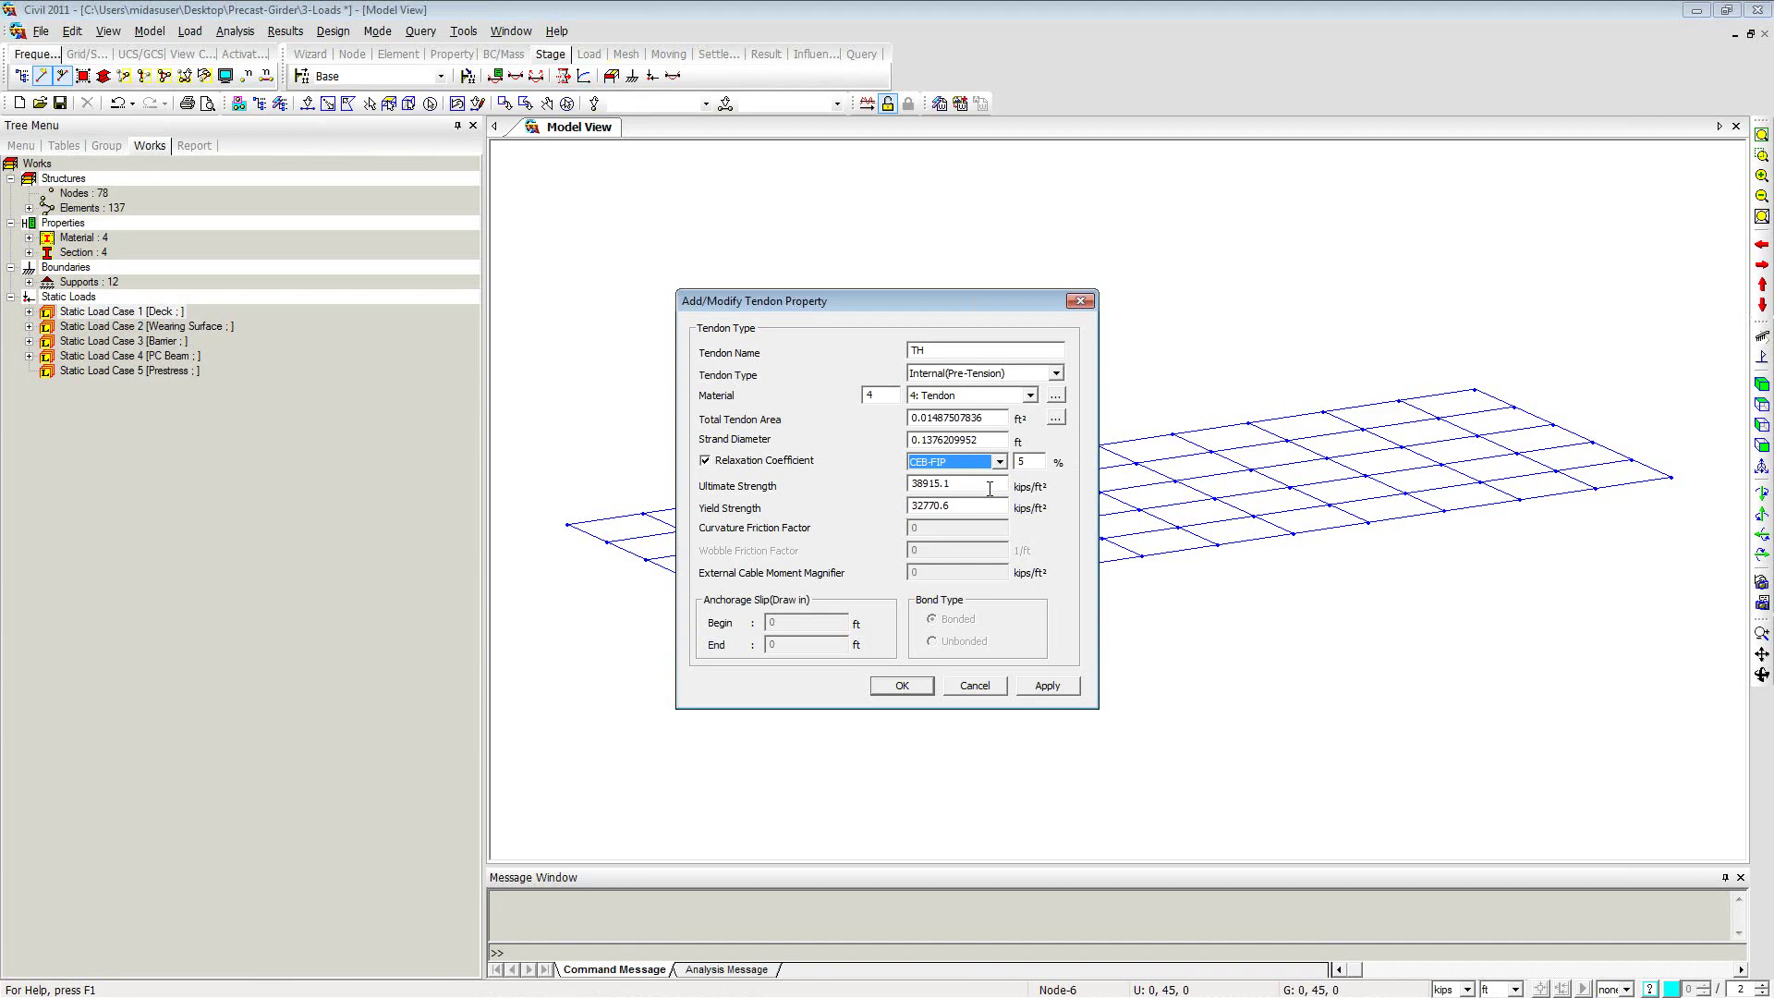
left_click_drag(961, 484, 850, 484)
left_click(1049, 686)
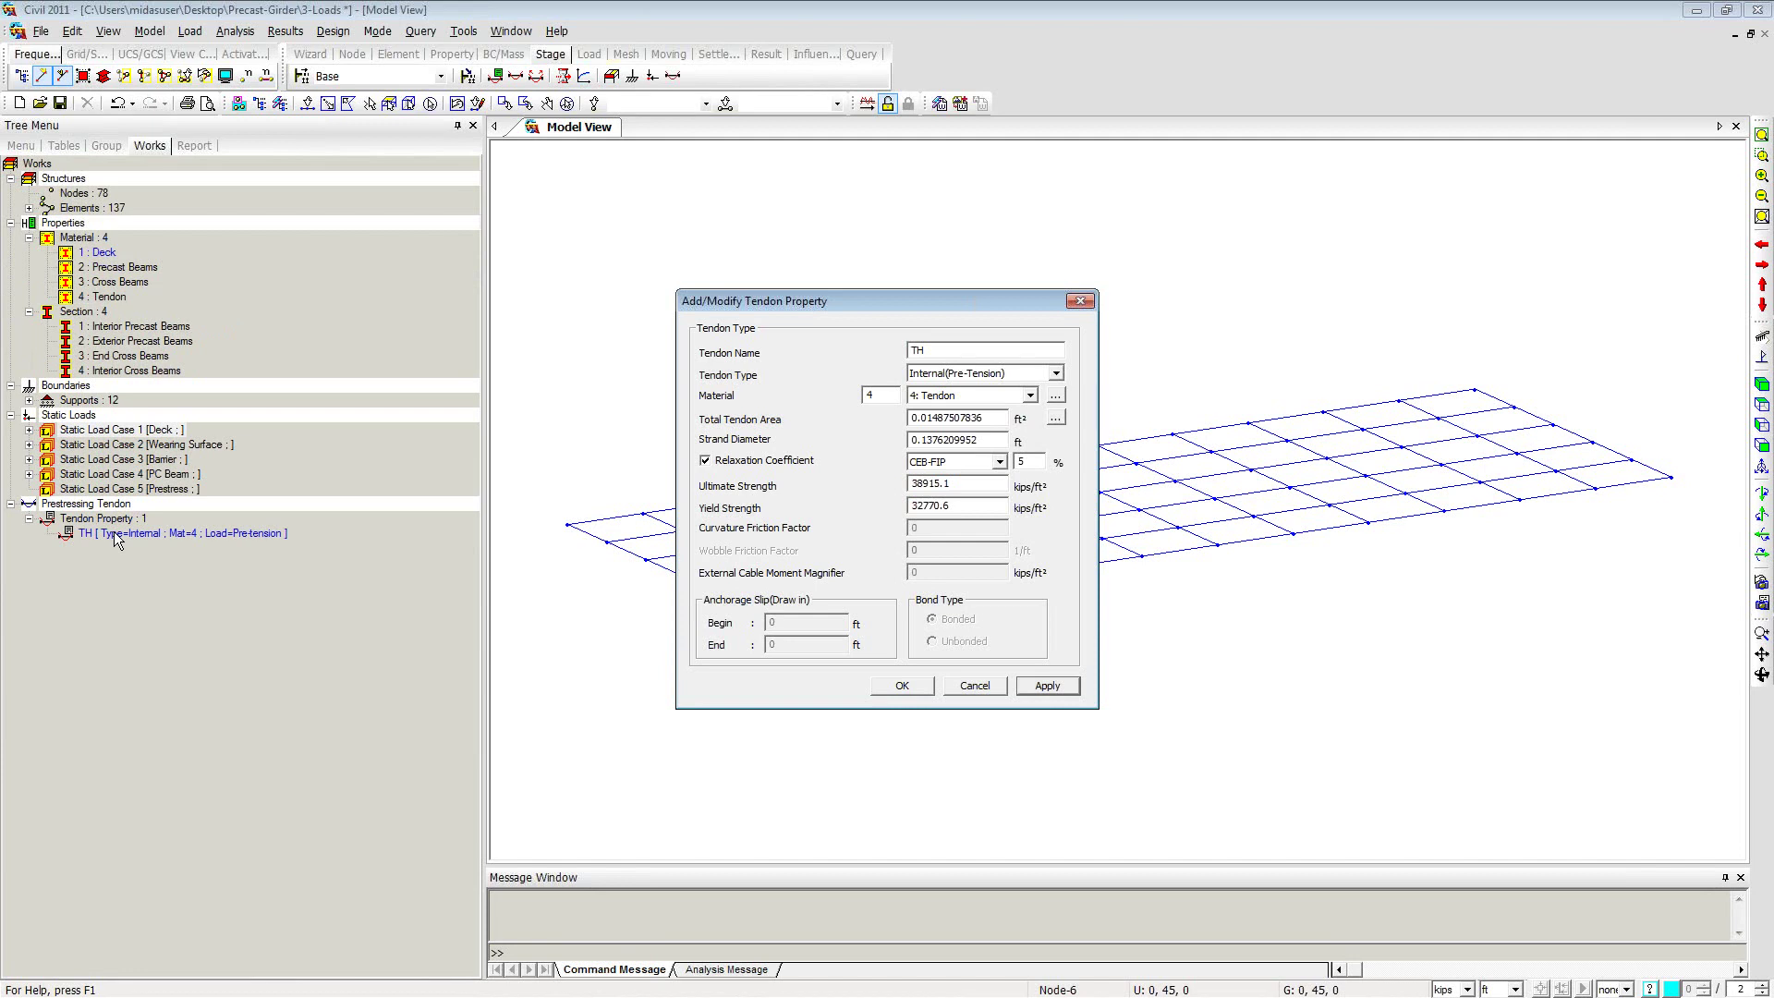
Step: Add a second tendon property named TS with 34 strands of 12.7mm(0.5") diameter, and leave Tendon Property
left_click(937, 352)
key("BackSpace")
type("S")
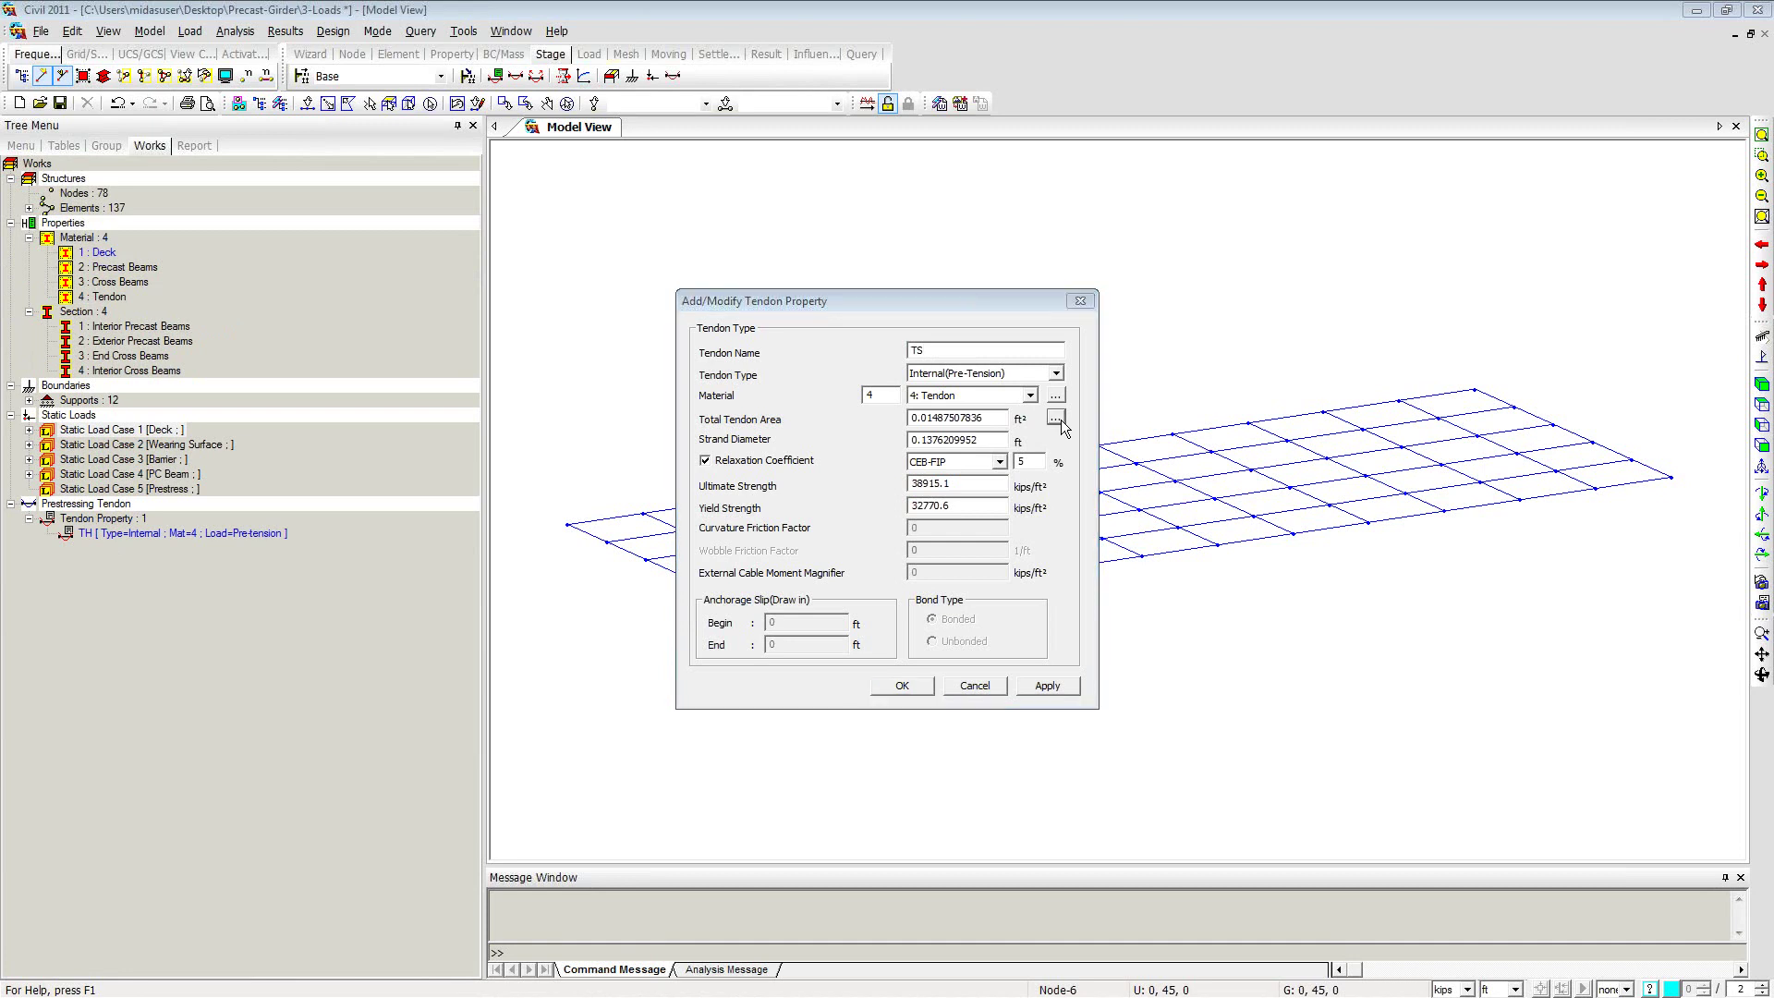
left_click(1055, 421)
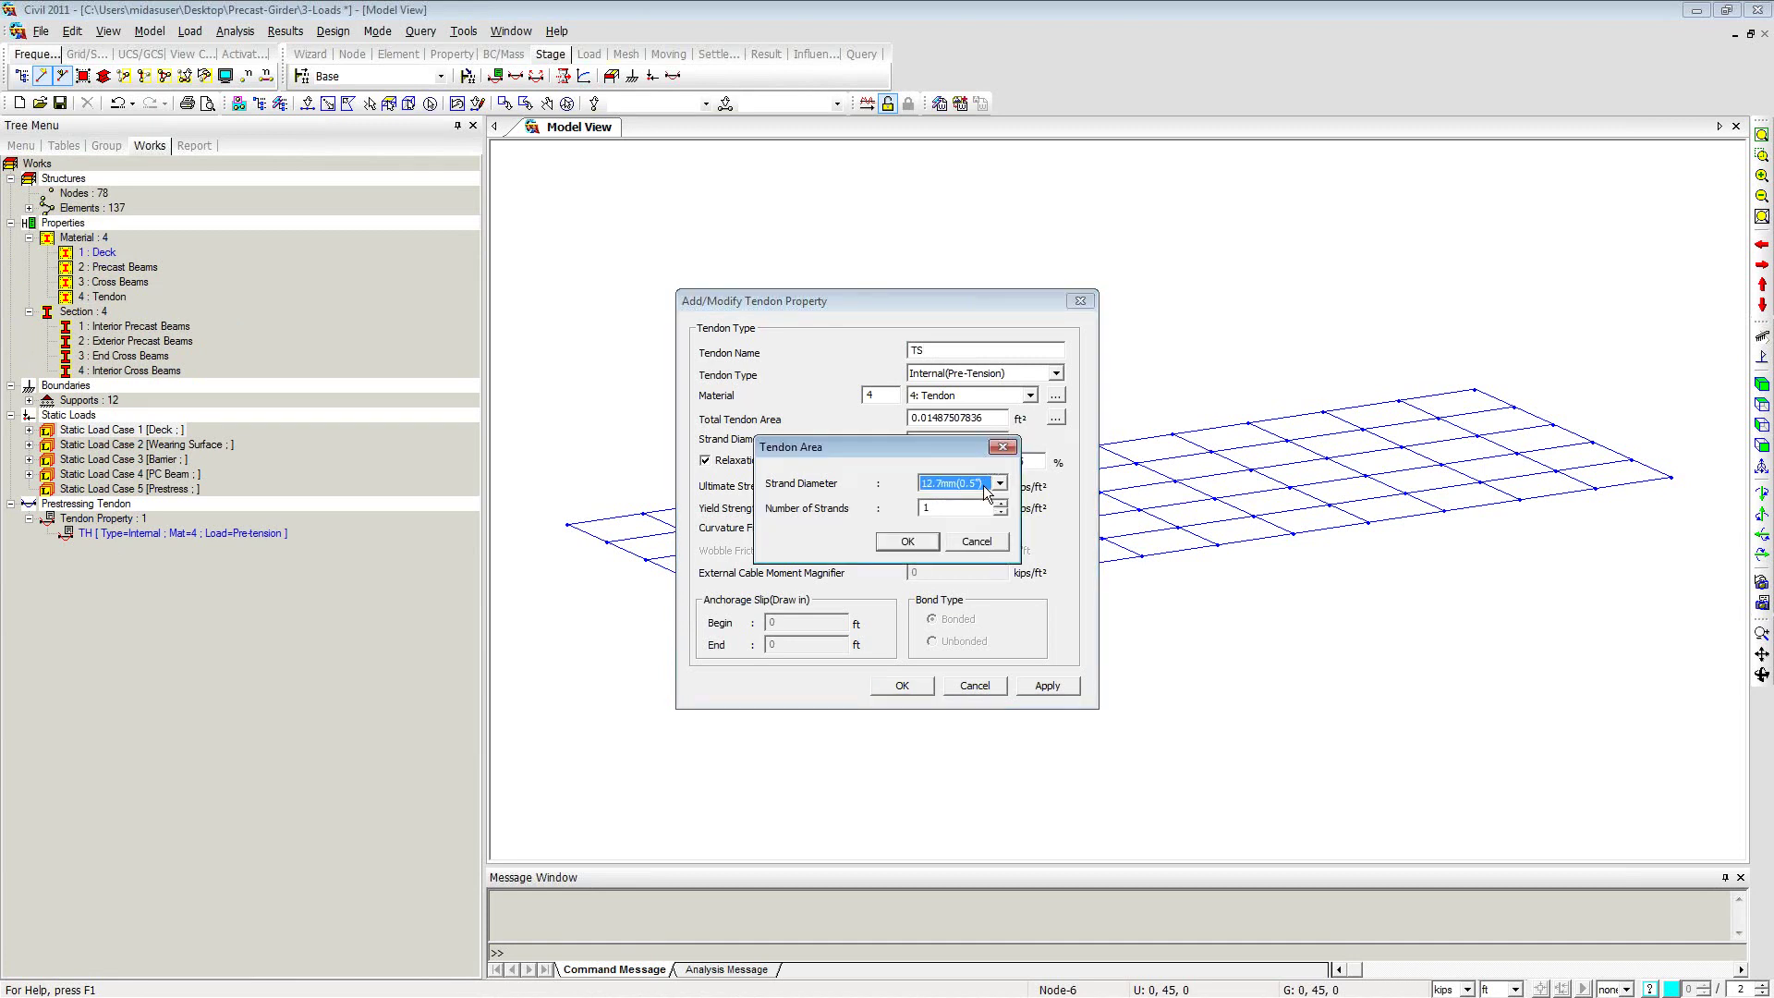
double_click(932, 507)
type("34")
left_click(908, 542)
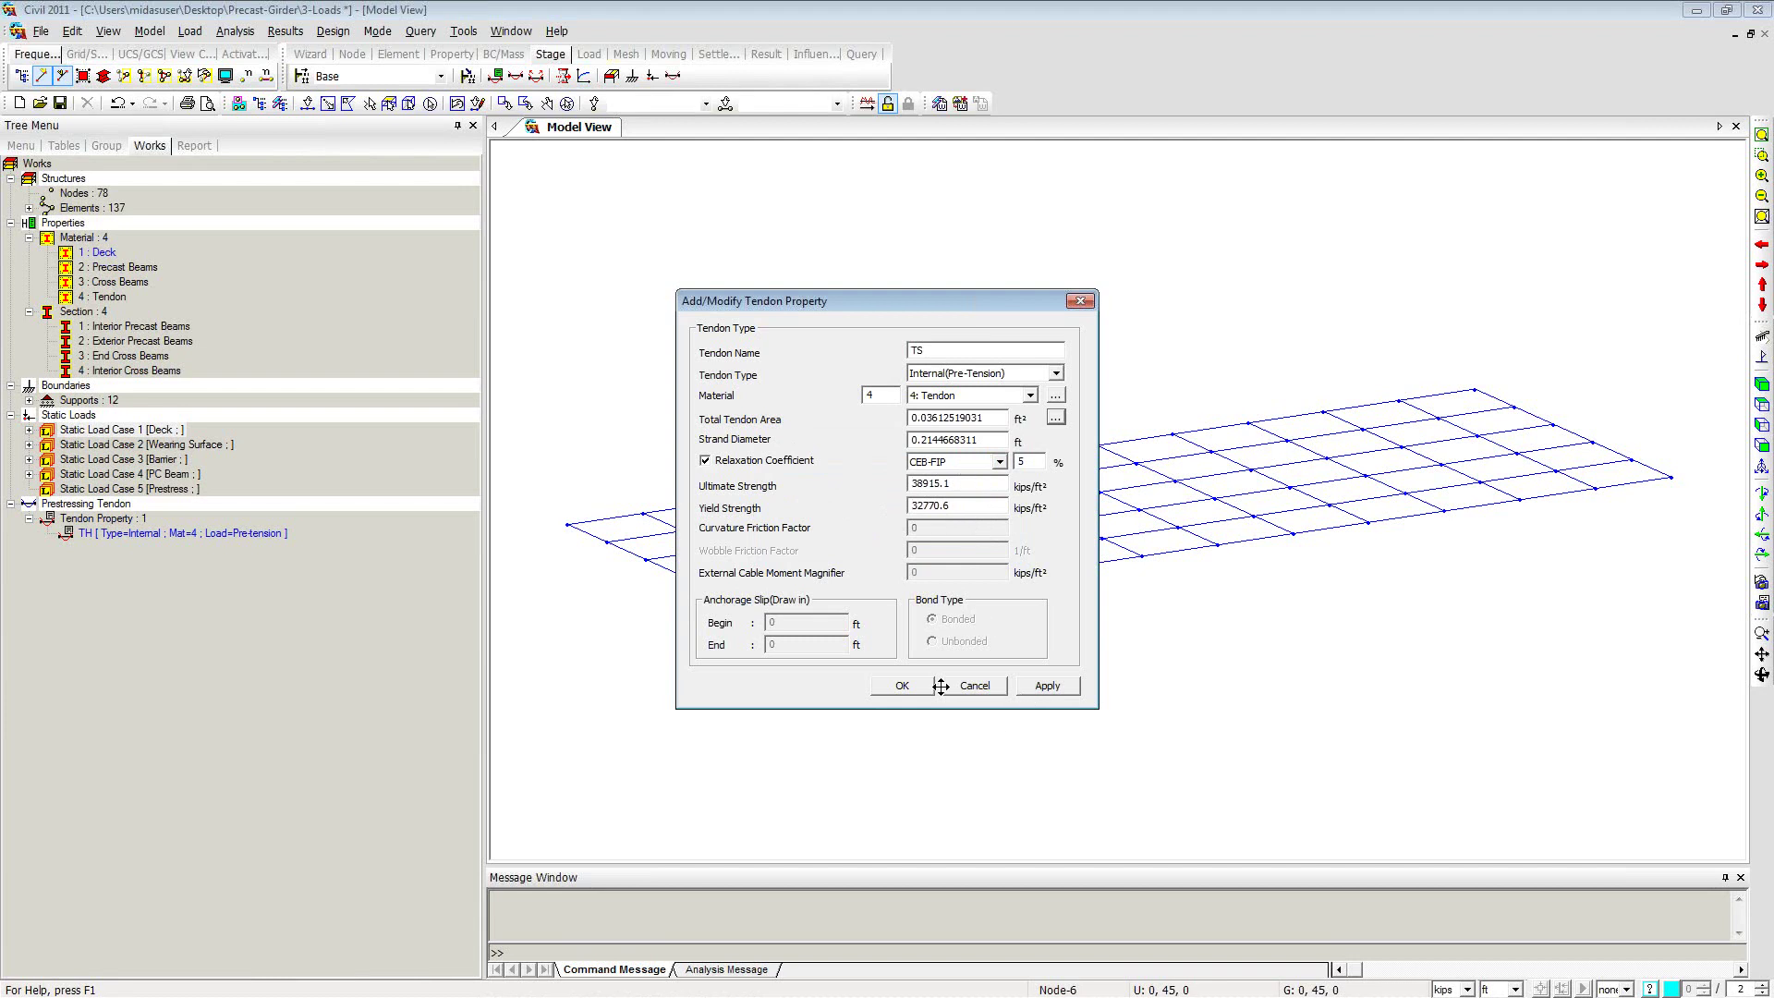
left_click(903, 686)
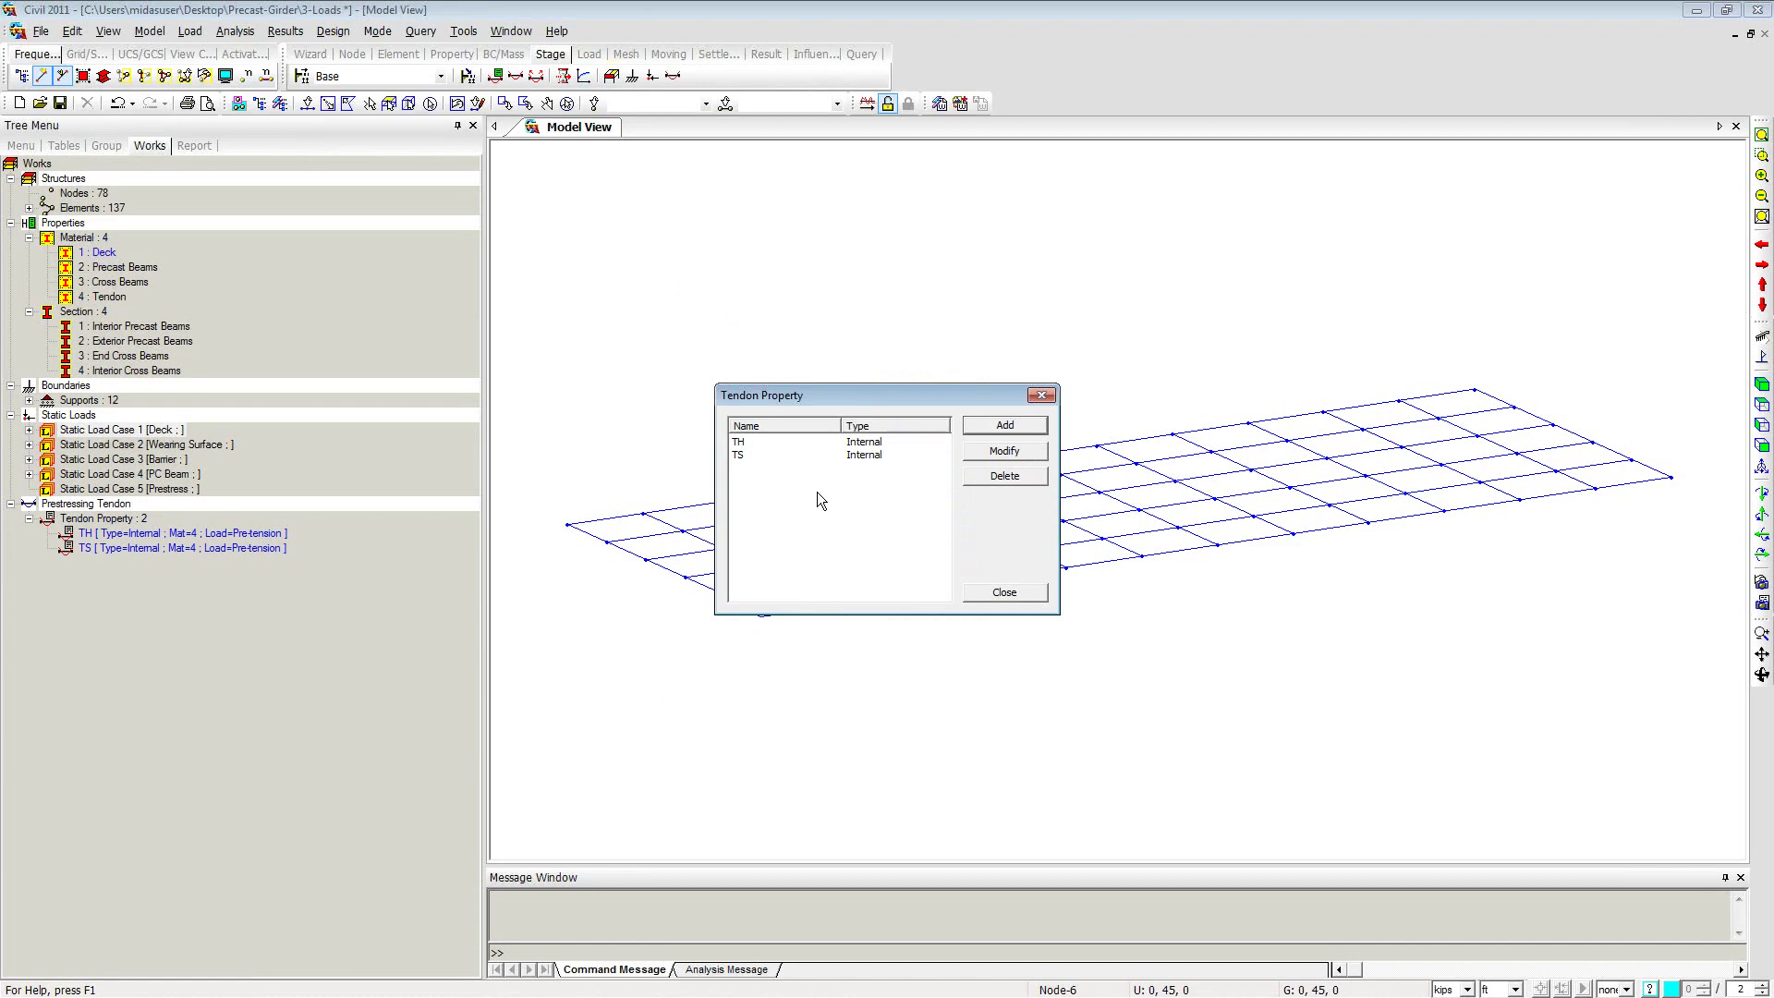
left_click(981, 597)
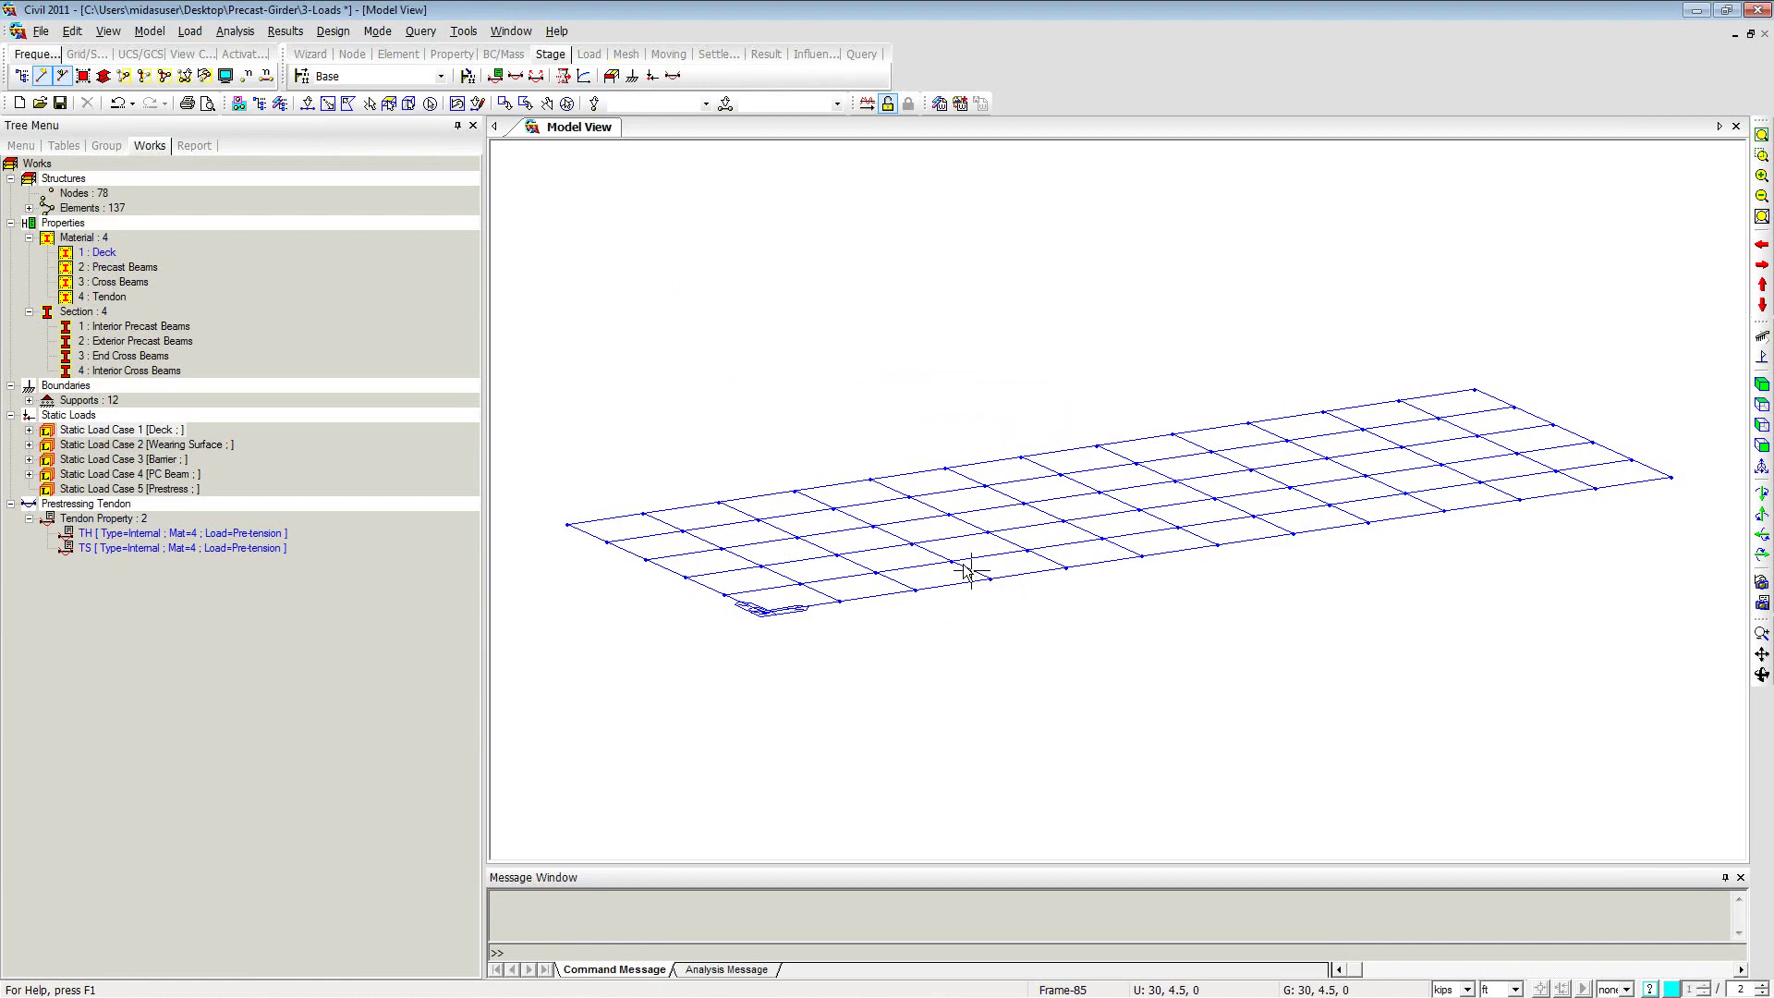
Step: Start a new tendon profile named TH1 in group Tendon1 with tendon property TH
right_click(564, 175)
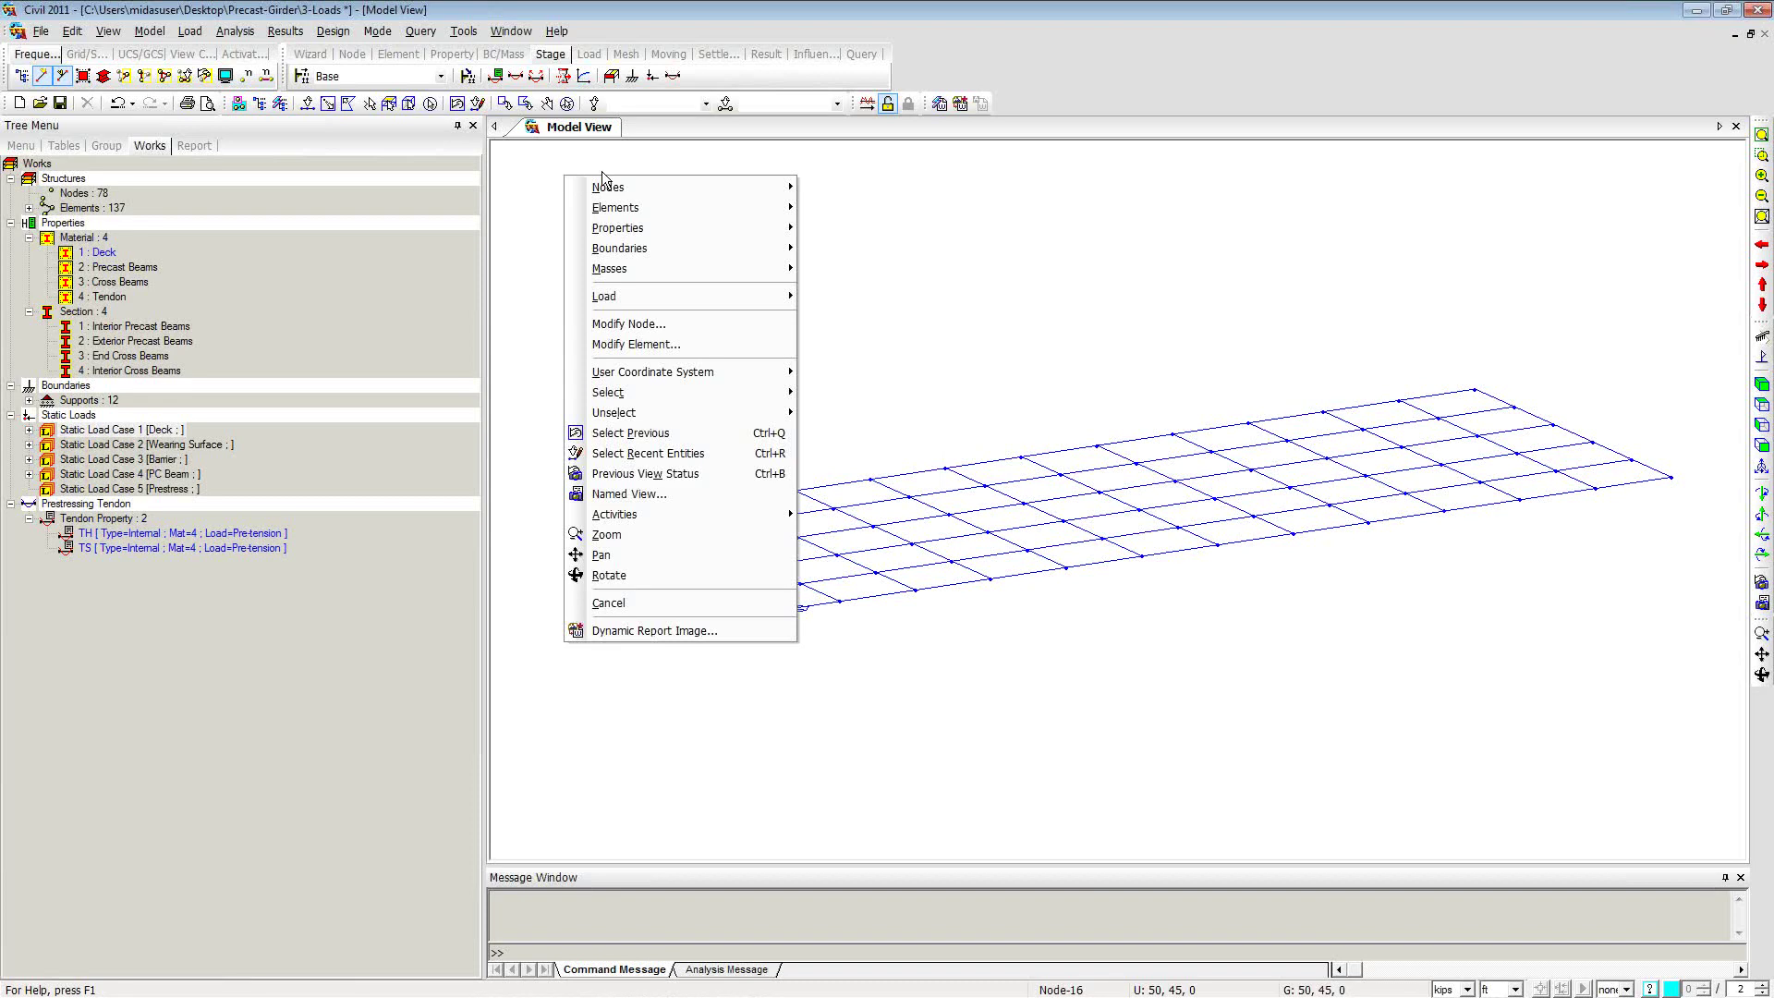
mouse_move(658, 301)
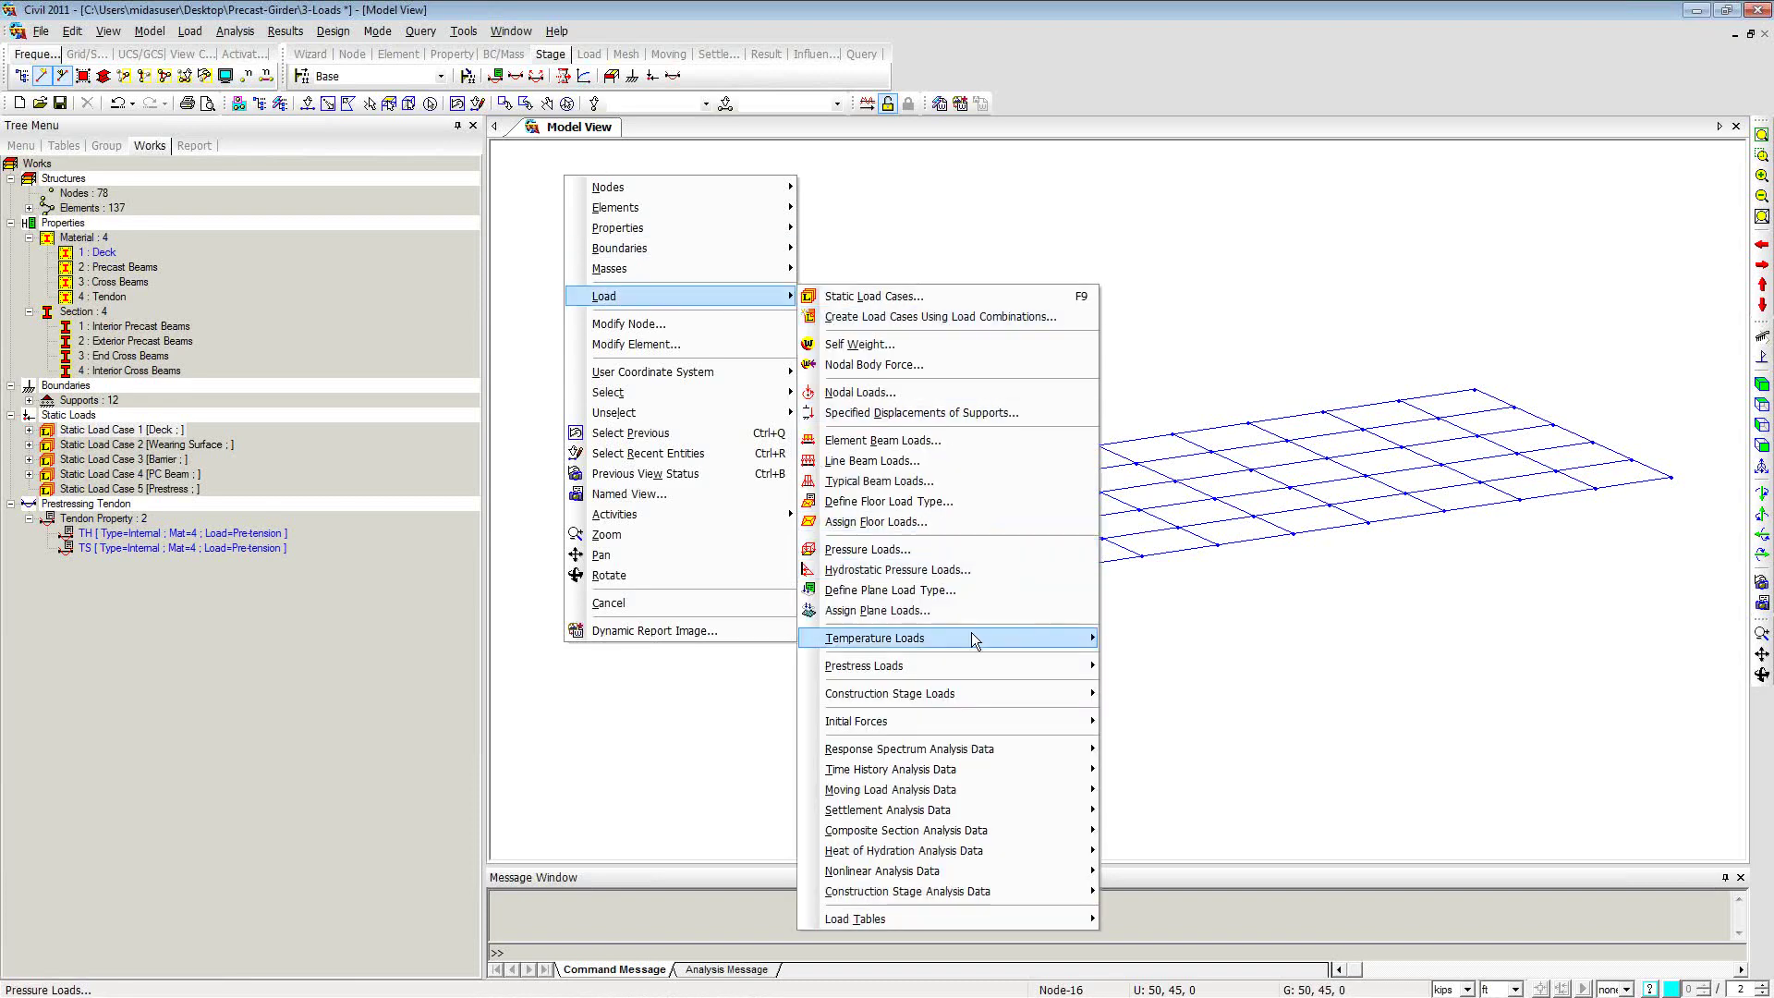
mouse_move(973, 662)
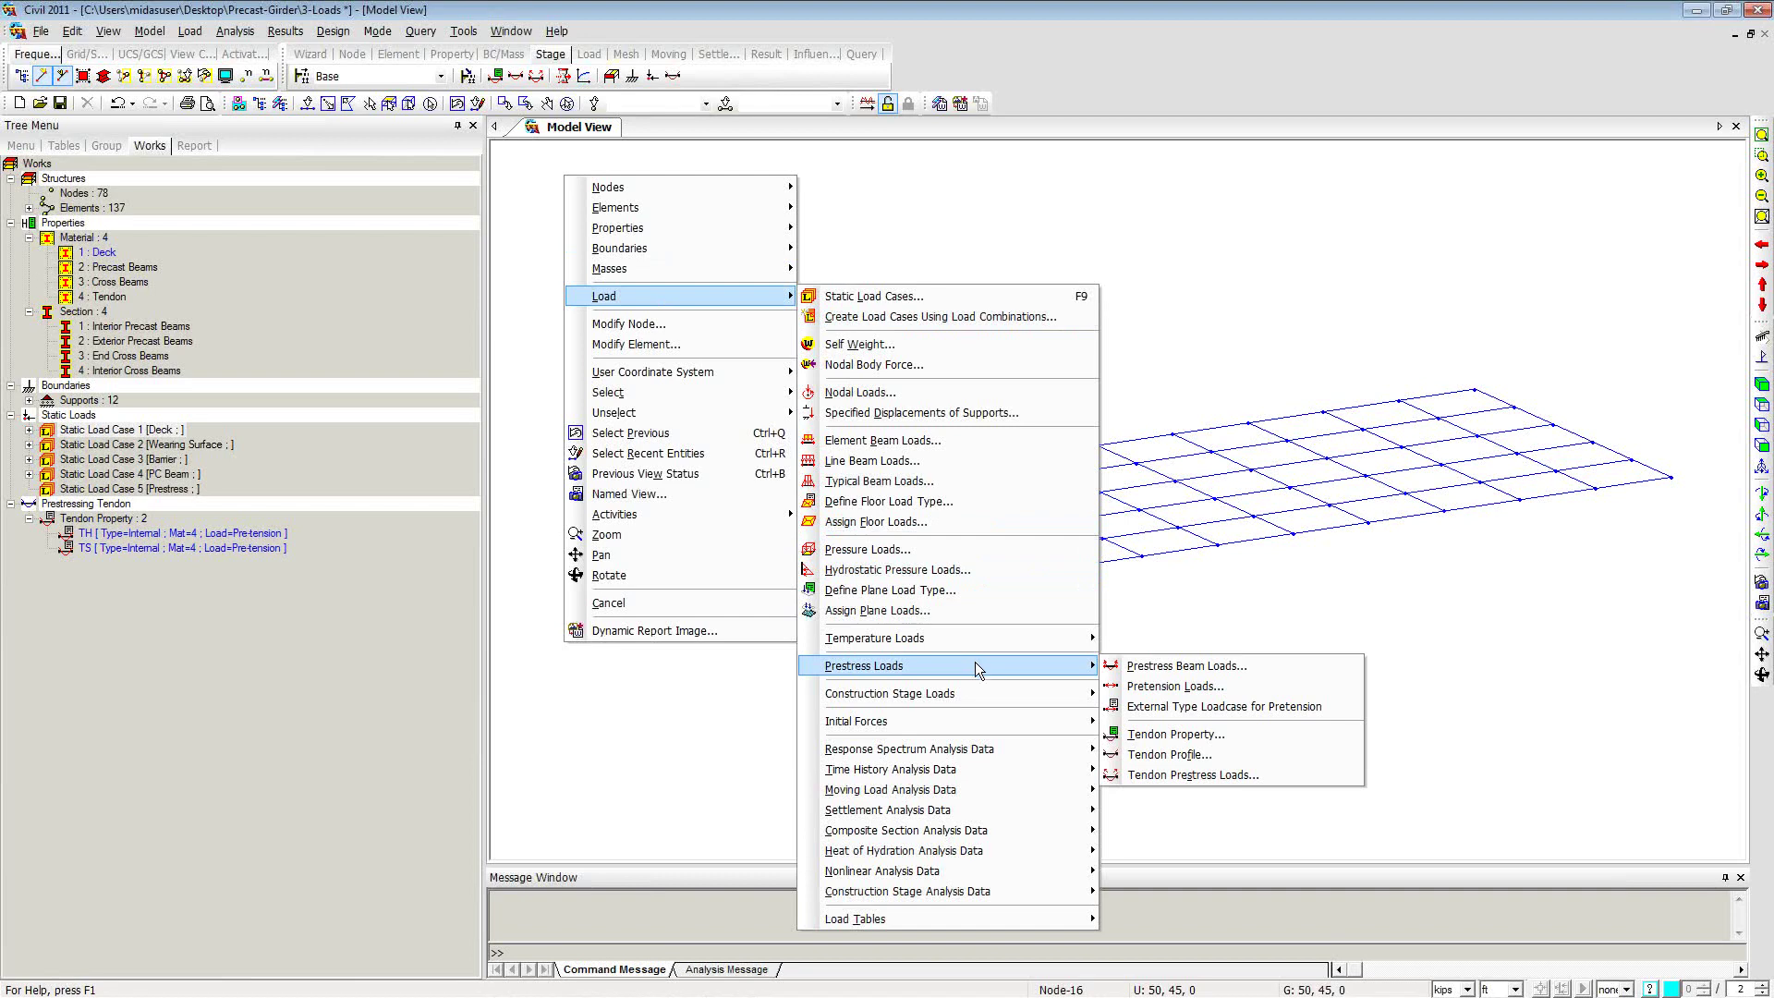
left_click(1189, 754)
left_click_drag(501, 53, 934, 151)
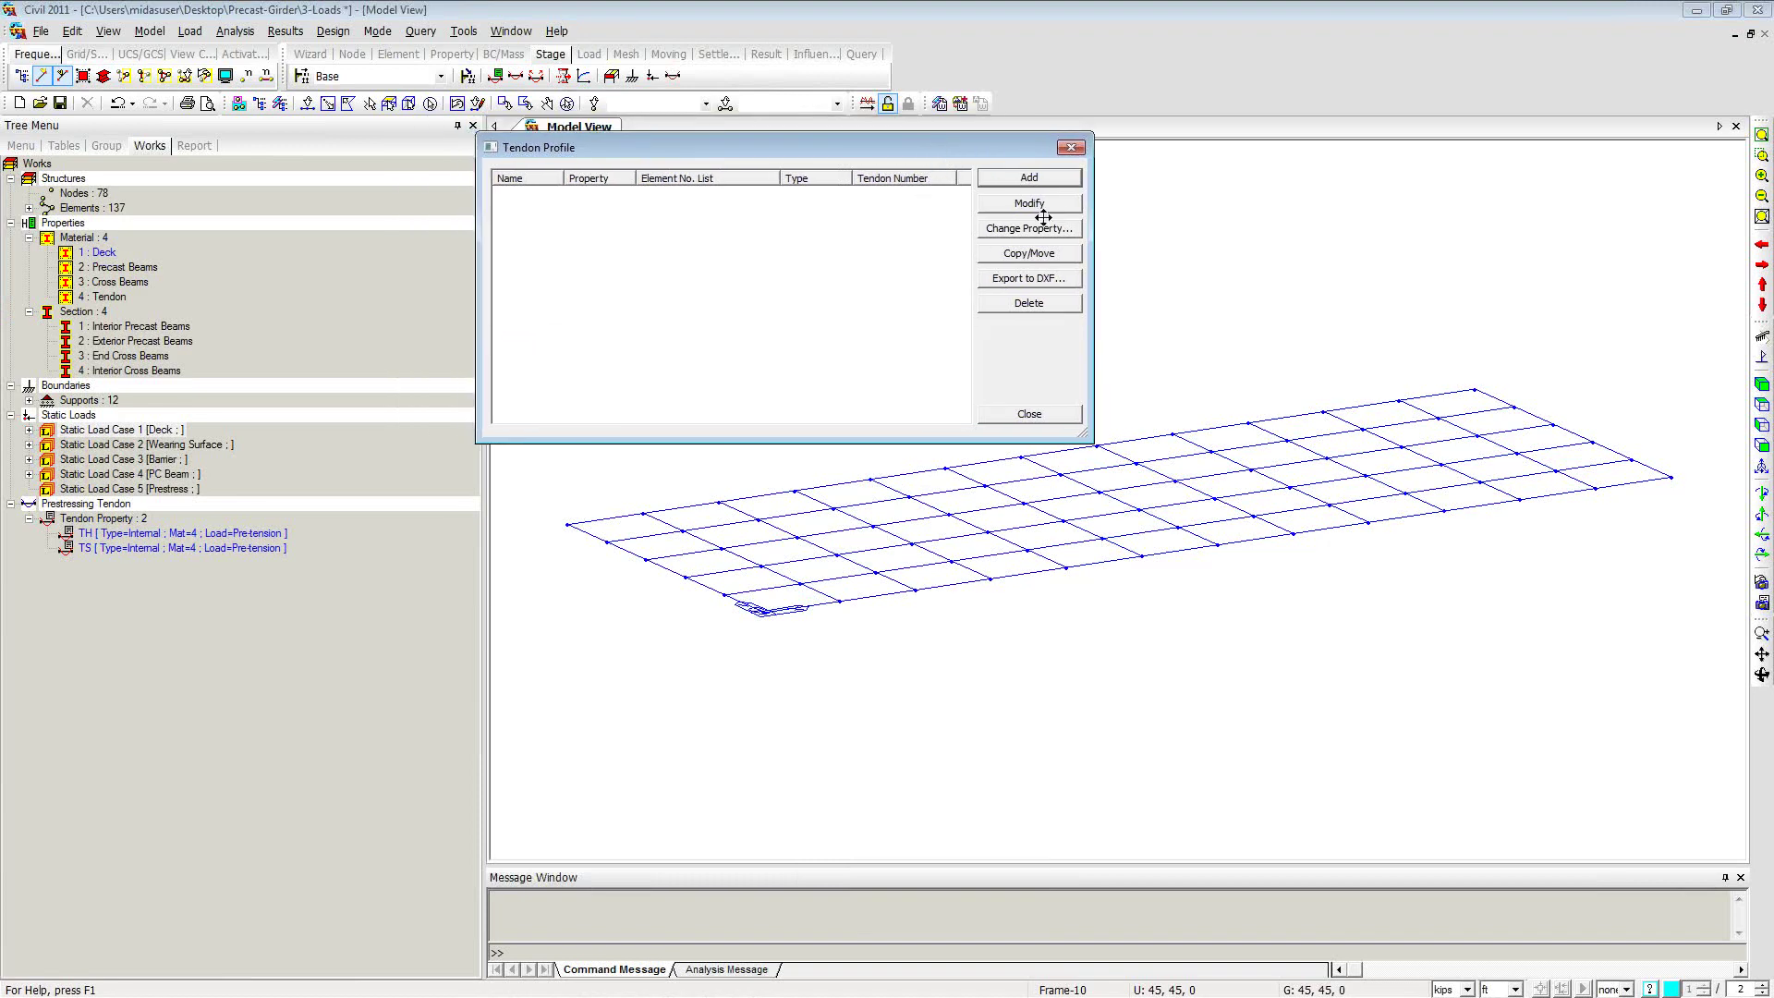
left_click(1032, 177)
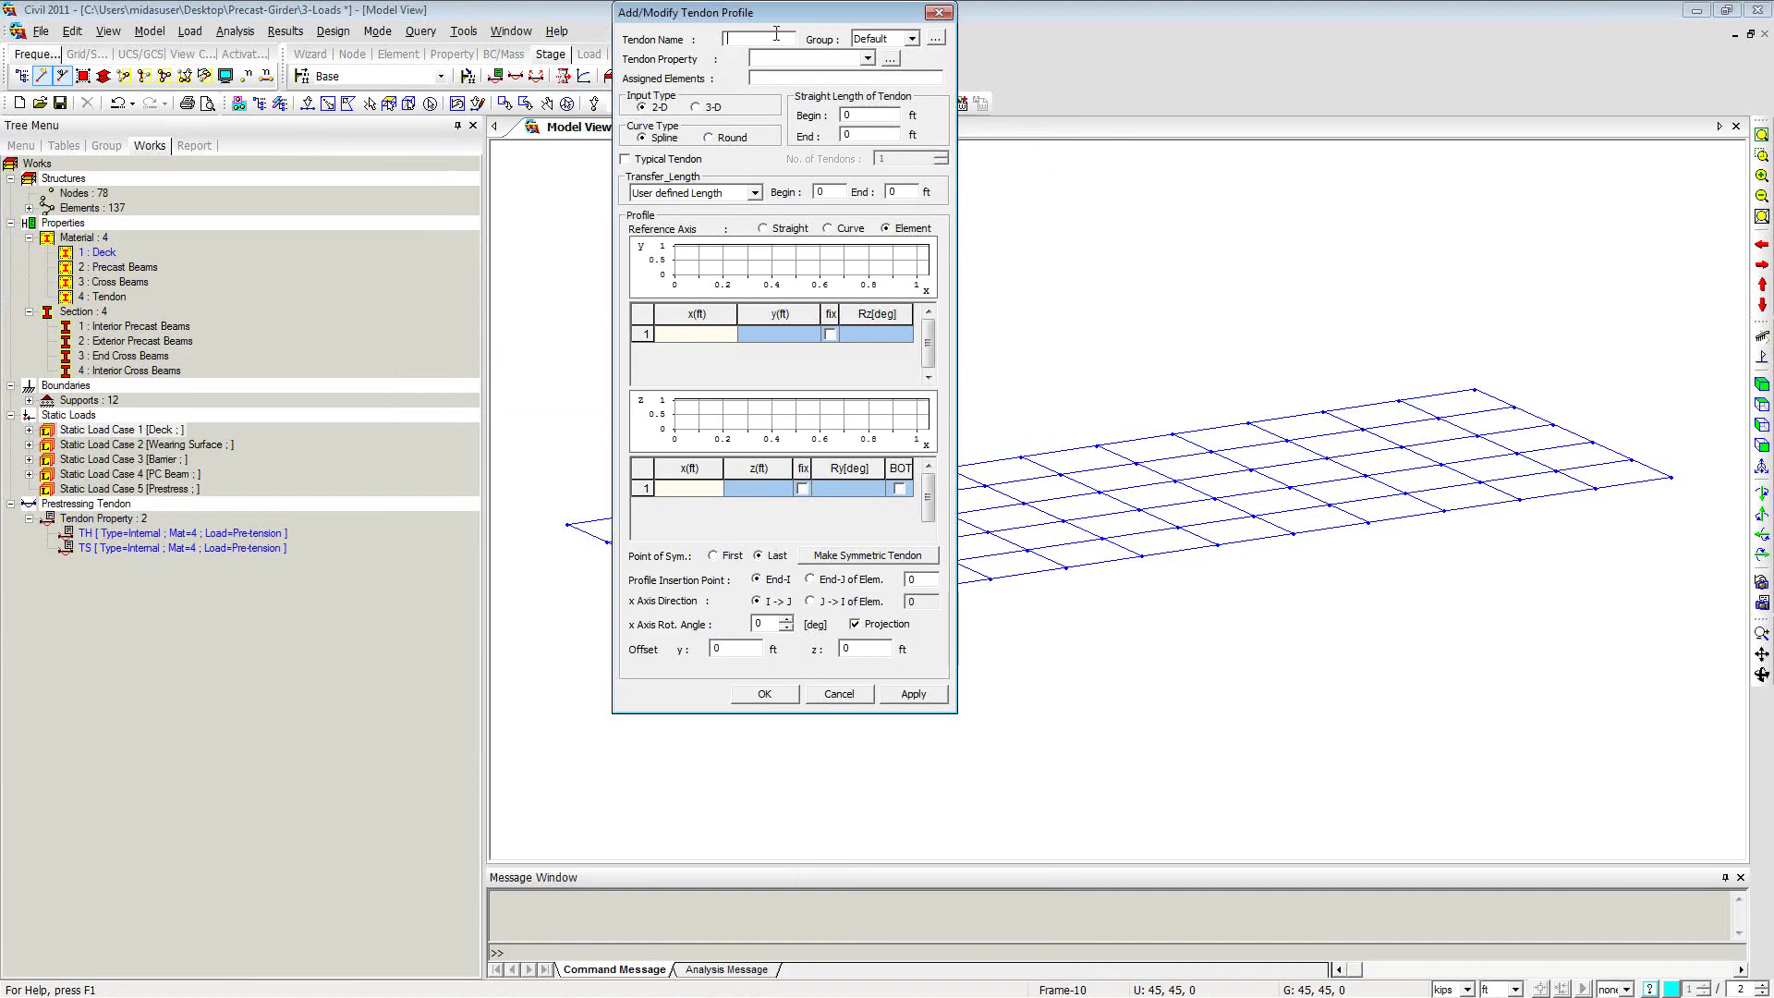
type("T")
left_click(910, 38)
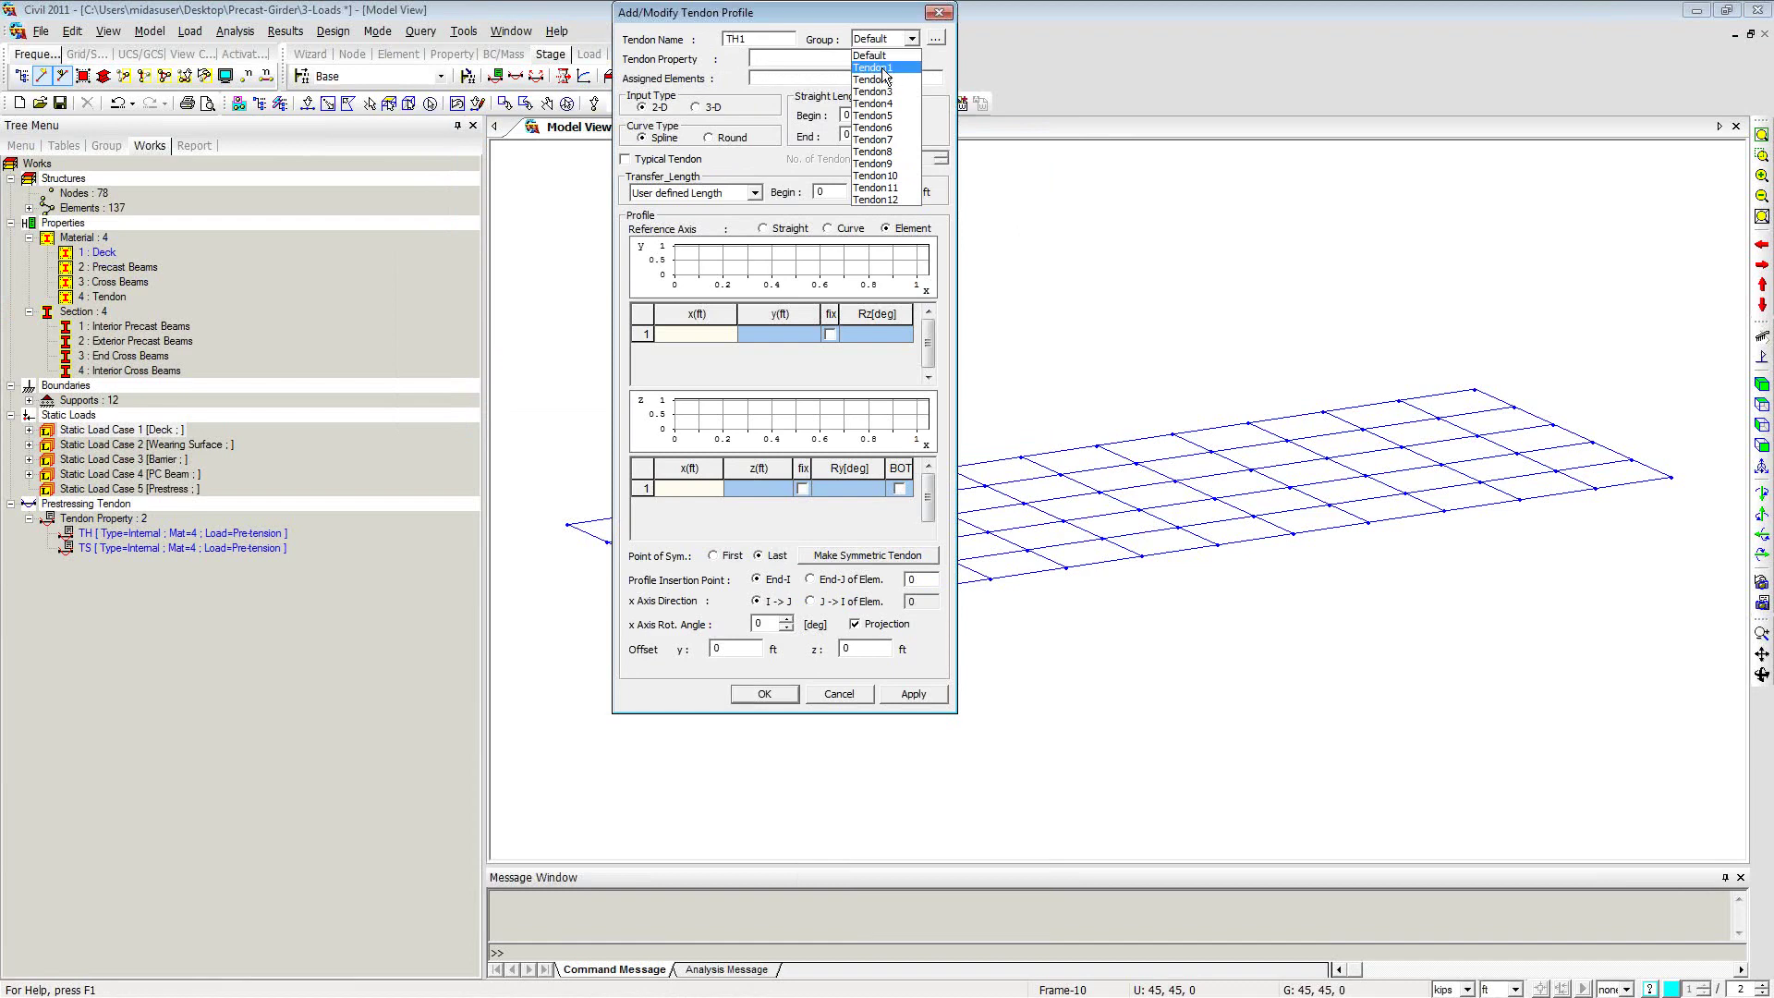
left_click(882, 69)
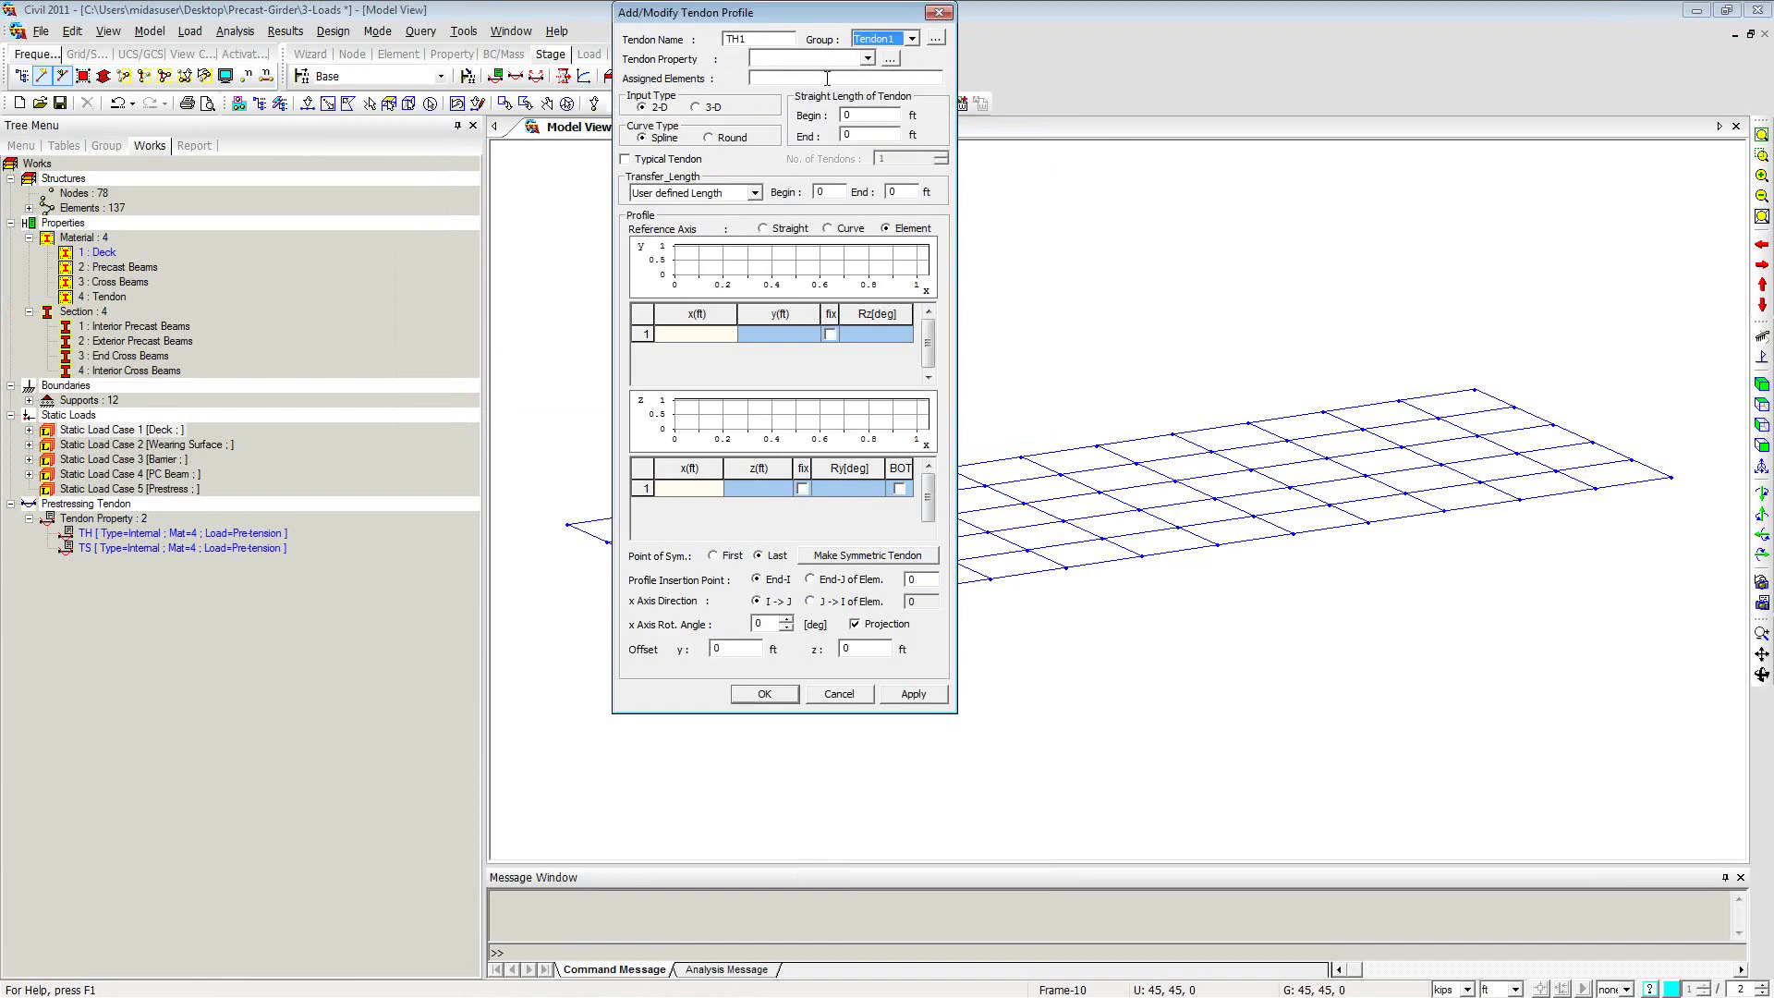
left_click(868, 57)
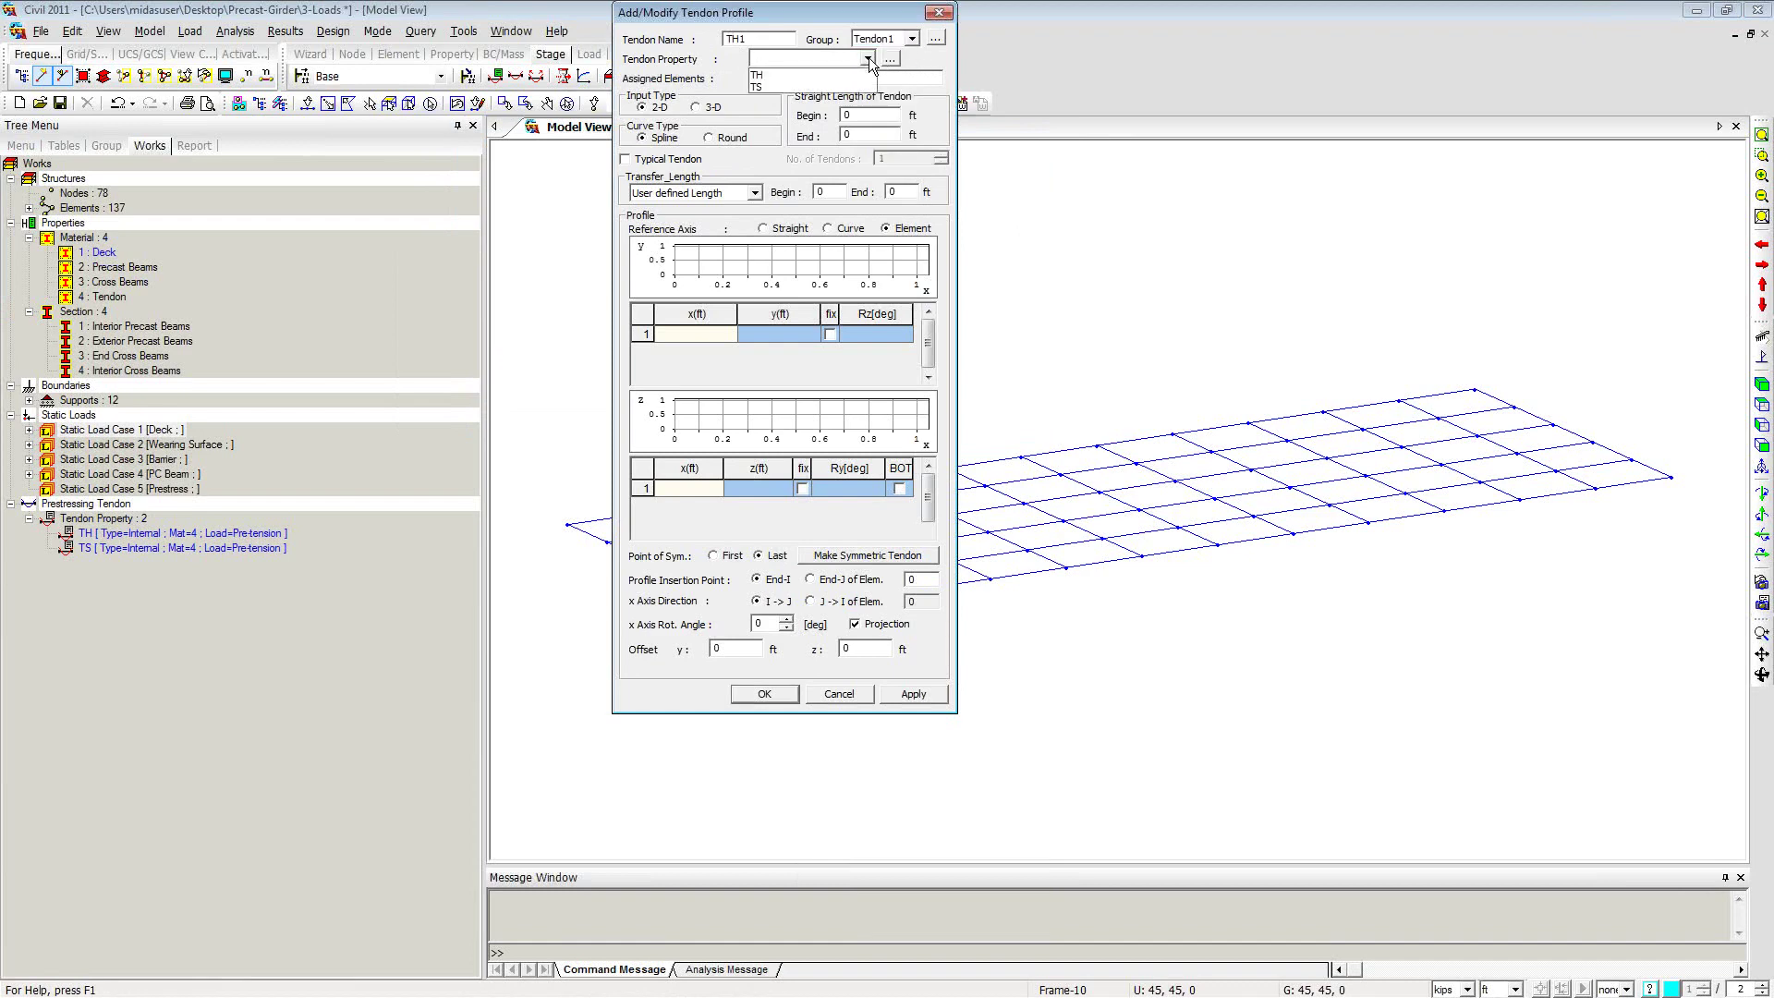
left_click(759, 75)
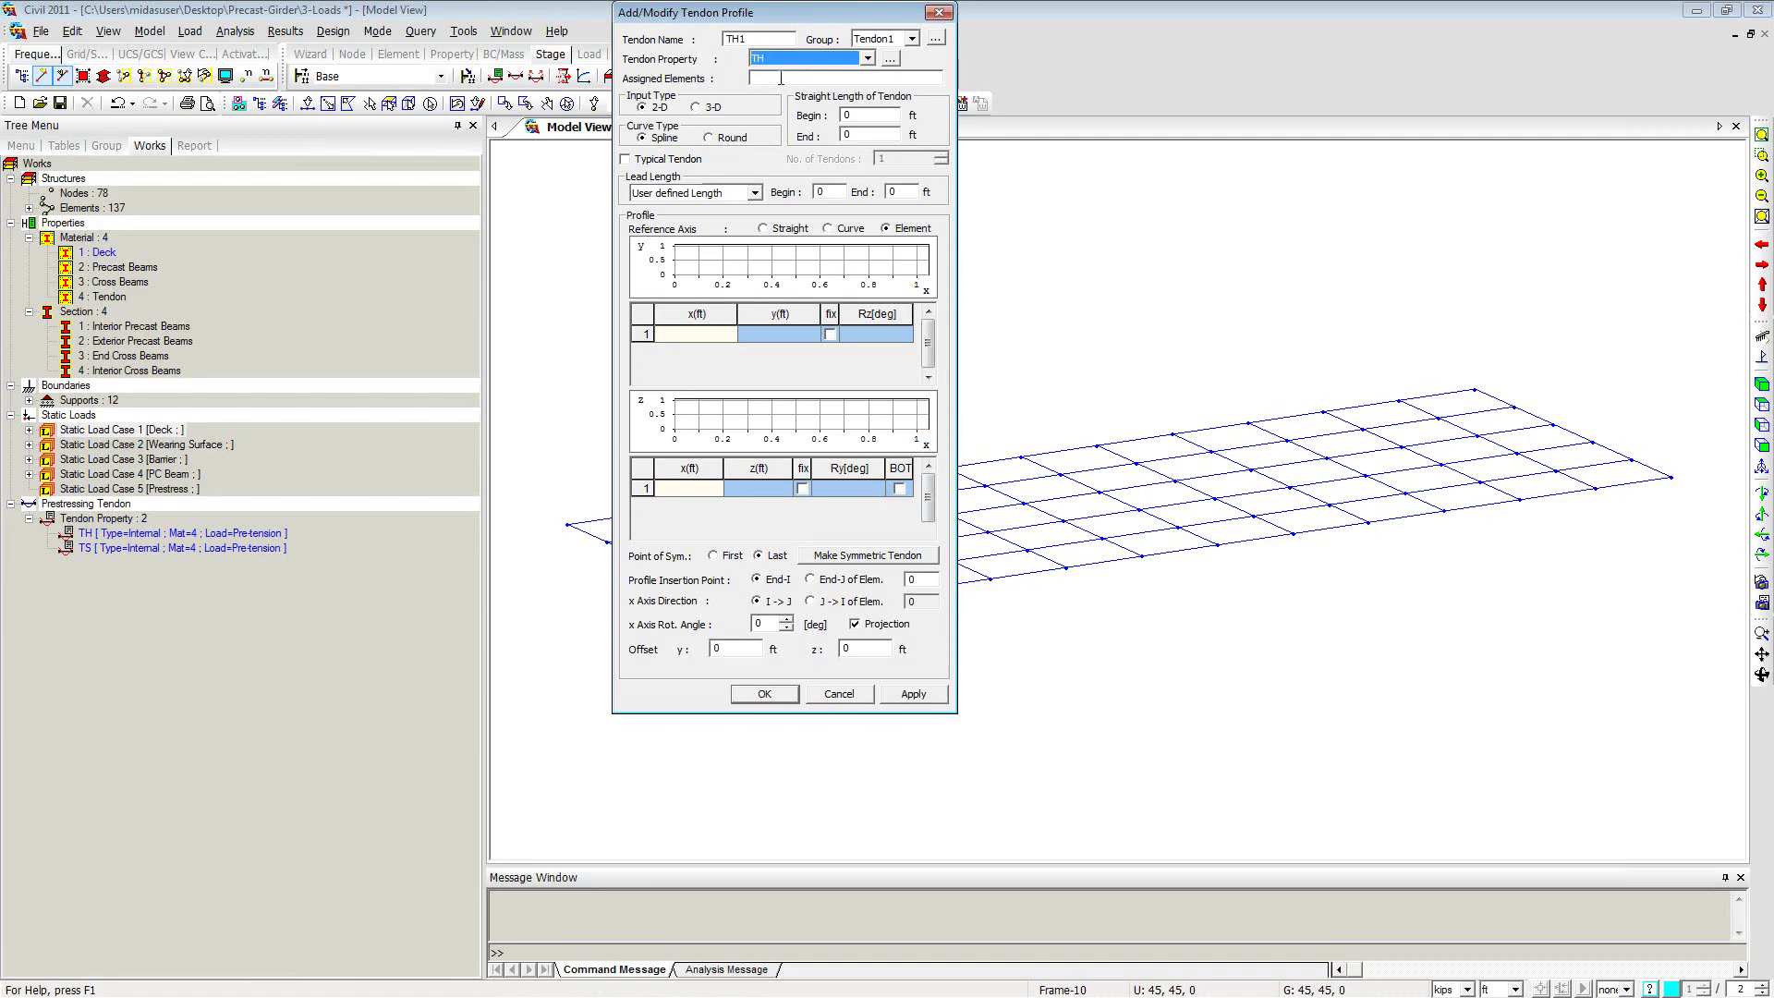
Step: Show the whole girder grid in top view and activate the assigned elements input of TH1 for picking in the model
left_click(781, 79)
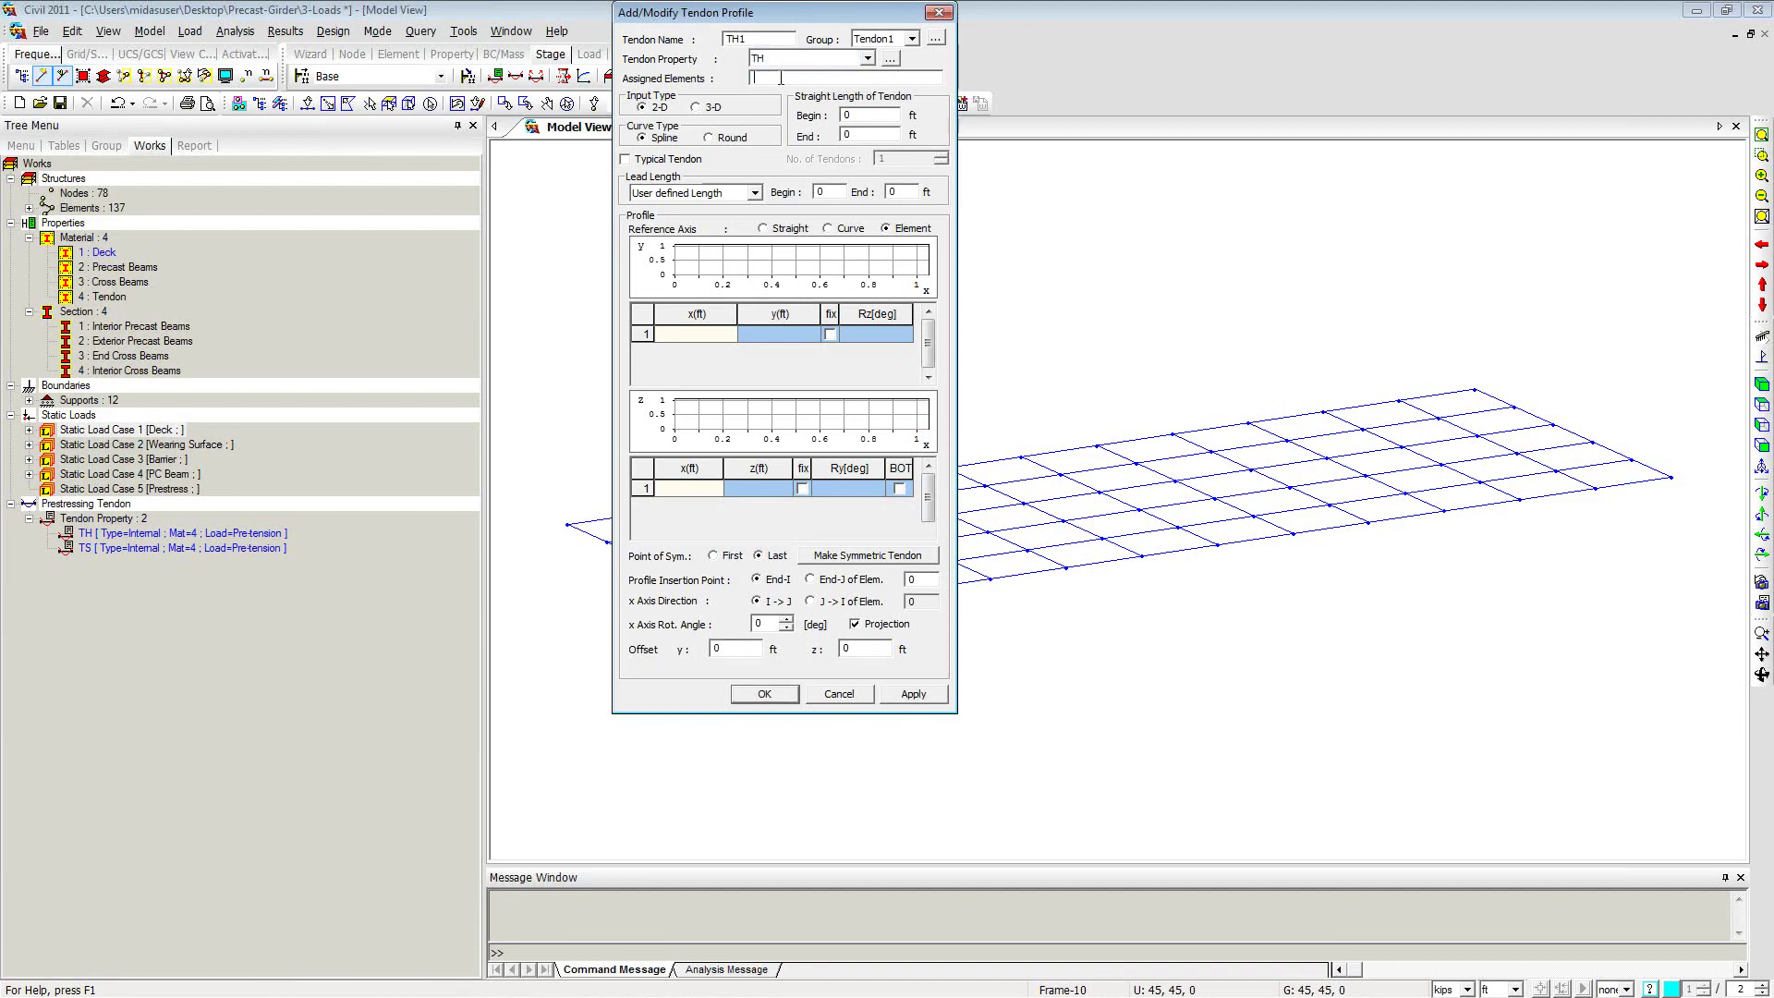
left_click_drag(789, 12, 464, 61)
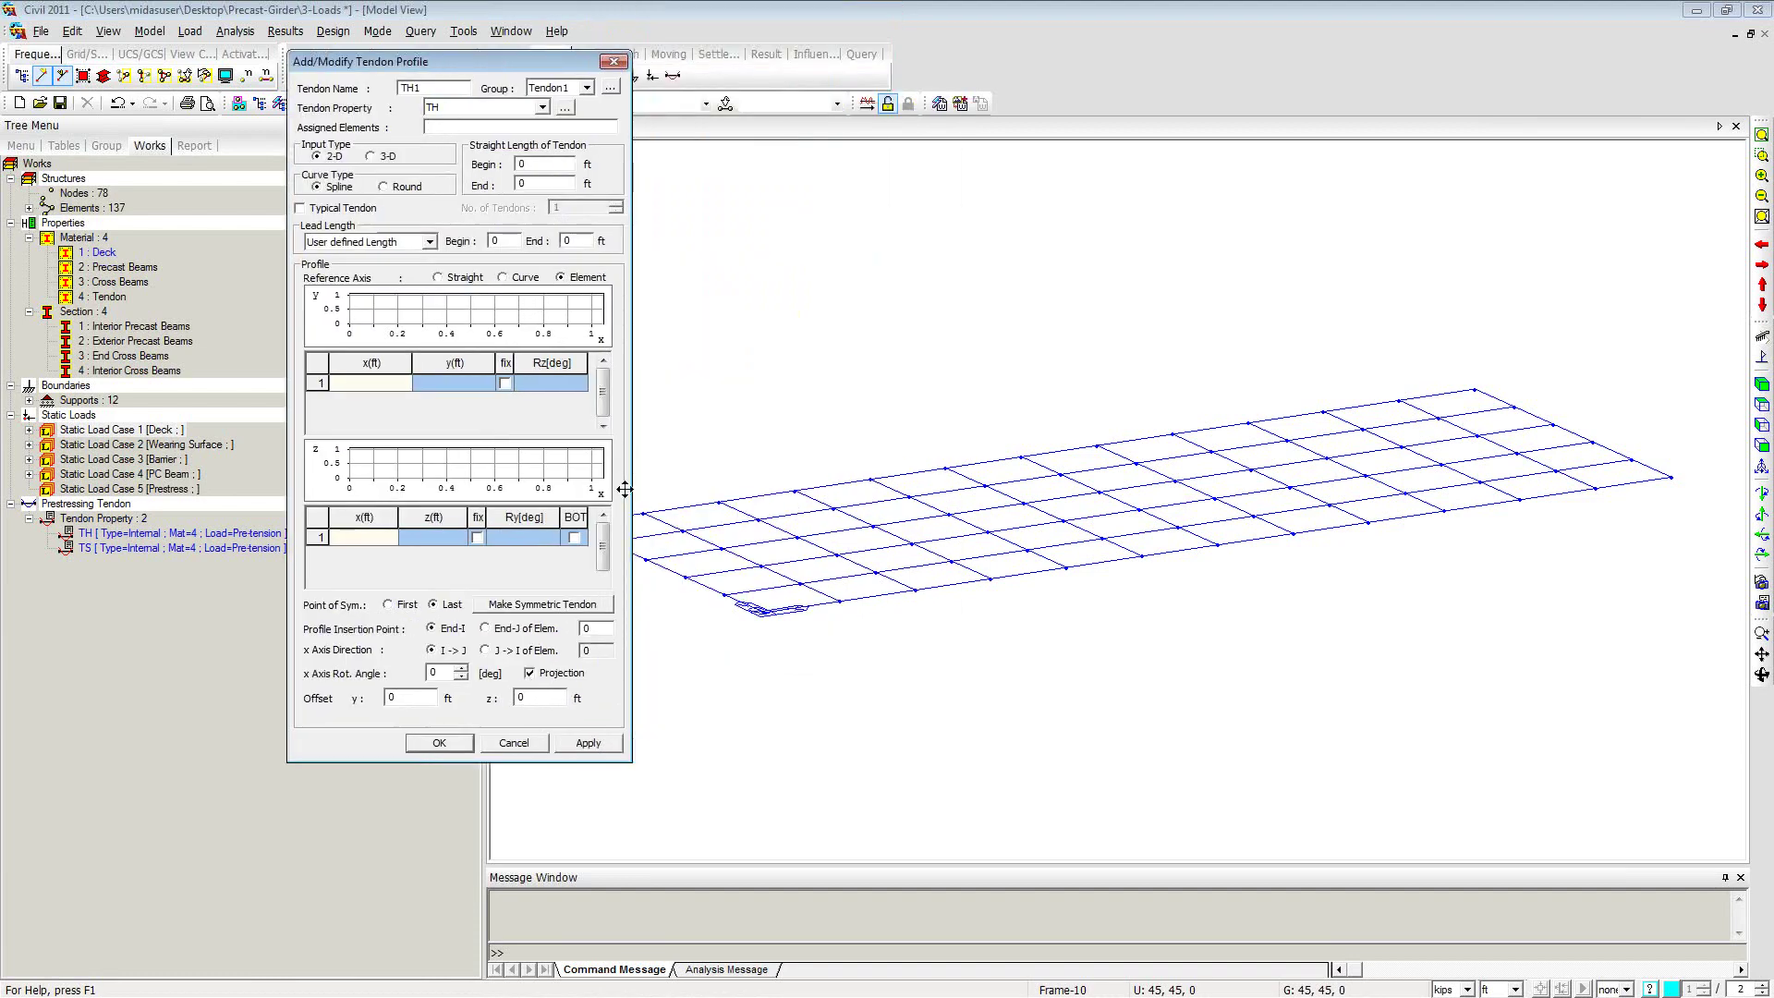
left_click(1762, 406)
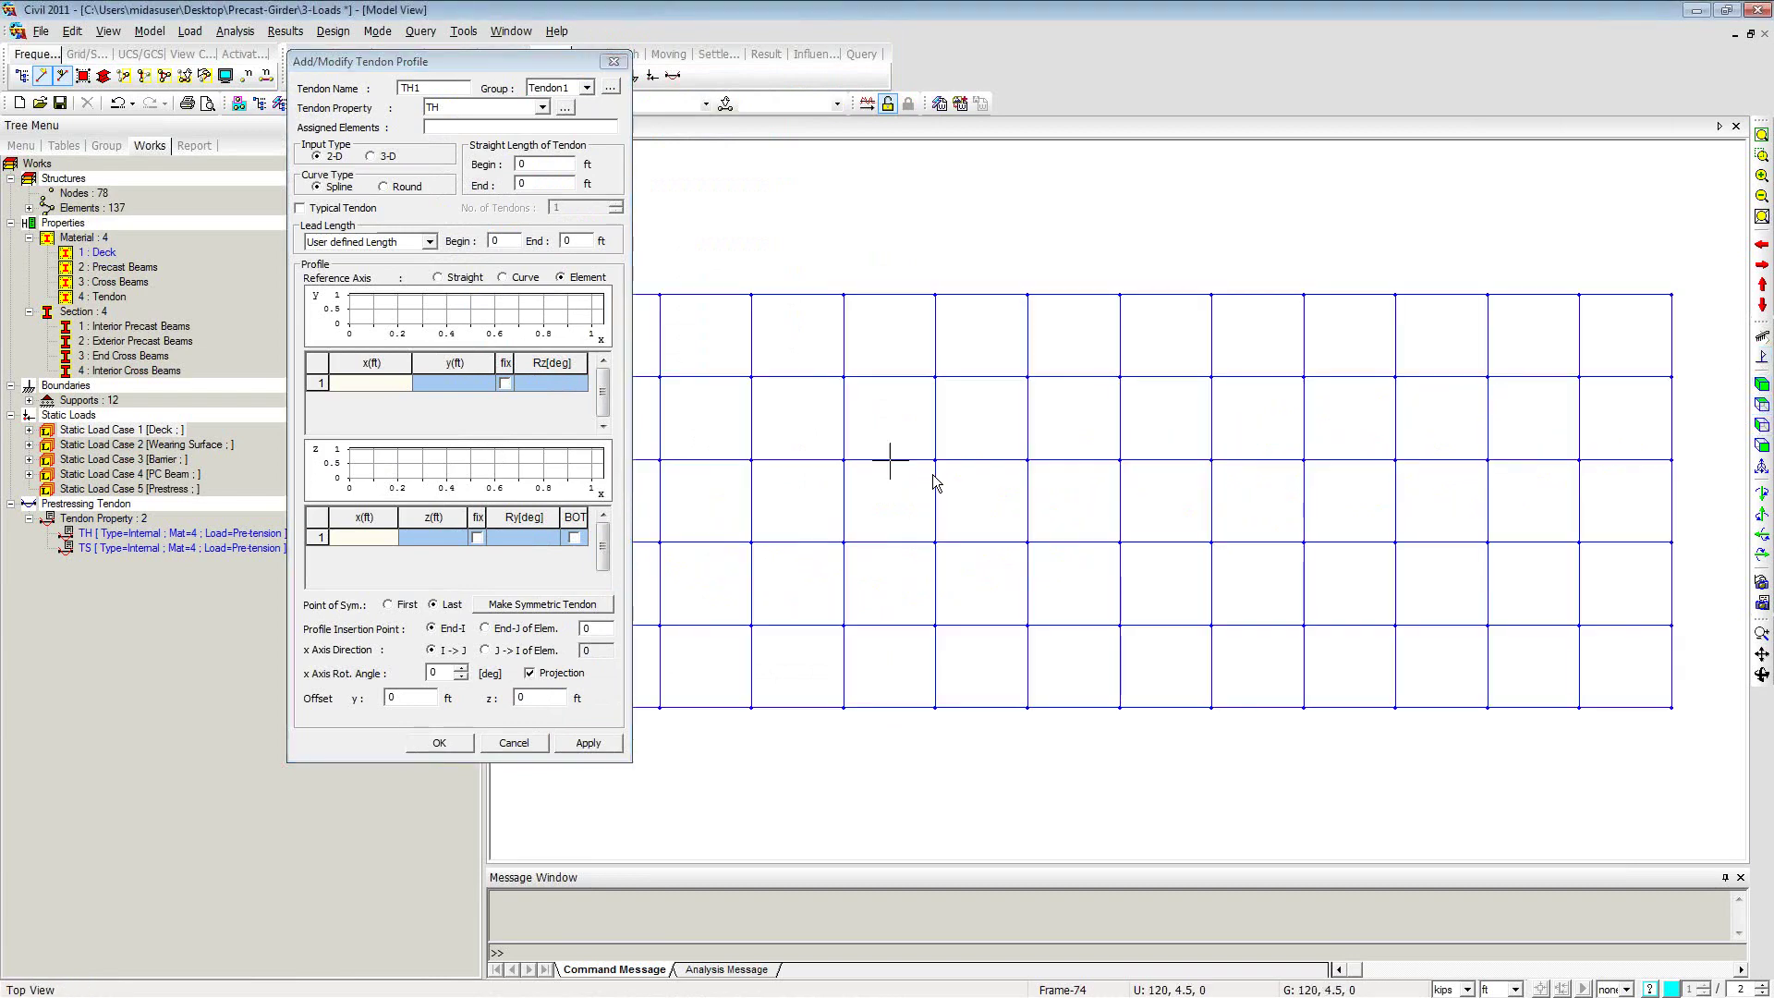
scroll(850, 401, "up", 1)
scroll(850, 401, "down", 2)
scroll(839, 393, "down", 1)
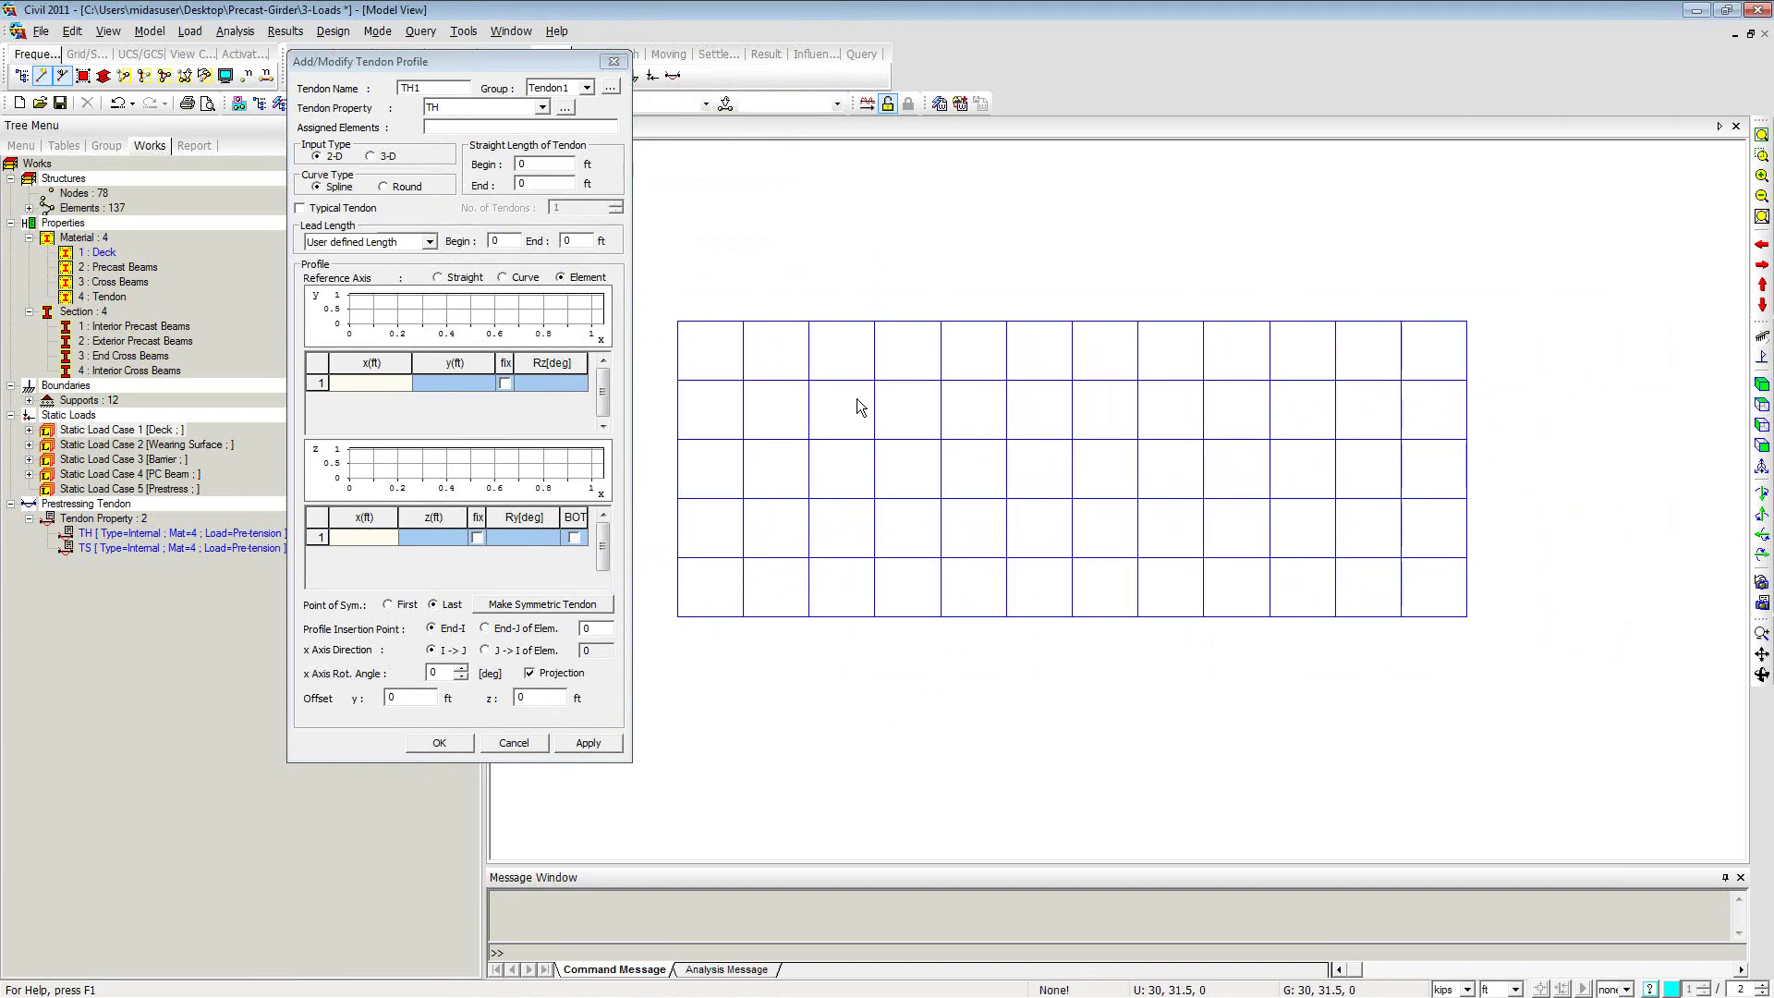
left_click(458, 127)
left_click_drag(498, 61, 359, 130)
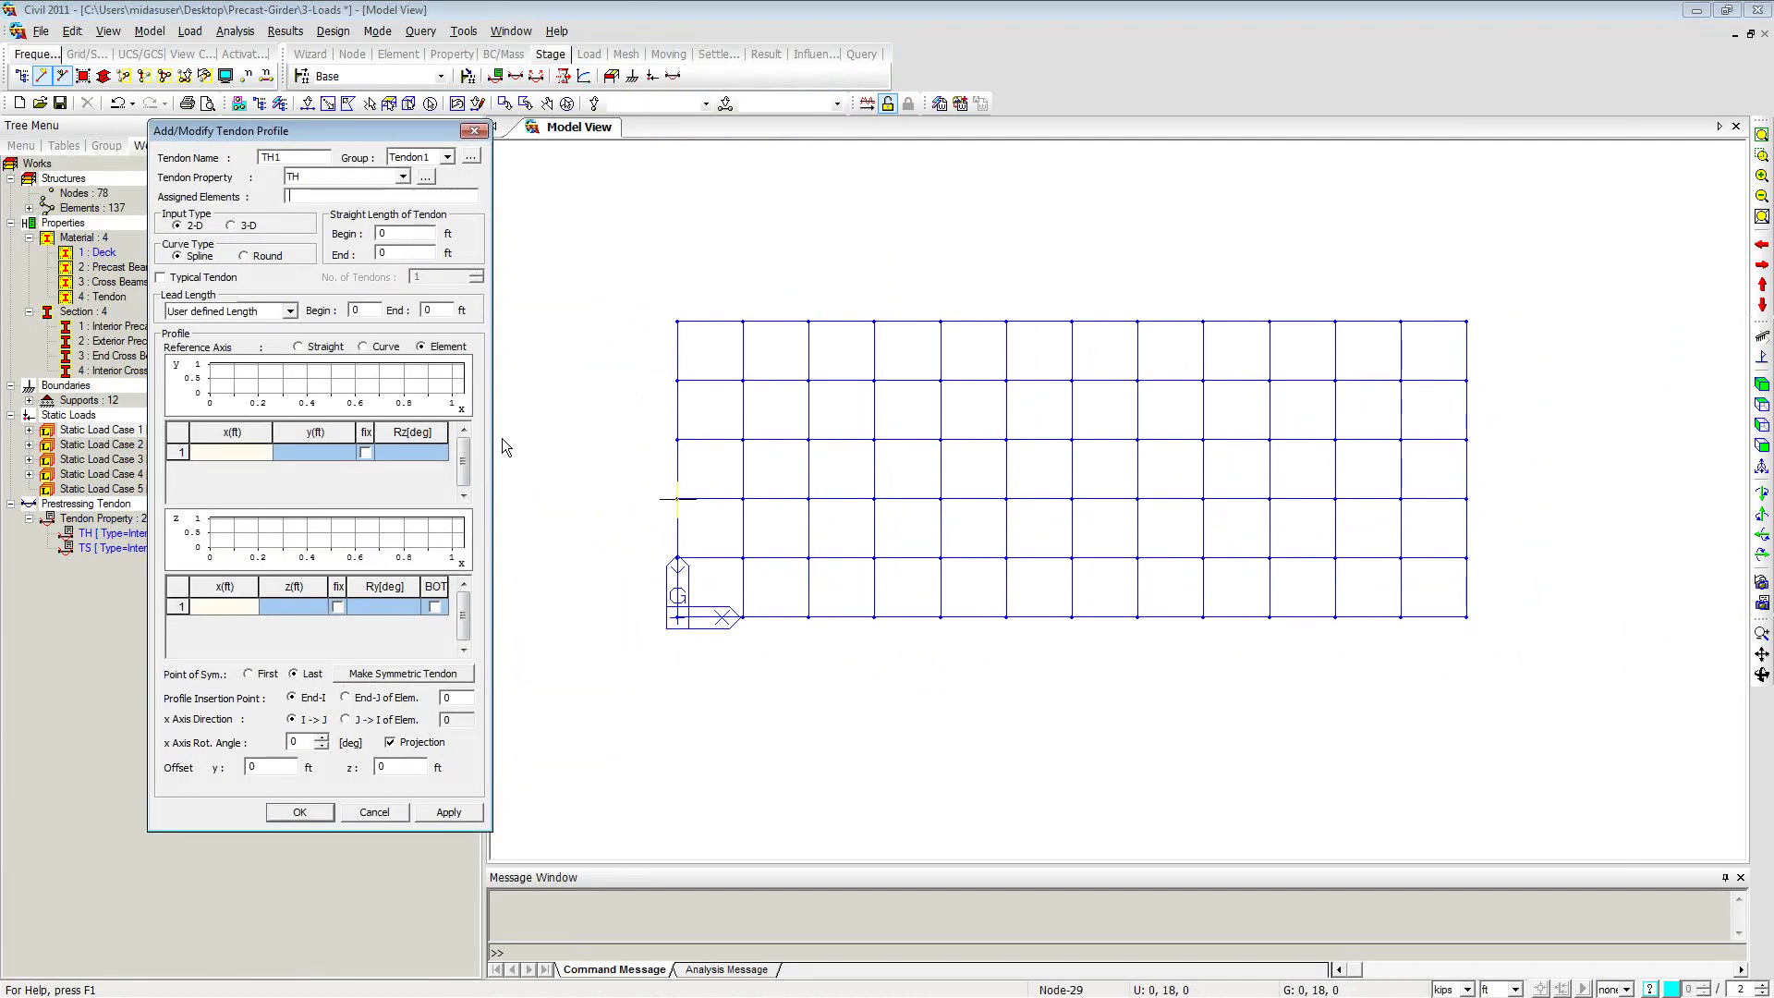
Step: Try to window-select the edge girder line through the origin as assigned elements of TH1, and clear the selection
left_click(328, 102)
left_click_drag(1485, 631, 641, 615)
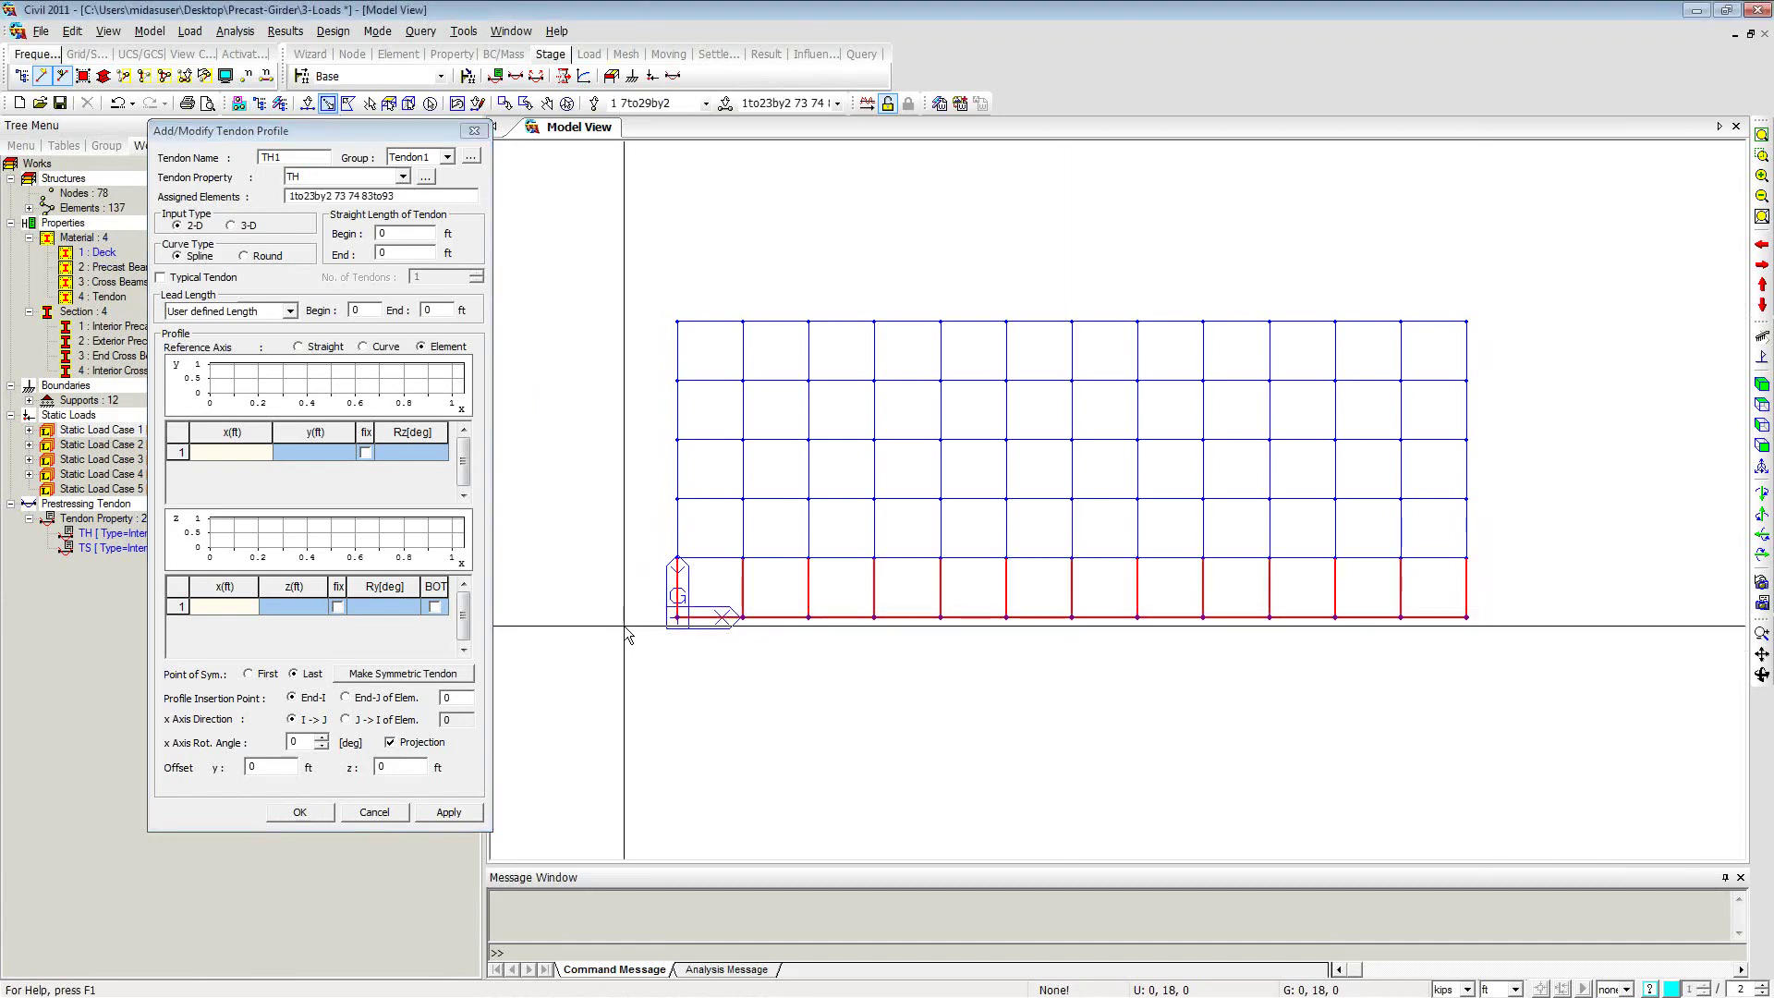
left_click(566, 104)
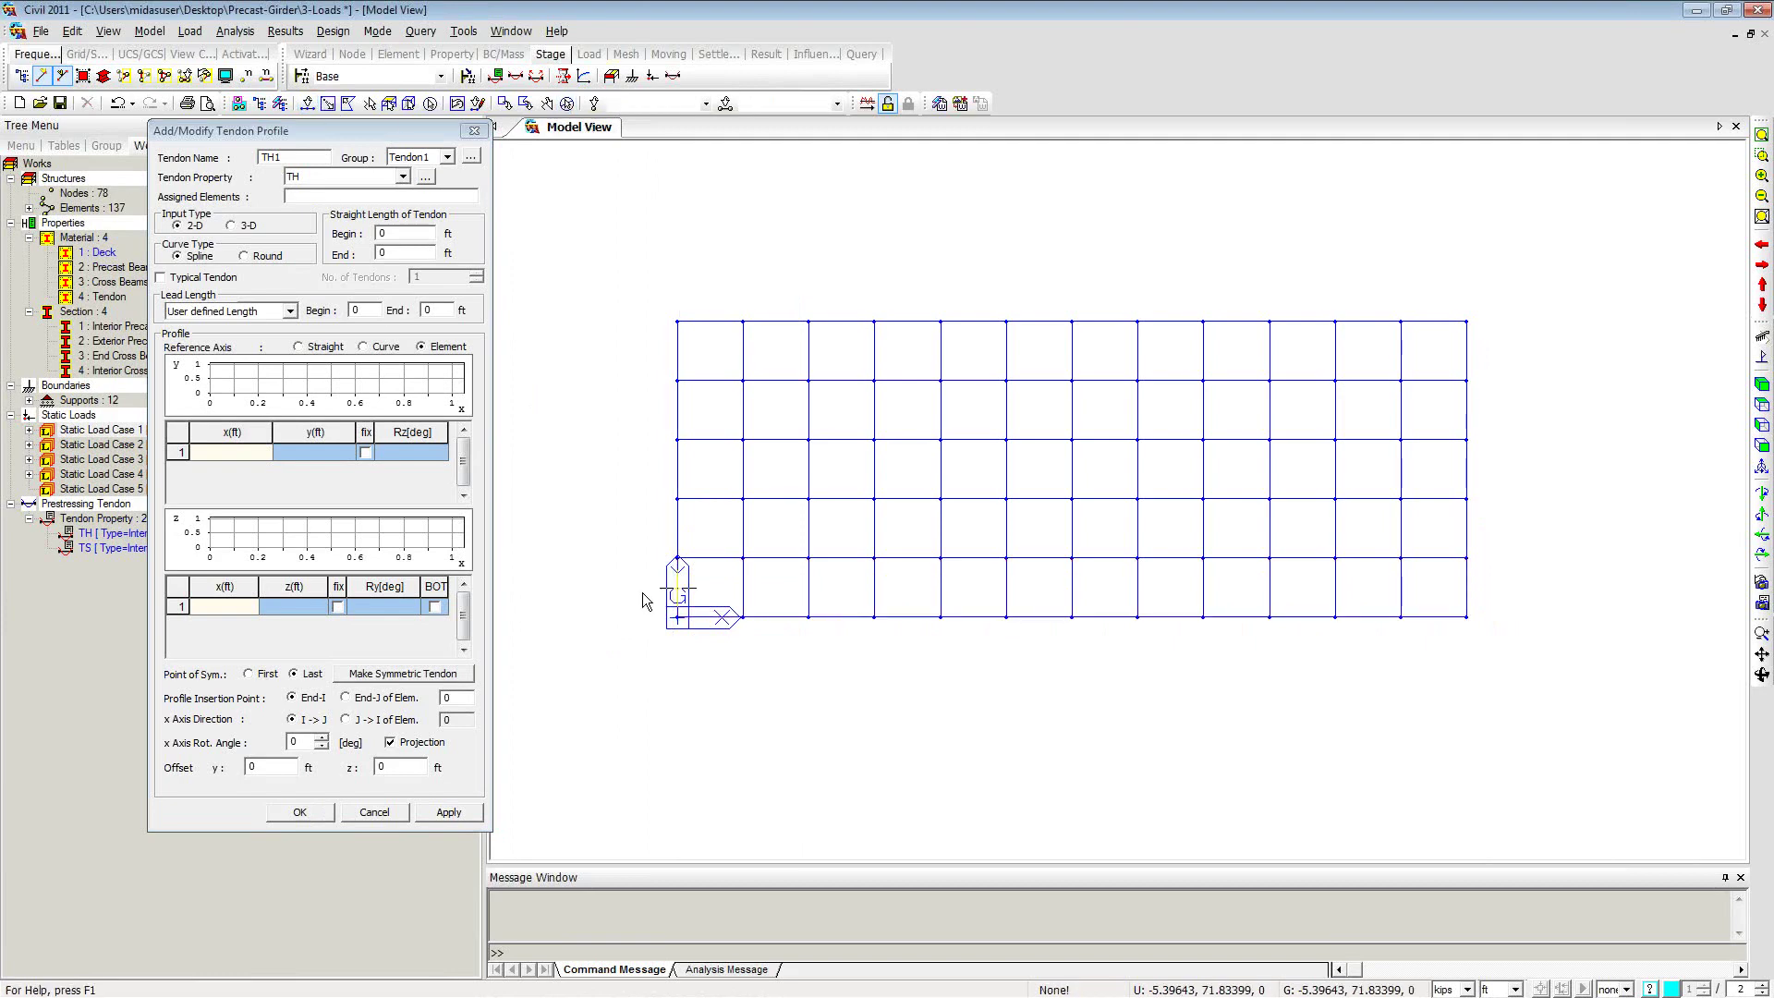
Step: Assign the edge girder elements along the origin (1to23by2) to TH1, with 3-D input and a Straight reference axis
left_click(327, 103)
left_click_drag(649, 593, 1498, 653)
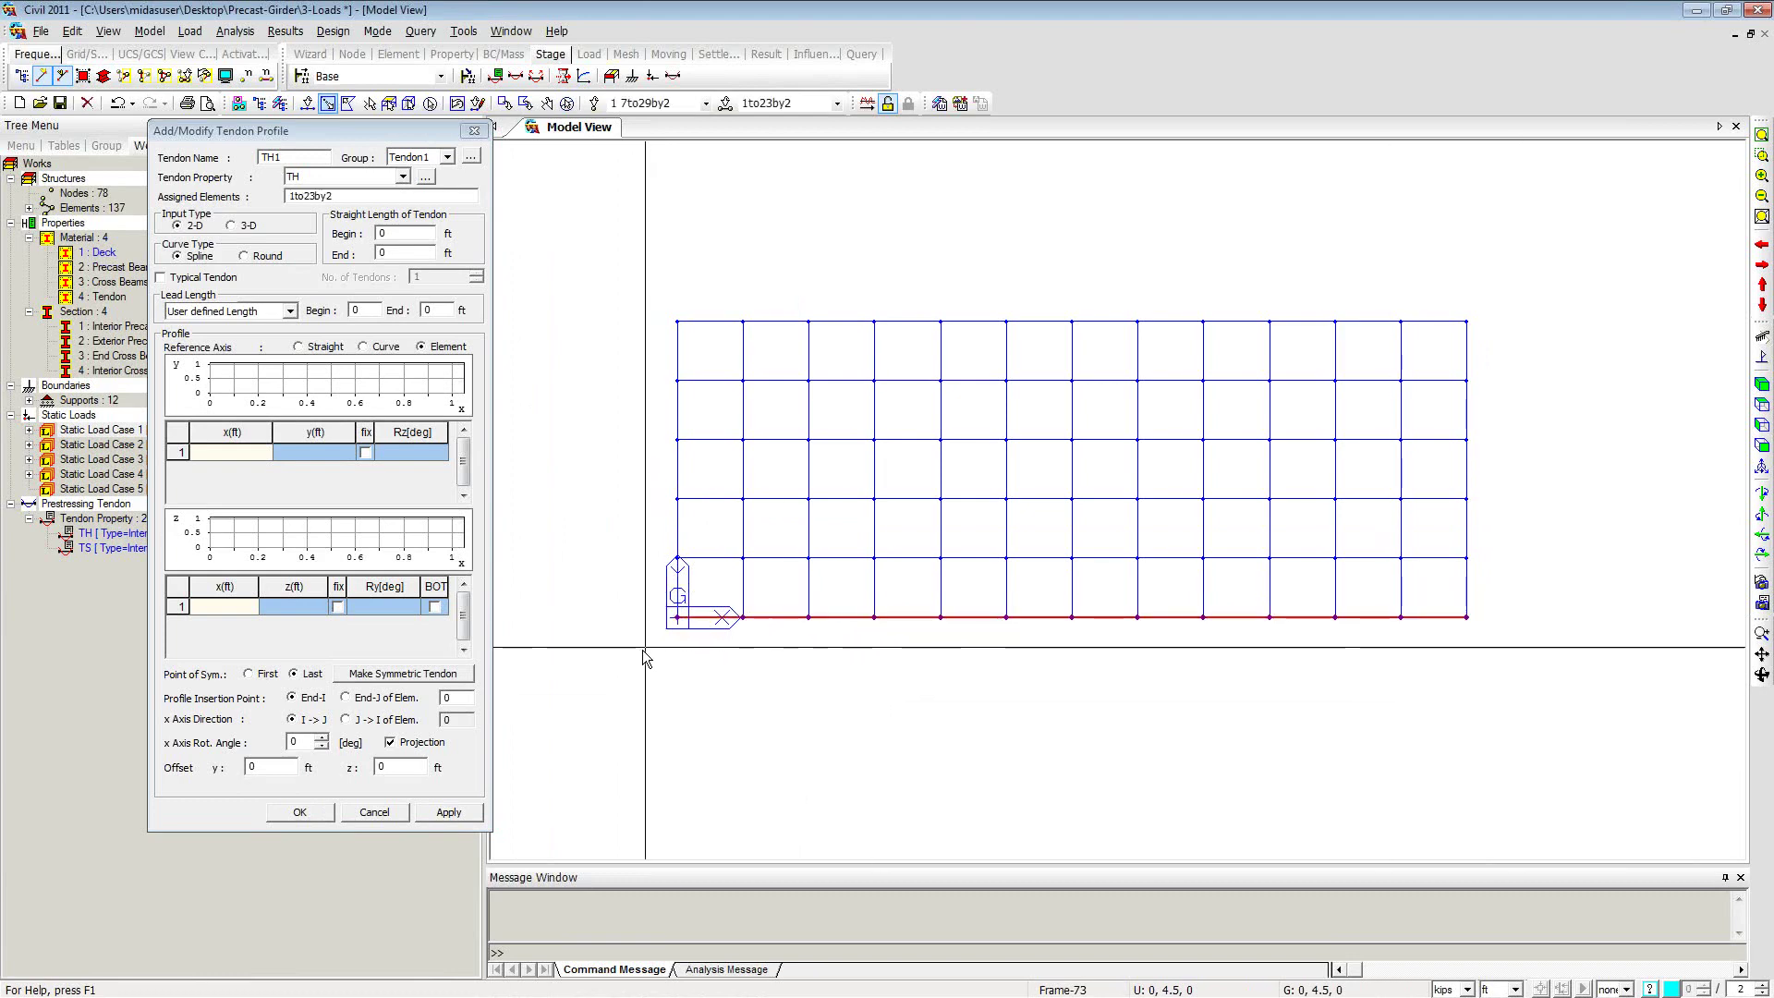
left_click_drag(355, 130, 885, 151)
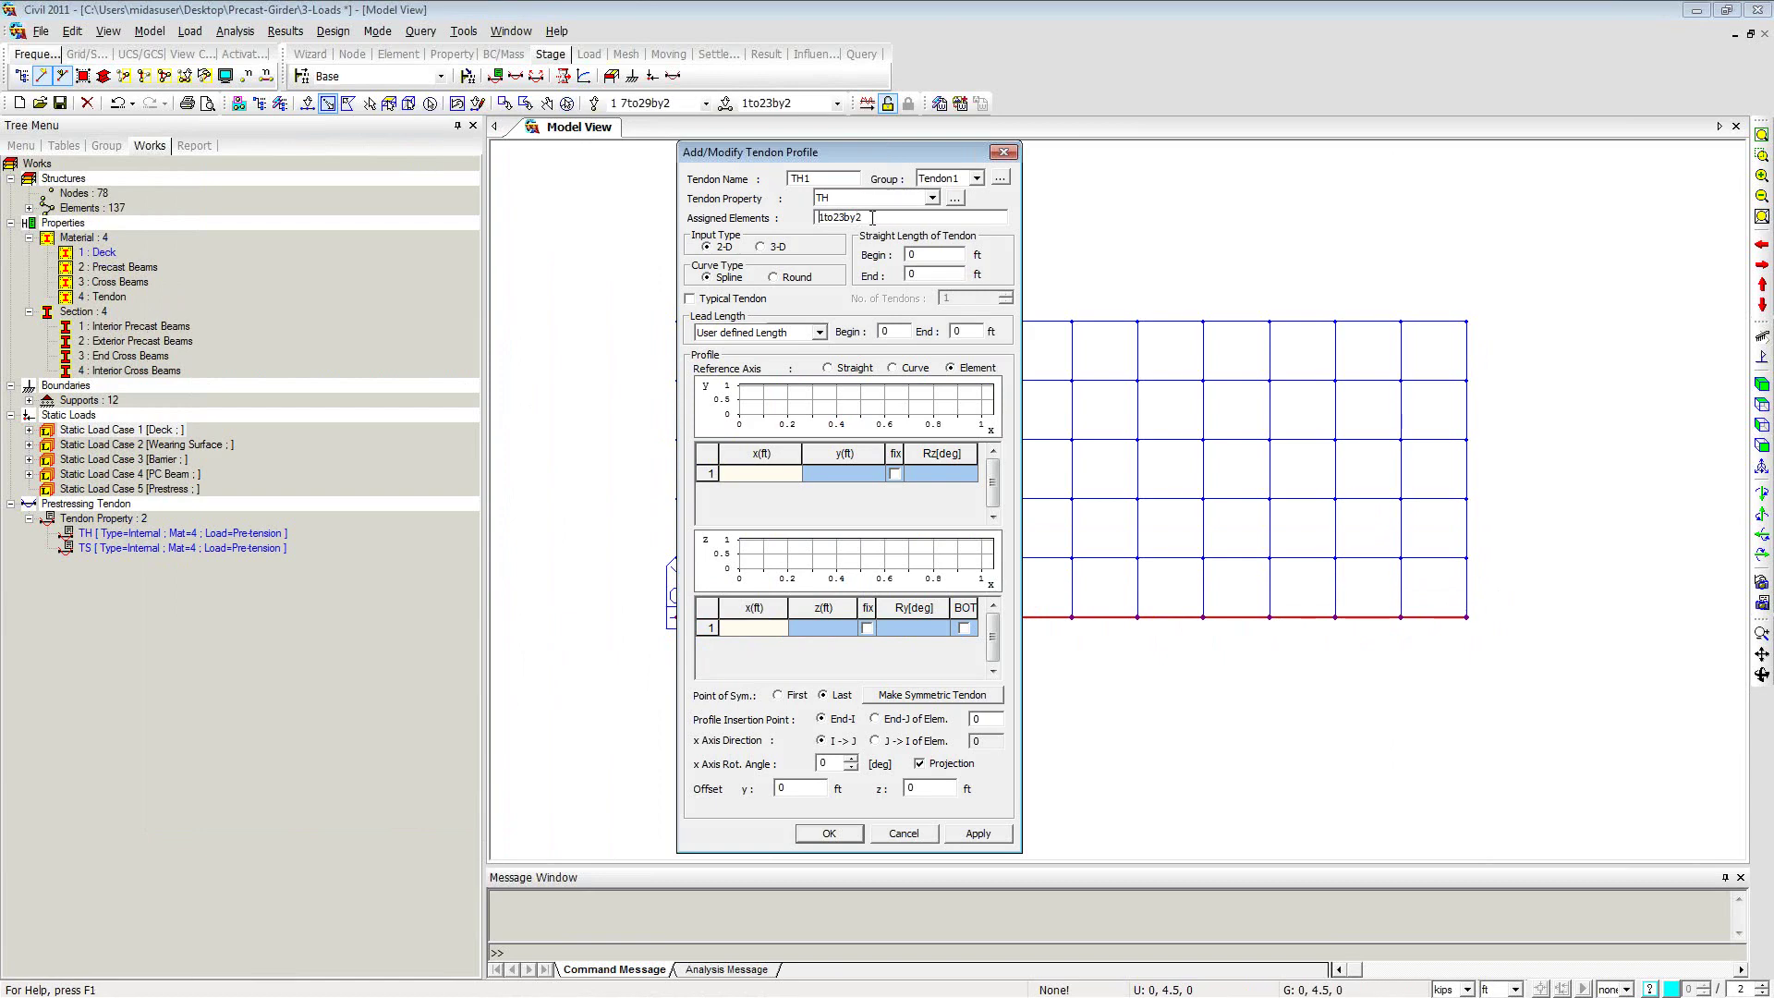
left_click(761, 248)
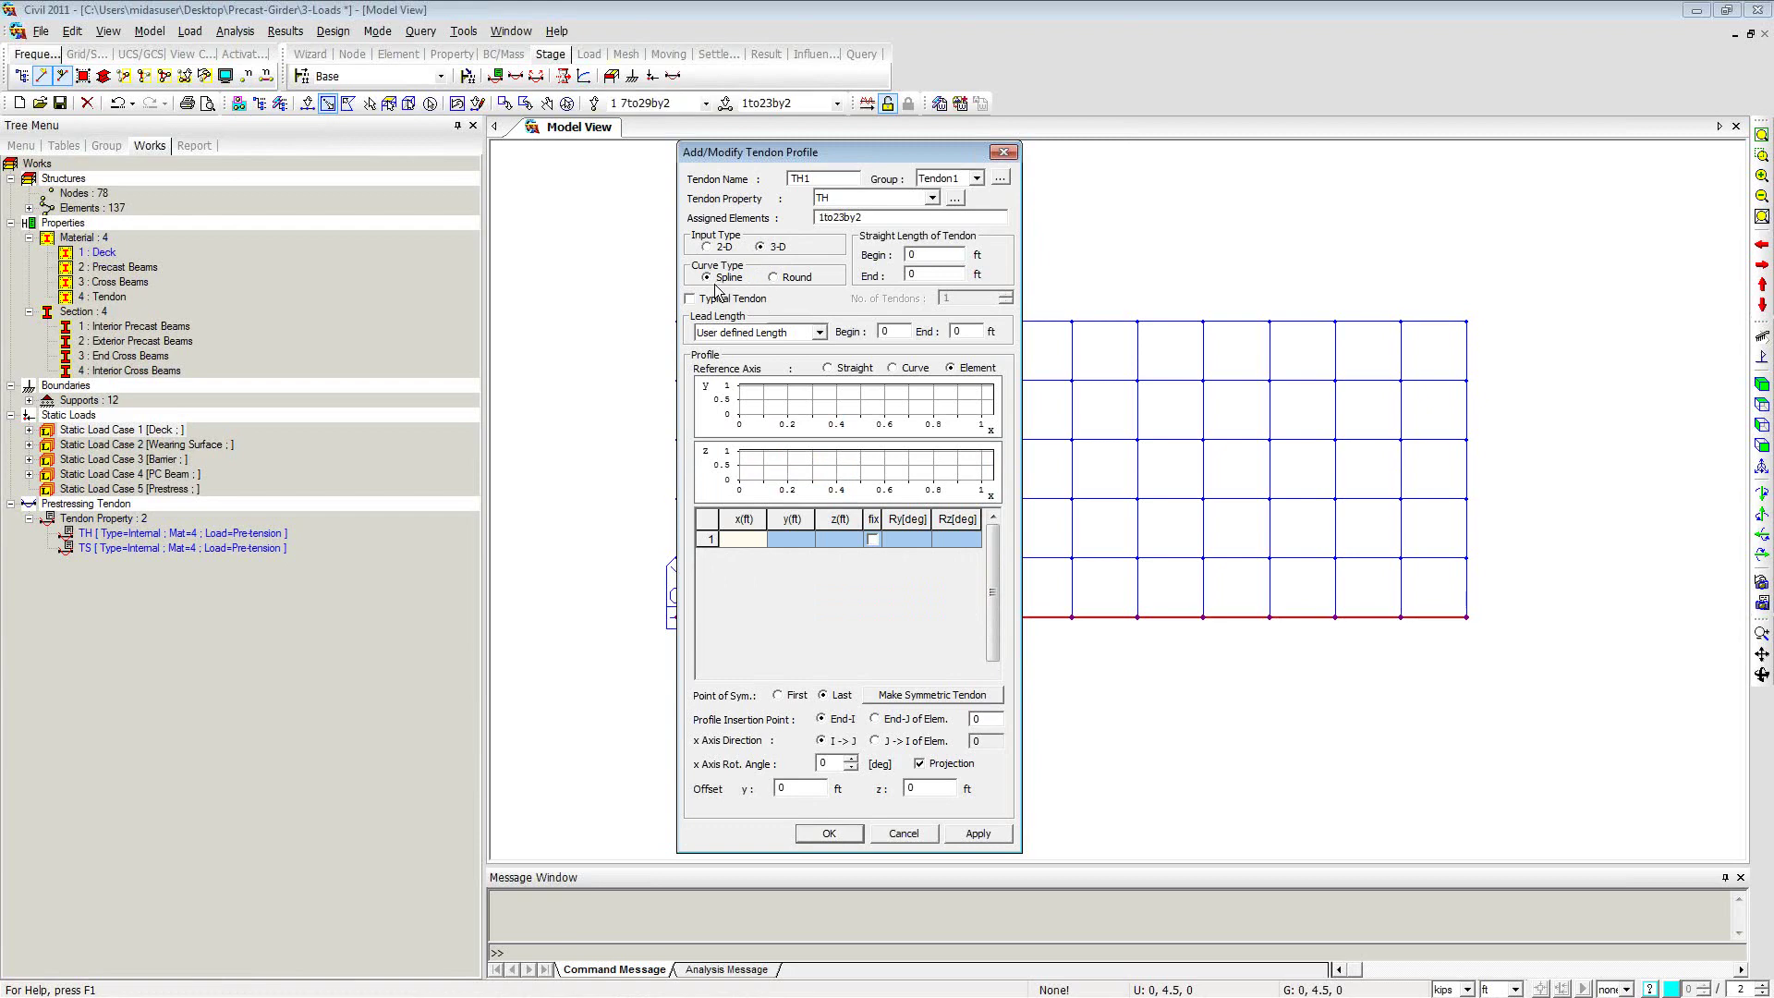
left_click(828, 369)
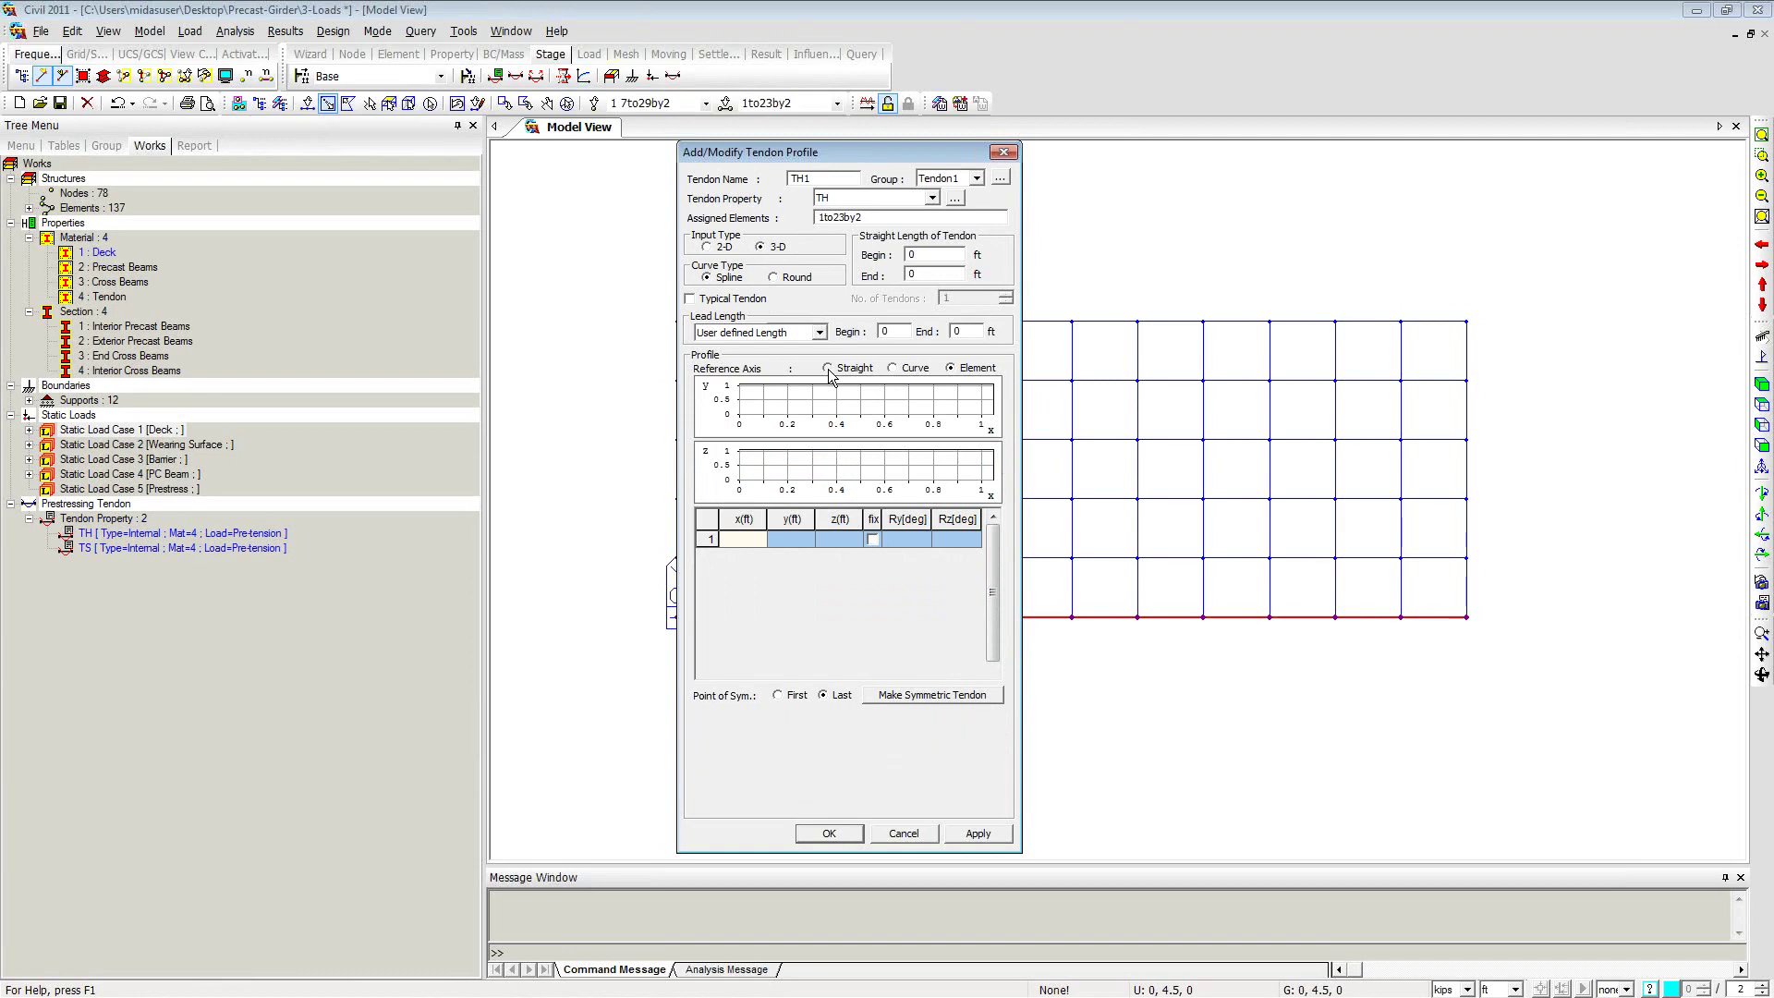
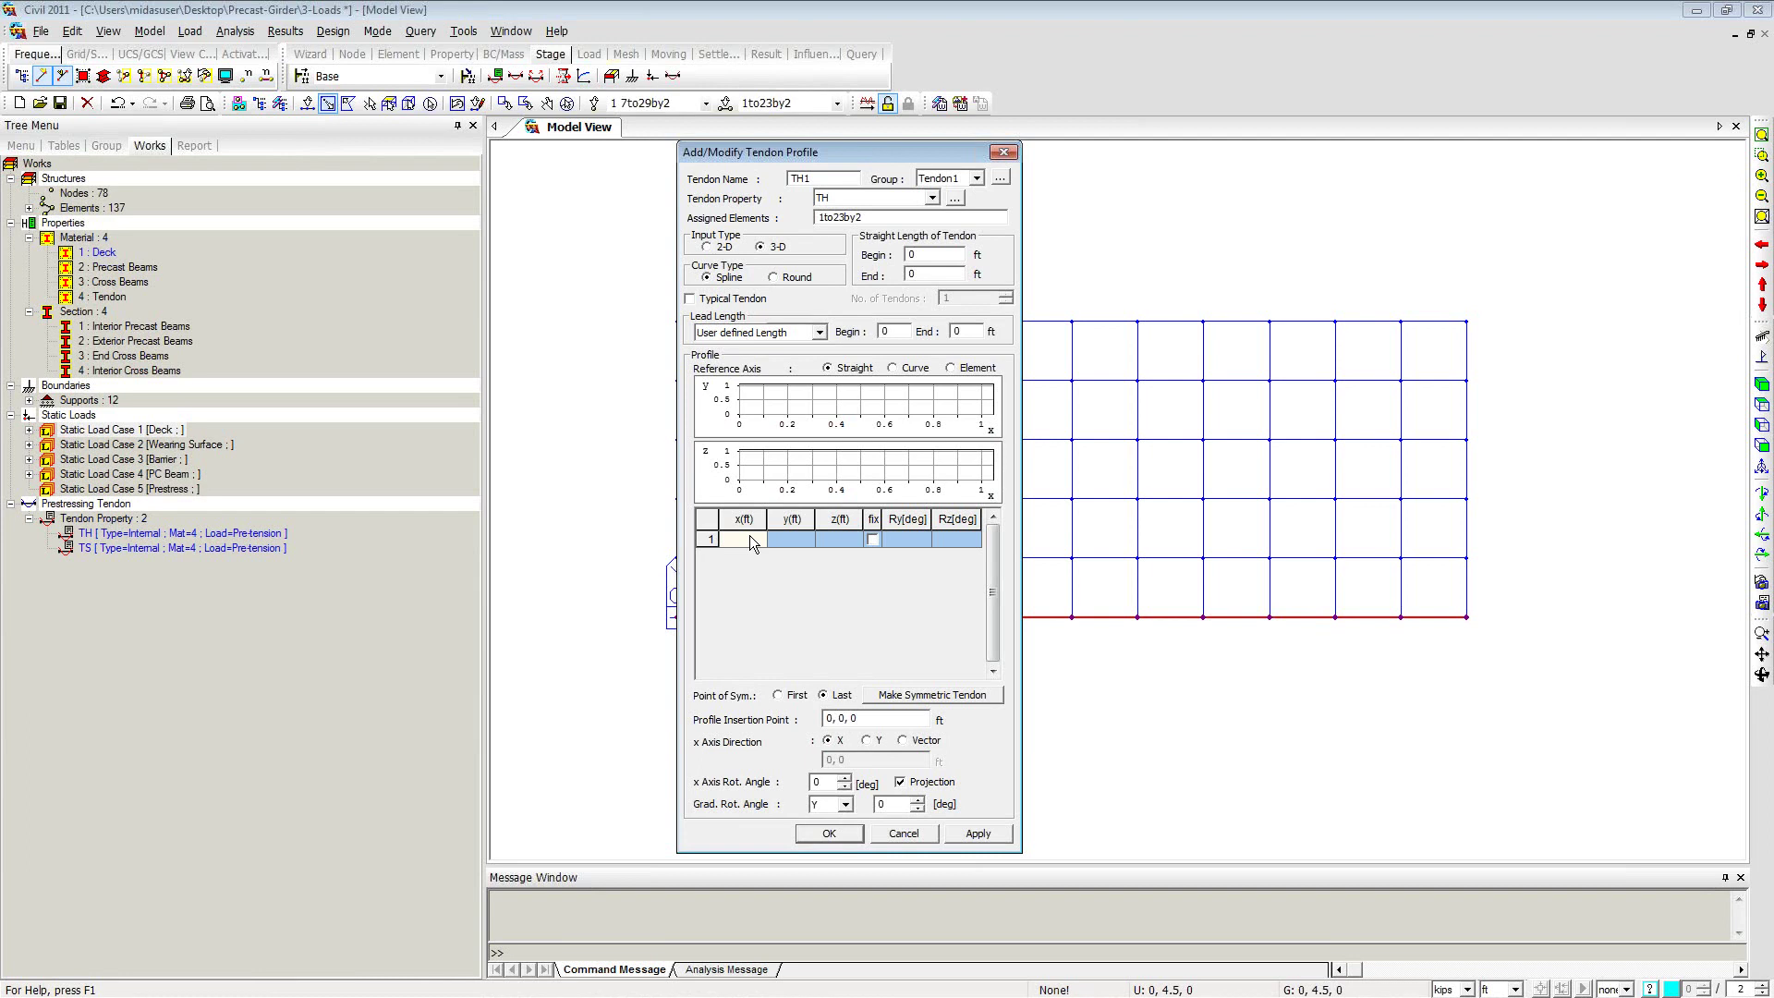
Step: Enter the first two profile points of TH1: x 0, y 0, z 64 and x 576, y 0, z 14
left_click(750, 537)
key("Tab")
key("Tab")
type("64")
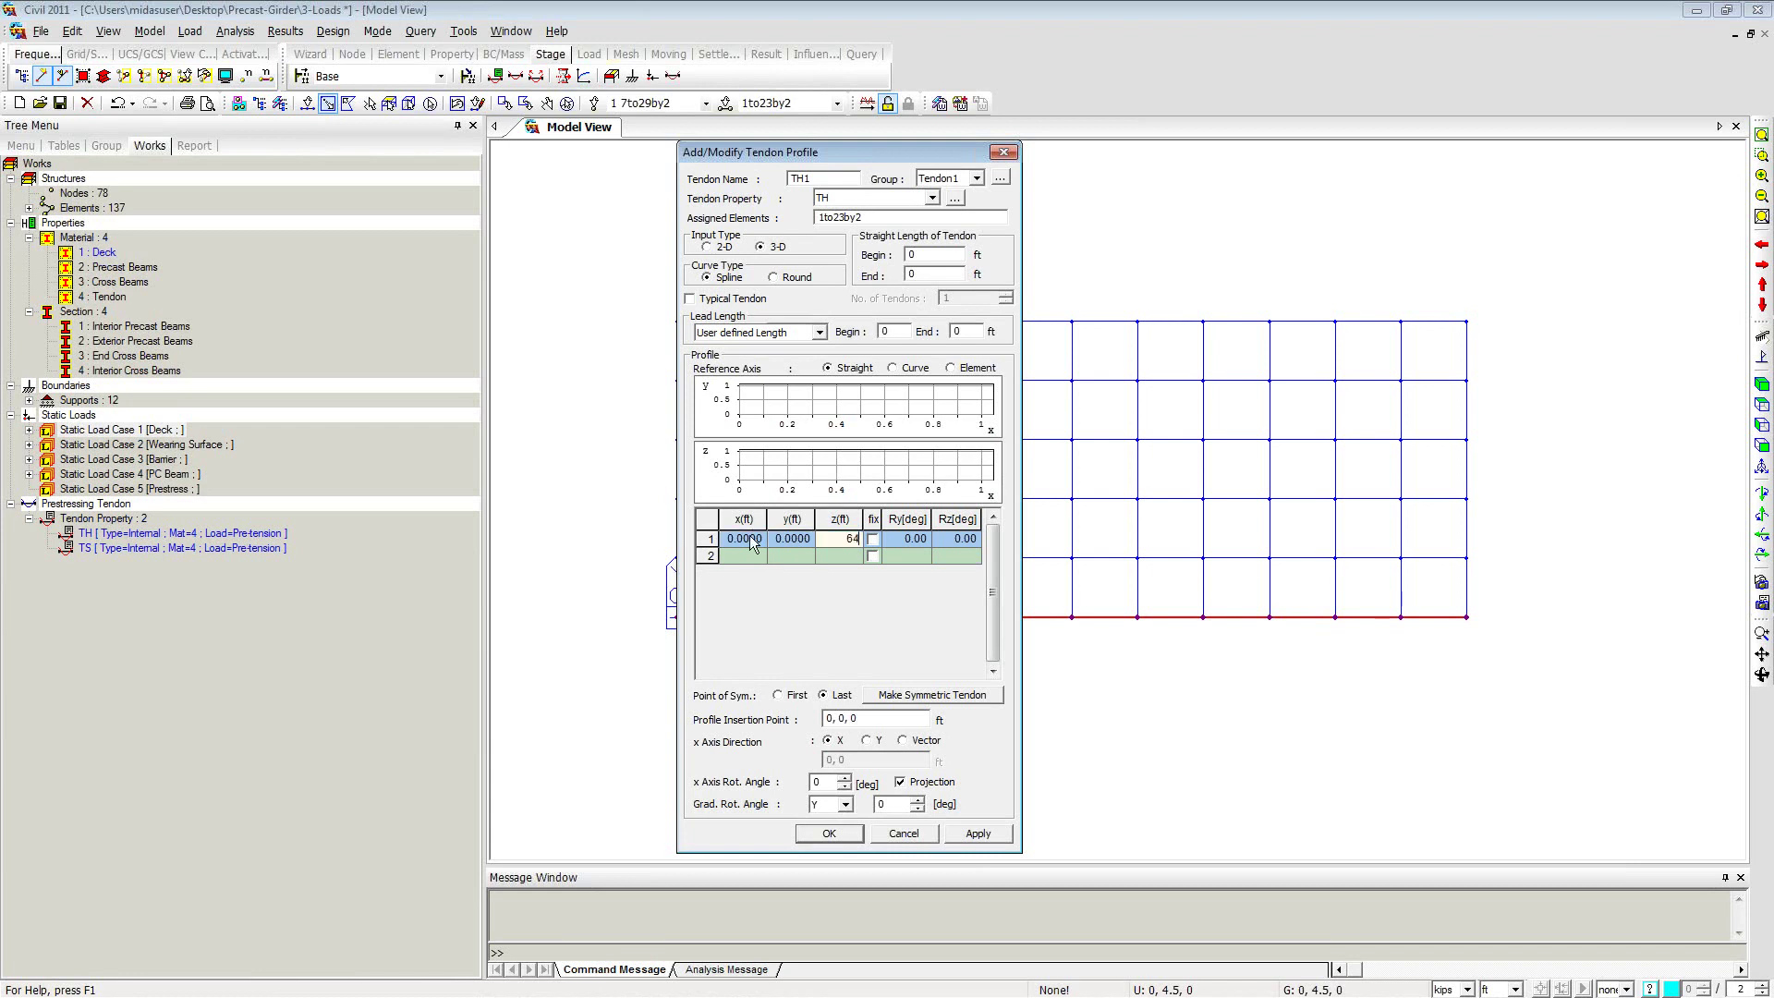
key("Tab")
left_click(746, 554)
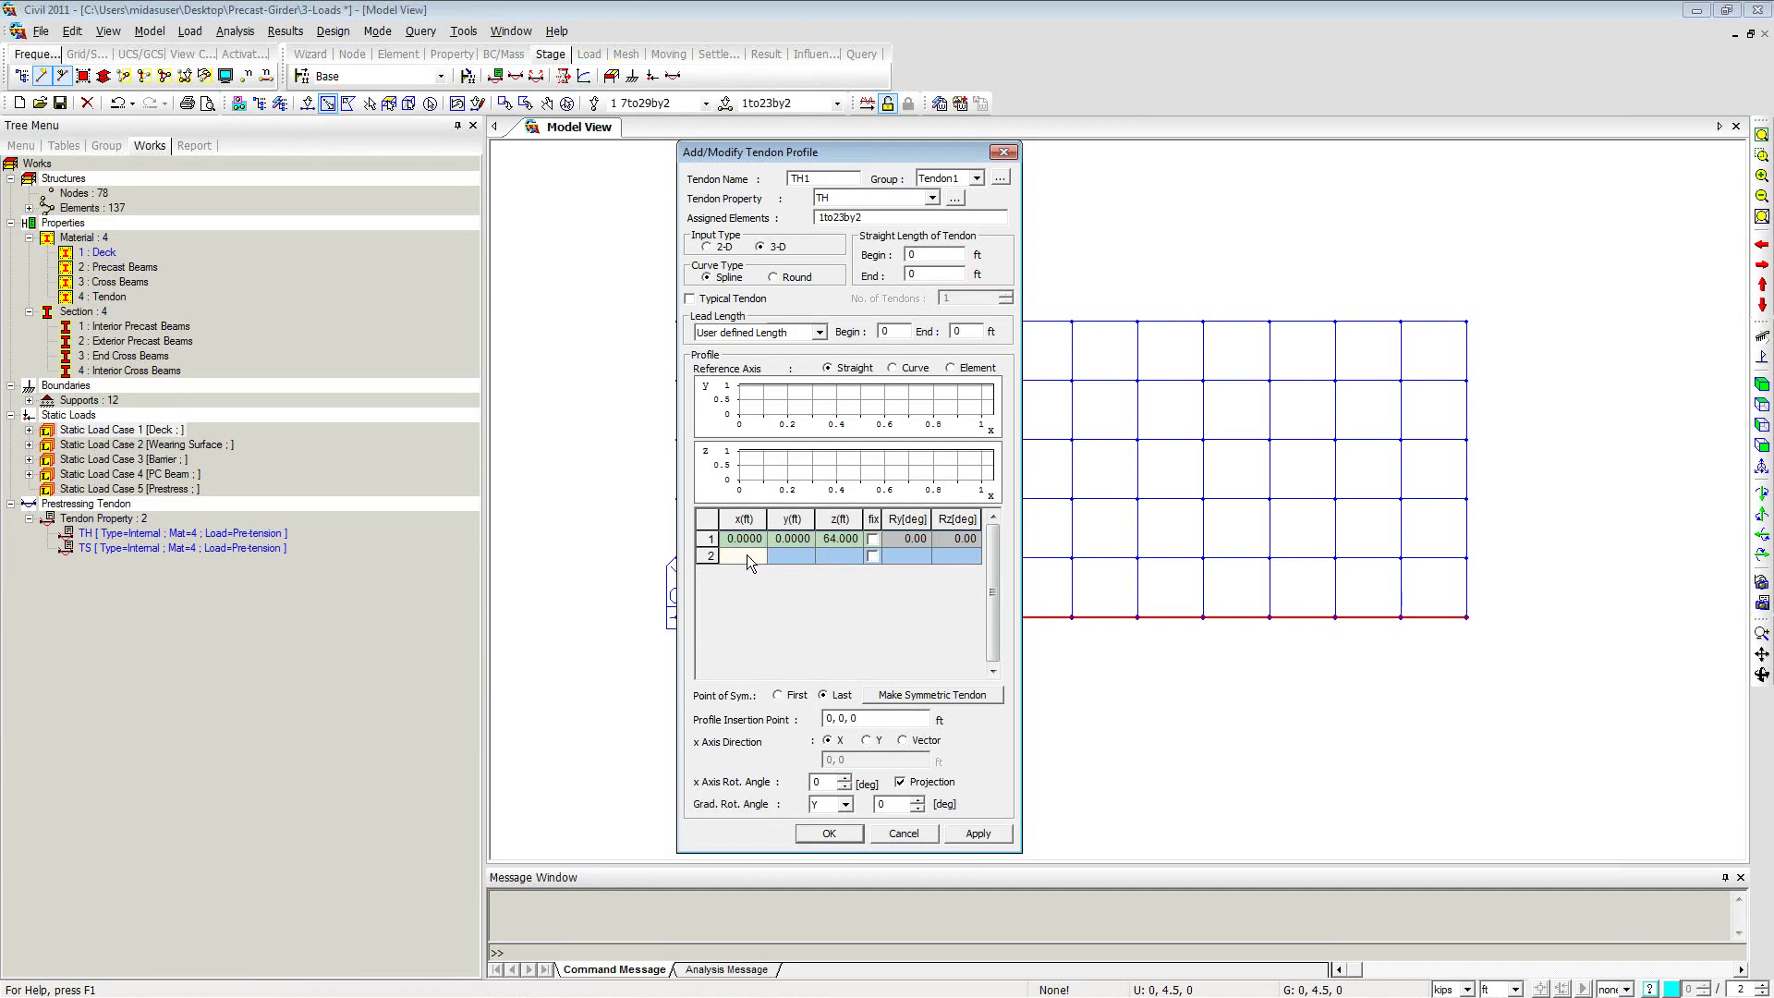
type("576")
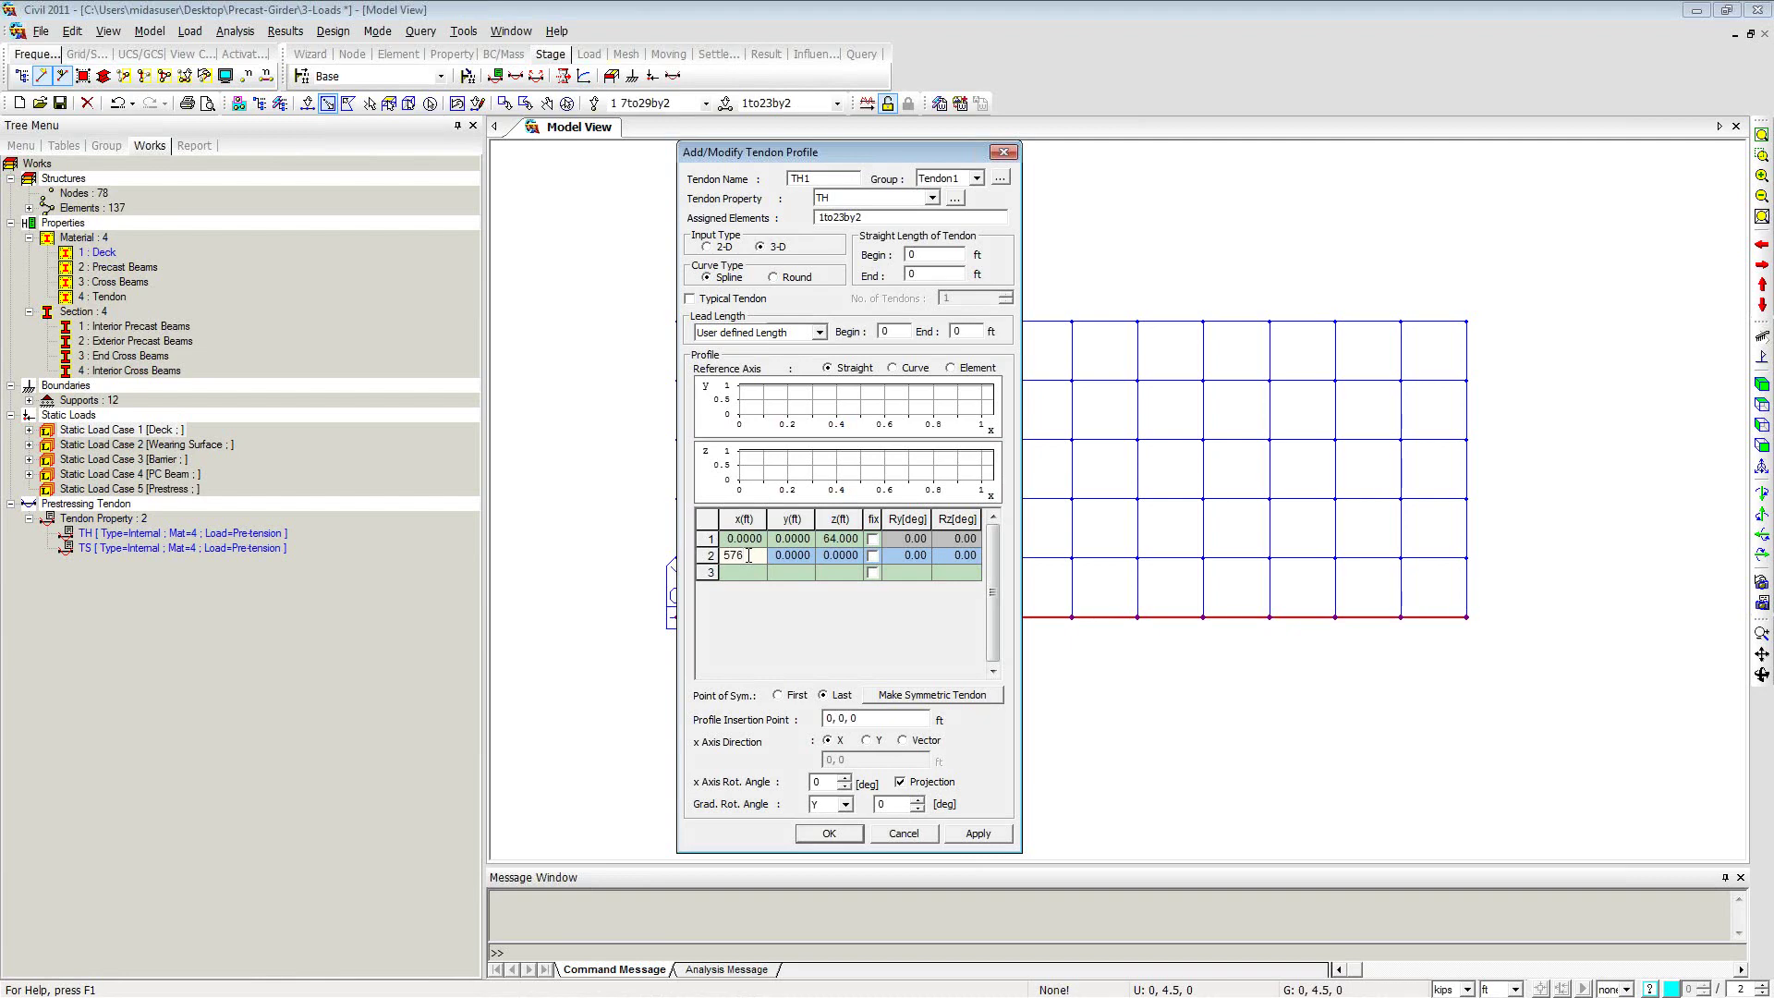
key("Tab")
key("Tab")
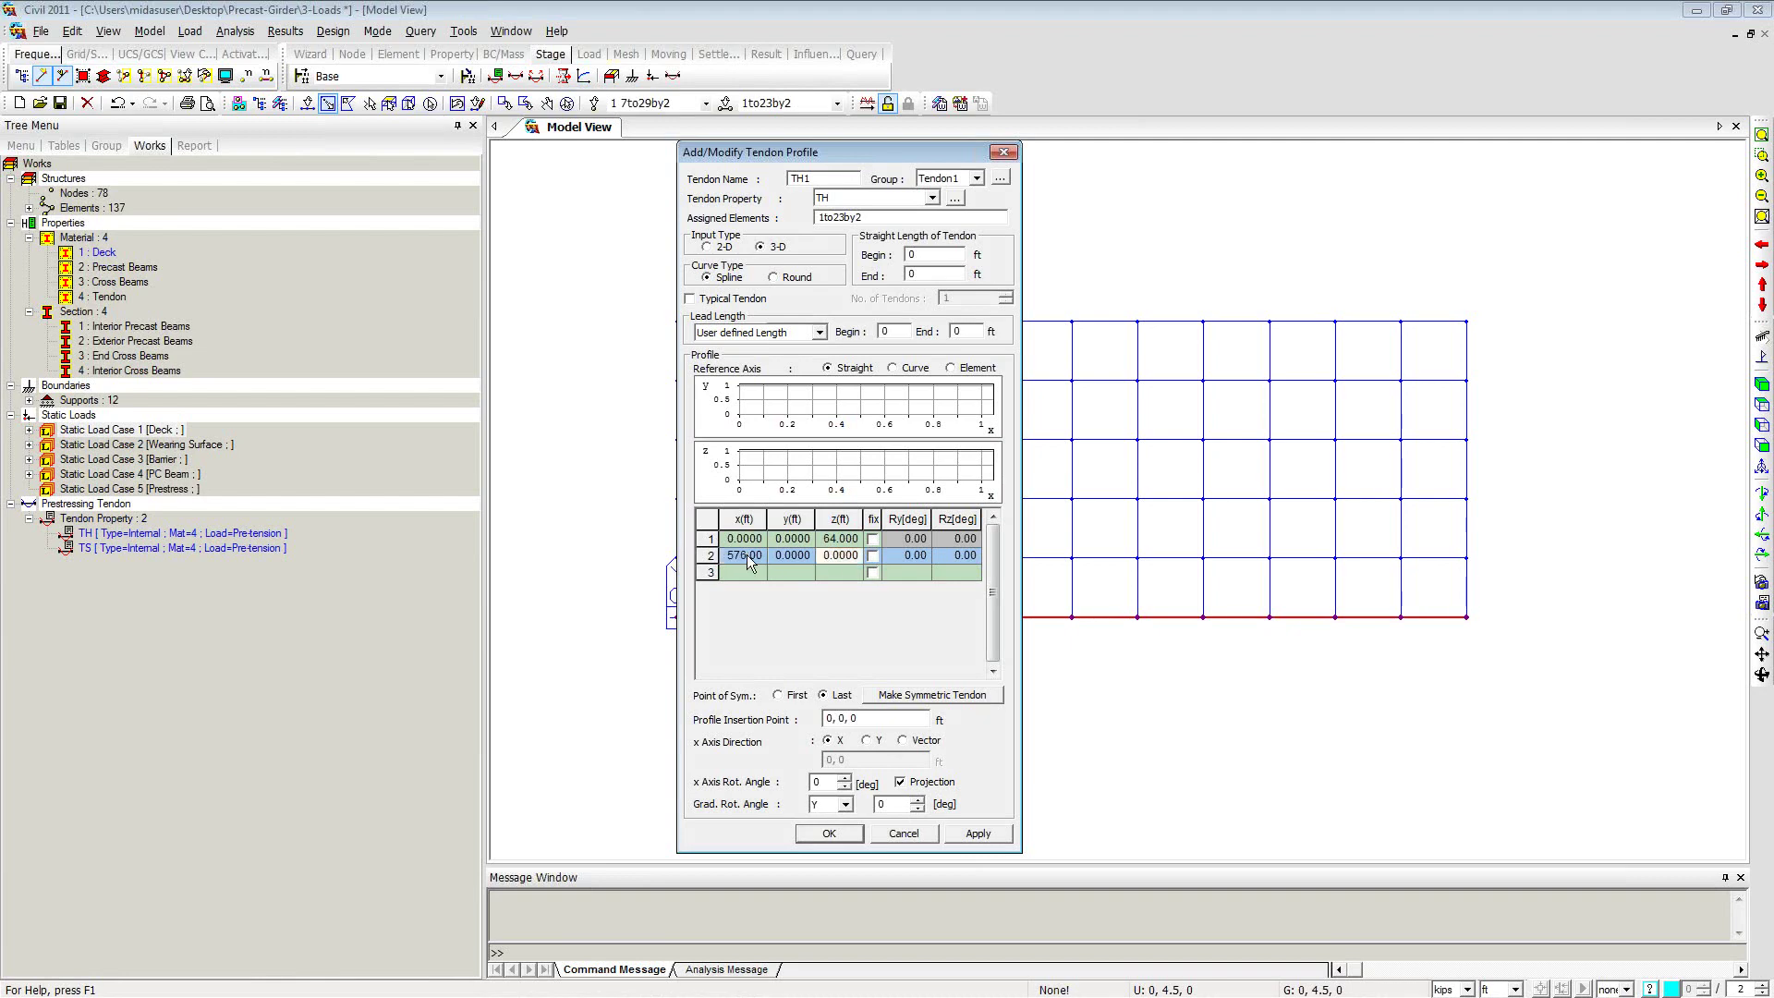
type("14")
key("Tab")
Step: Enter the third and fourth profile points of TH1: x 864, y 0, z 14 and x 1440, y 0, z 64
left_click(746, 573)
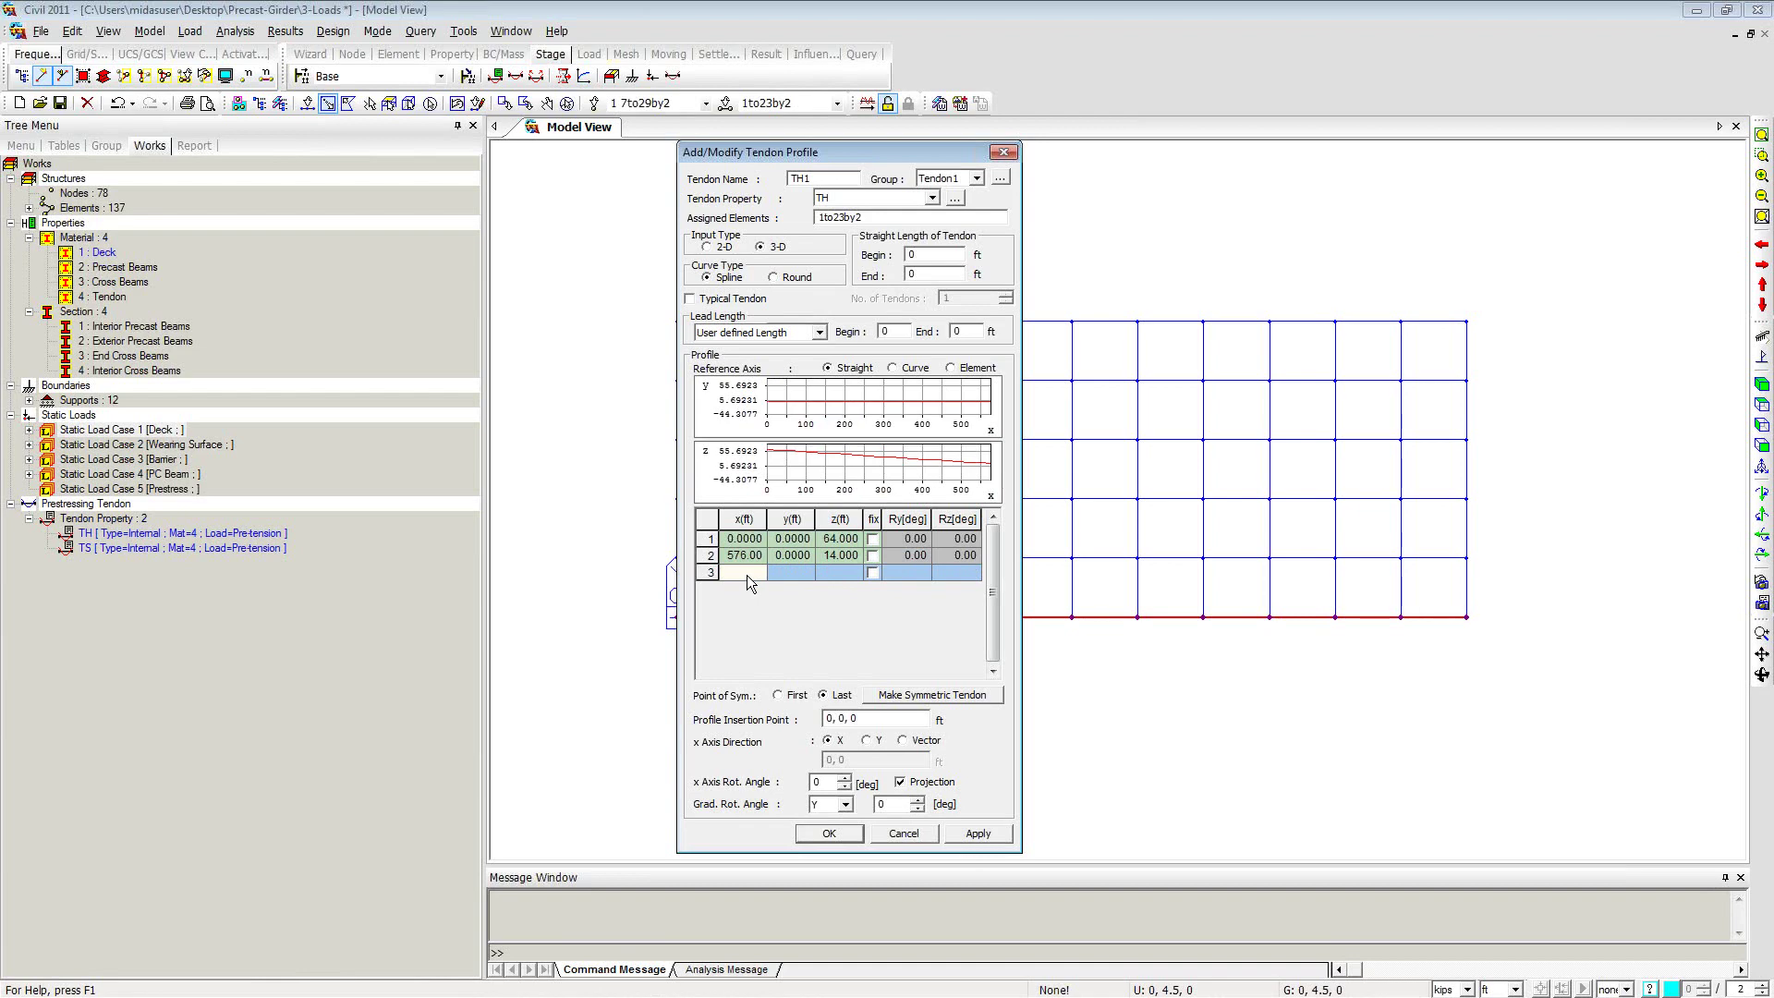
type("864")
key("Tab")
key("Tab")
type("14")
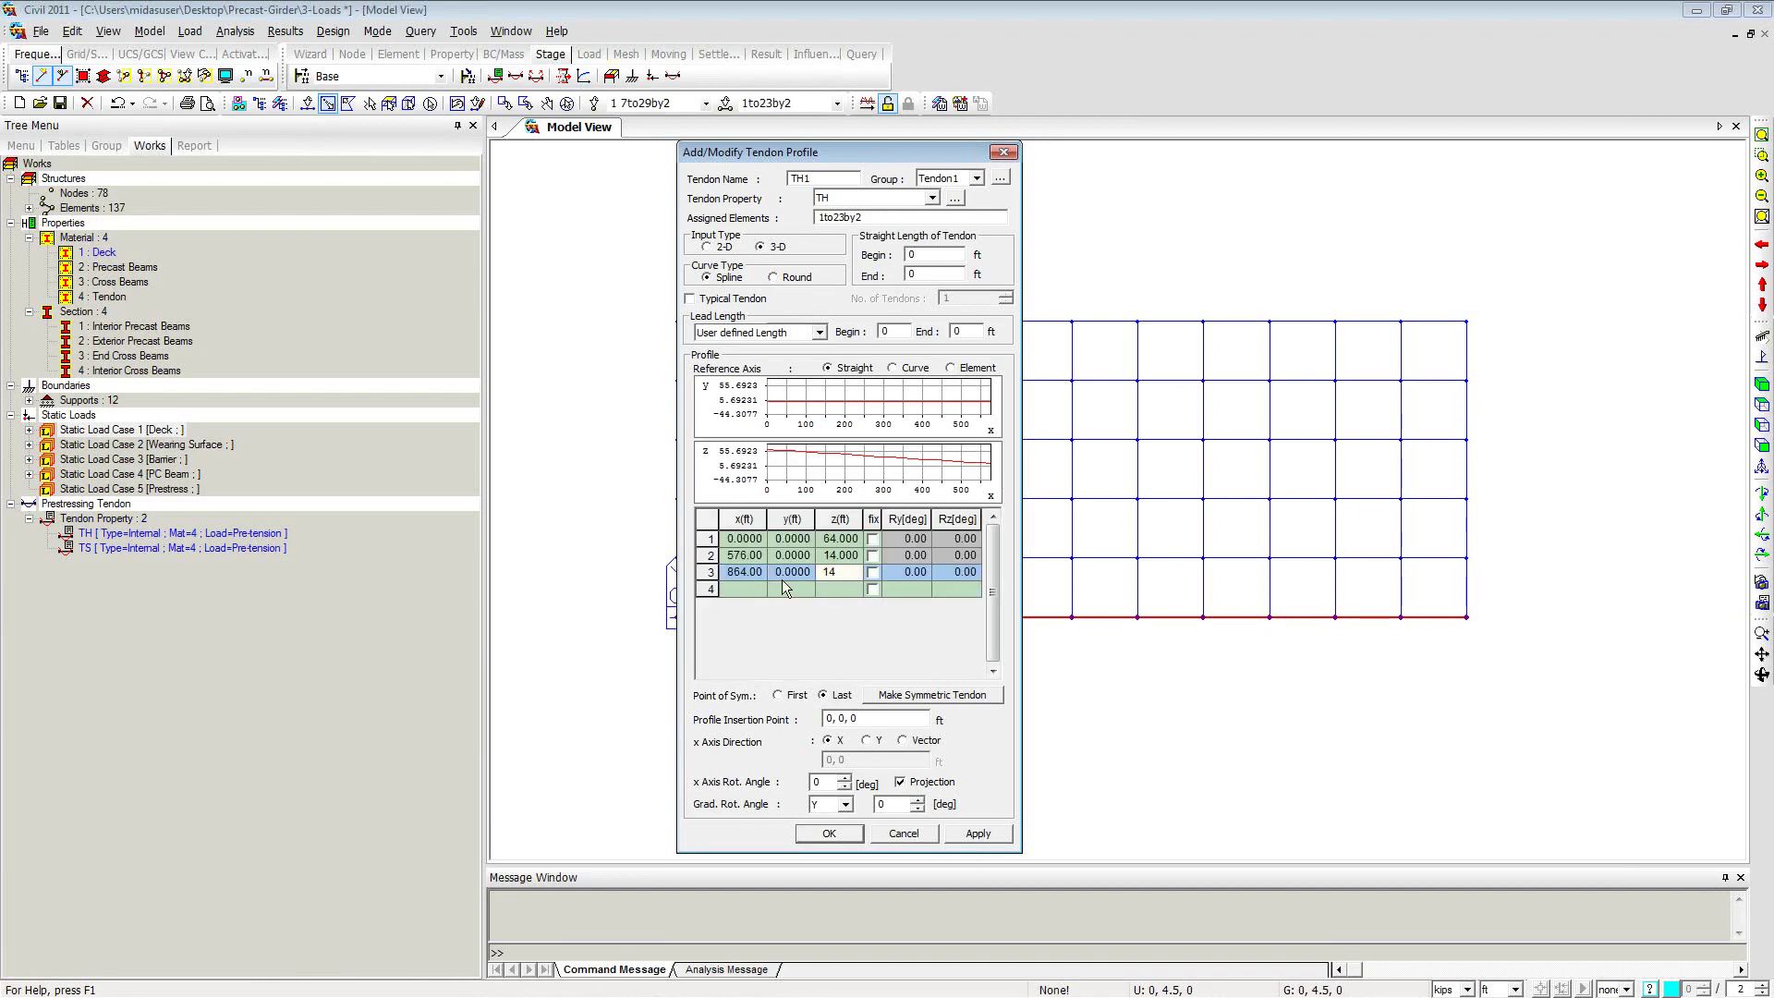
left_click(750, 590)
type("1440")
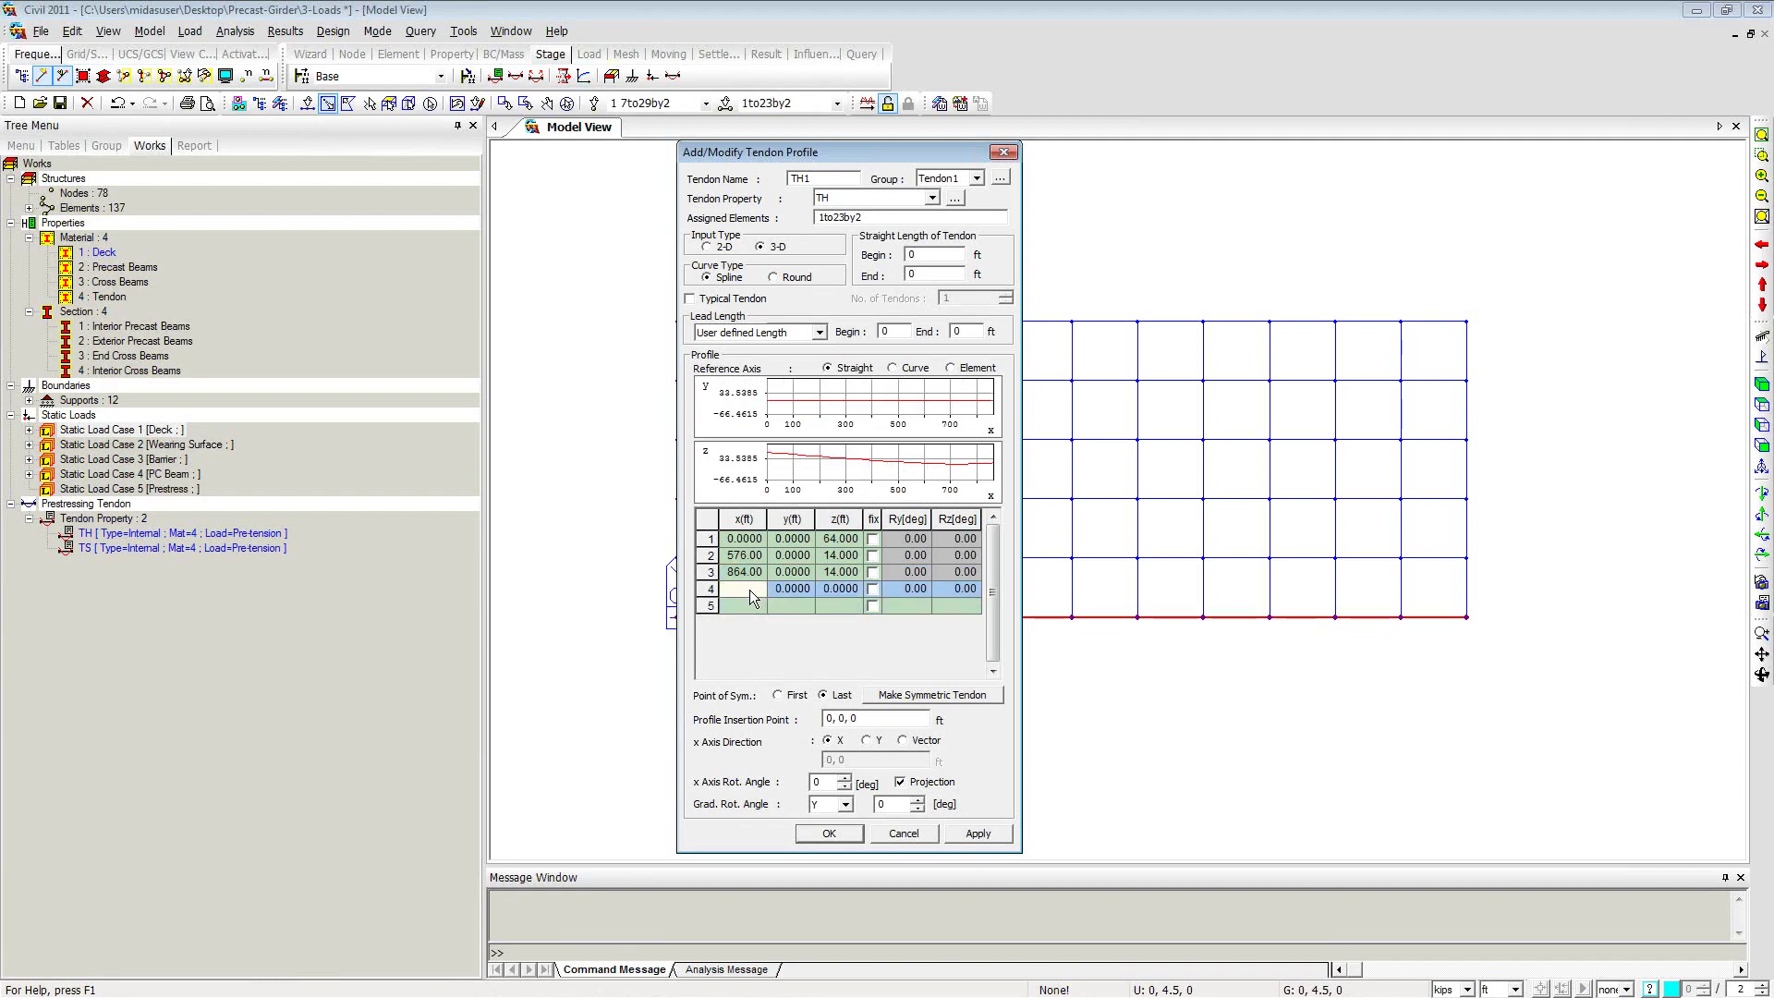
key("Tab")
key("Tab")
type("64")
Step: Fix the tendon's tangent angles at the second and third profile points of TH1
left_click(874, 557)
left_click(874, 574)
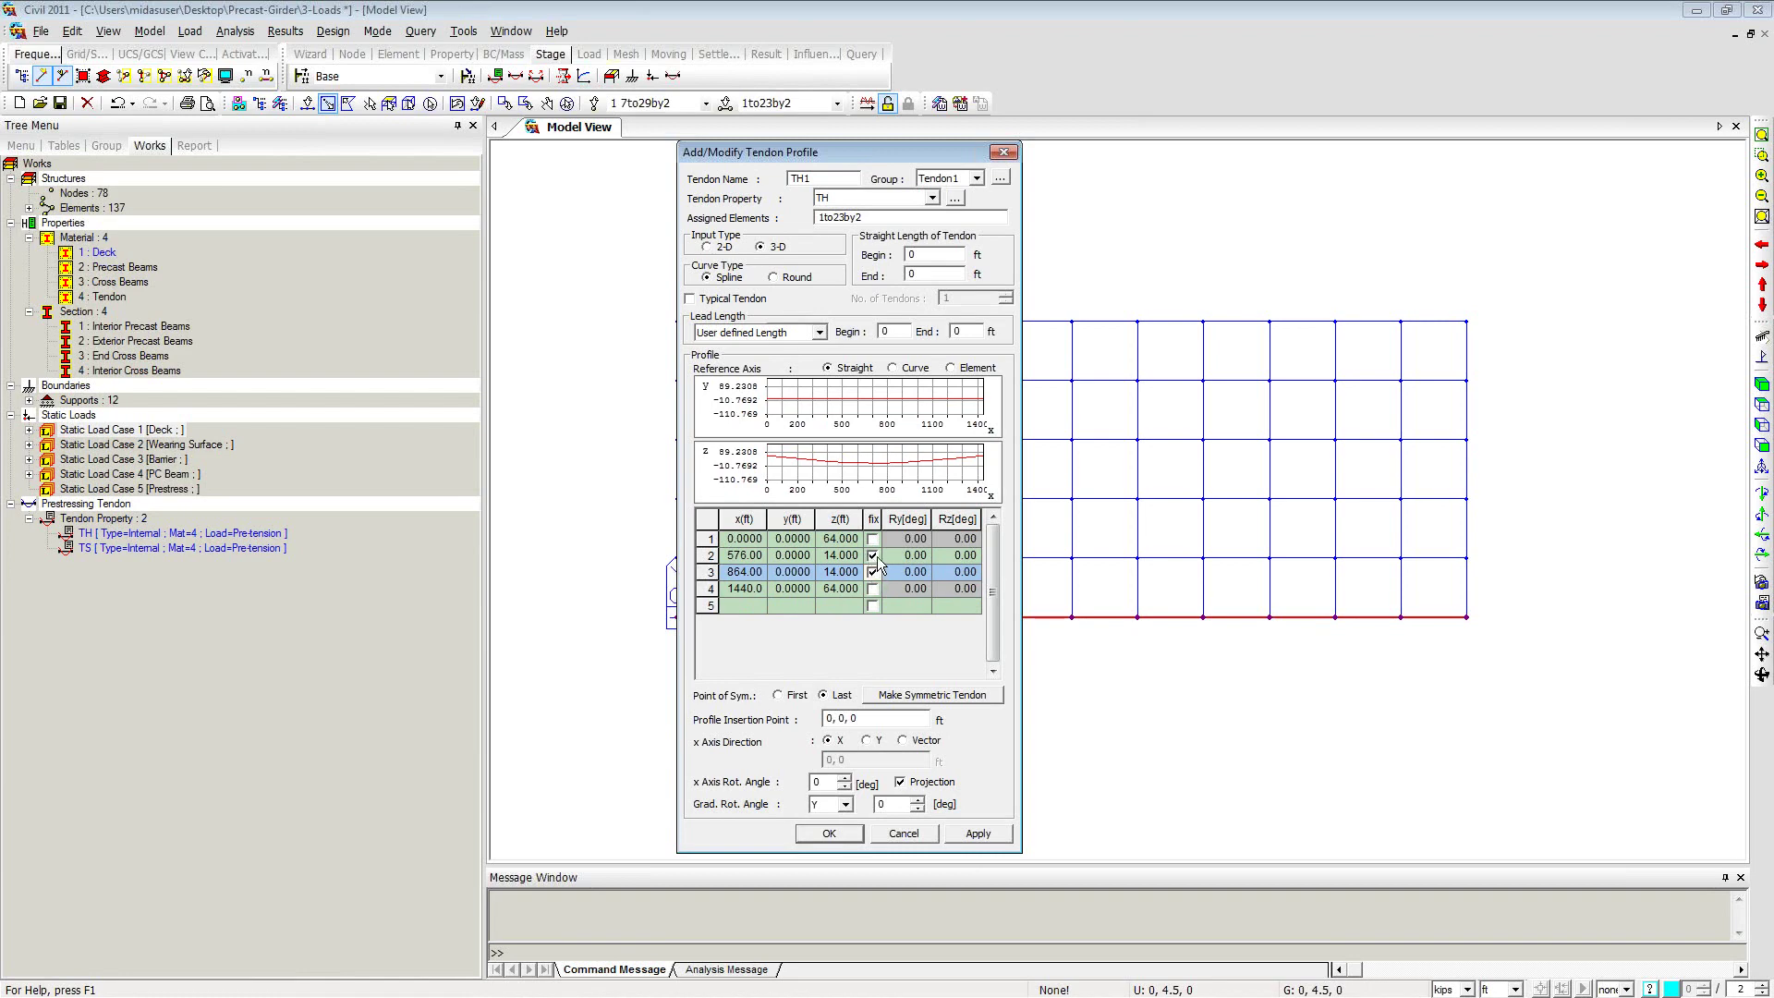
left_click(878, 558)
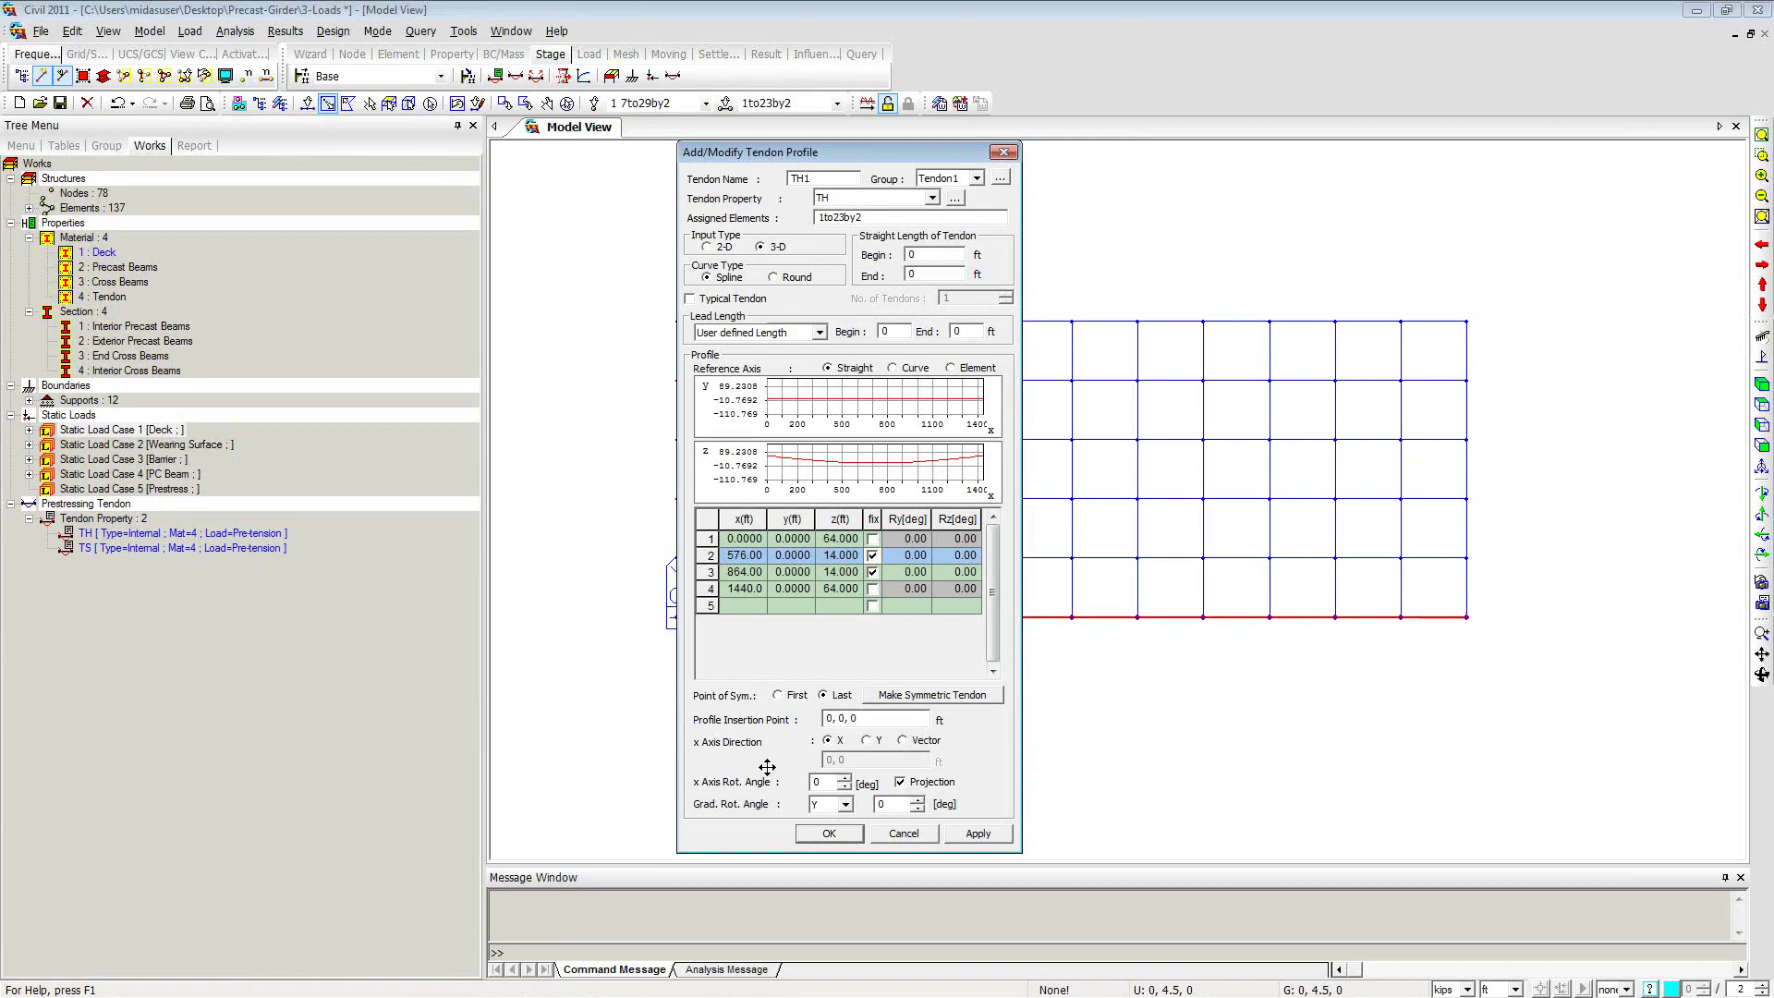
Step: Set the profile insertion point of TH1 to 0, 0, -52.79, apply the tendon profile and leave its definition
left_click(853, 718)
double_click(854, 717)
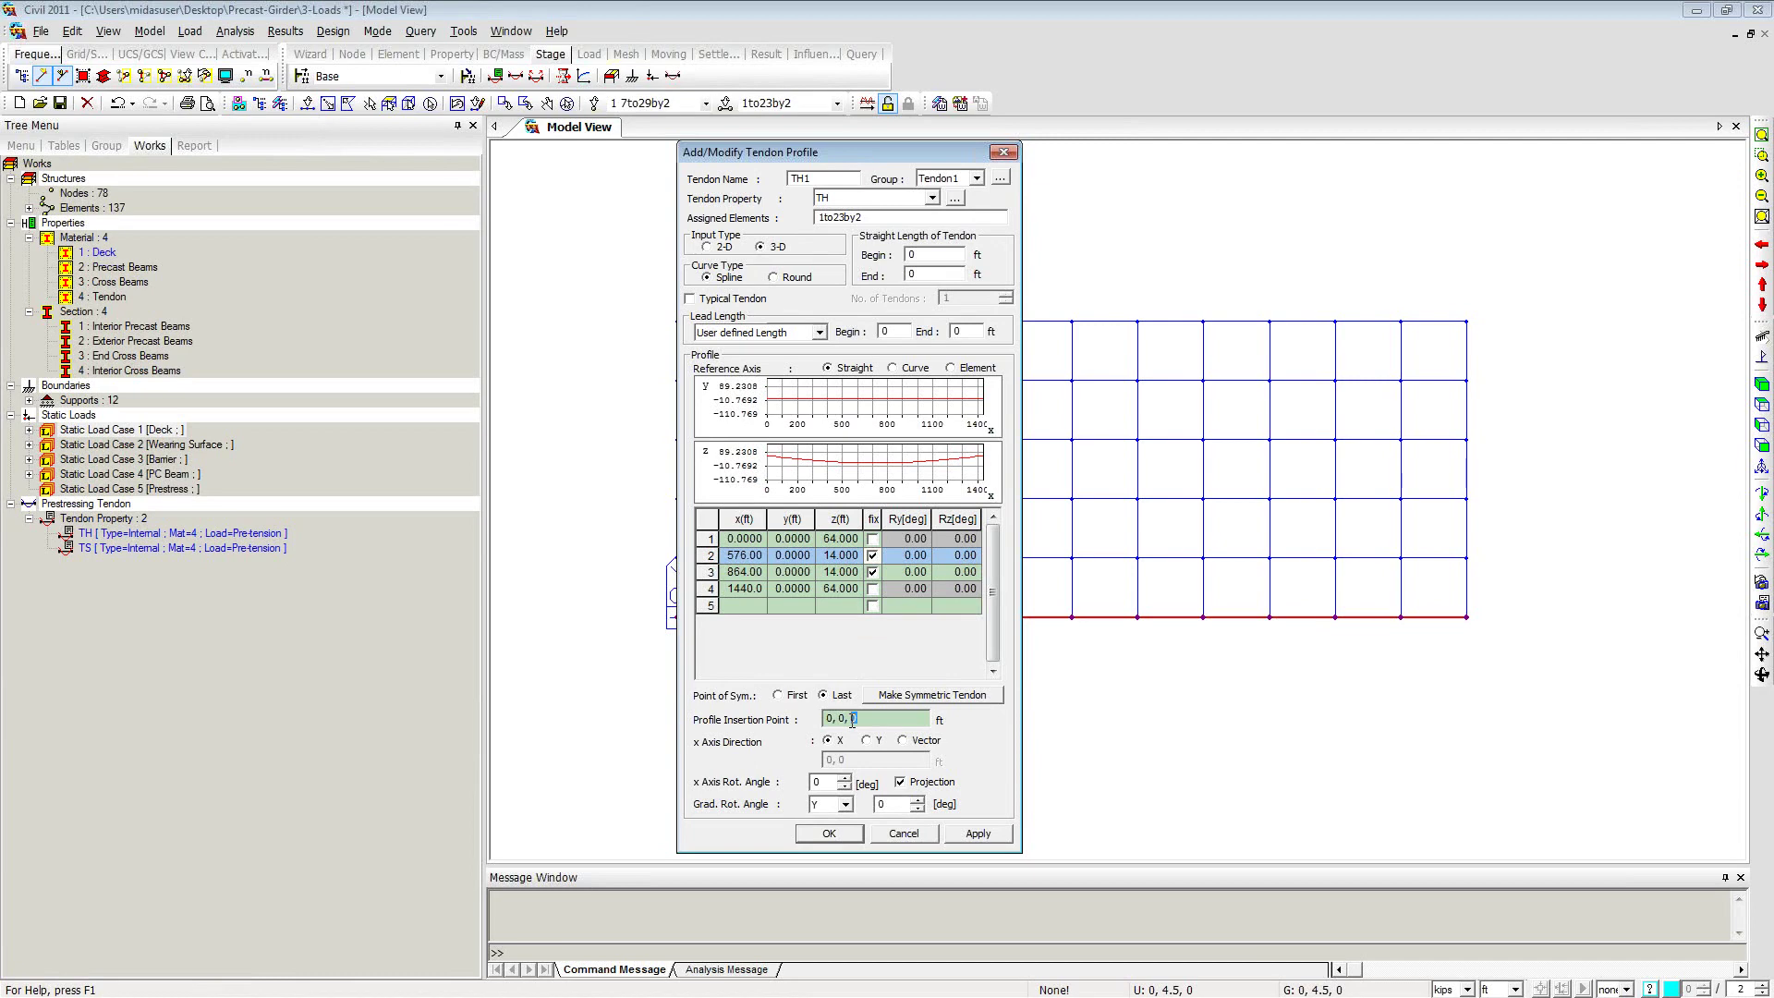
type("-")
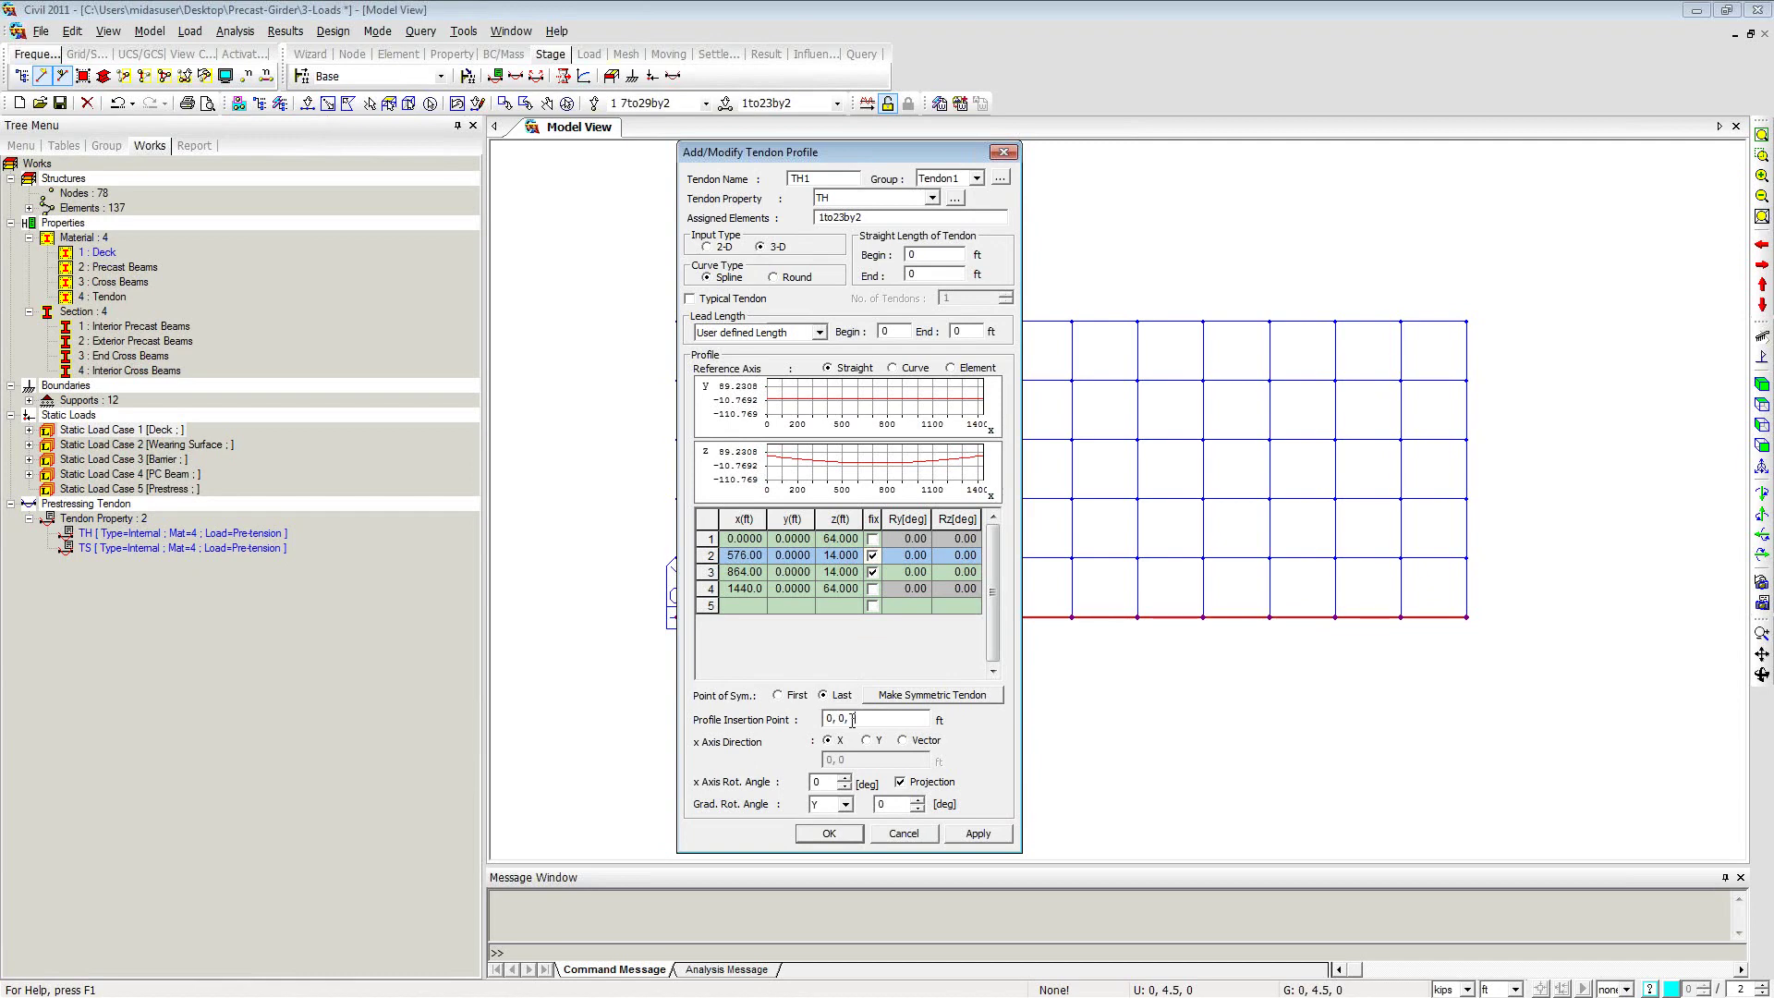
type("52.79")
left_click(977, 833)
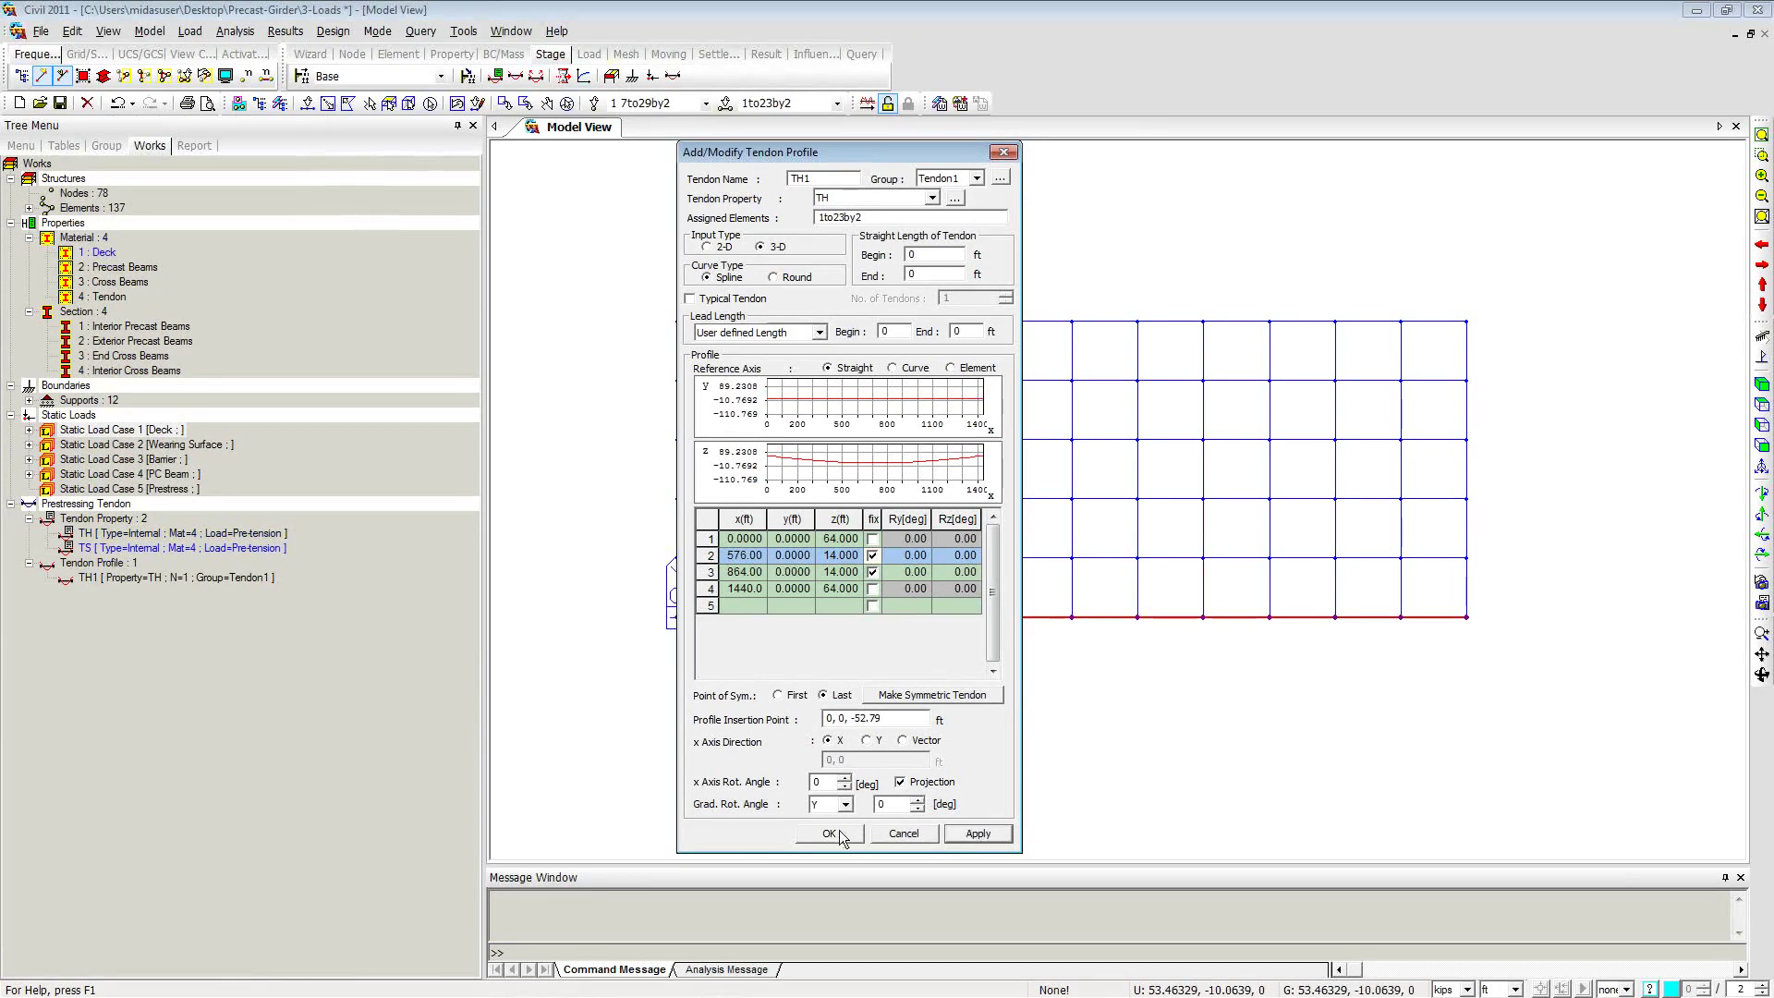
left_click(903, 834)
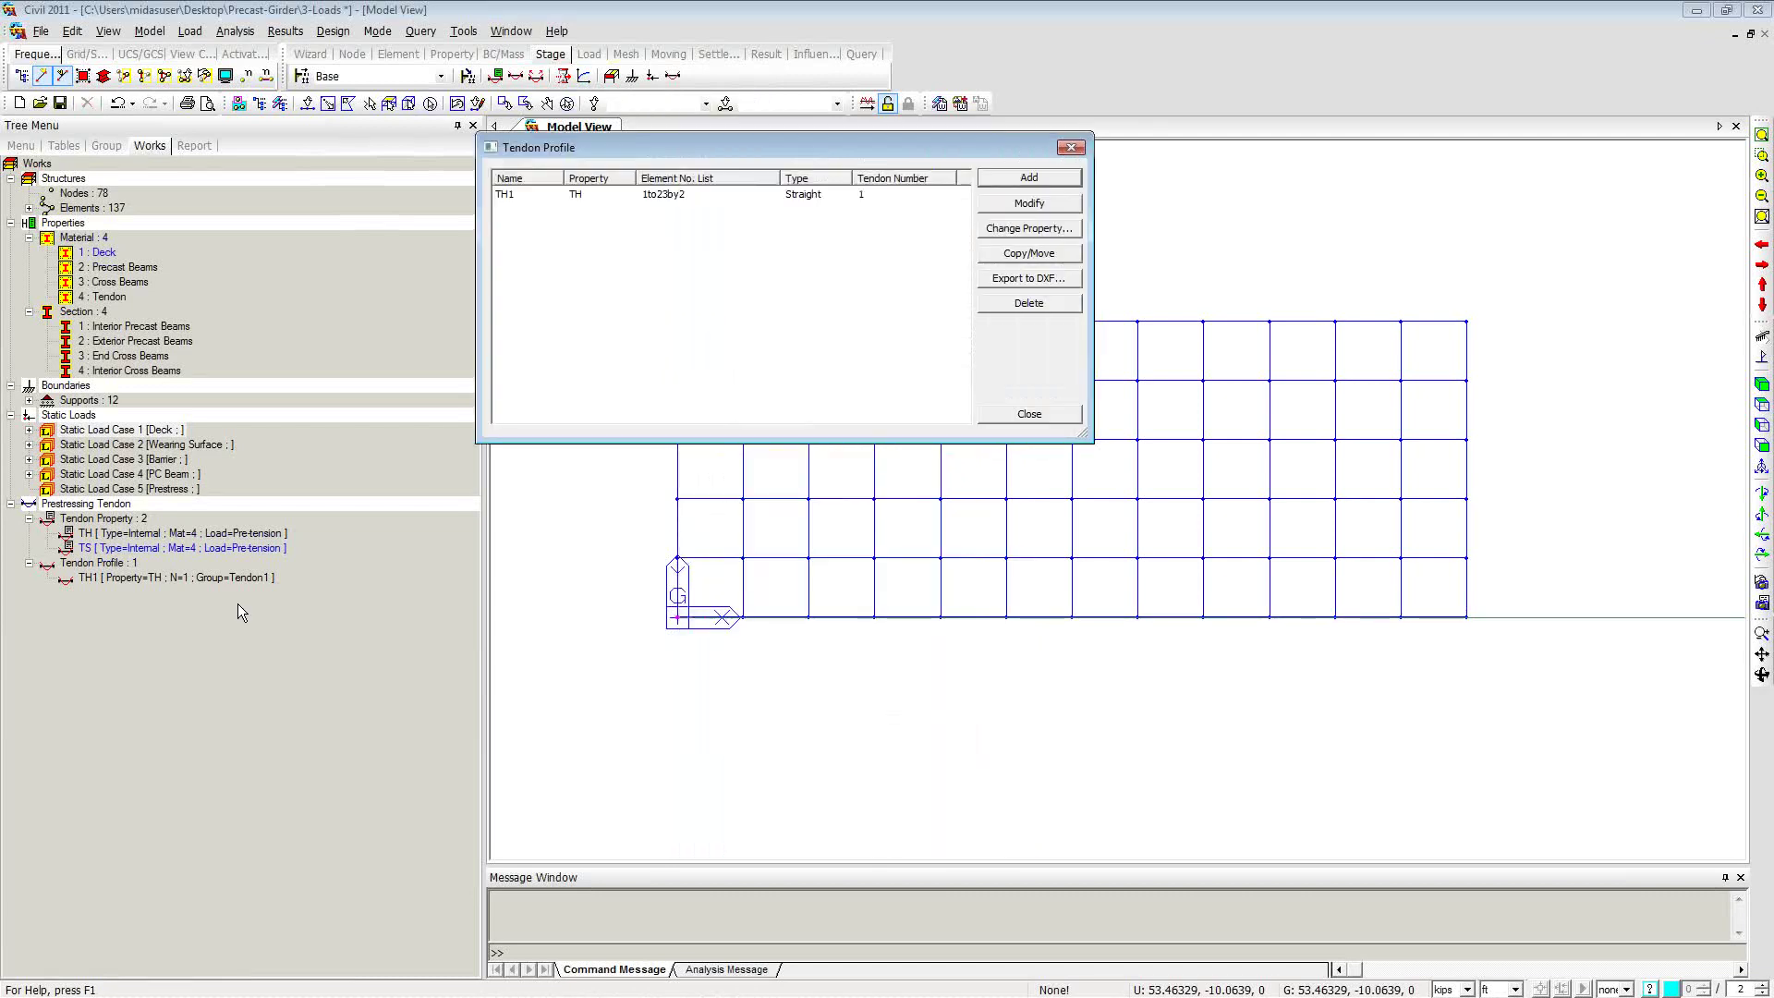
Step: Close the tendon profile list and show the girder grid in isometric view
left_click(178, 578)
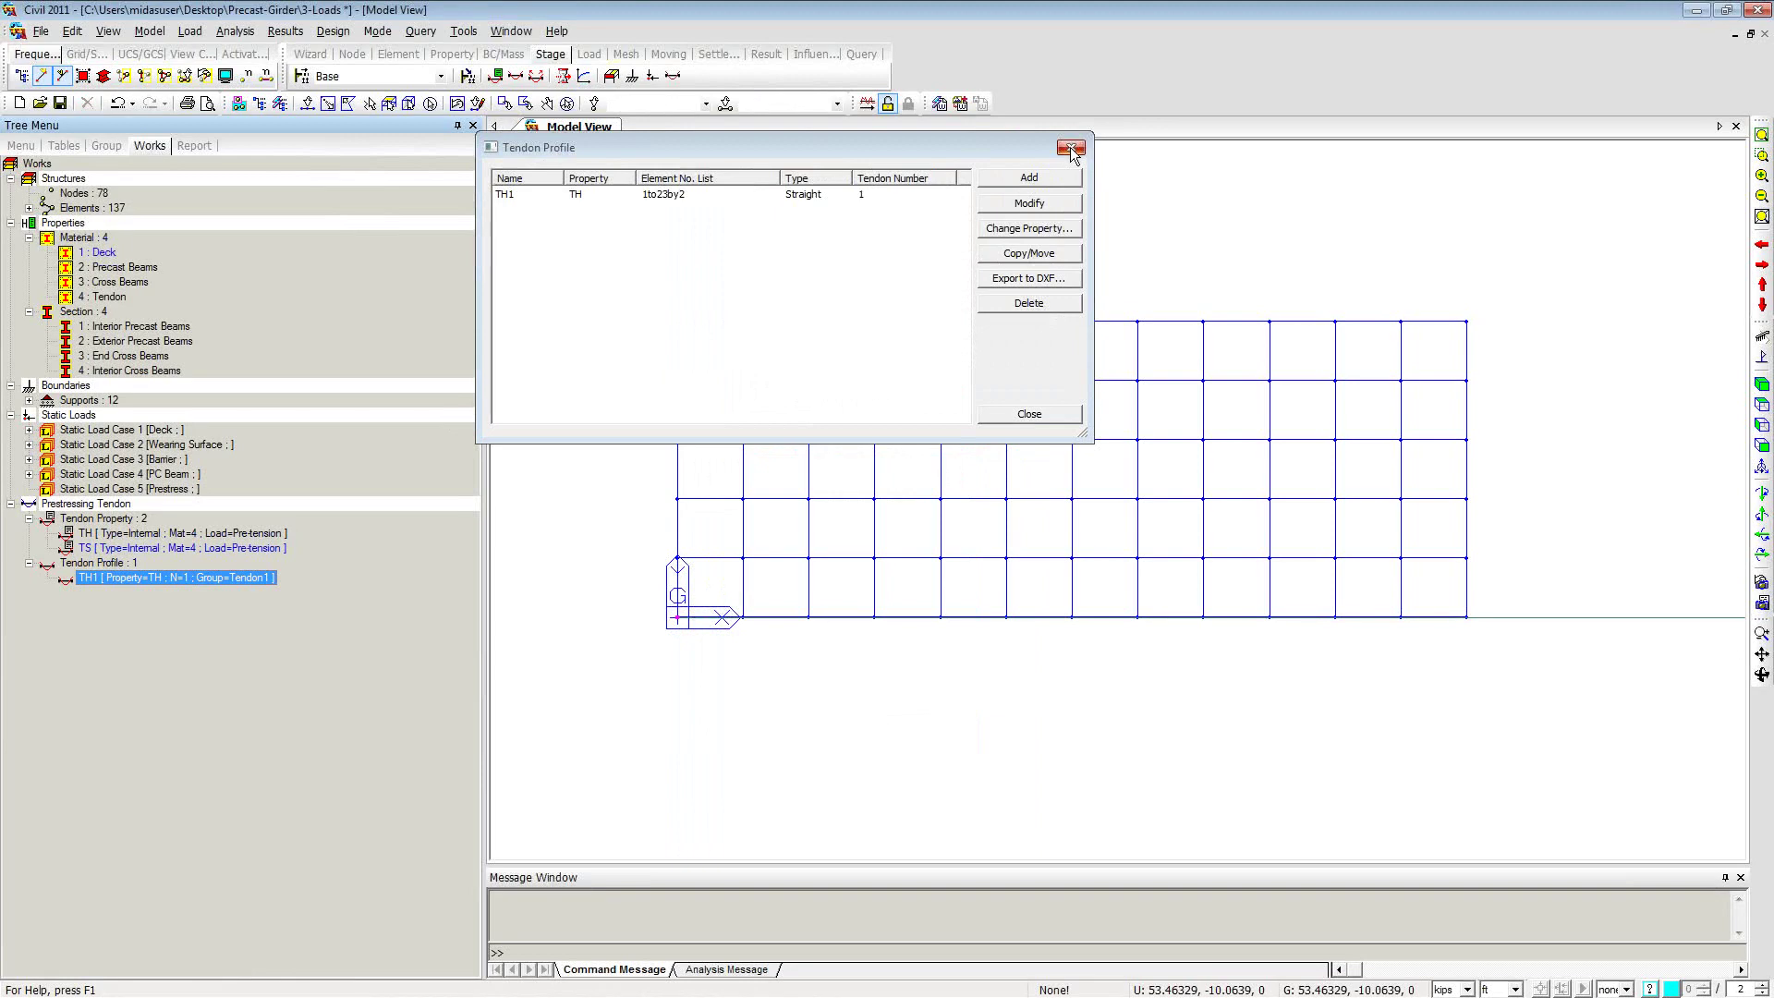
left_click(1013, 415)
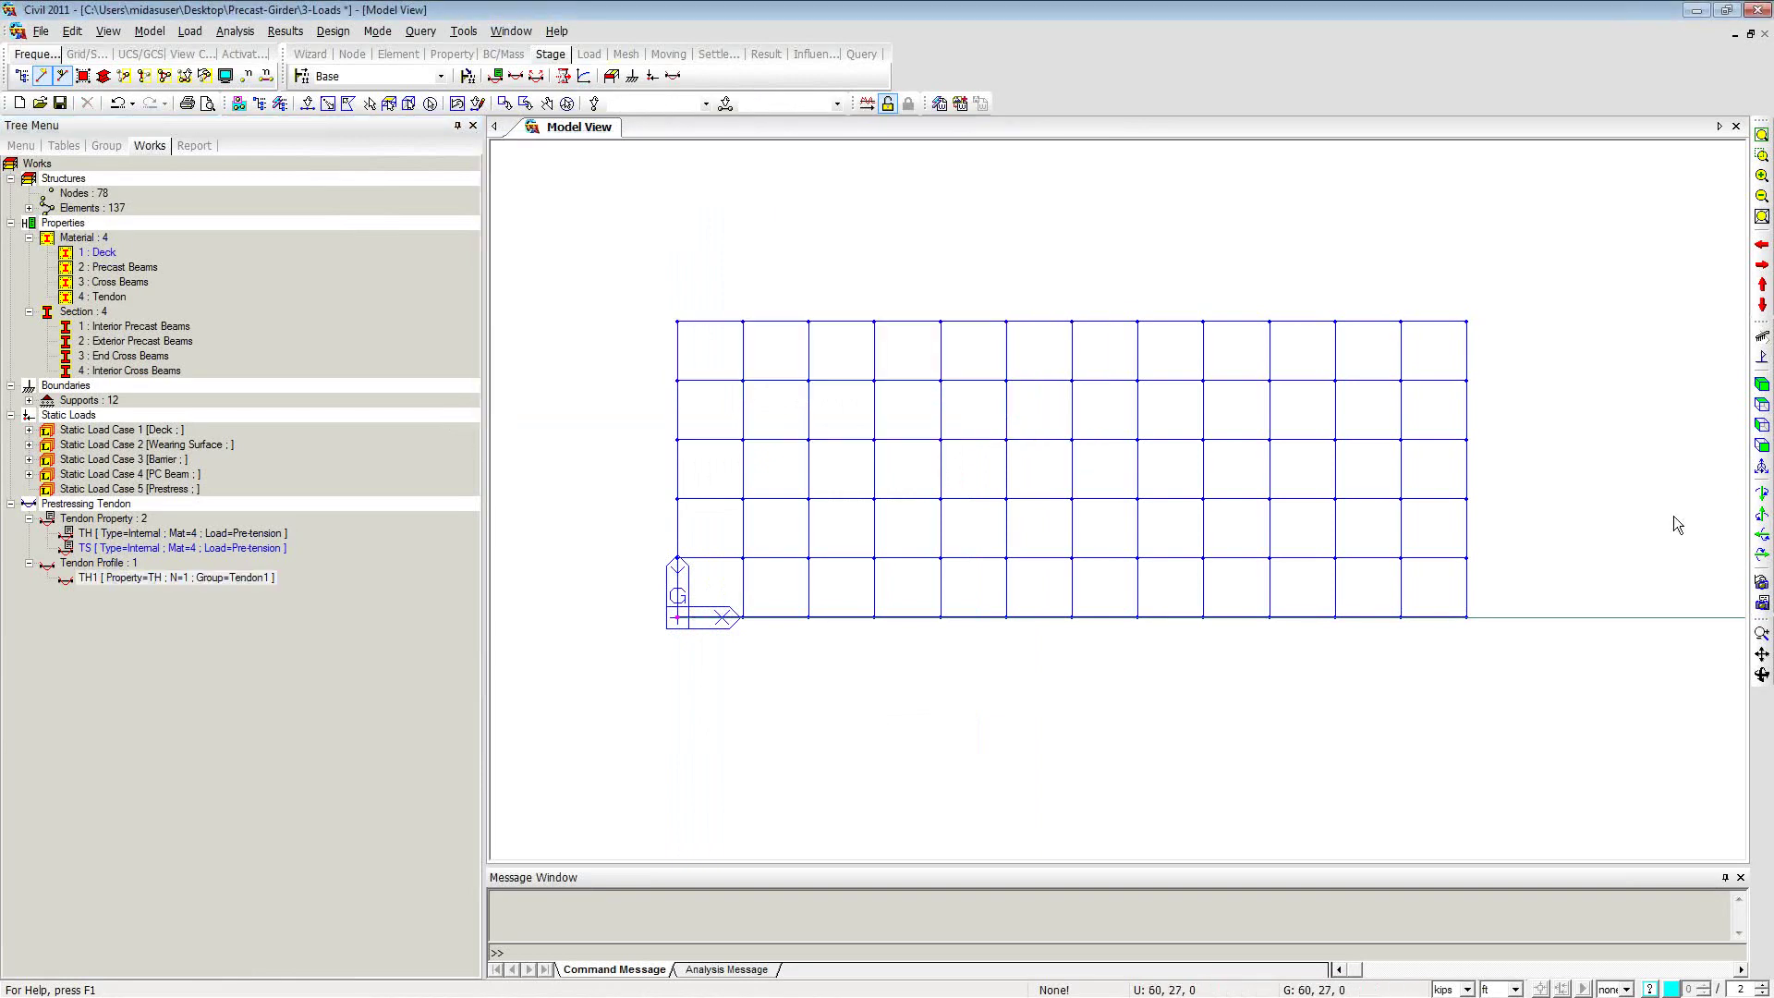
left_click(1762, 383)
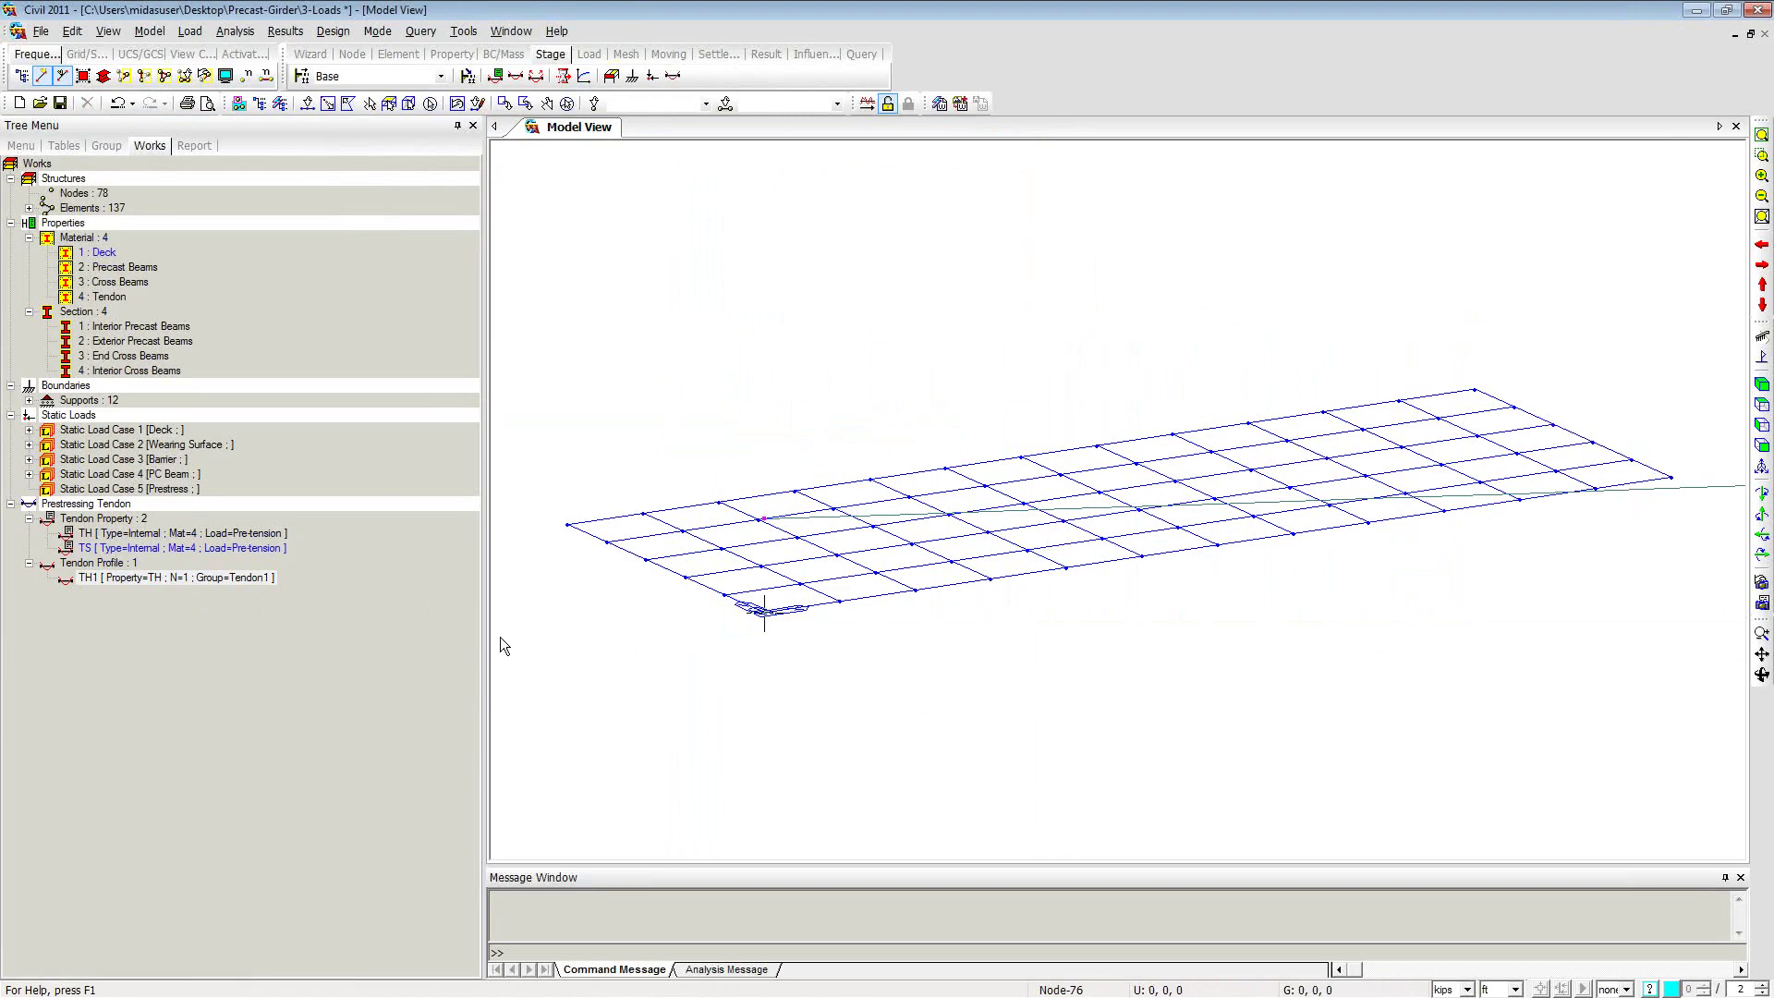
Step: Delete the tendon profile TH1 and switch the model's length unit to in
left_click(117, 582)
key("Delete")
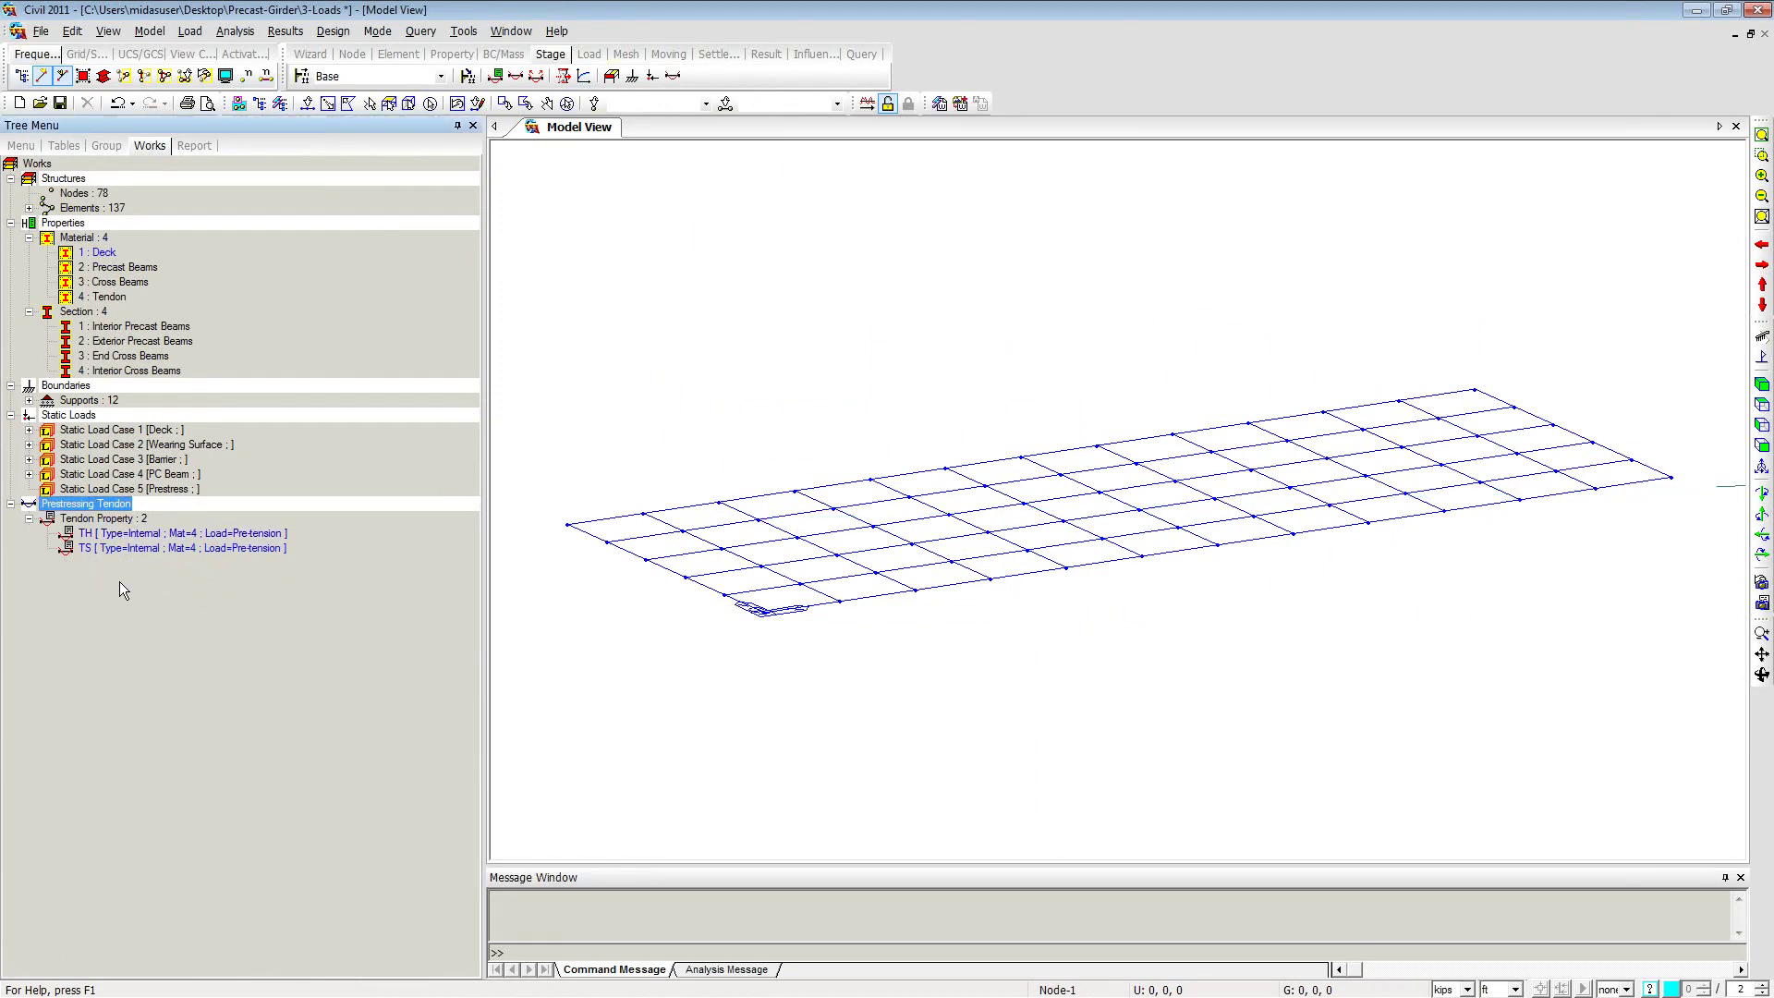
left_click(1514, 989)
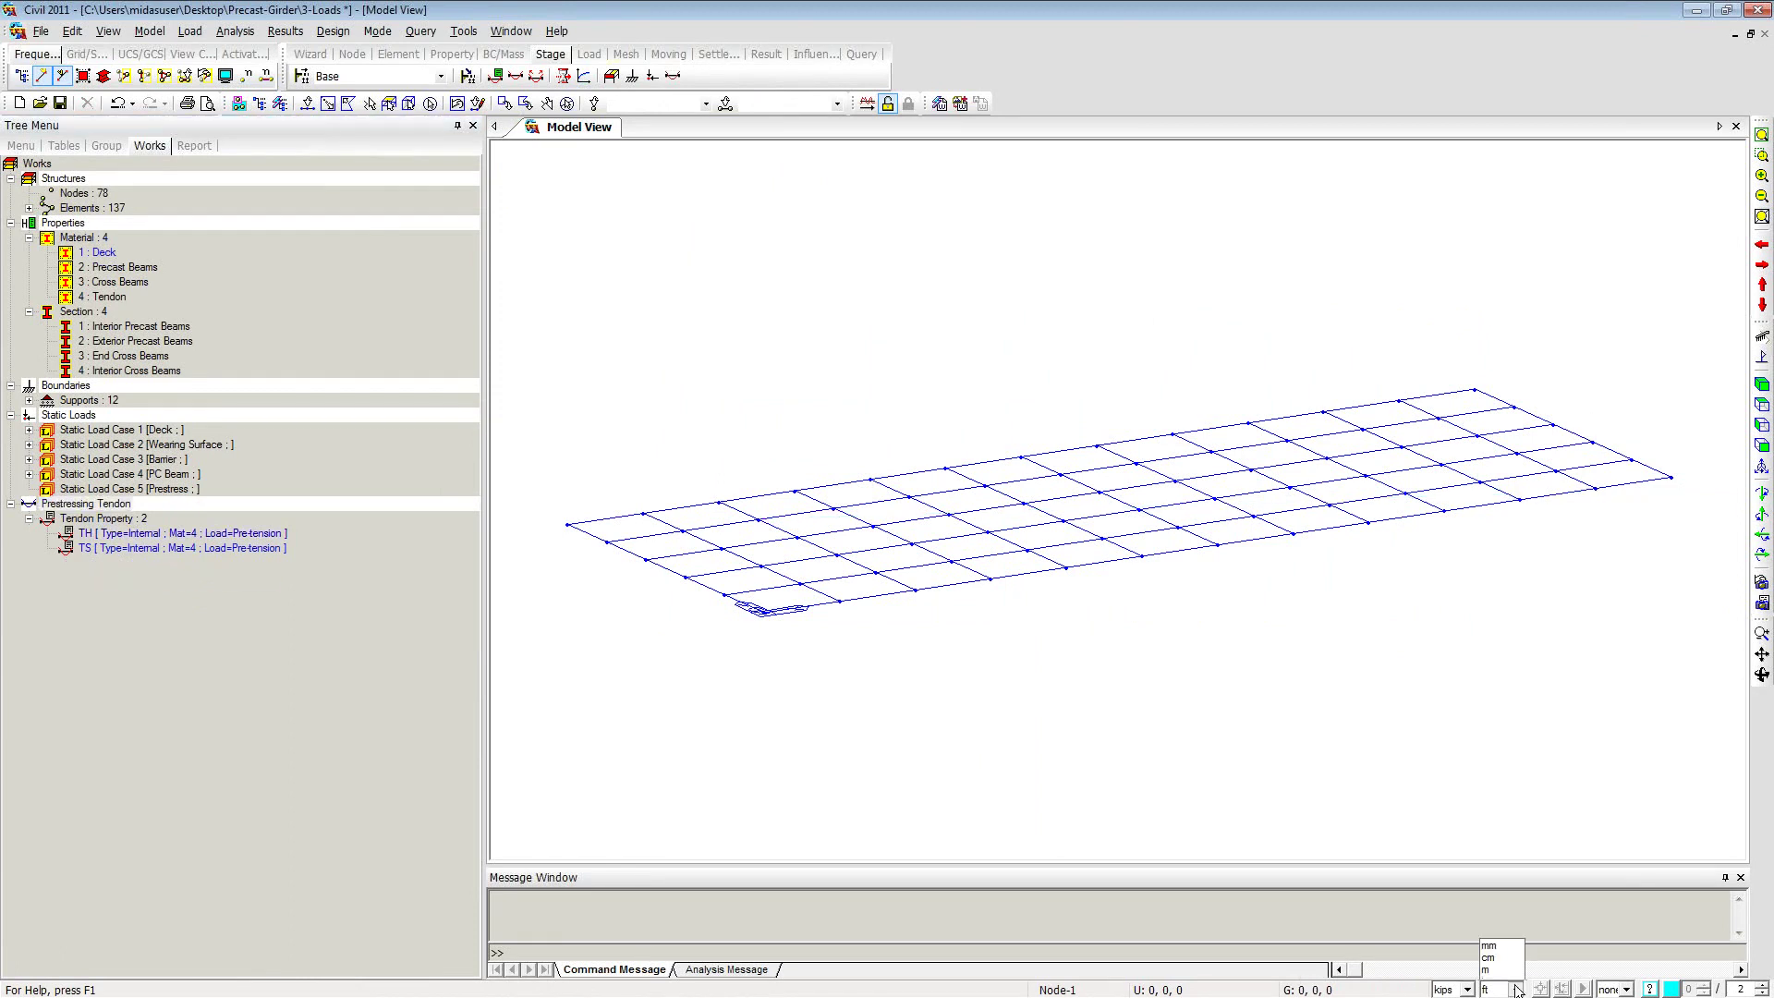
left_click(1494, 933)
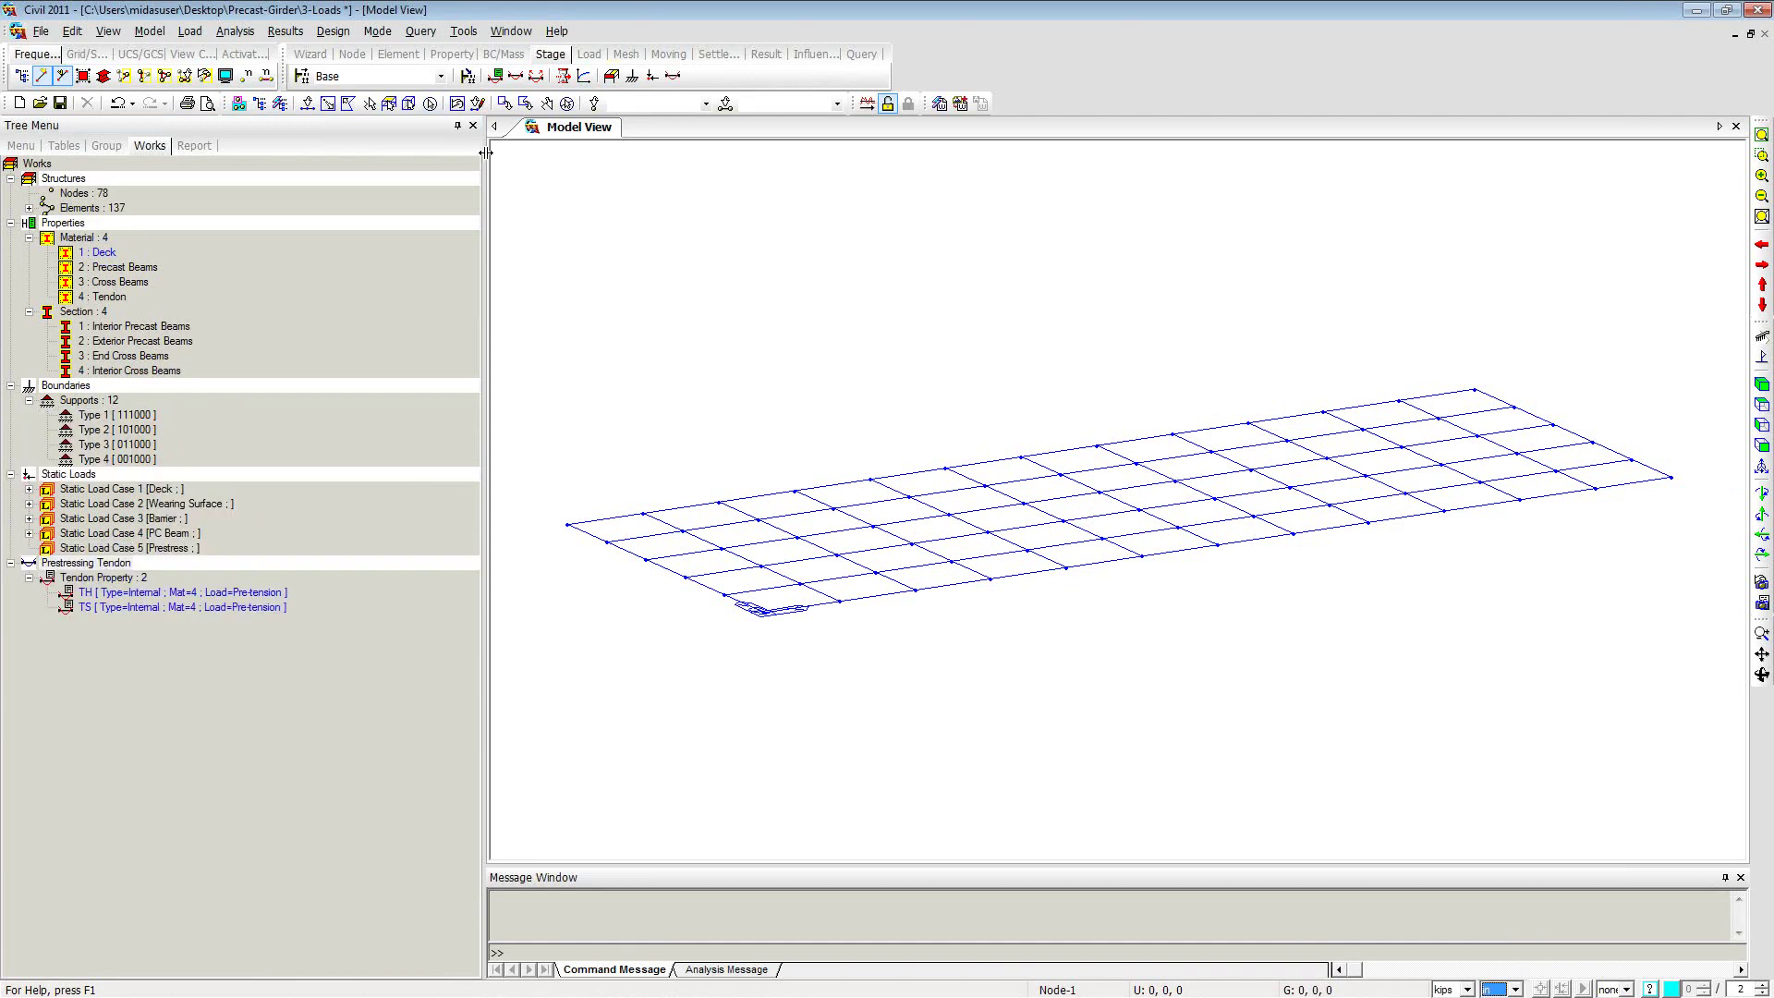
Step: Load the Tendon Profile MCT file into the MCT Command Shell, run it, and close the shell
left_click(464, 32)
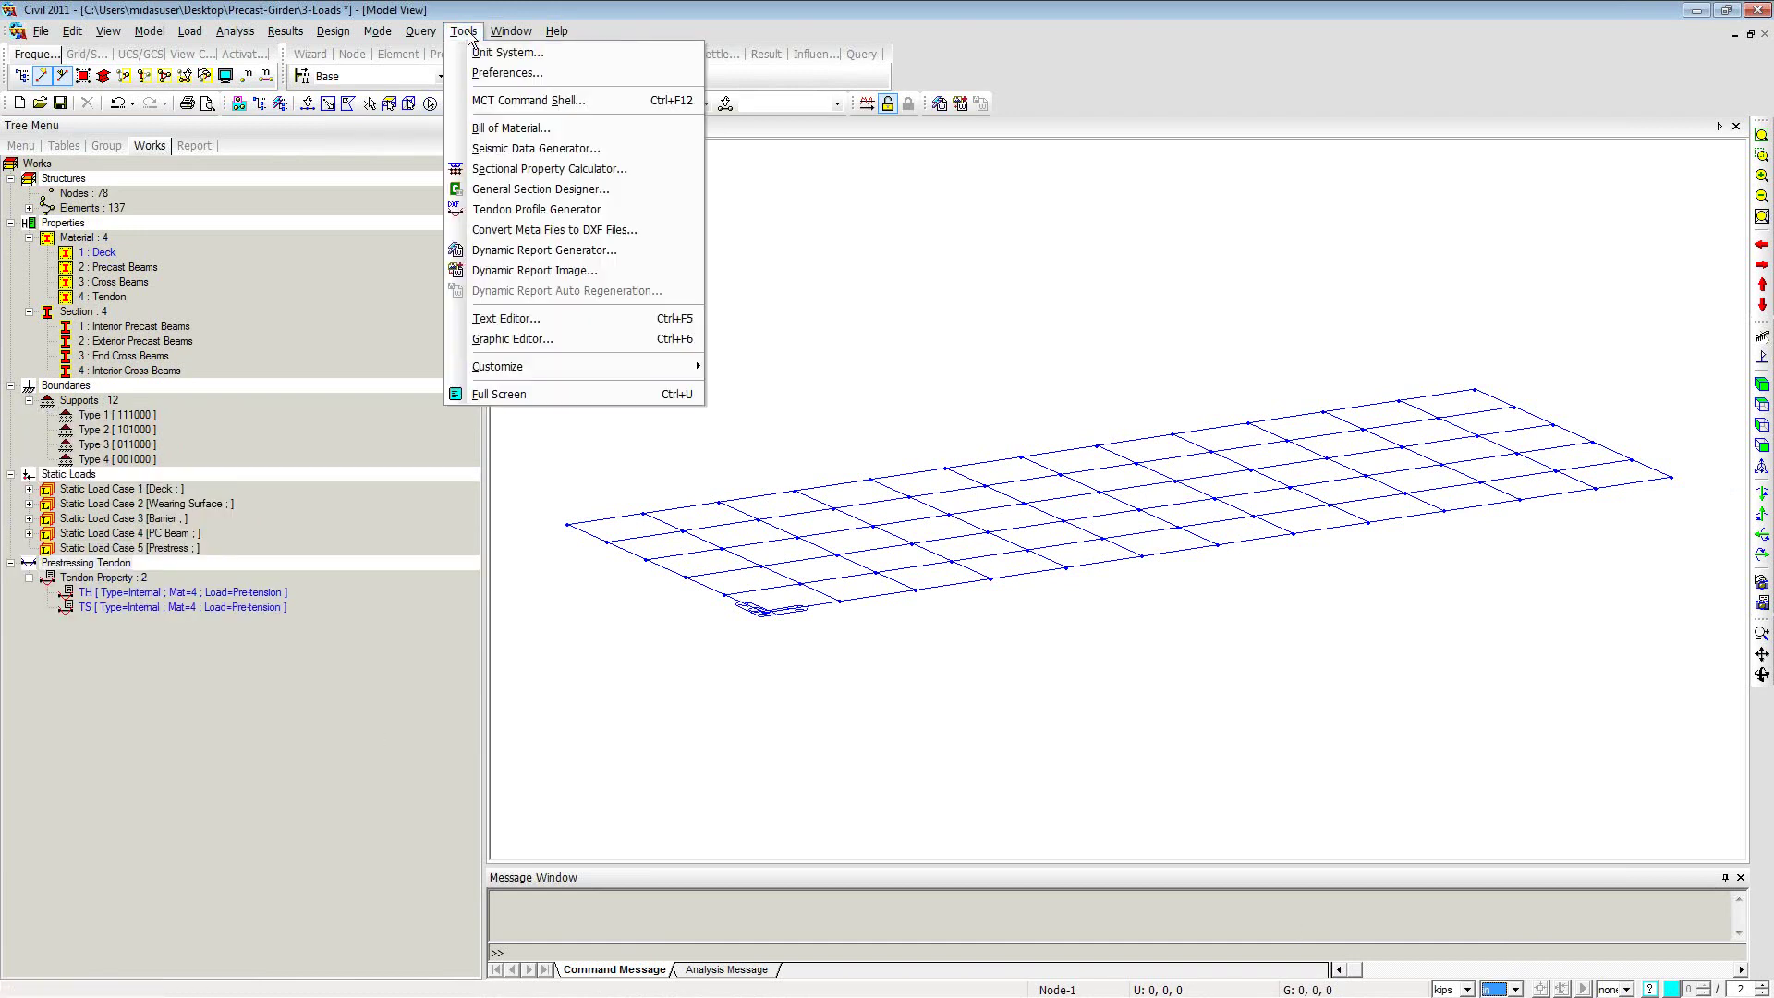
left_click(495, 102)
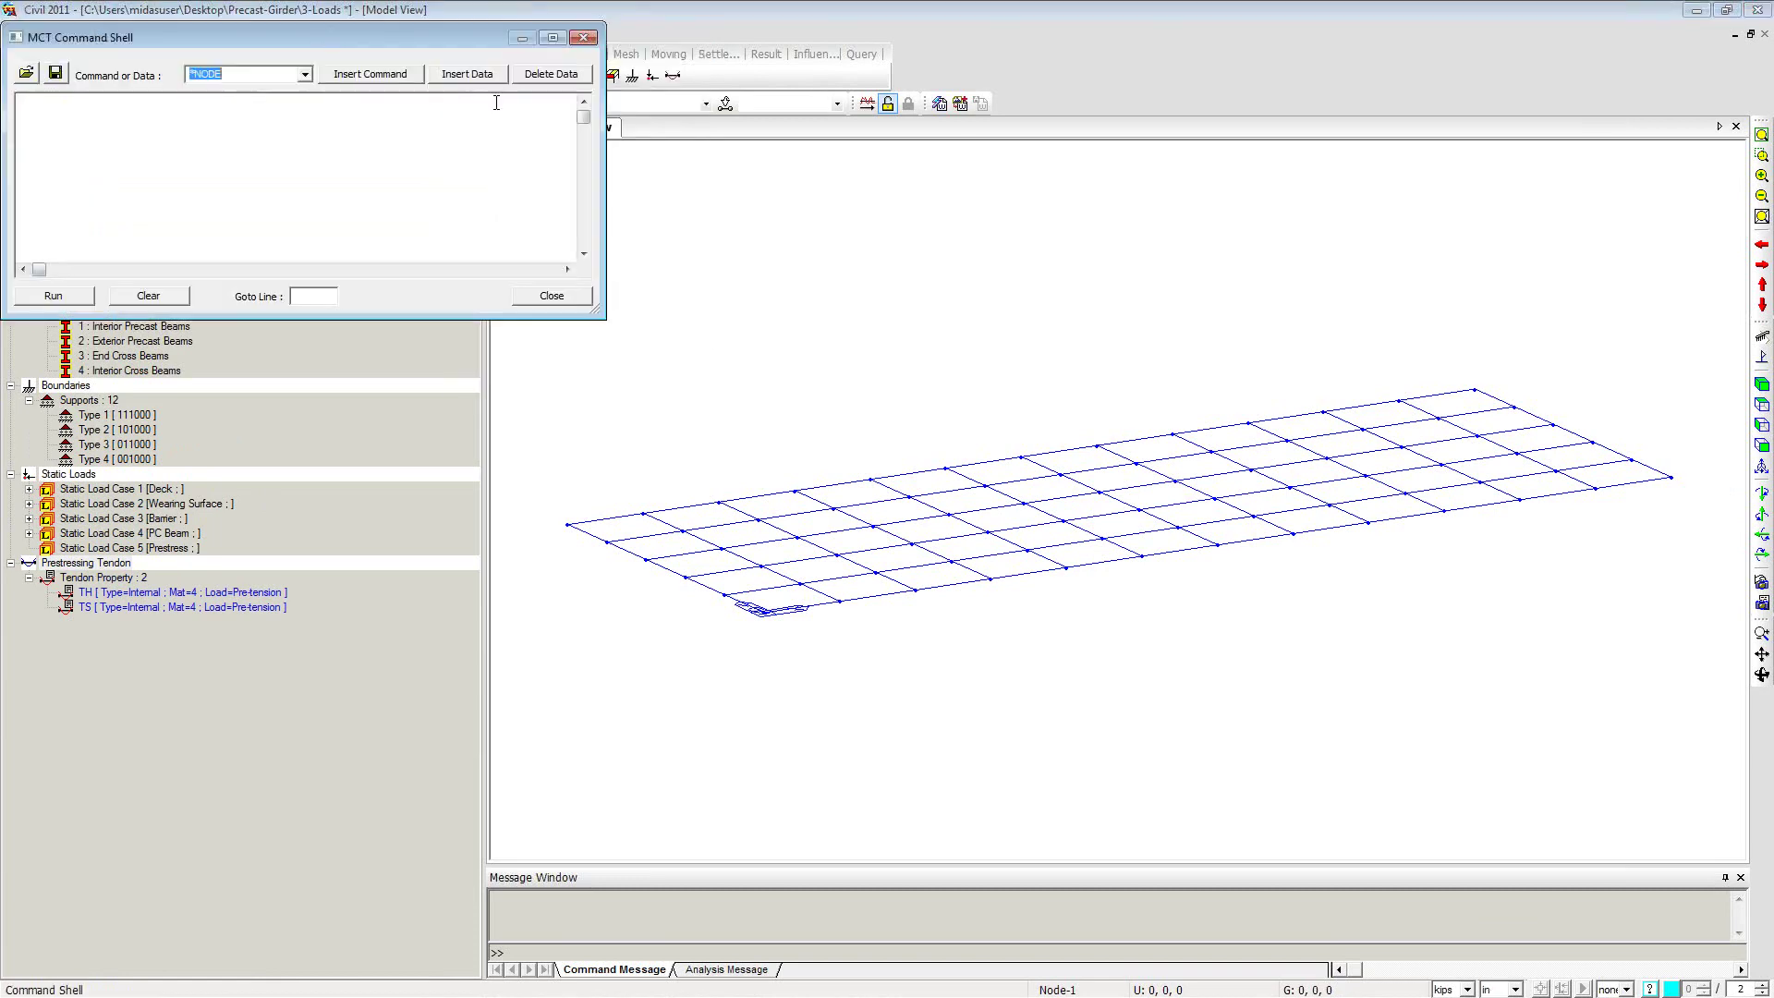
left_click_drag(337, 38, 857, 184)
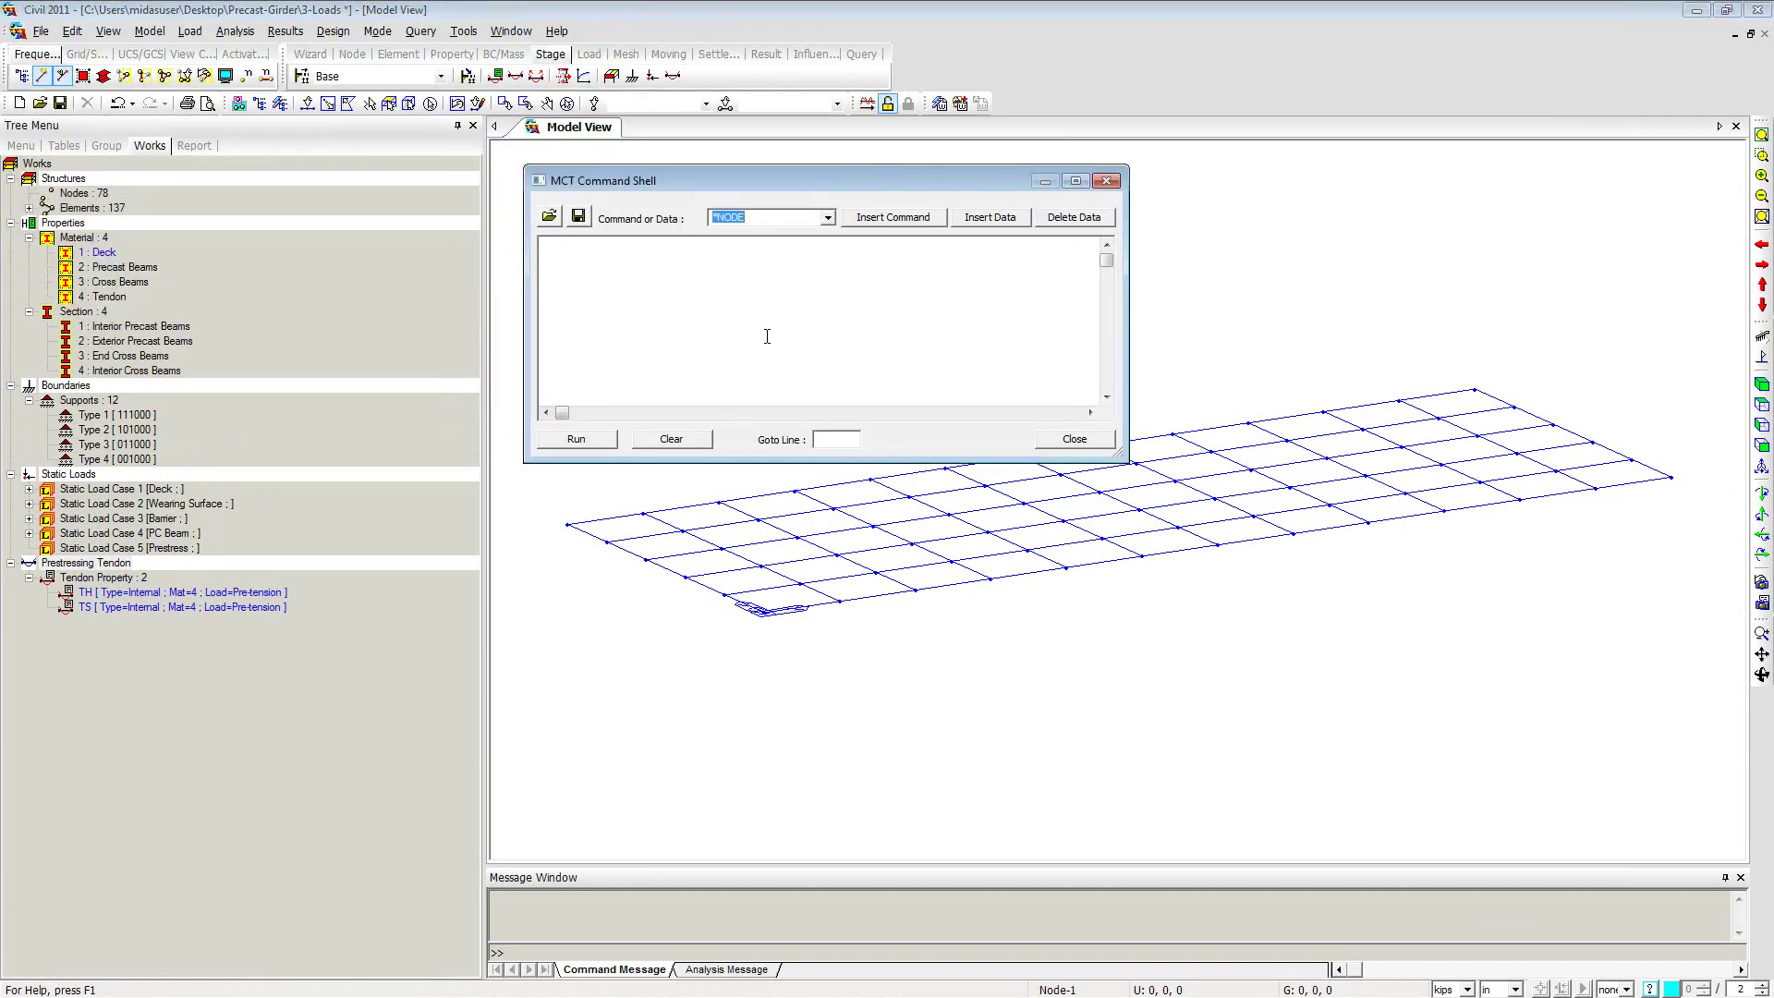
left_click(548, 218)
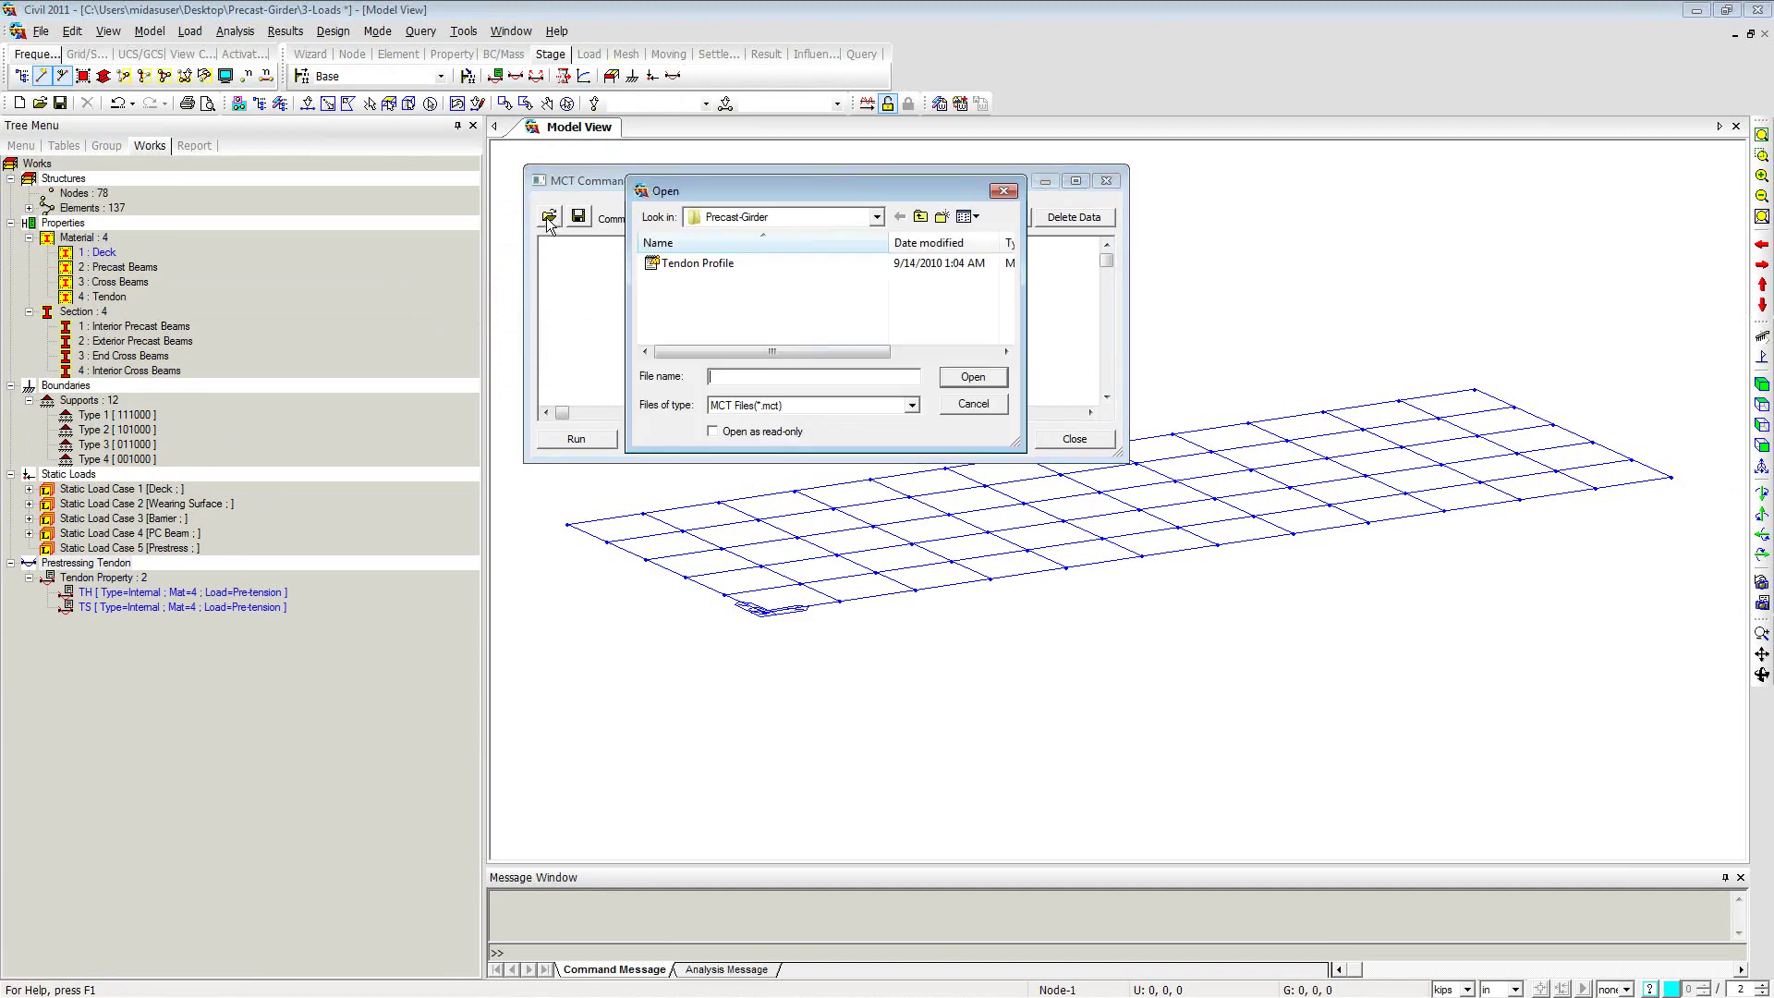
left_click(698, 264)
left_click(997, 378)
left_click_drag(1119, 457, 1188, 497)
left_click(589, 474)
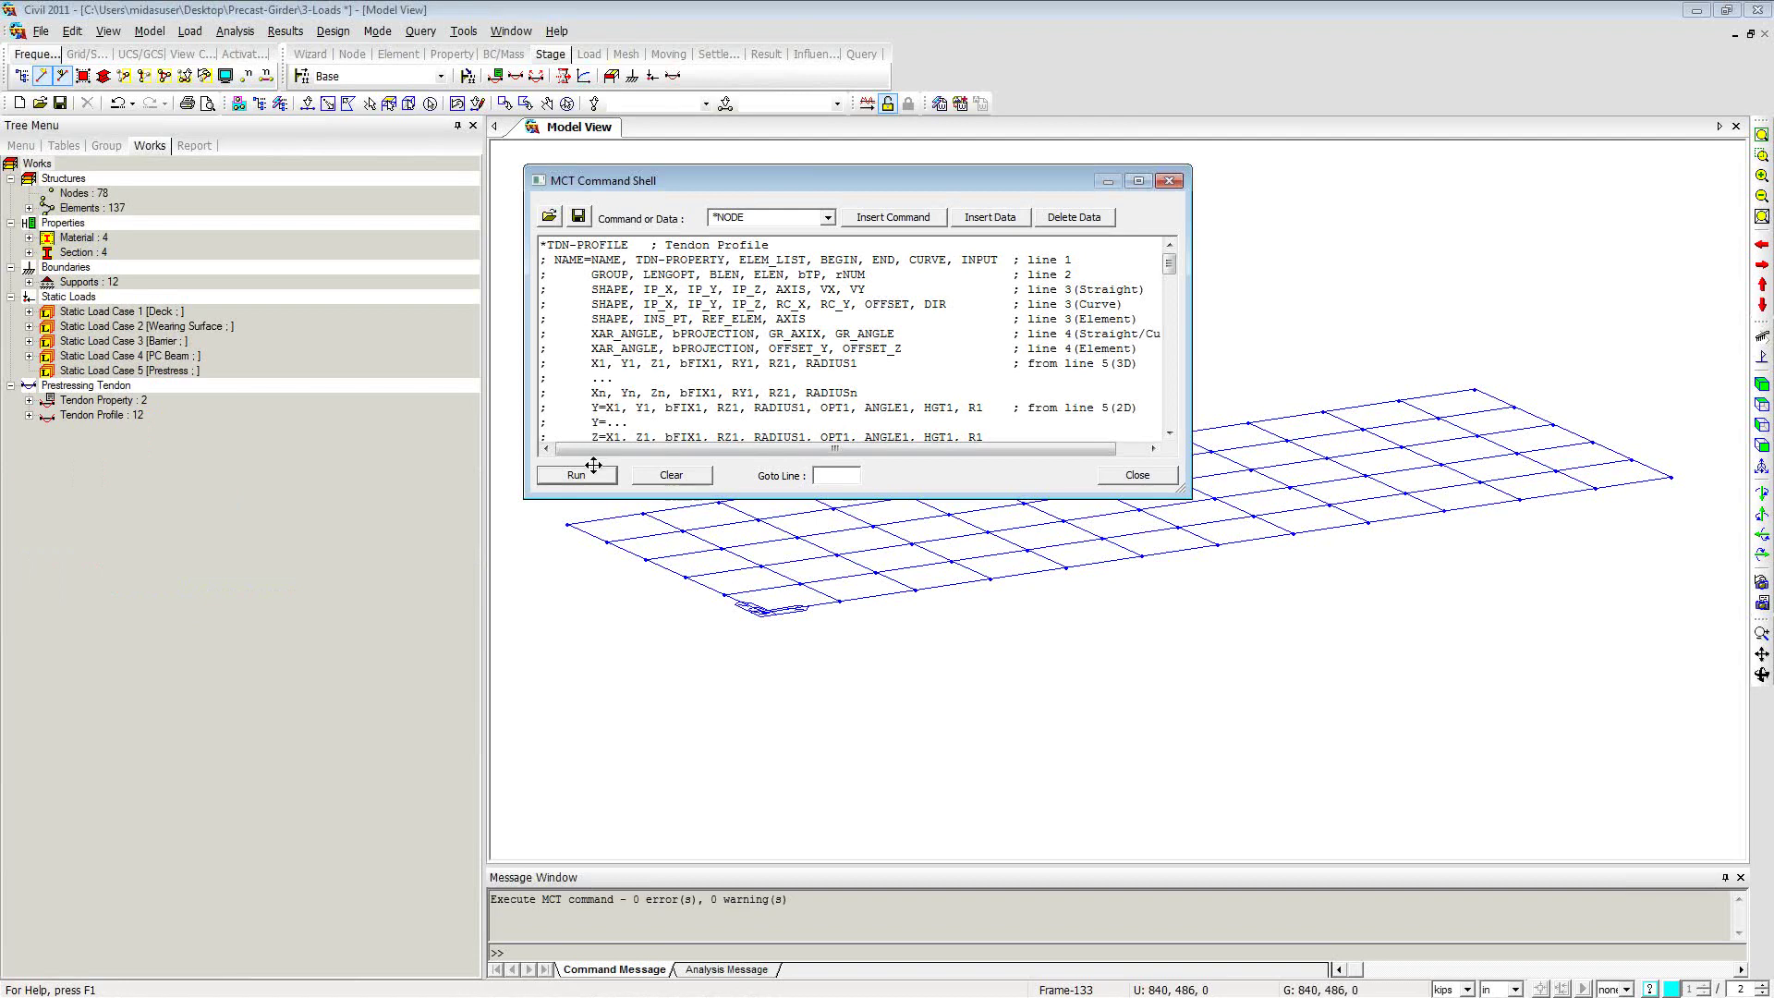
left_click(1137, 475)
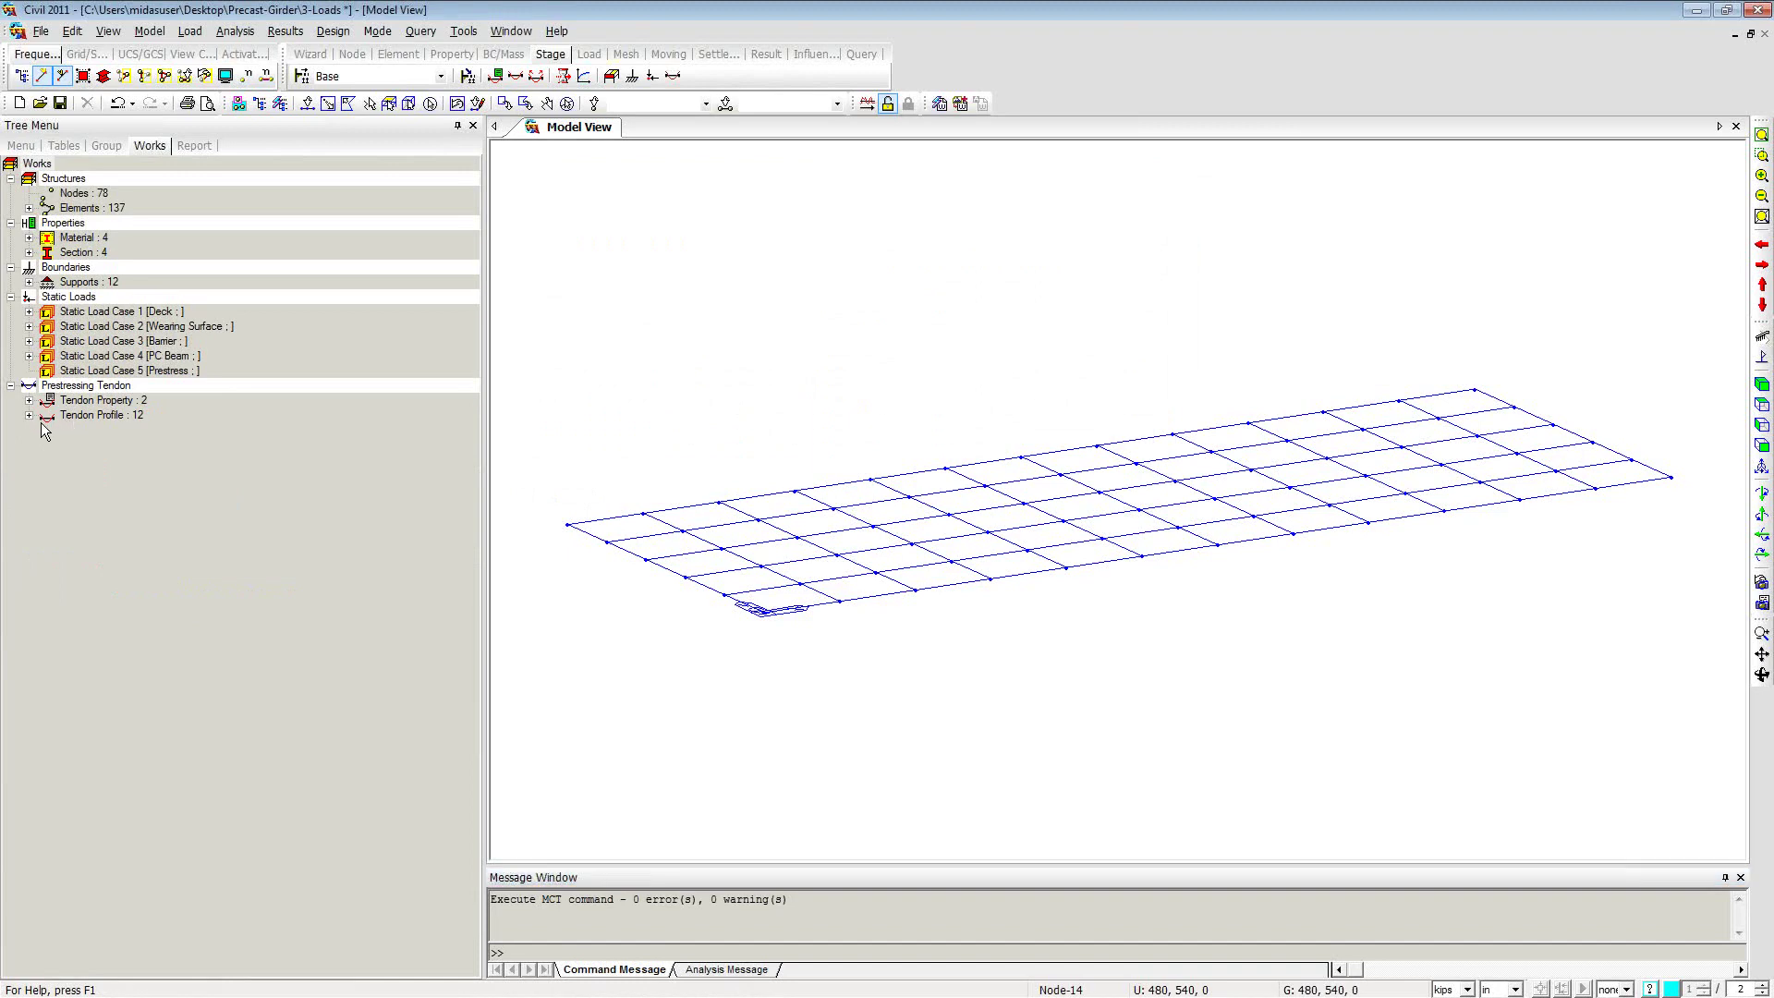
Step: Expand the imported tendon profiles and check several TH and TS tendons in the model, from TH1 through TS2
left_click(30, 415)
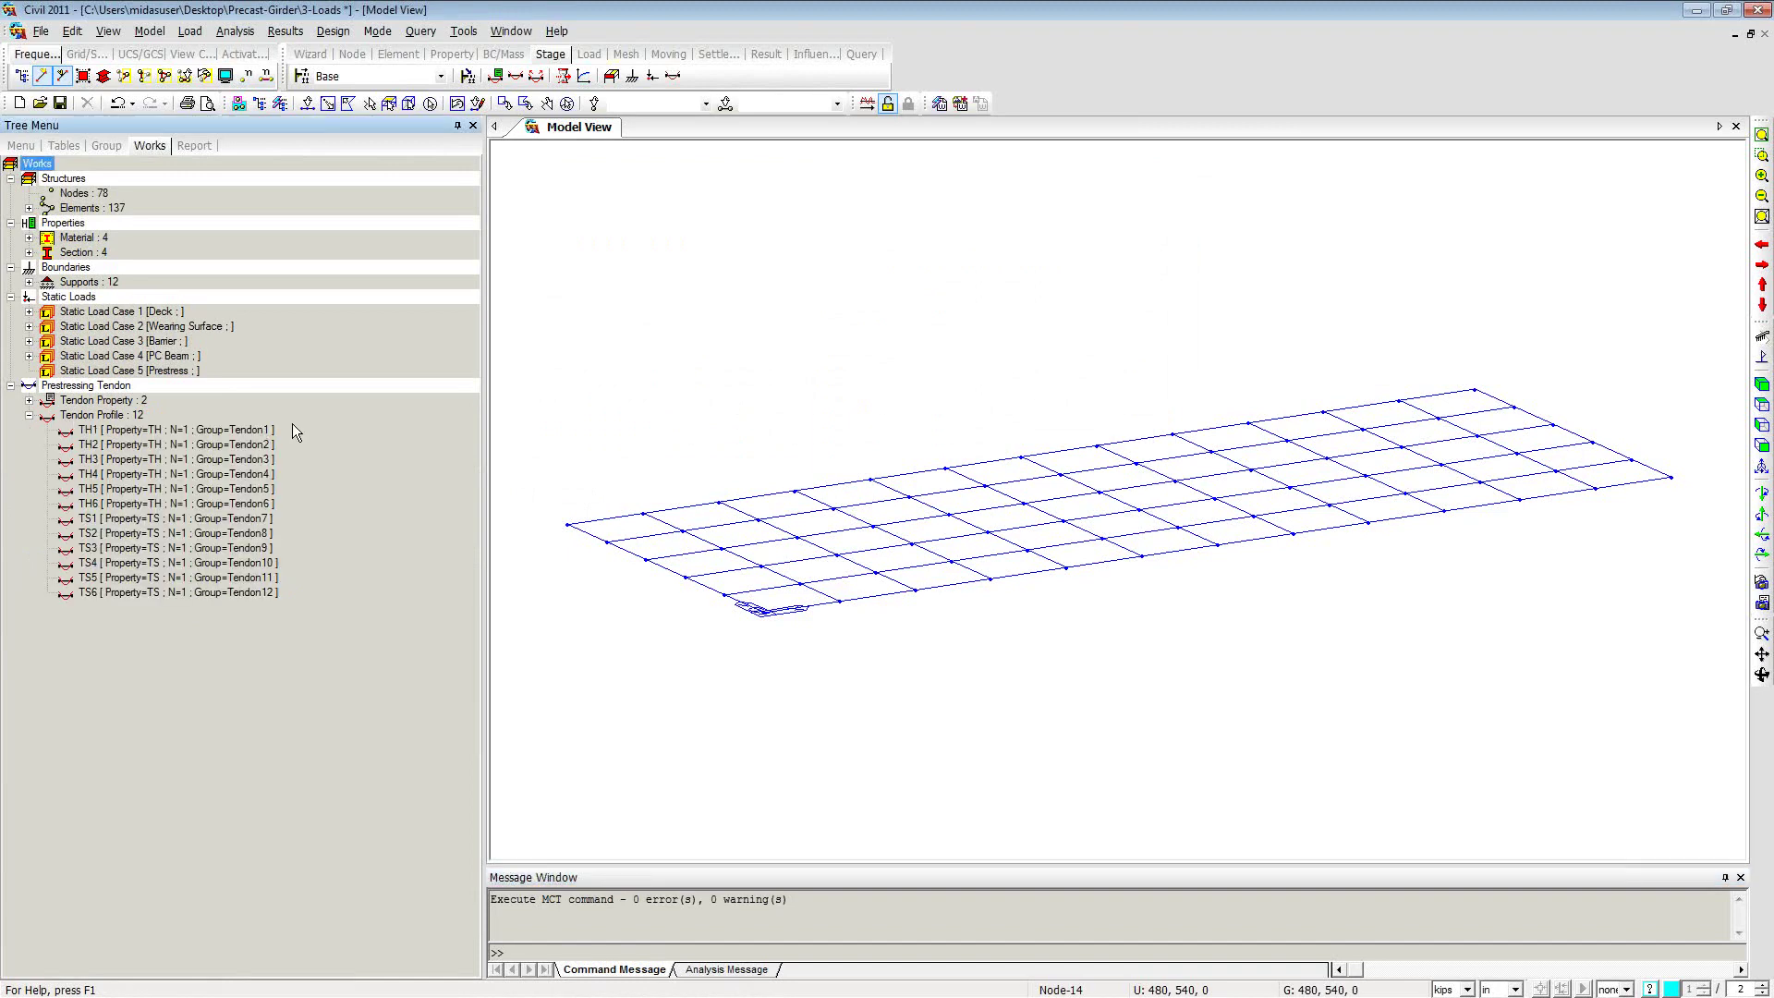
left_click(240, 429)
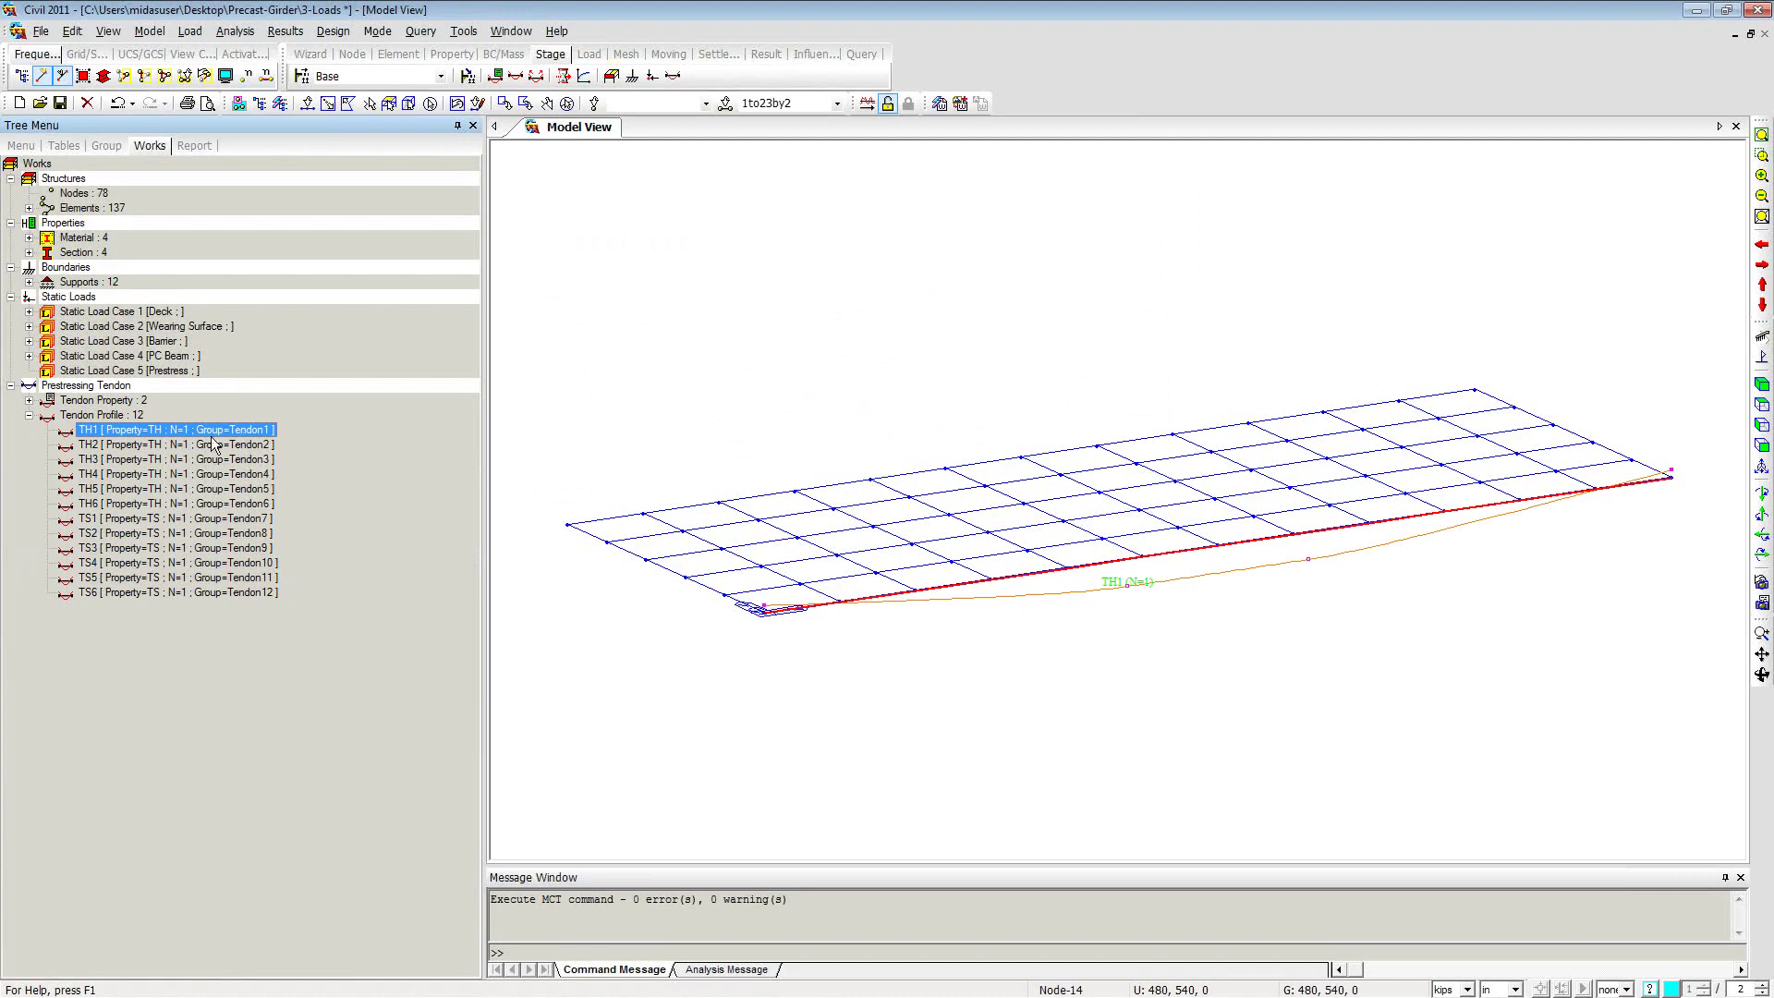
left_click(202, 444)
left_click(199, 460)
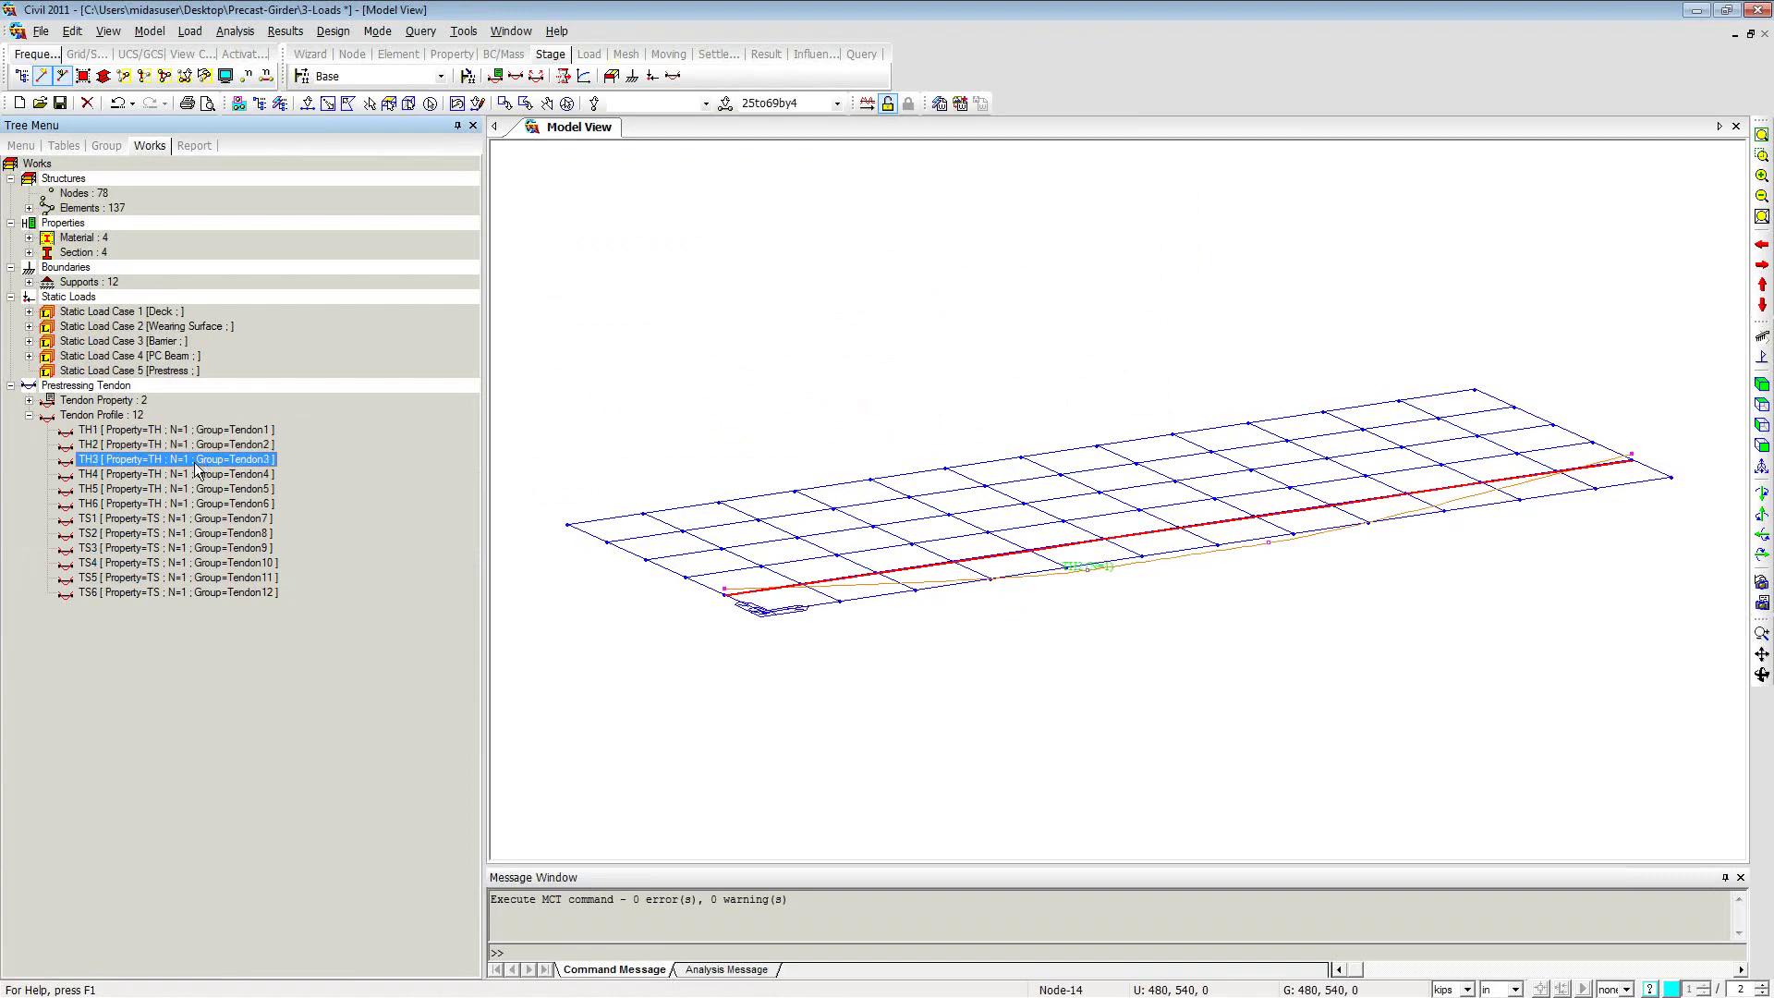
left_click(161, 550)
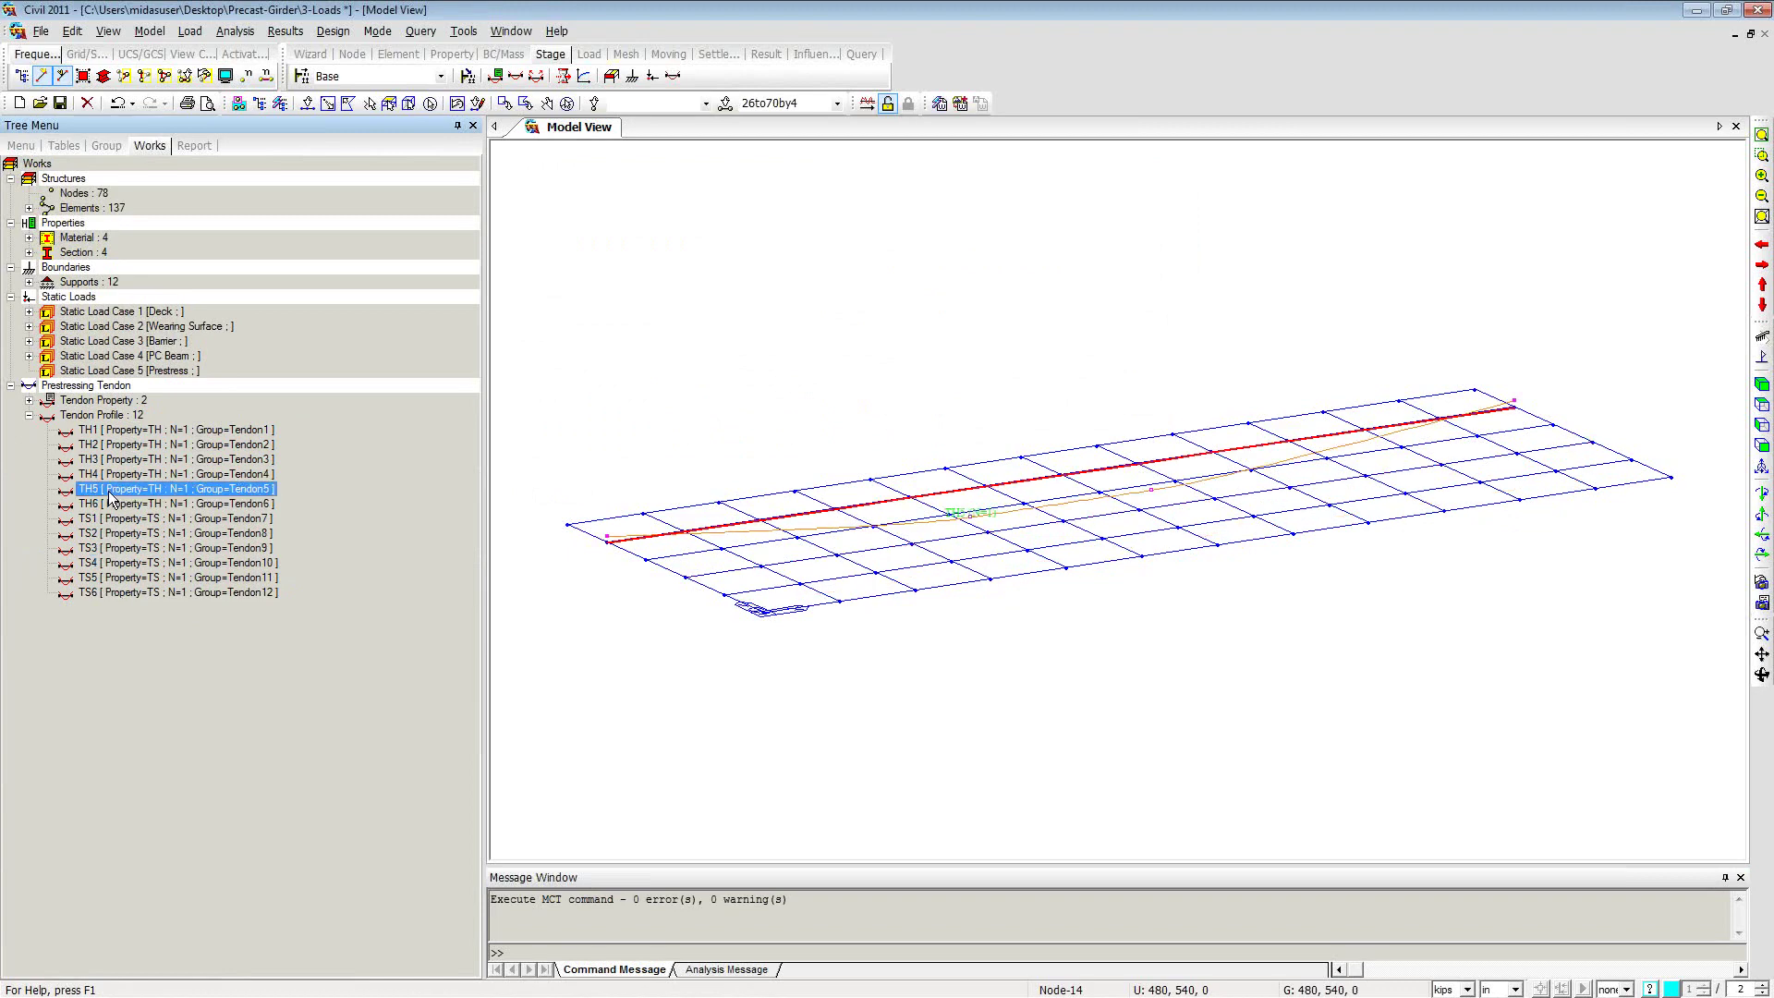
left_click(118, 532)
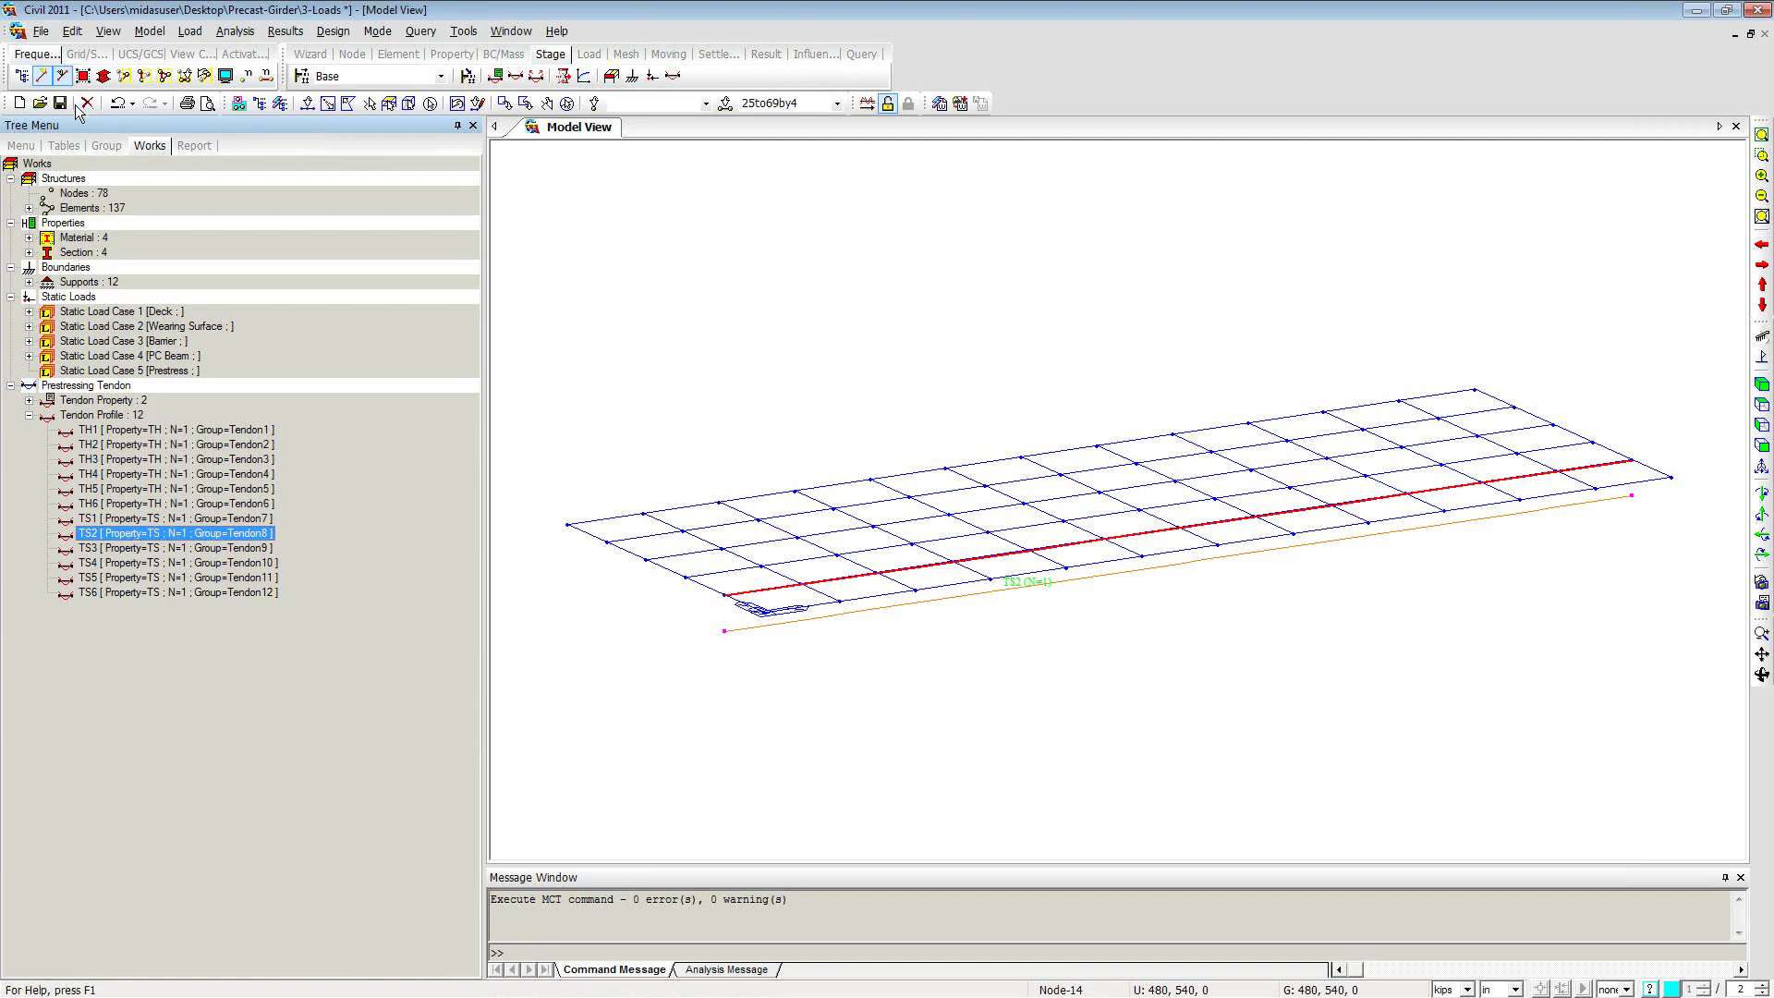
Step: Open the 4-Tendons model file from the Precast-Girder folder in place of the current model
left_click(37, 105)
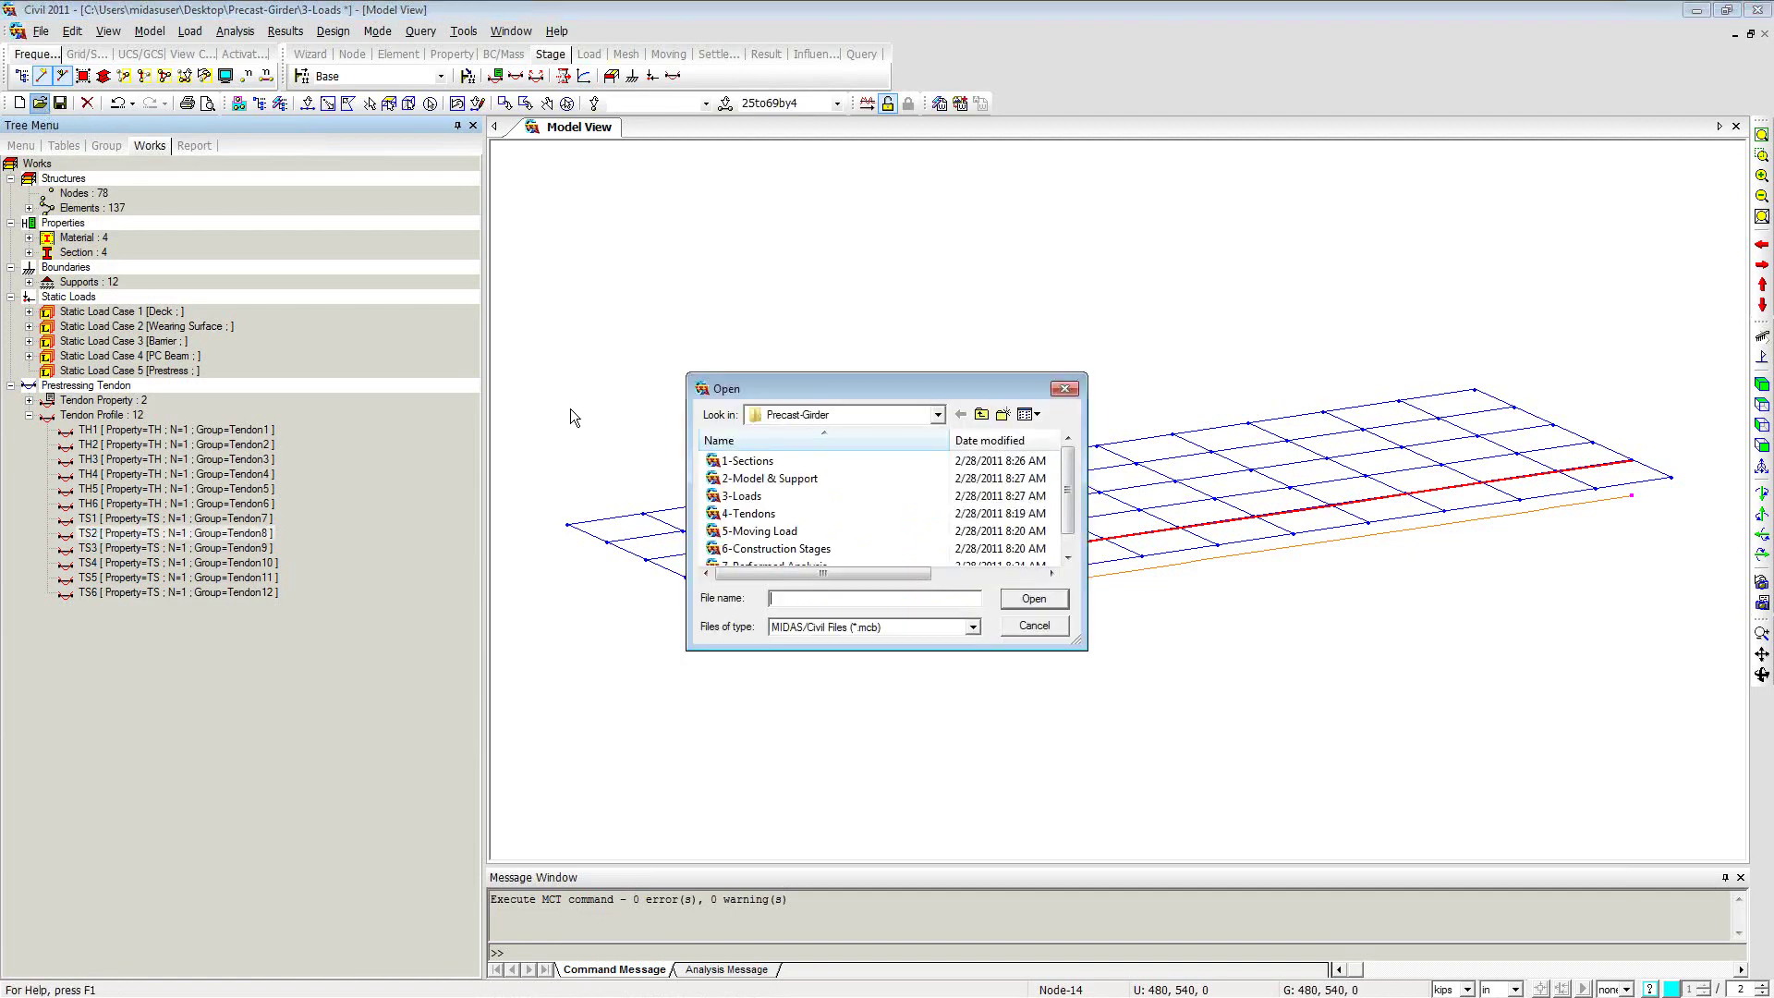
double_click(750, 516)
left_click(889, 555)
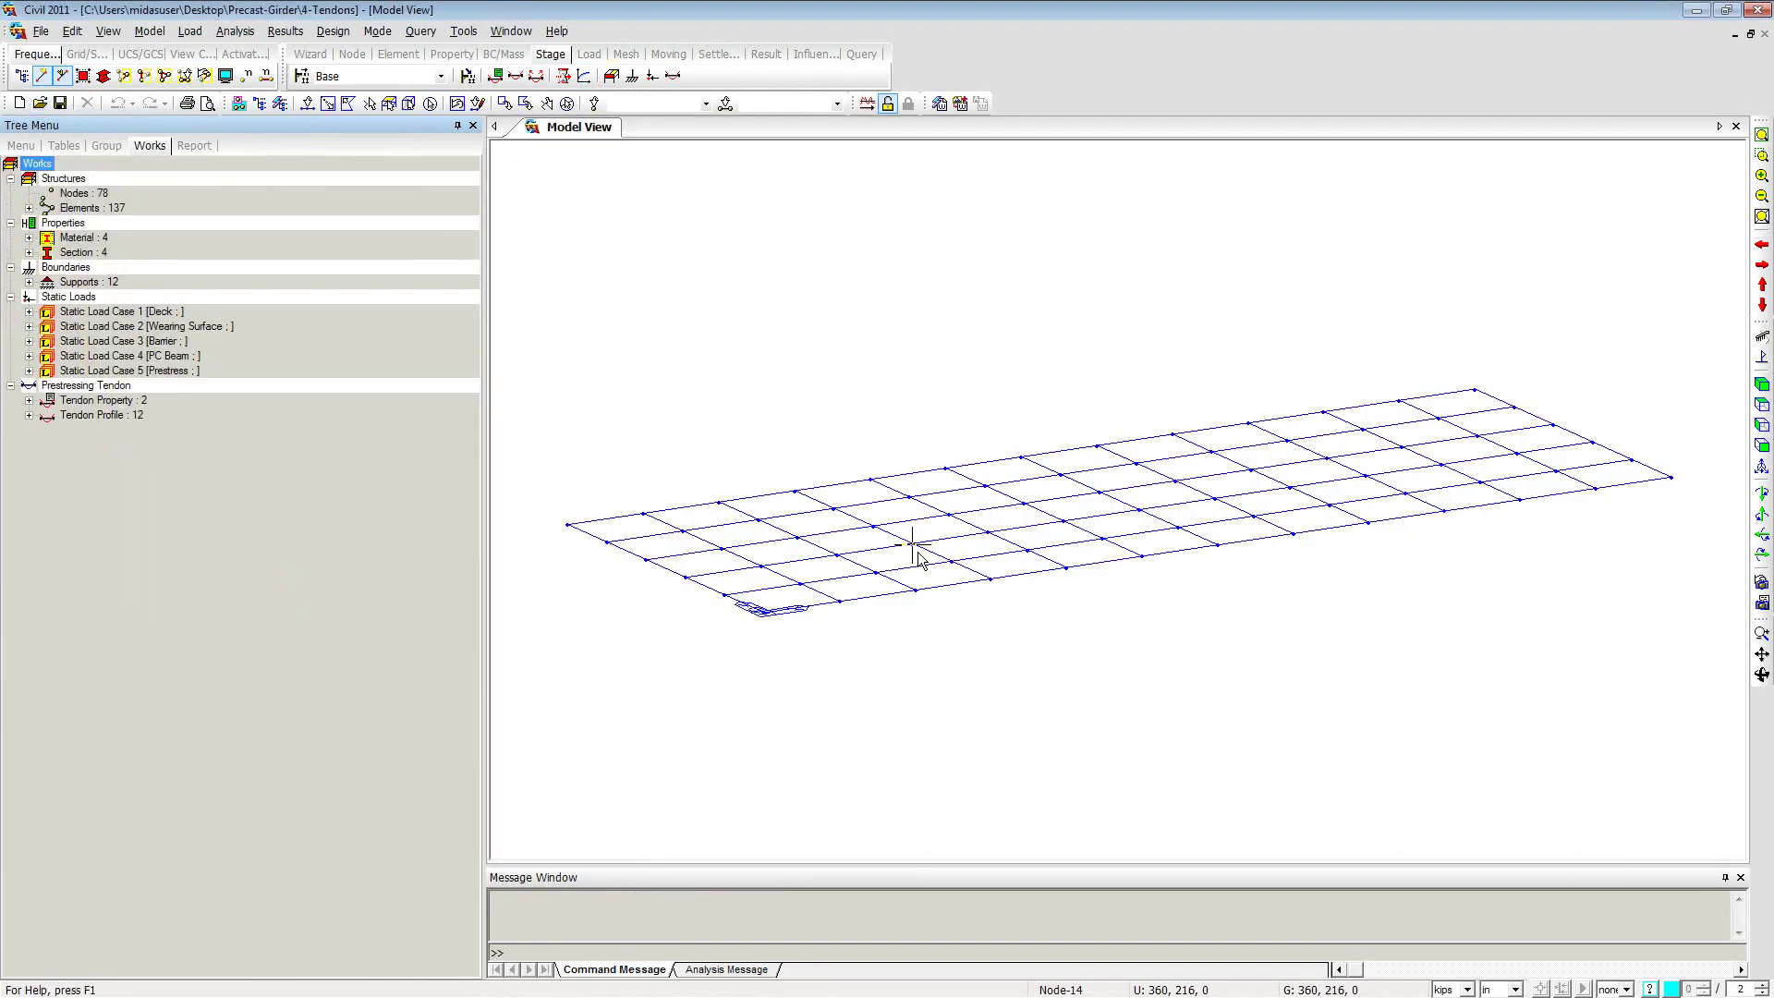
Step: Start defining tendon prestress loads with Prestress as both the load case and the load group
mouse_move(917, 557)
right_click(630, 190)
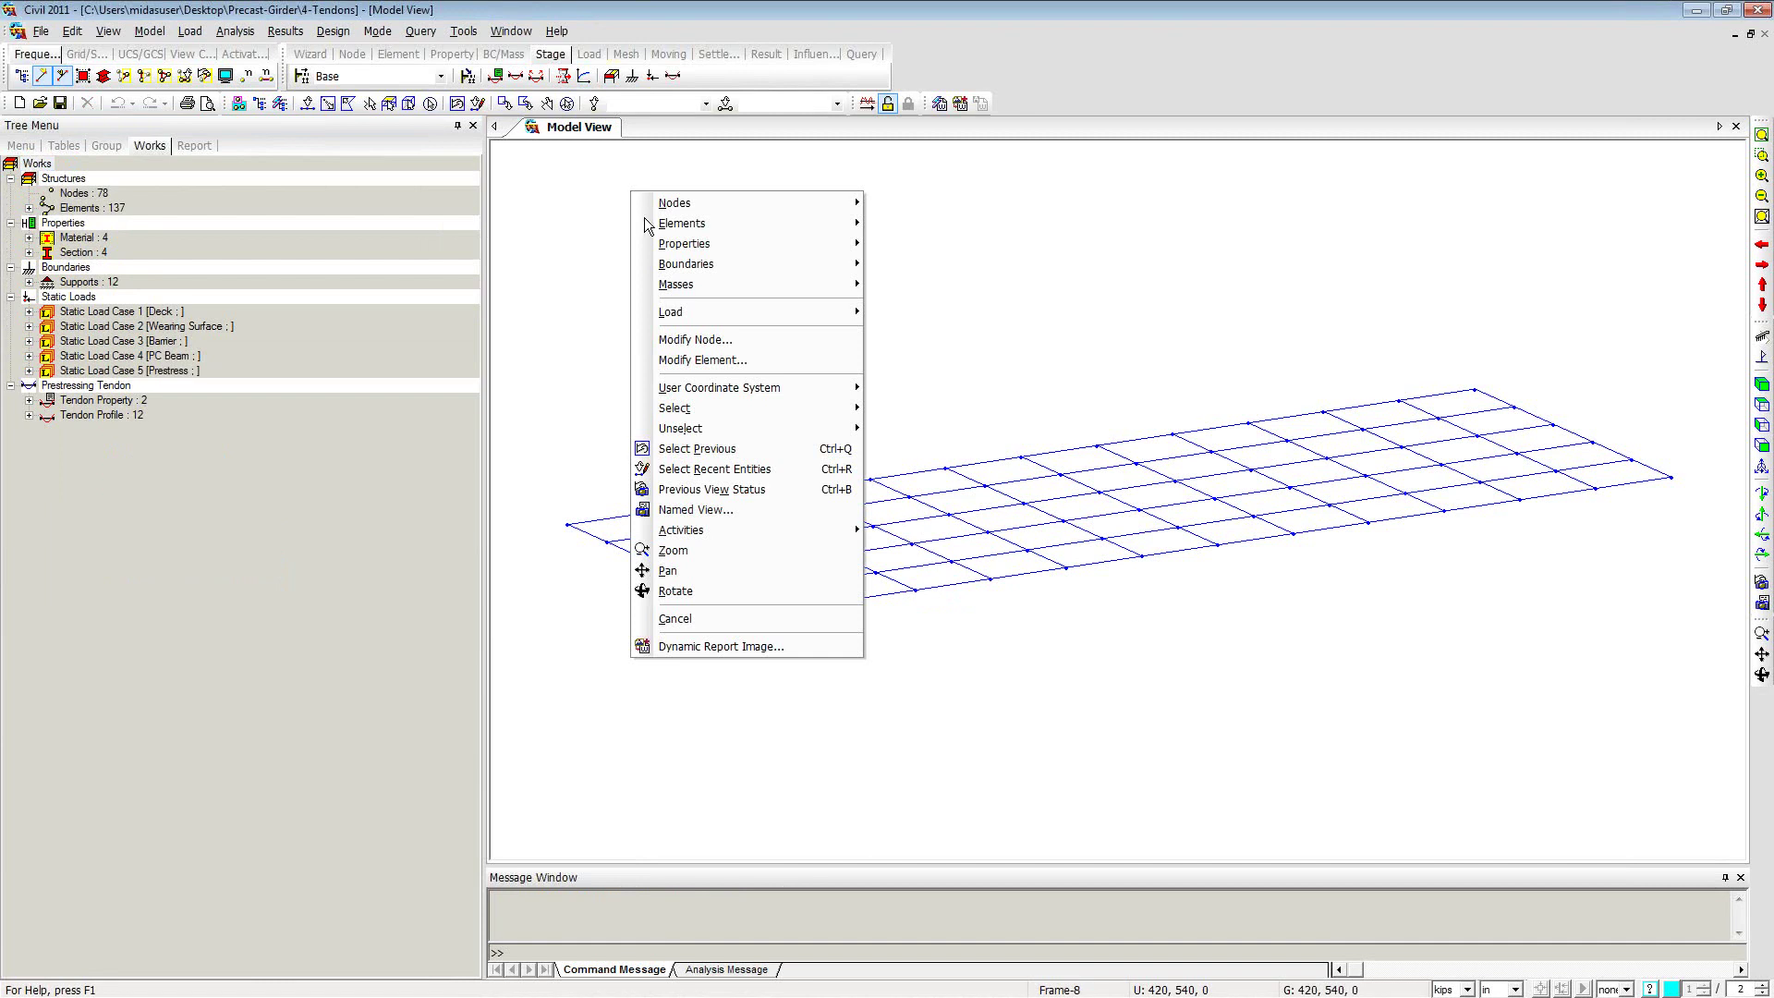
mouse_move(828, 319)
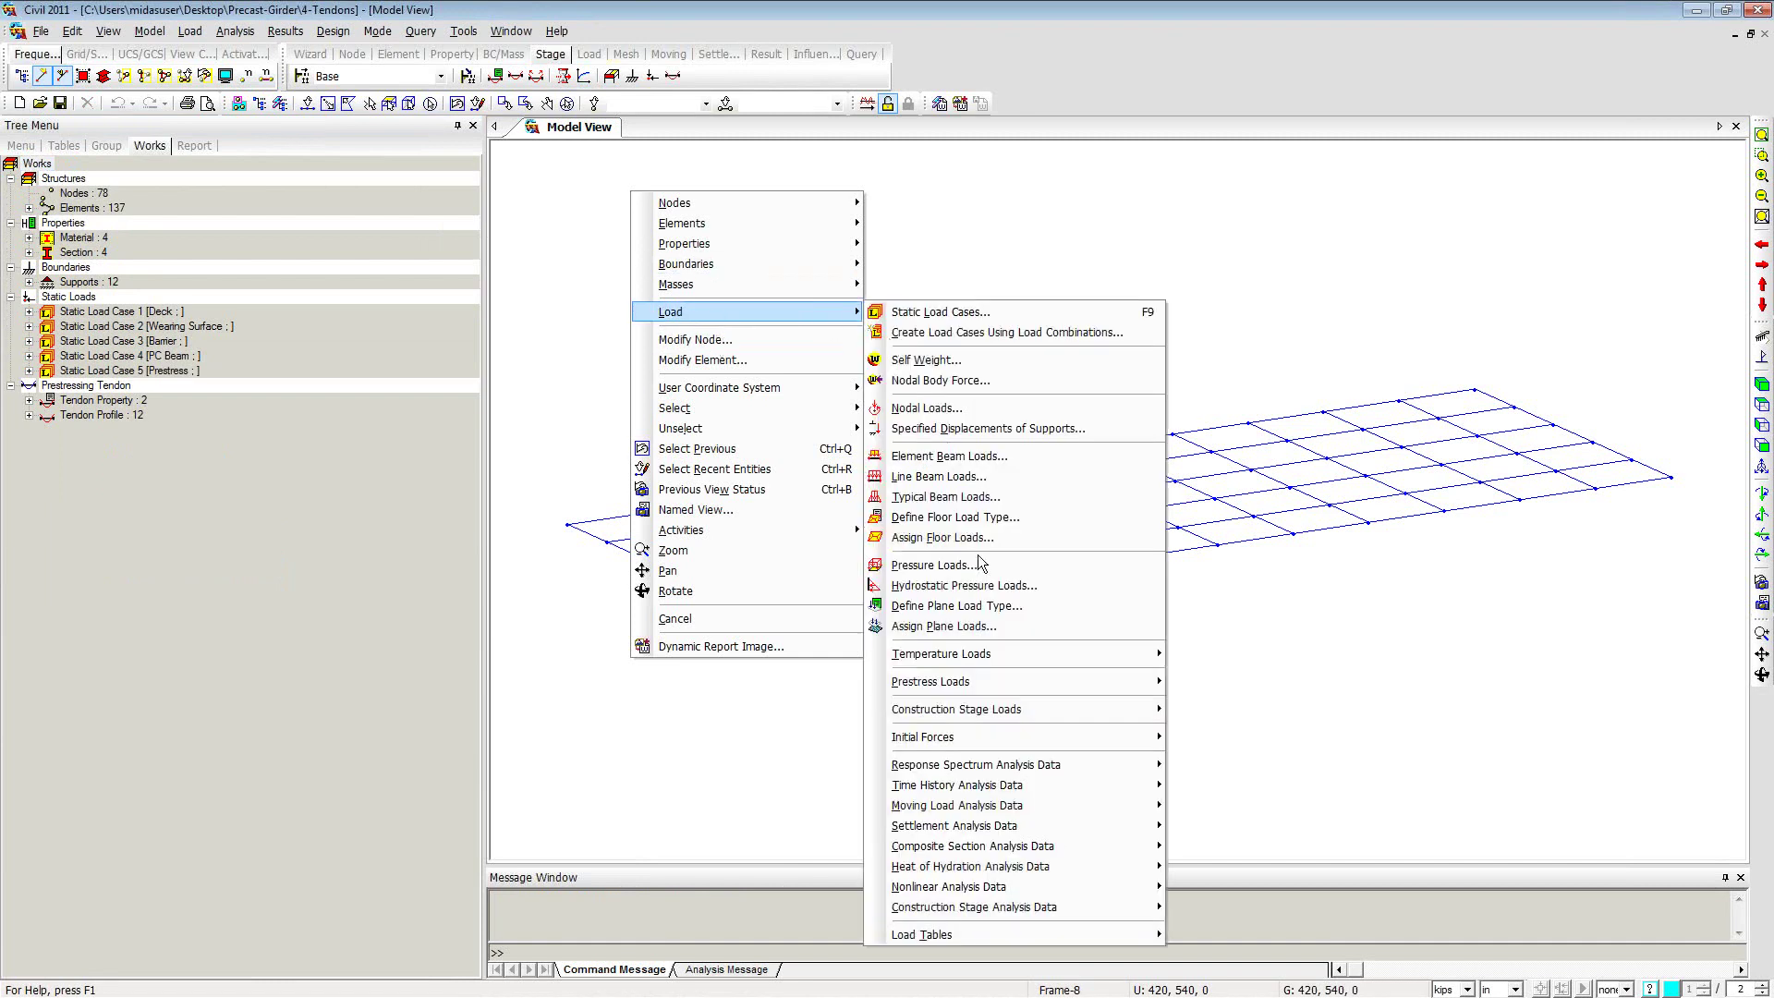
mouse_move(983, 786)
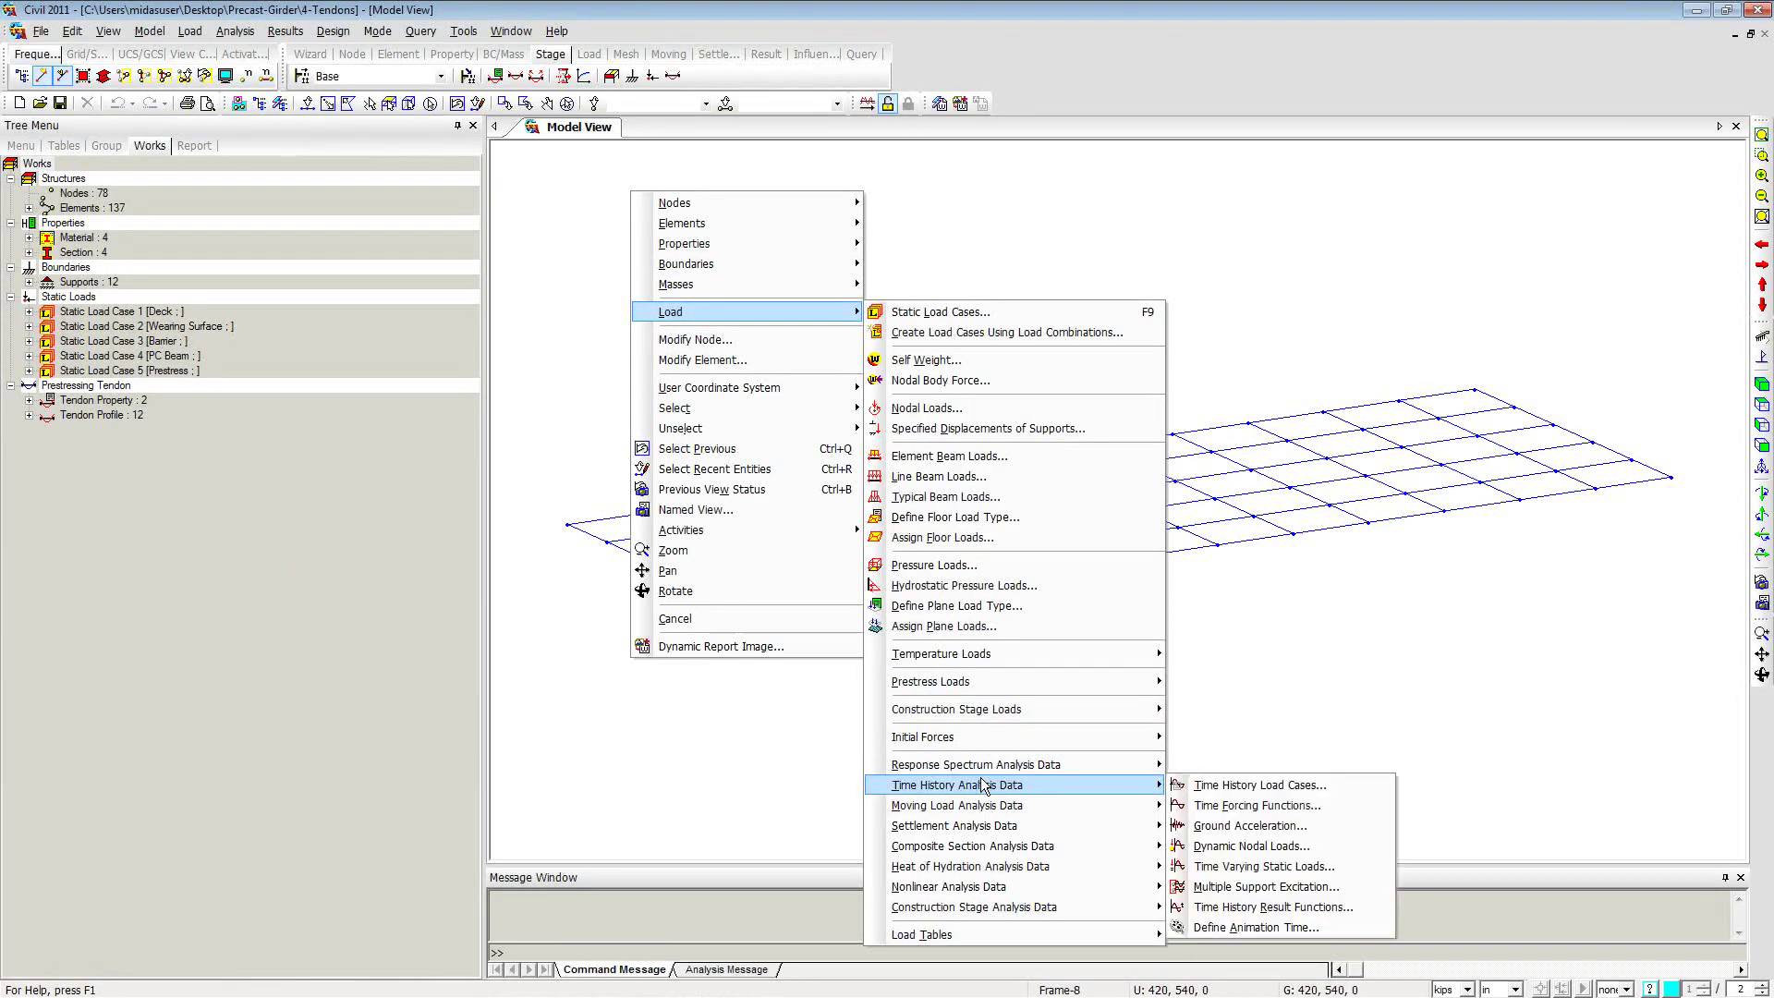
mouse_move(984, 681)
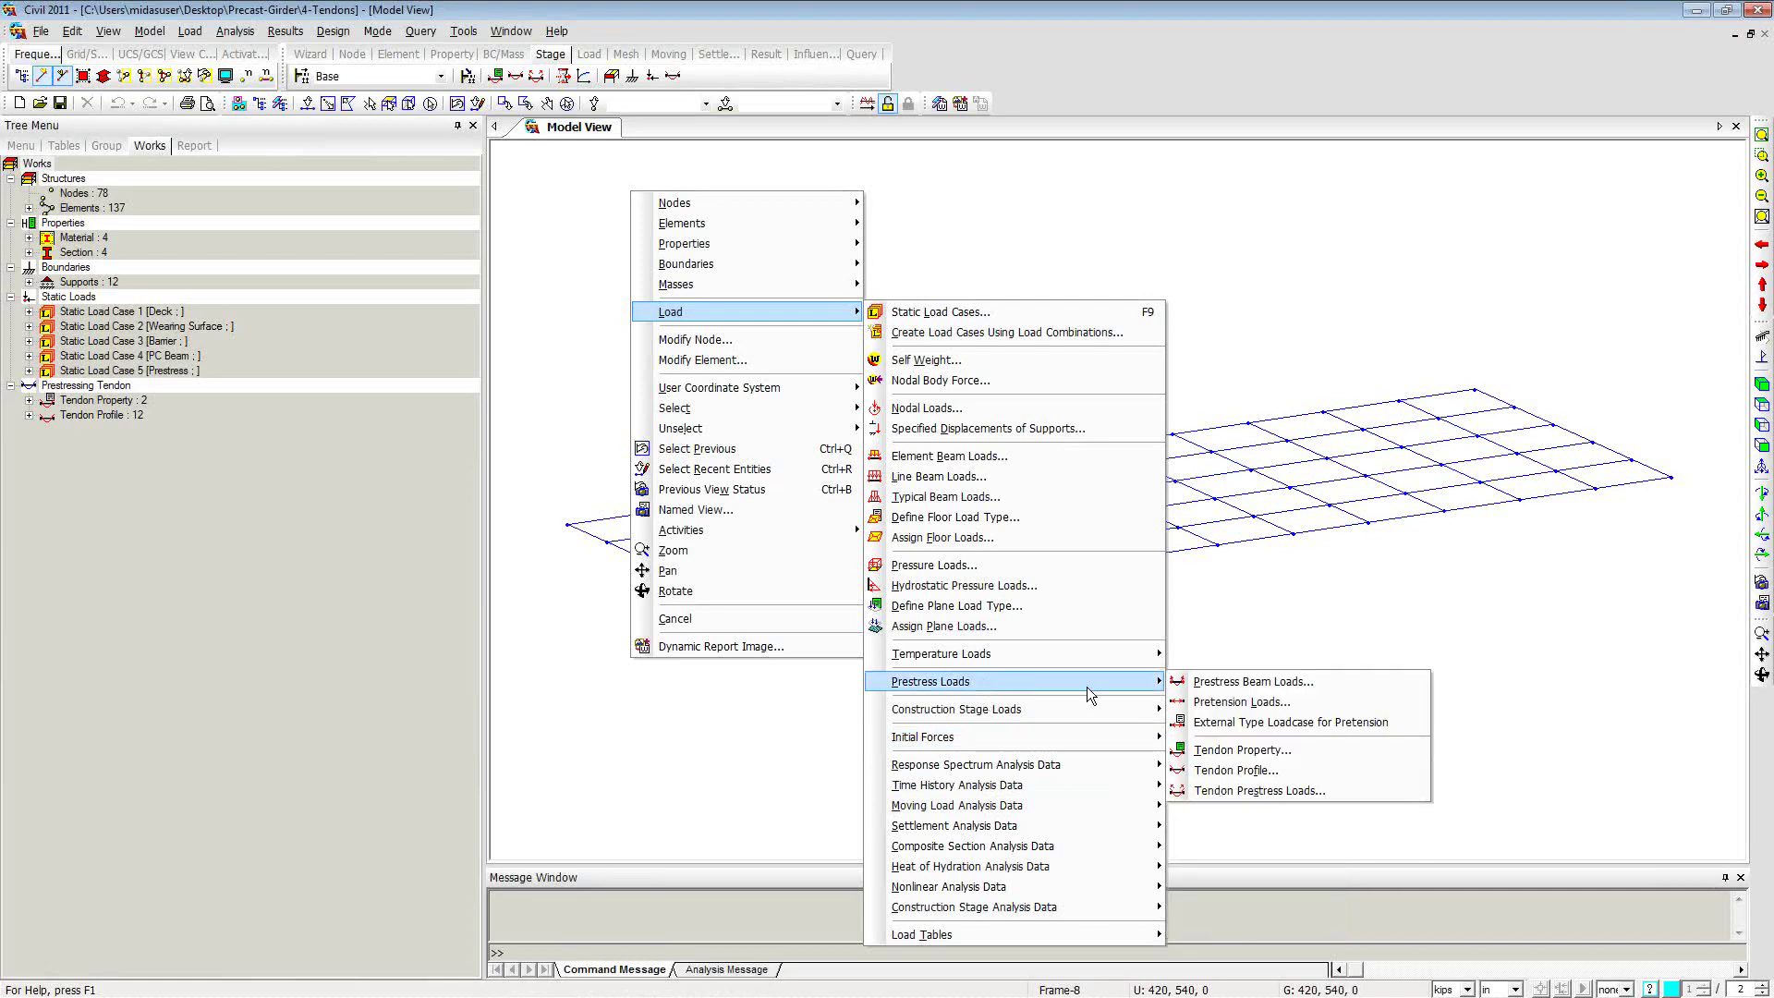
left_click(1222, 791)
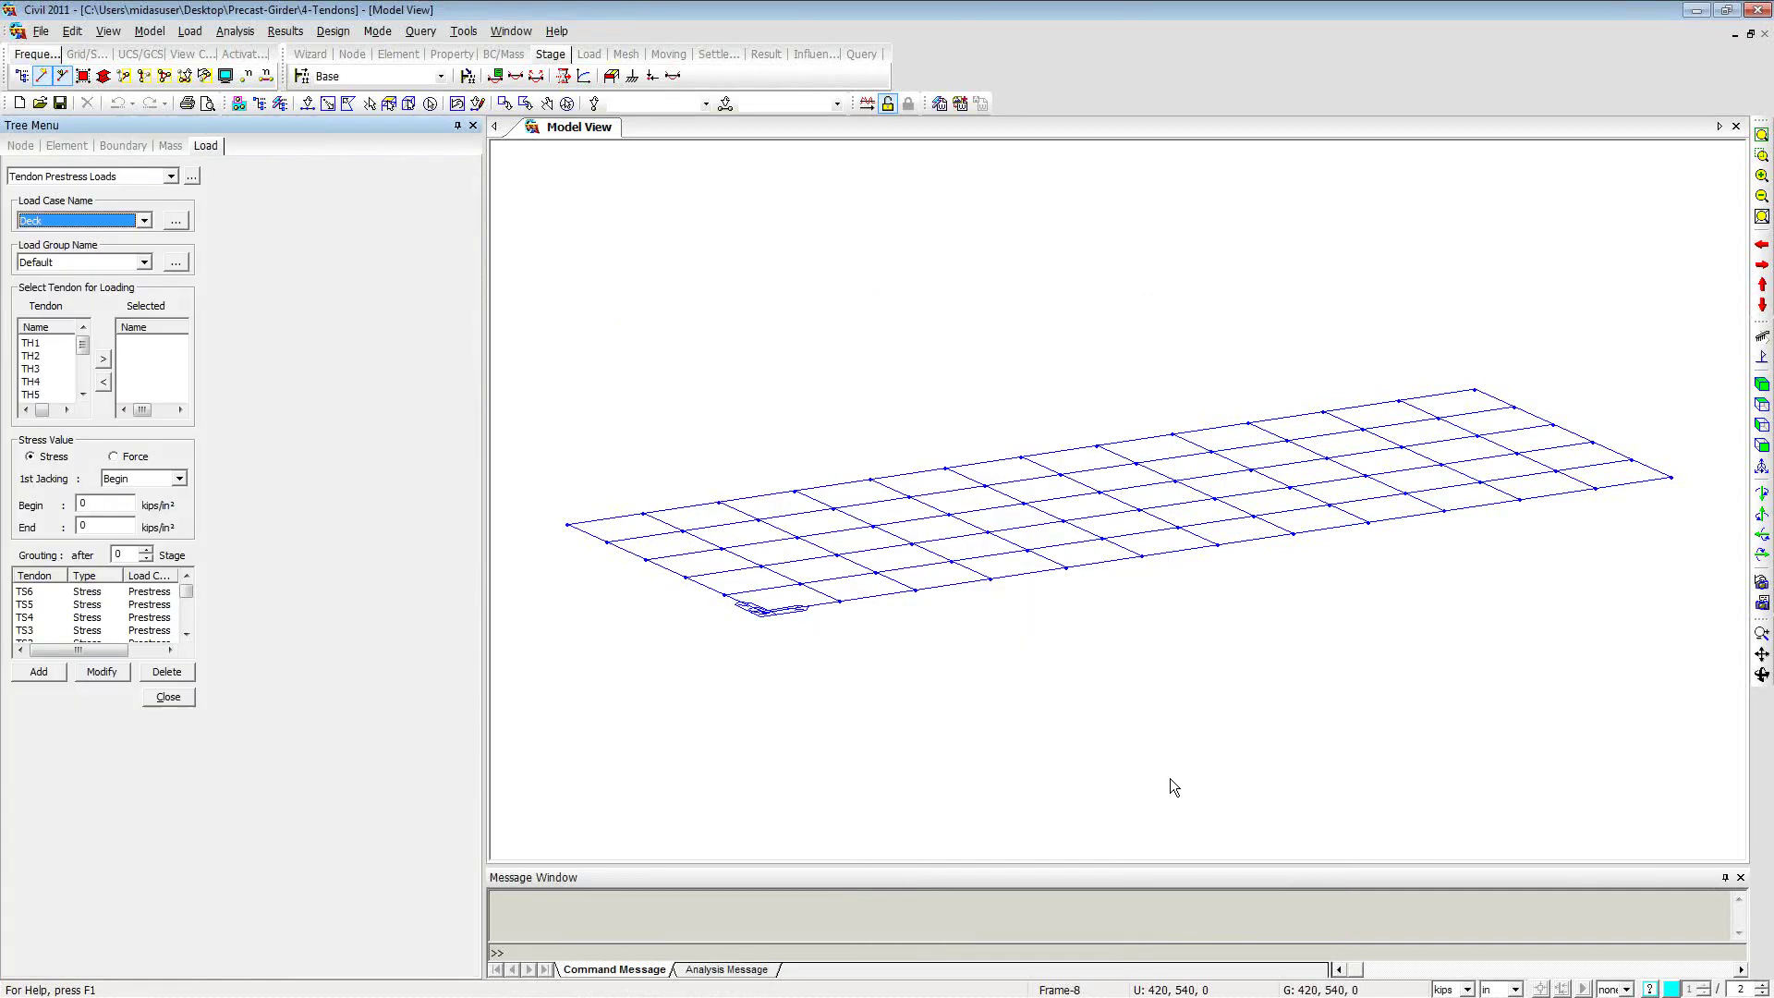
left_click(144, 221)
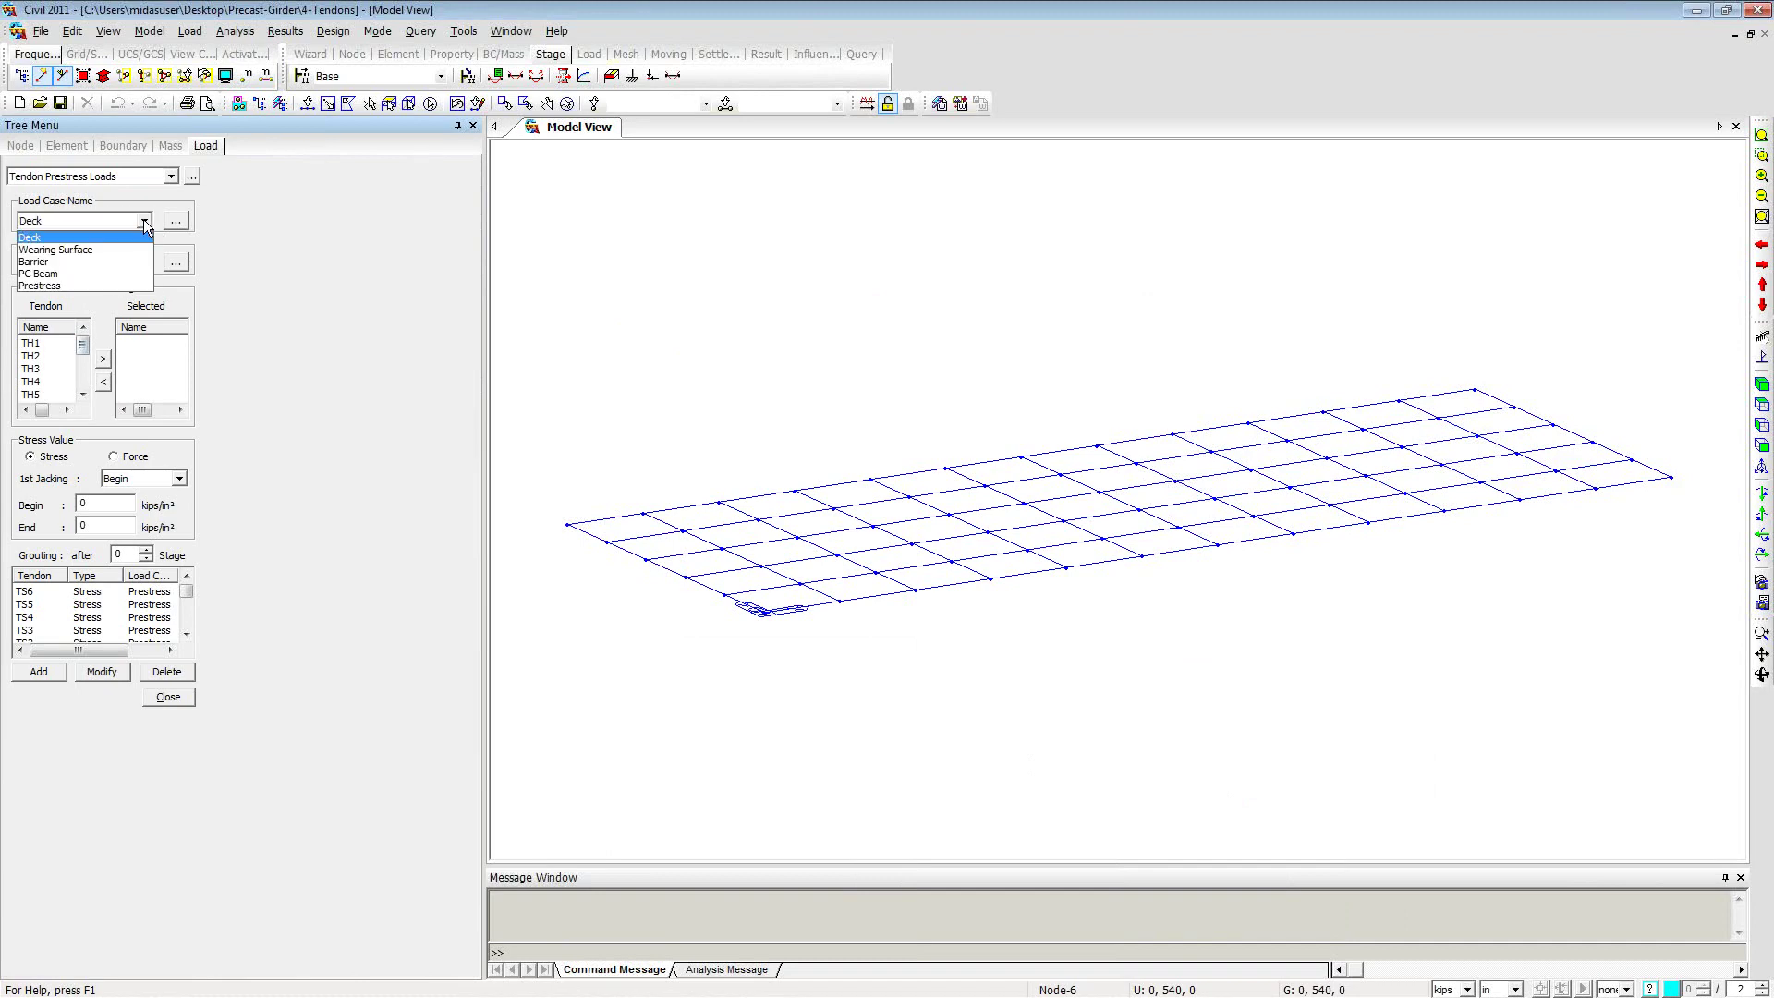
left_click(84, 285)
left_click(133, 260)
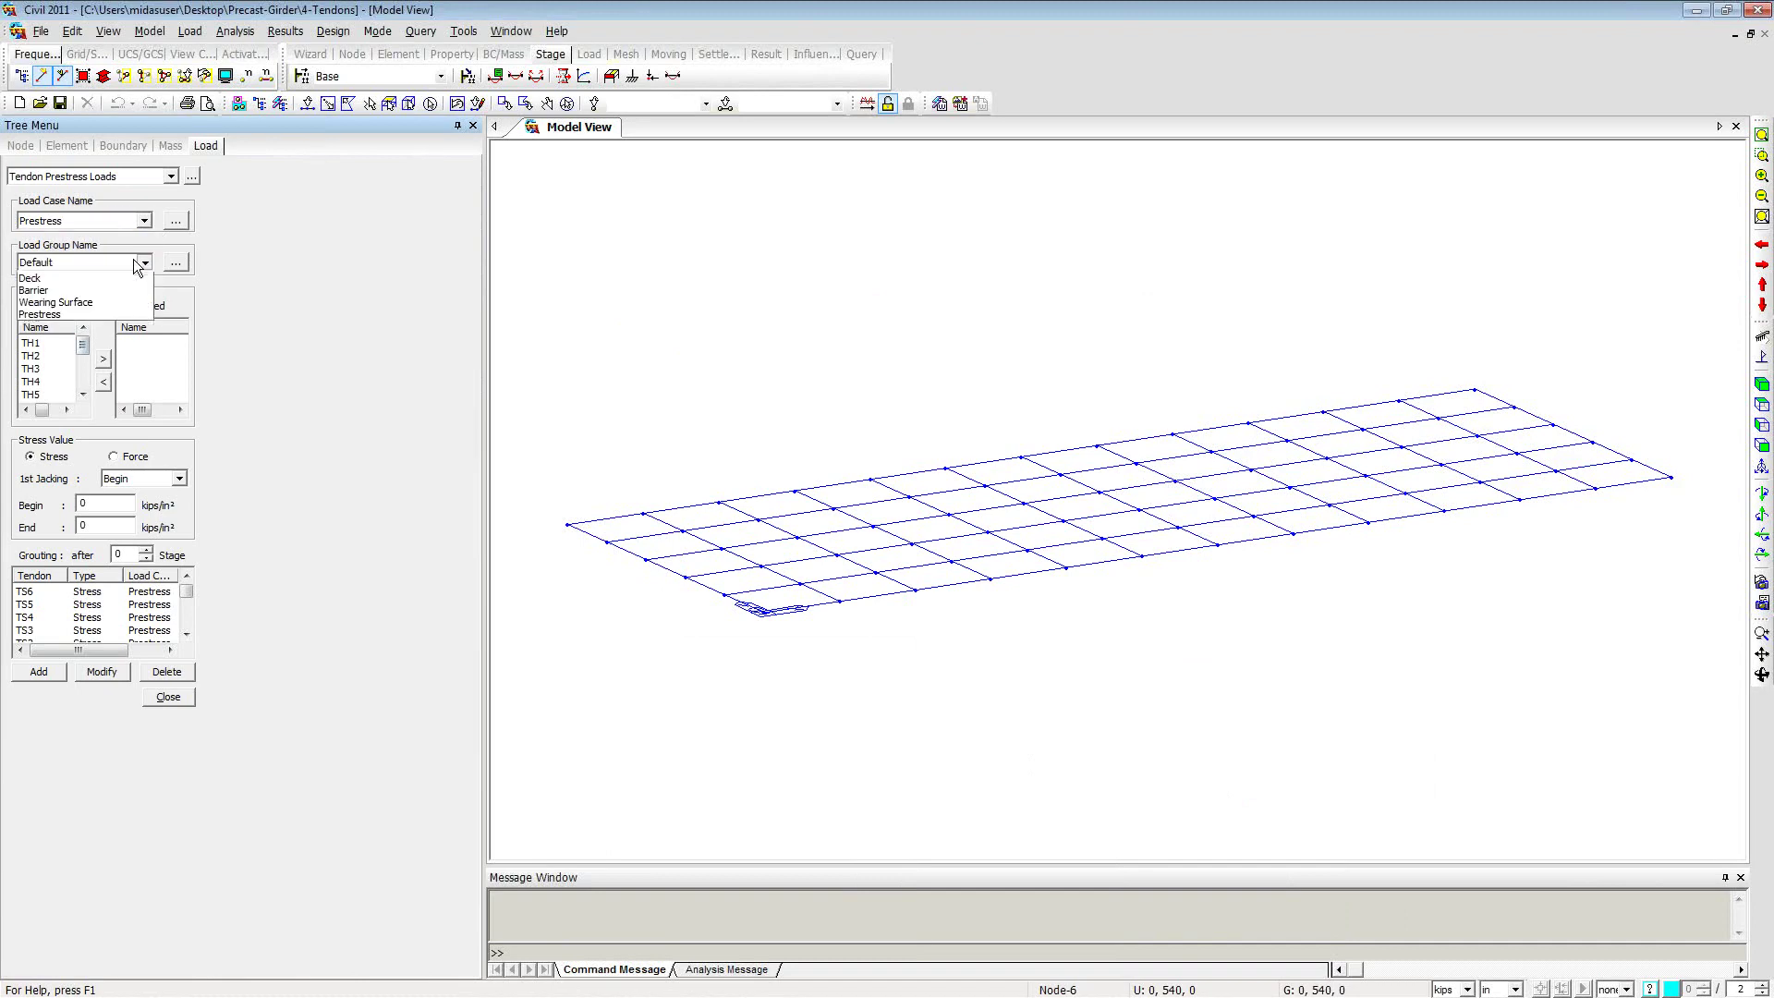
left_click(74, 339)
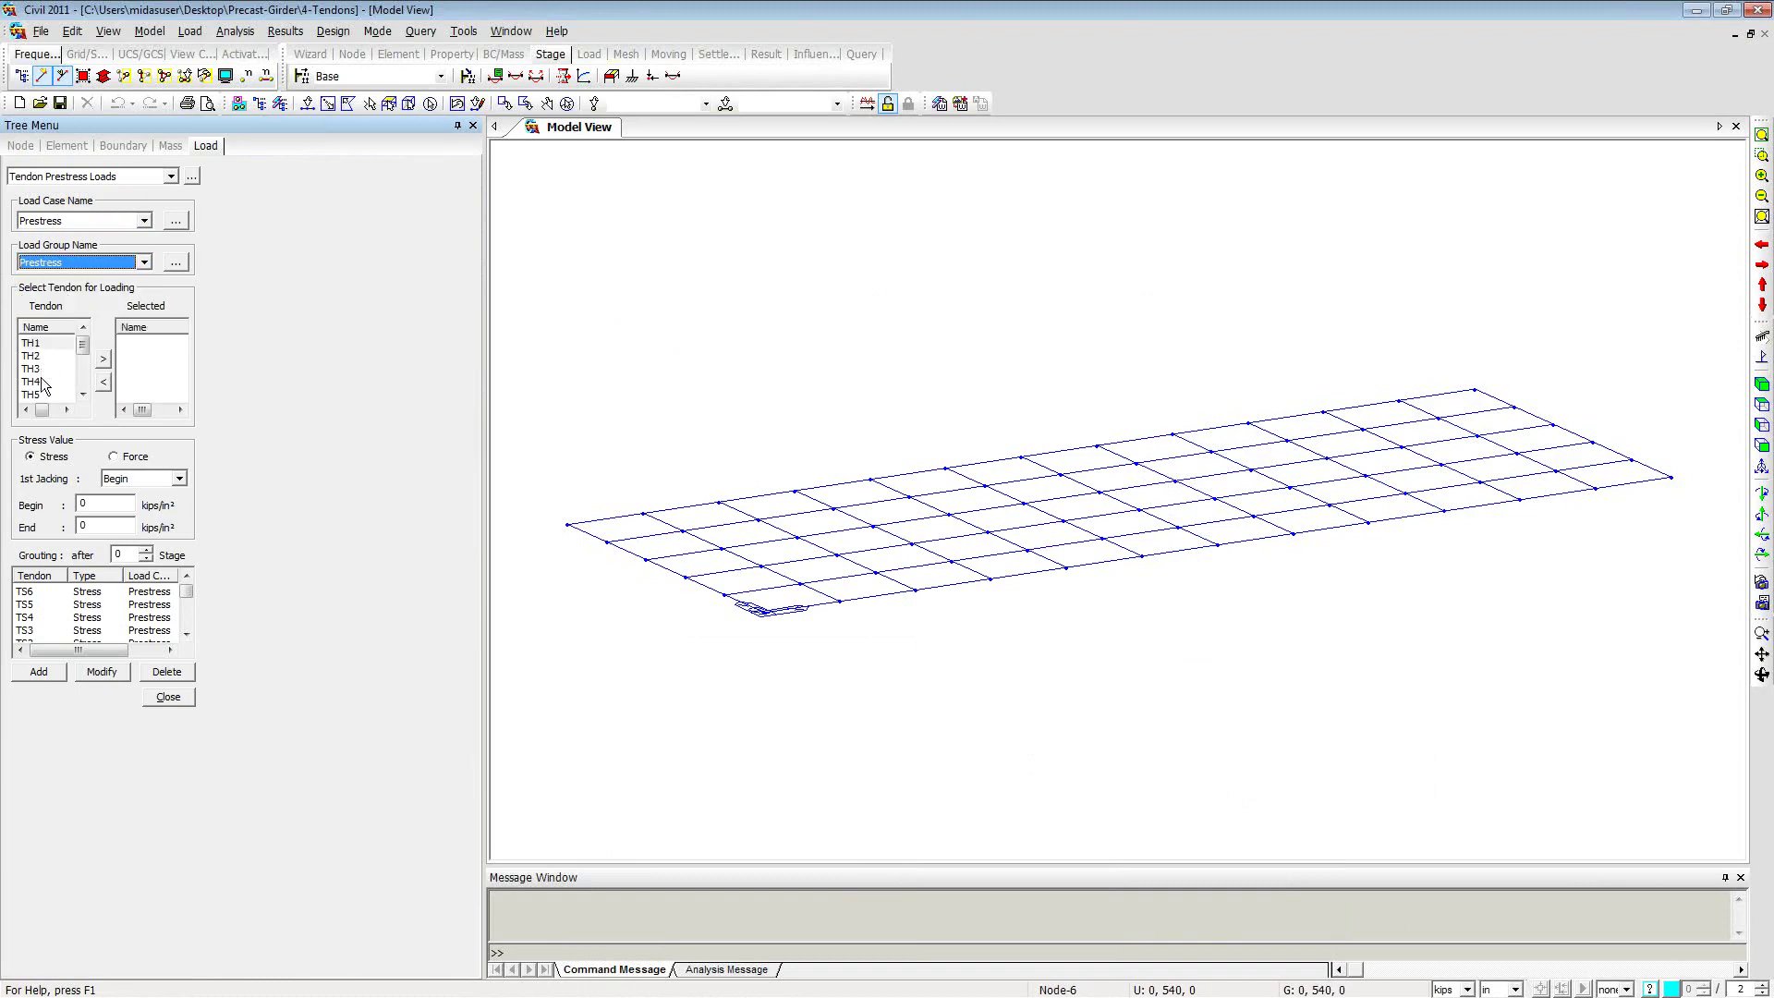
Step: Move all tendons from TH1 through TS6 into the selection for prestress loading
scroll(53, 401, "down", 3)
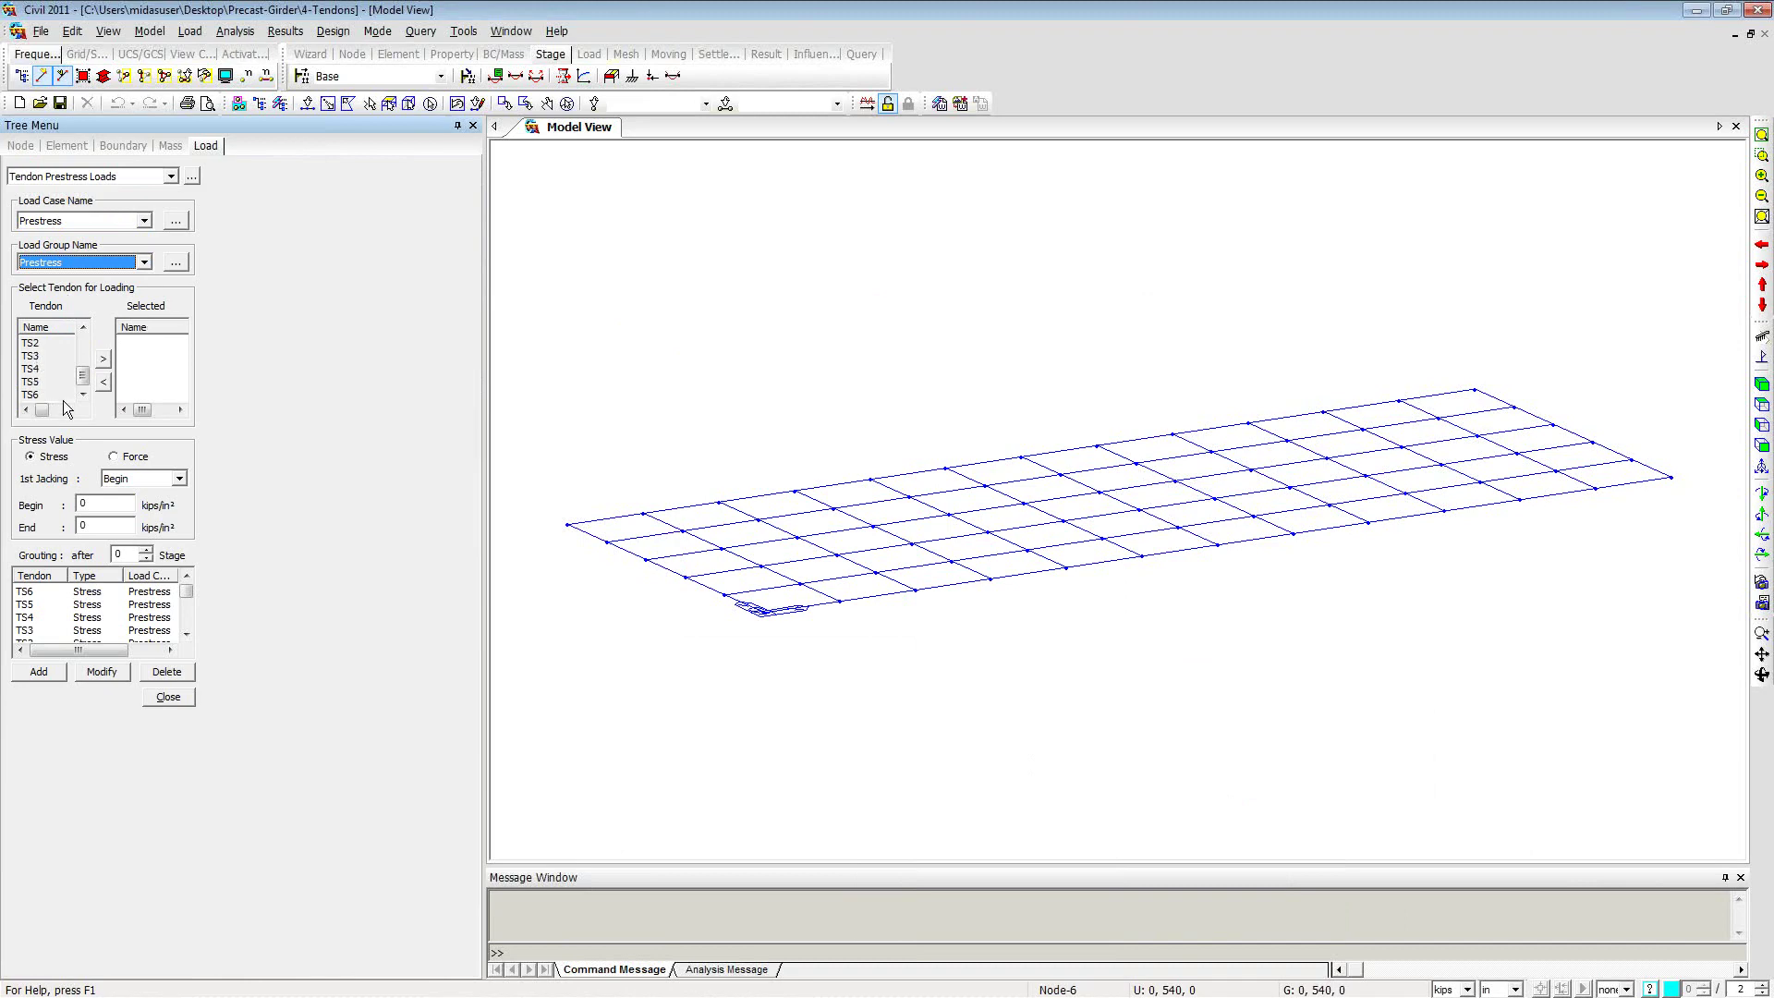
scroll(83, 374, "up", 3)
left_click(25, 344)
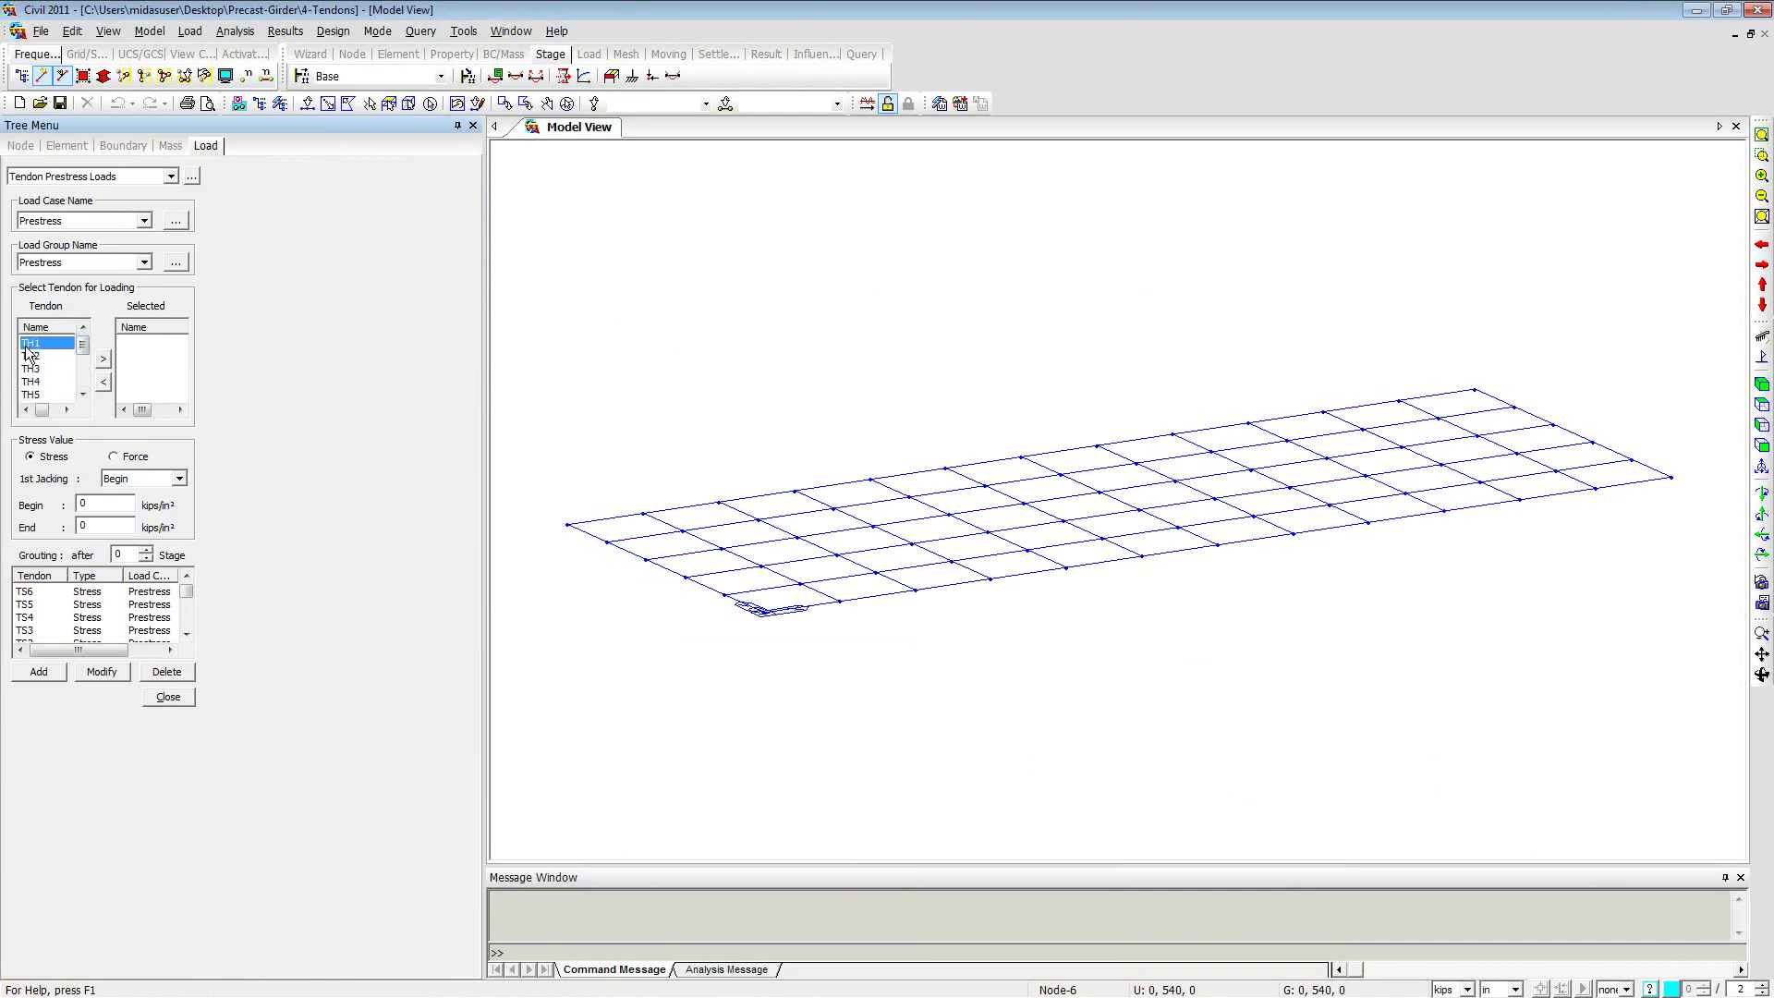
left_click(83, 374)
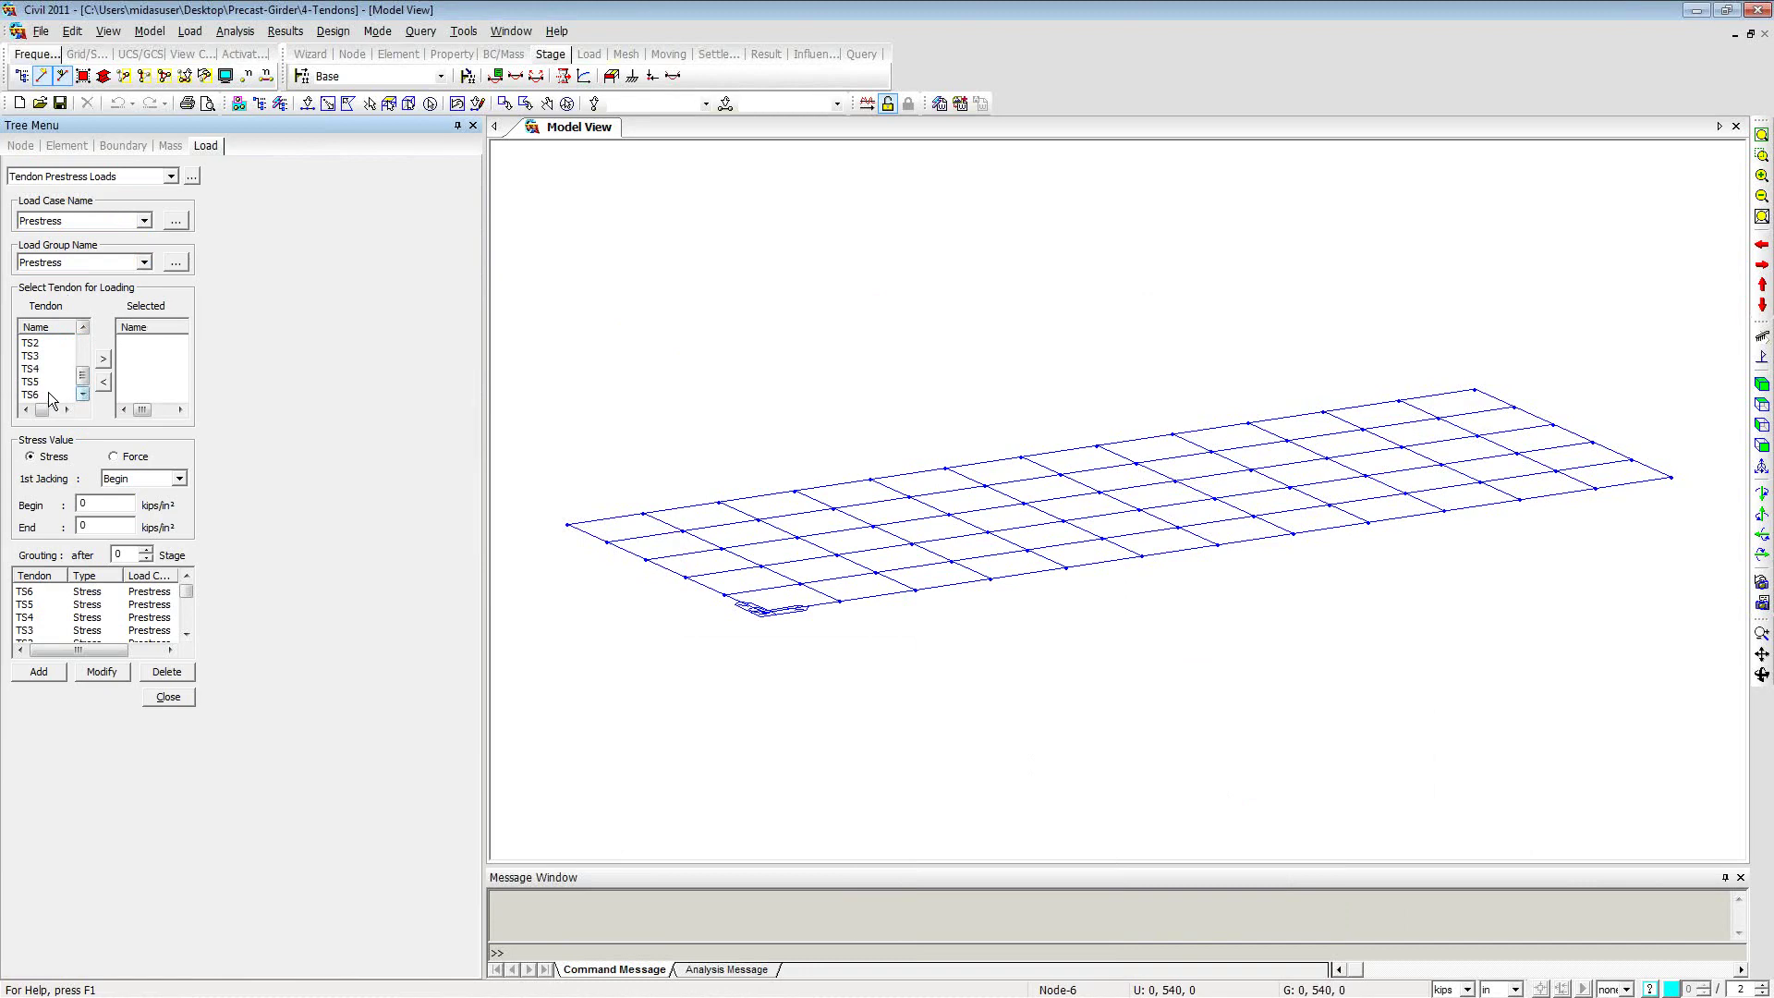
left_click(48, 393, "shift")
left_click(104, 360)
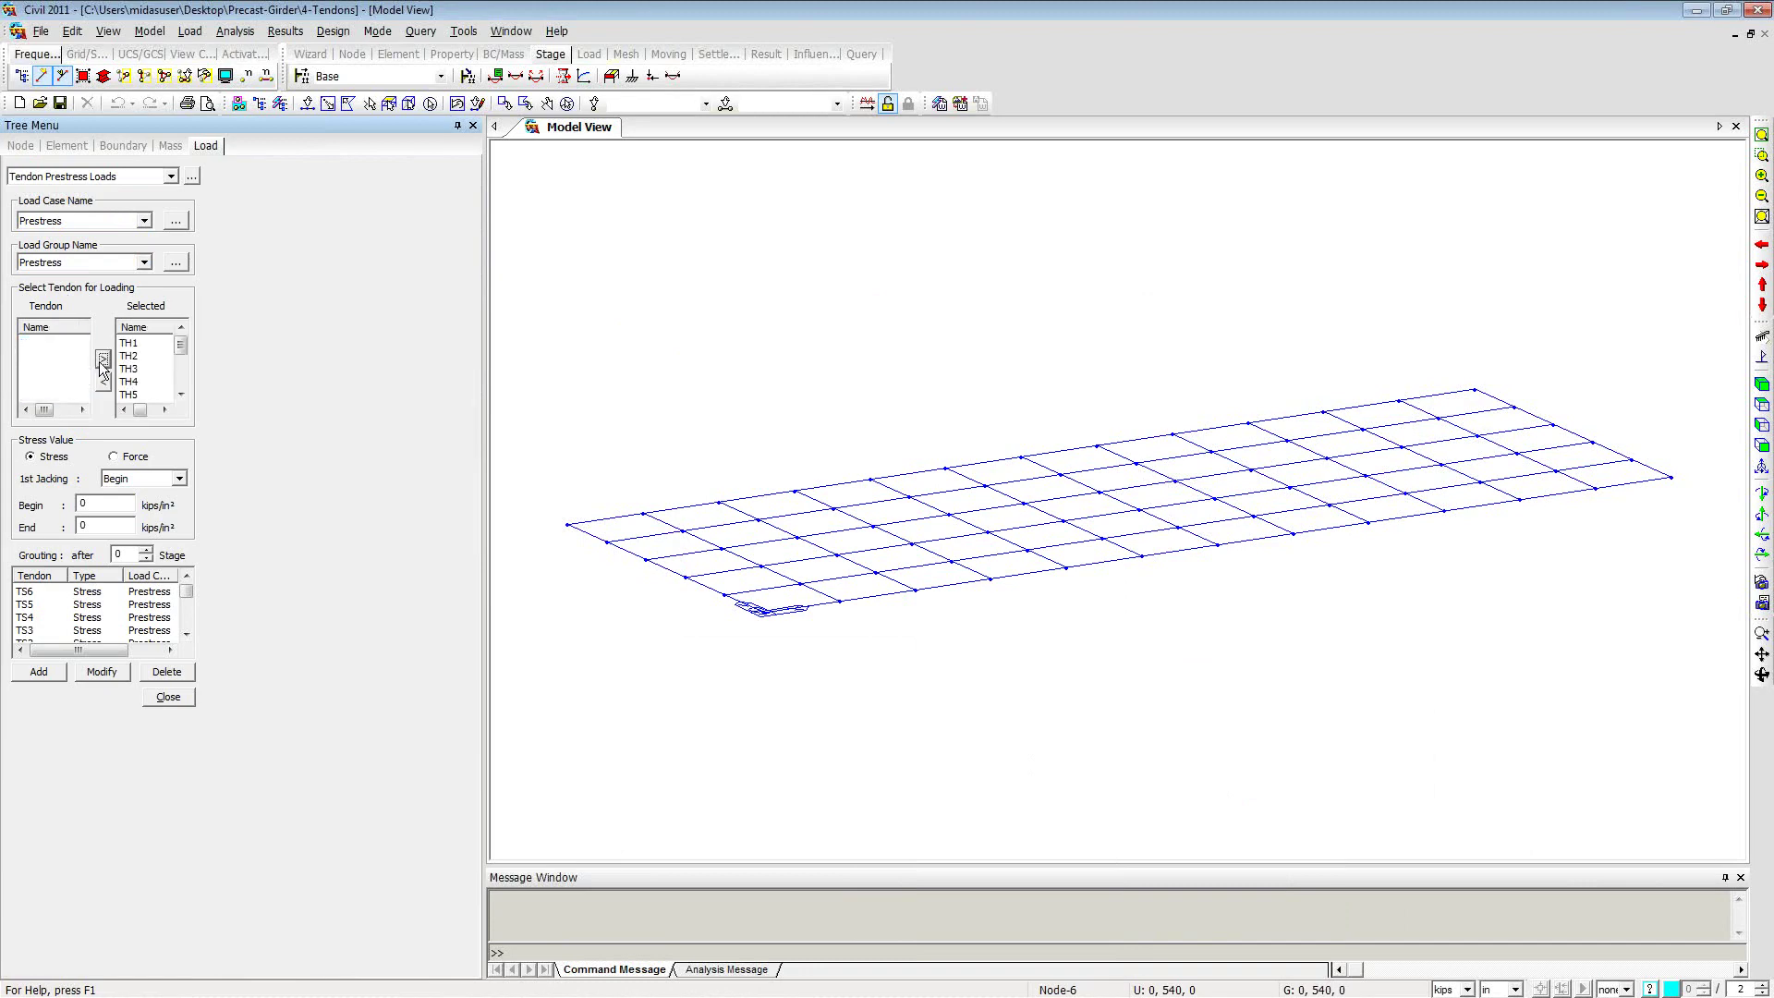
Step: Try to add the tendon prestress load with a begin stress of 183.9 kips/in², and close the load definition
double_click(103, 506)
type("183.9")
left_click(48, 672)
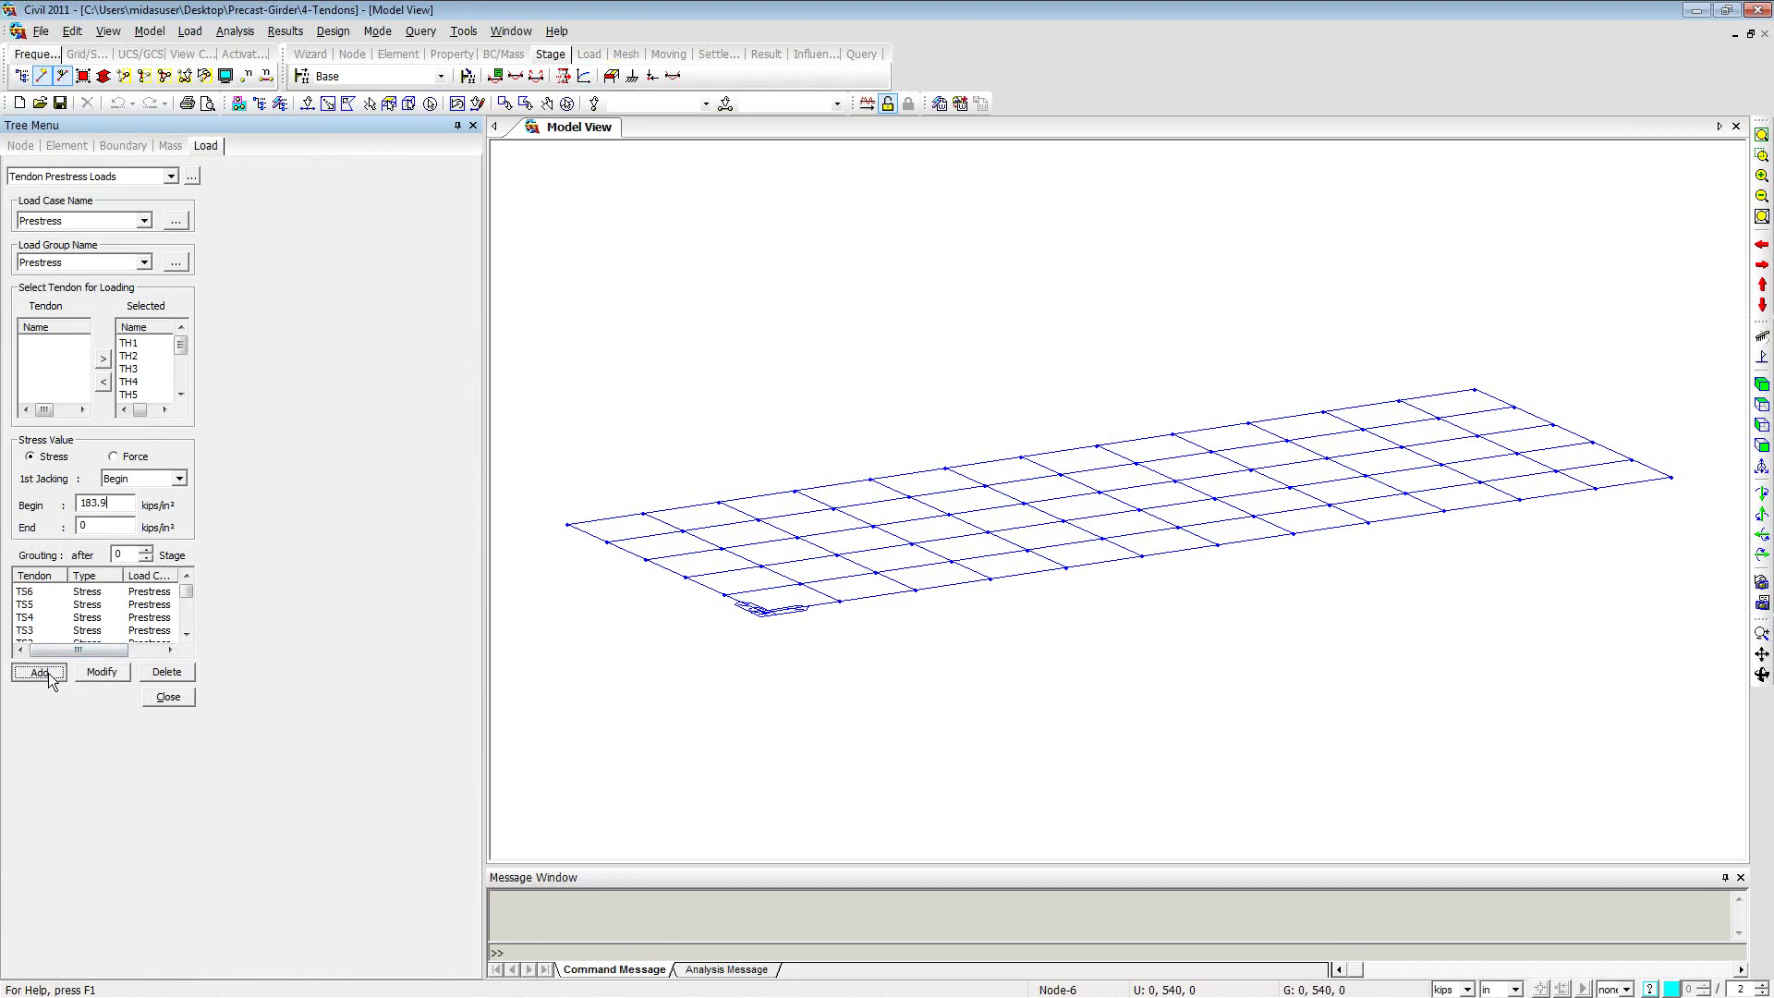
left_click(169, 696)
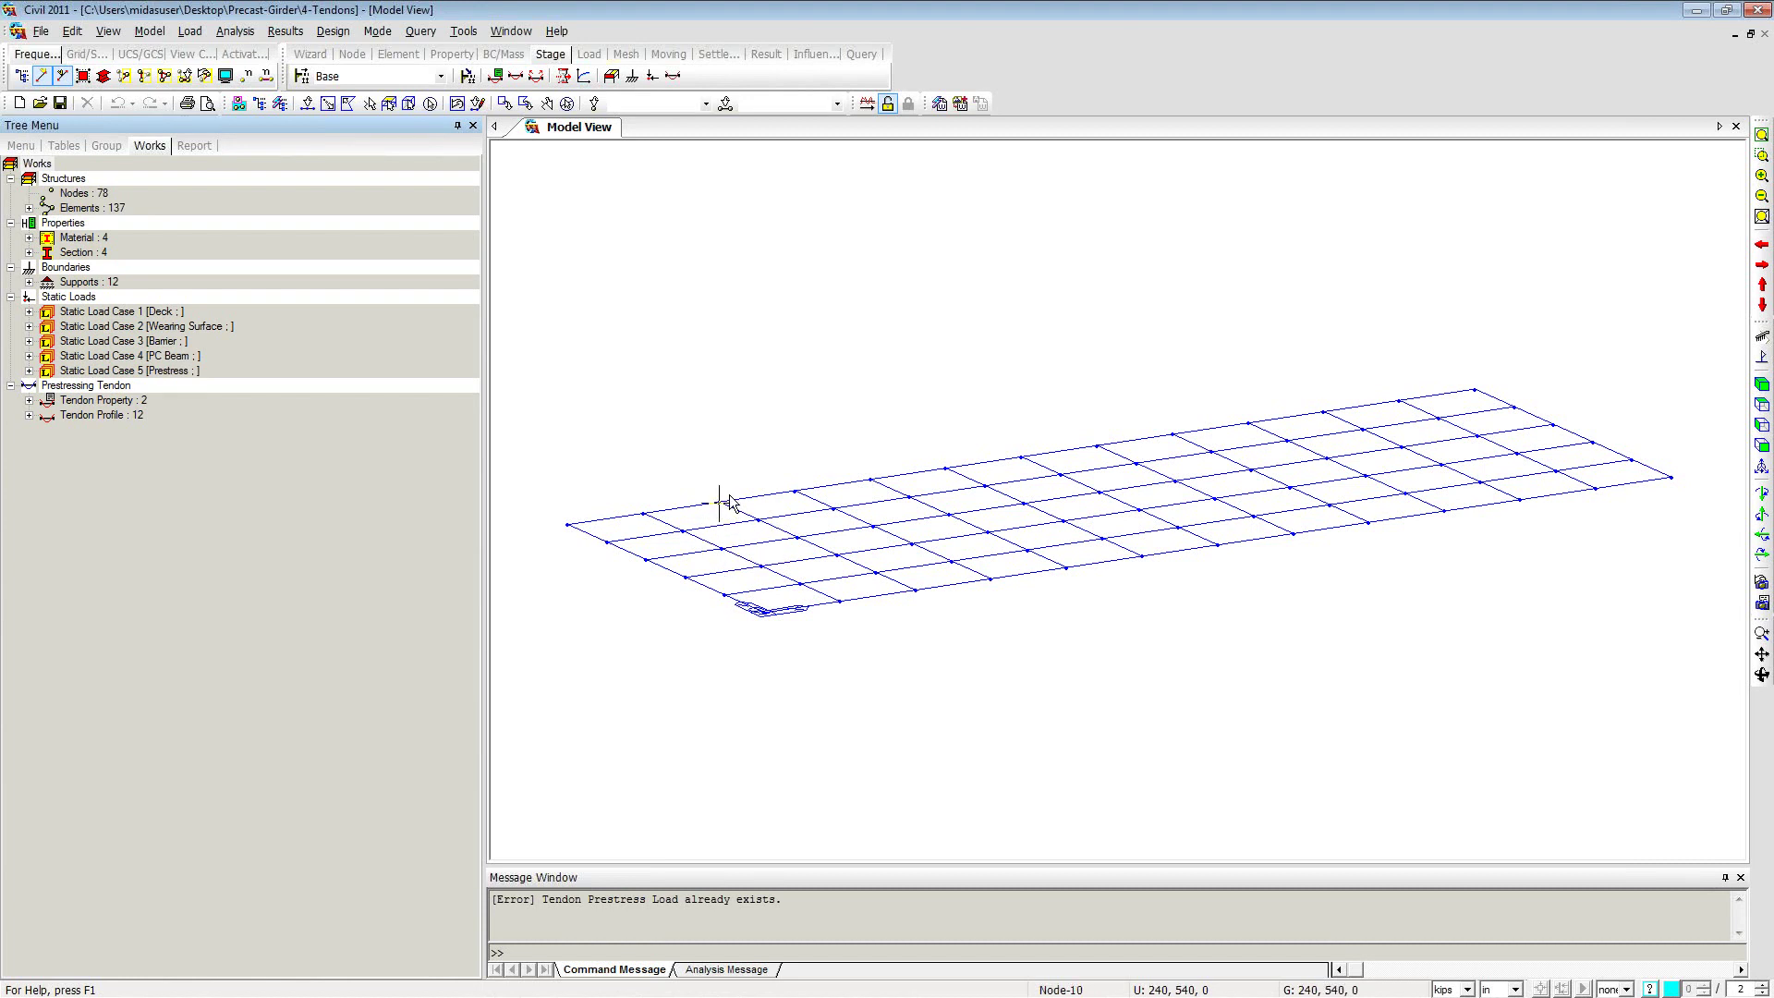
Step: Create a structure group named Cross Beam
left_click(113, 146)
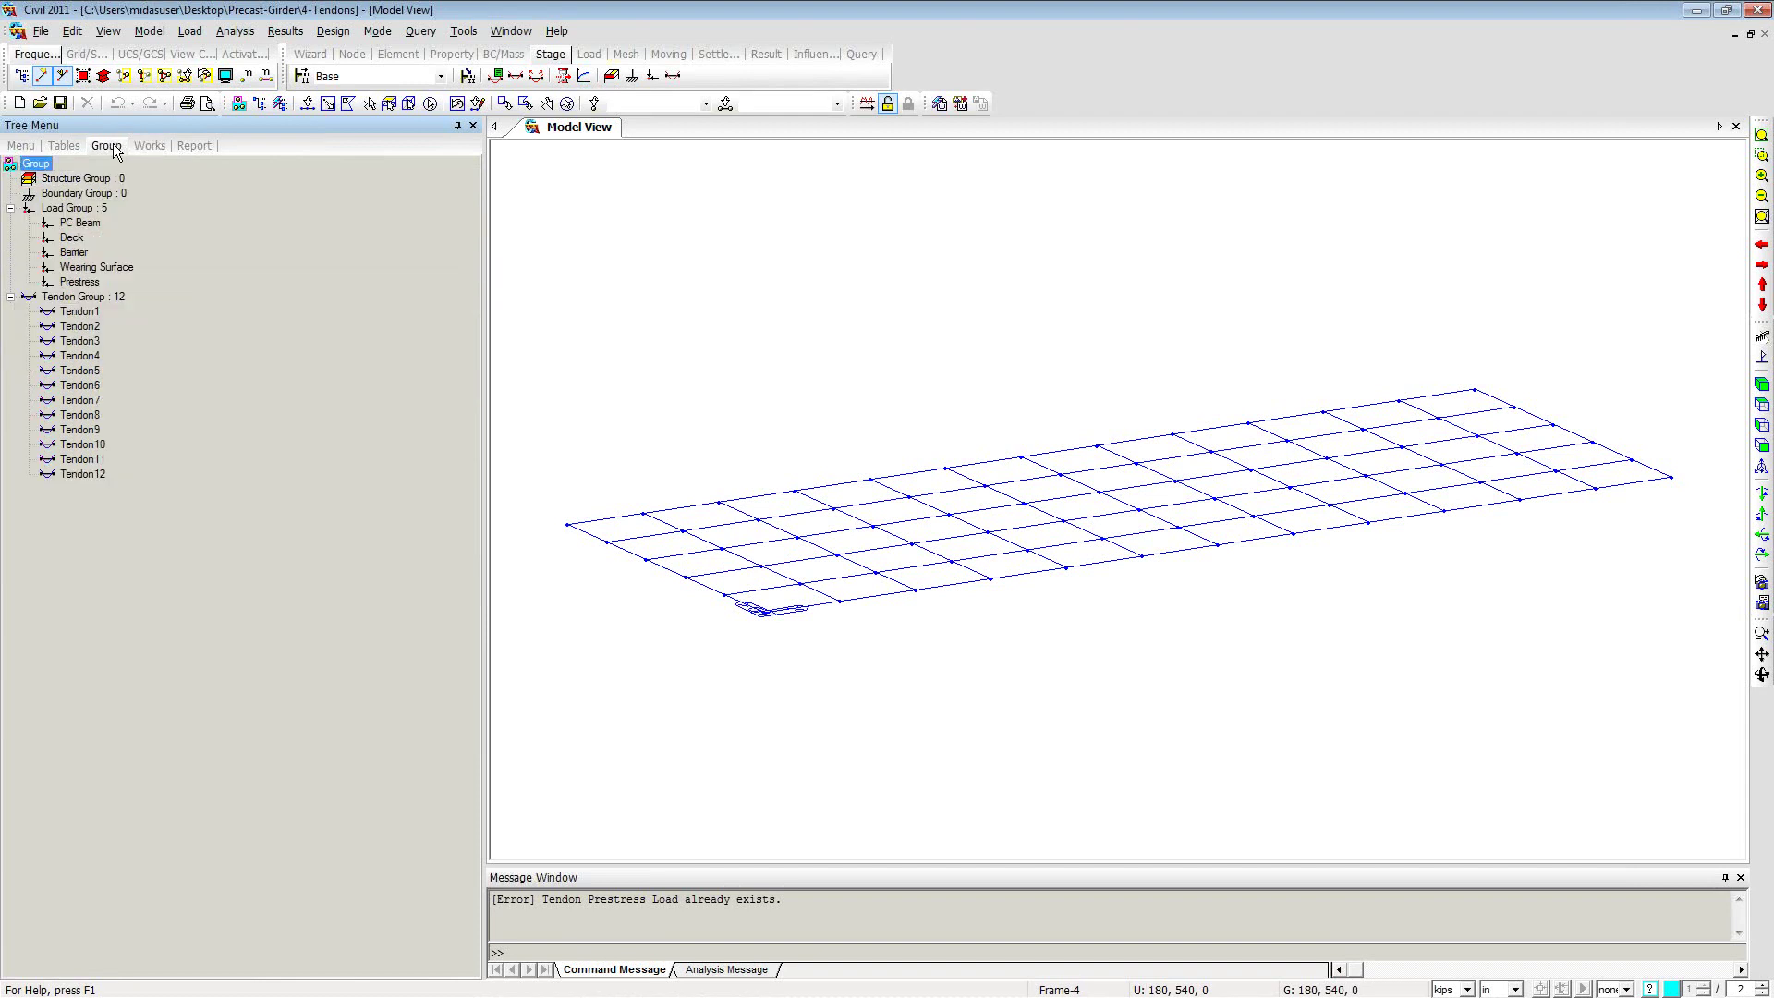
left_click(76, 179)
right_click(83, 180)
left_click(130, 198)
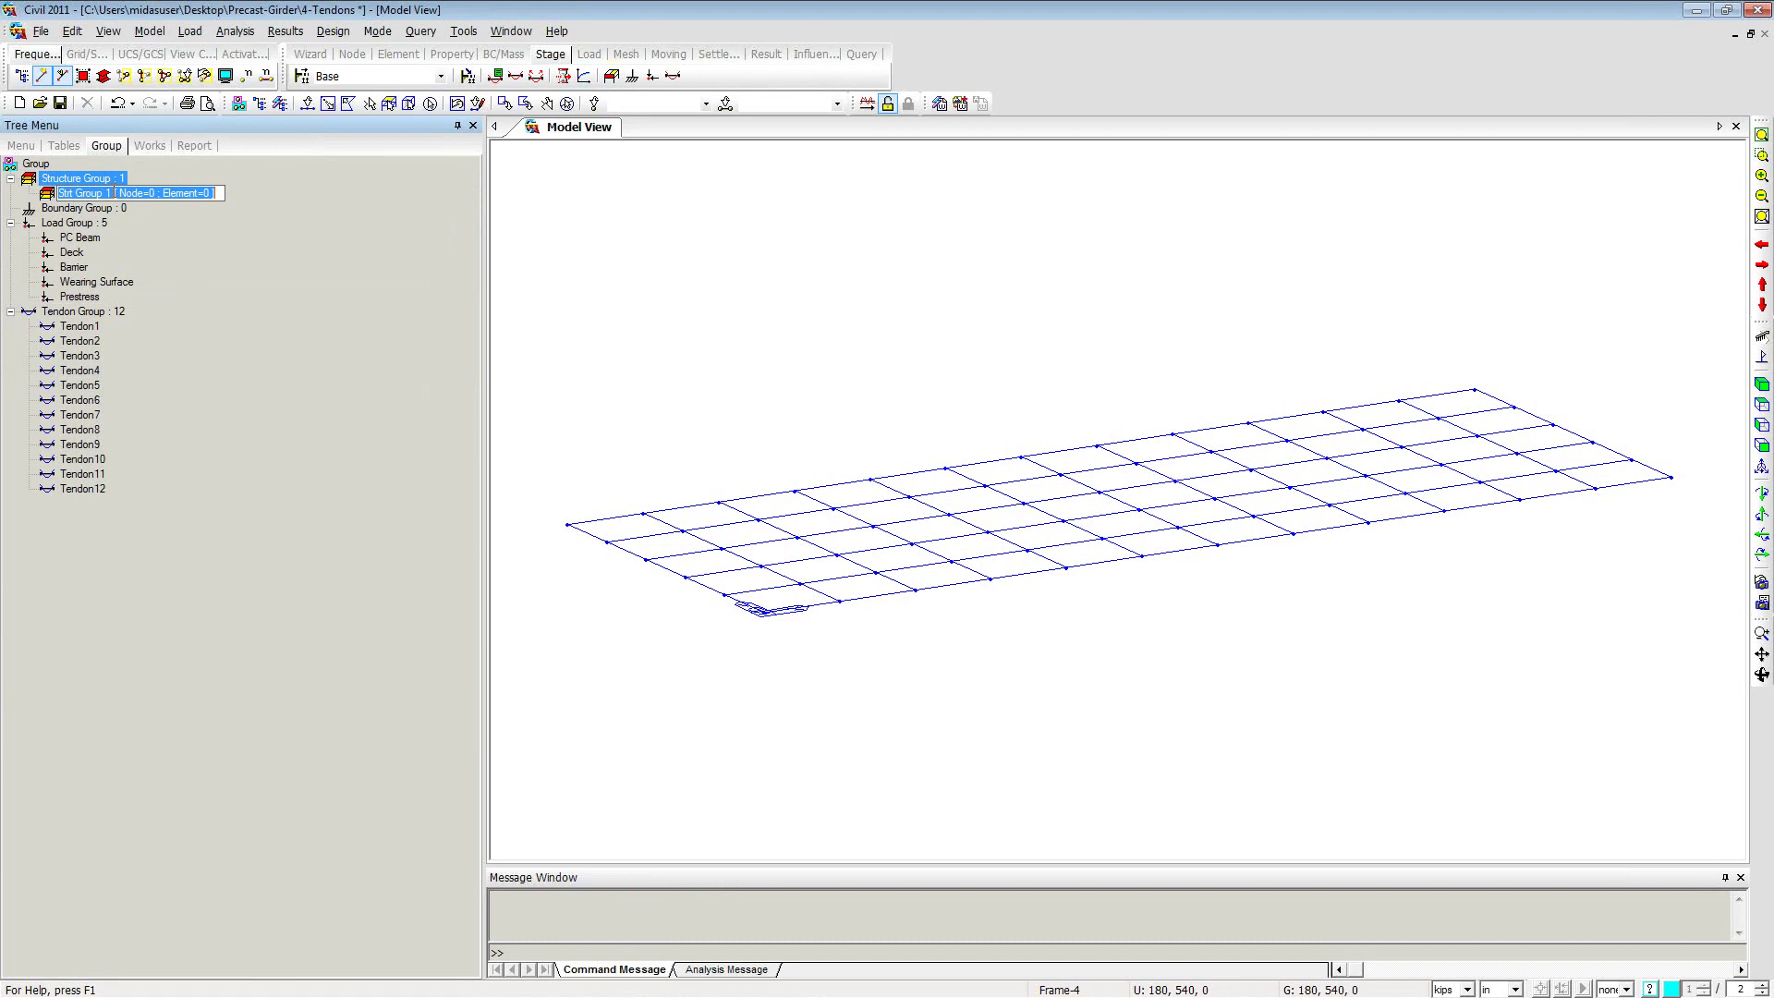
type("C")
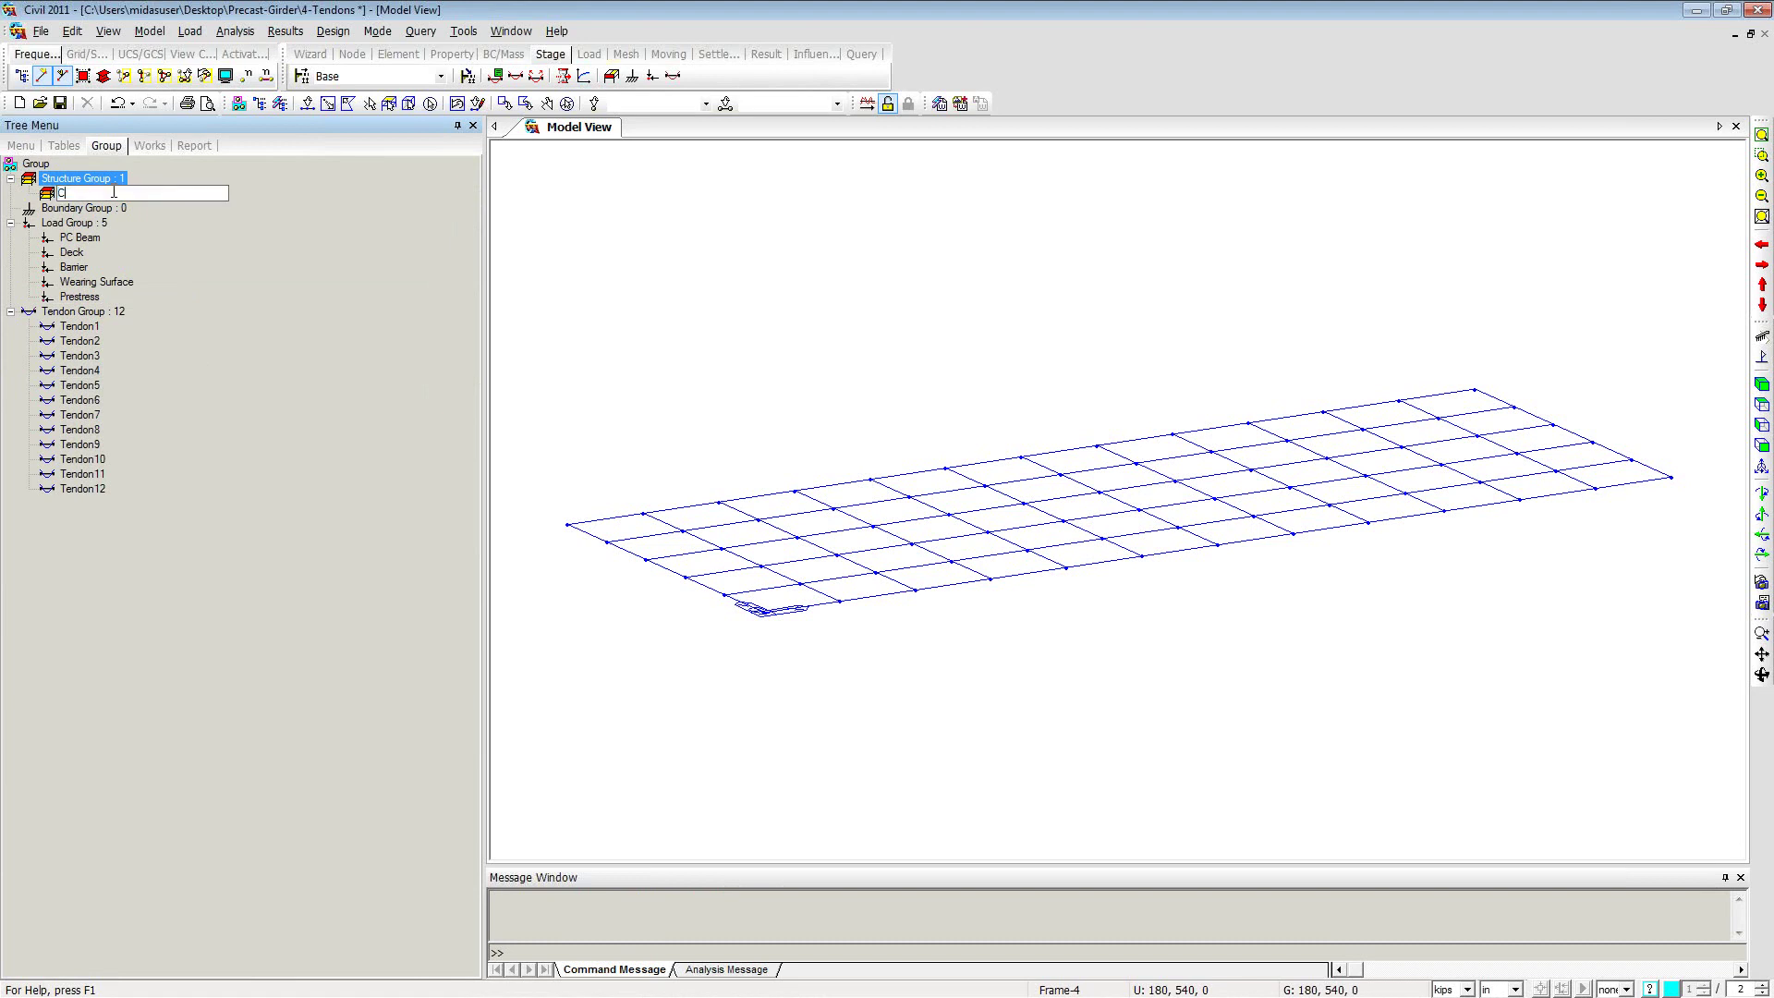
type("ross Bea")
key("Return")
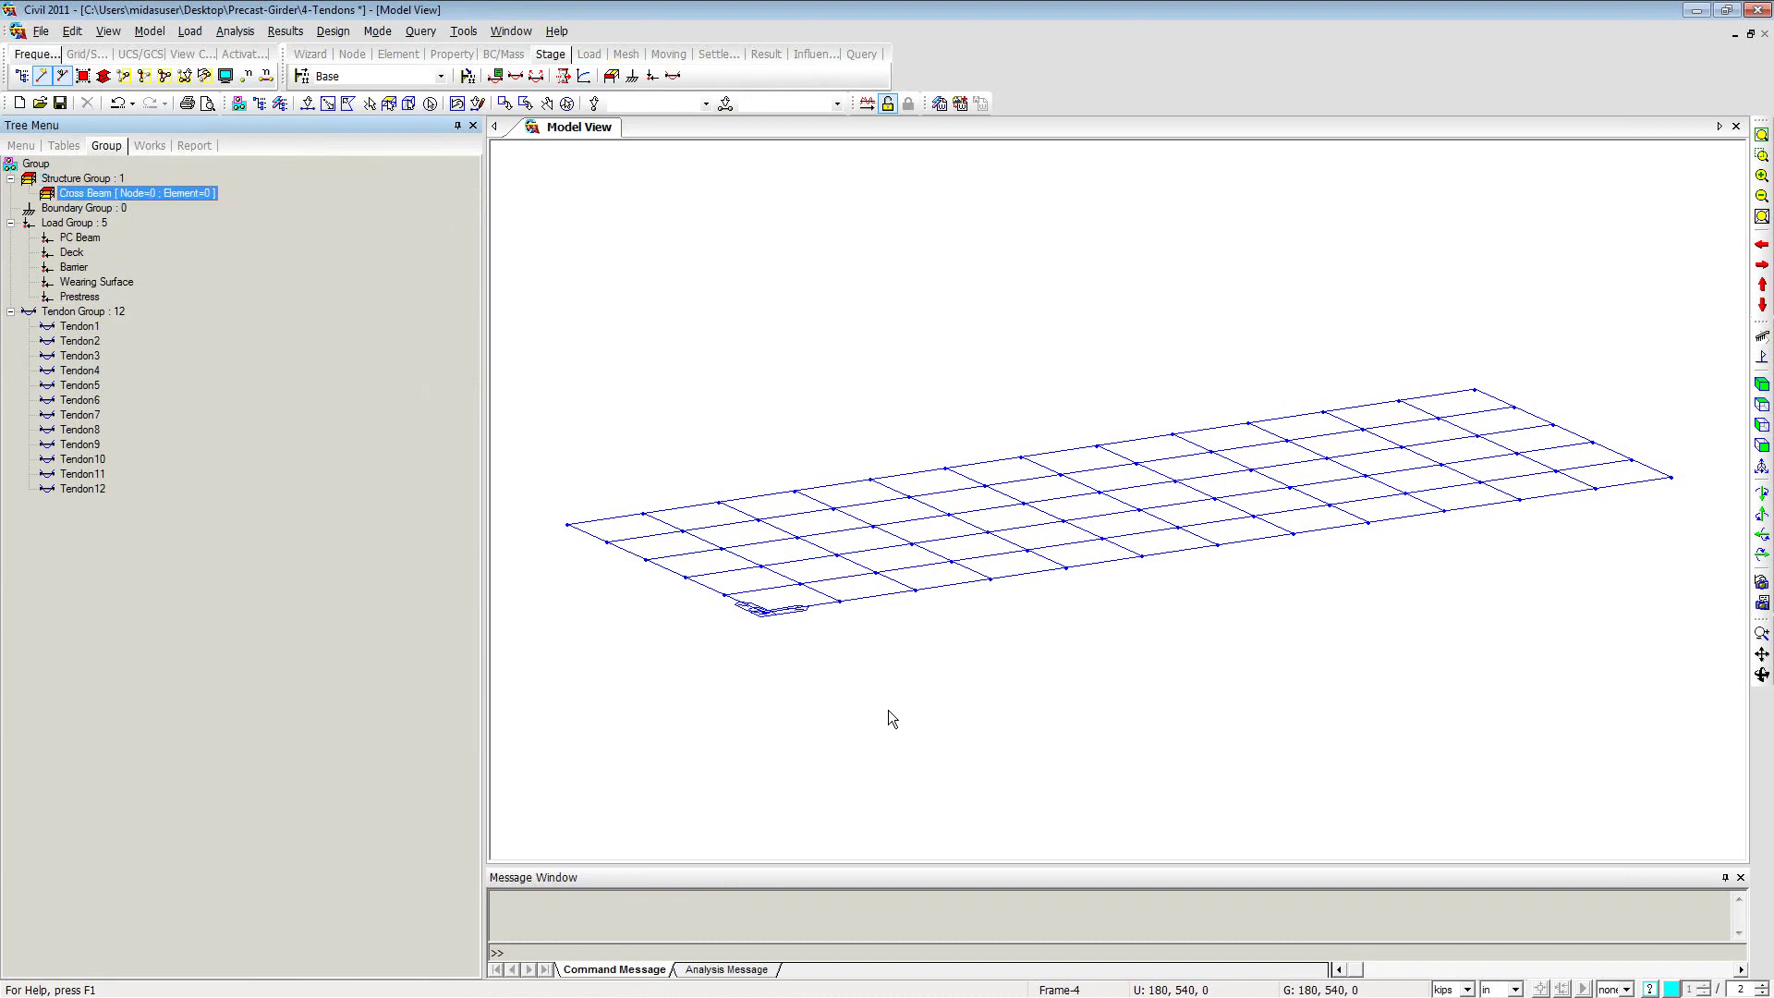
left_click(753, 356)
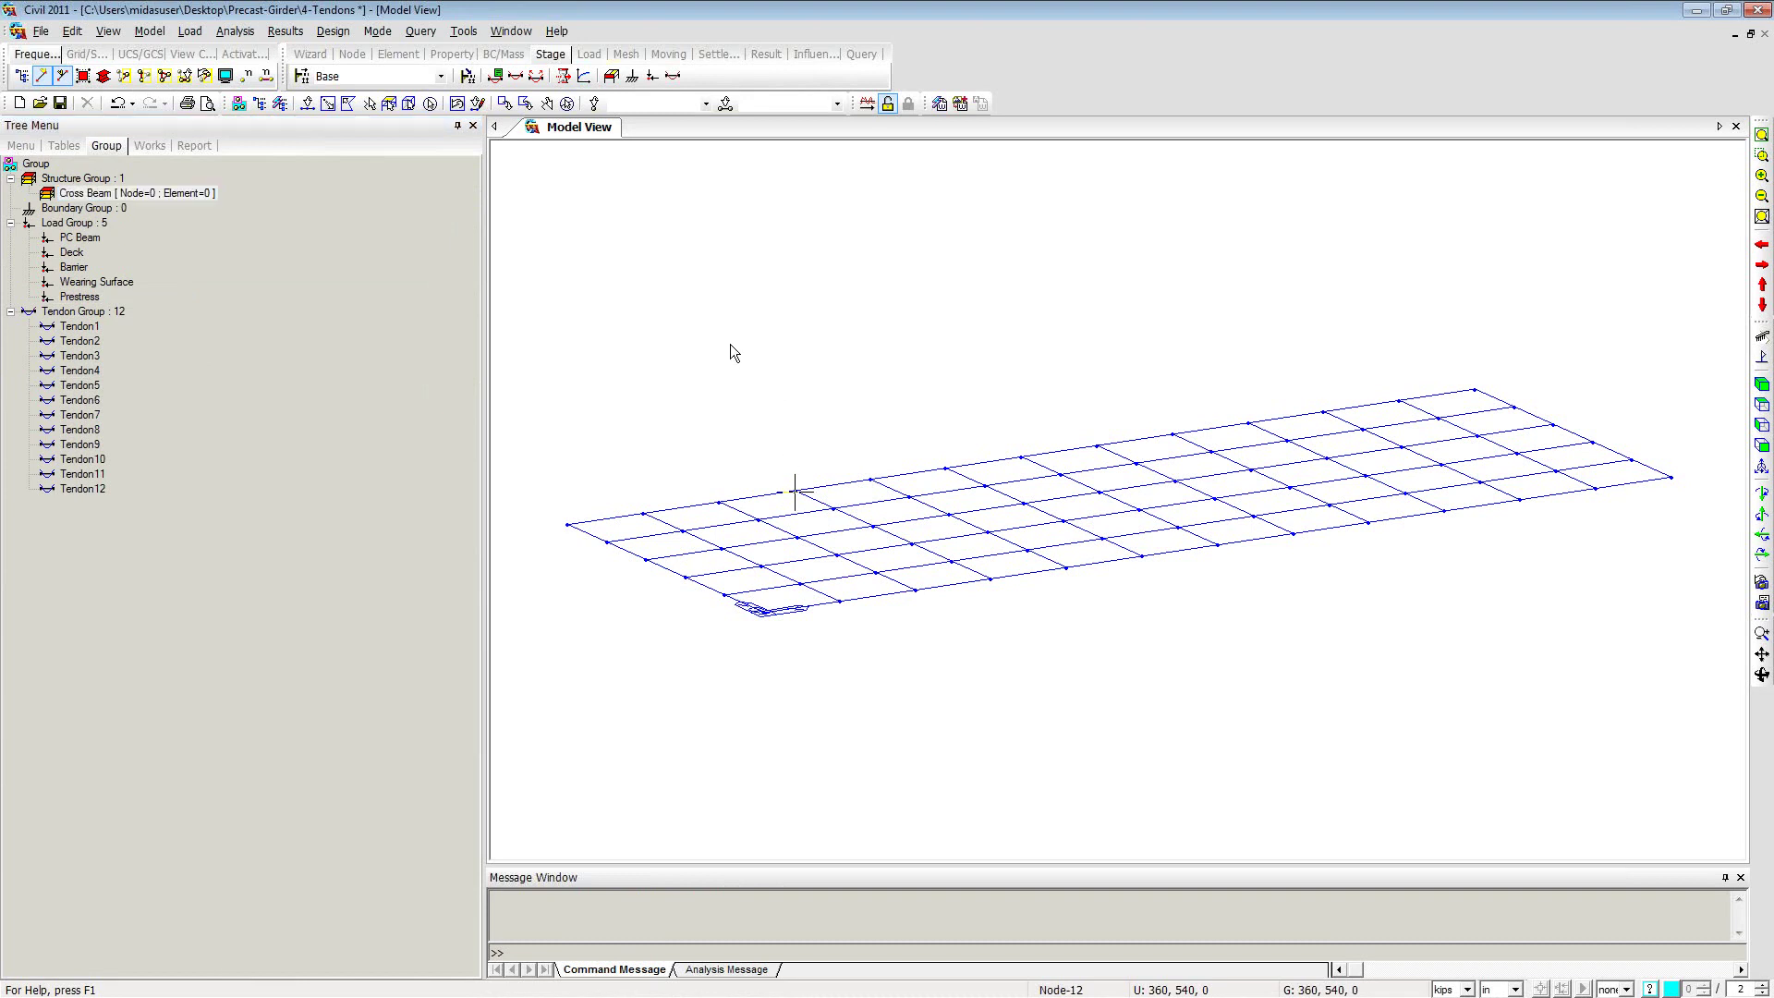
left_click(429, 105)
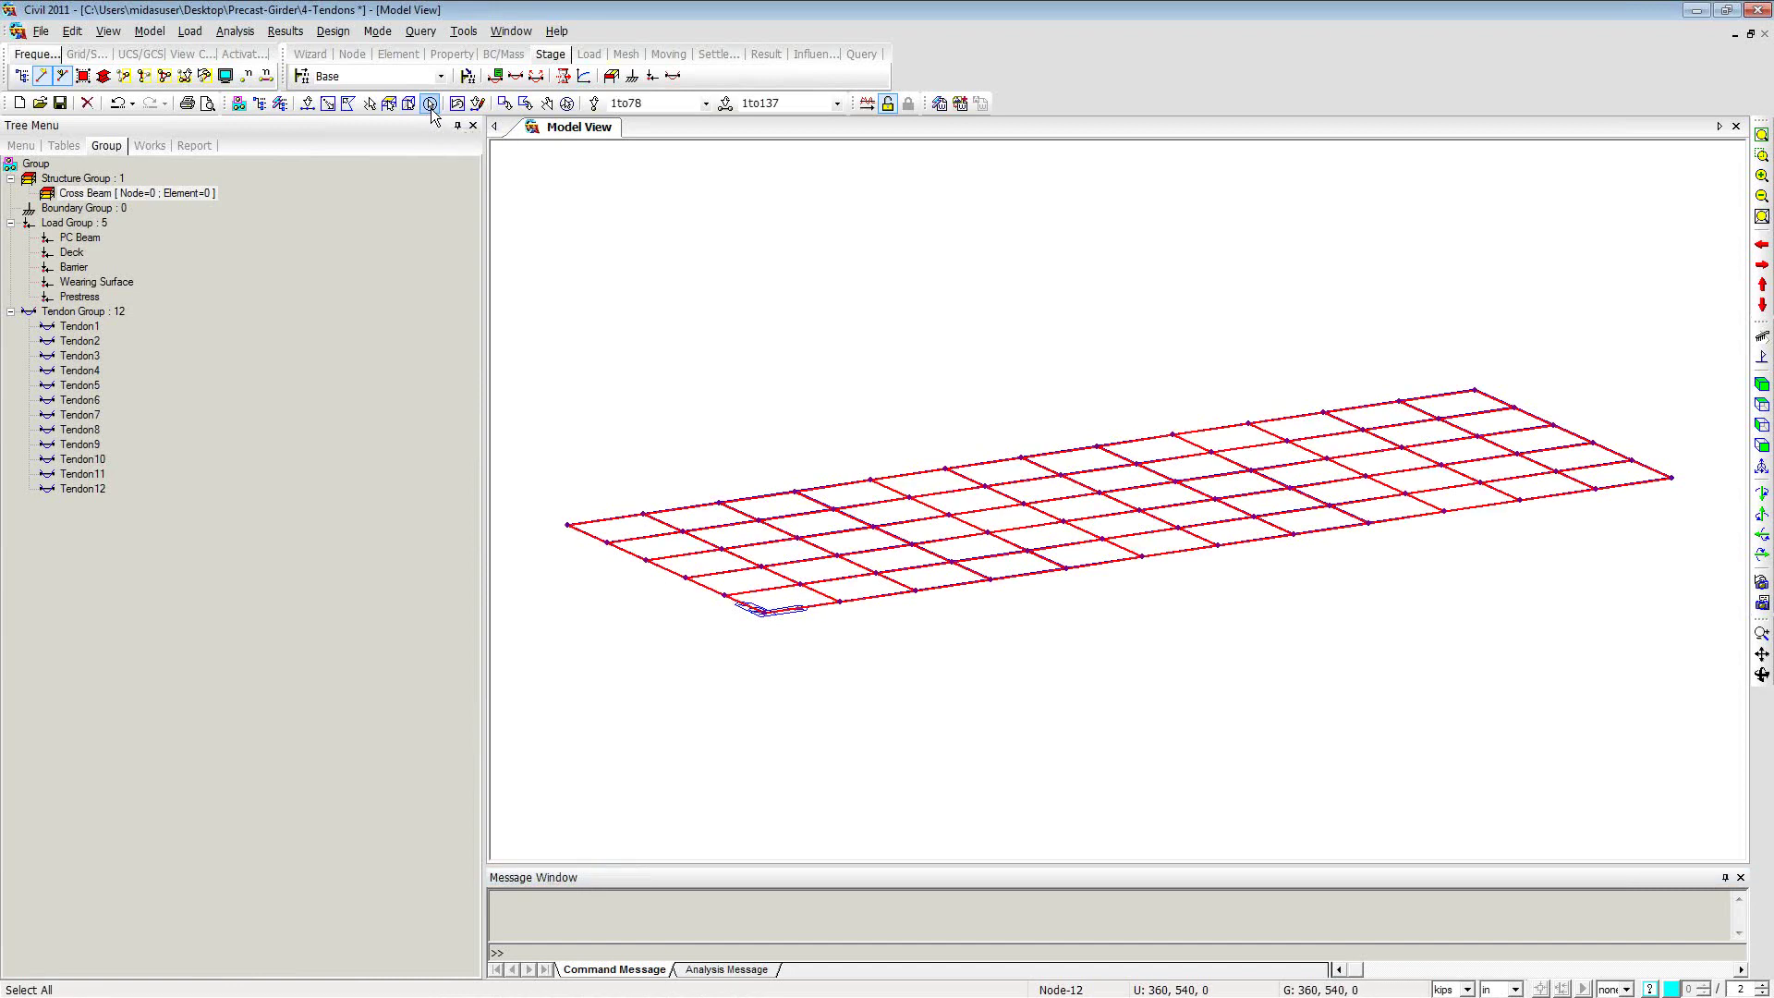
left_click(567, 103)
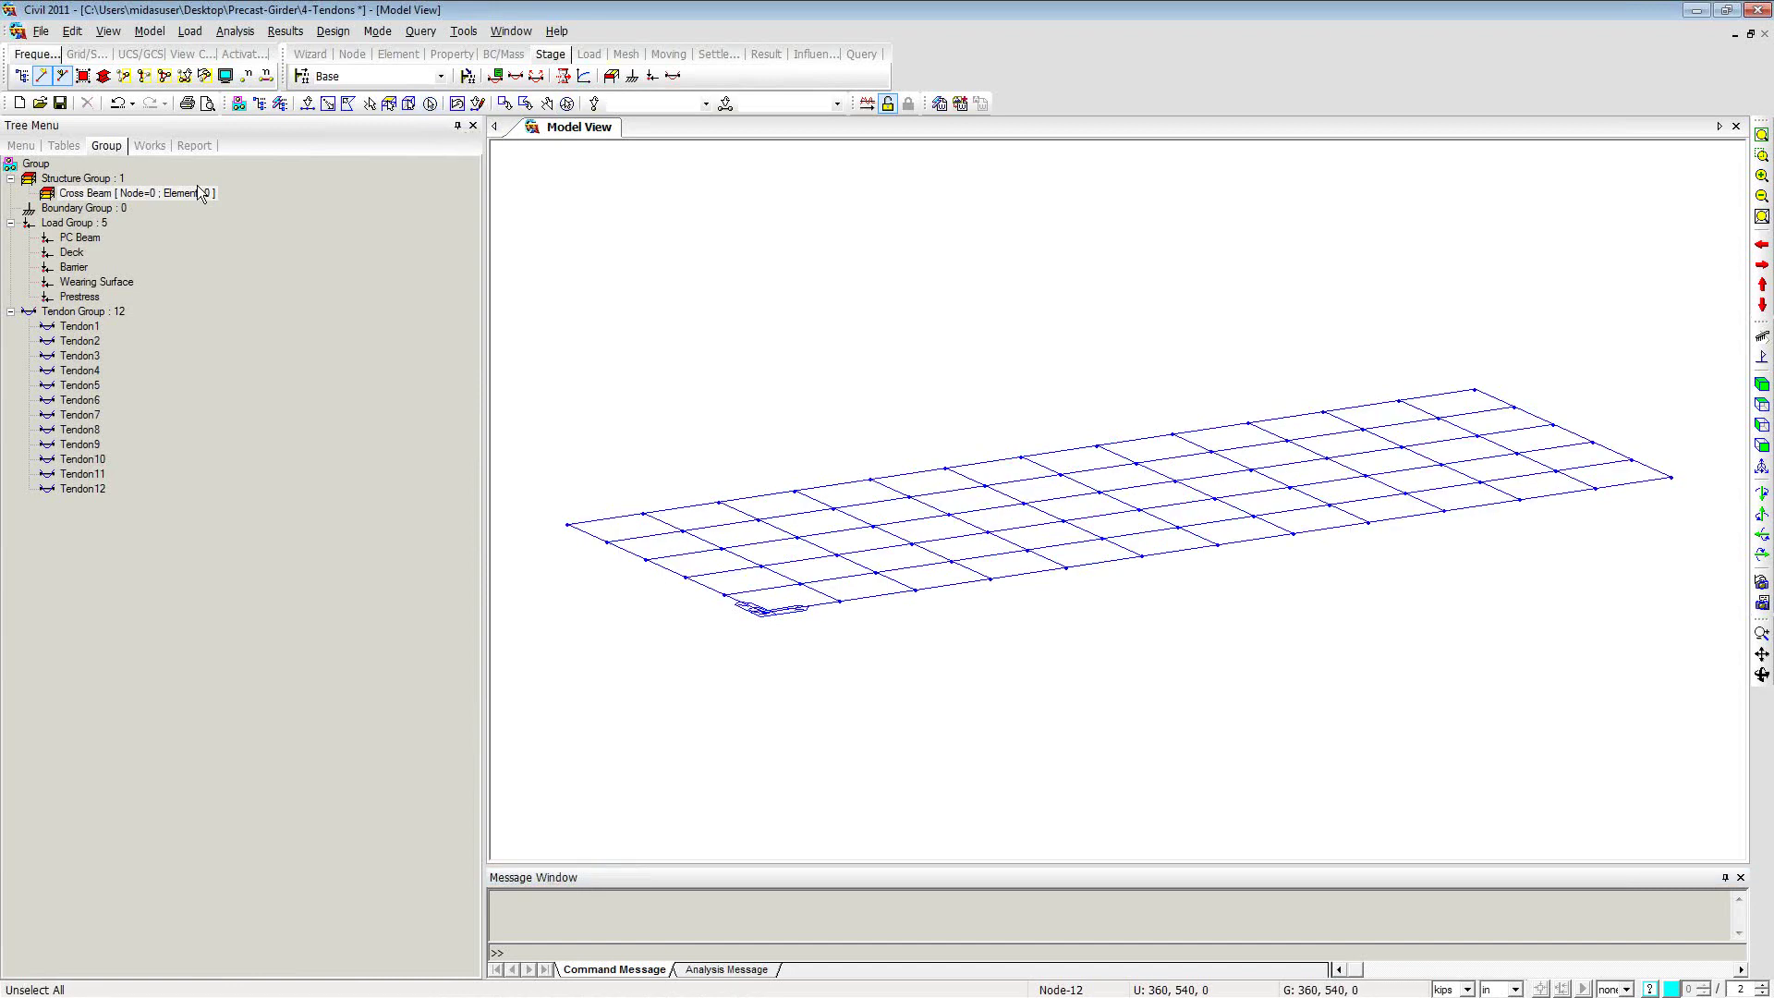
Step: Select all elements made of the Cross Beams material and assign them to the Cross Beam structure group
left_click(154, 147)
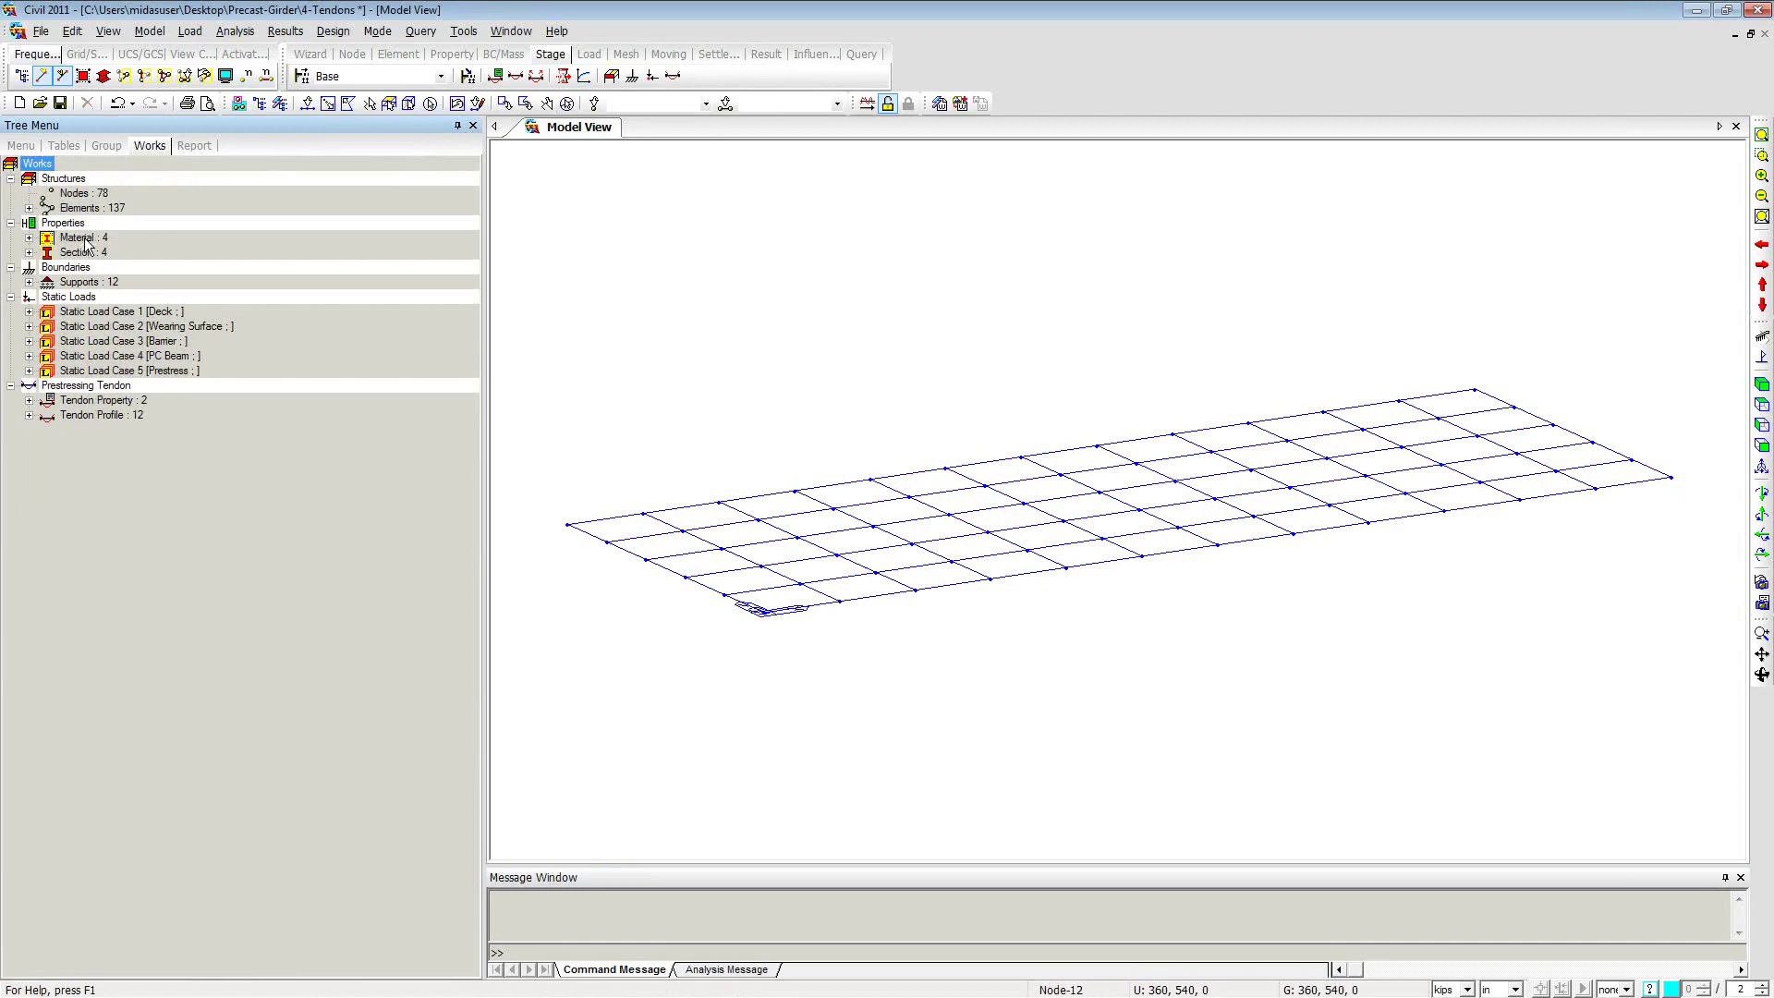
left_click(29, 252)
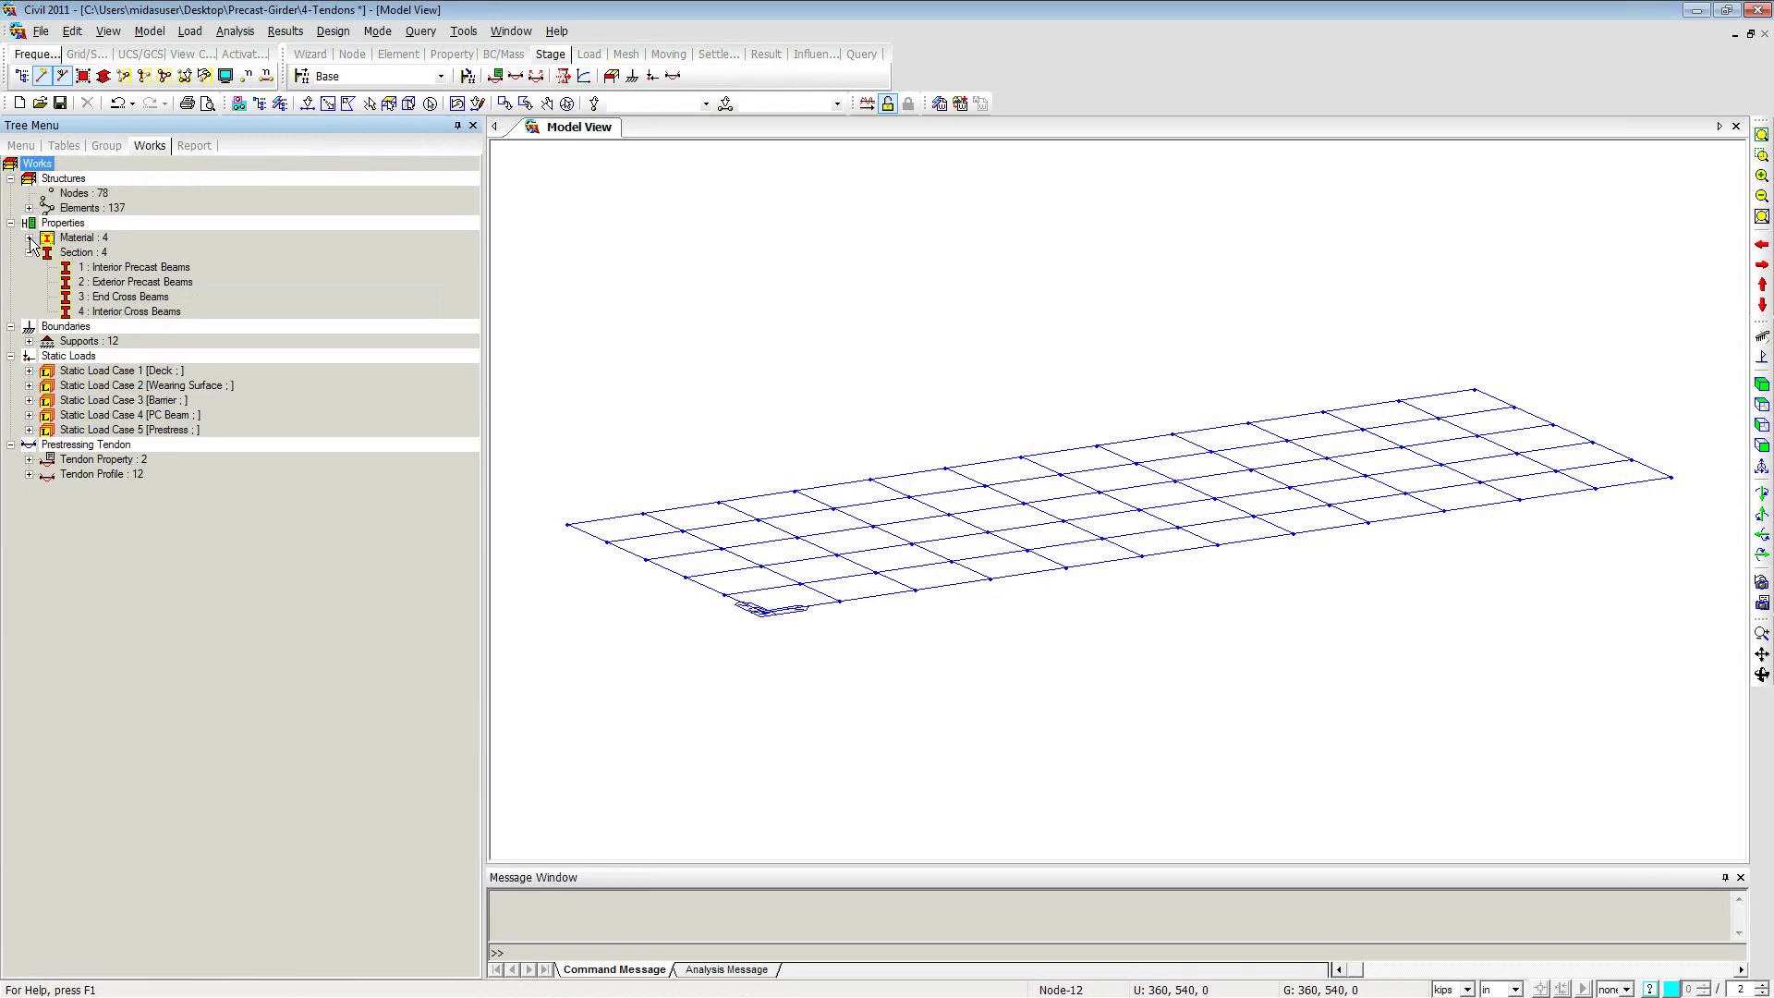
left_click(30, 239)
left_click(111, 282)
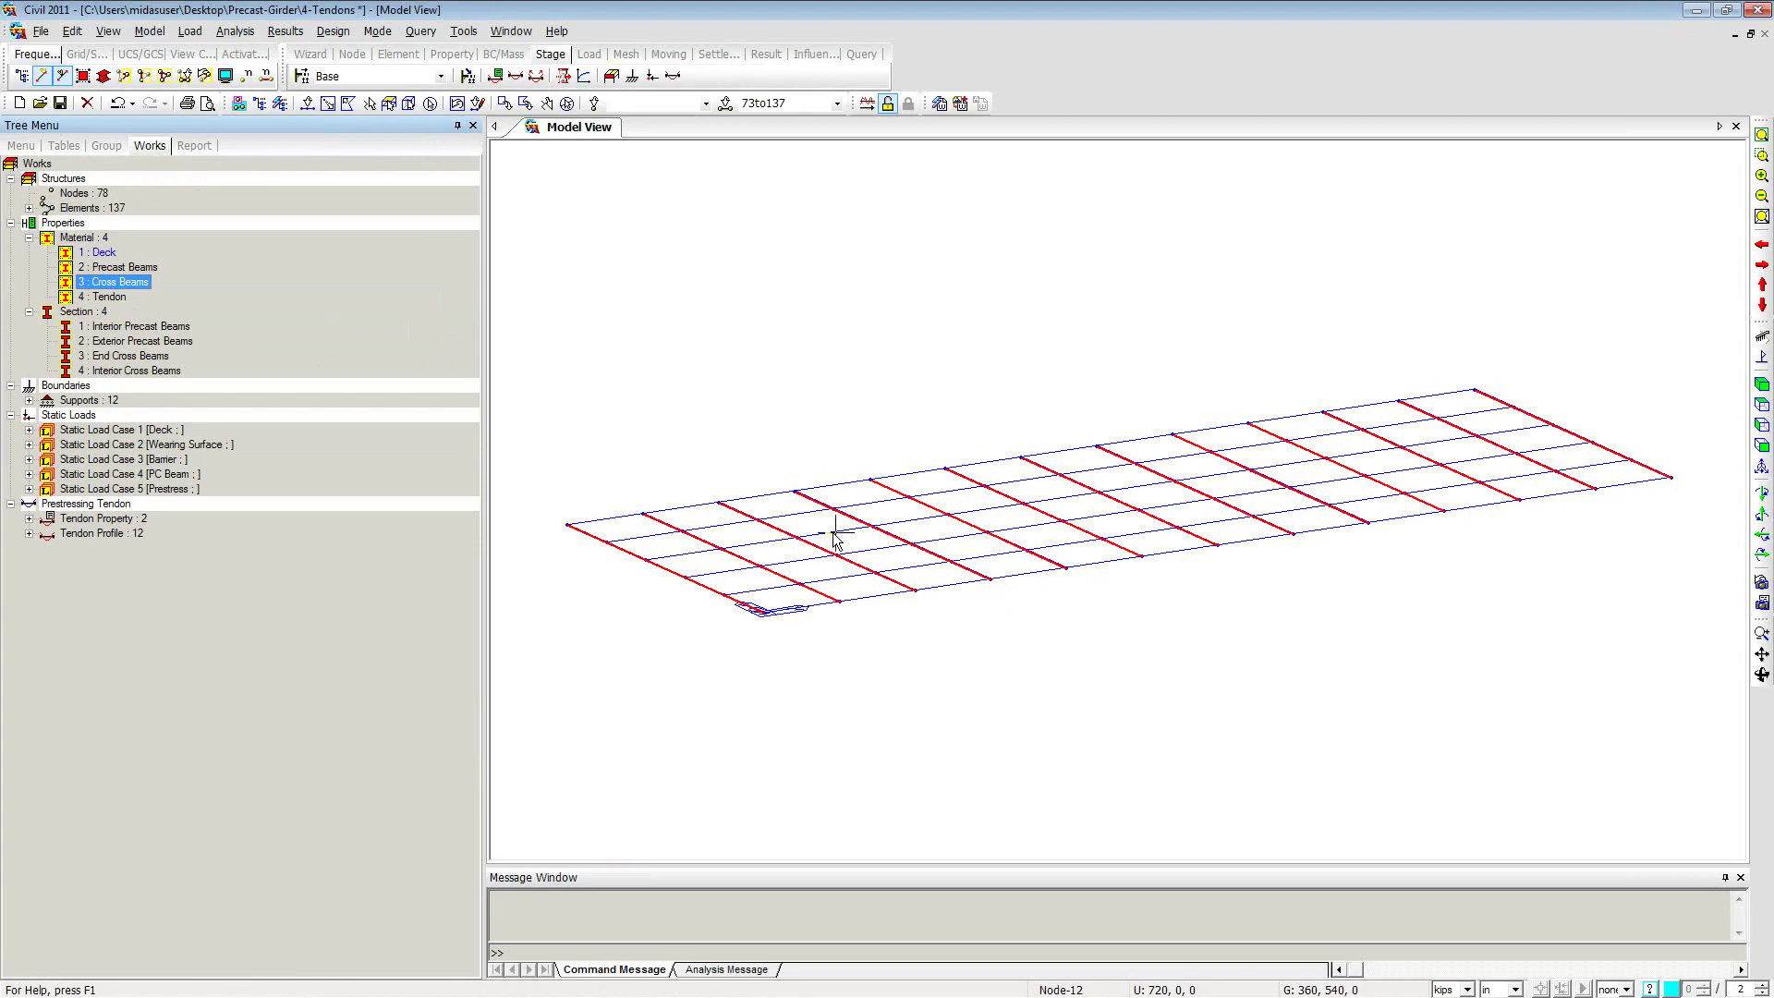
left_click(105, 146)
left_click_drag(96, 195, 647, 279)
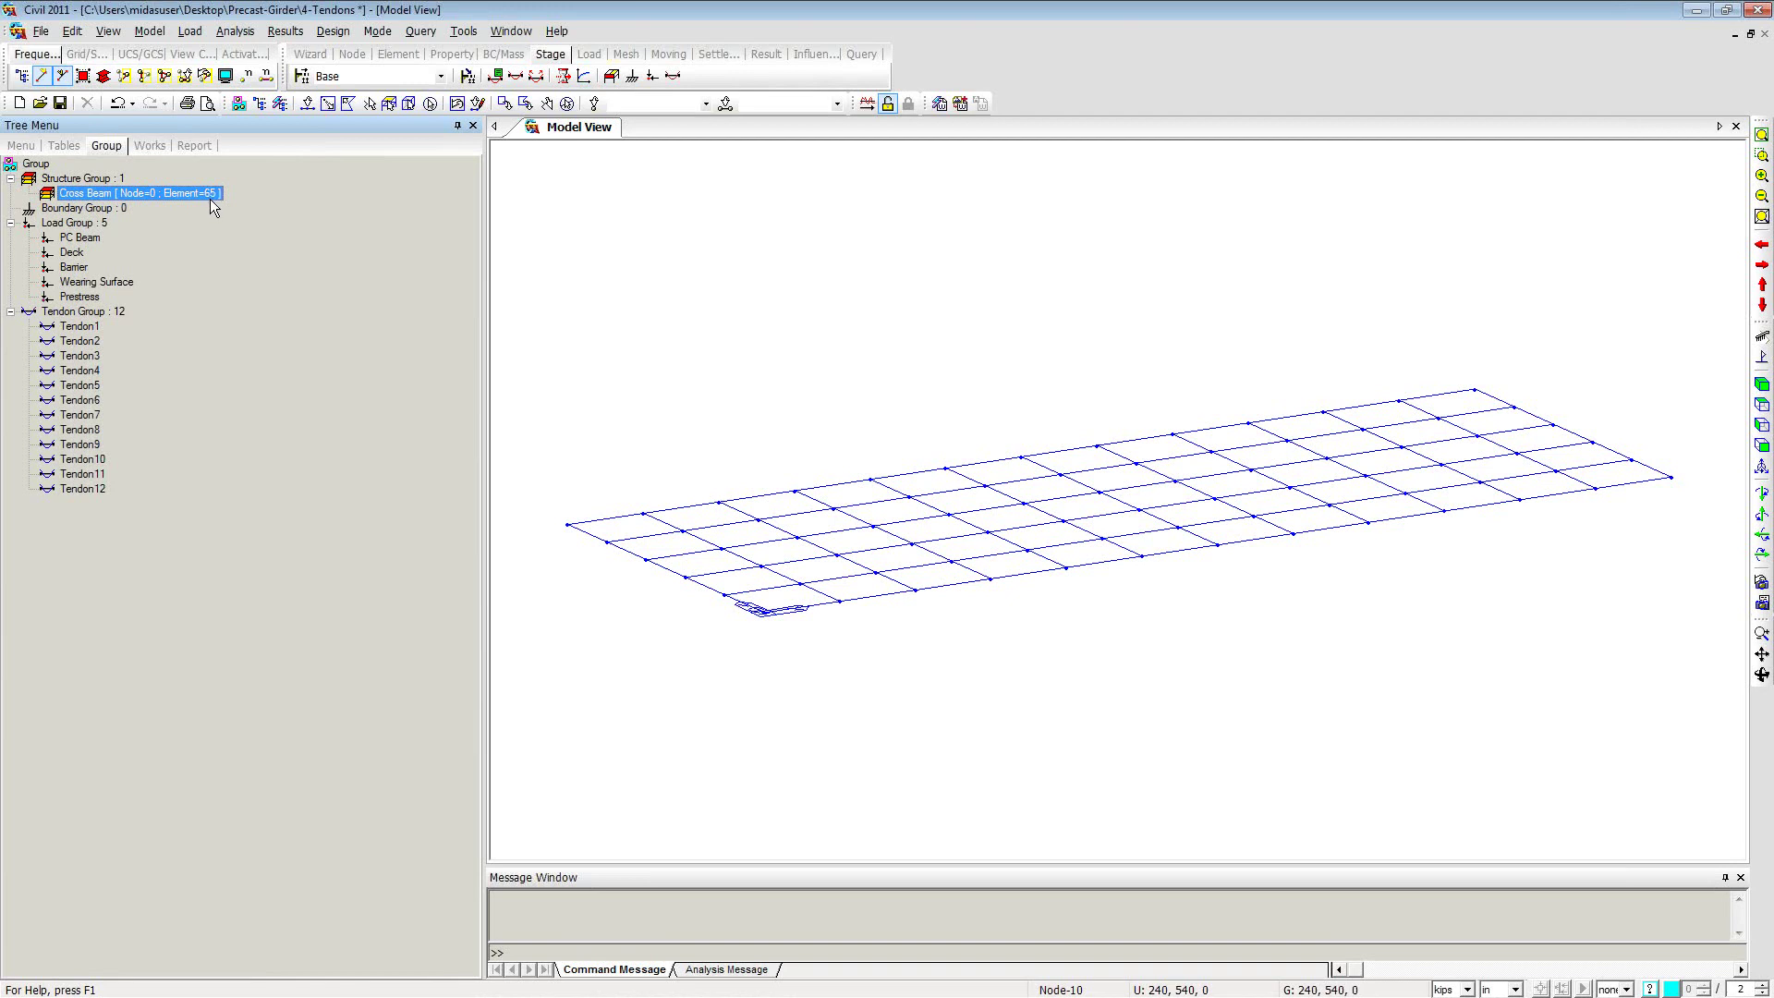
Step: Set the moving load code to AASHTO LRFD
left_click(142, 147)
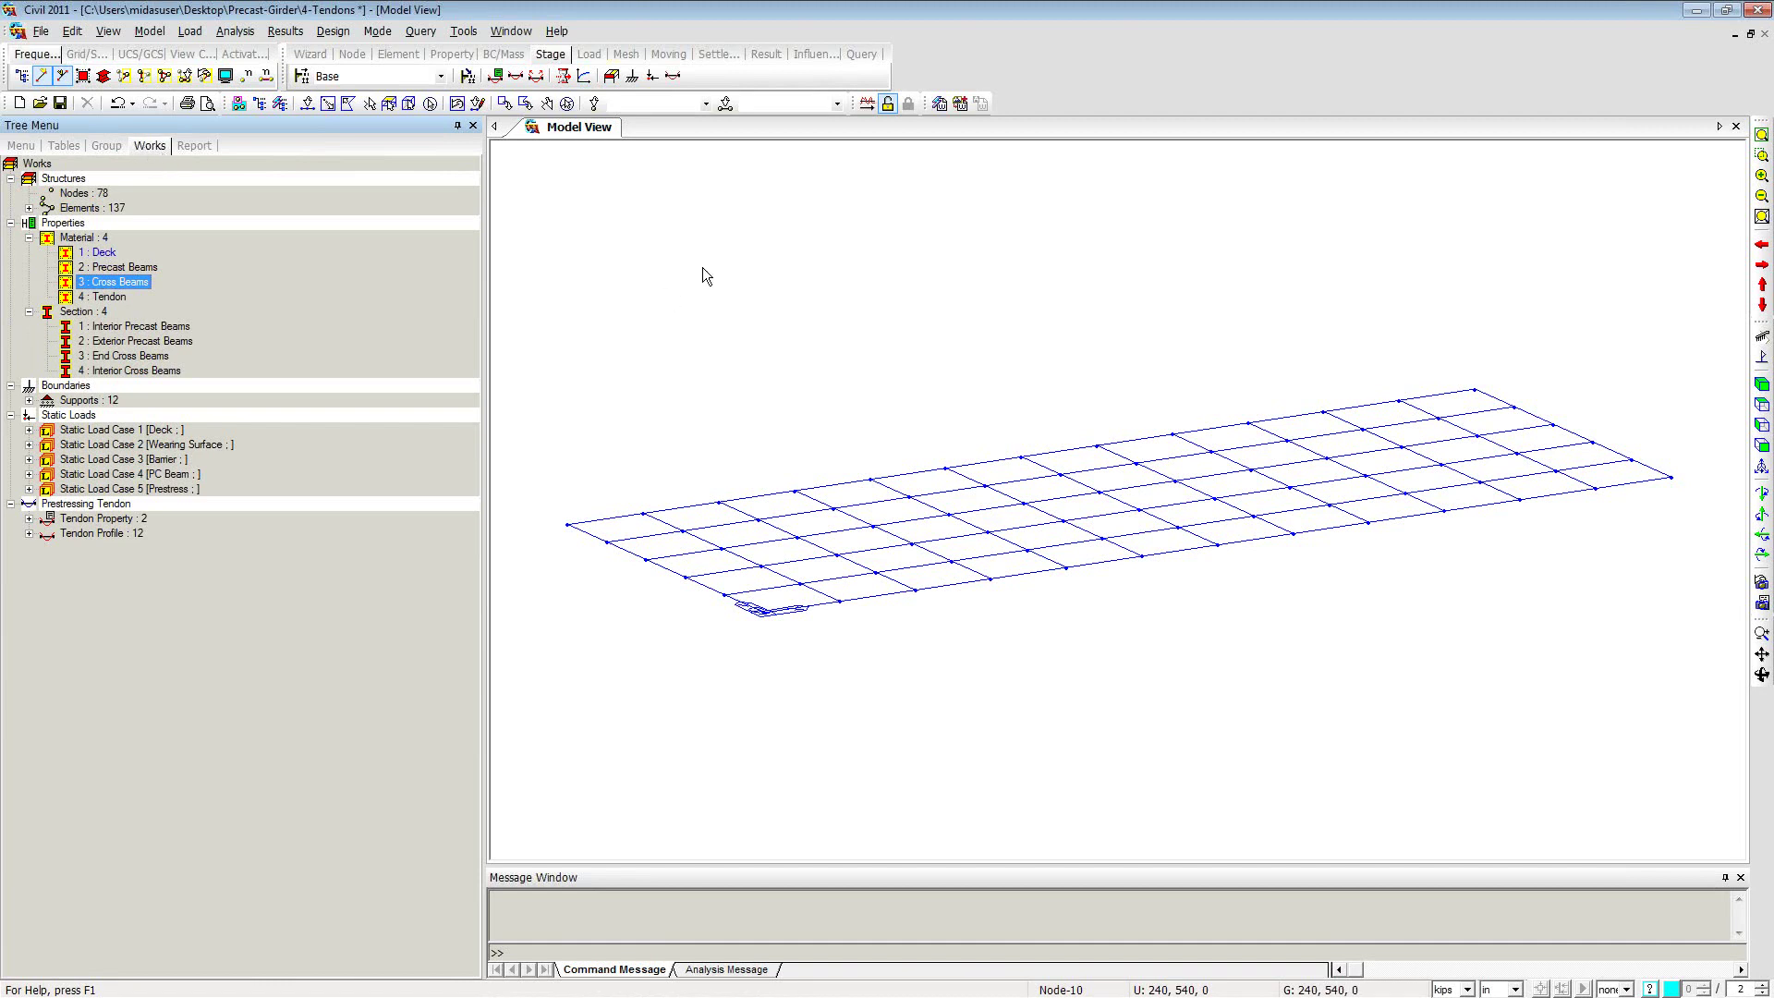
right_click(617, 227)
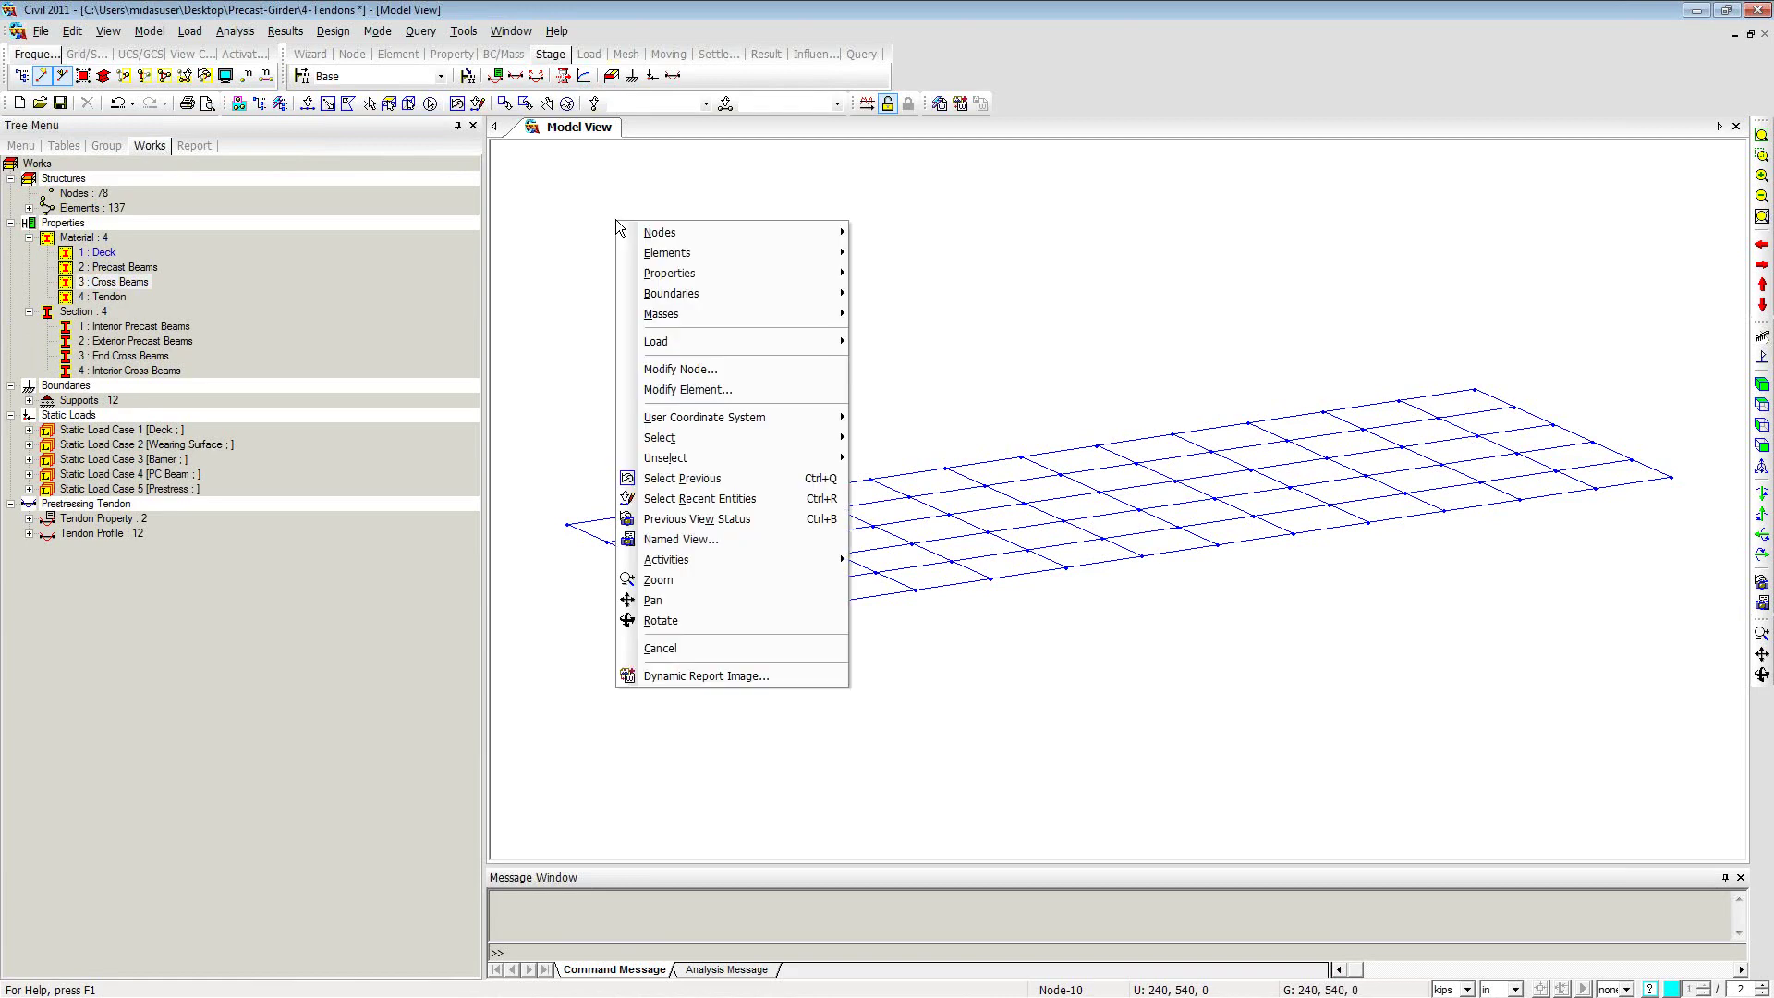
mouse_move(675, 298)
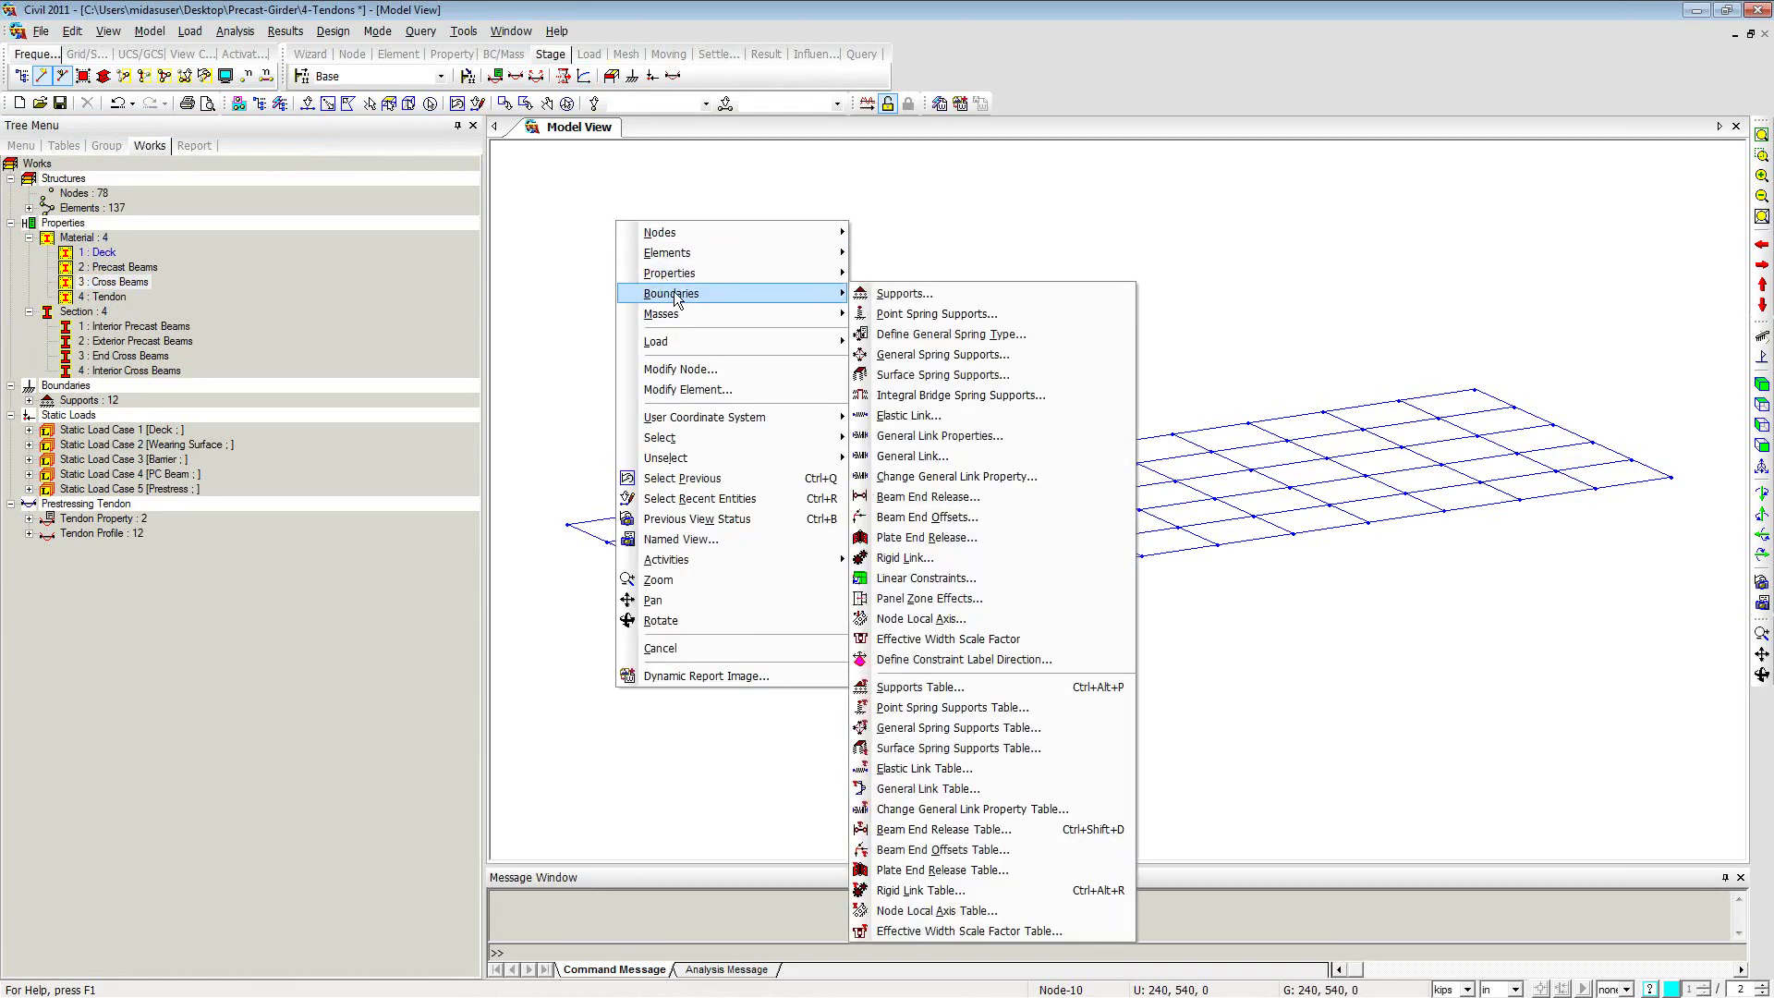
mouse_move(695, 338)
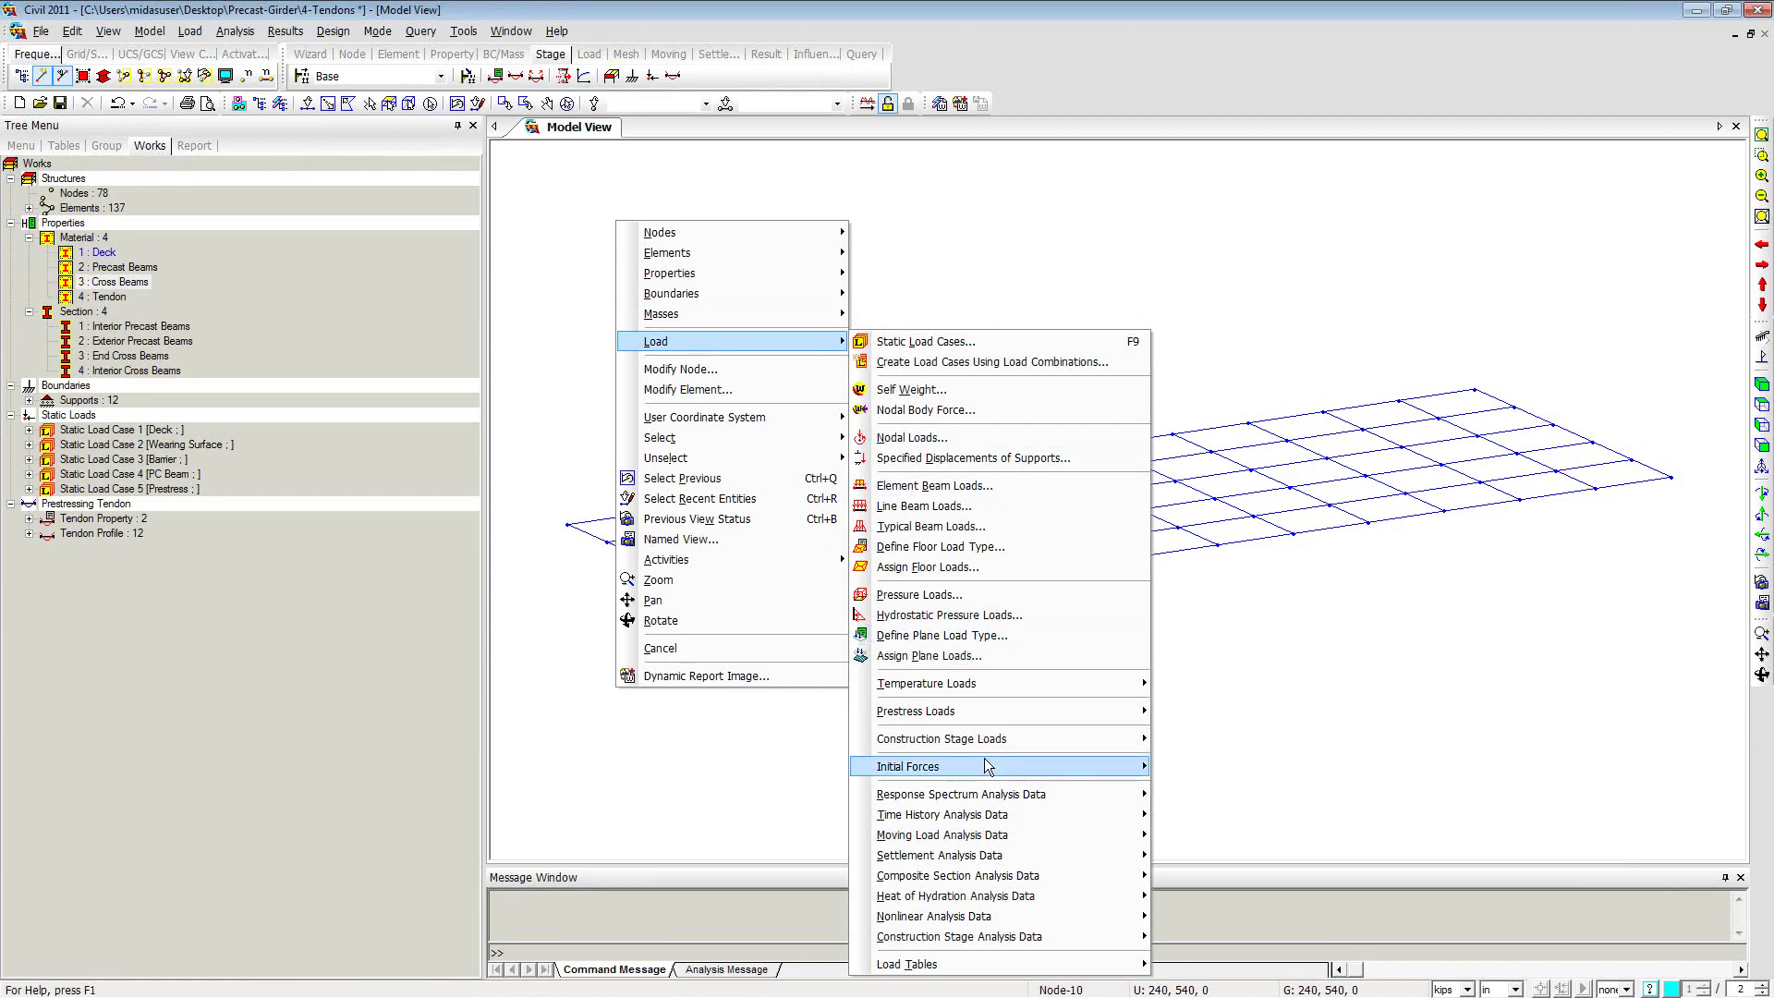
mouse_move(1004, 841)
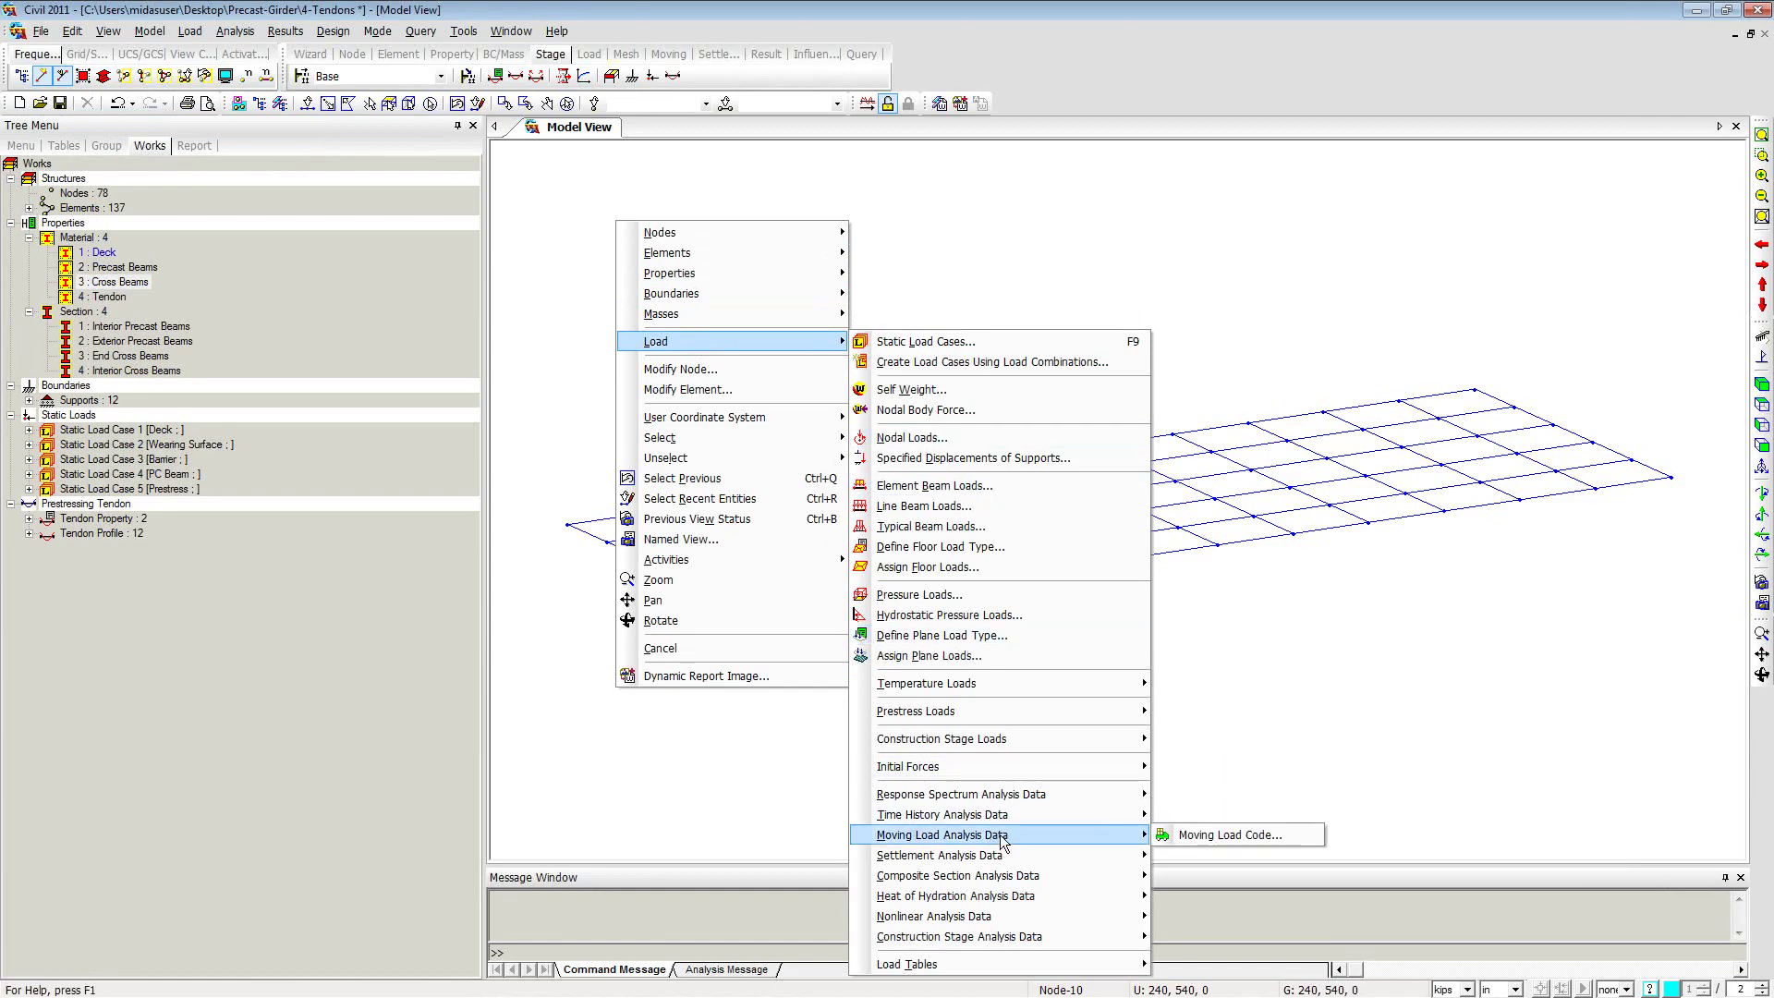
left_click(1210, 836)
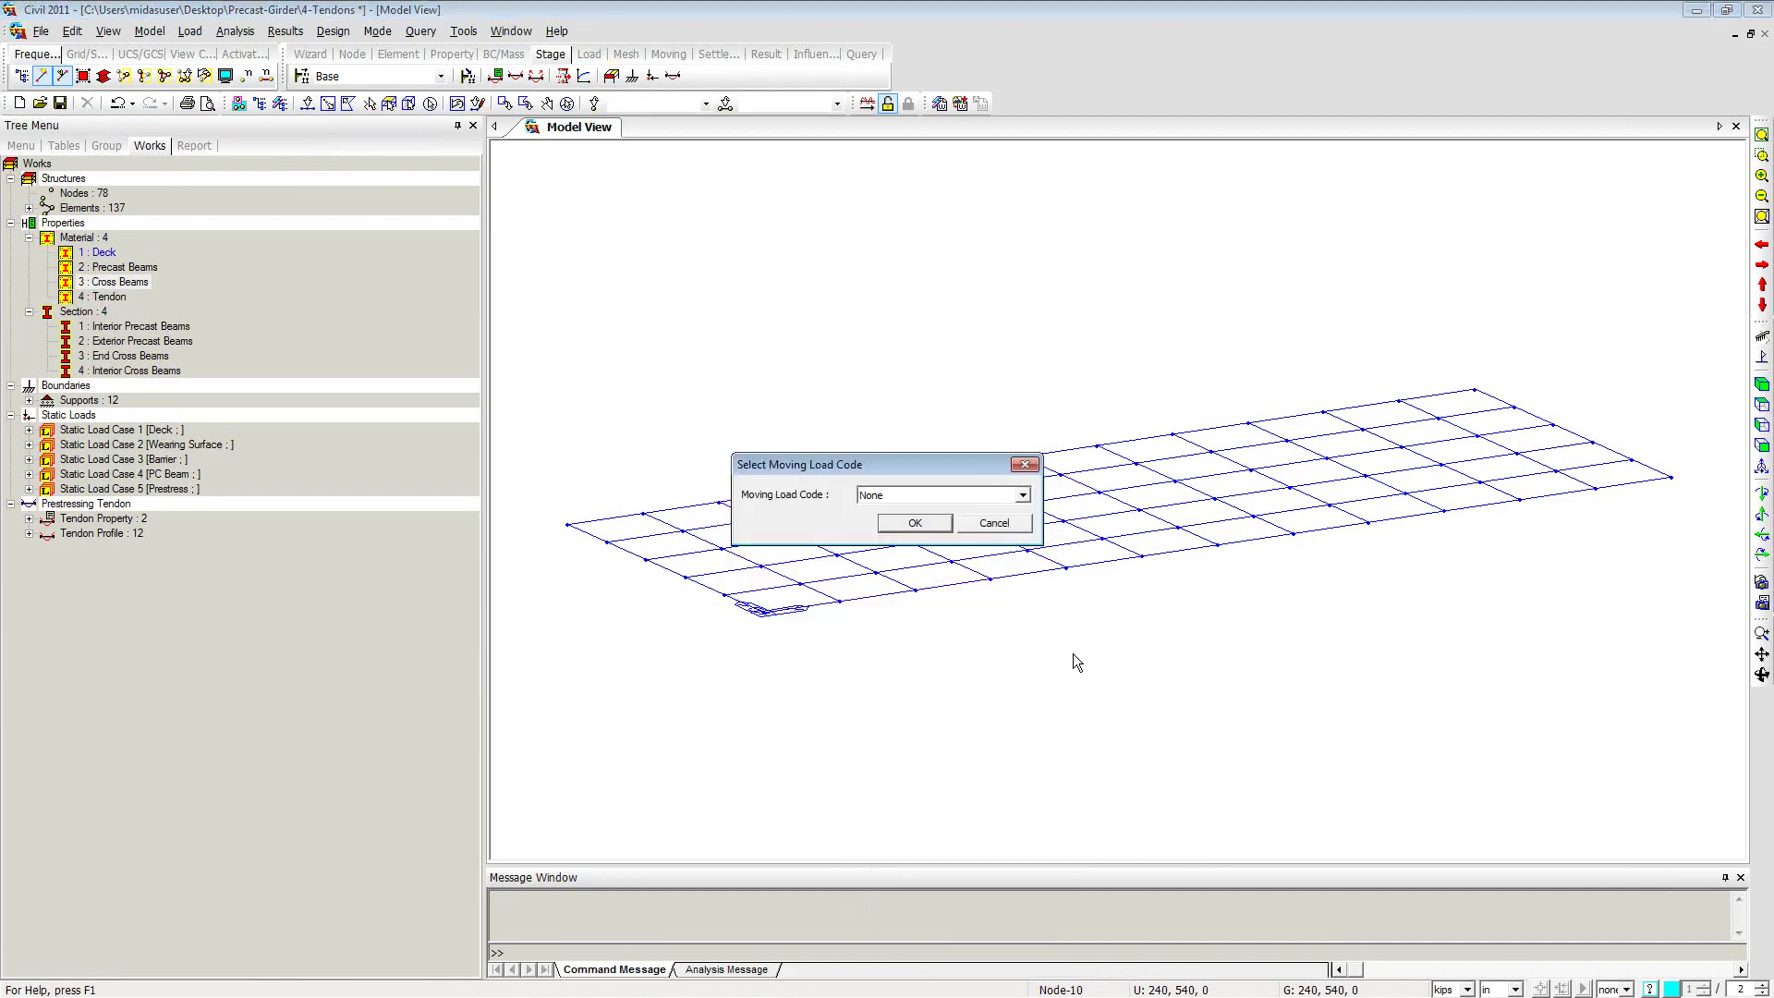
left_click(1022, 496)
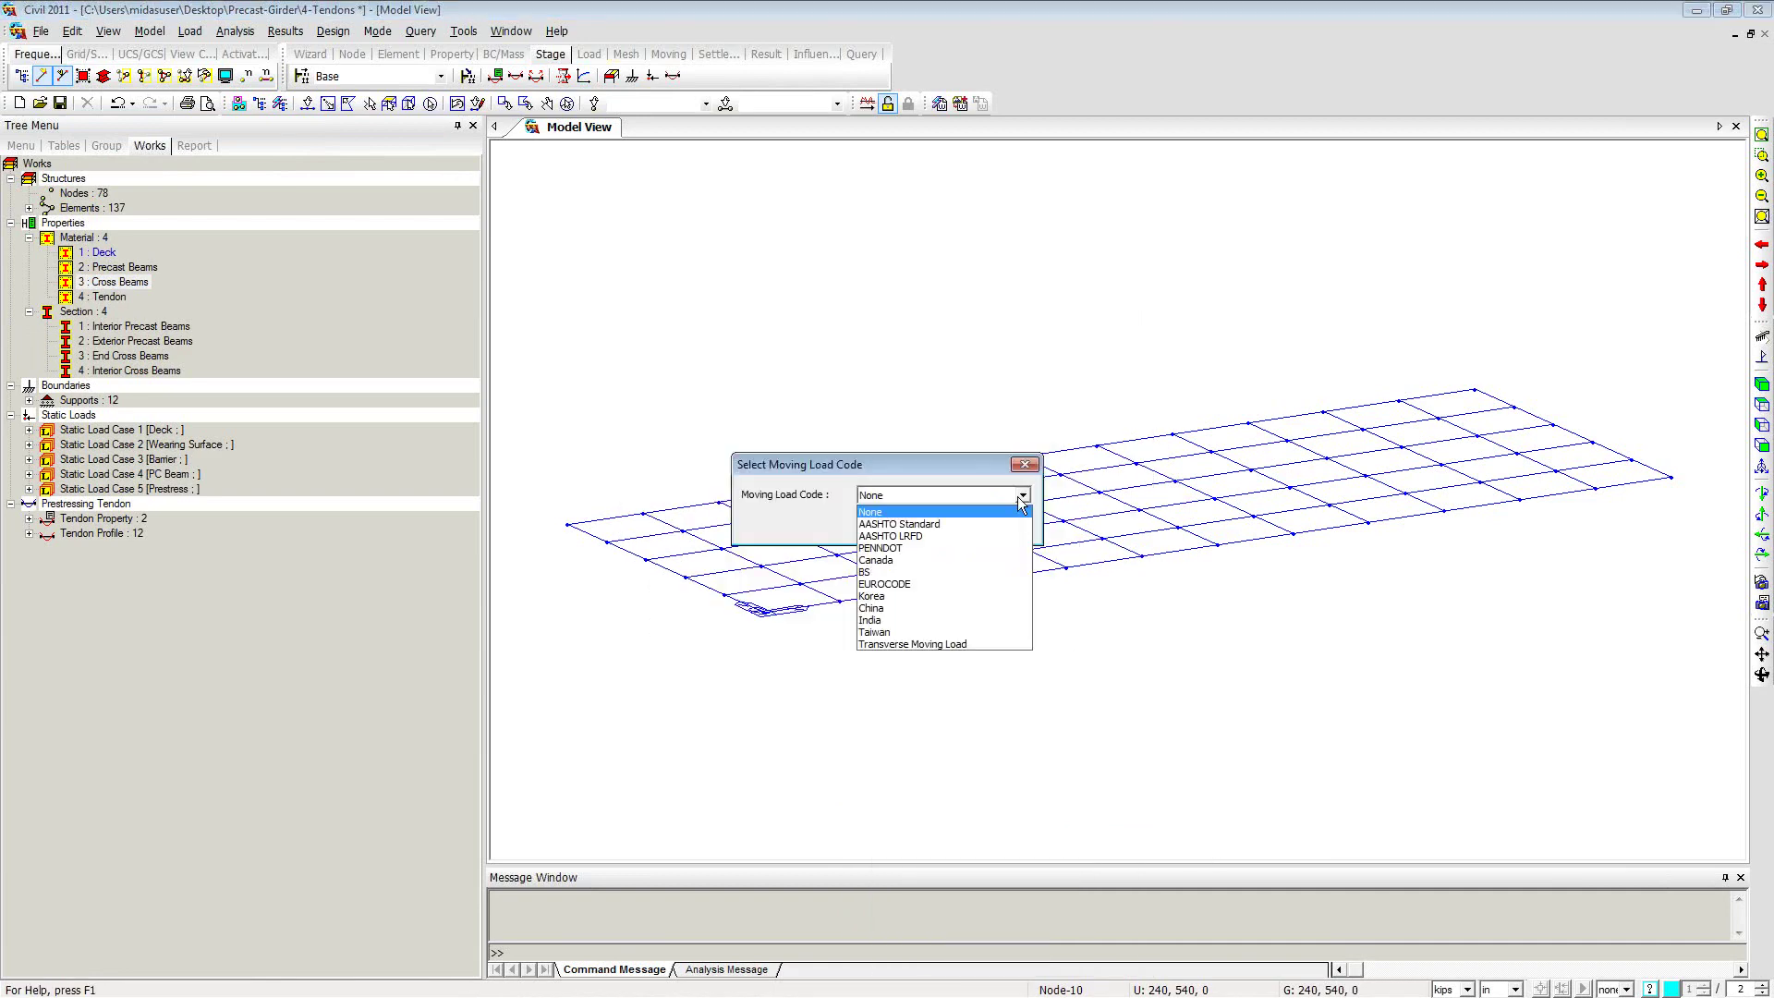
left_click(902, 536)
left_click(914, 523)
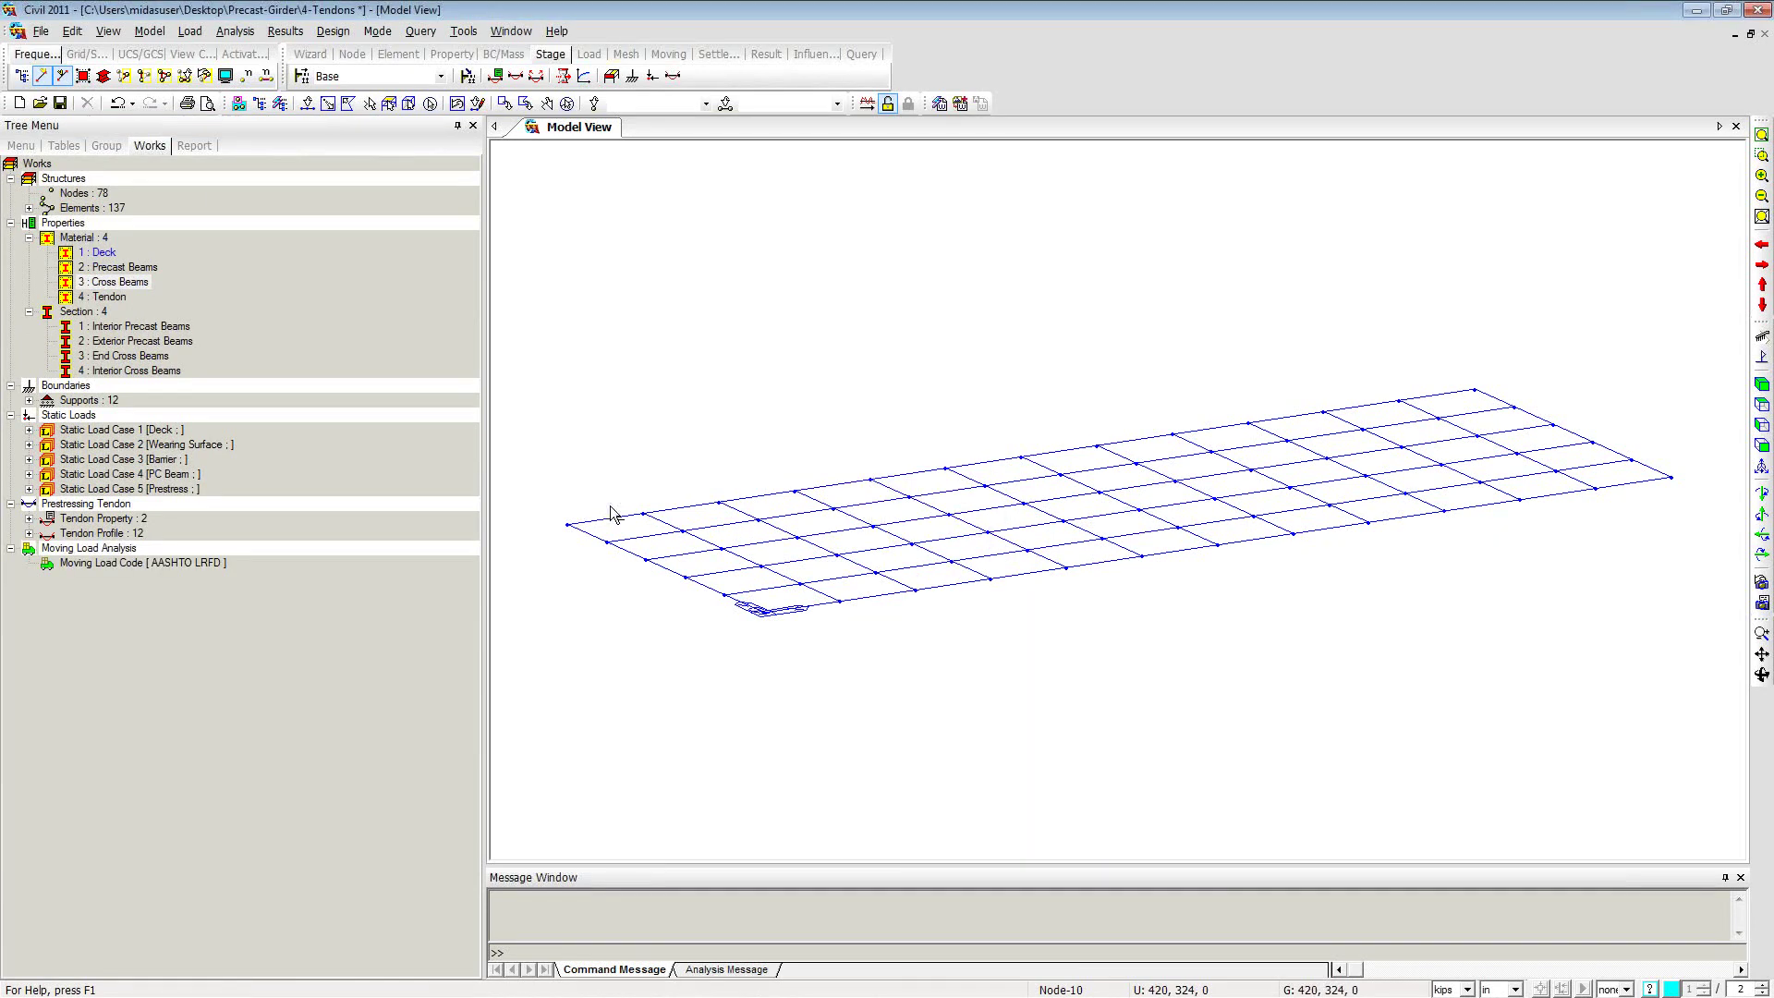
Step: Open the traffic line lanes definition and start adding a new lane
right_click(688, 242)
mouse_move(739, 356)
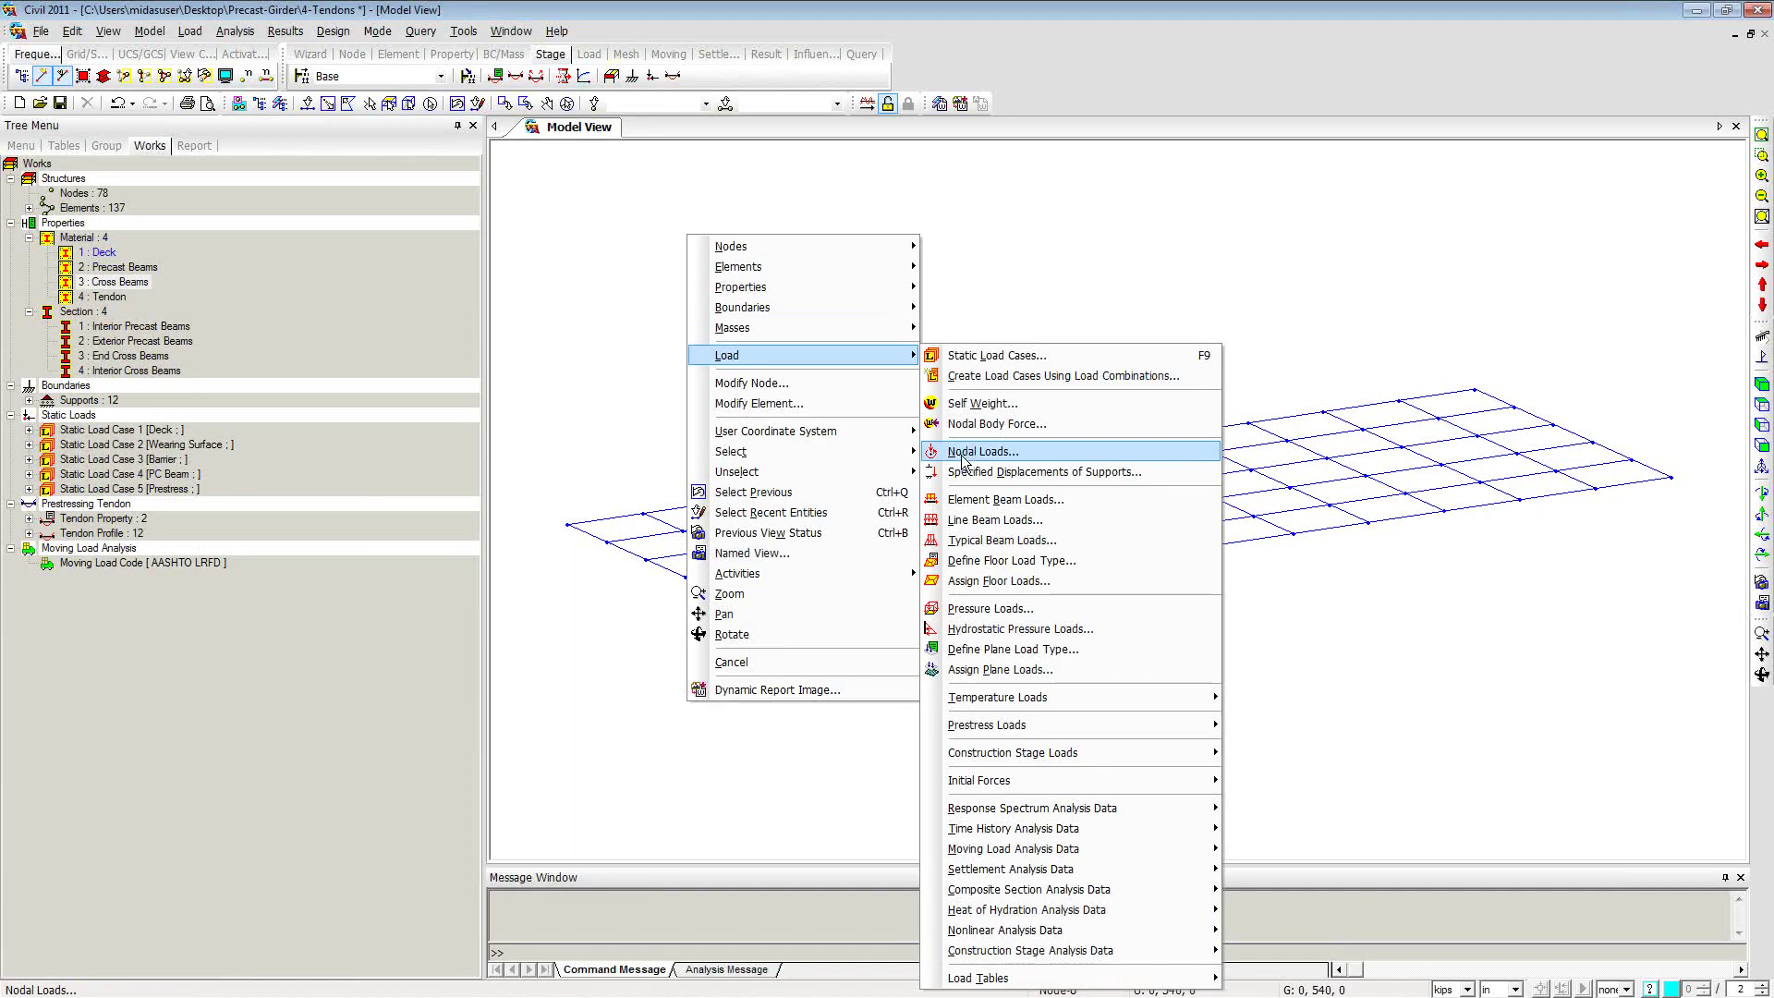
mouse_move(1027, 858)
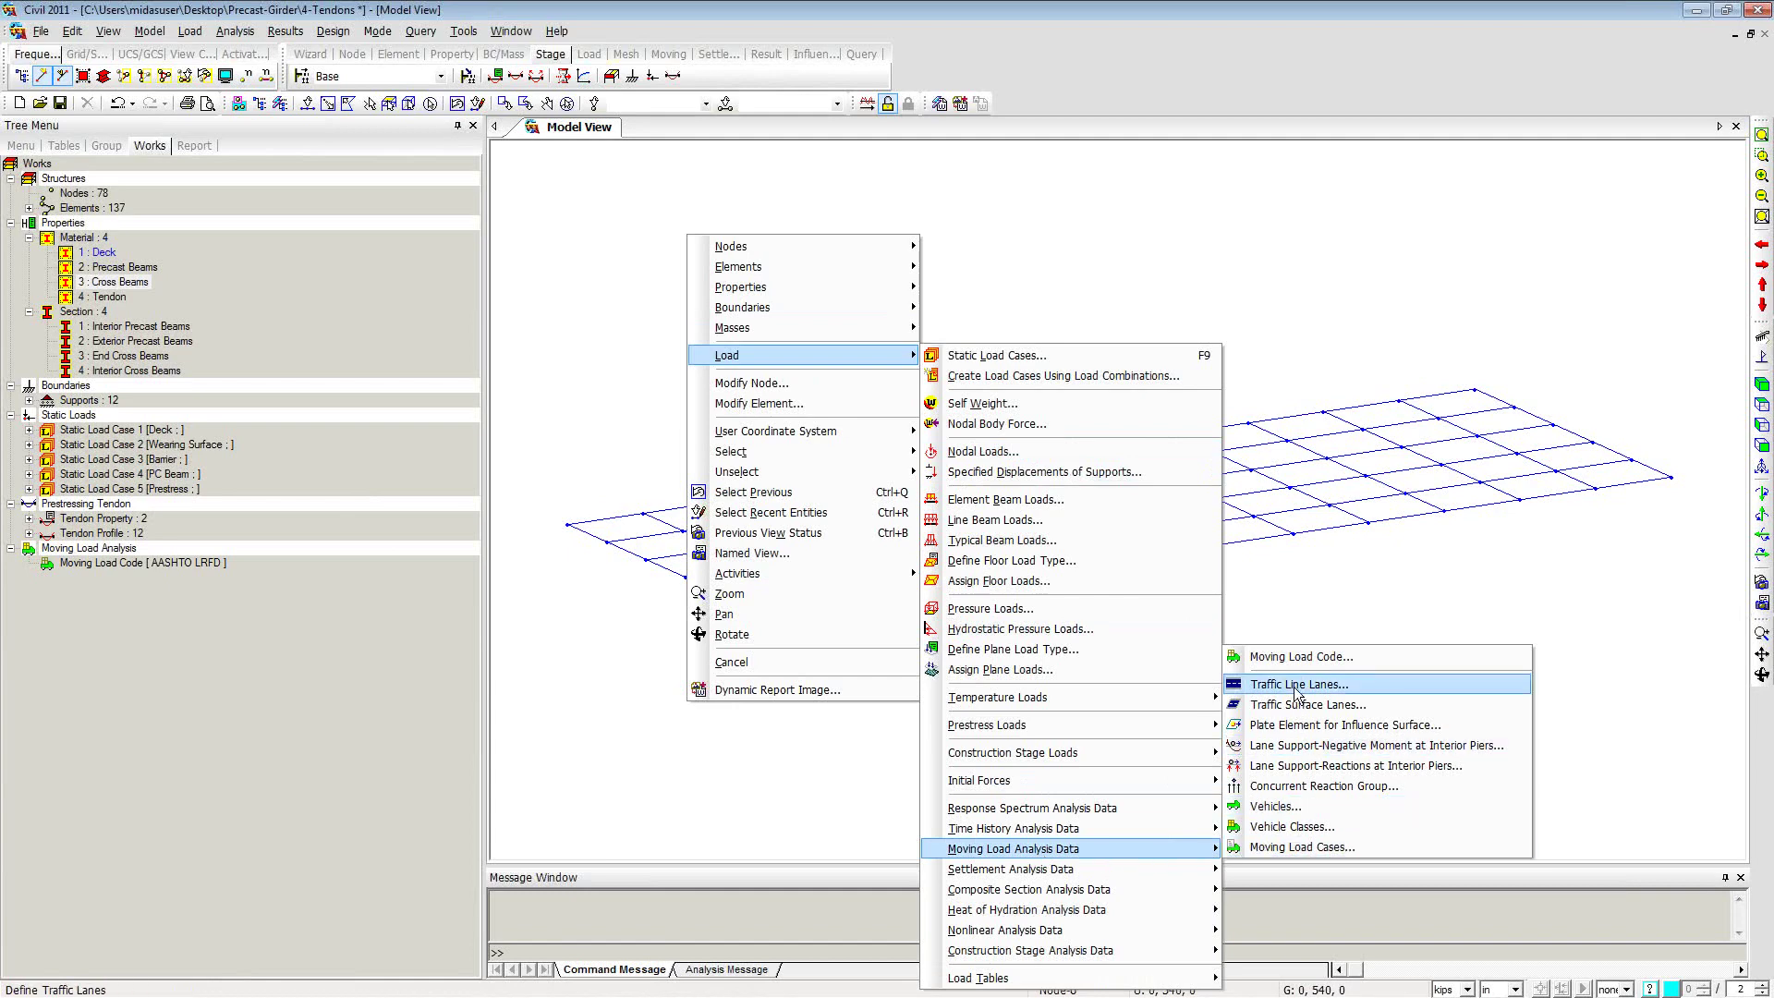
left_click(1295, 685)
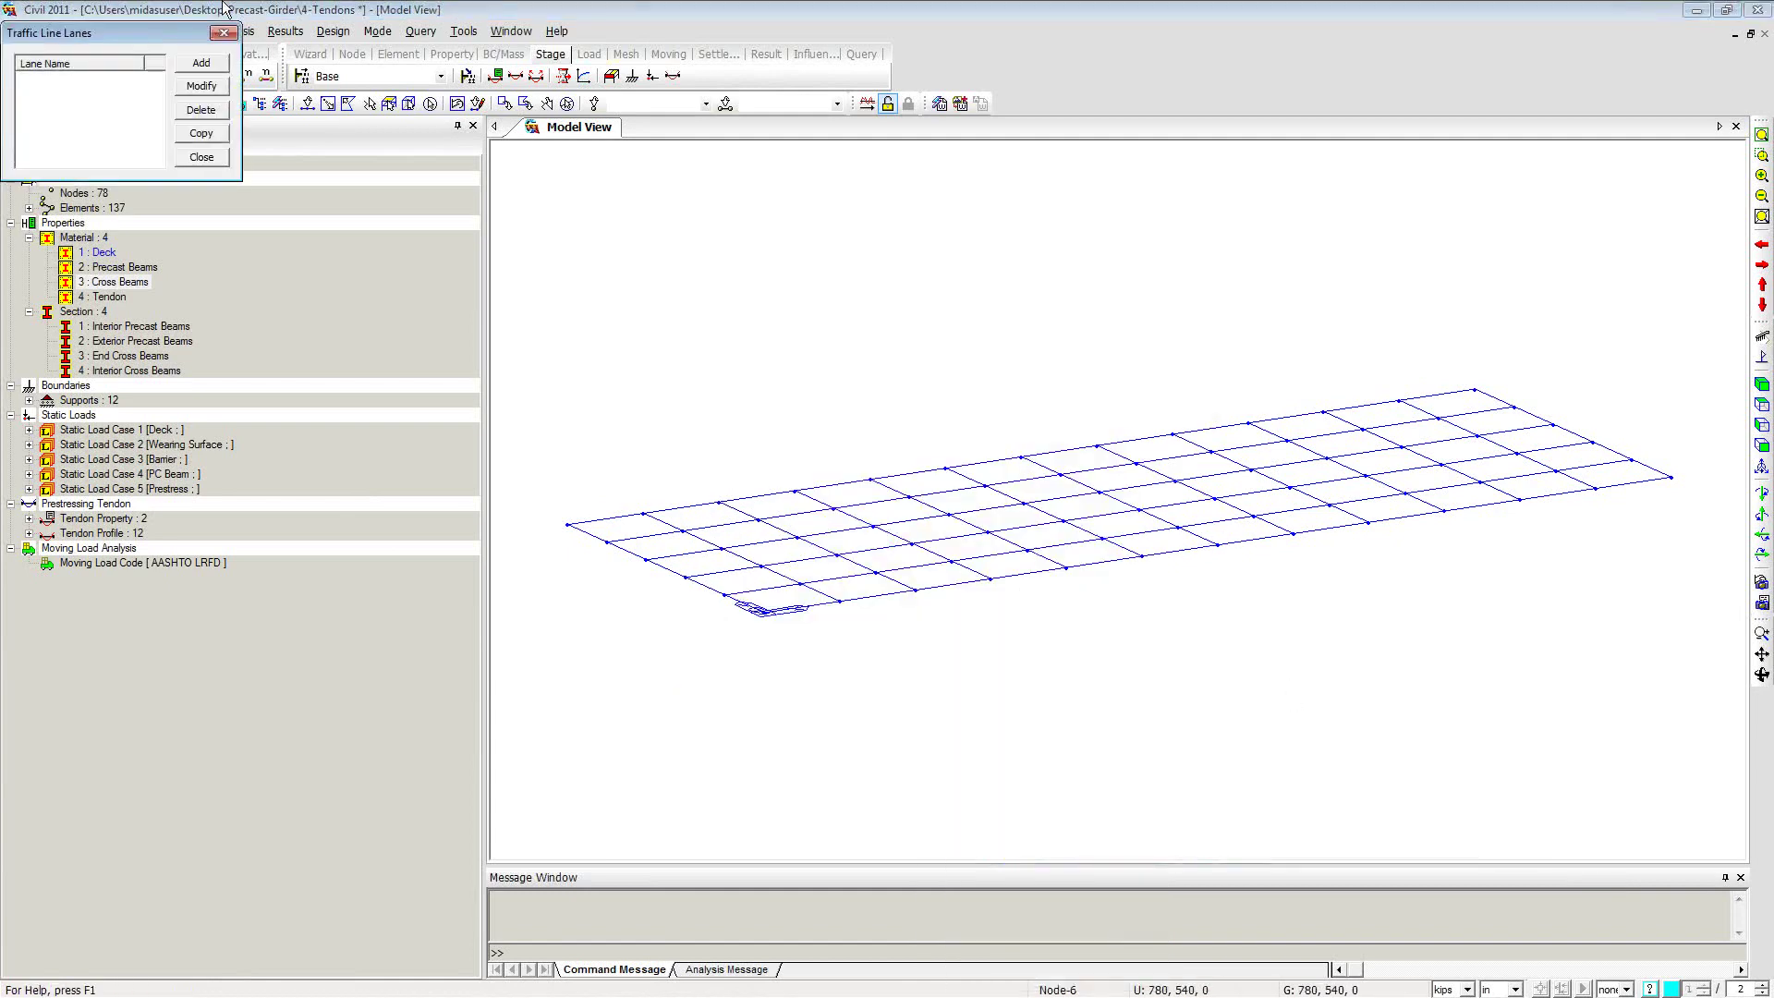
left_click_drag(171, 42, 921, 186)
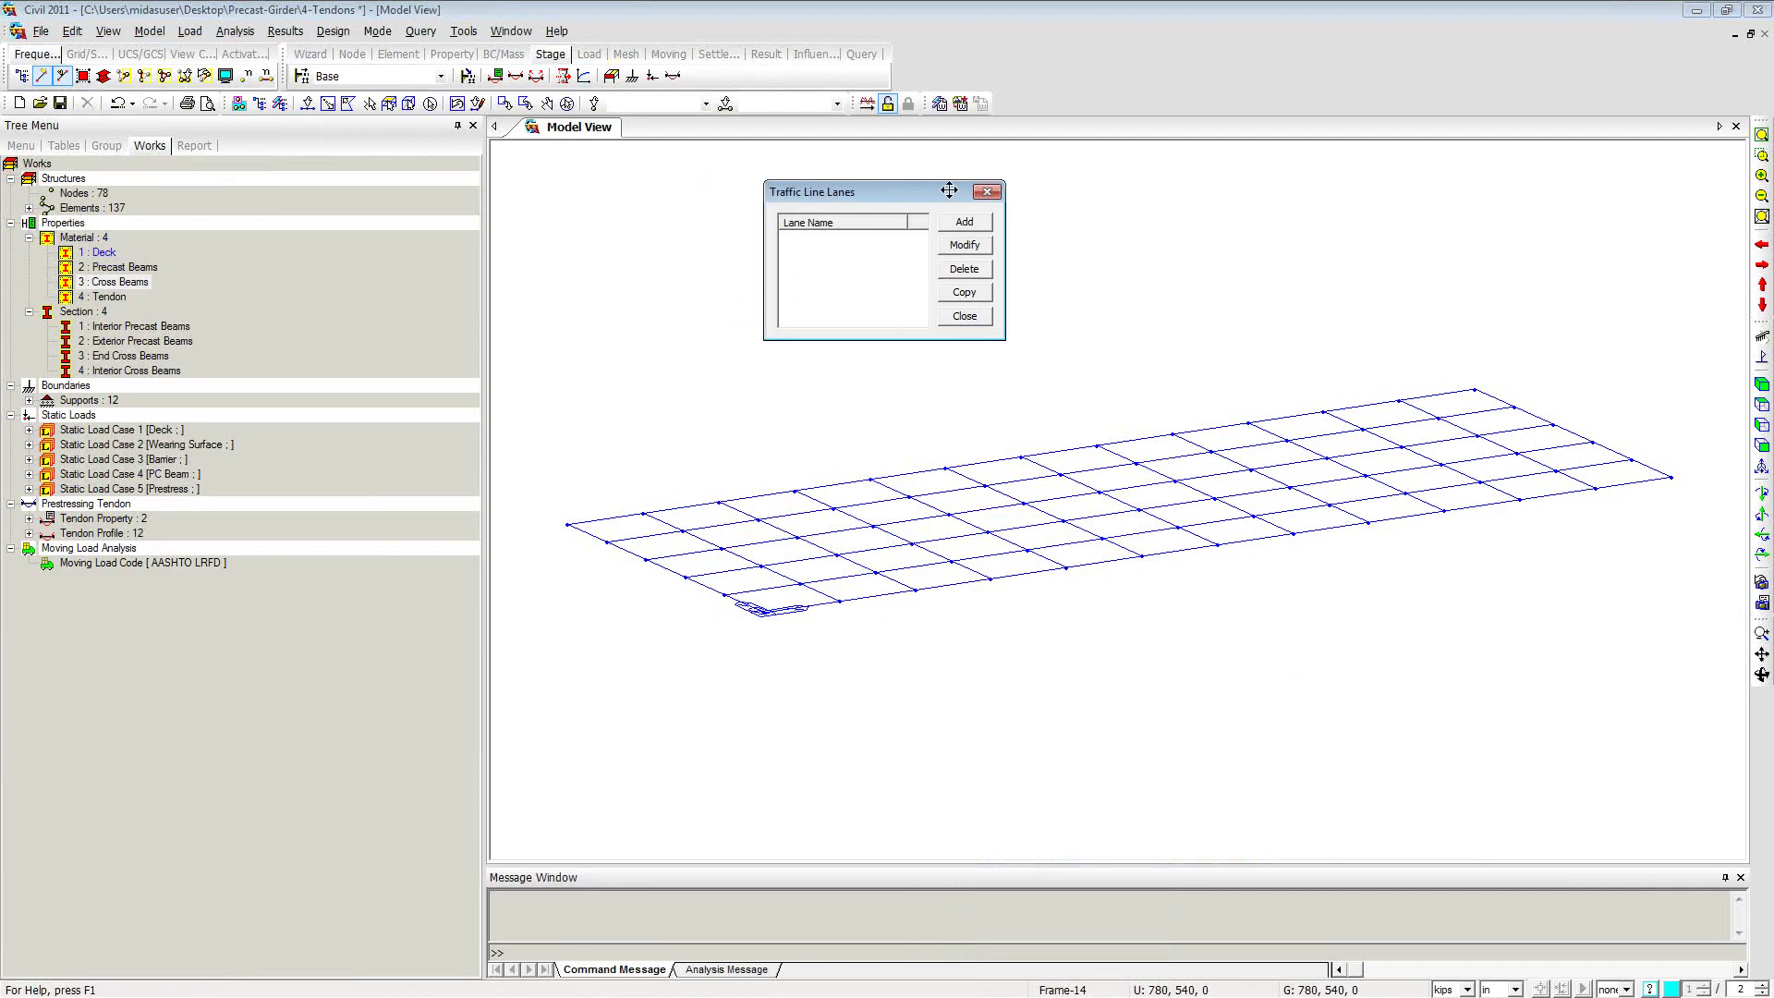
left_click(964, 223)
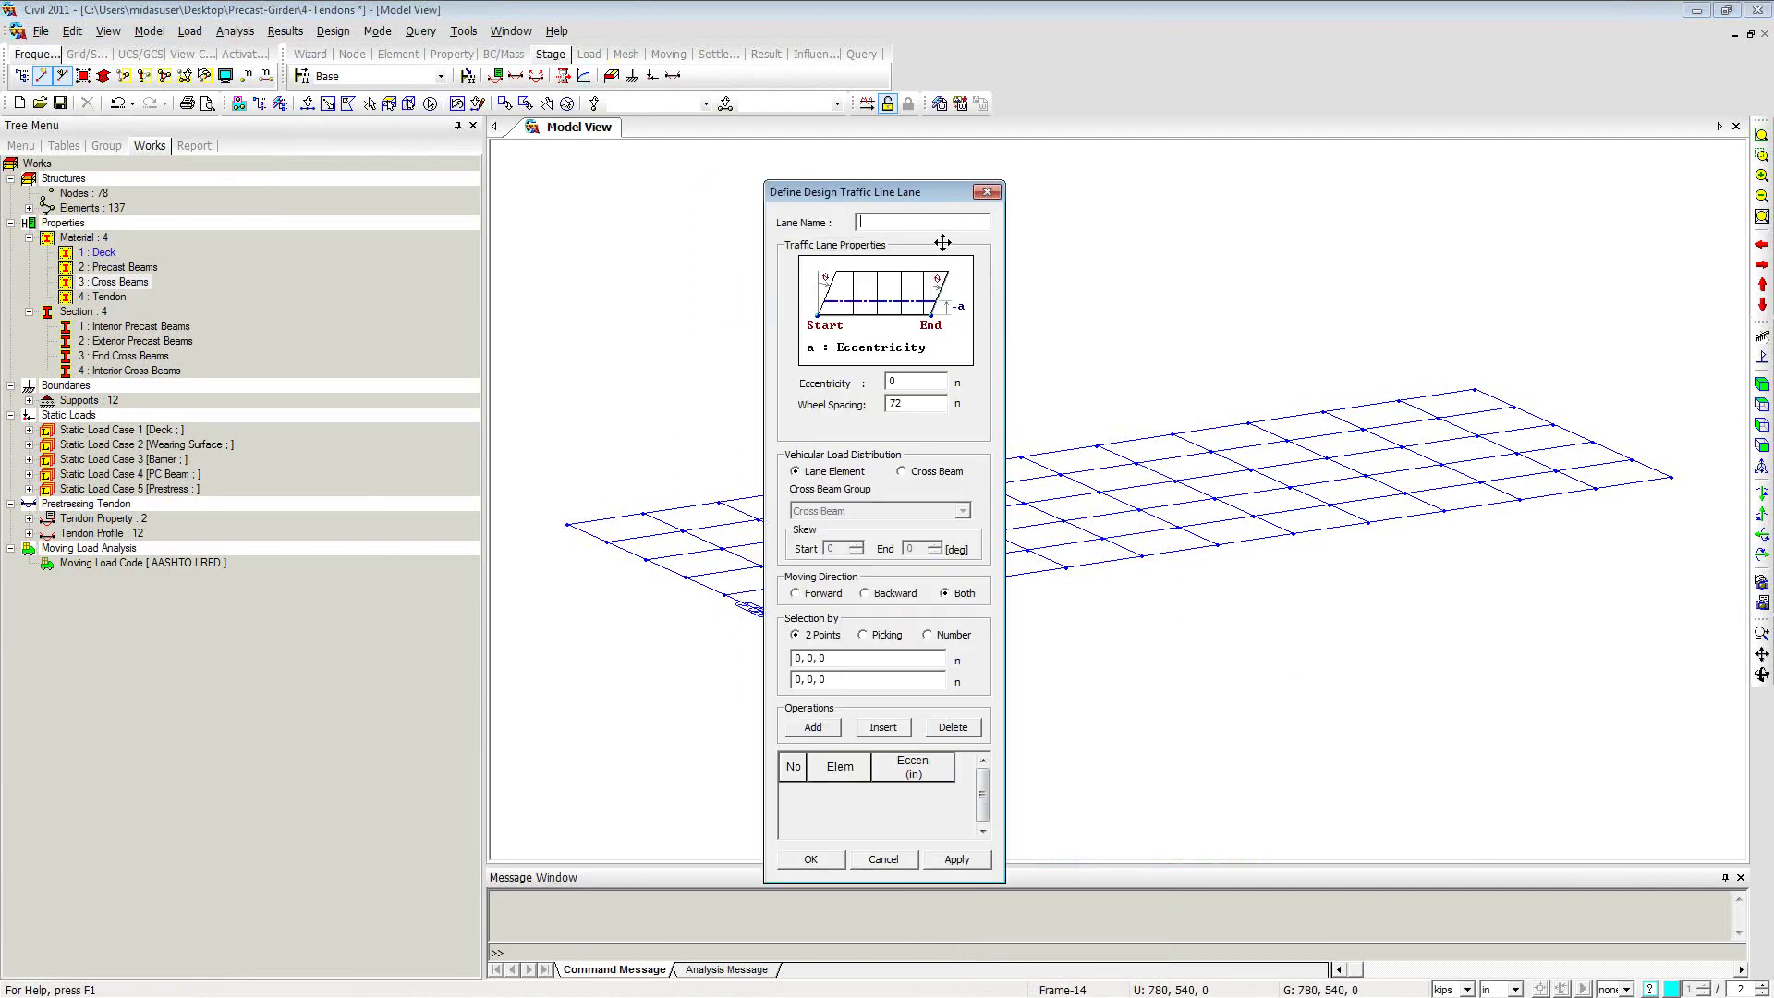
type("Lane")
left_click(916, 383)
left_click(892, 860)
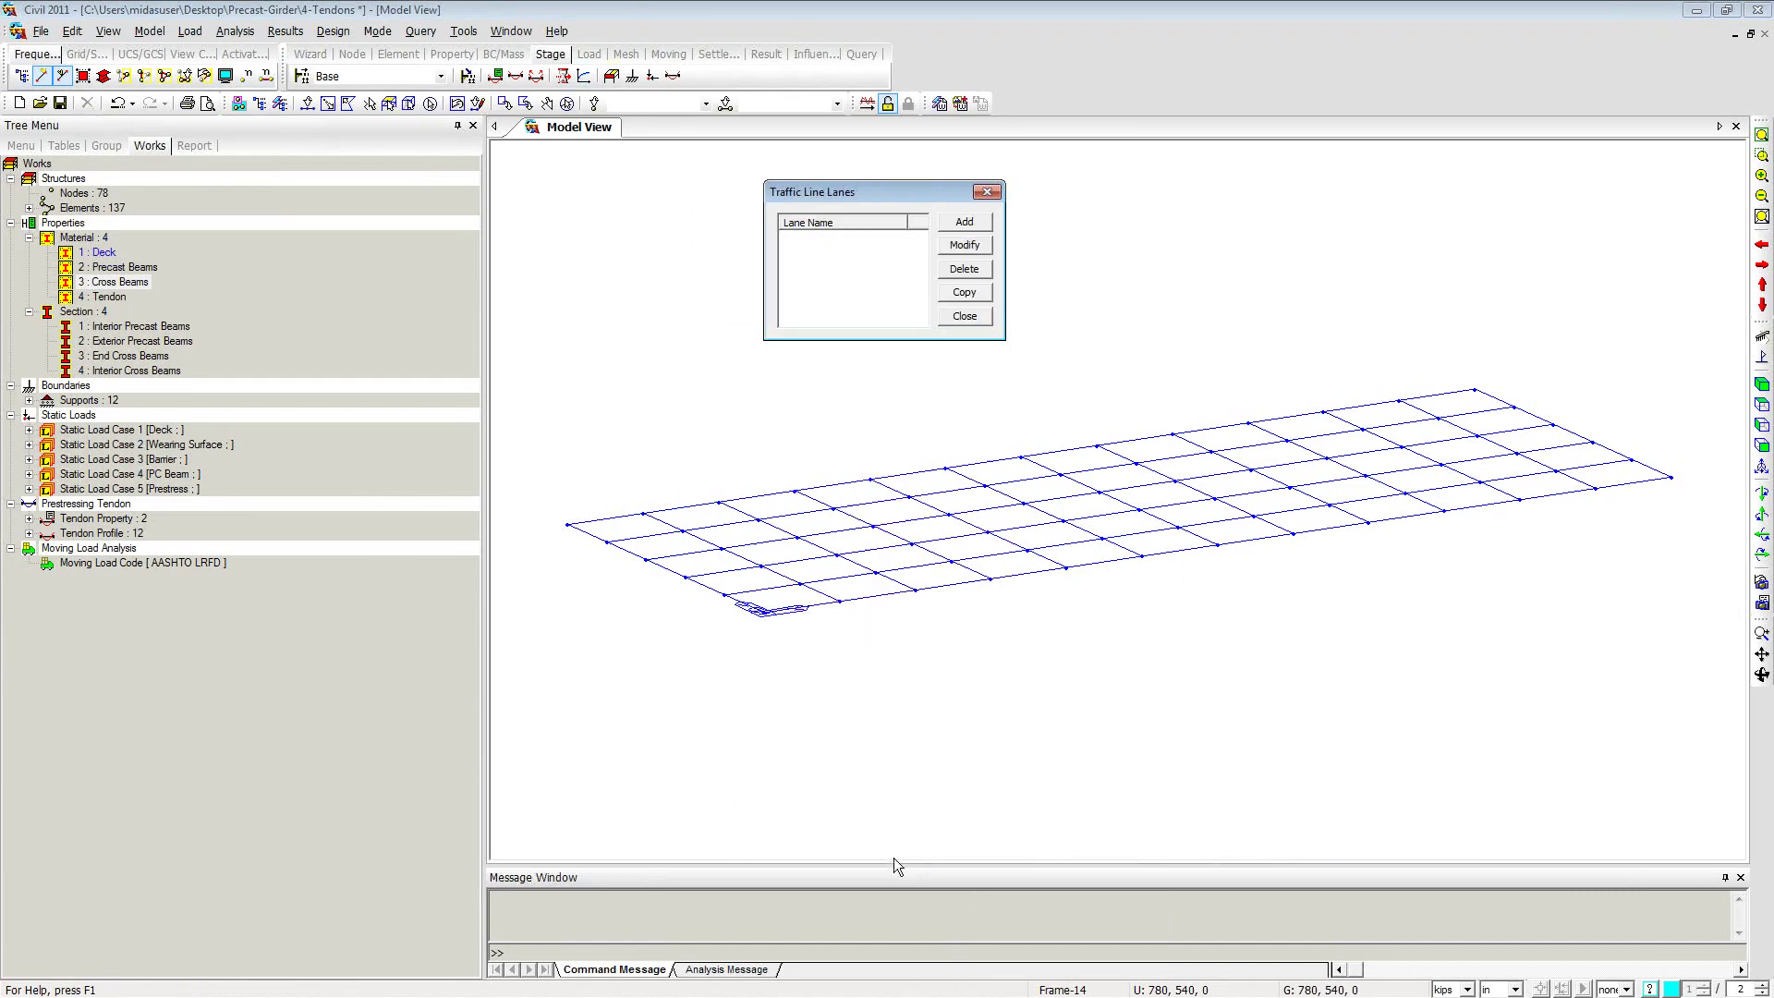
Step: Switch the length unit to feet and start traffic line lane "Lane 1" with eccentricity -4.5 ft and Cross Beam load distribution
left_click(1498, 988)
left_click(1494, 982)
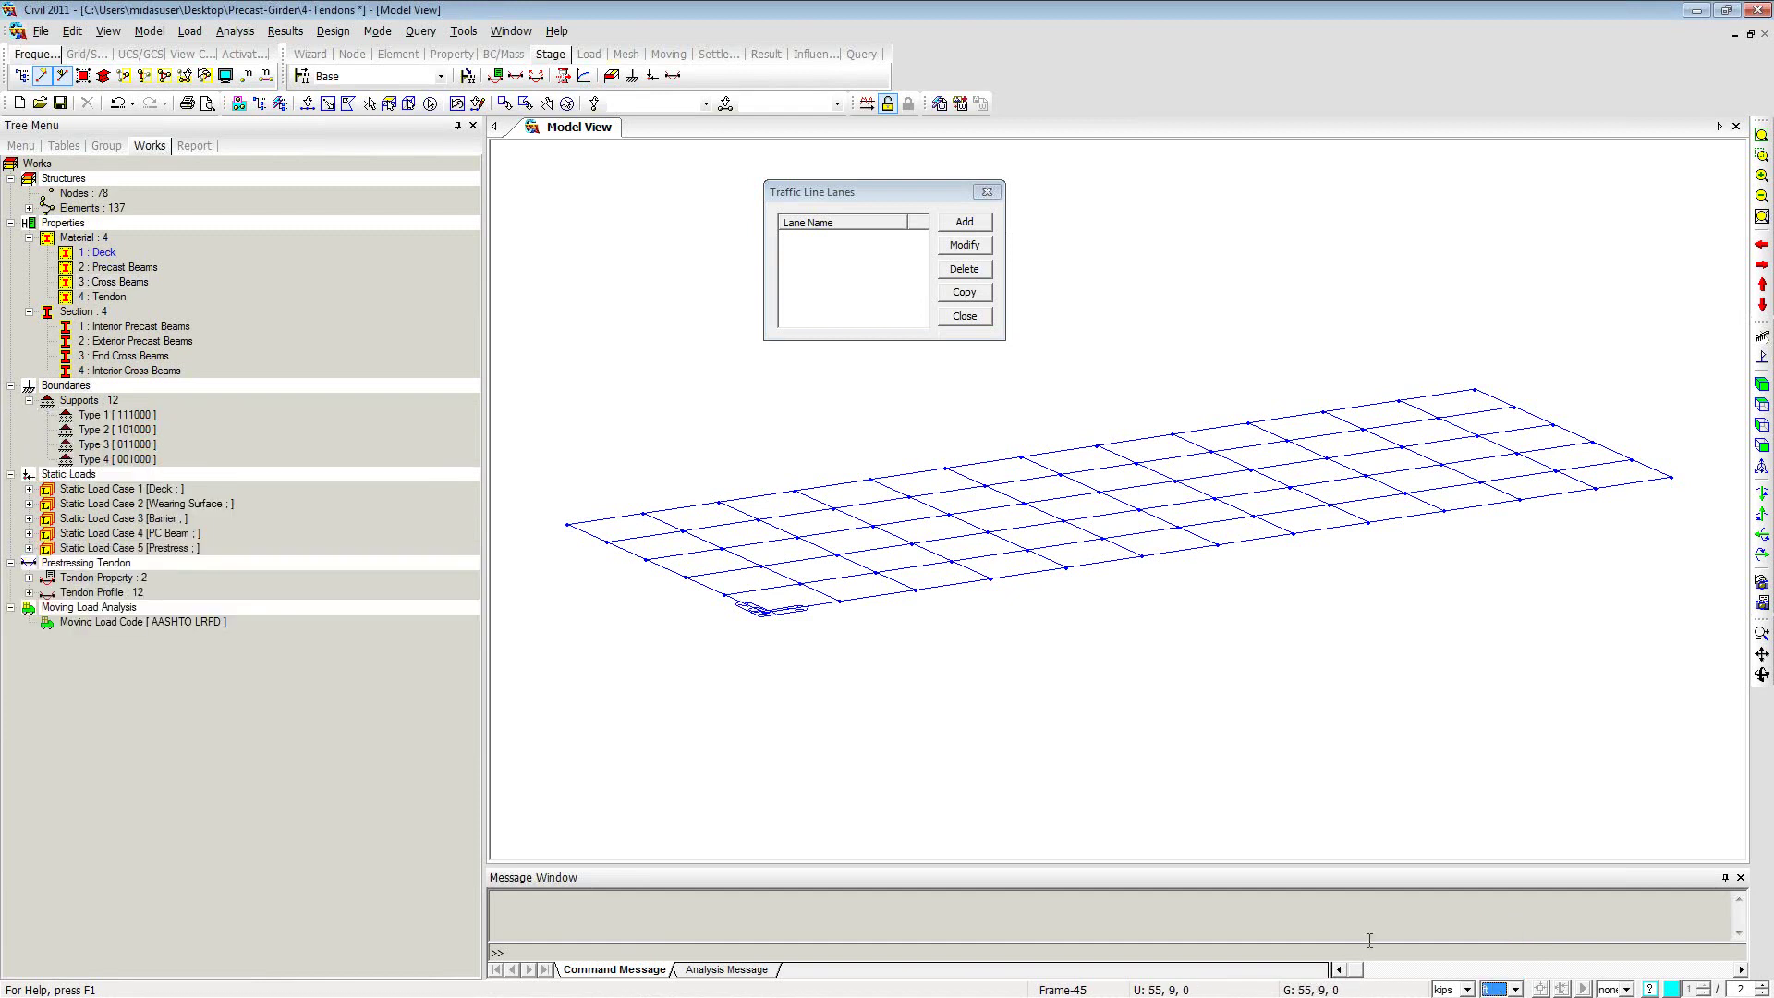
left_click(964, 221)
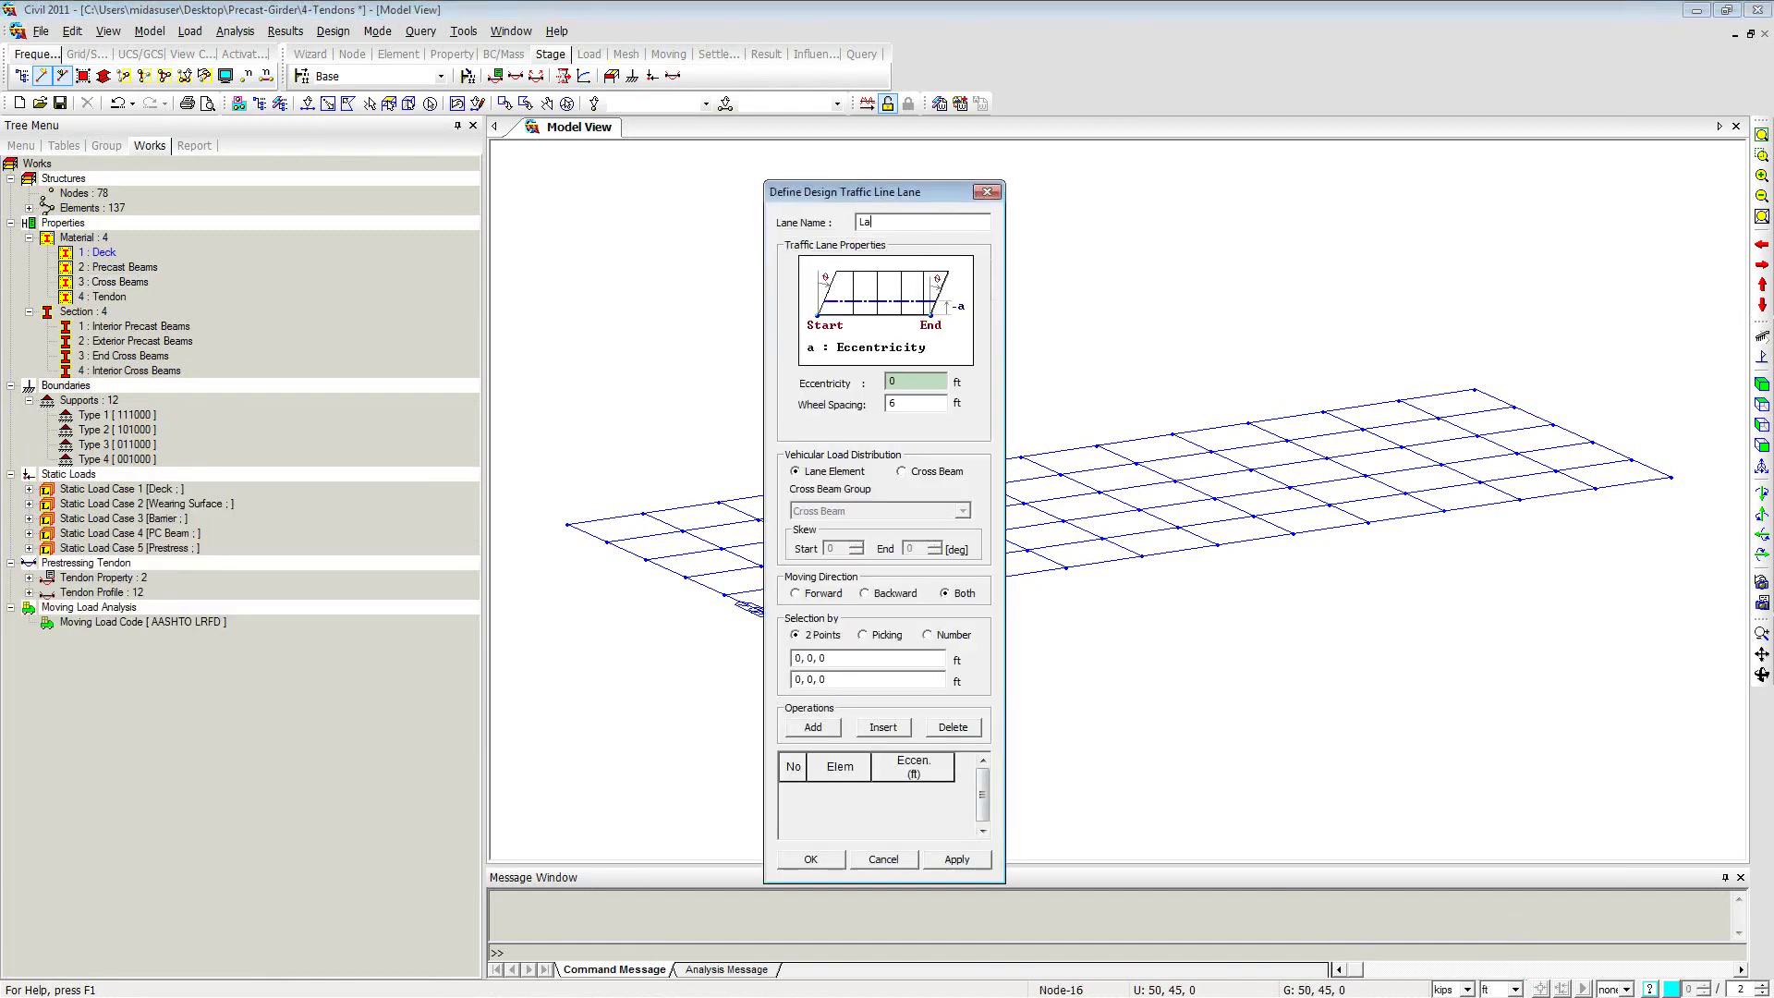
key("Tab")
type("-")
left_click(901, 472)
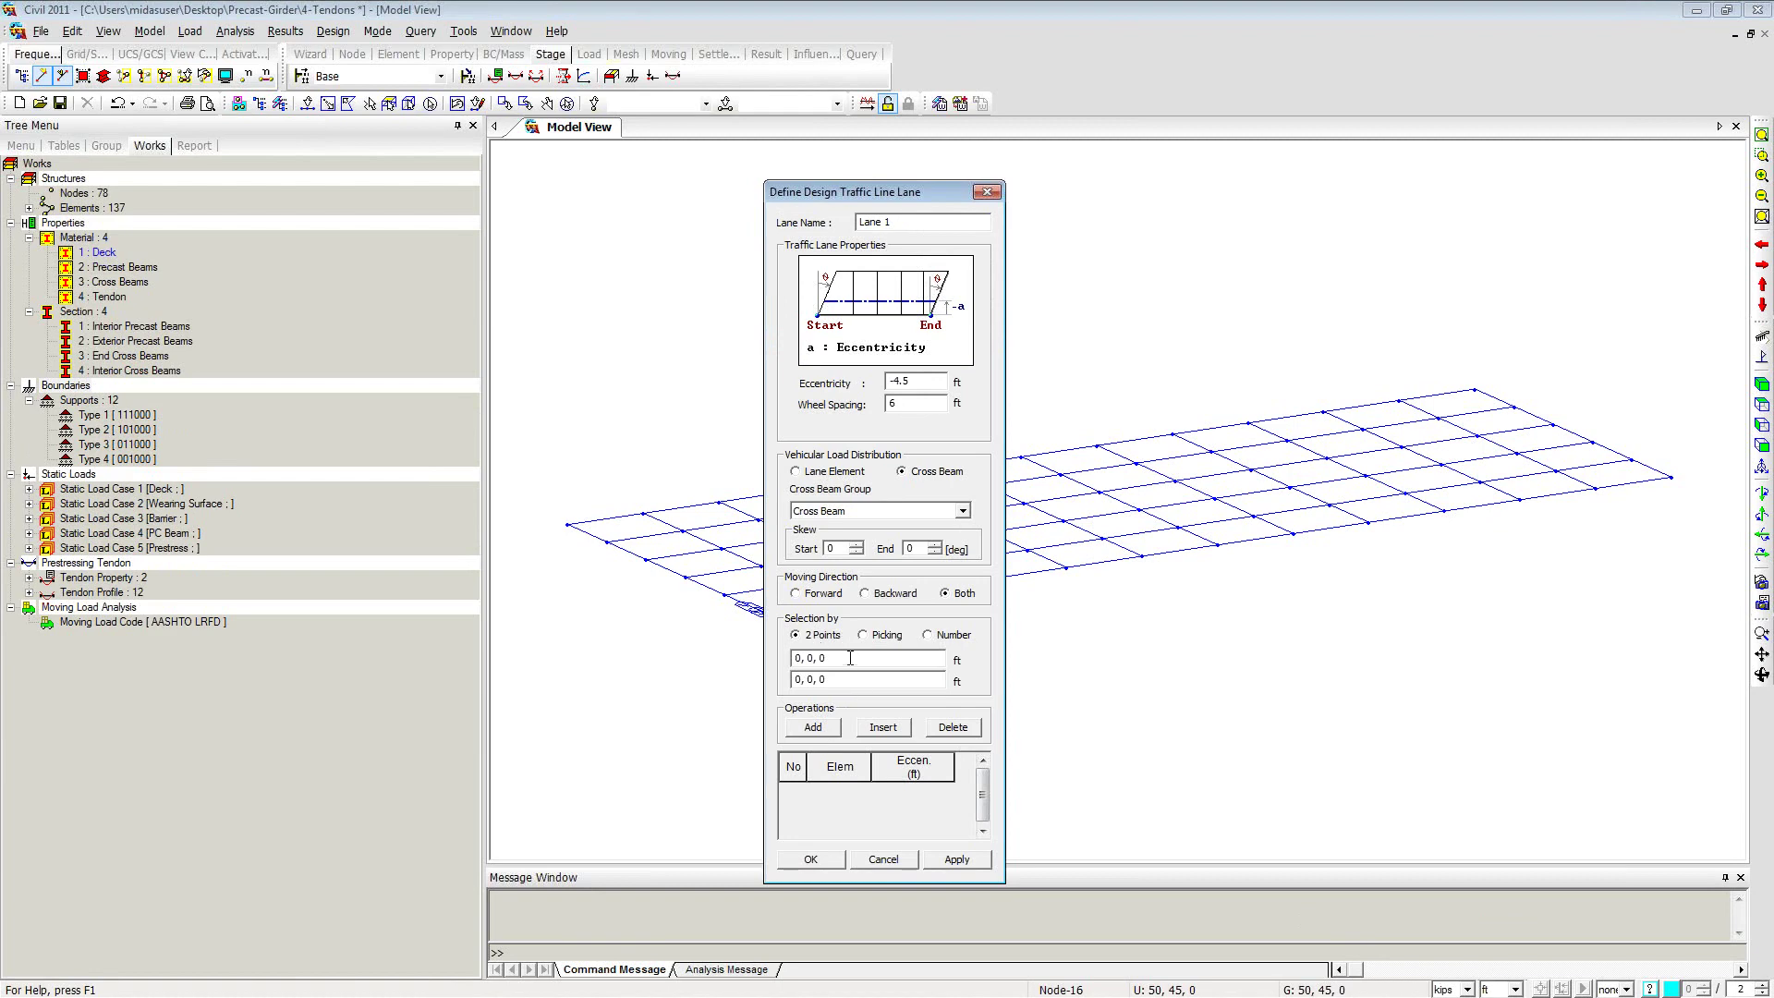
Step: Assign Lane 1 to the front edge girder from point 0, 0, 0 to 120, 0, 0 and apply the lane
left_click_drag(905, 193, 580, 189)
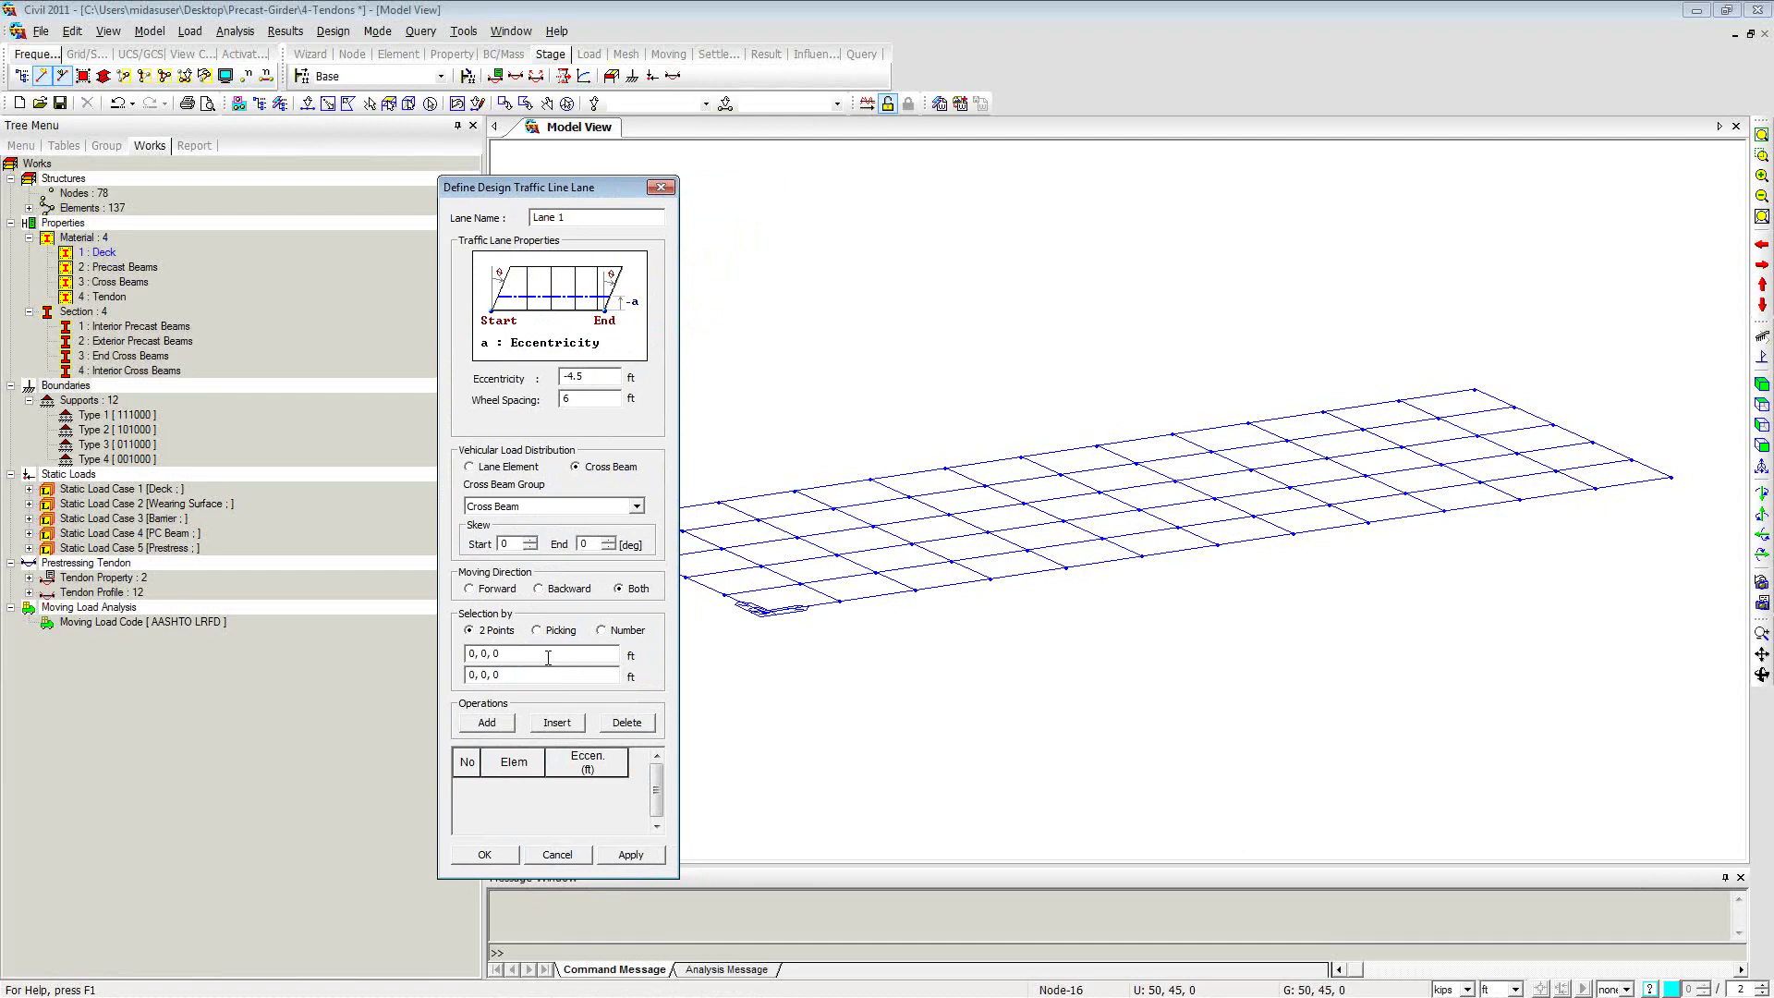
left_click(518, 657)
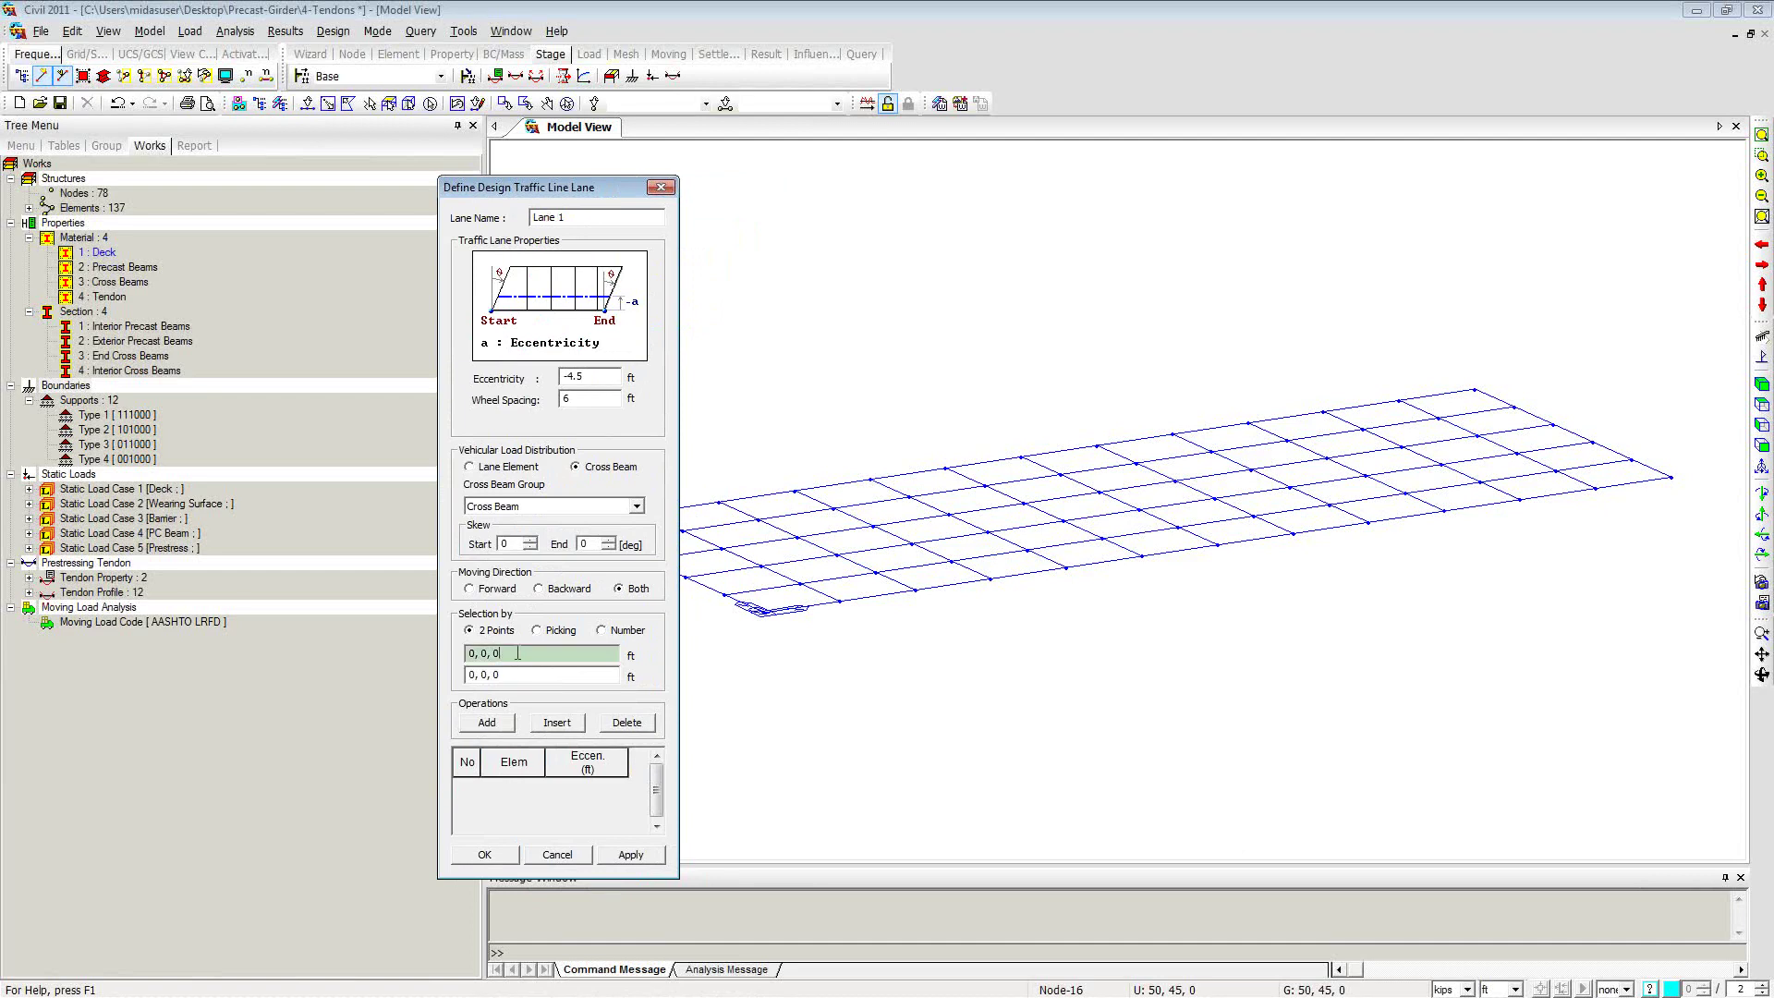
left_click(519, 653)
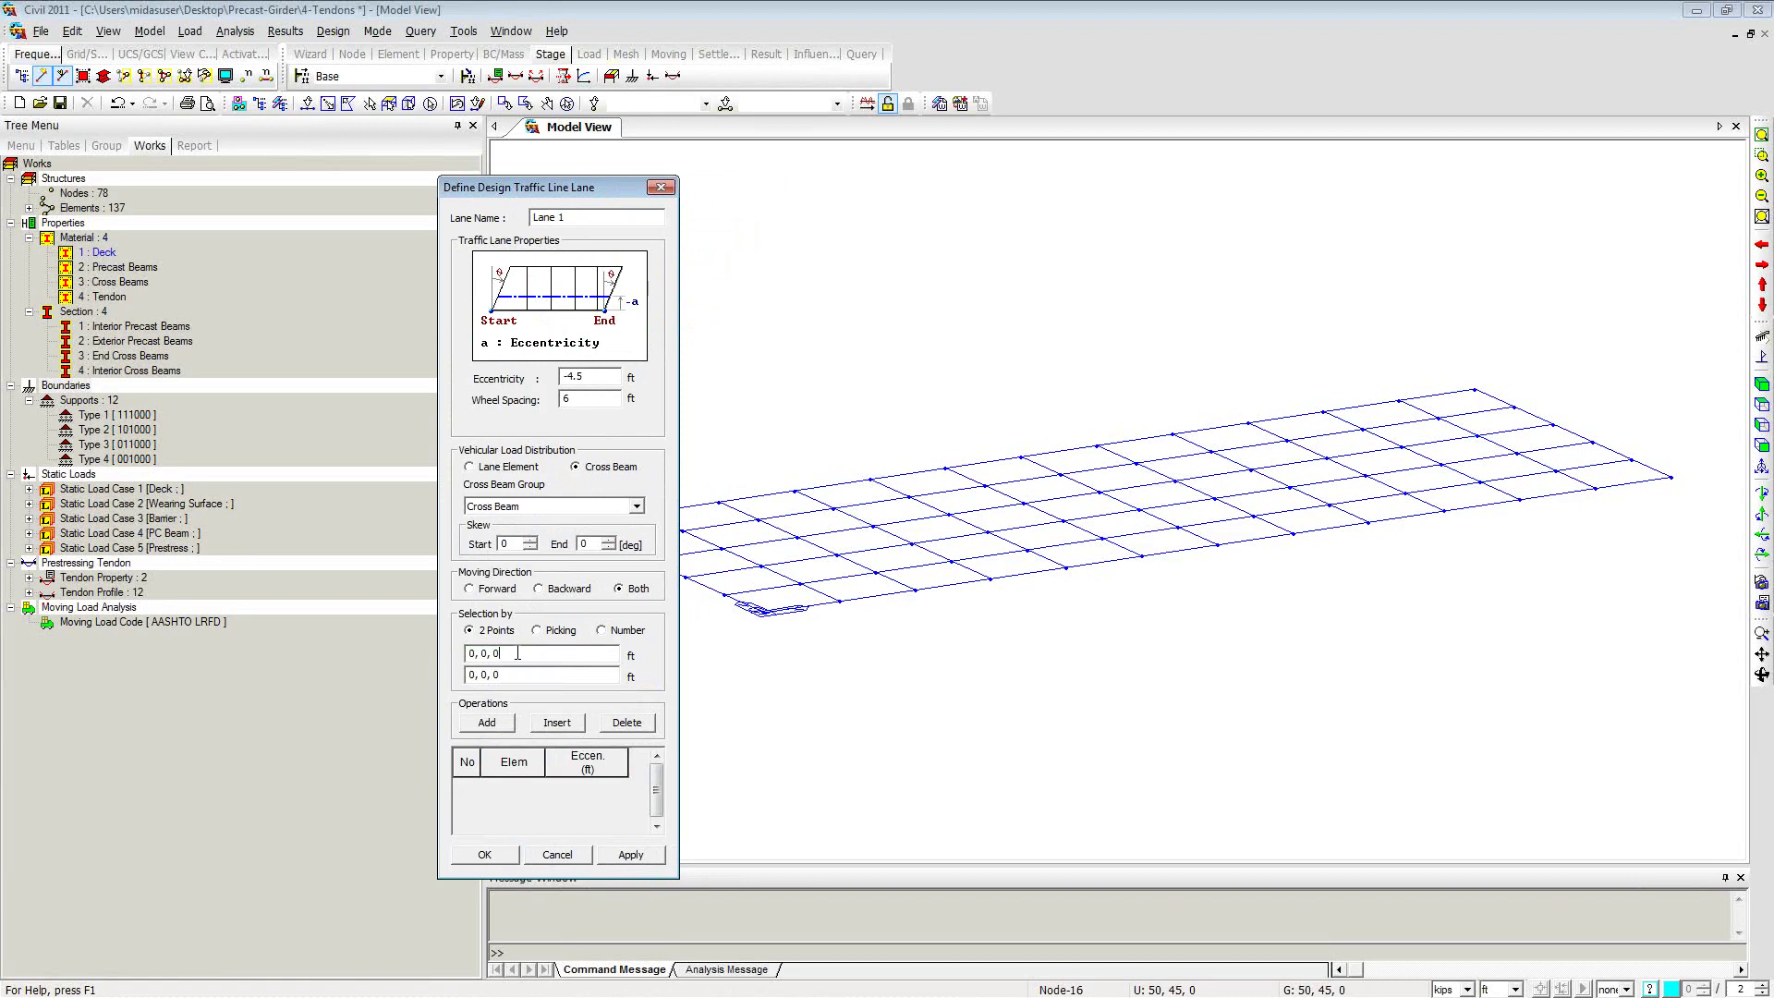
left_click(518, 653)
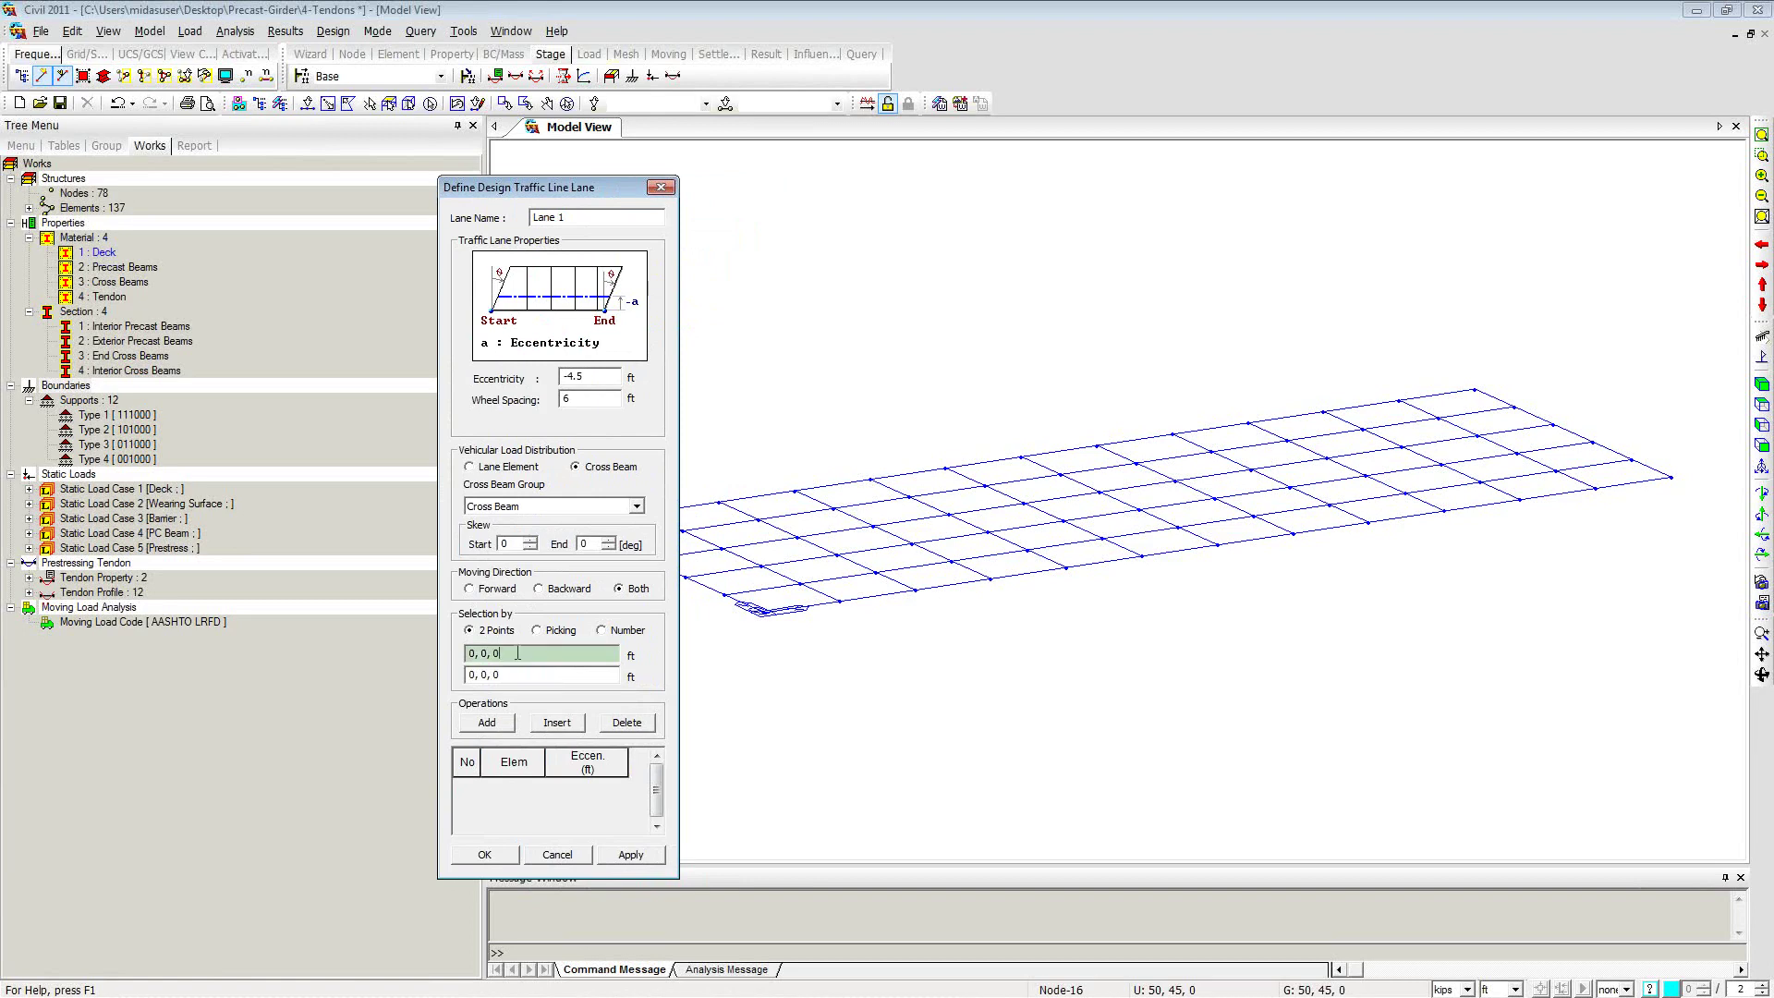
left_click(764, 611)
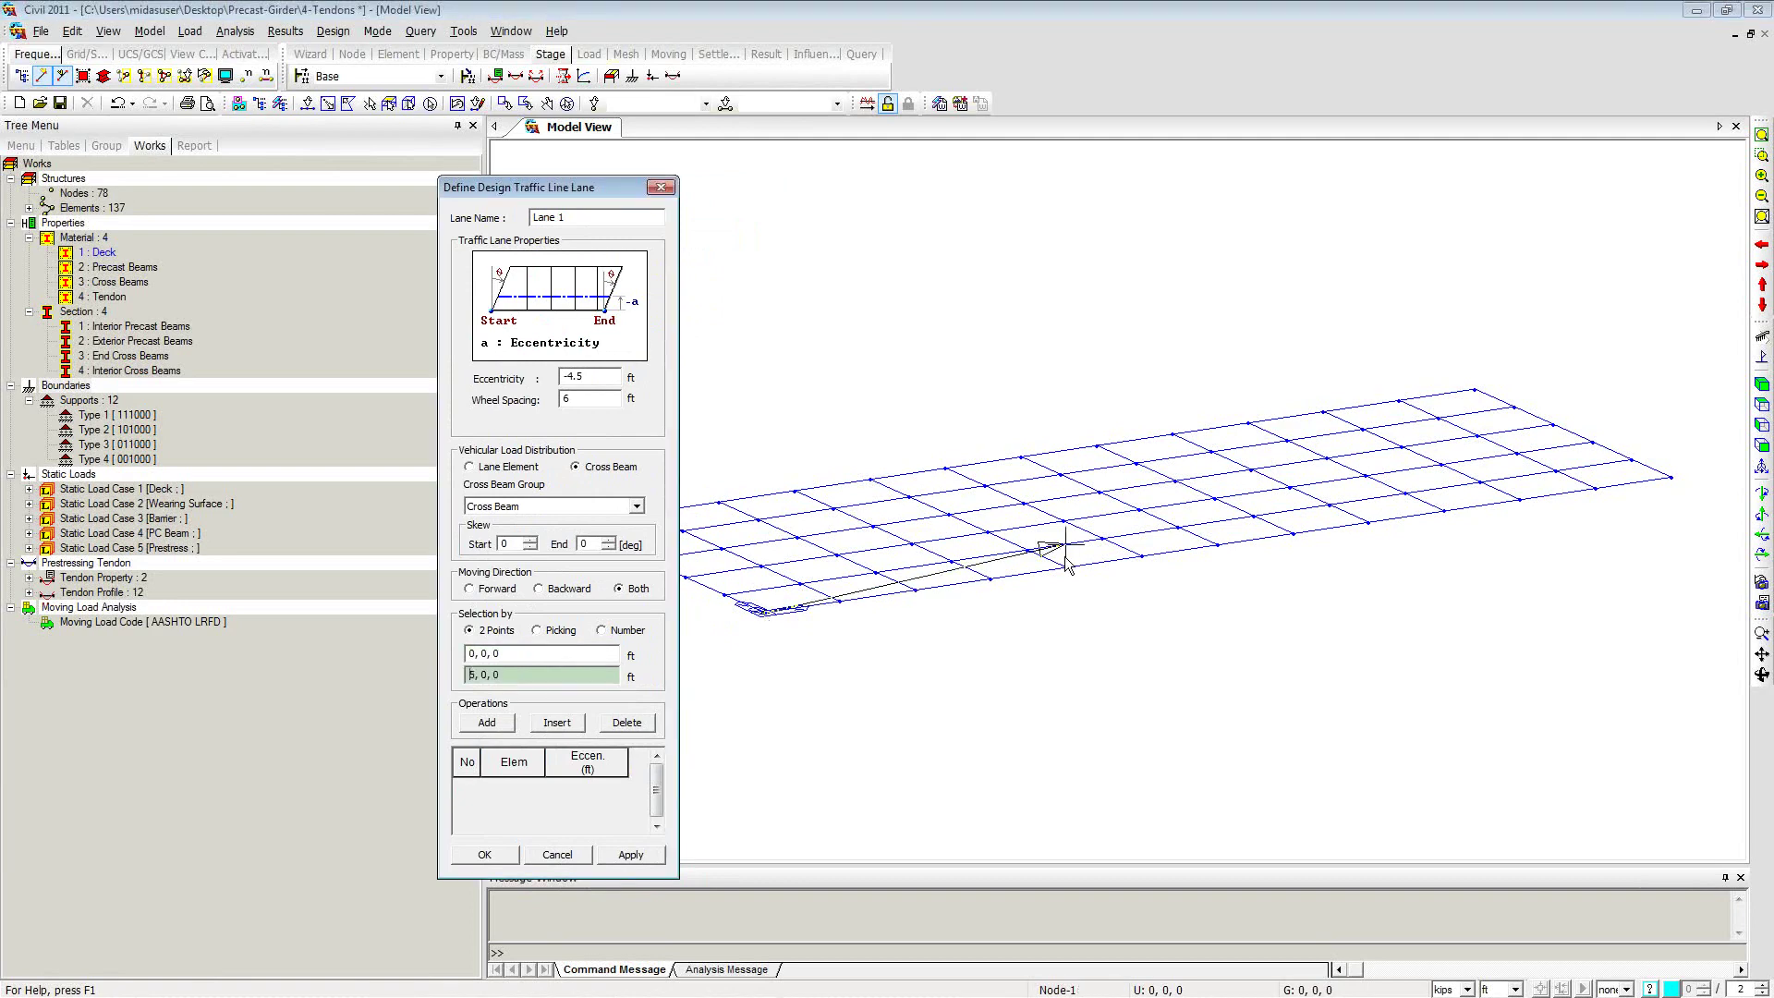
left_click(1670, 478)
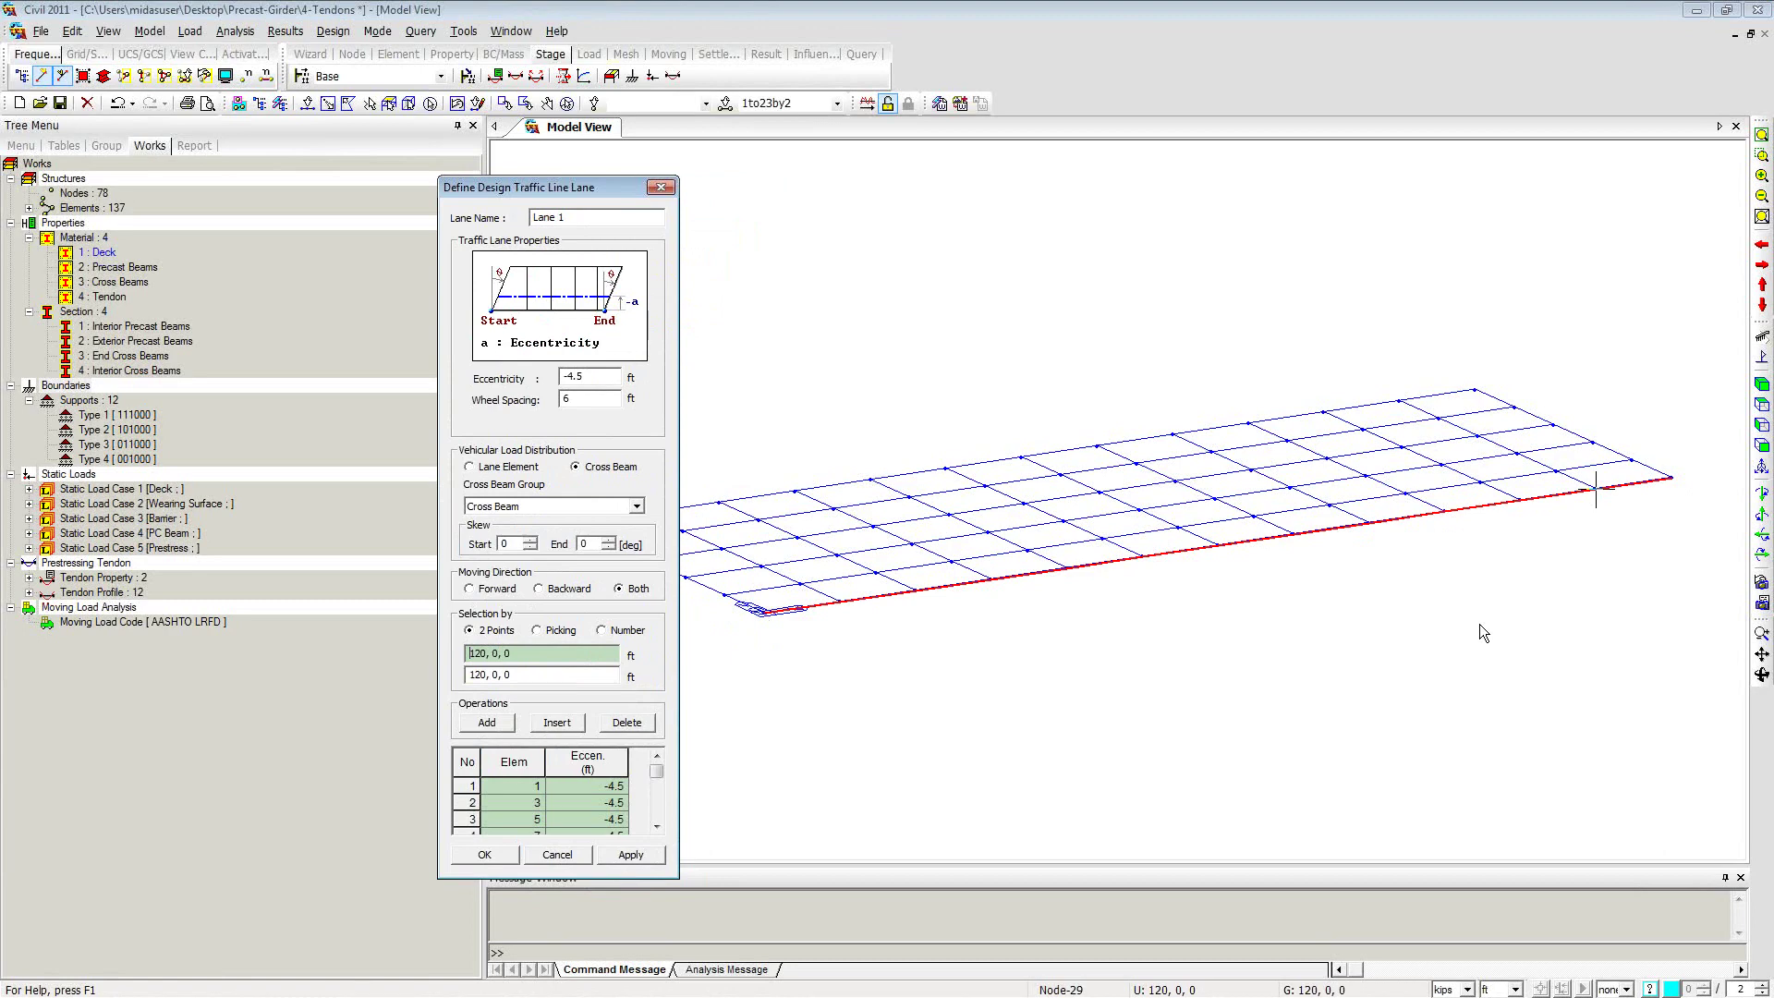
left_click(629, 853)
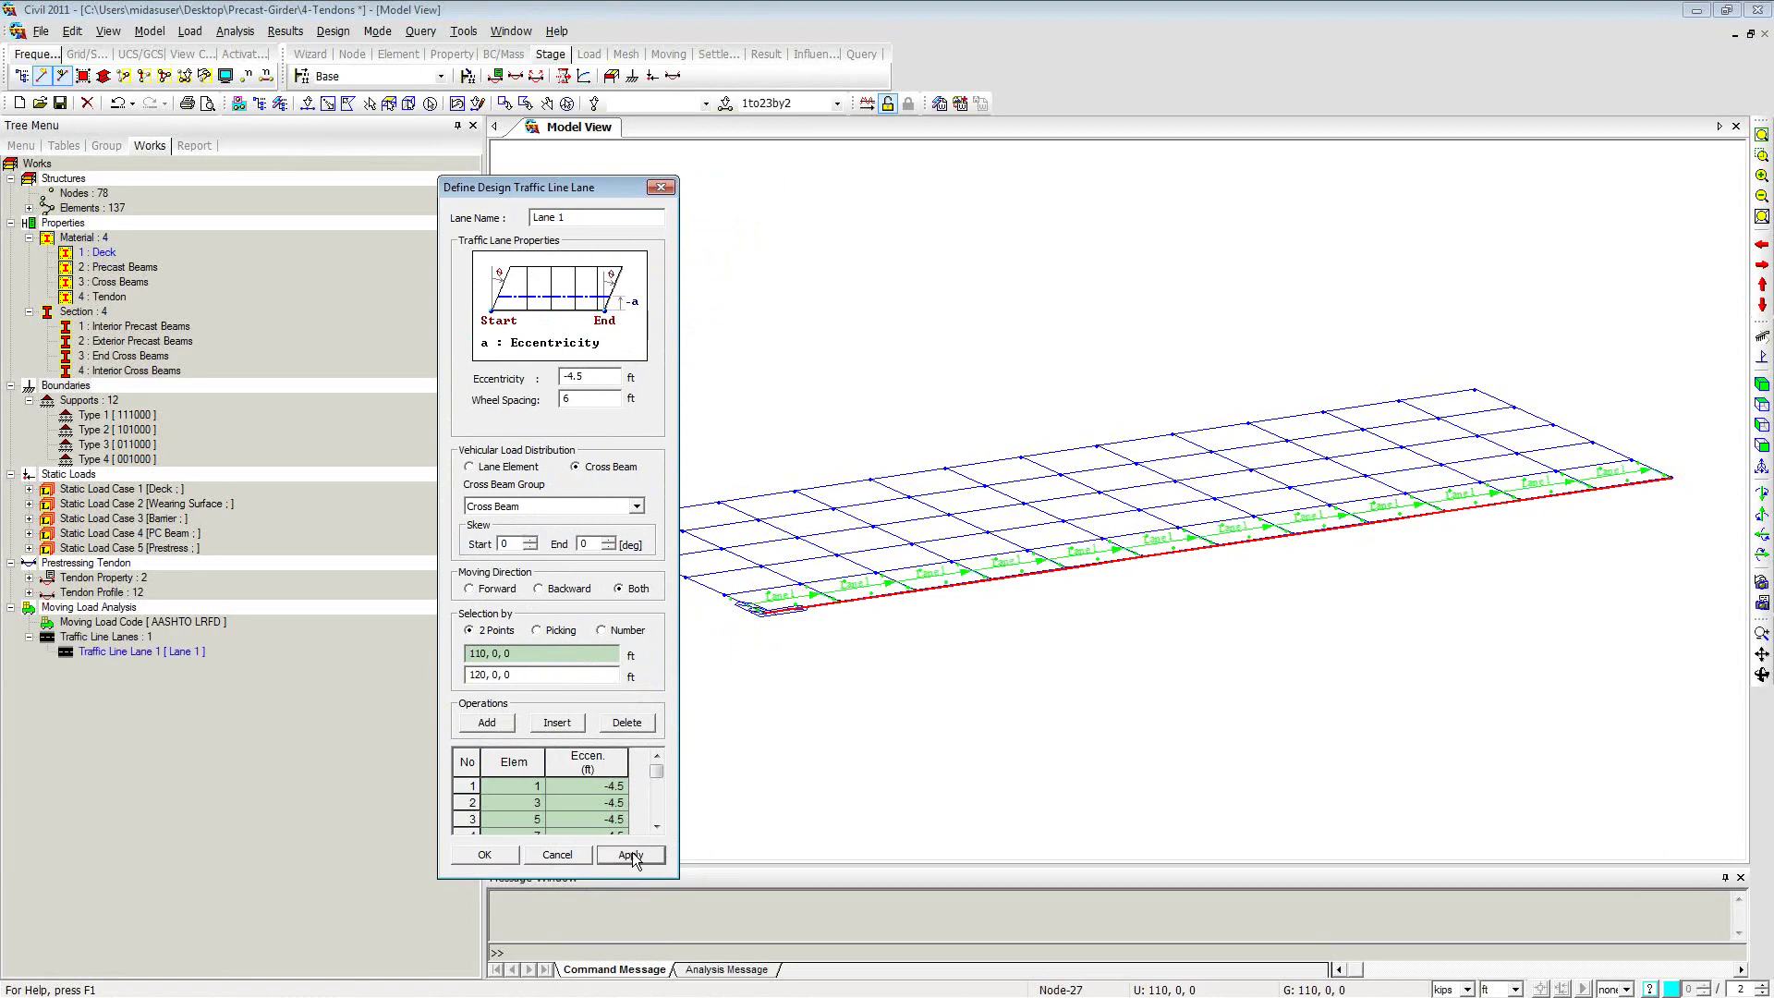
Step: Name the next lane "Lane 2", set its eccentricity to -16.5 ft, and clear the previous lane's element list
left_click(1761, 407)
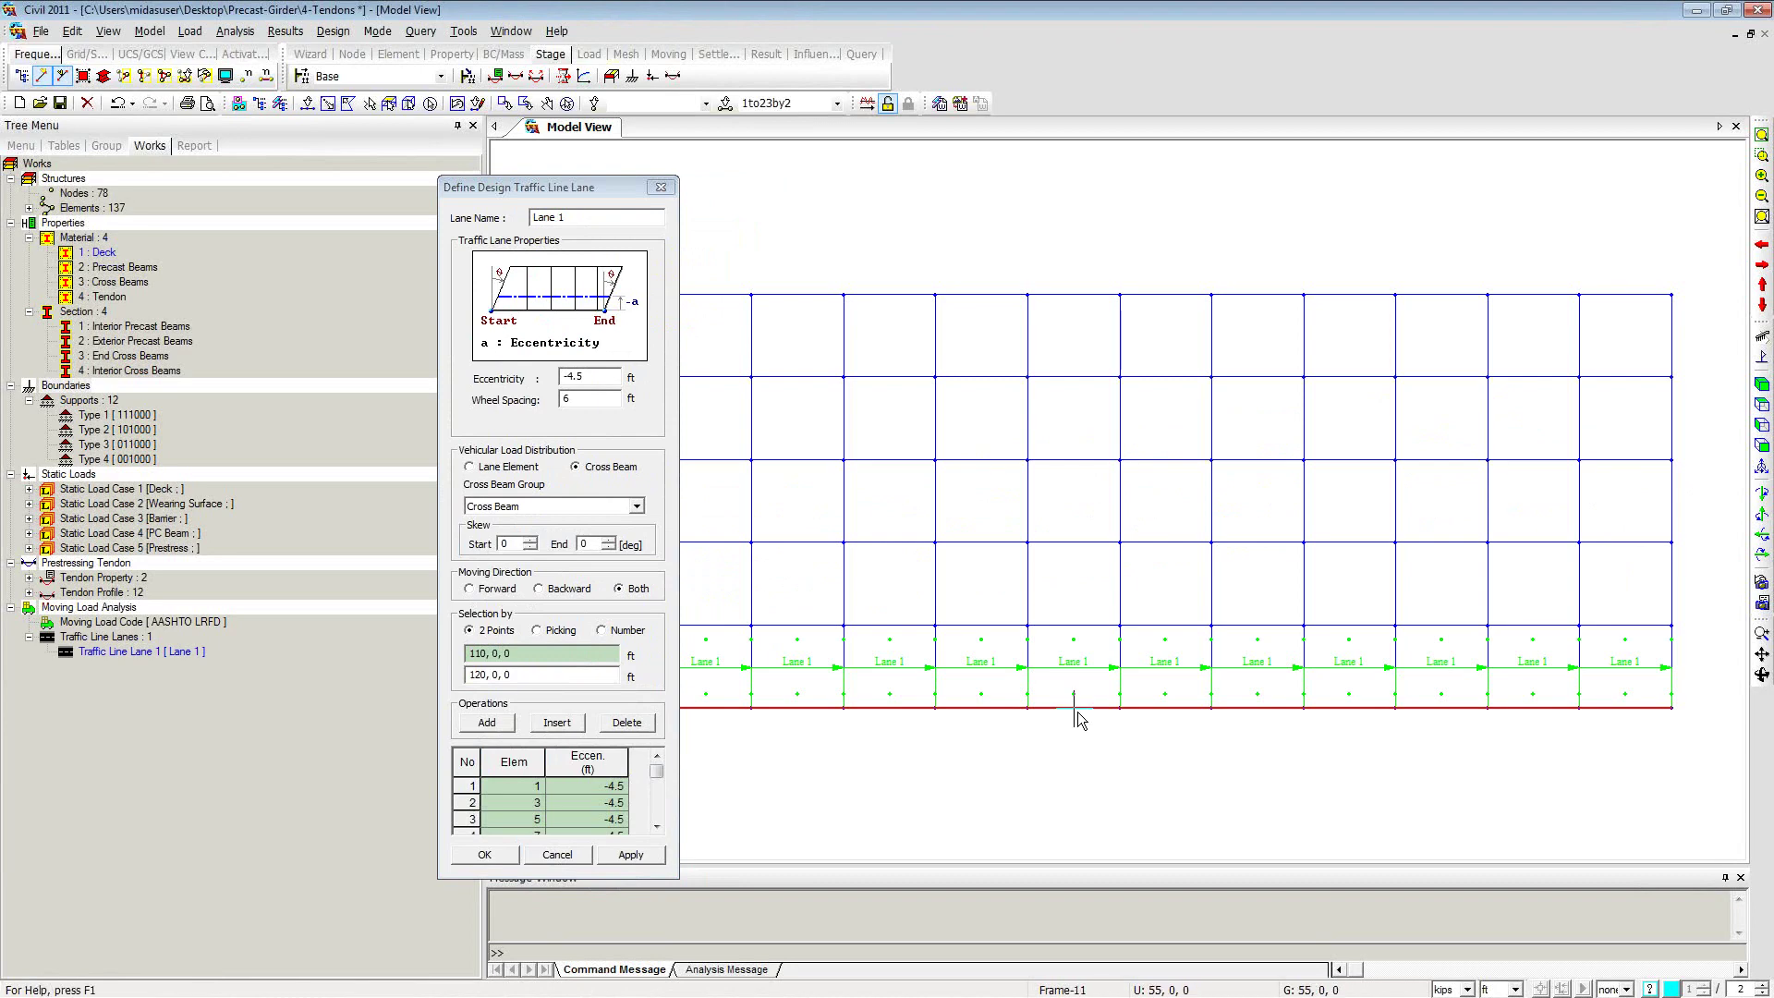
left_click_drag(571, 193, 378, 164)
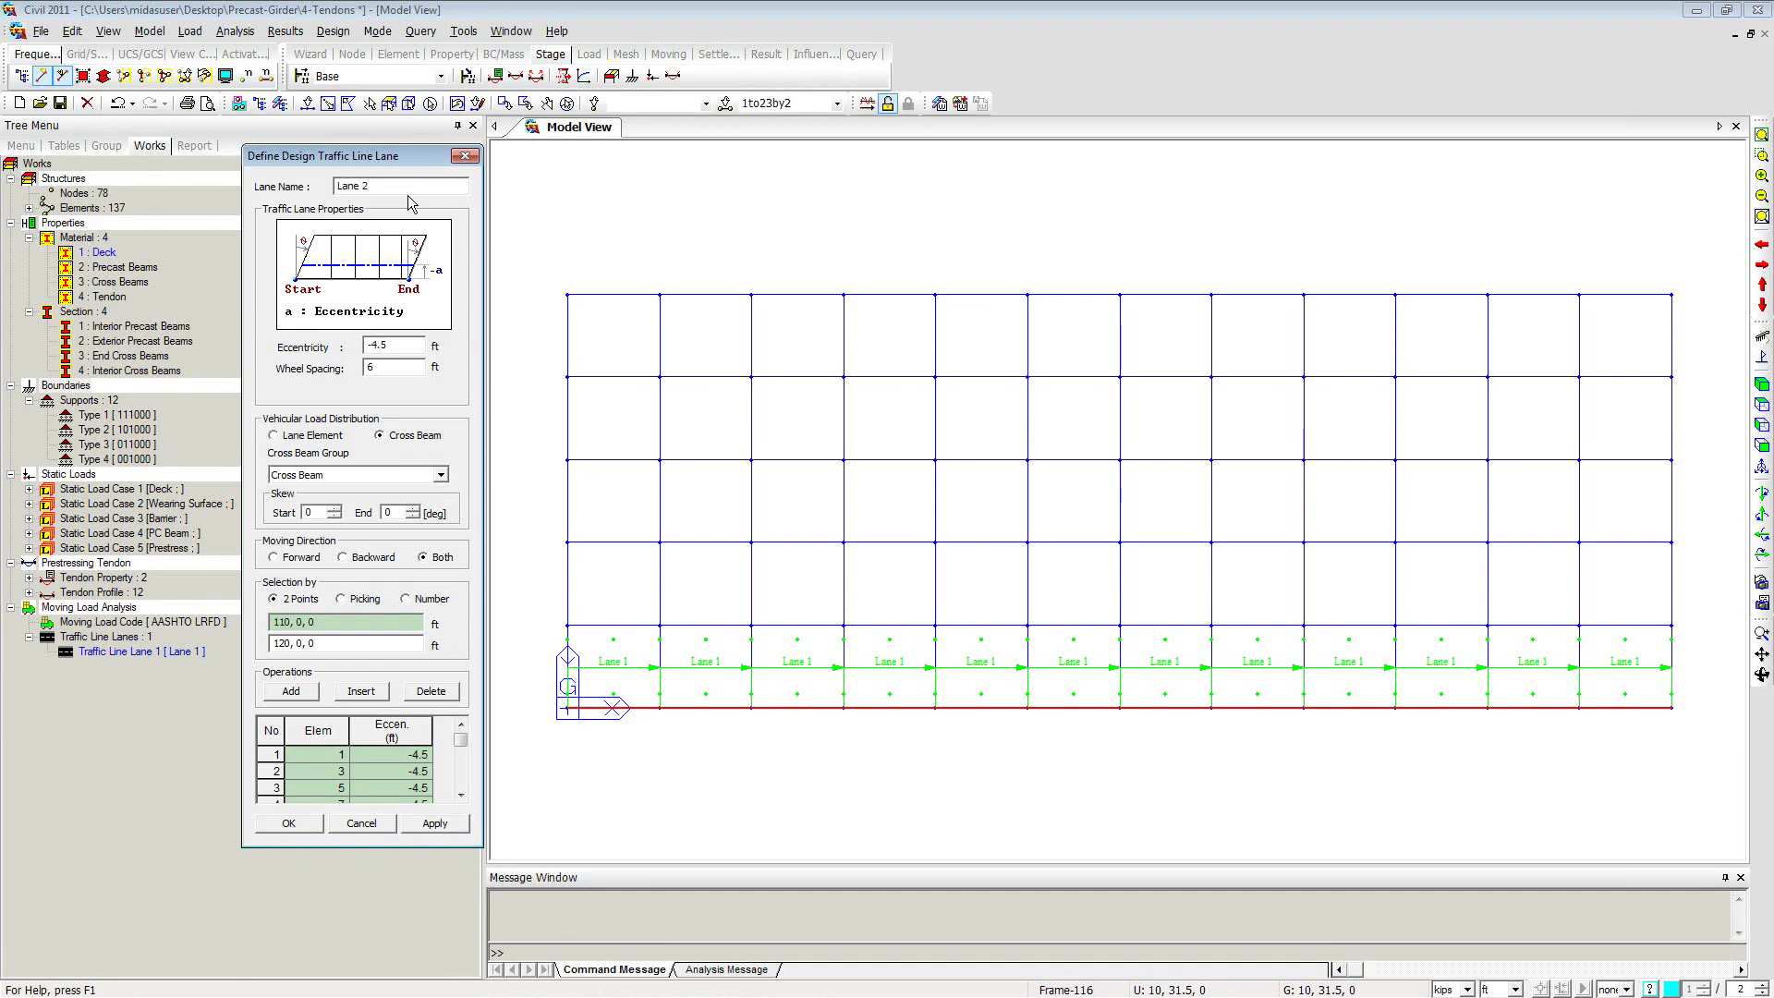
left_click(374, 345)
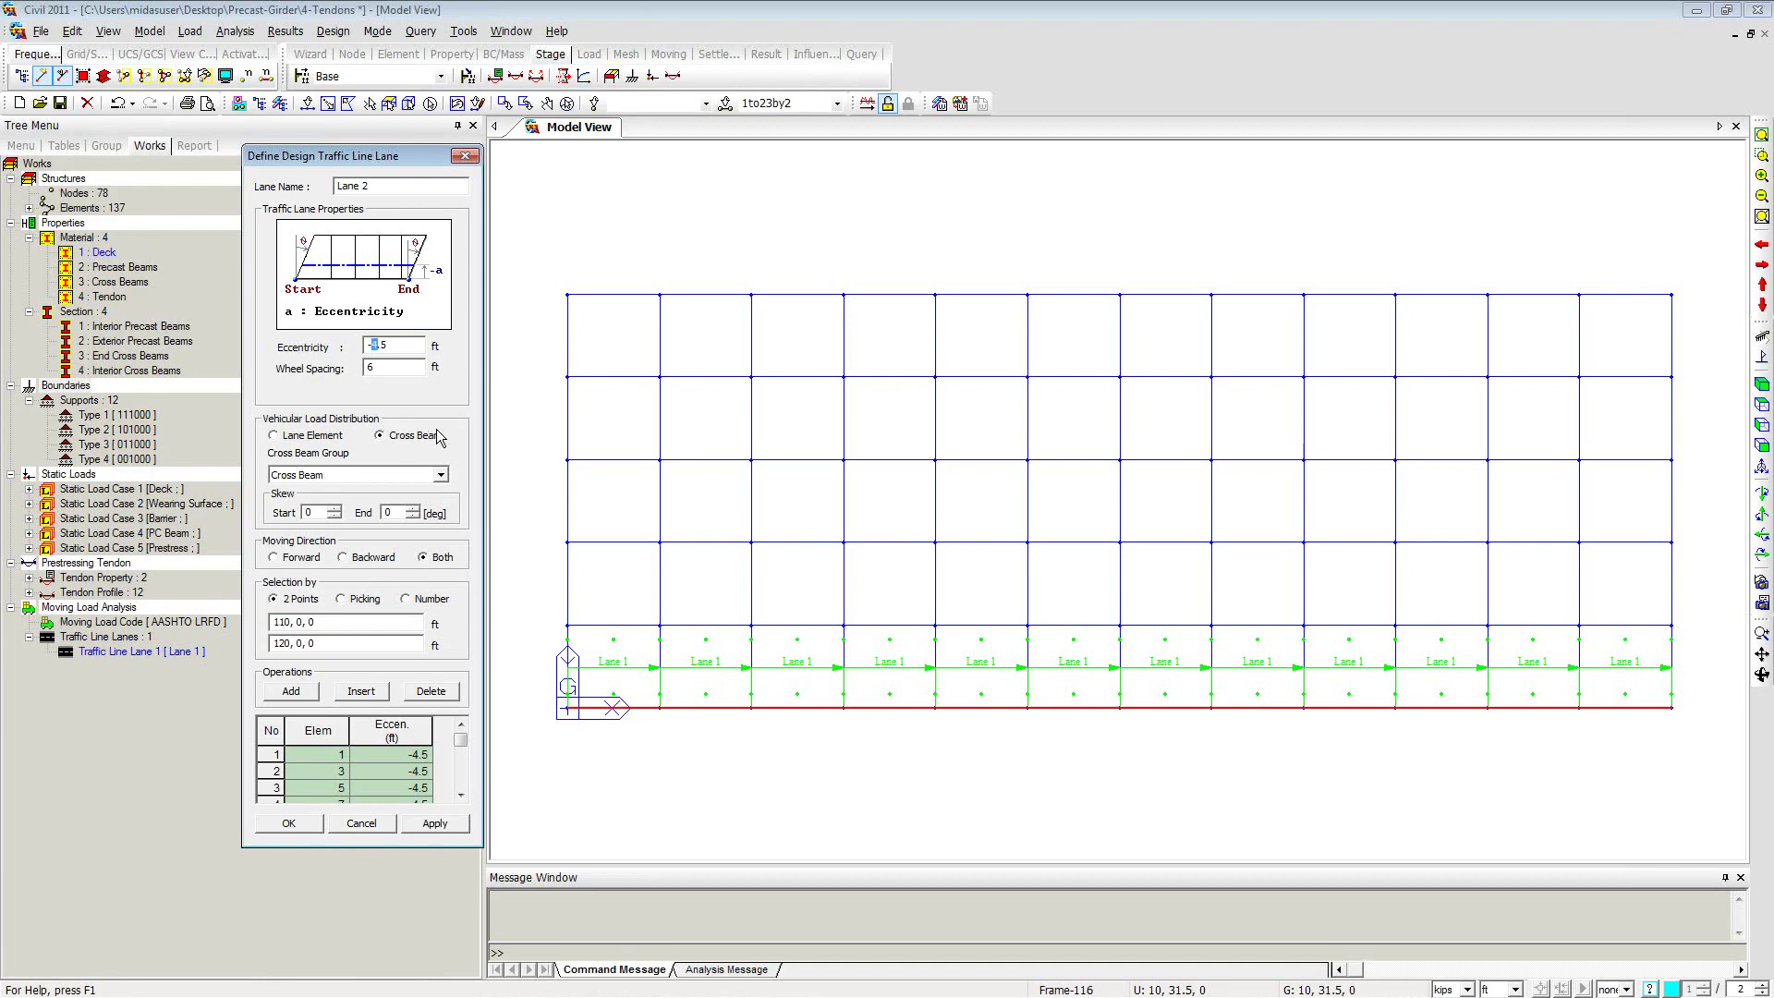
type("16")
left_click(268, 731)
key("Delete")
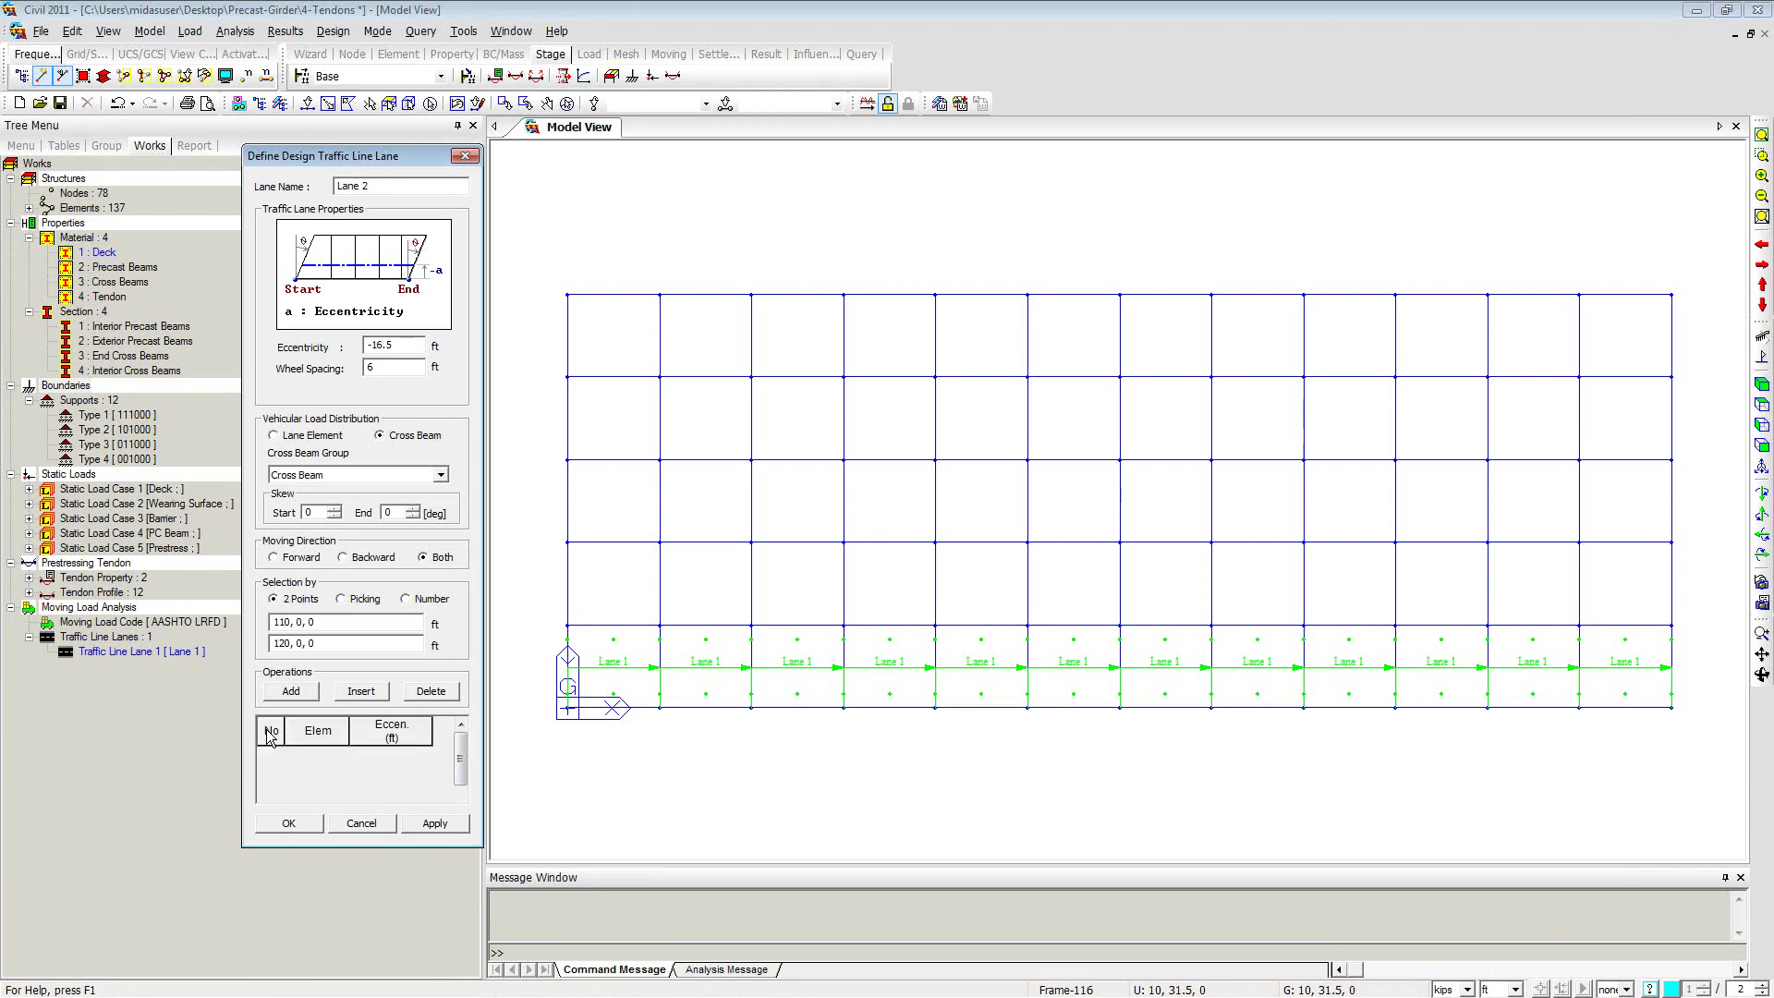
Step: Assign Lane 2 to the elements along the bottom edge girder from 0, 0, 0 to 120, 0, 0 and apply it
left_click(333, 622)
left_click(567, 708)
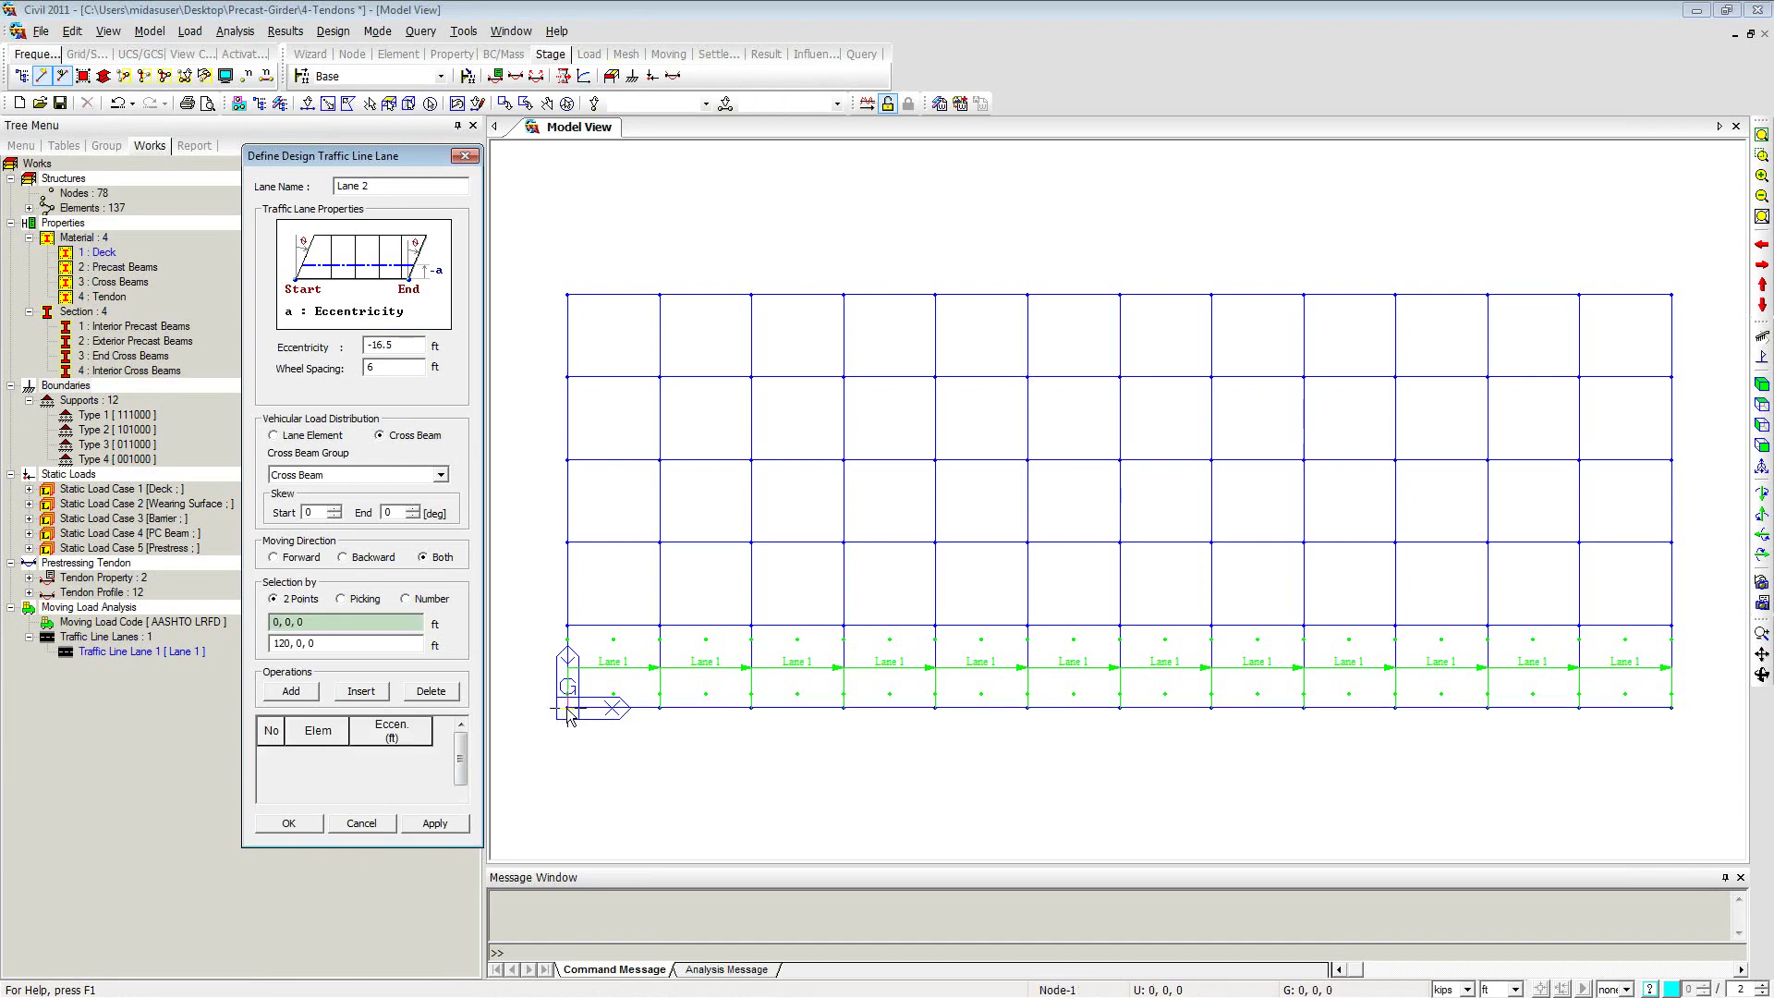
left_click(1670, 709)
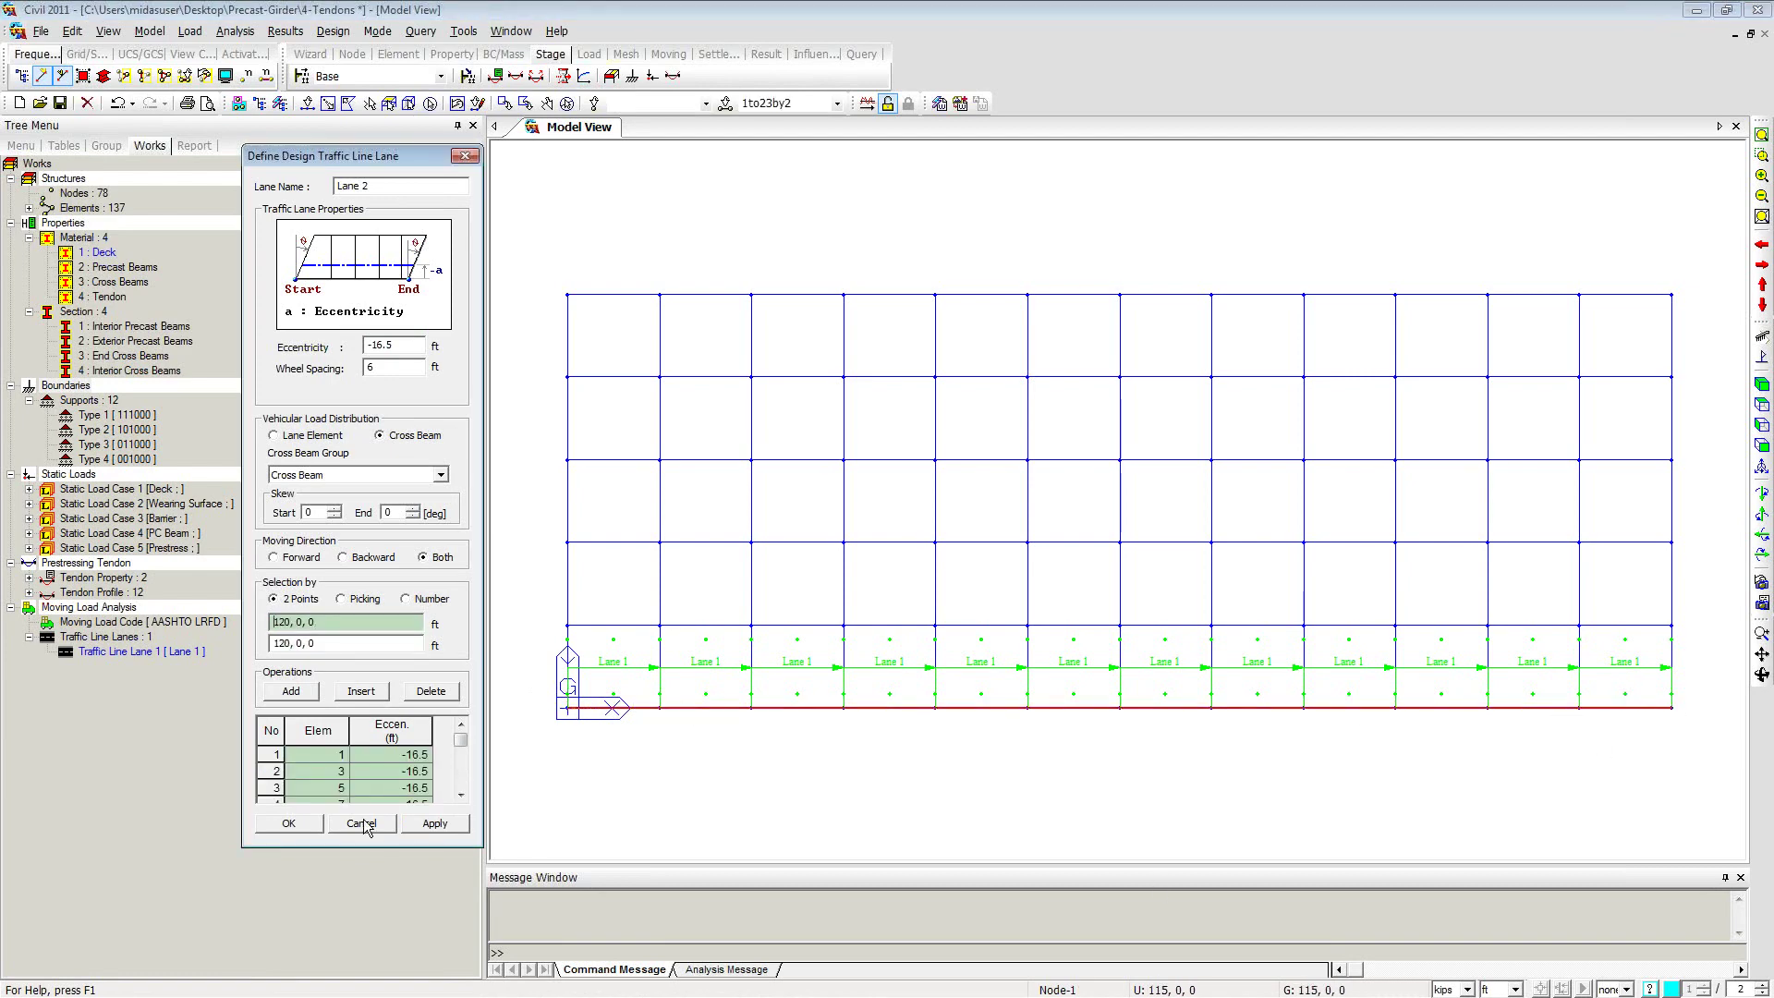
left_click(434, 823)
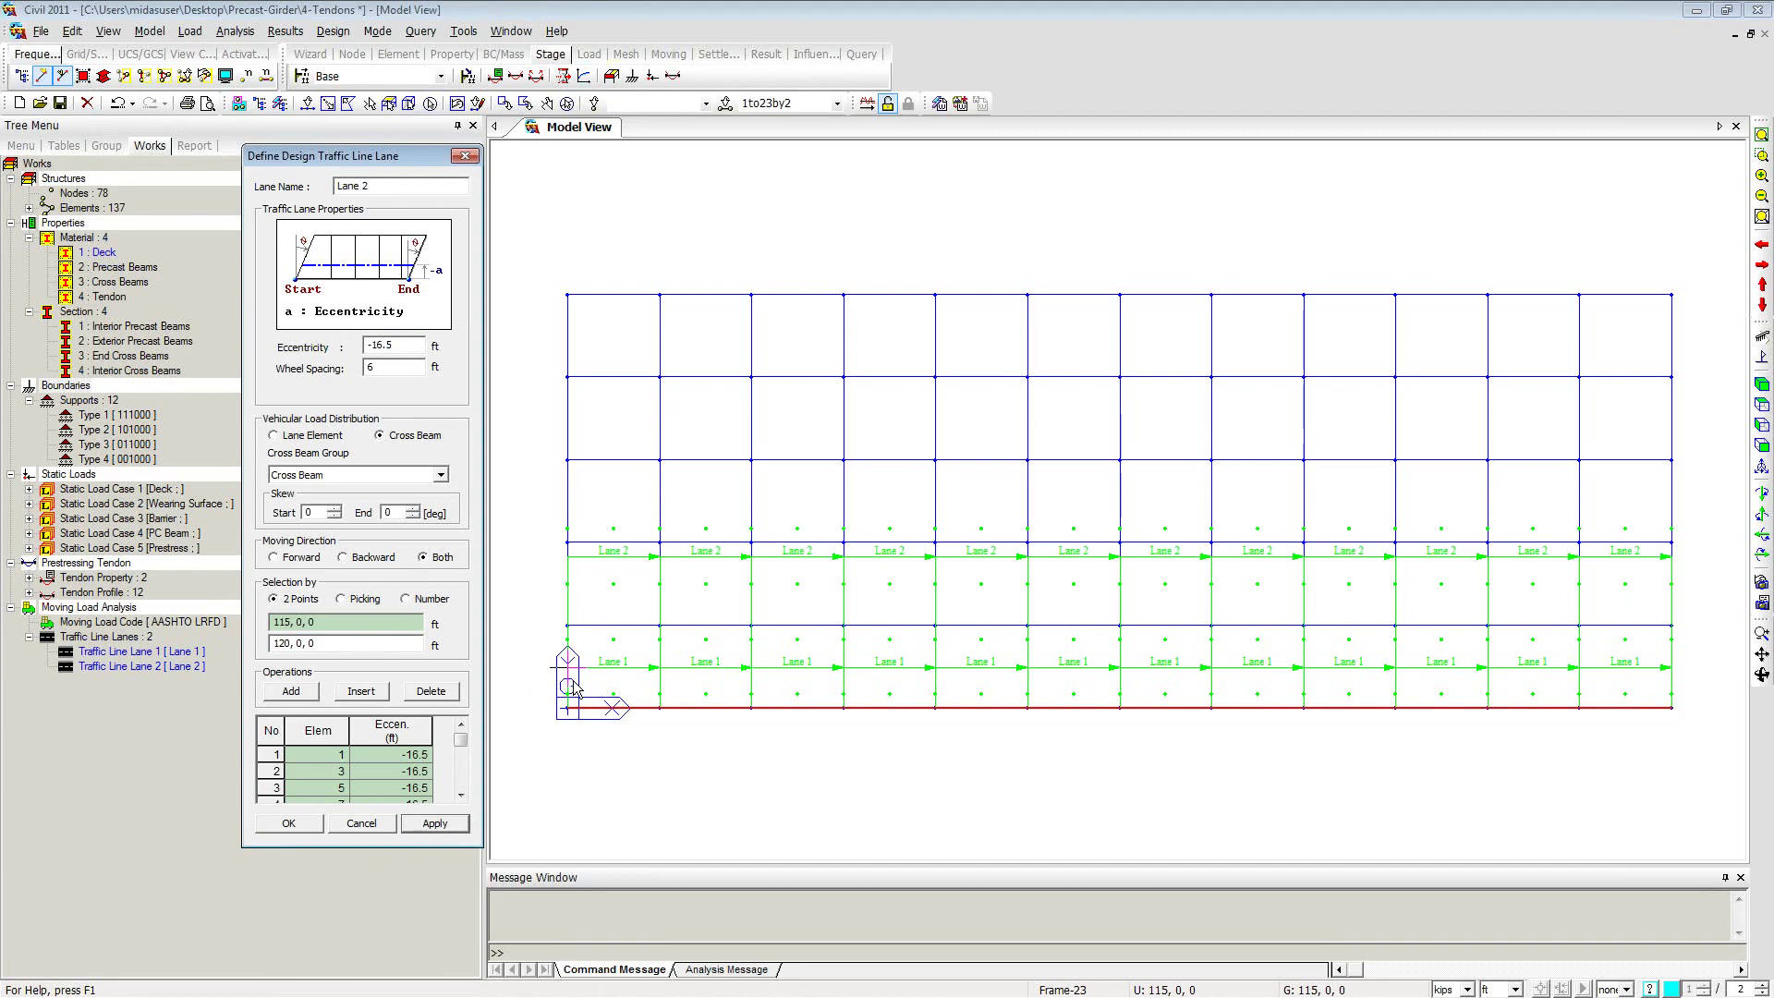
Step: Name the next lane "Lane 3", set its eccentricity to -28.5 ft, and empty the carried-over element list
left_click(394, 189)
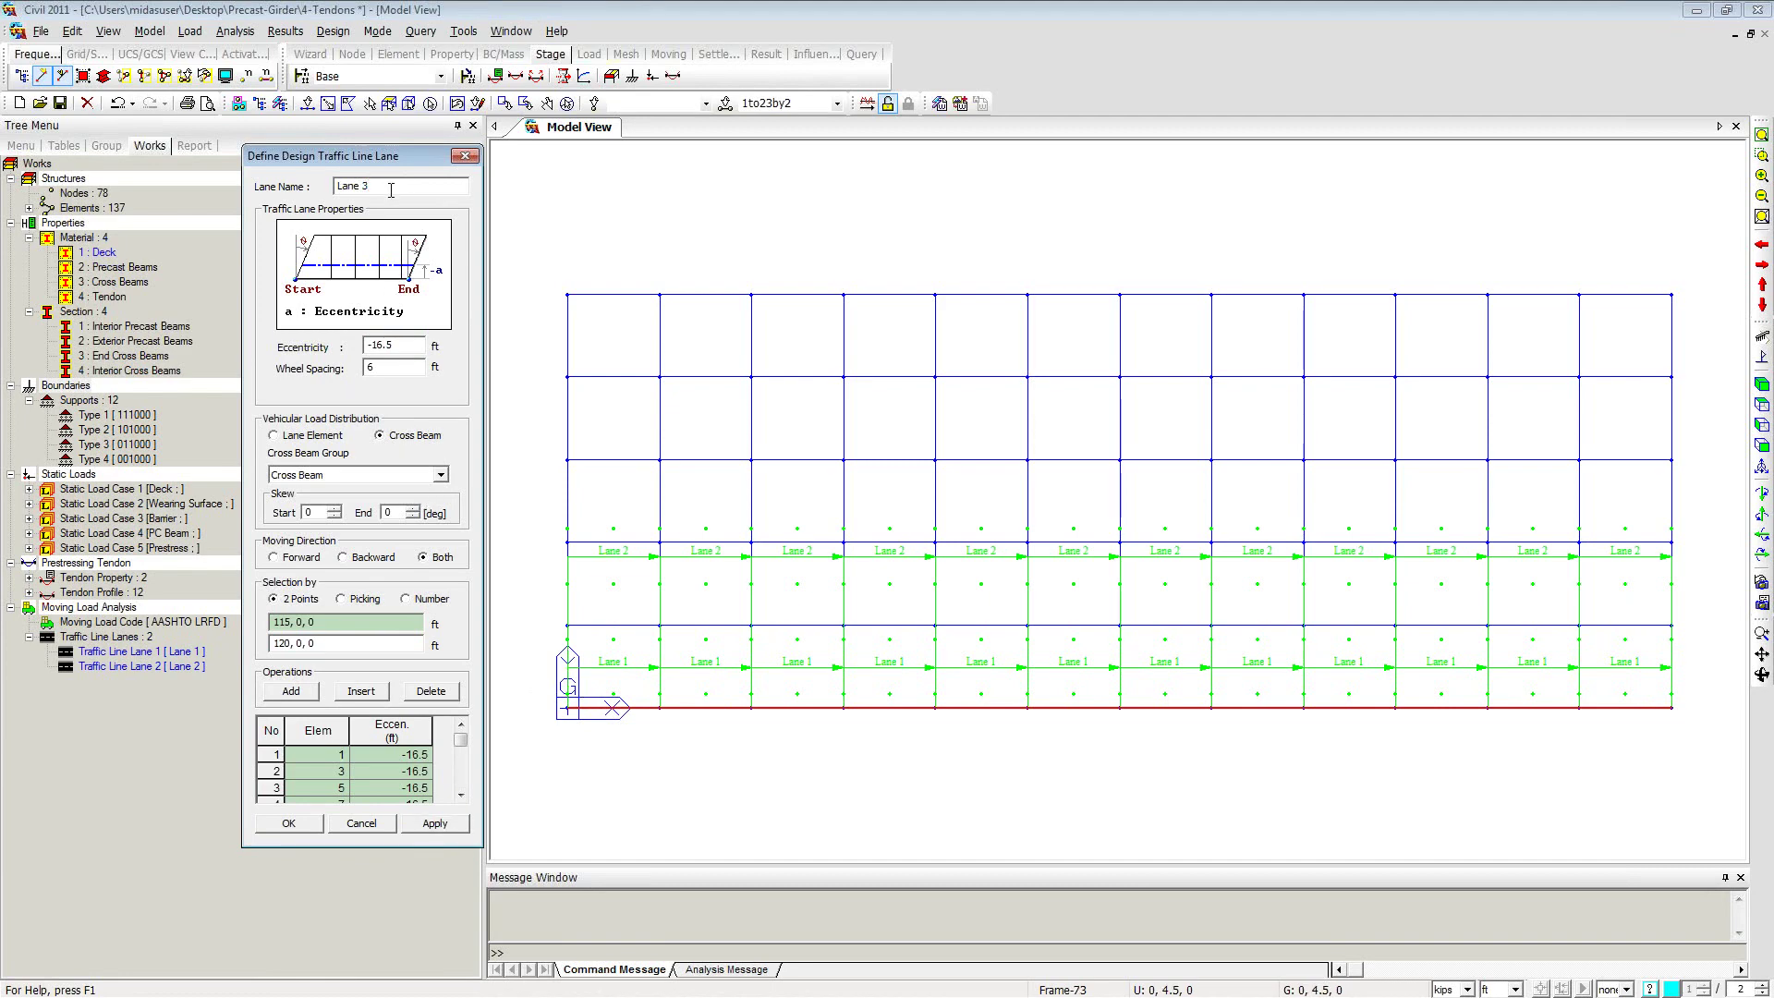
left_click(381, 345)
left_click_drag(376, 345, 385, 345)
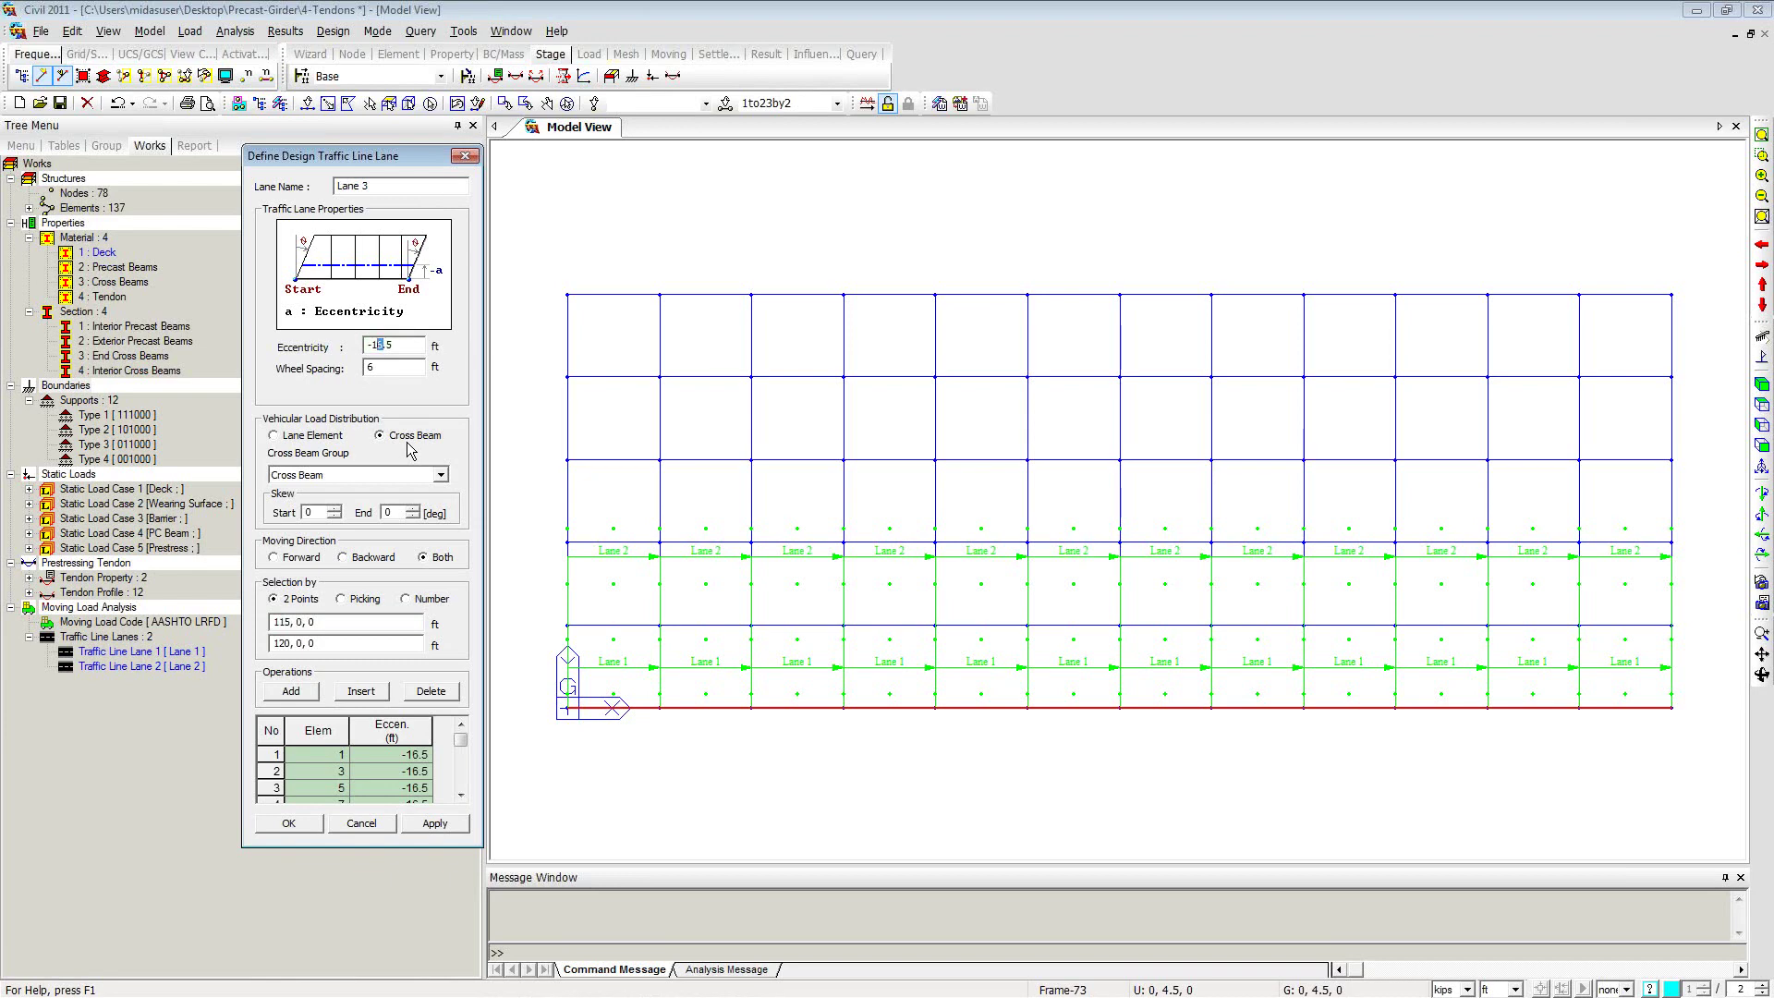
type("28")
left_click(272, 732)
key("Delete")
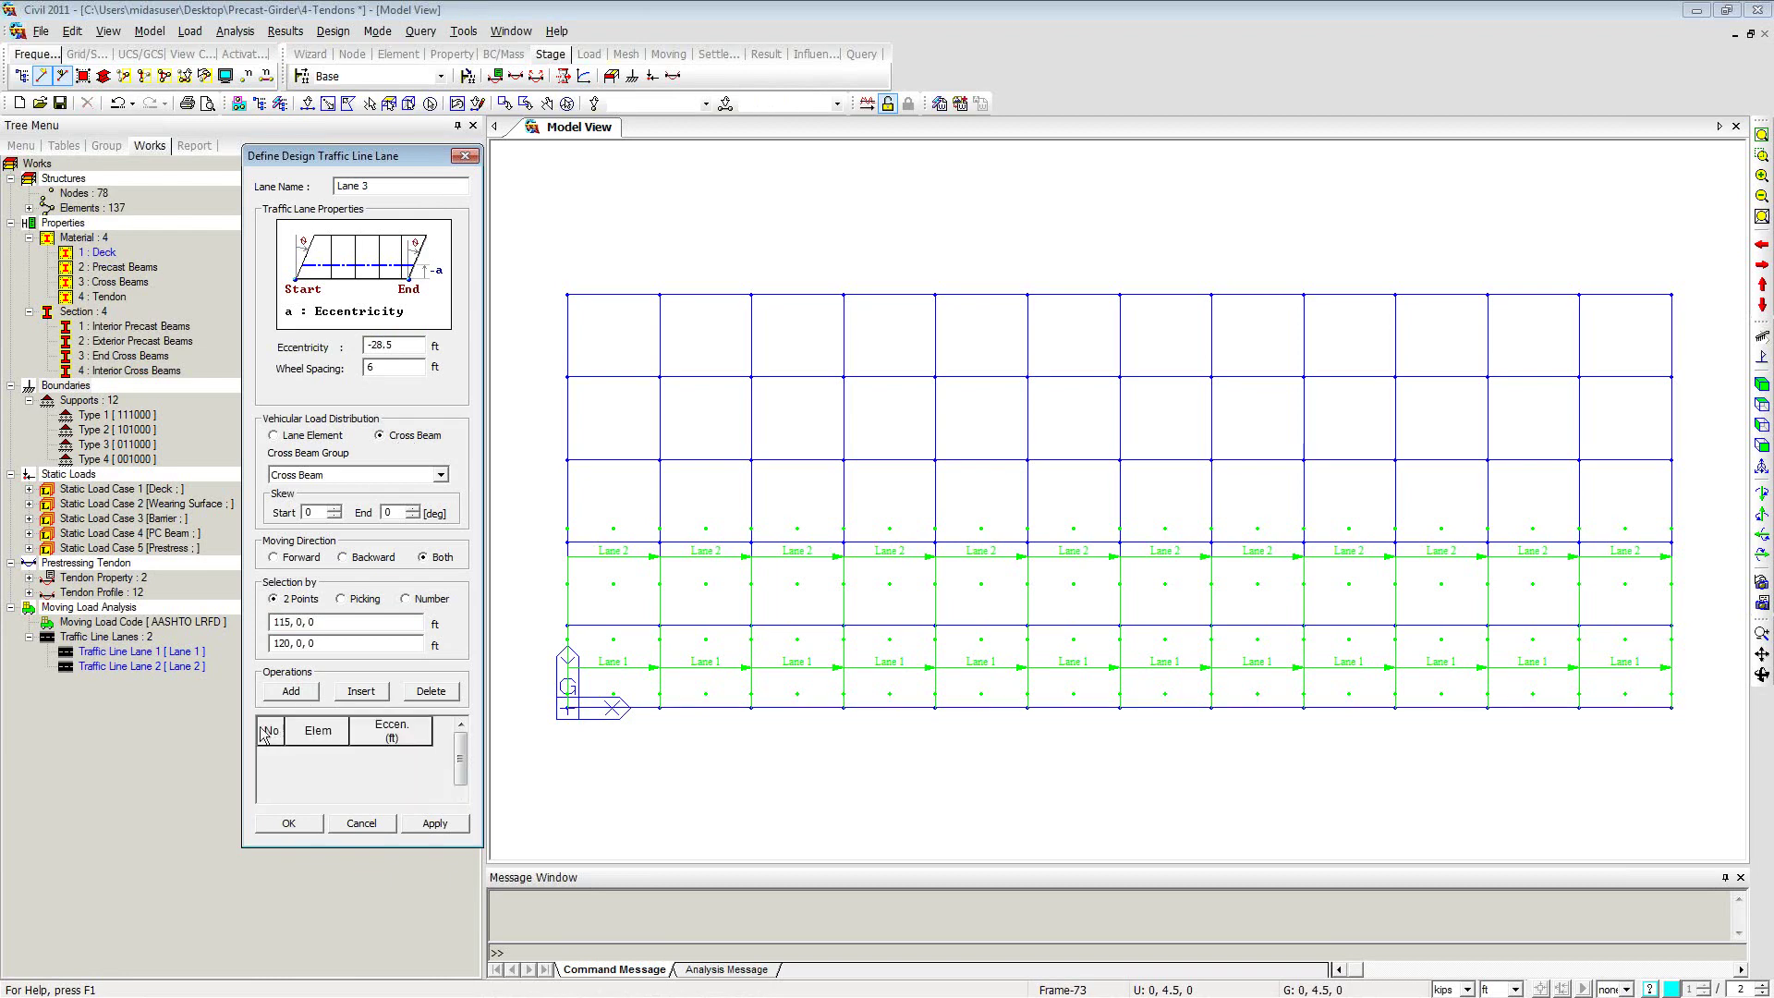
Step: Assign Lane 3 to the full bottom edge girder, starting at 0, 0, 0 and ending at its far end node, and apply it
left_click(567, 707)
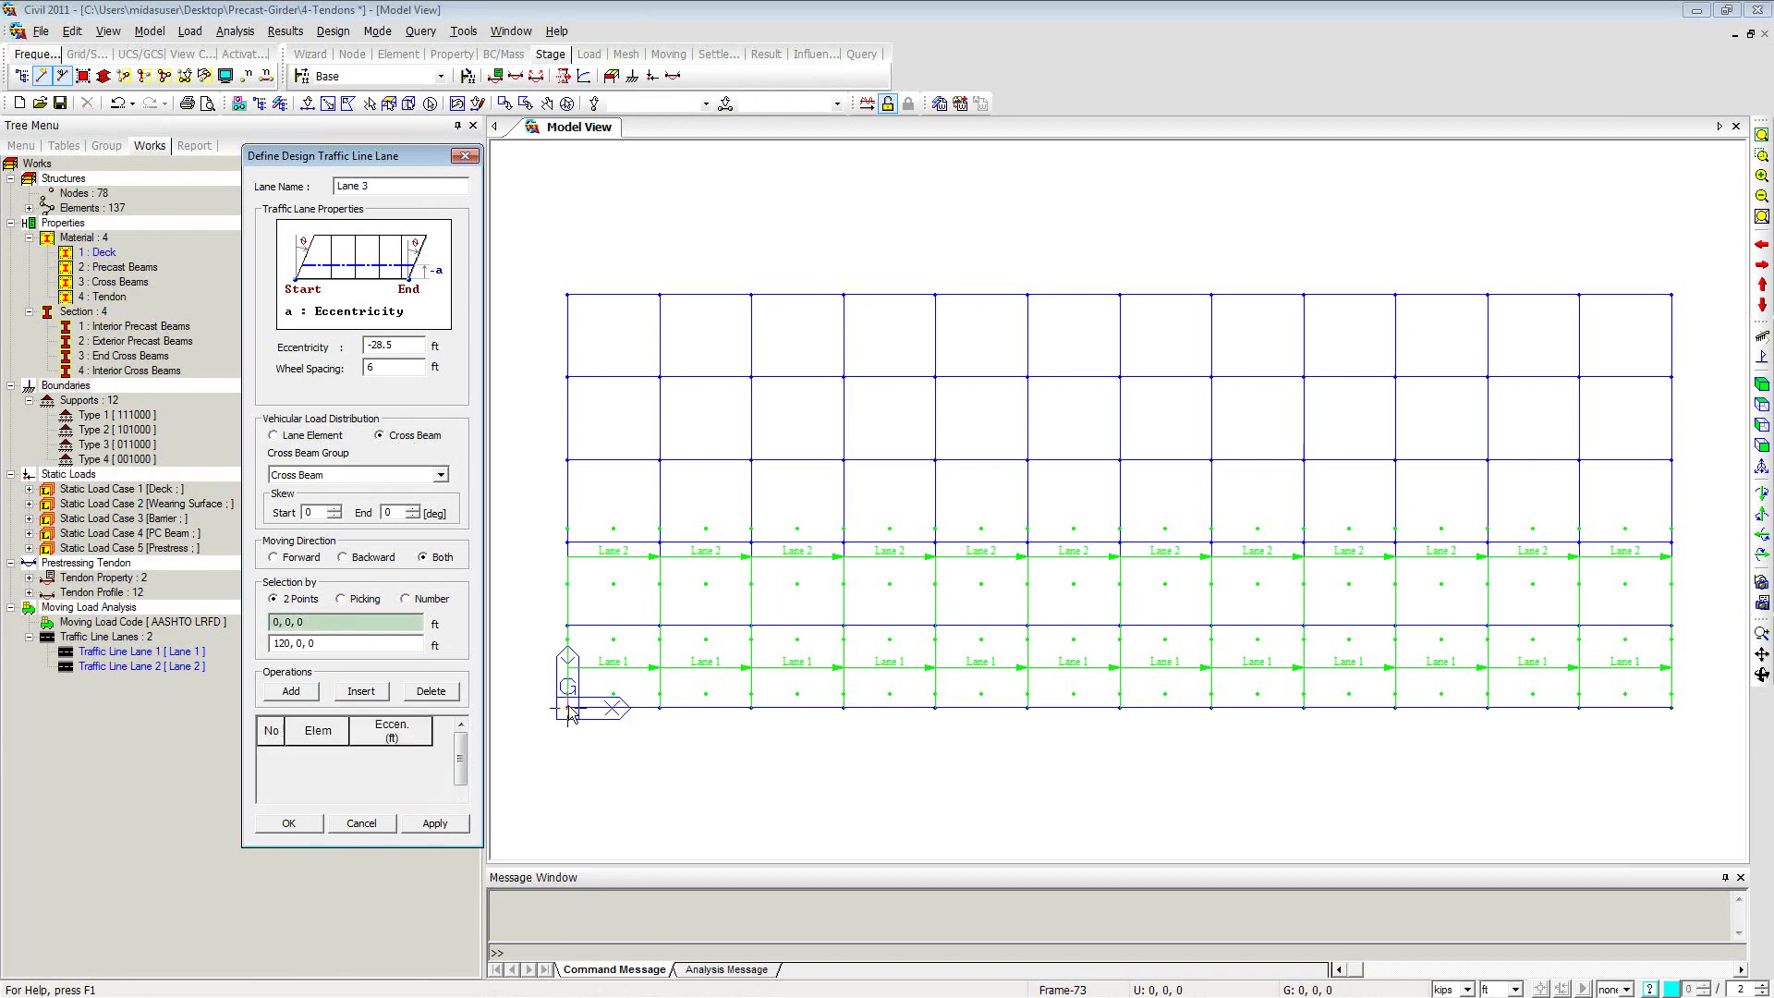
left_click(659, 708)
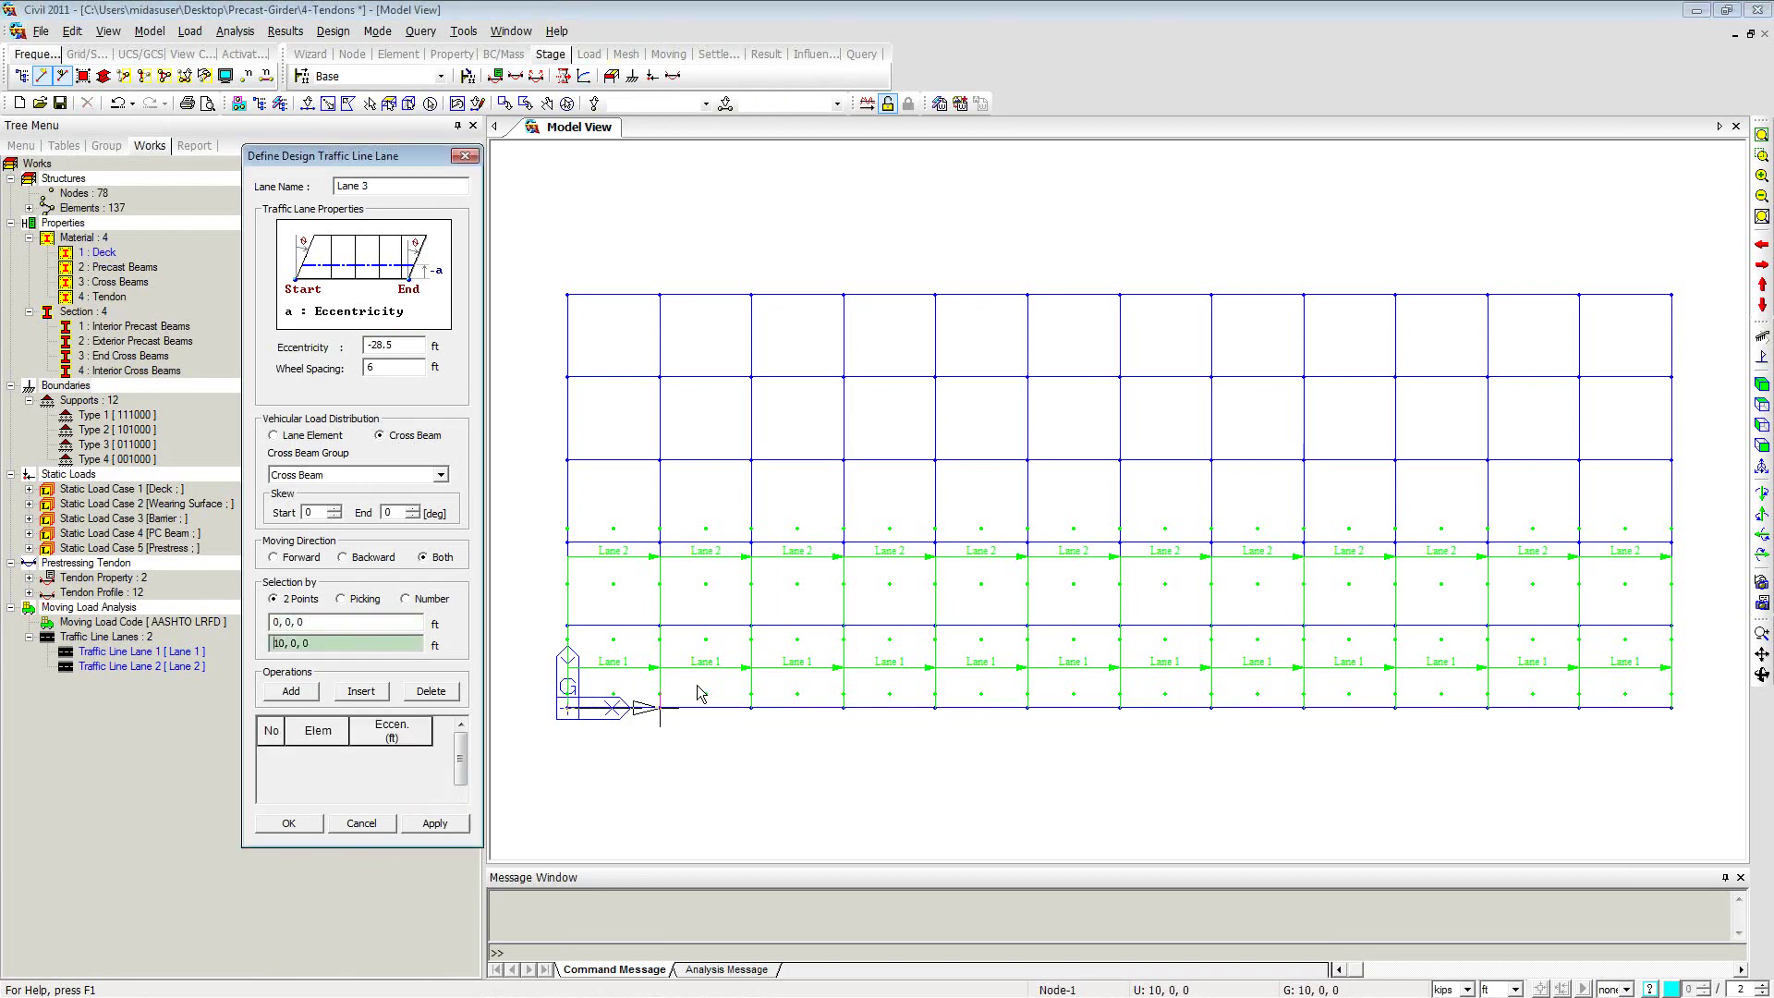
left_click(1670, 707)
left_click(458, 826)
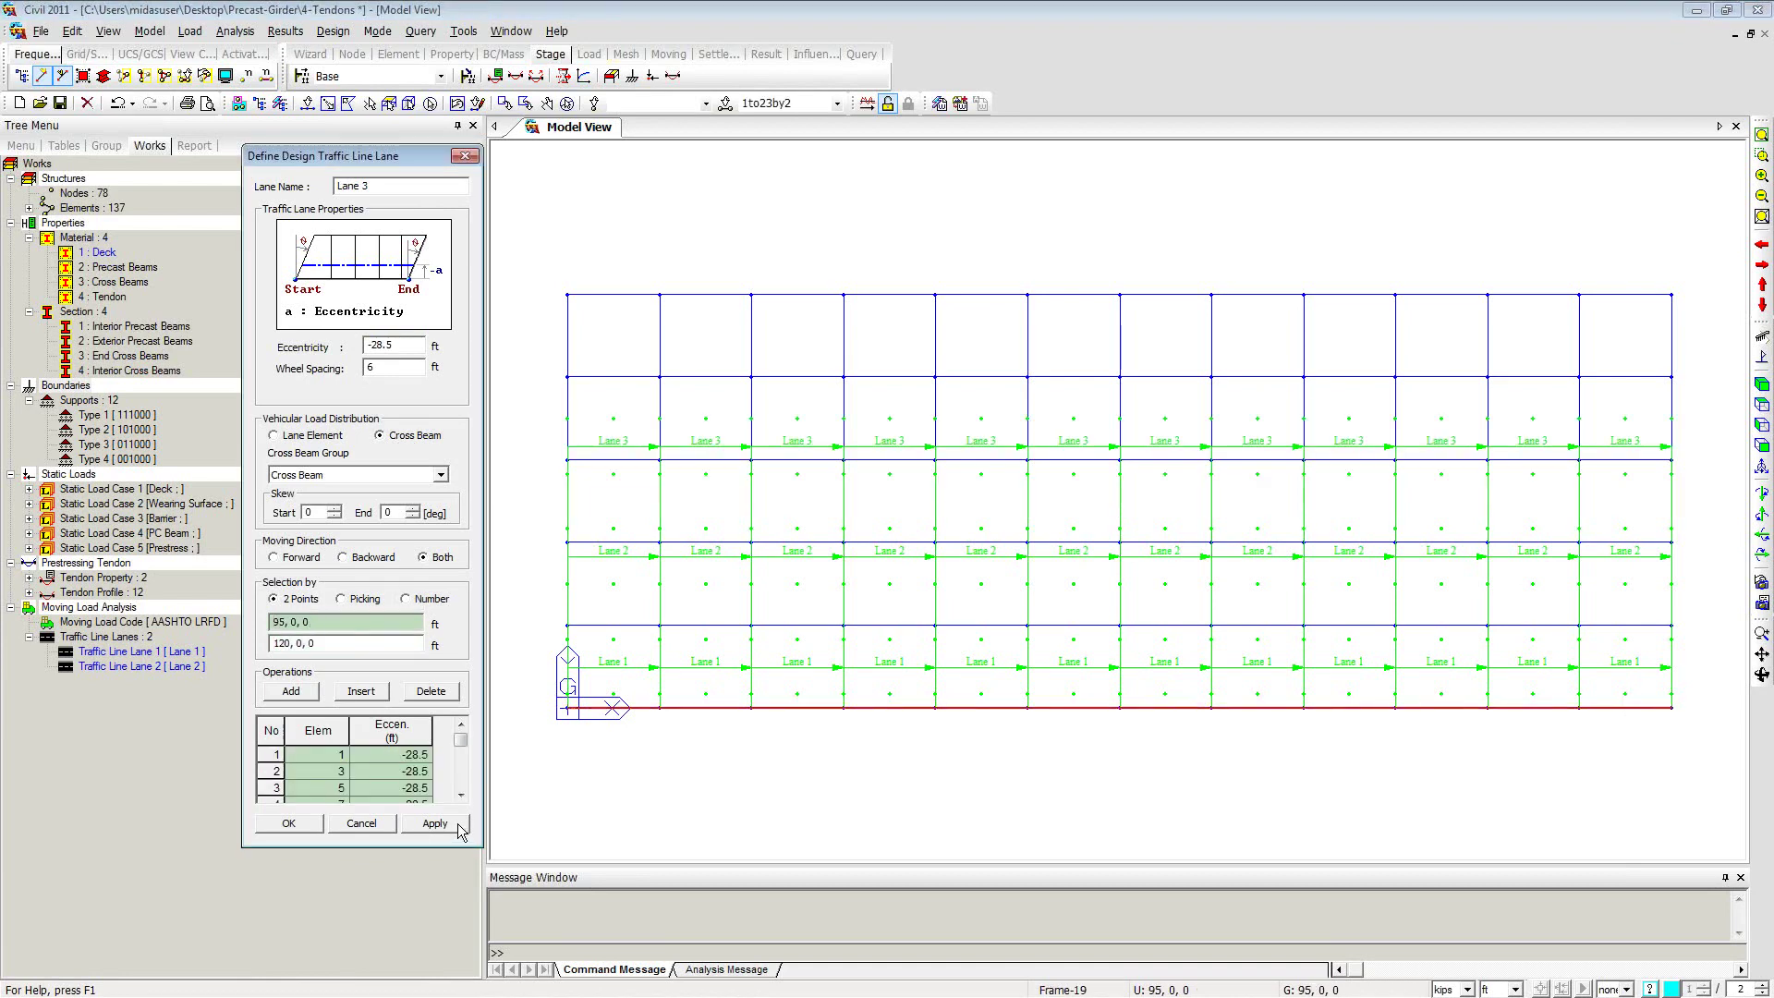
Step: Name the next lane "Lane 4", set its eccentricity to -40.5 ft, and remove the elements listed from Lane 3
left_click(404, 190)
type("4")
double_click(391, 345)
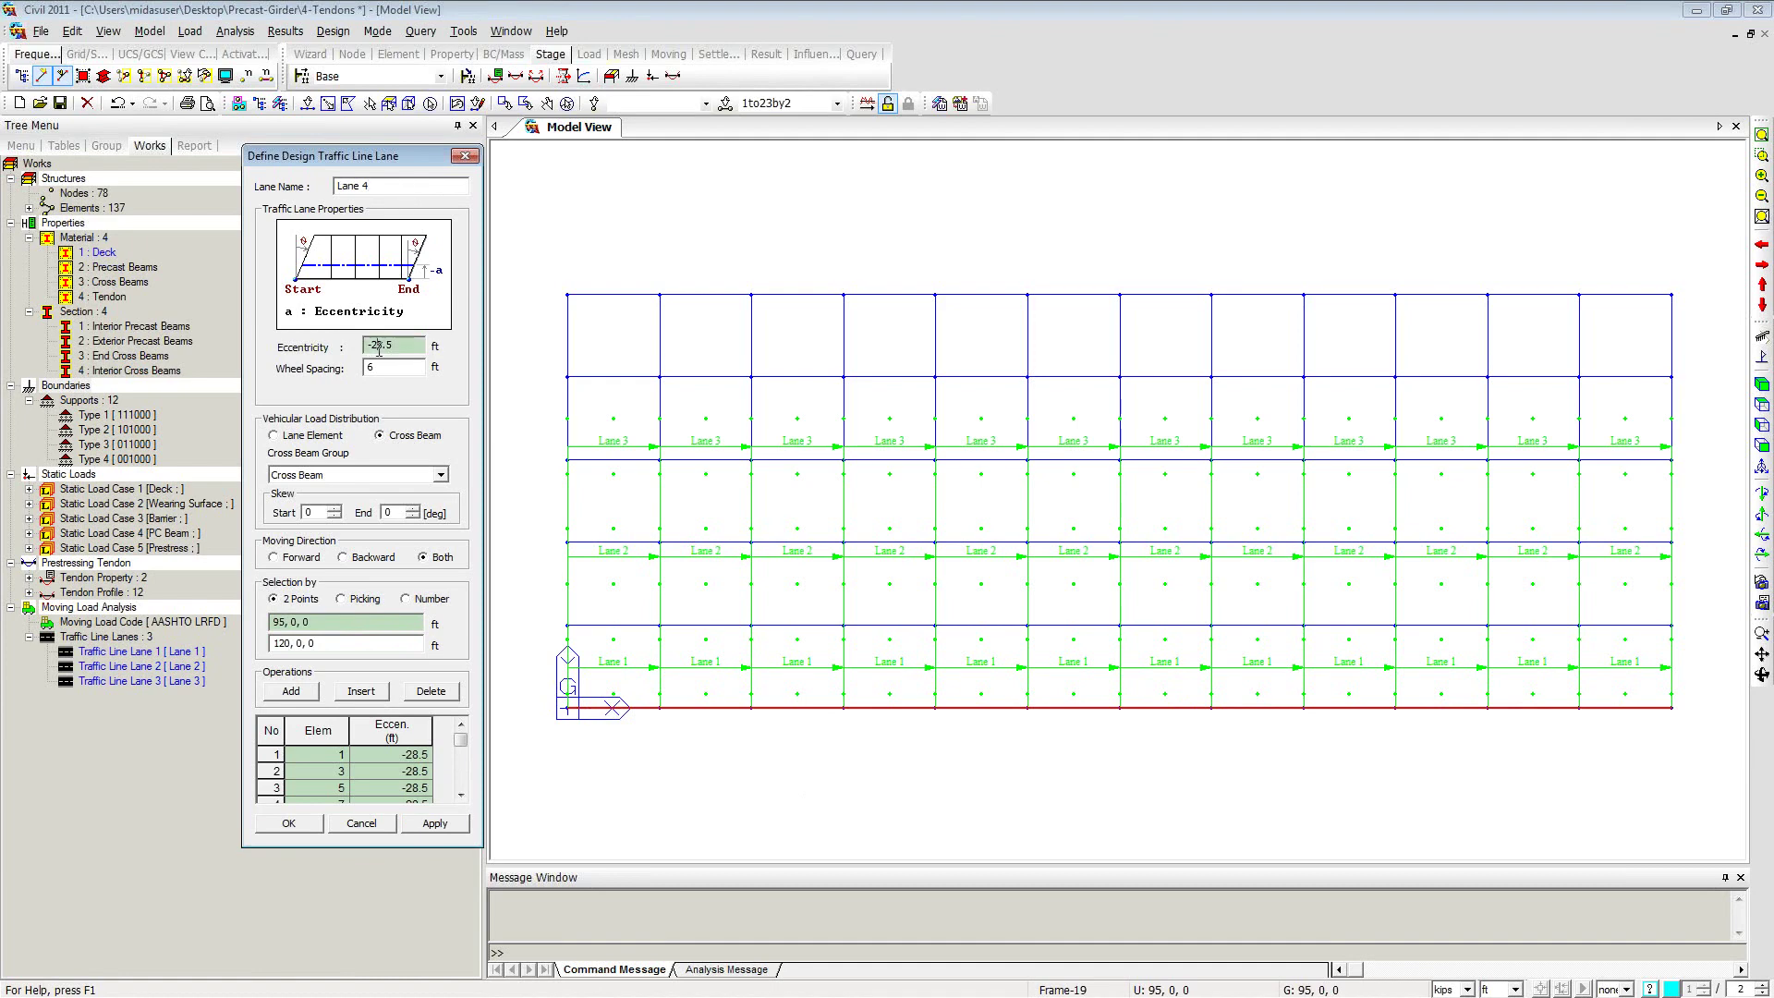
type("-2.5")
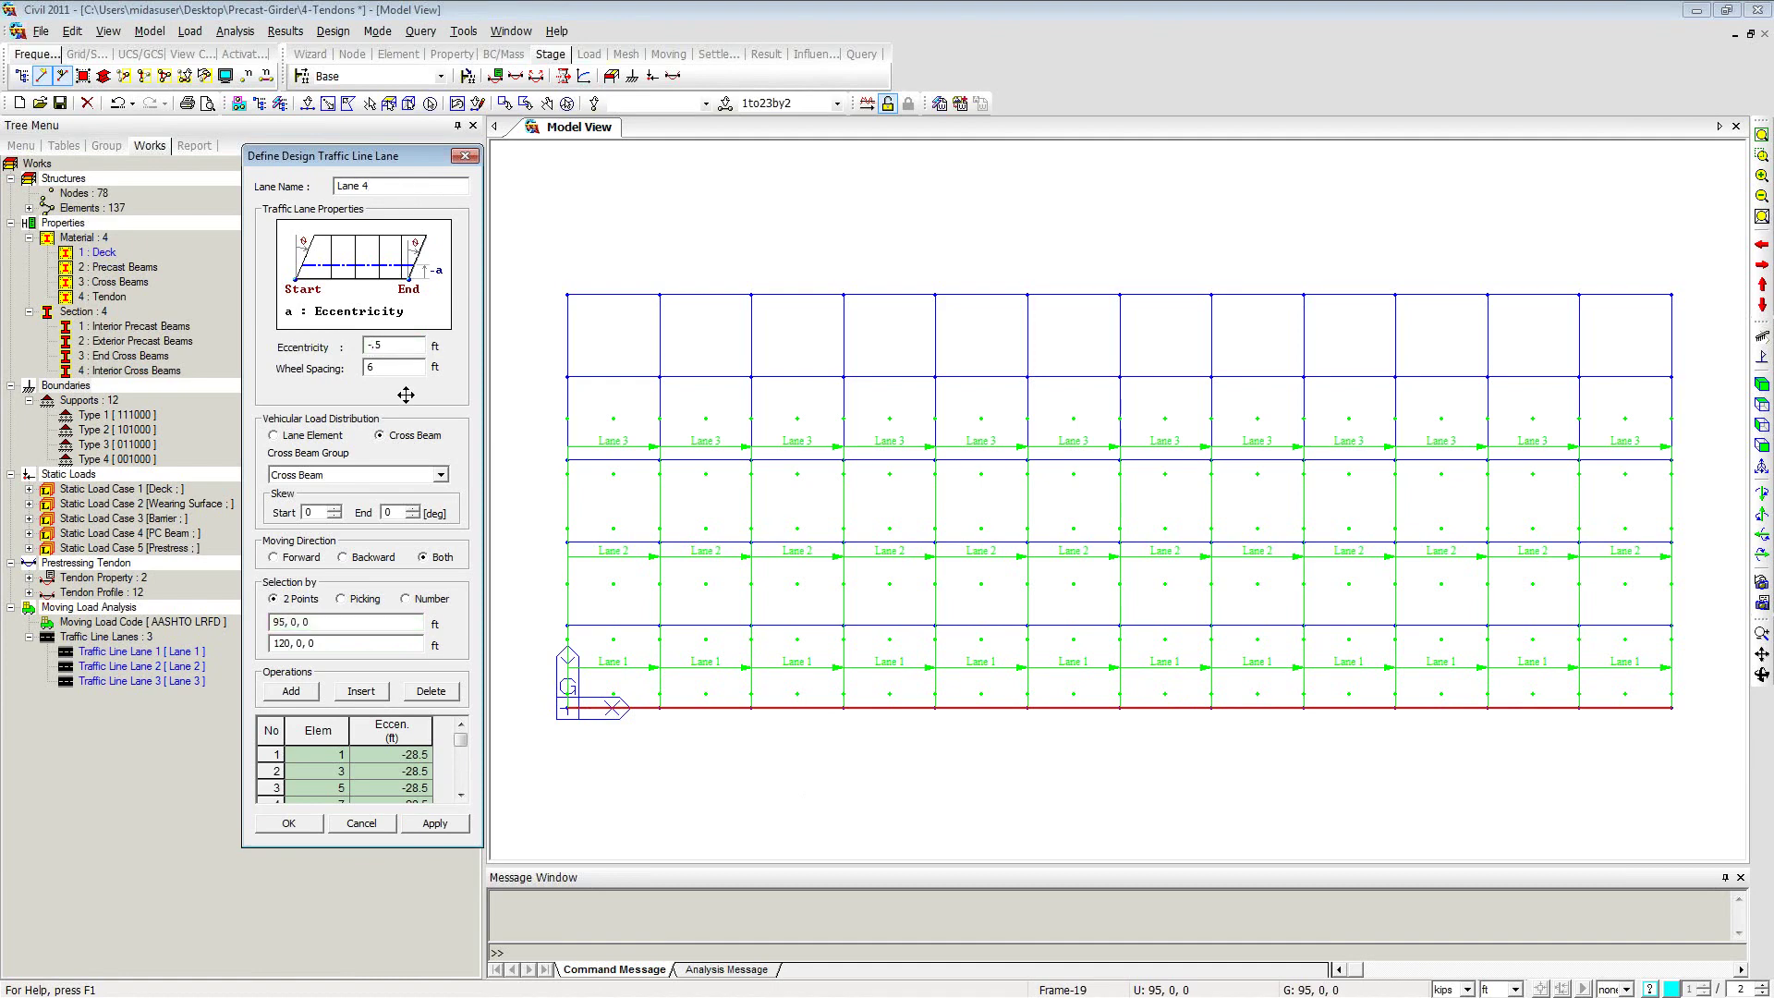
type(".")
type("40.")
left_click(271, 731)
key("Delete")
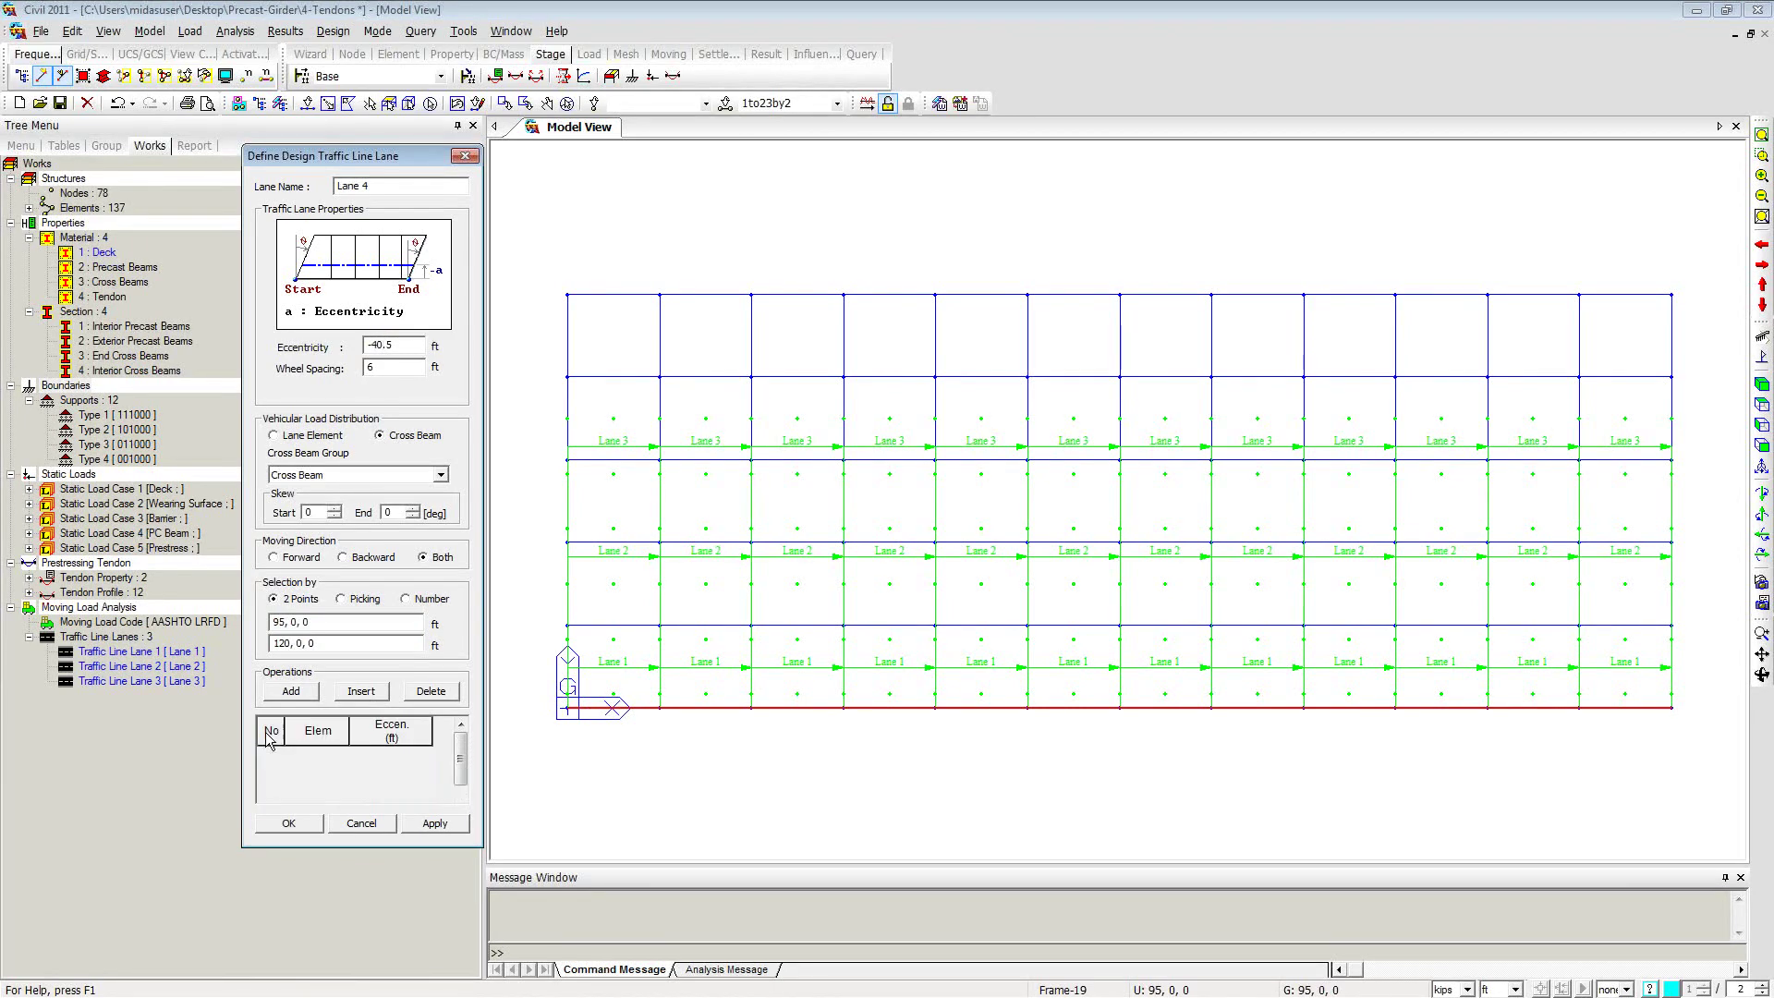
Step: Assign Lane 4 to the bottom edge girder from 0, 0, 0 to 120, 0, 0, apply it, and finish defining lanes
left_click(314, 621)
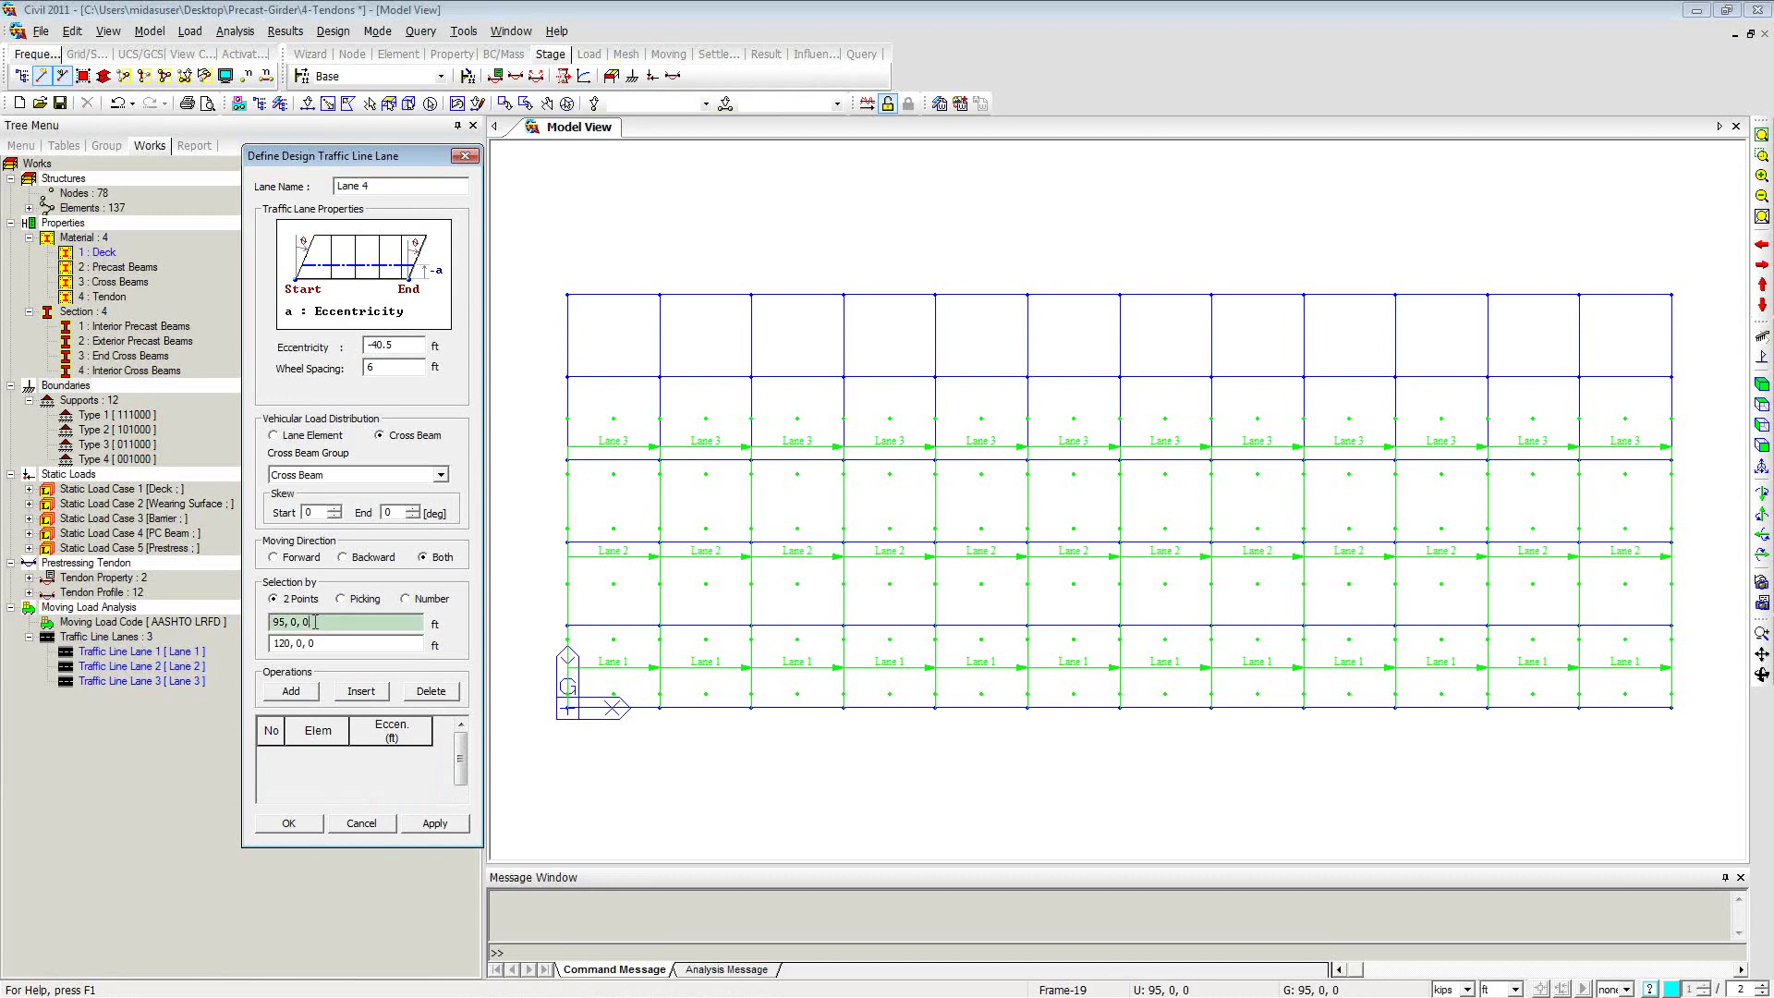
left_click(567, 708)
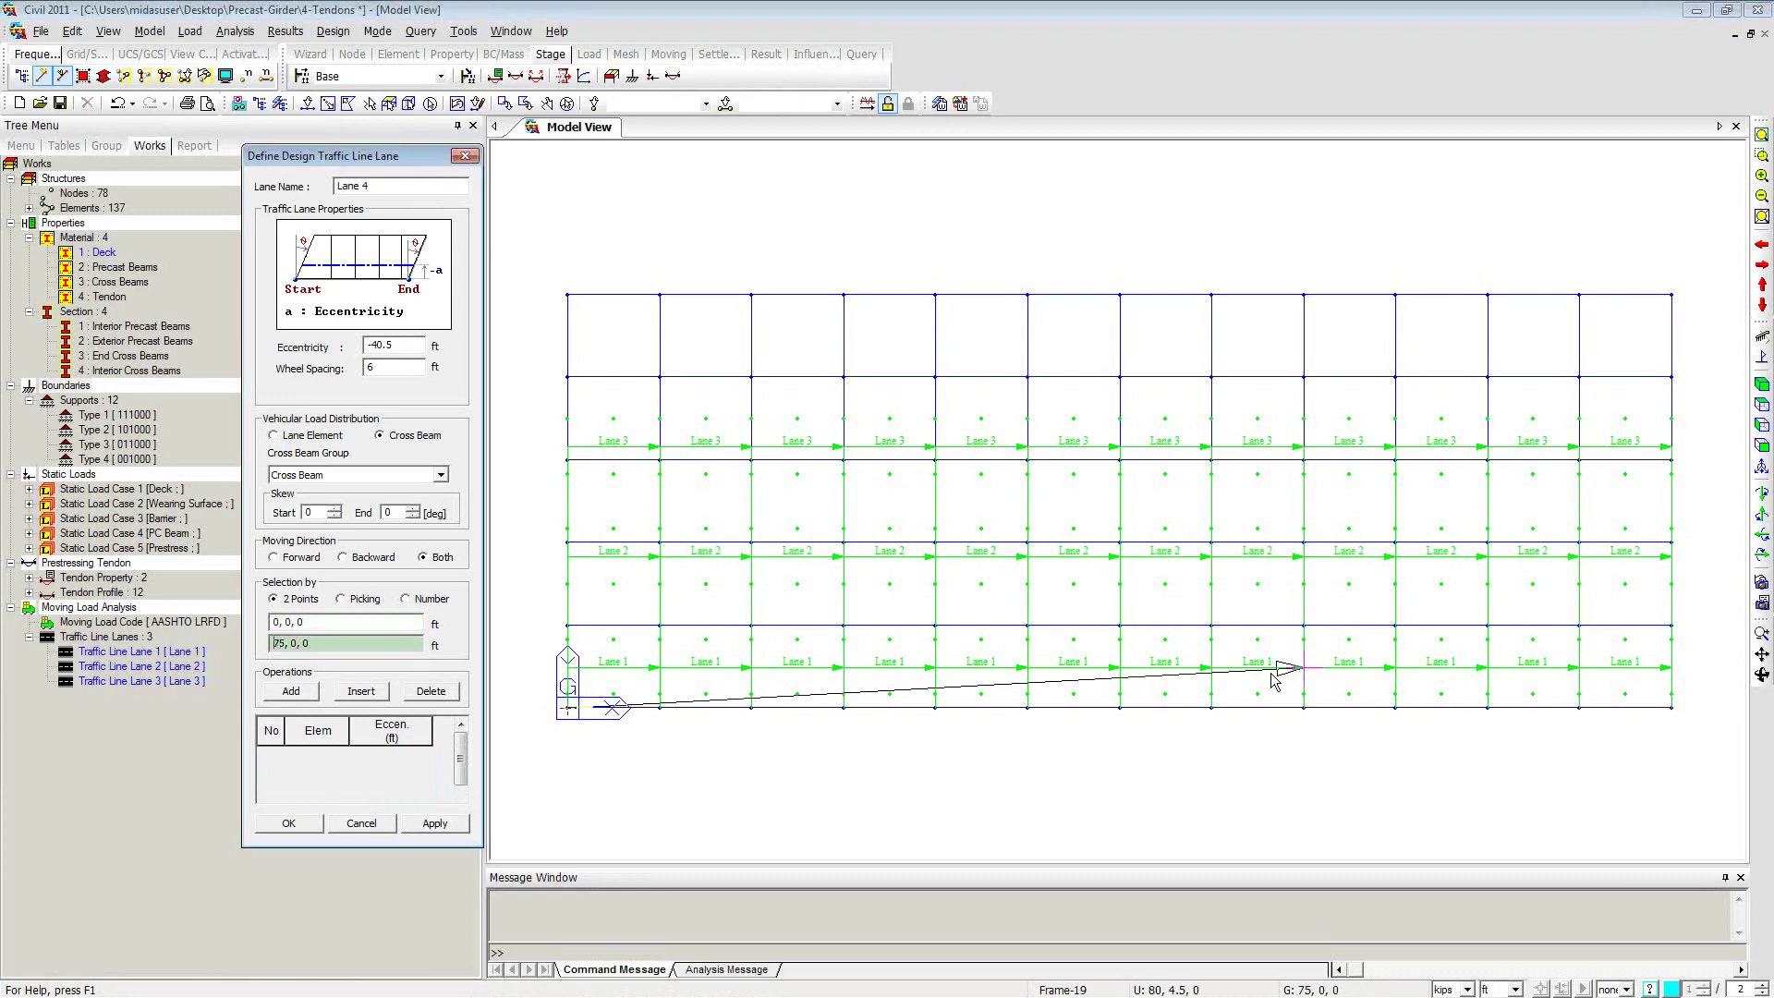
left_click(1671, 708)
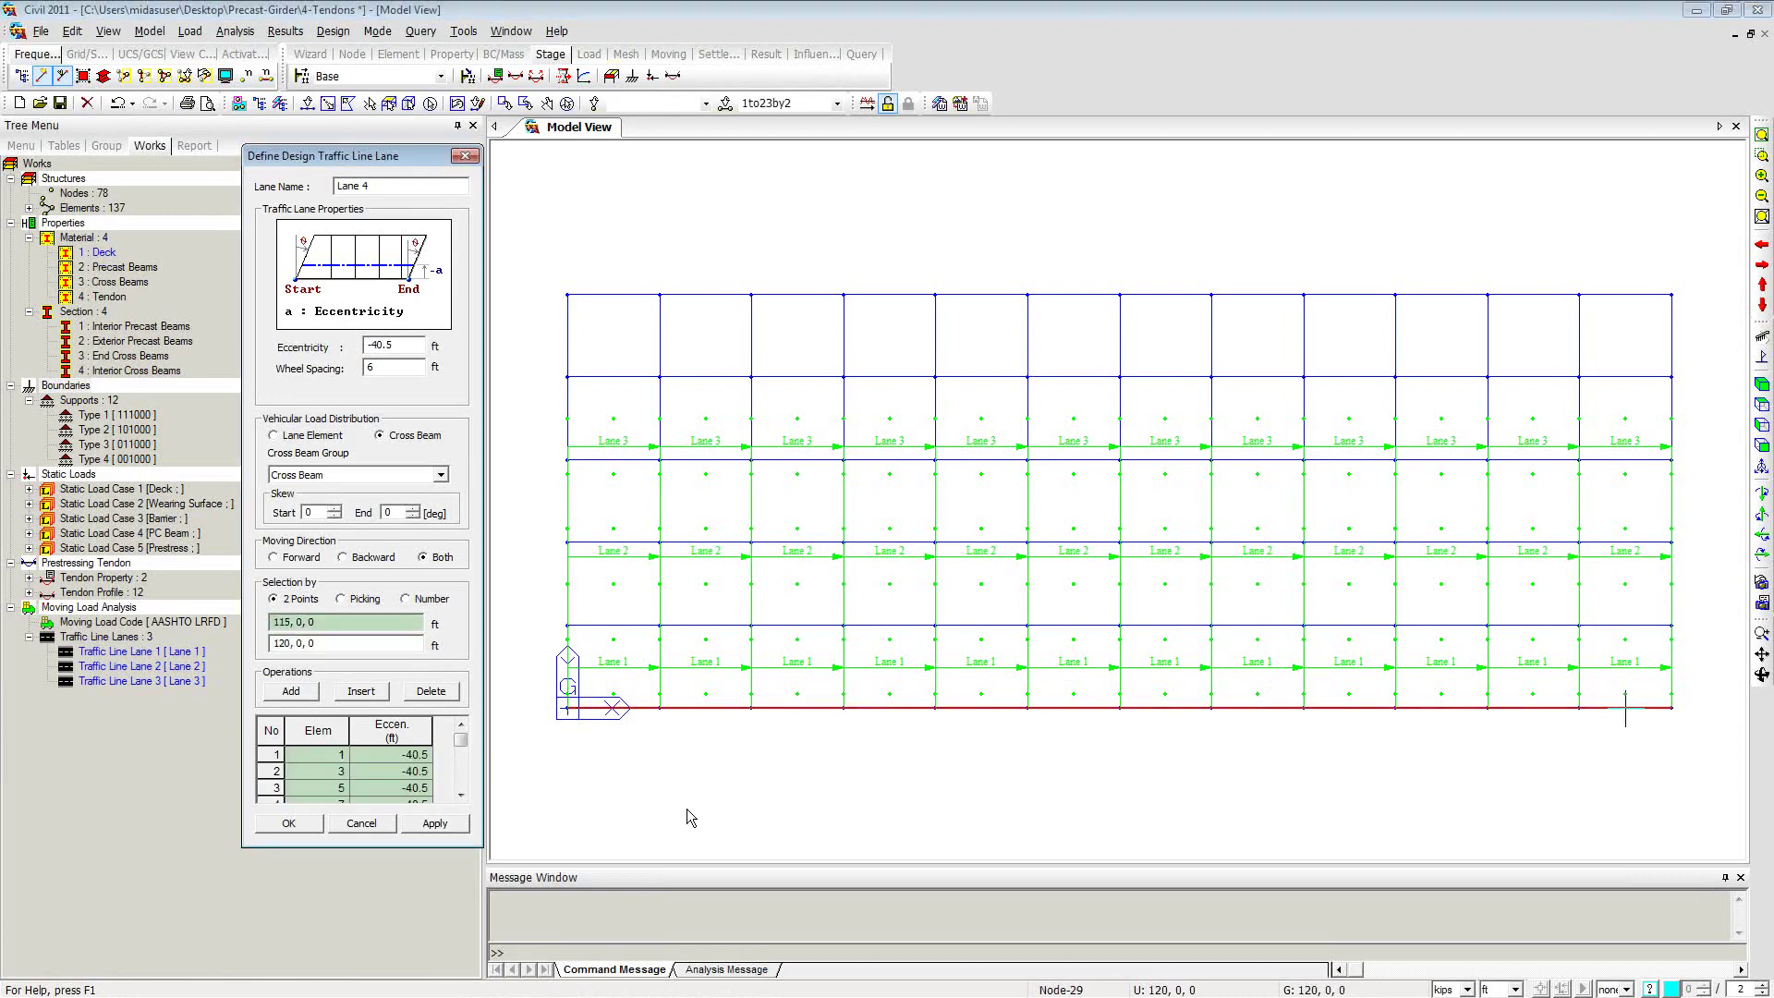
left_click(434, 822)
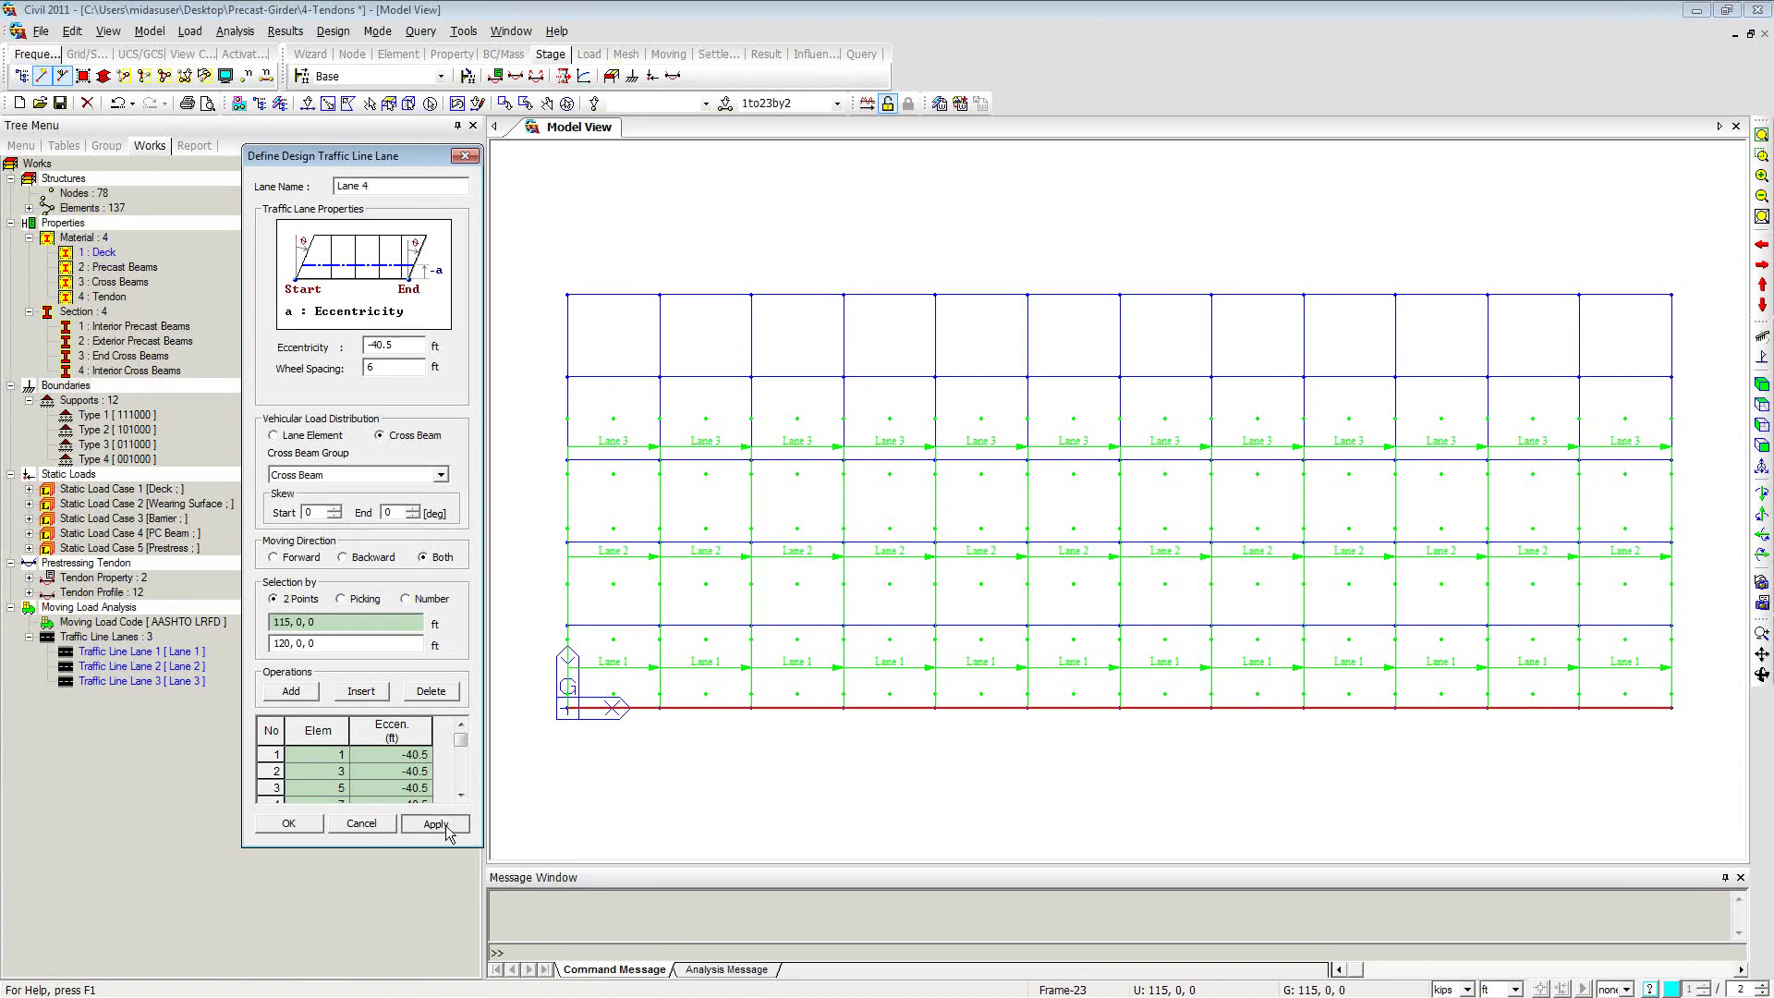
left_click(465, 155)
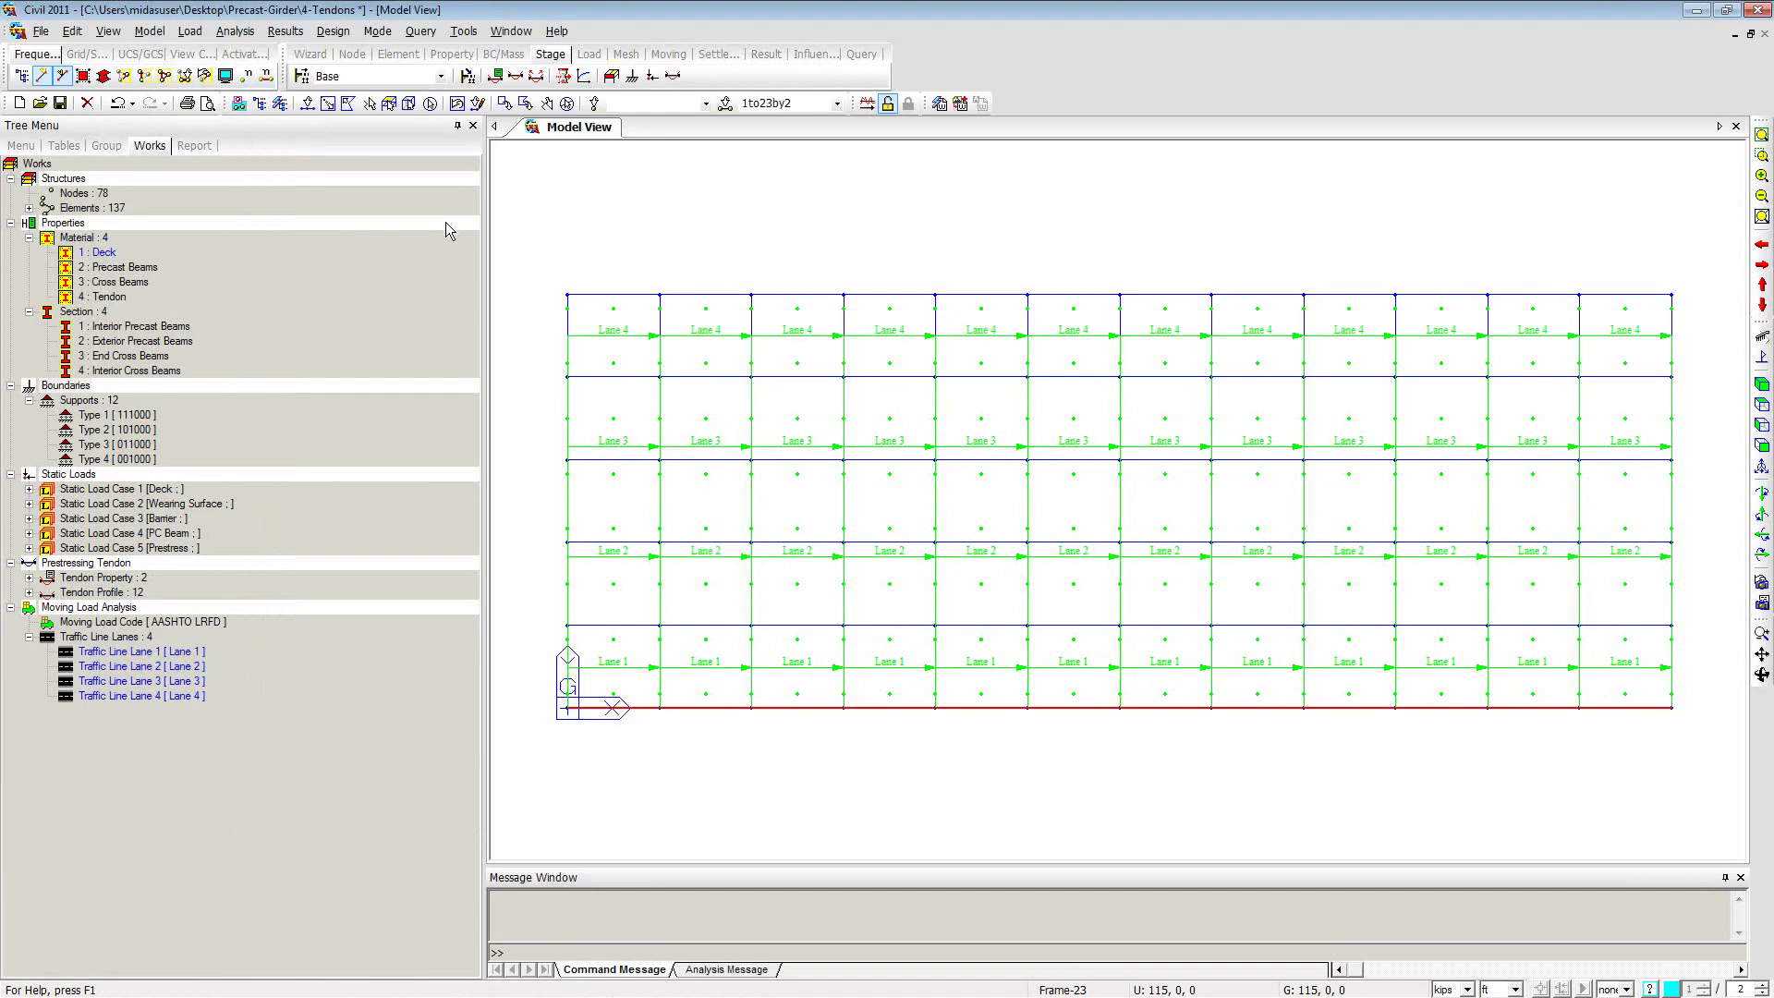
Step: Add the AASHTO LRFD standard vehicle HL-93TRK with a dynamic load allowance of 33%
right_click(679, 173)
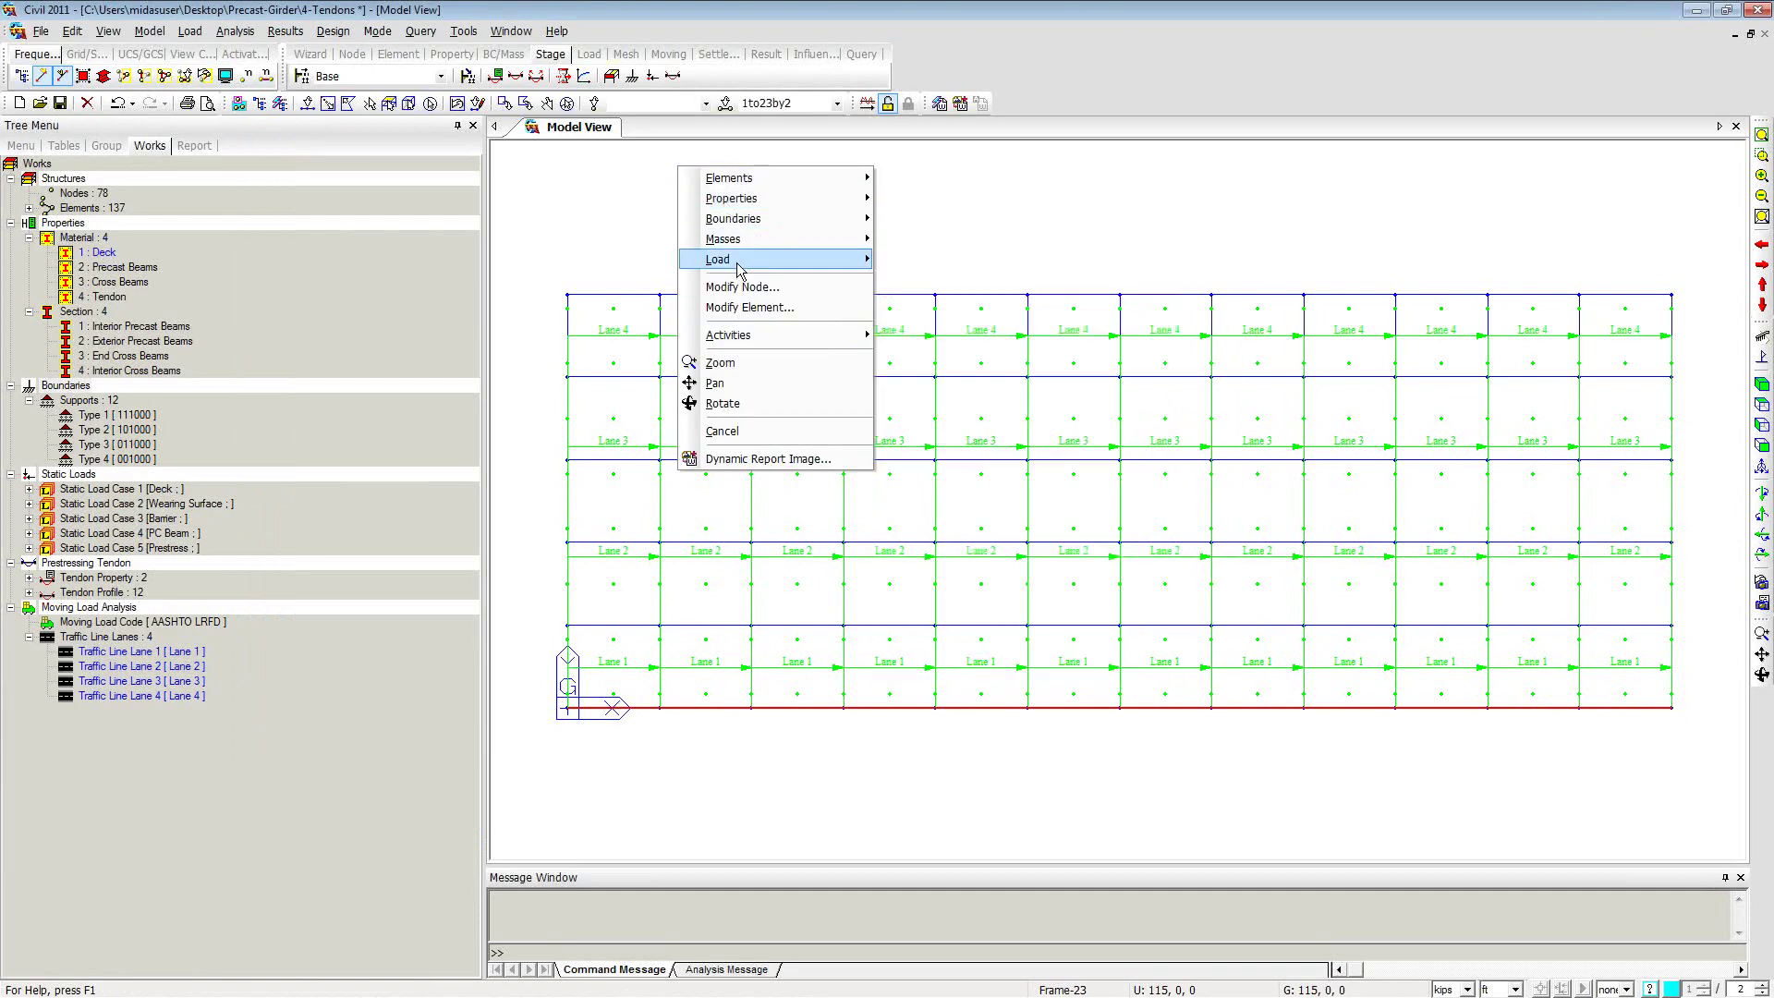
mouse_move(745, 266)
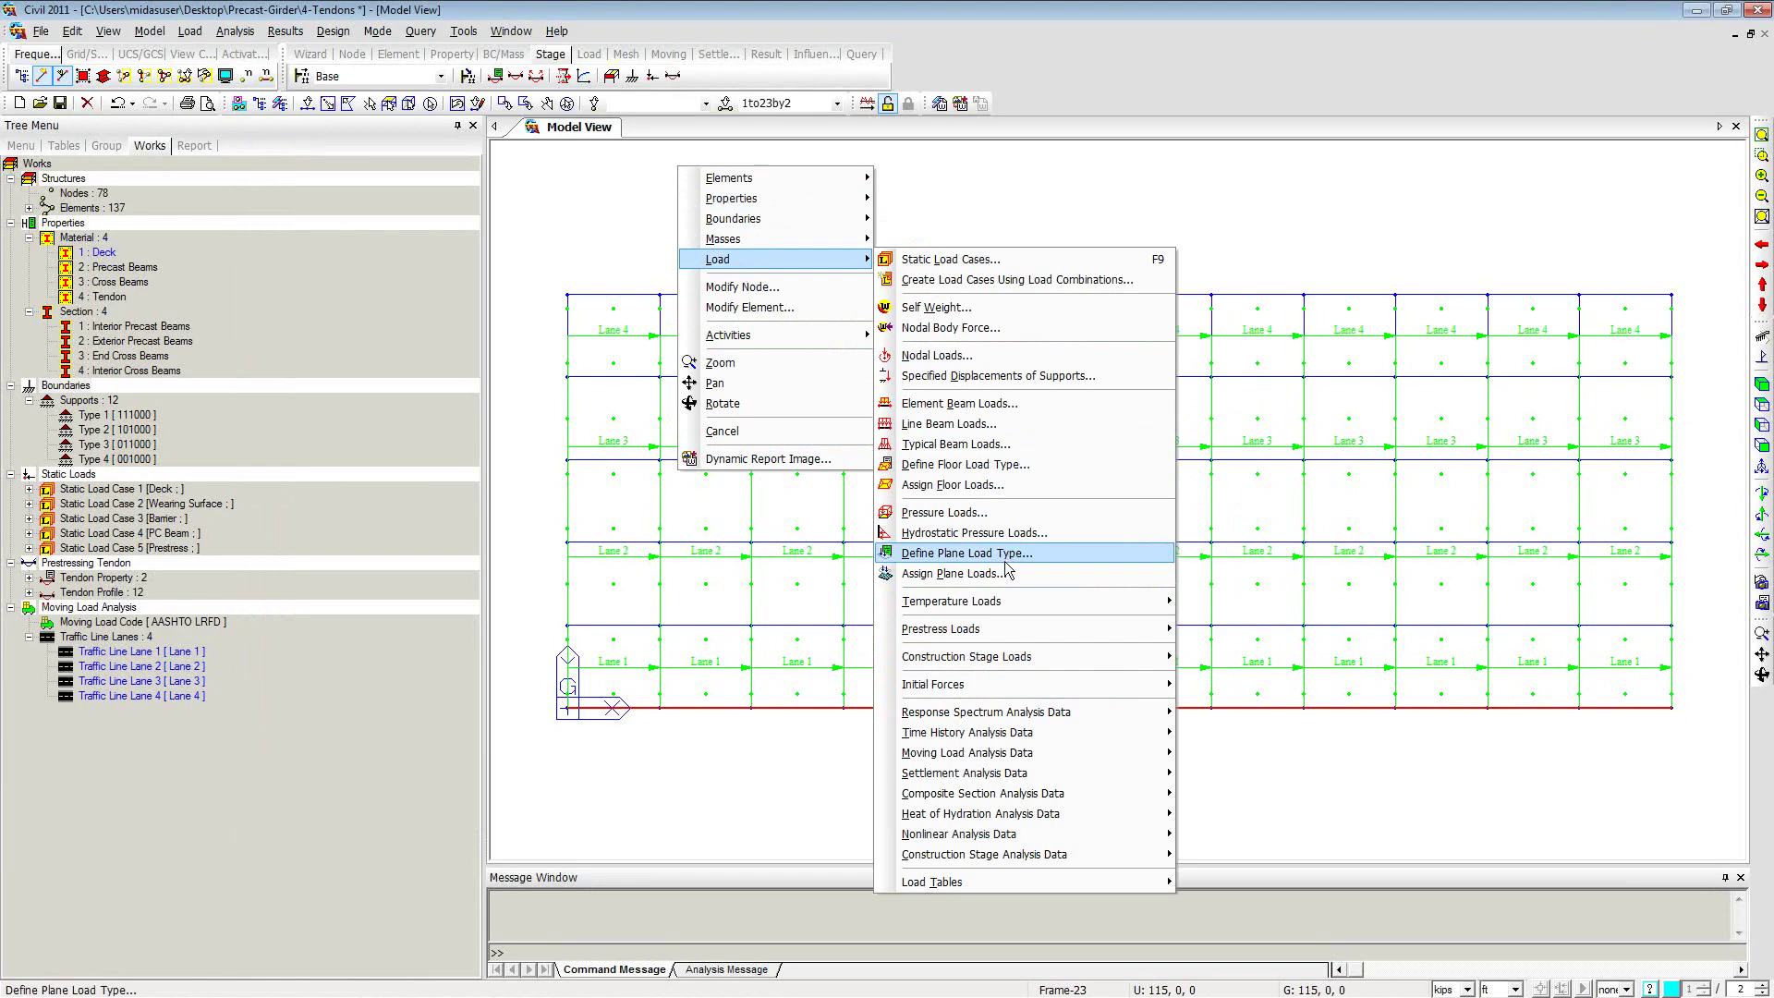
mouse_move(993, 756)
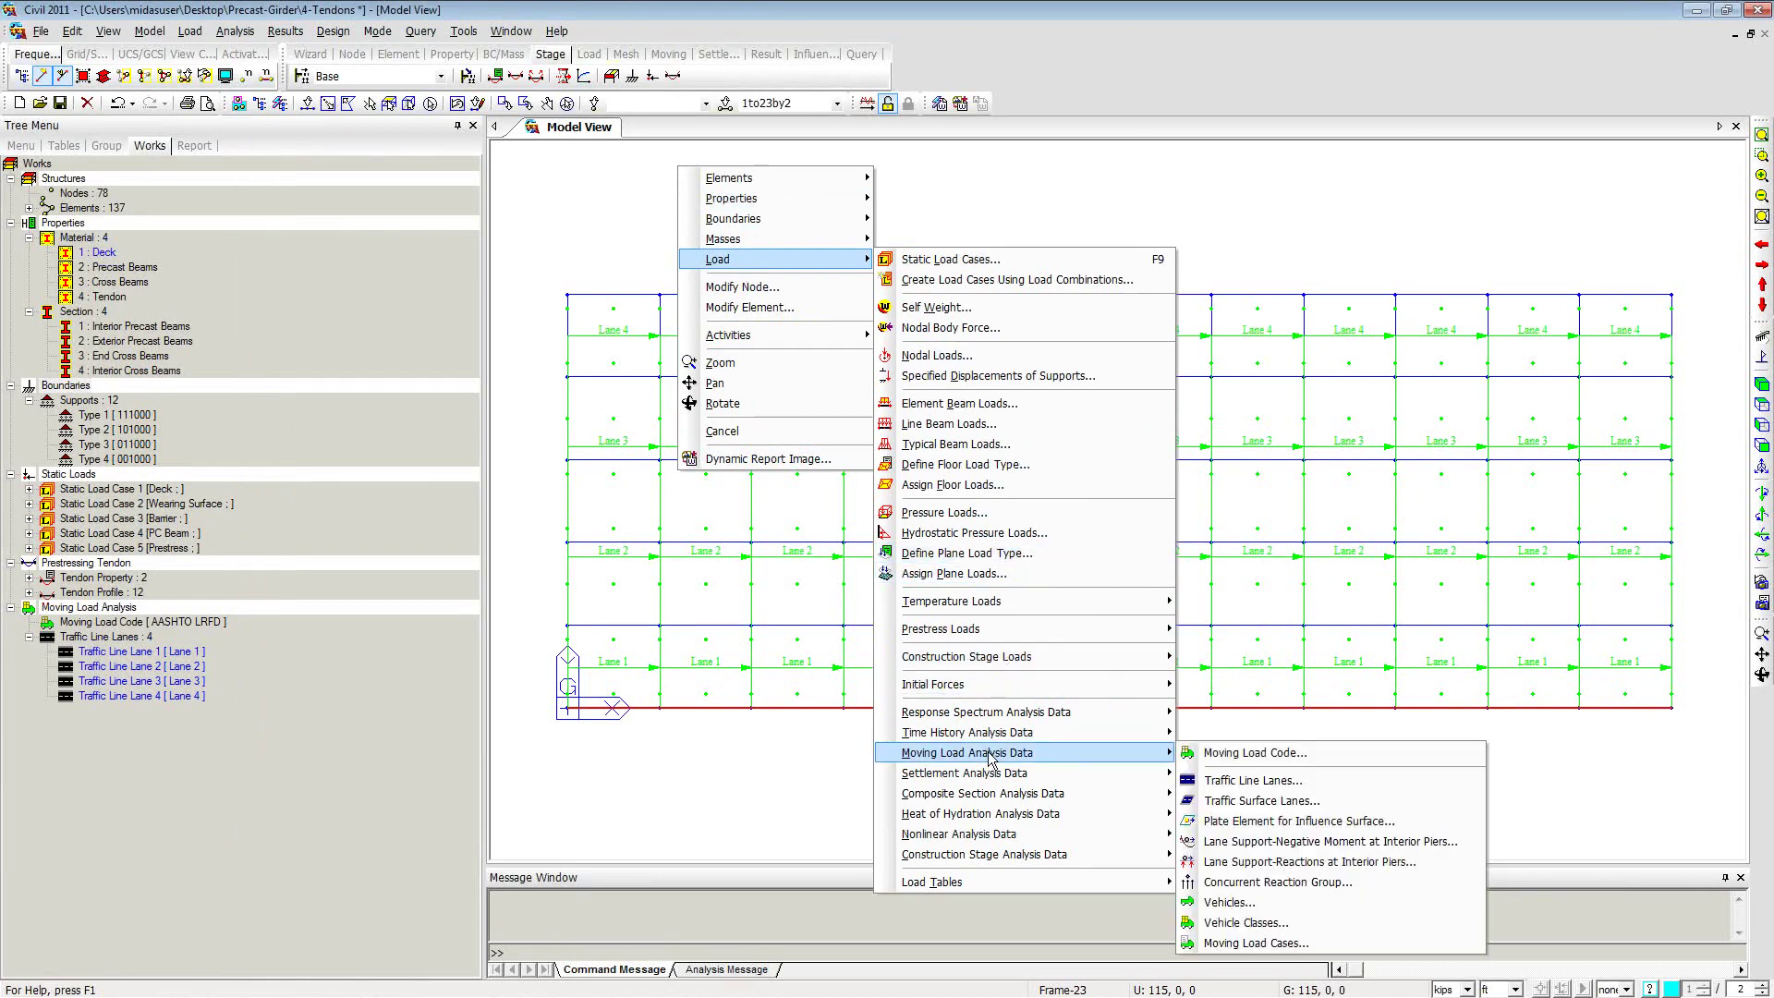
left_click(1235, 902)
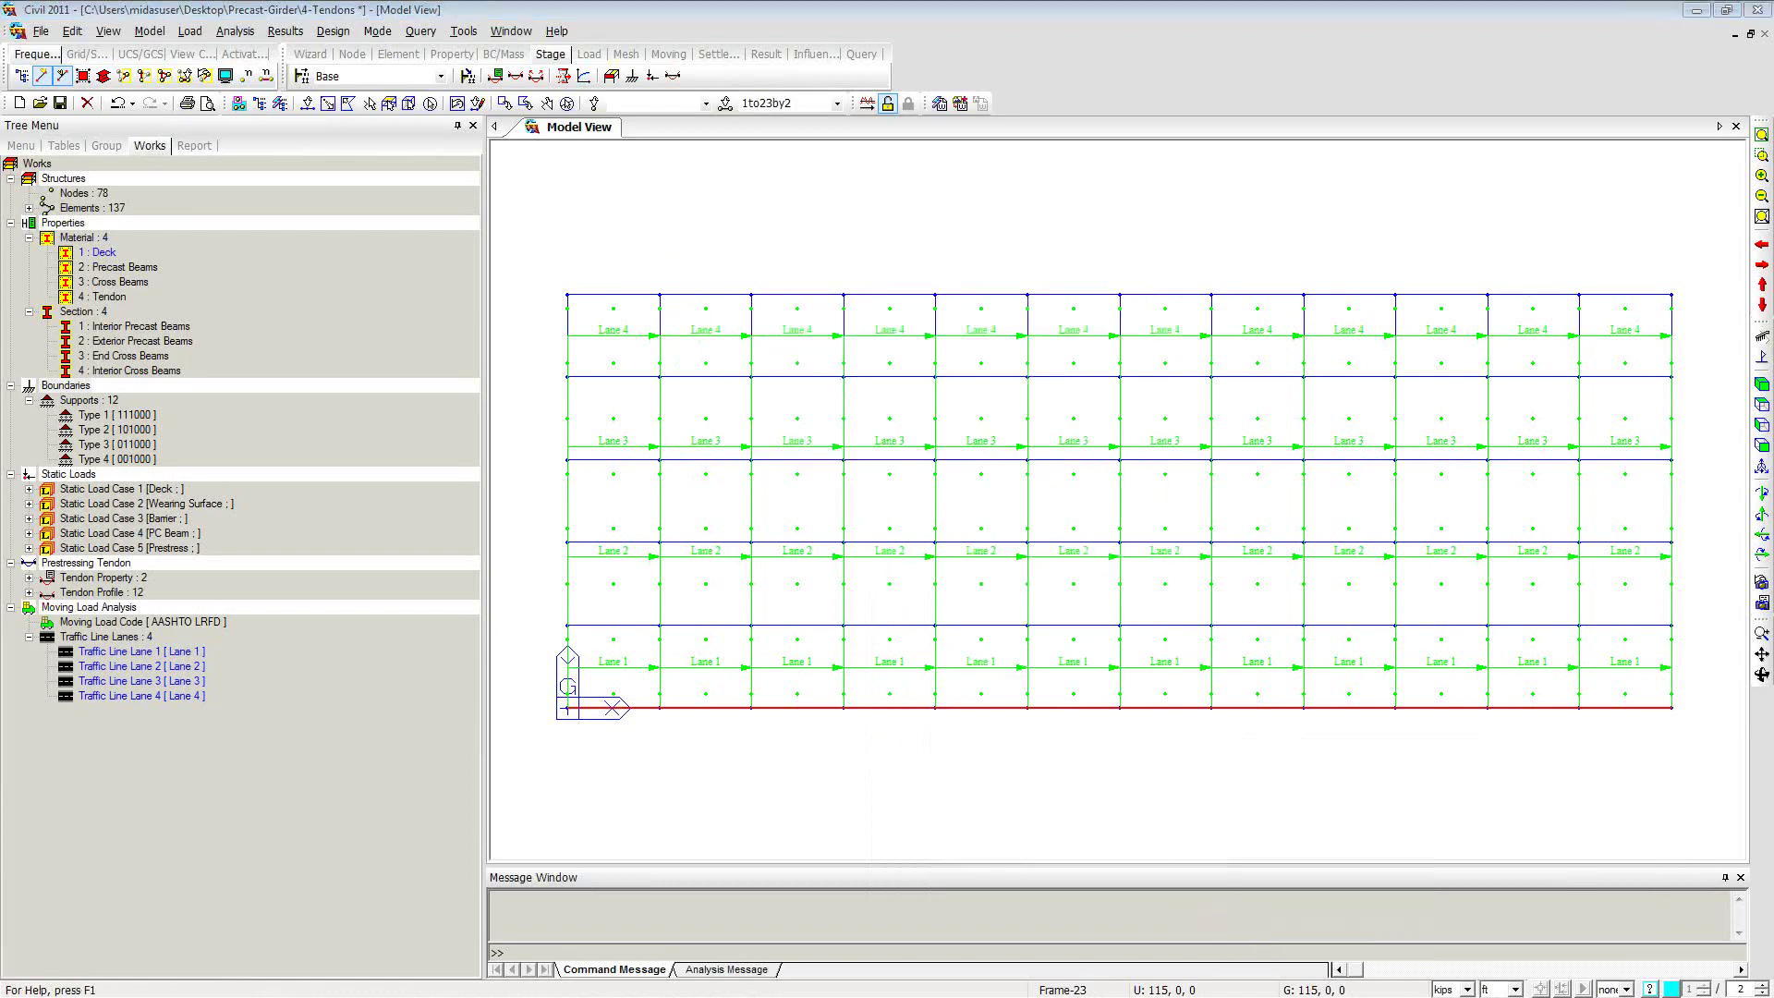
left_click_drag(1022, 81, 1101, 138)
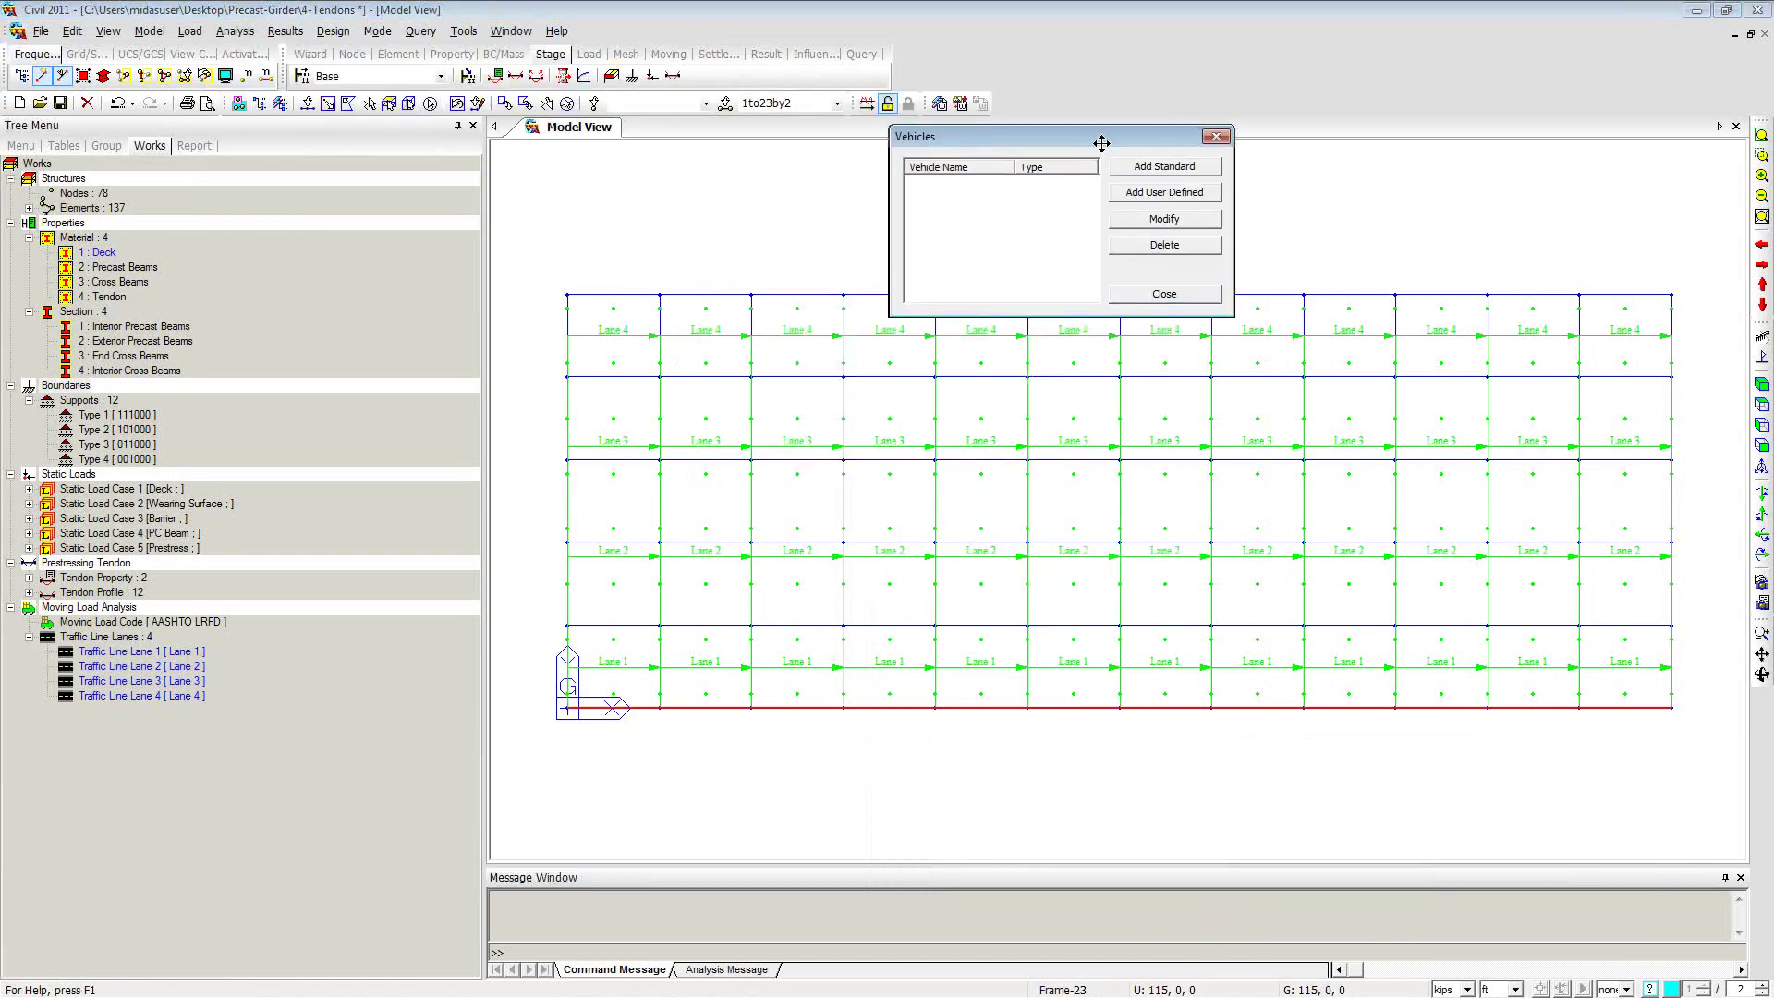
left_click(1164, 166)
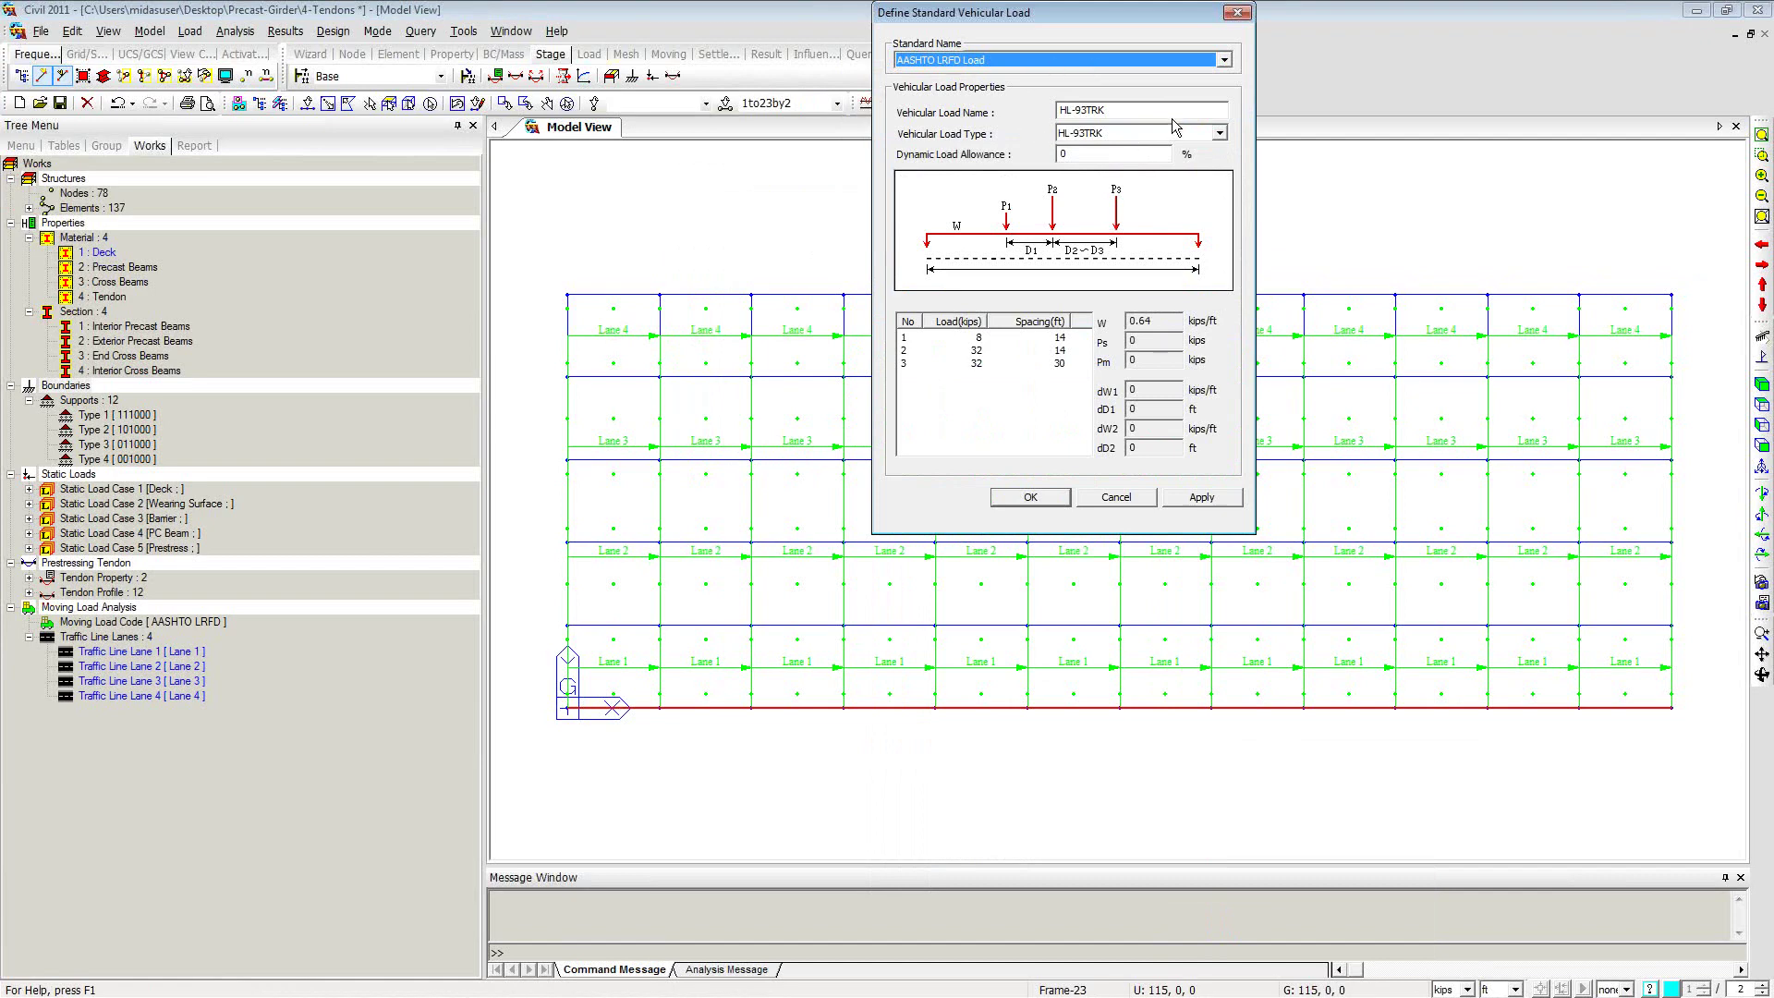
left_click_drag(1131, 13, 770, 75)
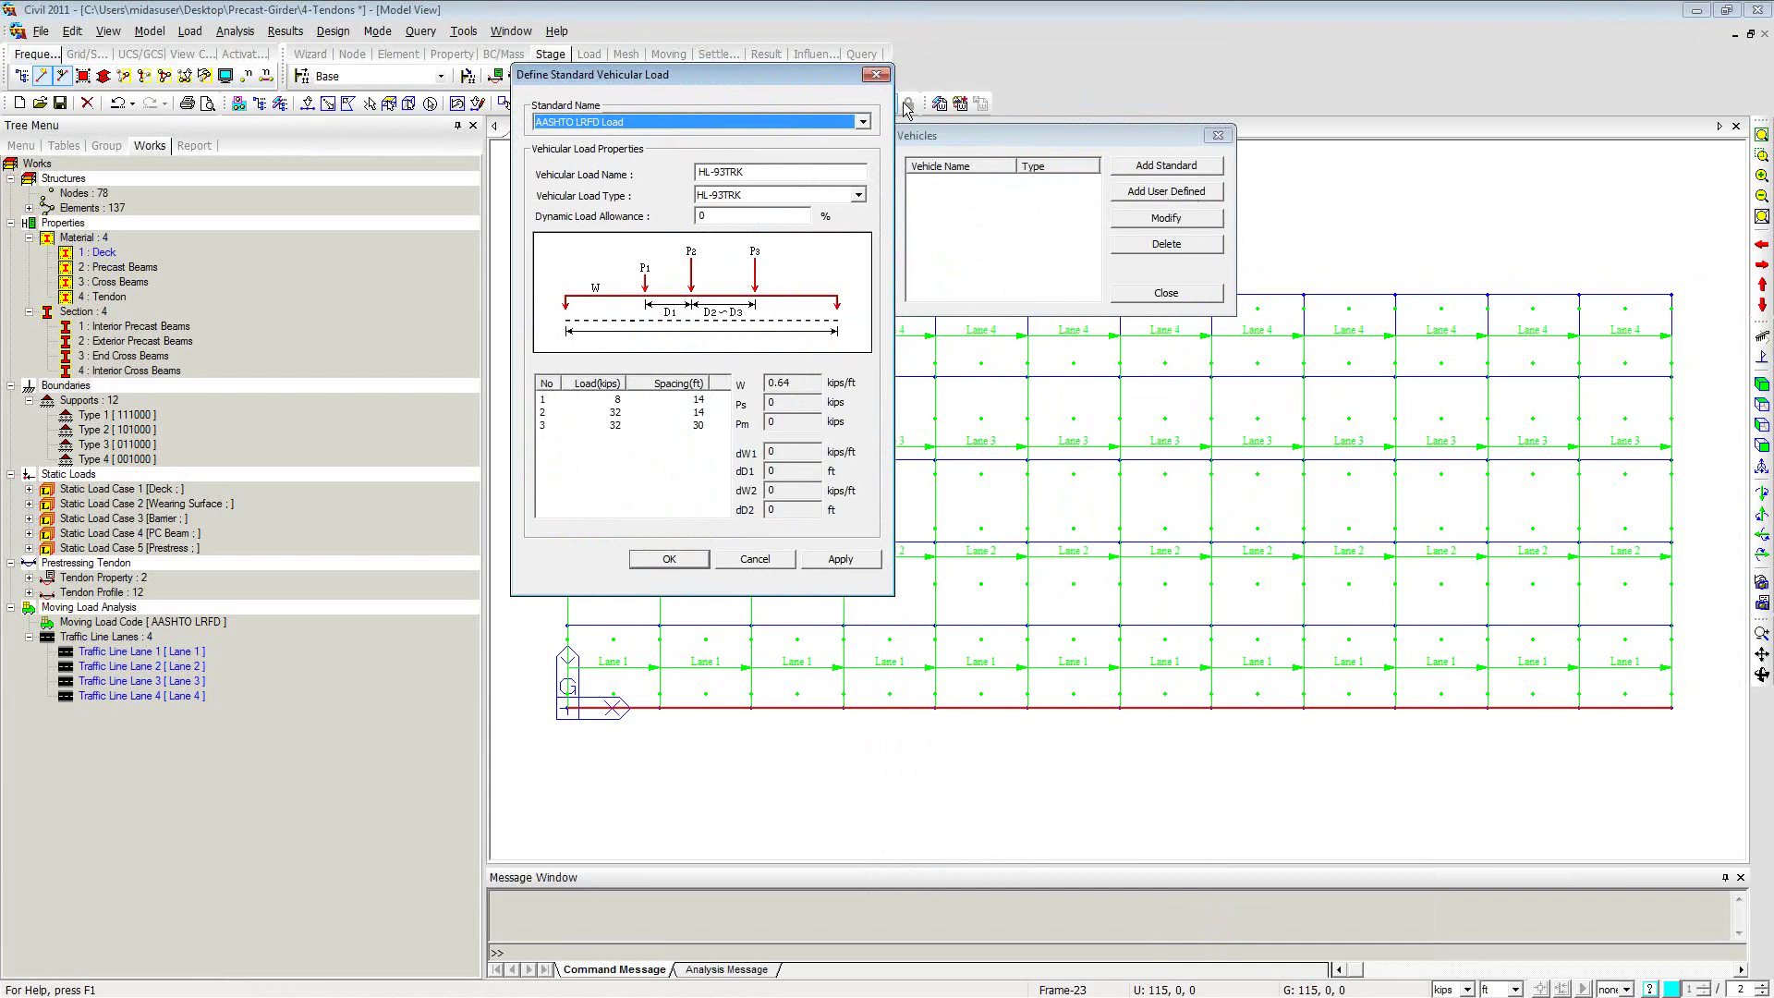
left_click_drag(813, 76, 1117, 81)
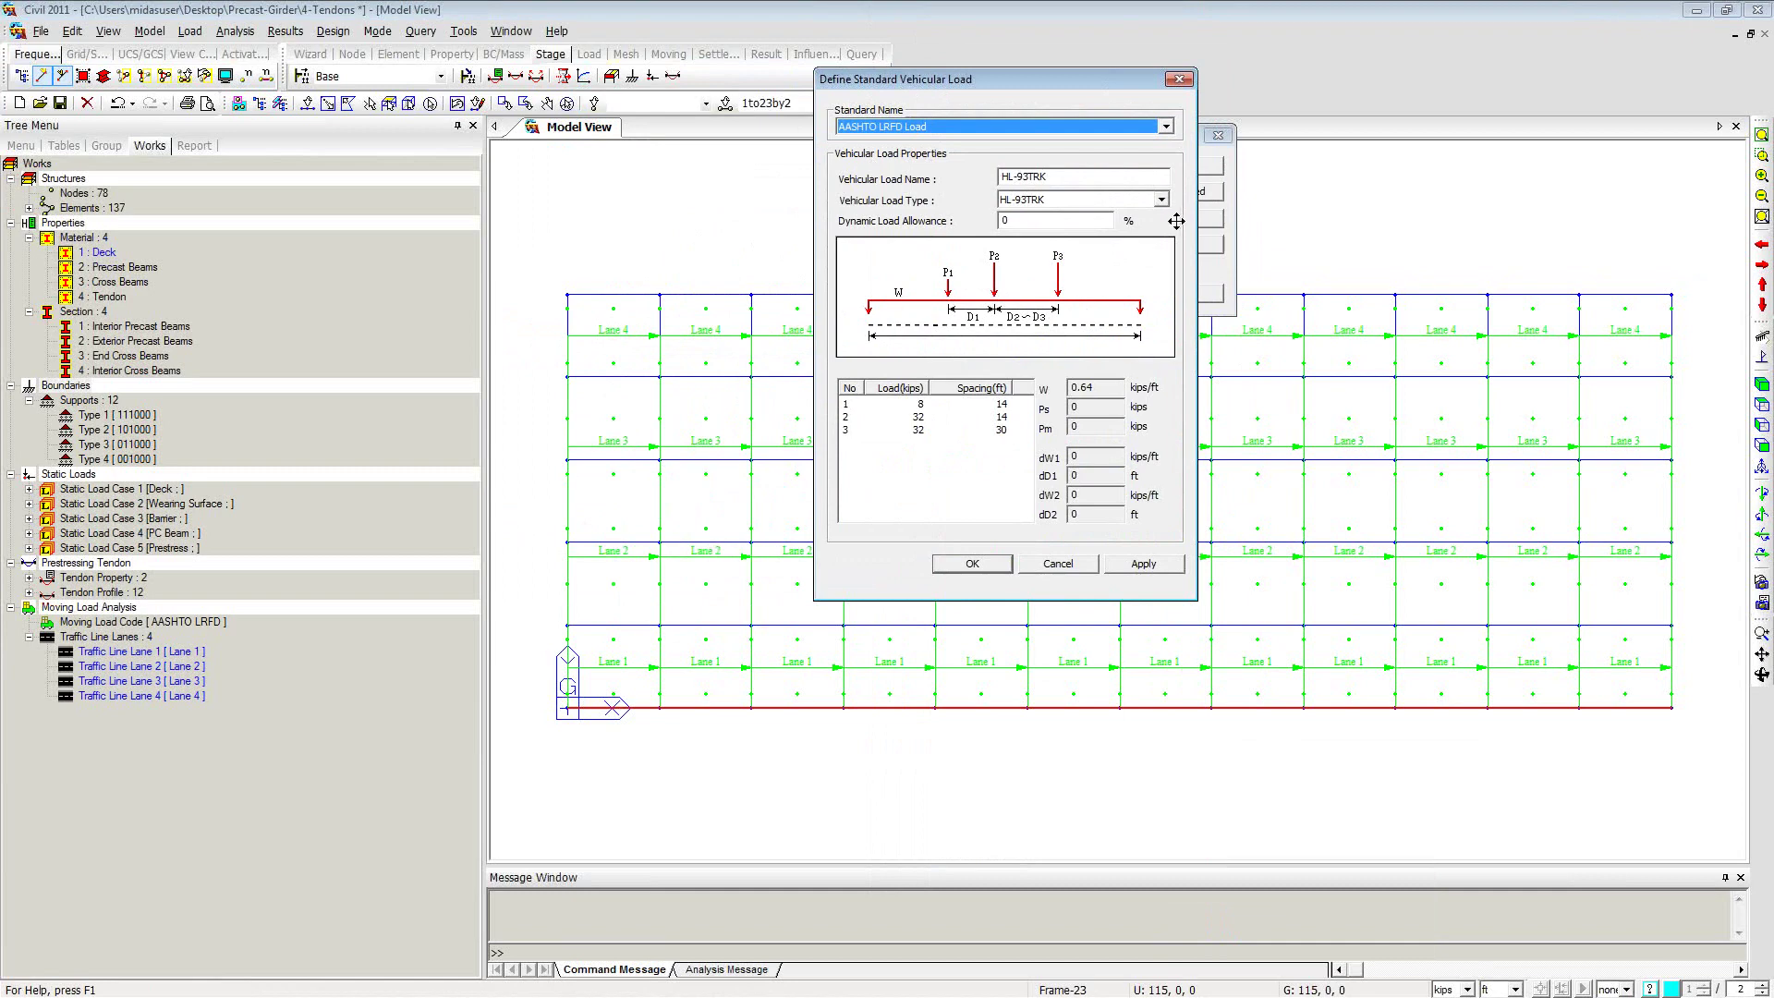
double_click(1037, 222)
type("33")
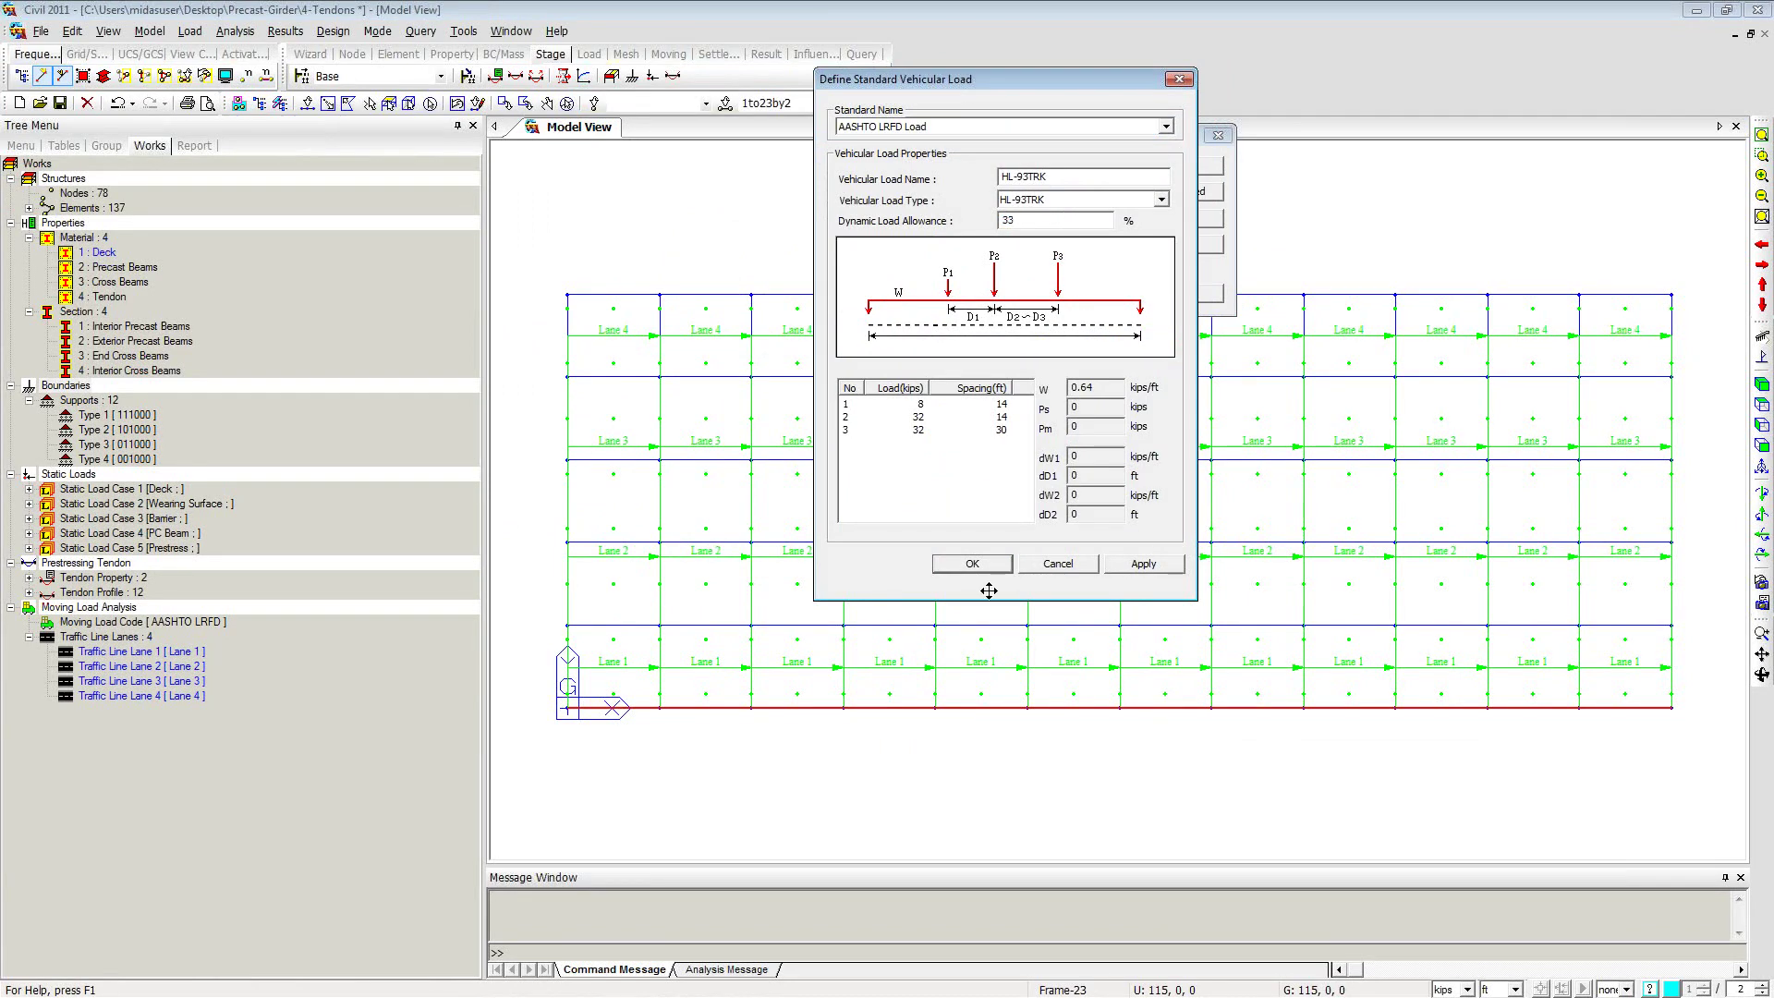
left_click(1145, 564)
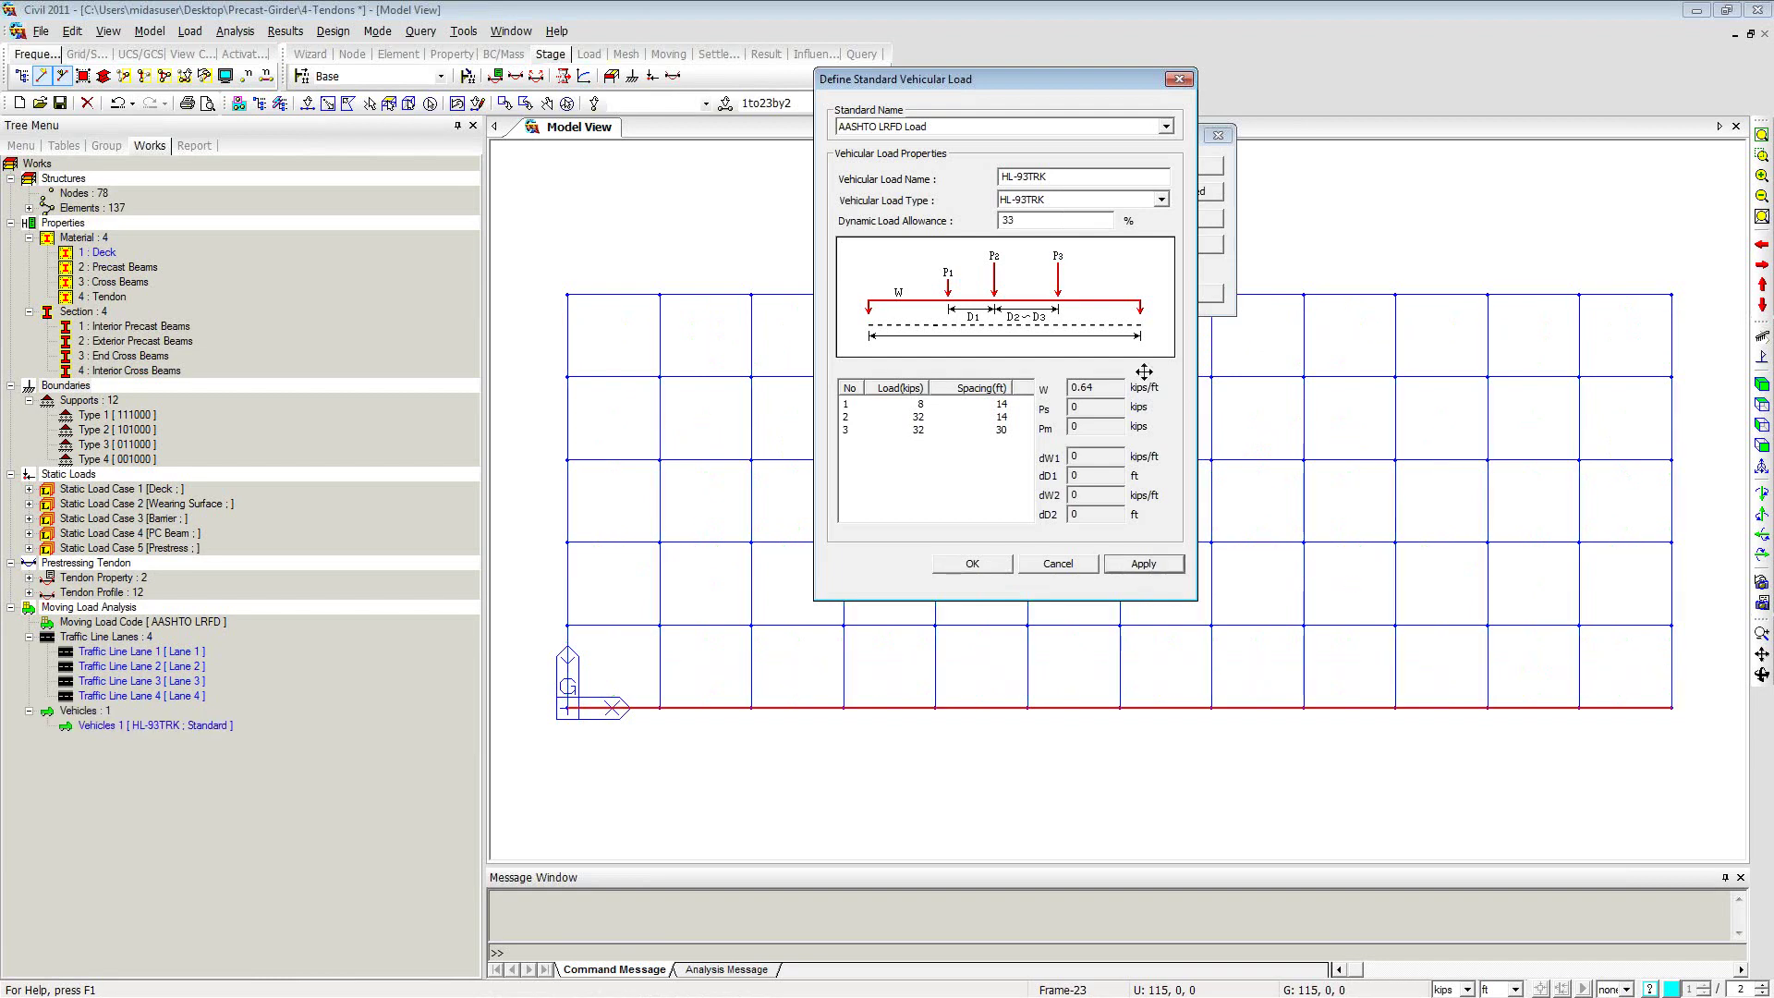
Step: Add the HL-93TDM standard vehicle with a 33% dynamic load allowance and finish defining vehicles
left_click(1158, 201)
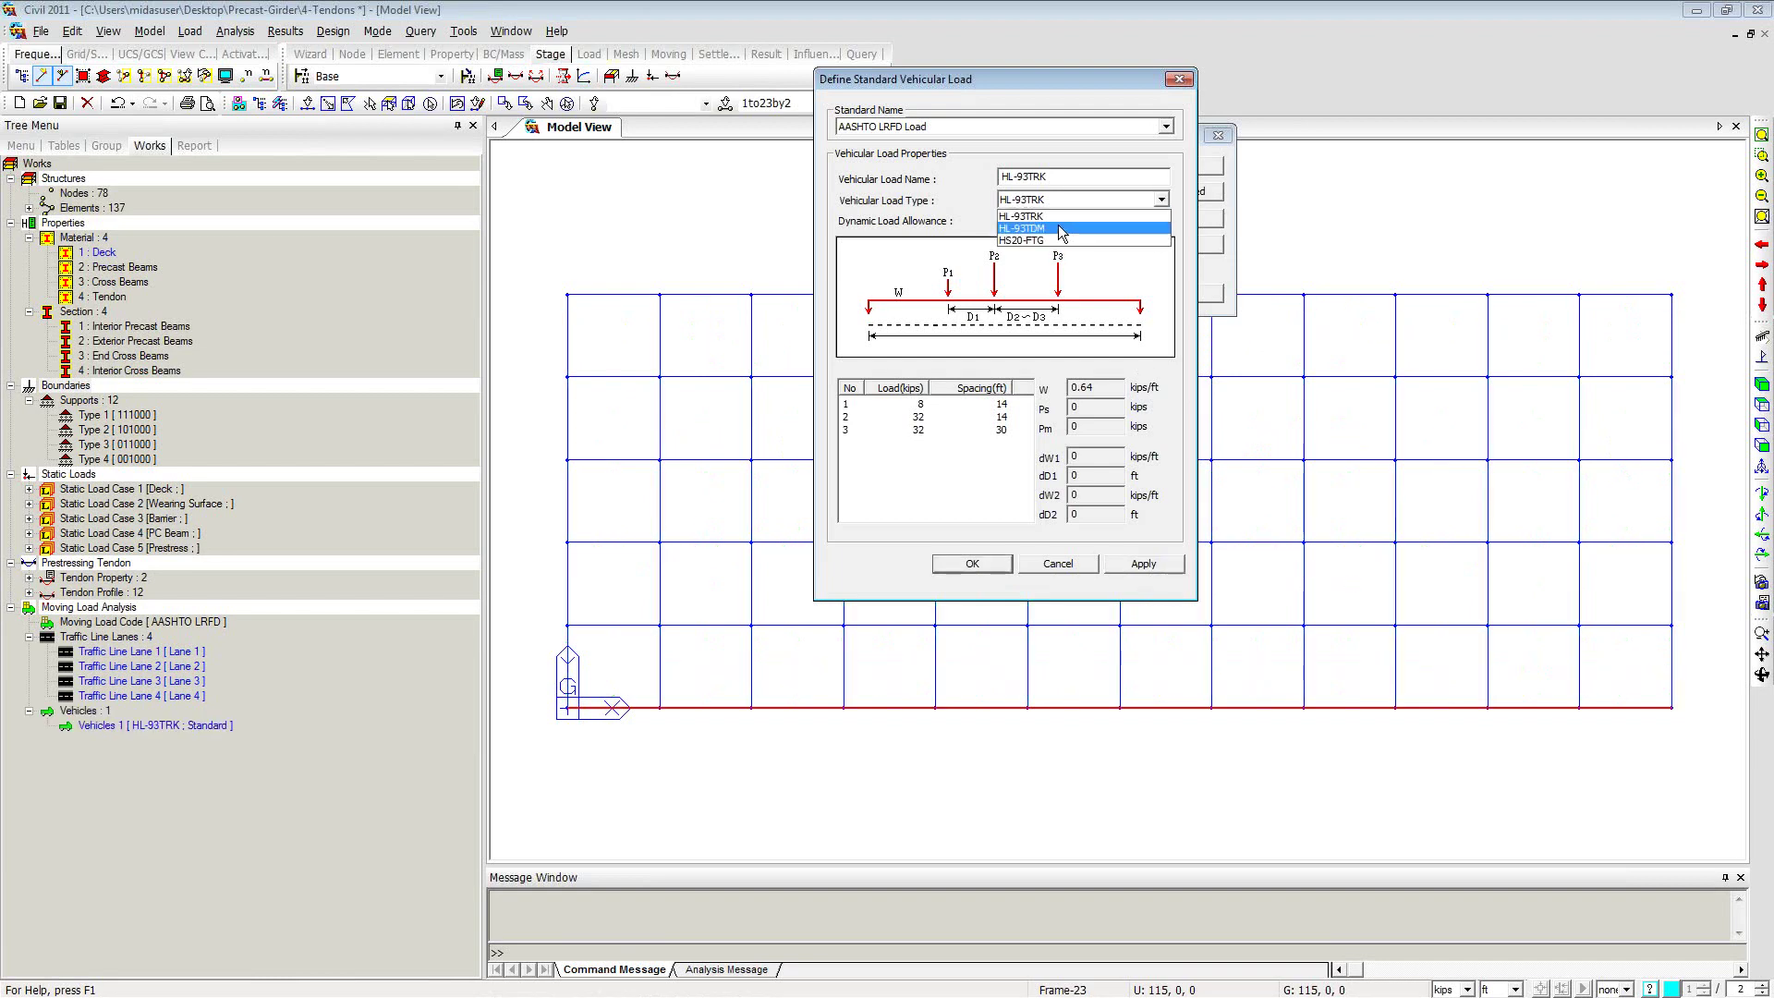
left_click(1045, 228)
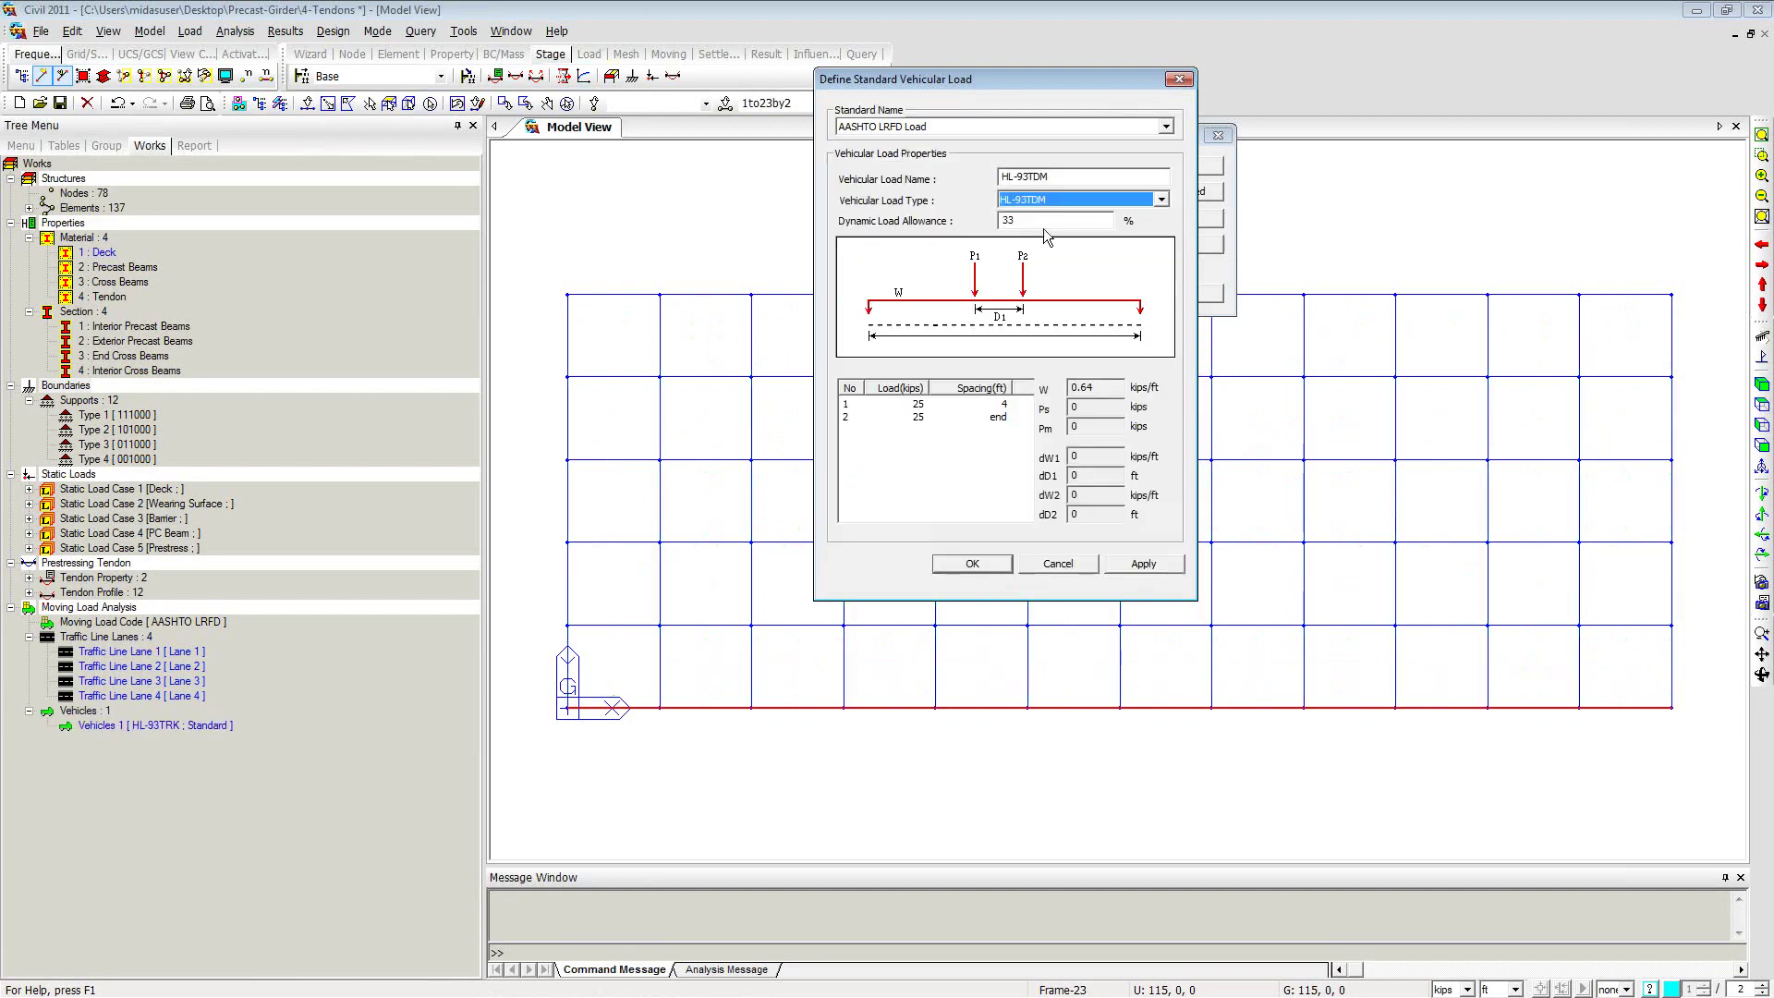
left_click(1043, 220)
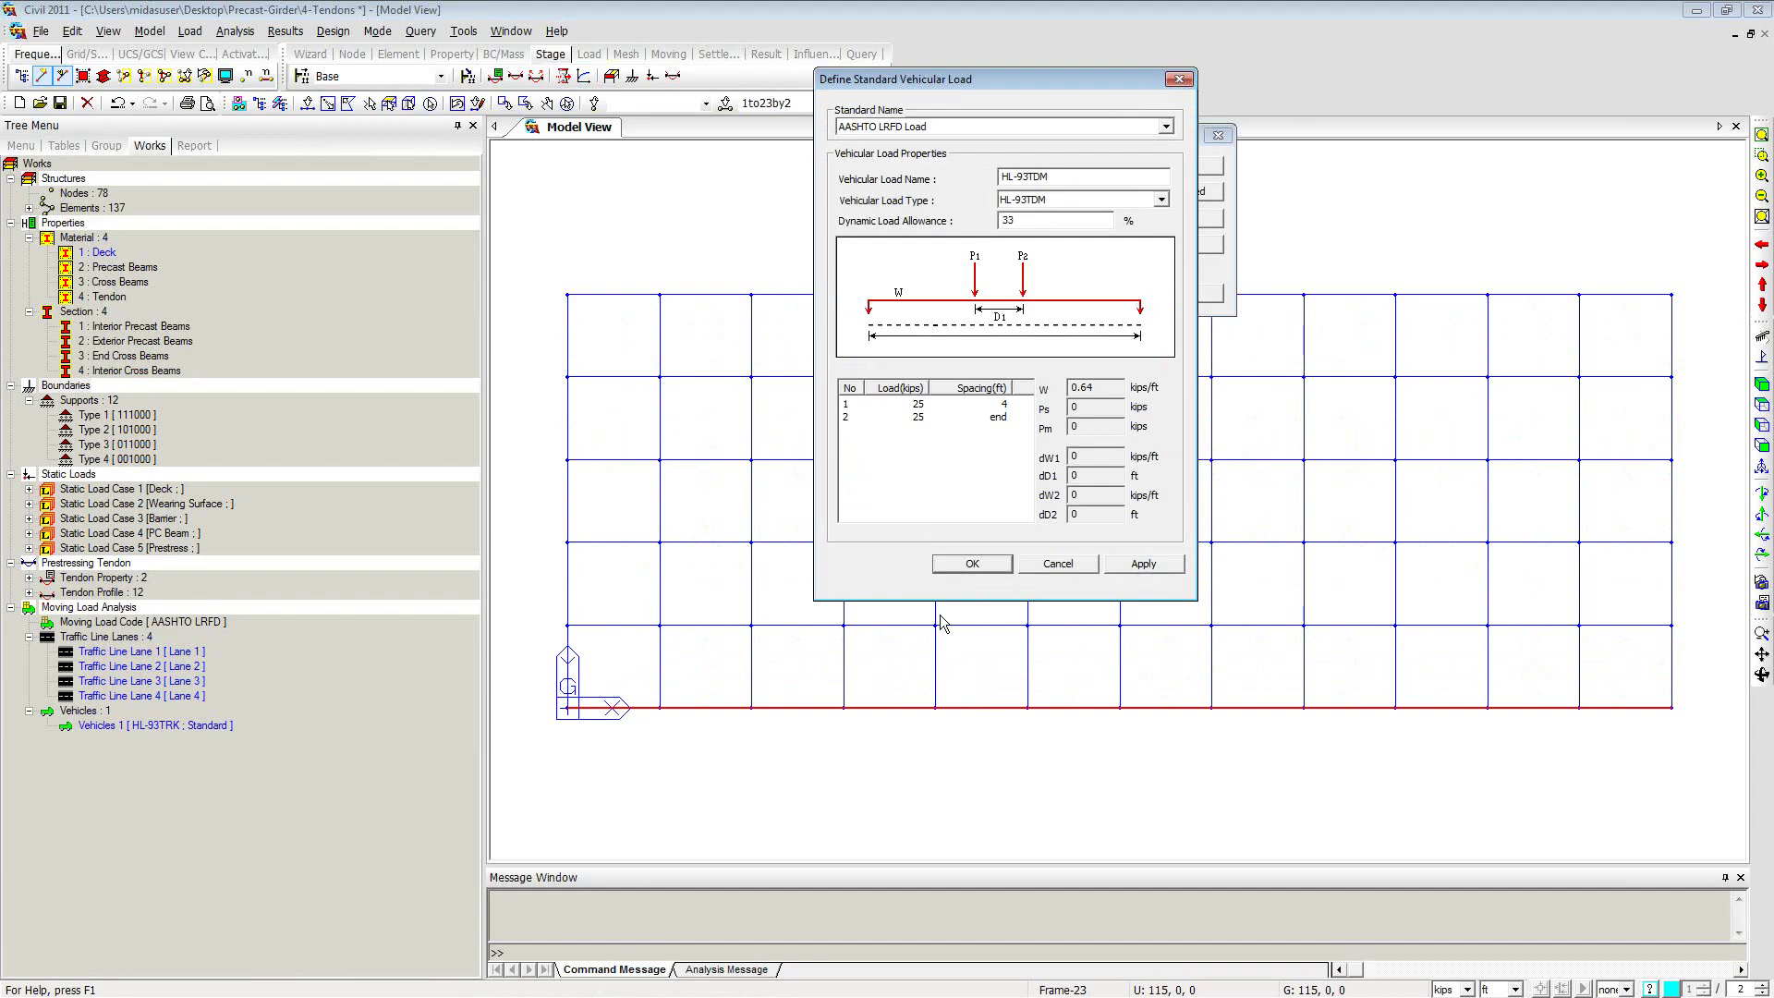
left_click(1151, 570)
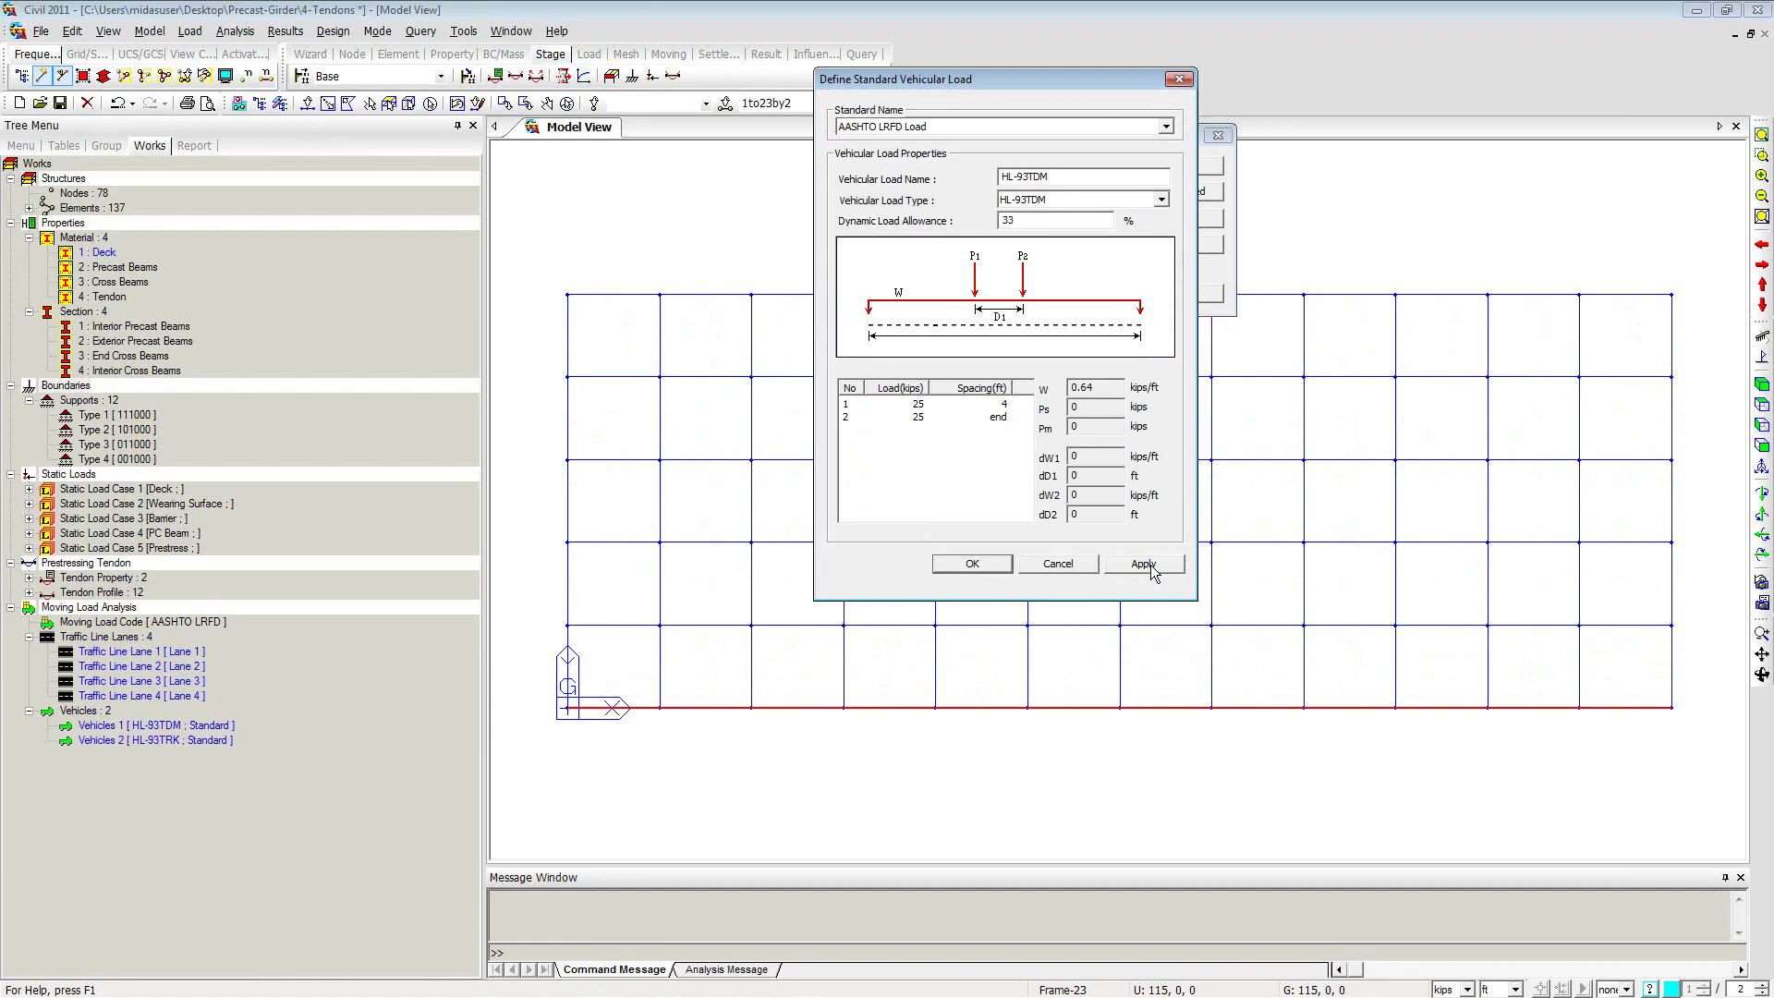
left_click(1176, 82)
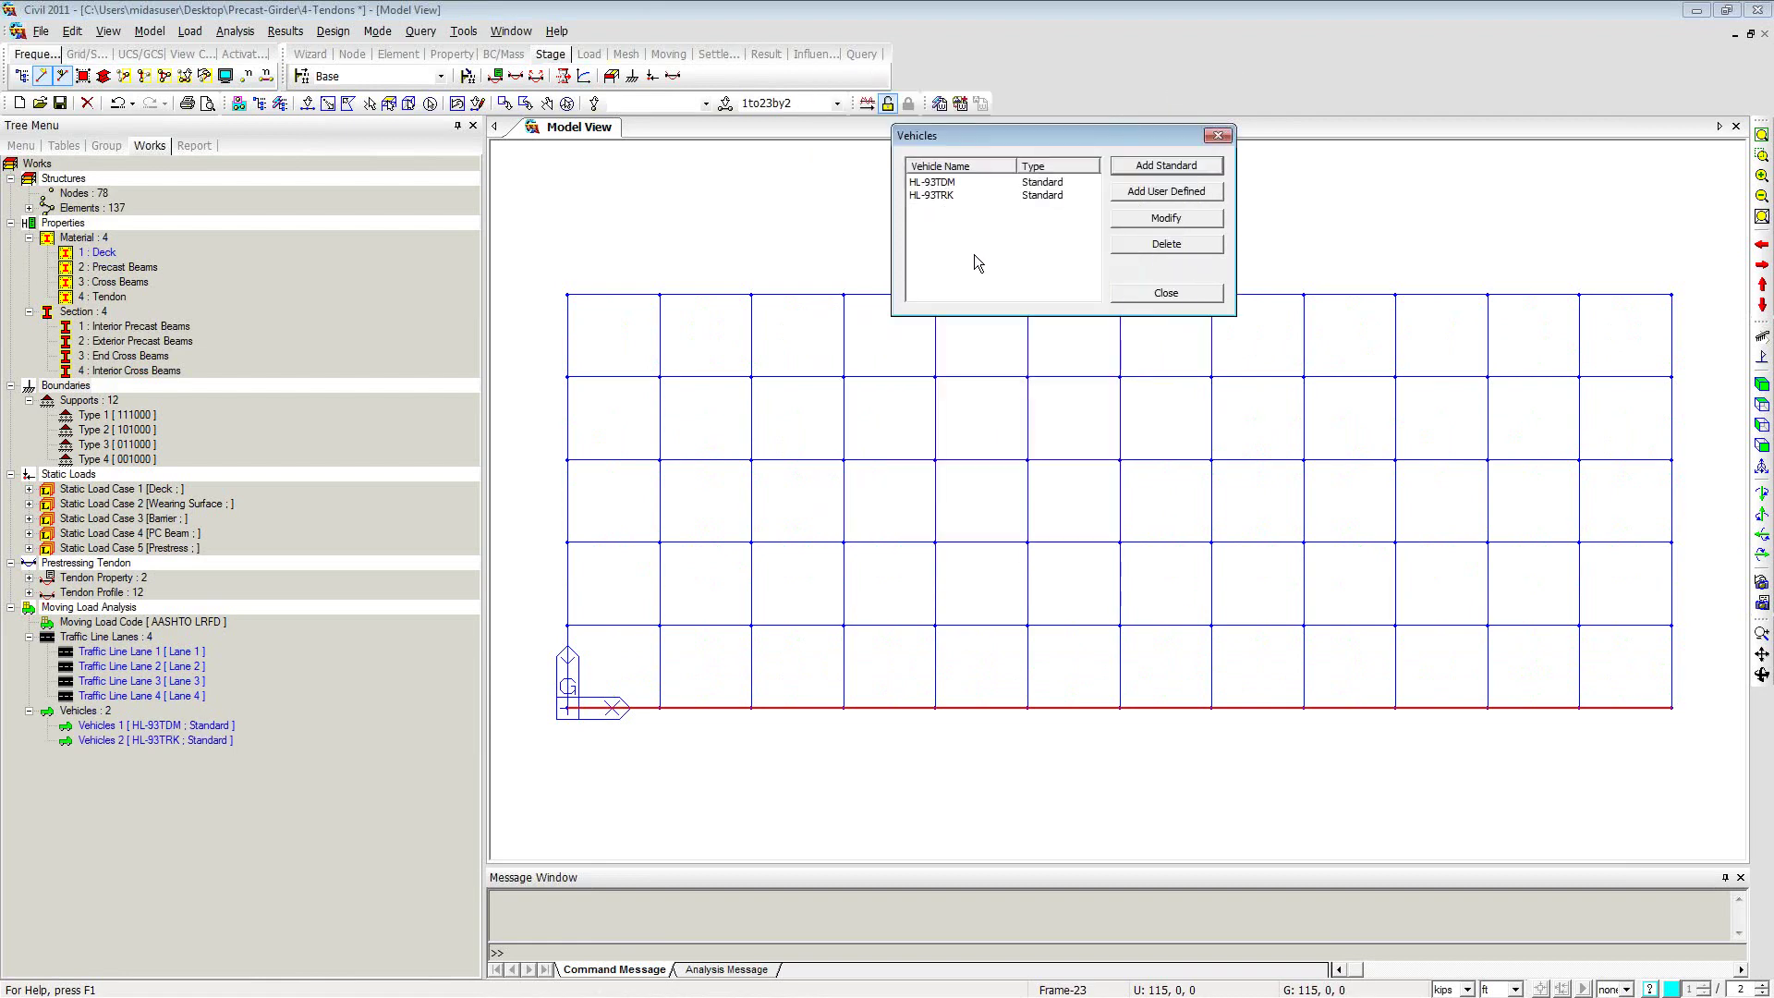
left_click(1164, 292)
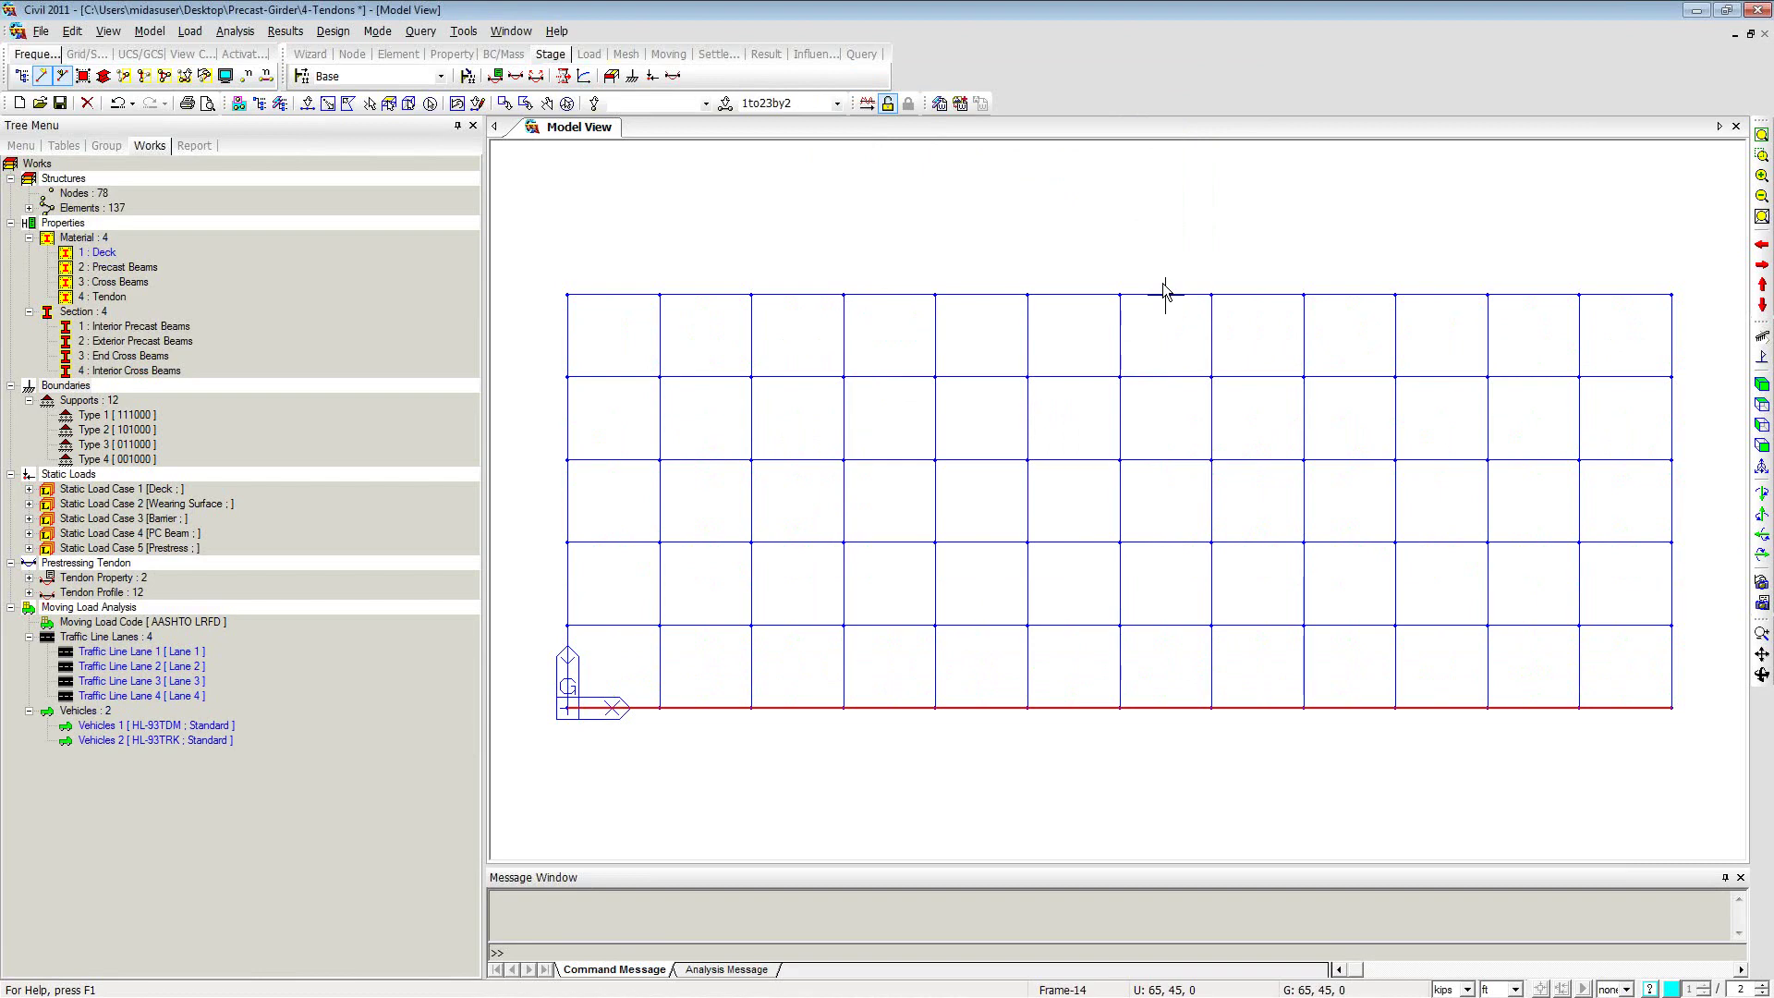
Step: Start a new moving load case and name it "MVL"
right_click(669, 172)
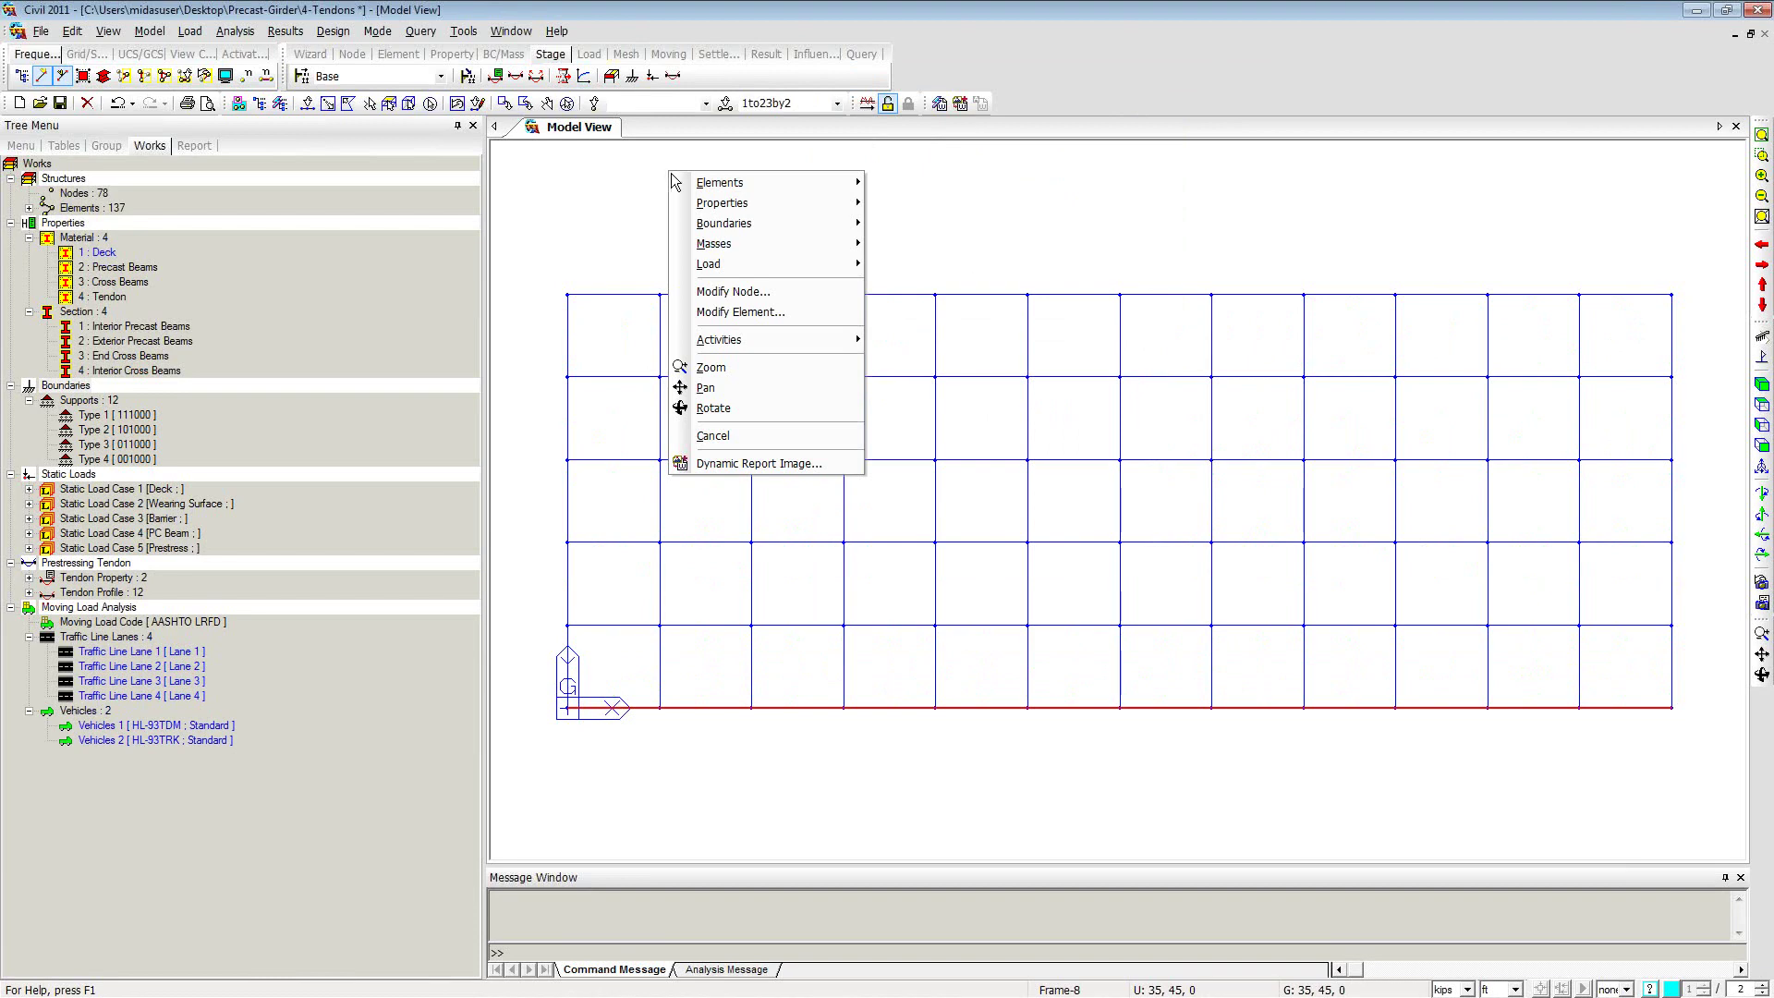
mouse_move(776, 267)
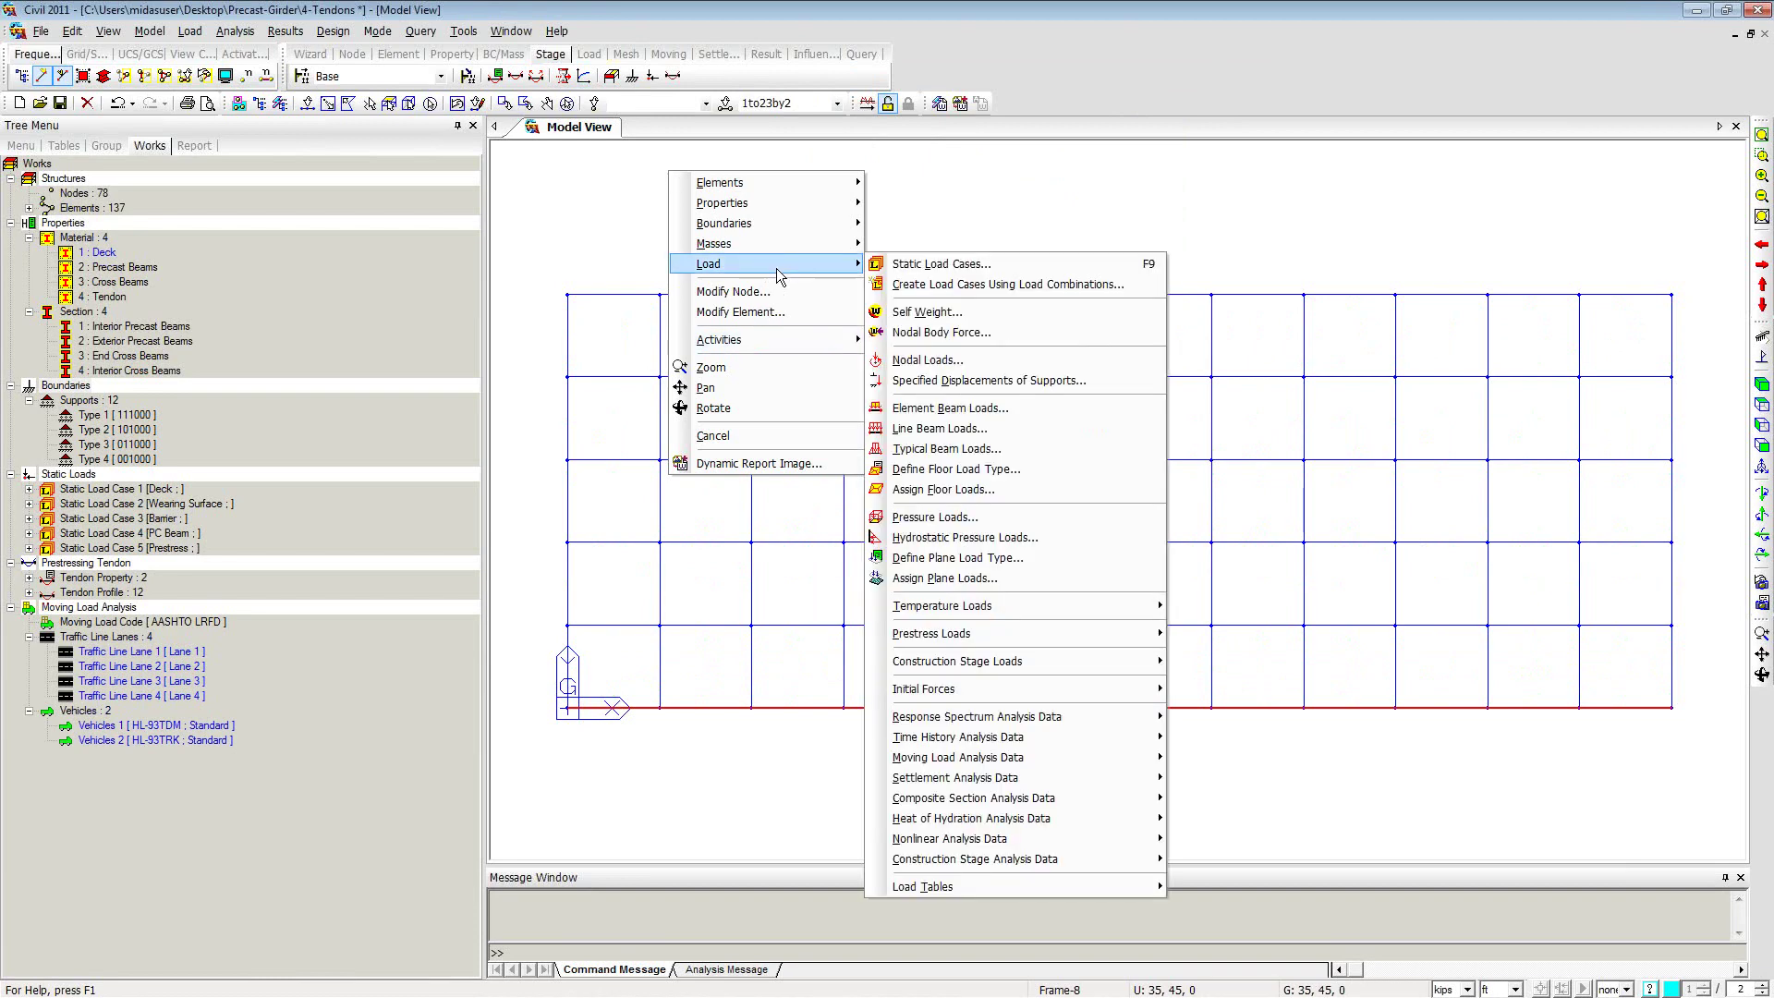
mouse_move(977, 774)
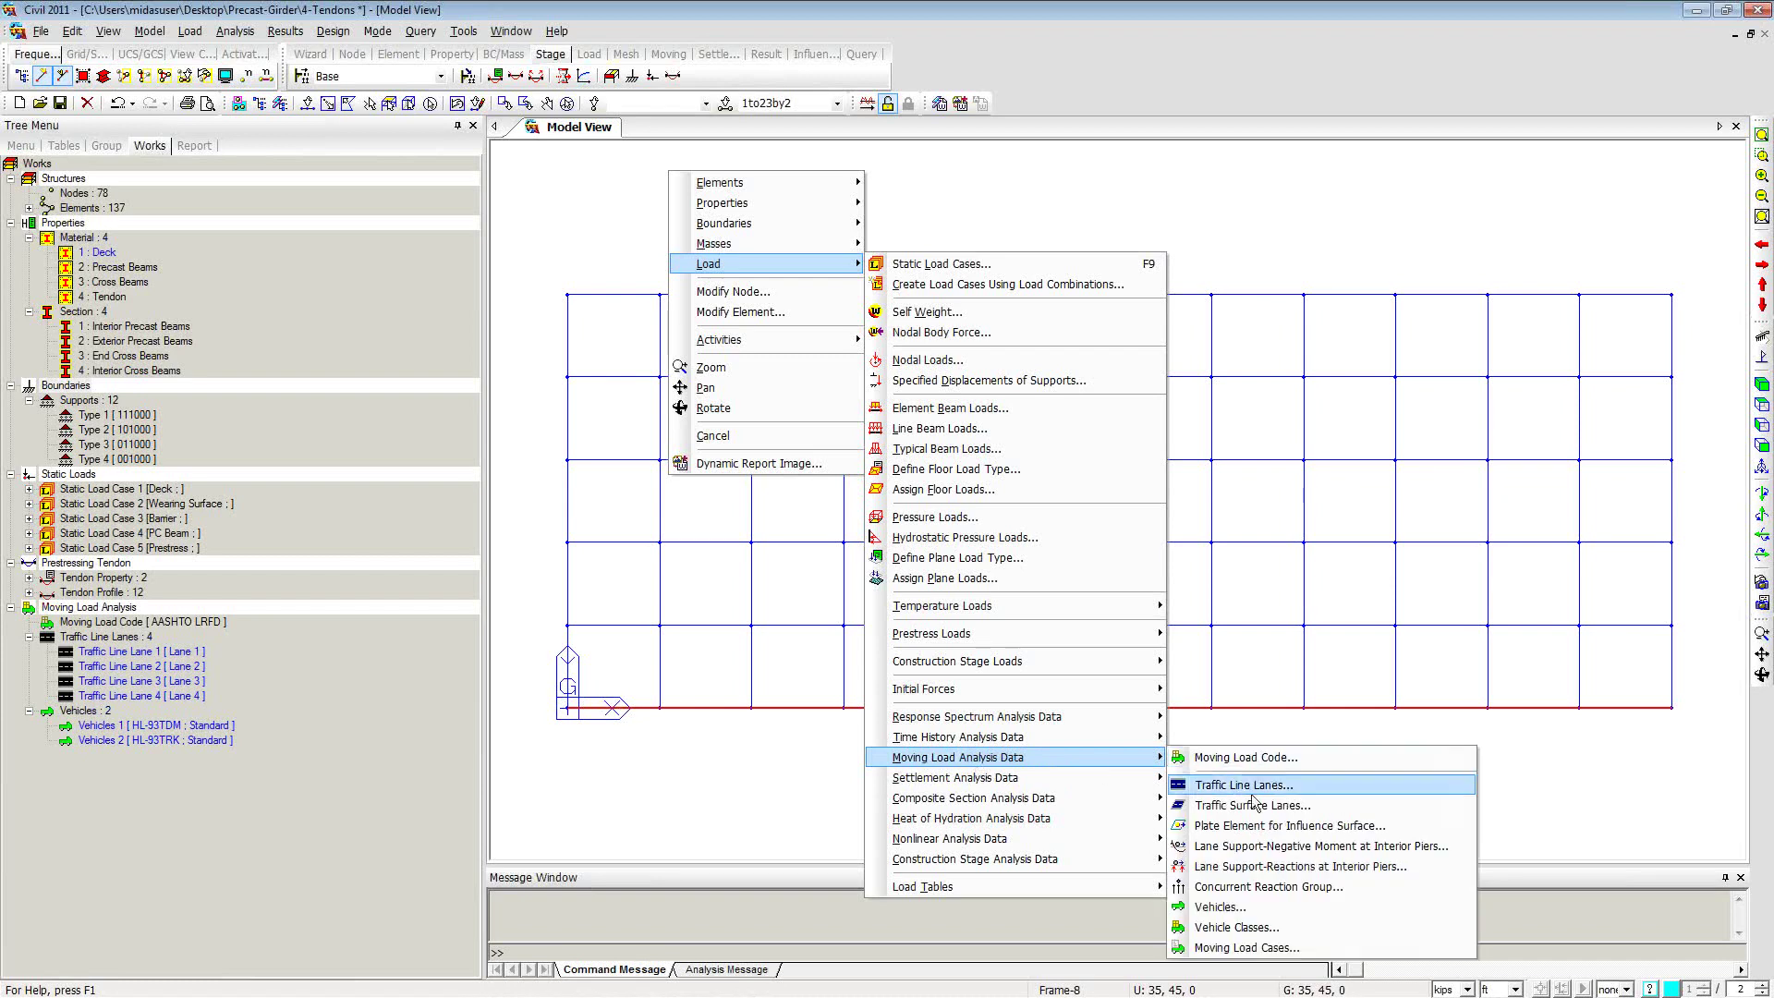
left_click(1240, 948)
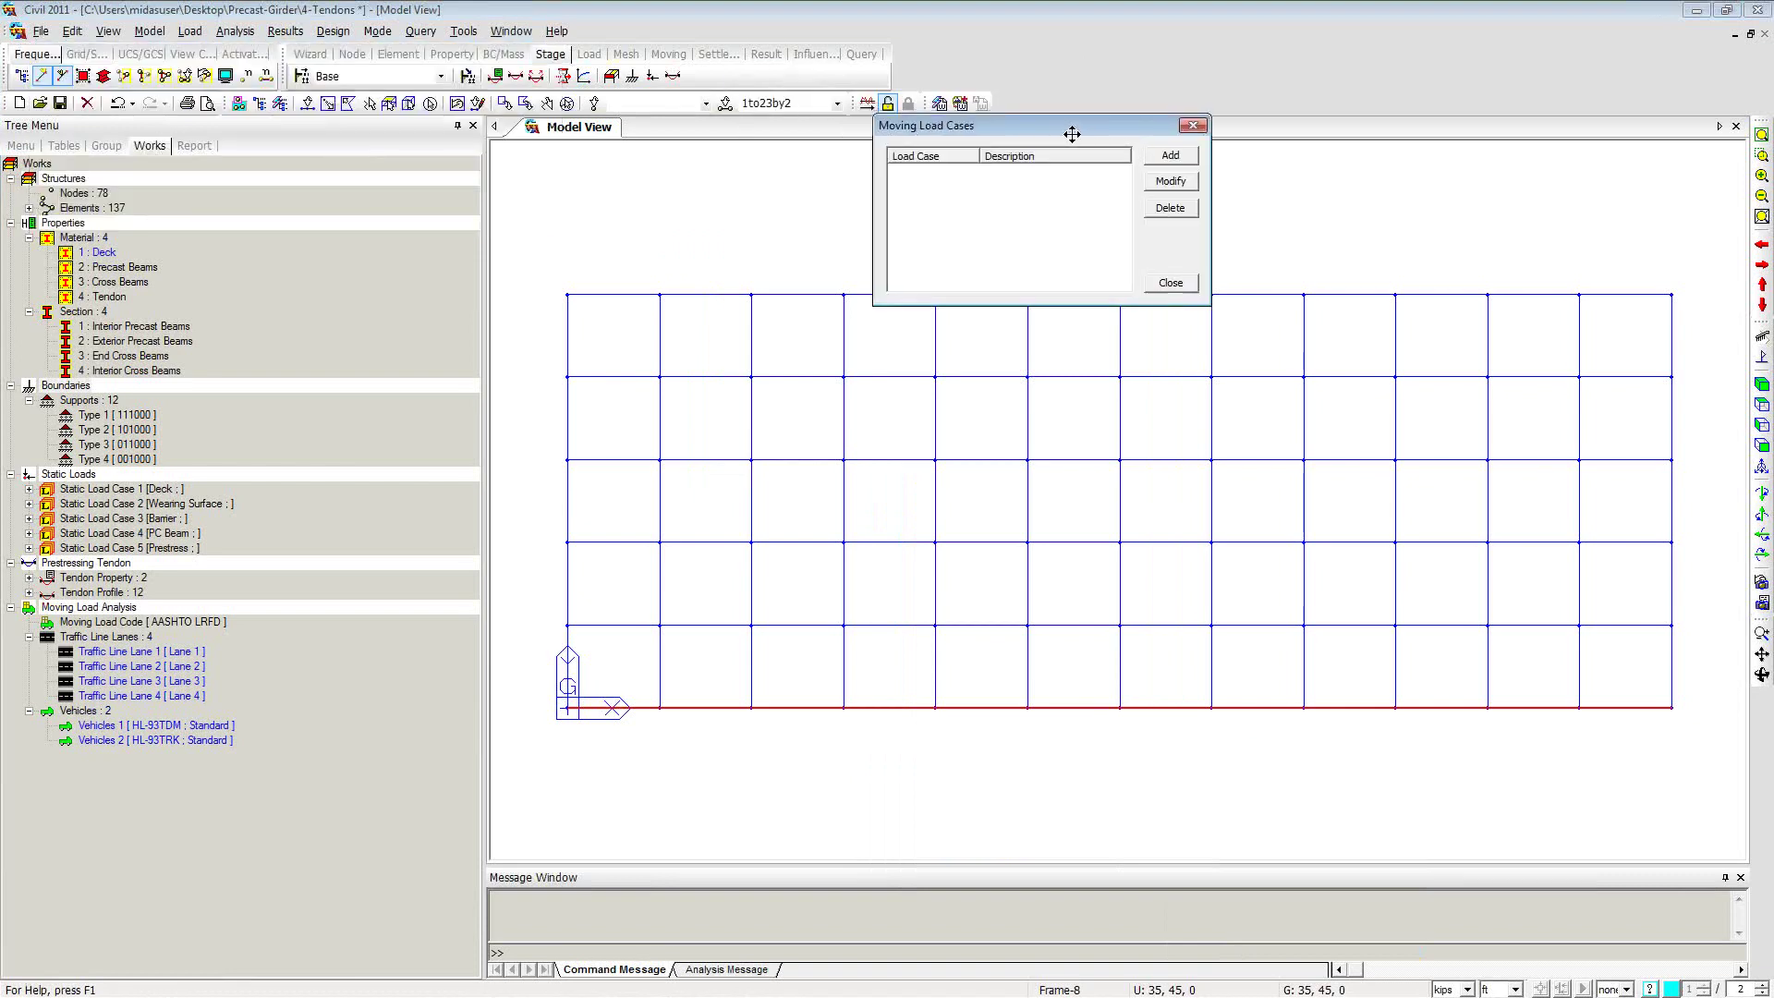
left_click(1170, 156)
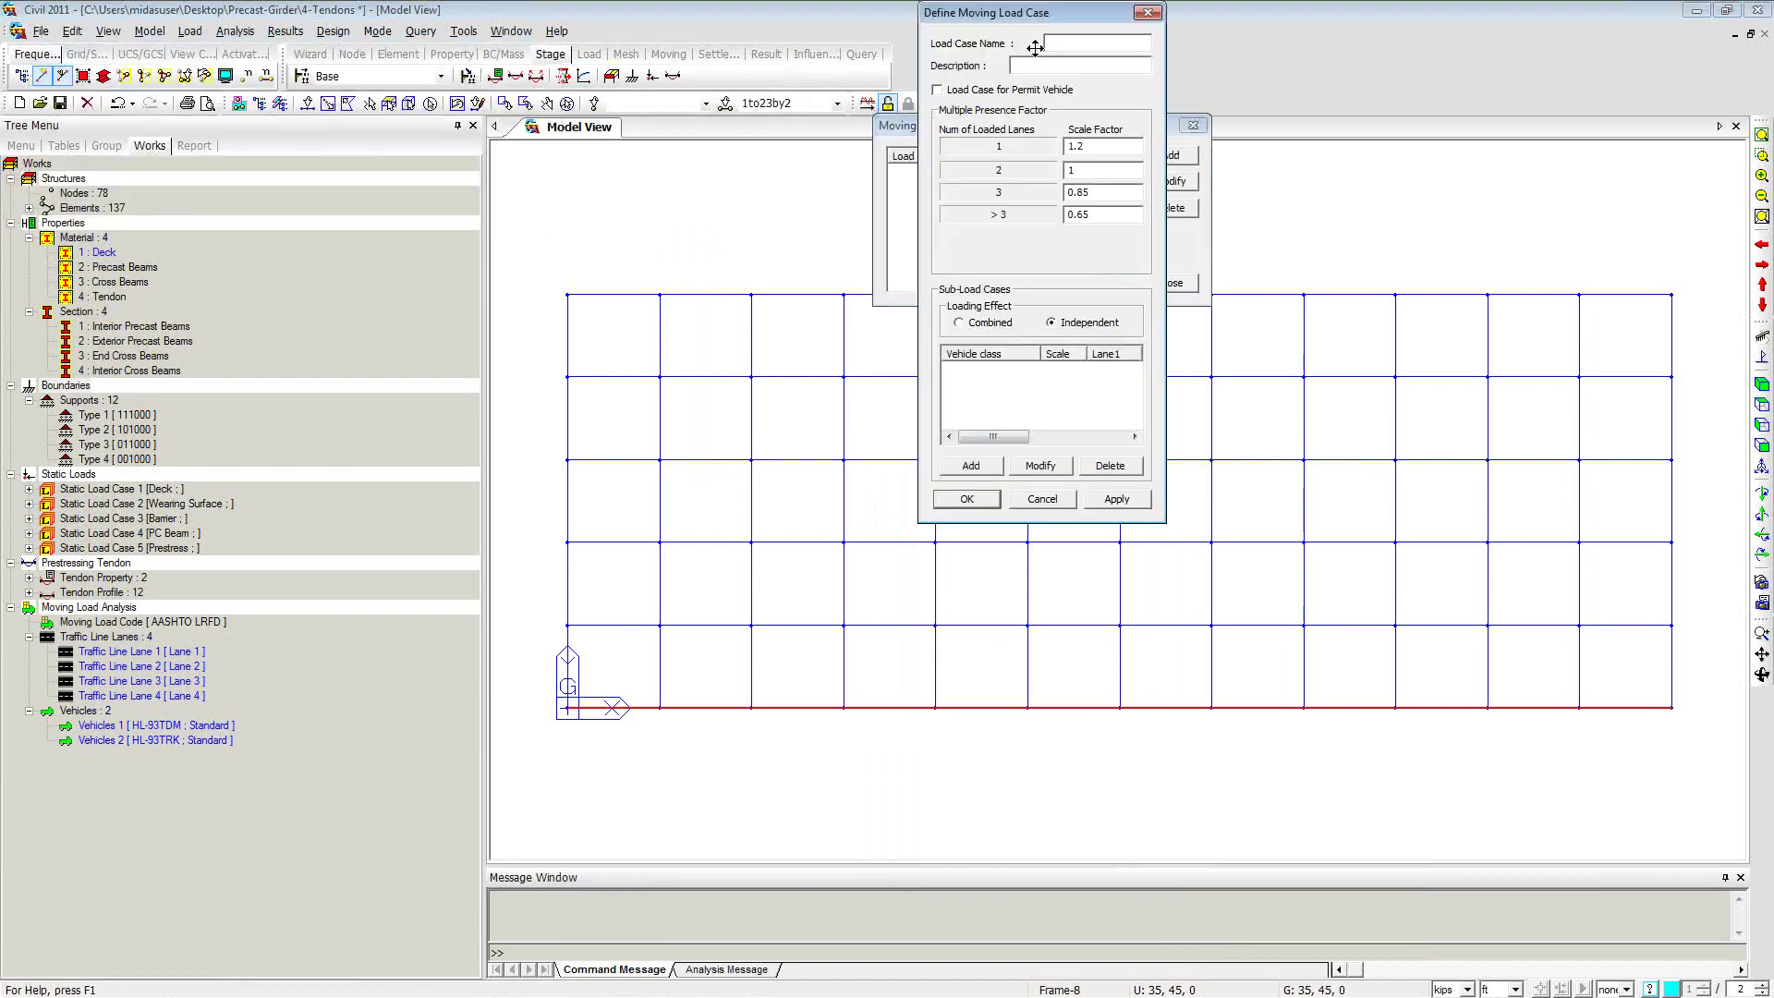
left_click_drag(1000, 17, 816, 103)
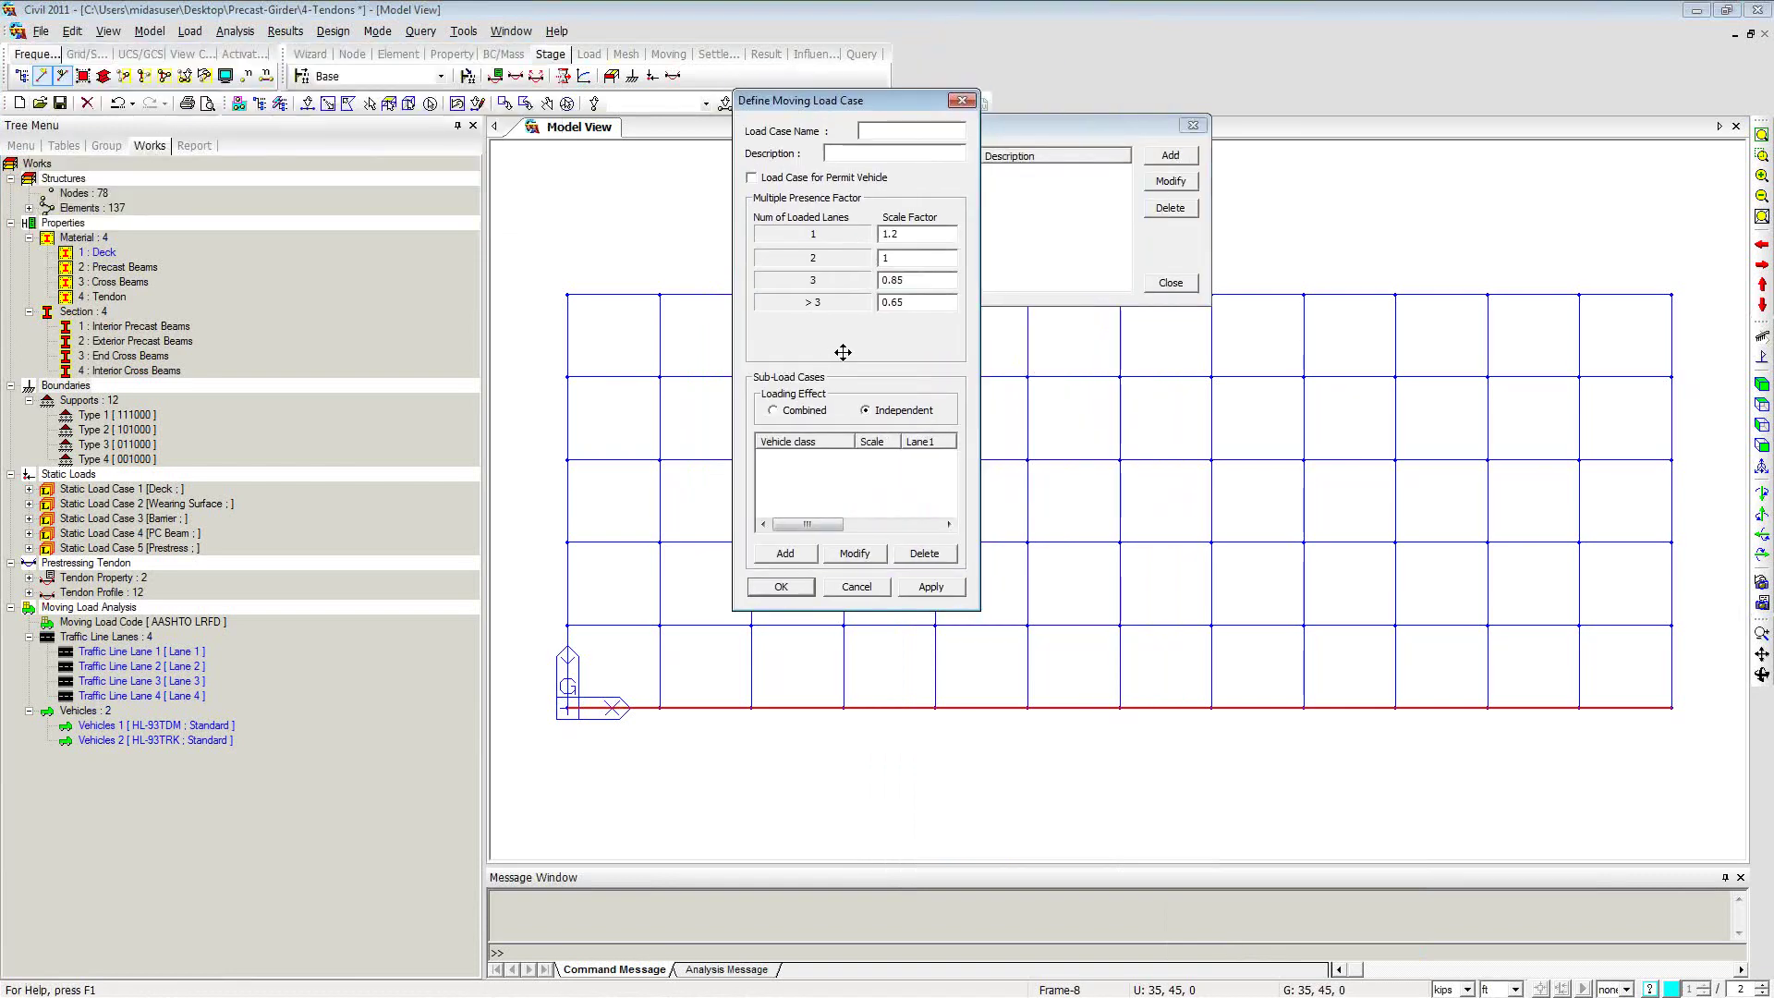
type("MVL")
Step: Add a sub-load case for vehicle class VL:HL-93TDM on Lanes 1 to 4, with 1 minimum and 4 maximum loaded lanes
left_click(786, 554)
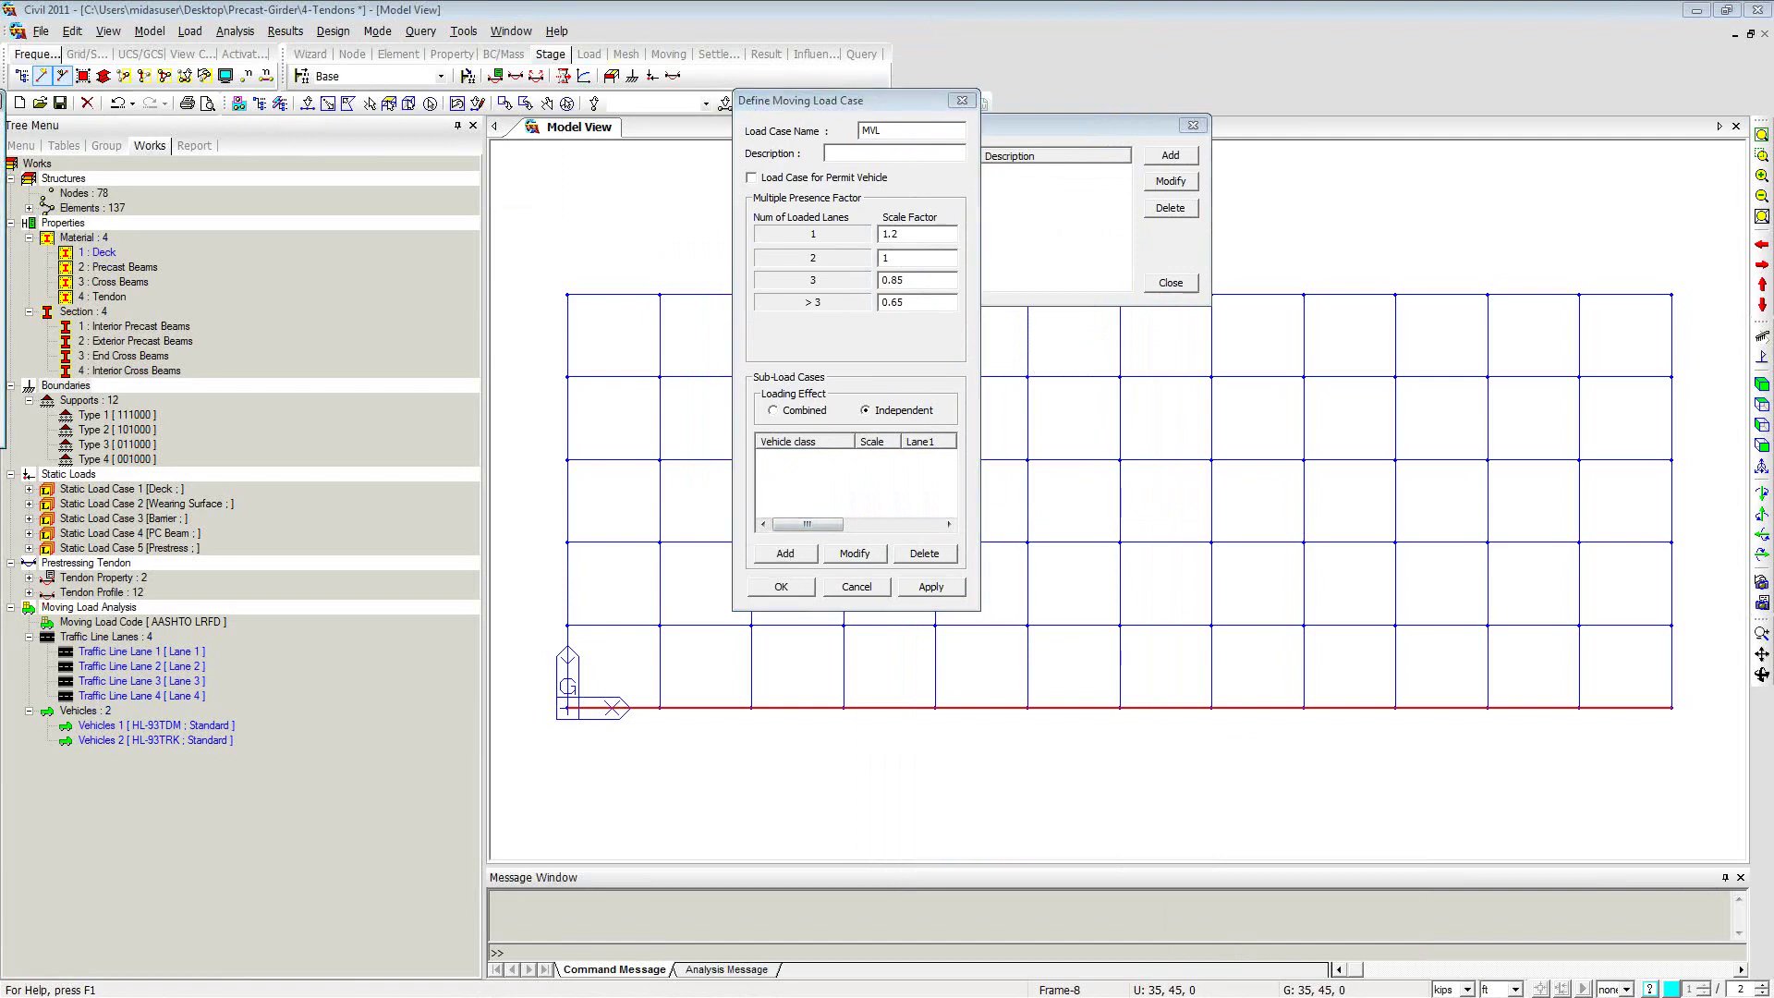
left_click(1137, 191)
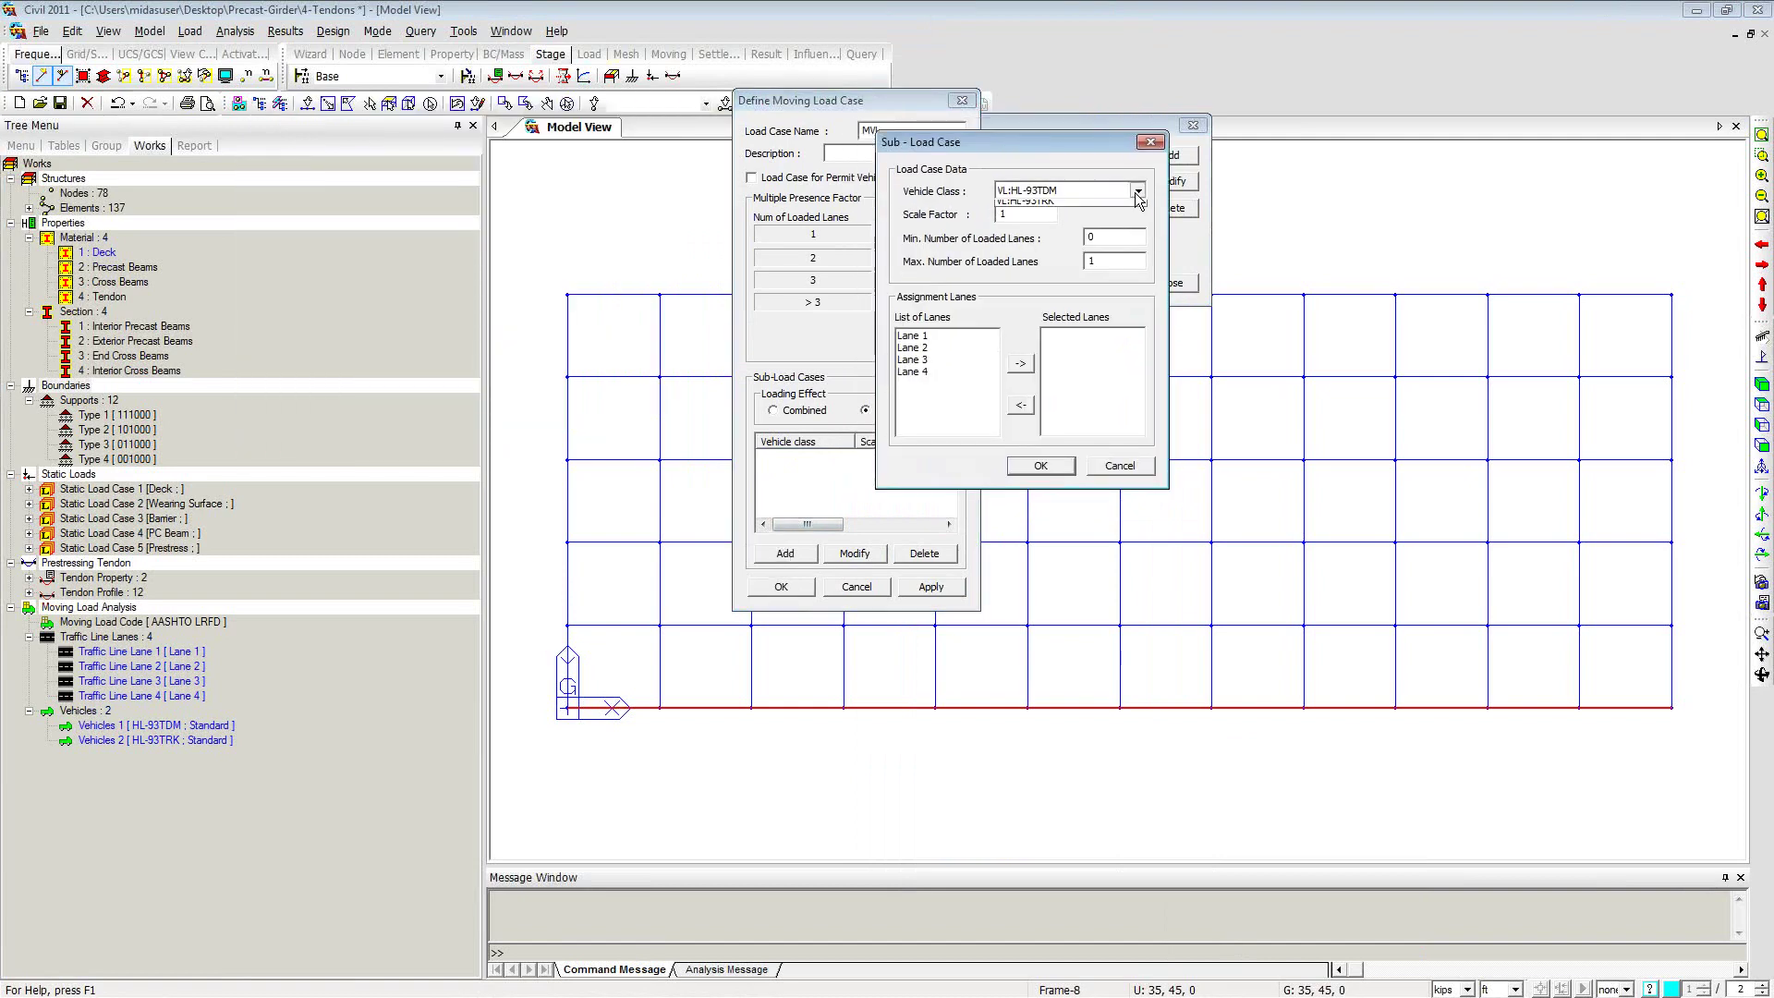
left_click(1034, 207)
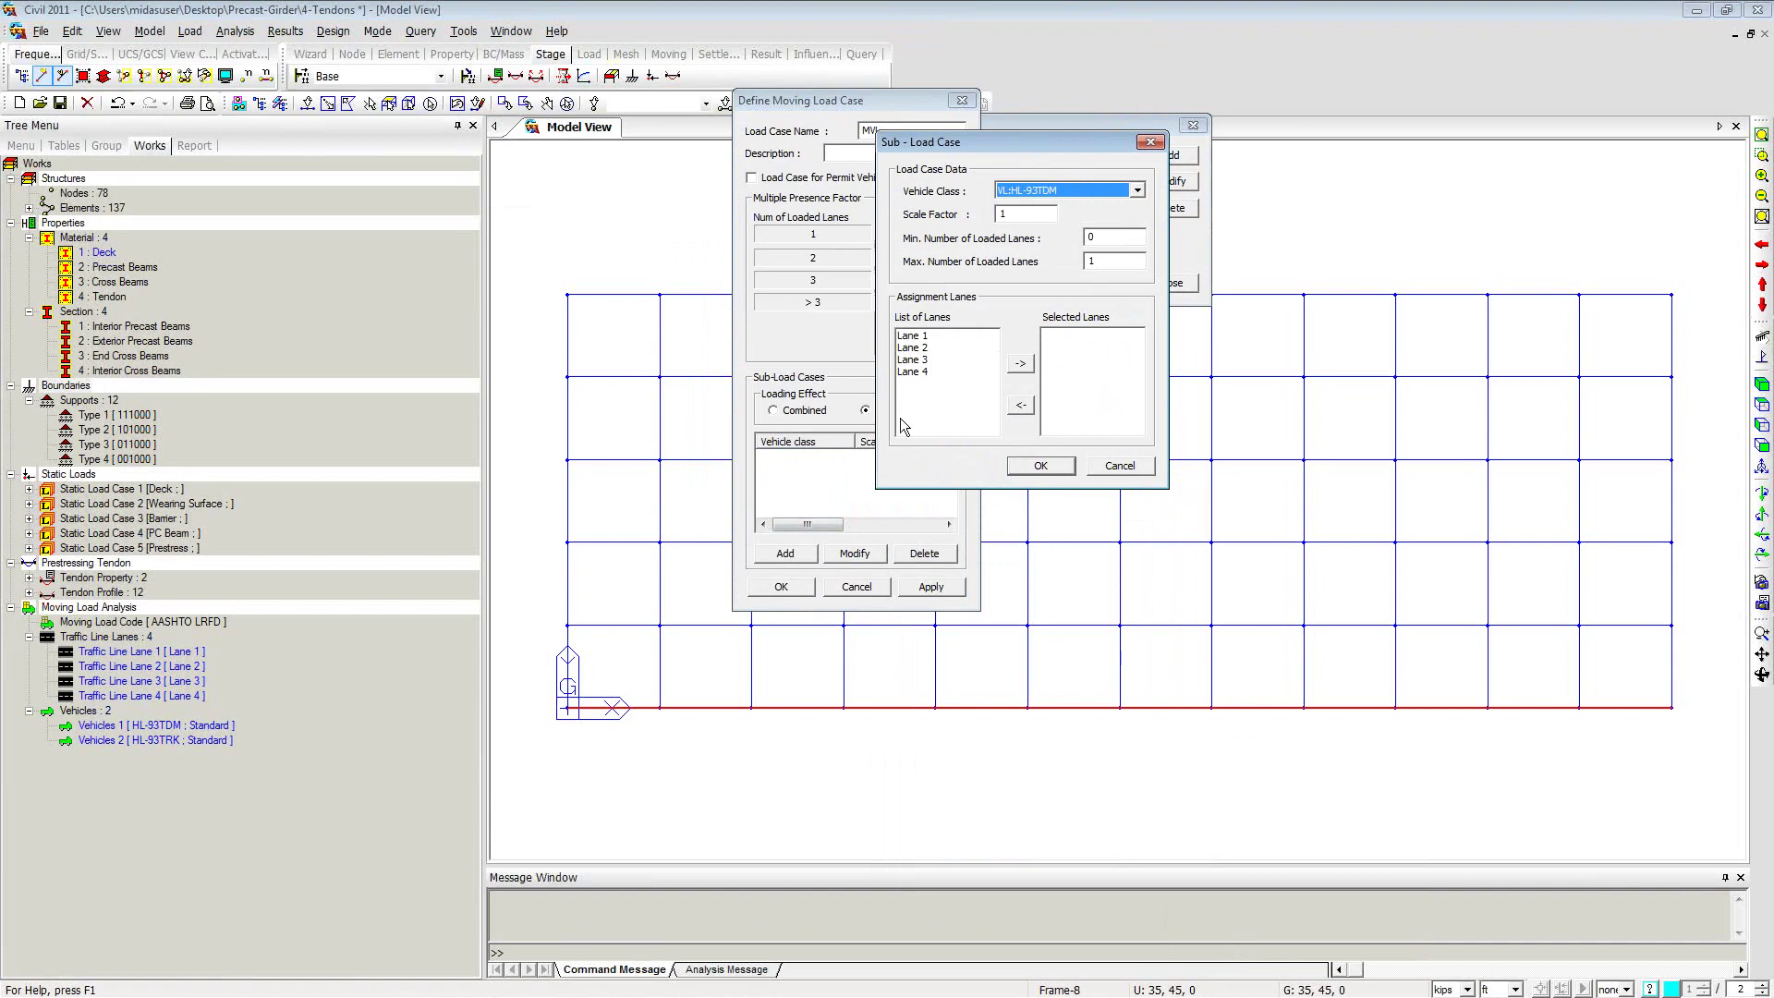
left_click_drag(913, 335, 926, 386)
left_click(1020, 363)
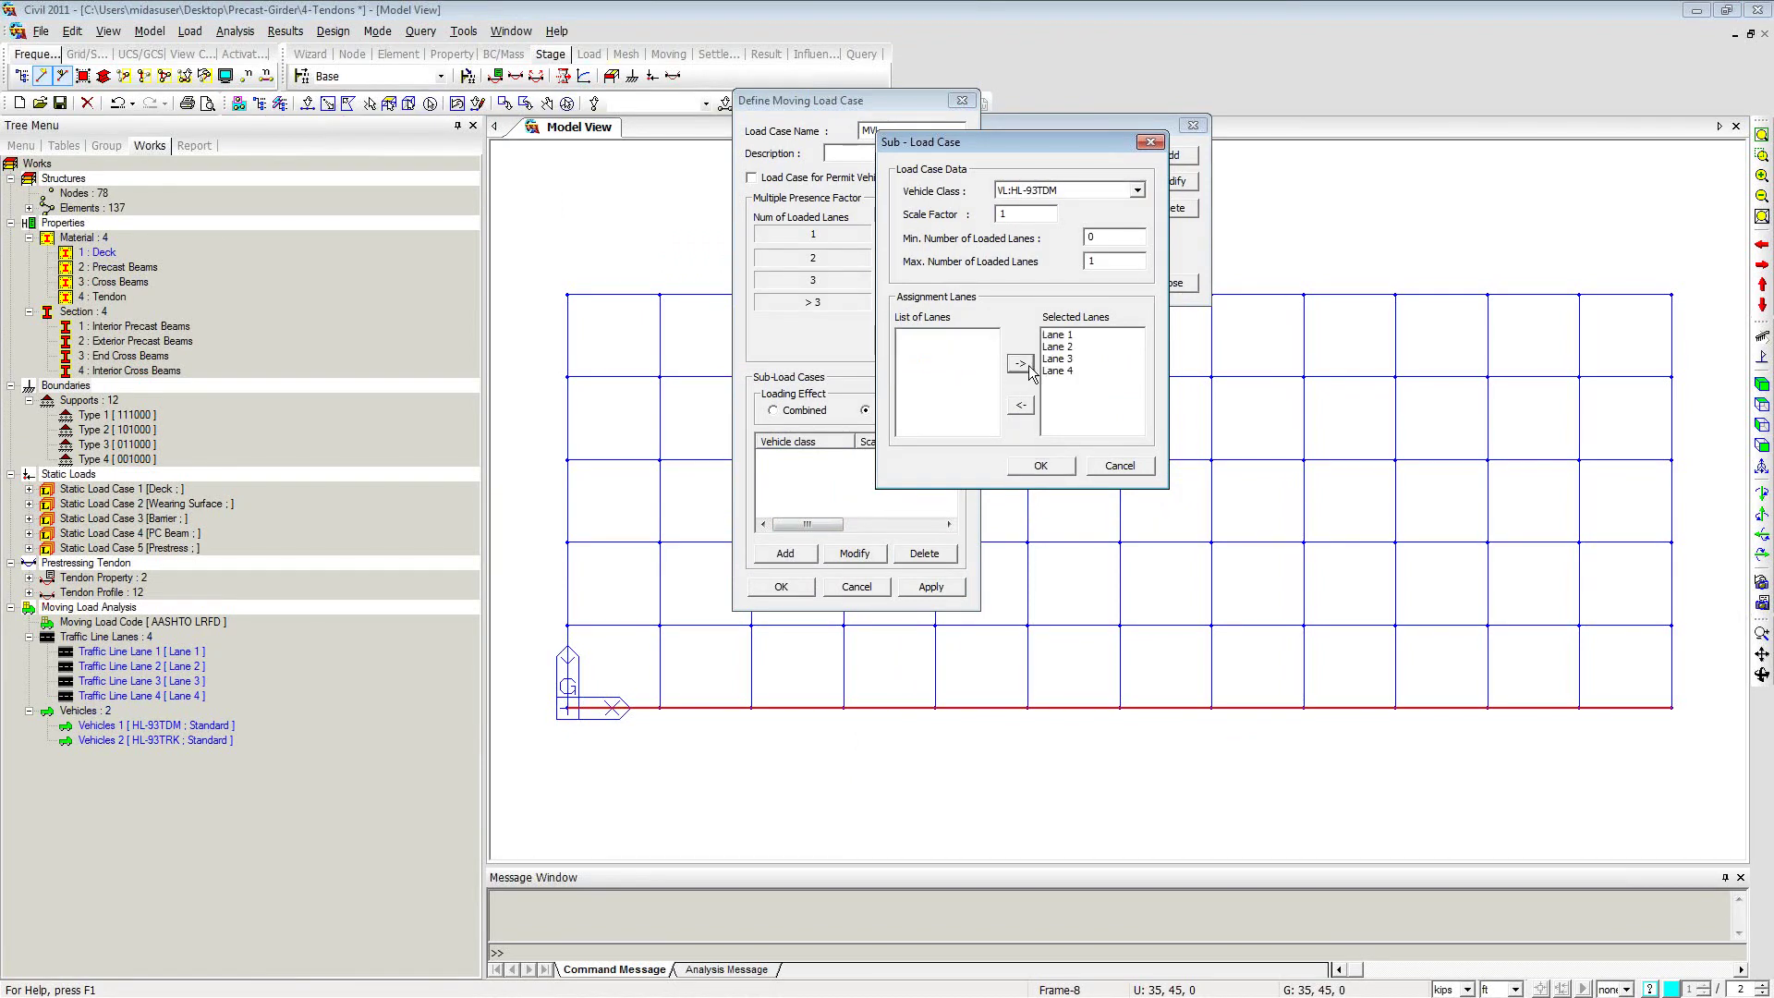
key("Tab")
type("1")
key("Tab")
type("4")
left_click(1041, 465)
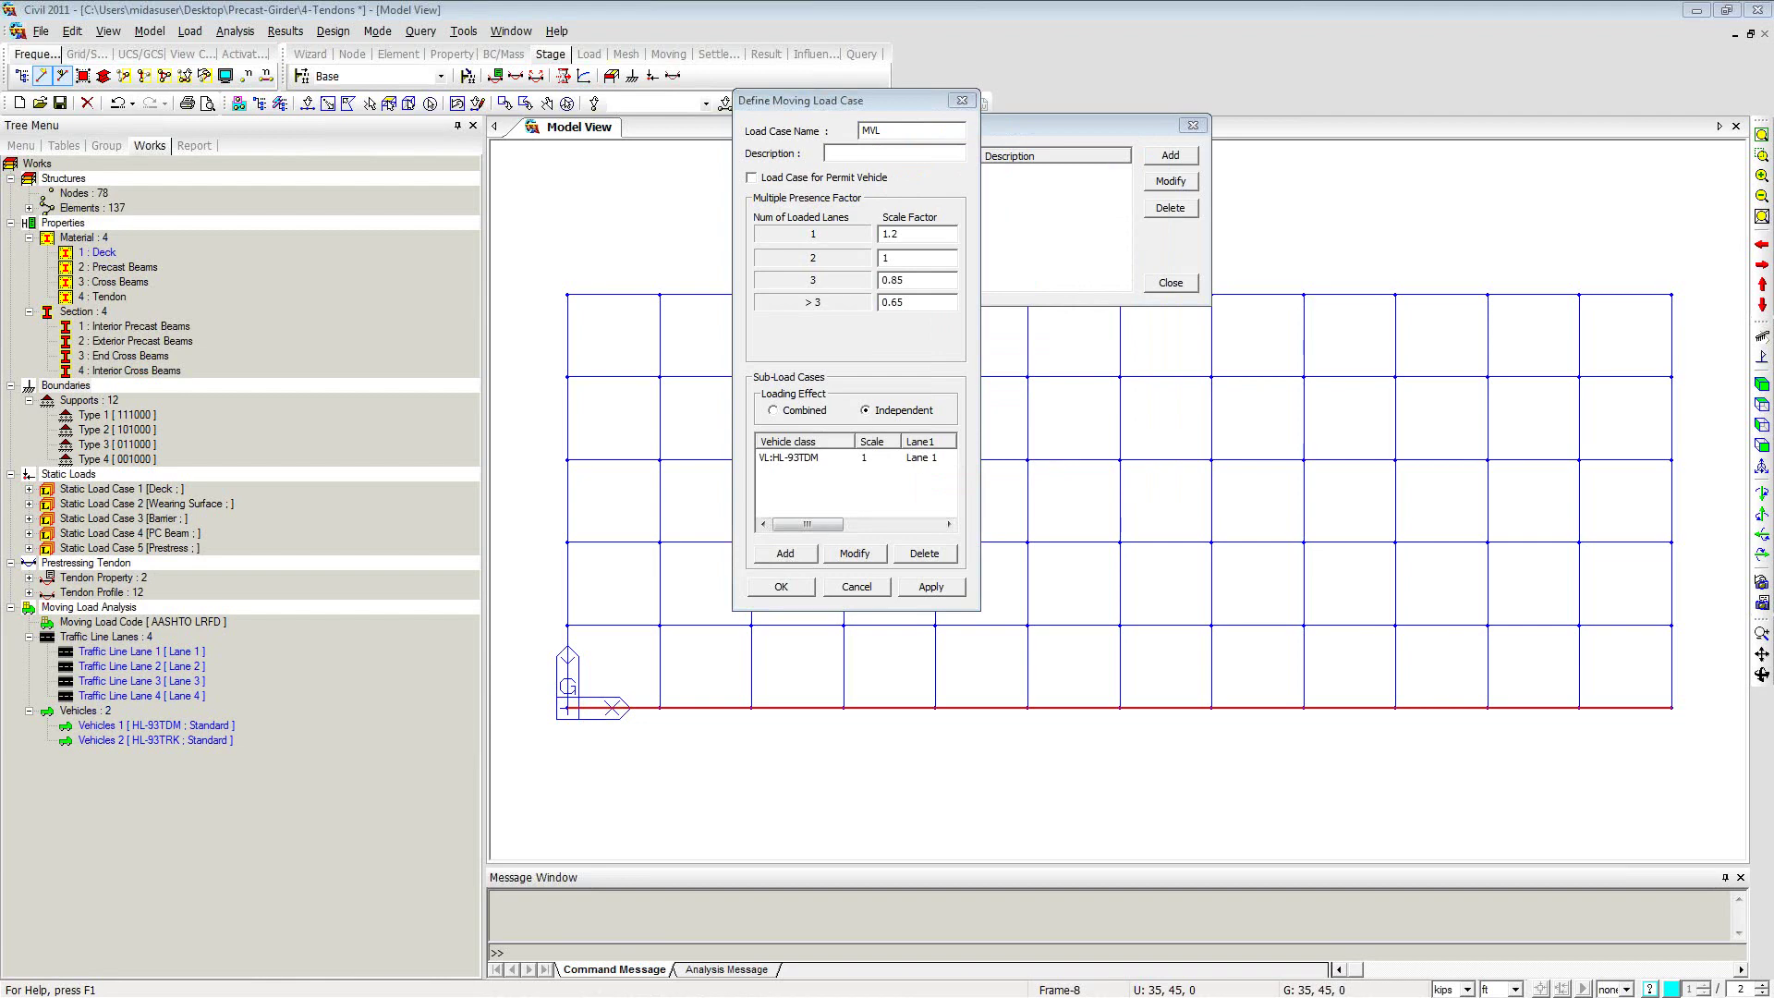
Step: Add a second sub-load case for VL:HL-93TRK with 1 to 4 loaded lanes, assigned to Lanes 1 through 4
left_click(784, 552)
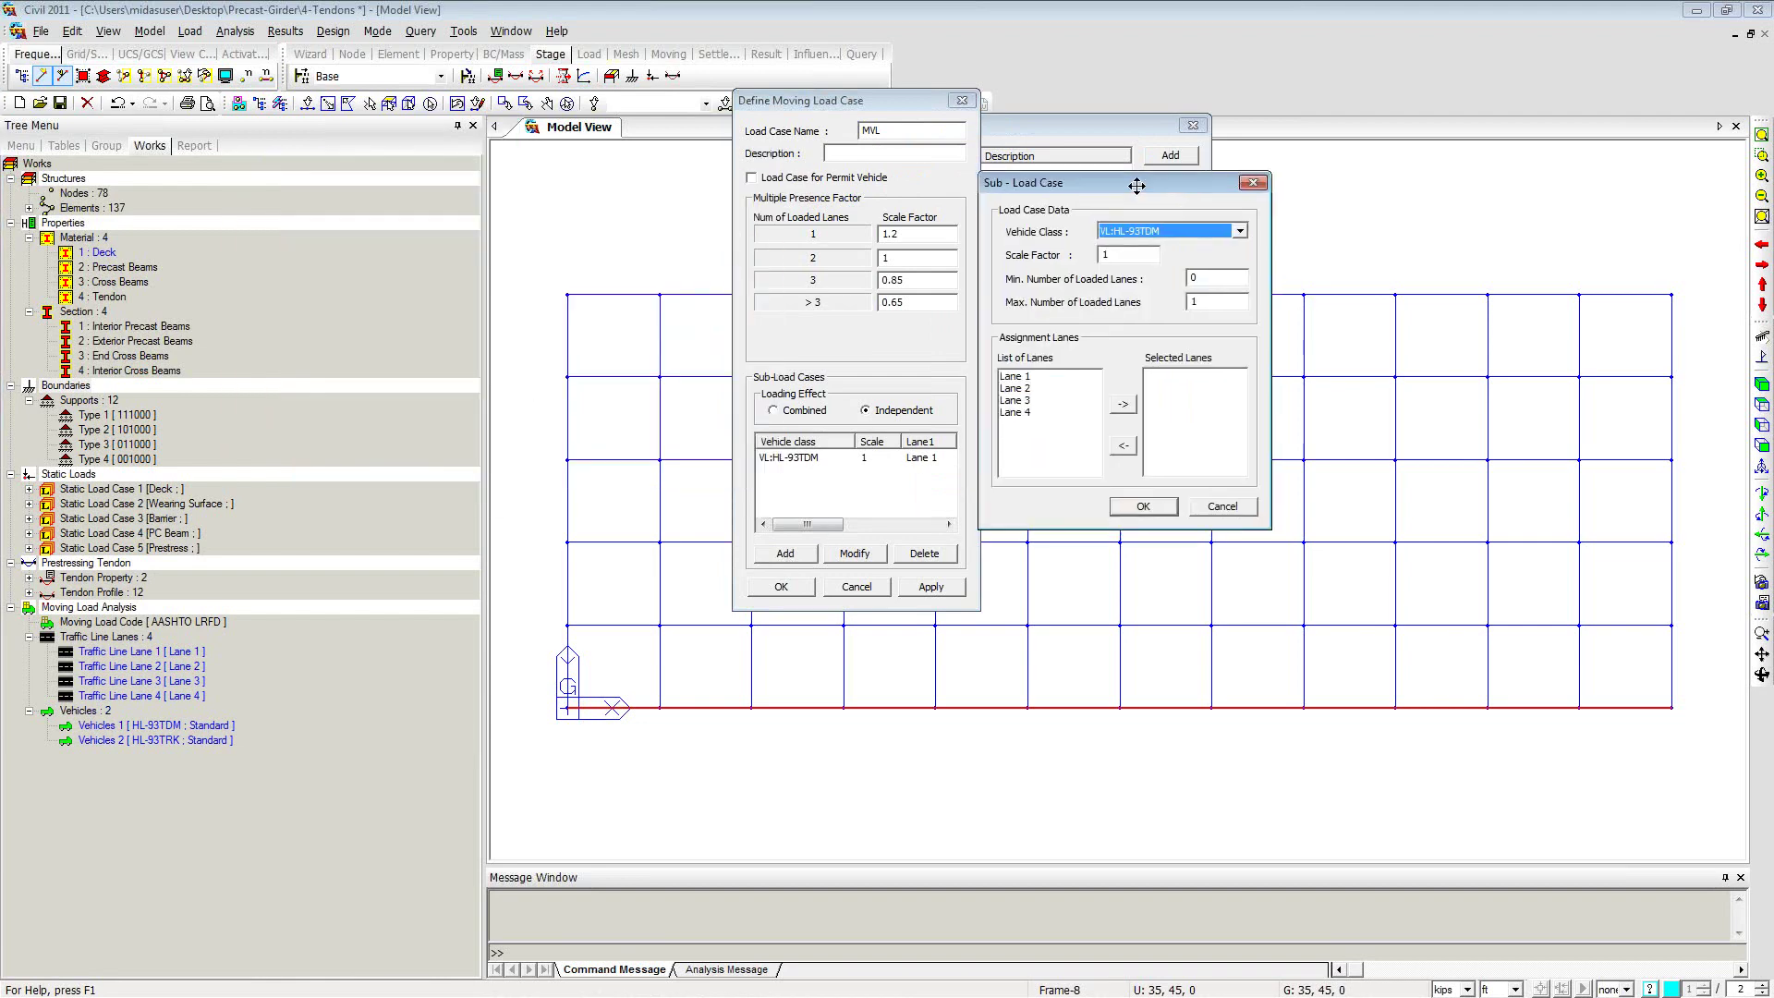
left_click(1240, 231)
left_click(1157, 244)
double_click(1199, 278)
type("1")
key("Tab")
type("4")
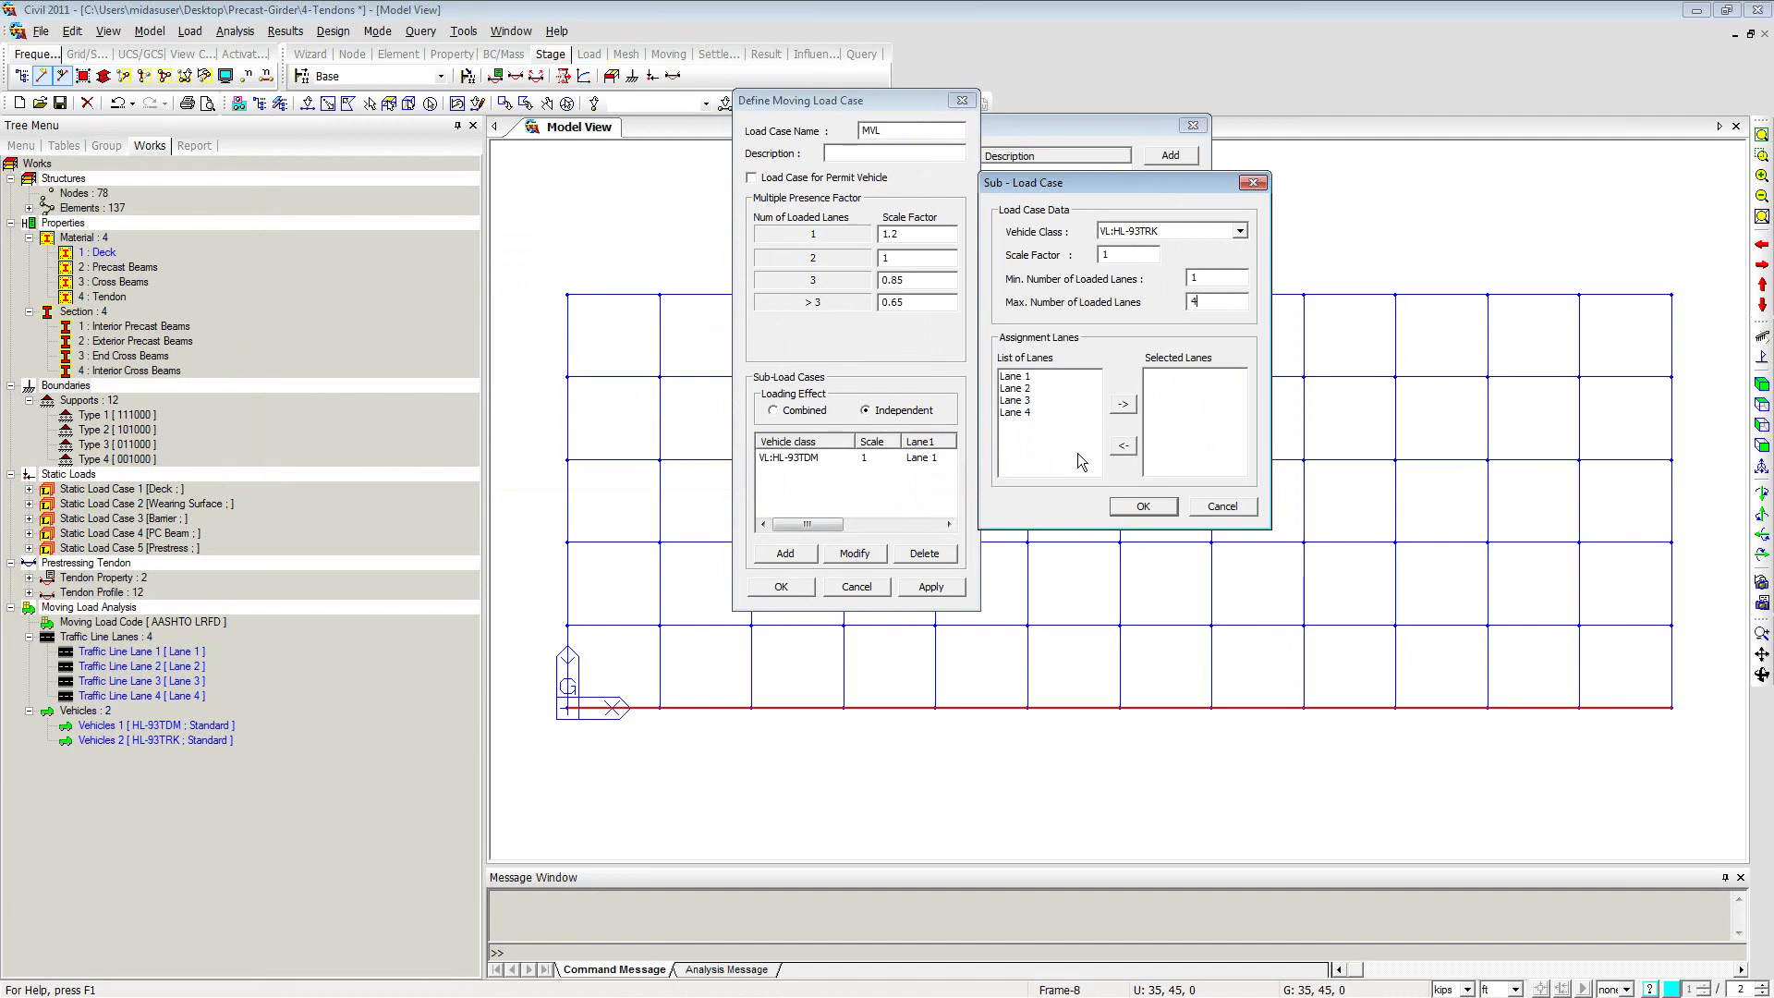
left_click_drag(1014, 379, 1020, 418)
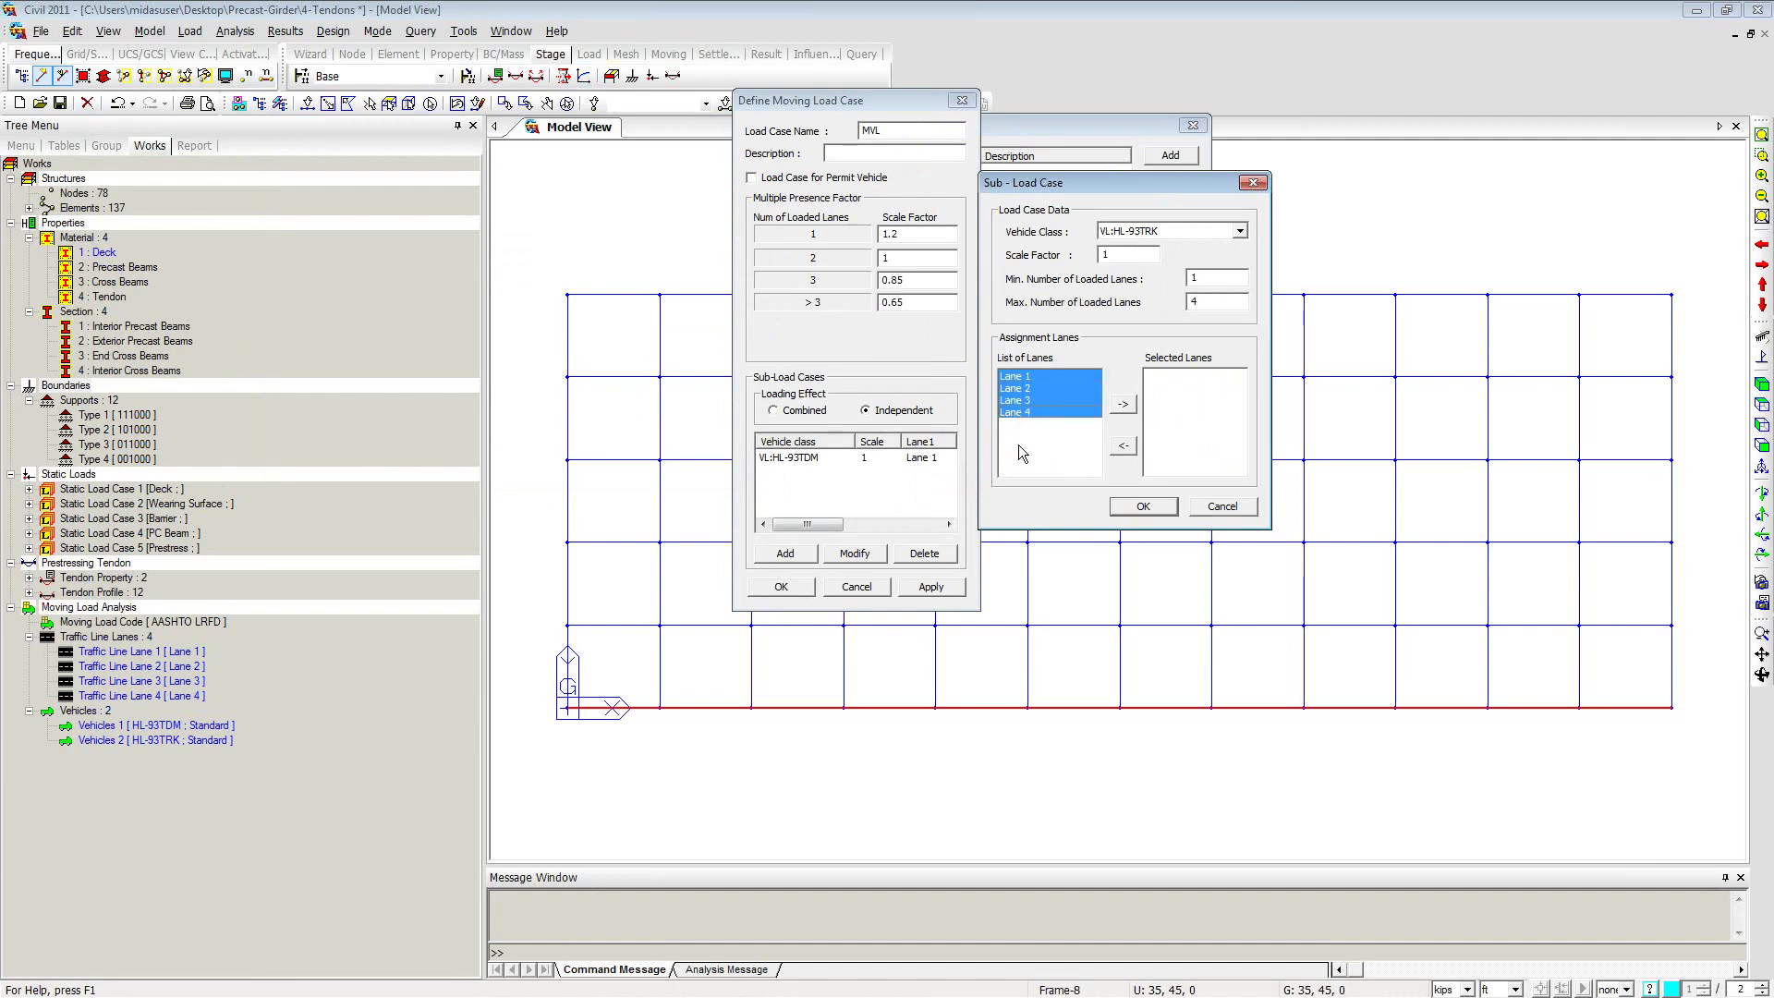
left_click(1123, 404)
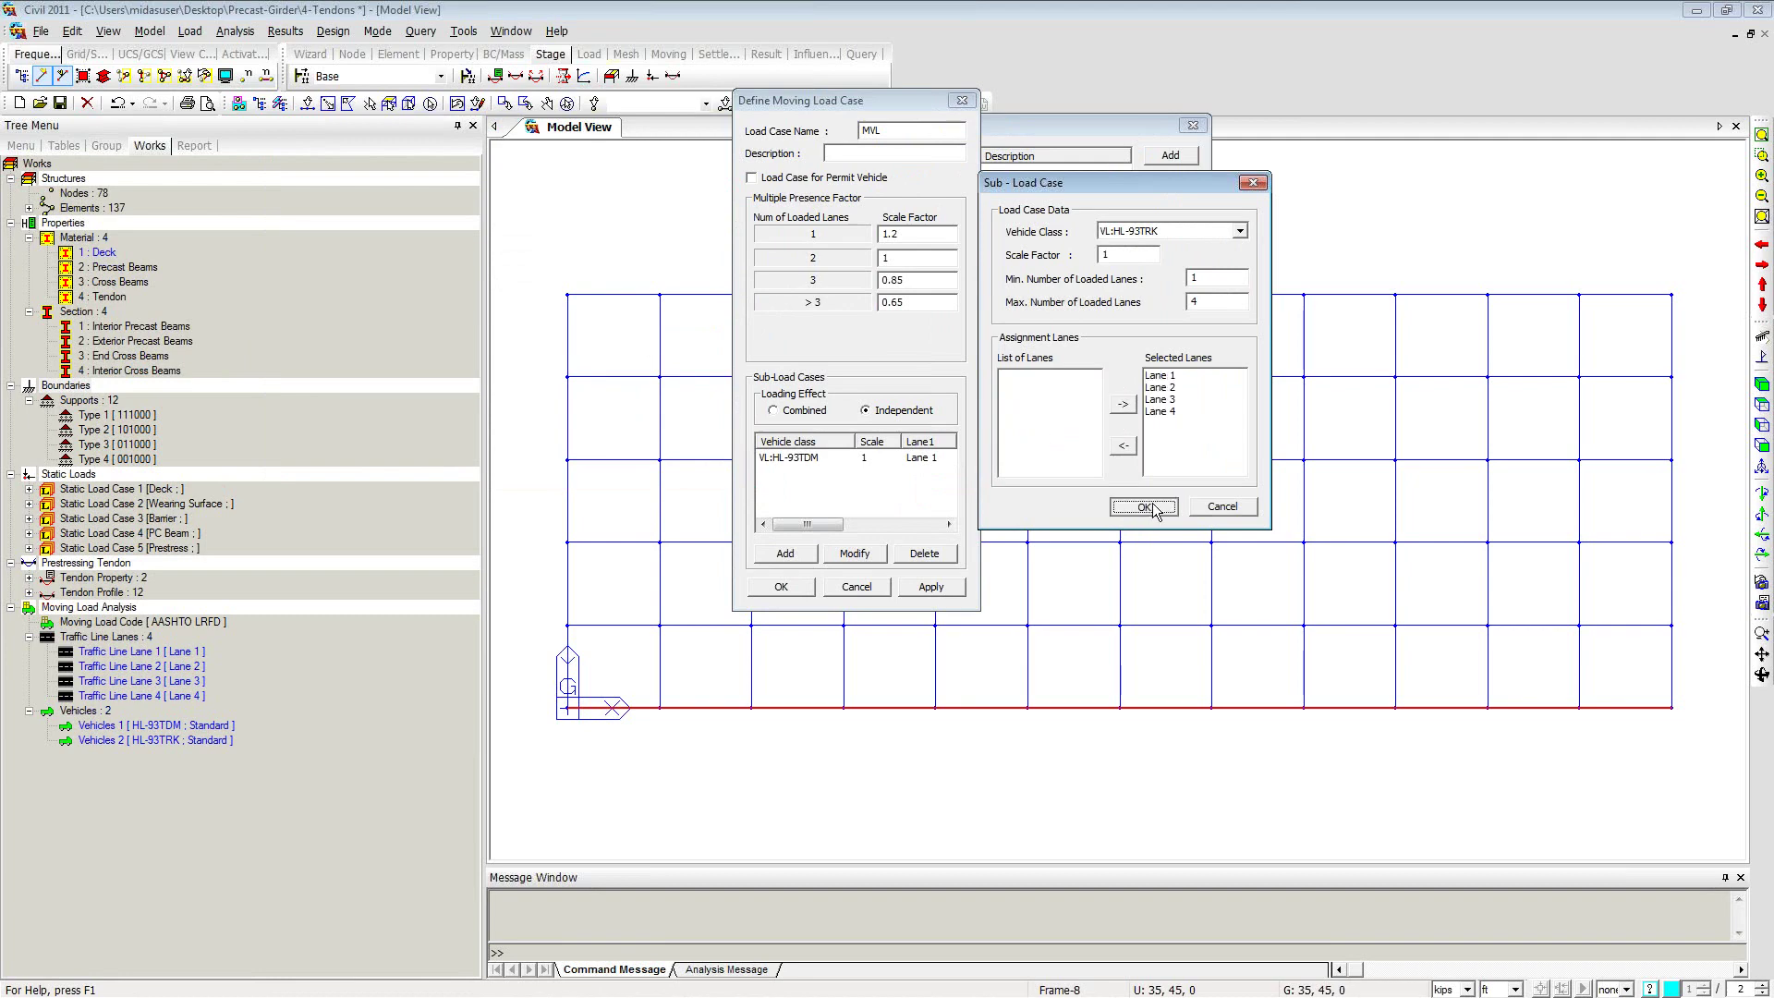
left_click(1144, 507)
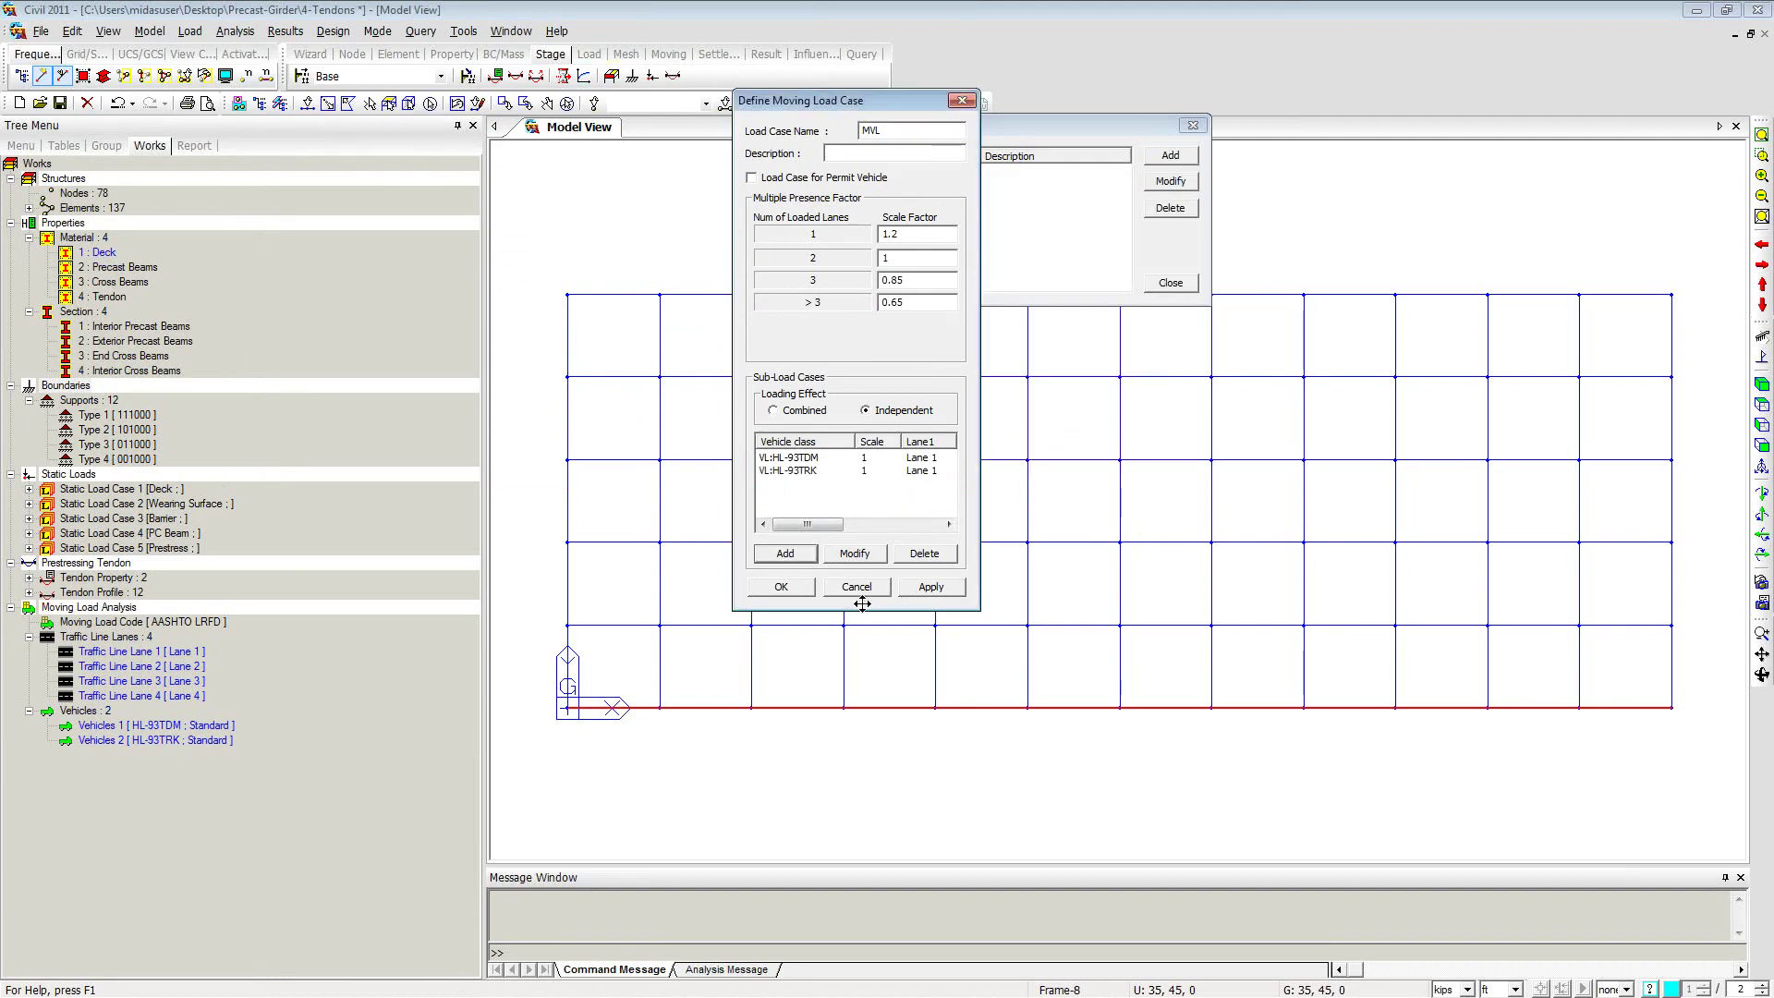
Step: Apply the MVL moving load case and finish defining moving load cases
left_click(930, 590)
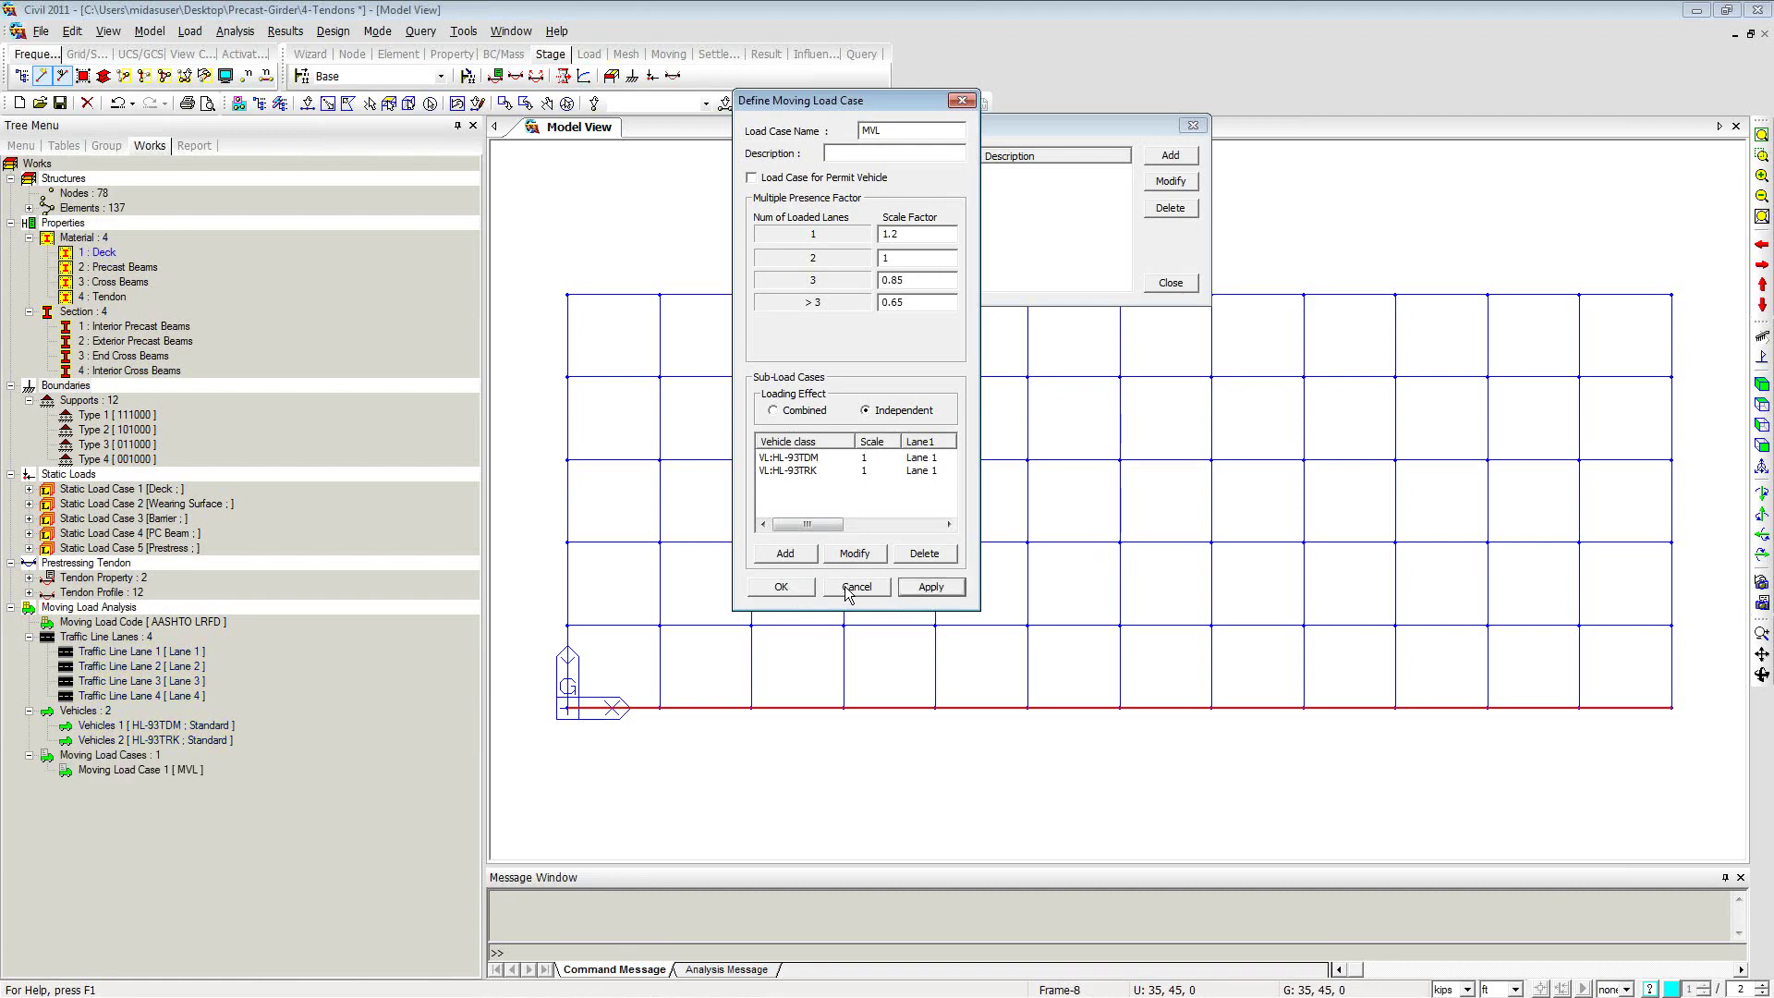
left_click(963, 100)
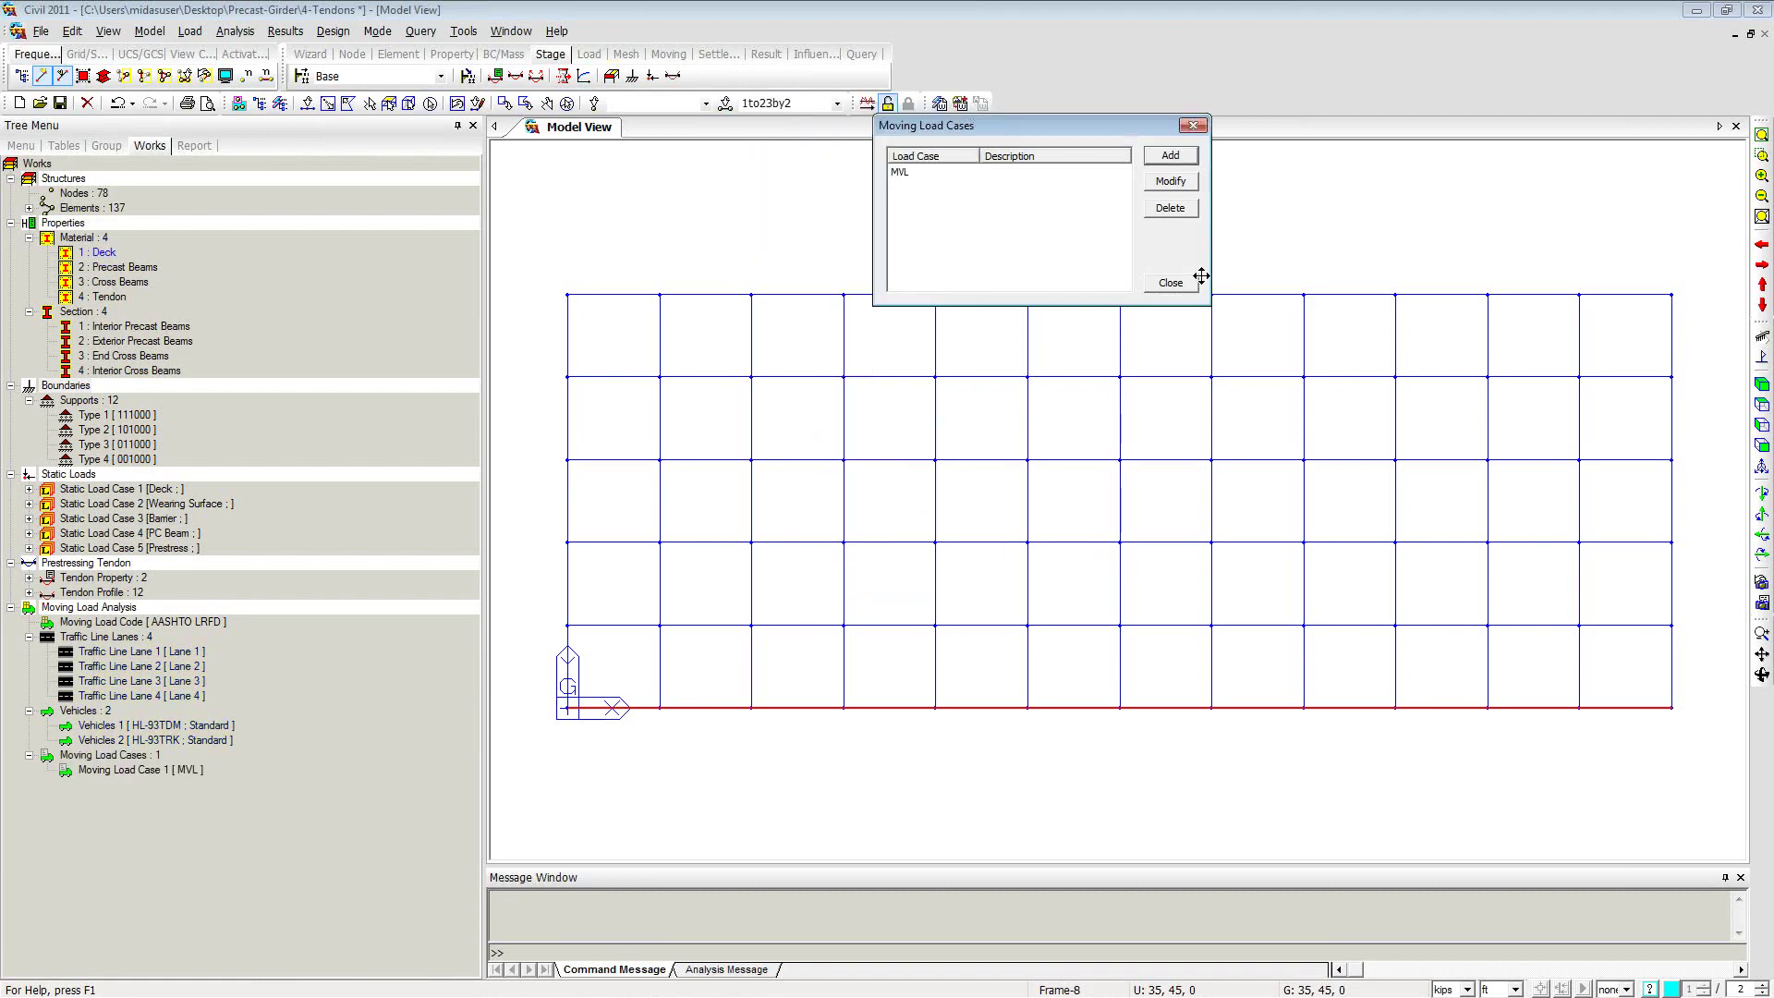
left_click(1171, 283)
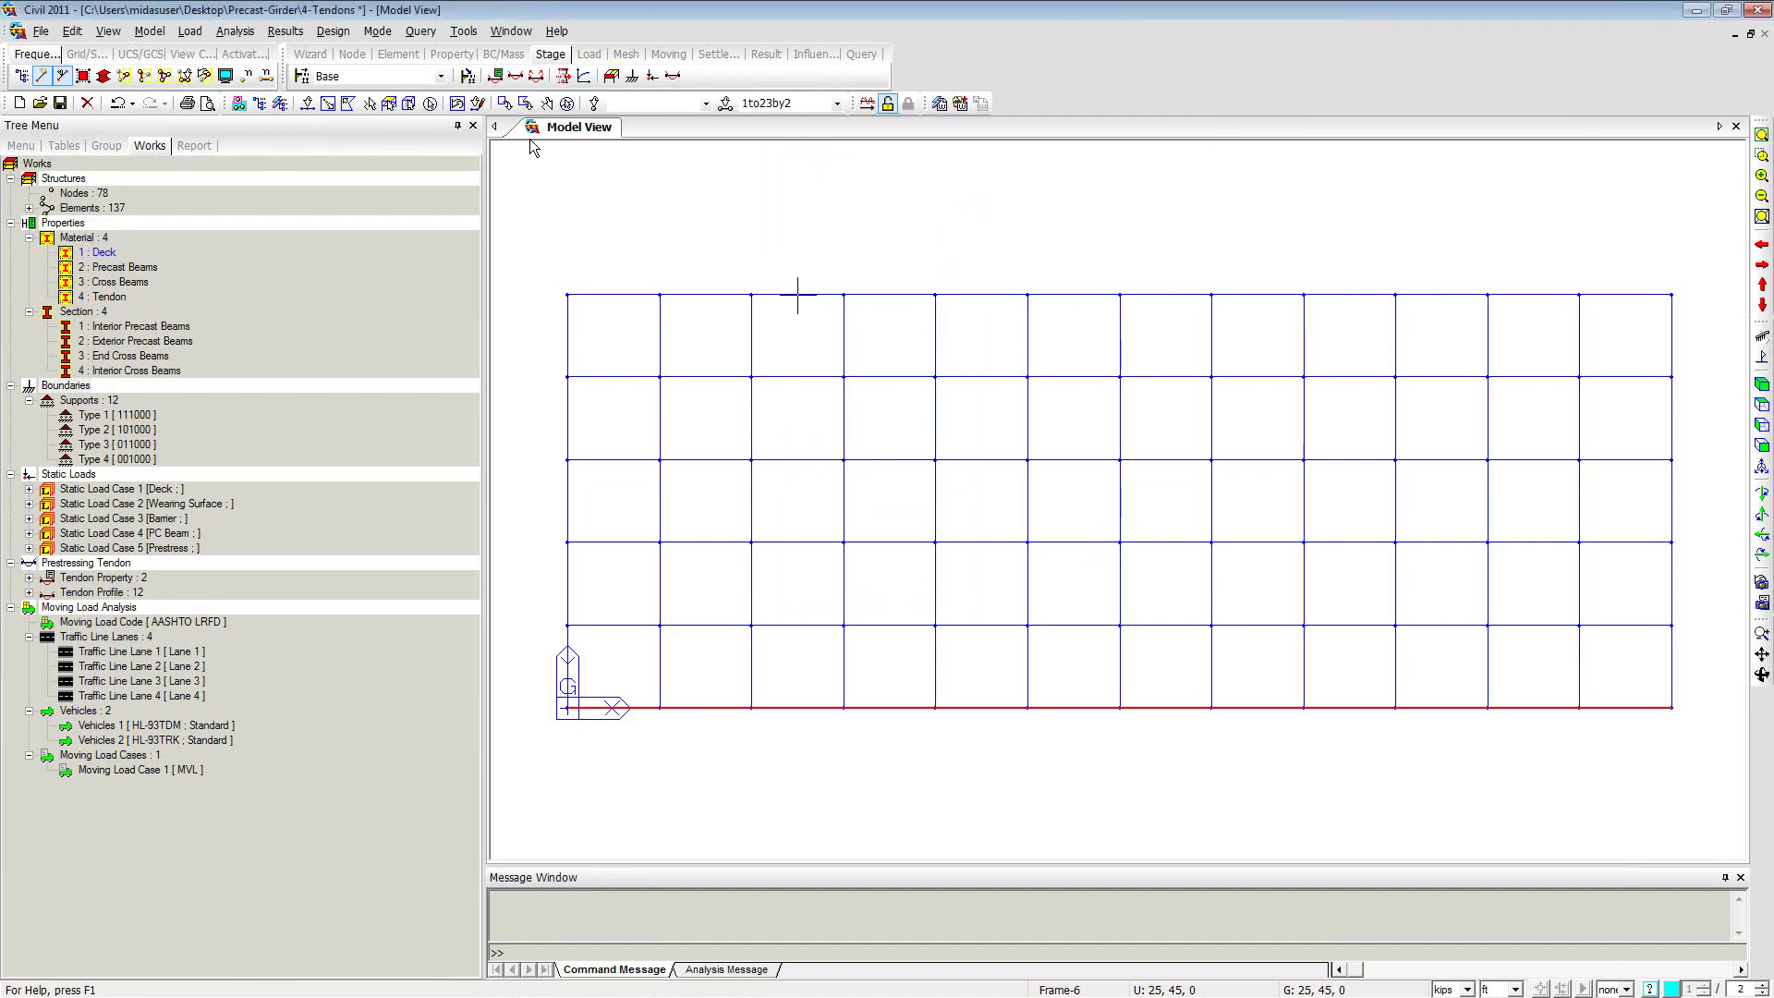
Step: Set the moving load analysis control data to calculate Normal + Concurrent Force frame results, using the Exact method
left_click(231, 31)
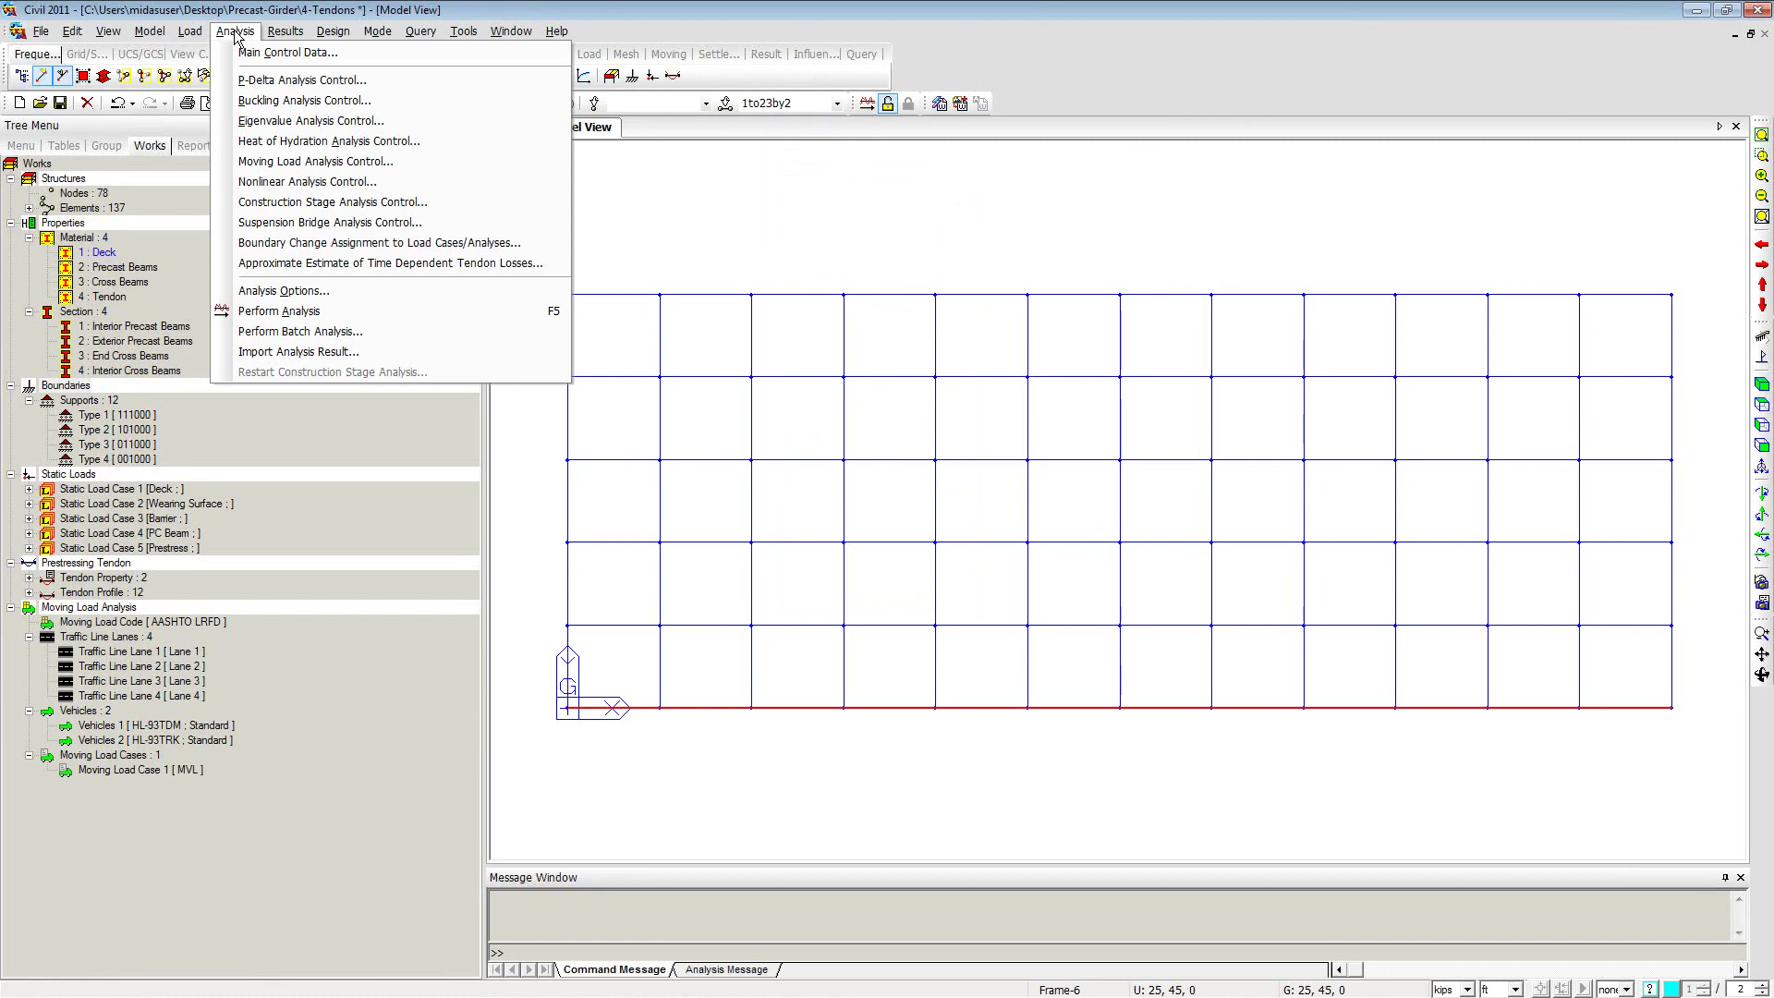
left_click(315, 161)
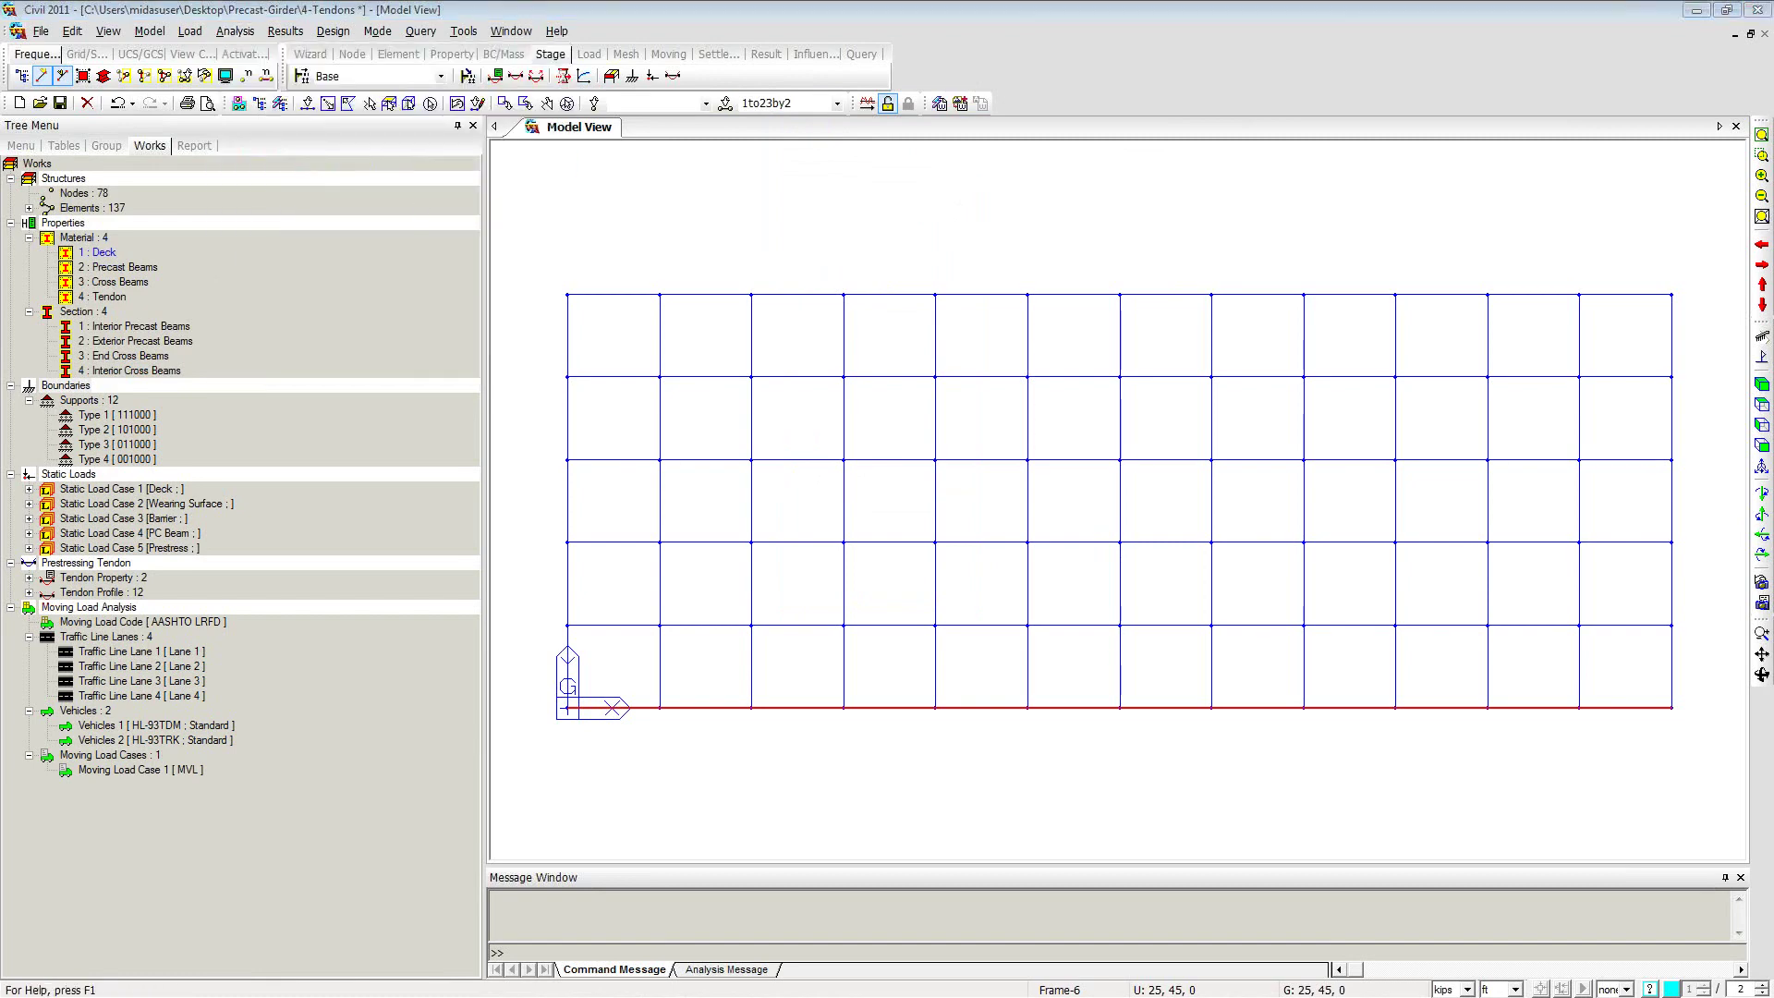
left_click_drag(165, 187, 730, 199)
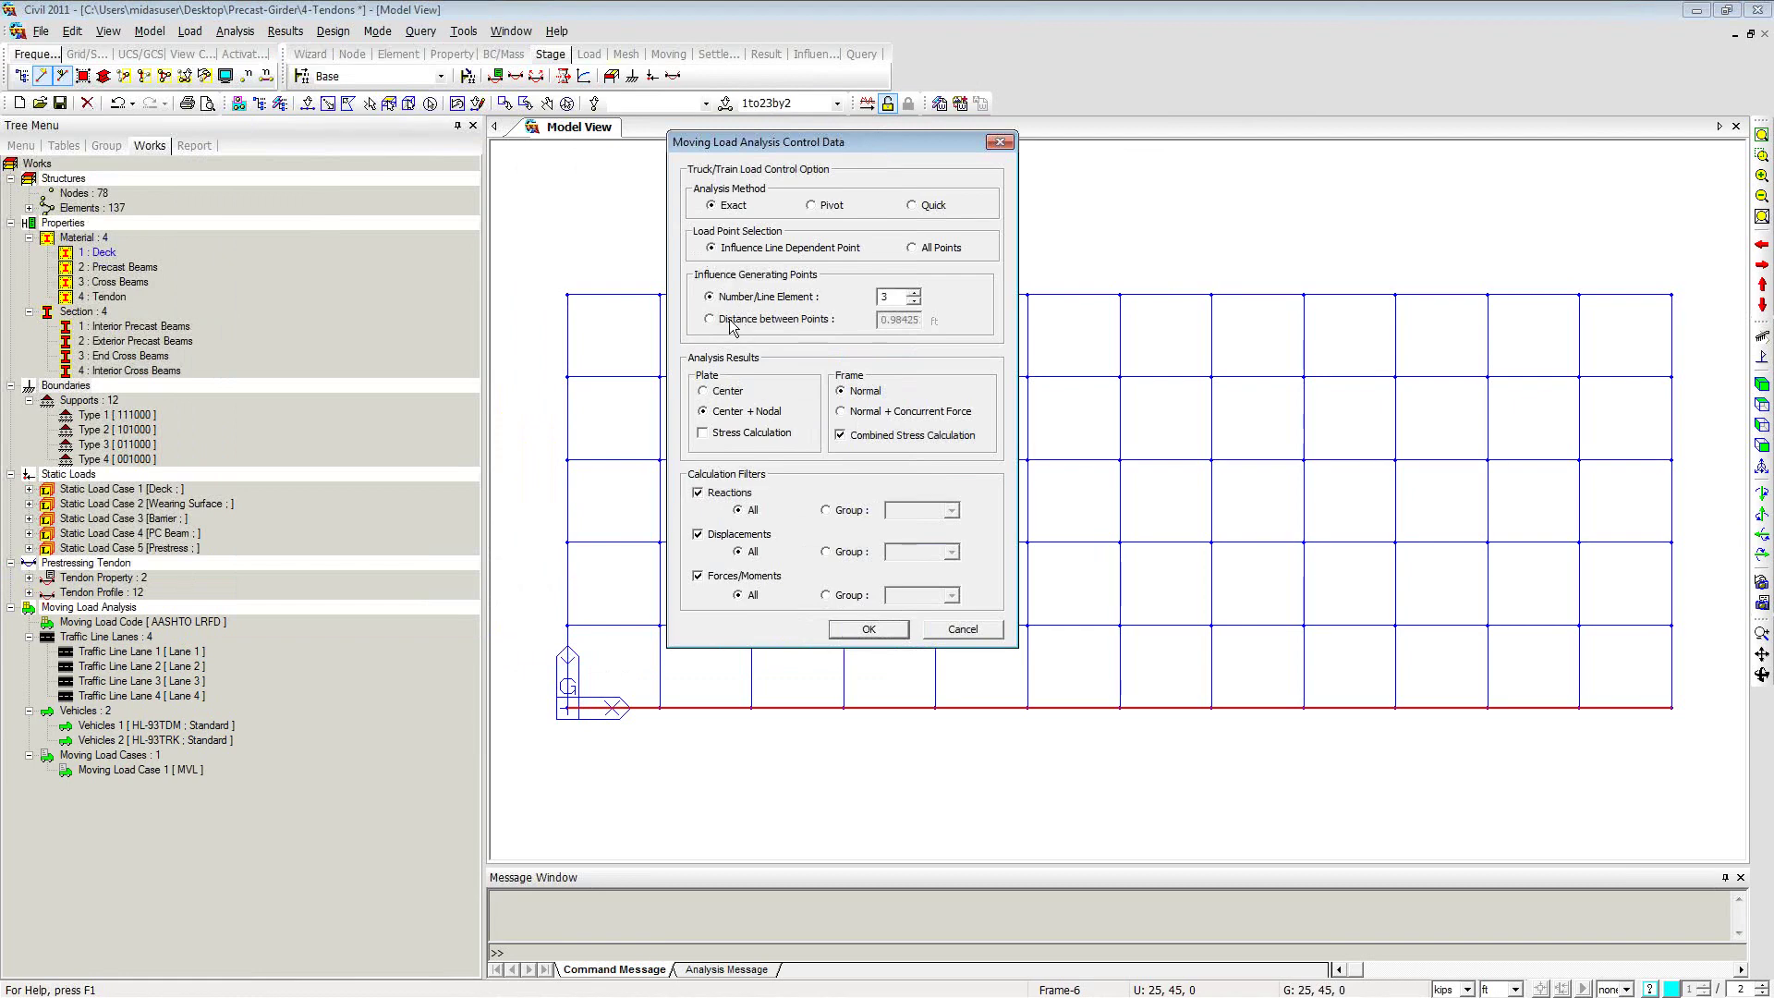
left_click(842, 412)
left_click(870, 630)
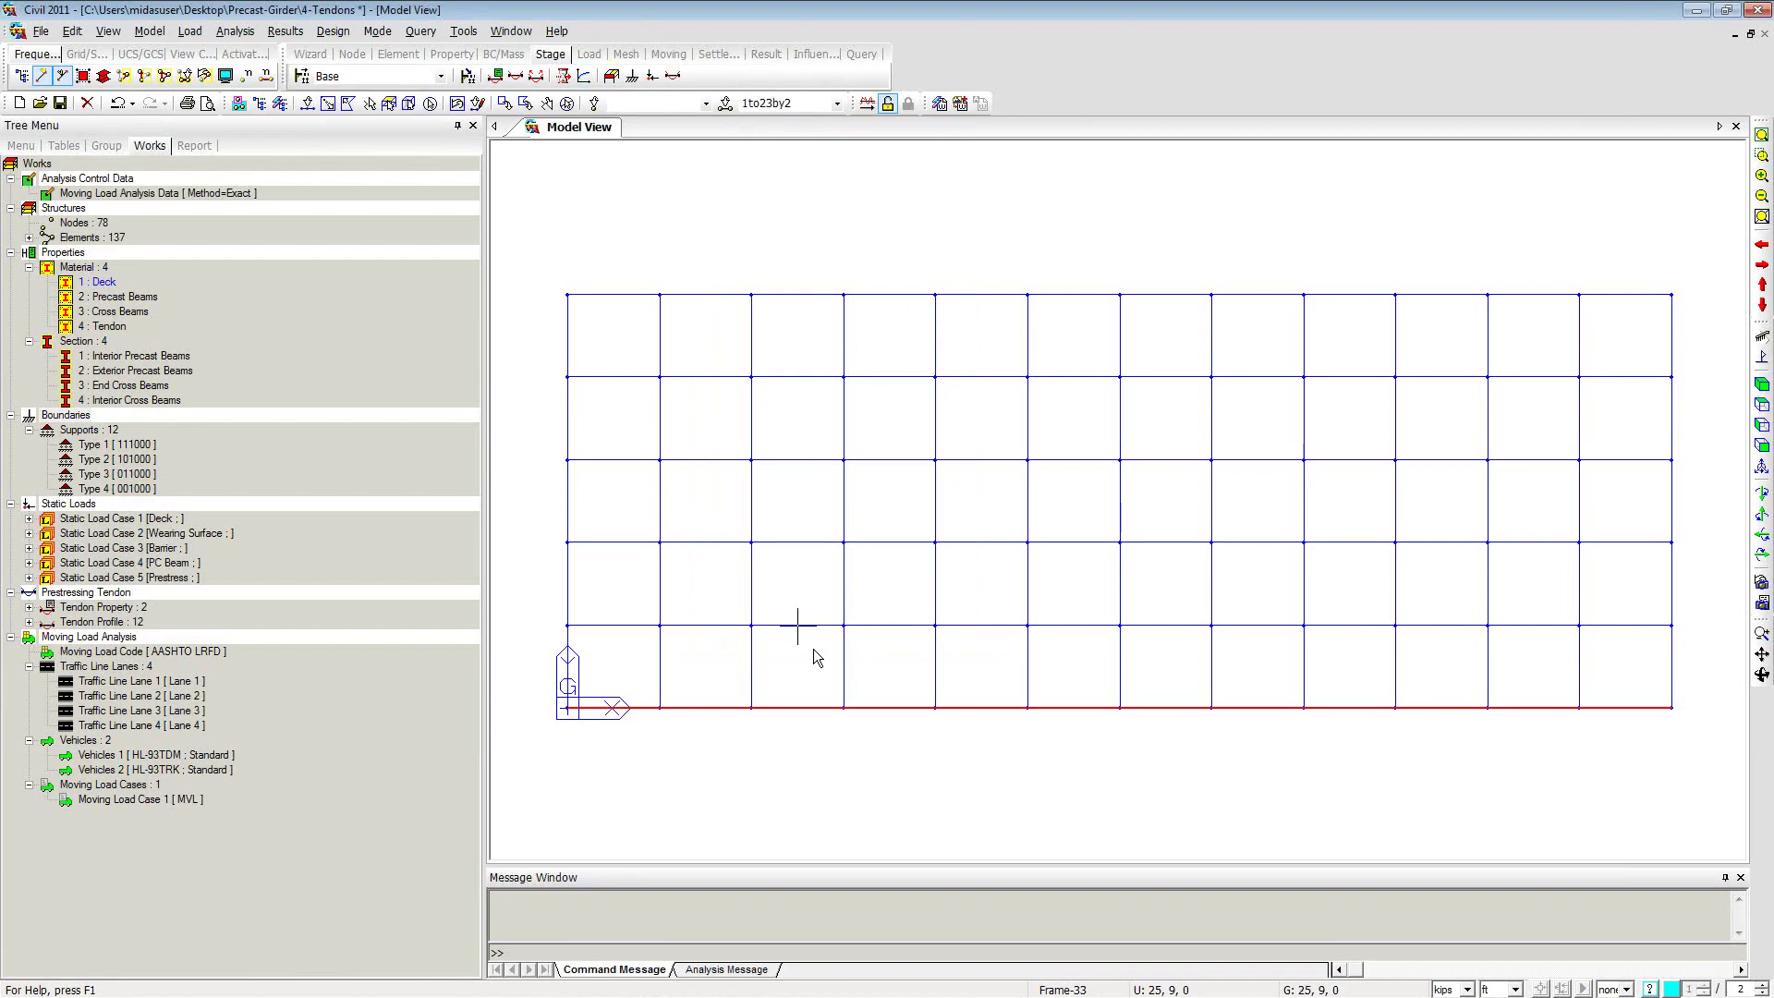
Step: Open the 5-Moving Load project from the Precast-Girder folder
left_click(38, 102)
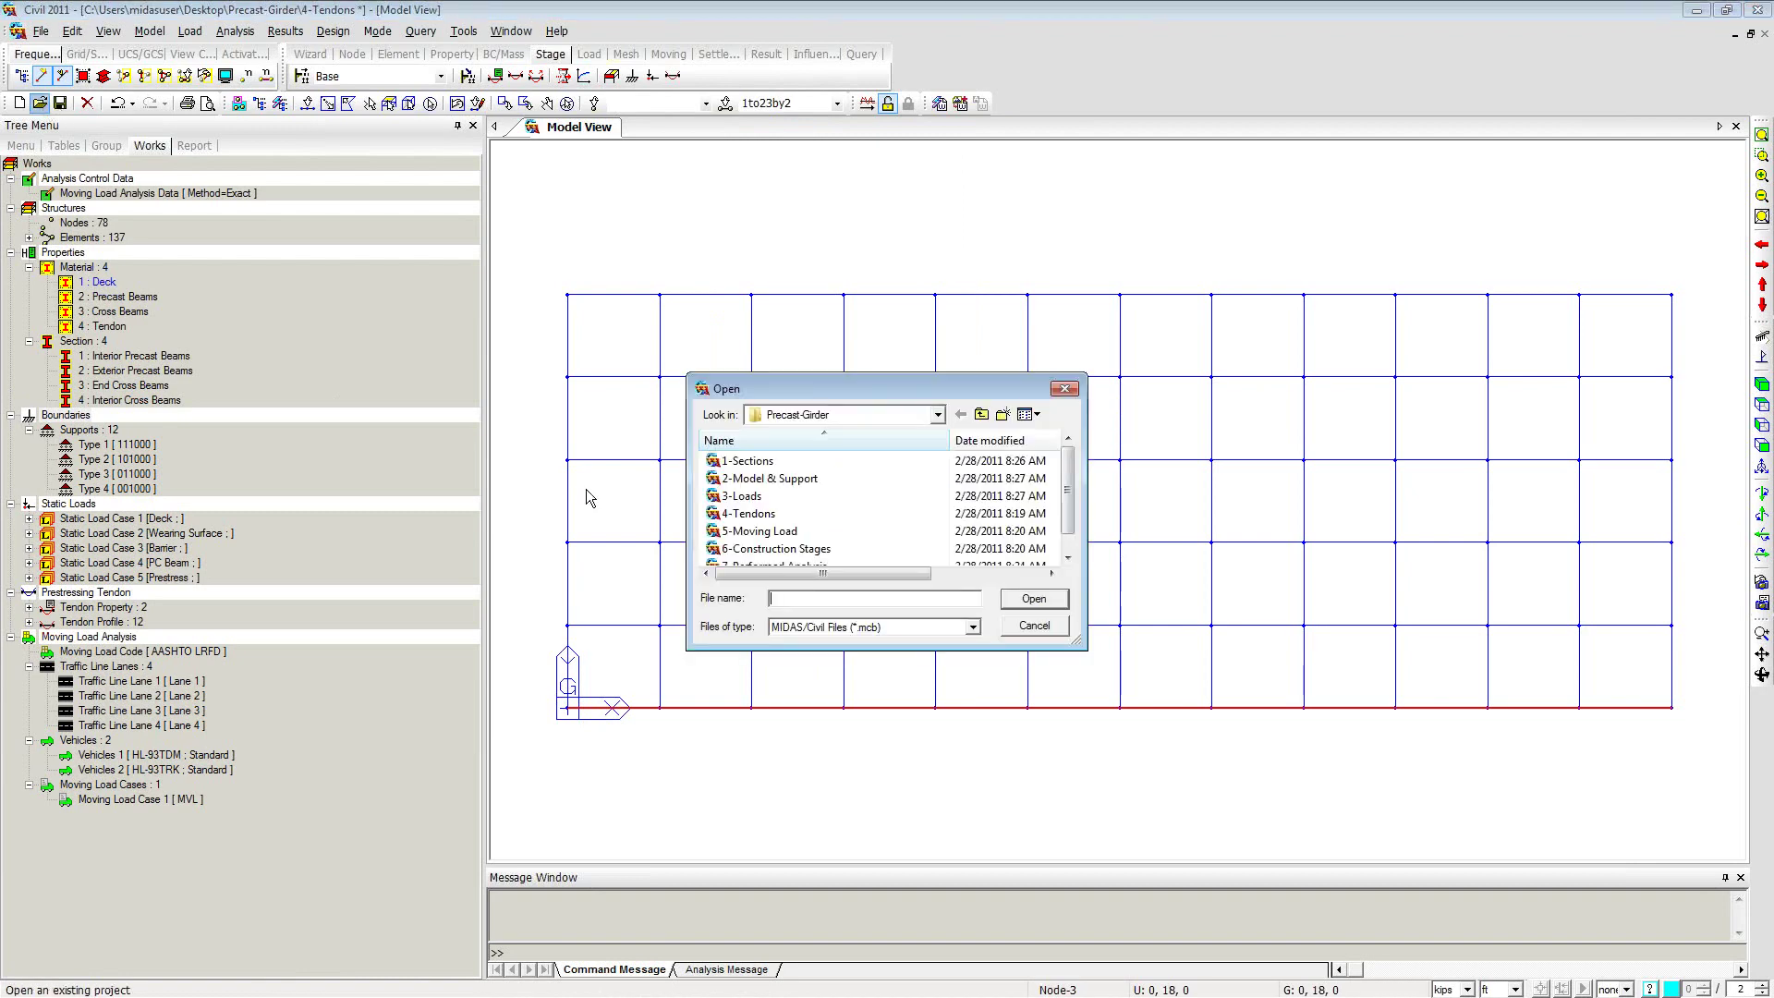
double_click(752, 530)
left_click(891, 552)
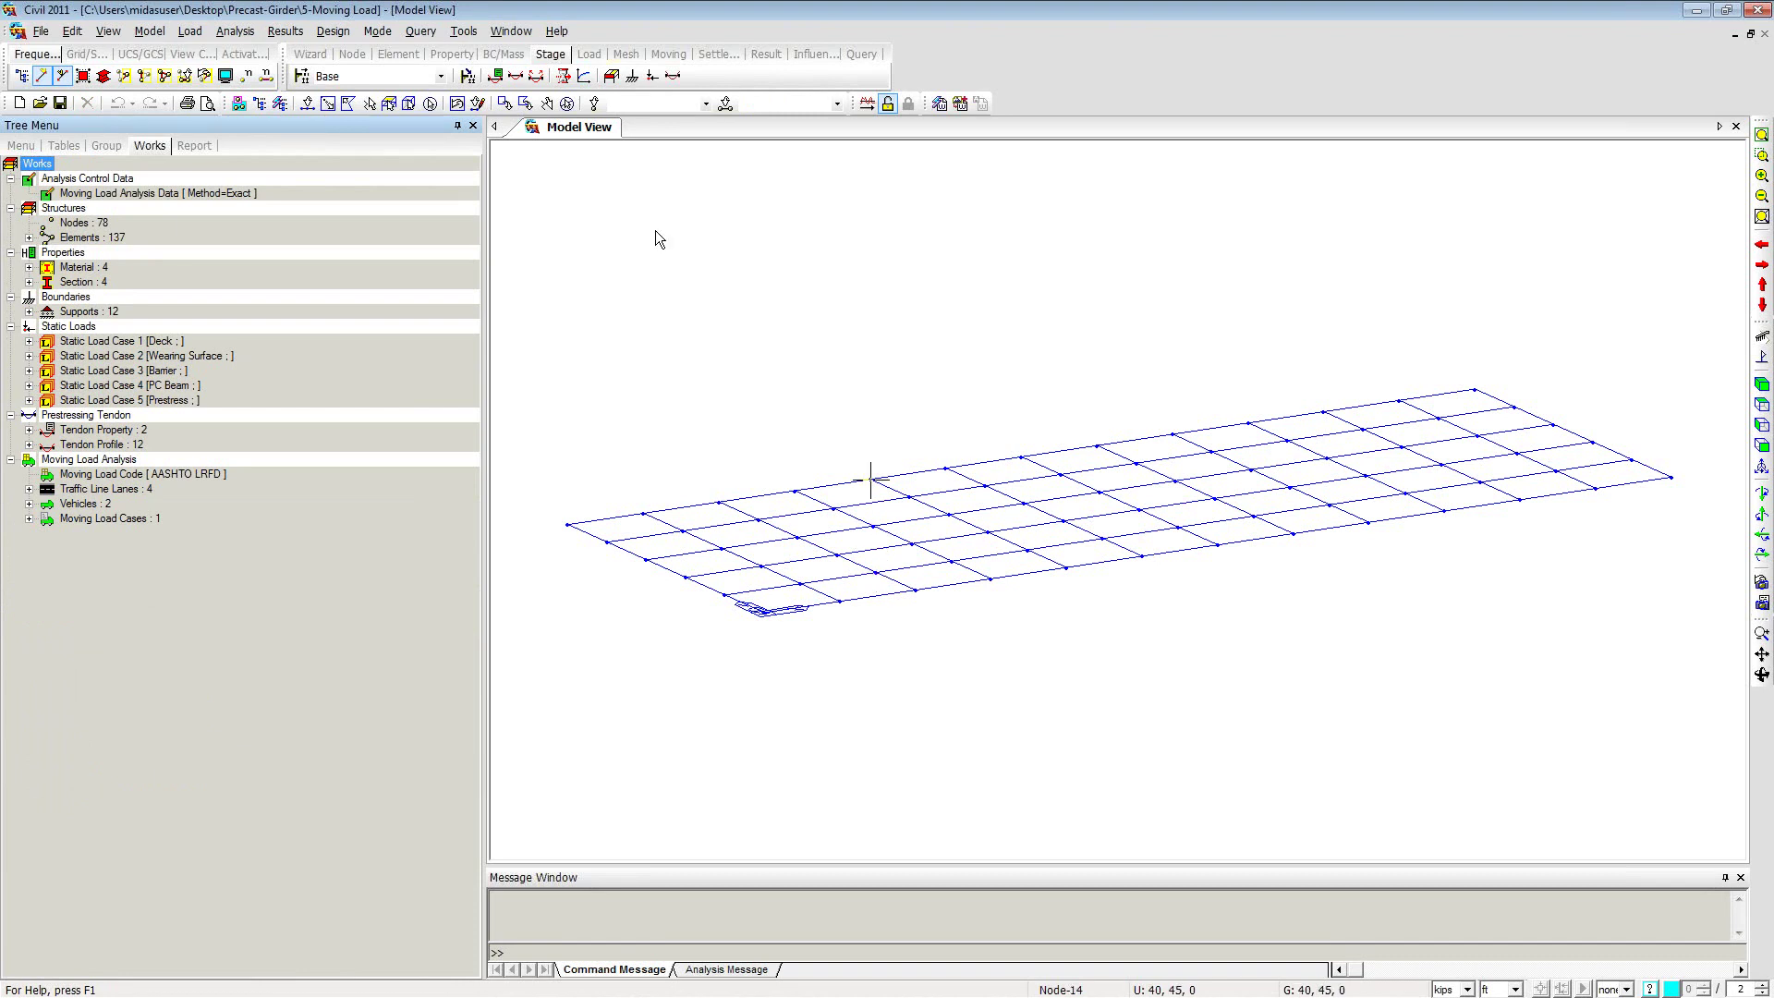
right_click(549, 210)
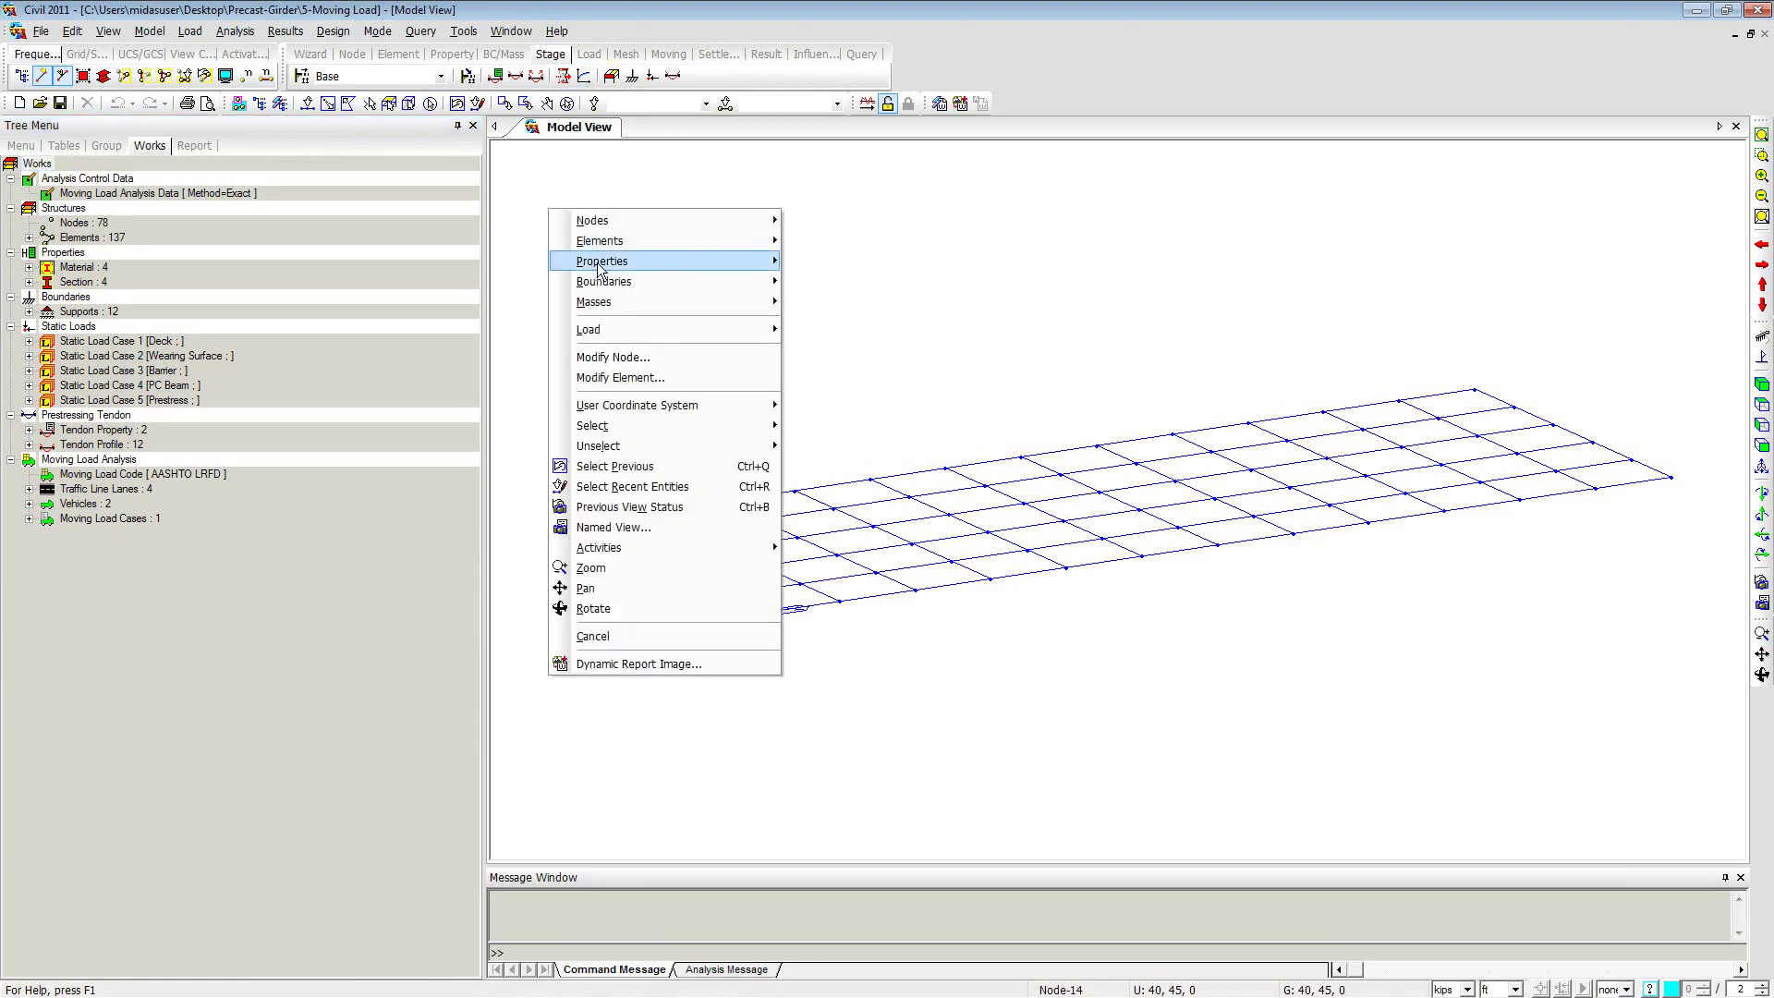
mouse_move(599, 267)
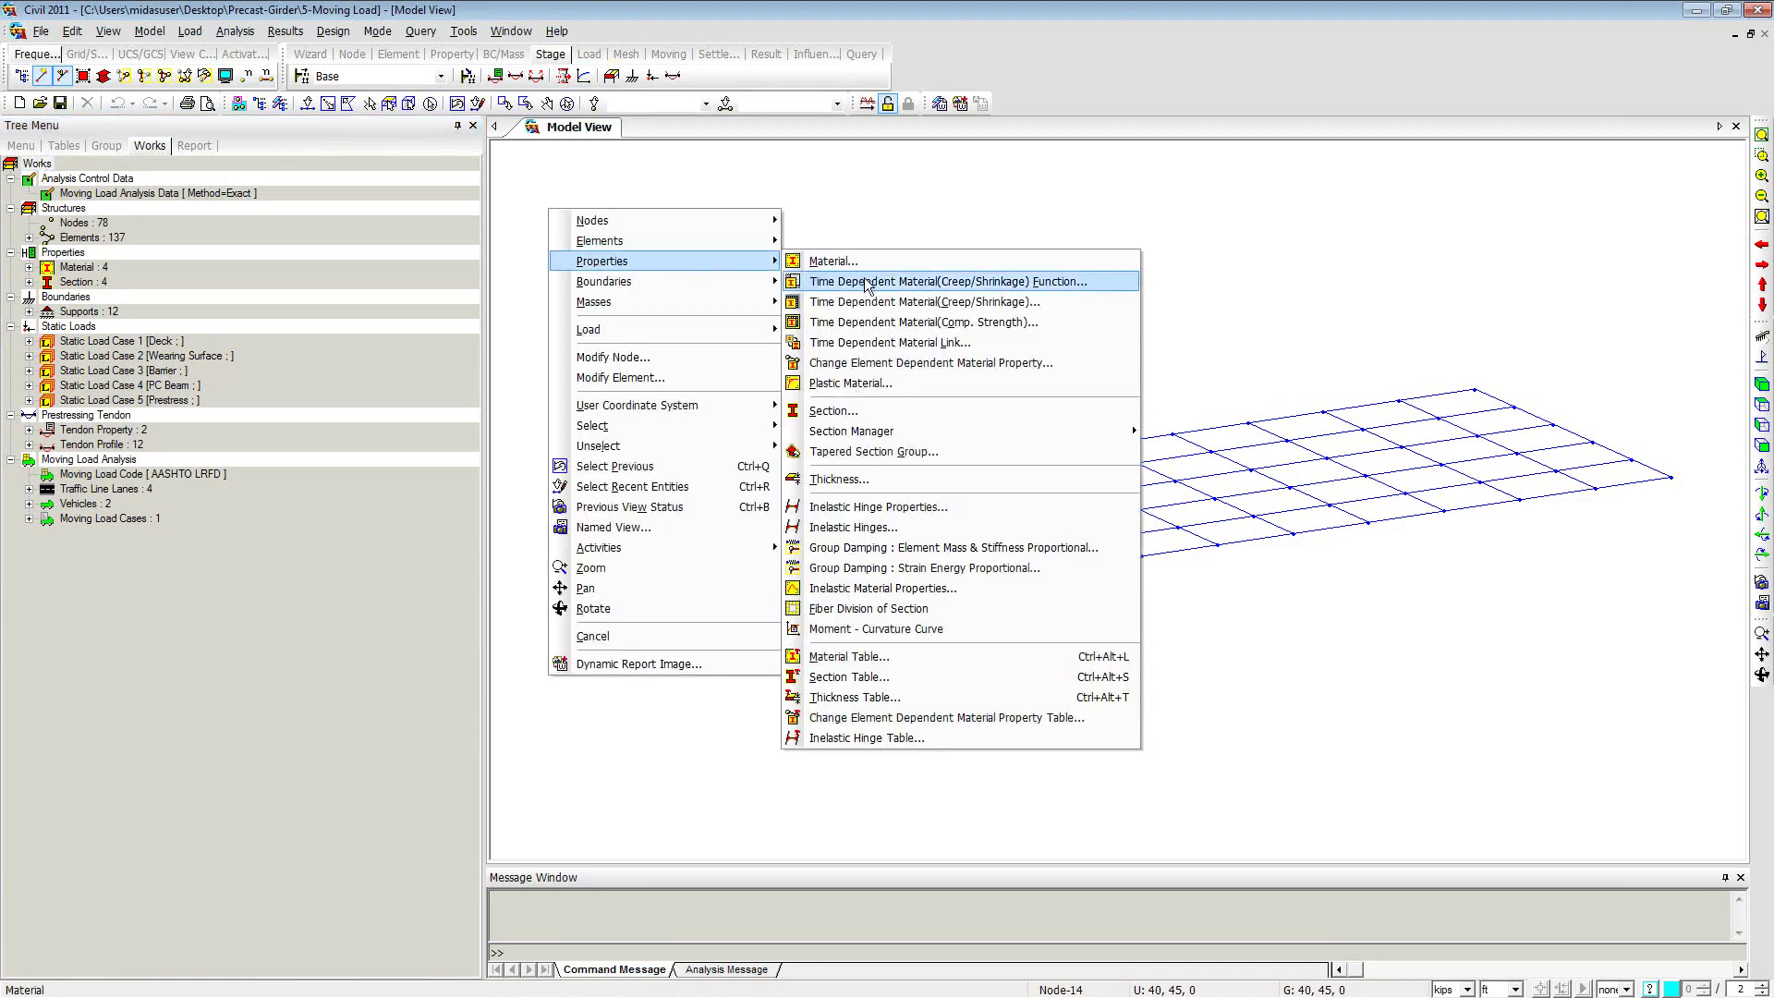
left_click(910, 300)
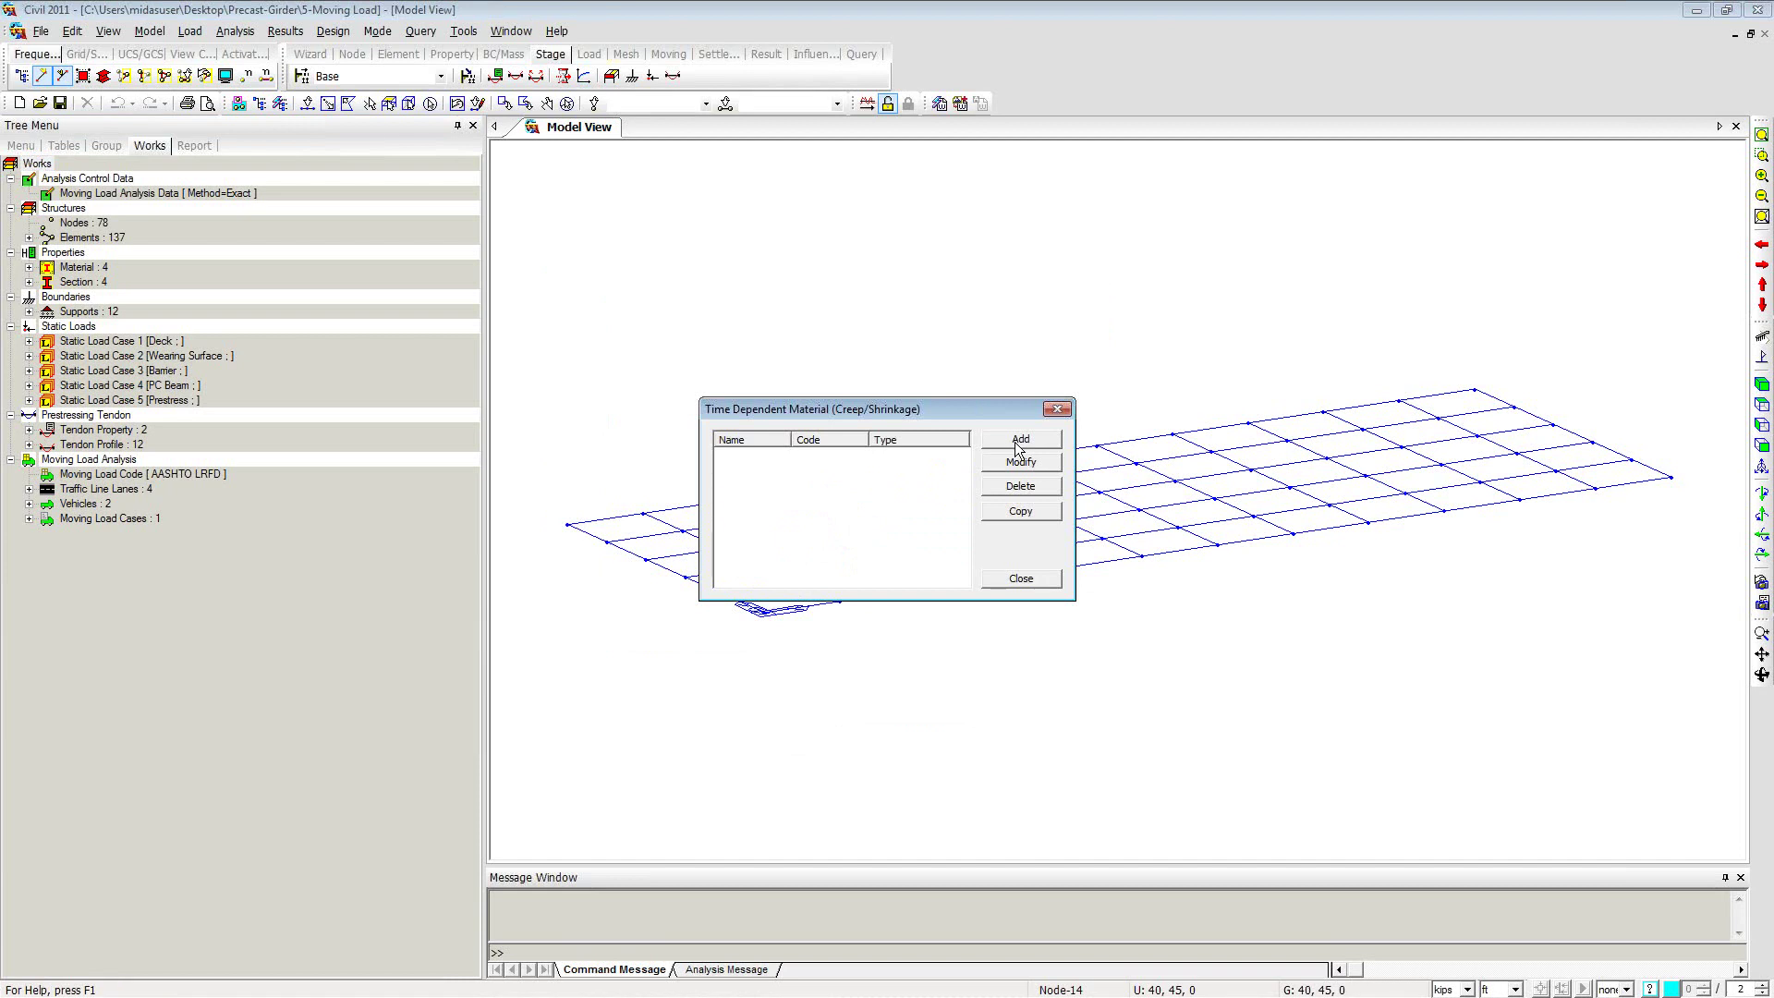
left_click(1016, 444)
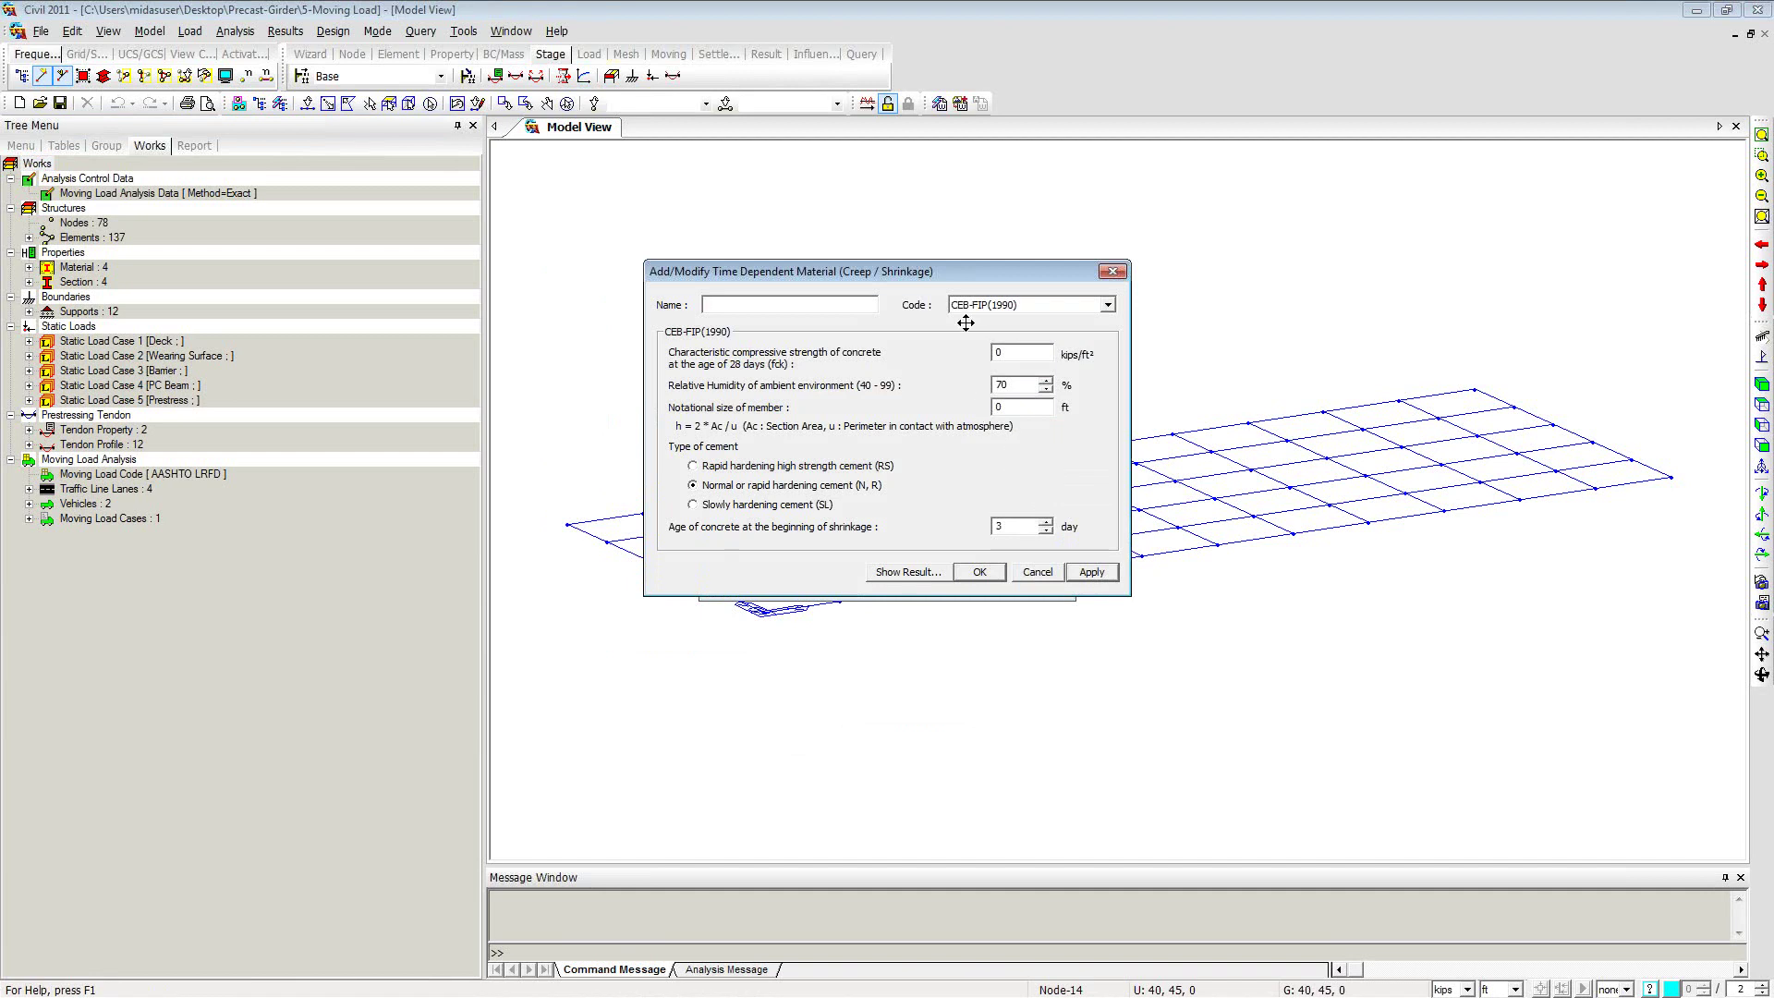
type("CEB-FIP")
left_click(1113, 272)
left_click(1057, 425)
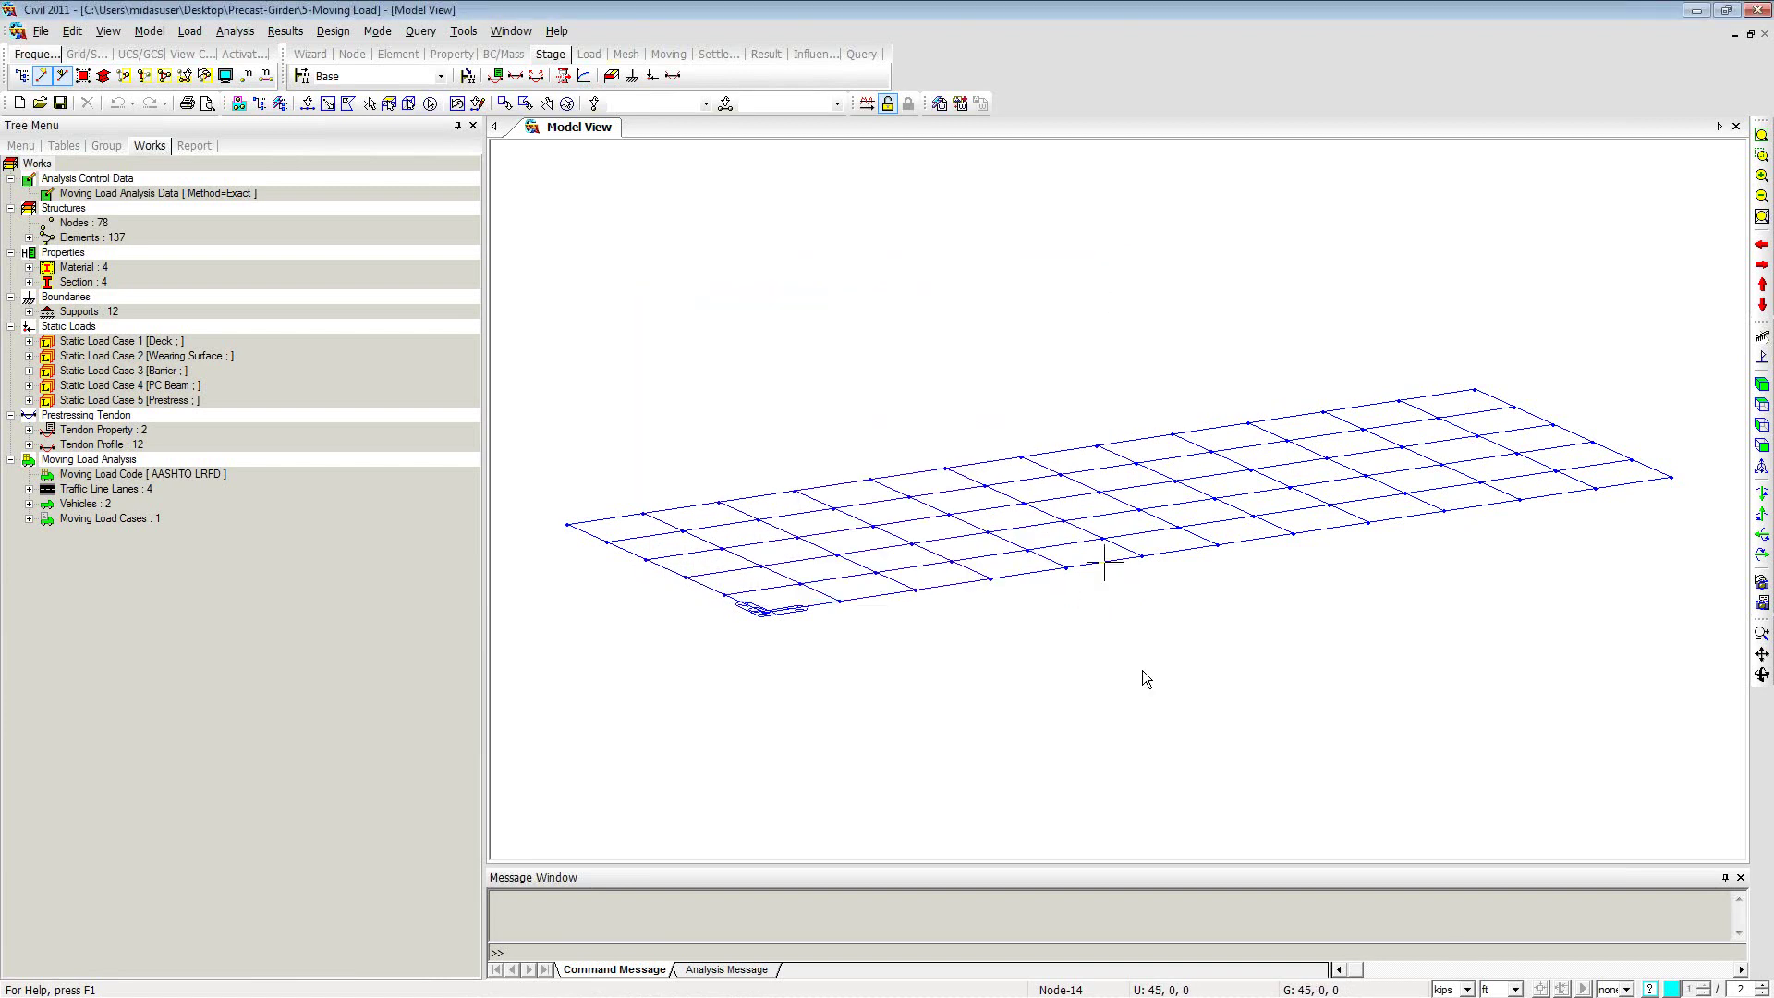
Step: Change the length unit to inches and start a new time dependent creep/shrinkage material
left_click(1516, 989)
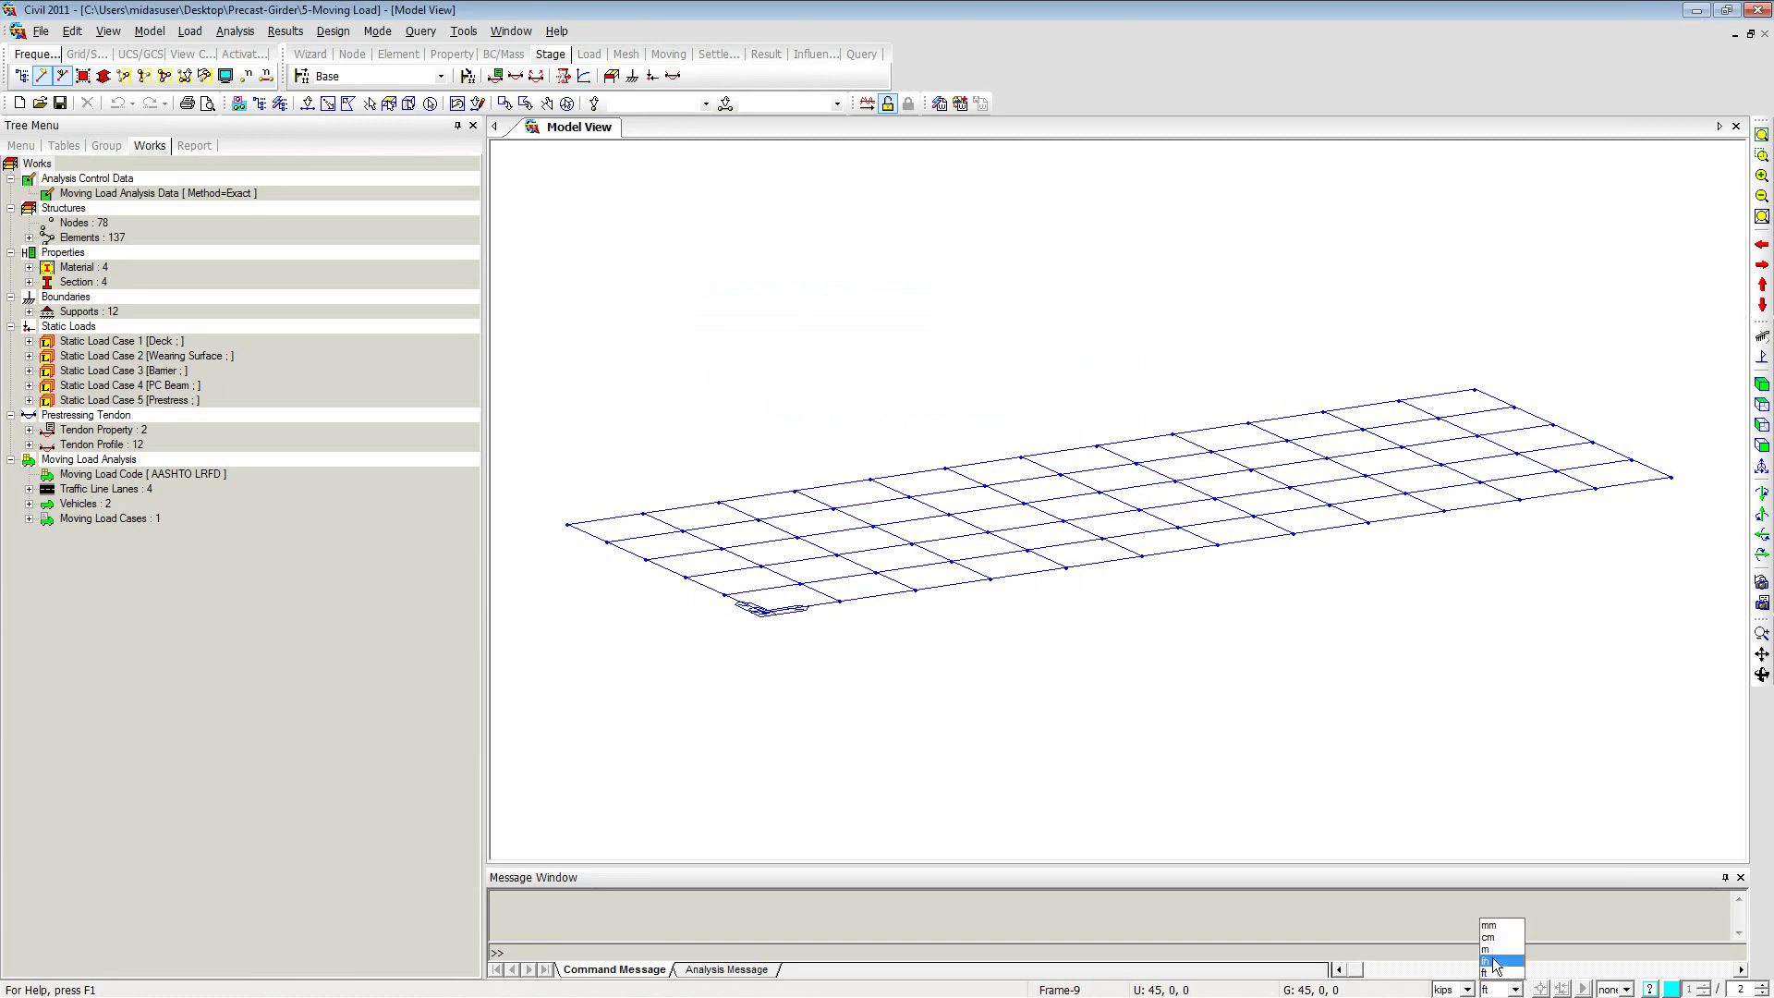
left_click(1497, 962)
right_click(726, 262)
mouse_move(739, 277)
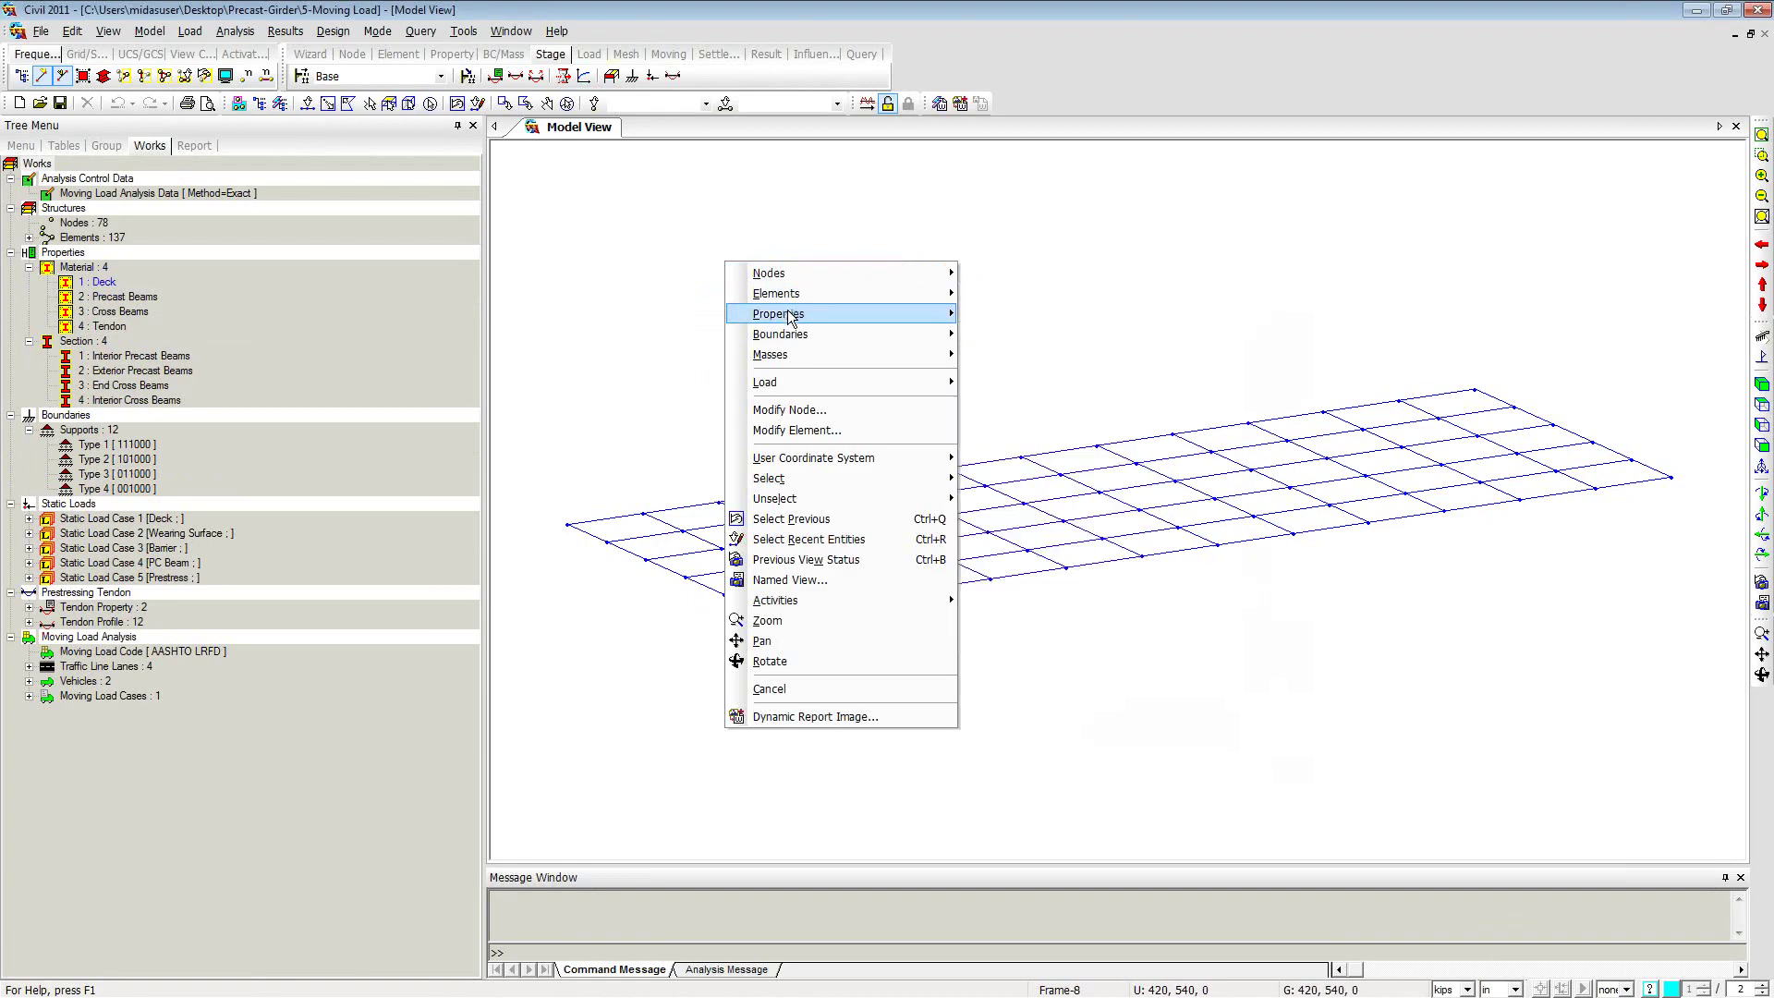
mouse_move(786, 313)
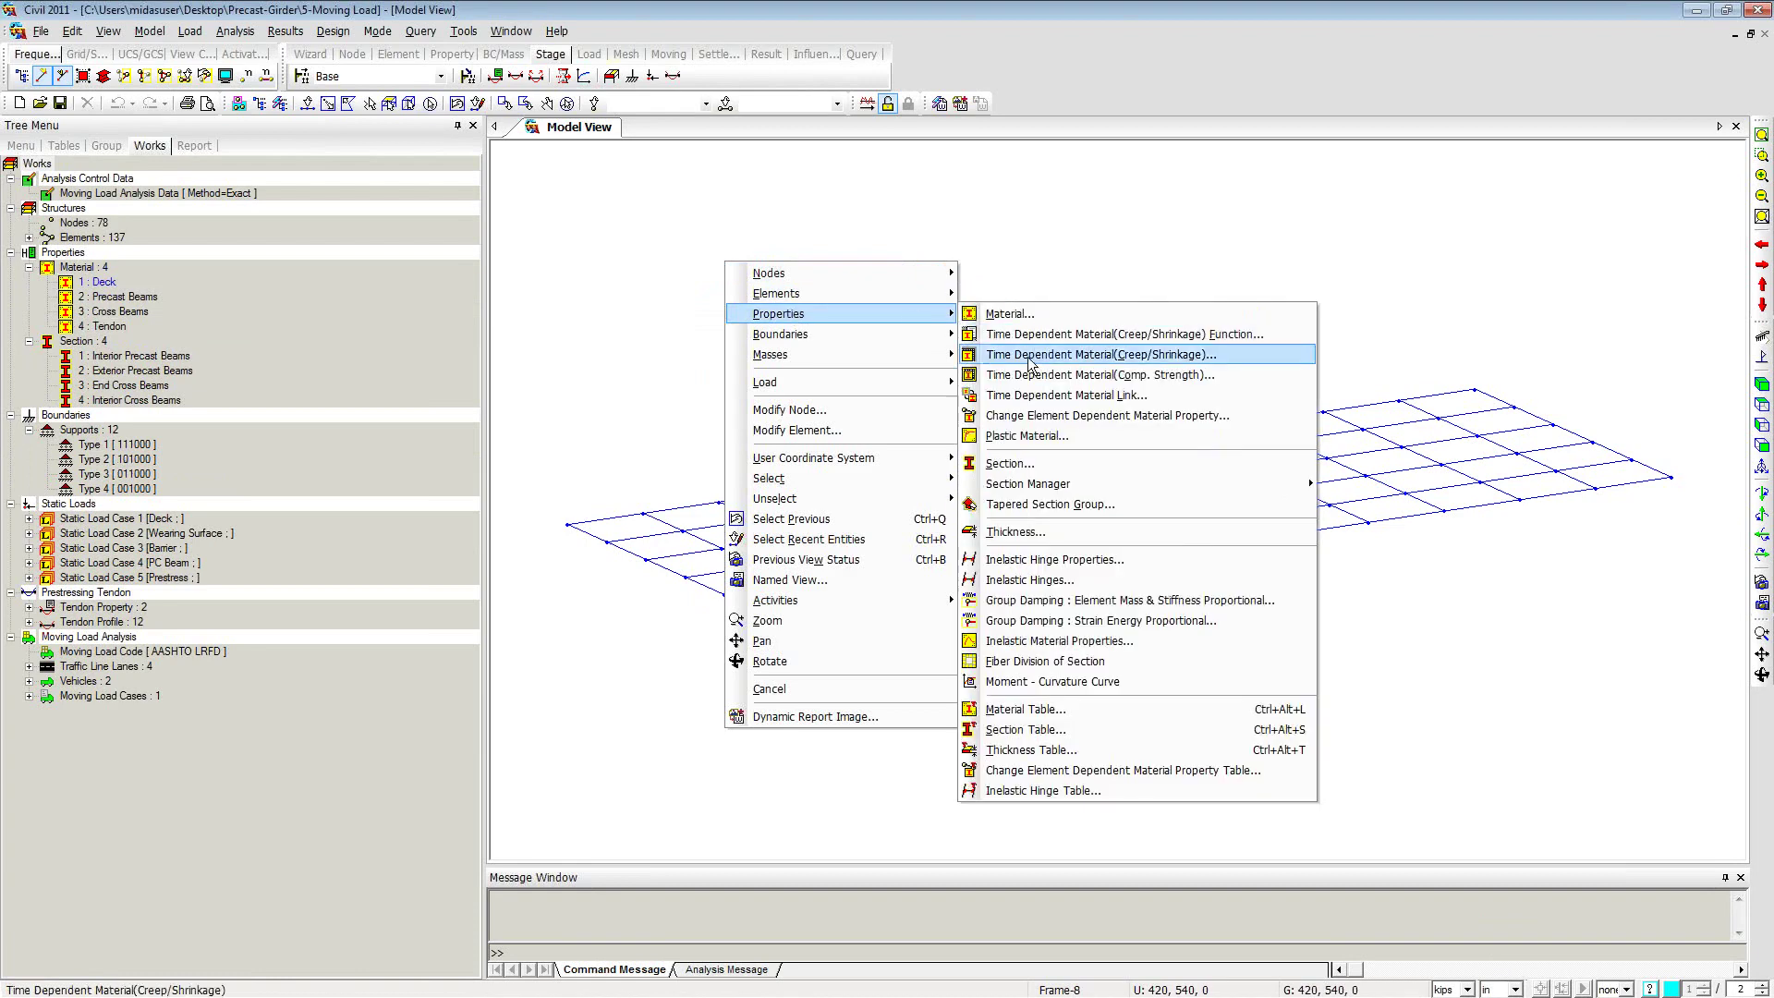
left_click(1033, 355)
left_click(1018, 439)
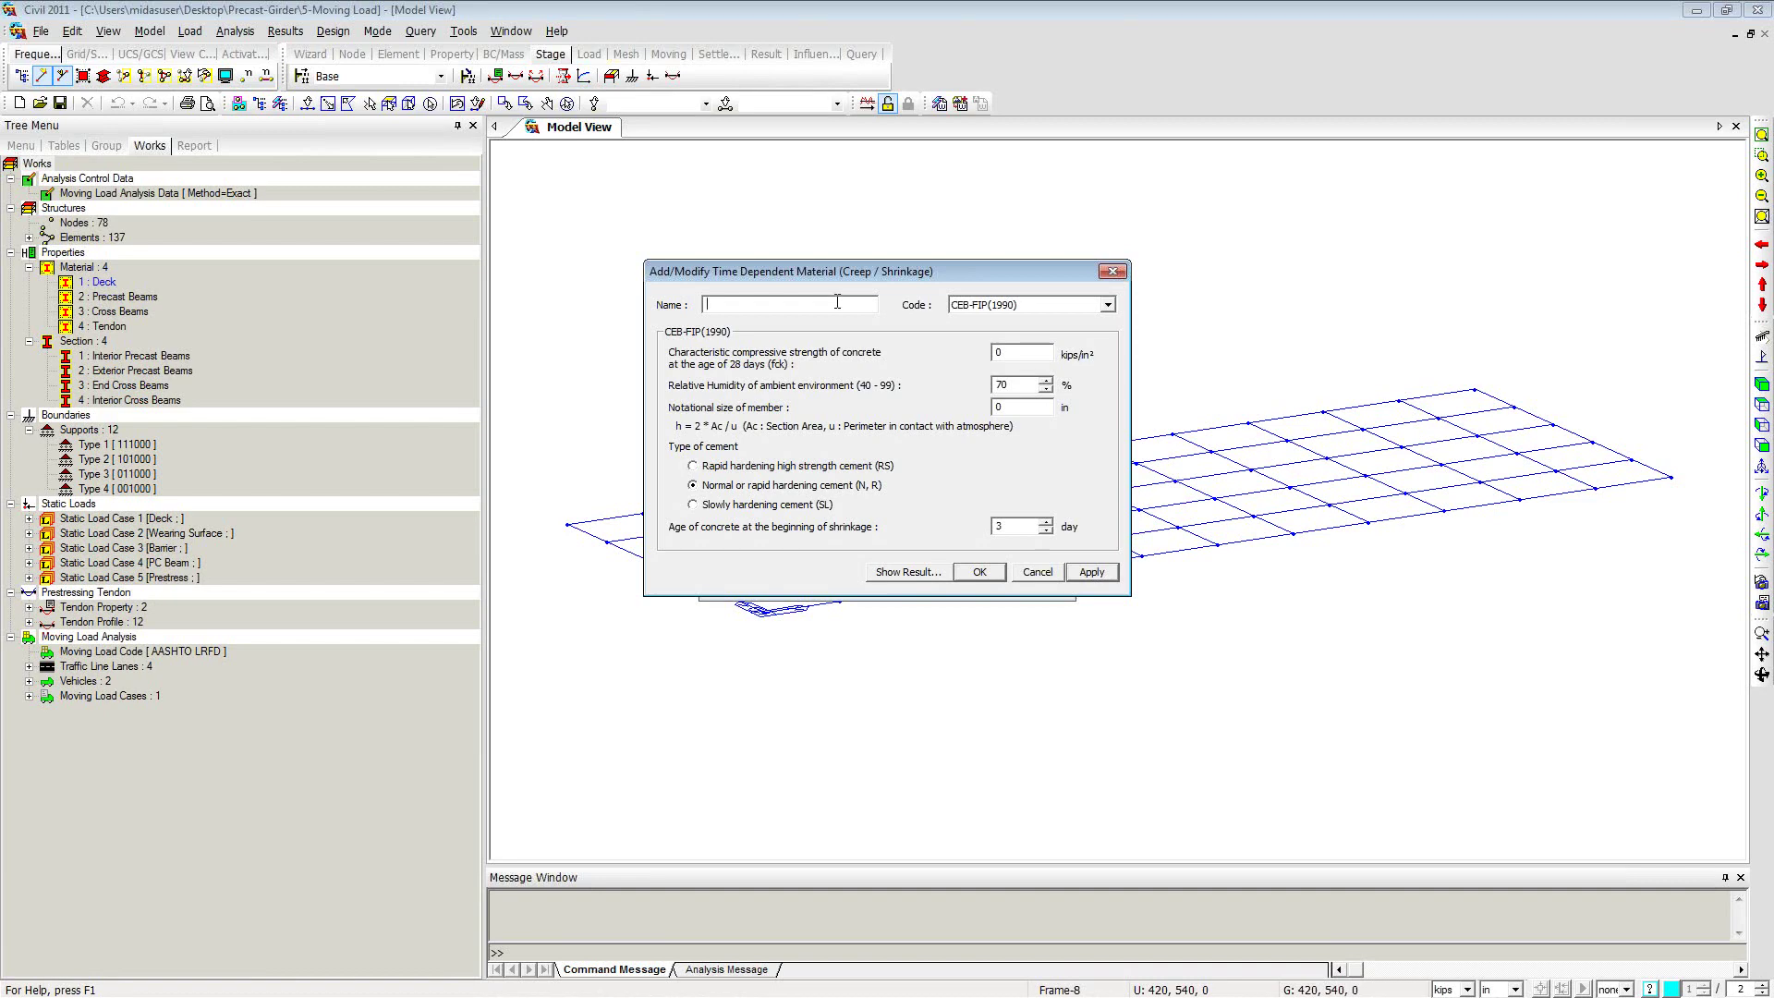
Step: Define the creep/shrinkage material CEB-FIP under CEB-FIP(1990) with 28-day compressive strength 6.5 kips/in² and a notational size of 10 in
type("CEB-FIP")
key("Tab")
type("6.5")
left_click(1018, 407)
double_click(1018, 407)
type("10")
left_click(980, 573)
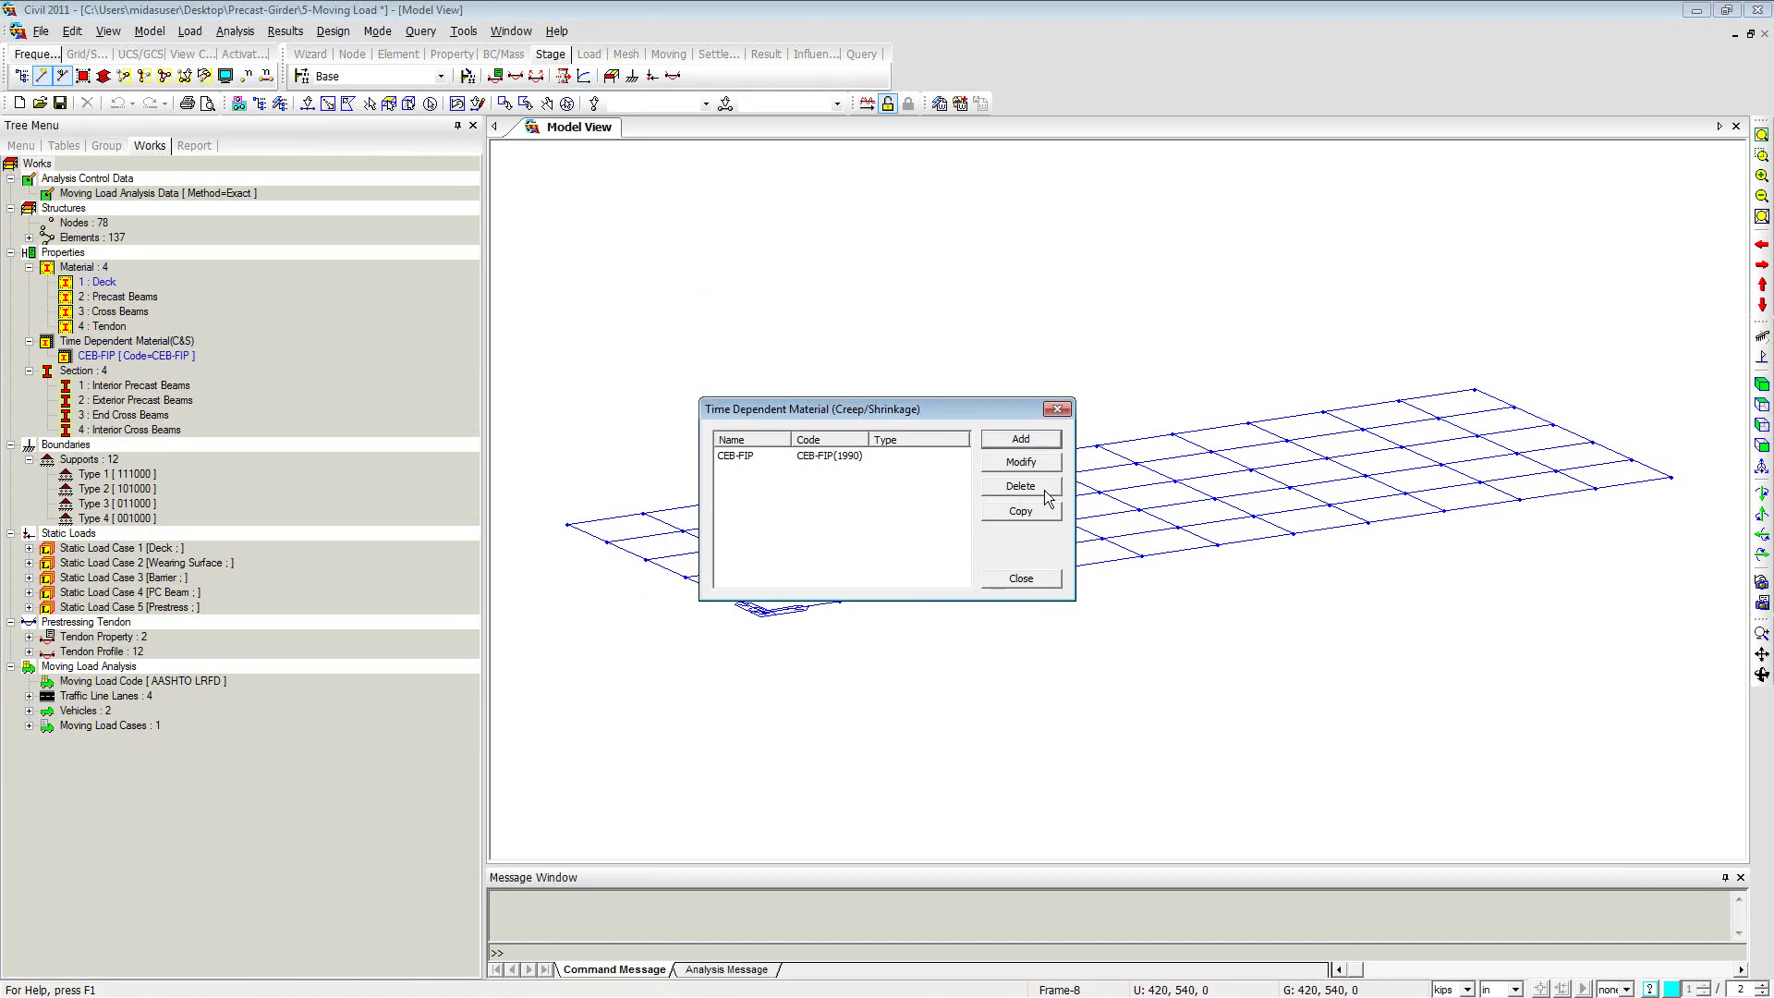
left_click(1025, 579)
Step: Set up a time dependent compressive strength material with code CEB-FIP and mean 28-day strength 7.66 kips/in², and redraw its graph
right_click(648, 224)
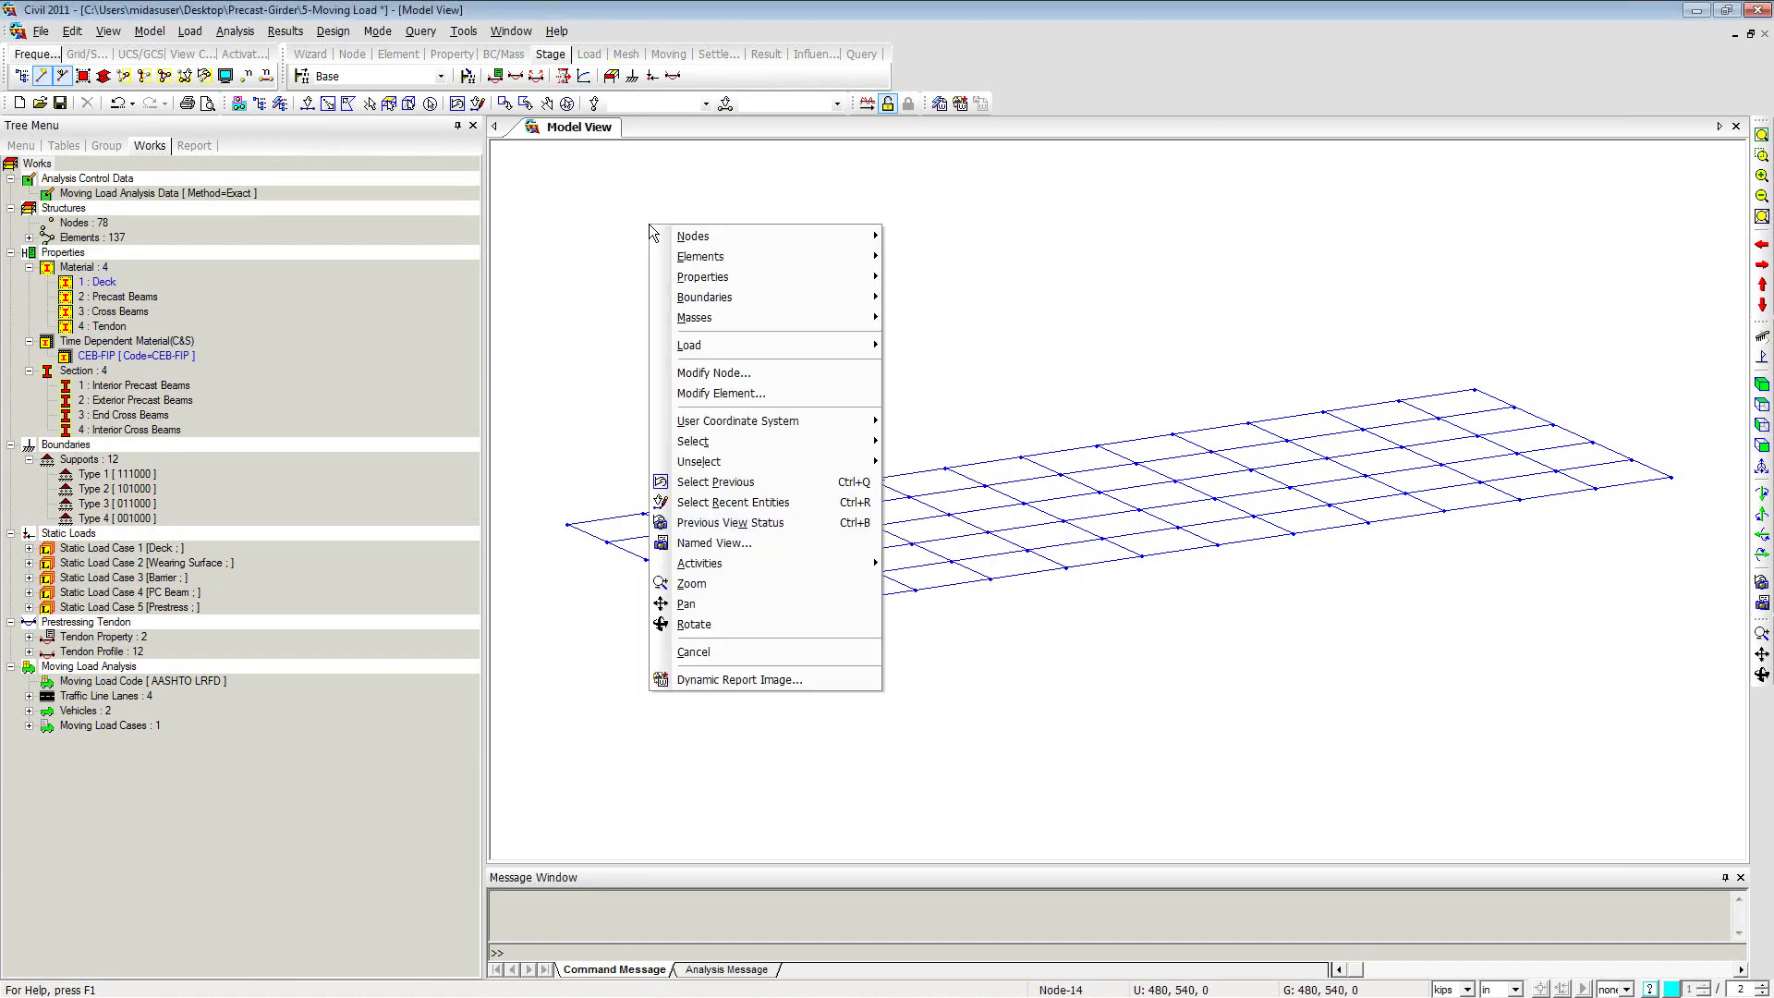
mouse_move(709, 277)
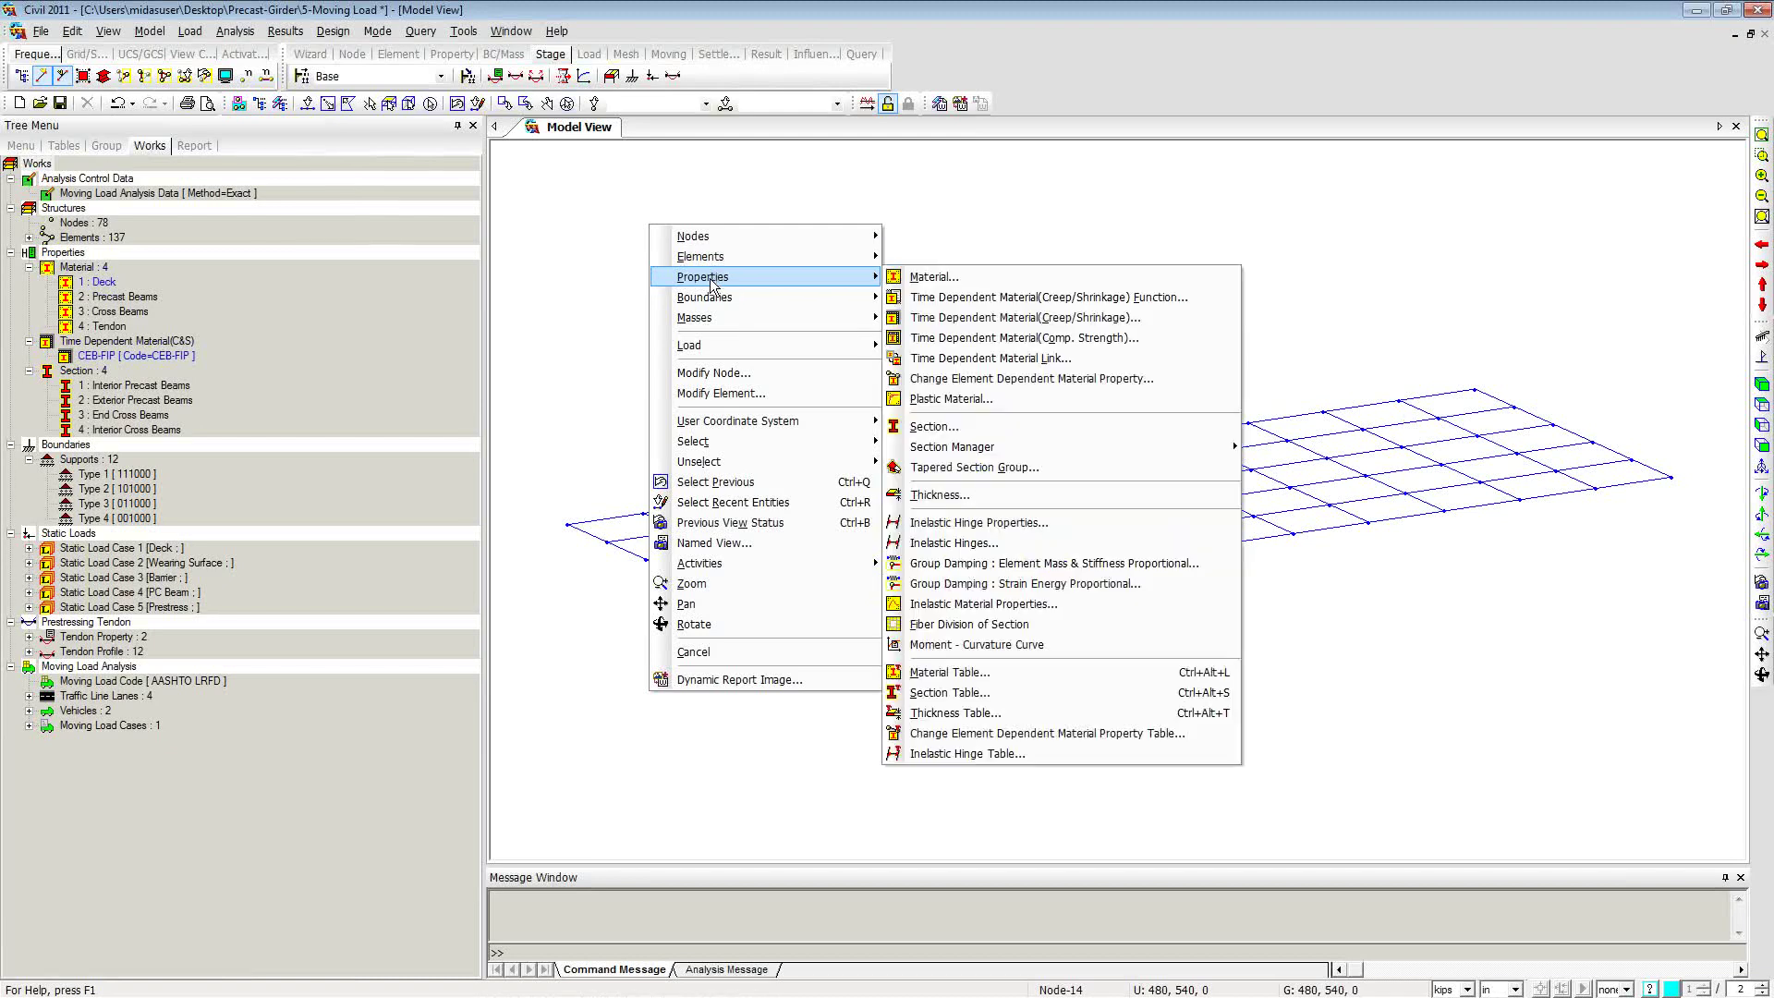
left_click(1120, 339)
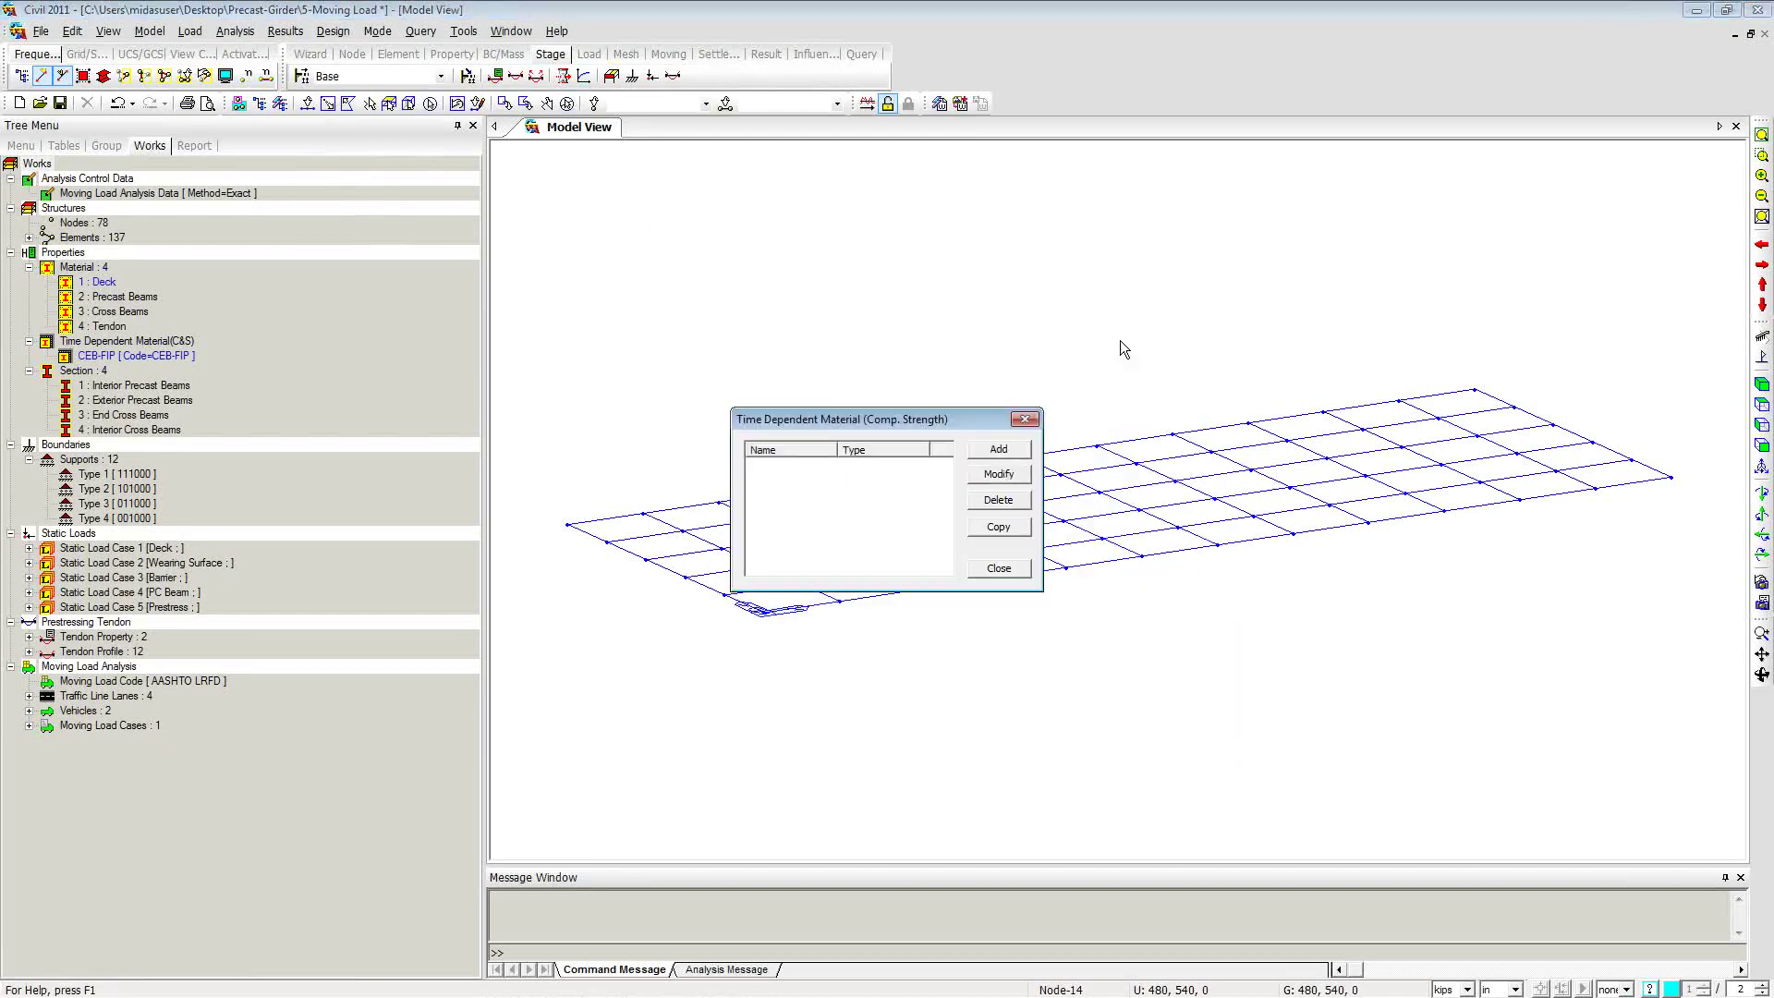
left_click_drag(928, 396, 896, 239)
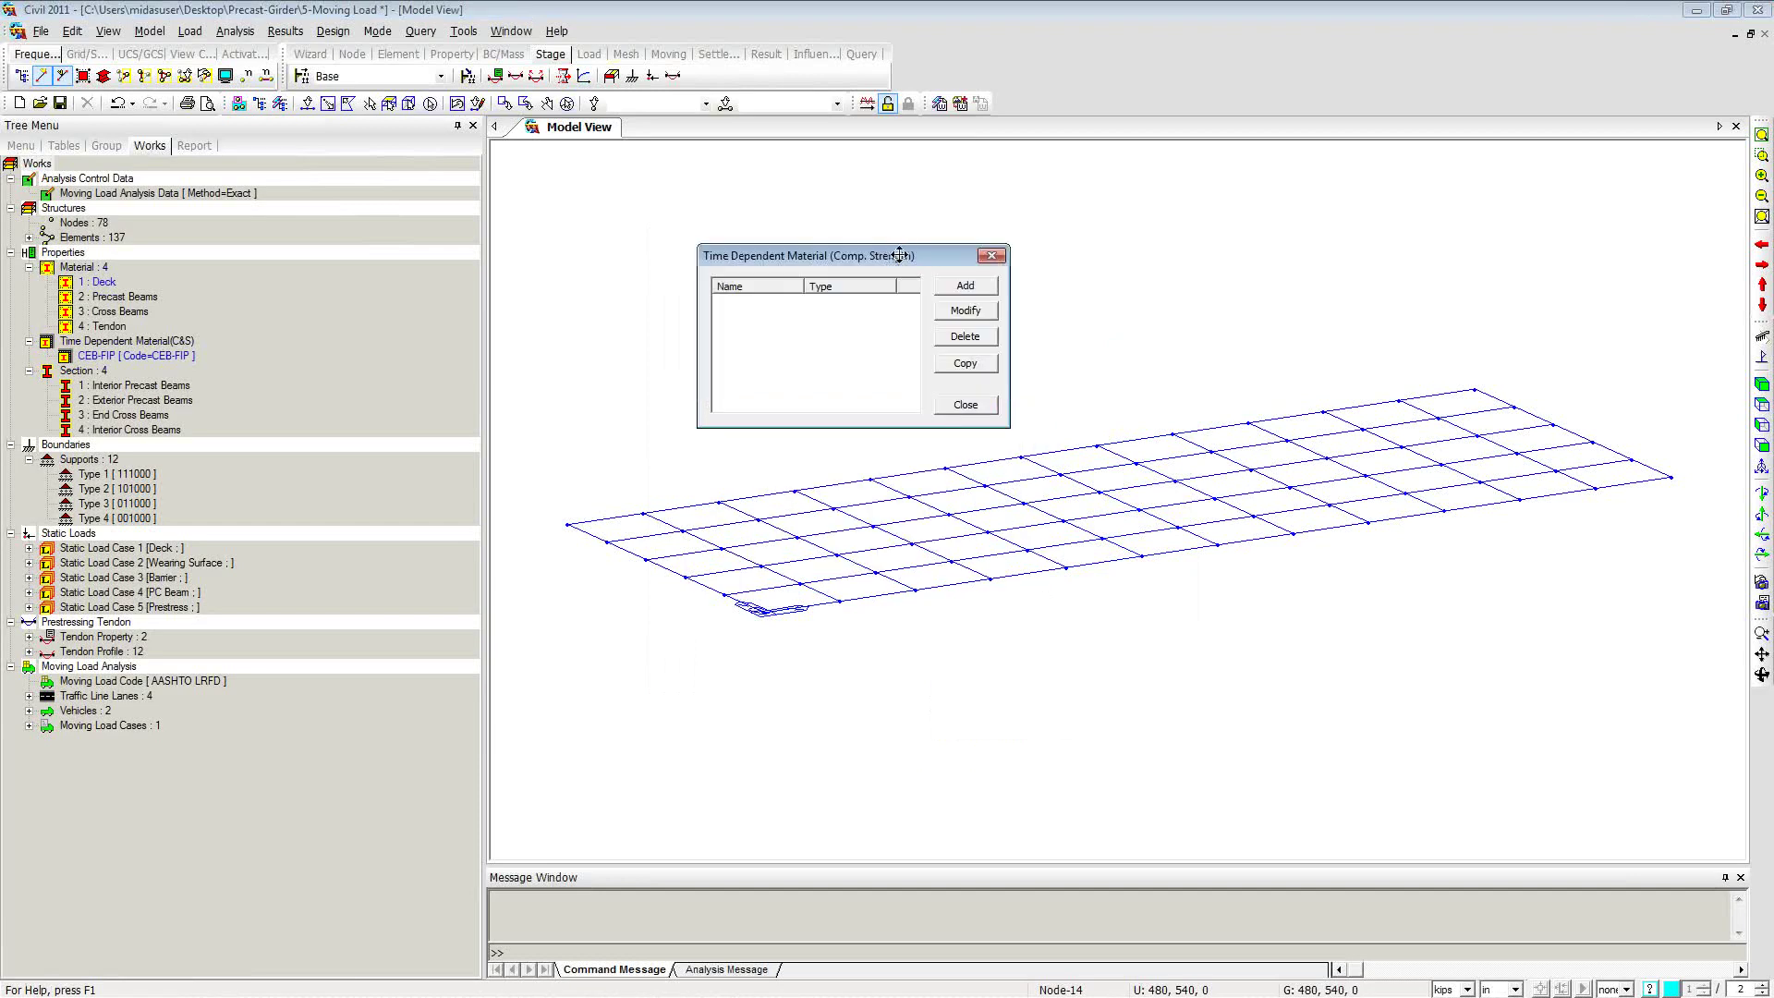
left_click(966, 284)
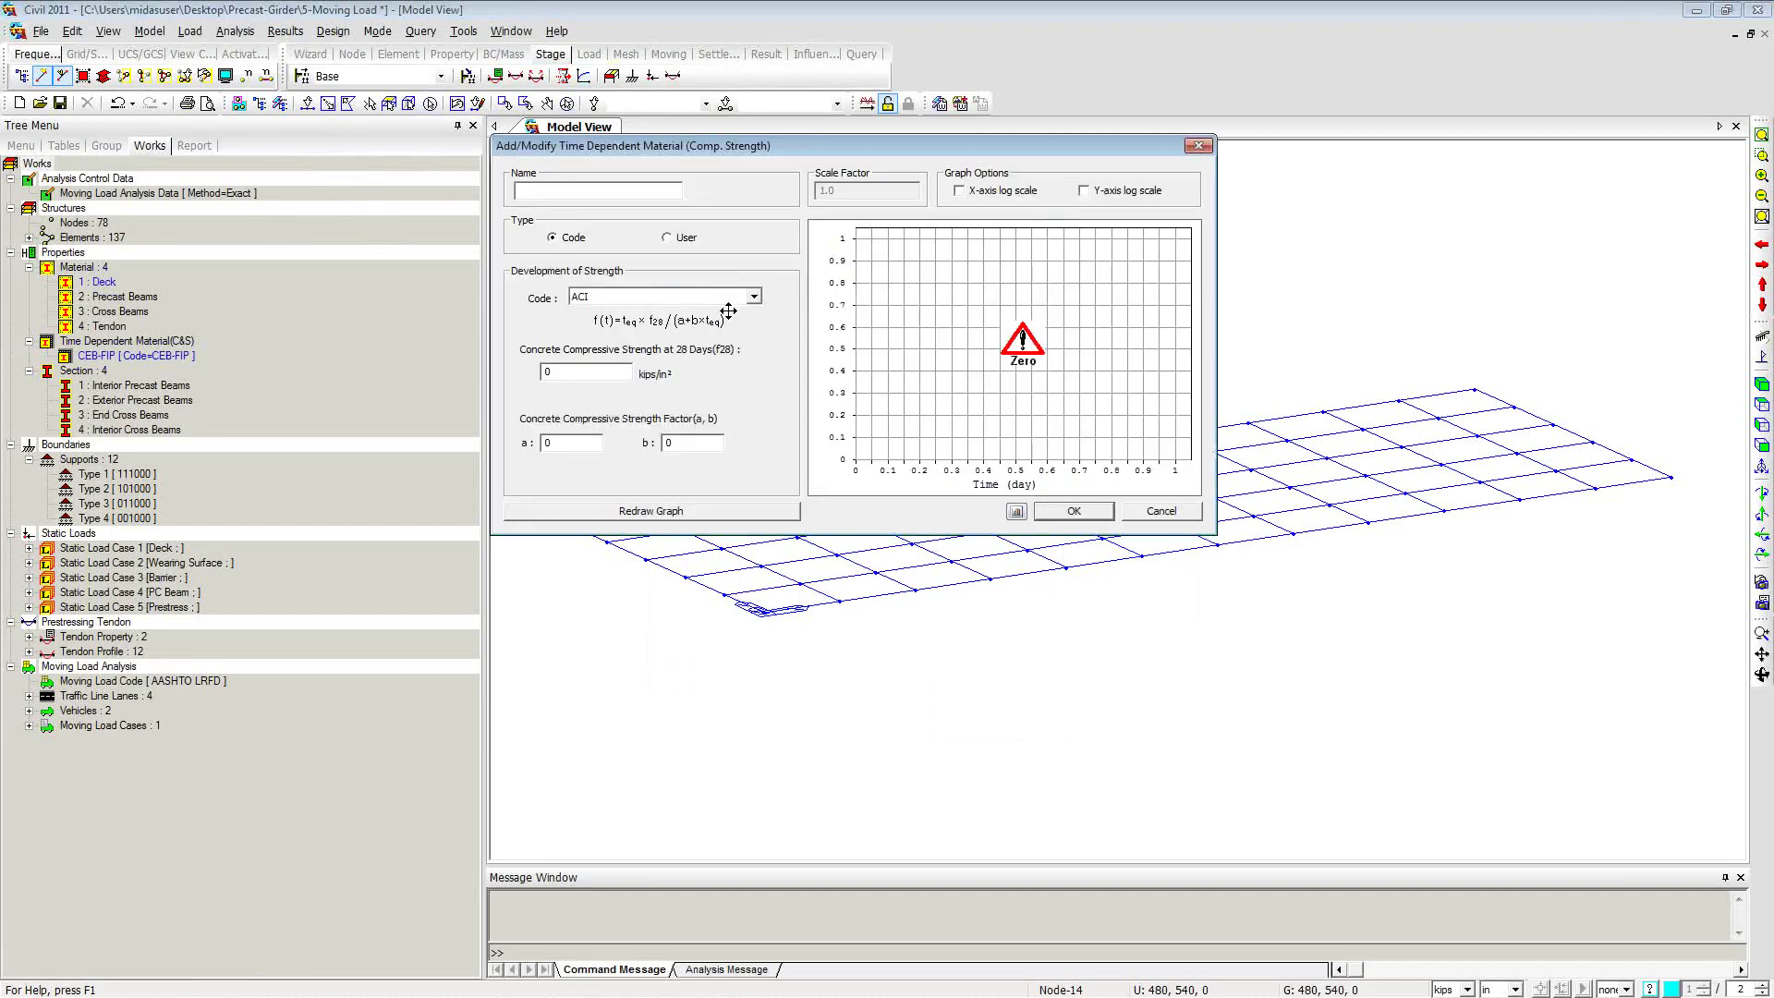
left_click(755, 296)
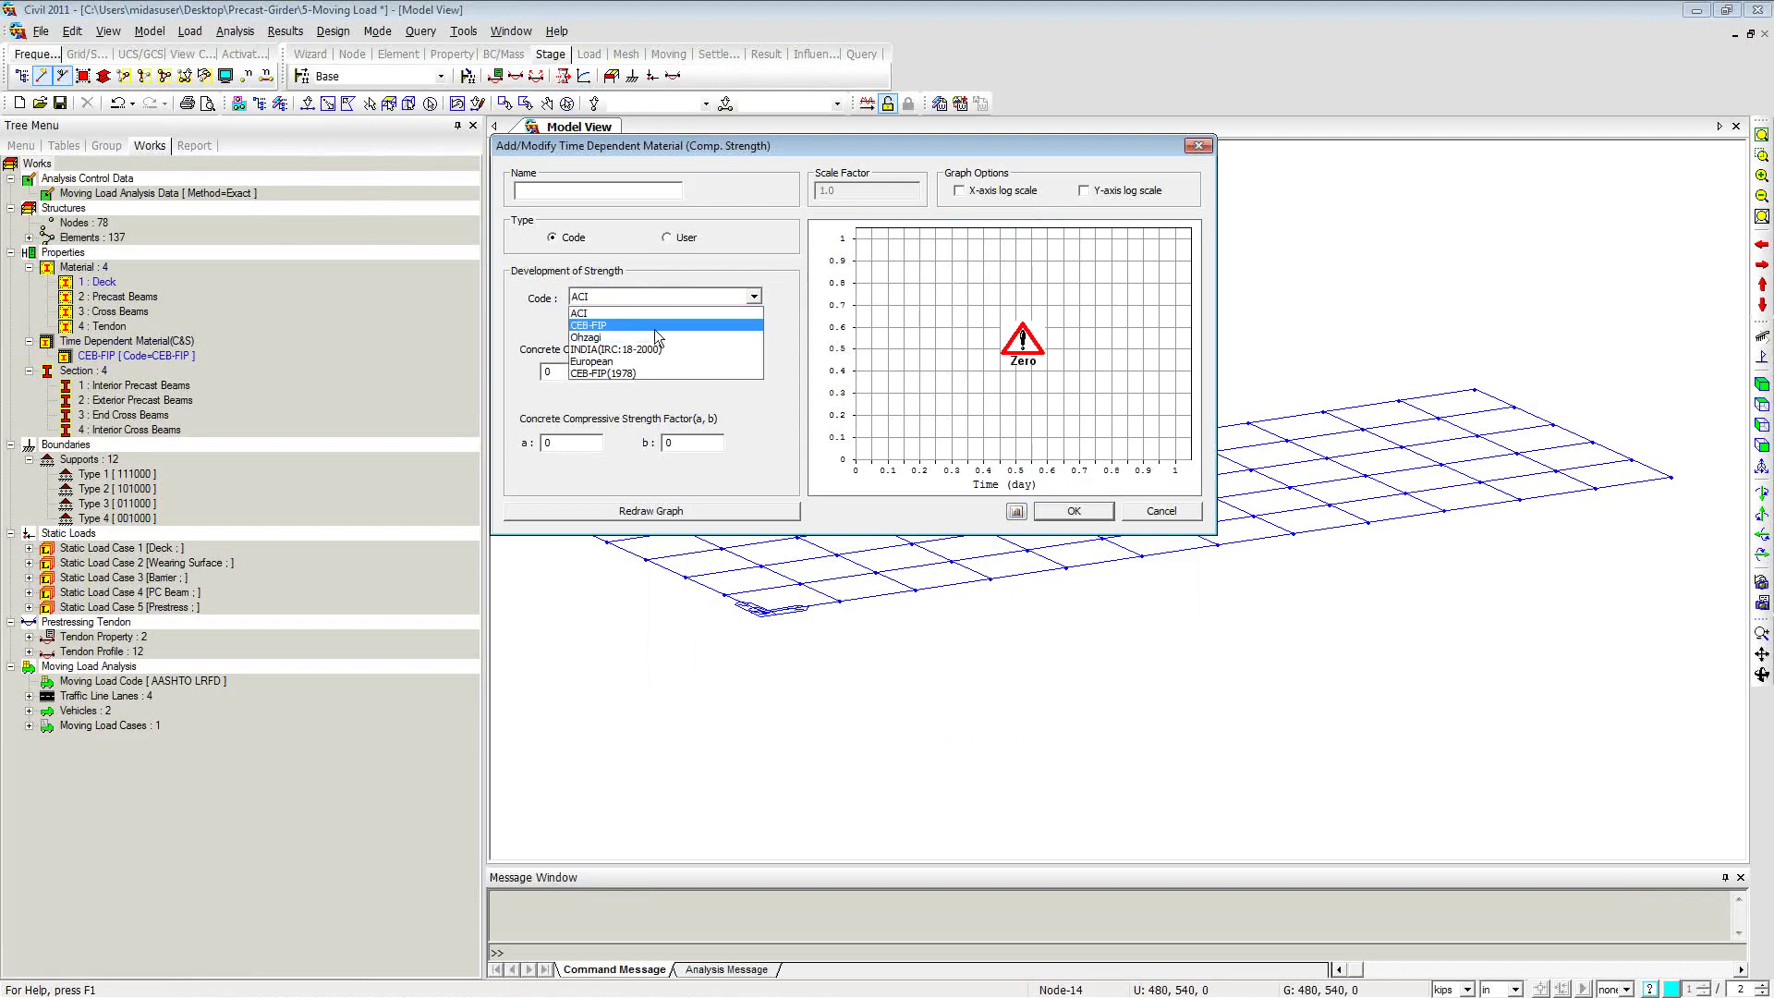
left_click(613, 325)
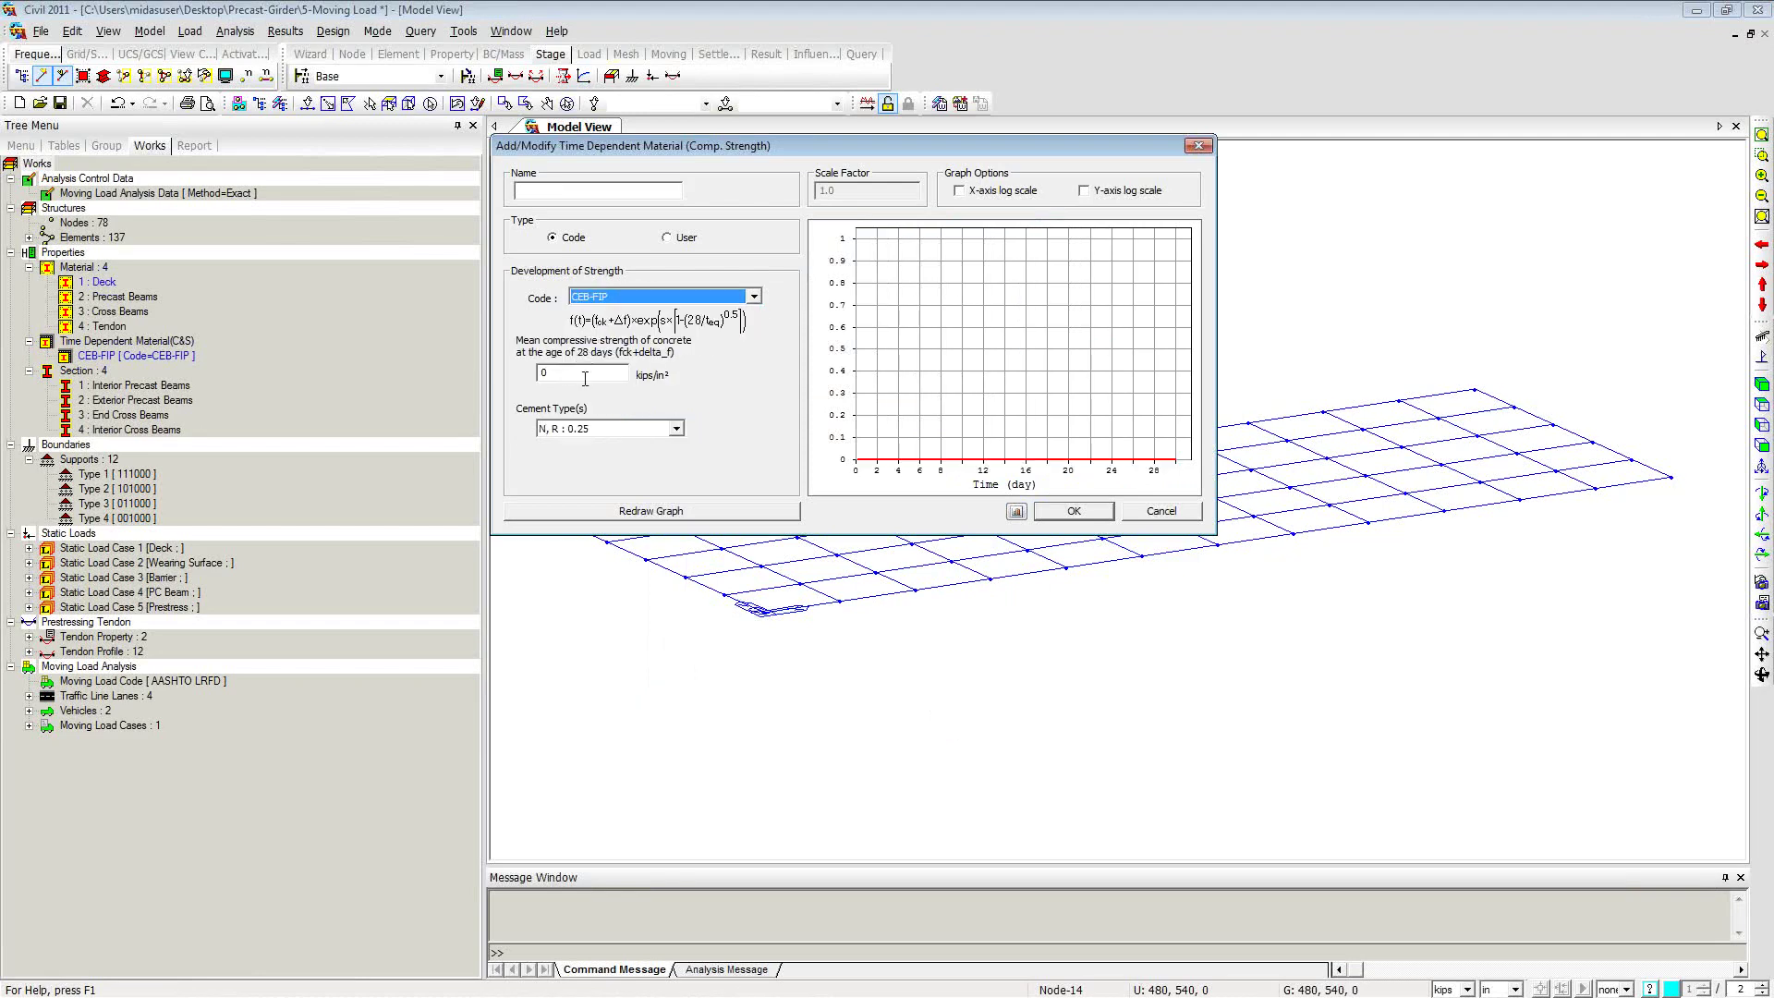
key("Tab")
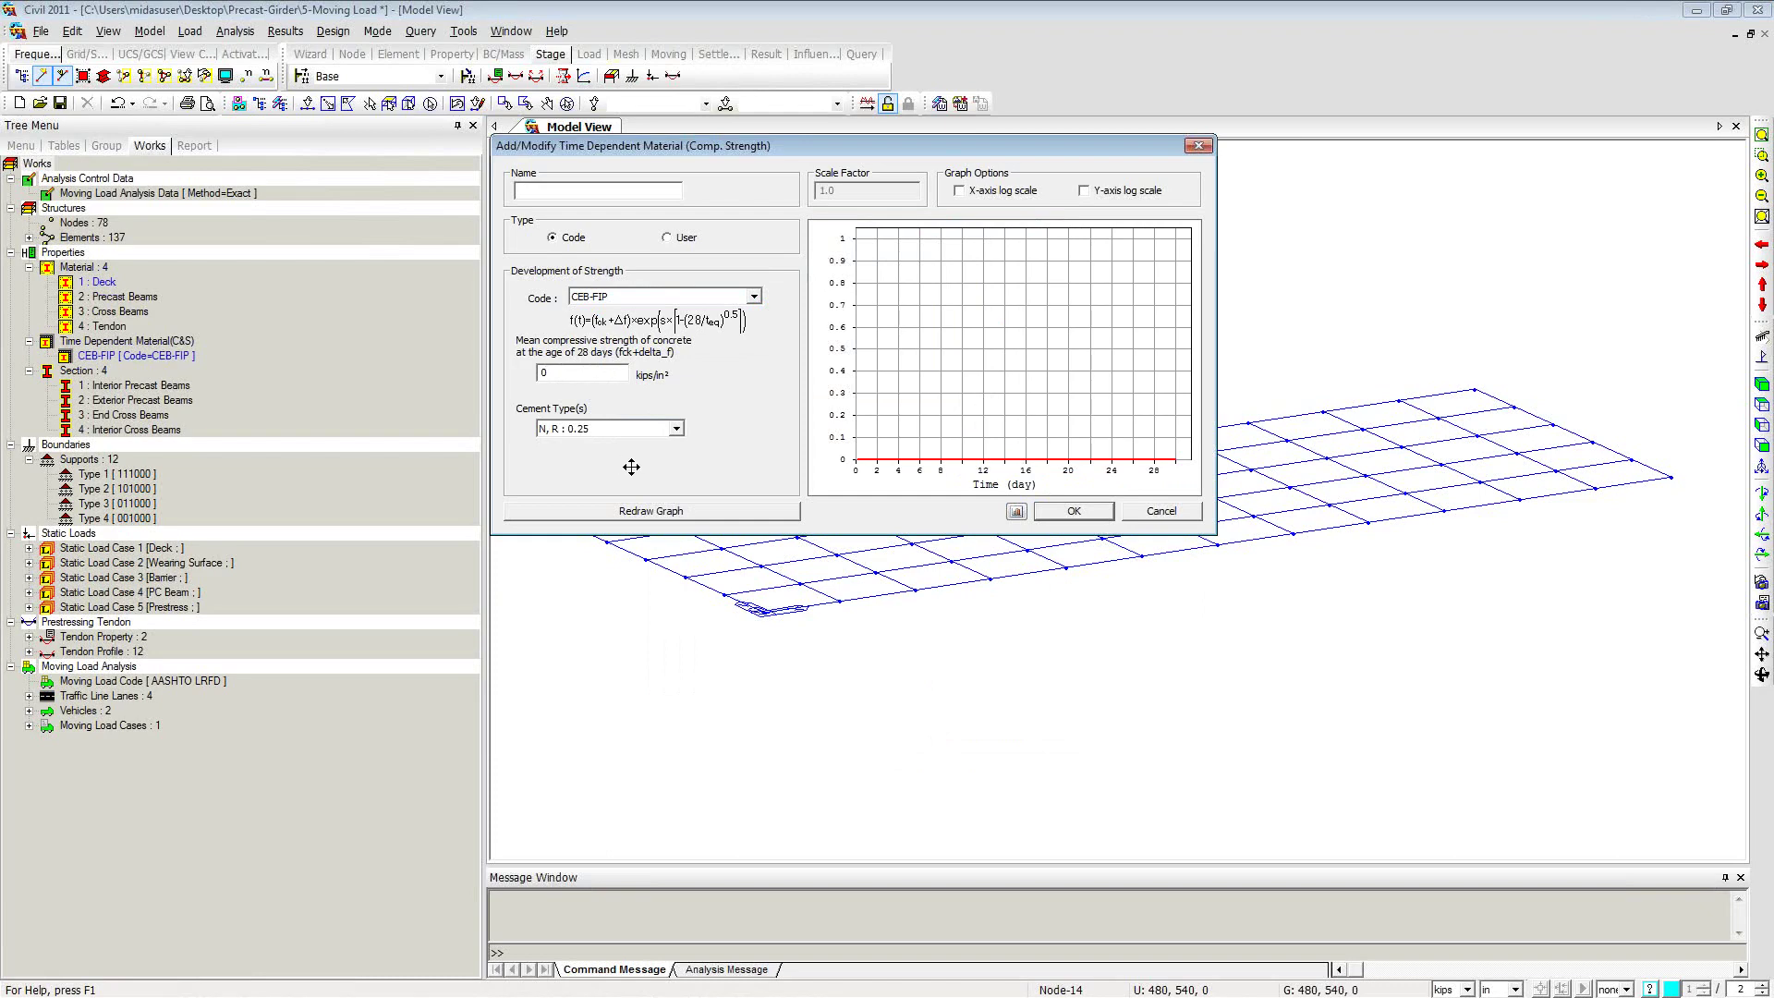
type("7.66")
left_click(611, 514)
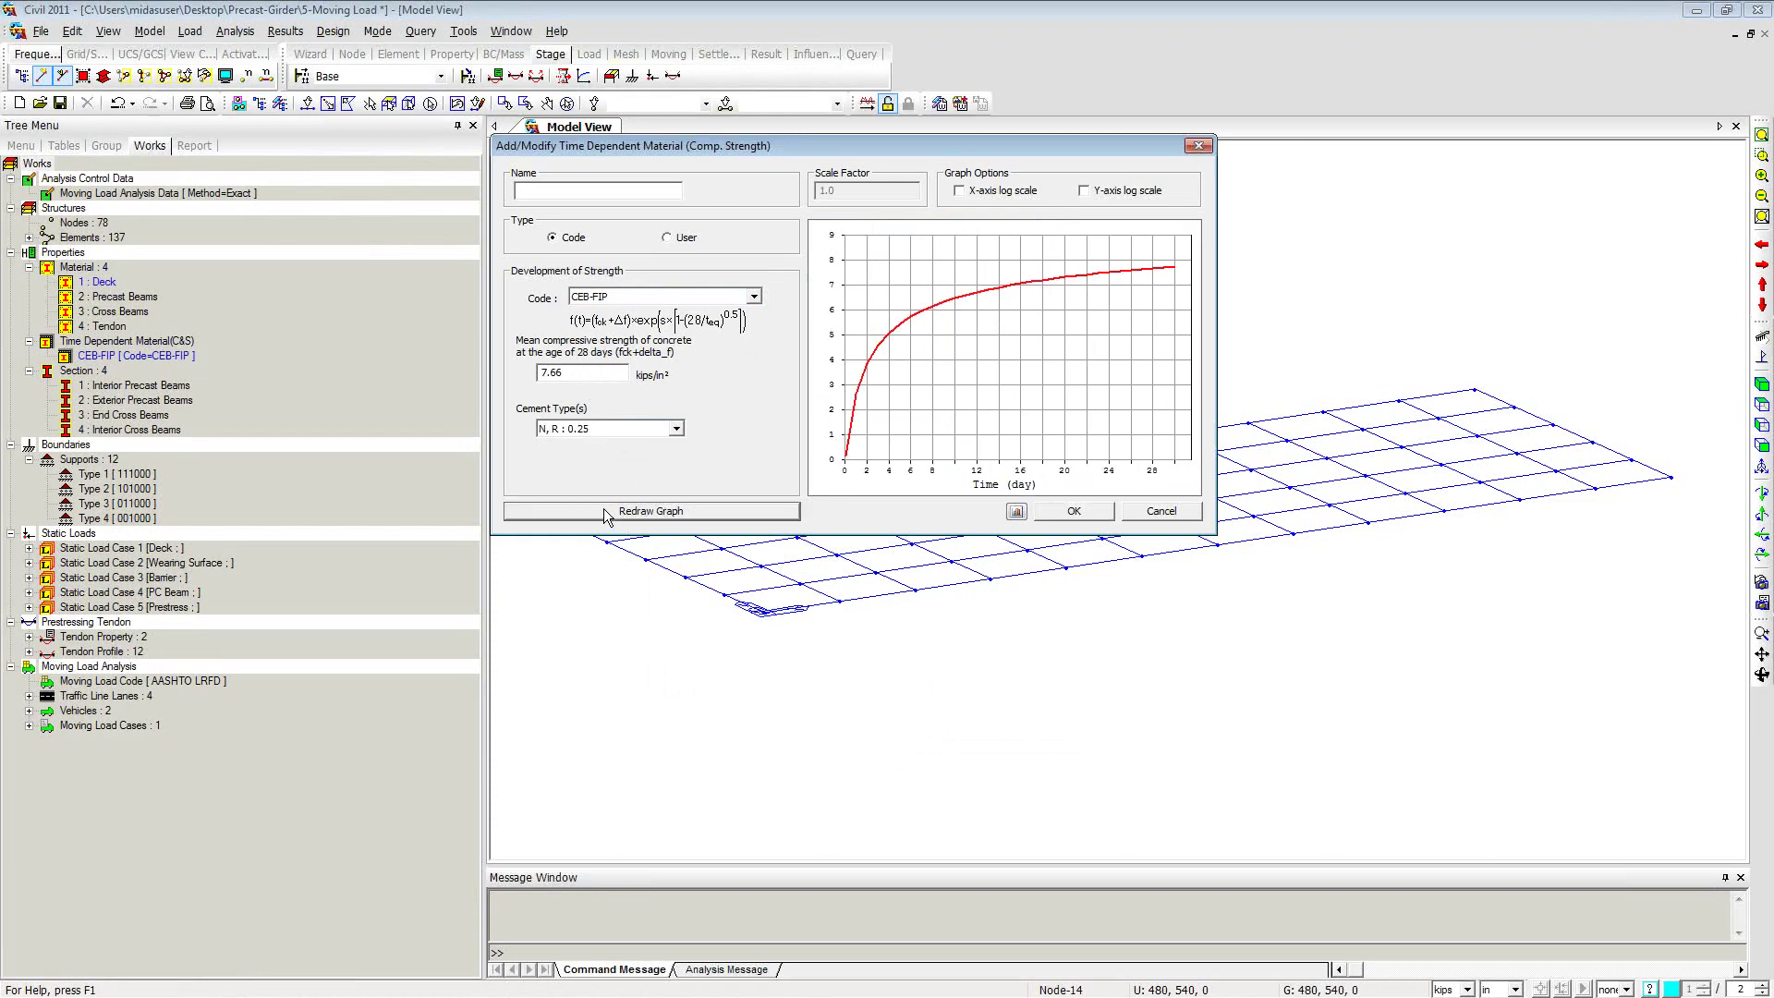
left_click(1064, 508)
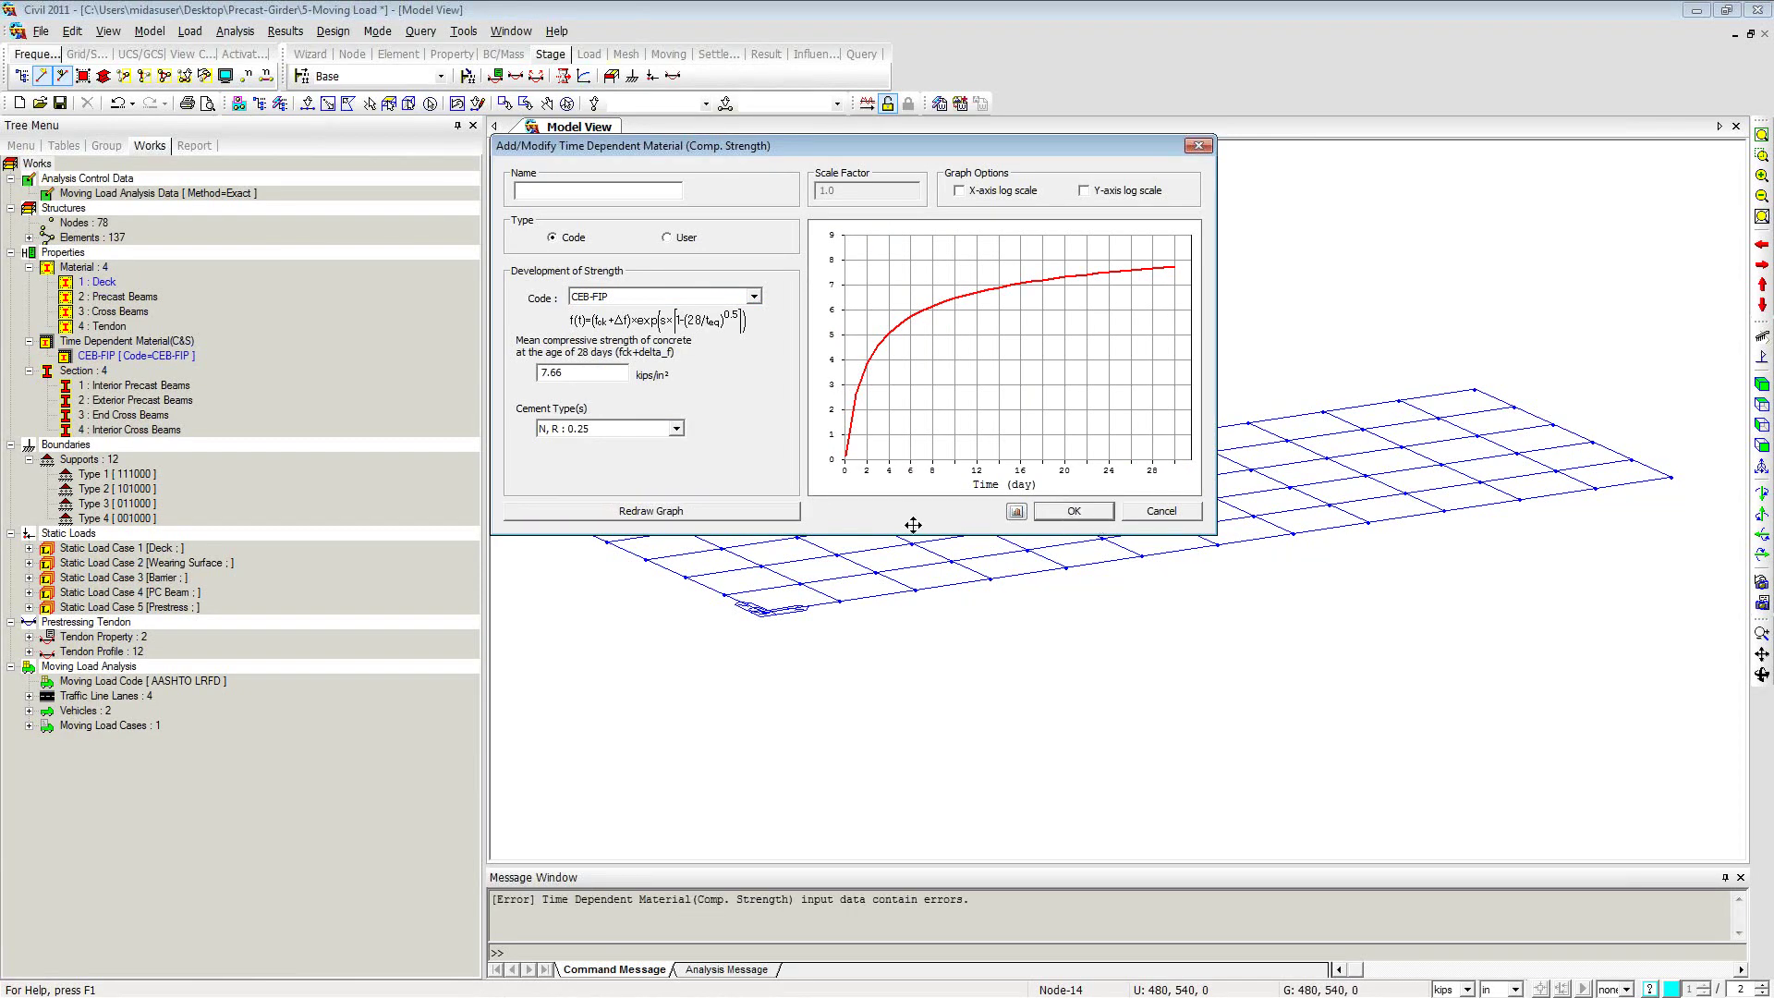
Step: Name the compressive strength material "cONCRETE" and save its definition
left_click(551, 187)
type("cONCRETE")
left_click(1071, 514)
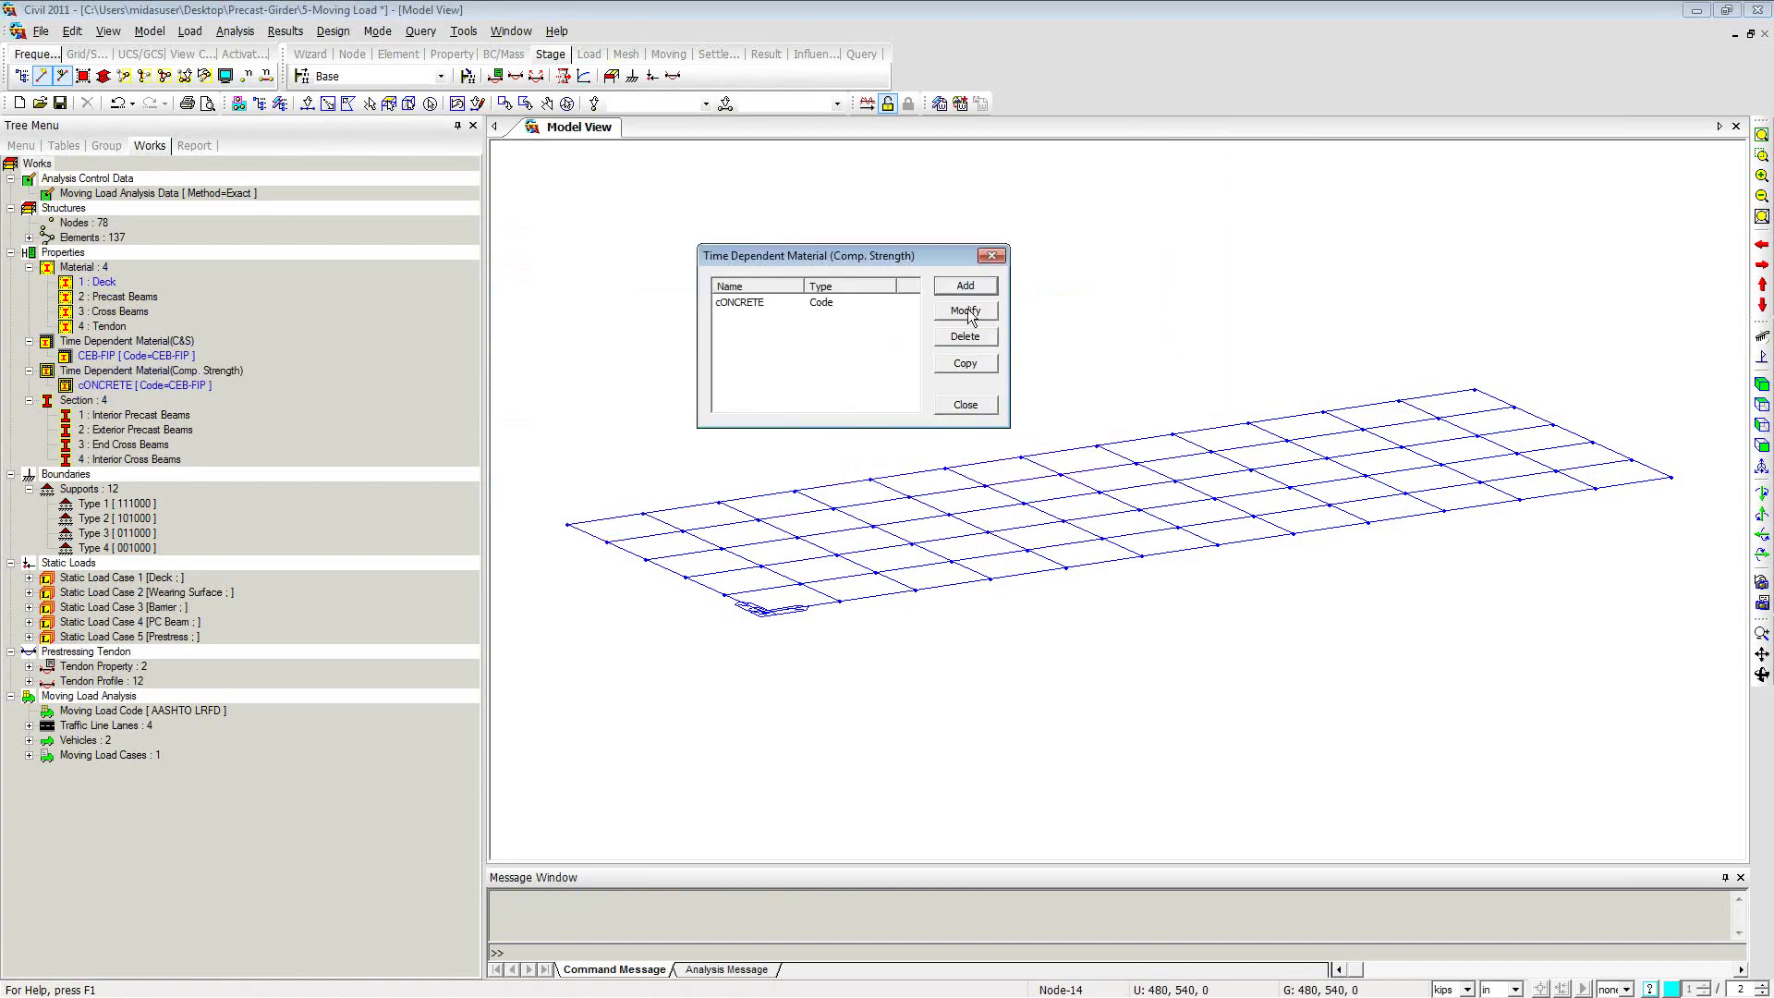
left_click(991, 256)
Step: Link the CEB-FIP creep/shrinkage and cONCRETE compressive strength properties to the Precast Beams material
right_click(740, 214)
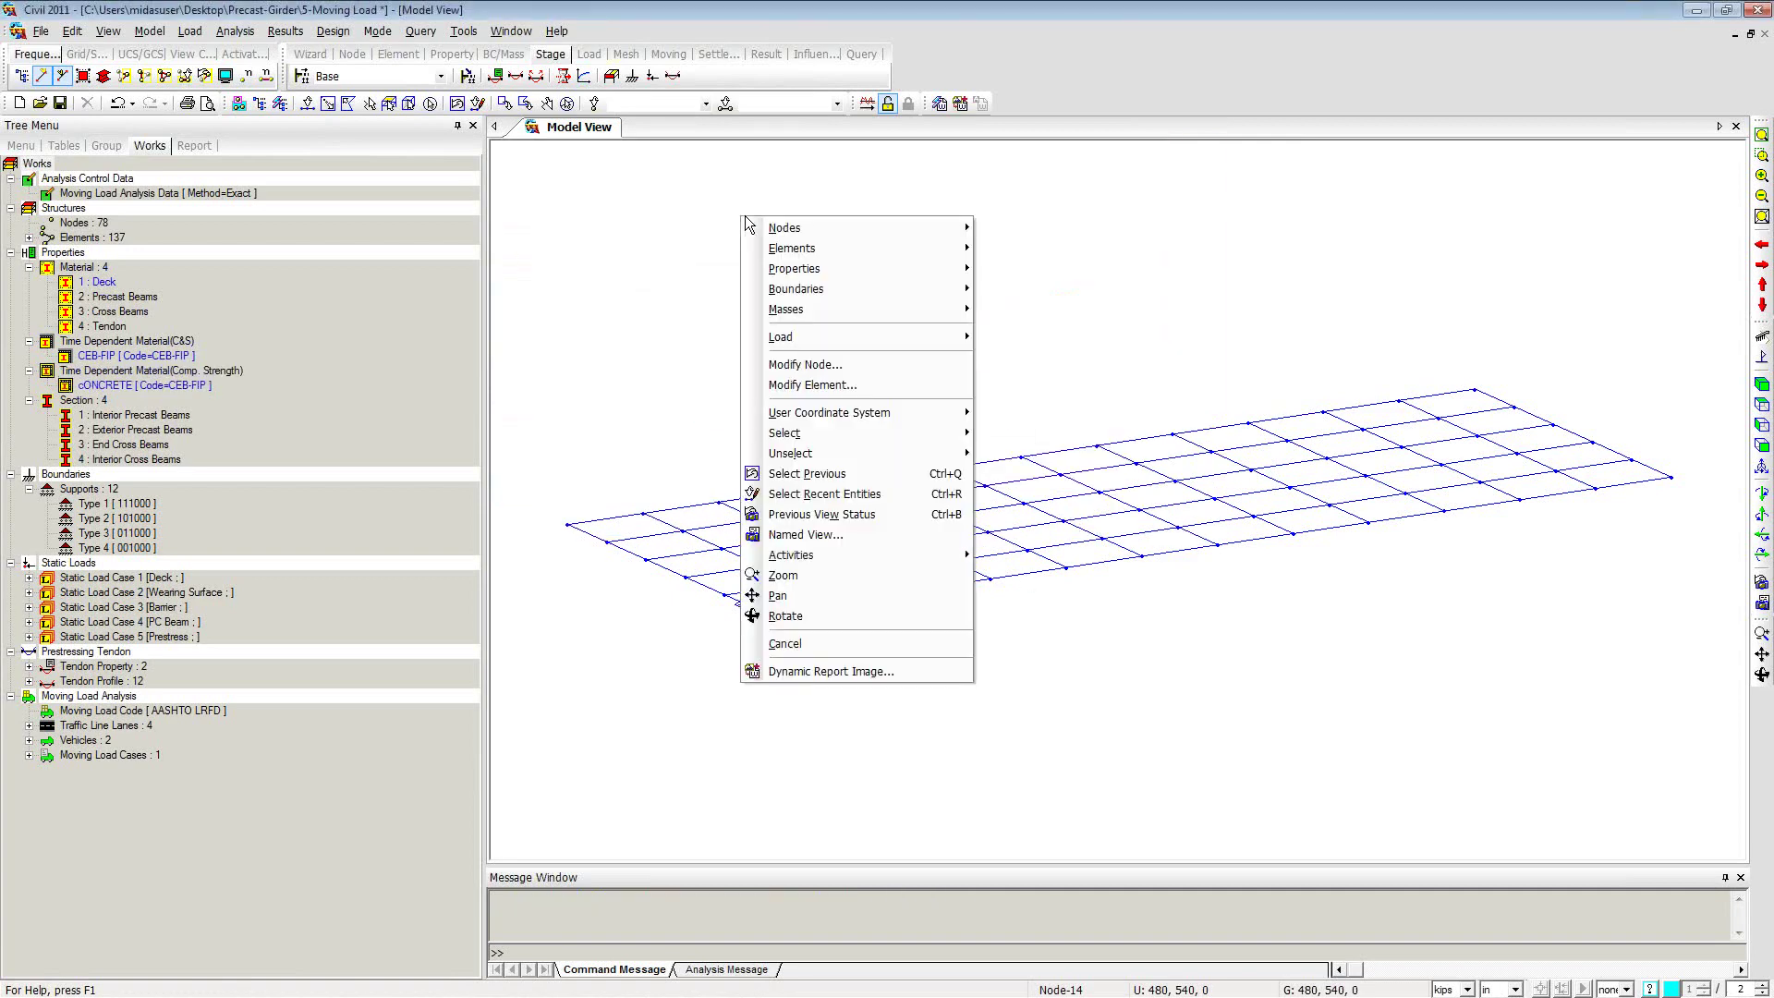
mouse_move(811, 270)
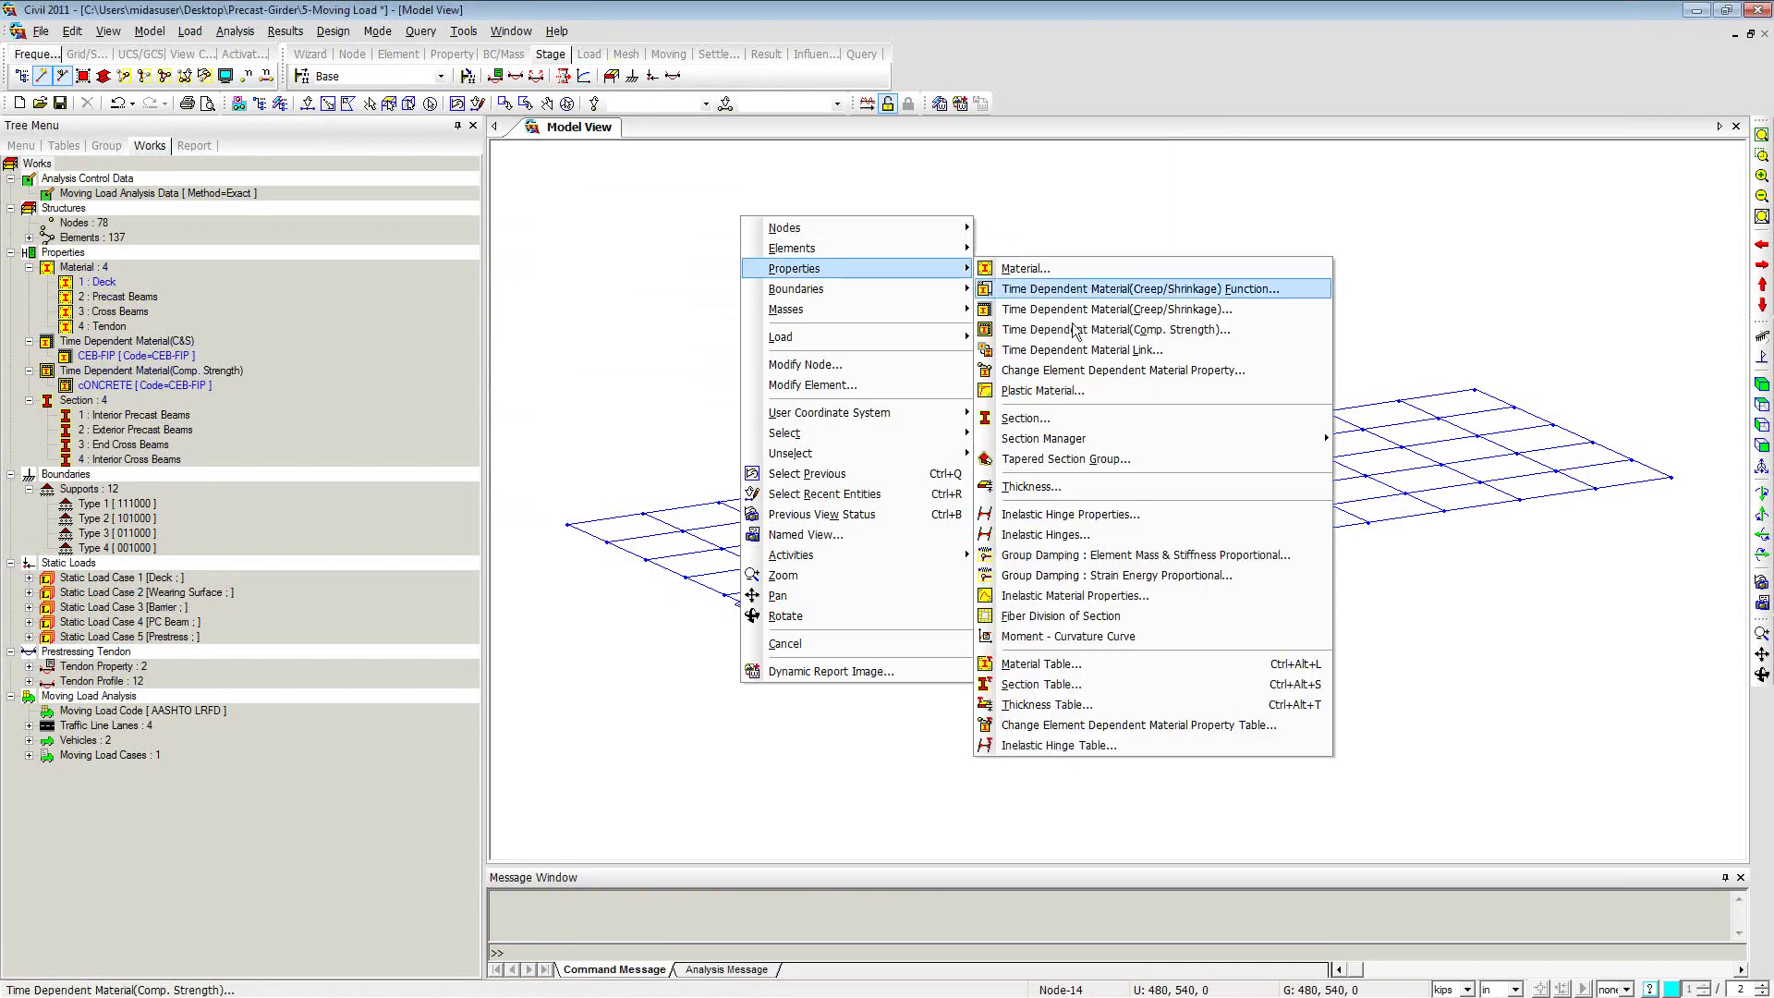
left_click(1059, 351)
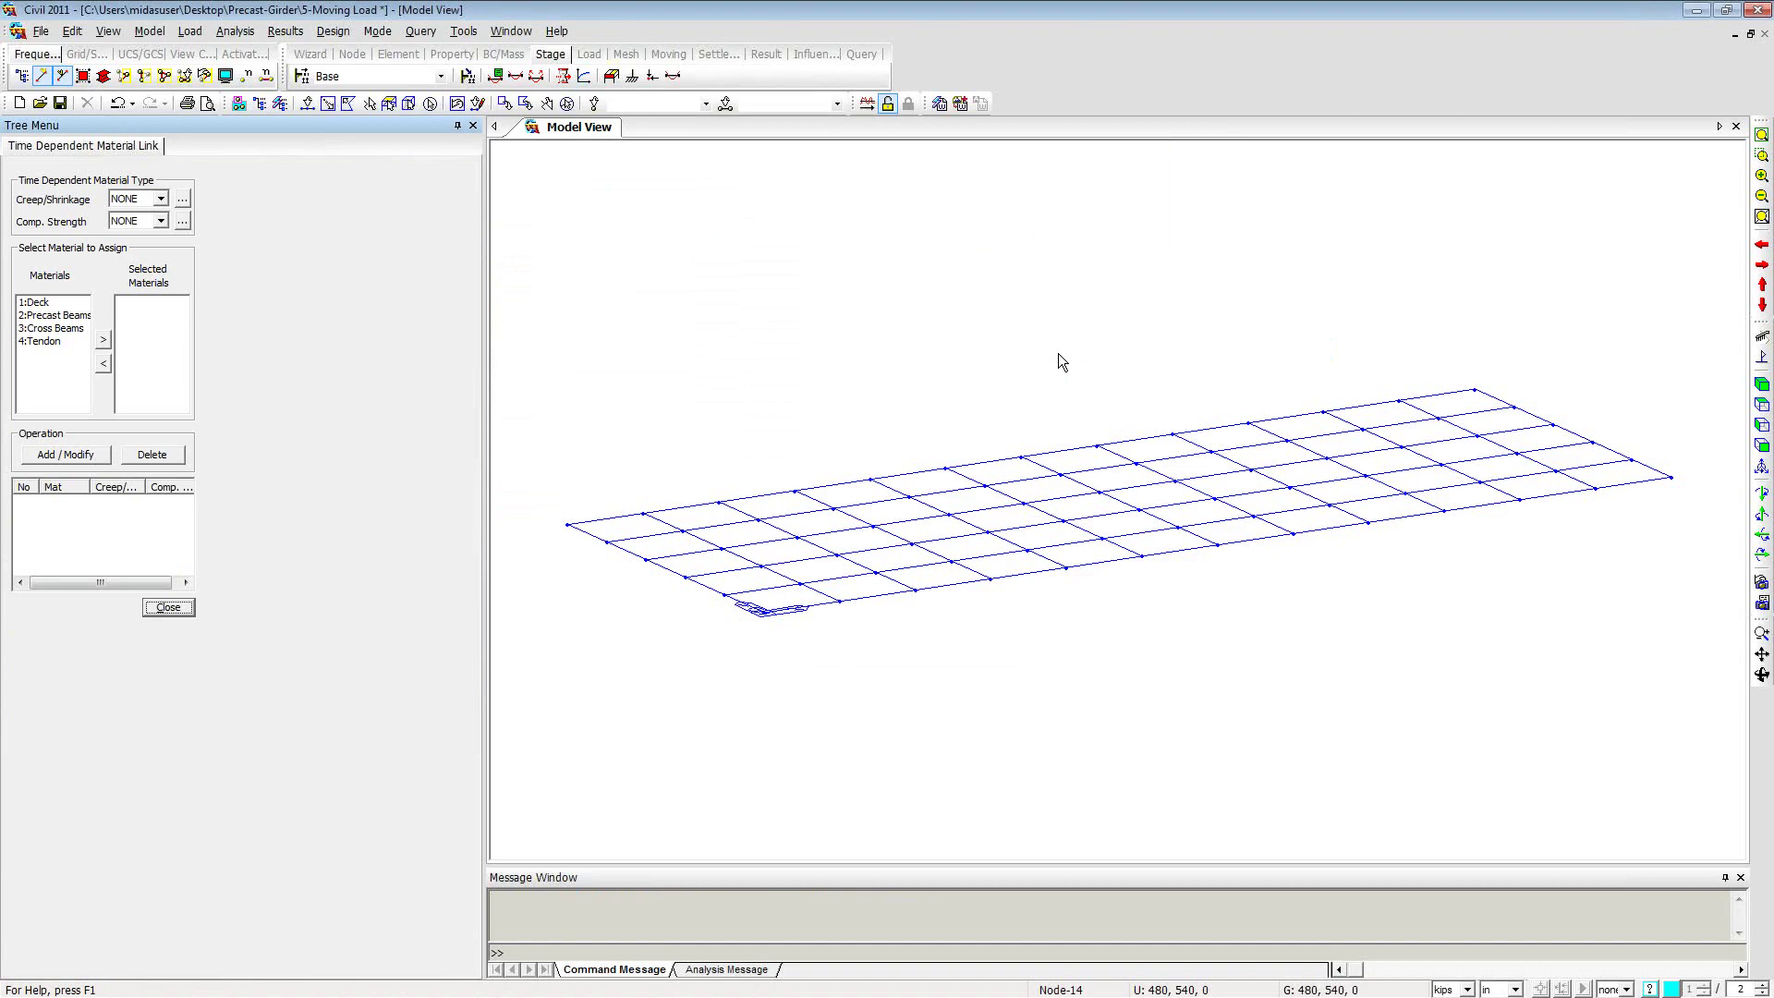
left_click(160, 199)
left_click(161, 221)
left_click(56, 316)
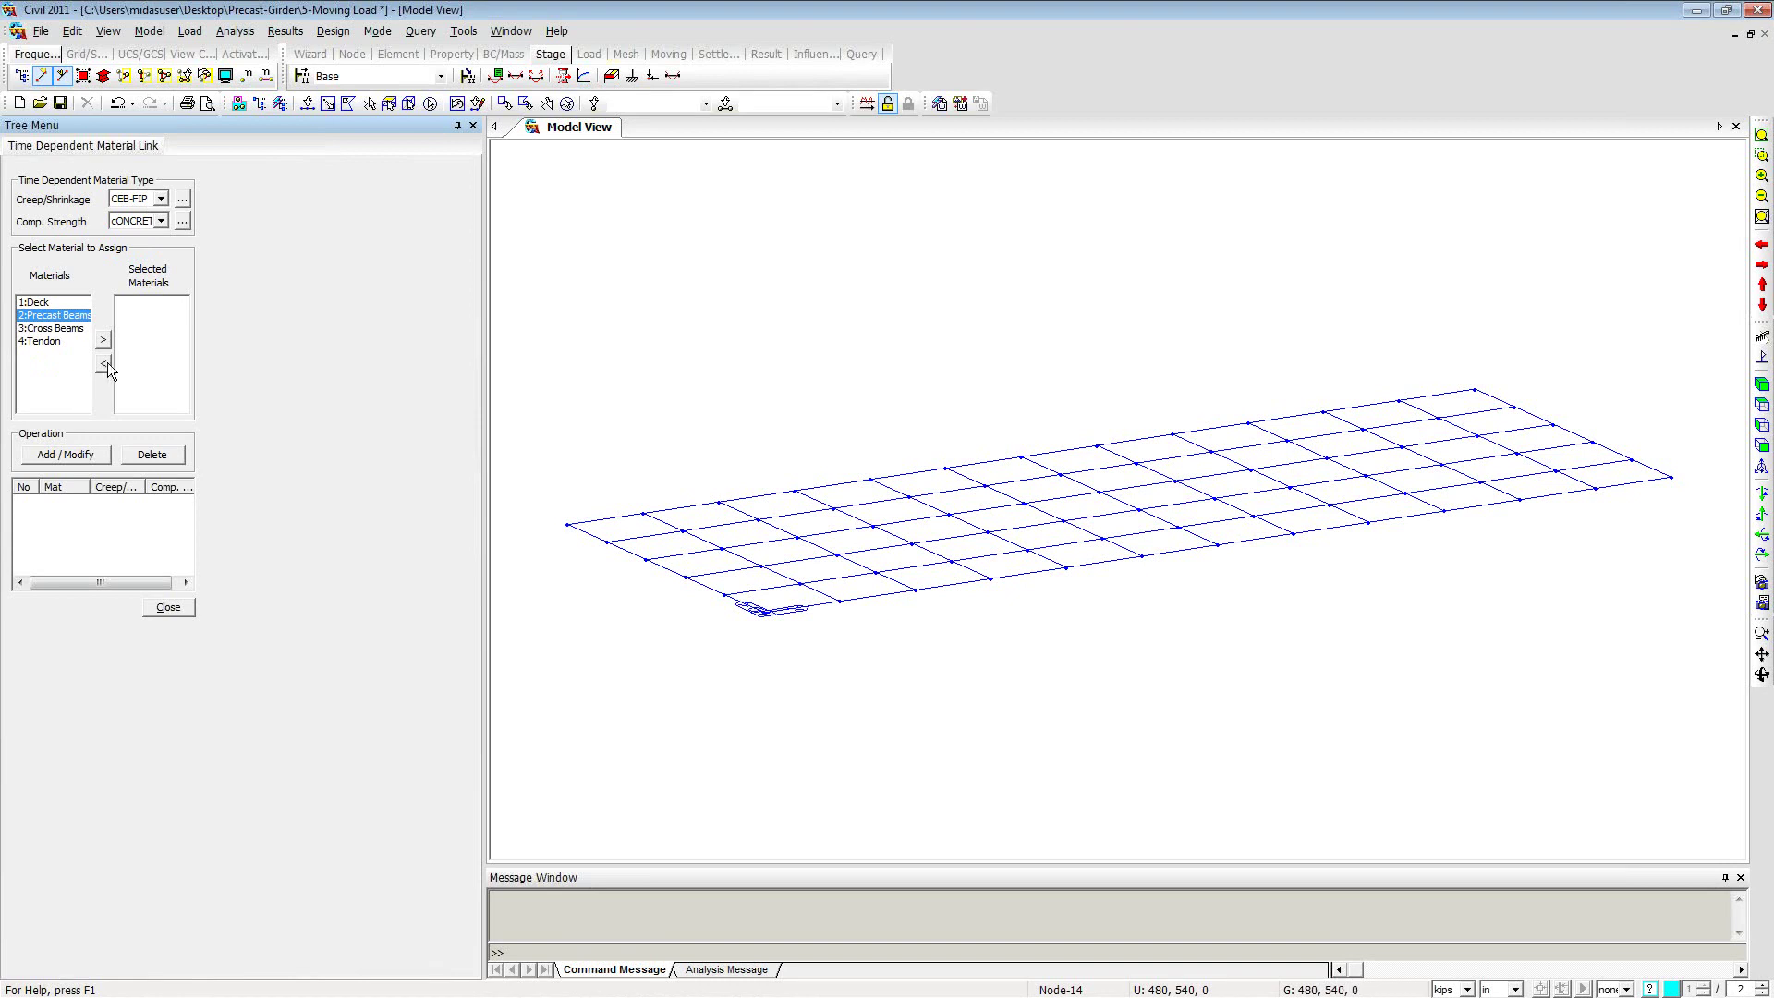
left_click(102, 341)
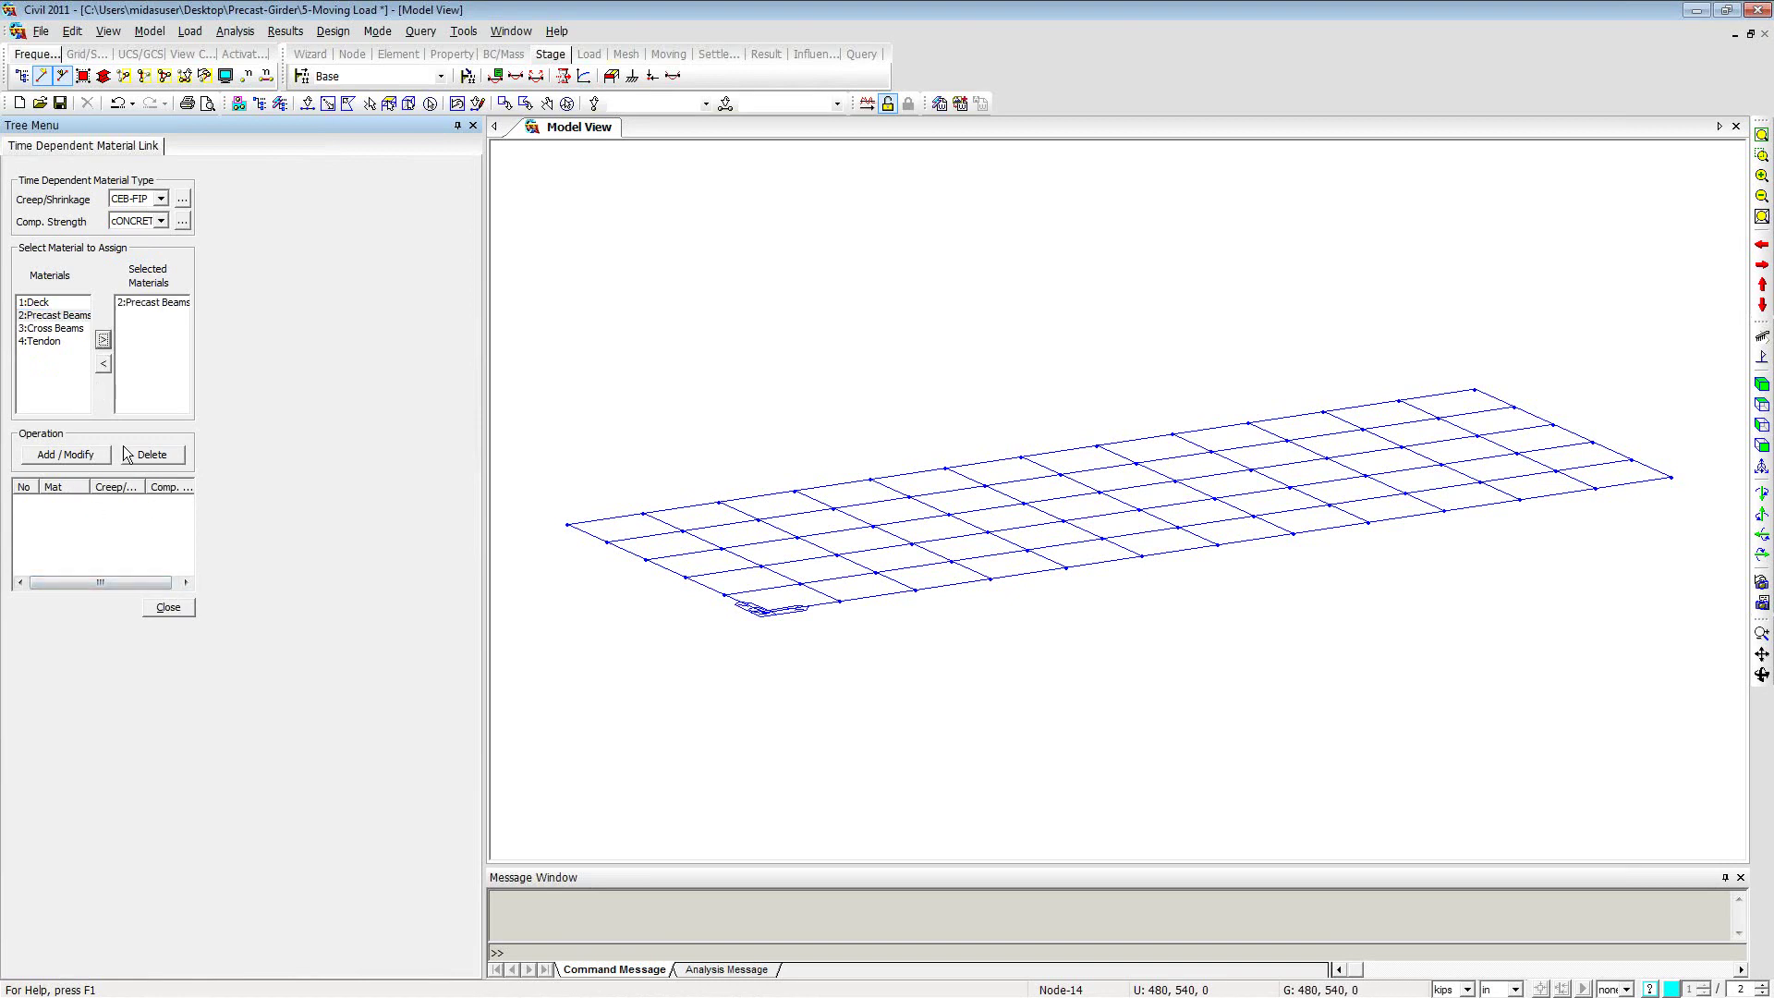
left_click(81, 455)
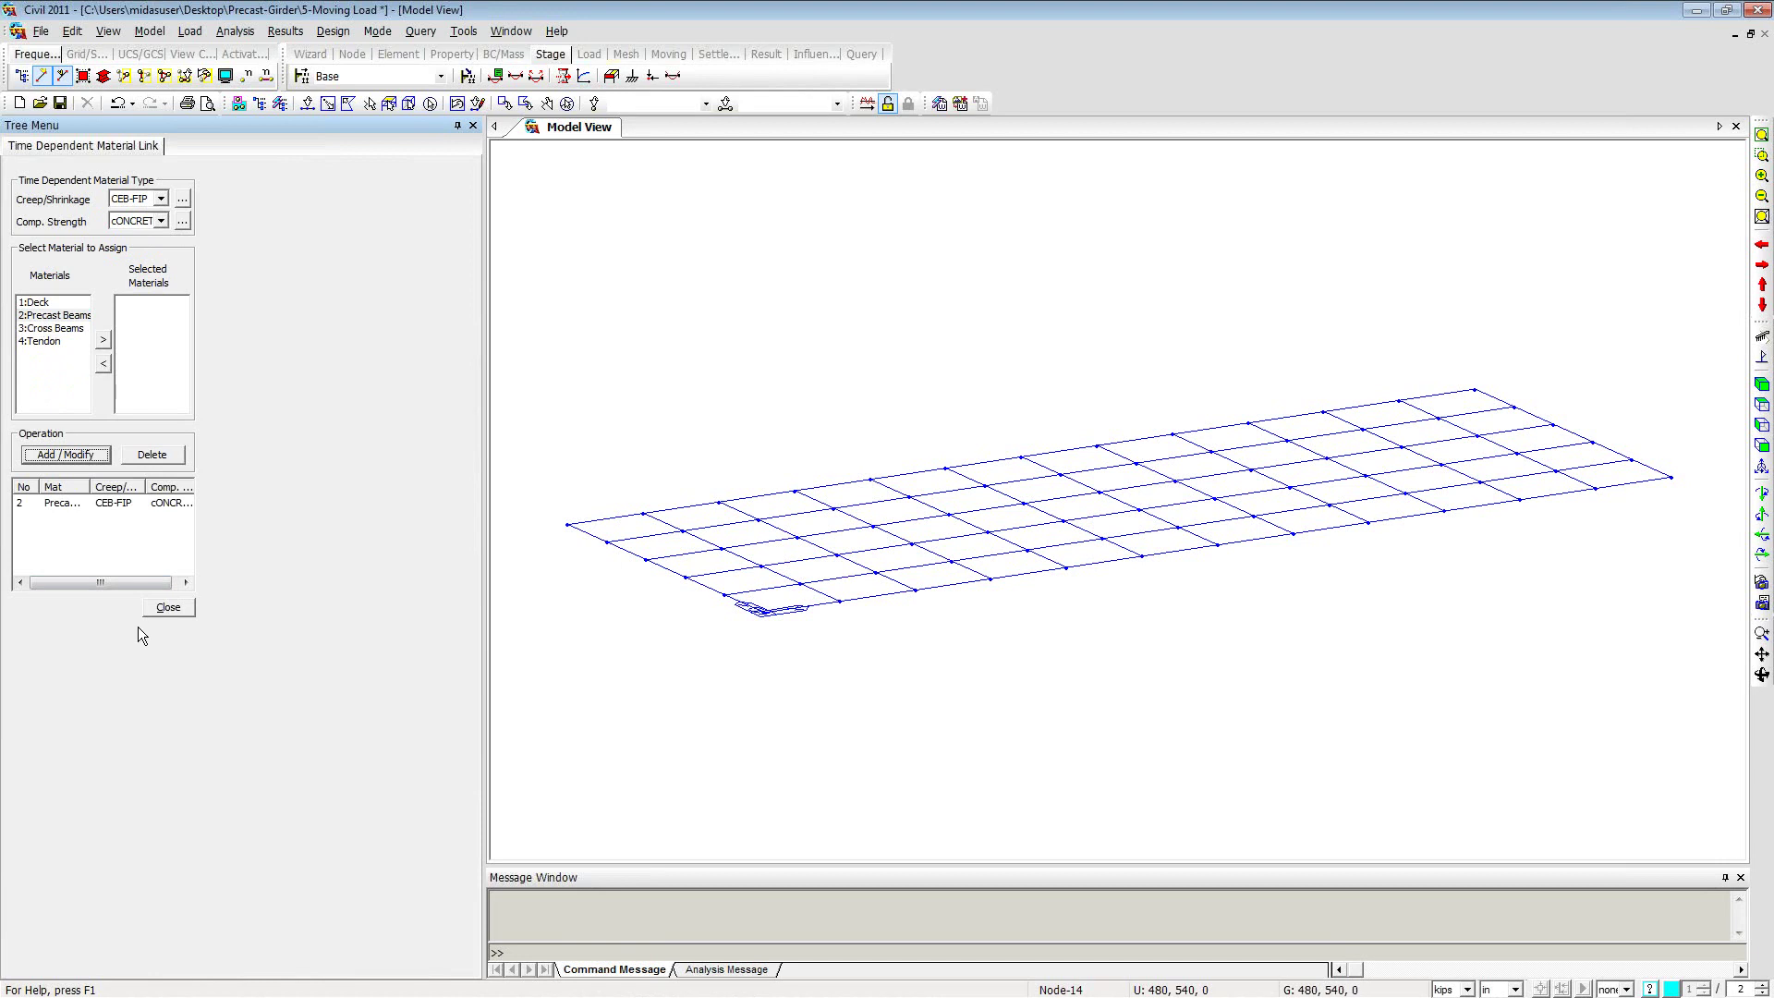
left_click(168, 608)
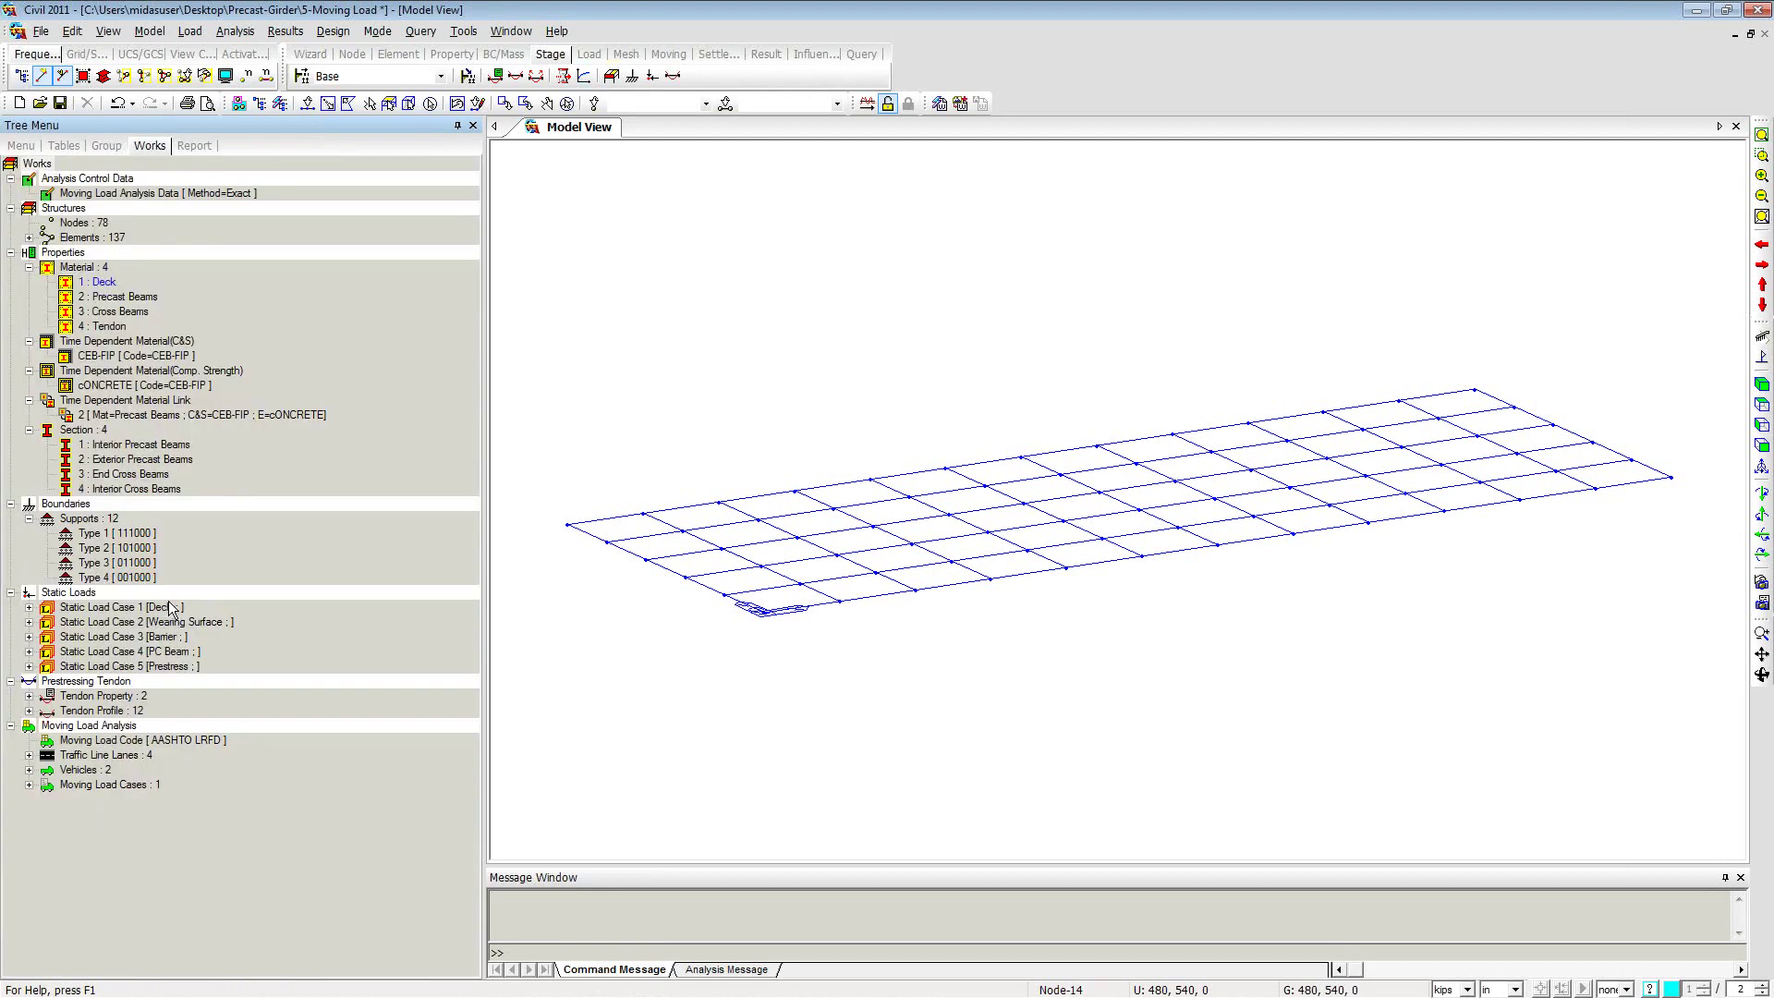
Step: Assign an auto-calculated notational size of member by the CEB-FIP code, with a = 0.5, to all elements
right_click(678, 234)
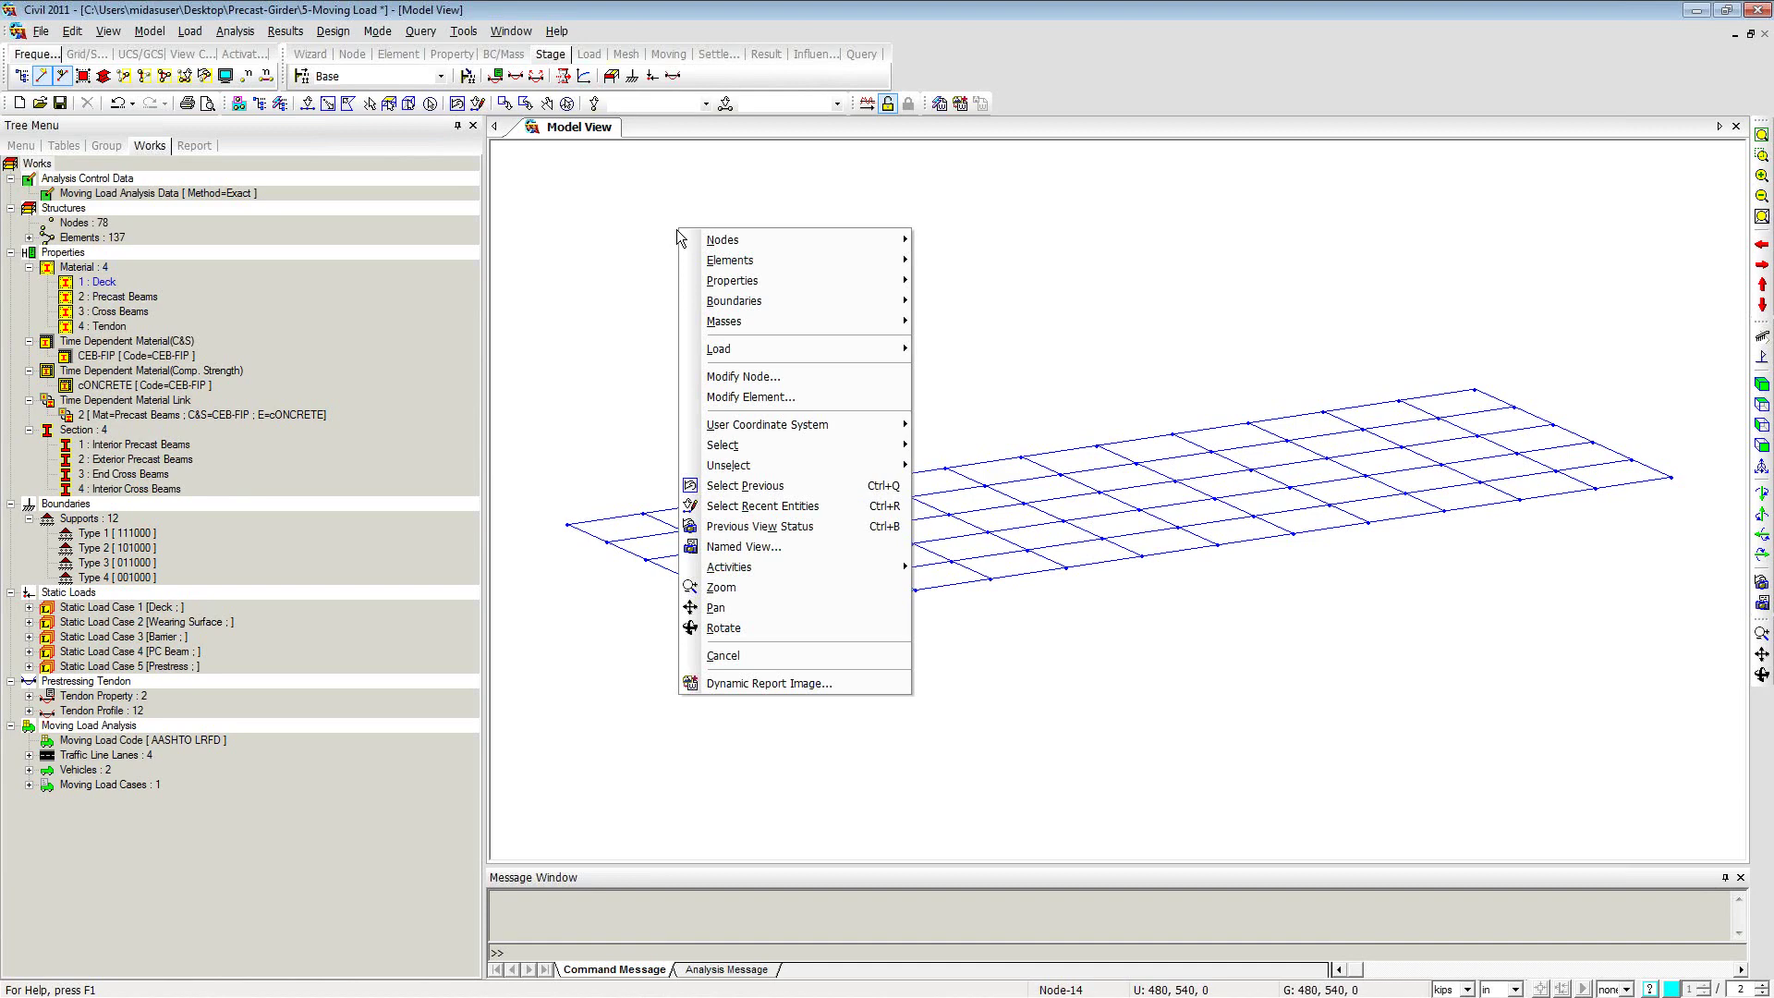
mouse_move(755, 302)
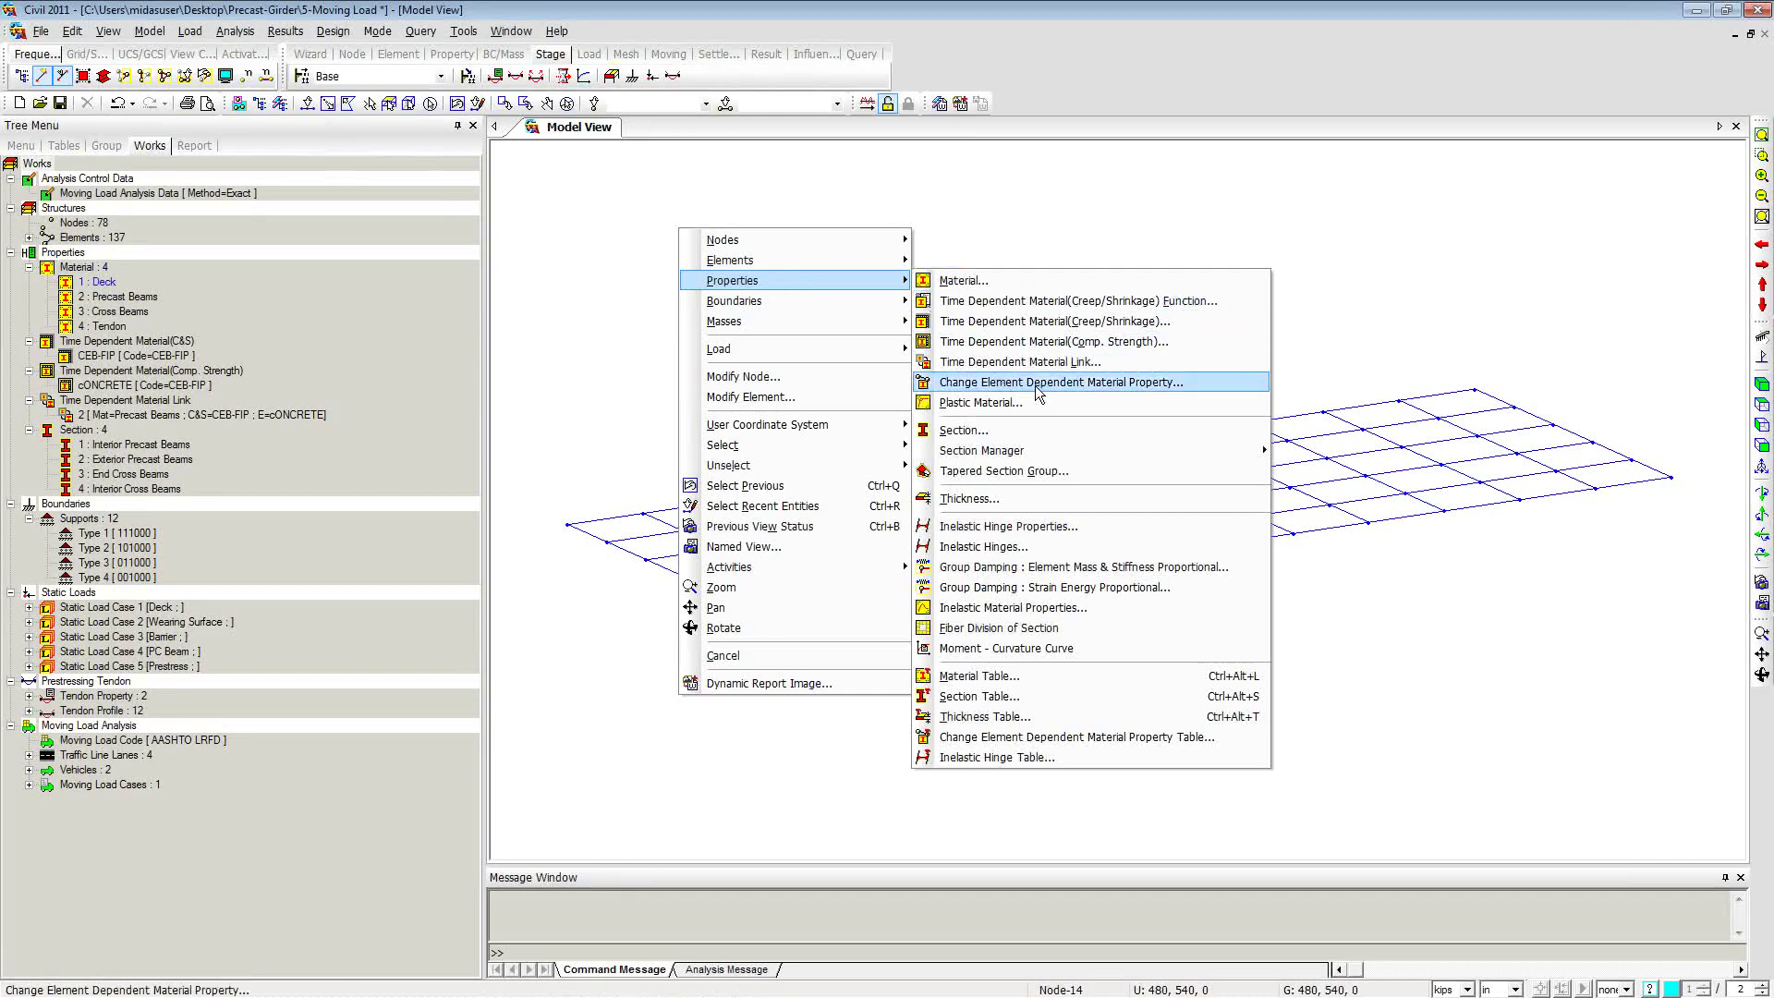
left_click(1034, 383)
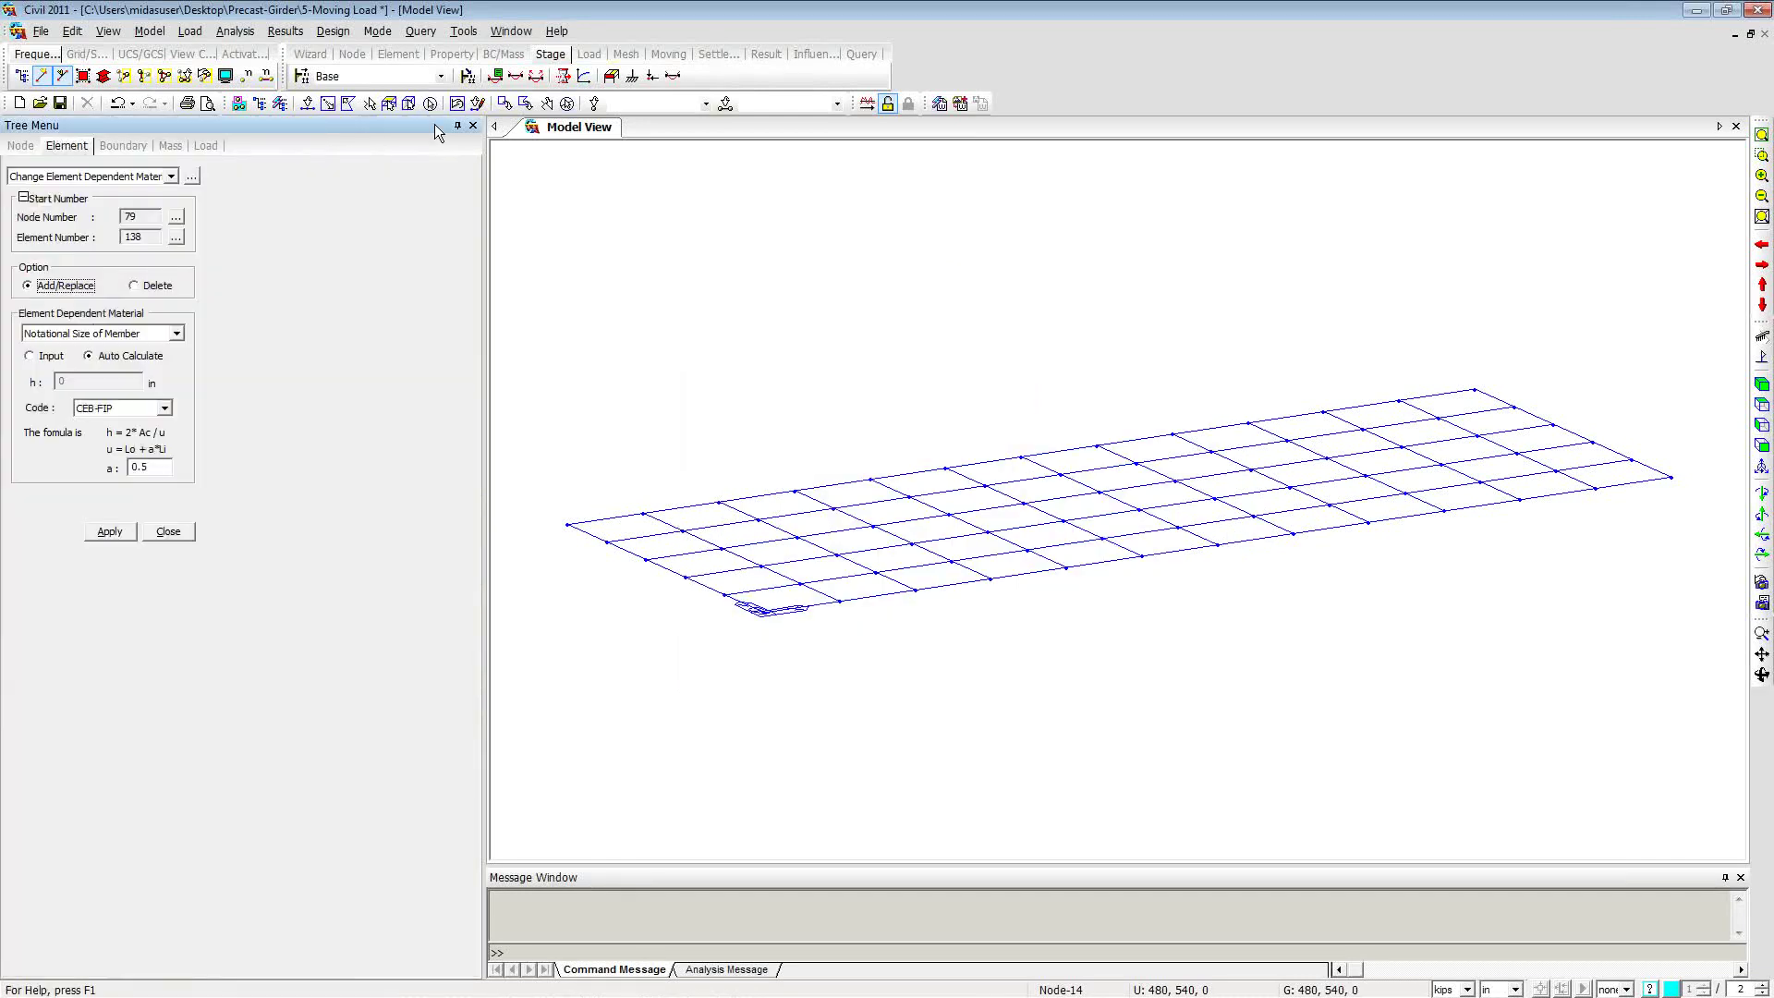
key("ctrl+a")
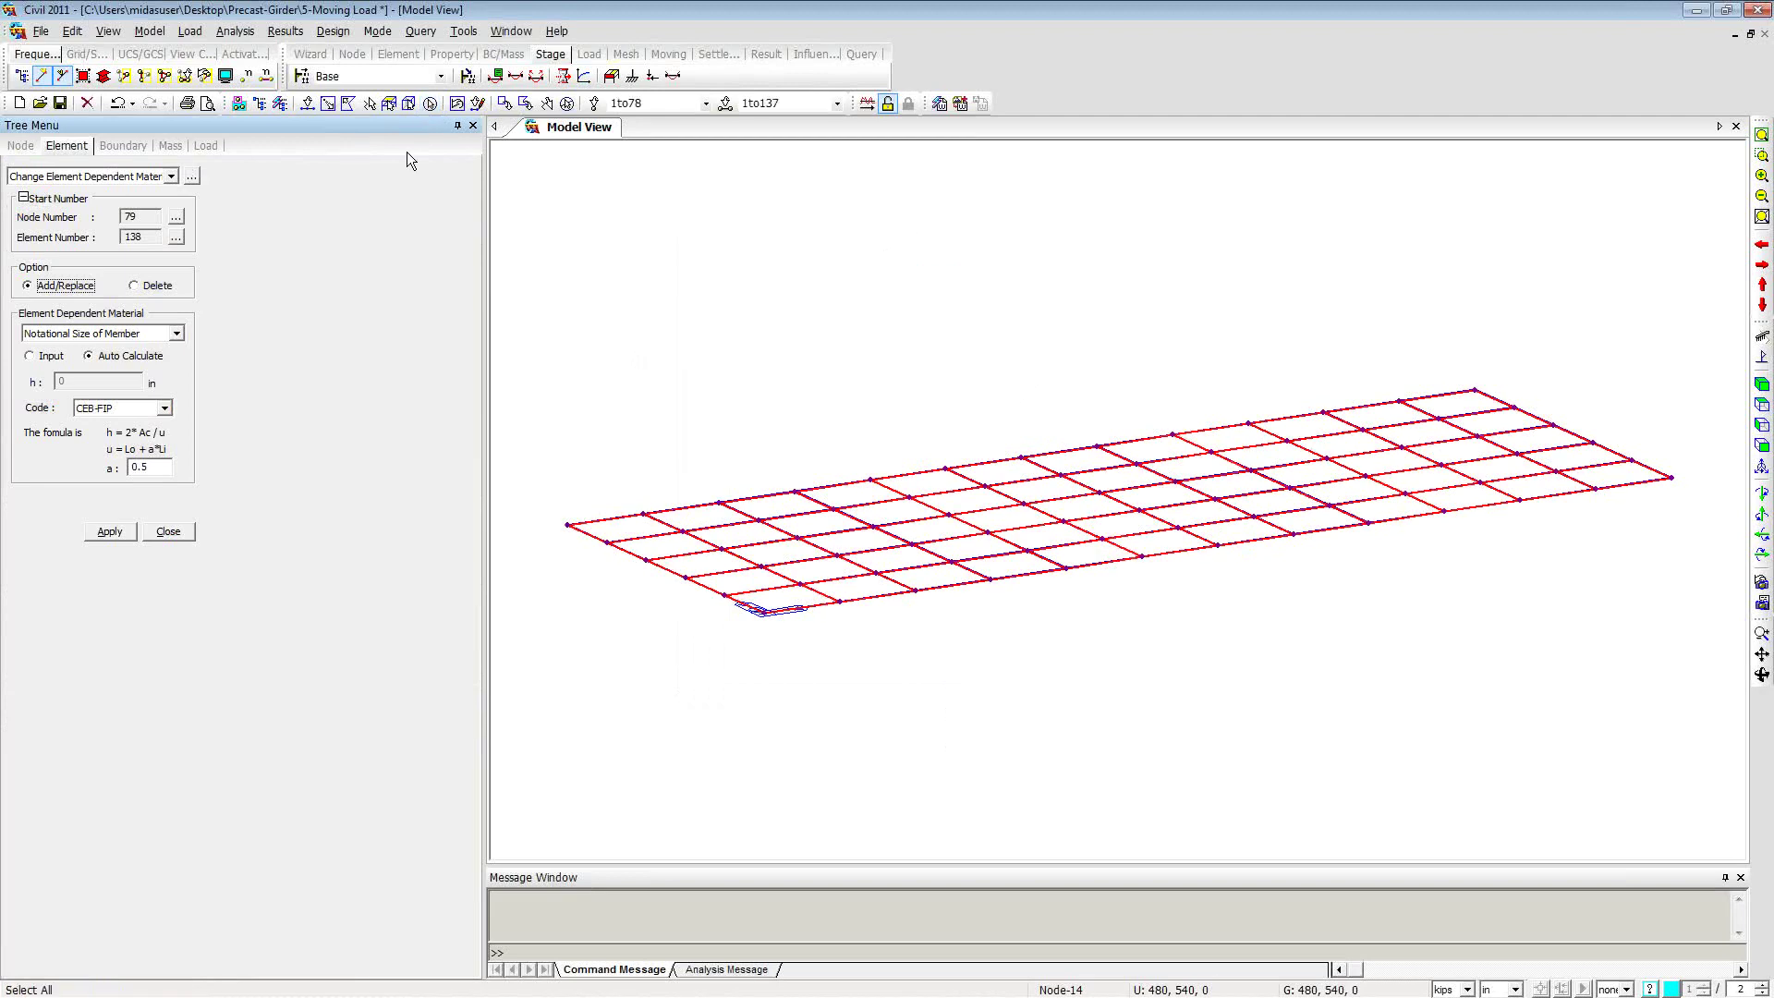
left_click(102, 534)
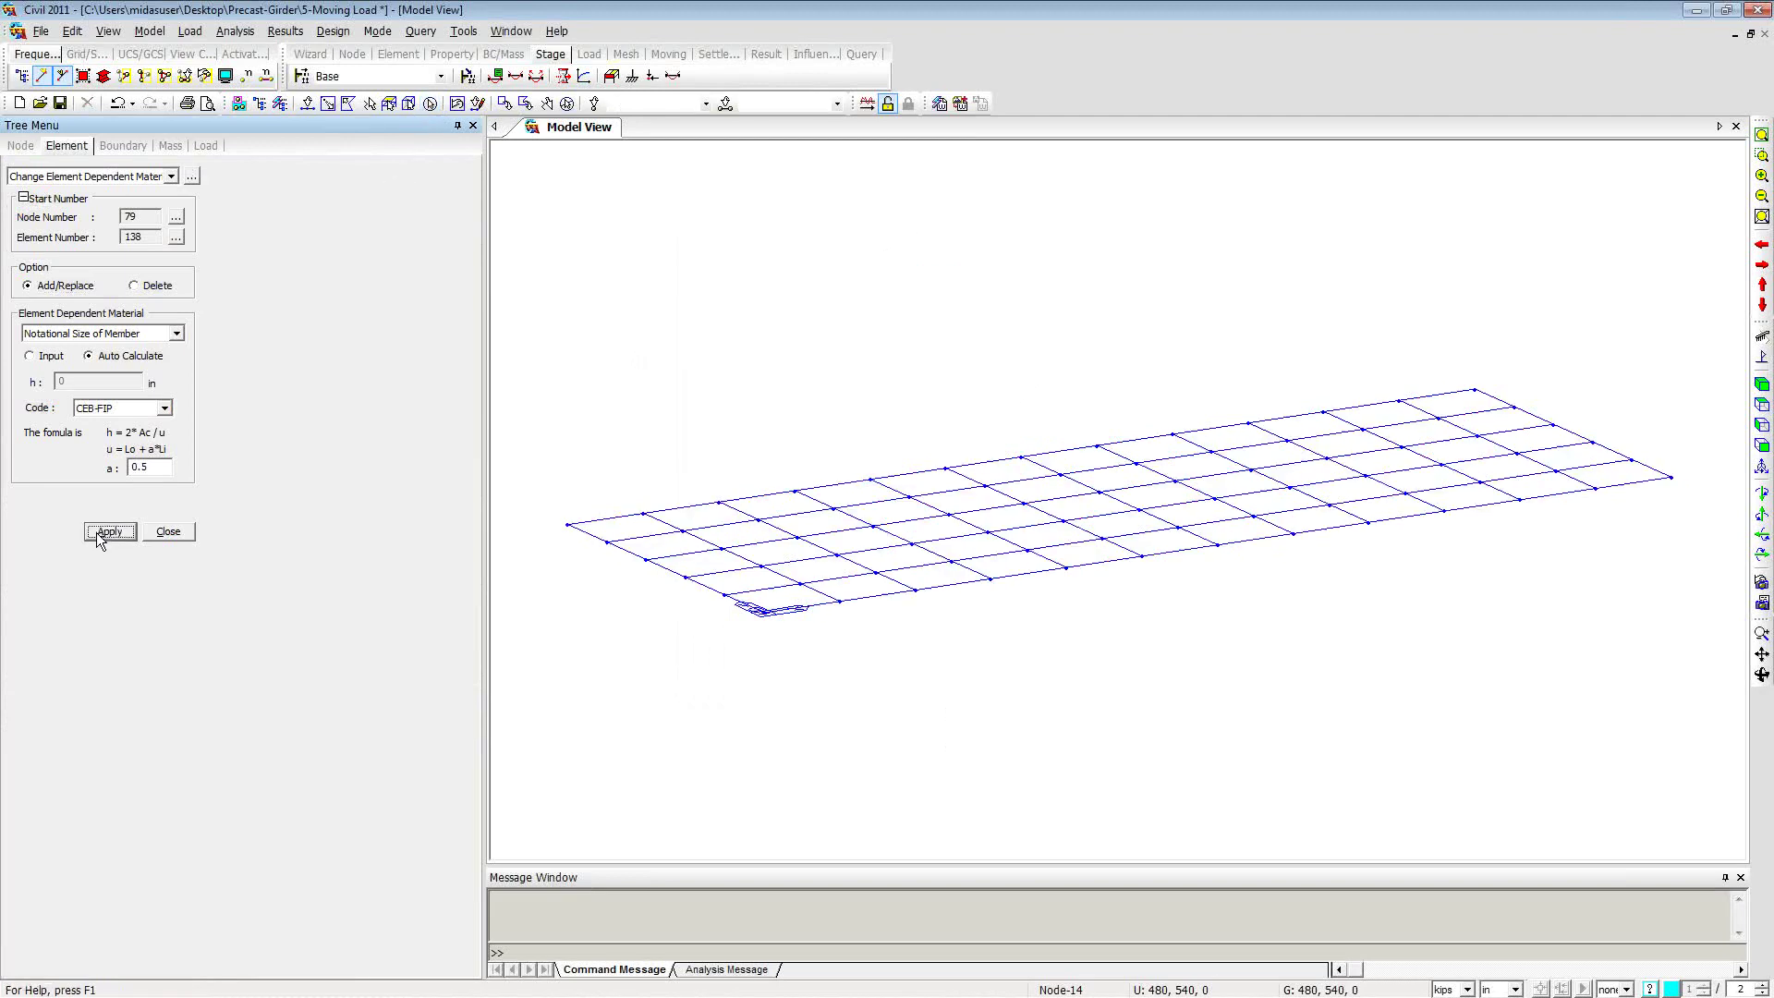
left_click(177, 533)
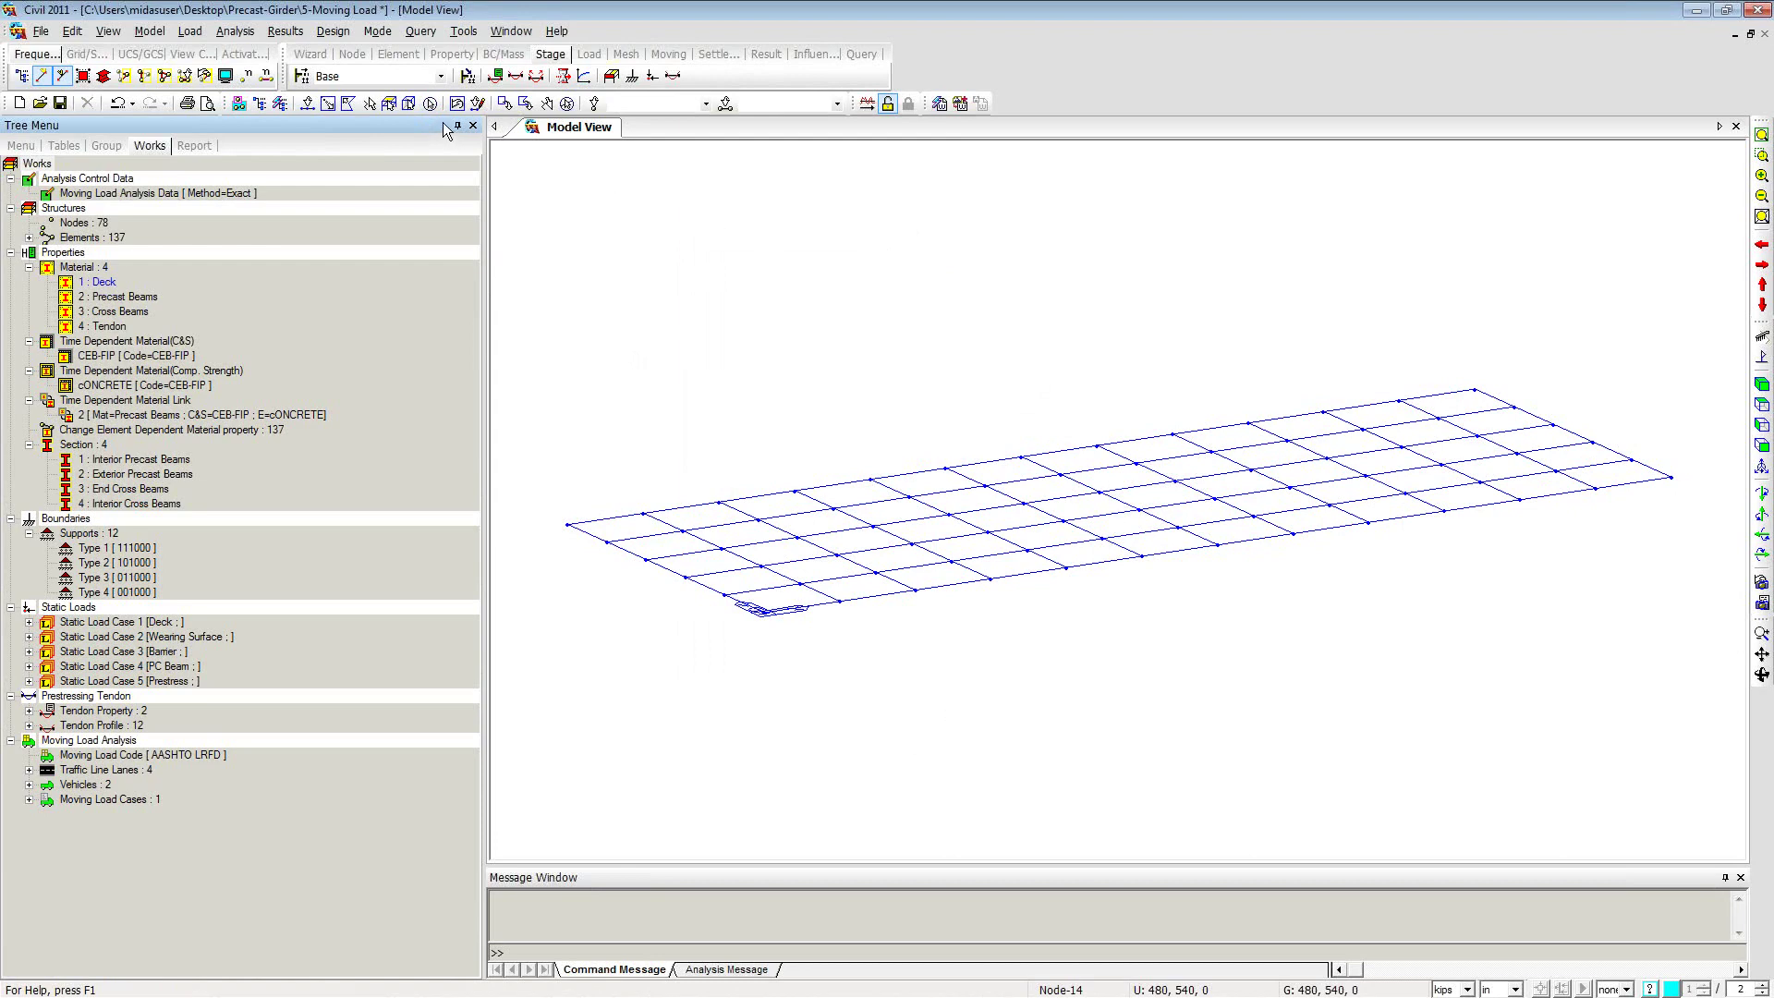
Step: Create a new structure group named "aLL"
left_click(108, 147)
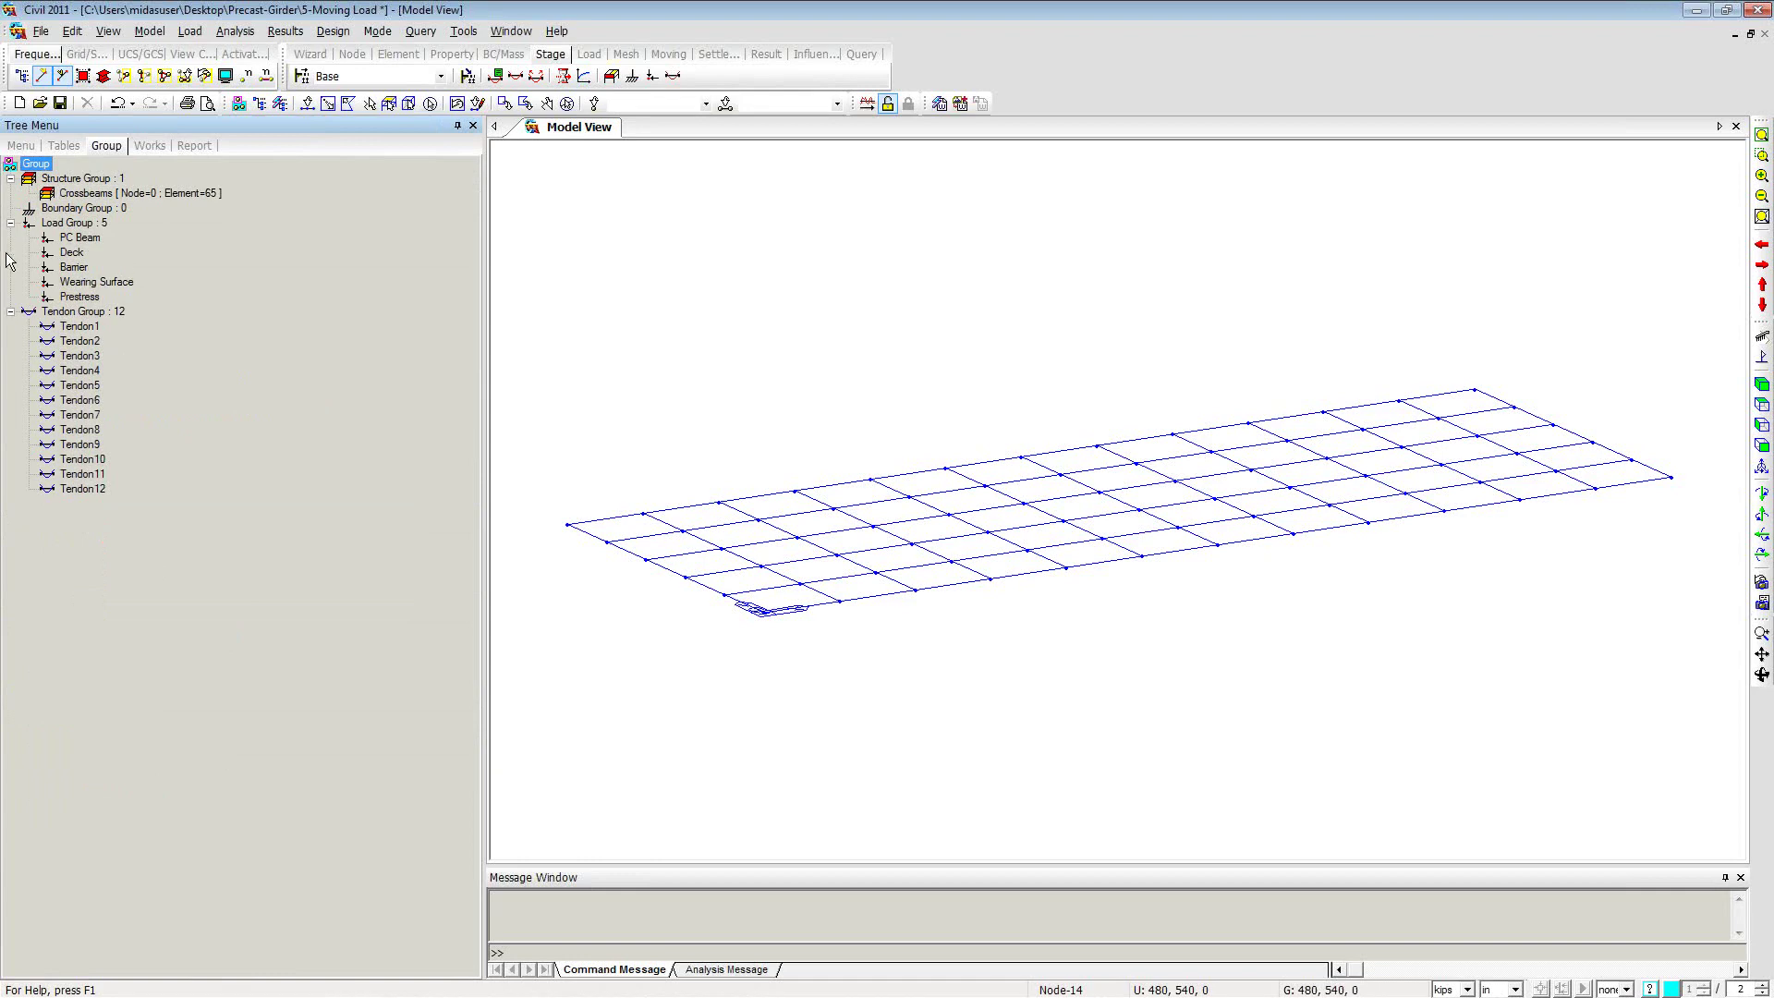
left_click(82, 179)
right_click(81, 181)
left_click(103, 192)
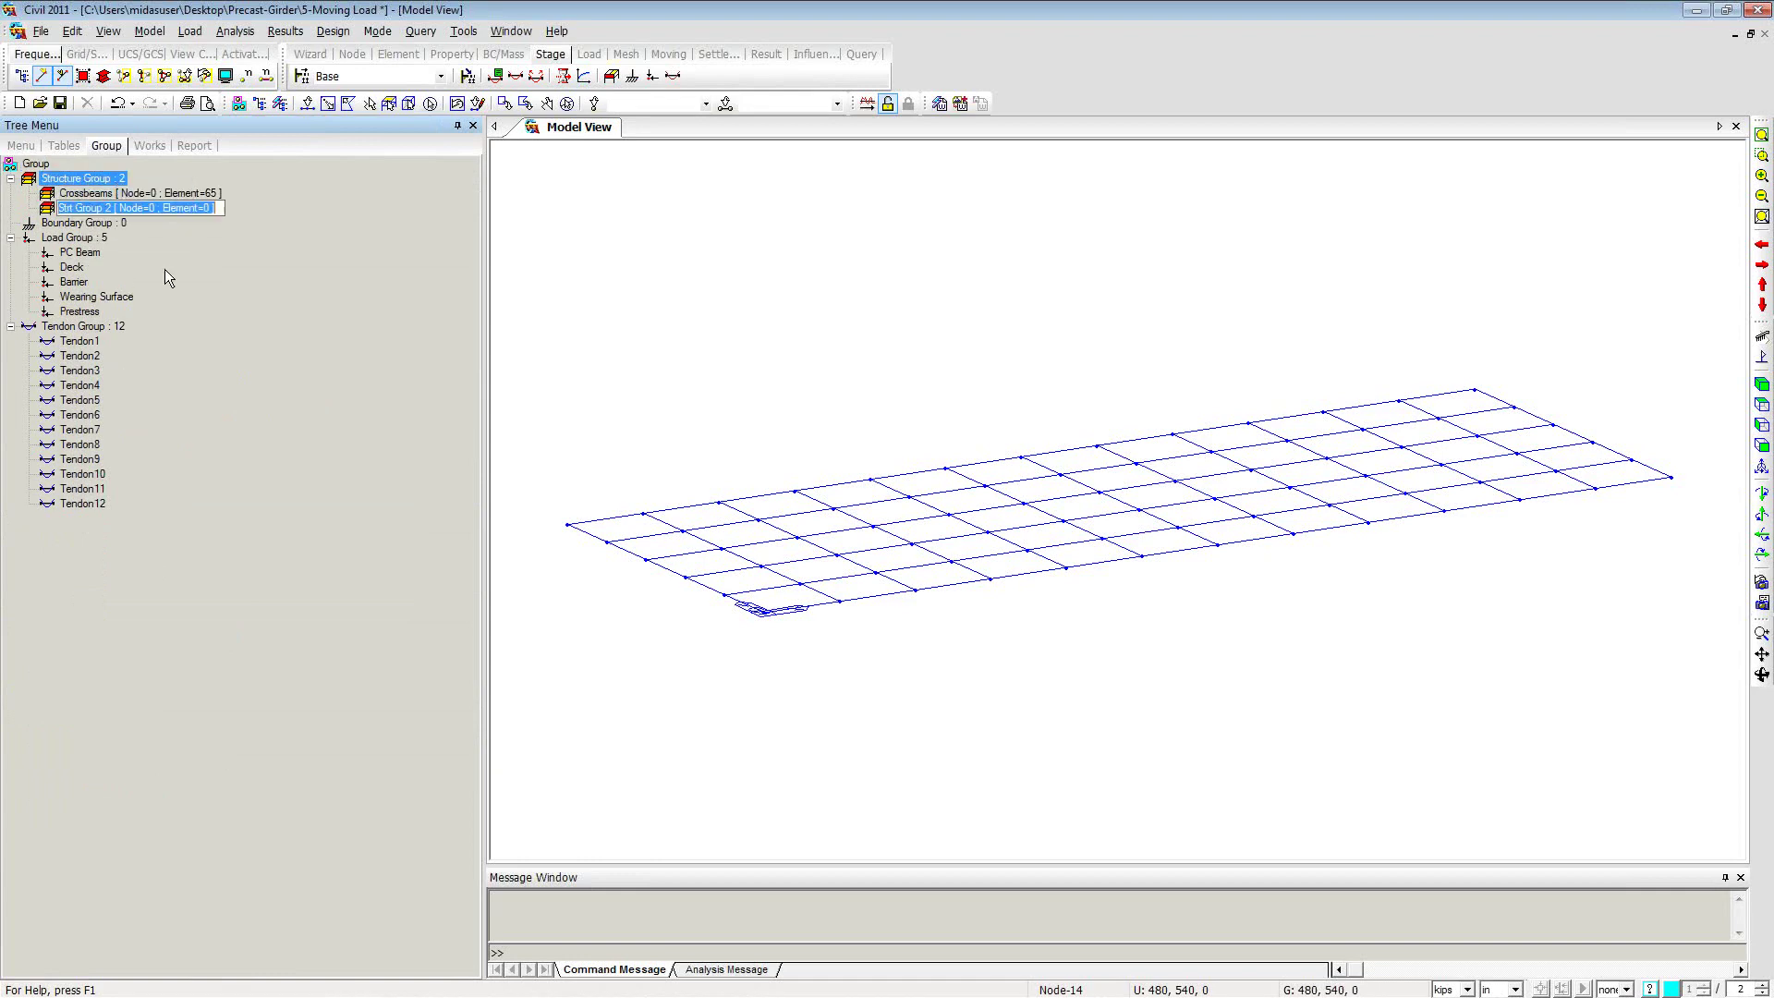
type("aLL")
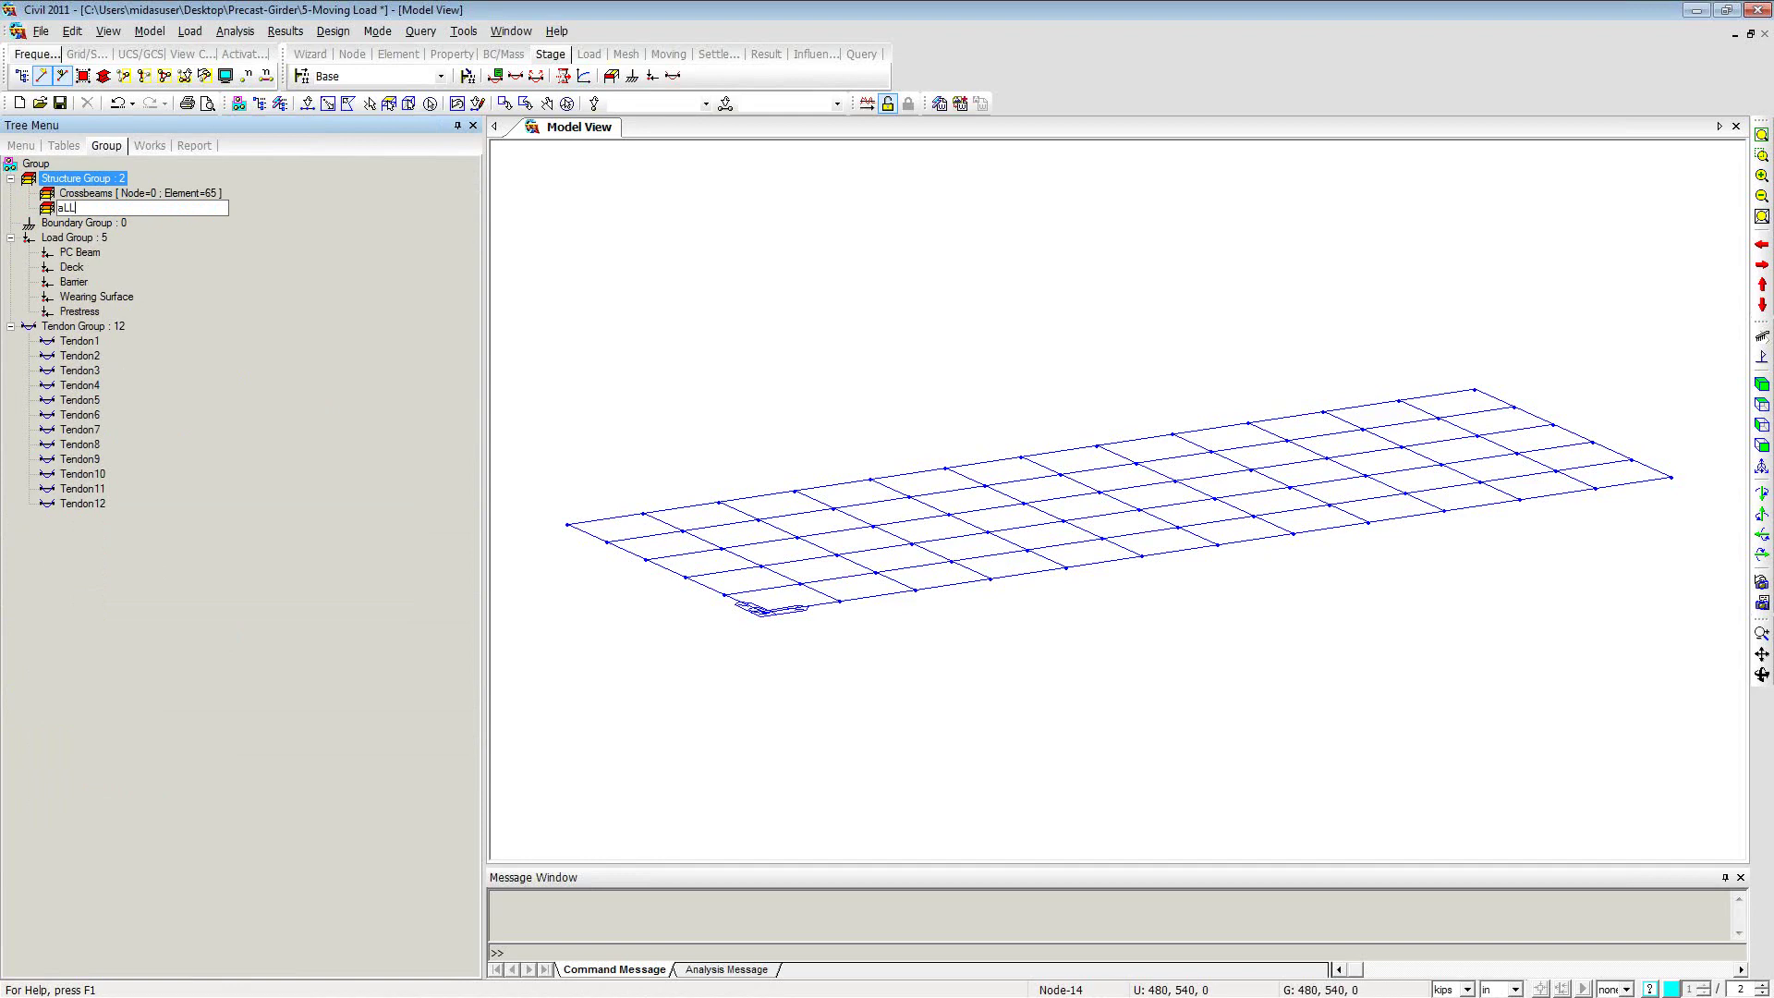
key("Return")
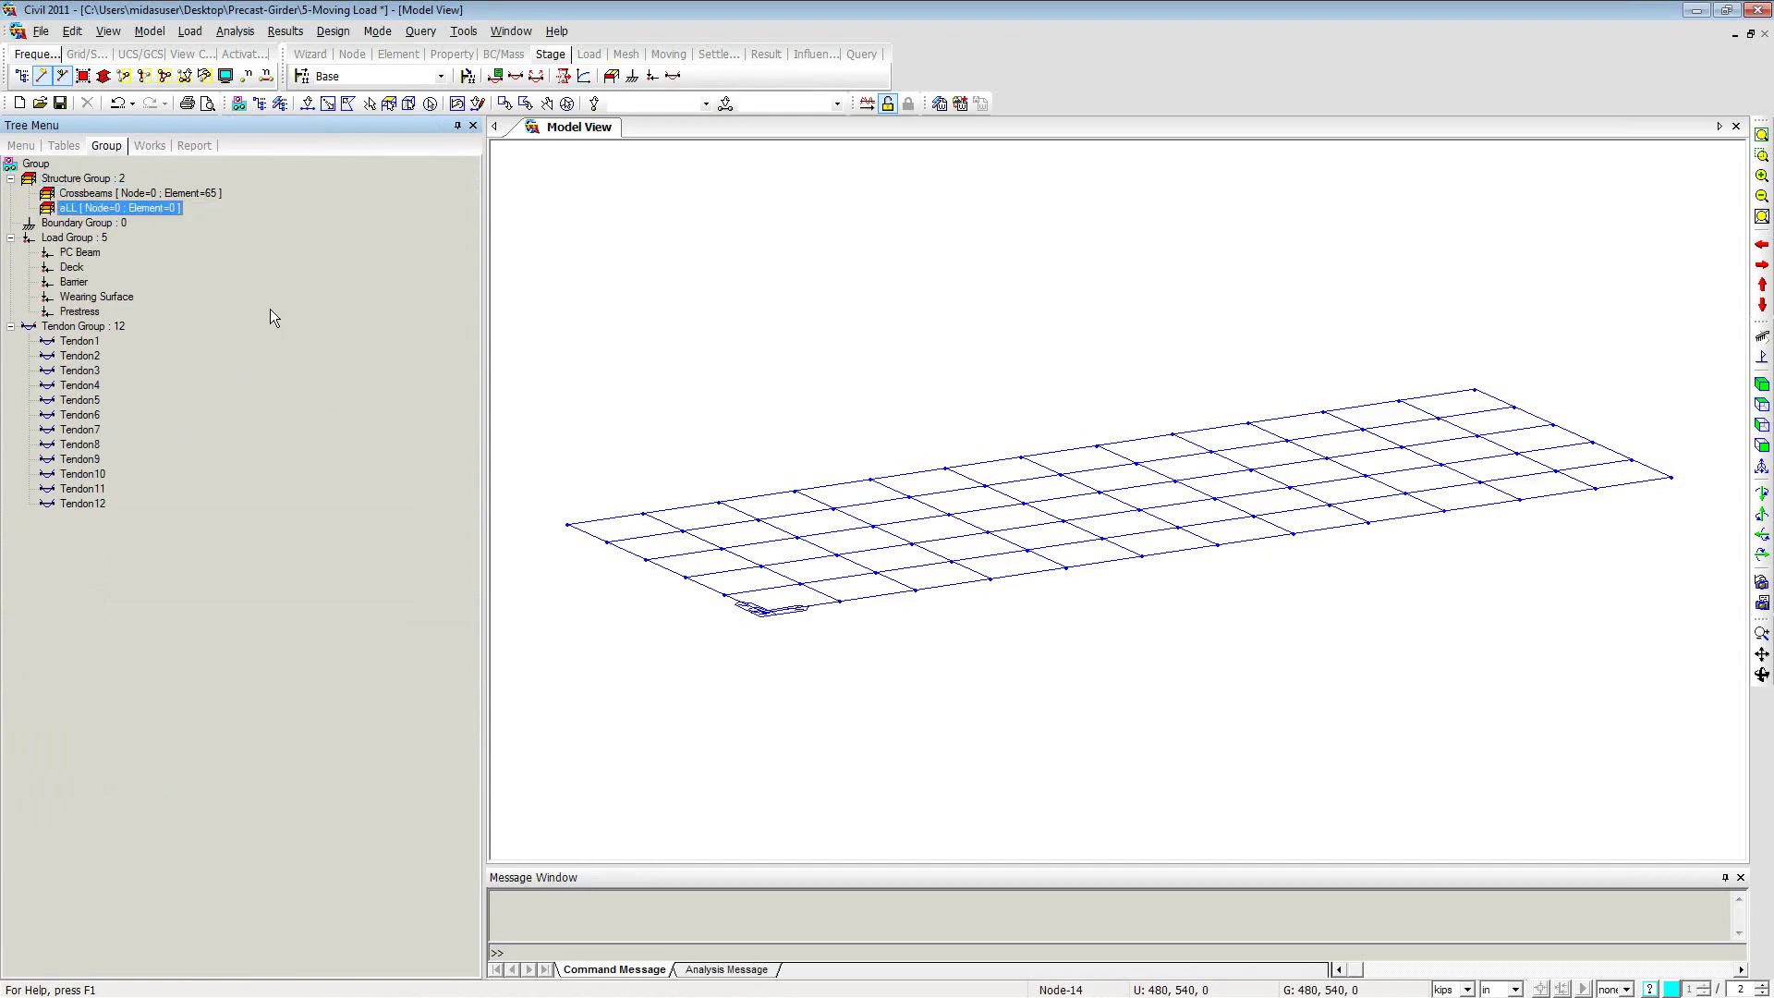
Step: Assign all nodes and elements of the model to the aLL structure group
left_click(668, 297)
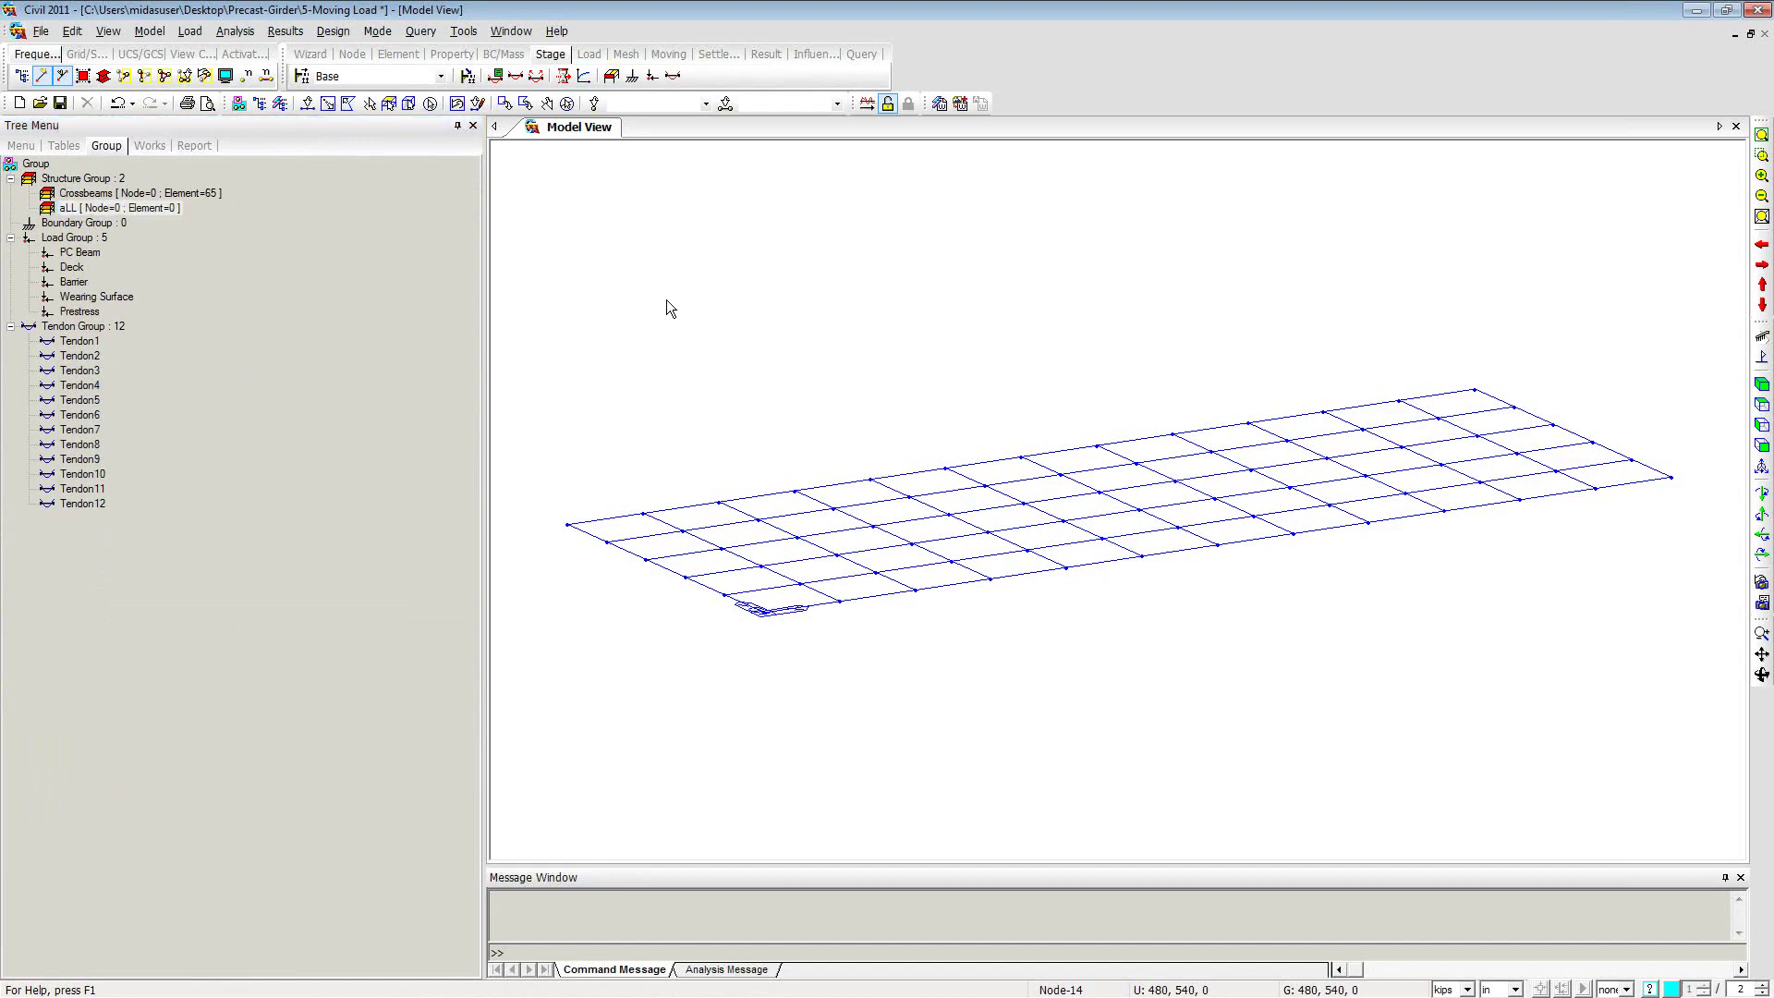
left_click(431, 105)
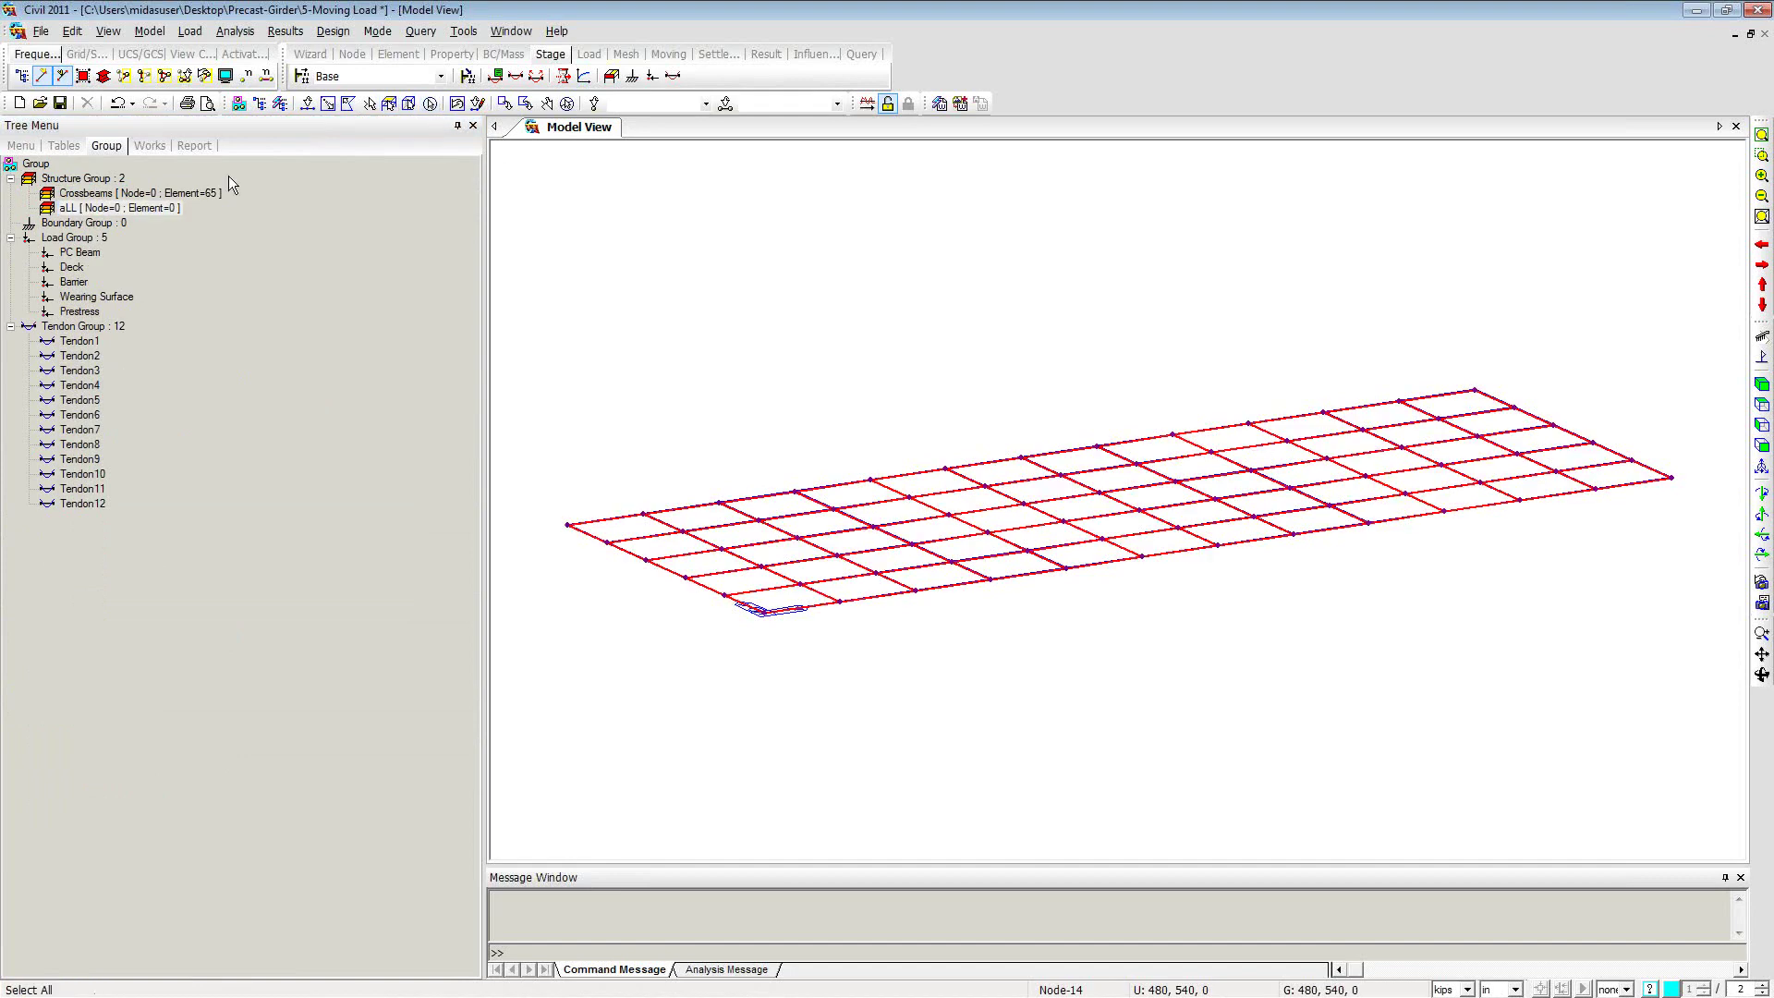
left_click_drag(129, 209, 757, 340)
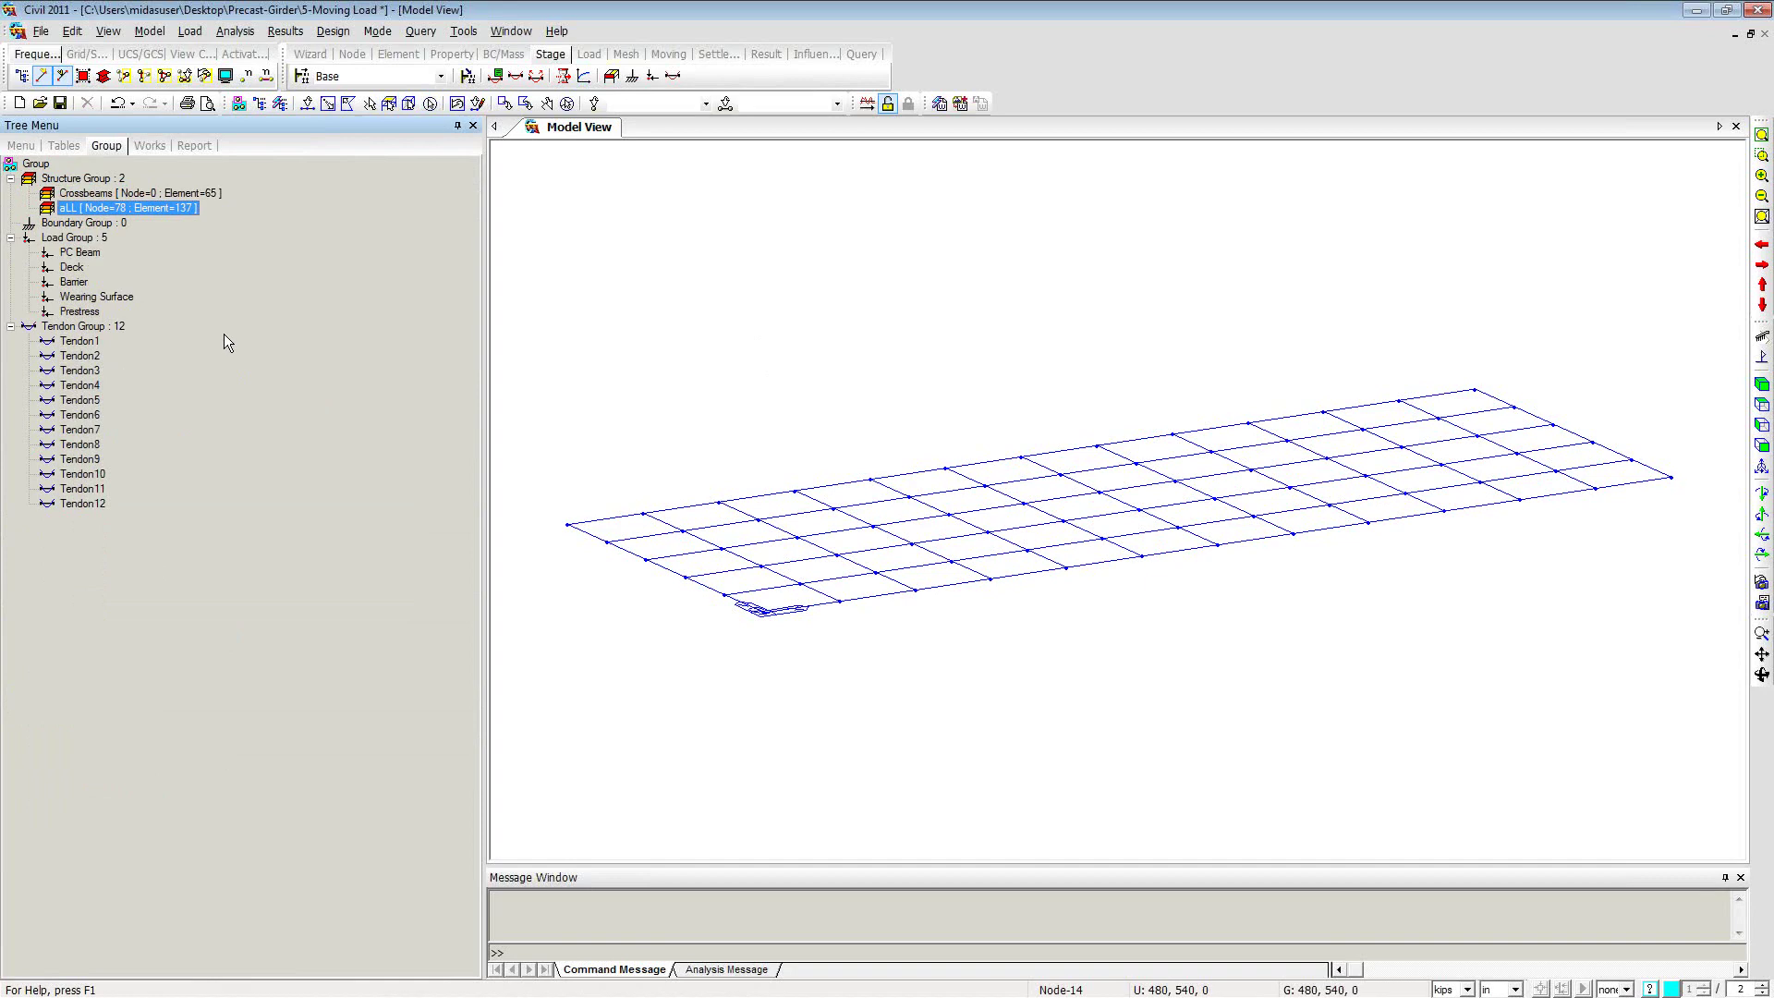
Step: Create a new boundary group named "Sopport"
right_click(75, 227)
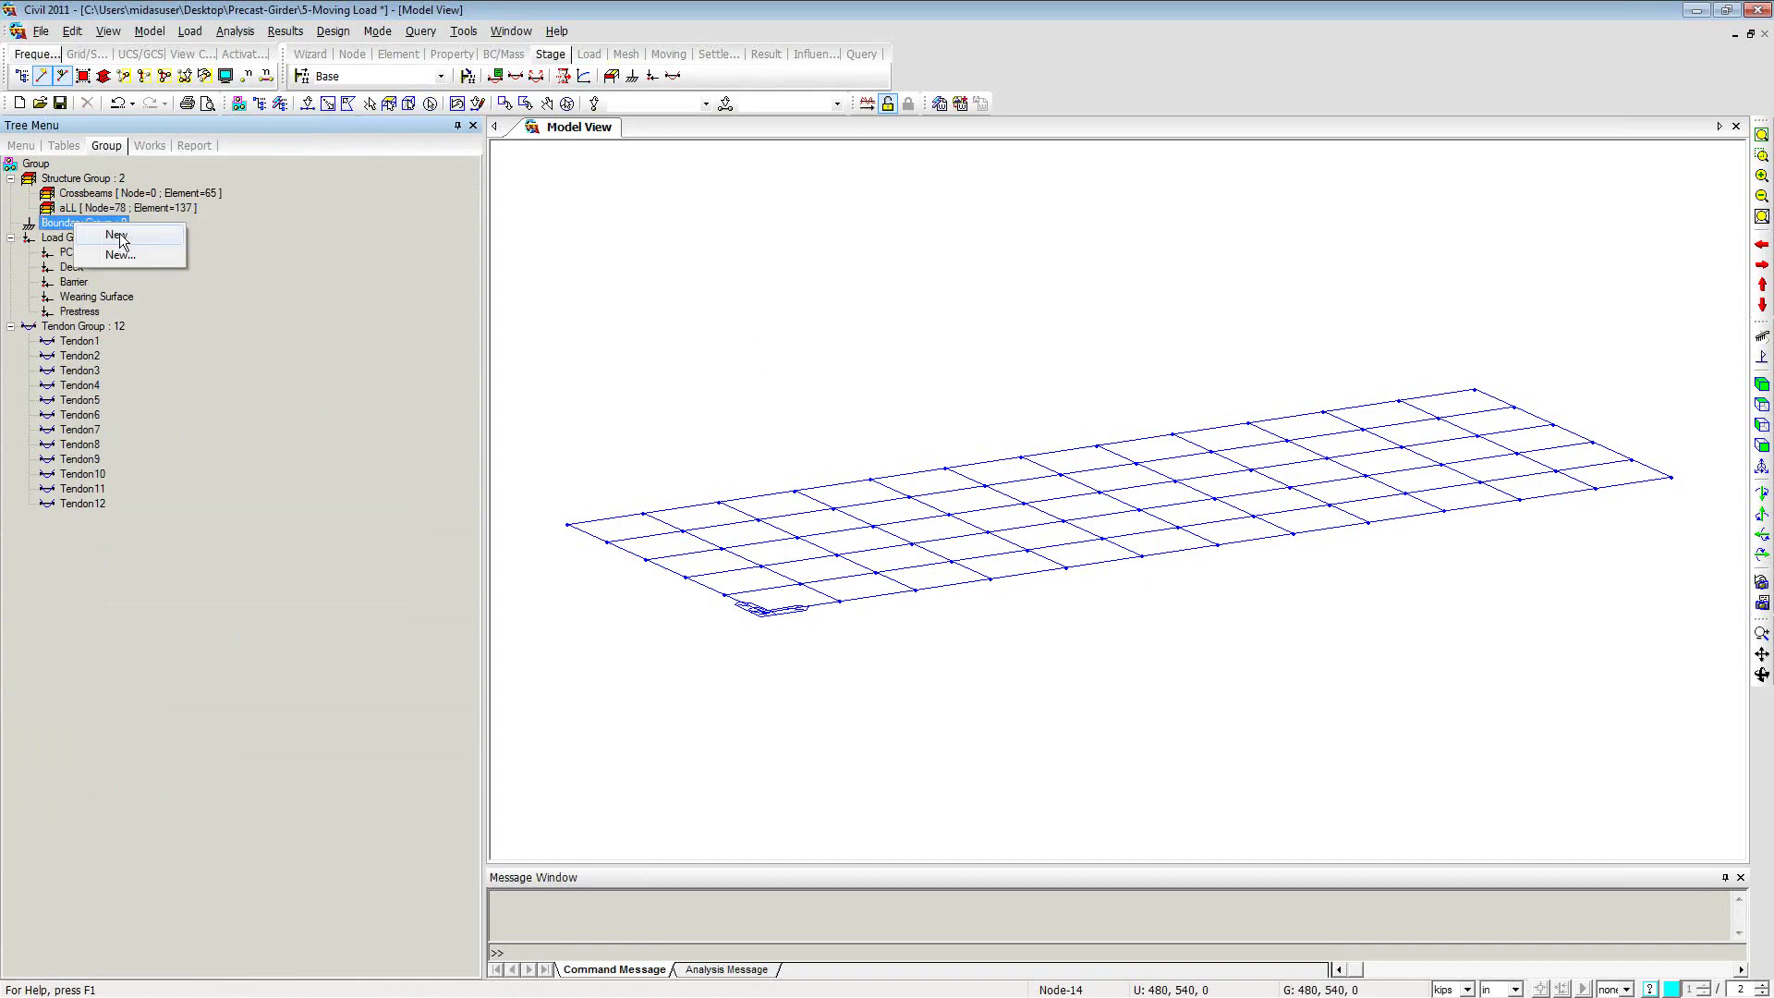
left_click(116, 234)
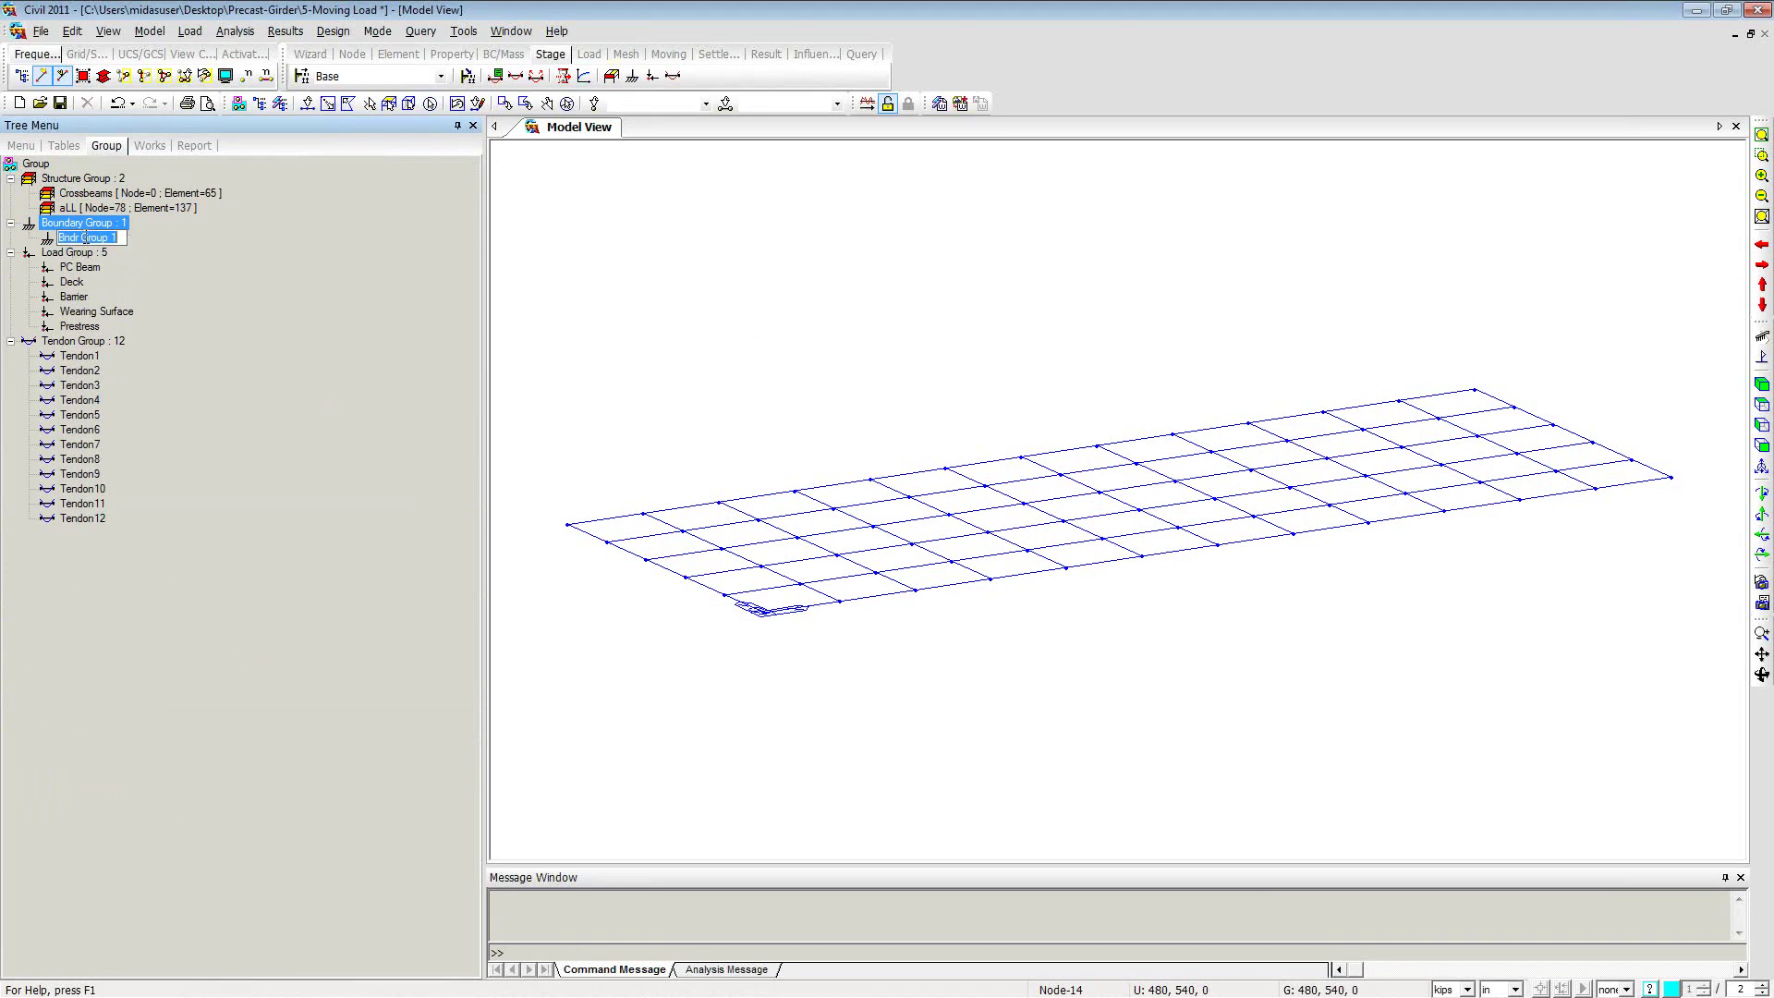
type("Sopport")
key("Return")
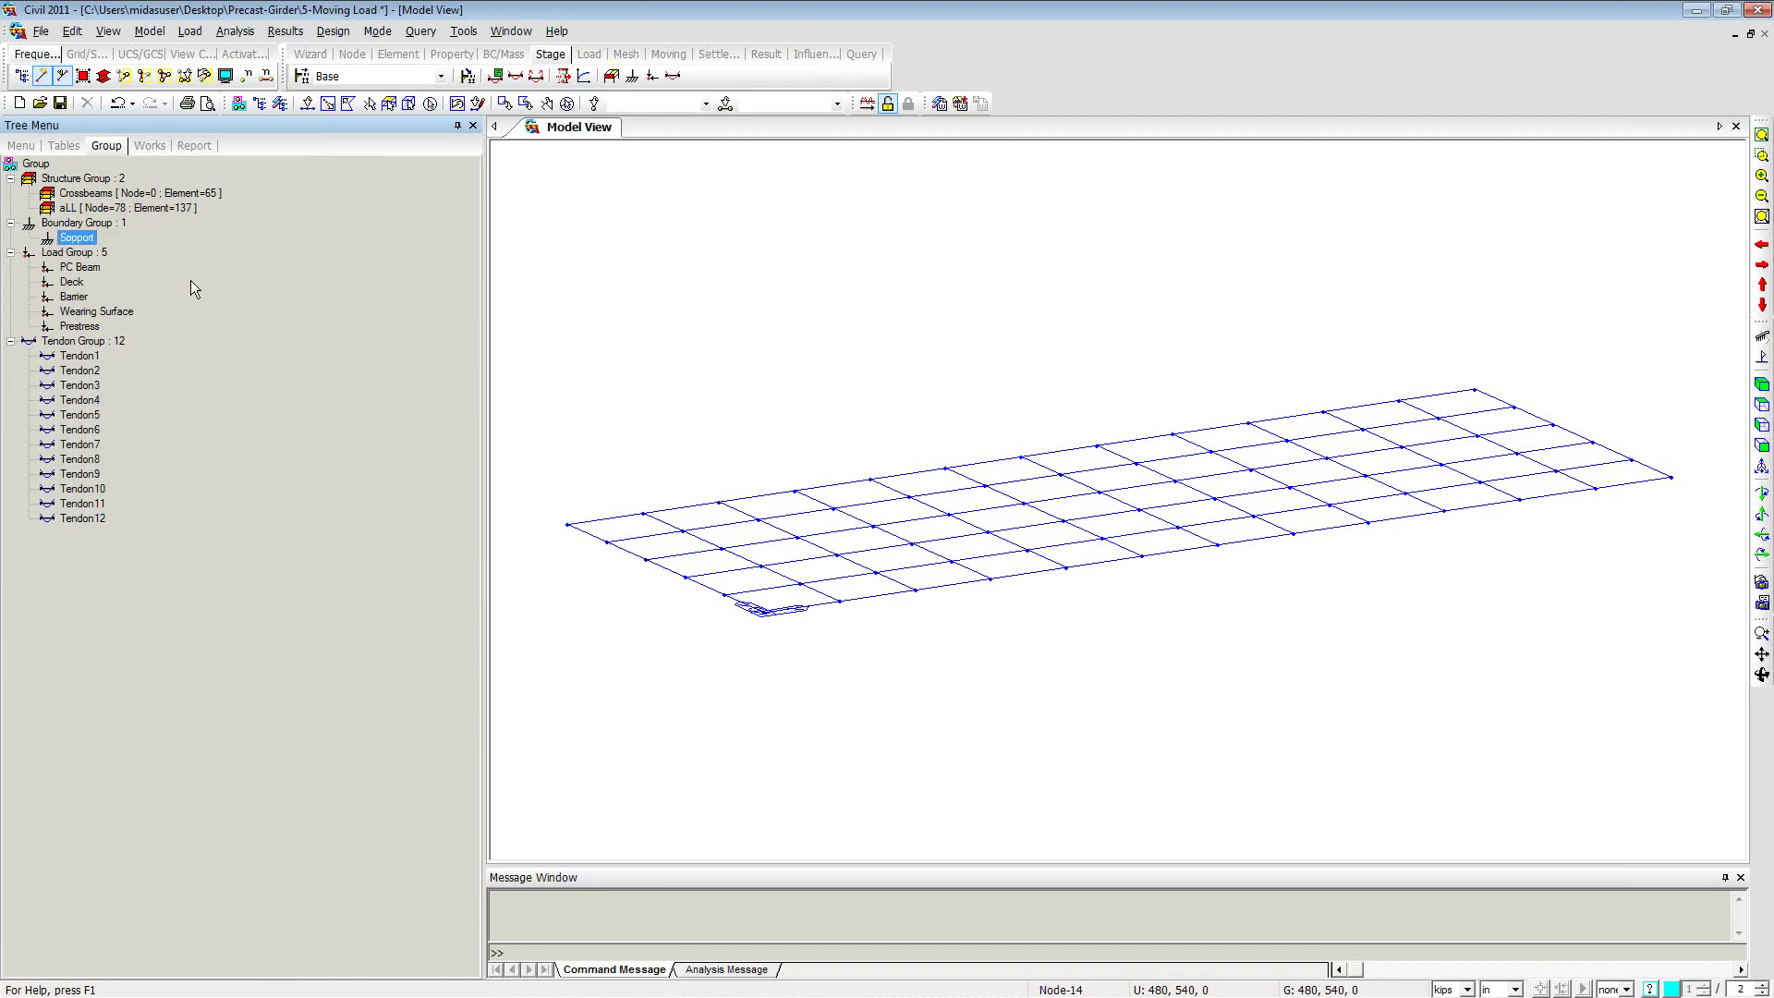
Step: Assign the boundary conditions of the whole model to the Sopport boundary group, with all boundary types included
left_click(430, 102)
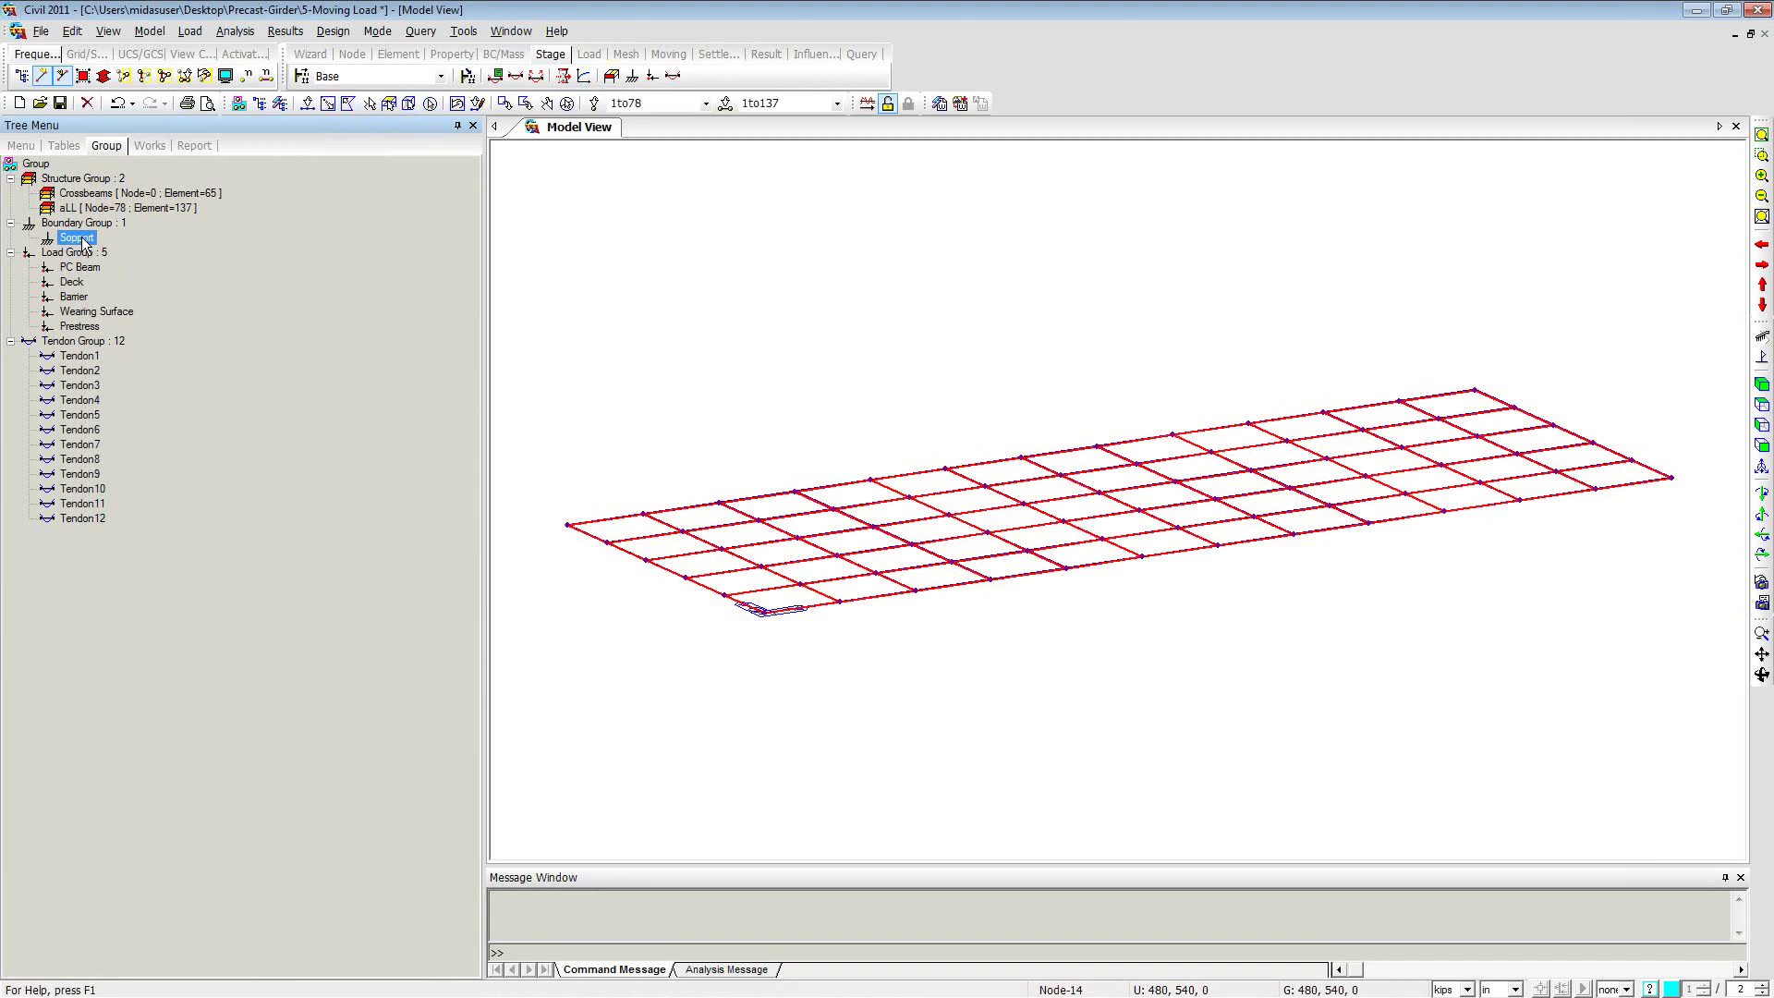
left_click_drag(77, 242, 617, 305)
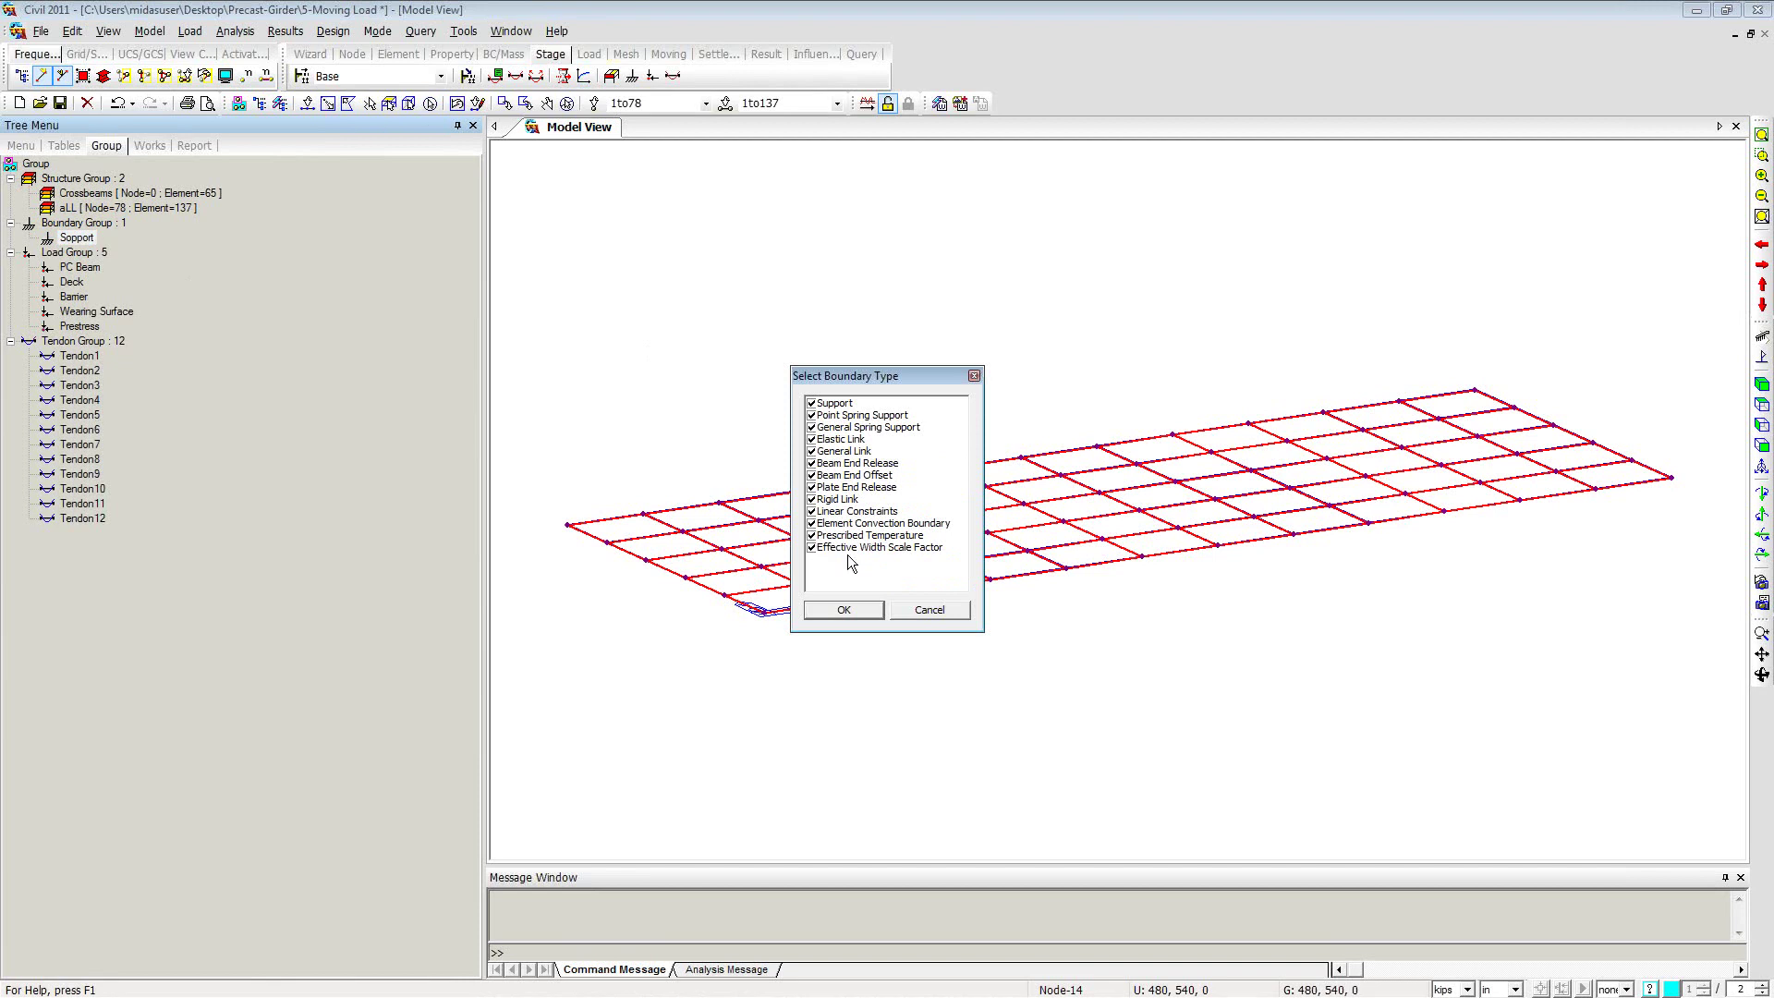
left_click(877, 561)
left_click_drag(844, 418, 841, 545)
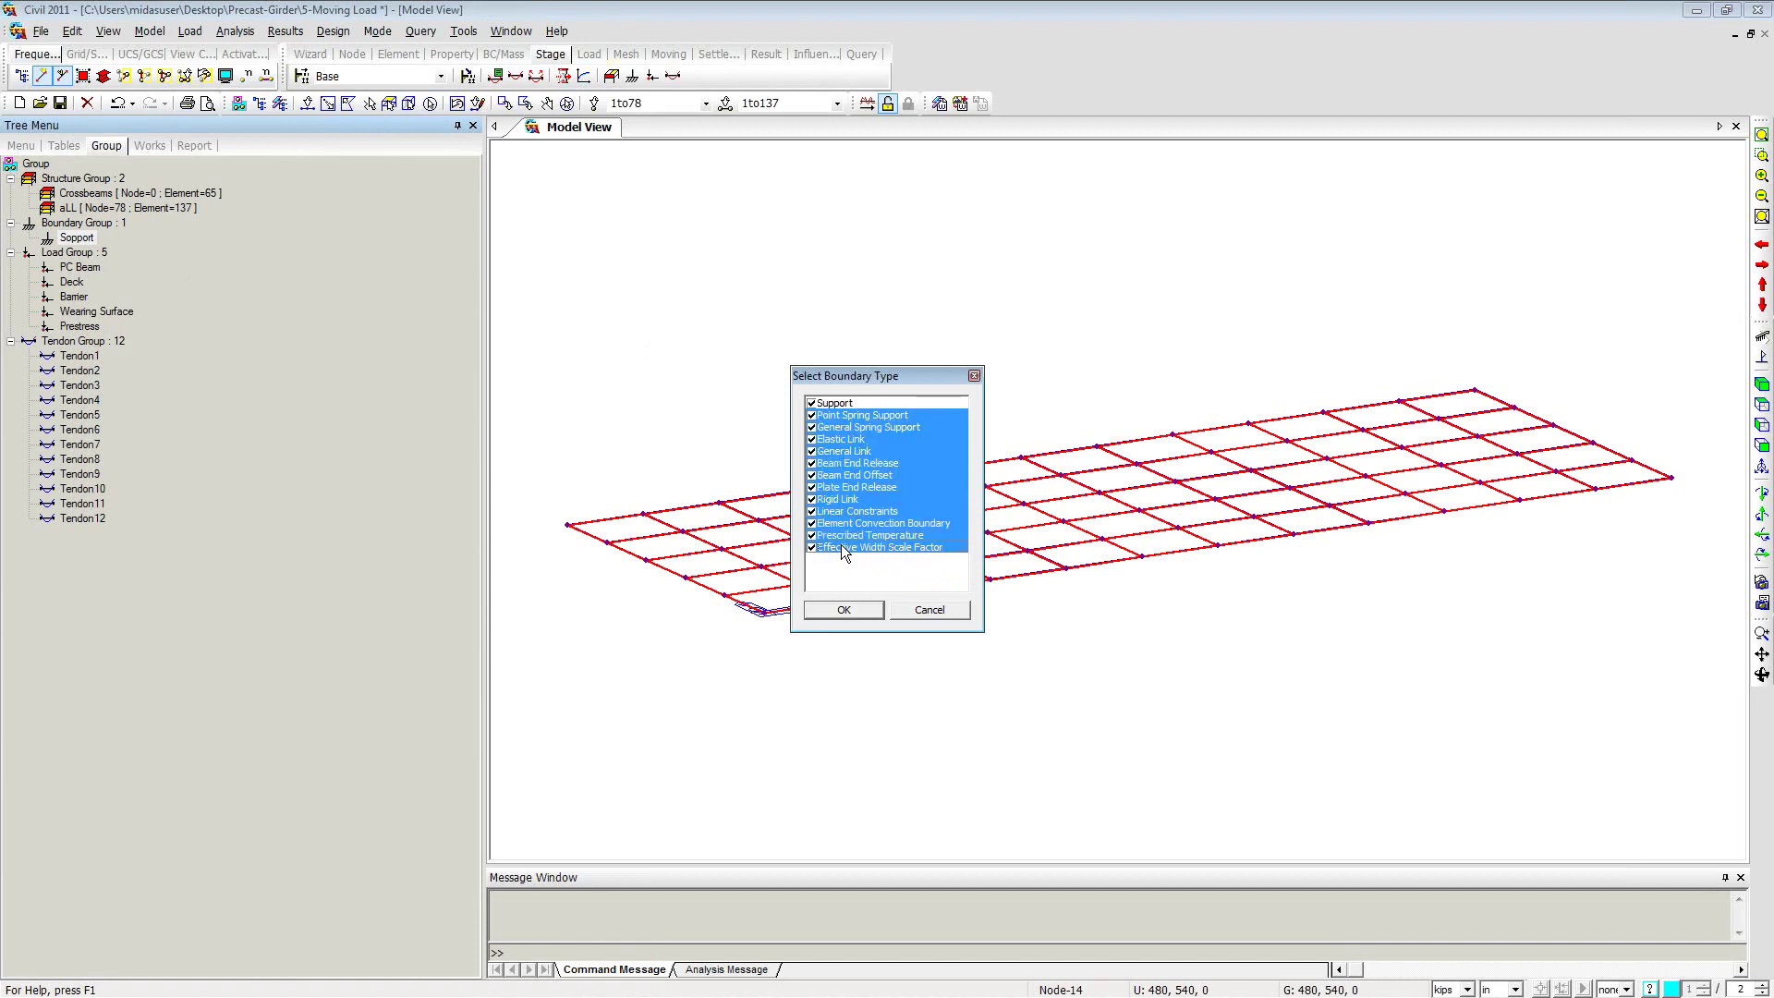
left_click(844, 609)
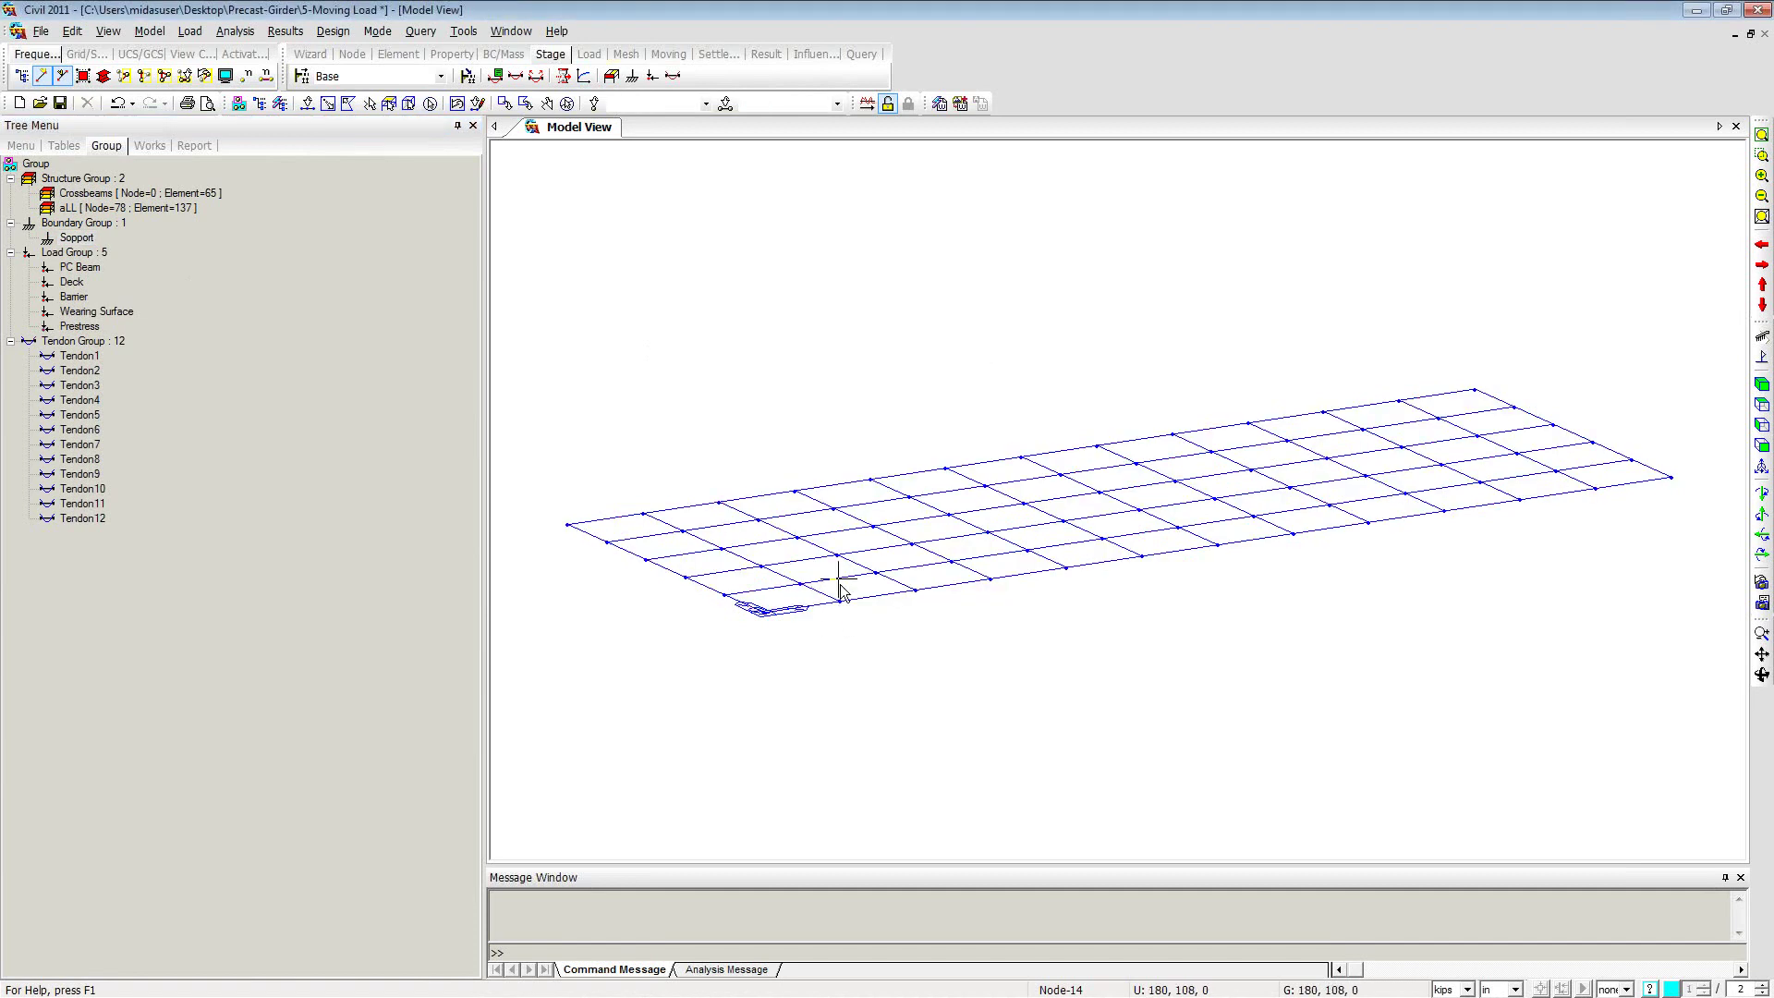
Step: Set up the generation of construction stages with the name "Stage" and suffix "1to3"
mouse_move(840, 596)
right_click(562, 189)
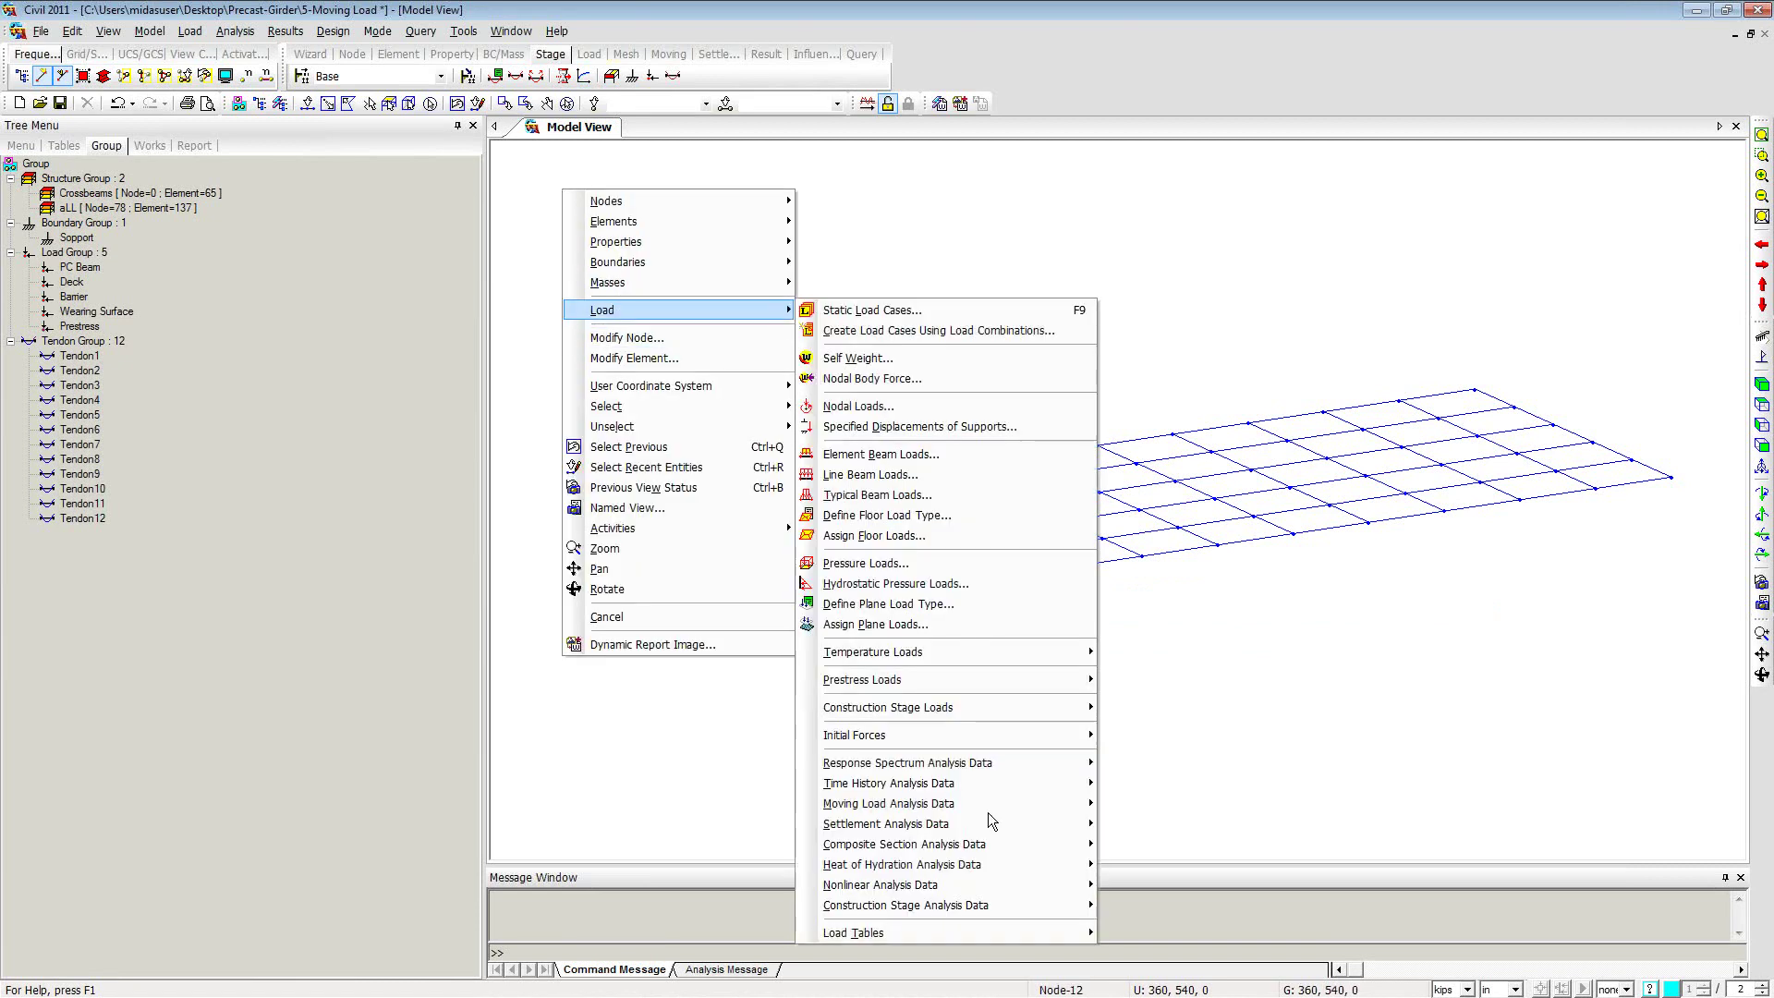
mouse_move(975, 910)
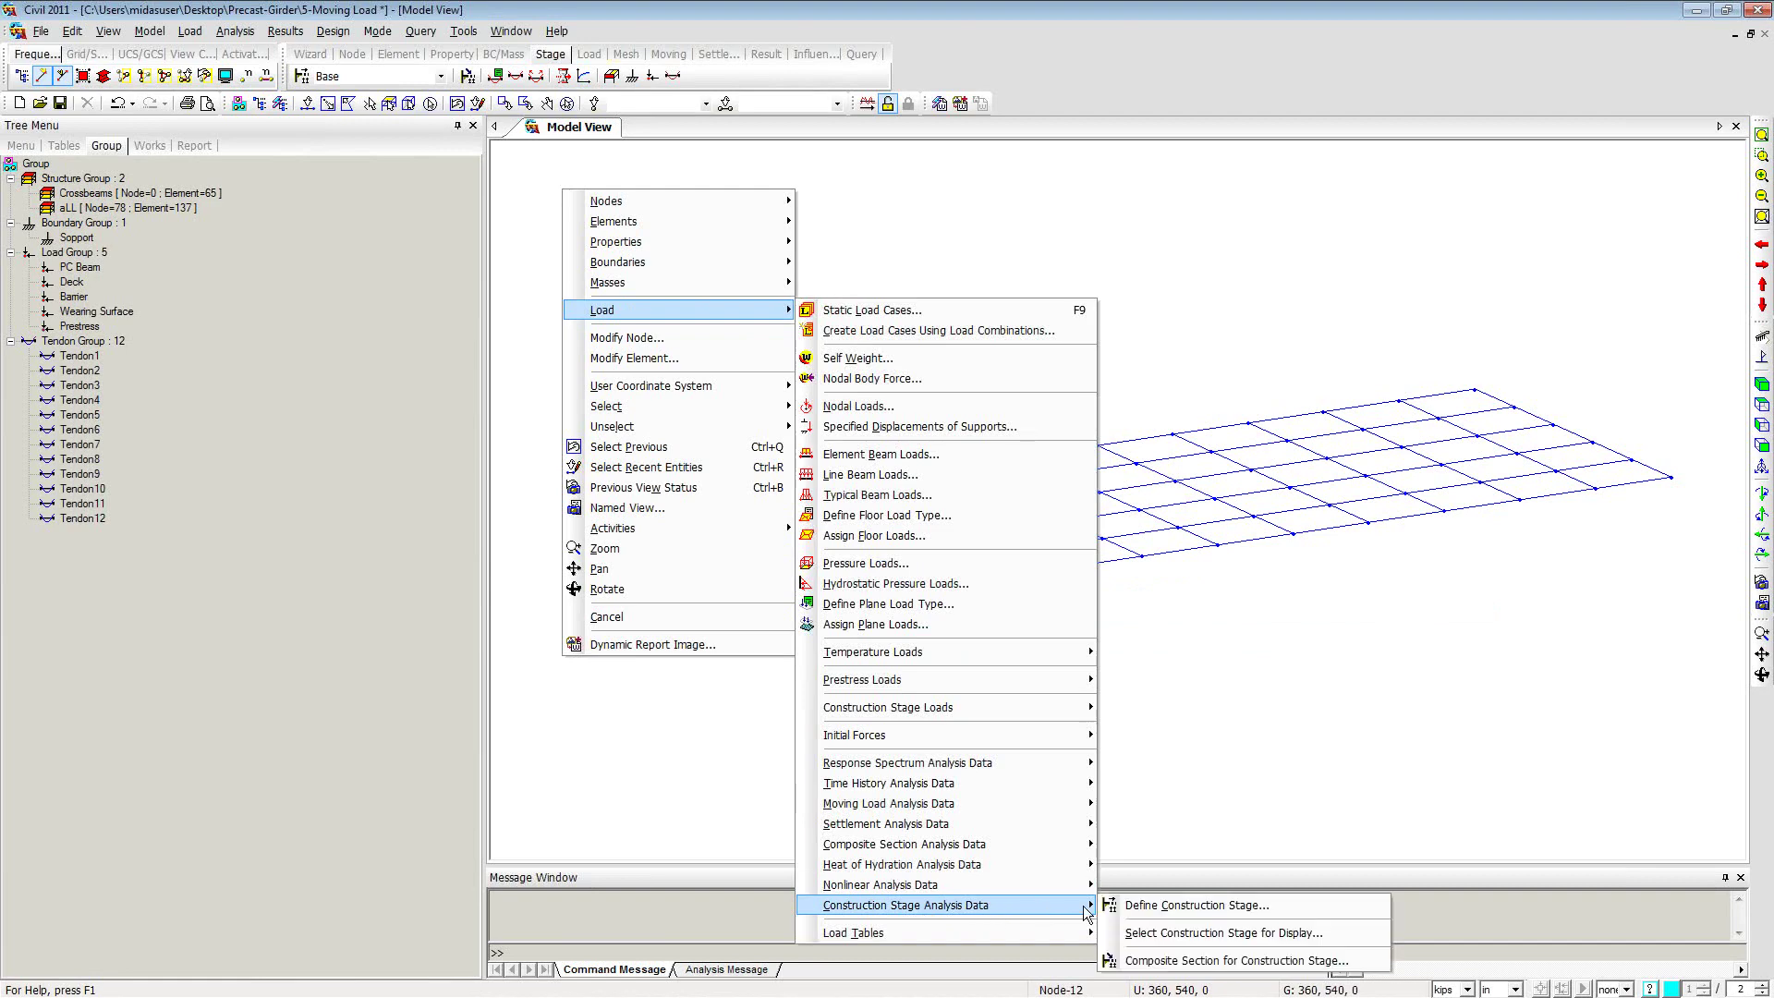
left_click(1186, 909)
left_click(1035, 500)
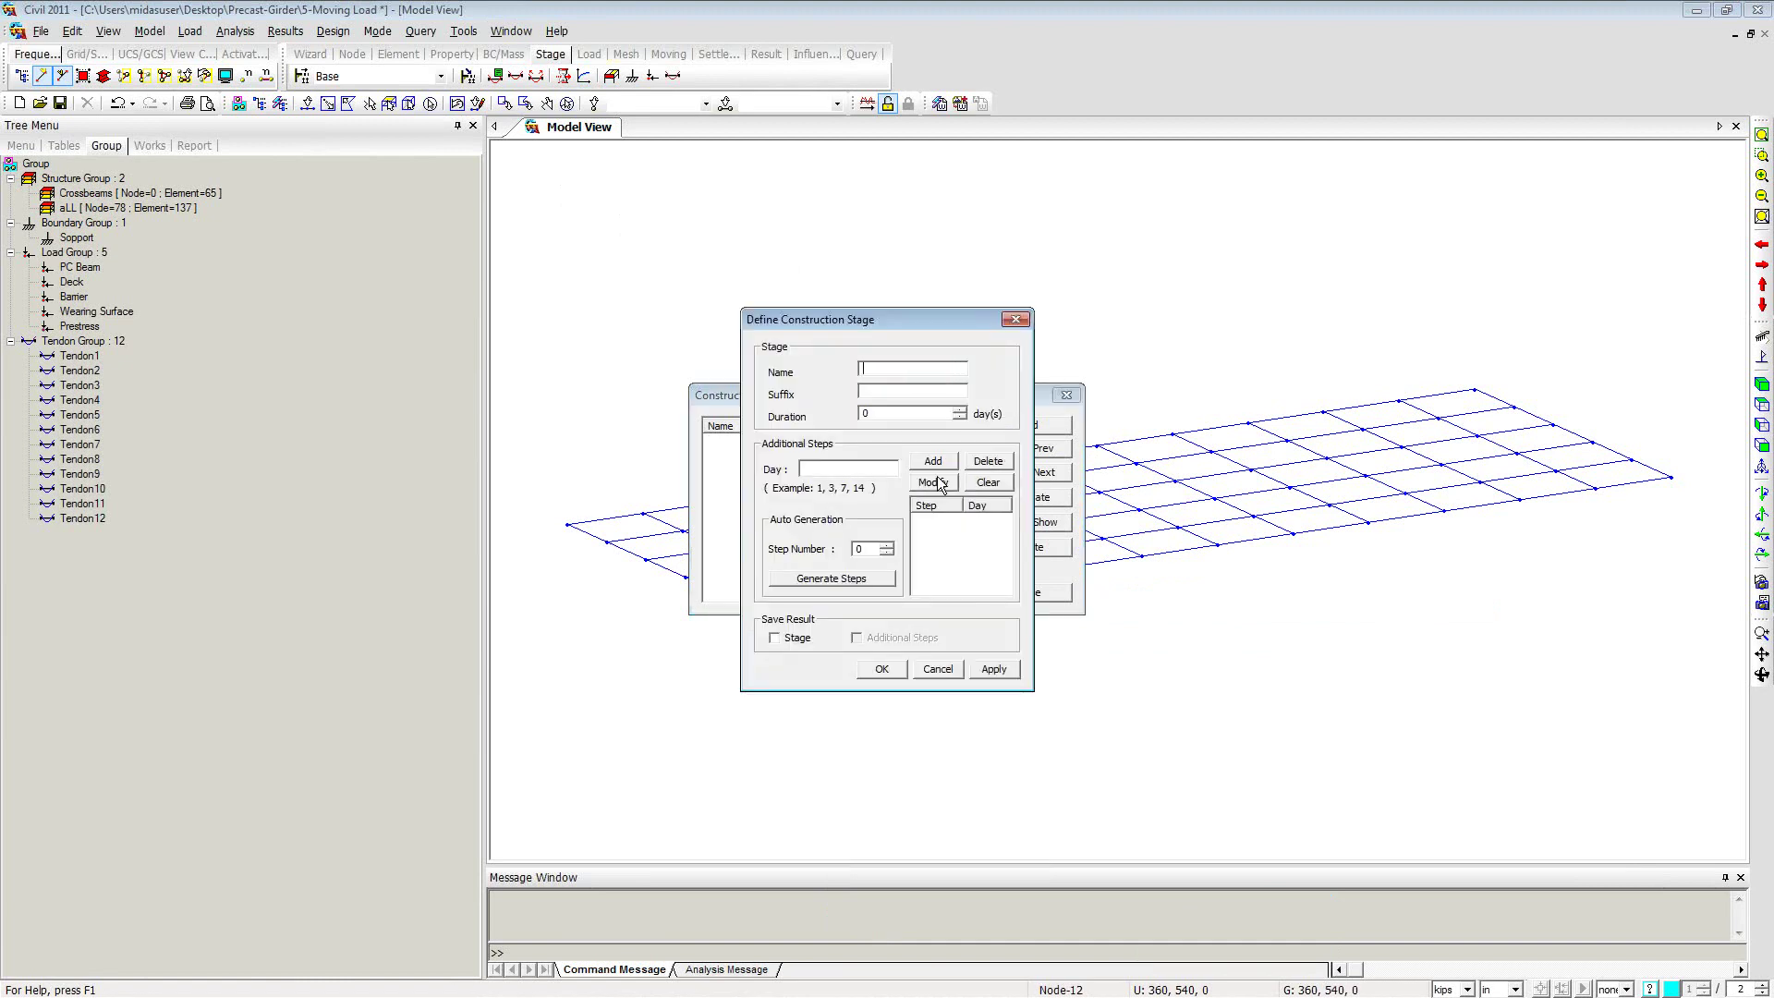
type("Stage")
left_click(901, 395)
type("1to3")
Step: Turn on result saving for the stage and additional steps, and generate the three construction stages
left_click(775, 638)
left_click(862, 638)
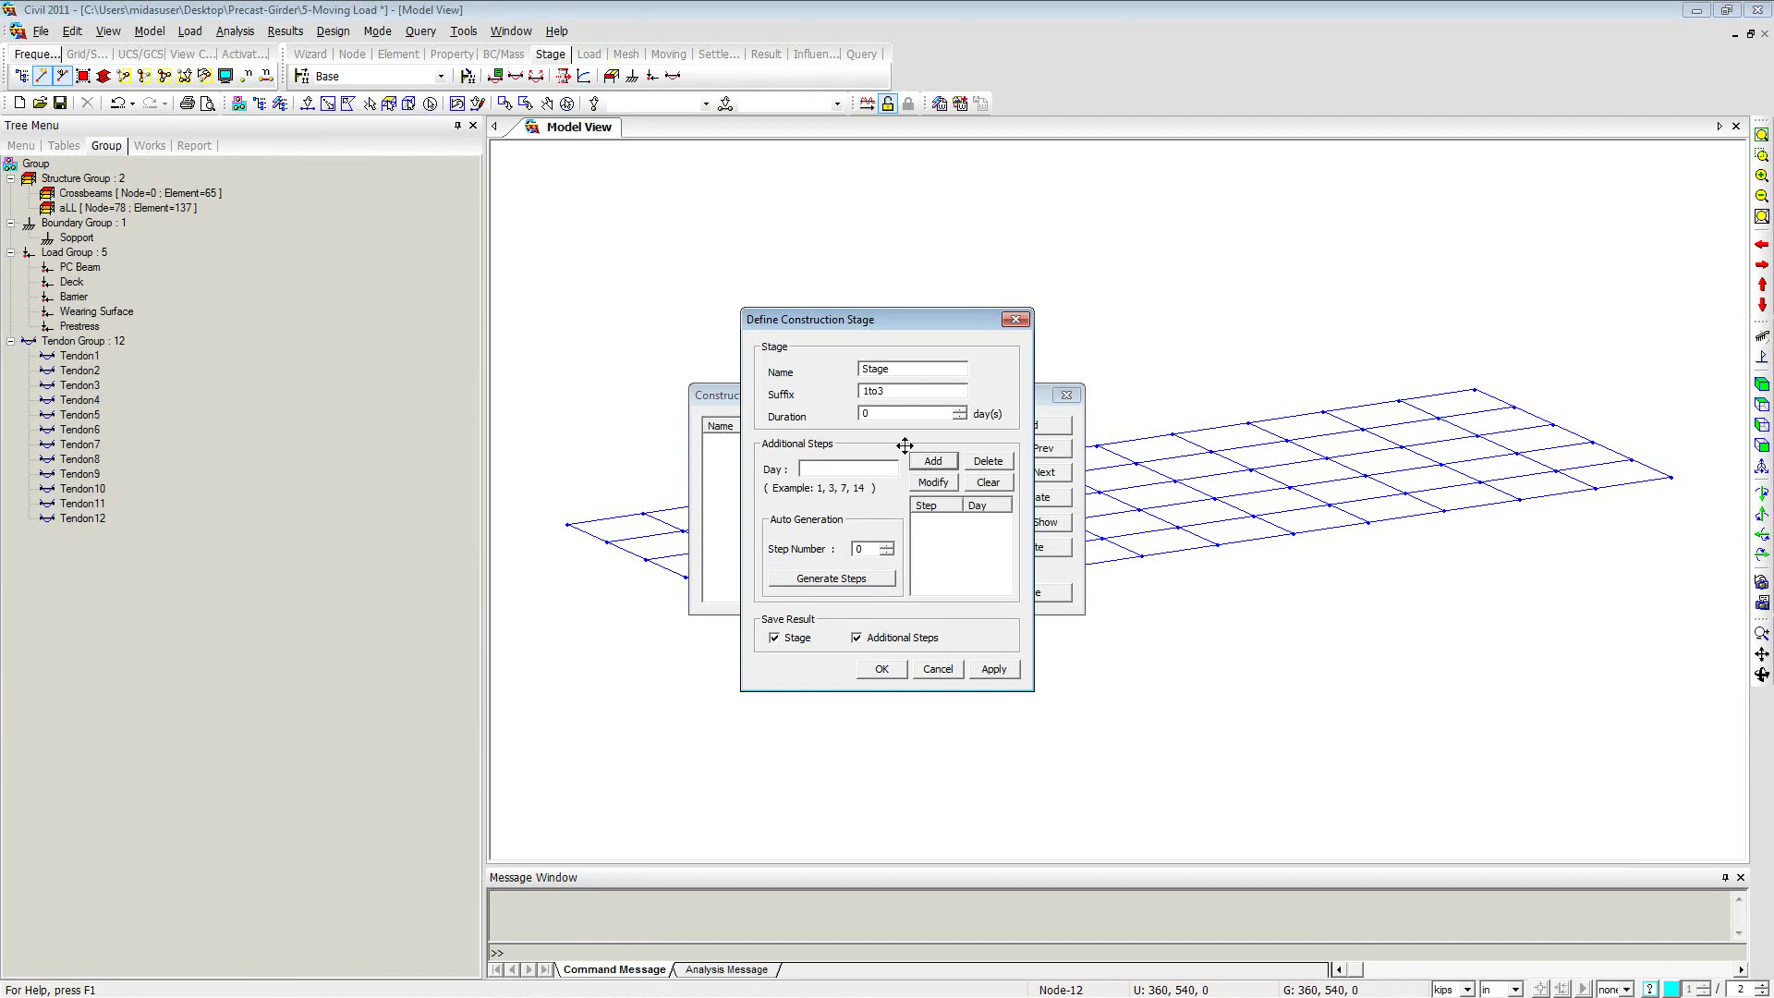
left_click(995, 670)
left_click_drag(892, 320, 1174, 249)
left_click(1214, 598)
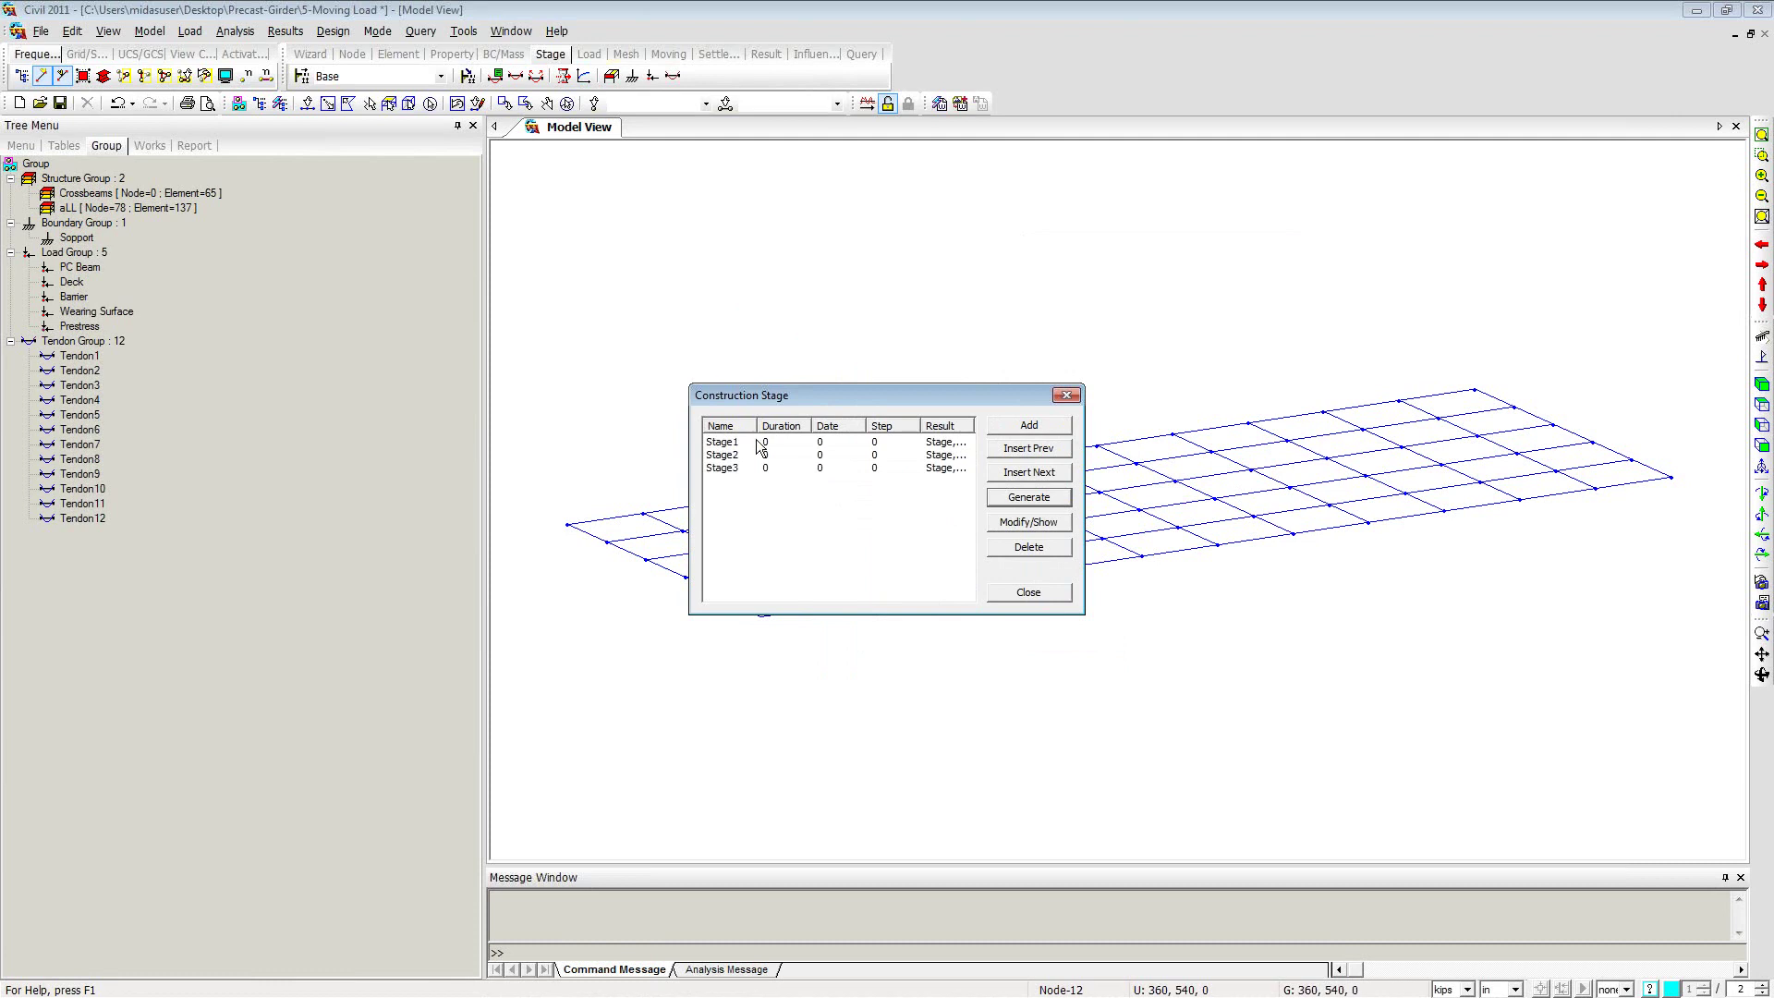
Step: Set Stage1's duration to 30 days and add an additional step at day 21
double_click(728, 444)
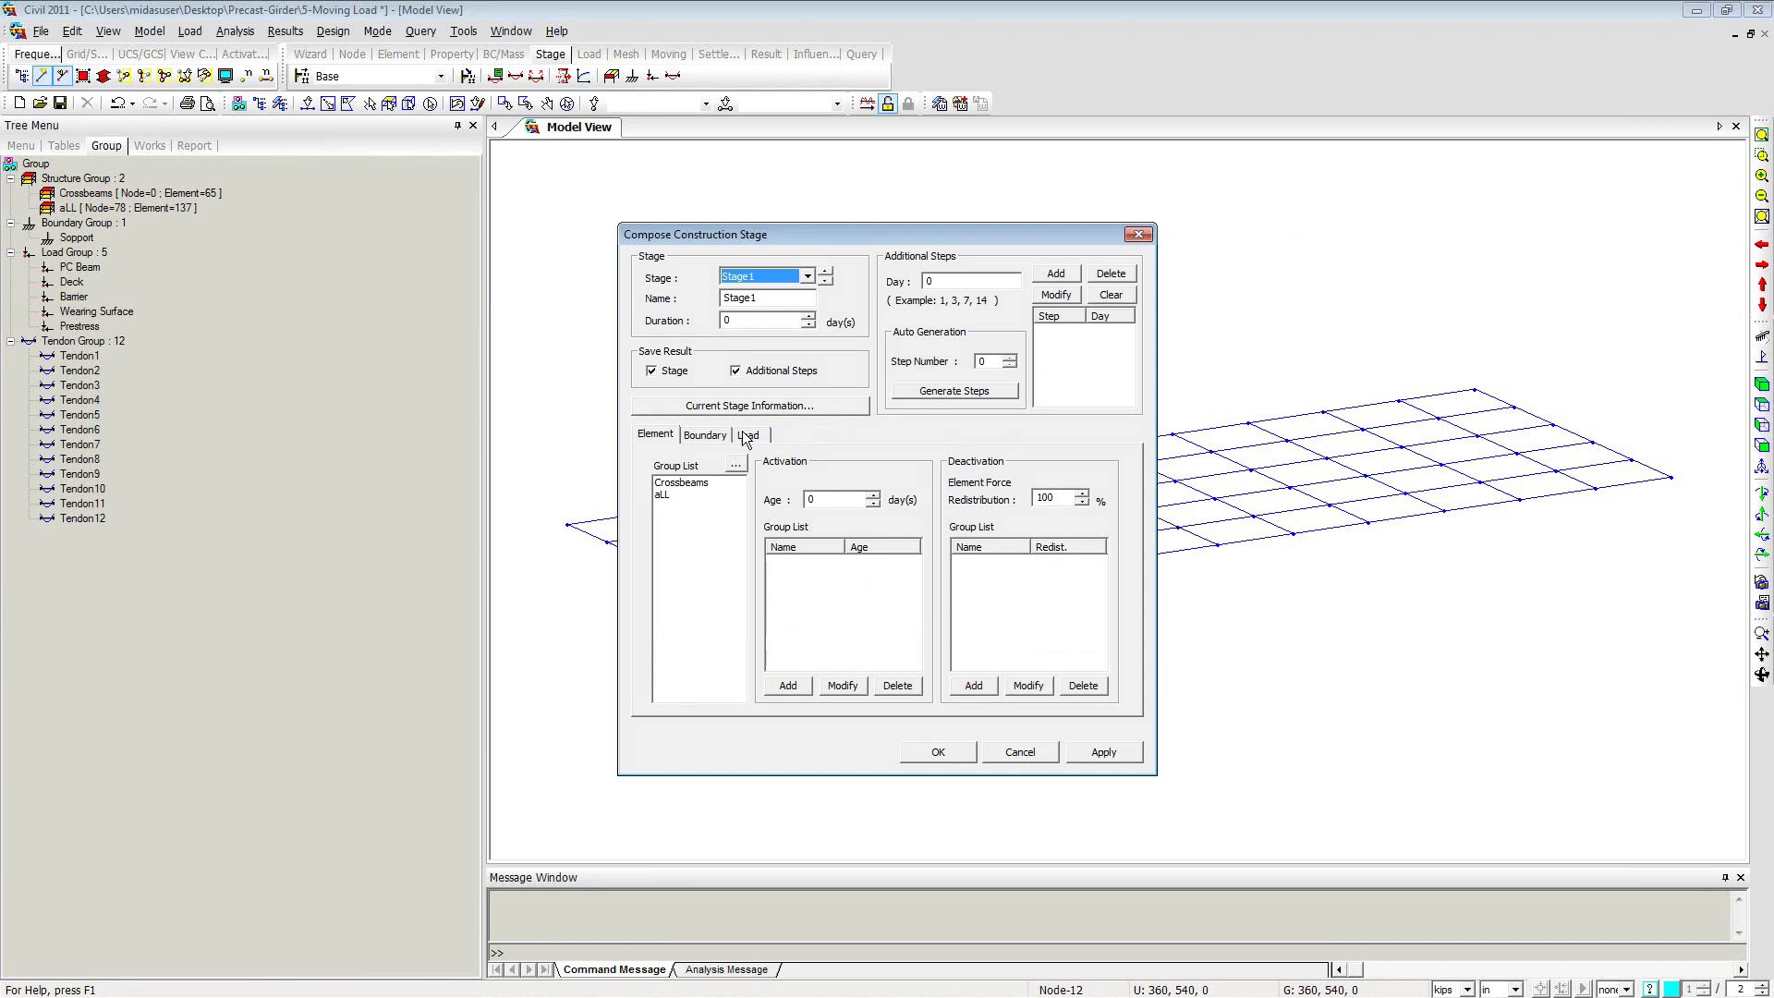
left_click(764, 323)
left_click_drag(722, 319, 770, 323)
type("30")
left_click_drag(945, 279, 898, 283)
type("21")
left_click(1046, 270)
Step: Activate the aLL structure group at age 7 days and the Sopport boundary group at the deformed position in Stage1
left_click(661, 496)
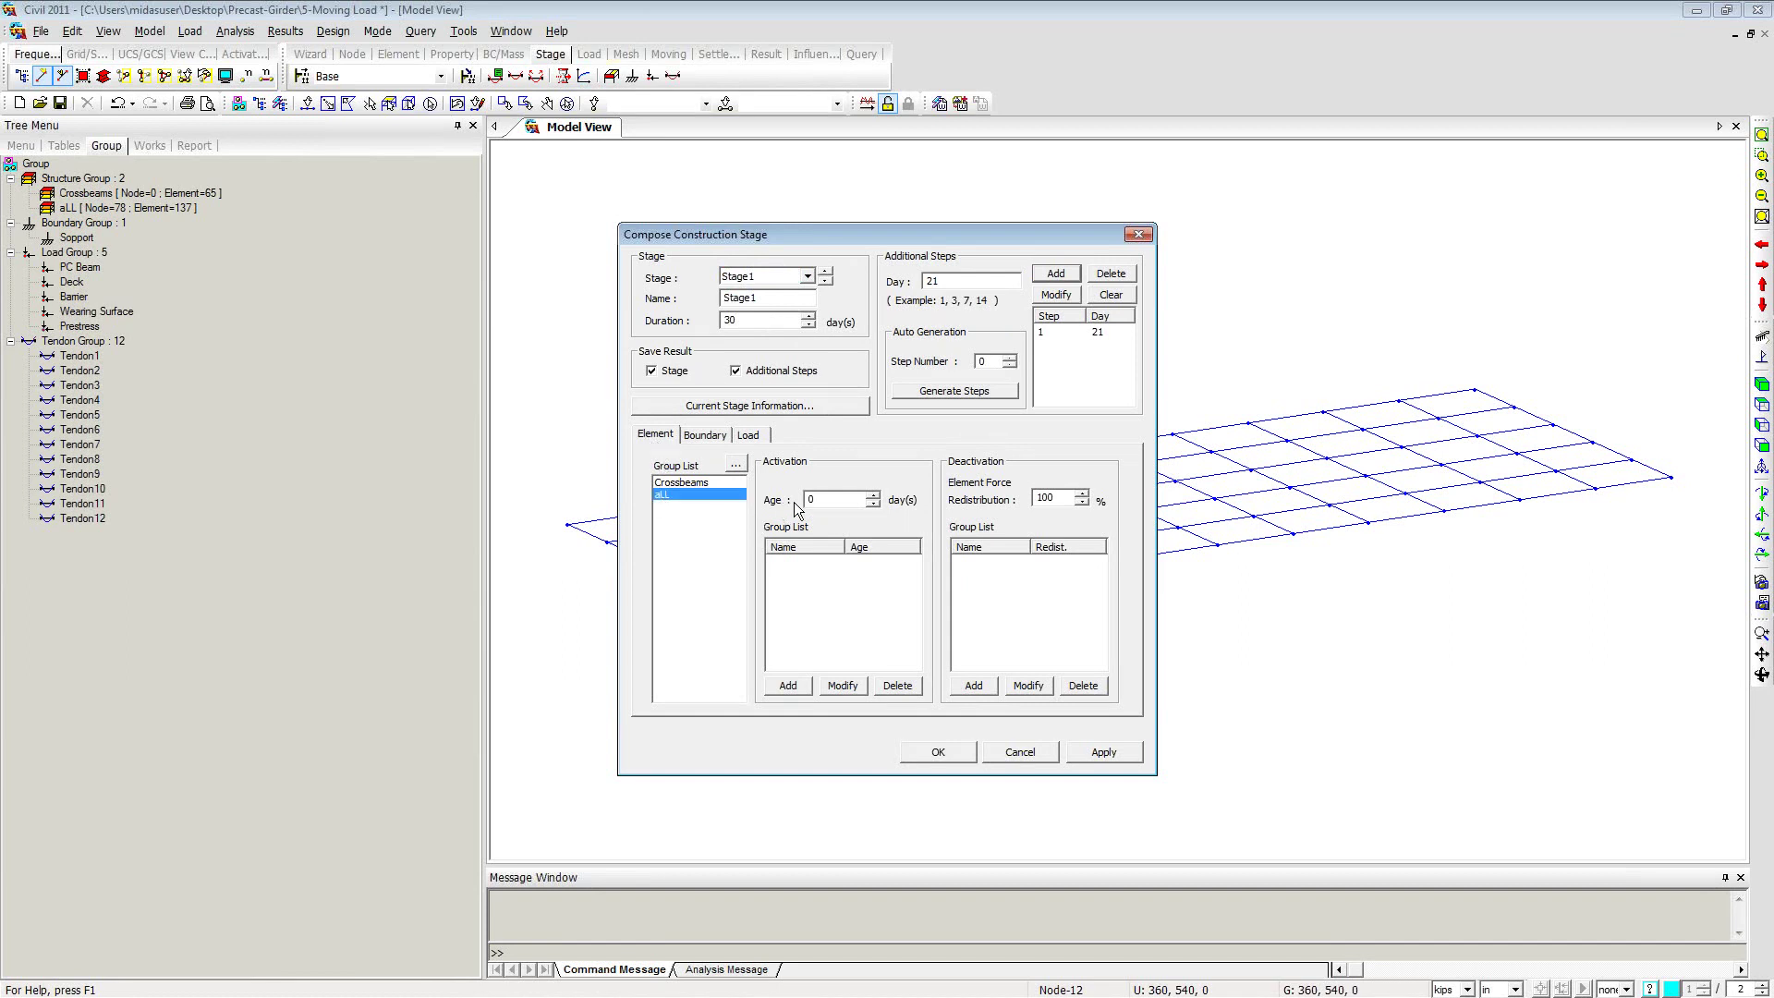
double_click(827, 498)
left_click(787, 685)
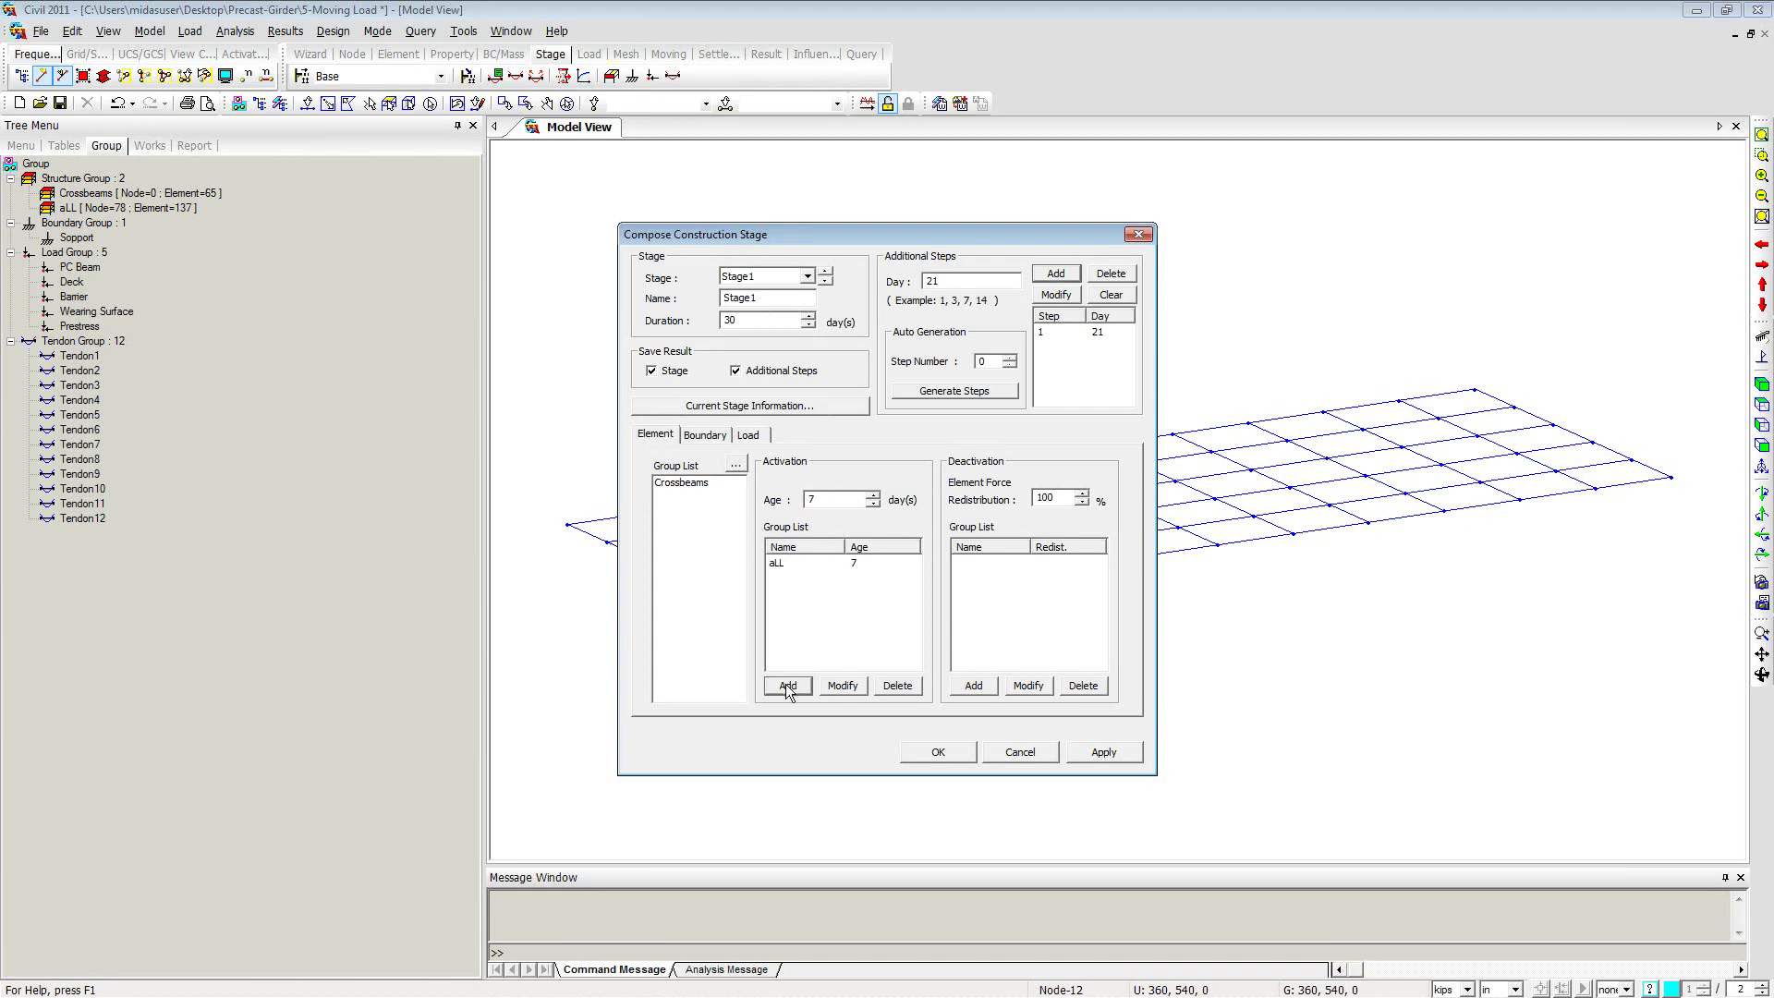
left_click(703, 434)
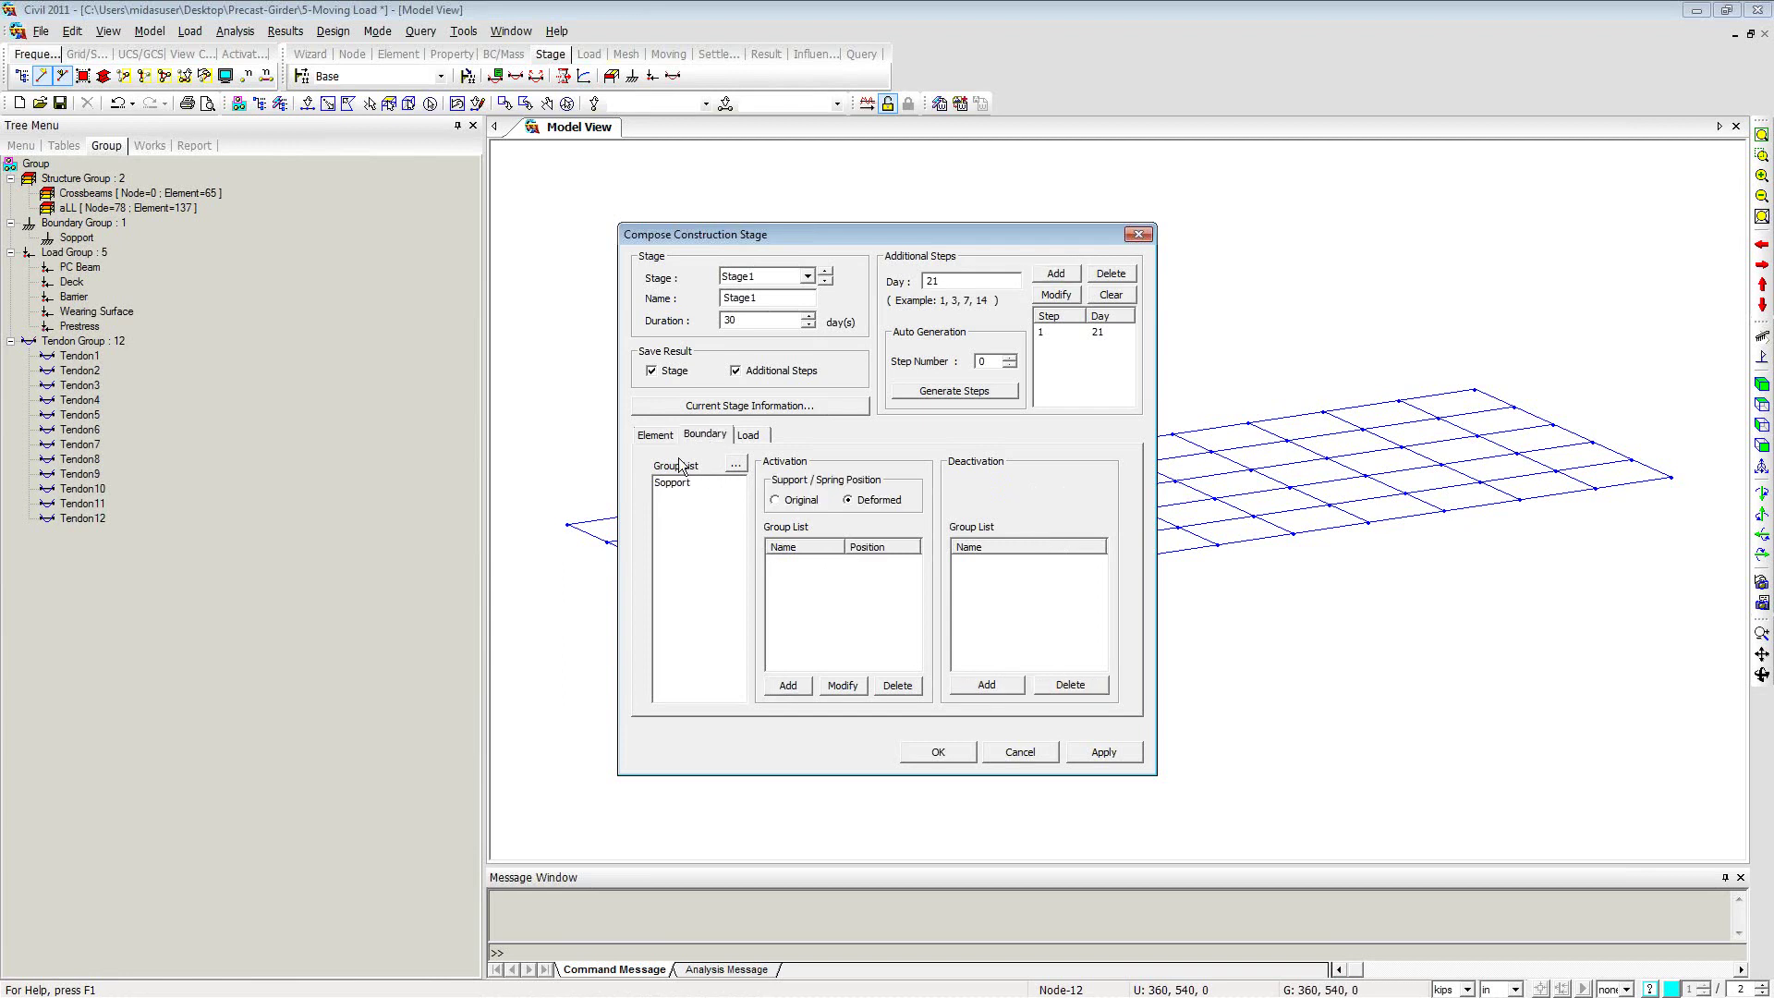
left_click(677, 484)
left_click(787, 686)
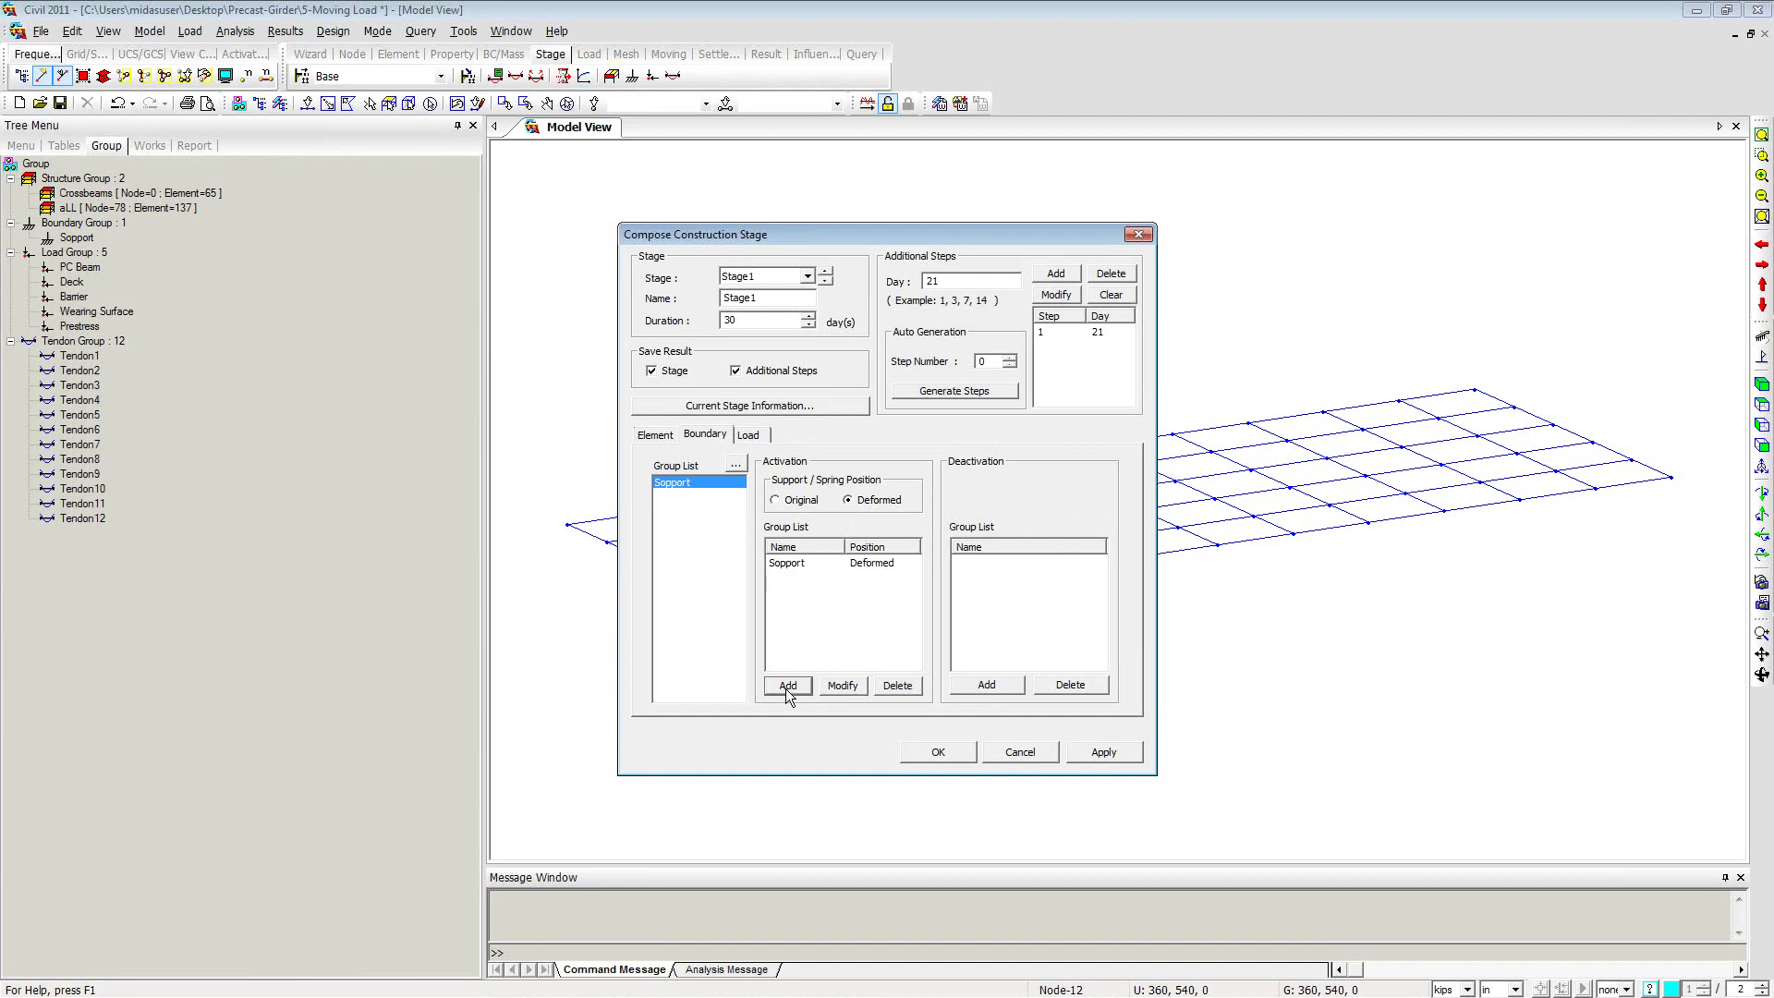
Step: Activate the Prestress and PC Beam load groups on the first day of Stage1
left_click(750, 435)
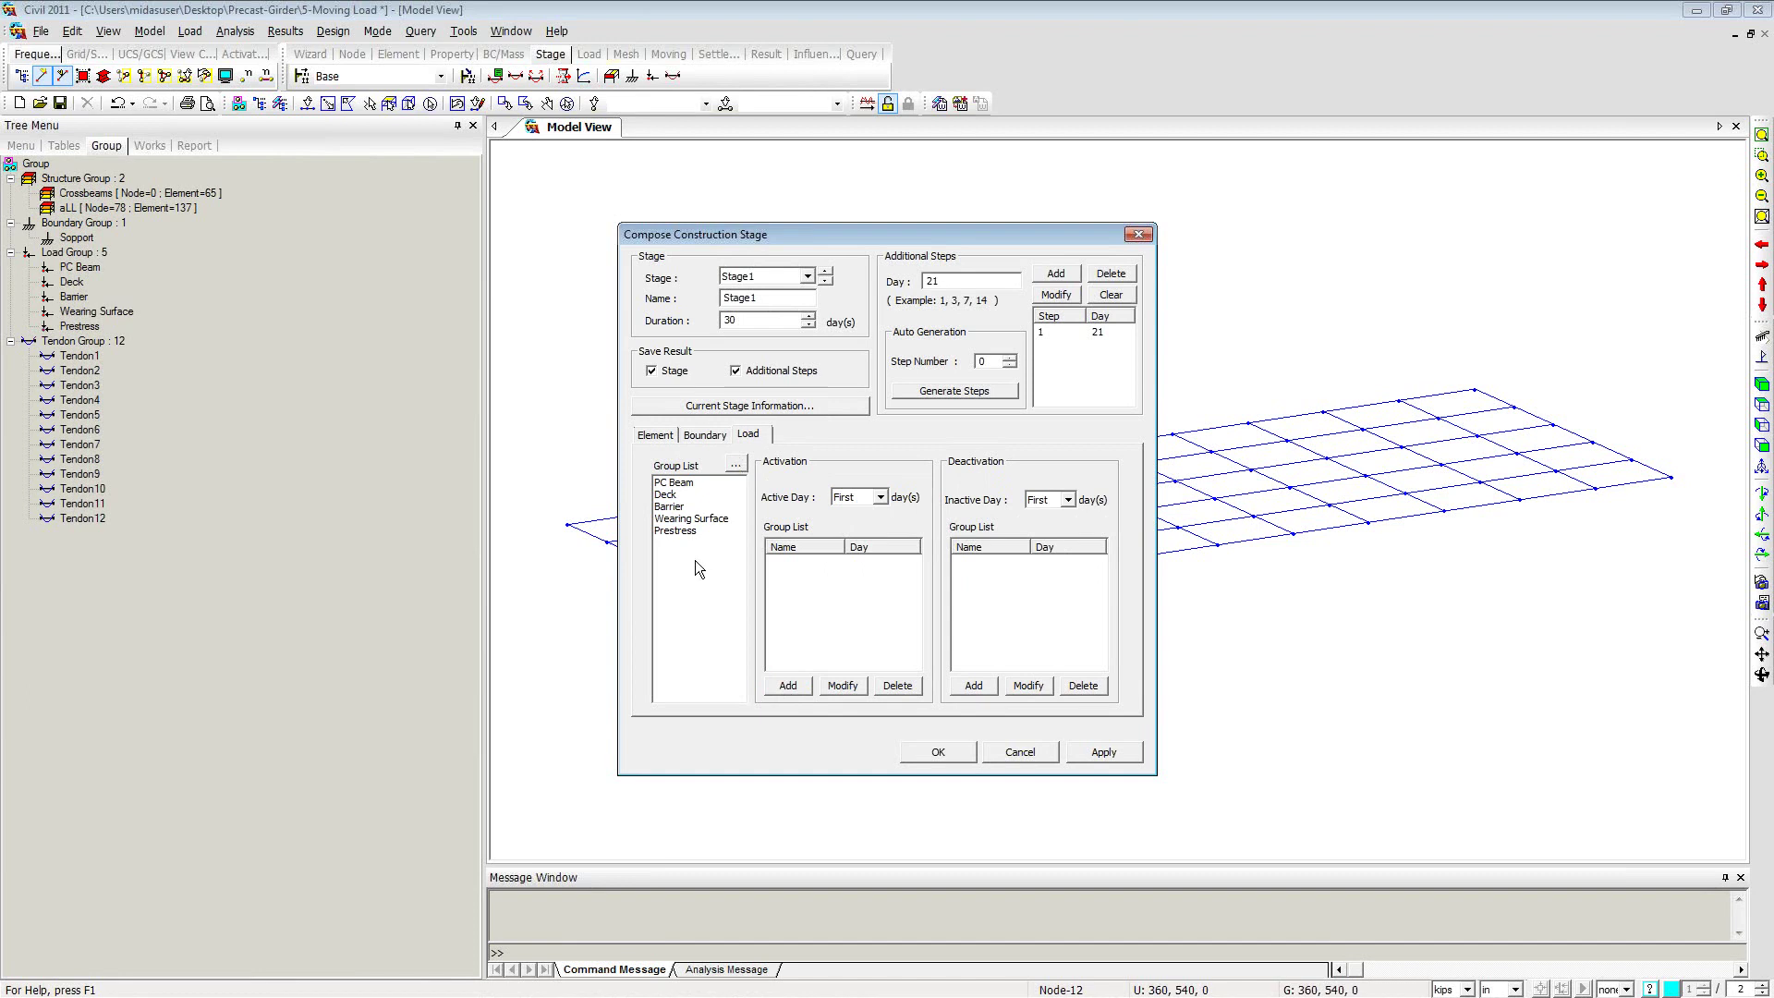
left_click(685, 530)
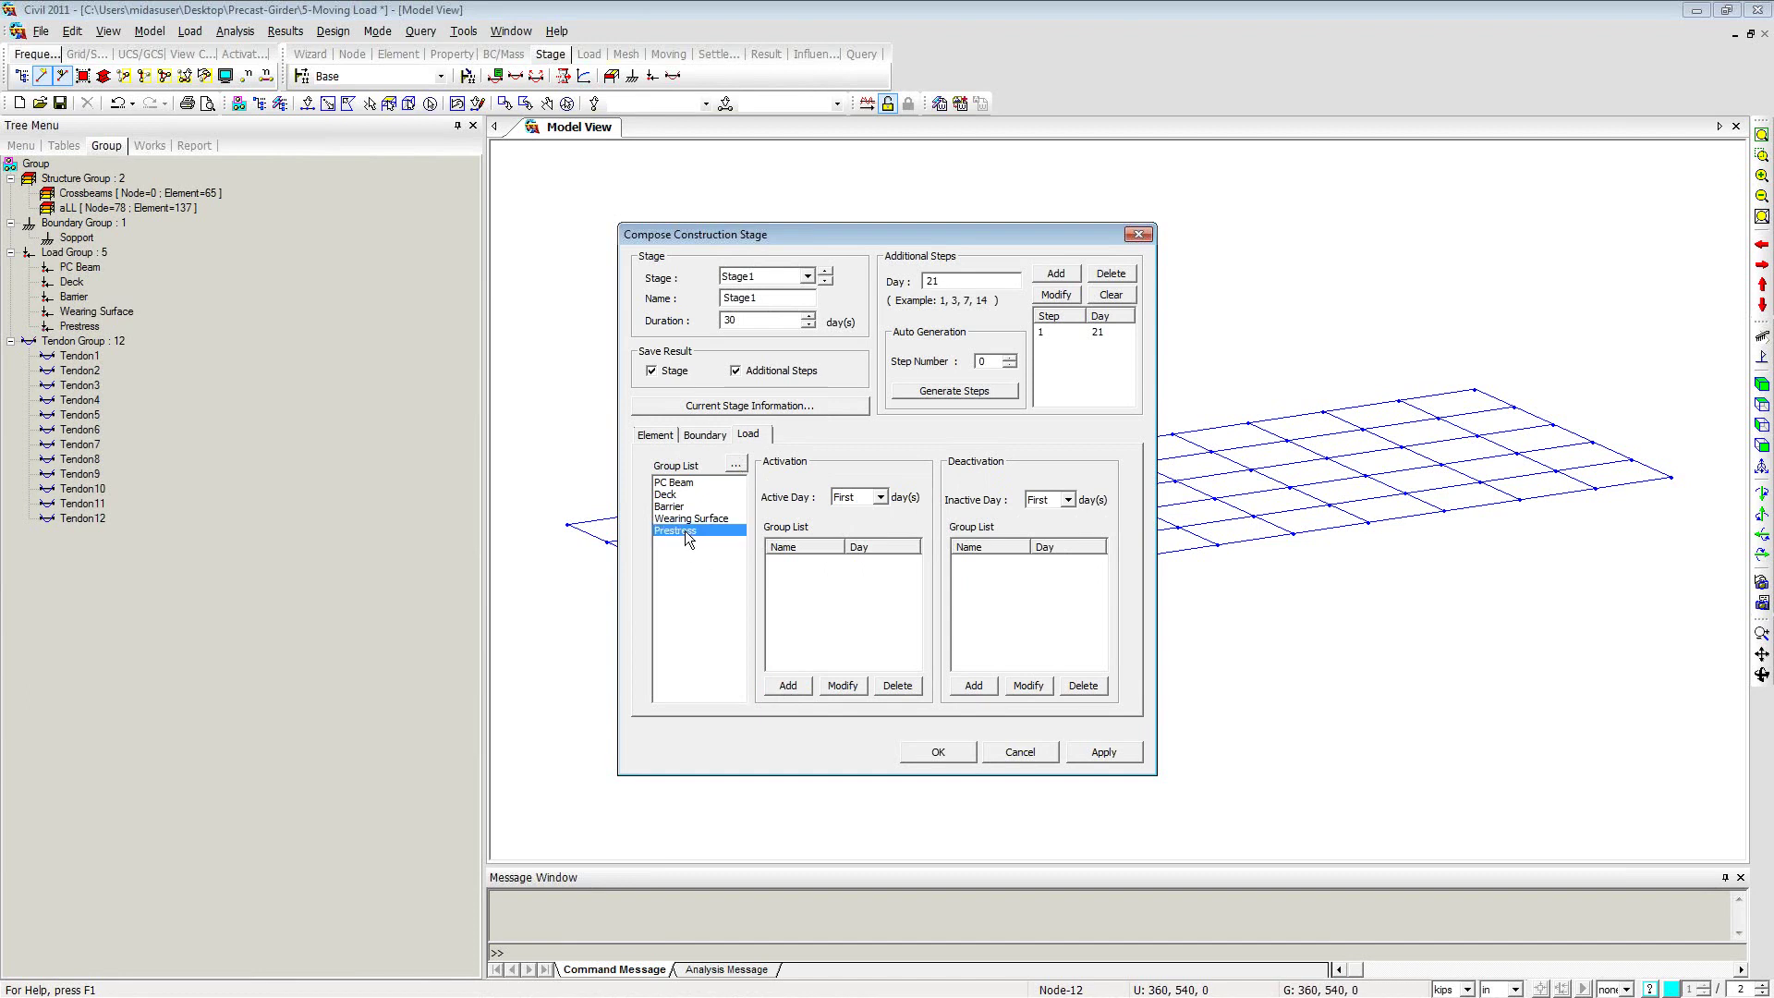
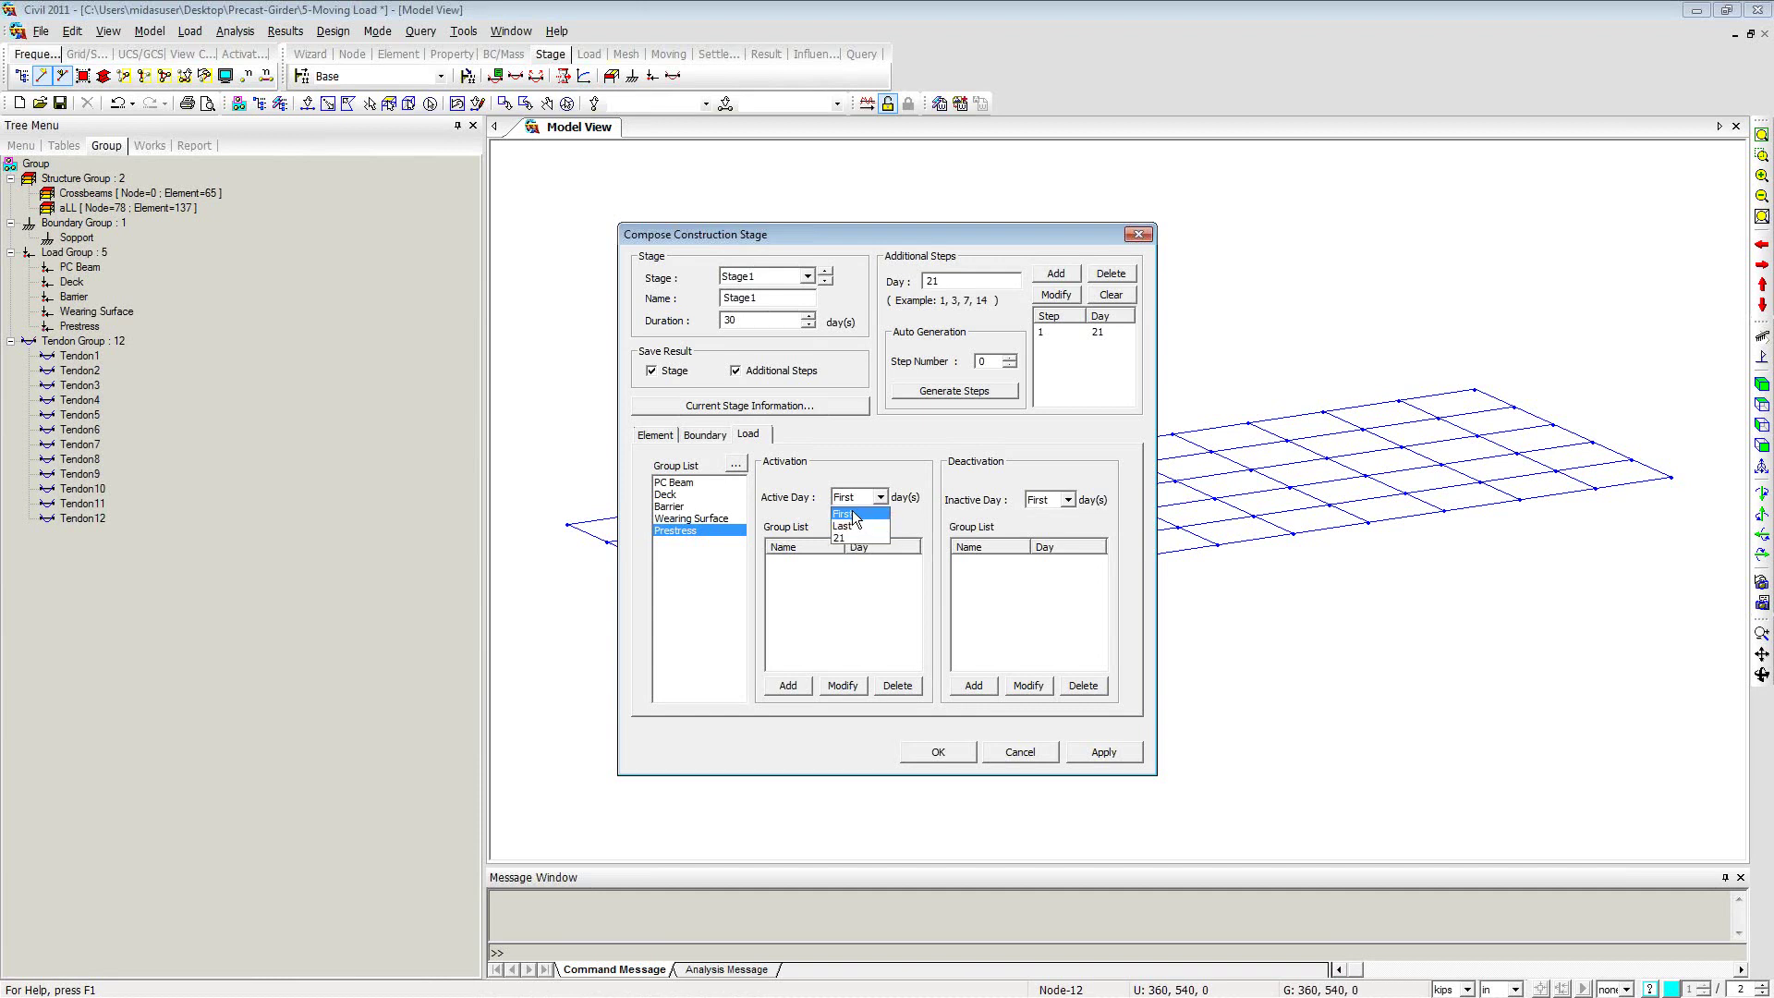
left_click(852, 513)
left_click(785, 685)
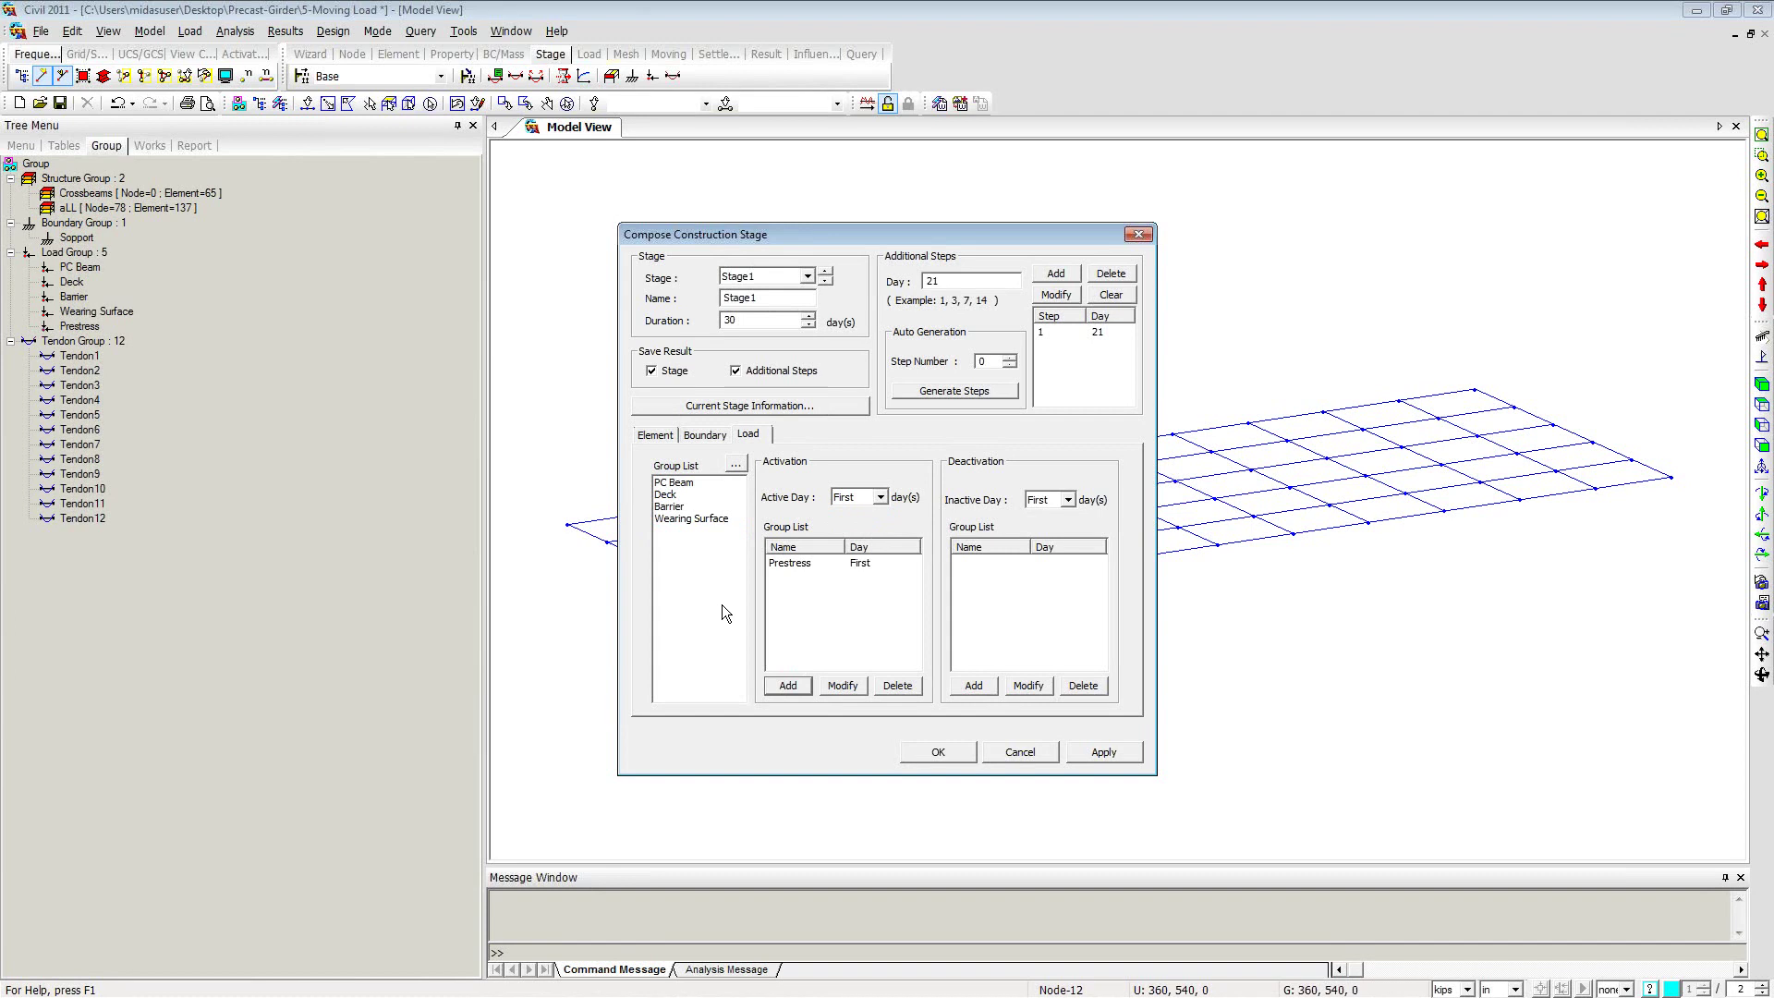
left_click(681, 484)
left_click(788, 685)
Step: Activate the Deck load group on day 21 of Stage1 and apply the stage definition
left_click(665, 483)
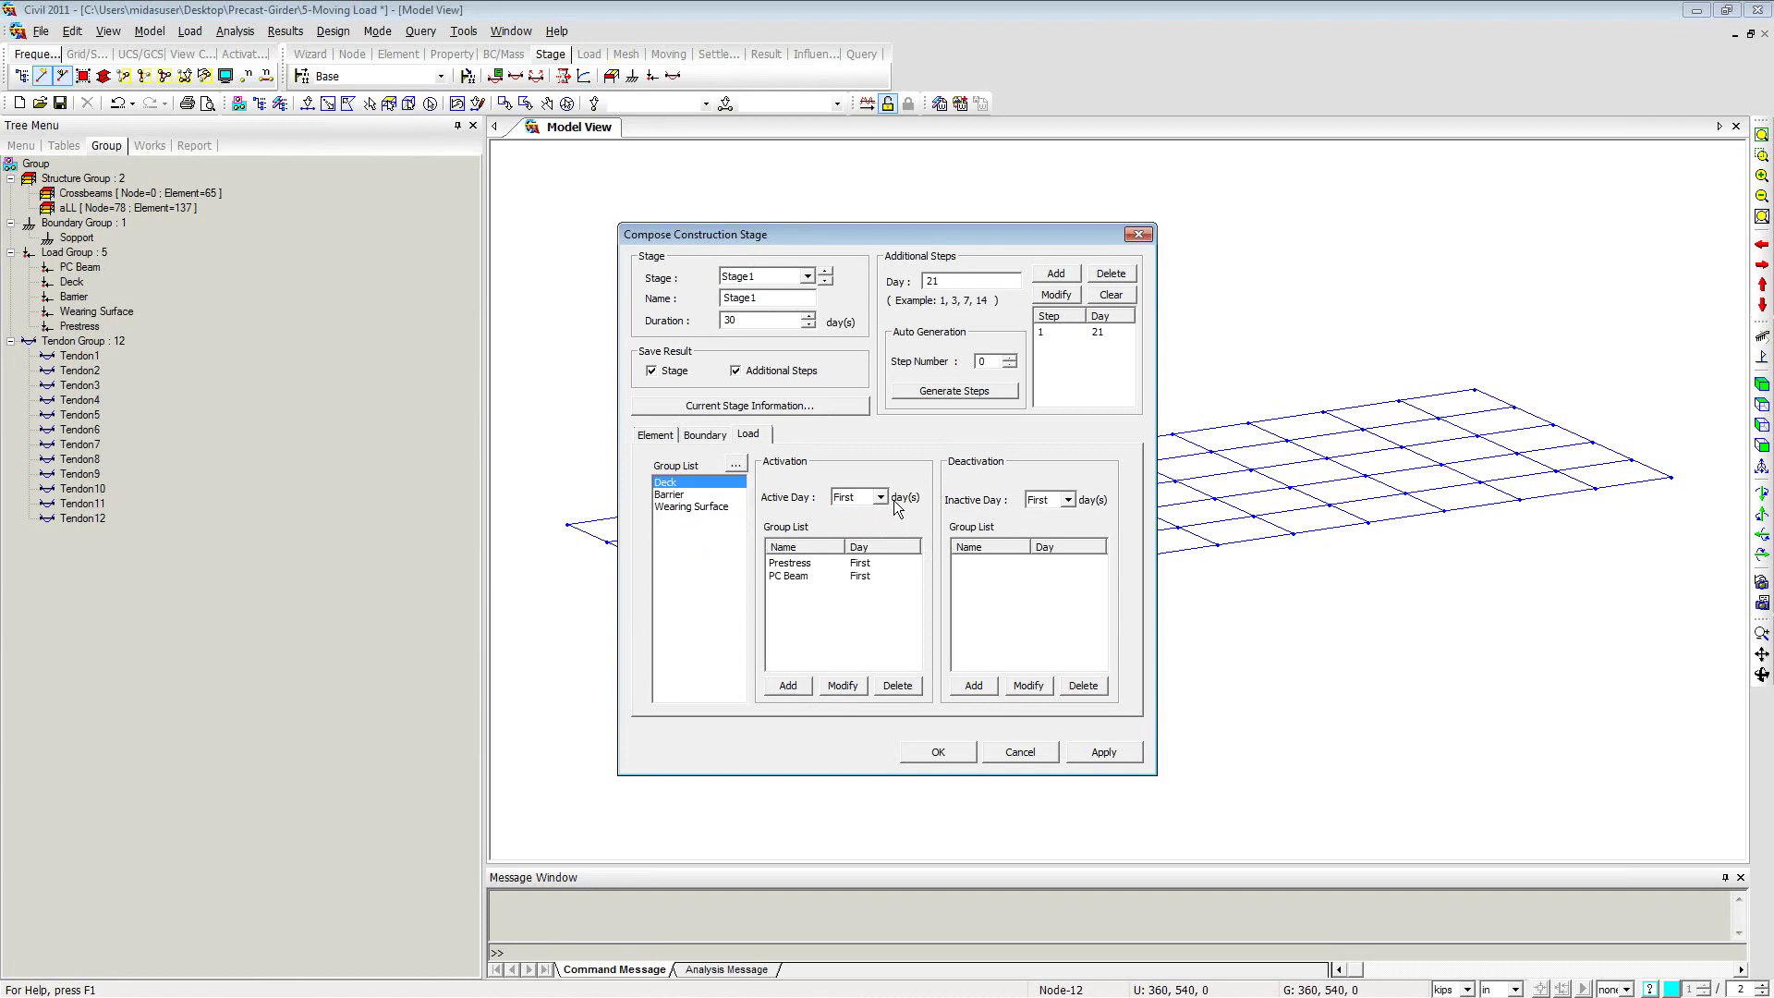
left_click(881, 497)
left_click(783, 685)
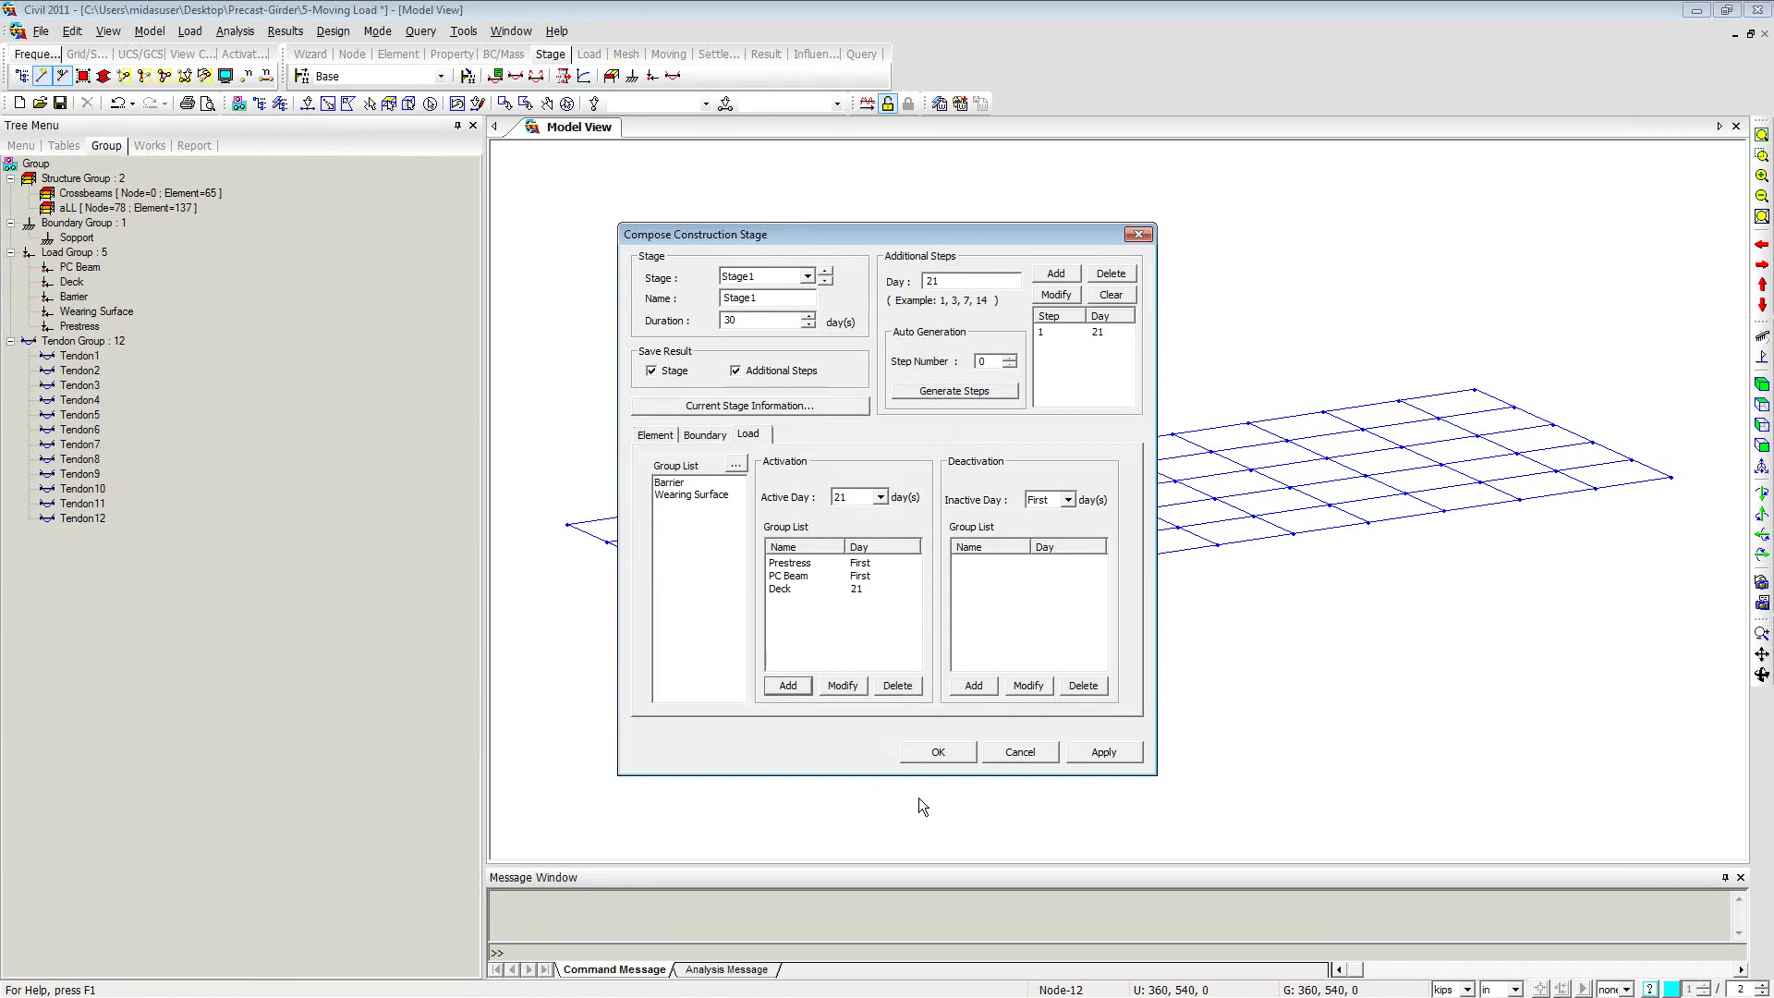
left_click(1105, 751)
Step: Set Stage2's duration to 30 days and add an additional step at day 6
left_click_drag(983, 237, 1339, 176)
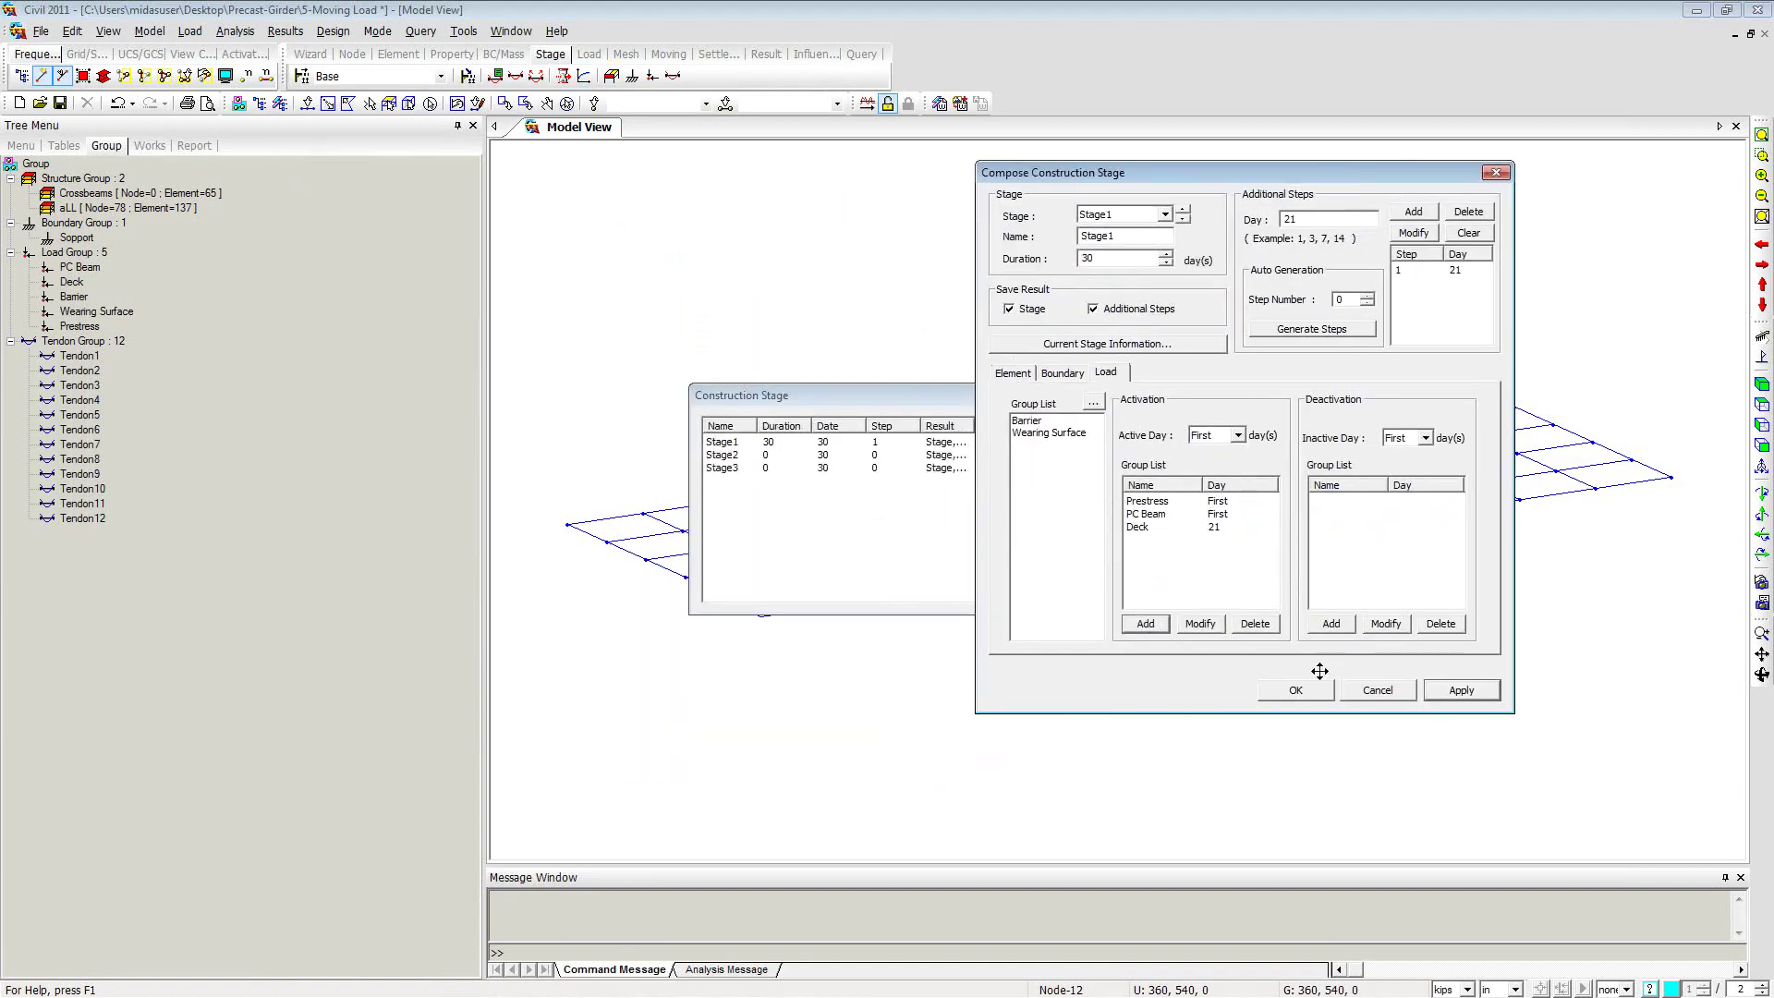
left_click(1164, 215)
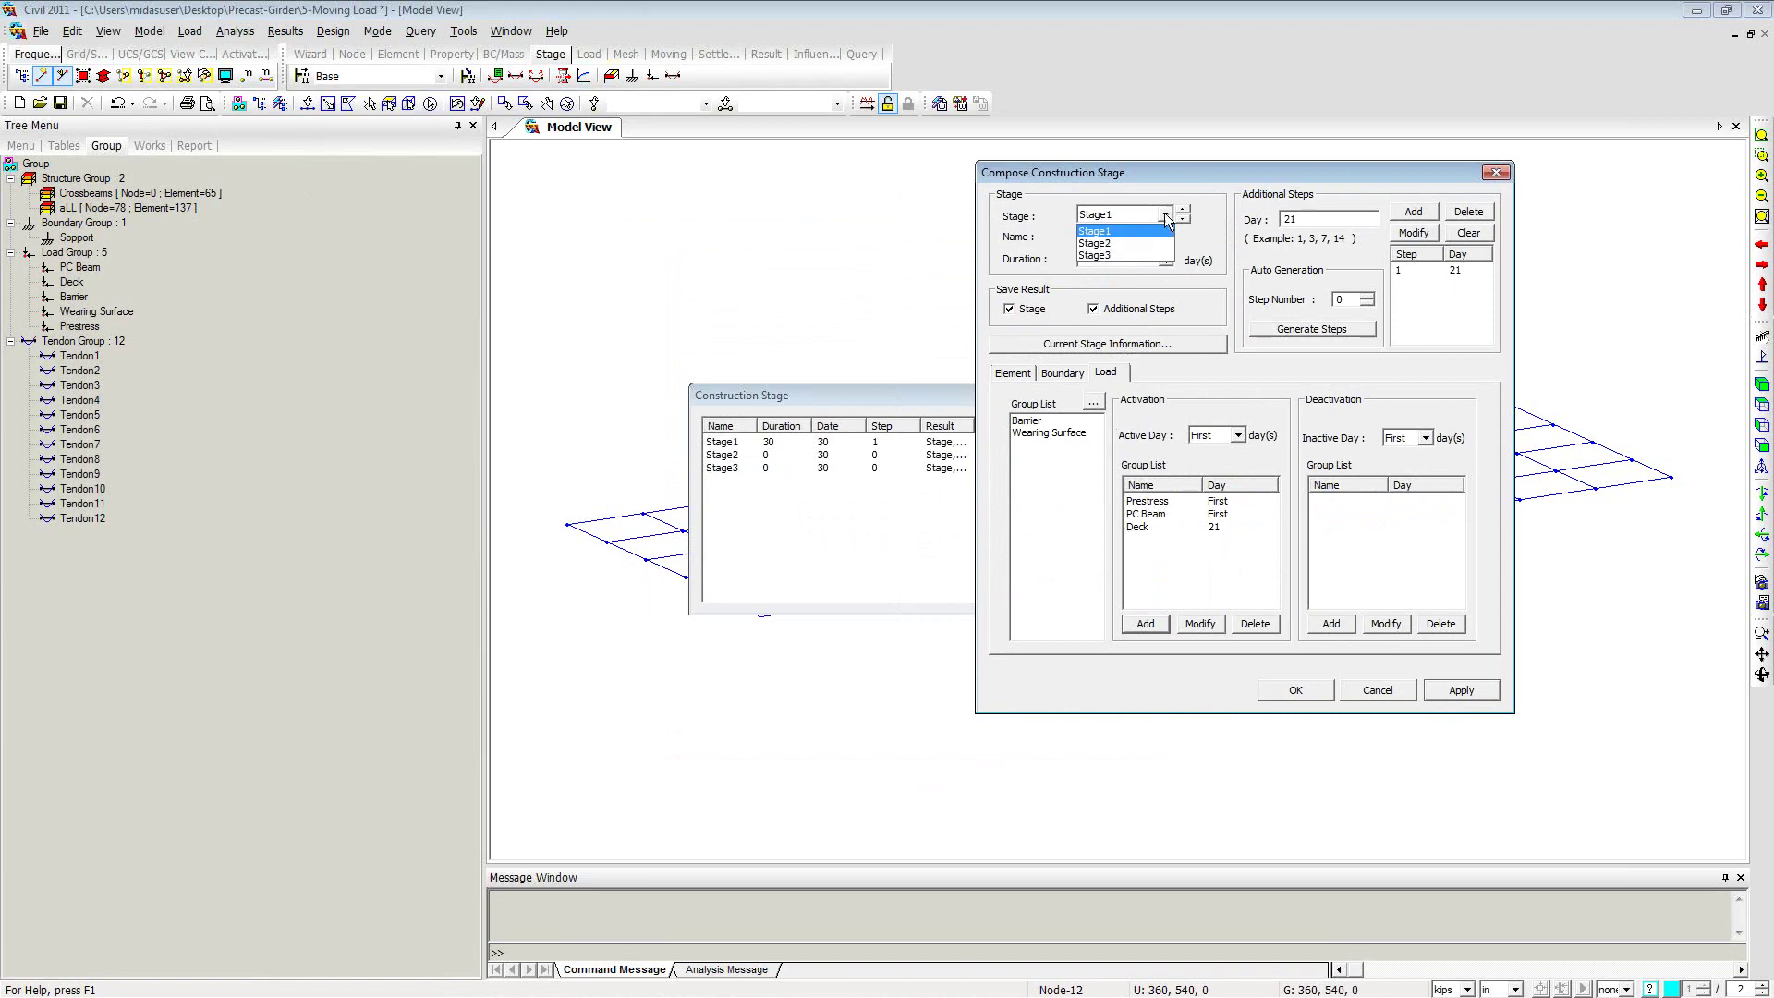
left_click(1123, 241)
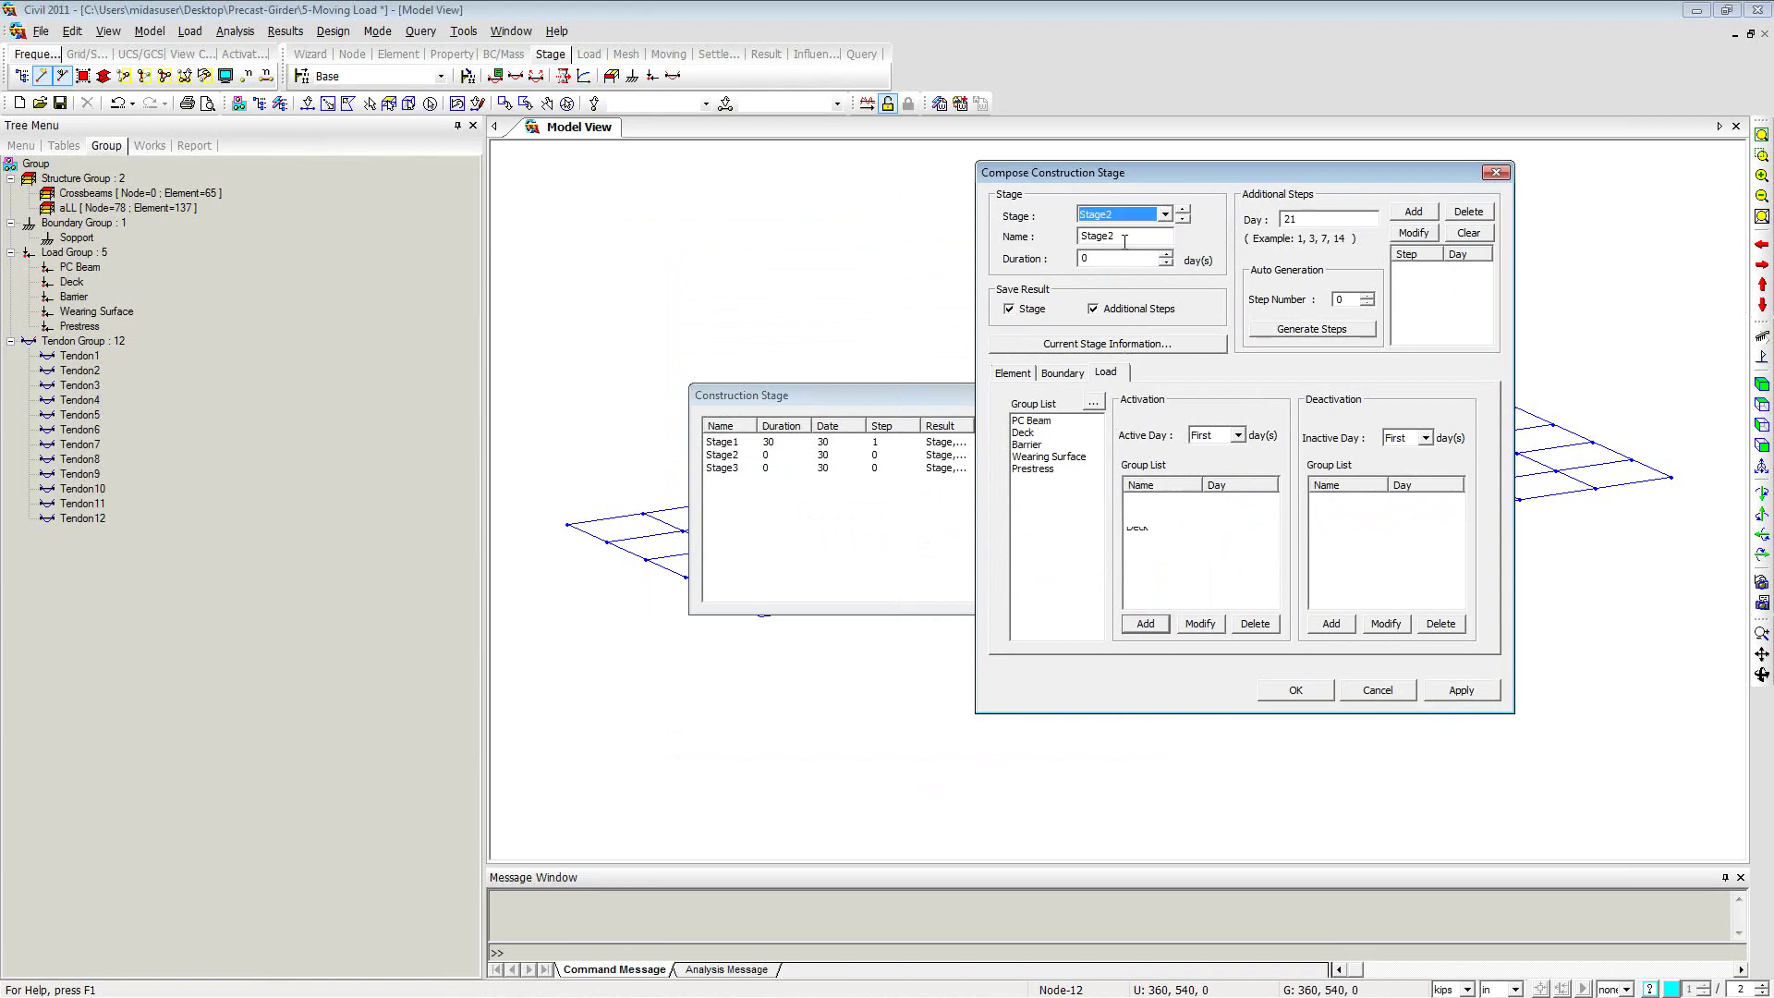
left_click(1076, 259)
key("BackSpace")
type("30")
double_click(1316, 219)
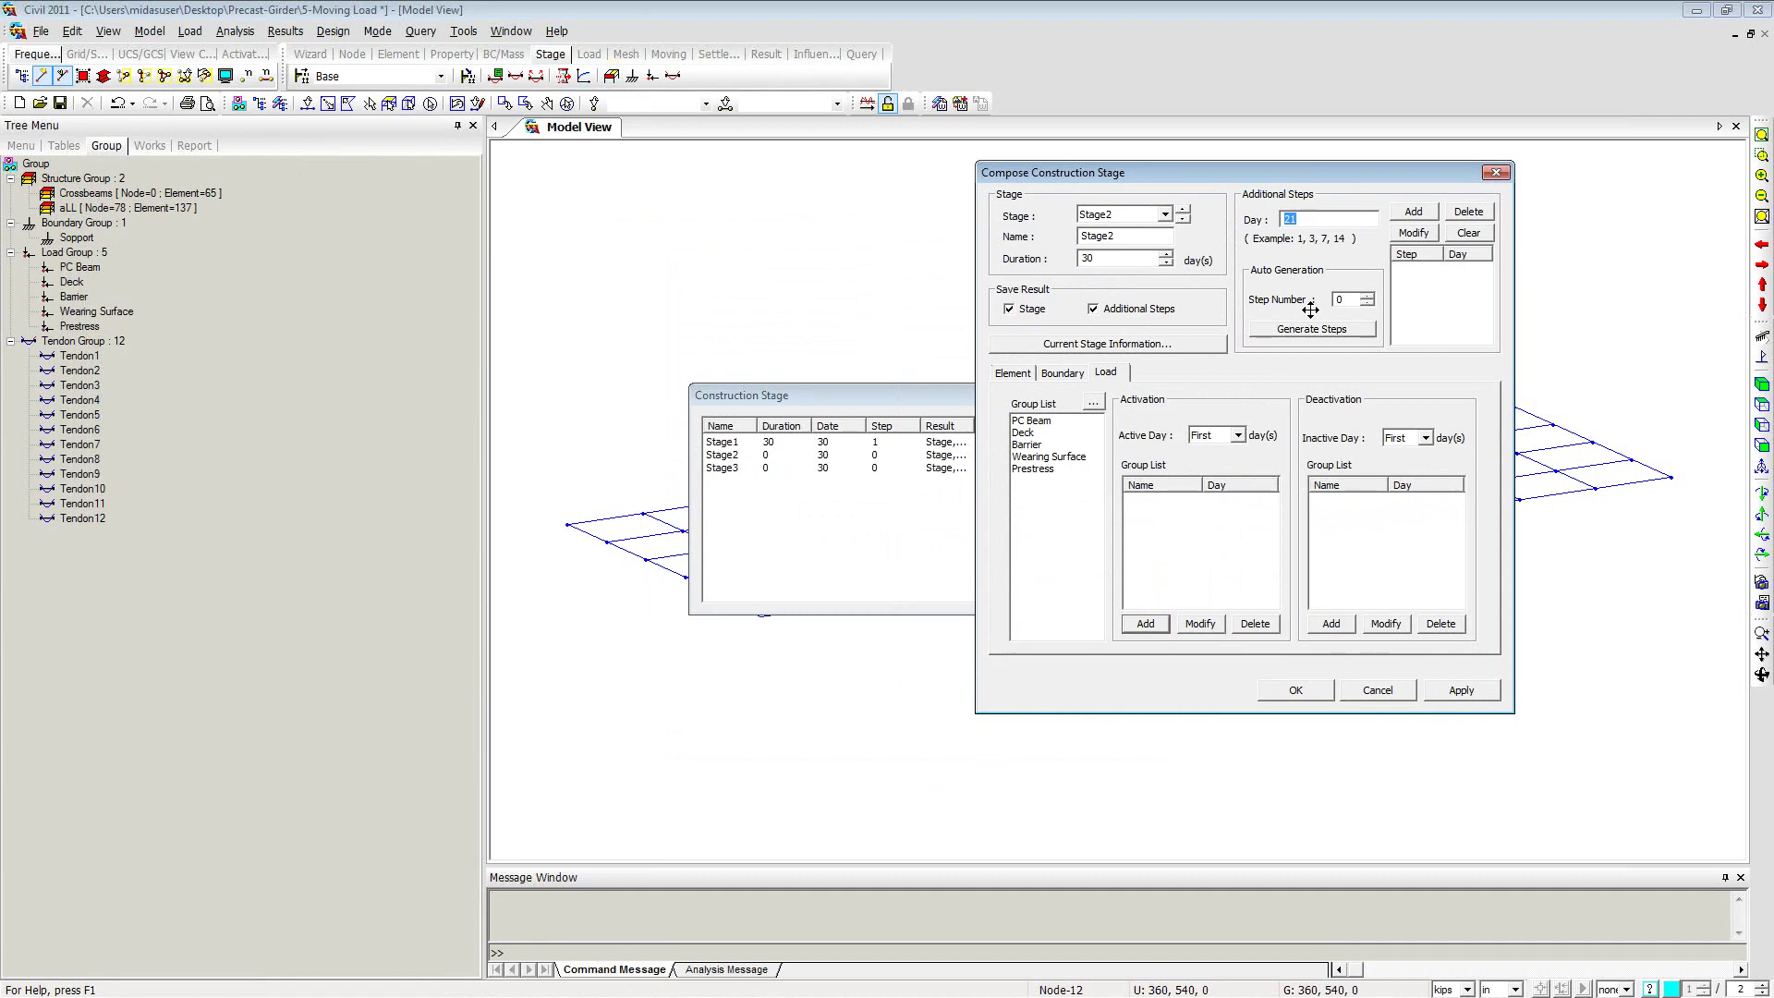
type("6")
Step: Activate the Wearing Surface load group on day 6 of Stage2 and apply the stage definition
left_click(1013, 373)
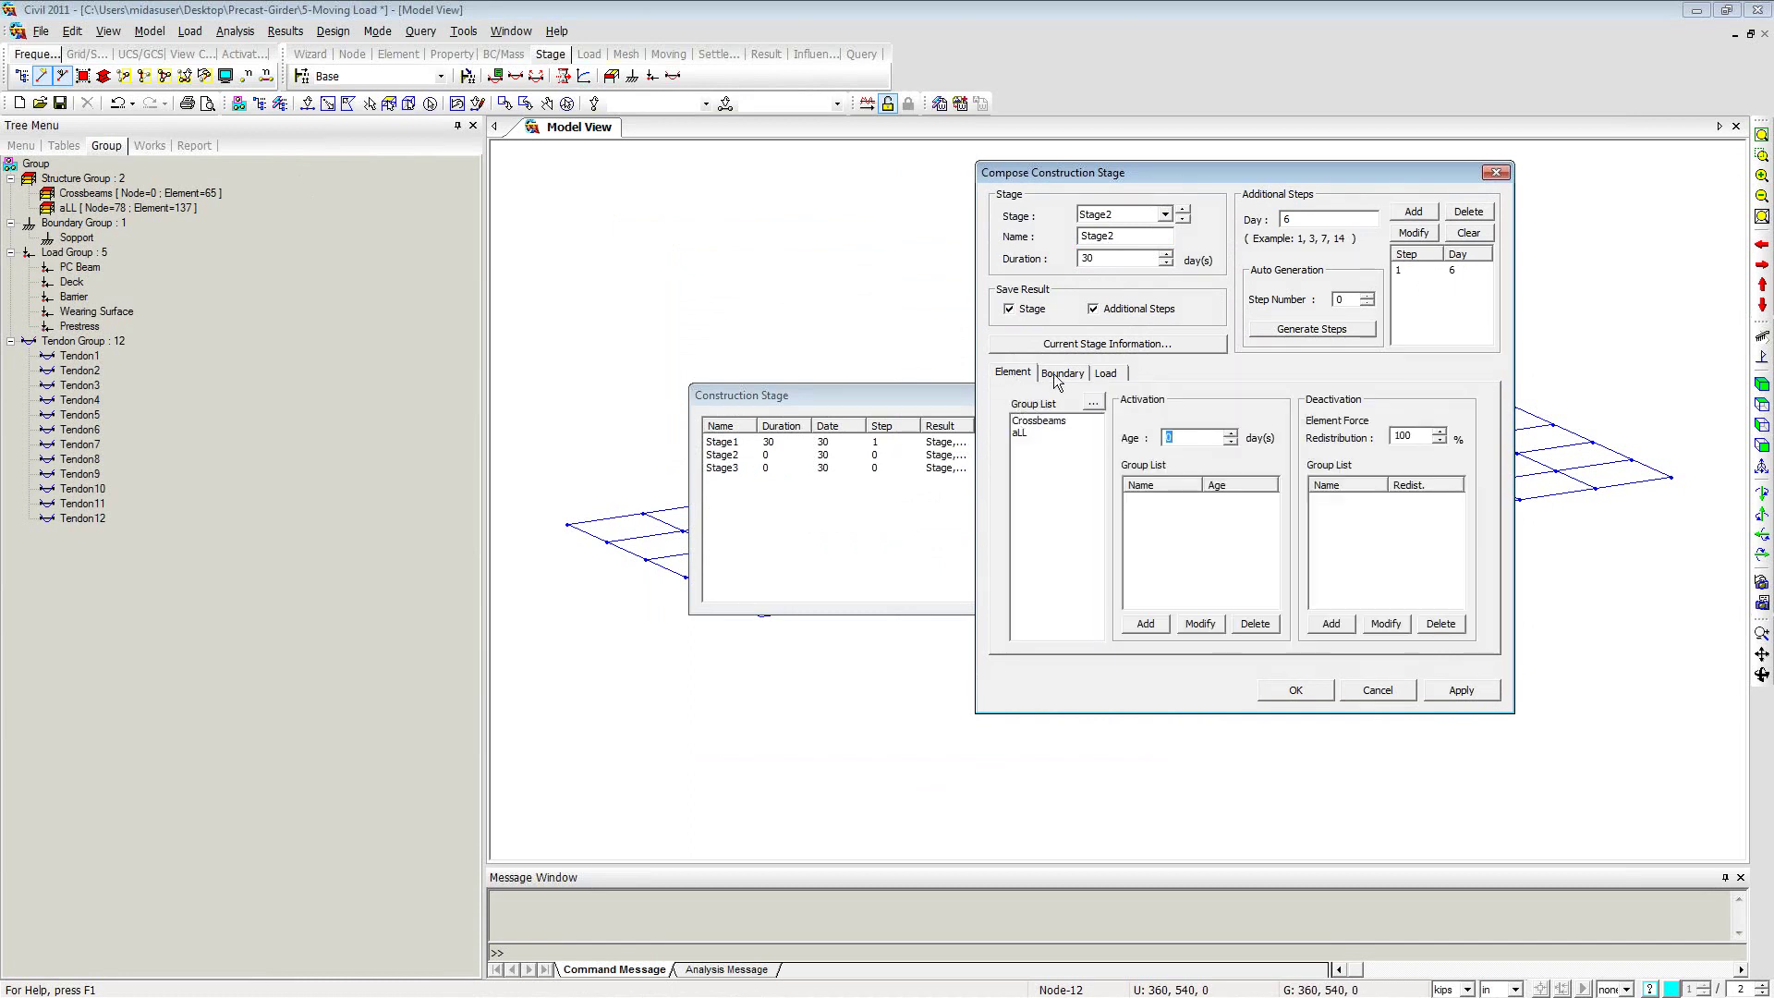
left_click(1105, 372)
left_click(1031, 458)
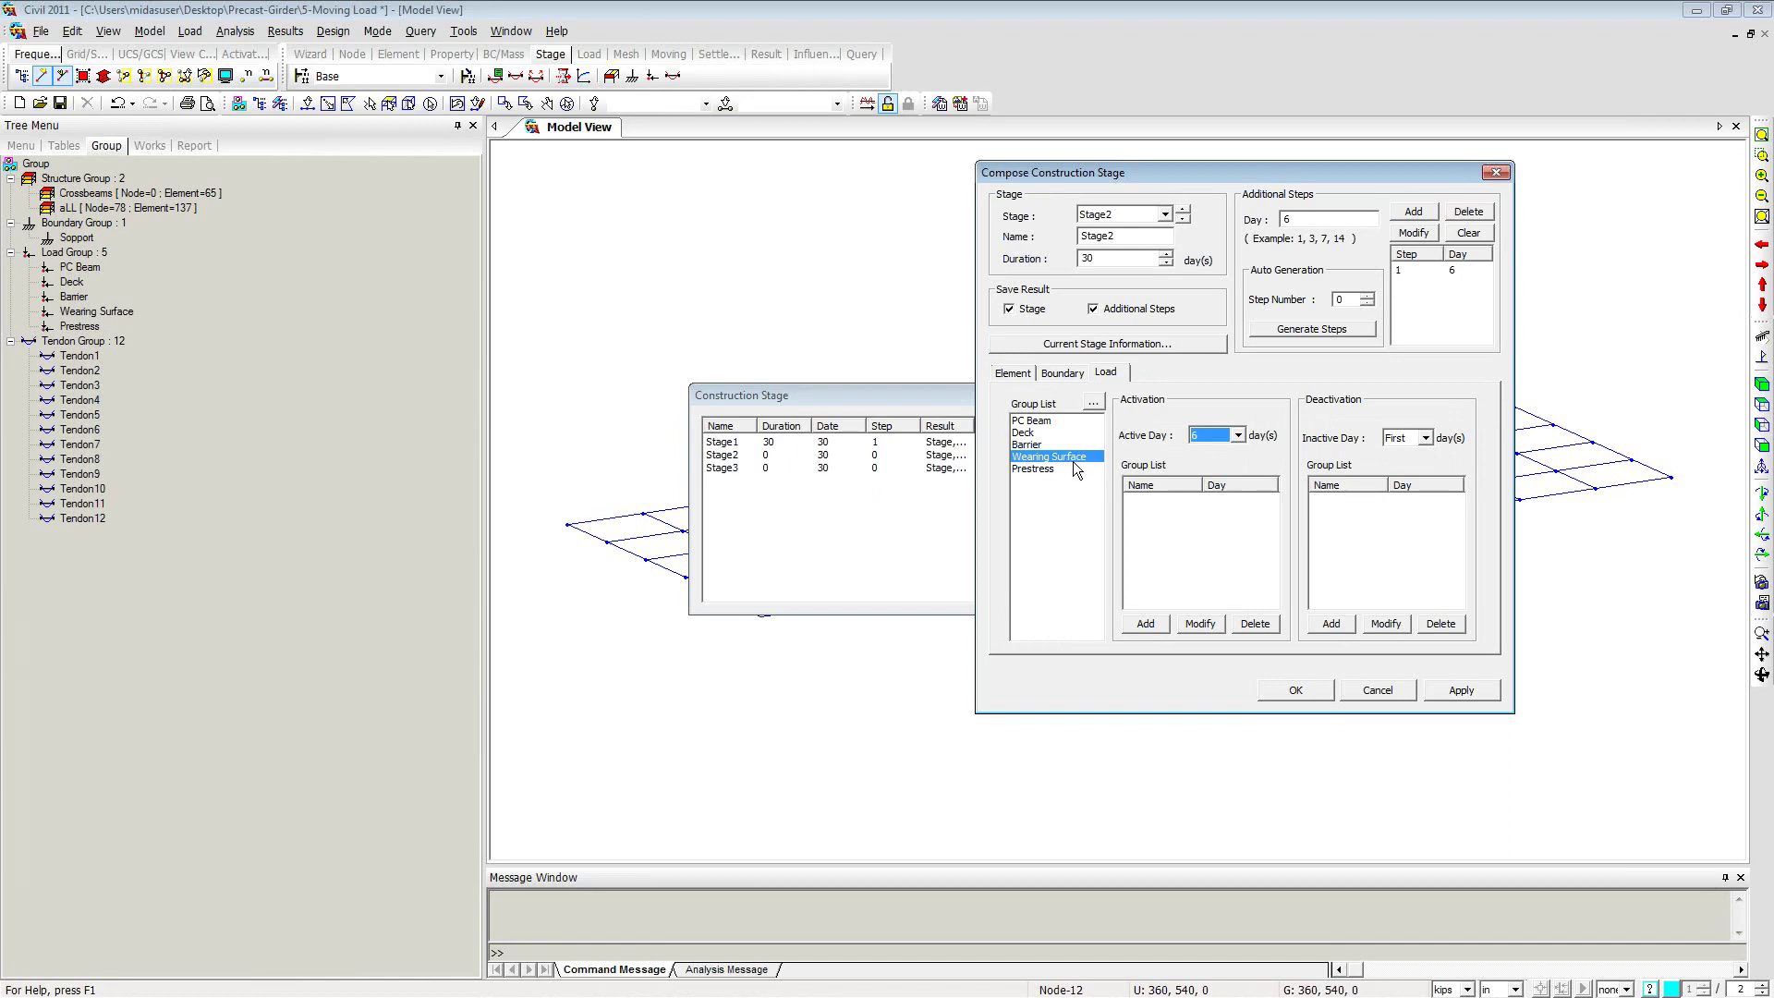
left_click(1139, 619)
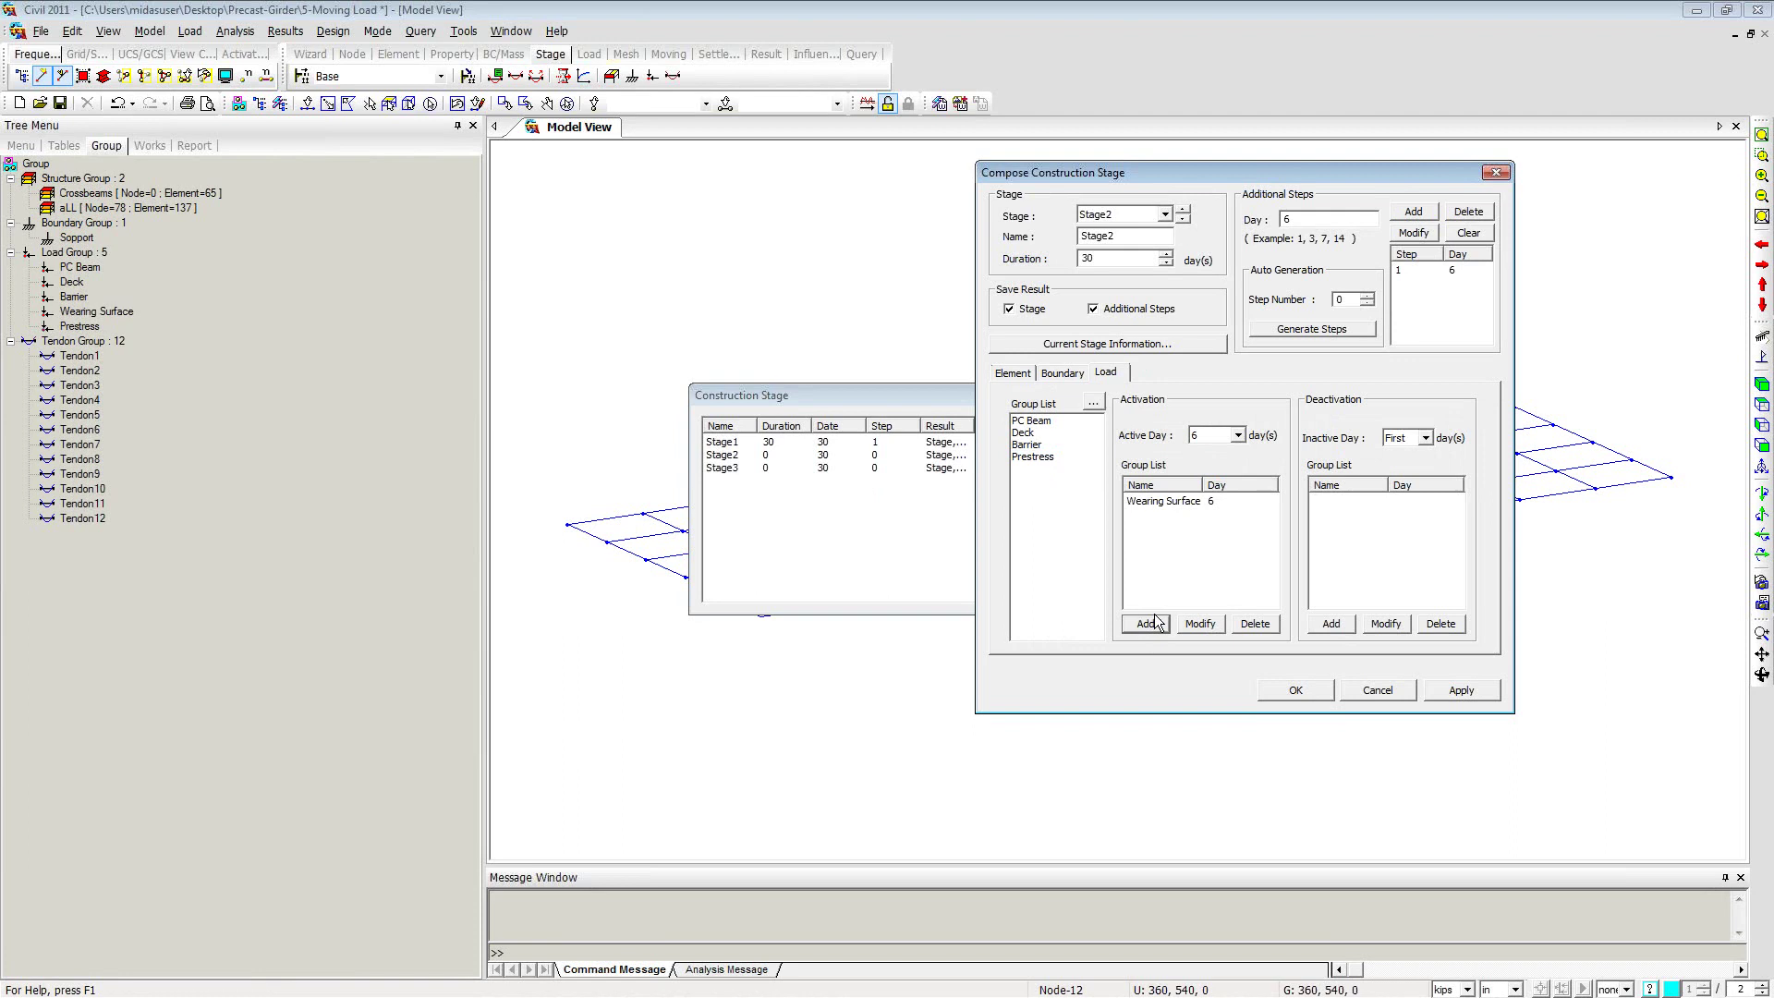
left_click(1461, 692)
Step: Set Stage3's duration to 10000 days and finish defining the construction stages
left_click(1164, 215)
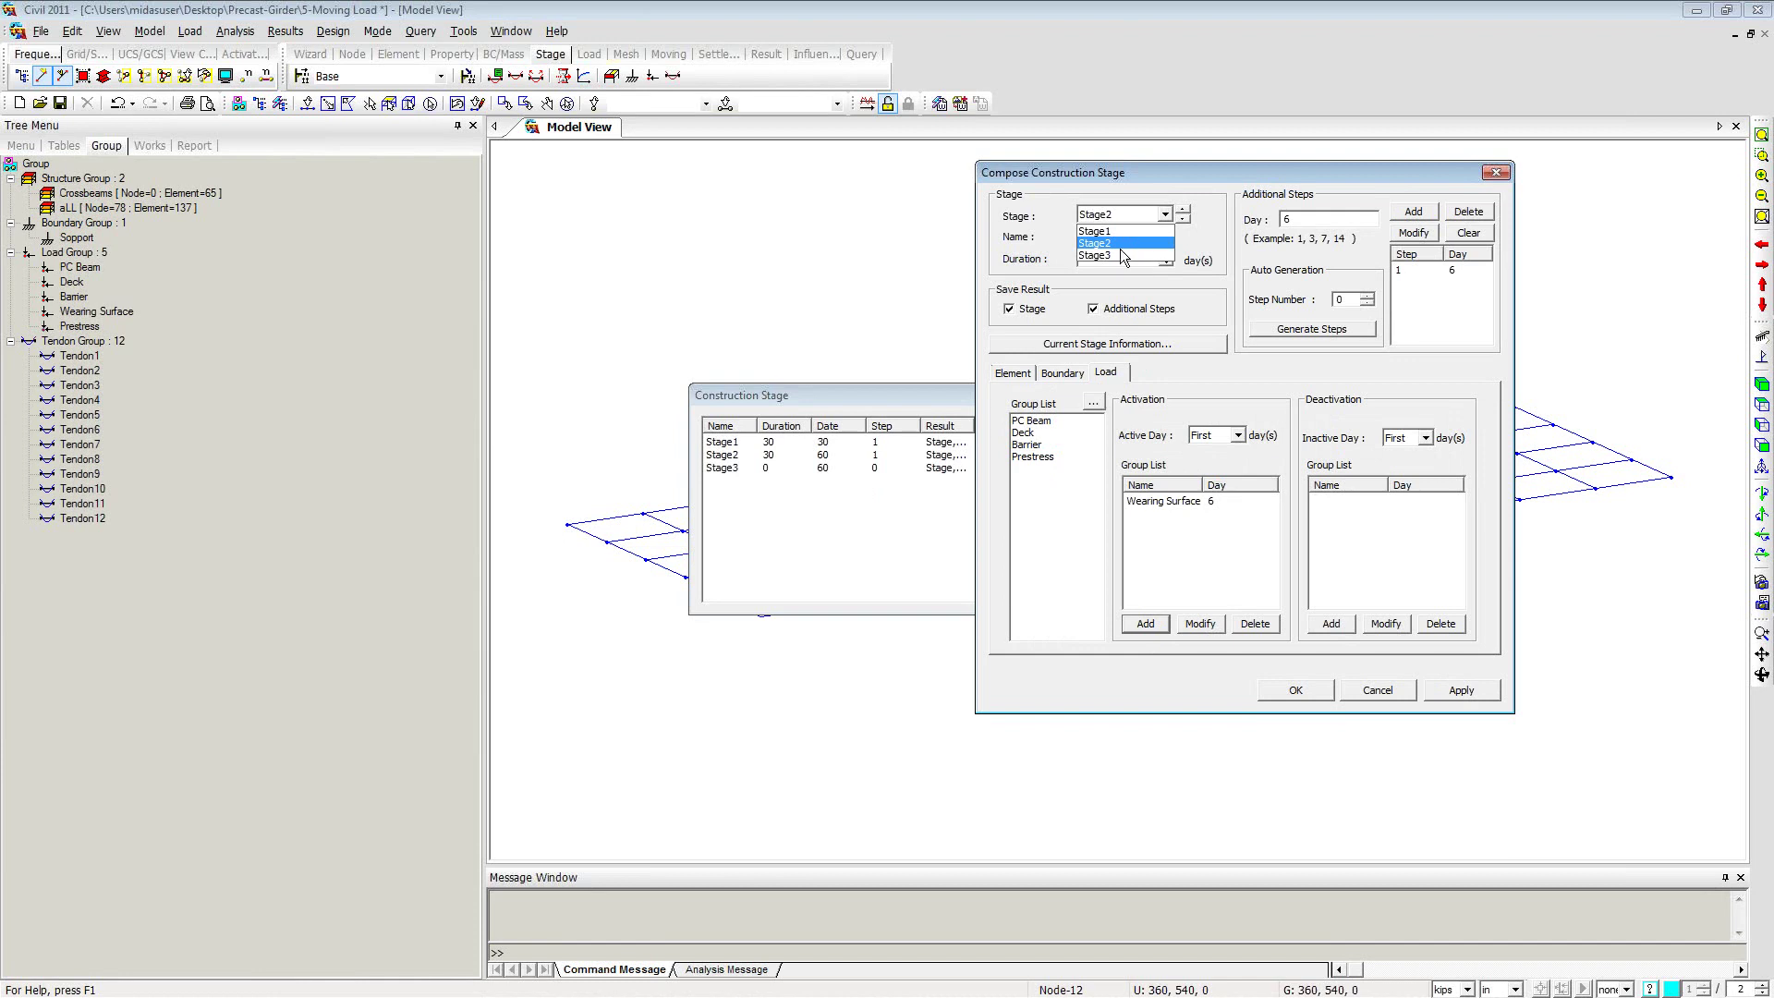
left_click(1113, 255)
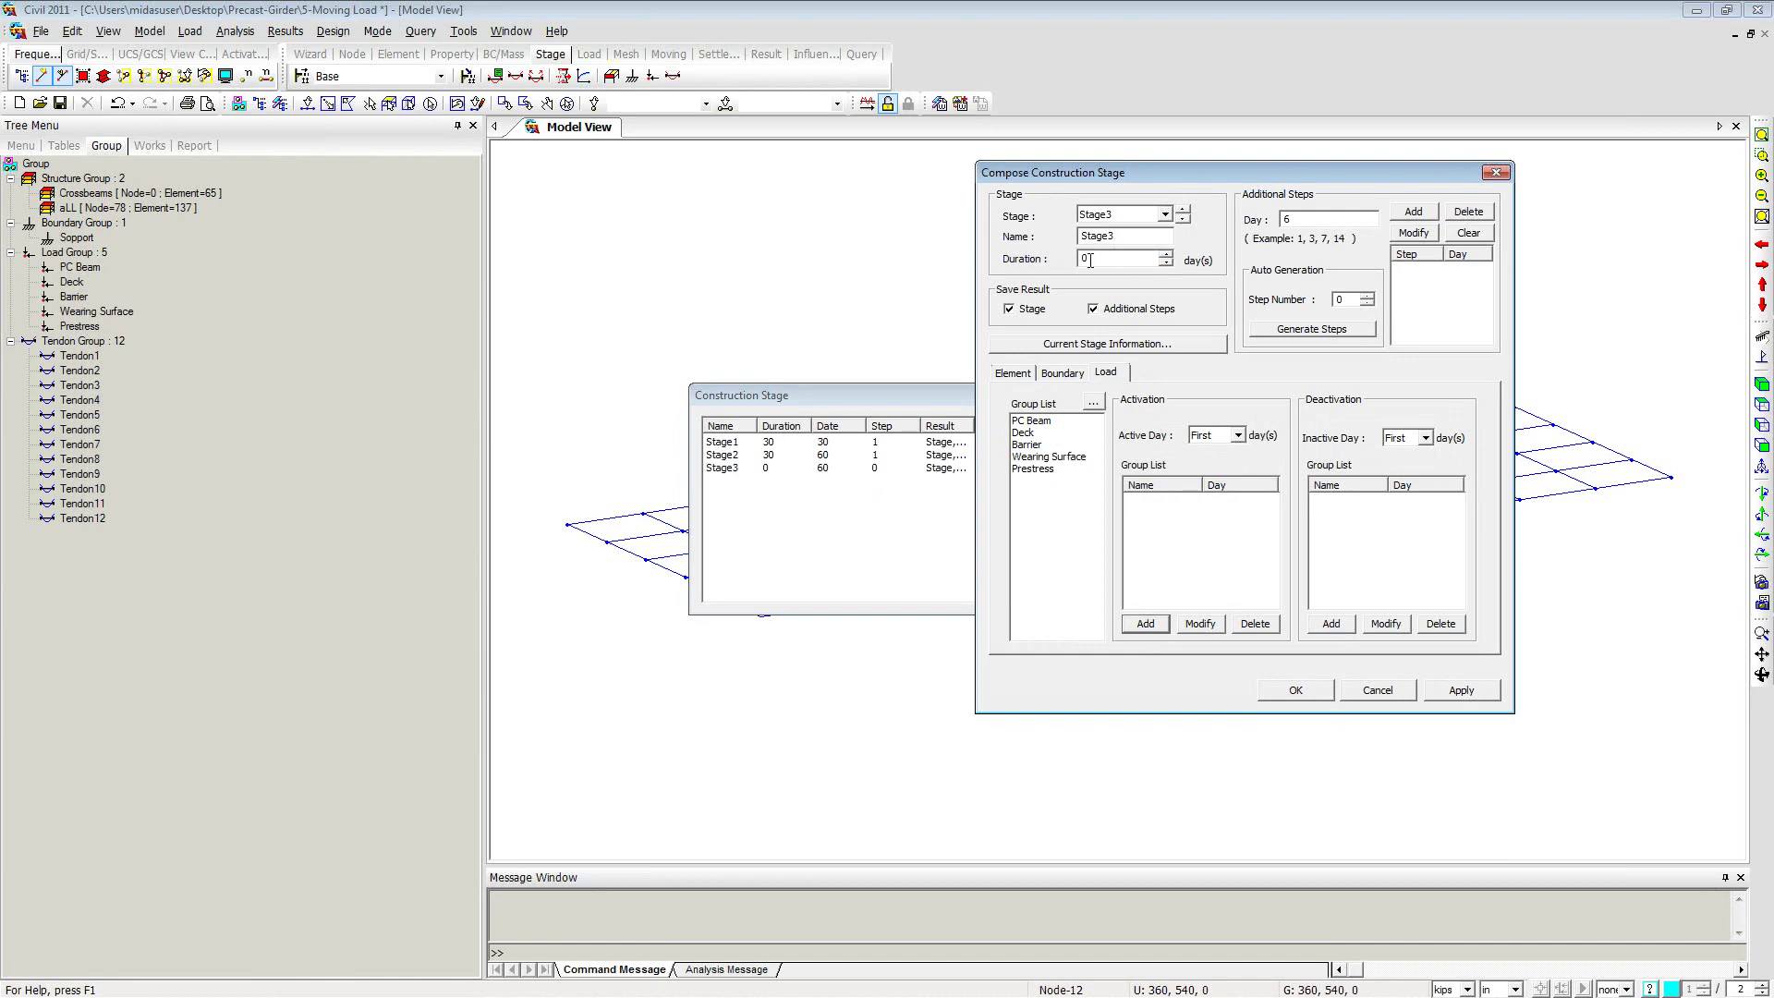
type("10000")
key("BackSpace")
left_click(1321, 693)
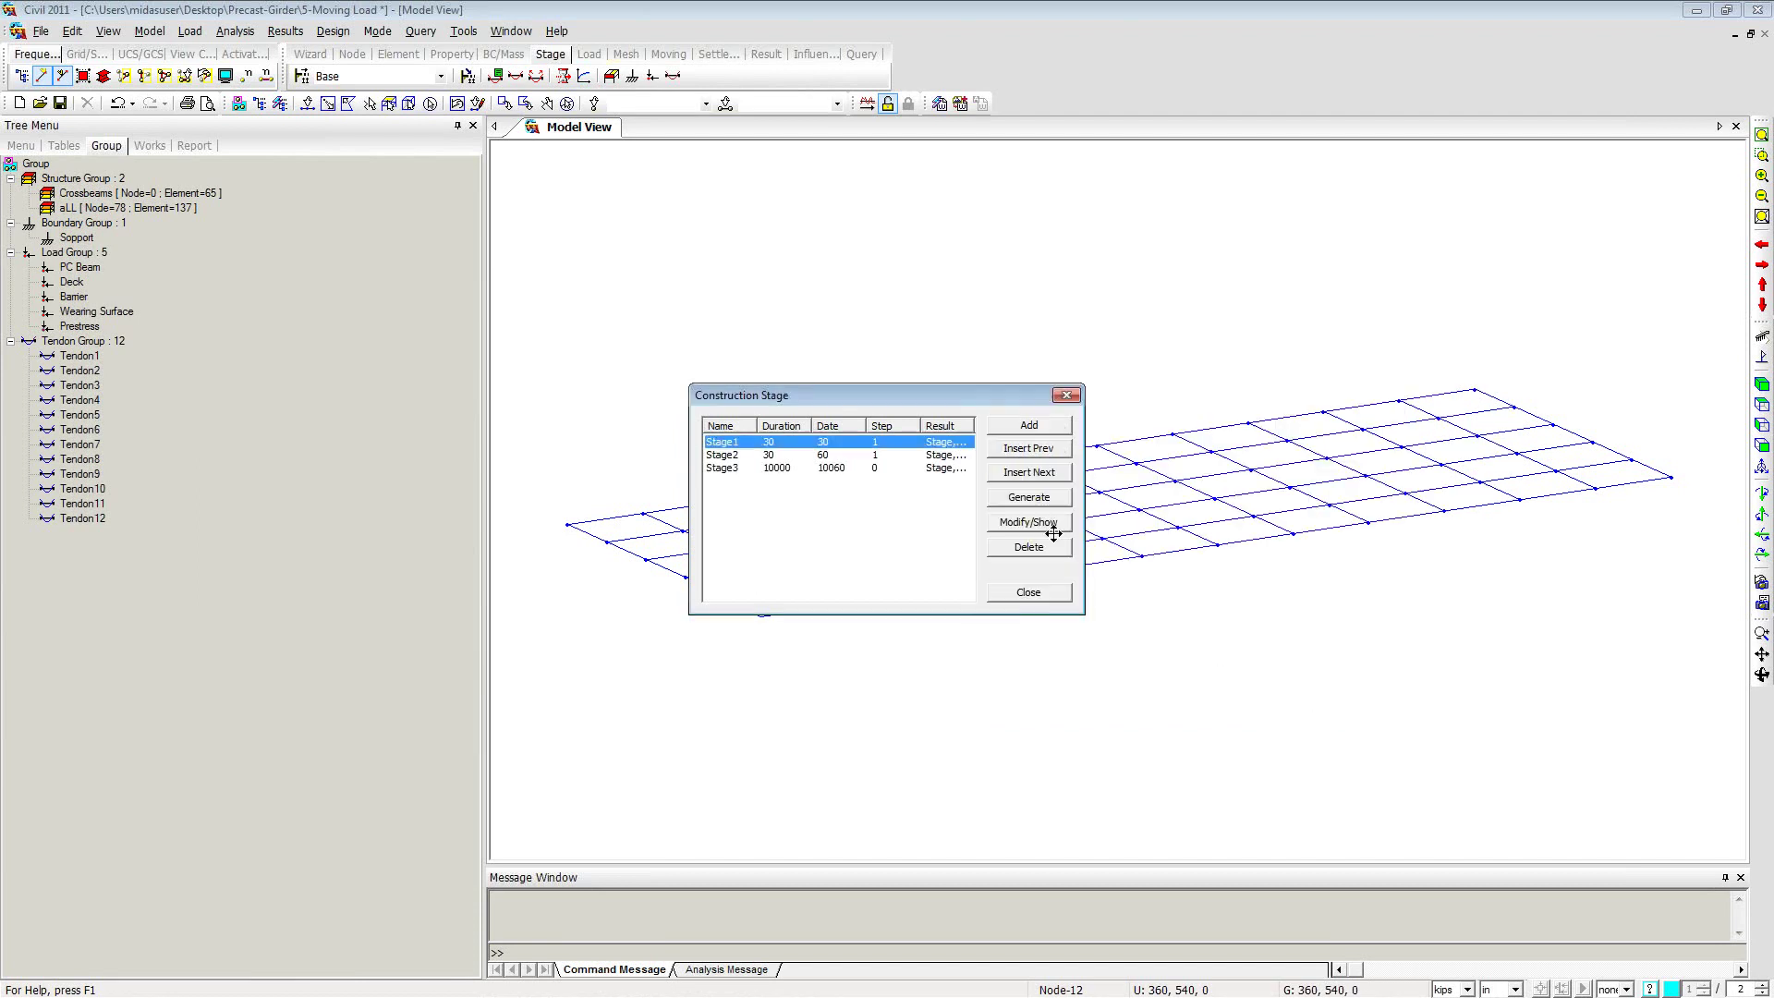
left_click(1026, 593)
Step: Review the defined construction stages in the works tree, collapsing the categories that are not needed
left_click(147, 145)
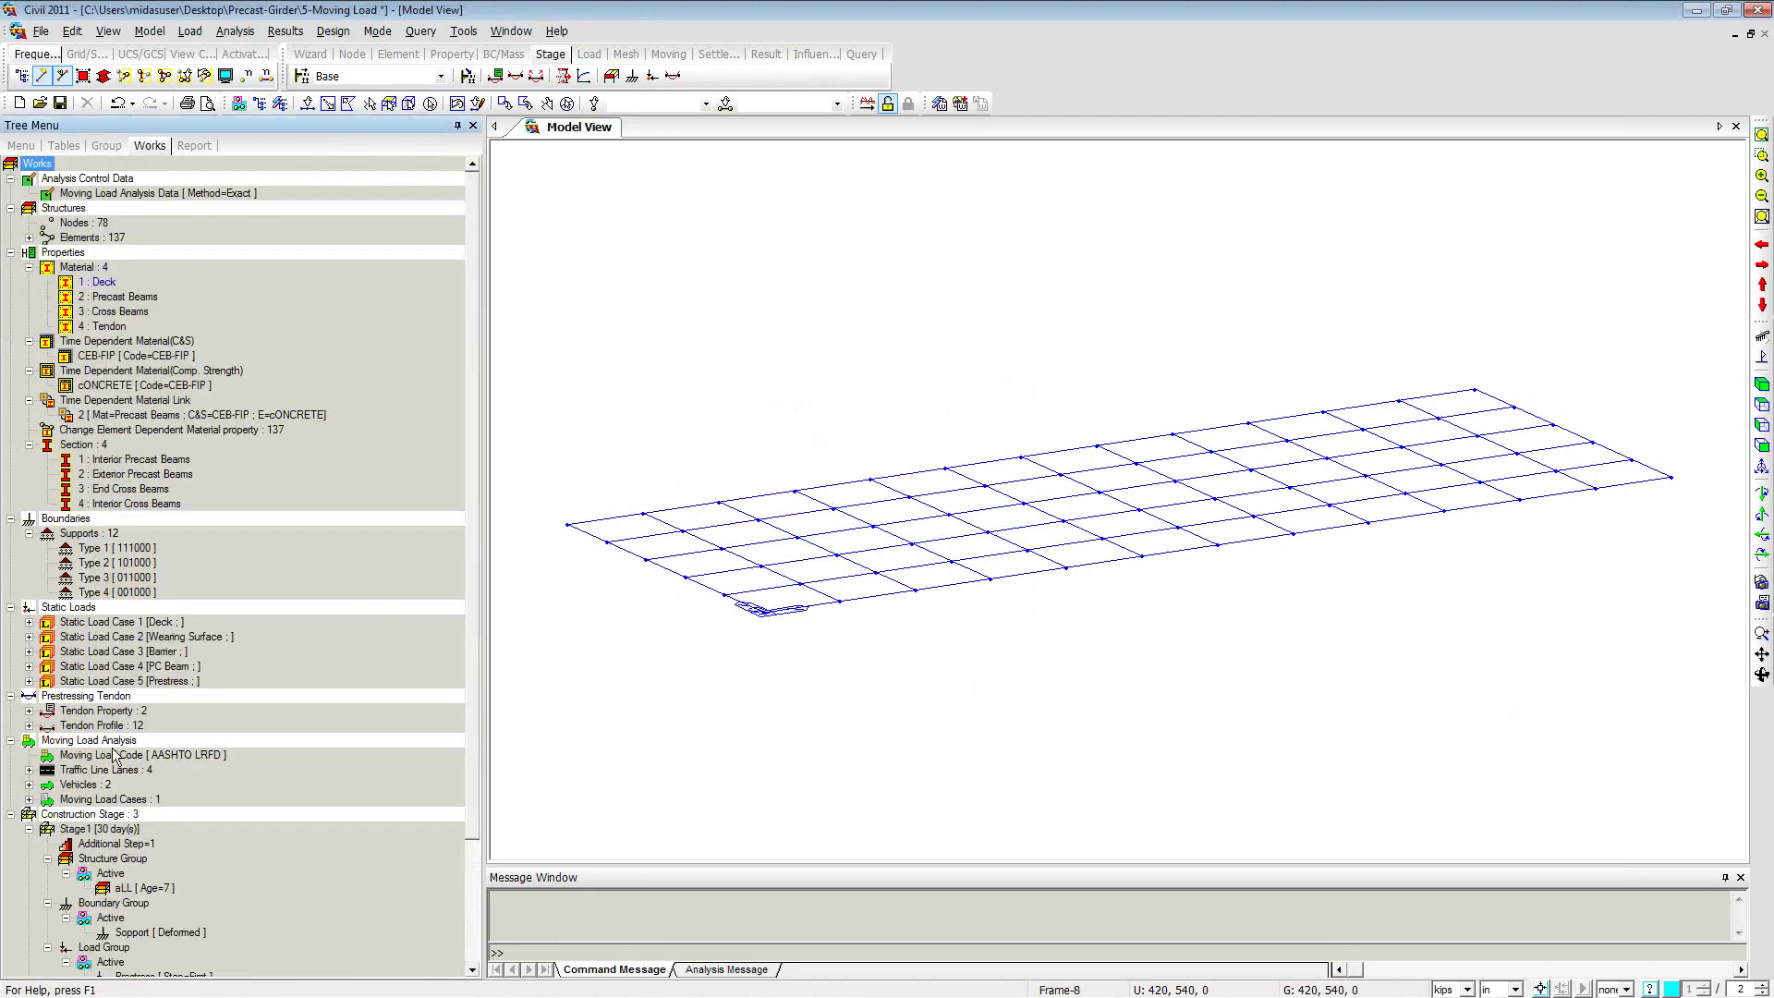
scroll(473, 453, "down", 2)
scroll(473, 452, "down", 3)
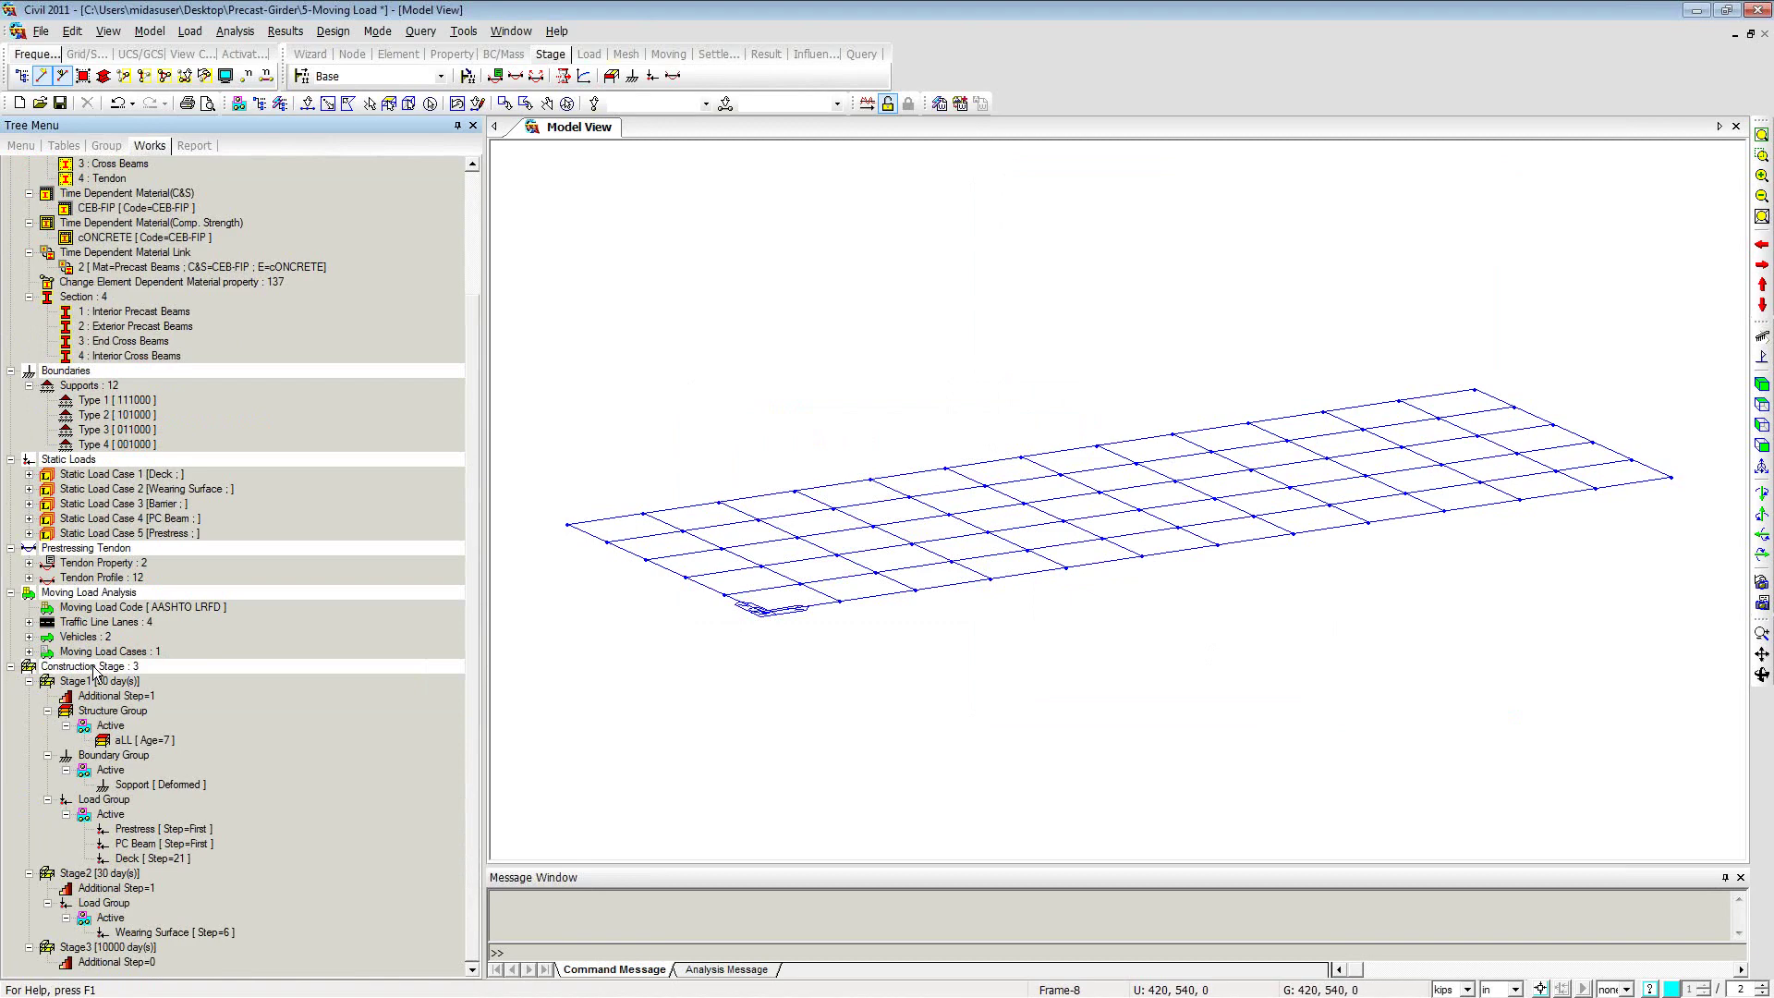
left_click(10, 592)
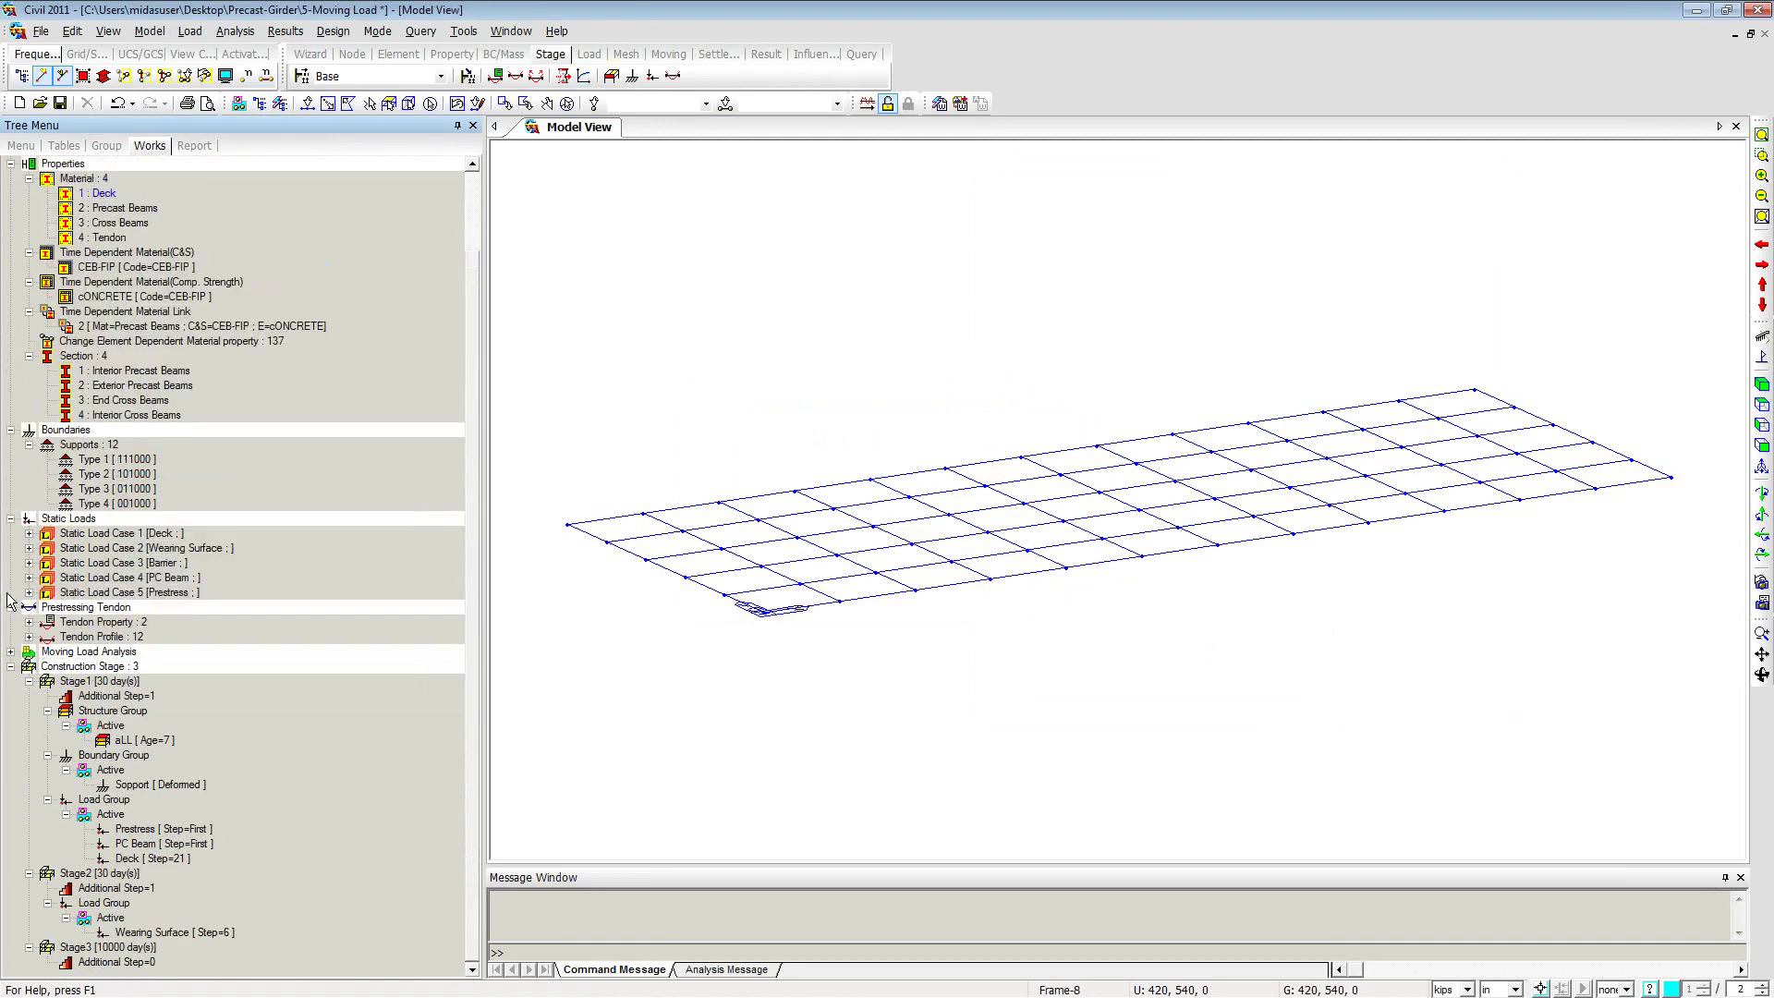
left_click(10, 518)
left_click(10, 503)
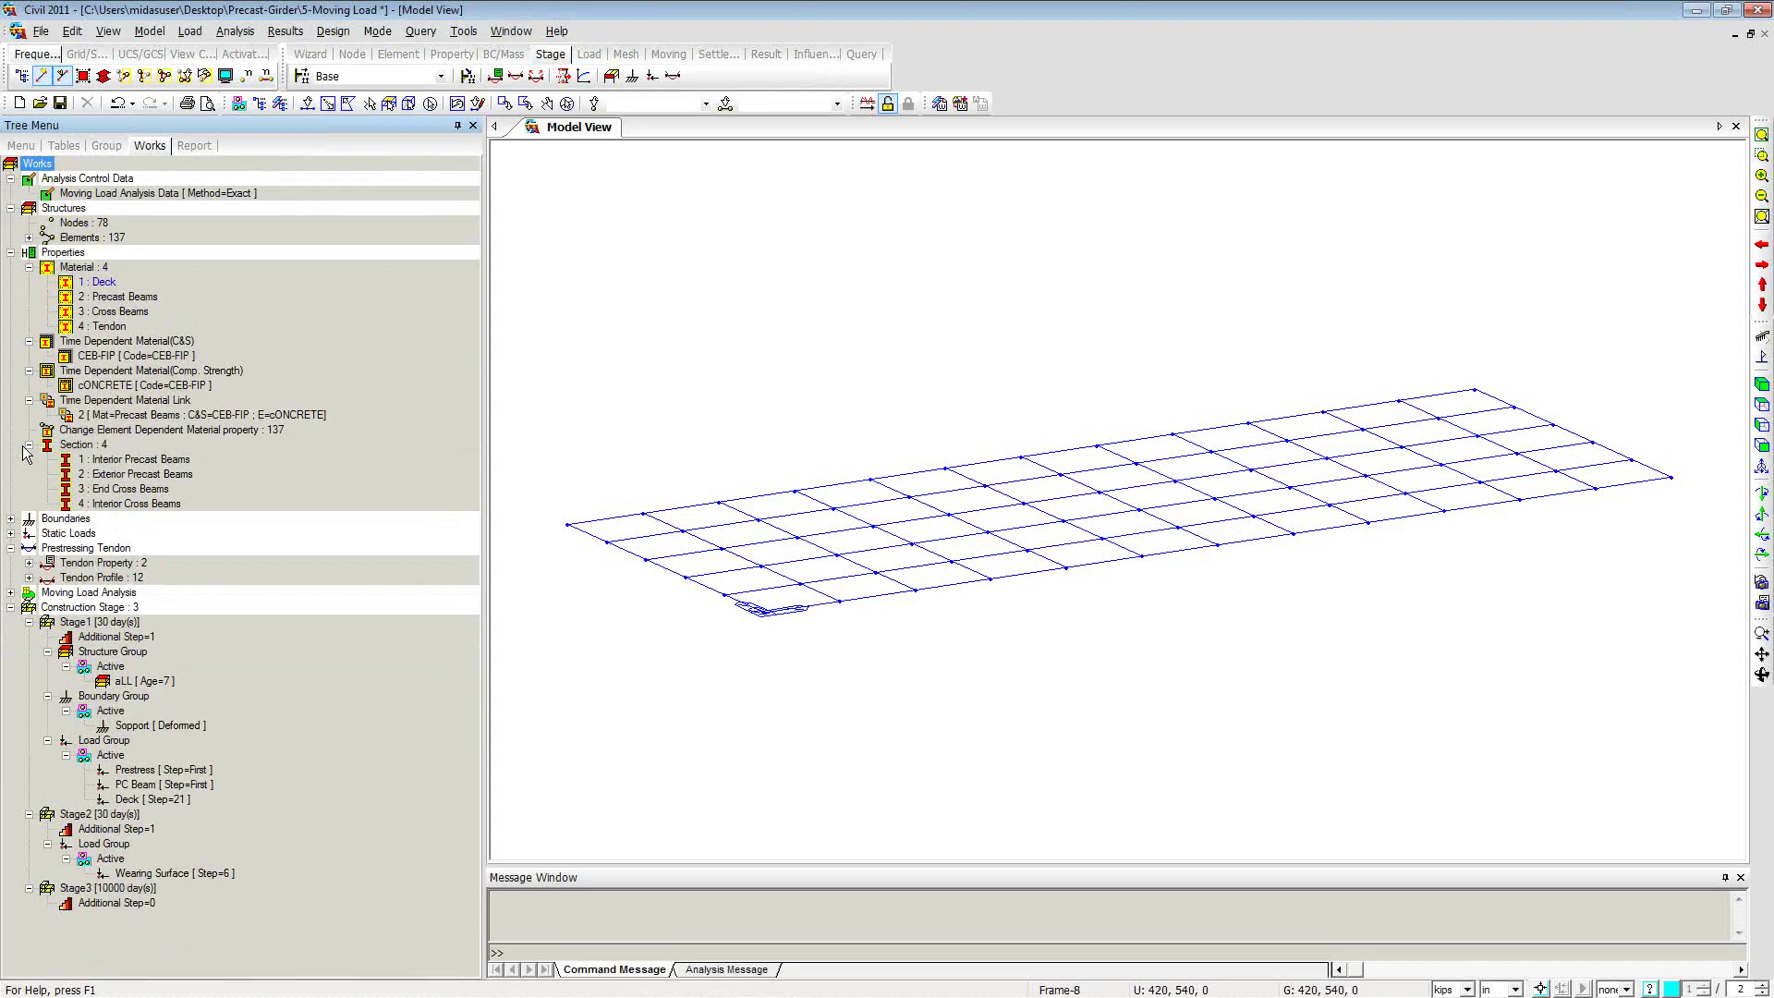
left_click(10, 252)
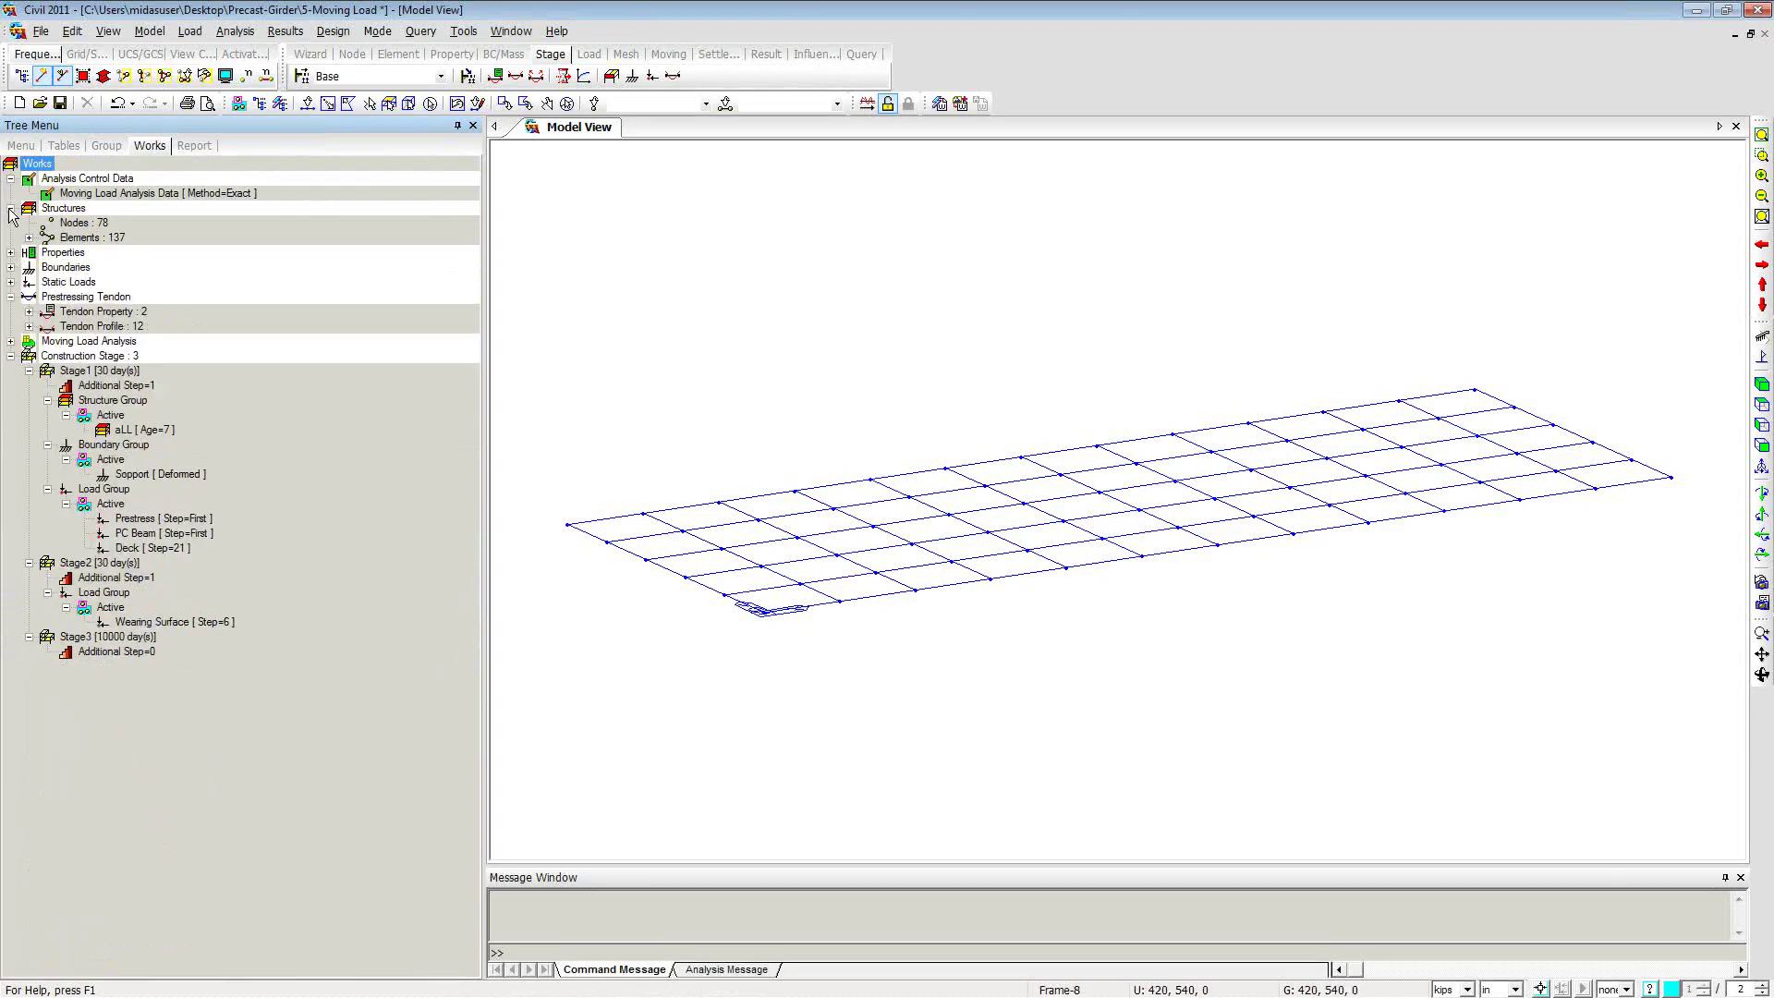
left_click(11, 208)
left_click(10, 178)
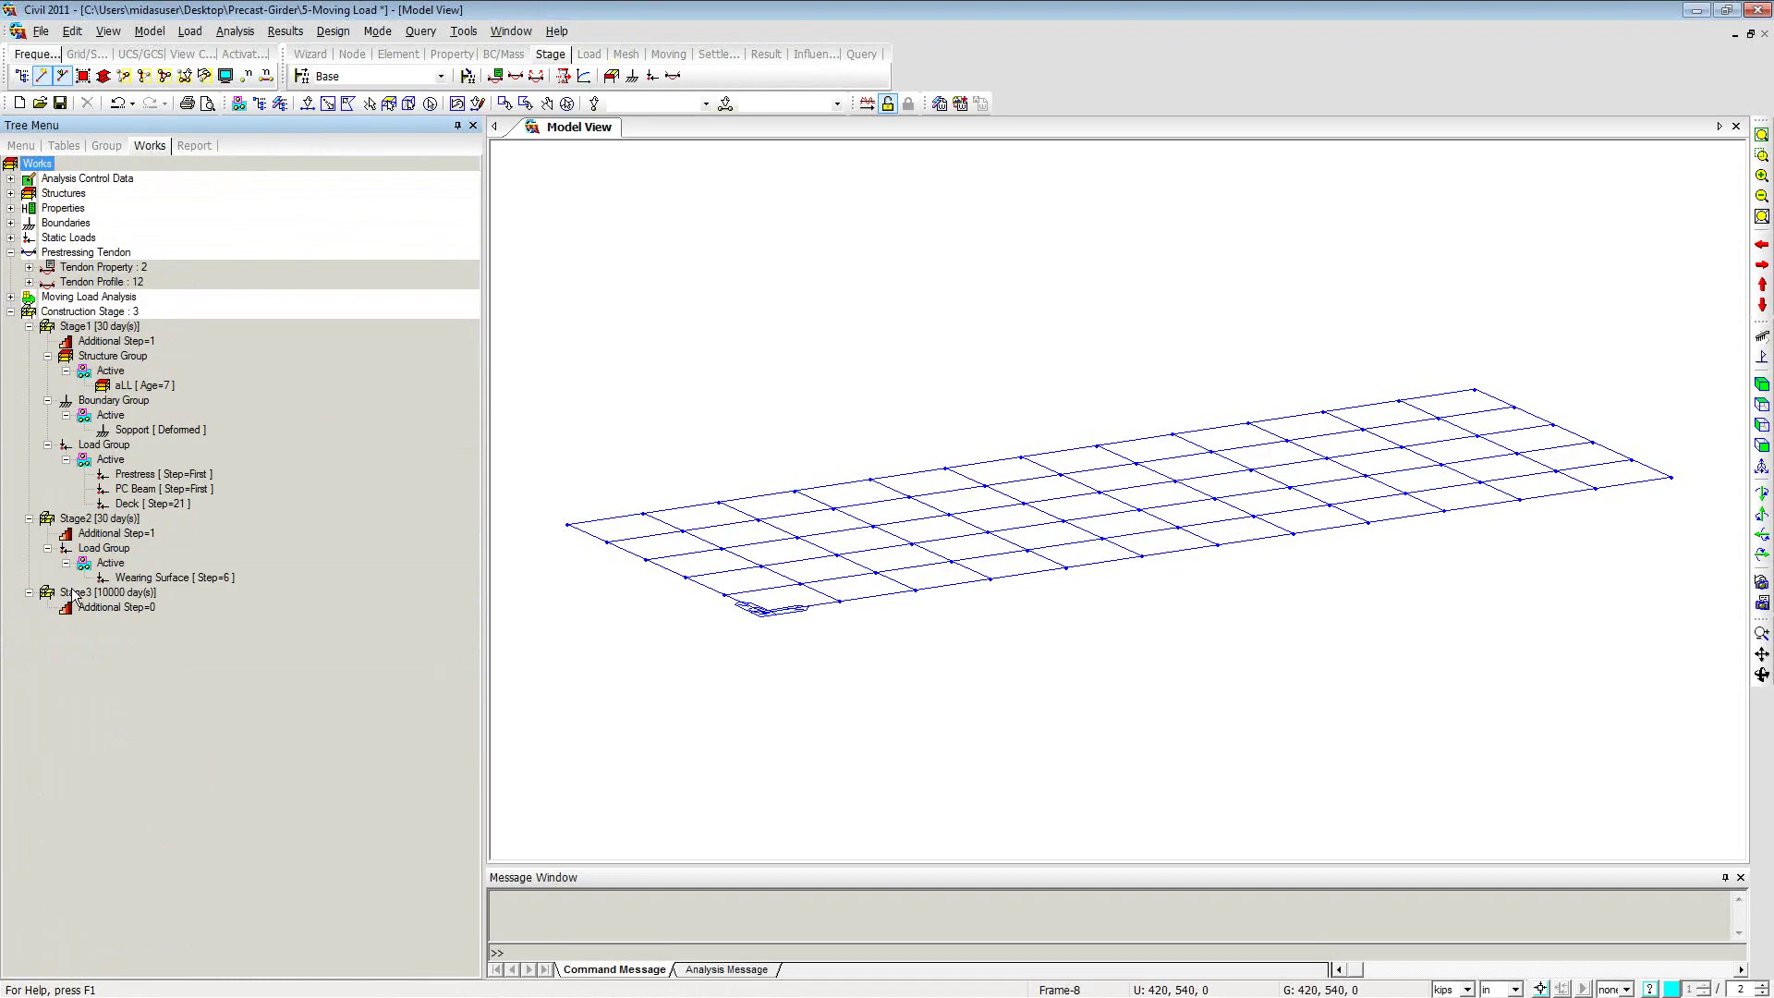
Step: Start a new composite section for construction stage with Stage1 as active stage and section 1, the interior precast beam
right_click(635, 203)
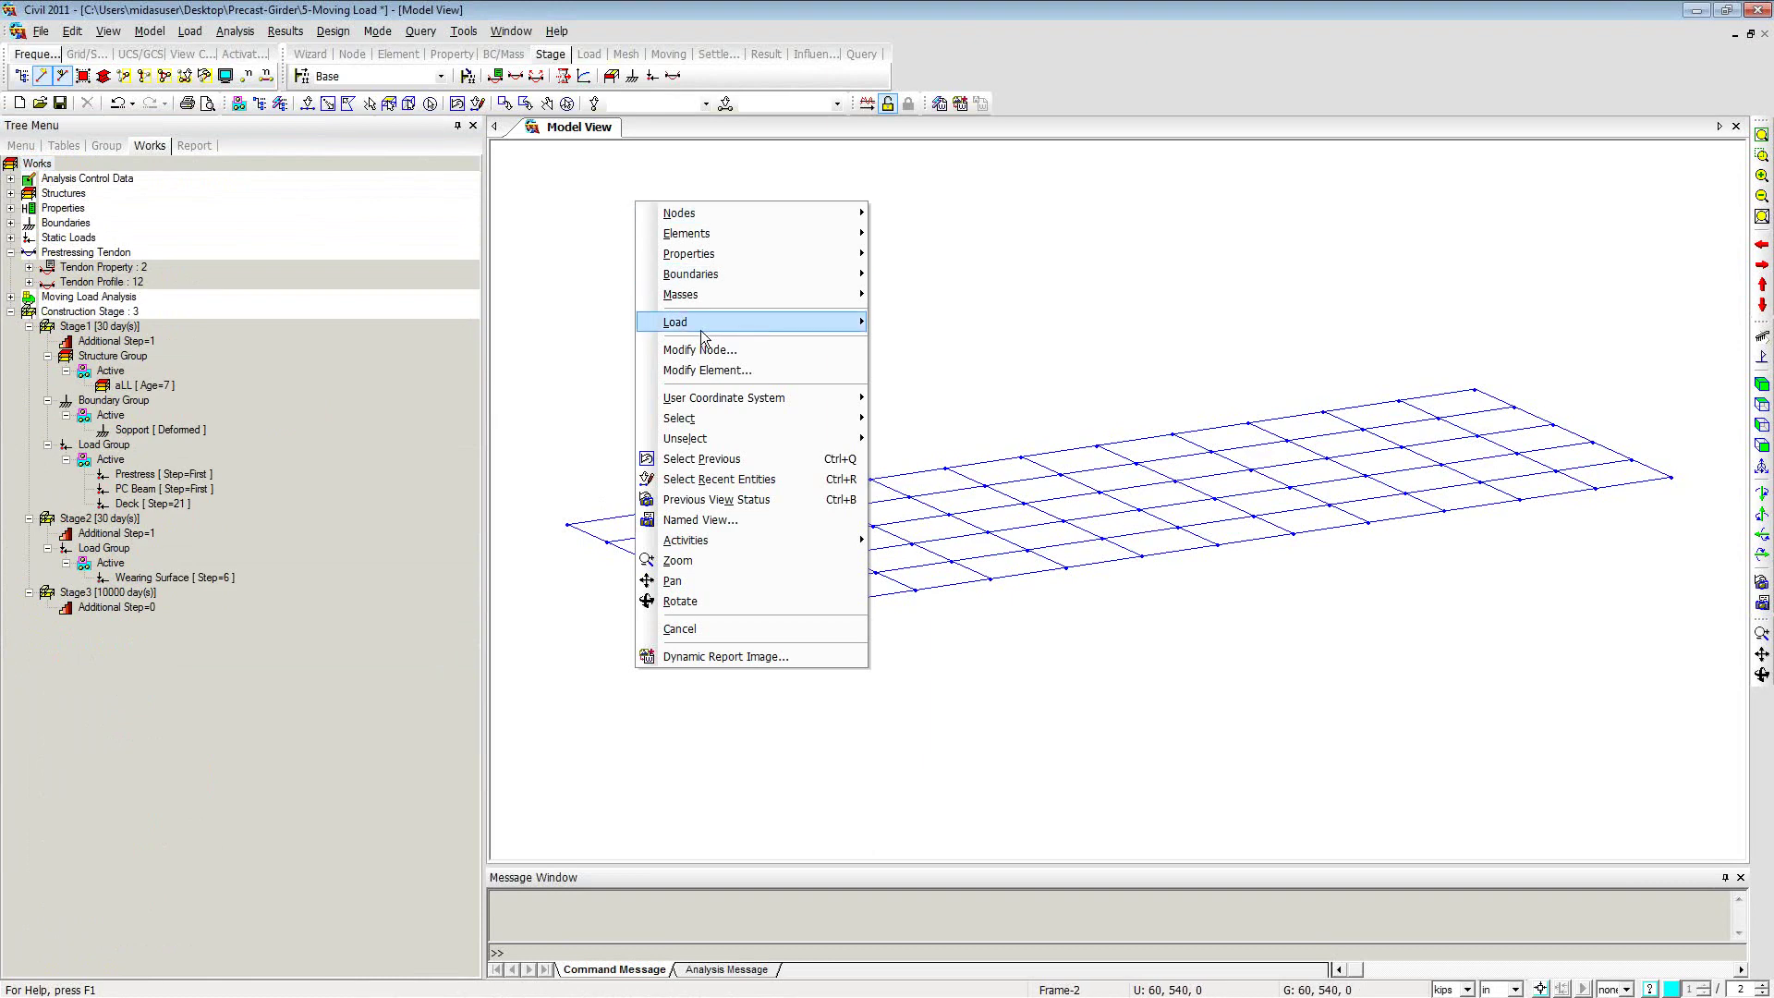
mouse_move(702, 325)
mouse_move(981, 919)
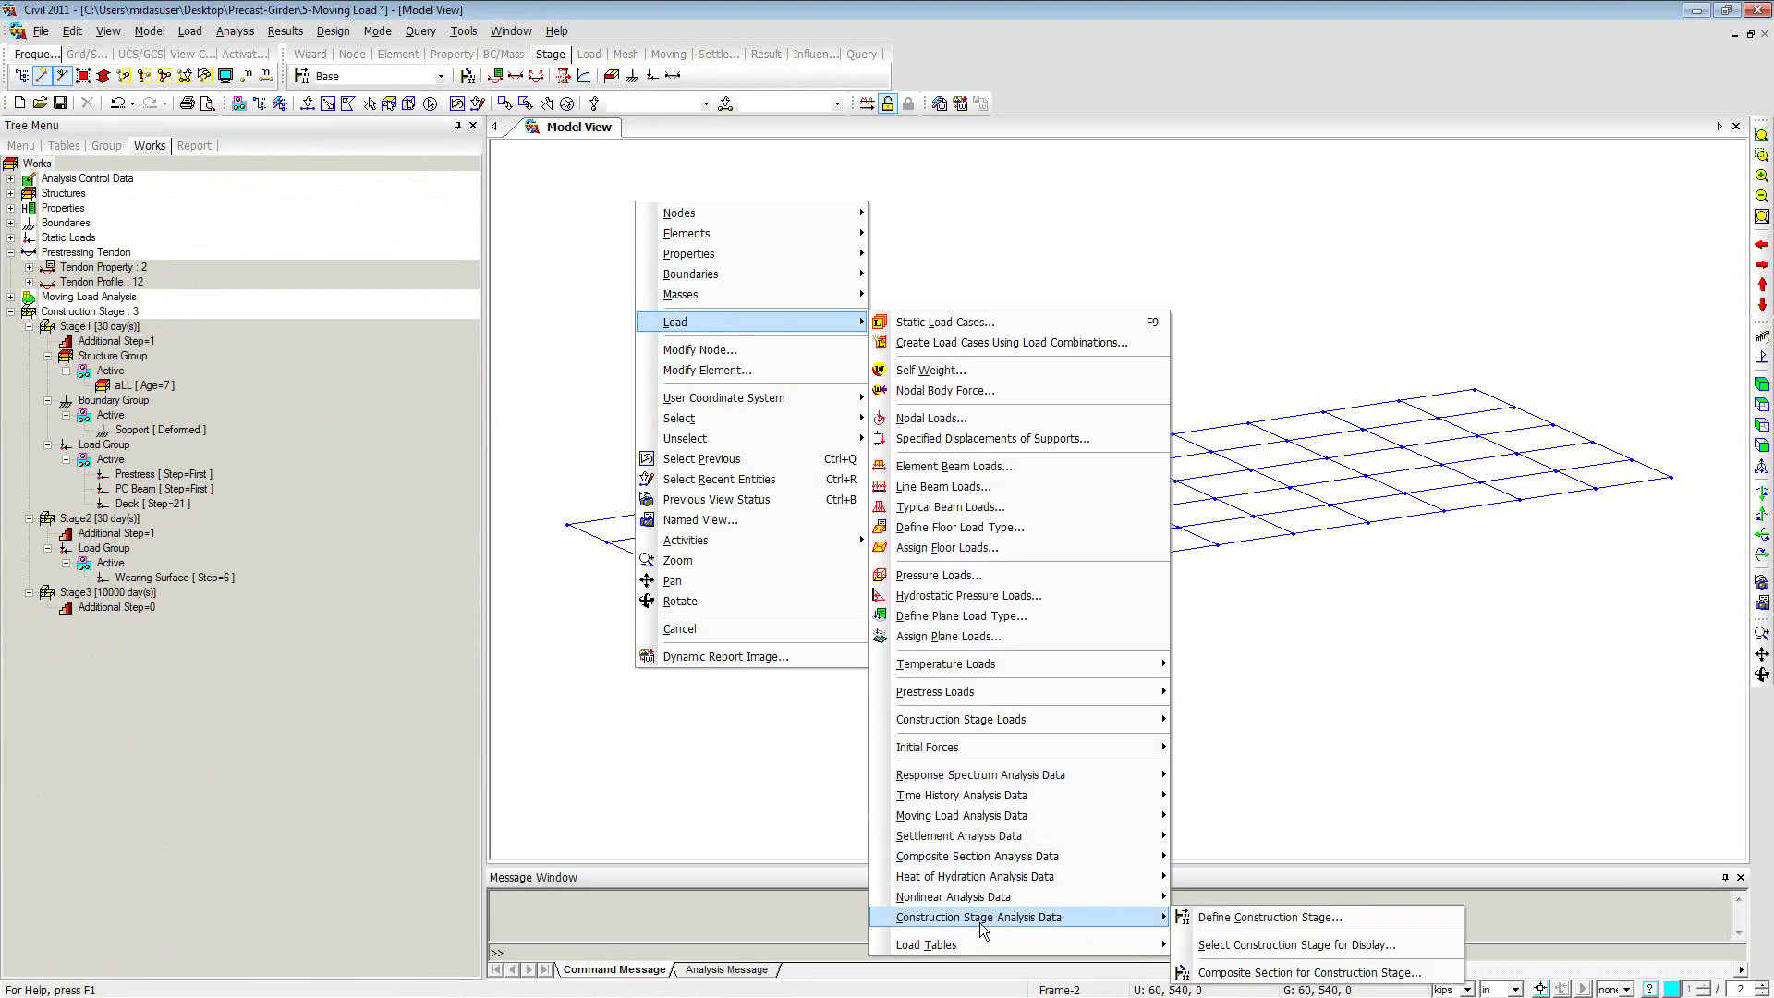
left_click(1275, 977)
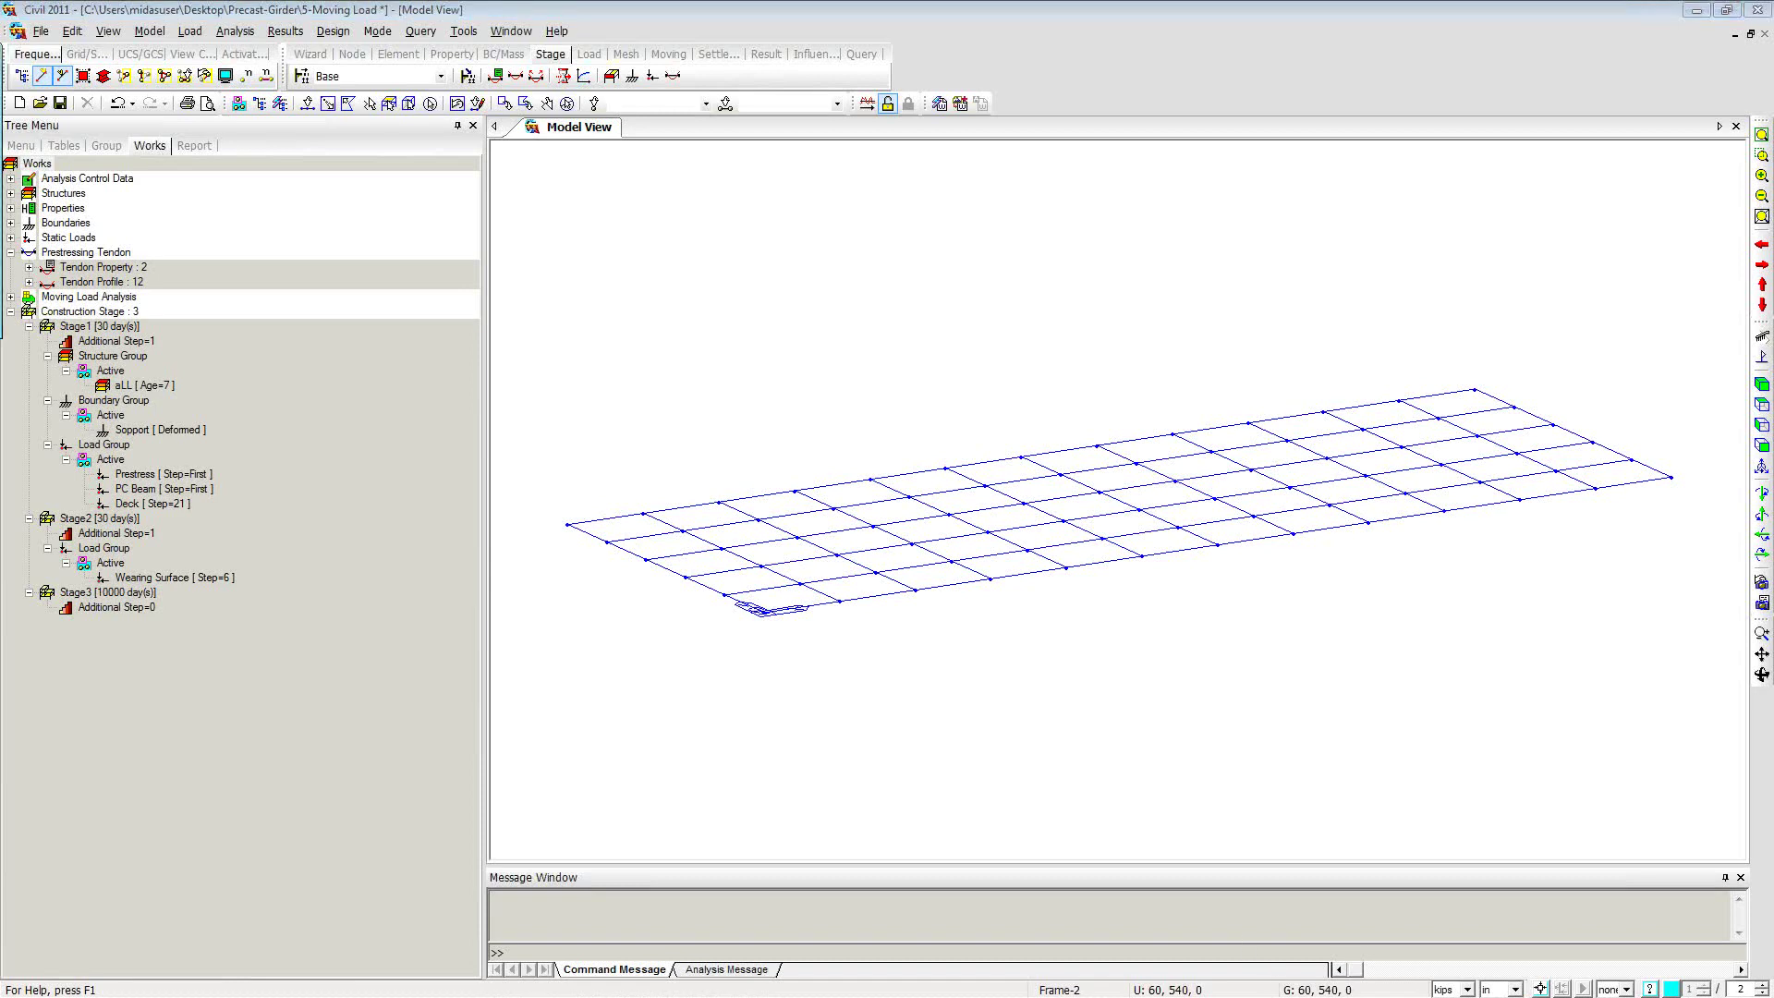
left_click_drag(1311, 98, 1469, 185)
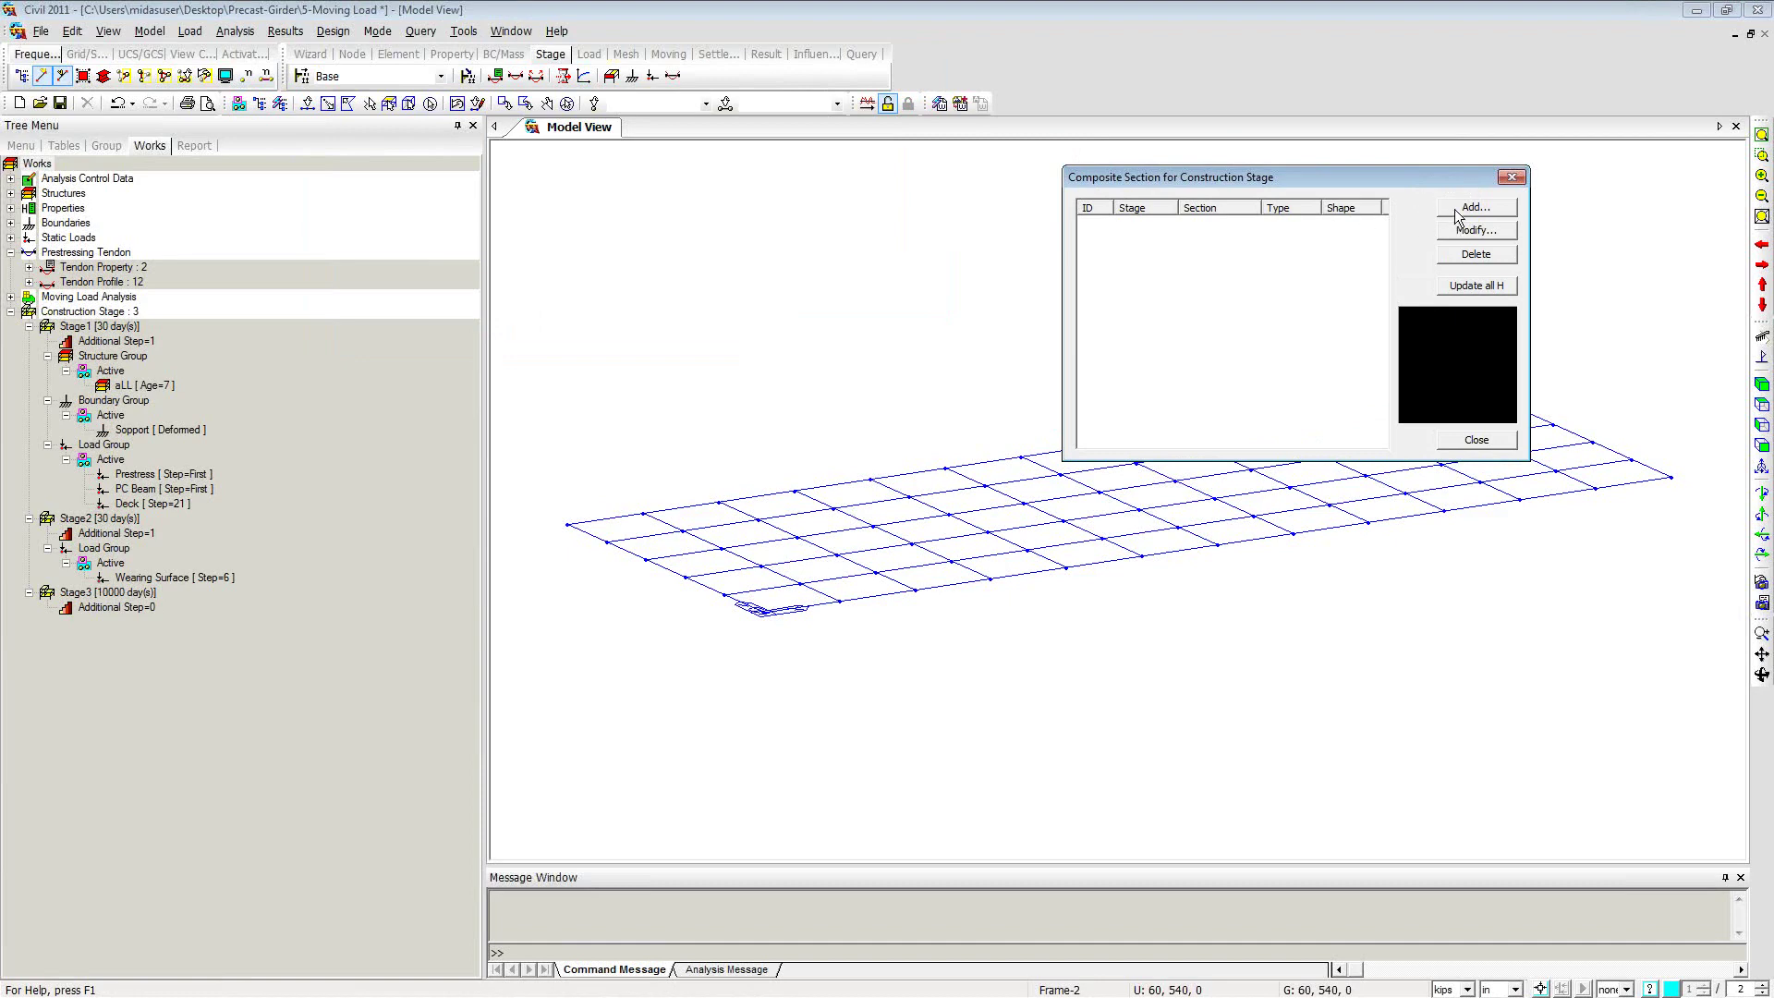
left_click(1456, 215)
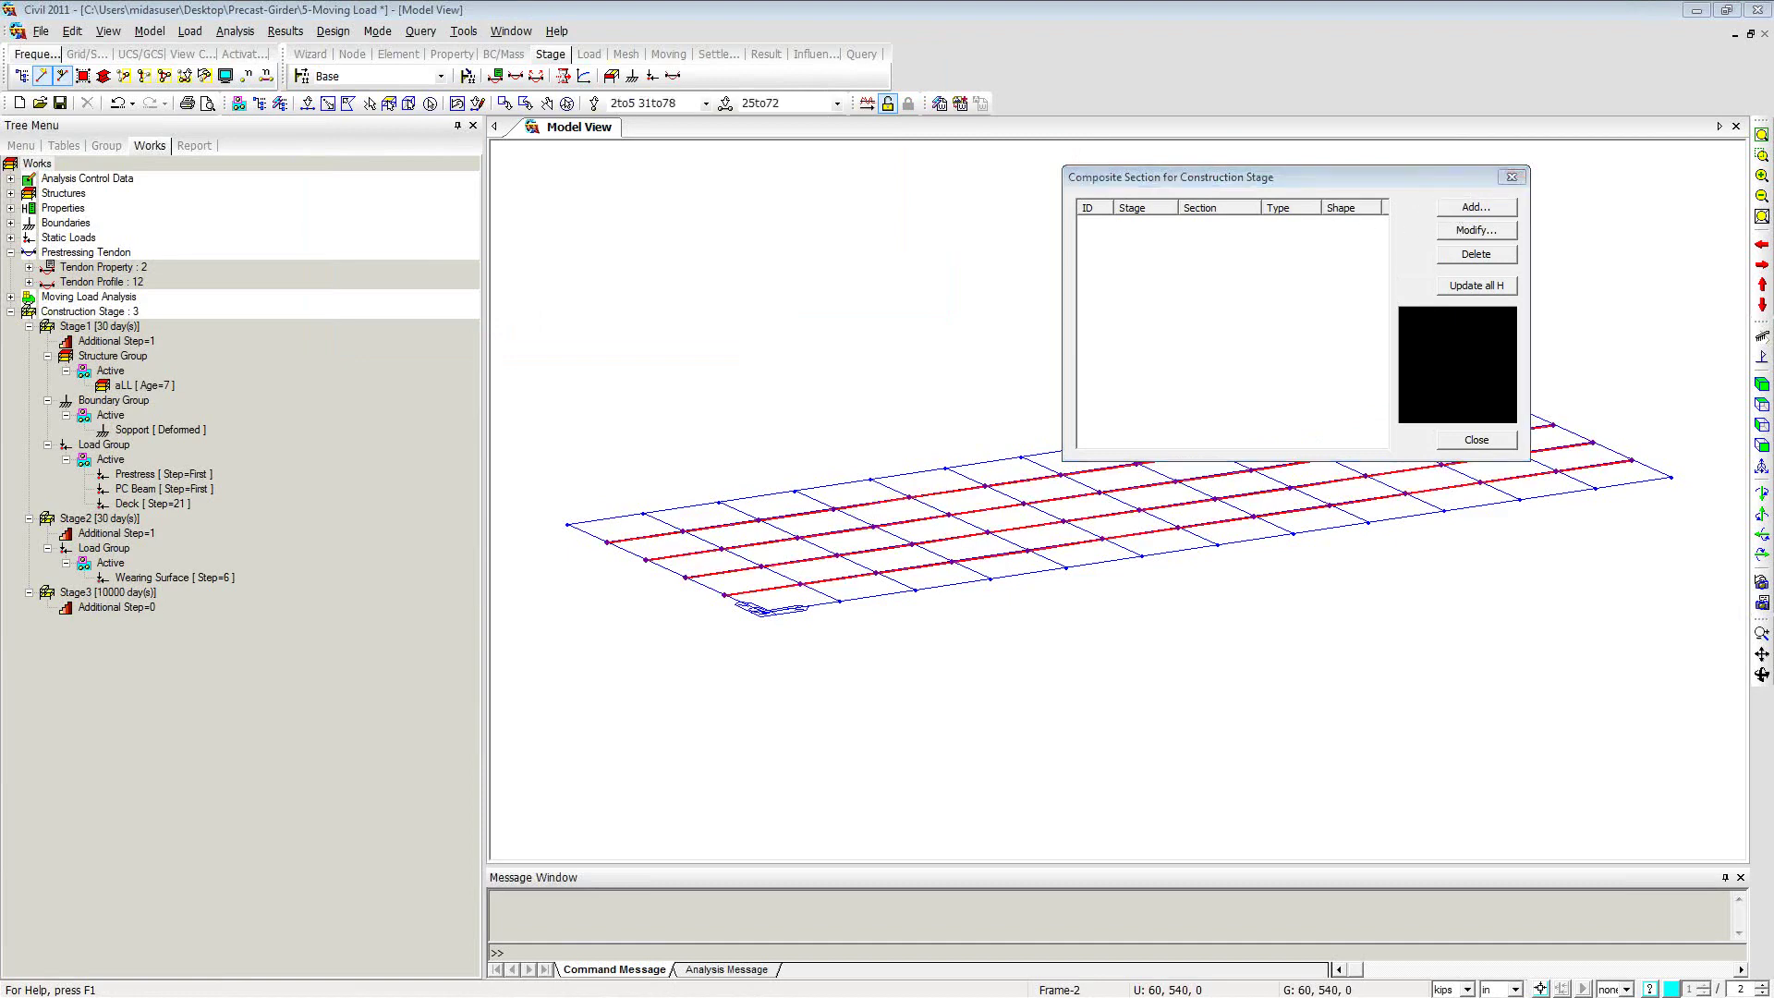
left_click_drag(481, 238, 1068, 236)
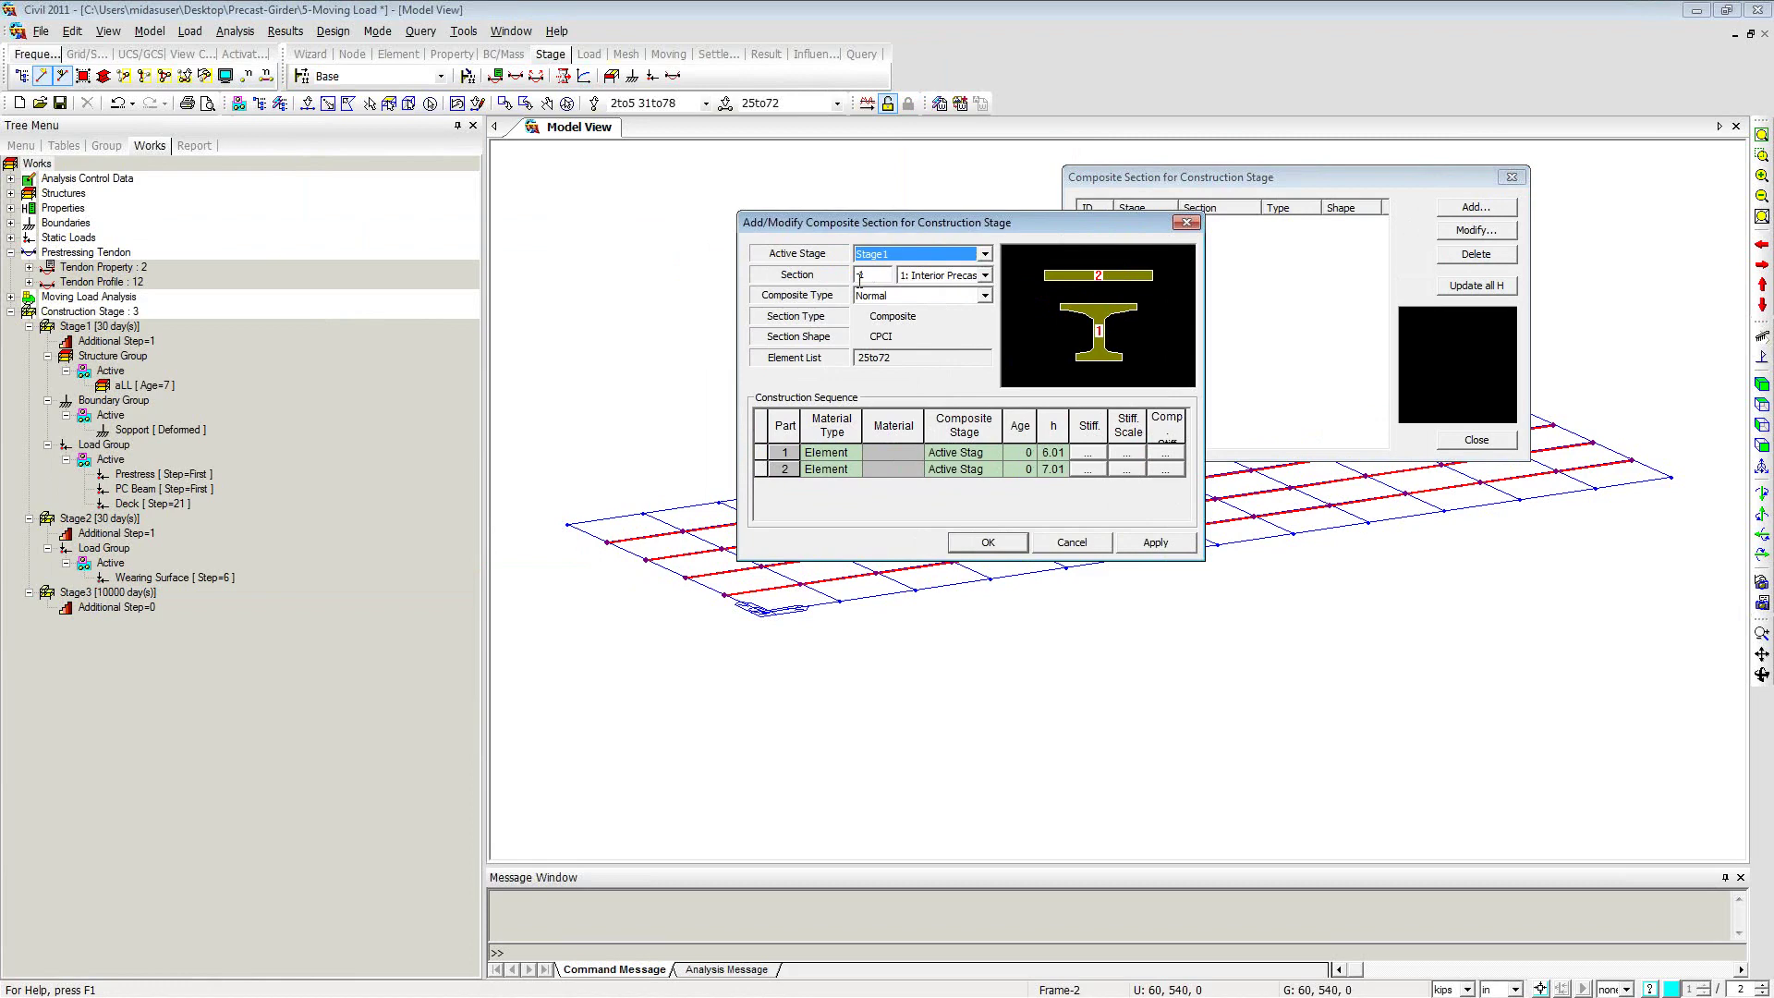
left_click(984, 275)
left_click(985, 276)
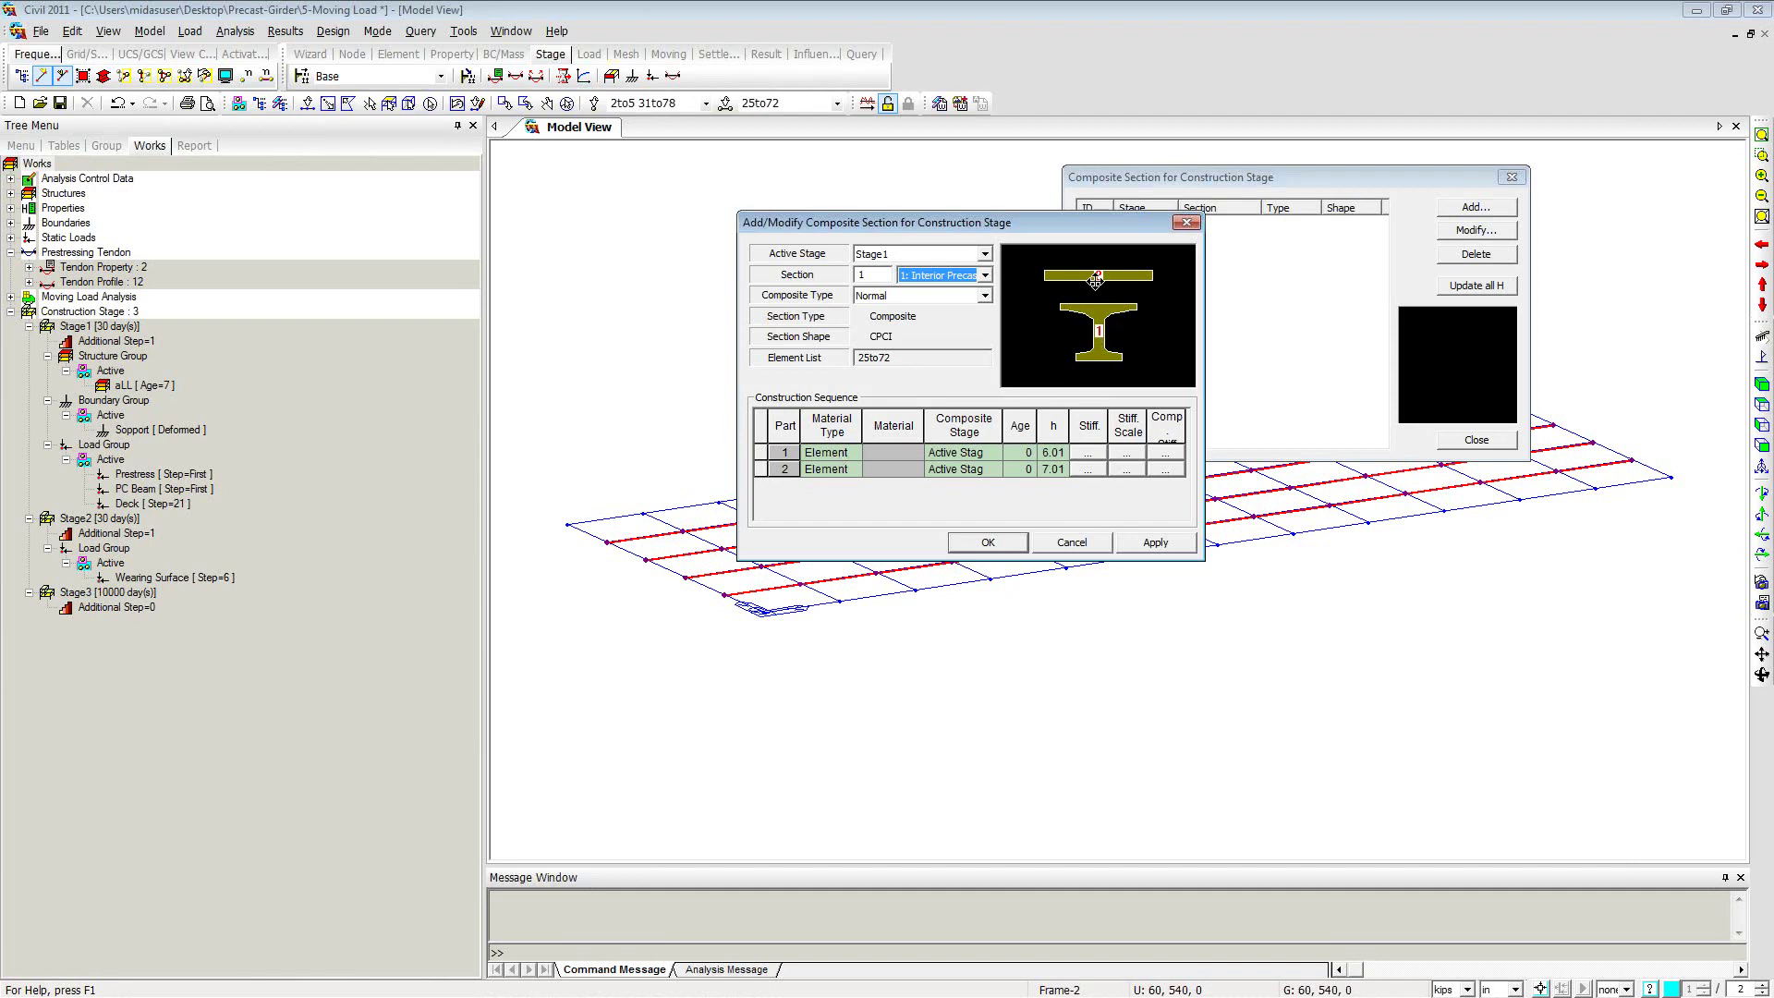
Step: Set part 1's material type to Material and assign it material 2: Precast Beams
left_click(837, 453)
left_click(839, 452)
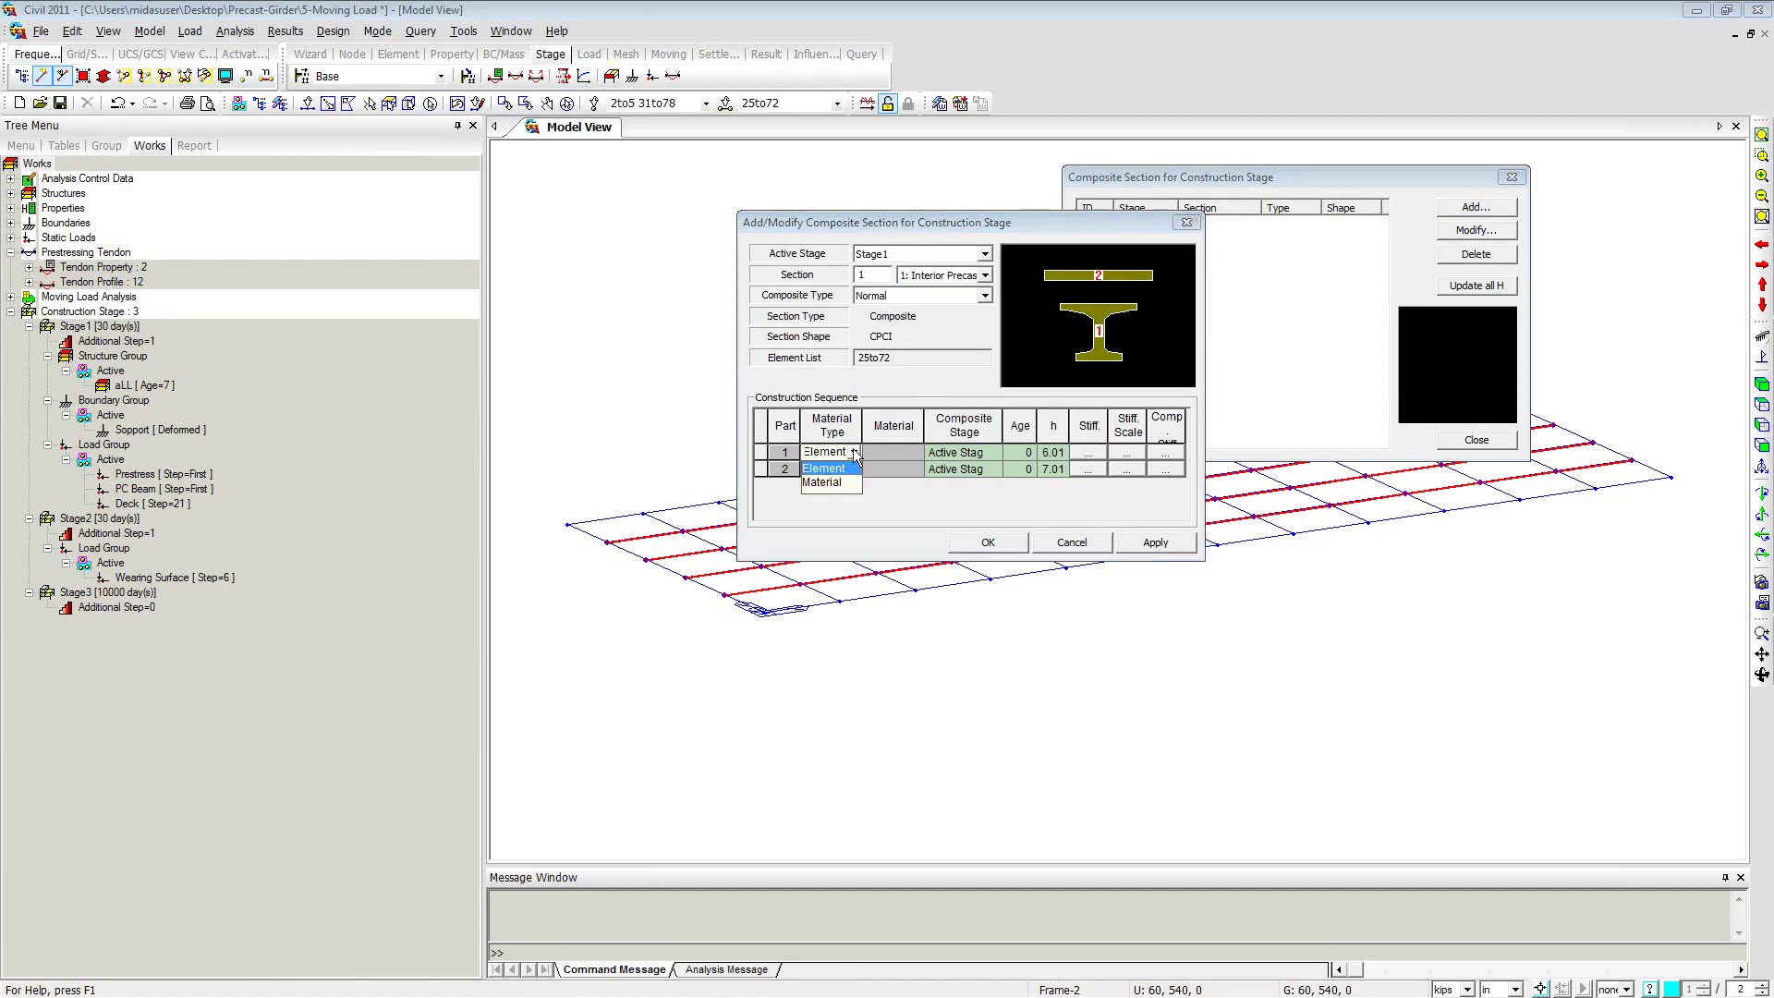
left_click(831, 482)
left_click(894, 452)
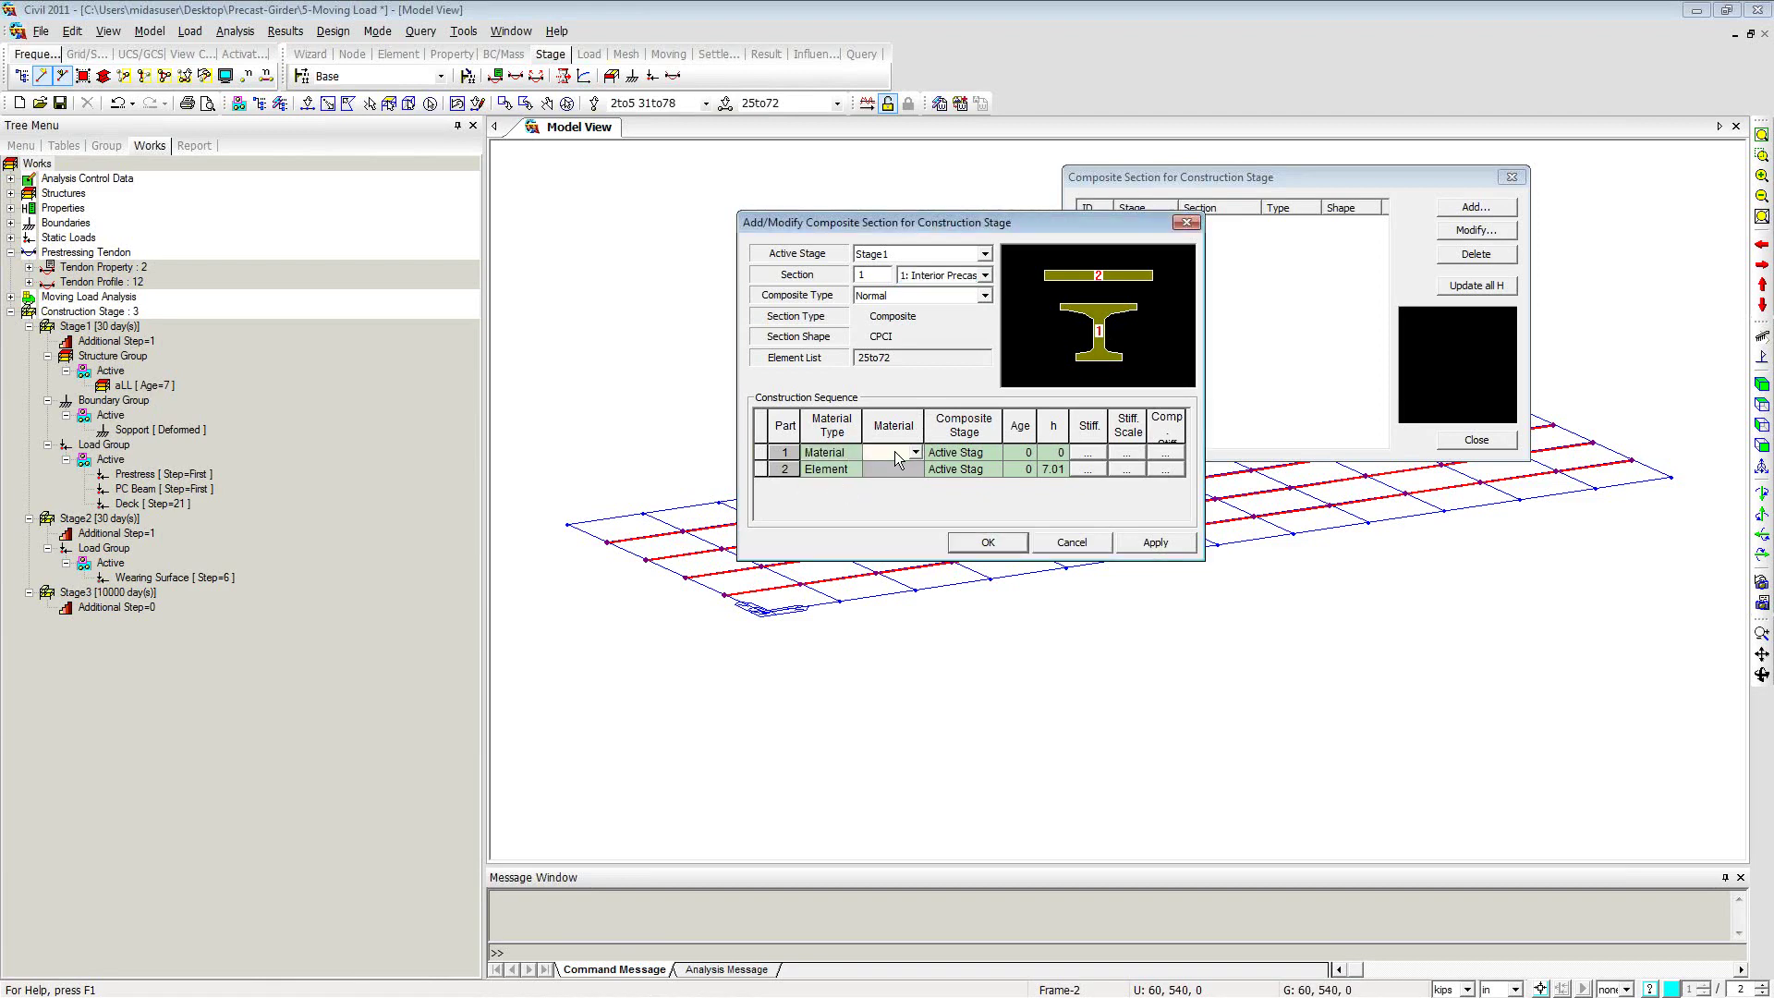
left_click(914, 452)
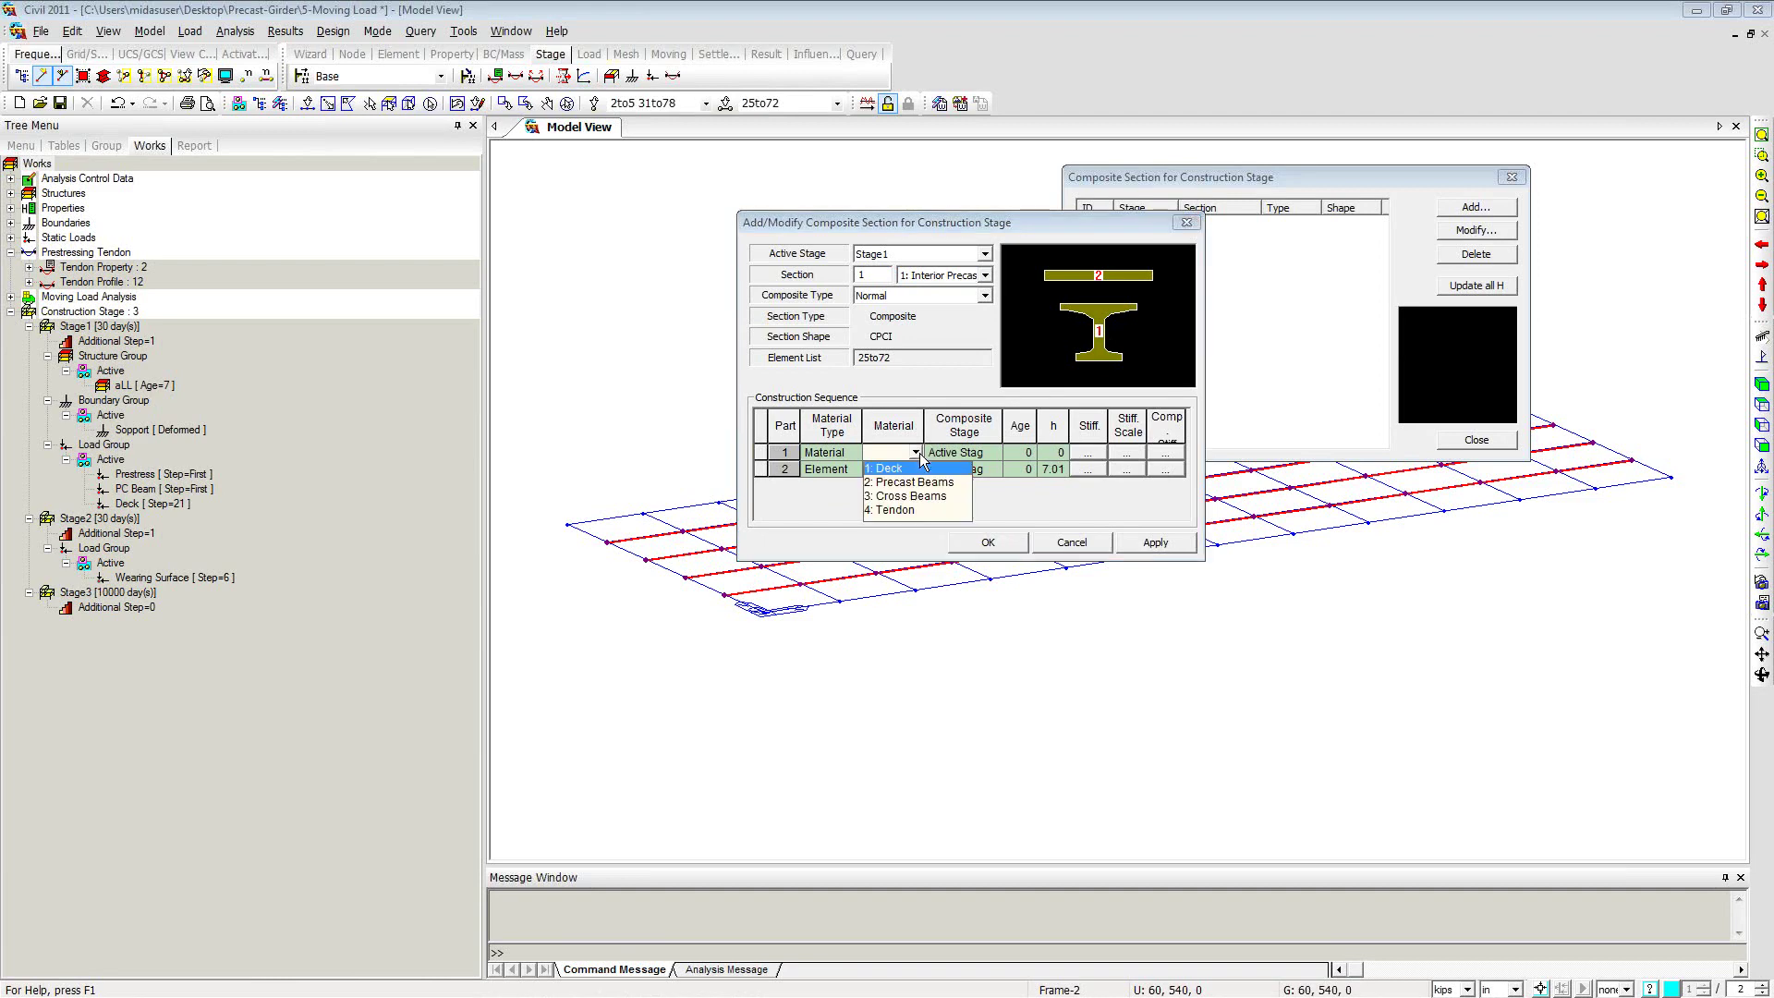
left_click(912, 484)
Step: Set part 1's composite stage to Stage1 and its age to 7
left_click(986, 455)
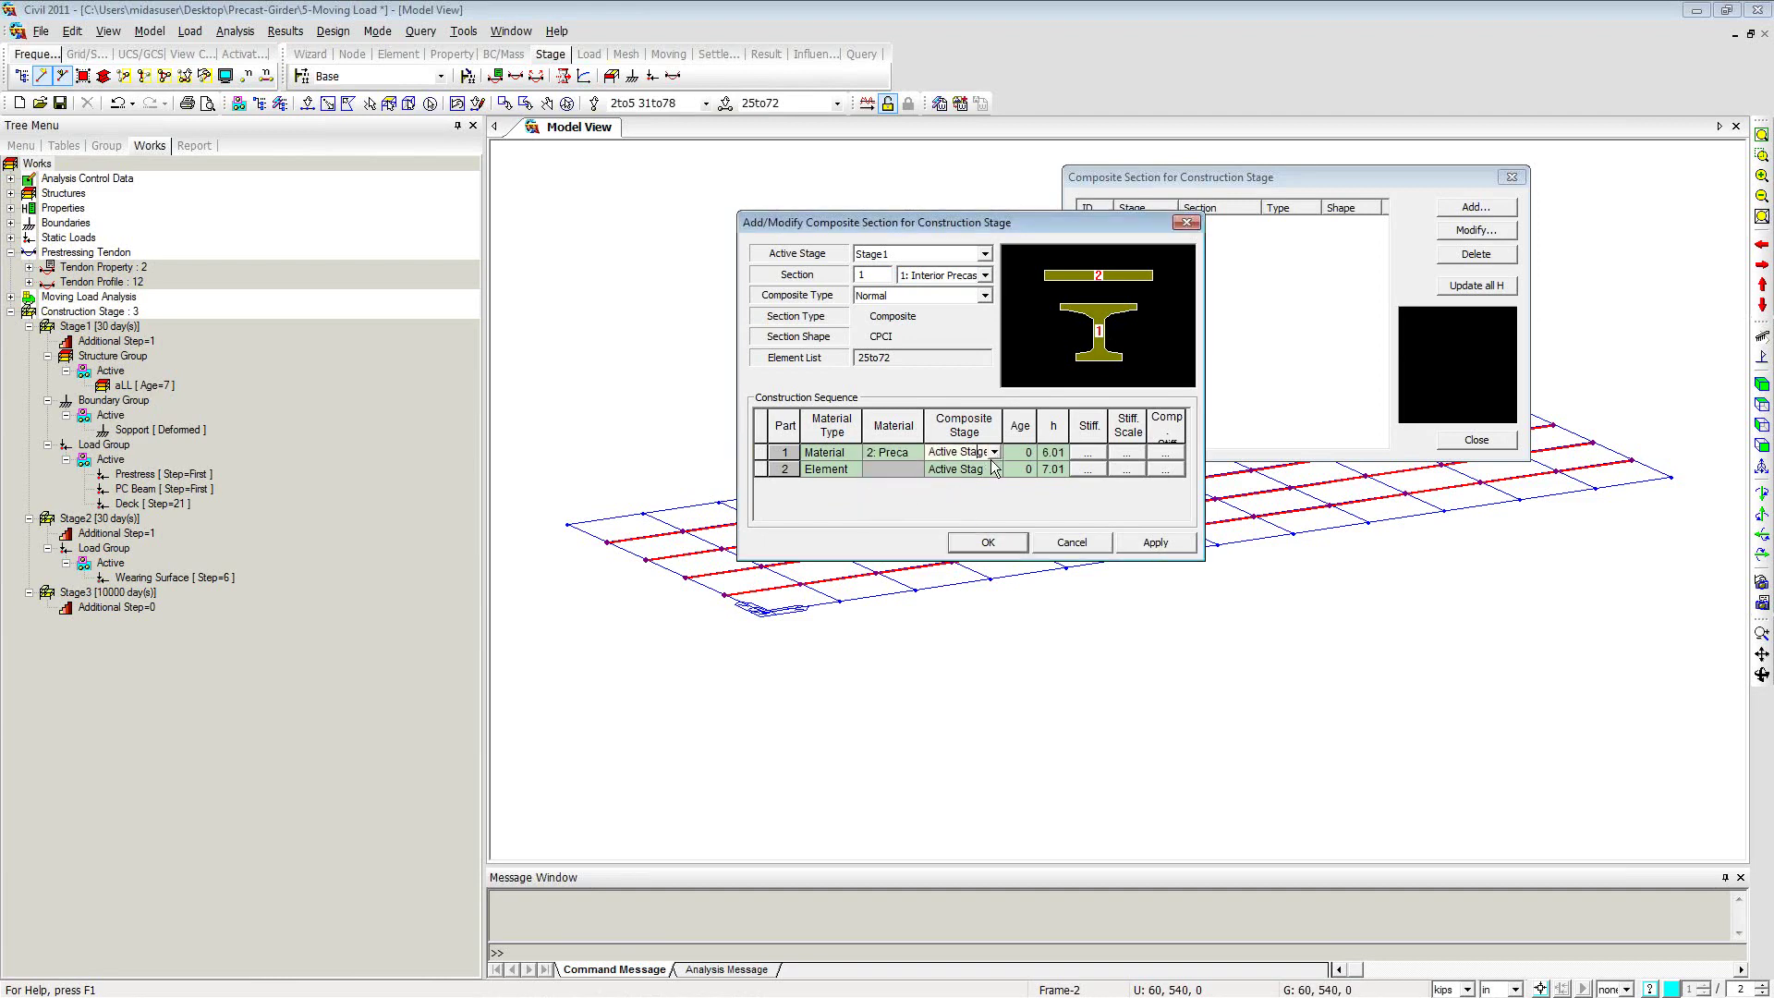
left_click(994, 455)
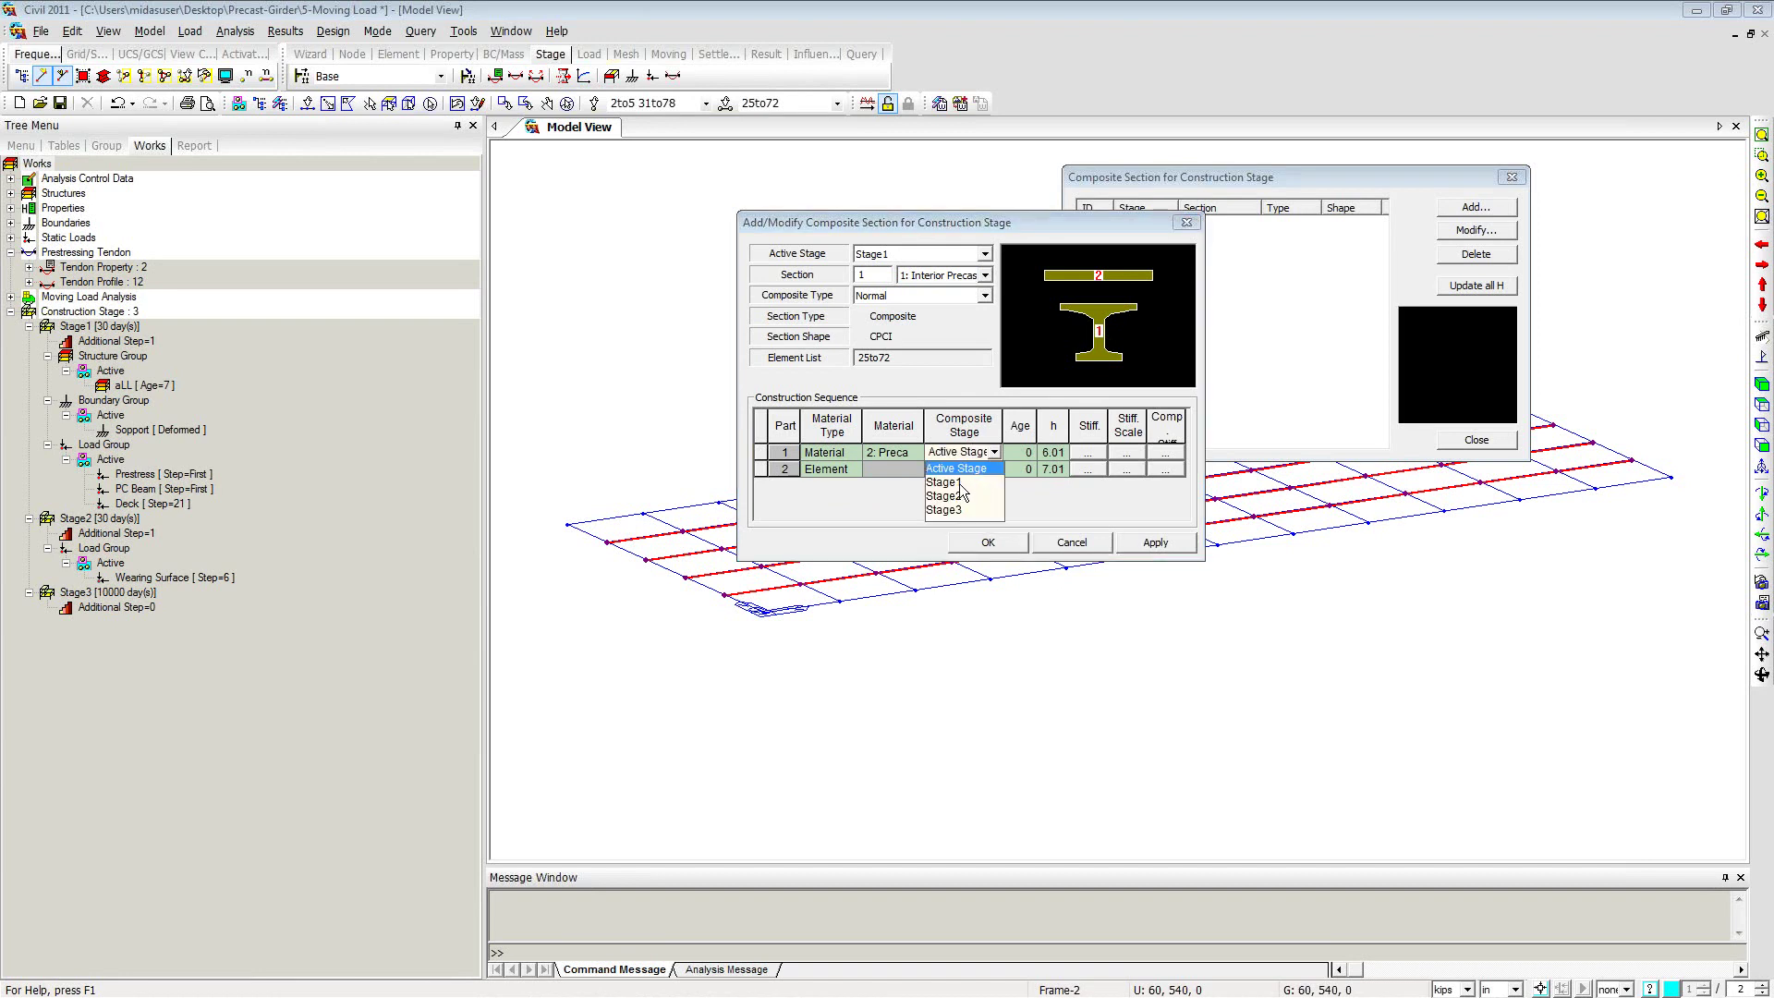
left_click(962, 482)
left_click(1018, 453)
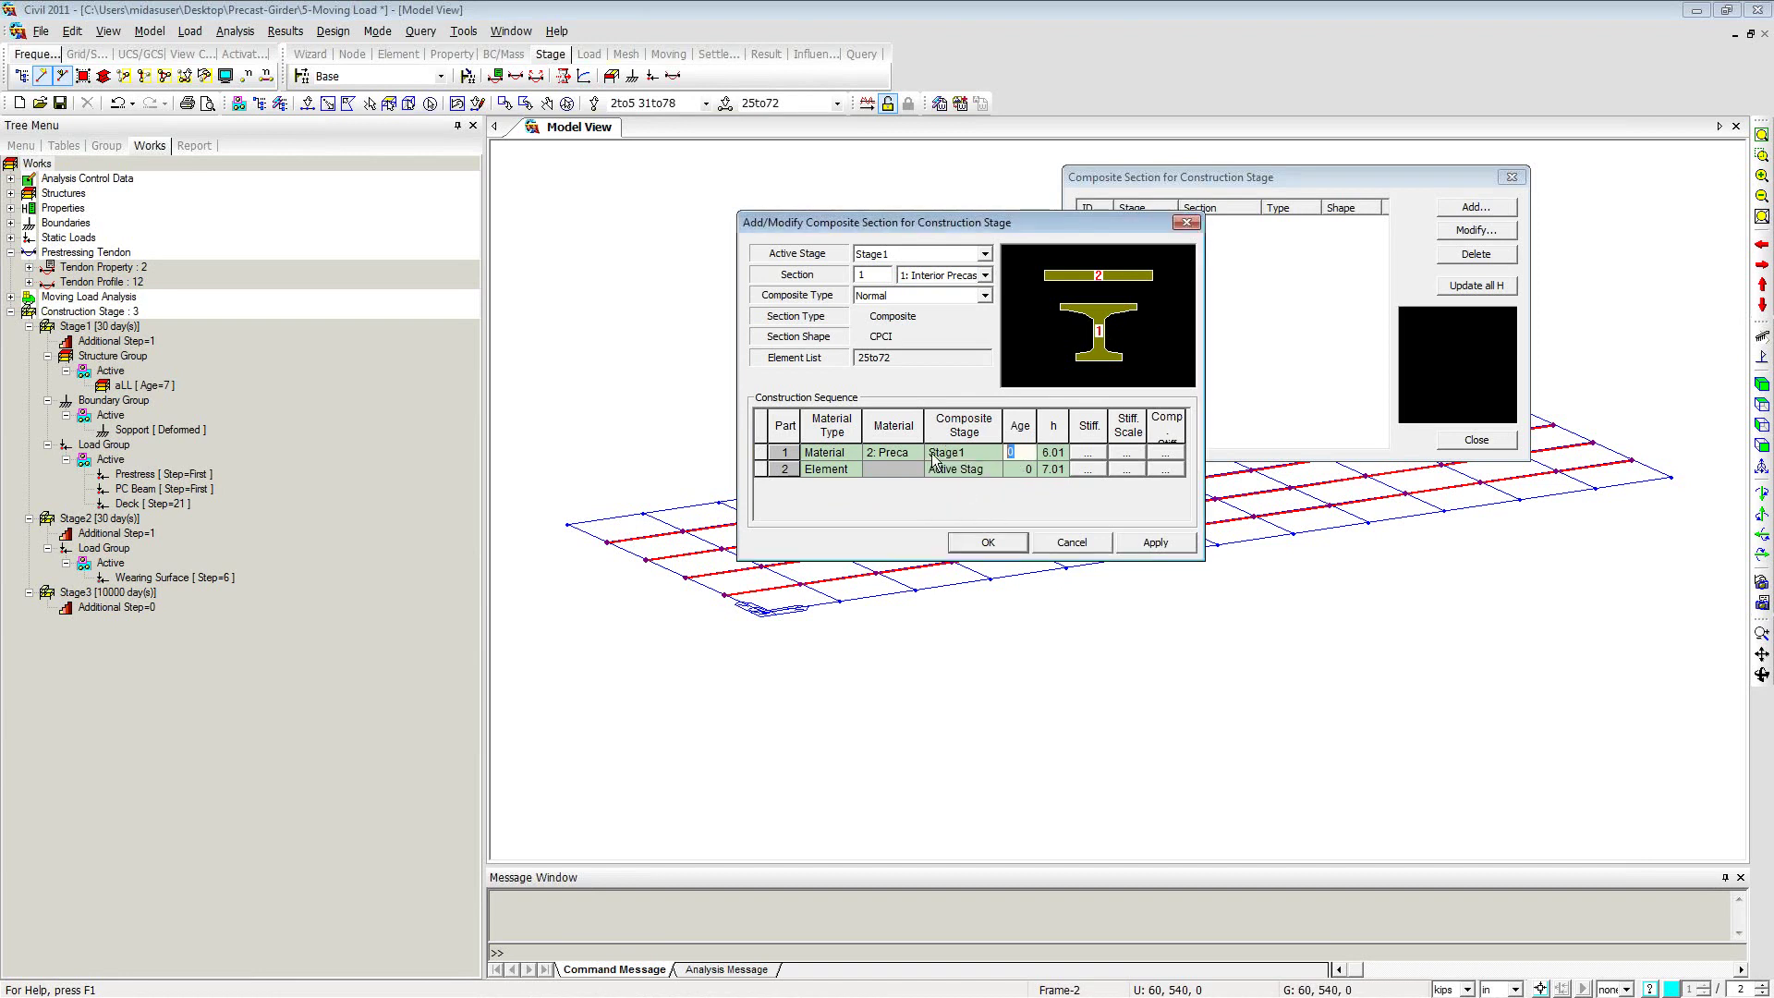
type("7")
Step: Set part 2's material type to Material and assign it material 1: Deck
left_click(855, 471)
left_click(854, 470)
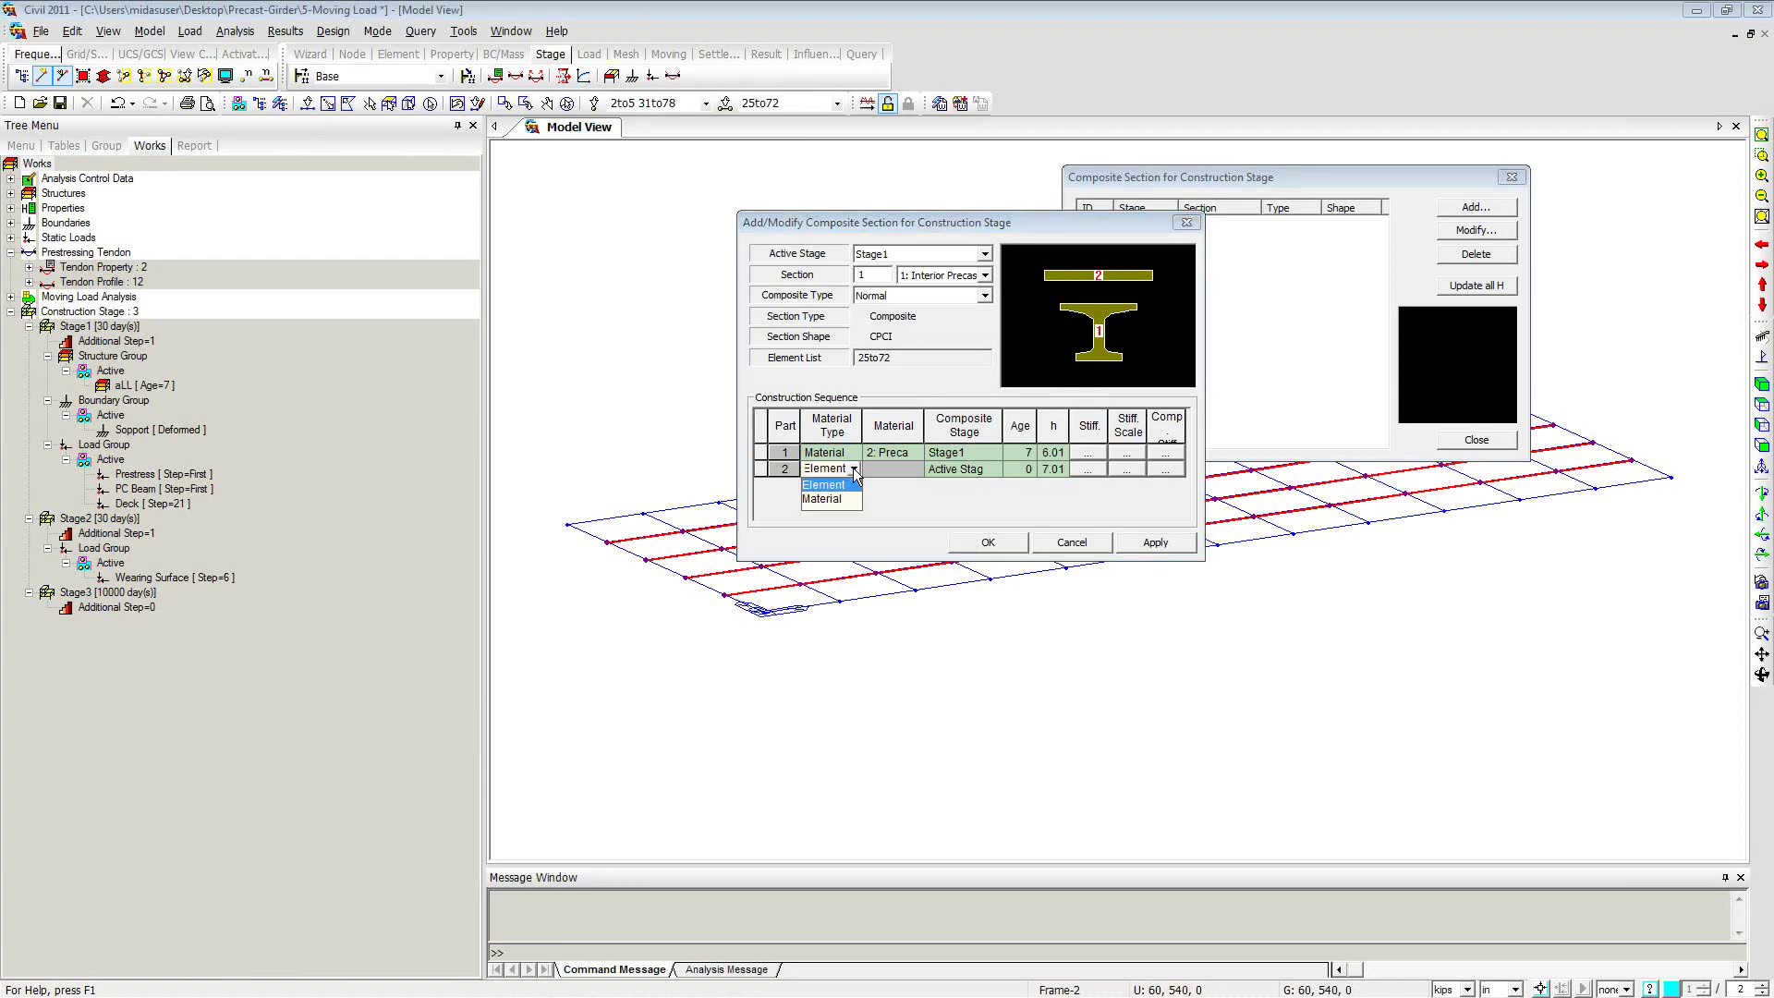
left_click(826, 498)
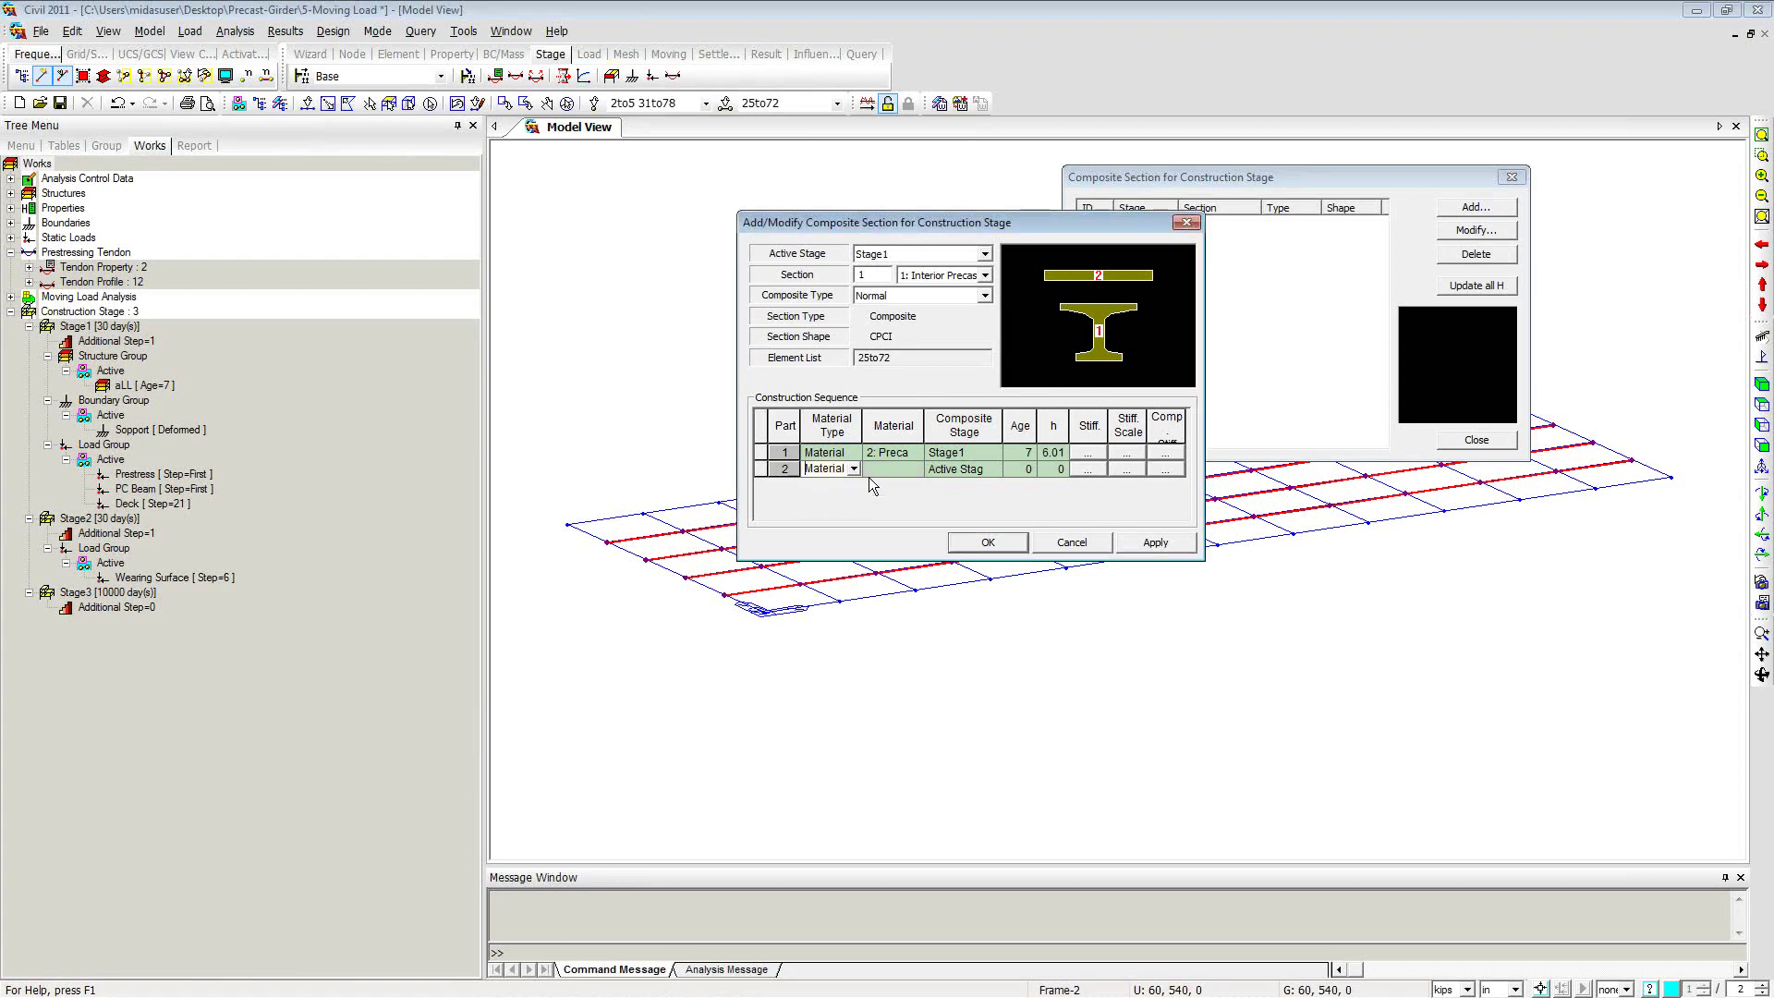
left_click(915, 469)
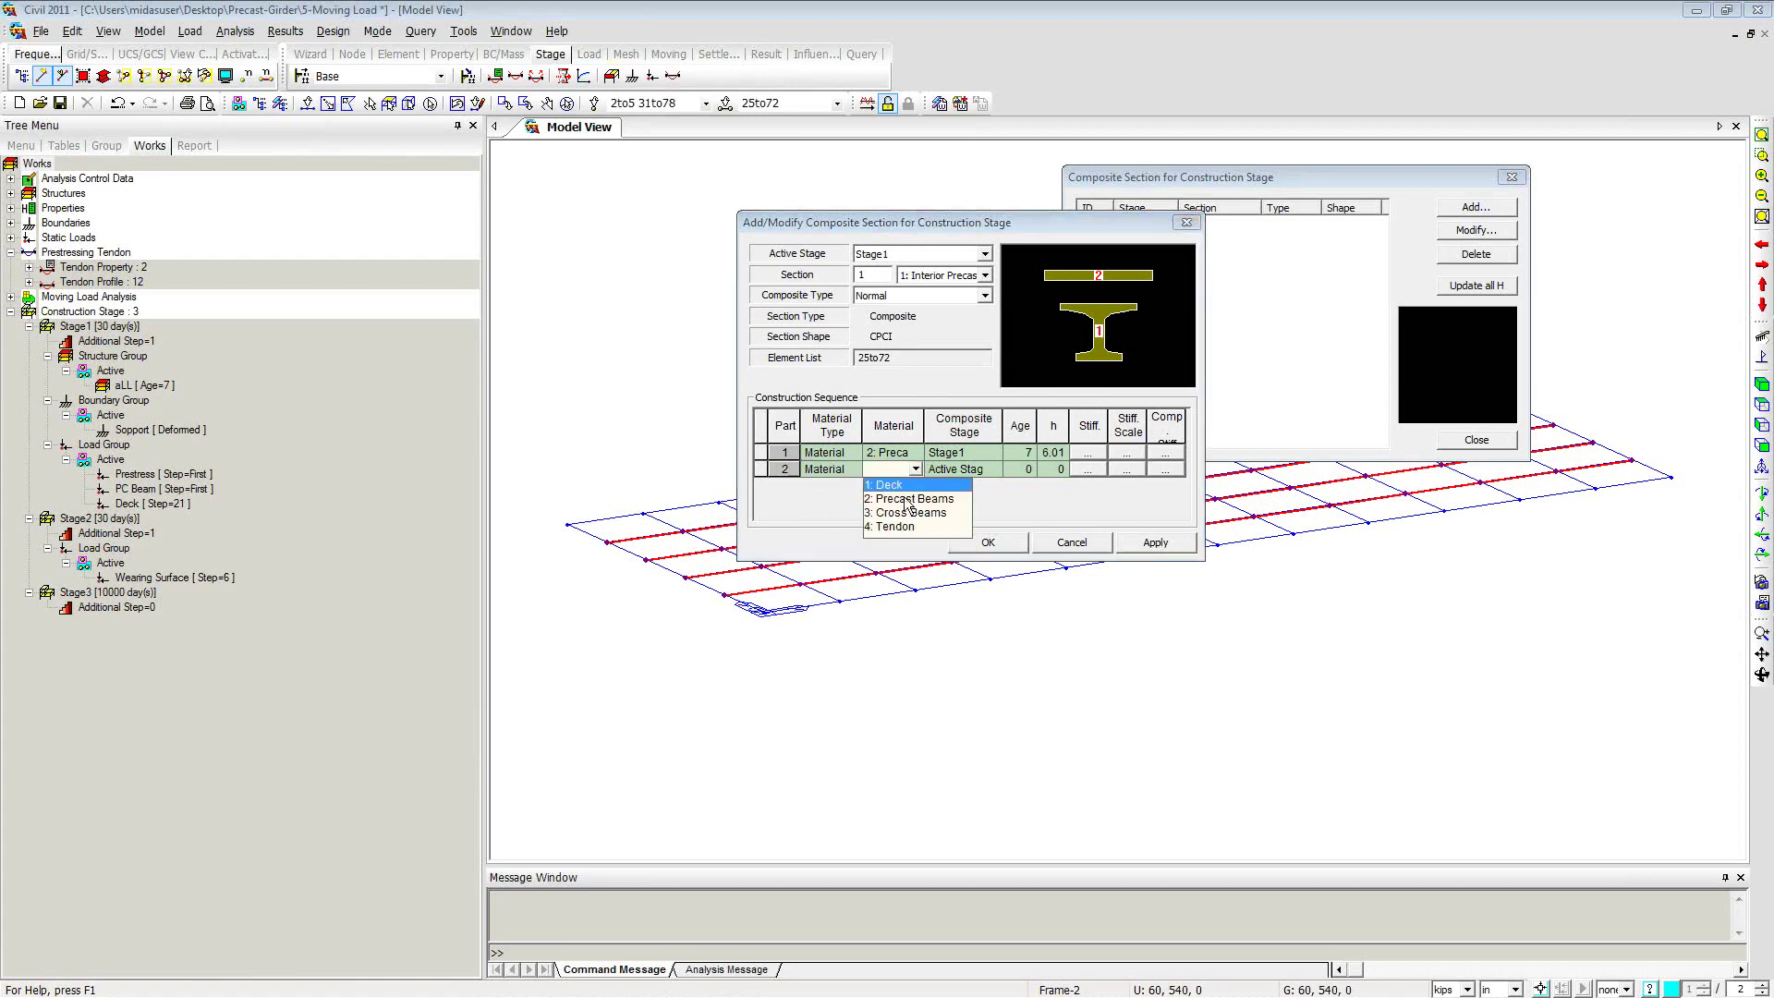
left_click(896, 486)
Step: Set part 2's composite stage to Stage2 and its age to 10, and apply the interior beam's composite section
left_click(994, 469)
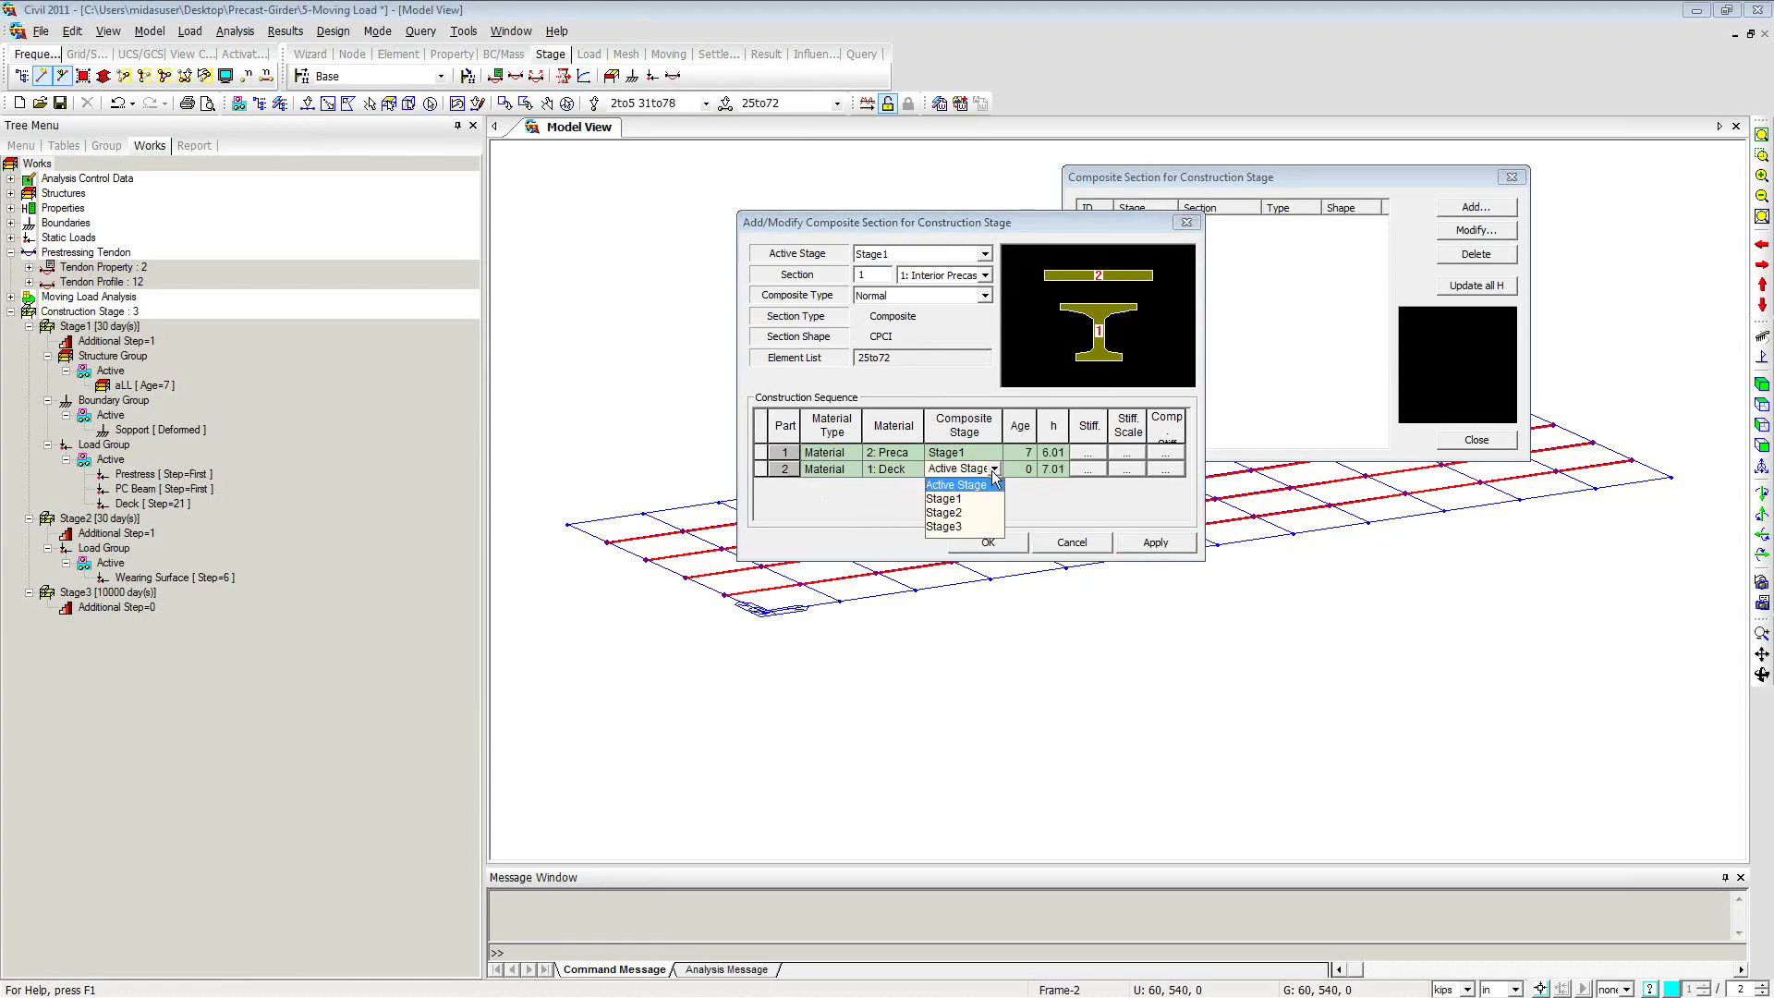
left_click(952, 516)
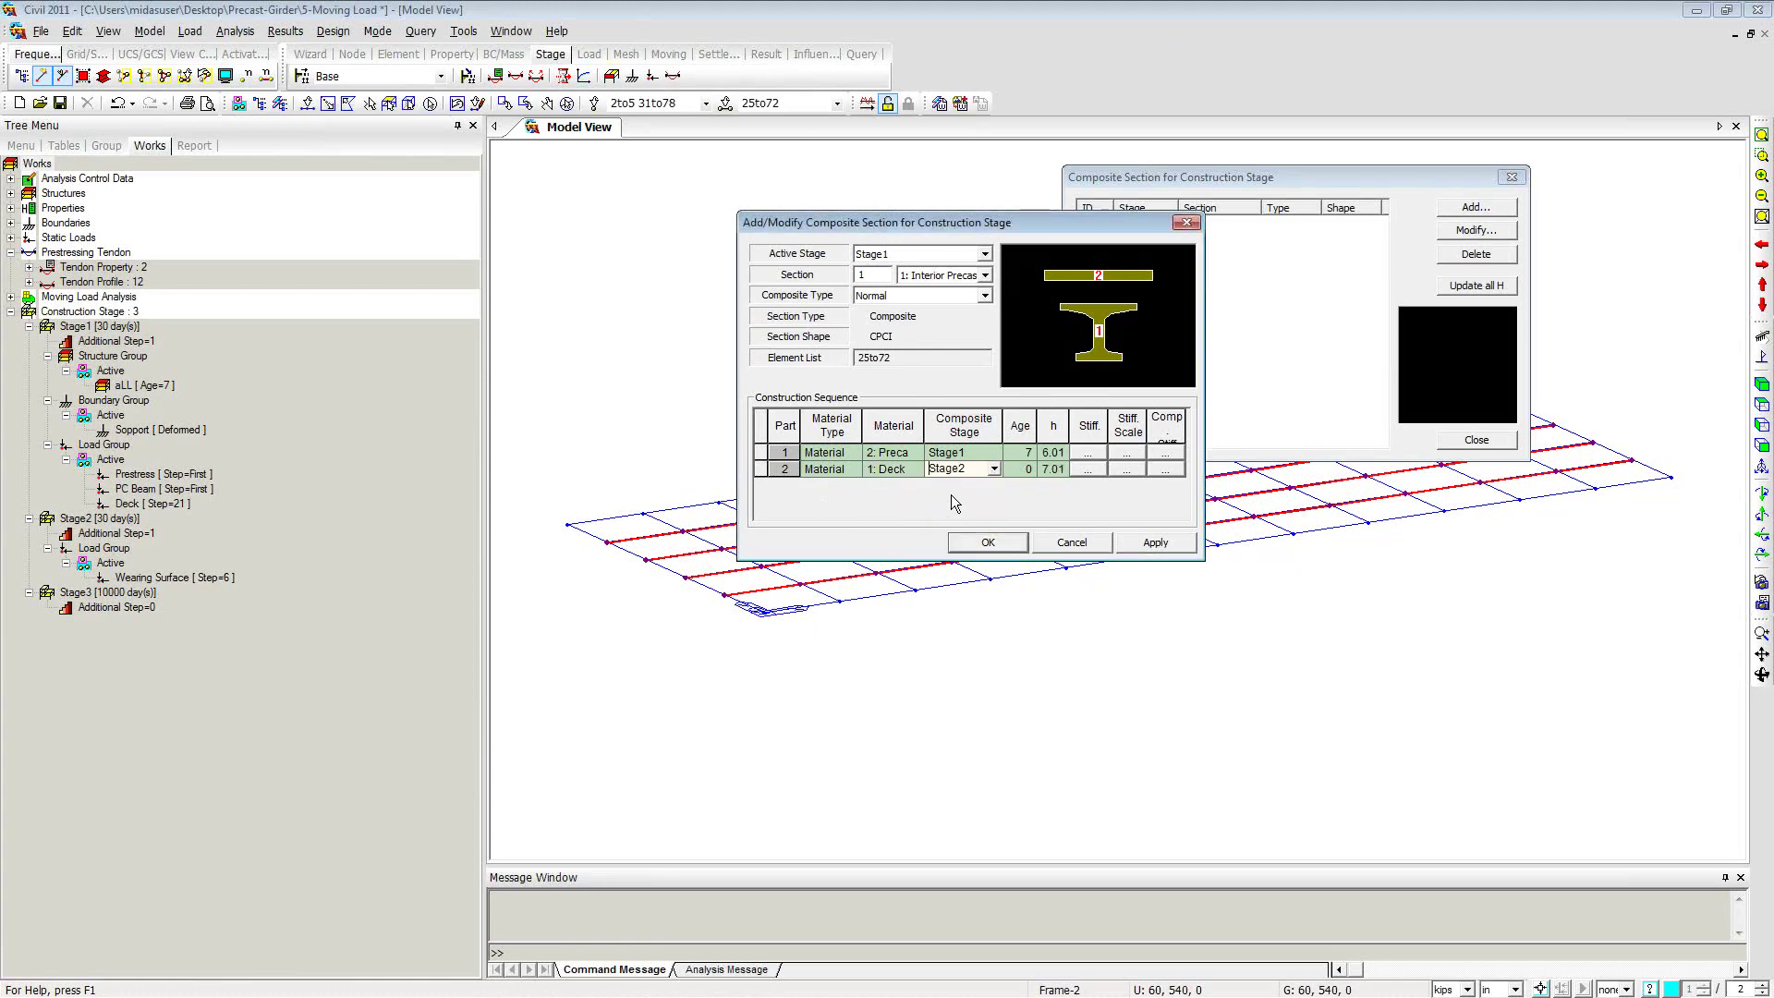
left_click(1027, 473)
left_click(1153, 543)
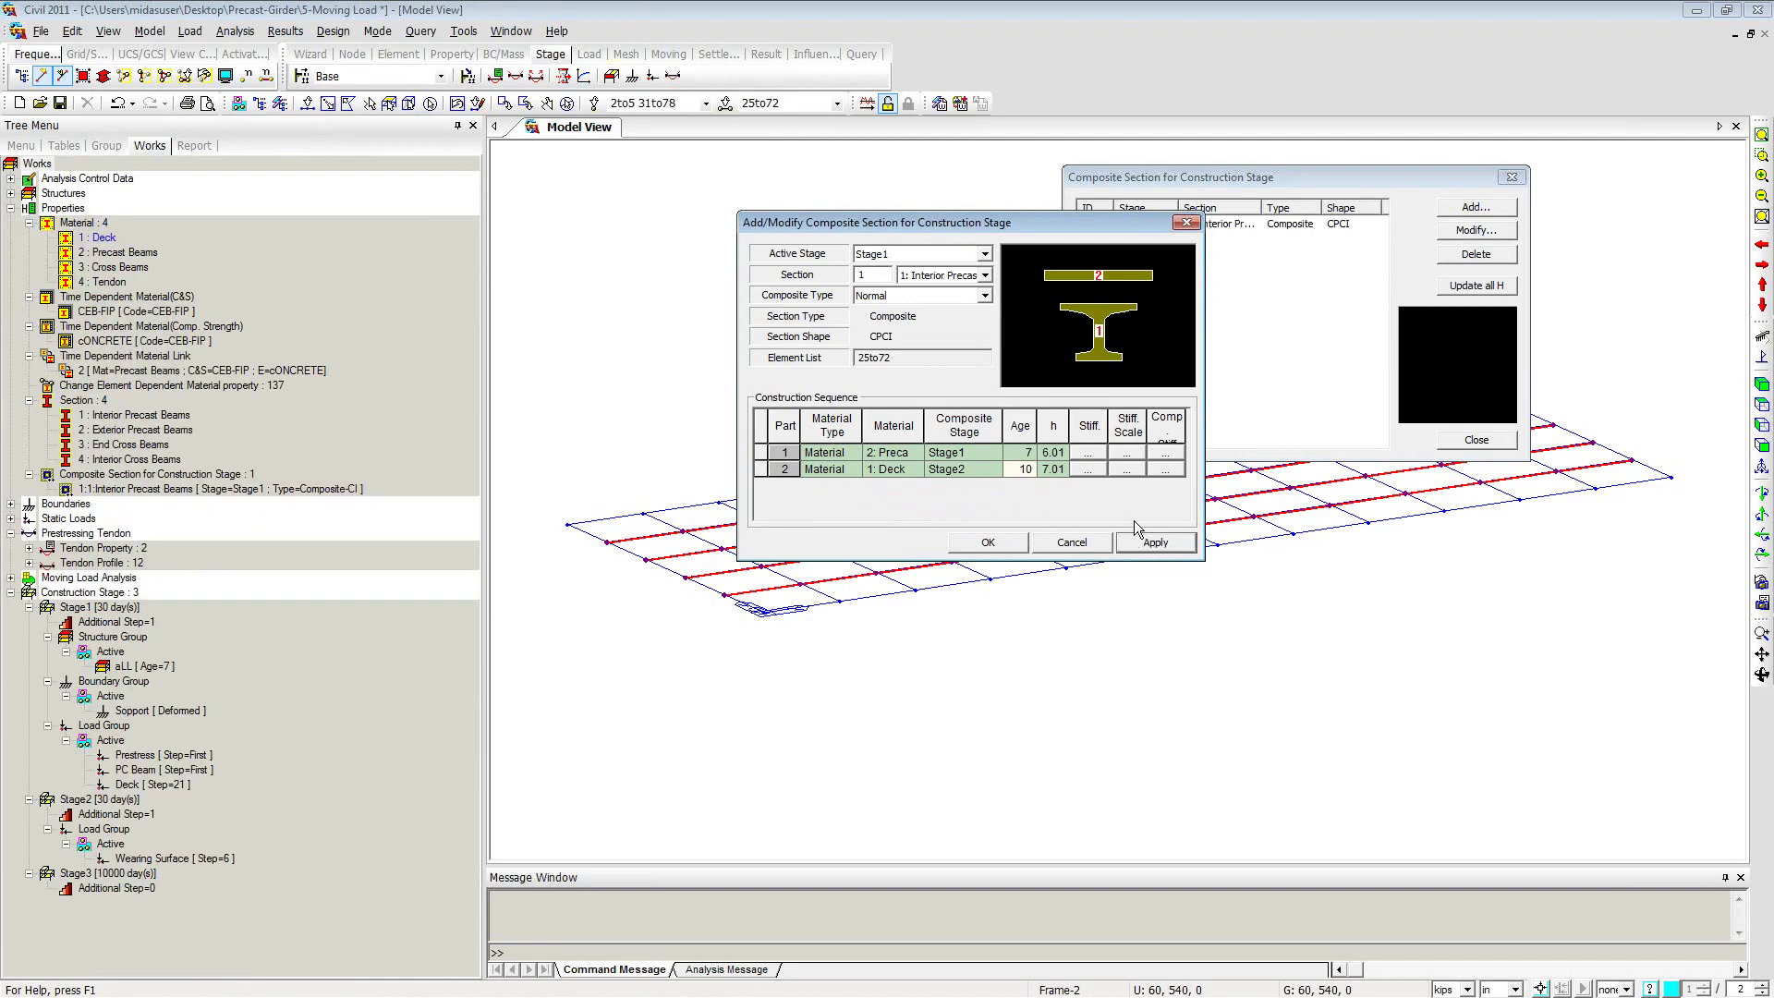
Step: Begin another composite section with Stage1 as active stage and section 2, the exterior precast beam
left_click(986, 257)
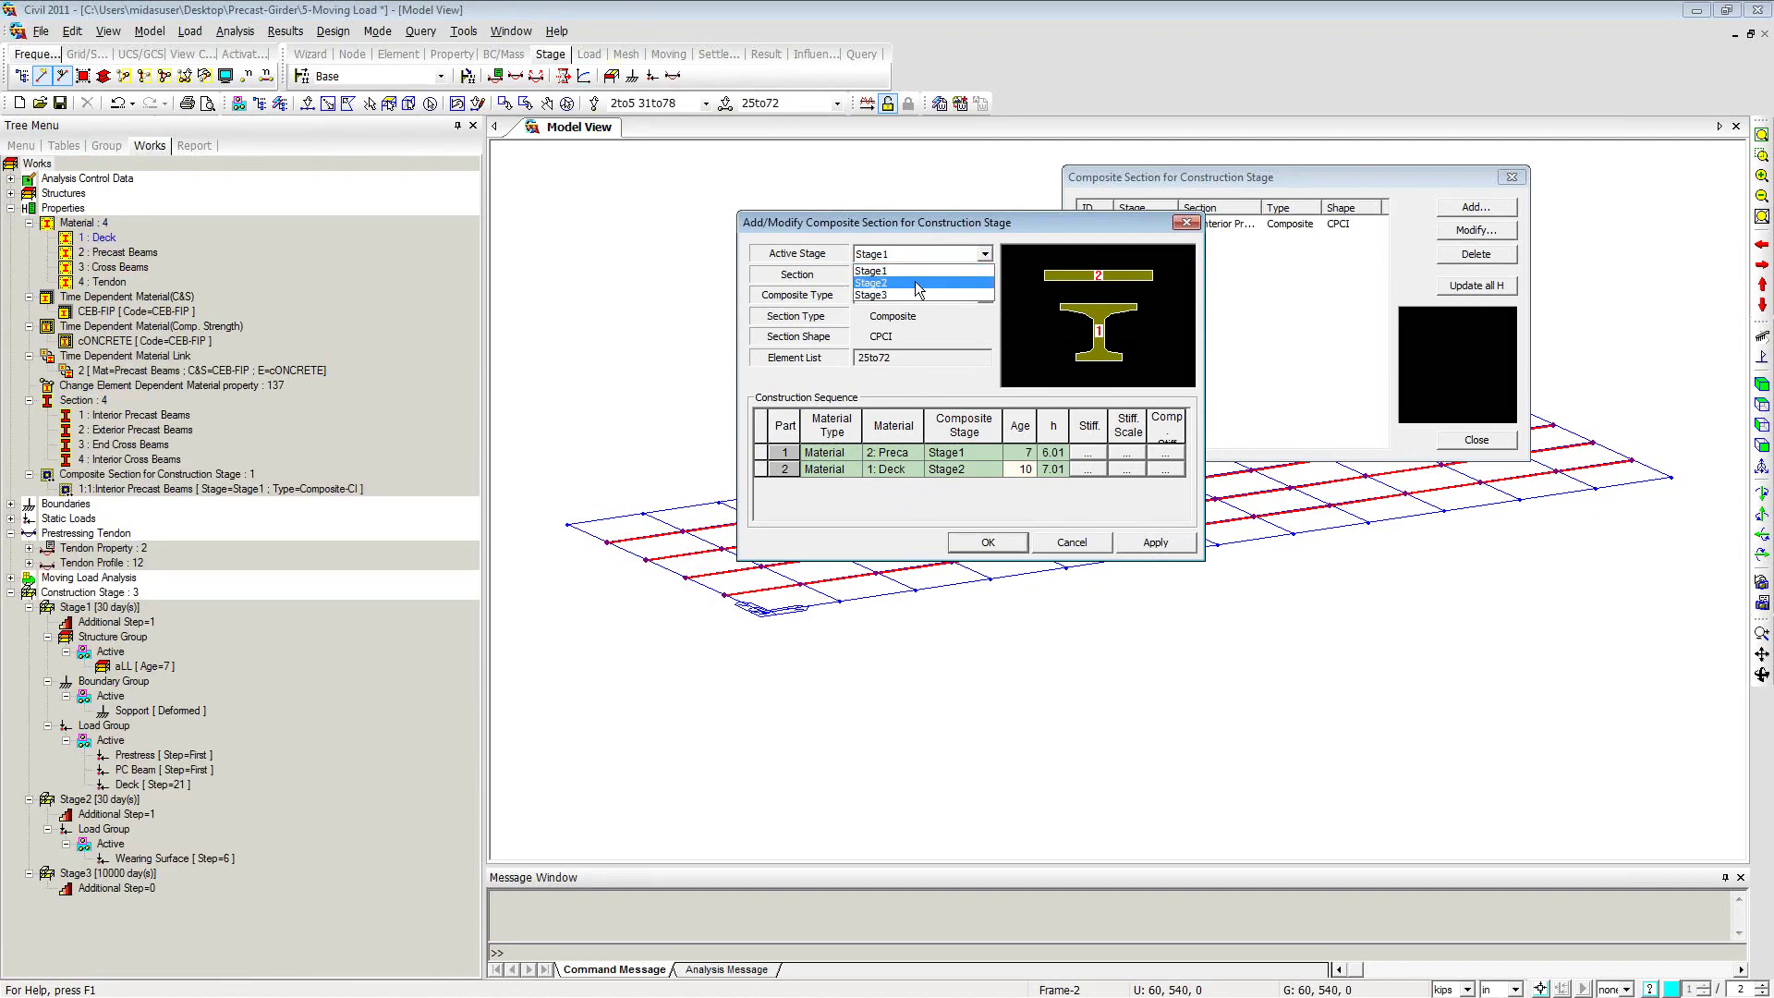
left_click(924, 270)
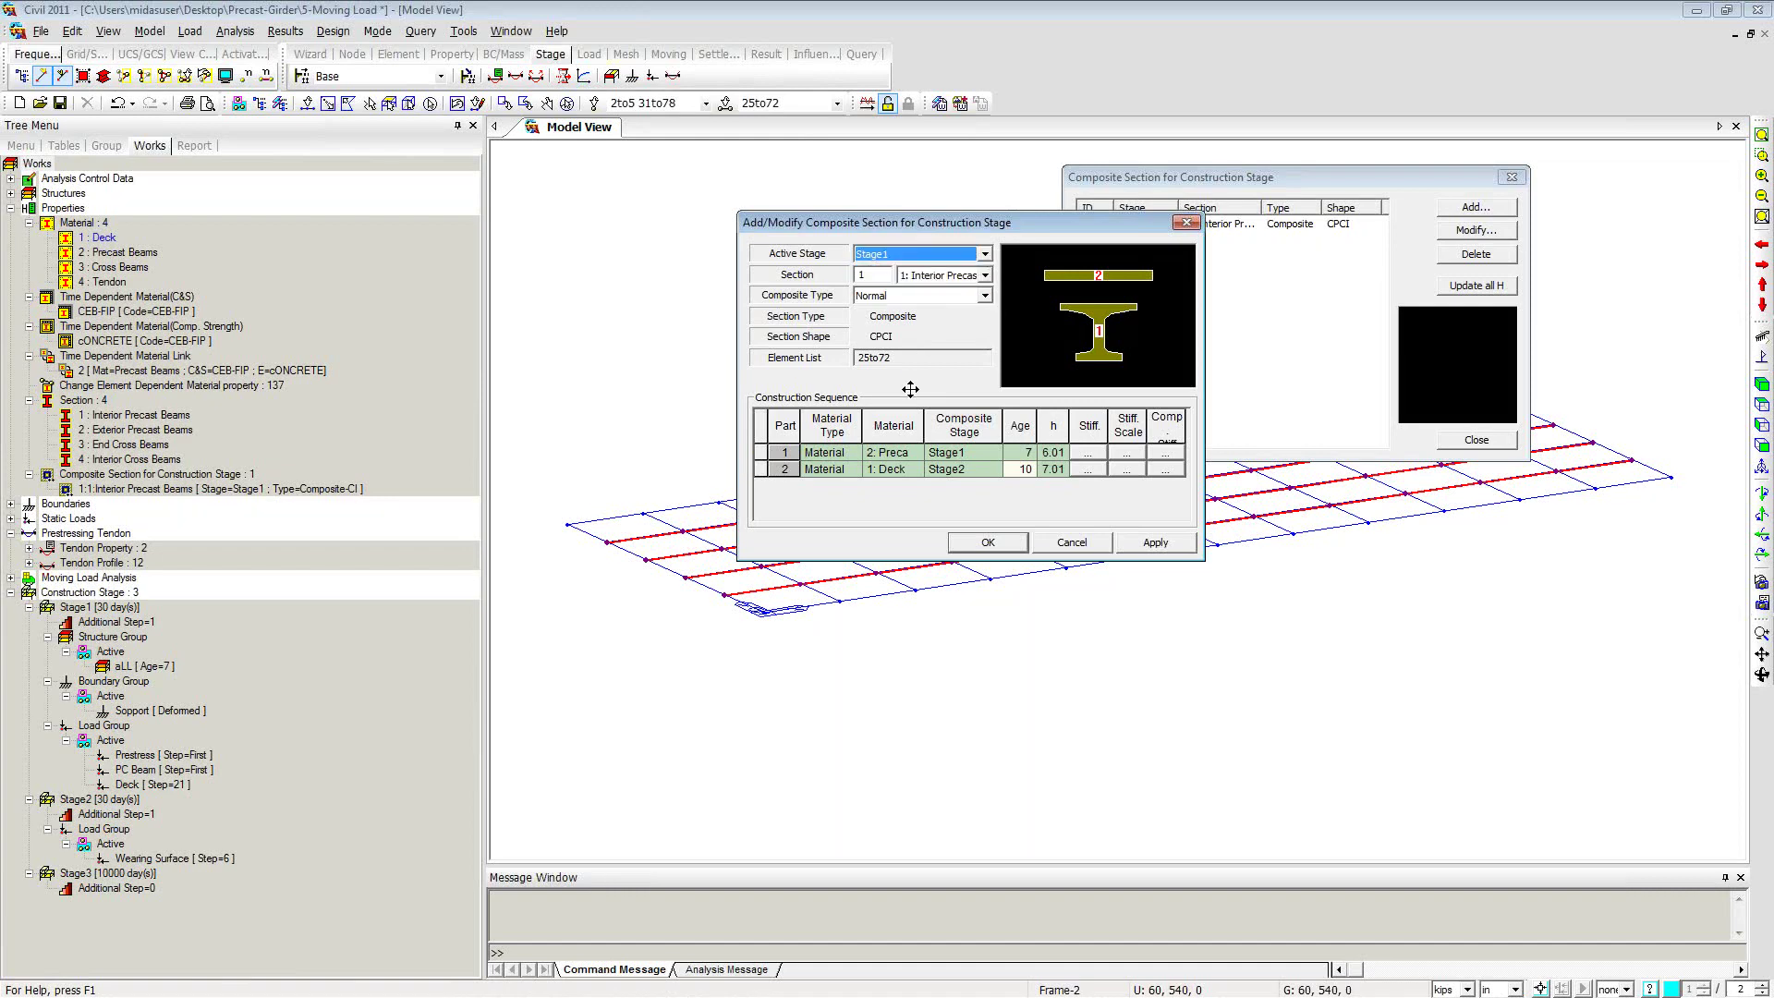
left_click(985, 275)
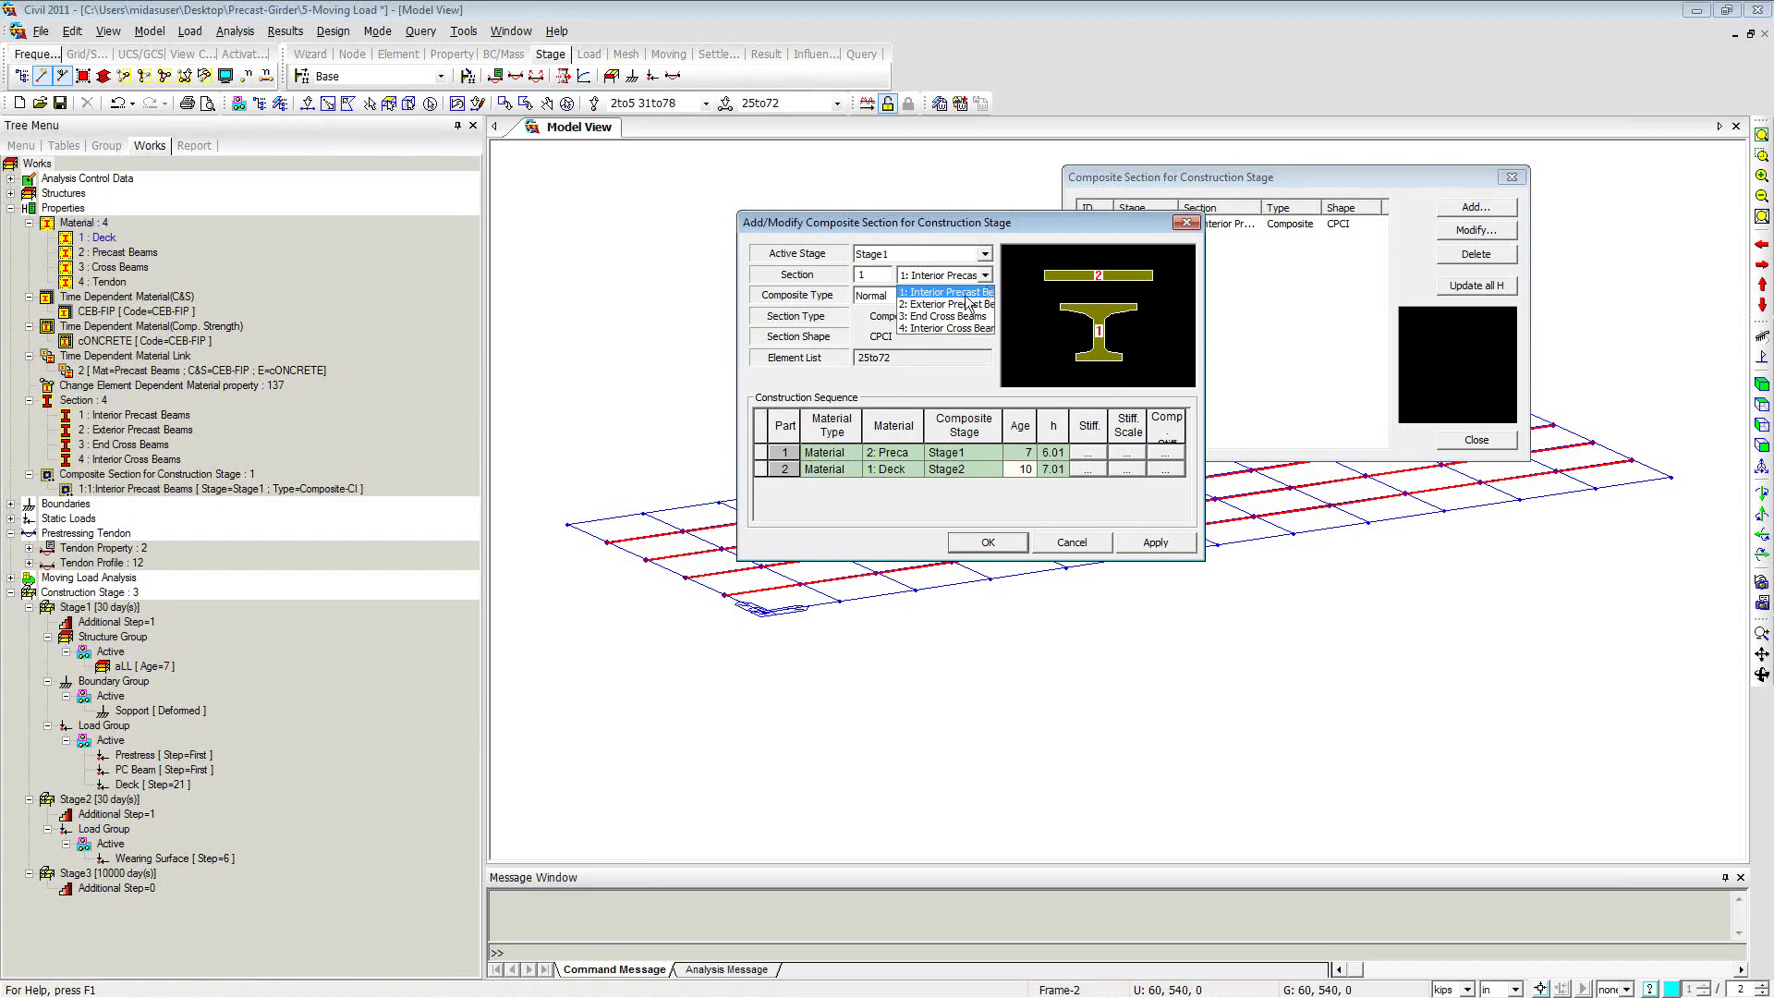
left_click(947, 306)
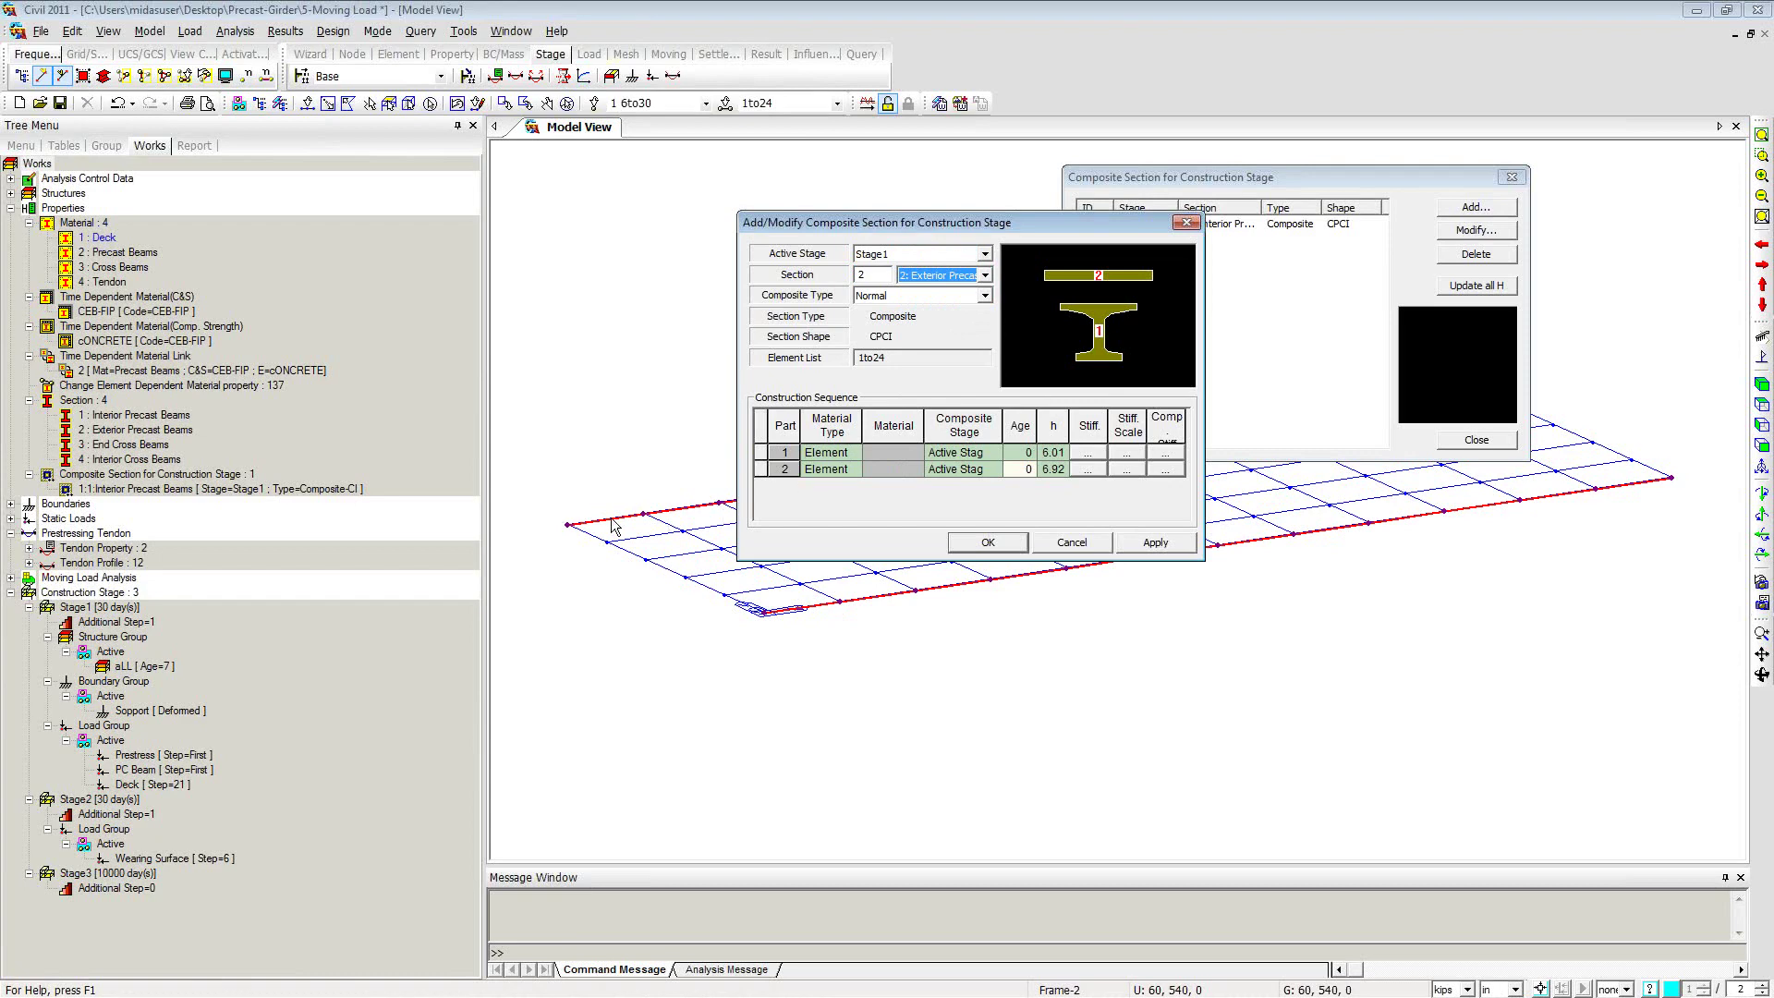
Step: For the exterior beam's part 1, set the material type to Material and assign material 2: Precast Beams
left_click(842, 455)
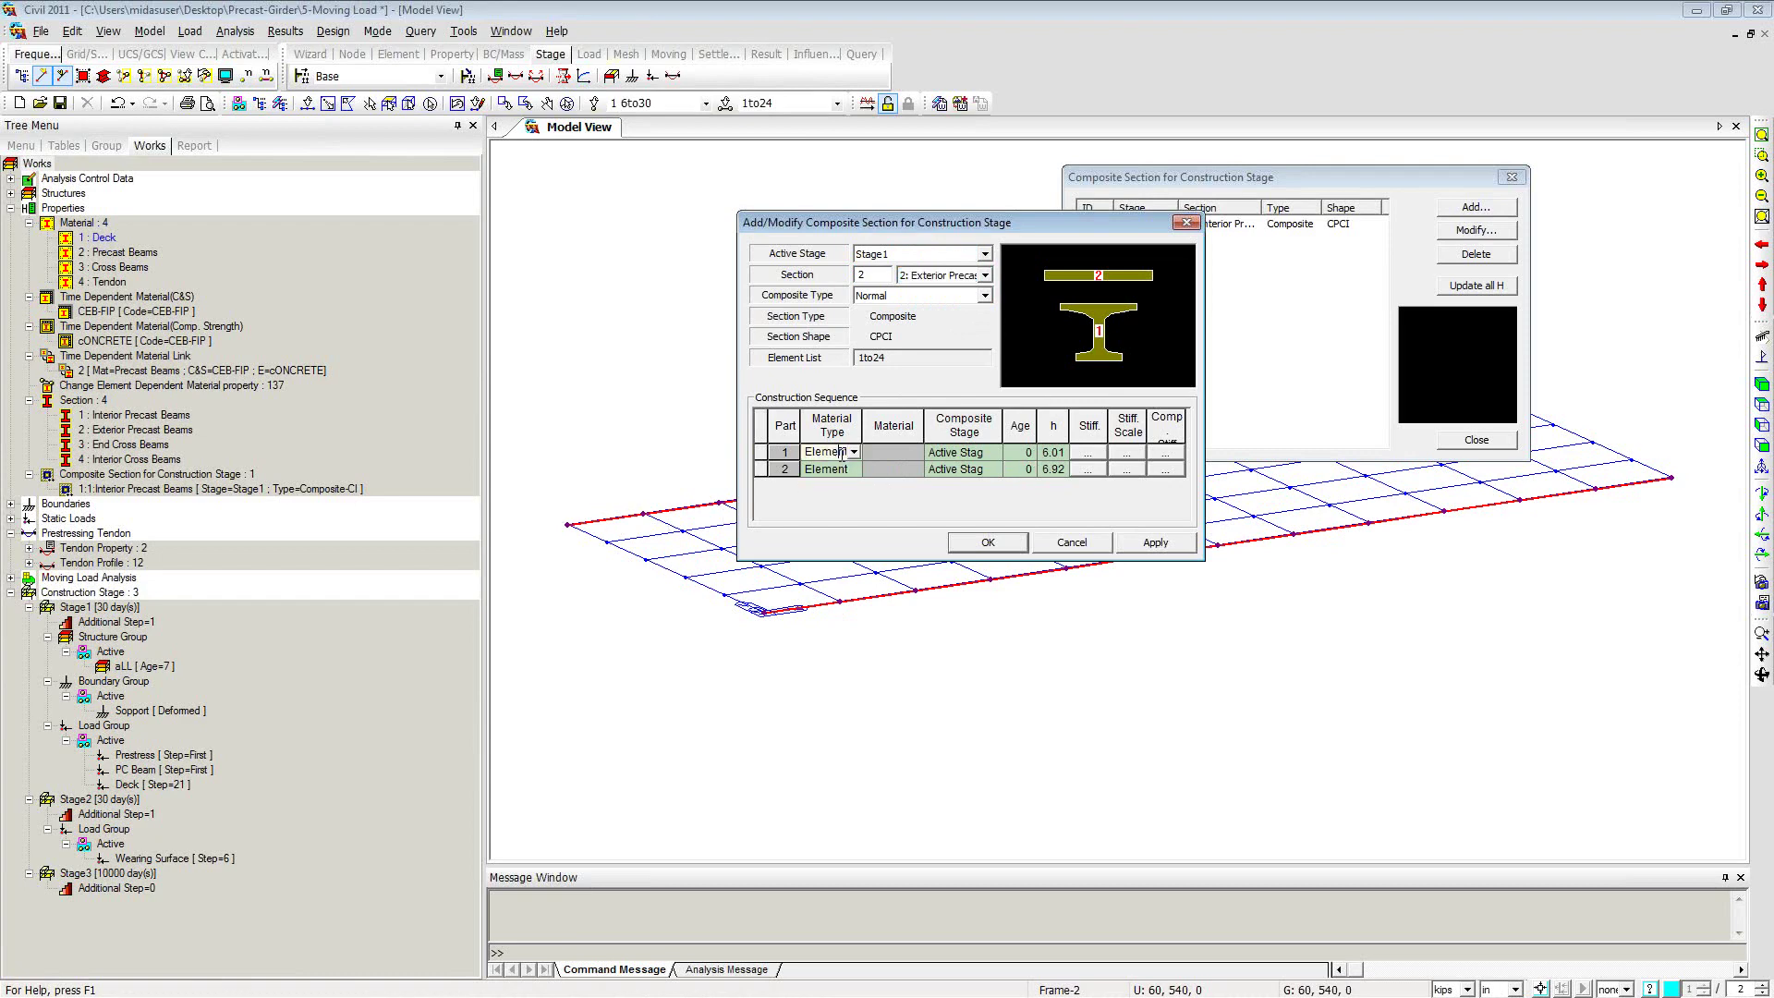
left_click(854, 452)
left_click(821, 482)
left_click(892, 453)
left_click(915, 452)
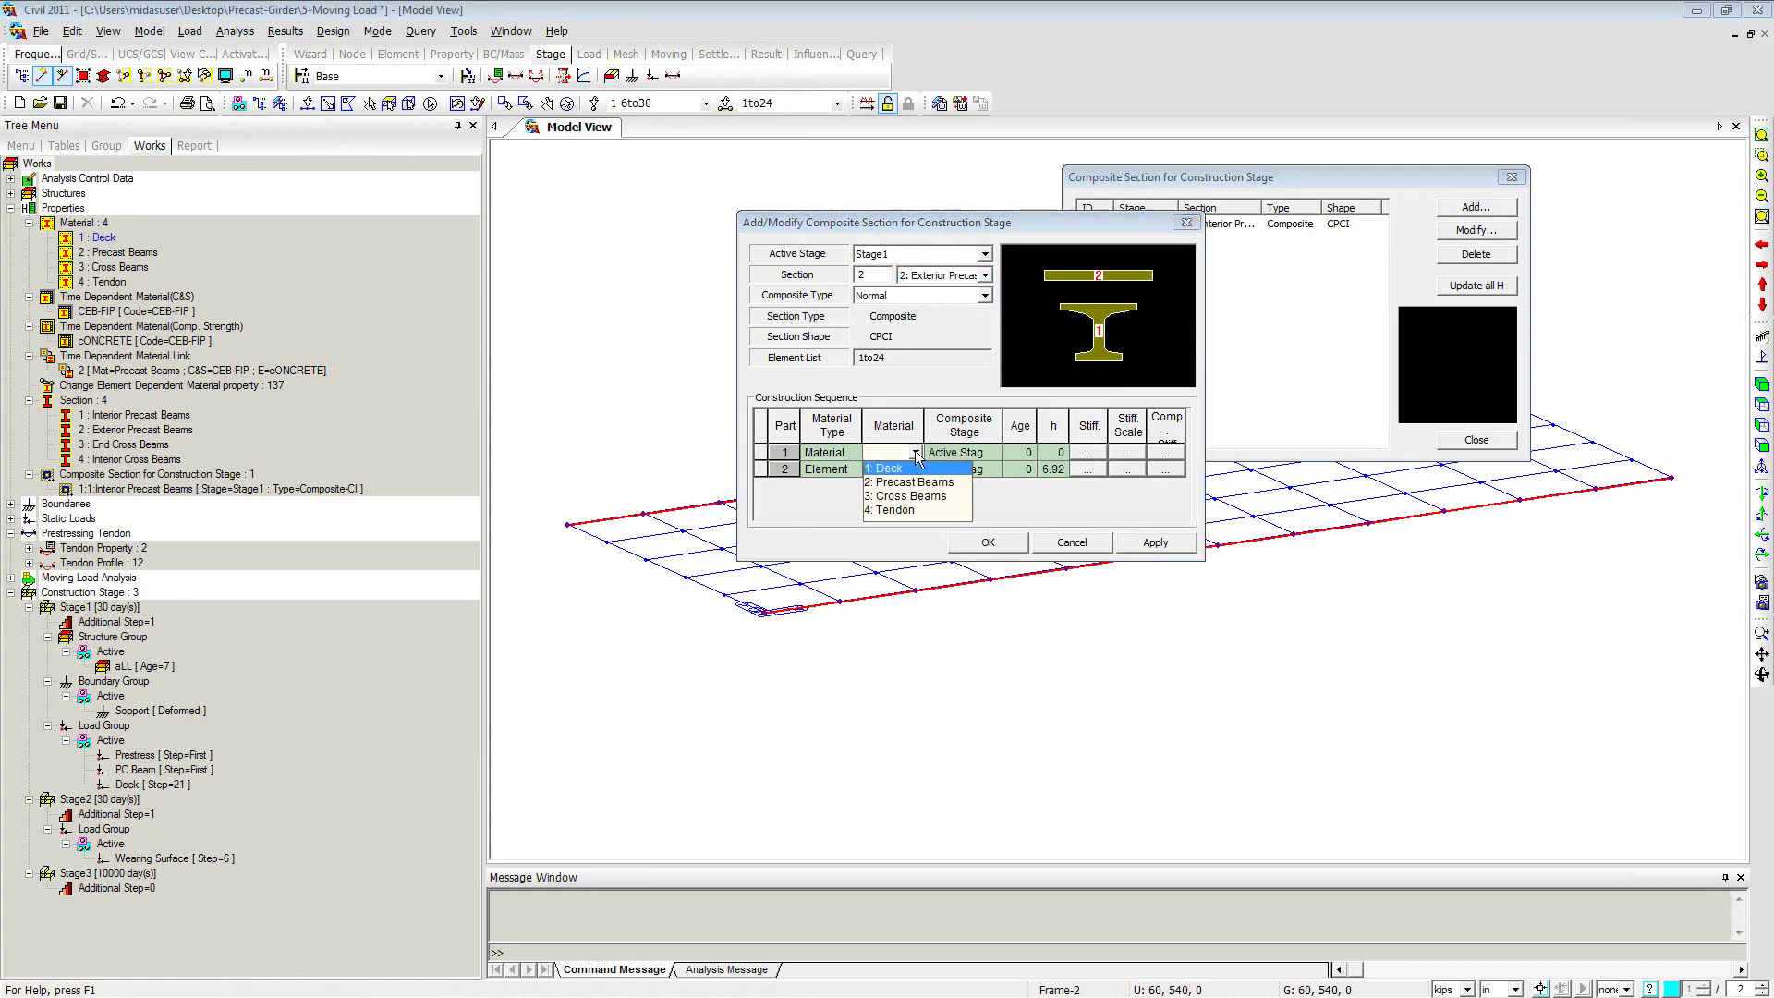
left_click(918, 483)
Step: For the exterior beam's part 1, set the composite stage to Stage1 and the age to 7
left_click(970, 453)
left_click(994, 452)
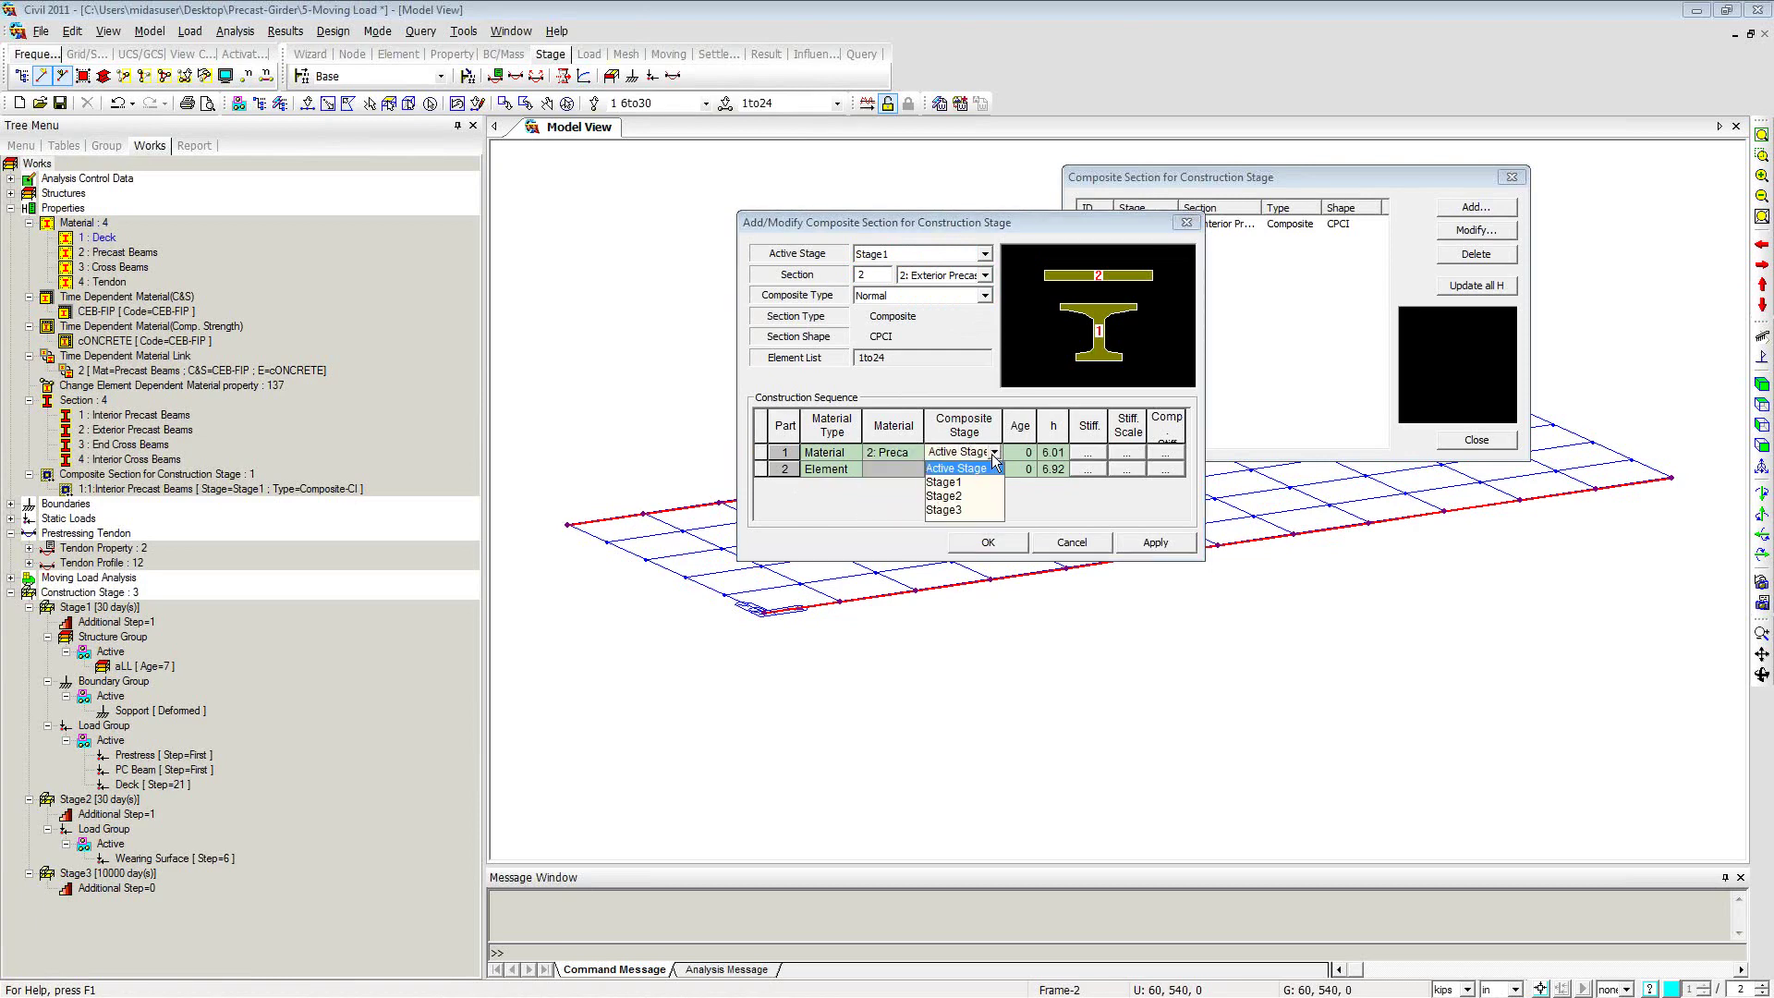
left_click(1022, 453)
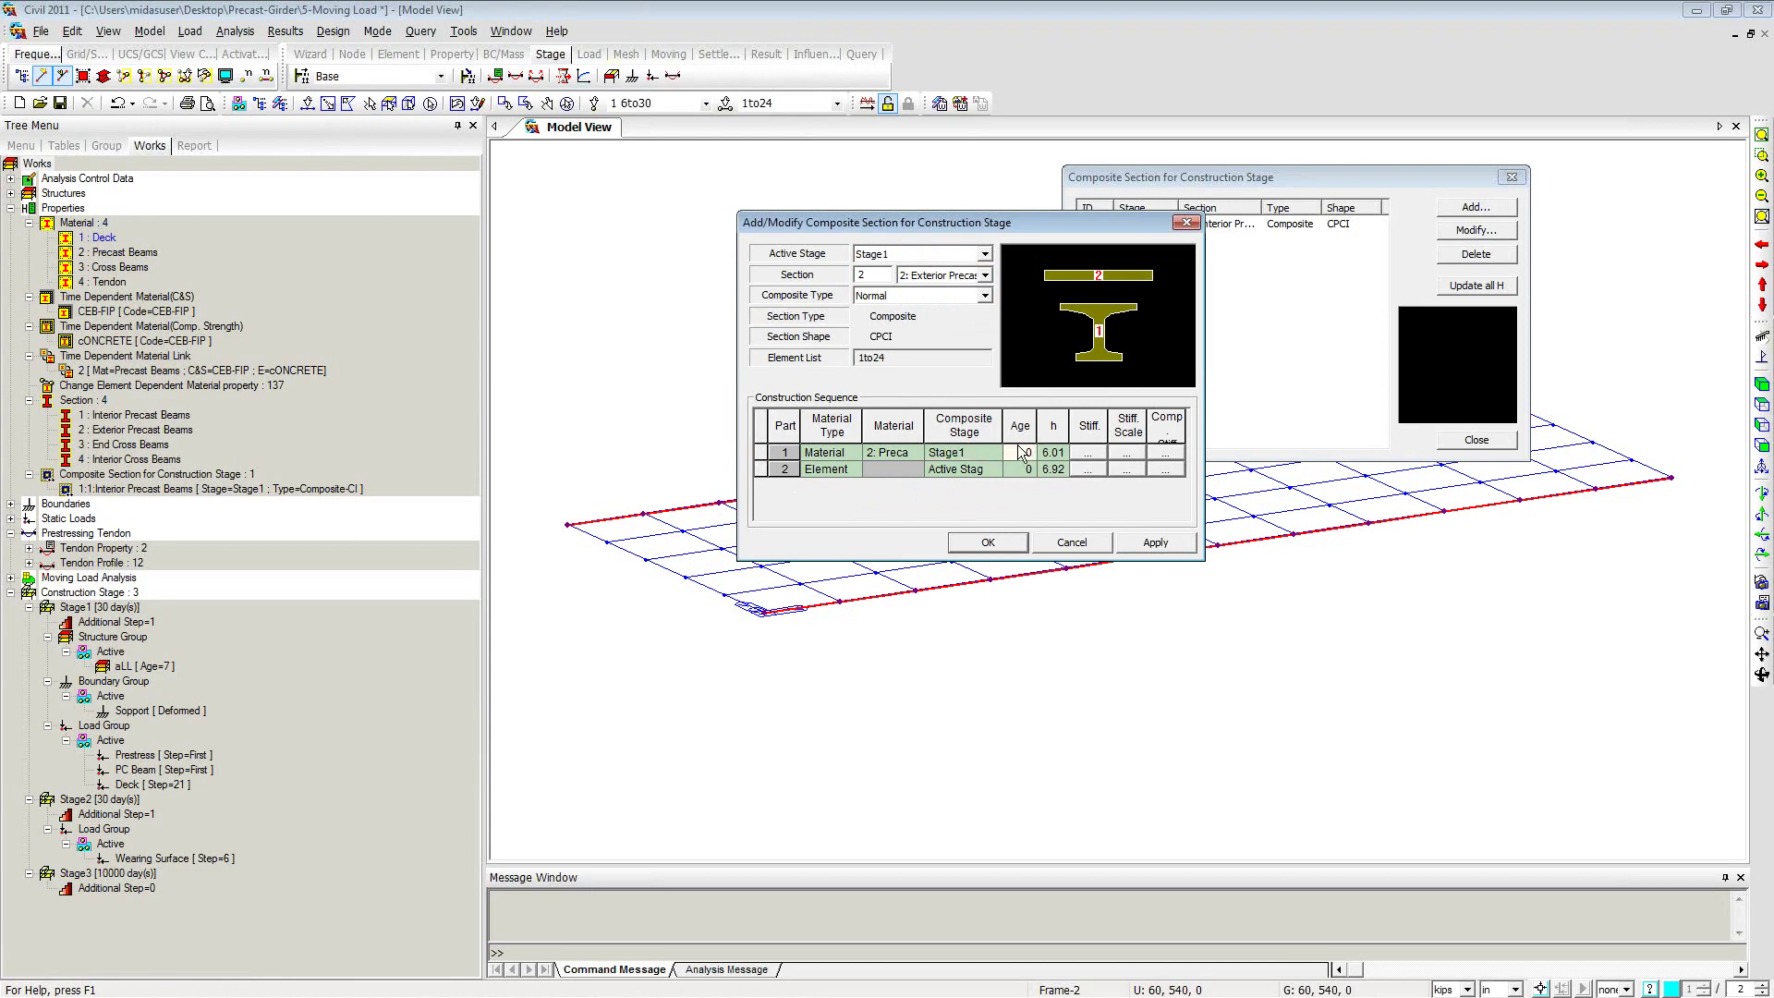
left_click(1026, 453)
type("7")
Step: For the exterior beam's part 2, set the material type to Material and assign material 1: Deck
left_click(843, 469)
left_click(854, 468)
left_click(836, 500)
left_click(878, 469)
left_click(915, 469)
left_click(889, 485)
Step: Set the exterior beam's part 2 to composite stage Stage2 and age 10, apply the section and finish the composite section definition
left_click(961, 470)
left_click(993, 469)
left_click(963, 514)
left_click(1023, 469)
type("10")
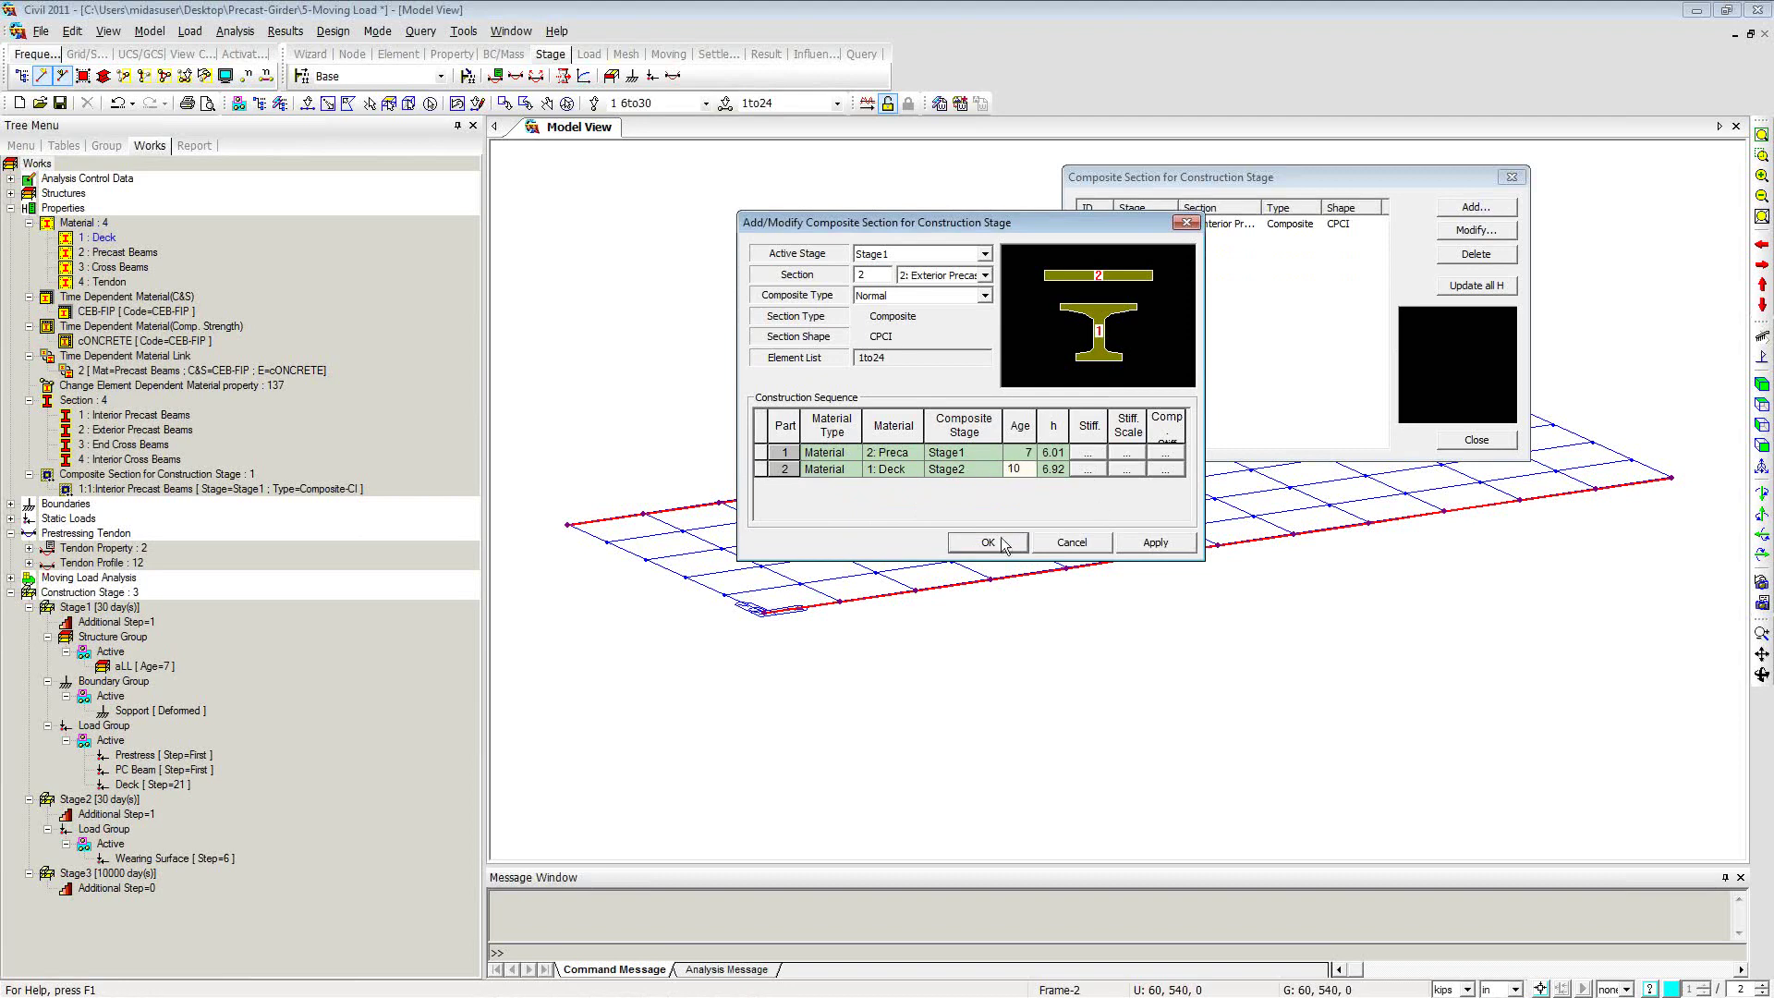
left_click(1149, 544)
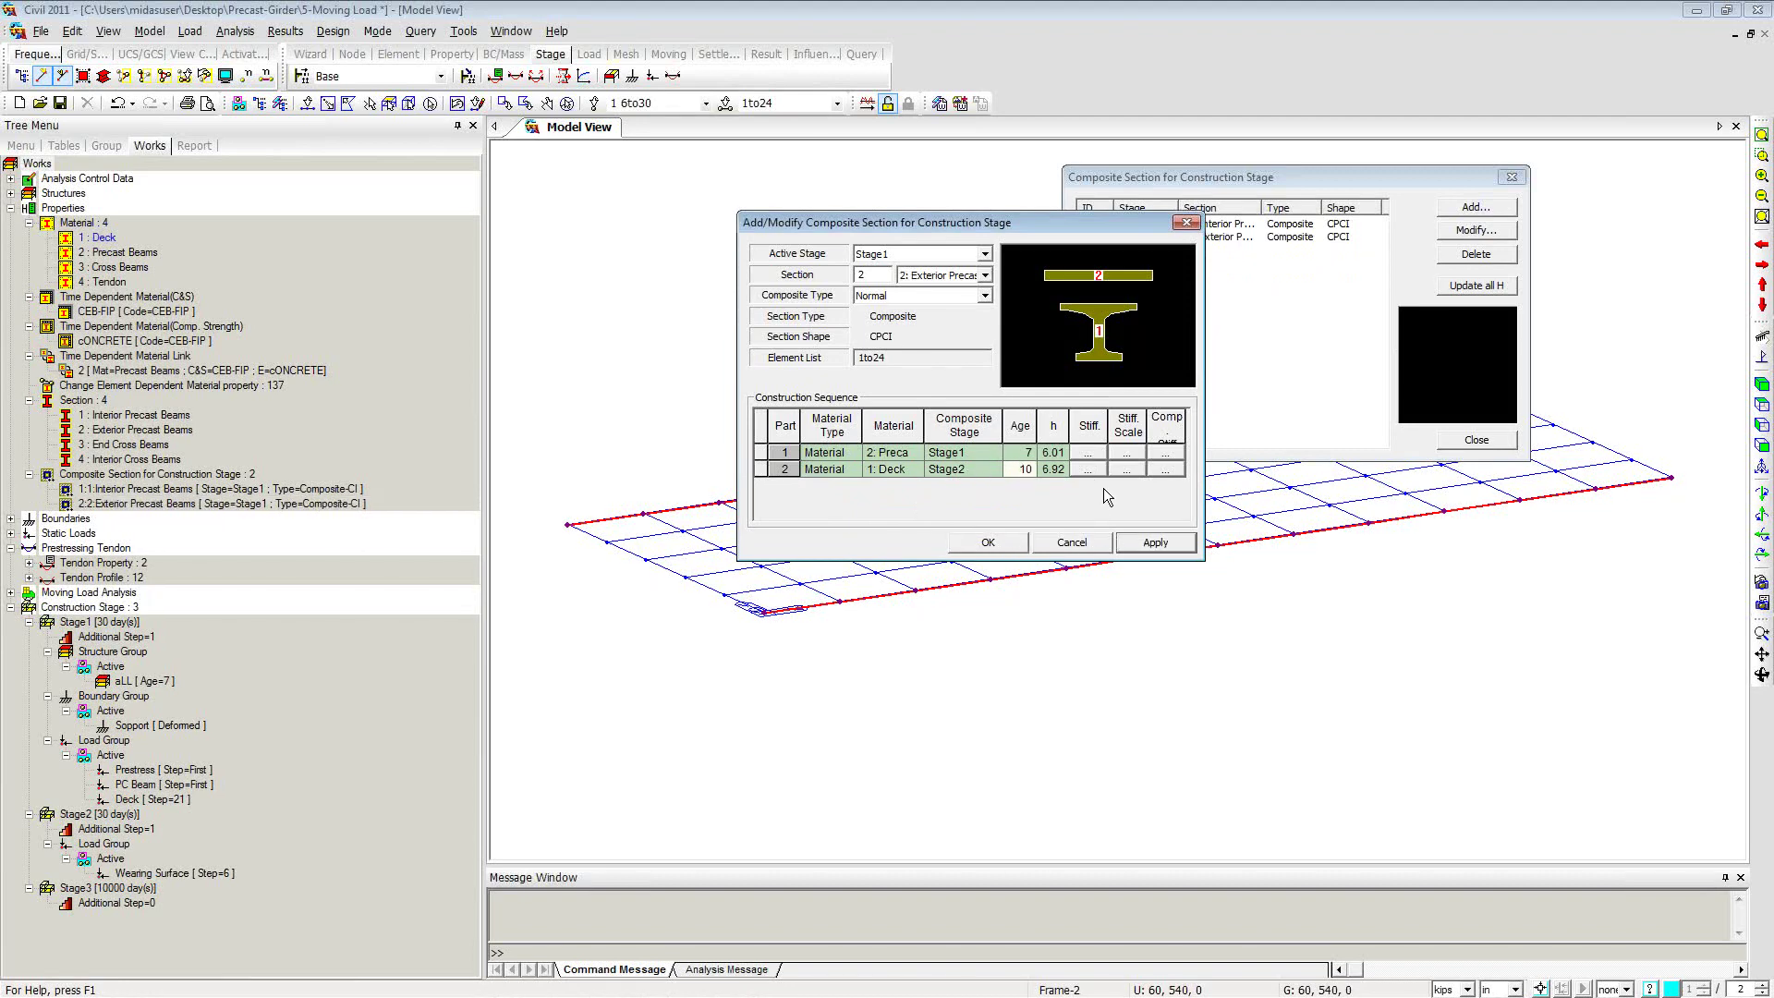
left_click(1190, 226)
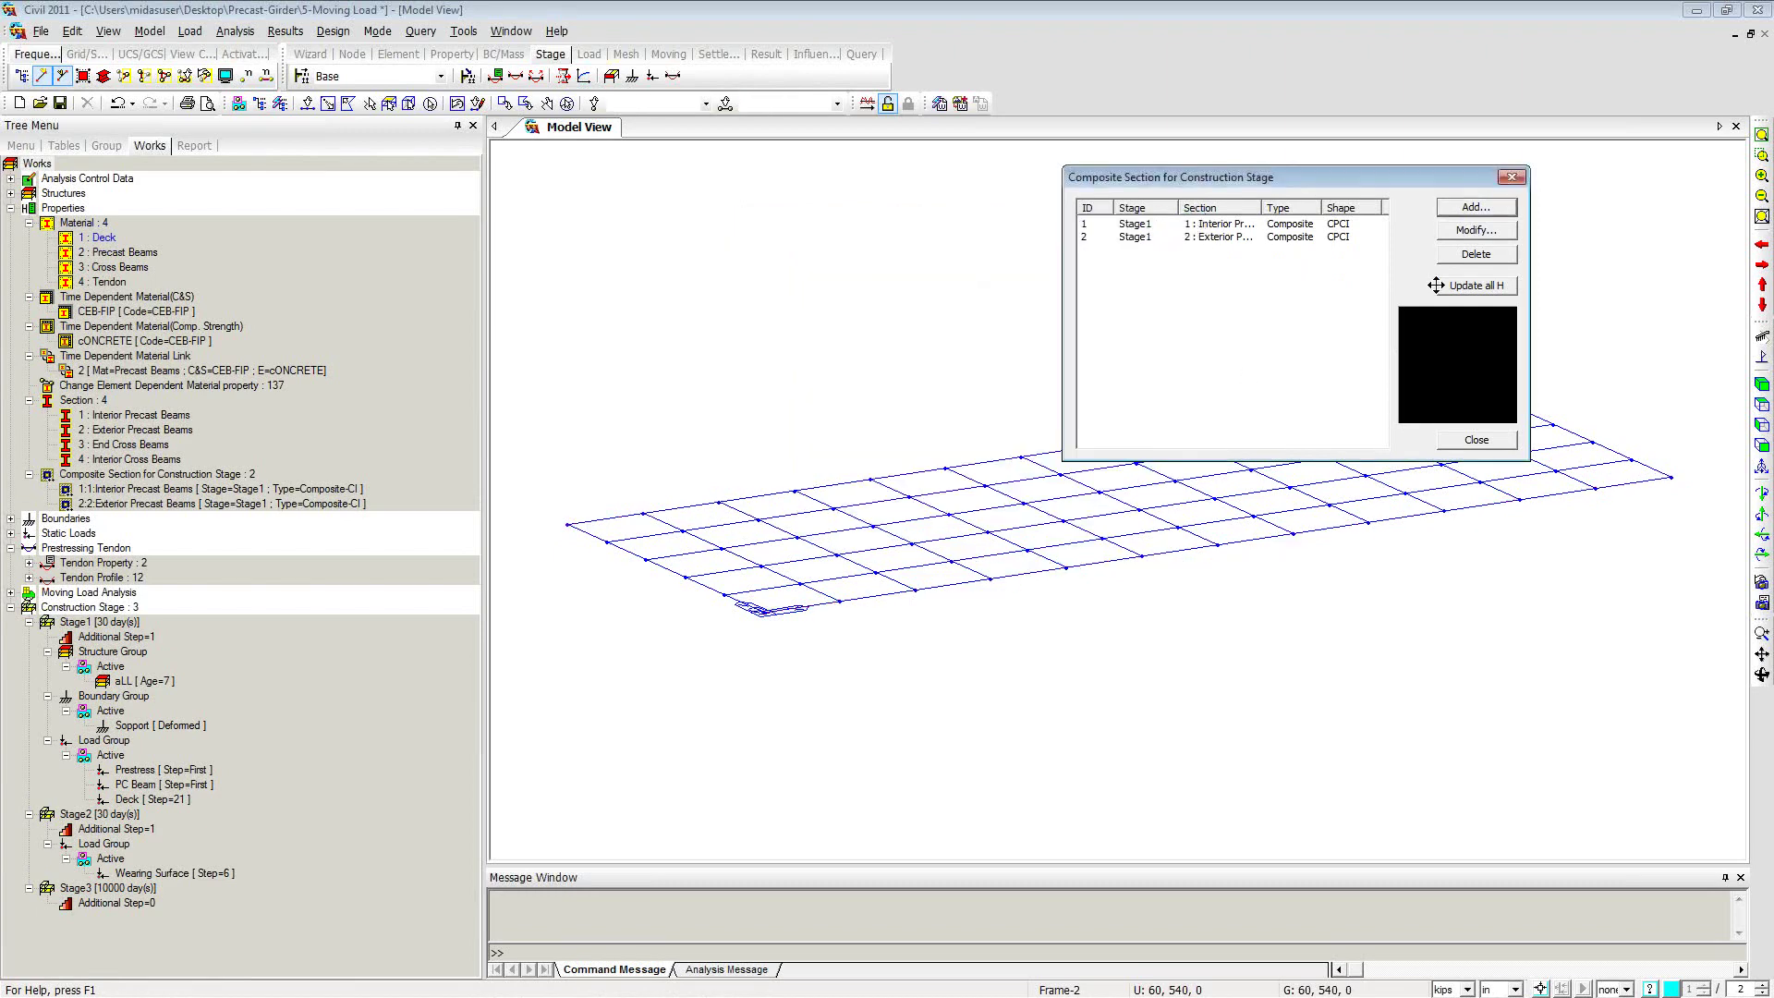
left_click(1476, 442)
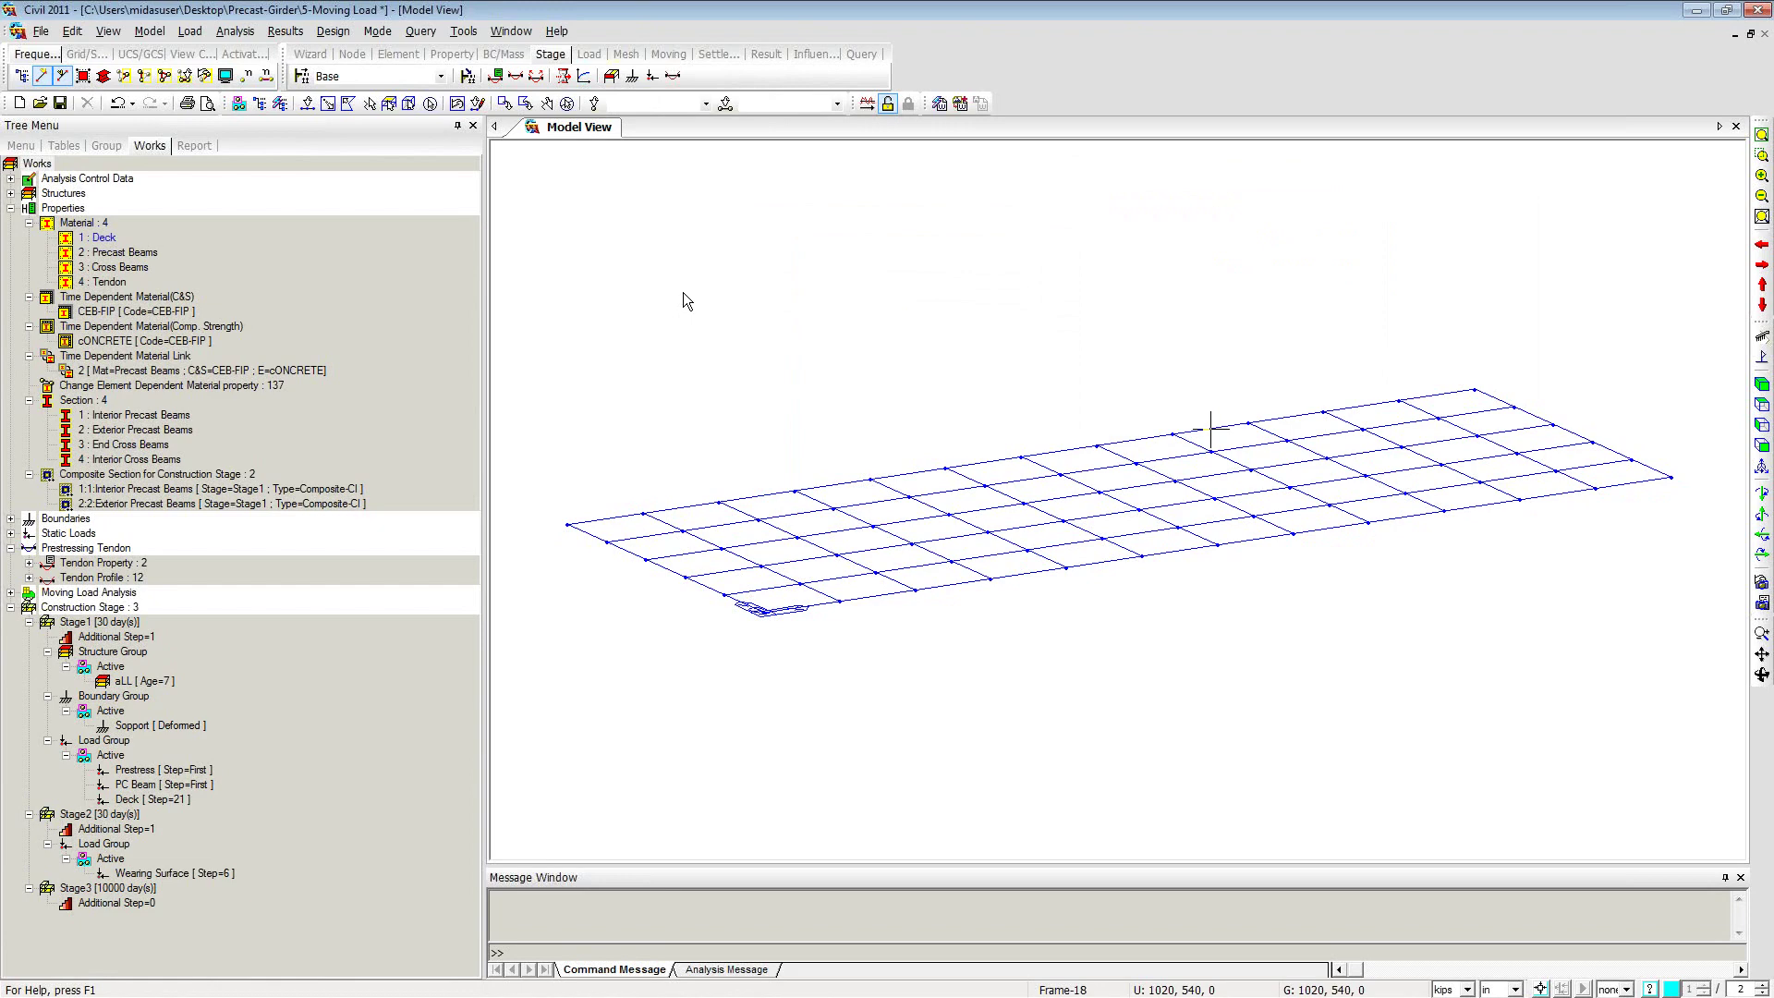
Step: In the construction stage analysis control data, add Wearing Surface as a load case distinguished from dead load for the stage output
left_click(235, 31)
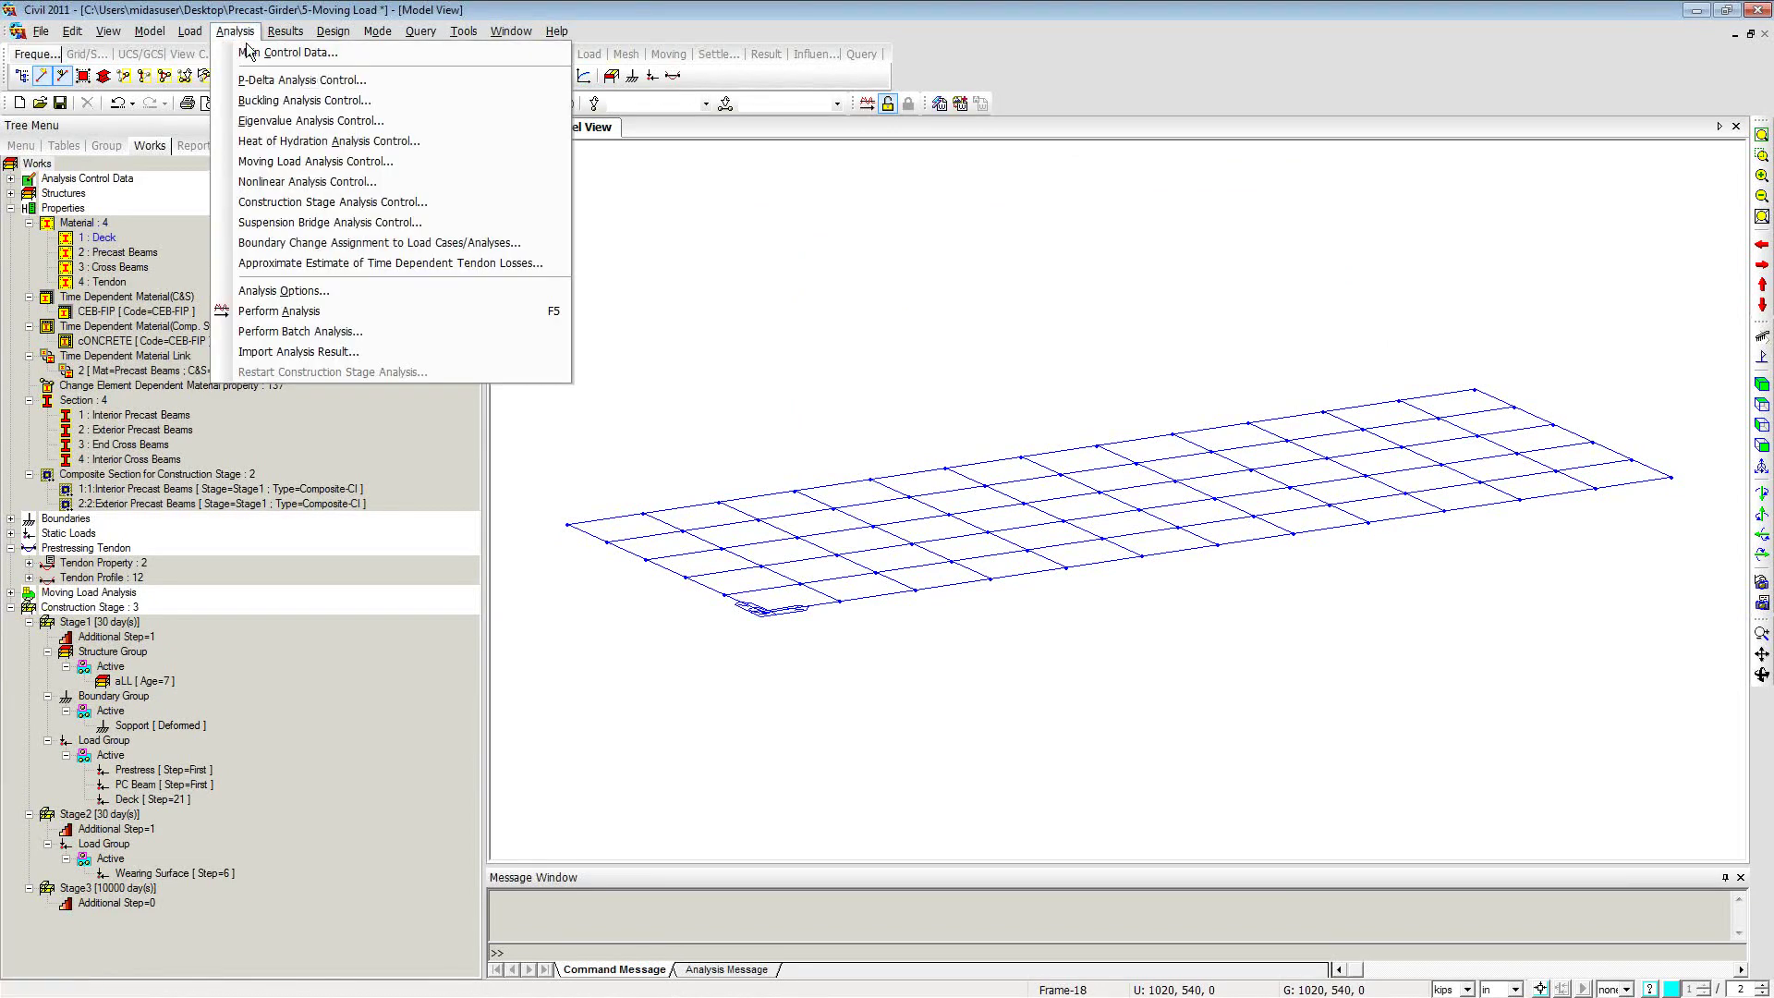
left_click(416, 202)
left_click_drag(741, 289, 852, 216)
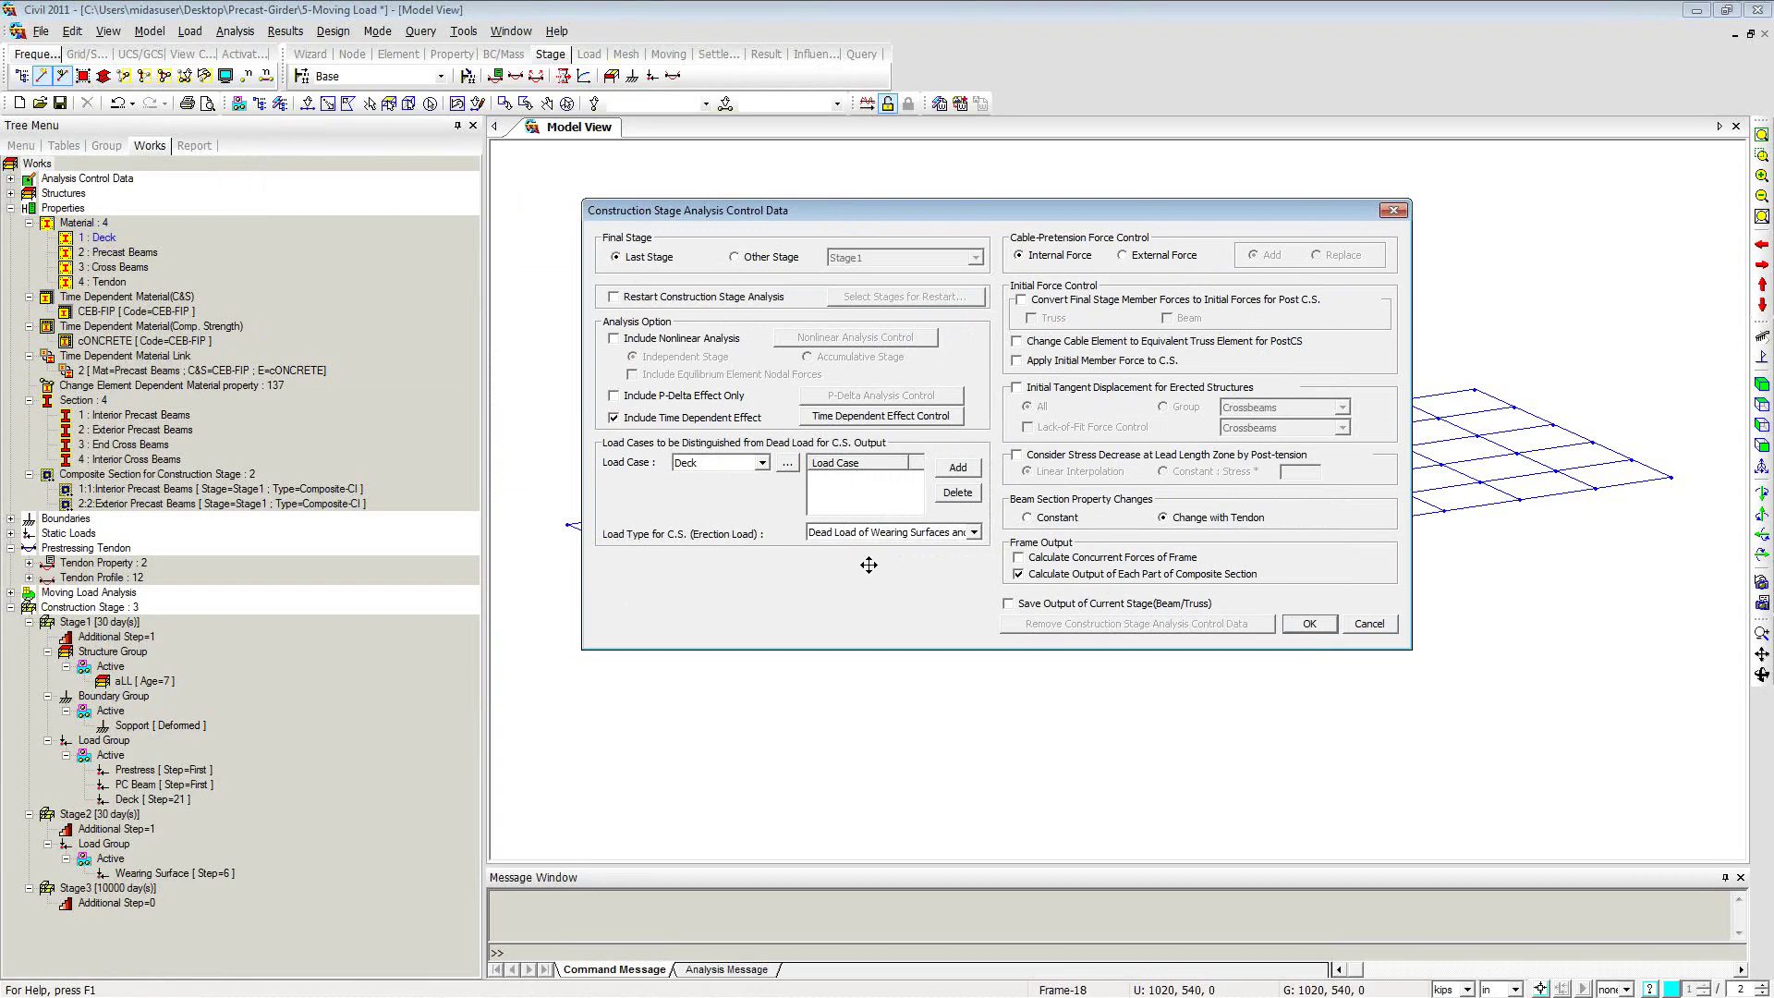
left_click(763, 463)
left_click(745, 493)
left_click(958, 471)
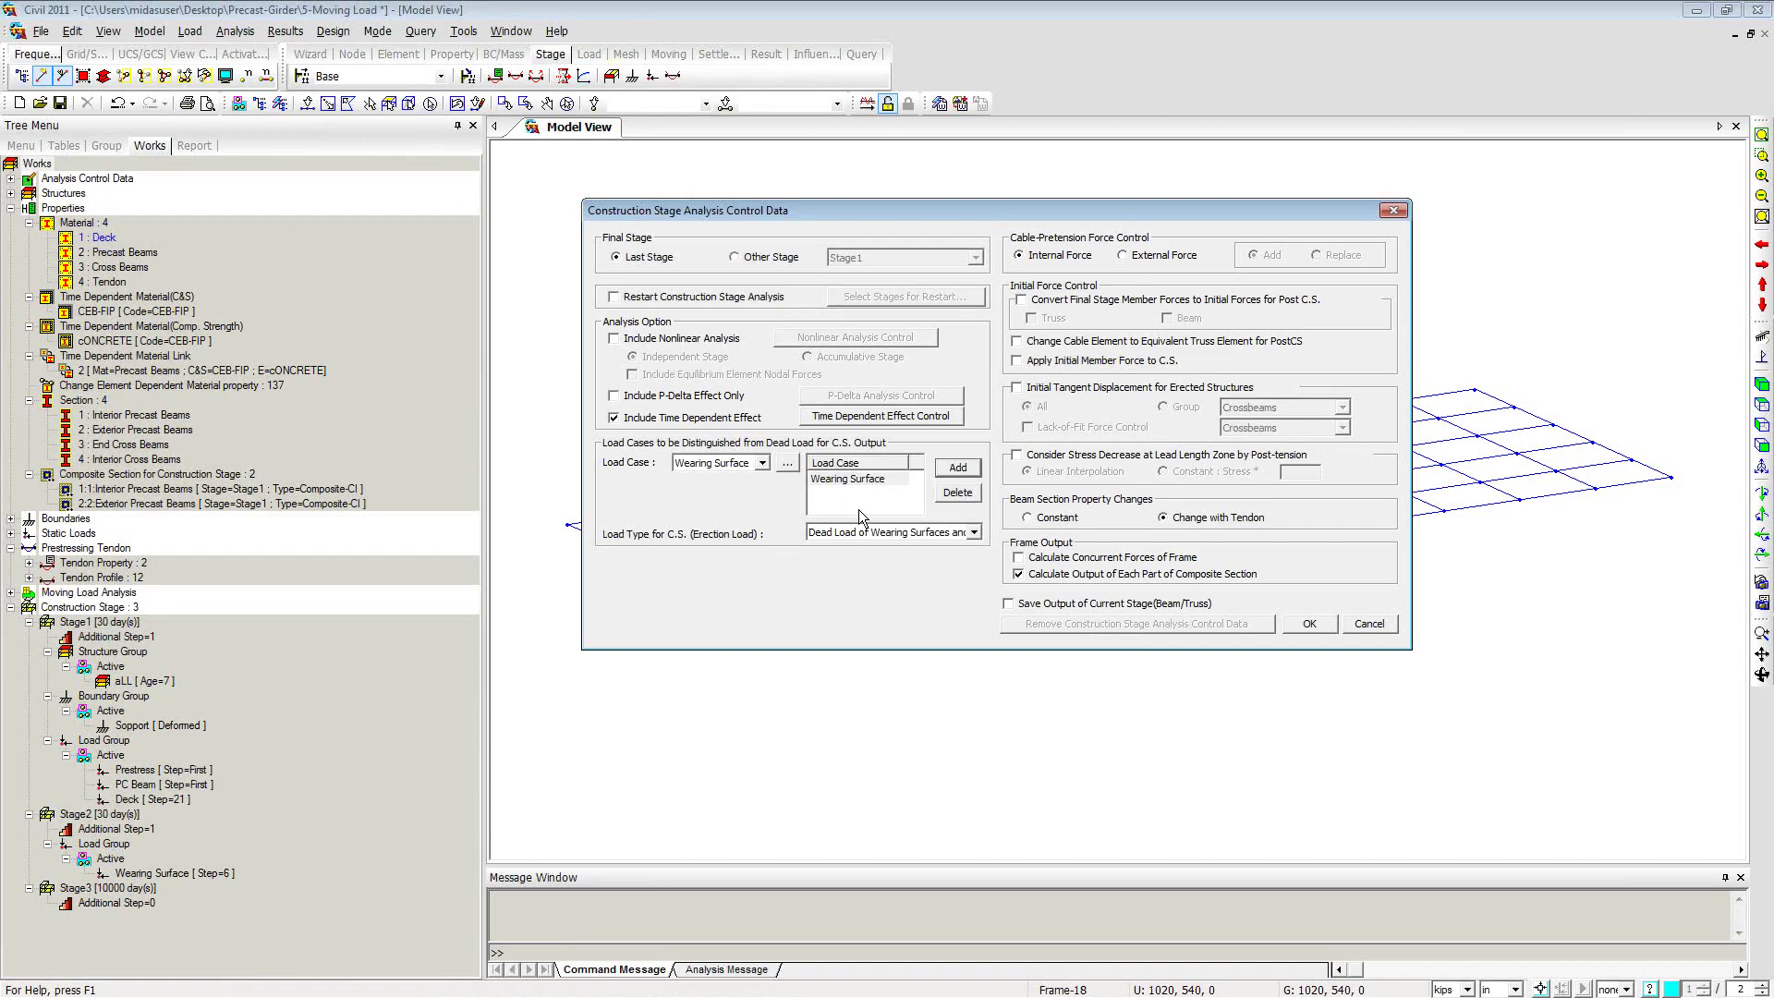
left_click(1310, 624)
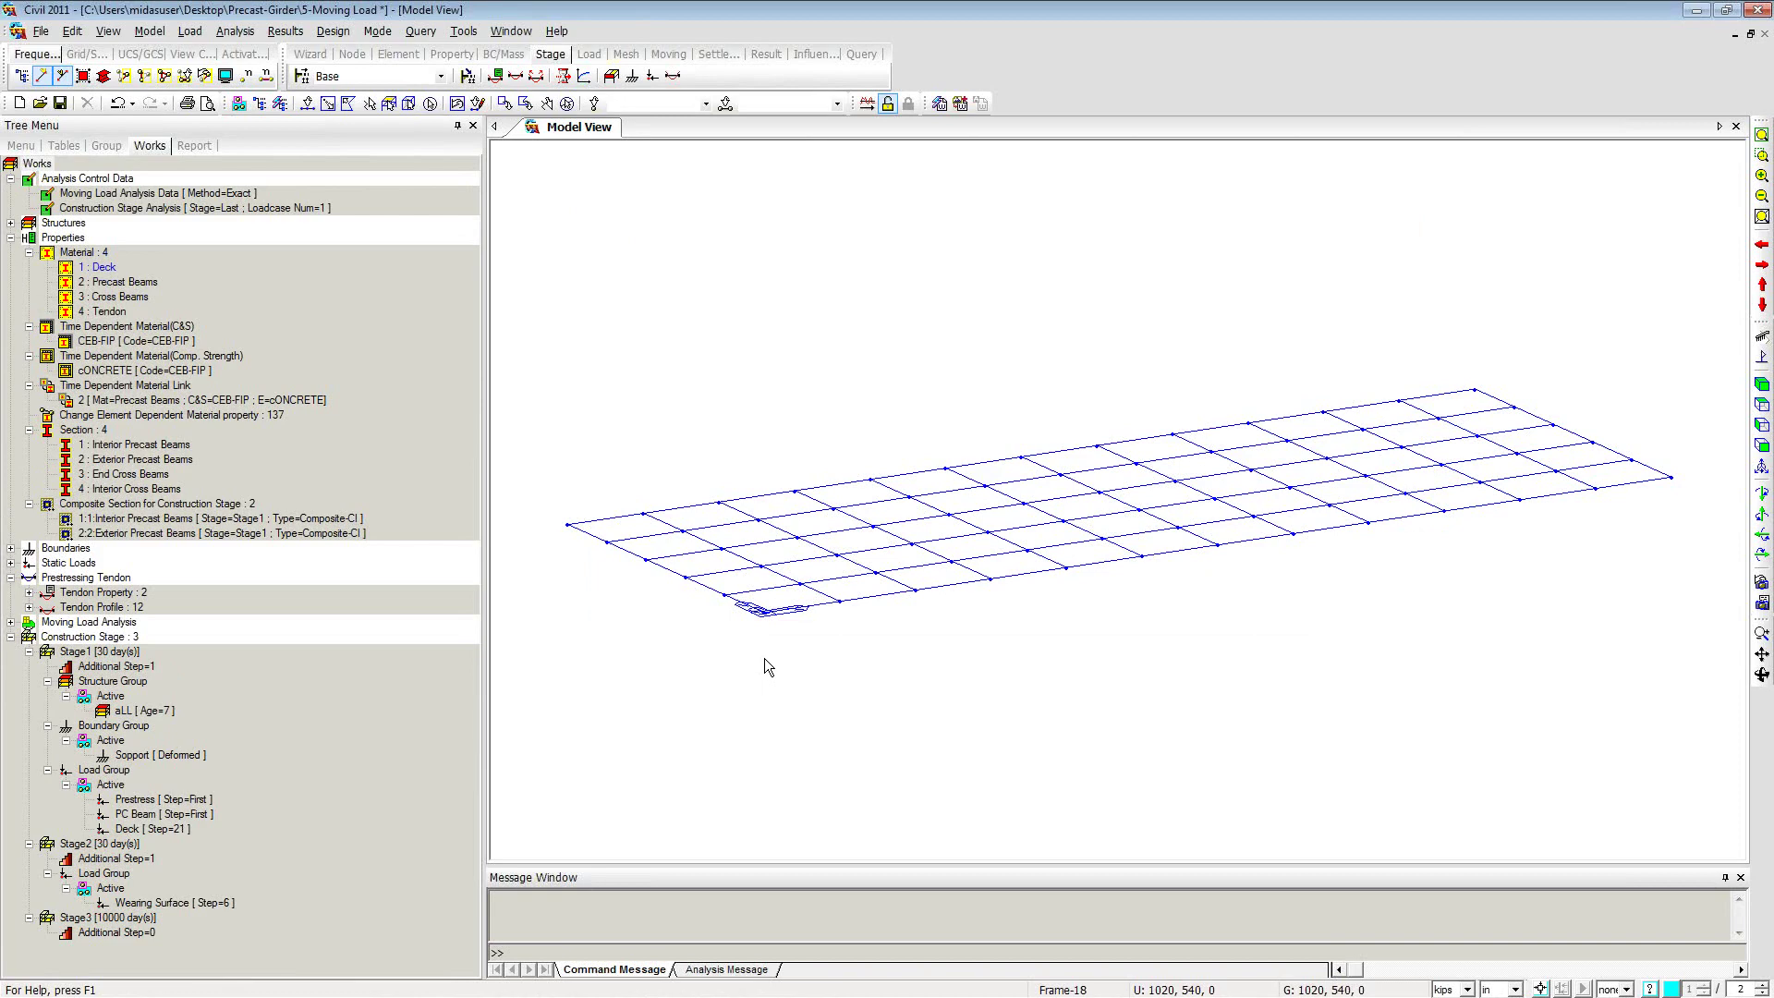
Step: Open the project file 6-Construction Stages without saving the changes to 5-Moving Load
left_click(38, 103)
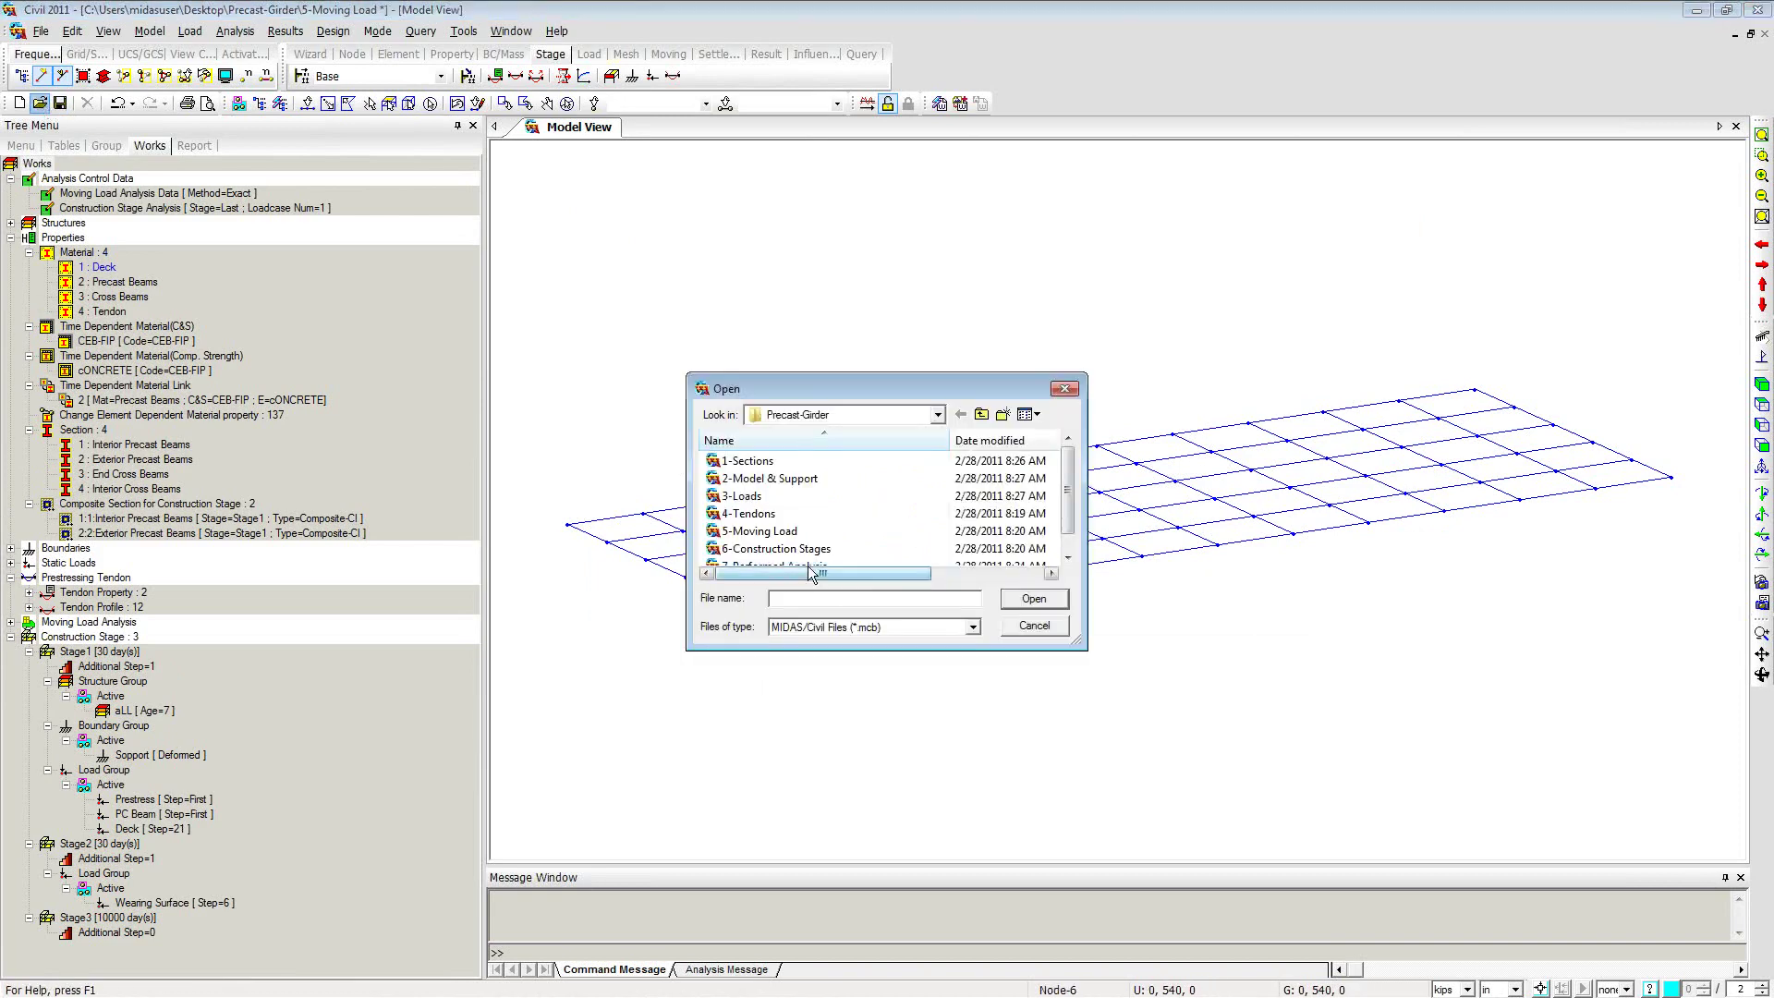
left_click(778, 548)
left_click(1031, 598)
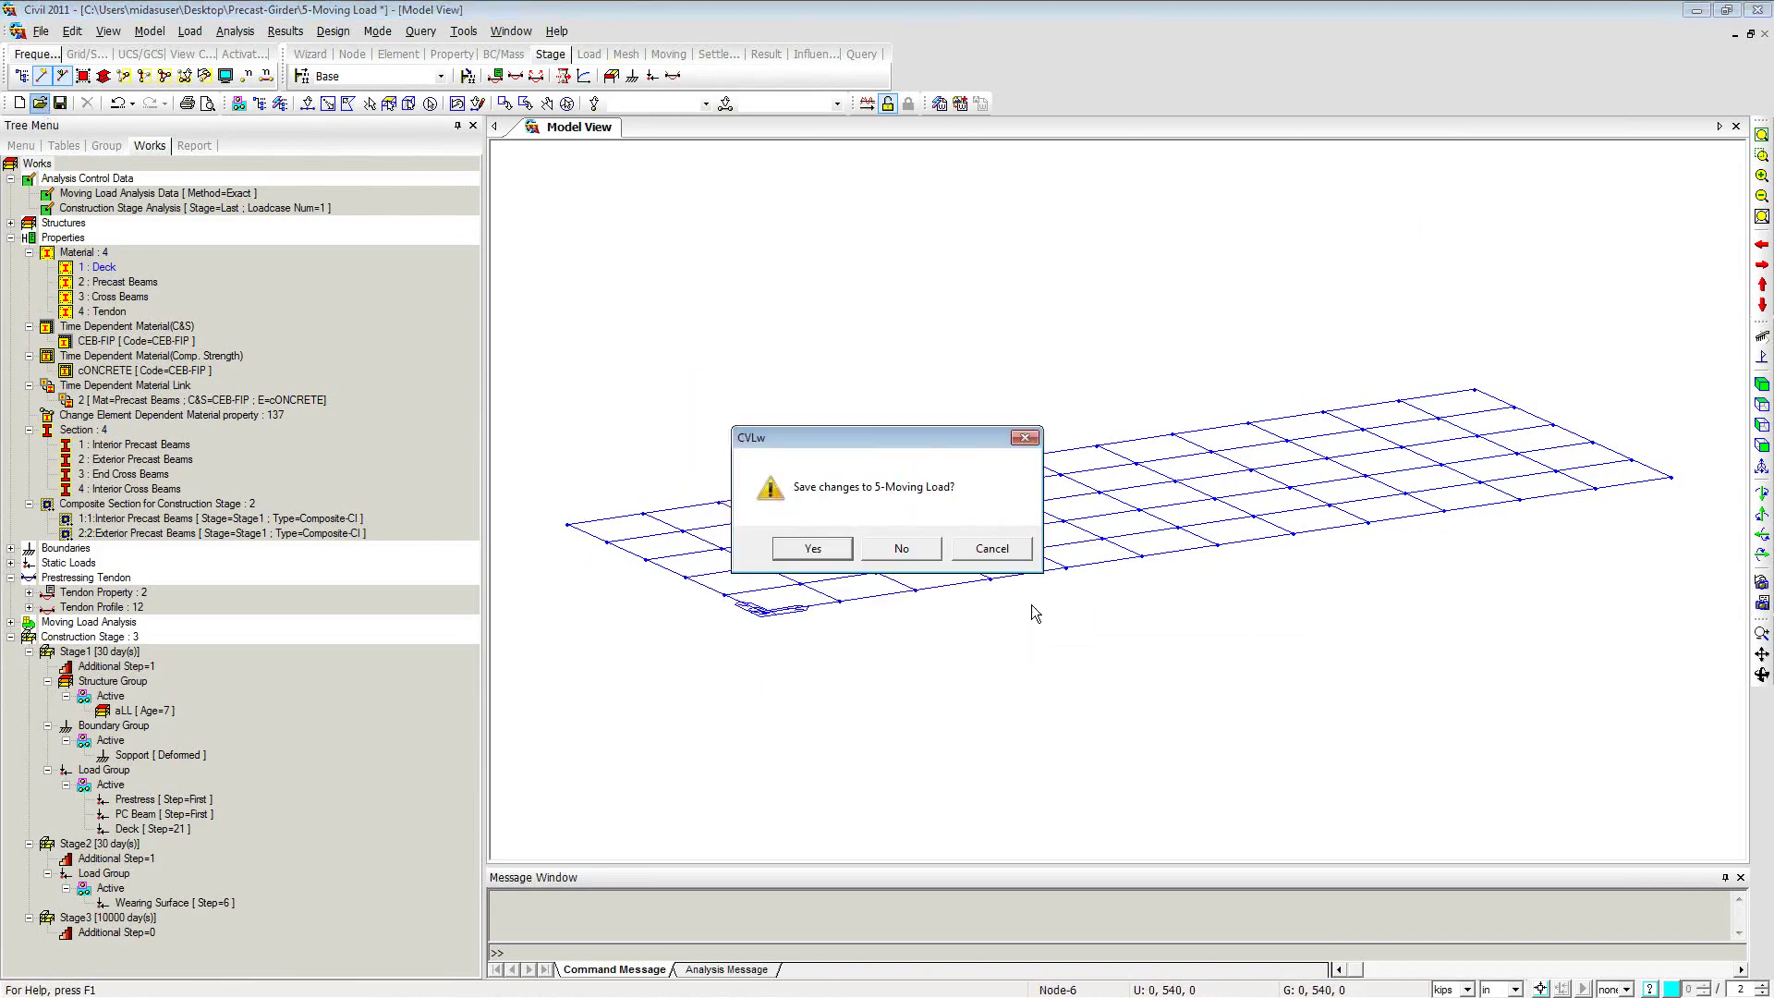
left_click(913, 551)
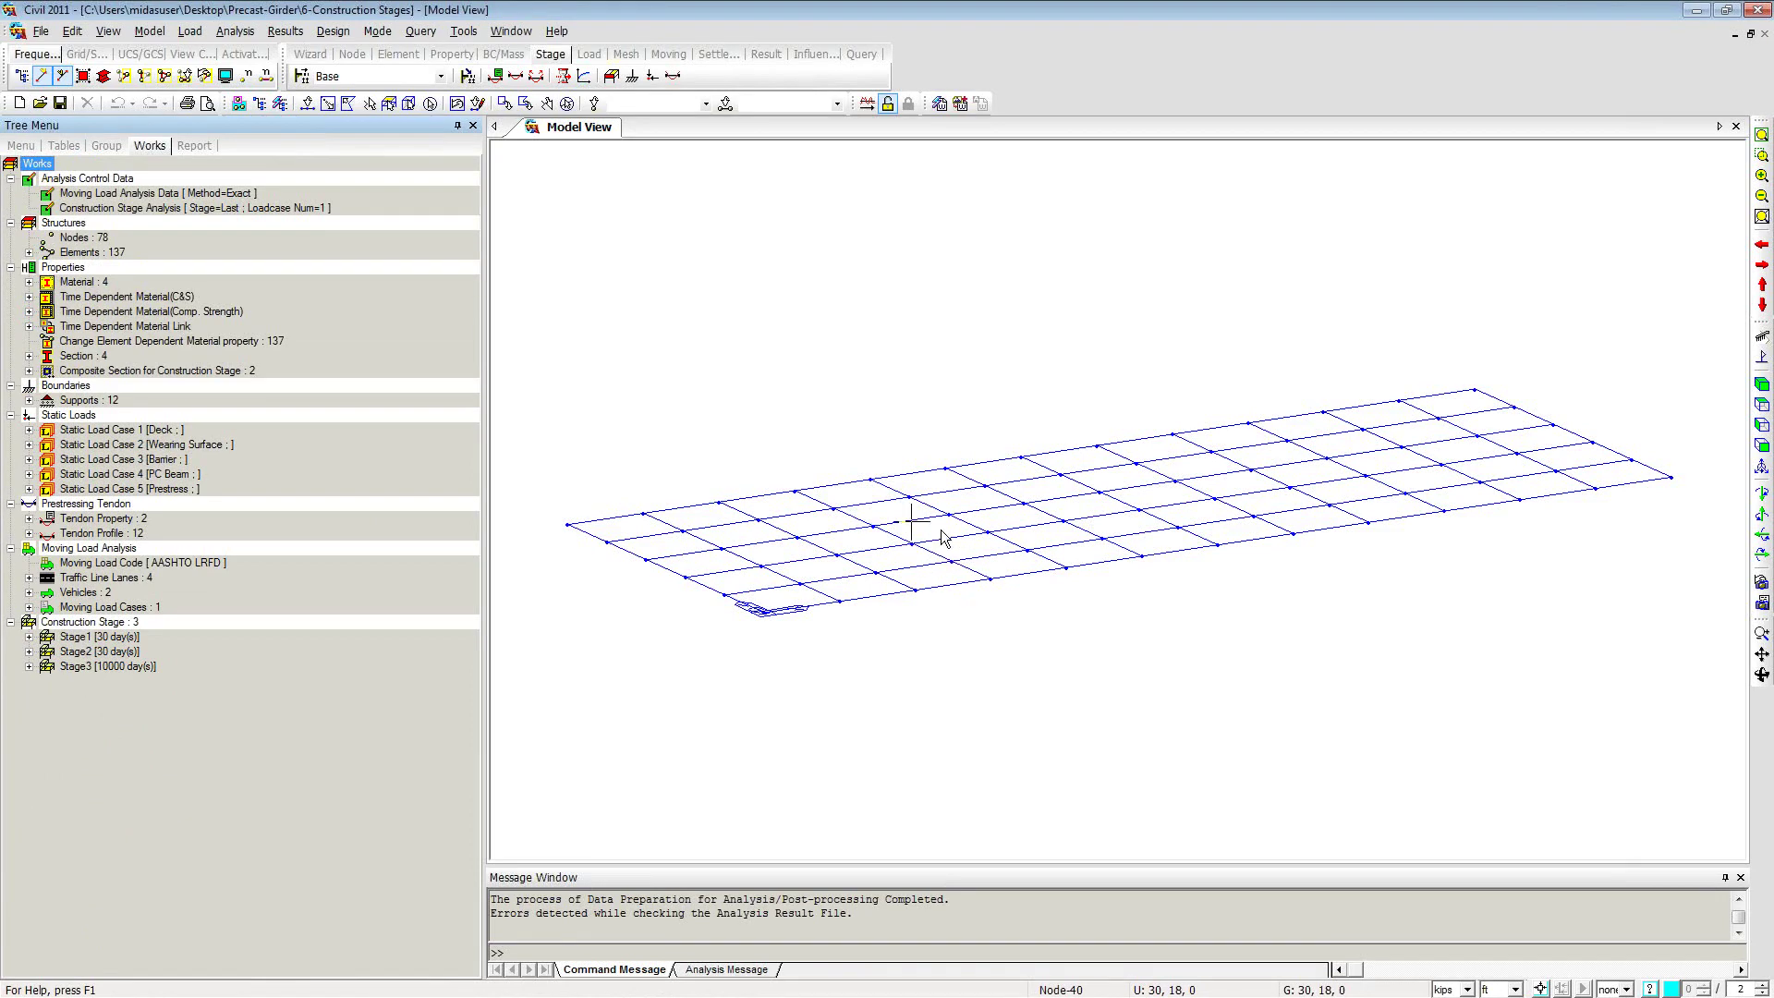
Step: Perform the analysis of the bridge model and check the total solution time in the analysis messages
left_click(868, 106)
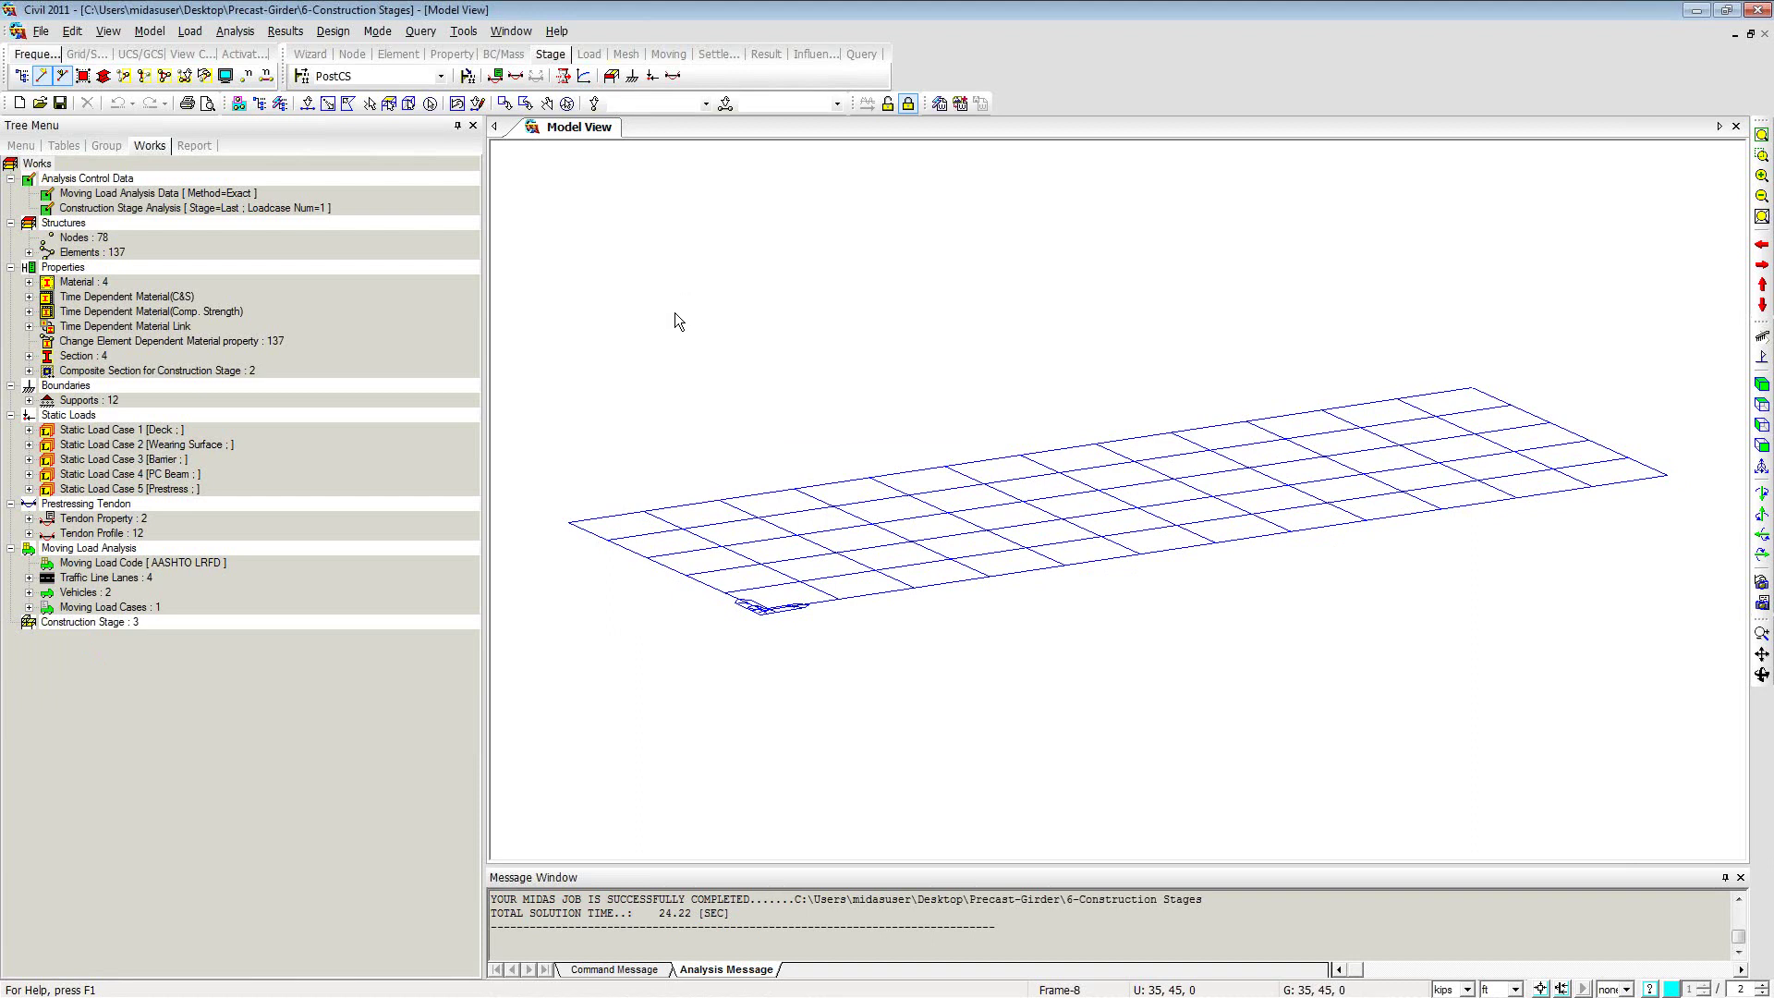
left_click_drag(657, 913, 692, 913)
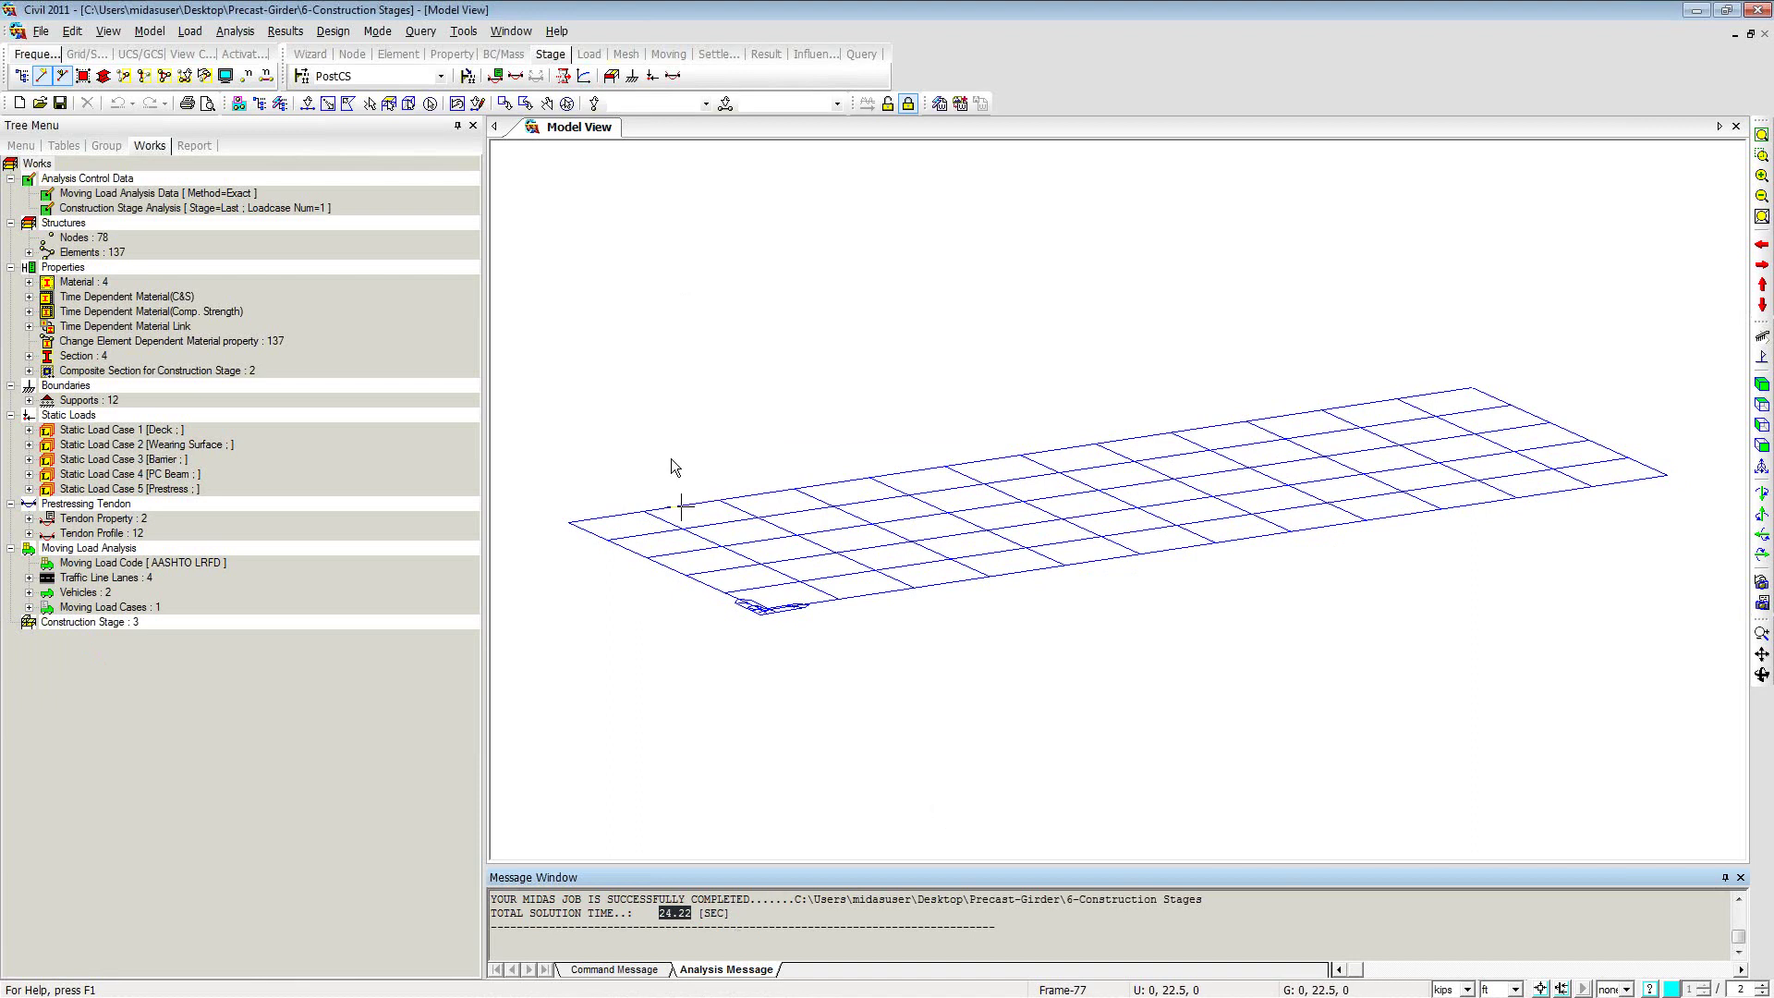
mouse_move(671, 458)
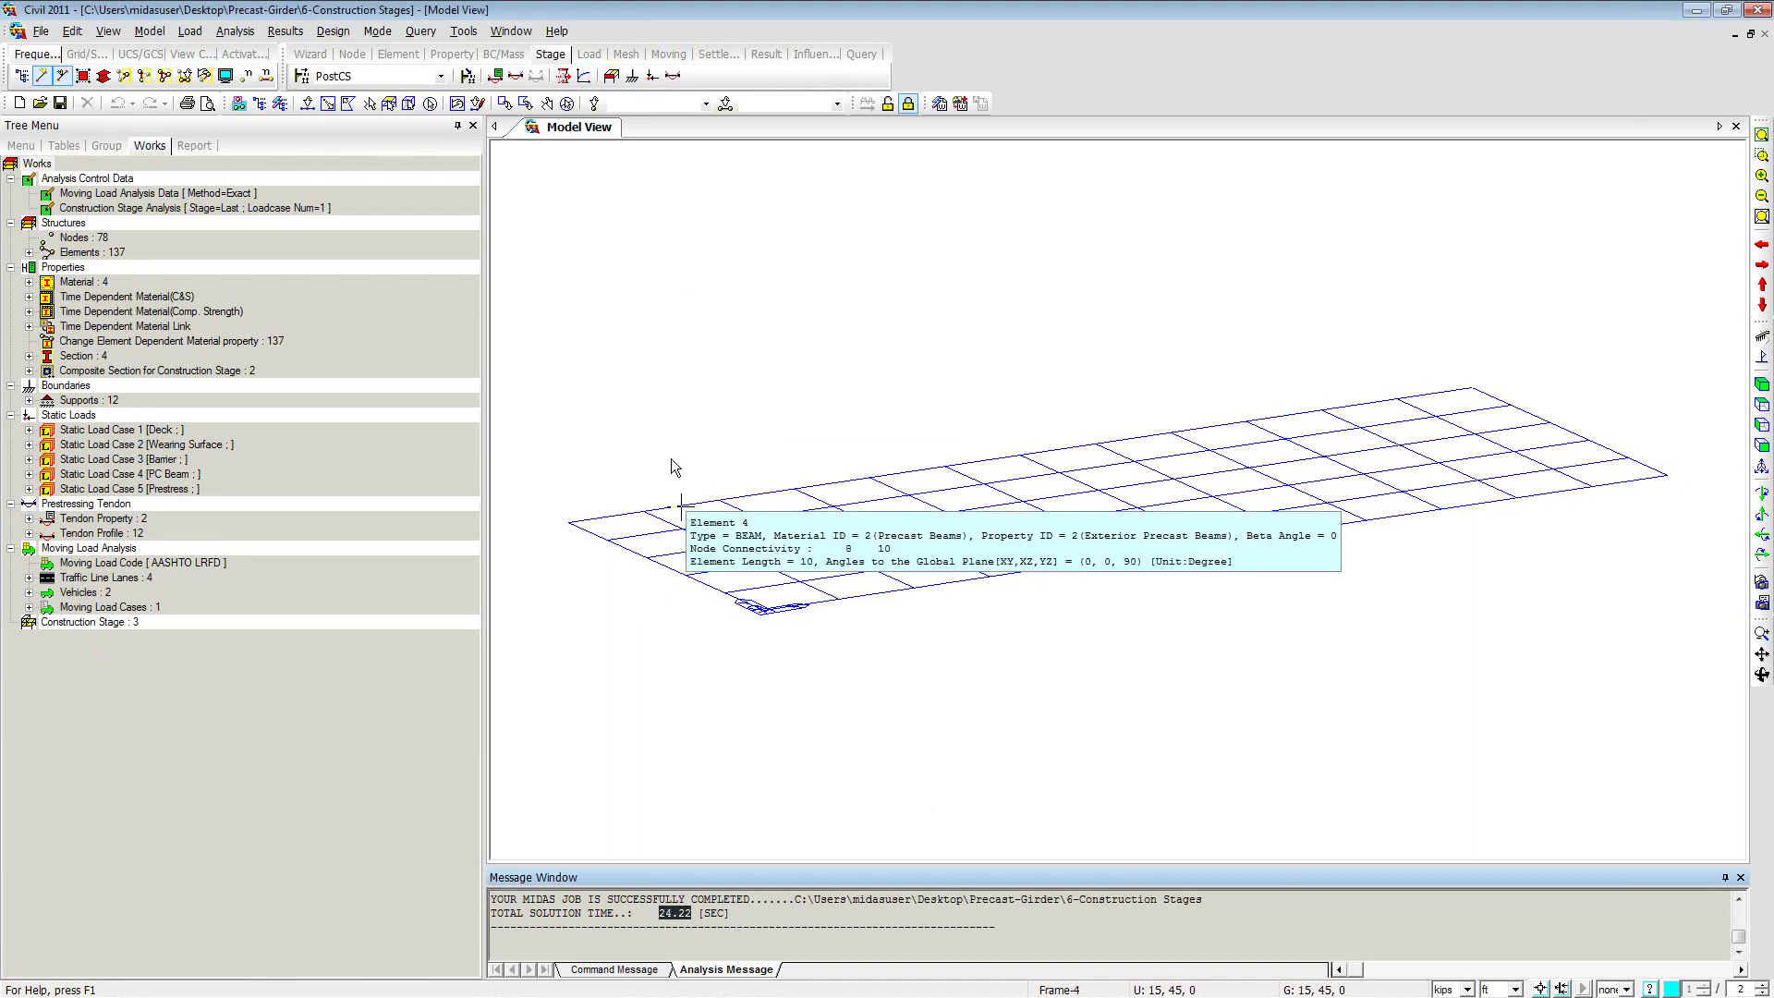
left_click(628, 249)
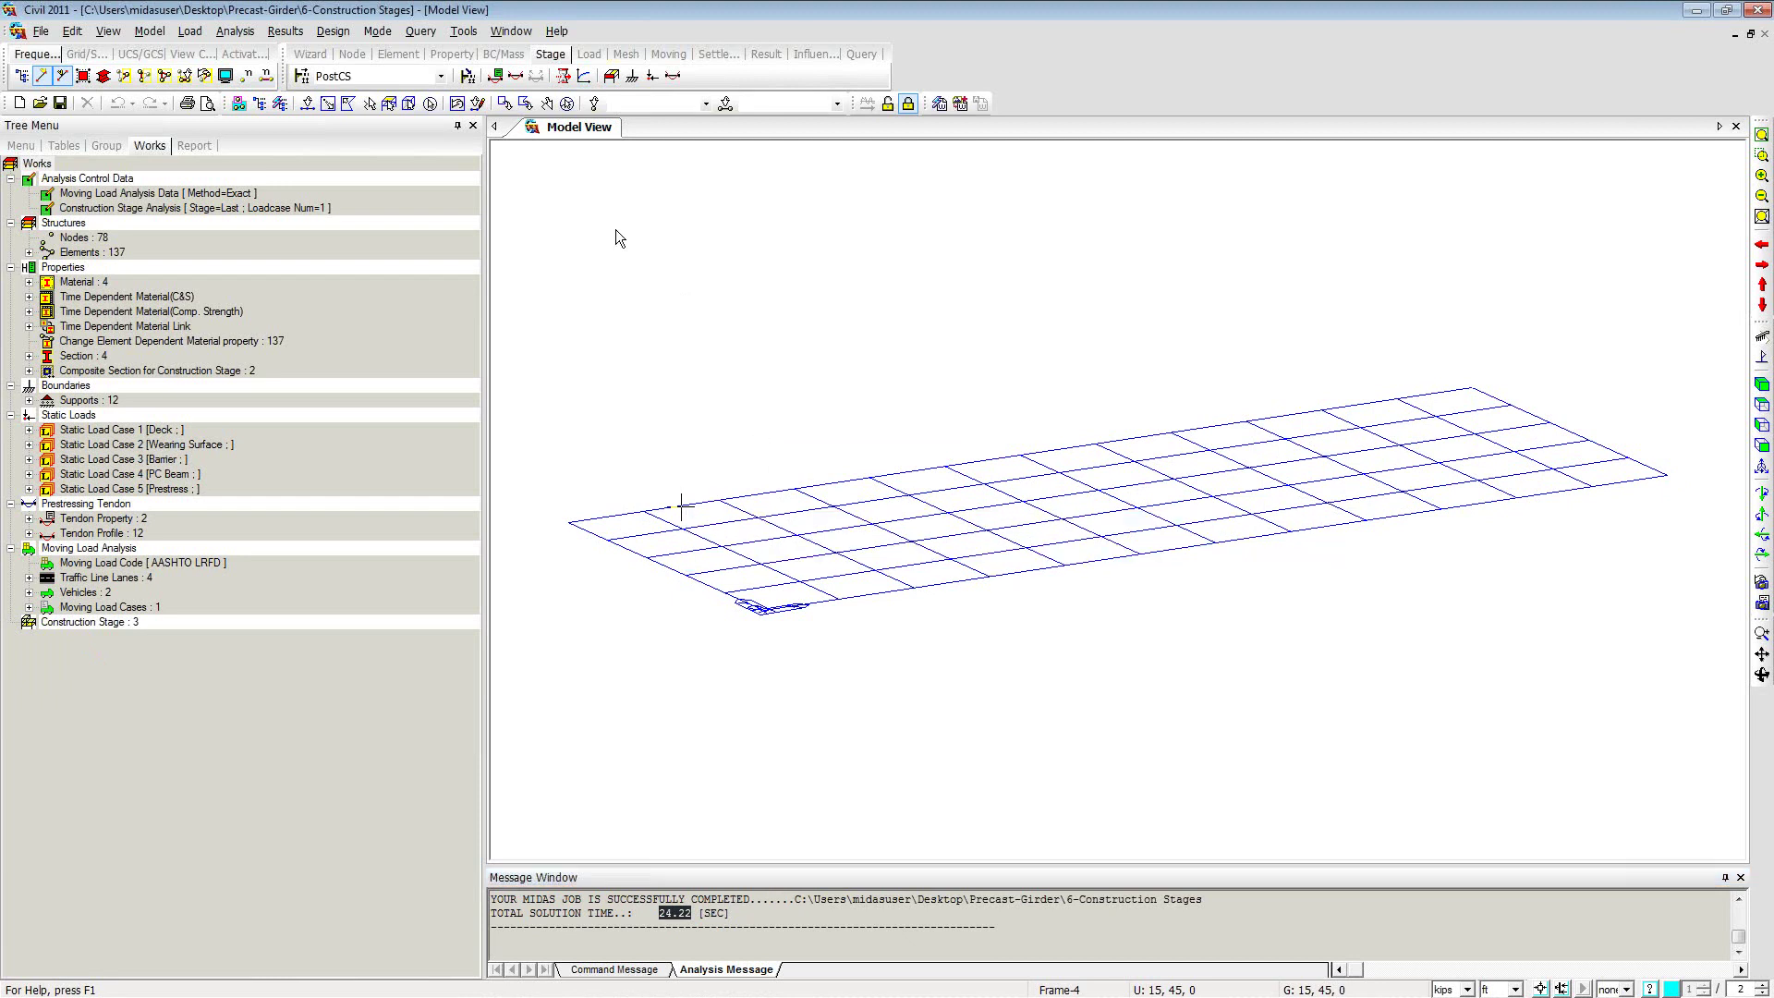
right_click(584, 214)
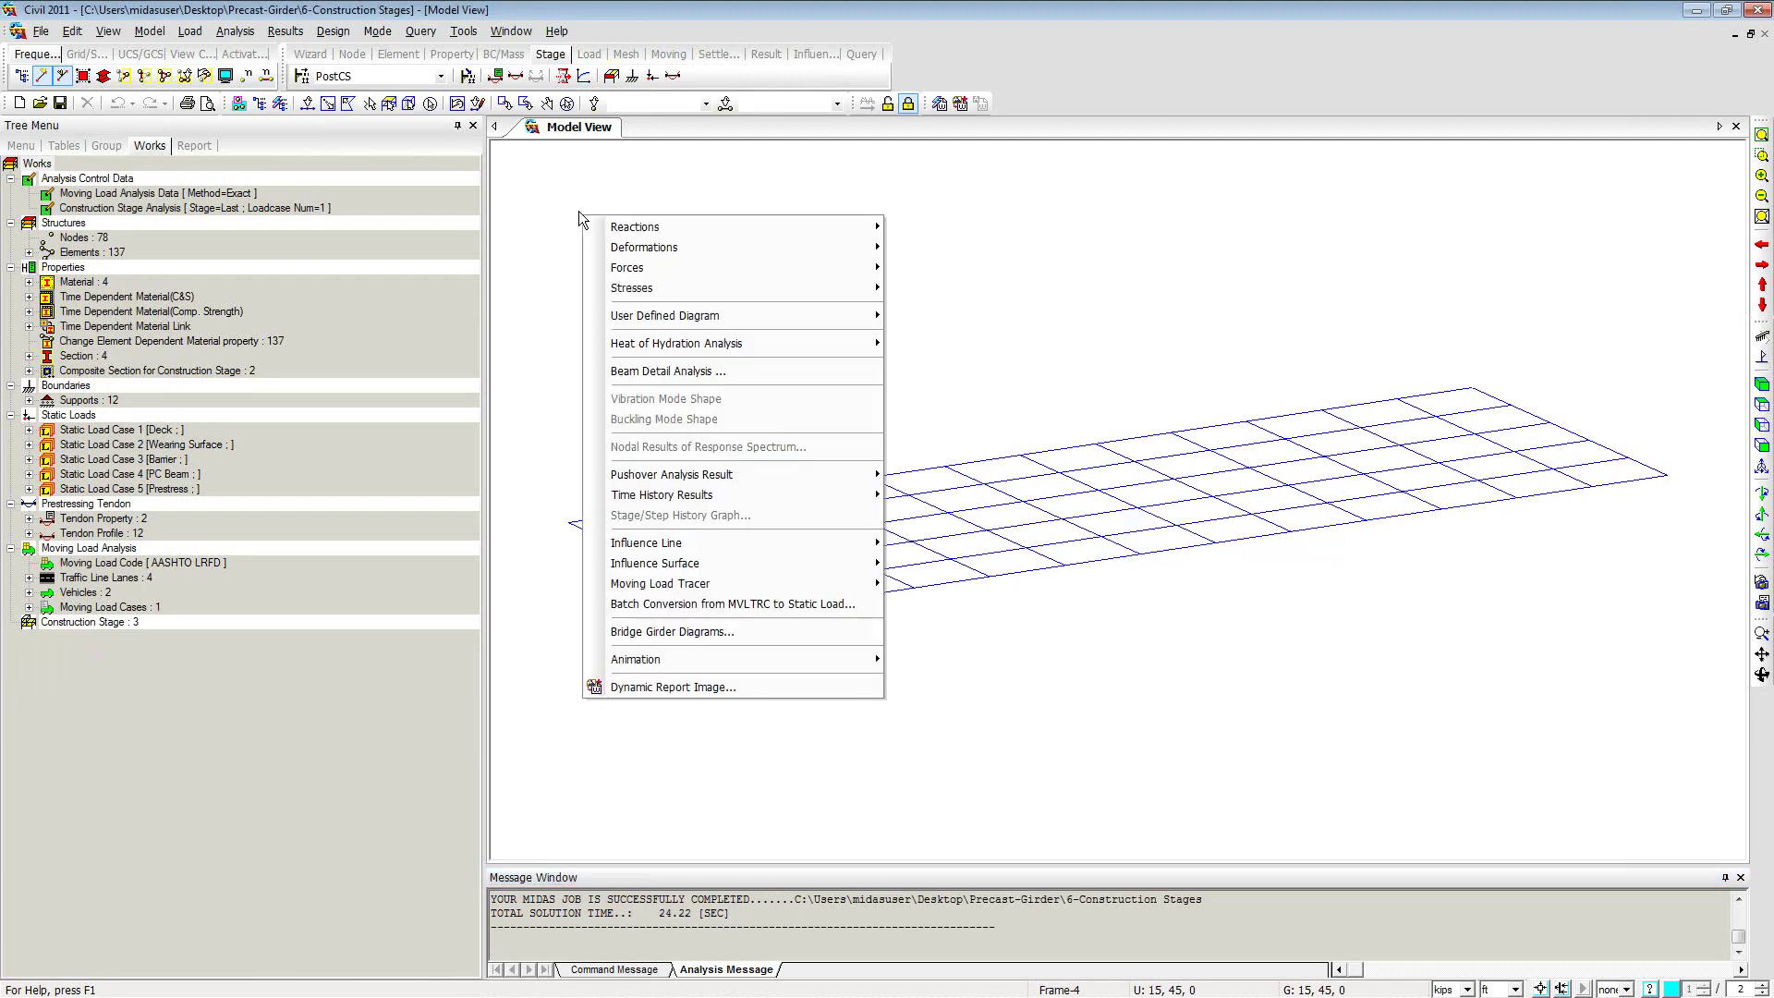
left_click(207, 163)
Step: Open the project file 7-Performed Analysis from the Precast-Girder folder
left_click(39, 103)
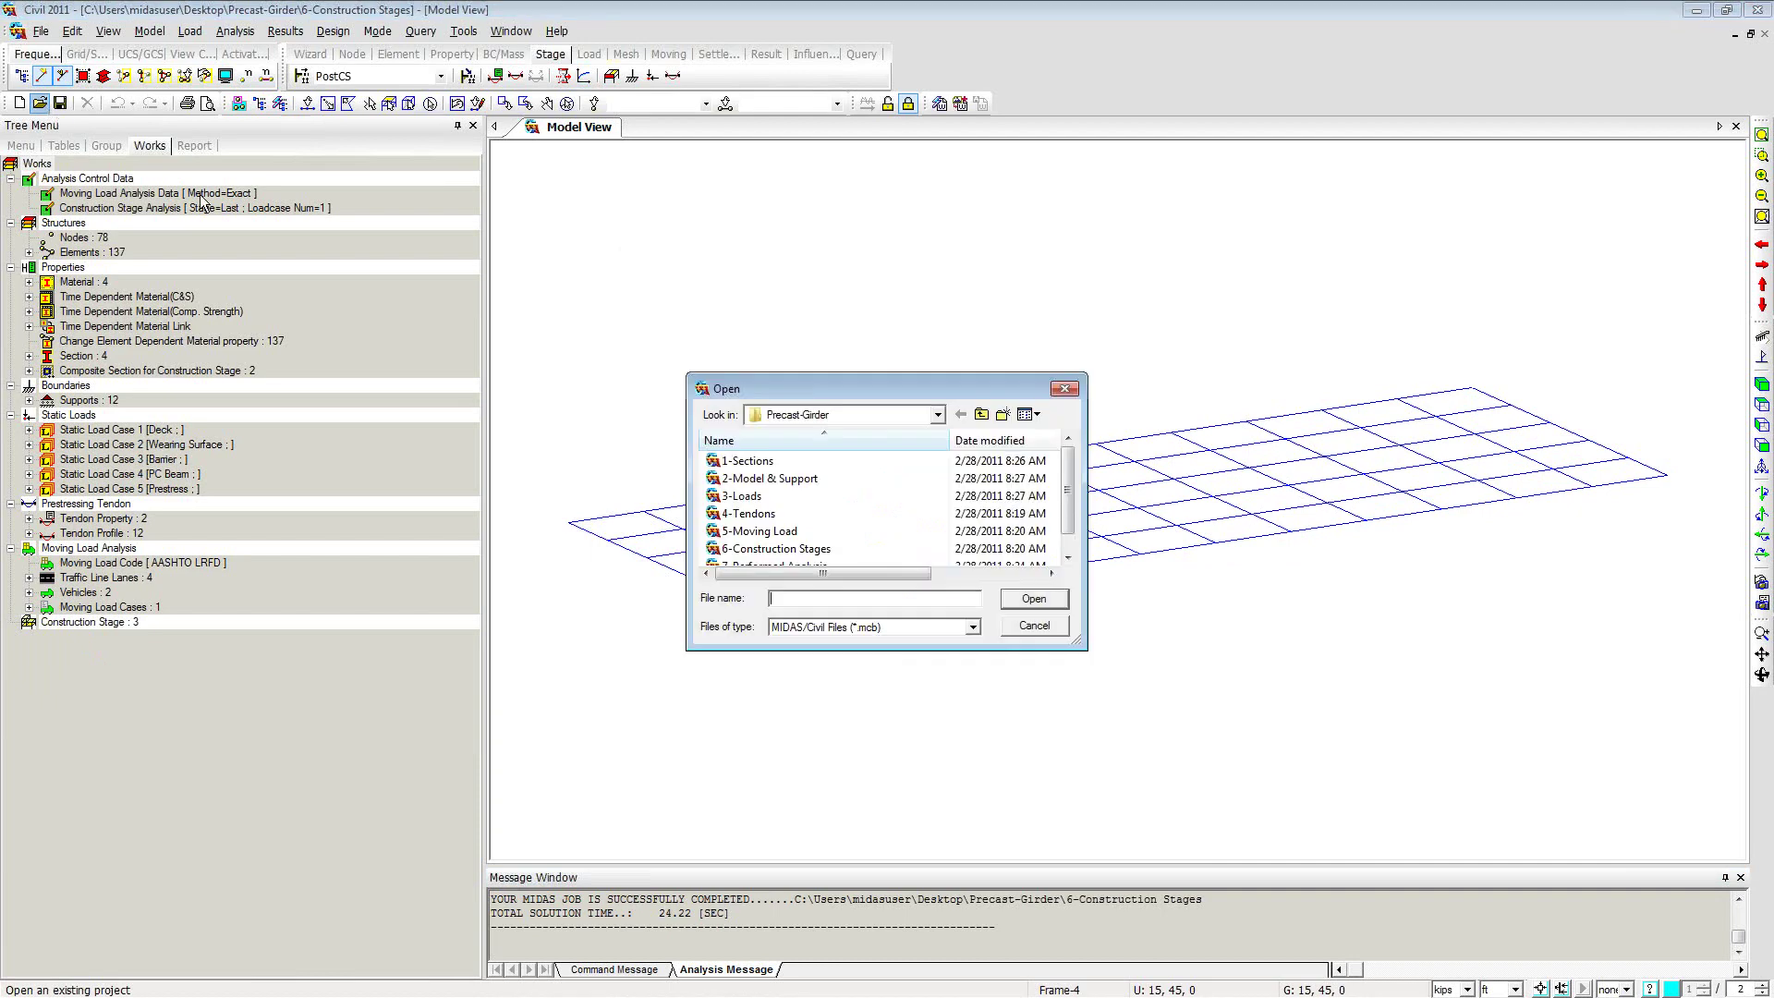
left_click(1065, 557)
left_click(800, 550)
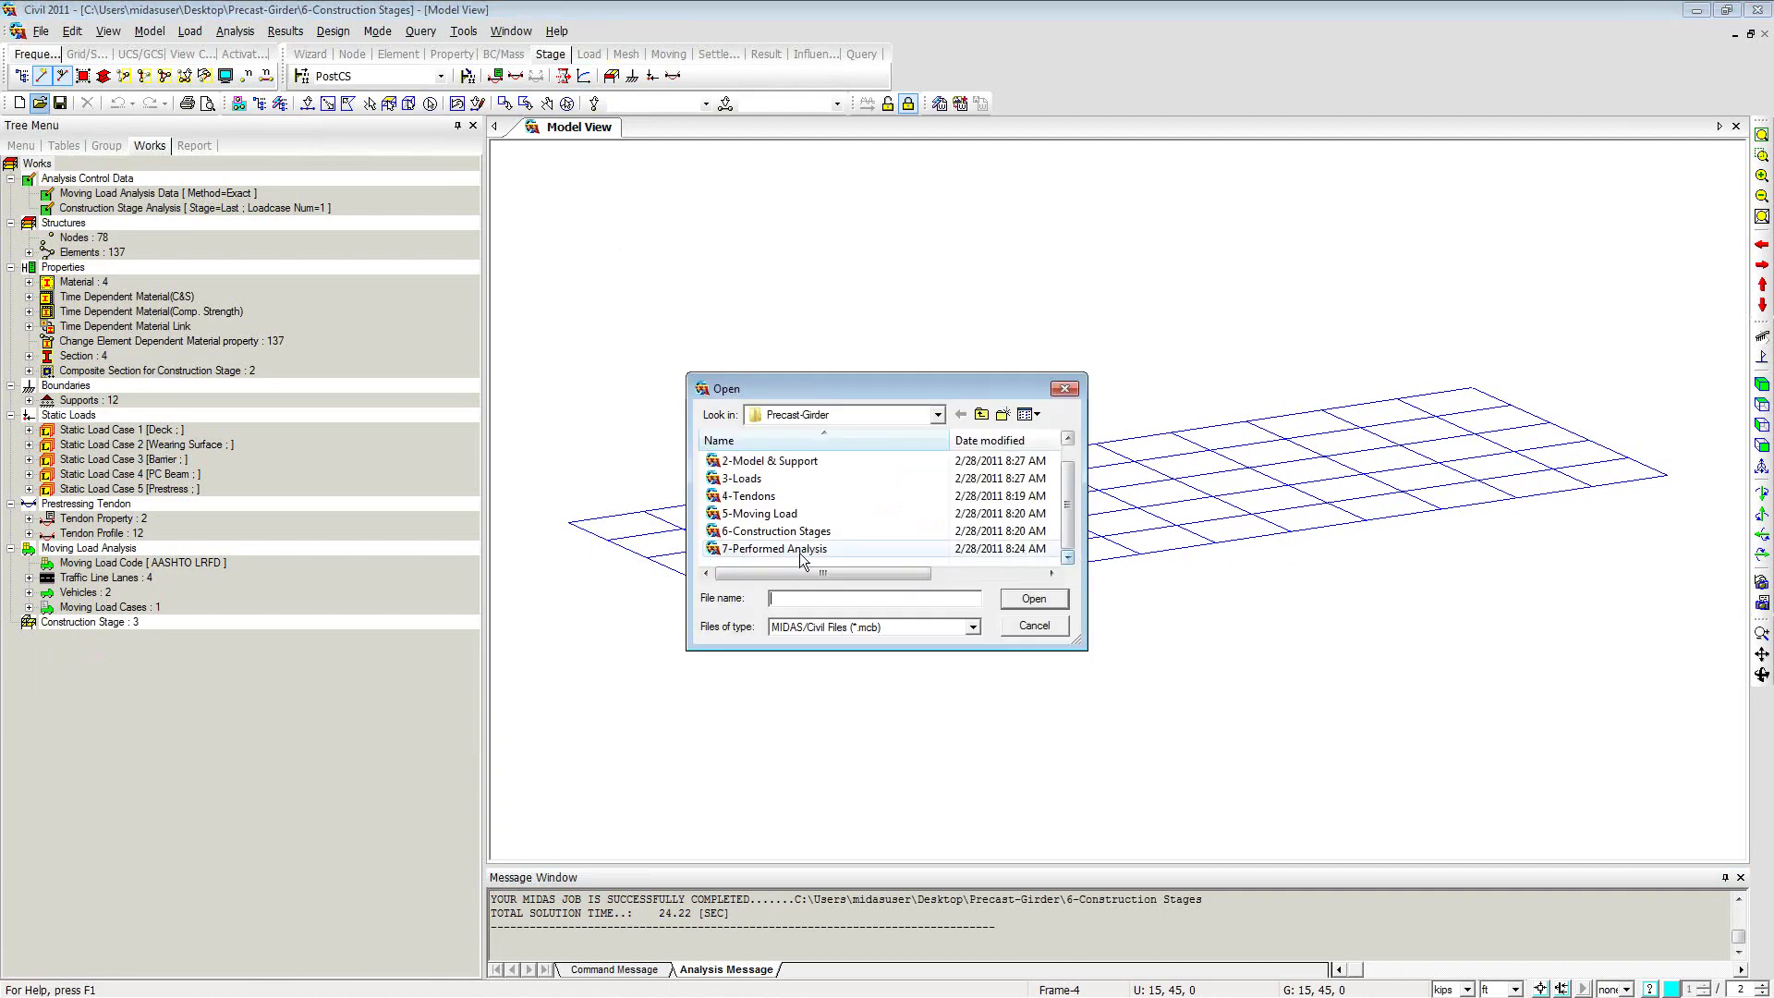
left_click(1030, 598)
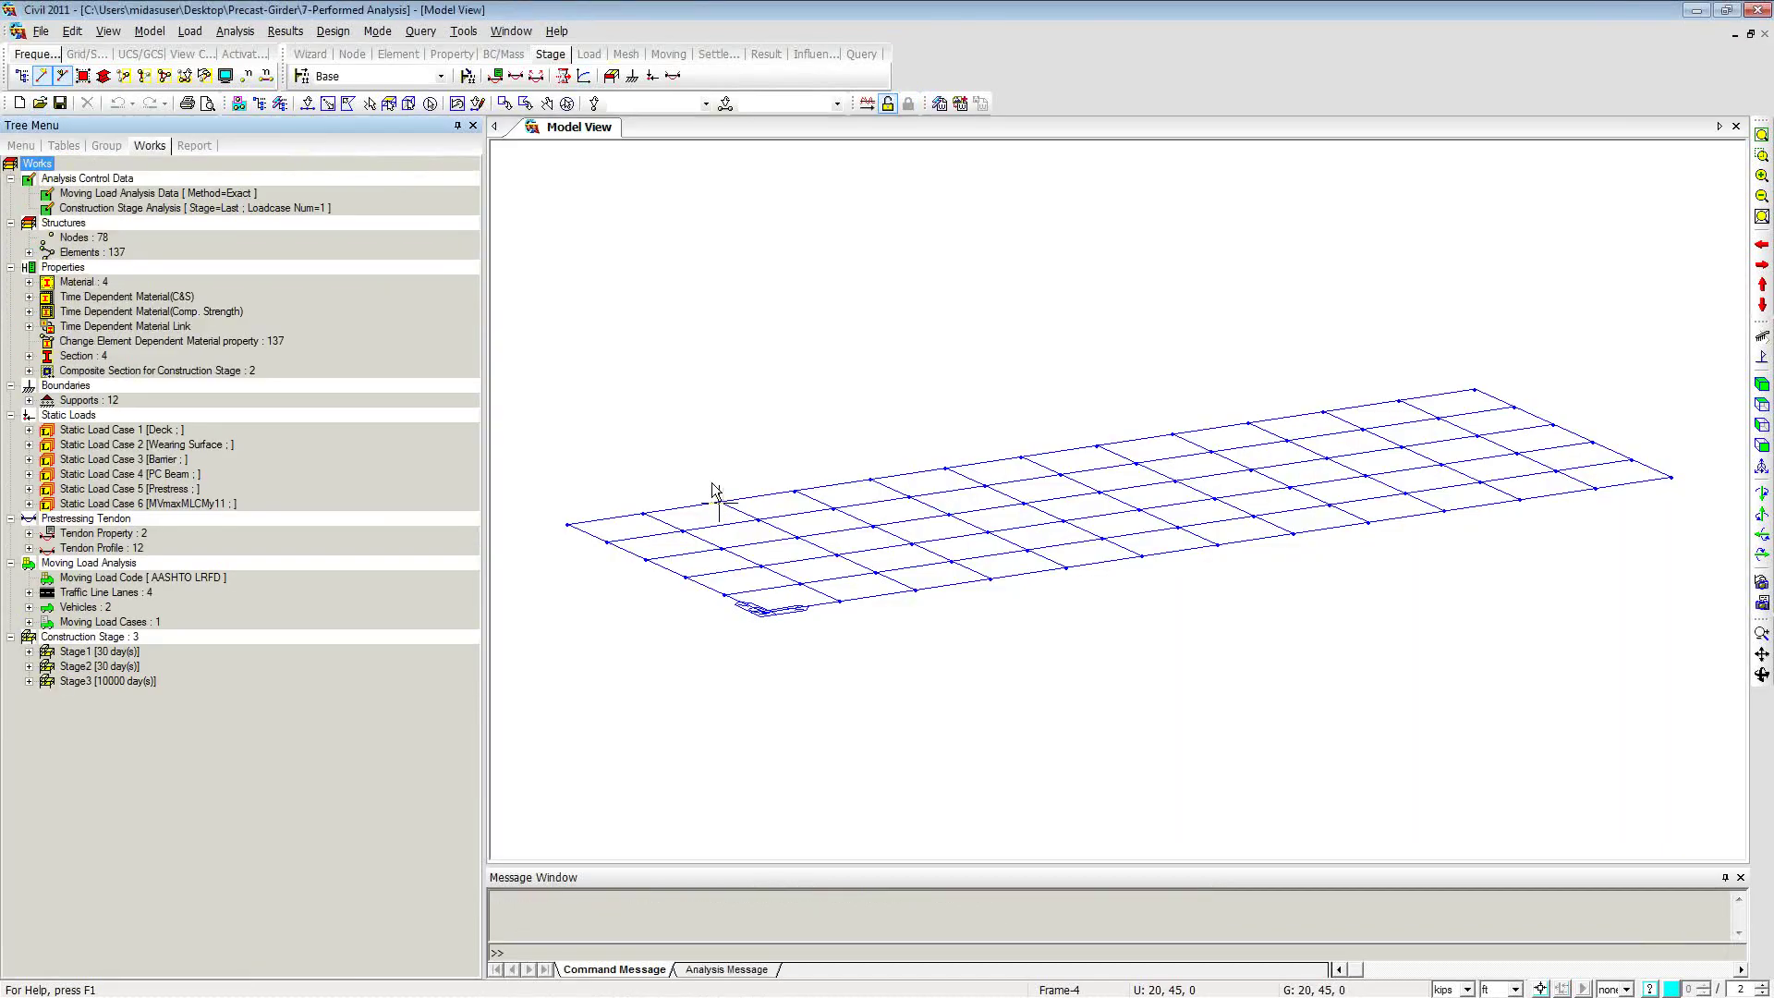
Step: Open the load combinations and review the full list of general combinations with their load cases and factors
left_click(287, 32)
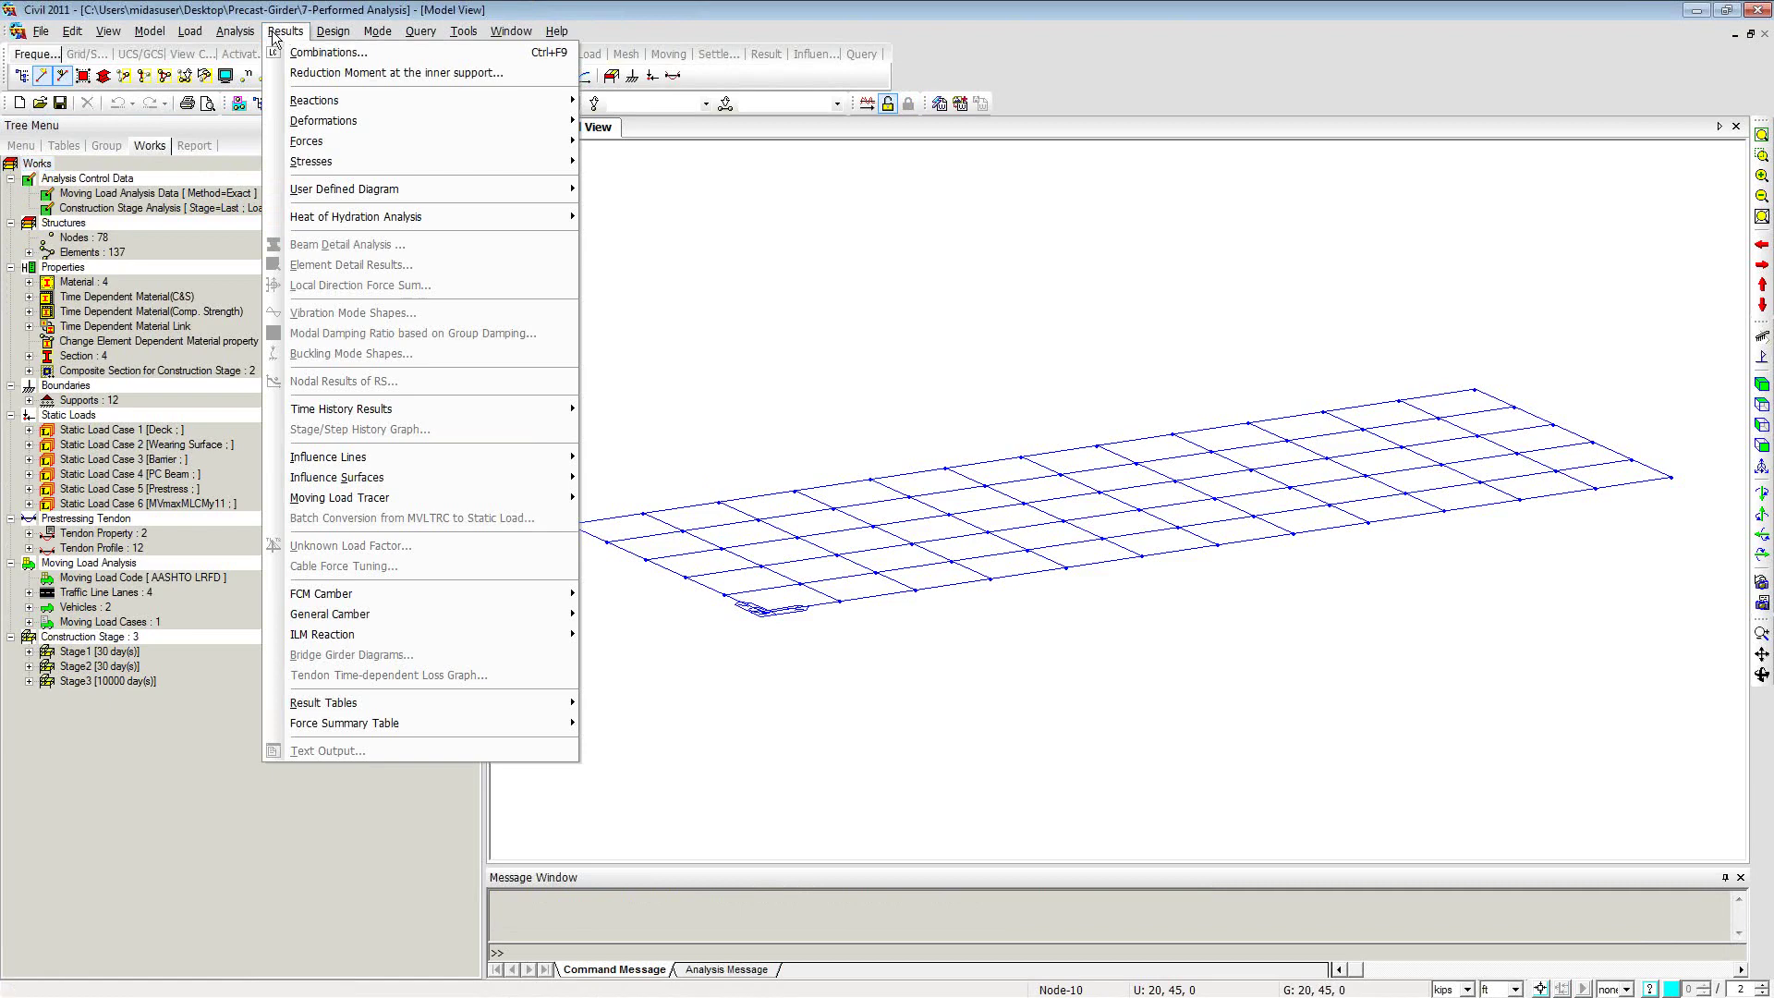
left_click(323, 54)
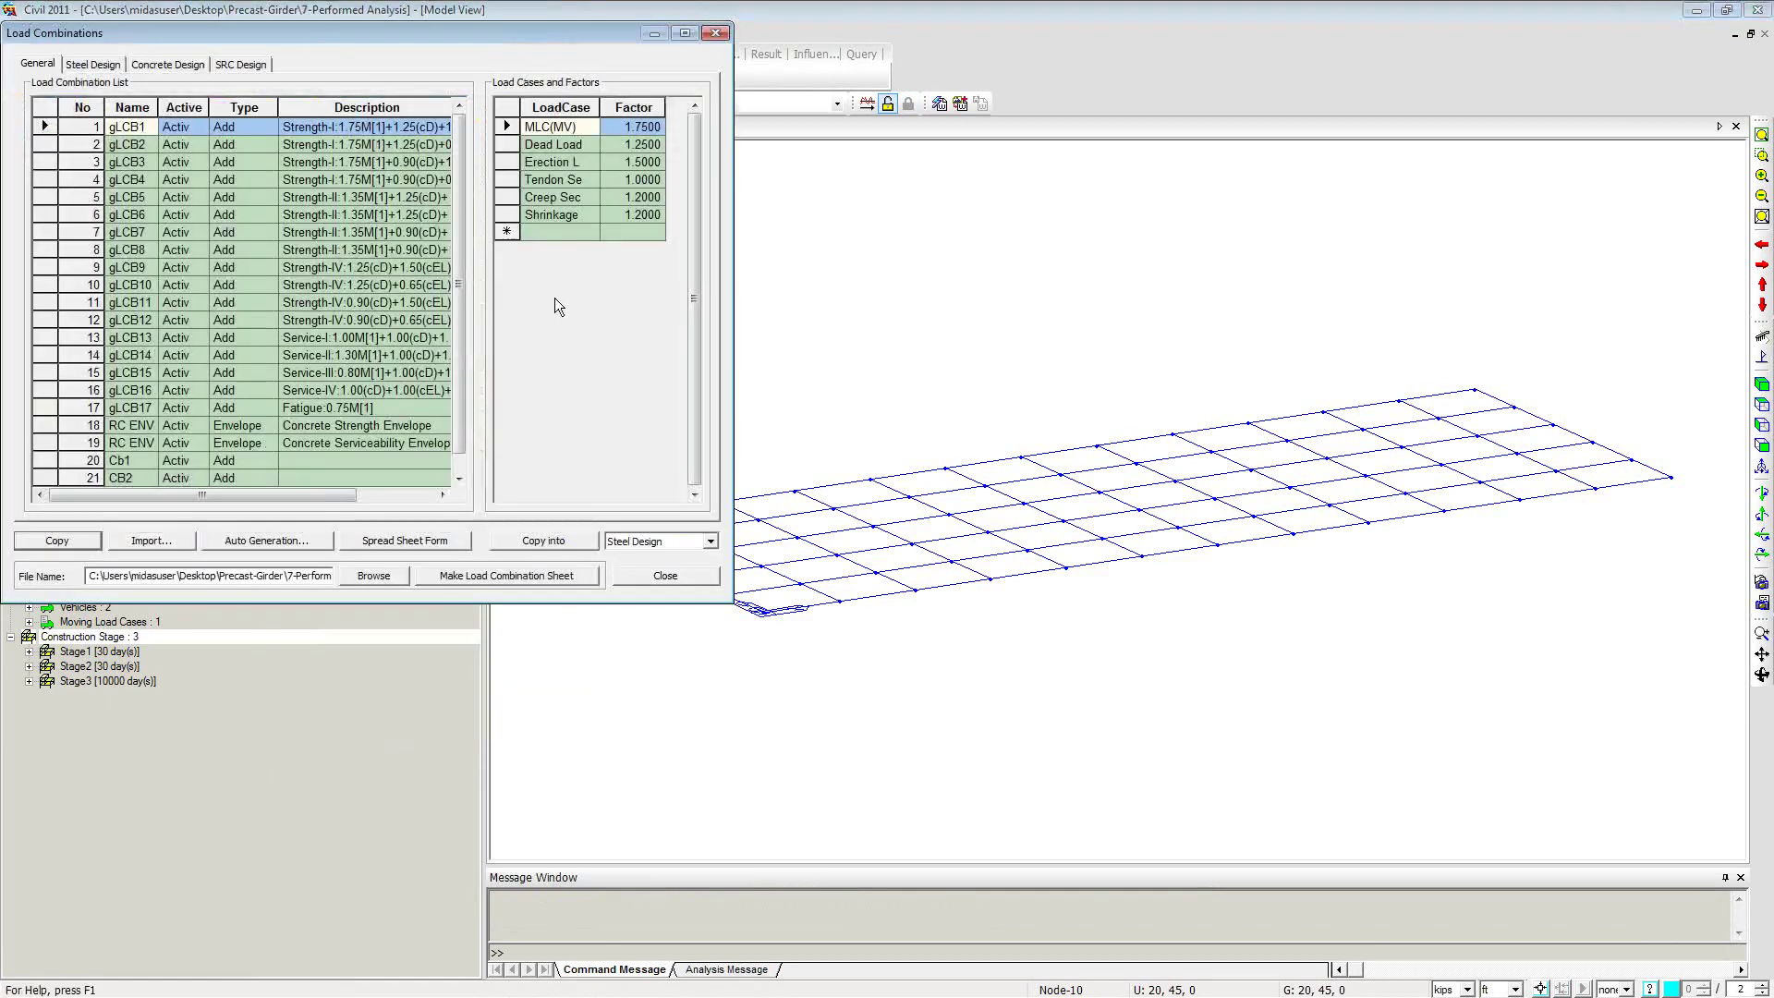
left_click_drag(412, 36, 640, 62)
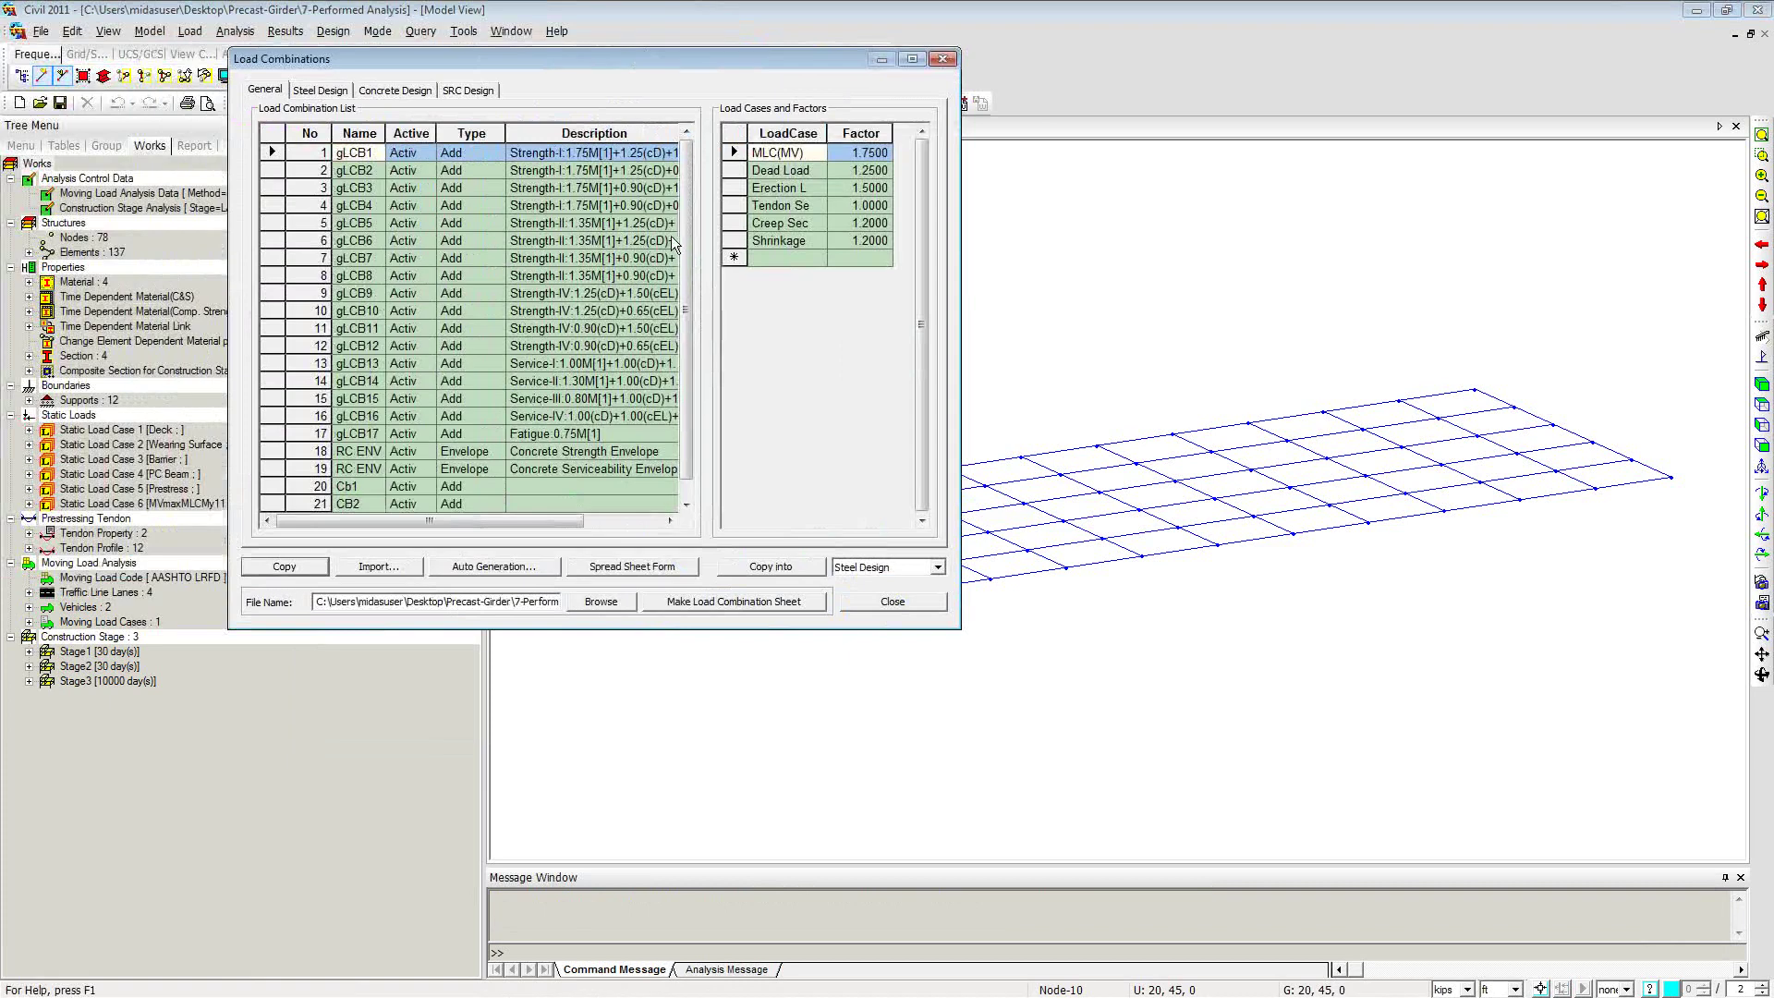
scroll(693, 279, "down", 1)
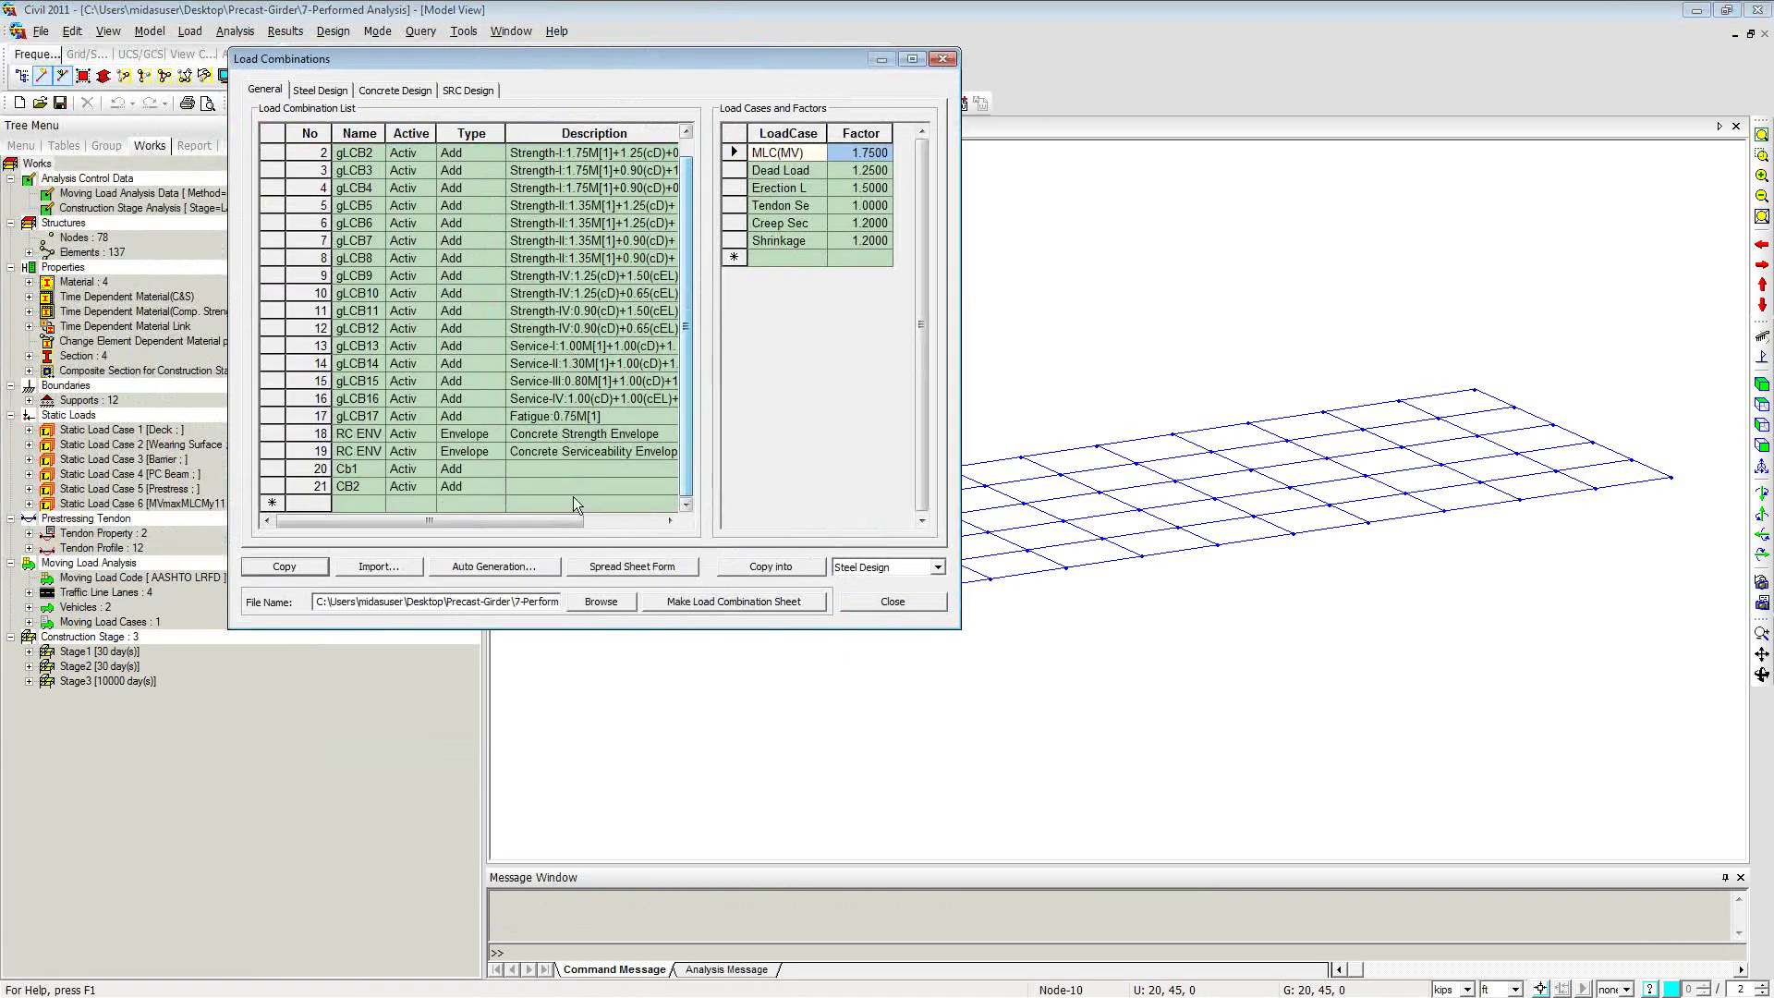
Step: Try automatic generation of load combinations with the AASHTO-LRFD07 steel design code, cancel it and close the load combinations
left_click(497, 566)
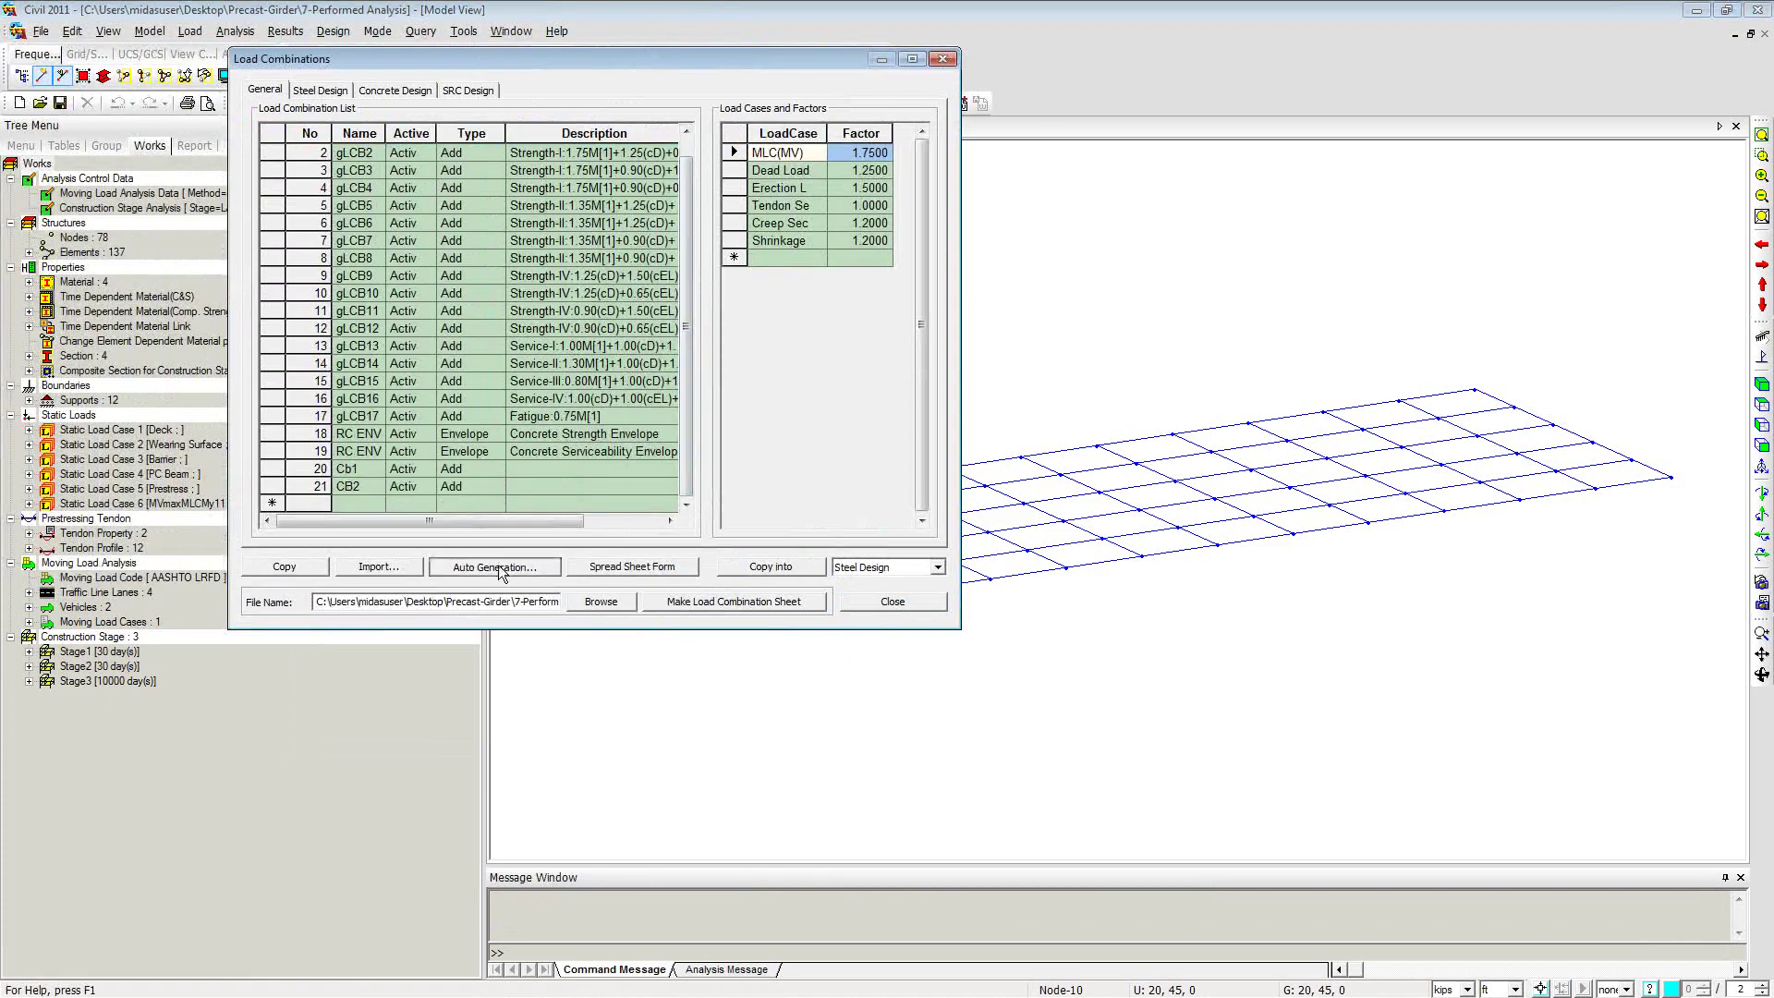
left_click(717, 294)
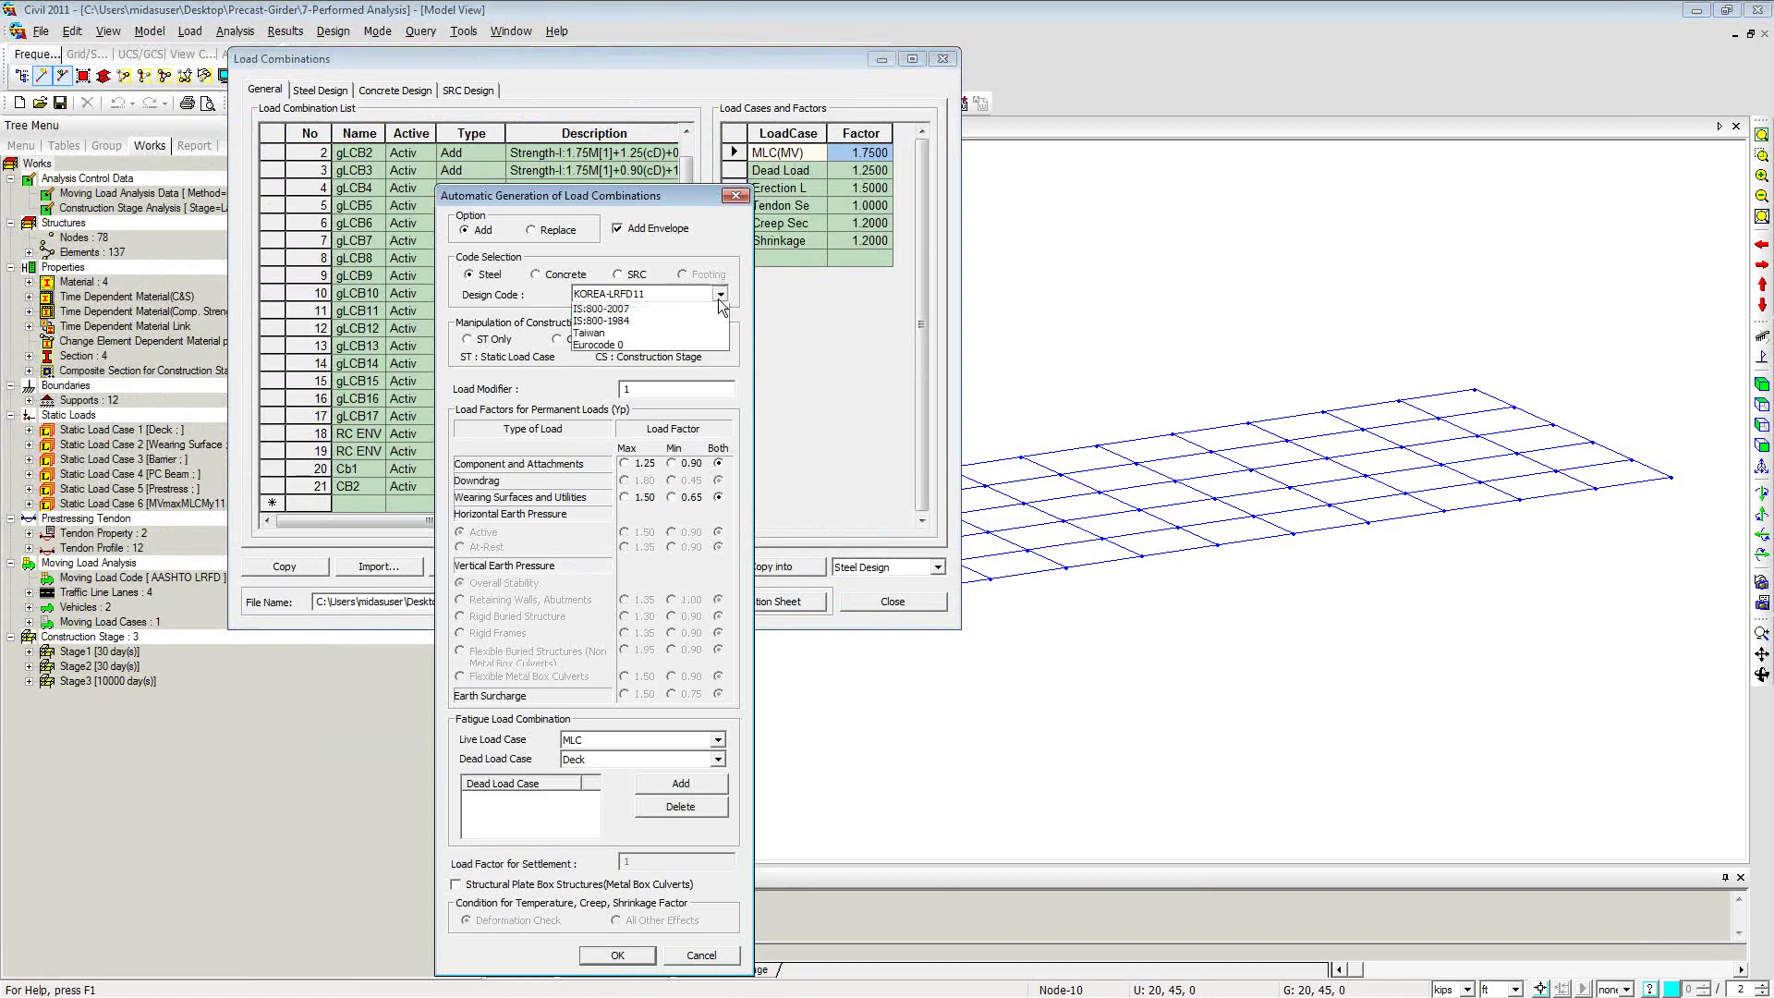
left_click(652, 323)
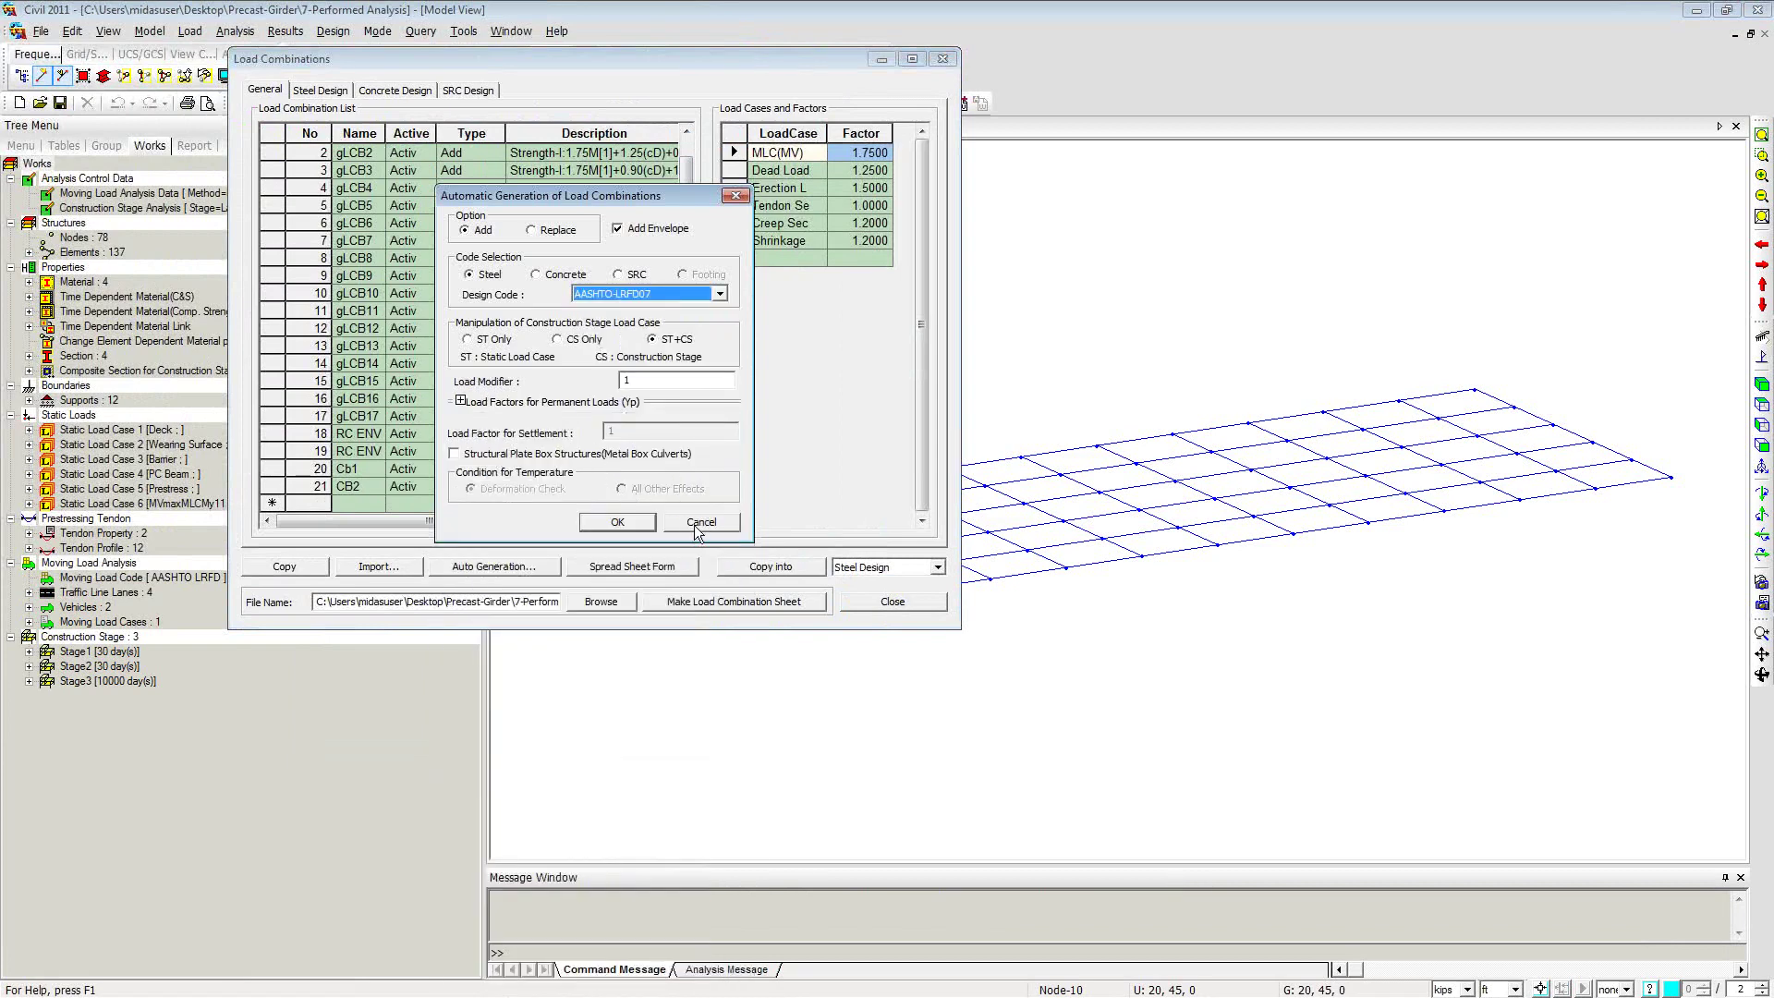
left_click(694, 521)
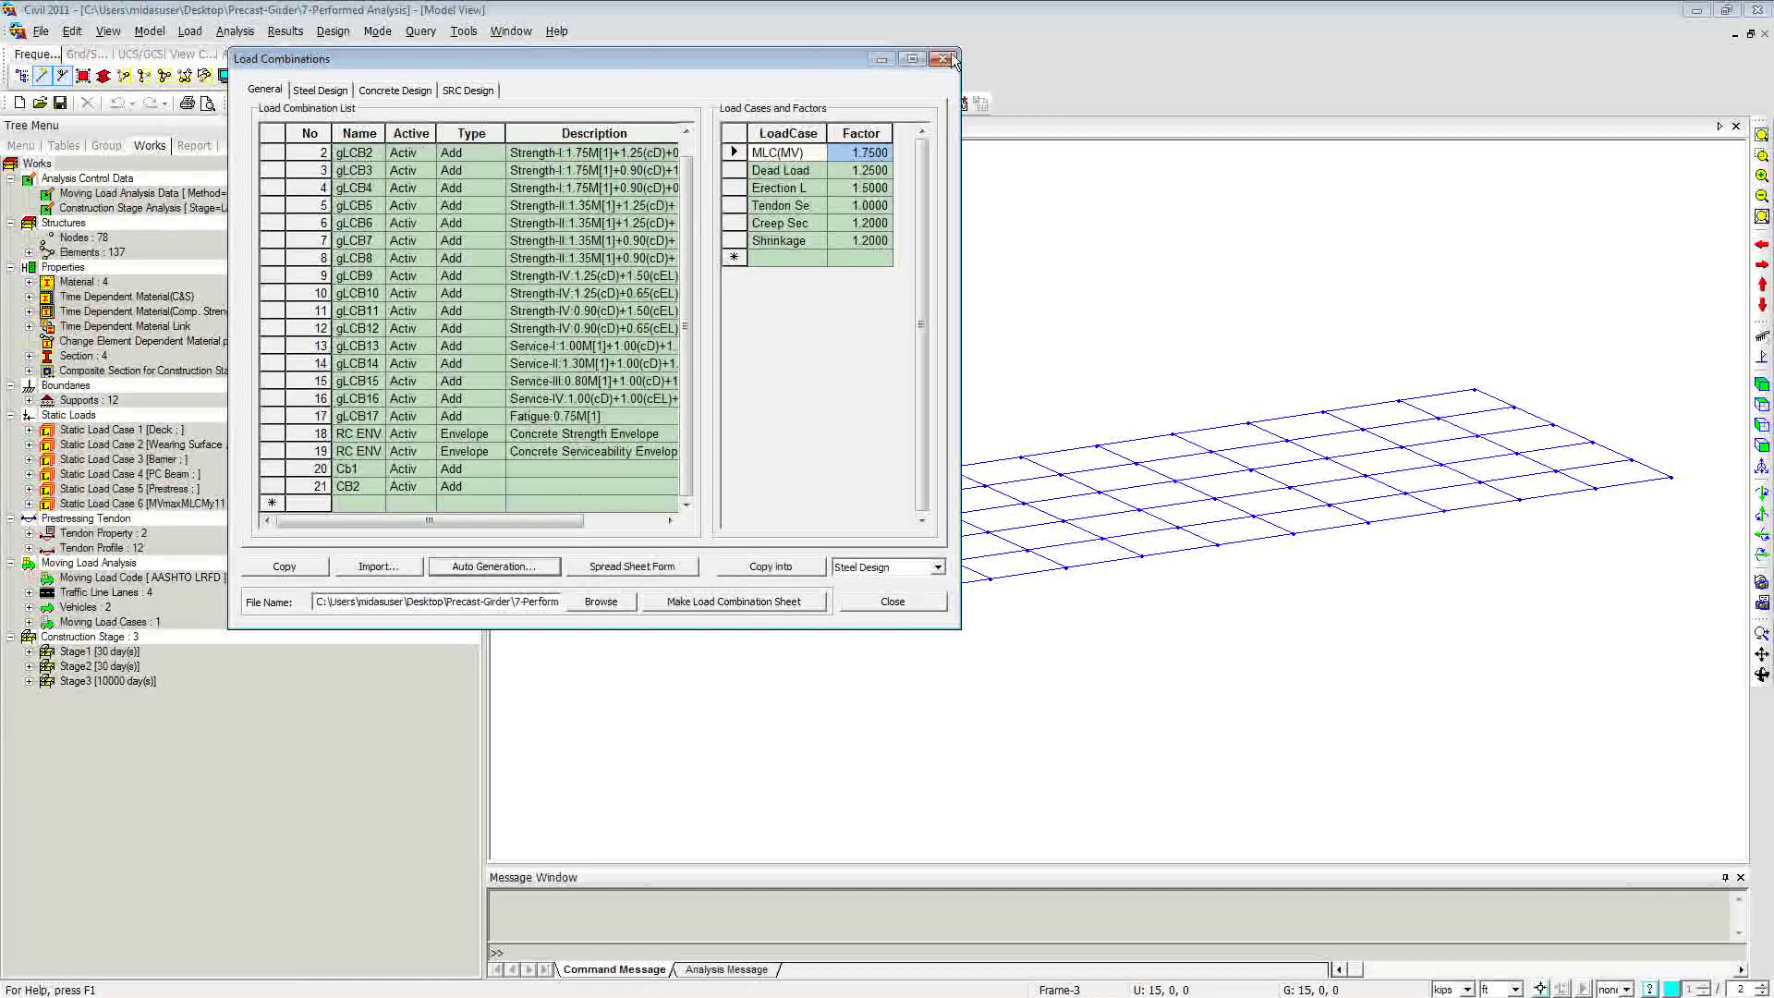
left_click(905, 606)
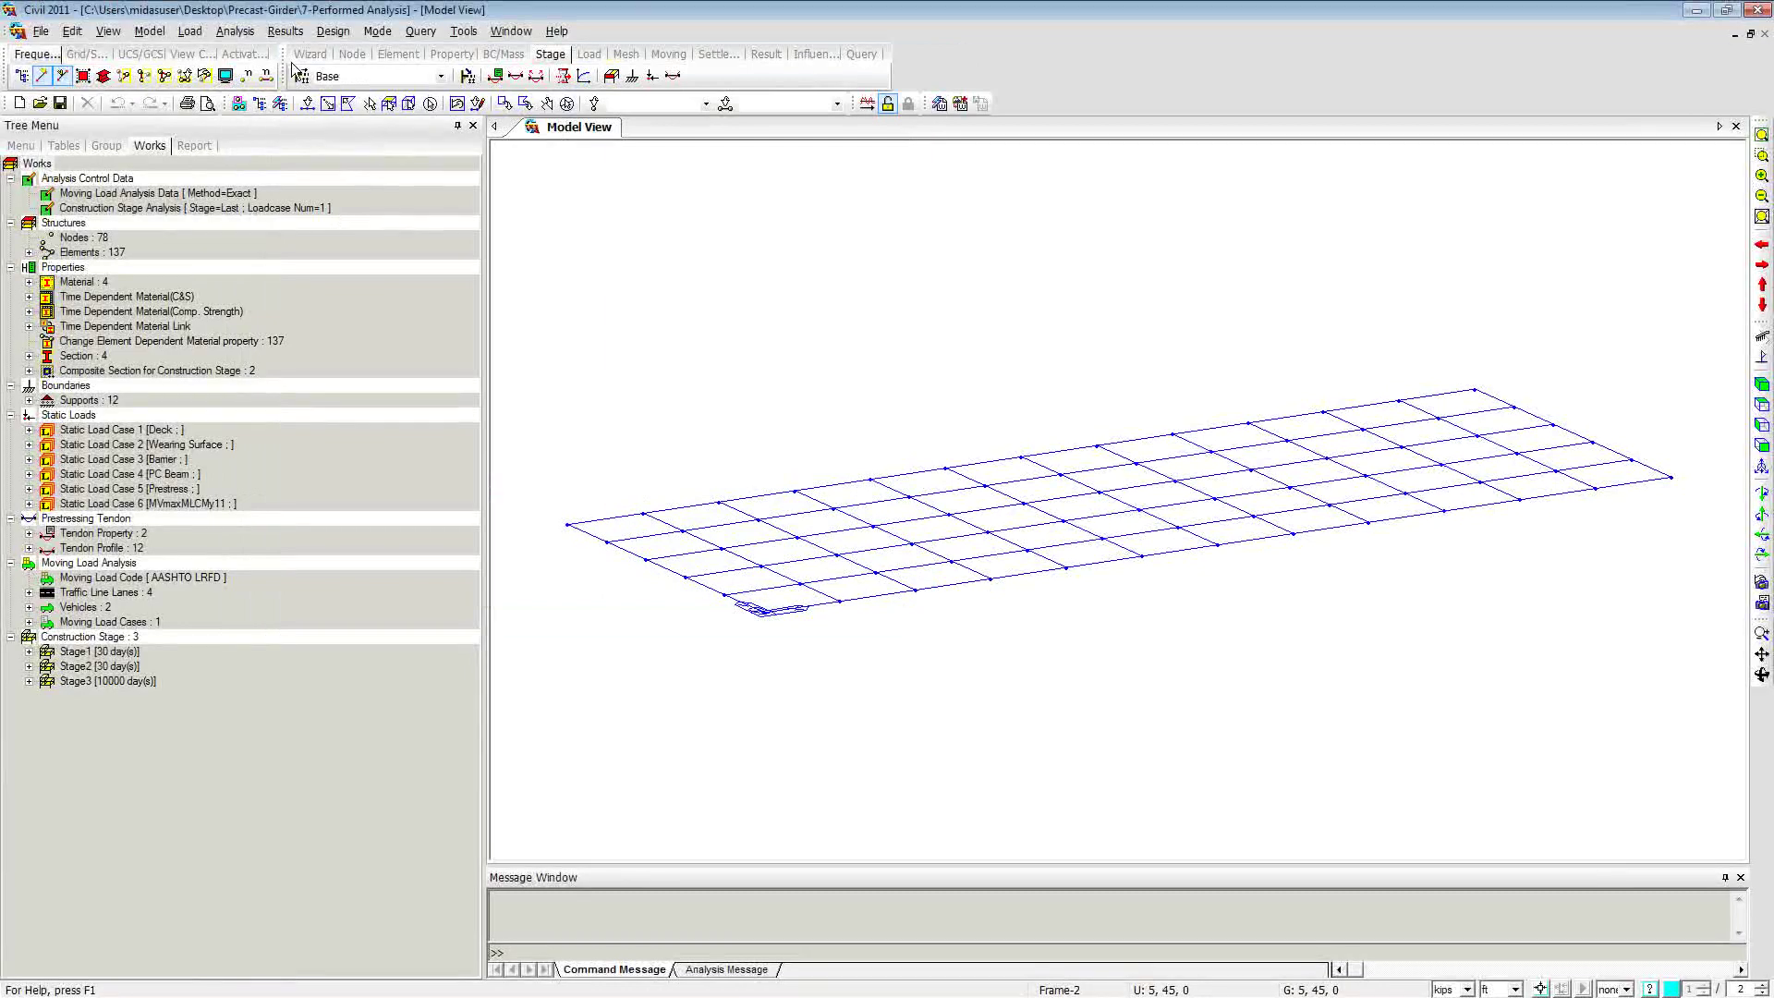
Step: Review the list of defined construction stages with their durations and steps, and close it
right_click(593, 220)
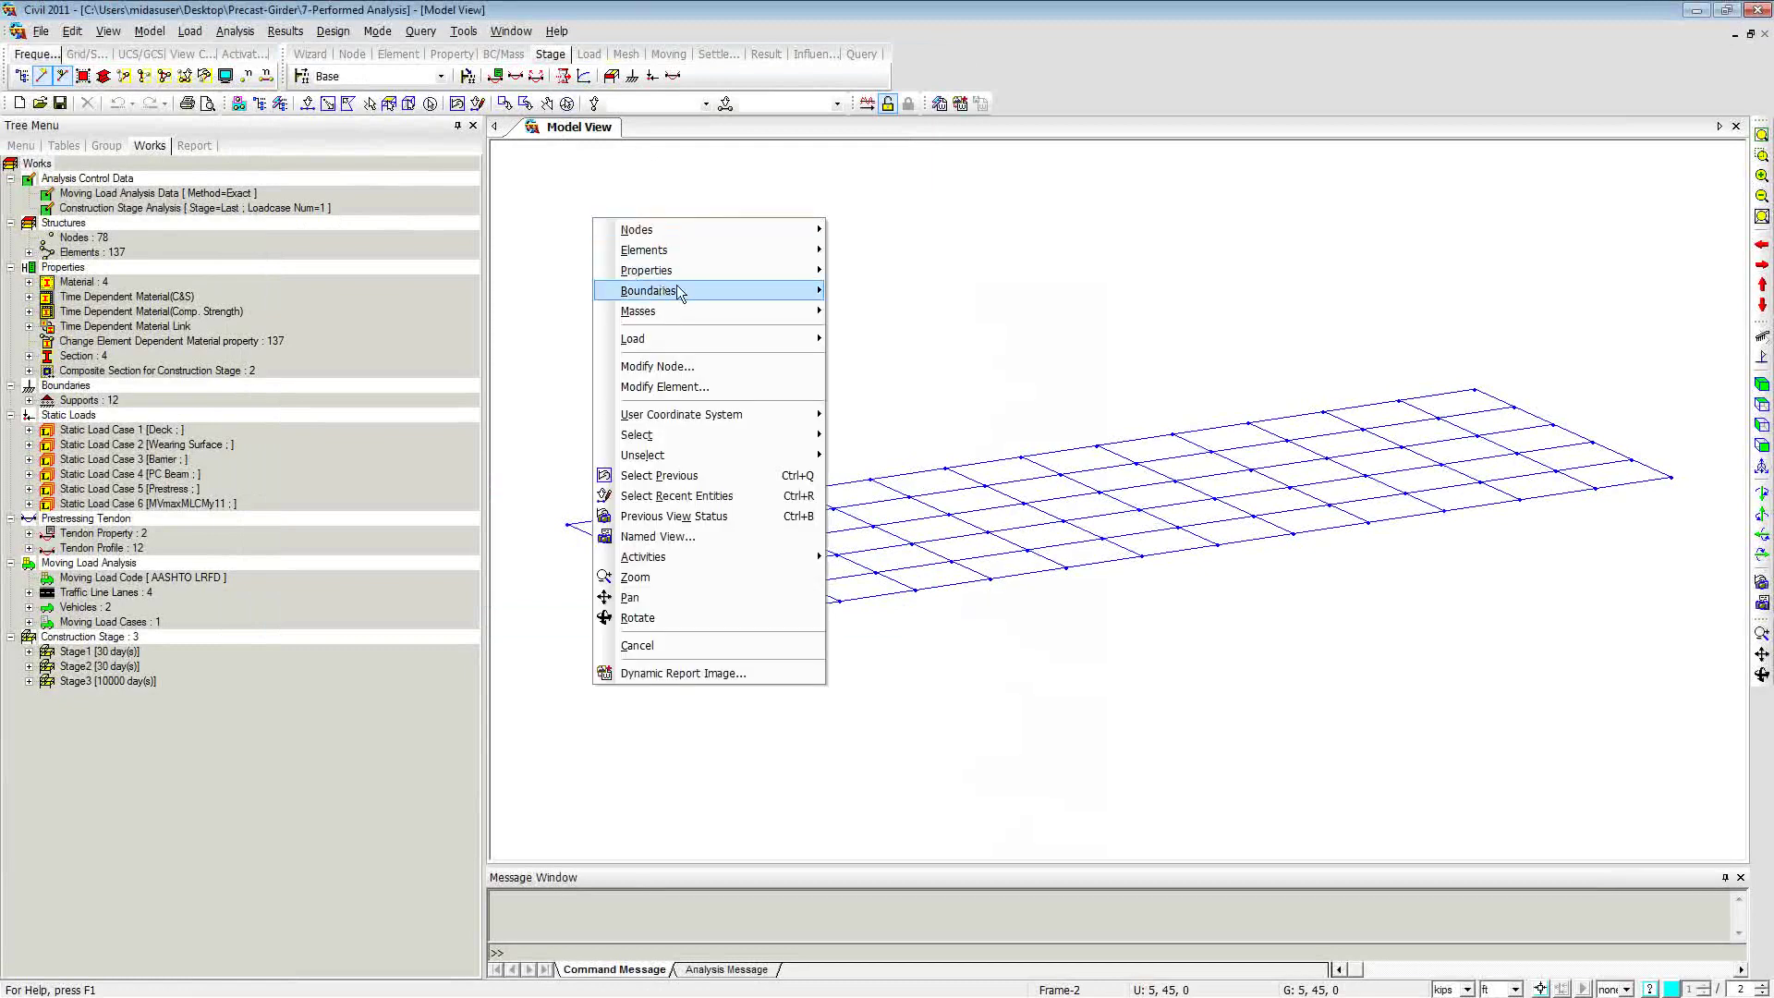
mouse_move(697, 272)
mouse_move(698, 342)
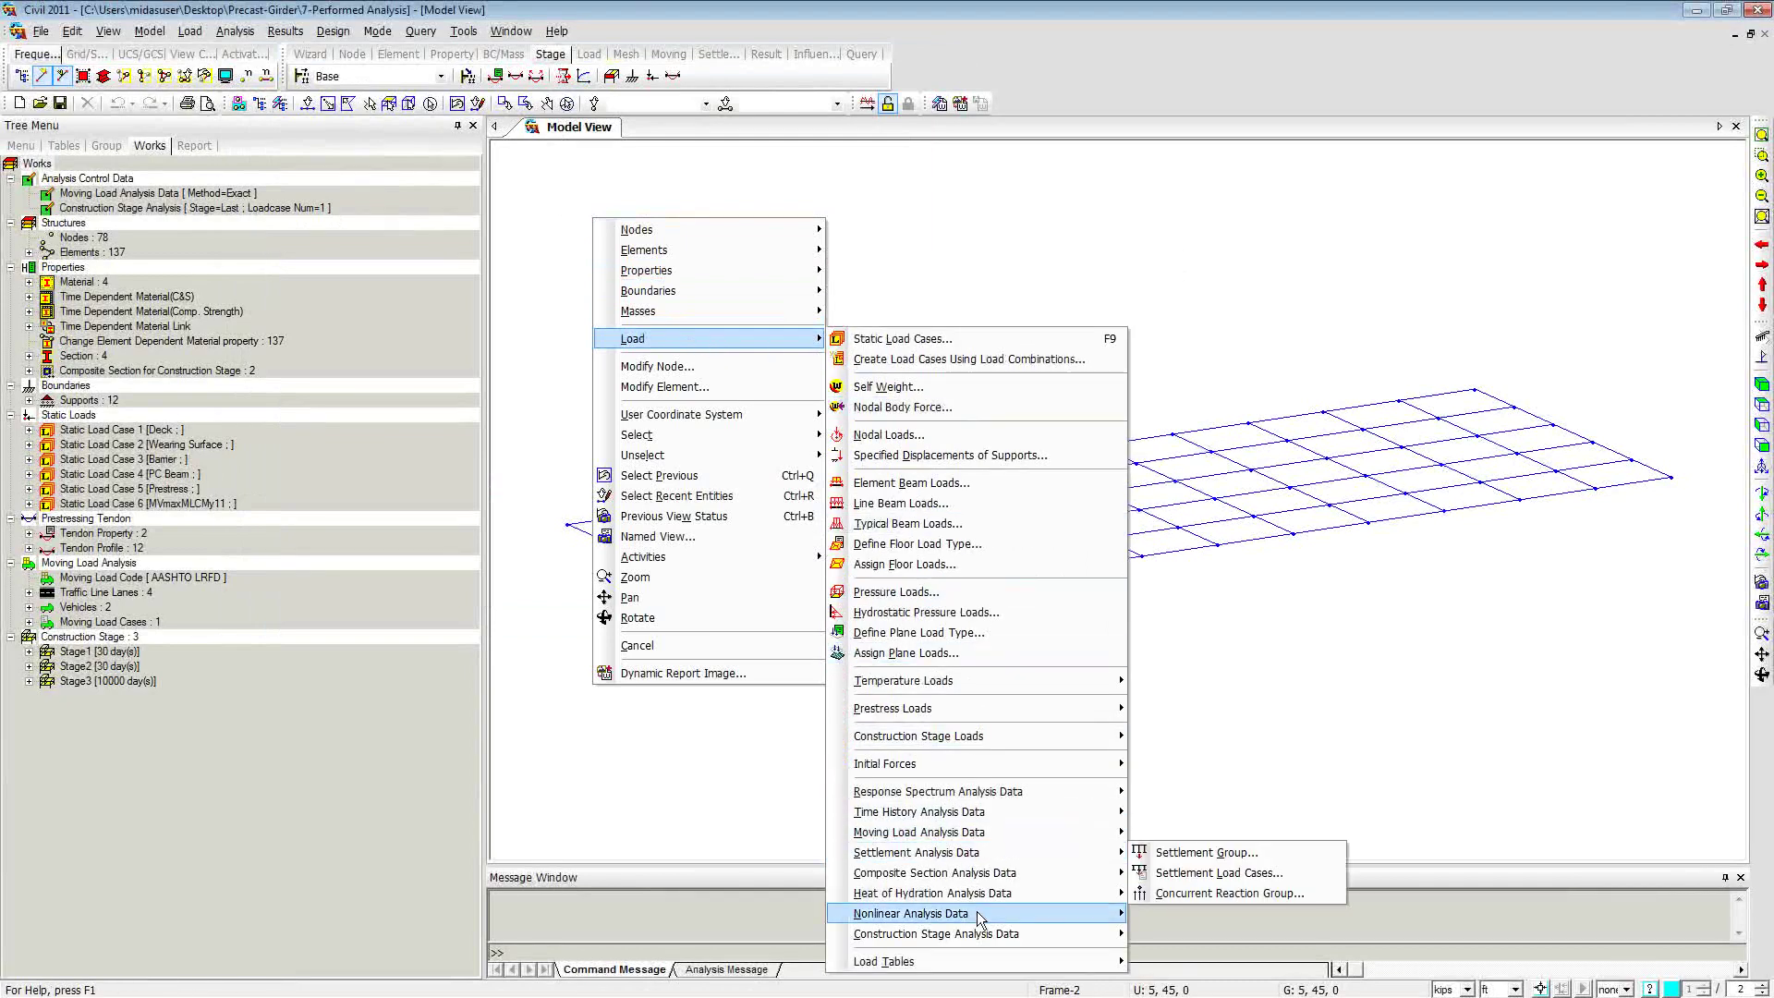
mouse_move(968, 934)
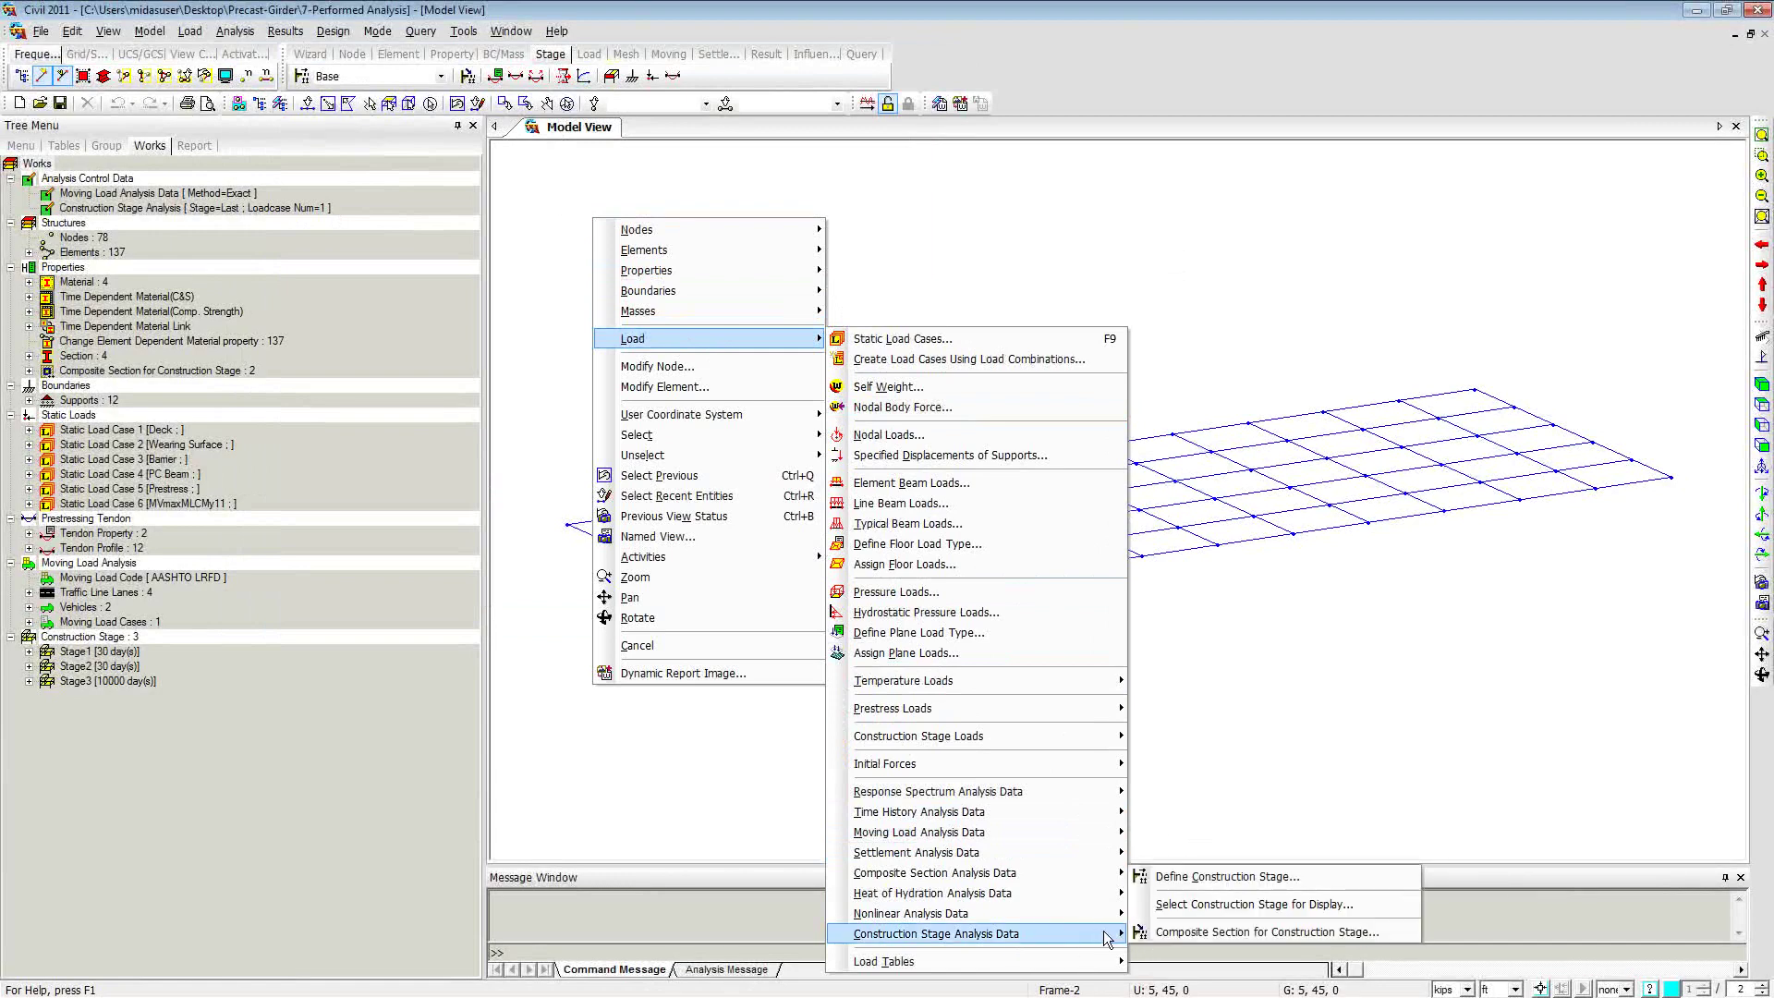
left_click(1212, 877)
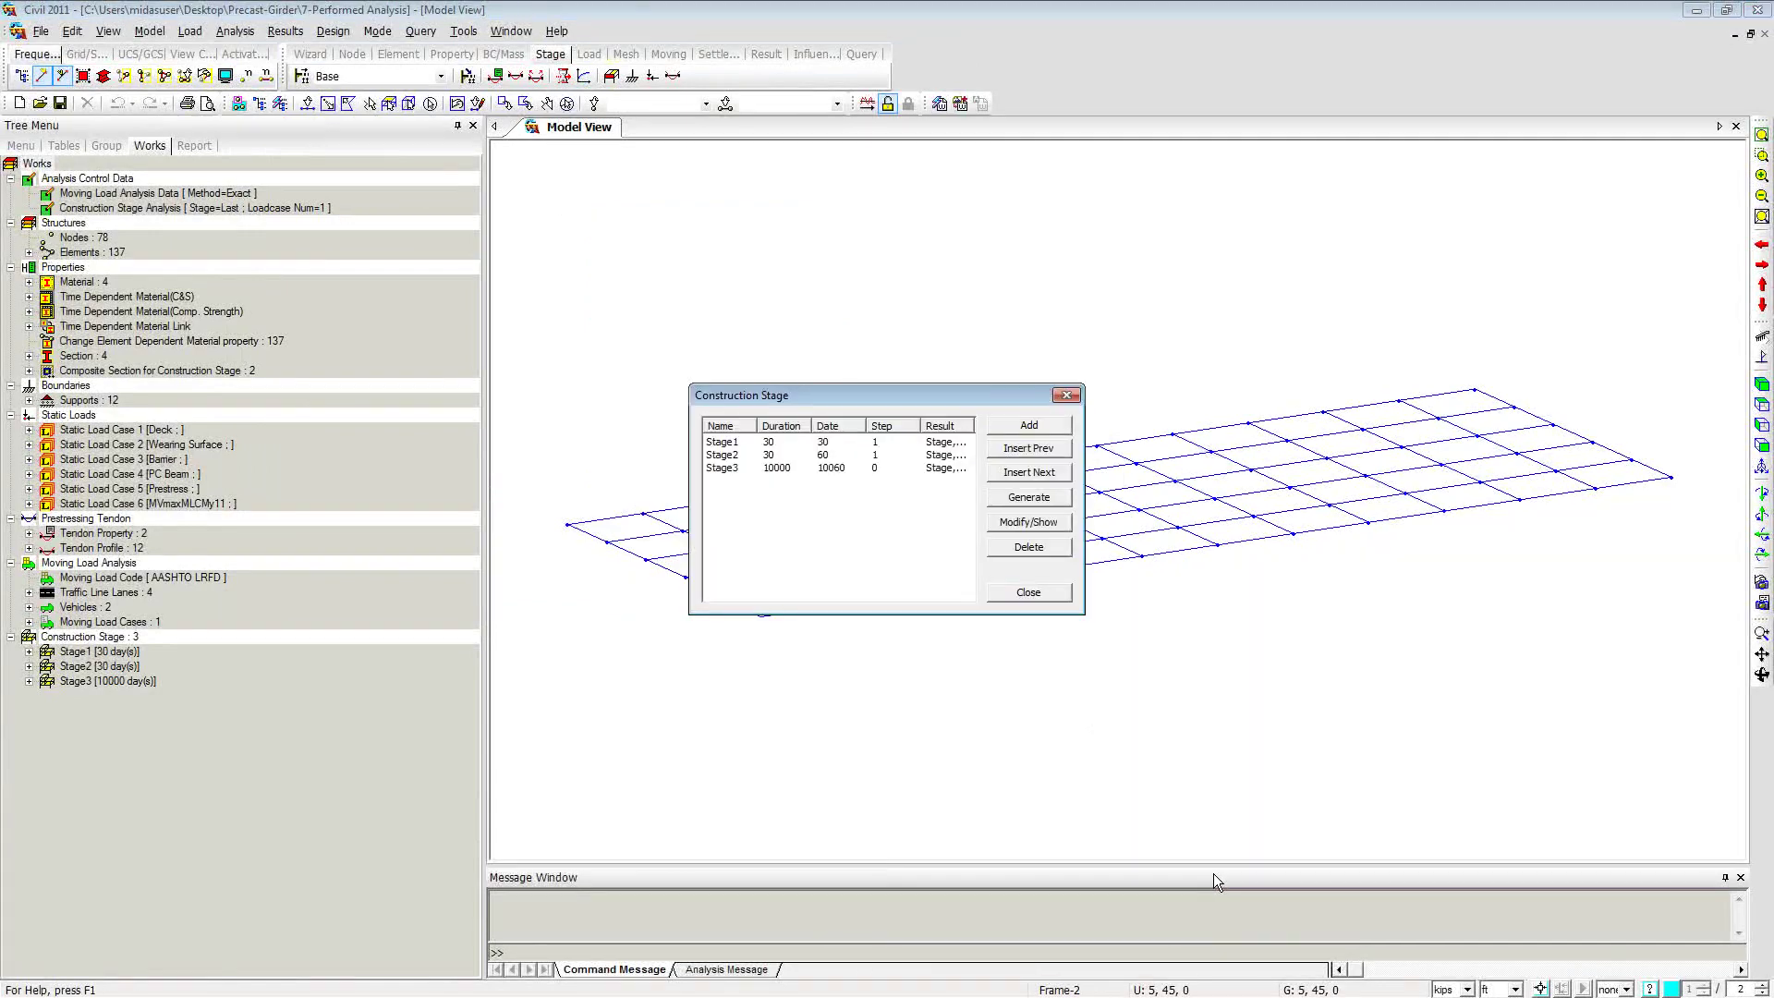
left_click(1051, 591)
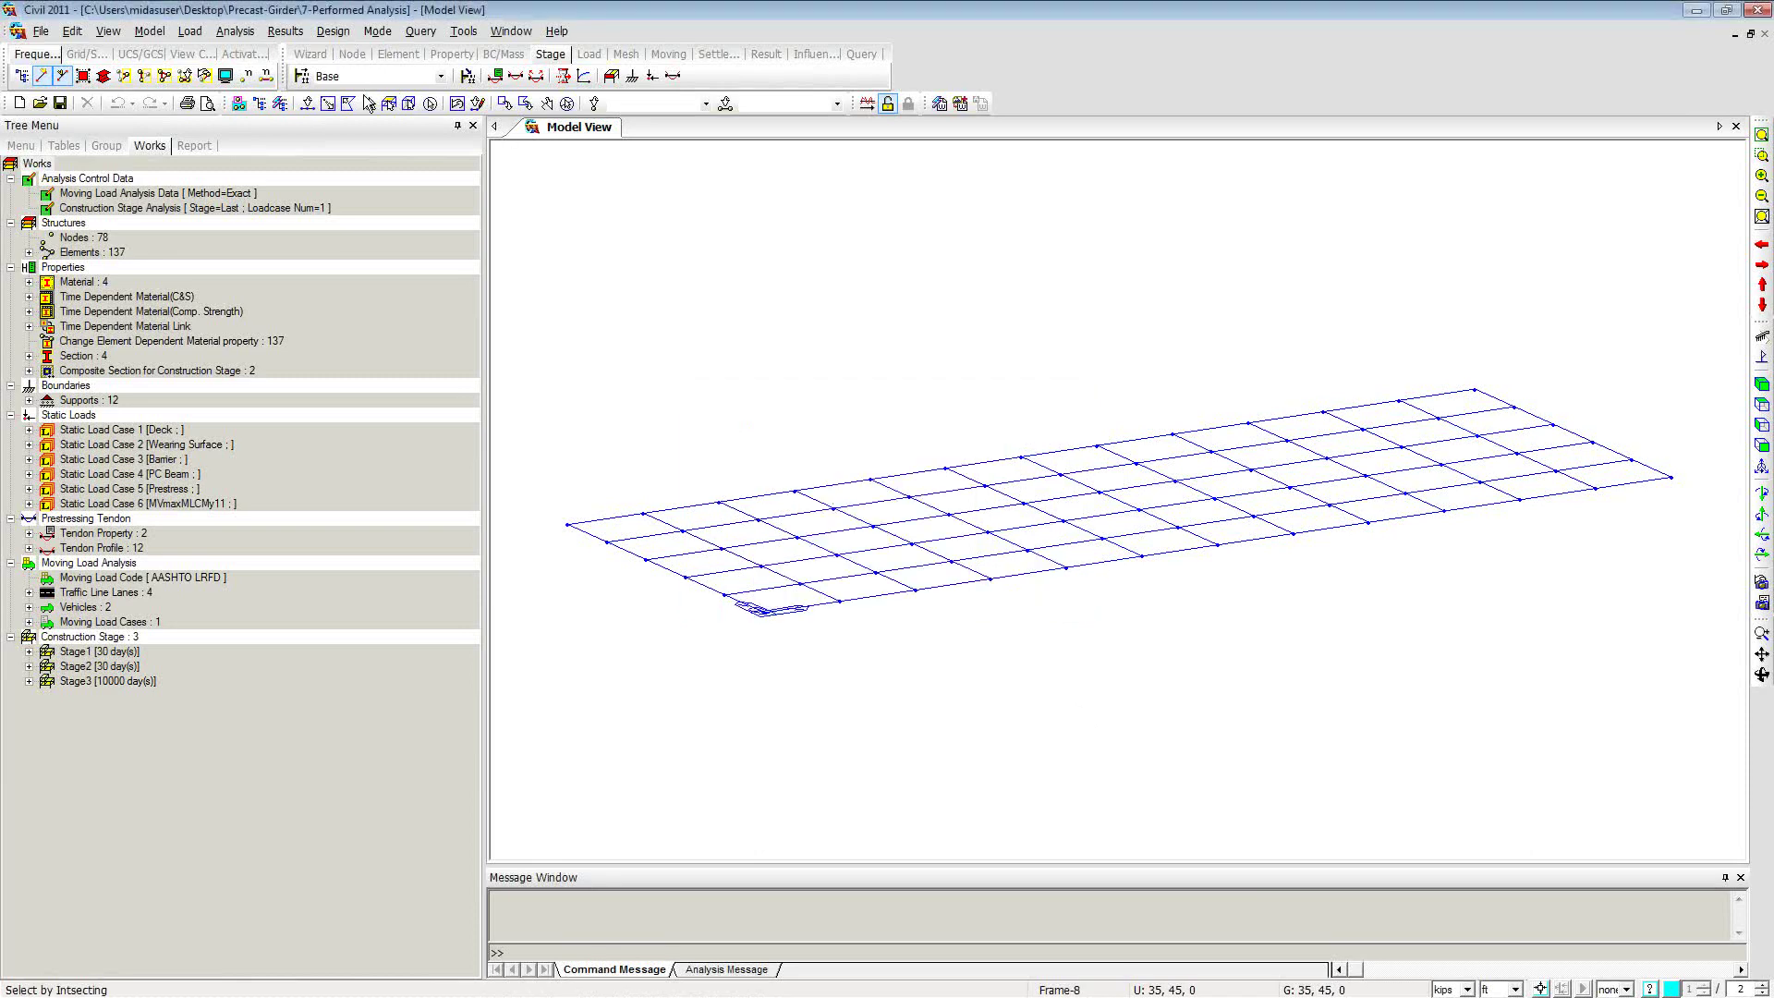
Step: Switch the current stage from Base to Stage1 and perform the analysis of the bridge model
left_click(445, 81)
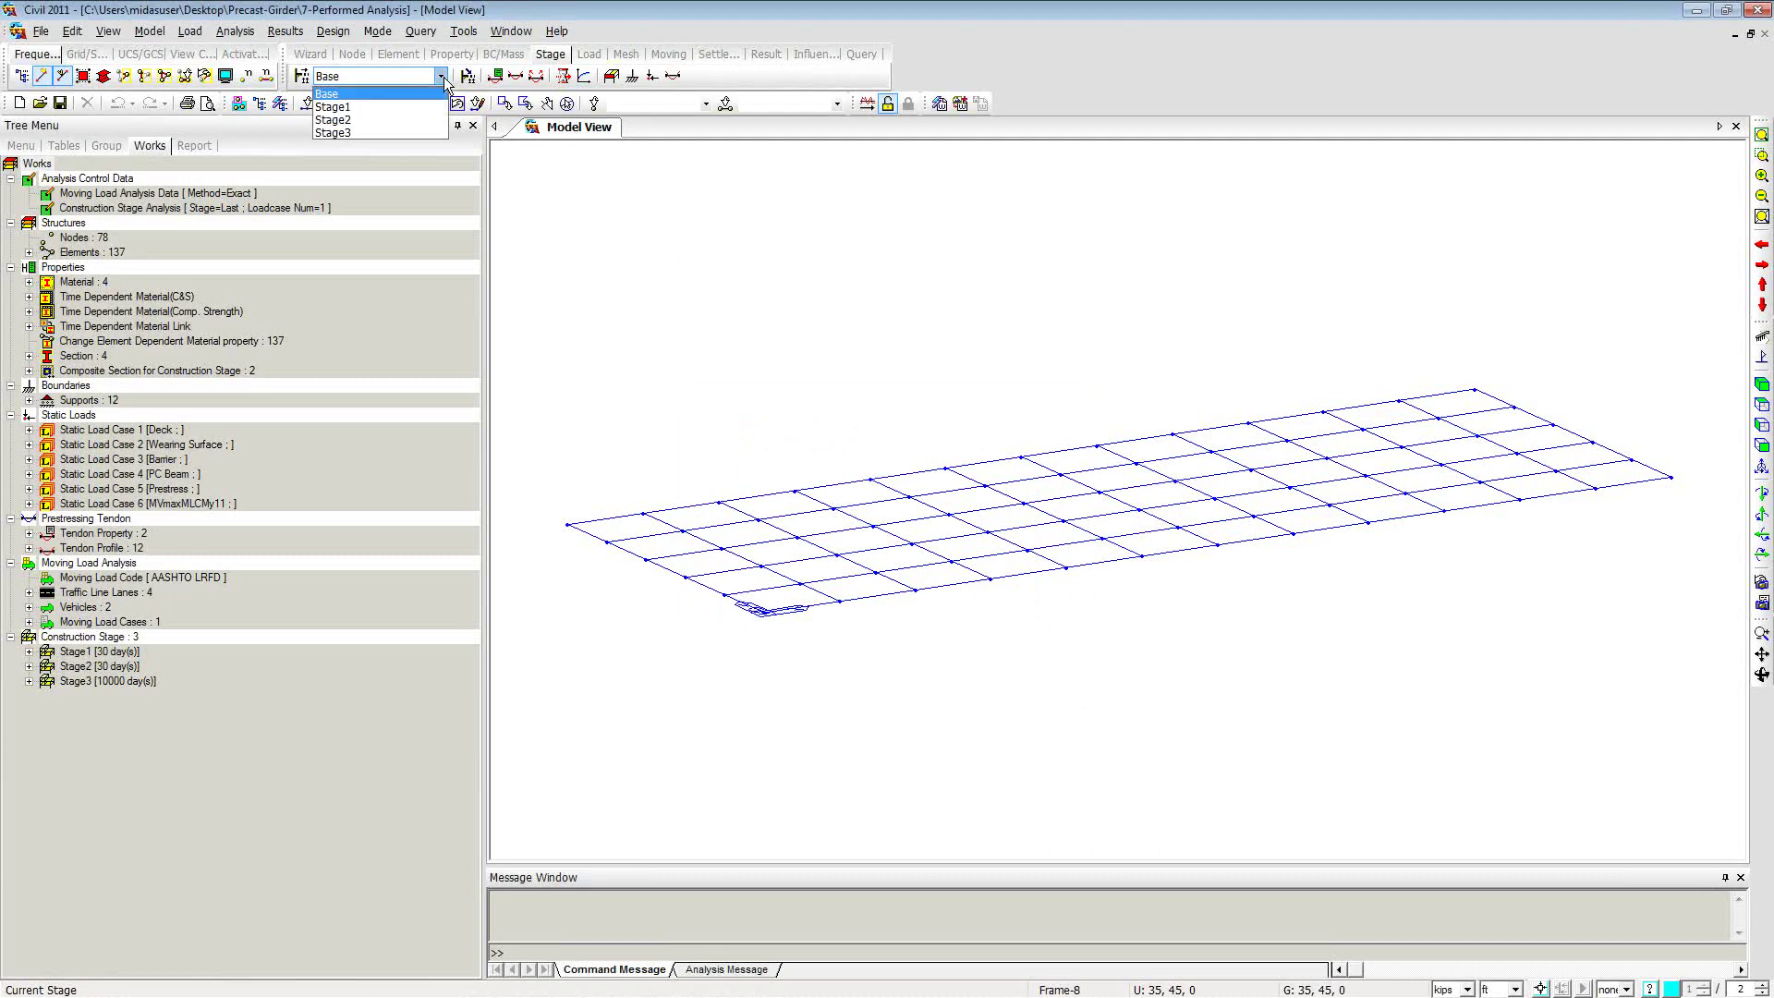
left_click(367, 98)
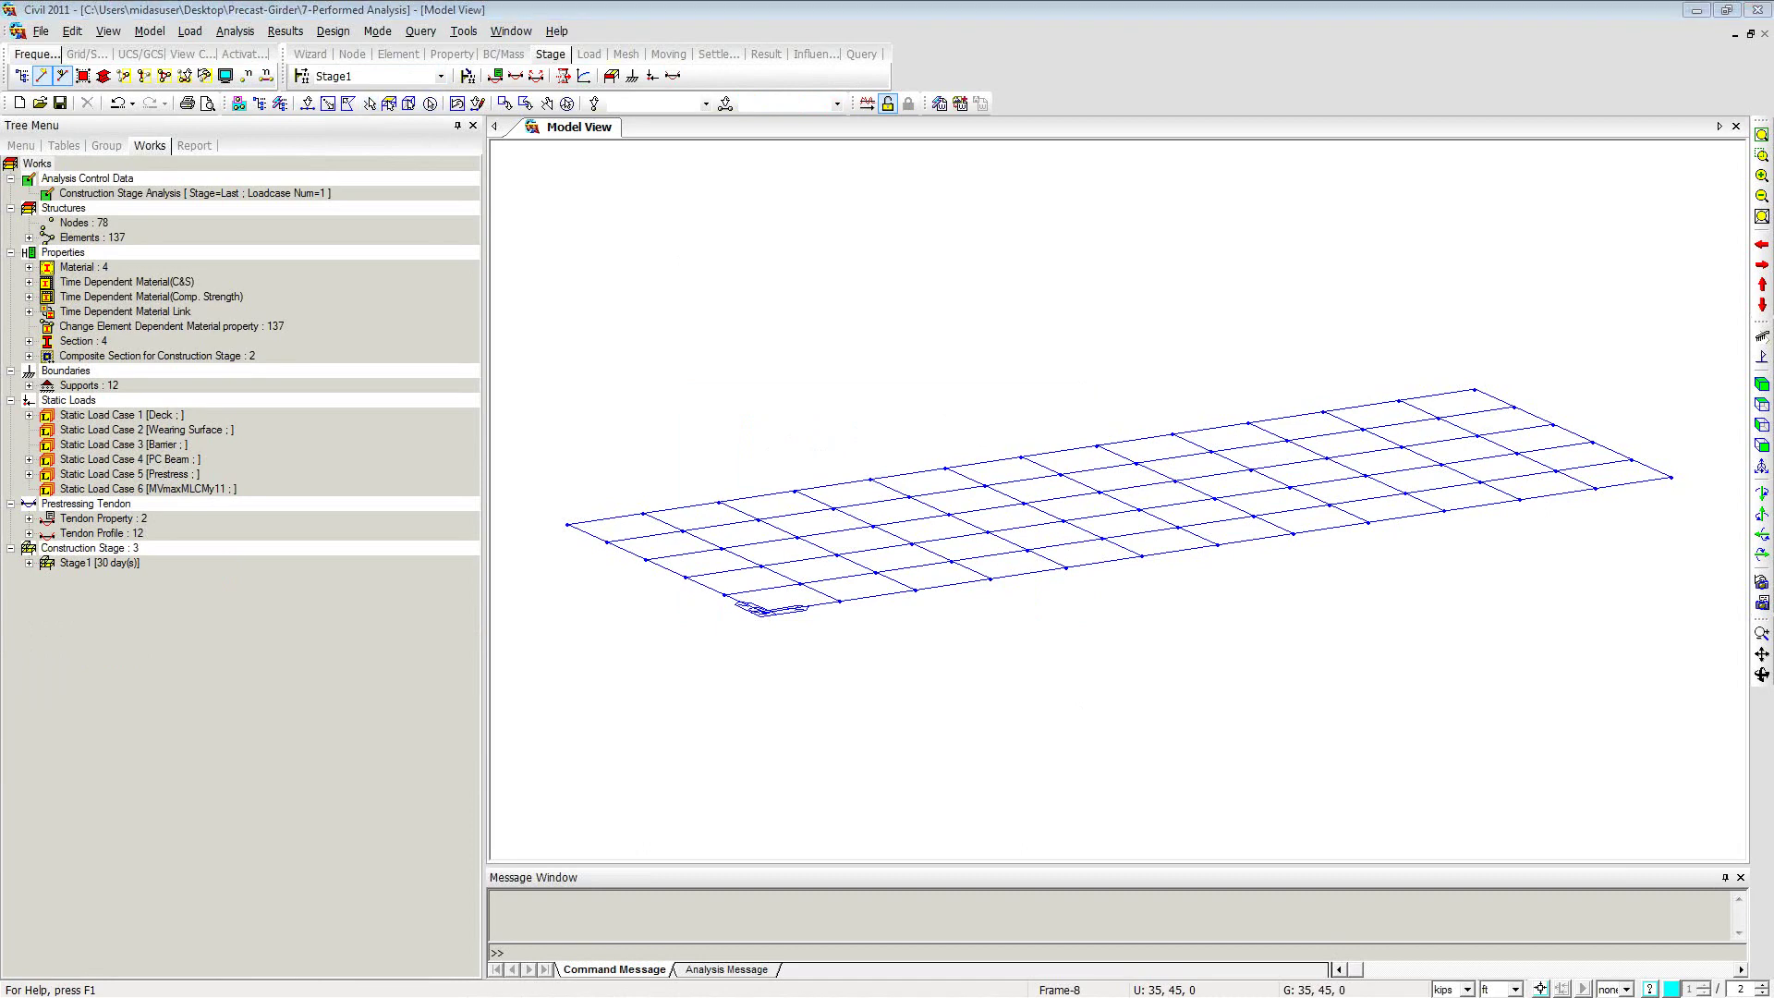
left_click(866, 103)
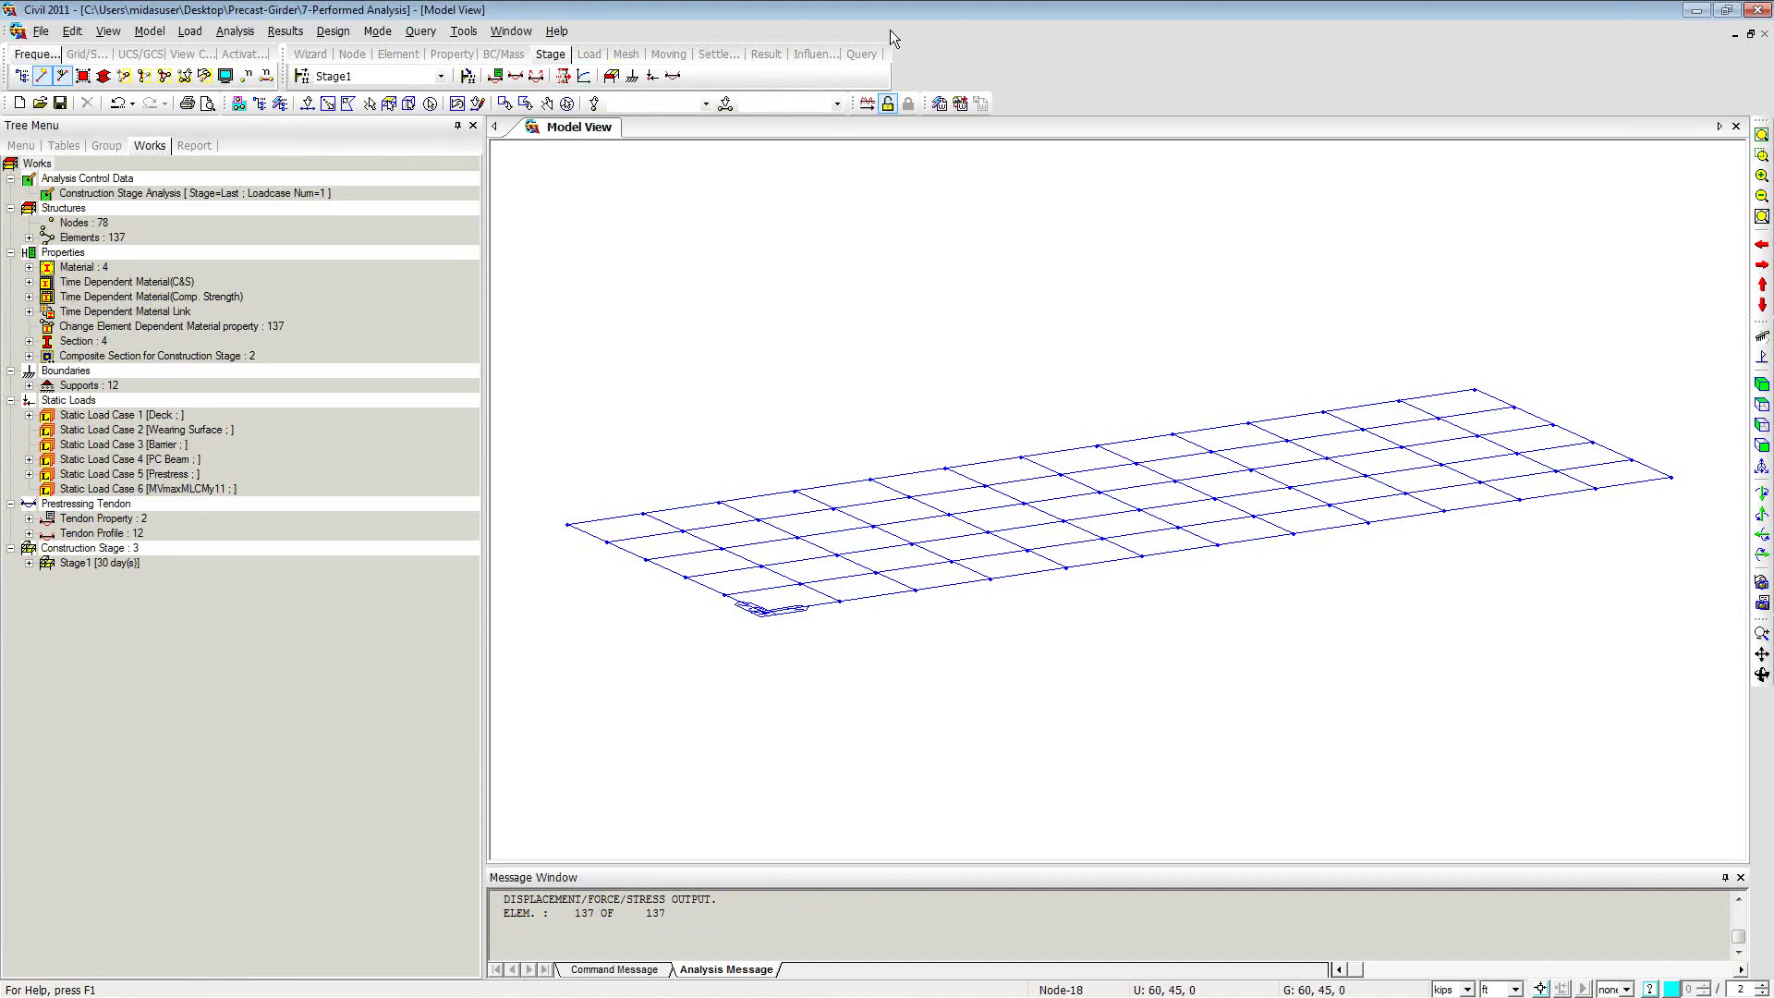
left_click(867, 104)
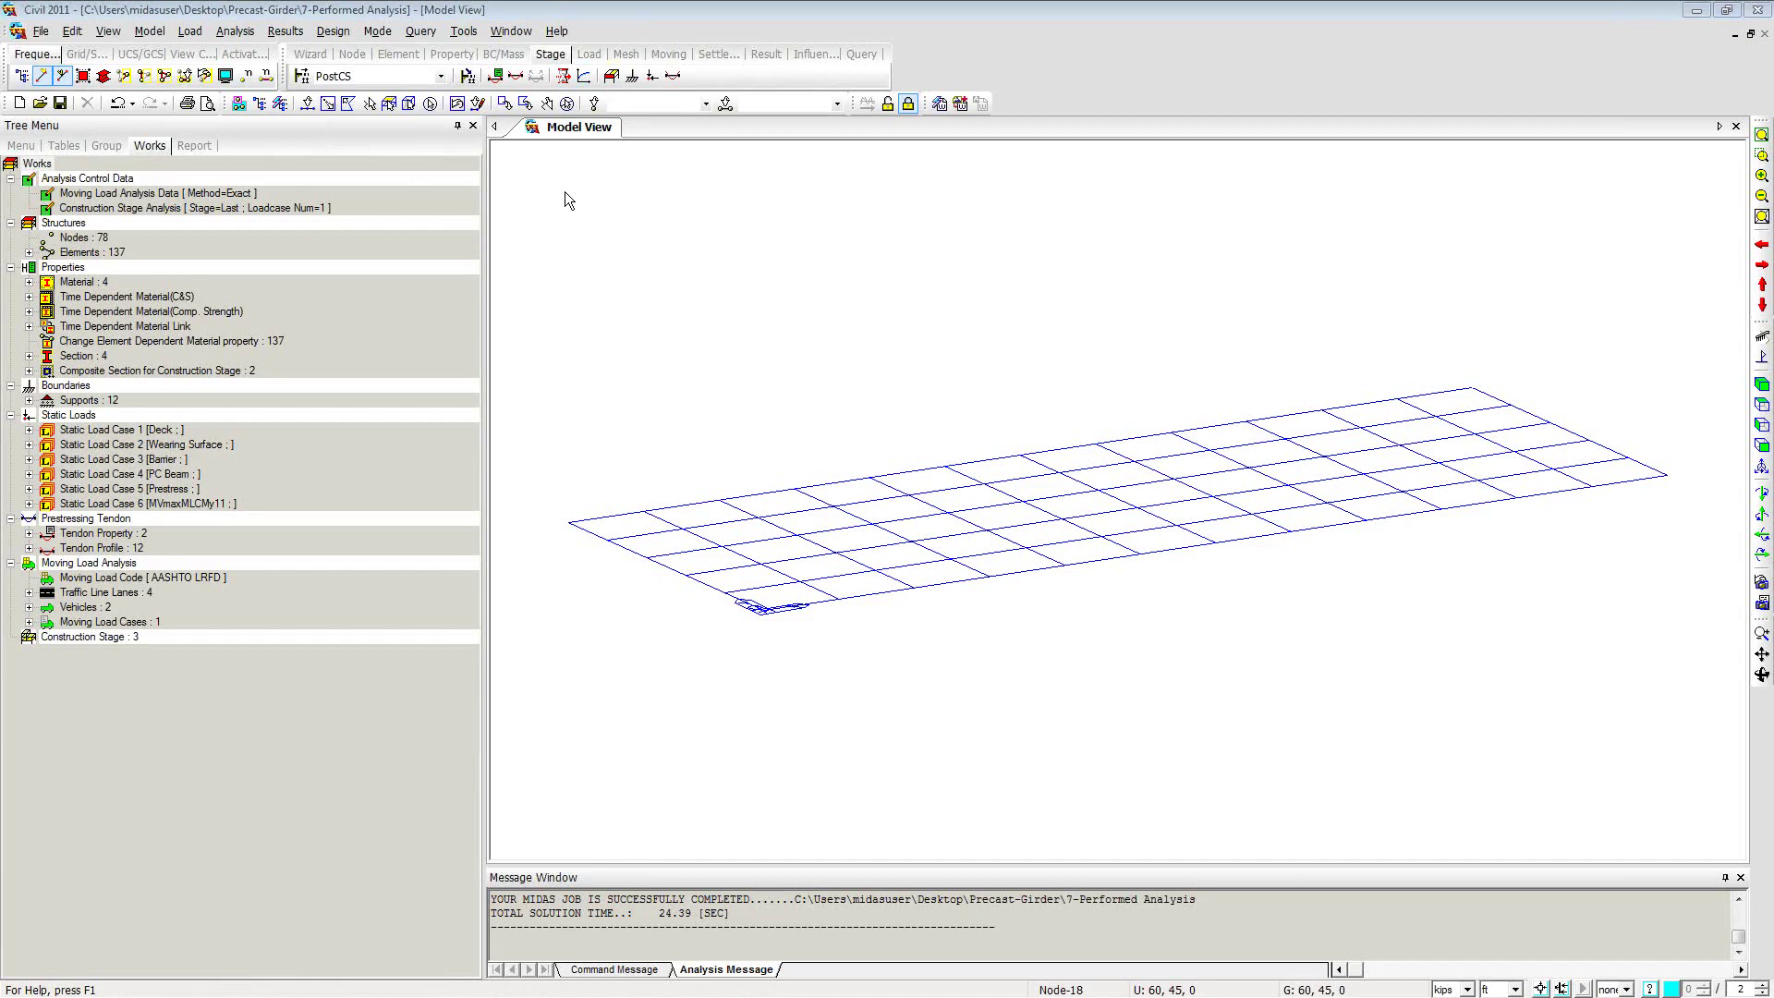
Step: Make Stage1 the current result stage and open the beam diagrams of the force results
left_click(442, 77)
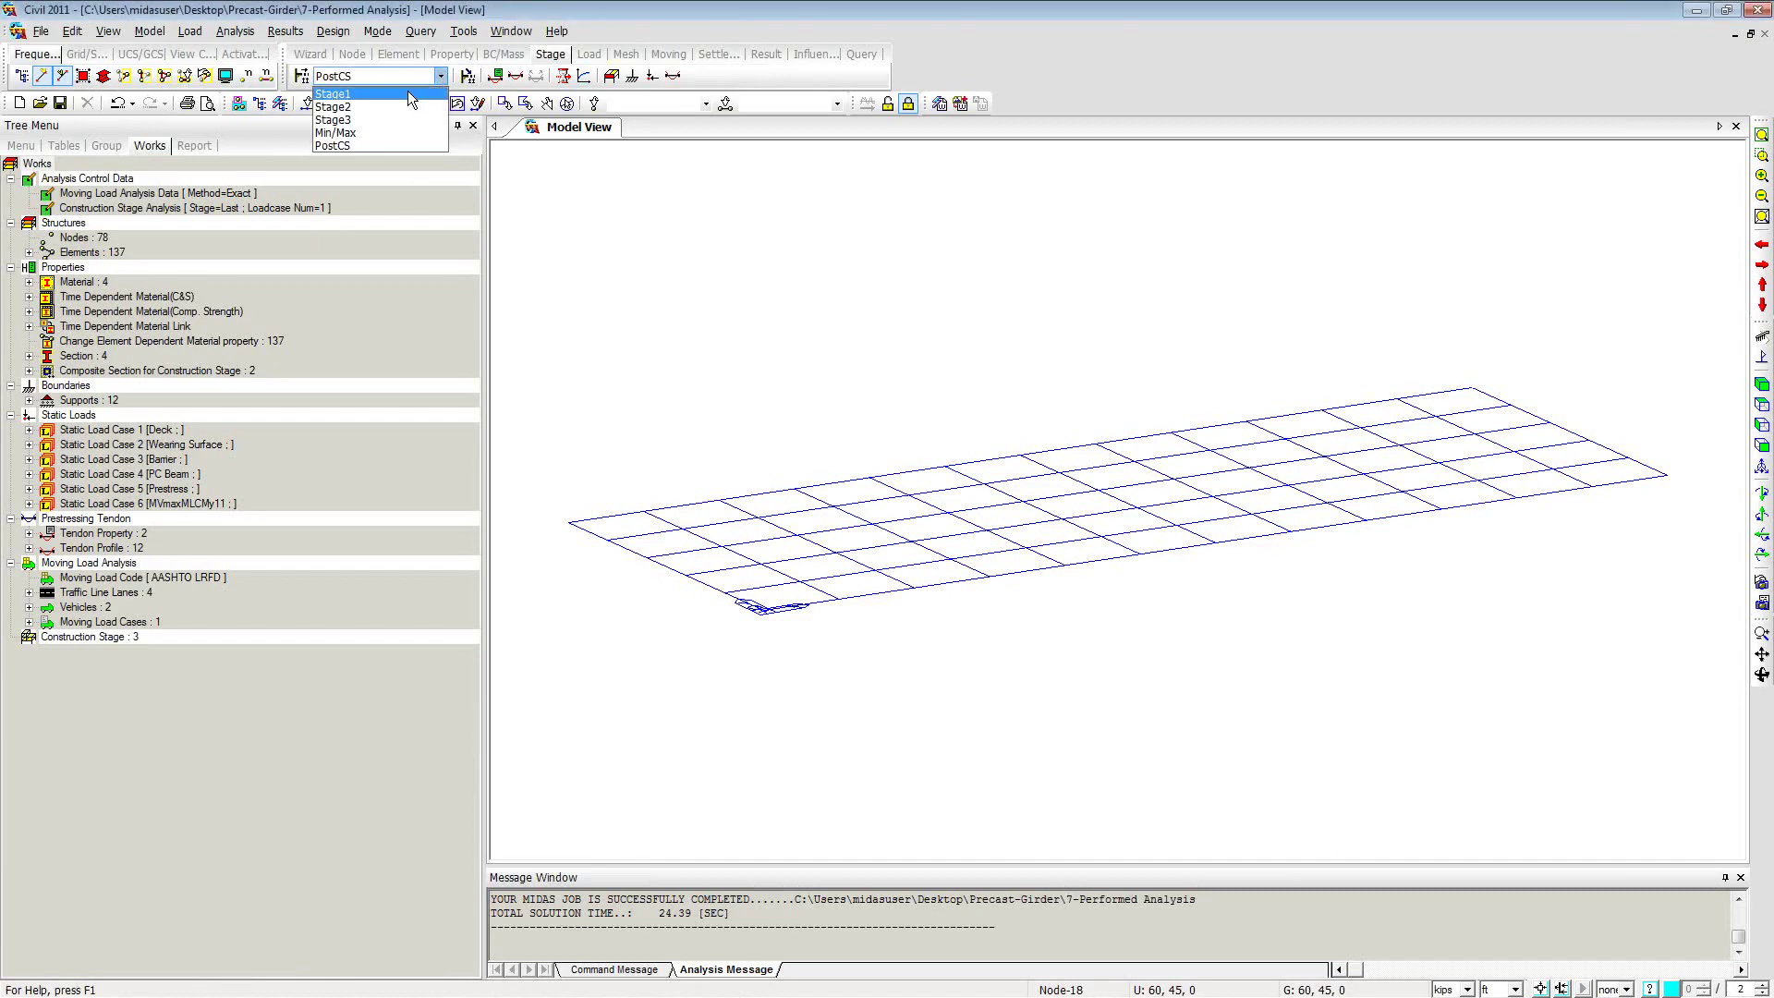
left_click(407, 91)
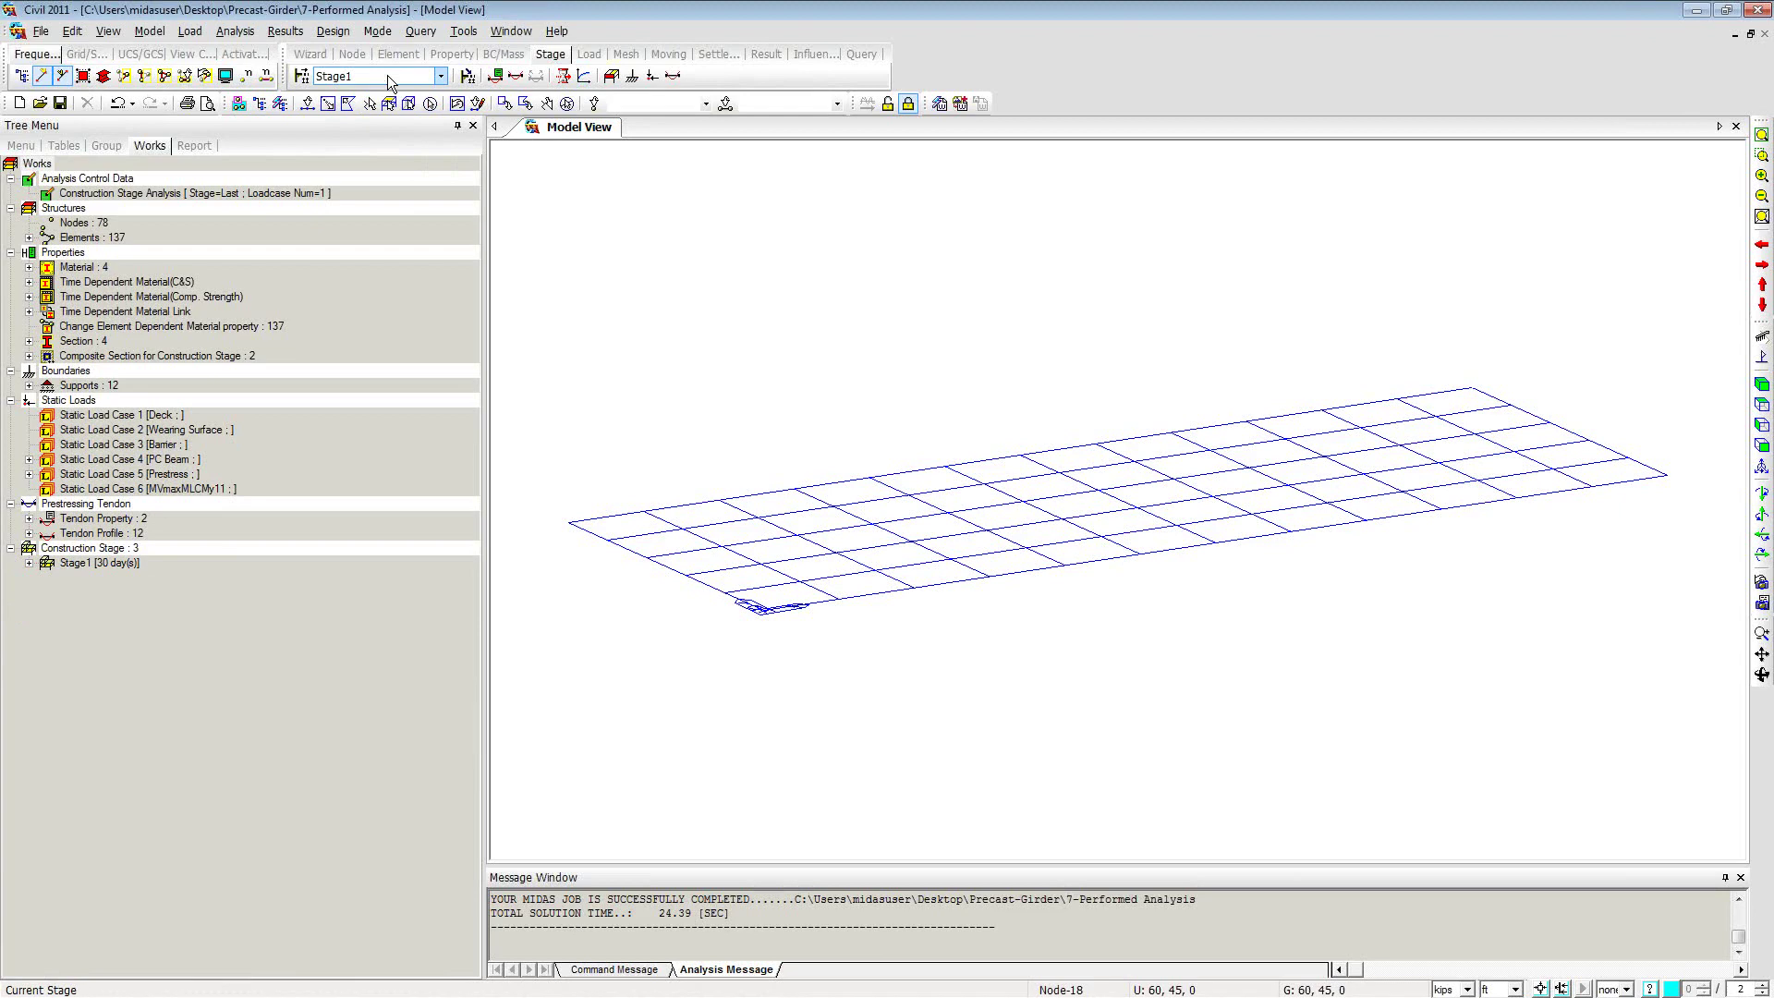
right_click(599, 187)
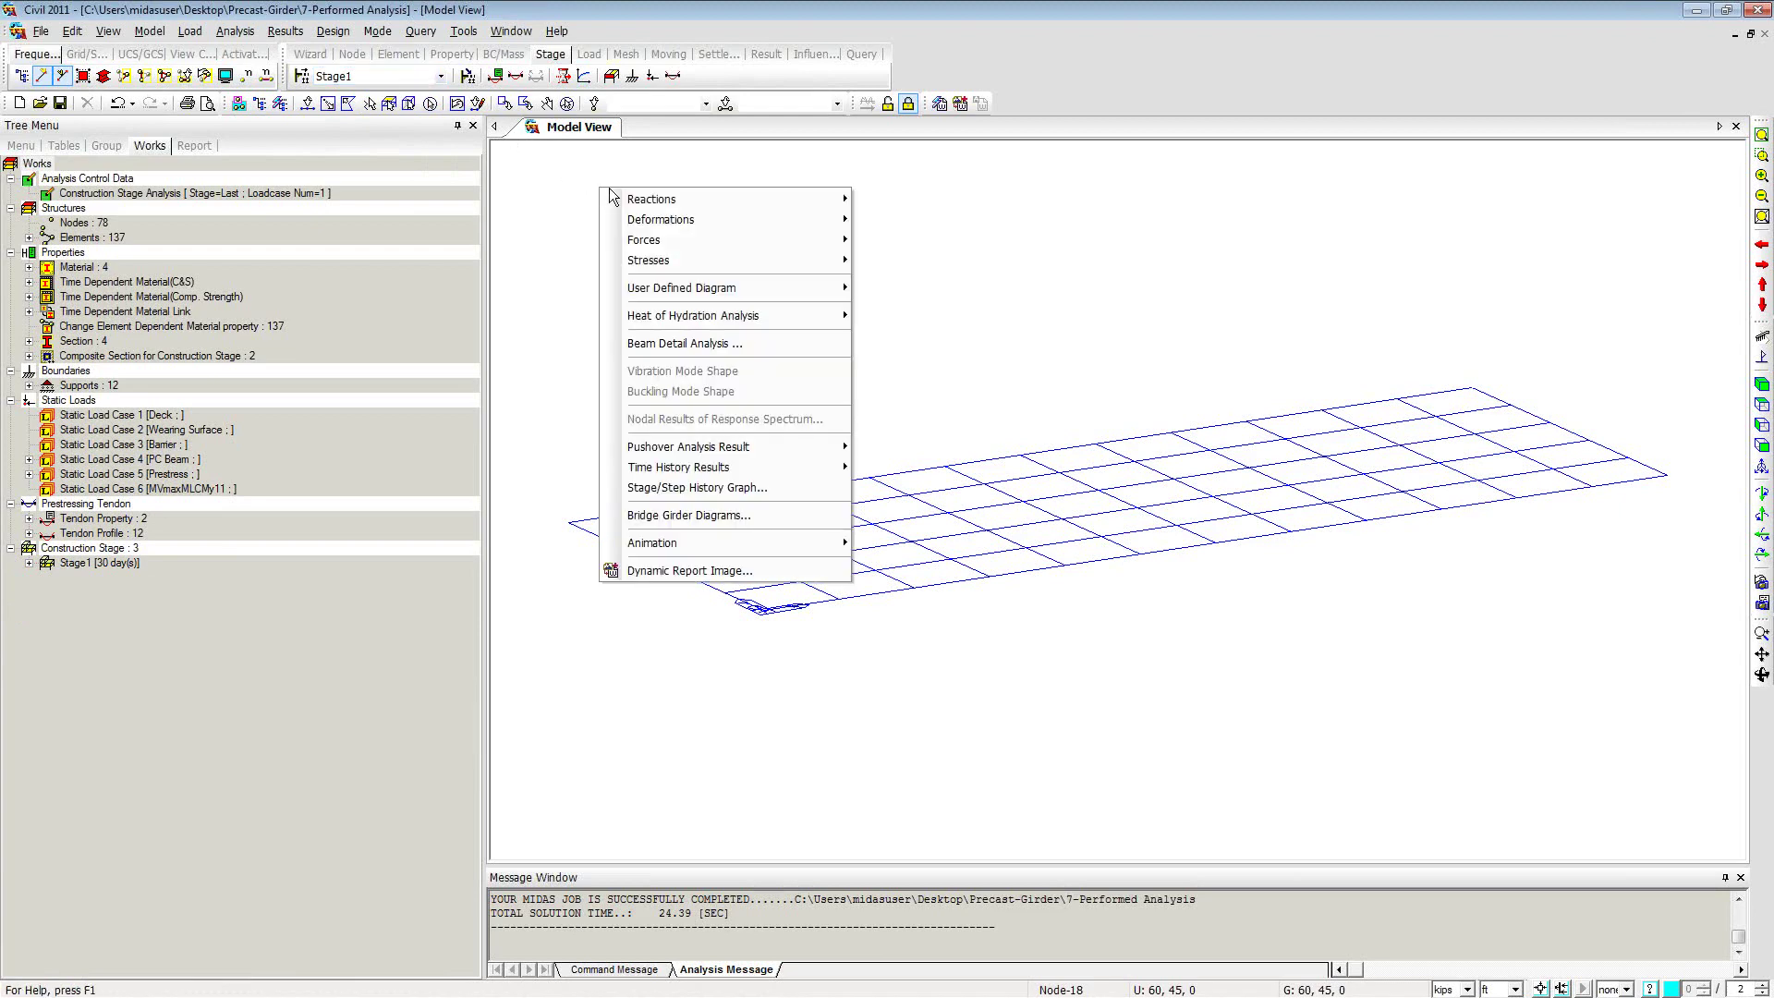
mouse_move(652, 241)
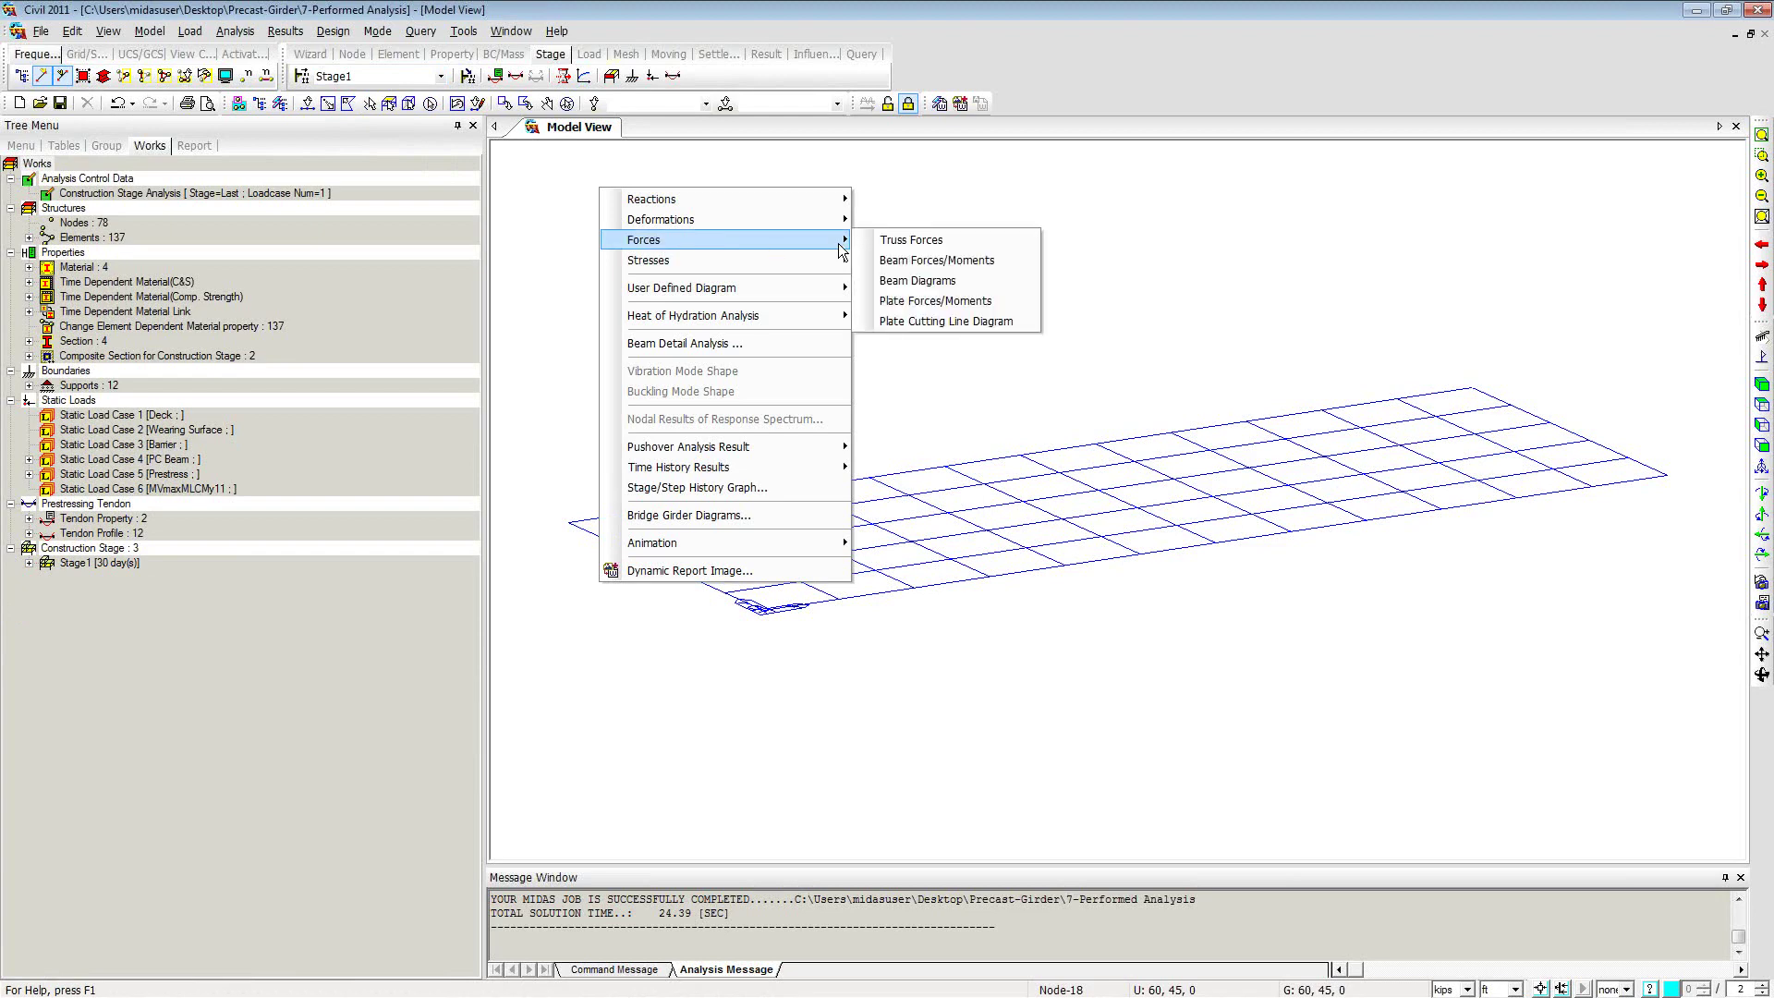
left_click(898, 286)
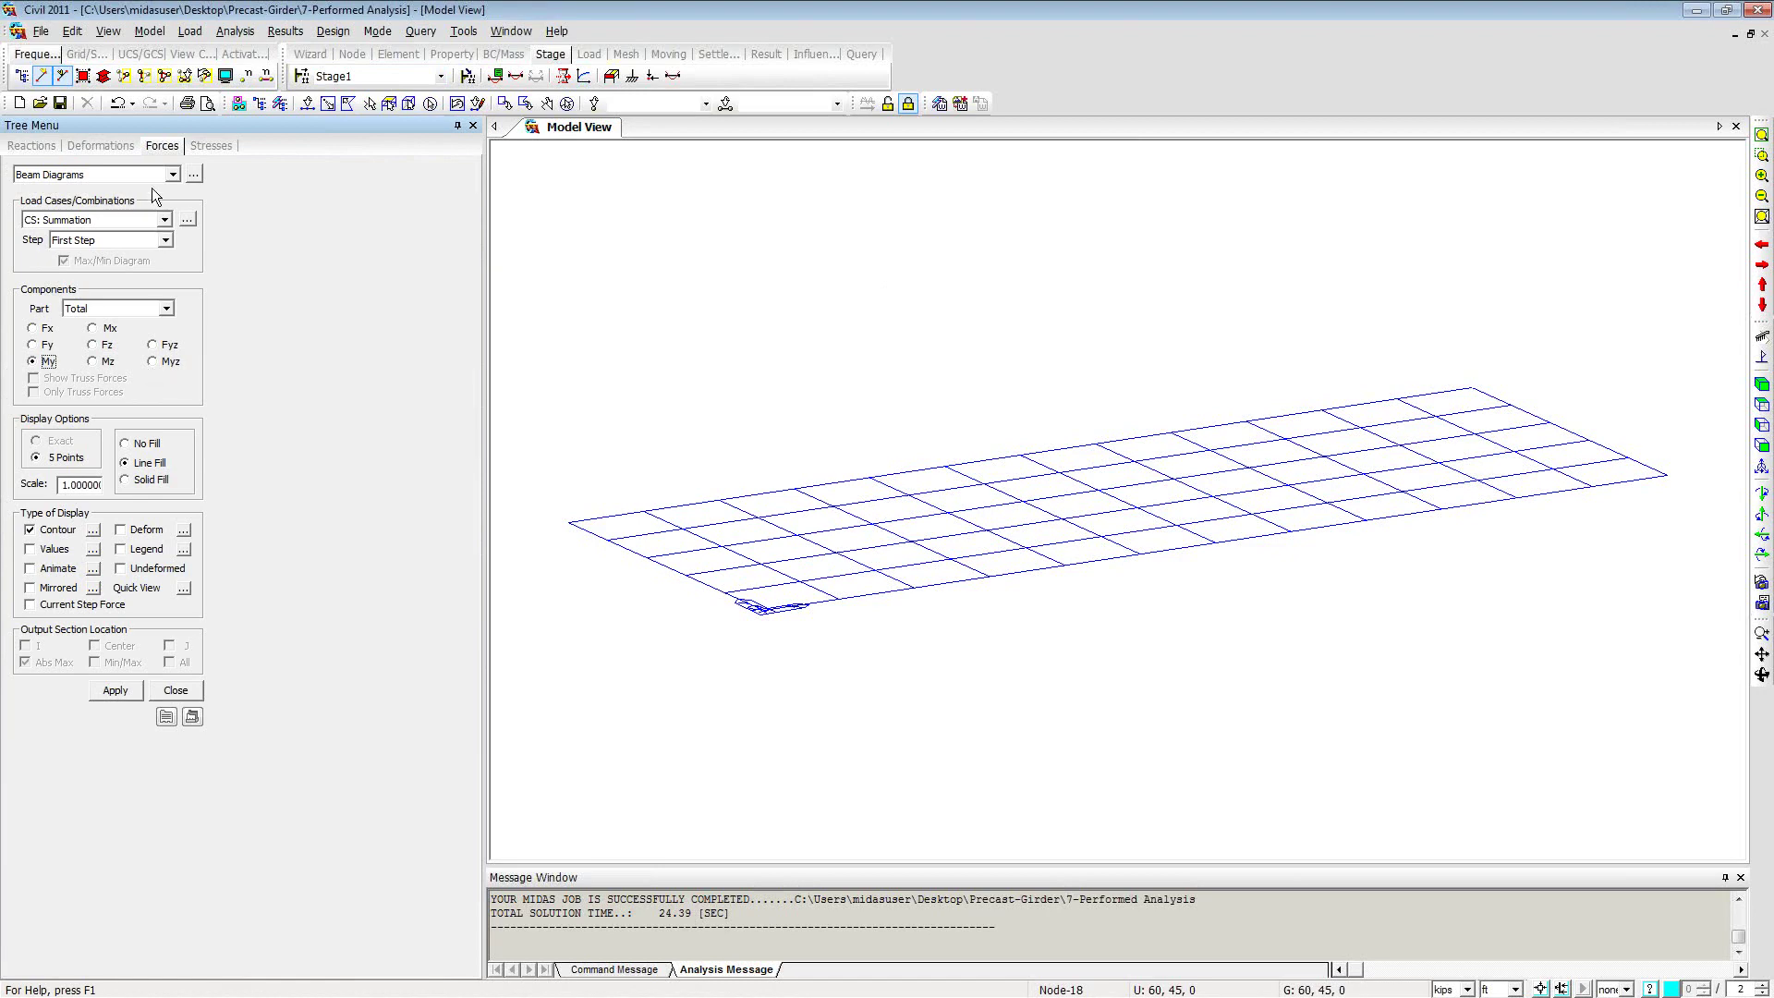
Step: Display the total My beam diagram for CS: Dead Load at the first step, with a legend and solid fill
left_click(164, 241)
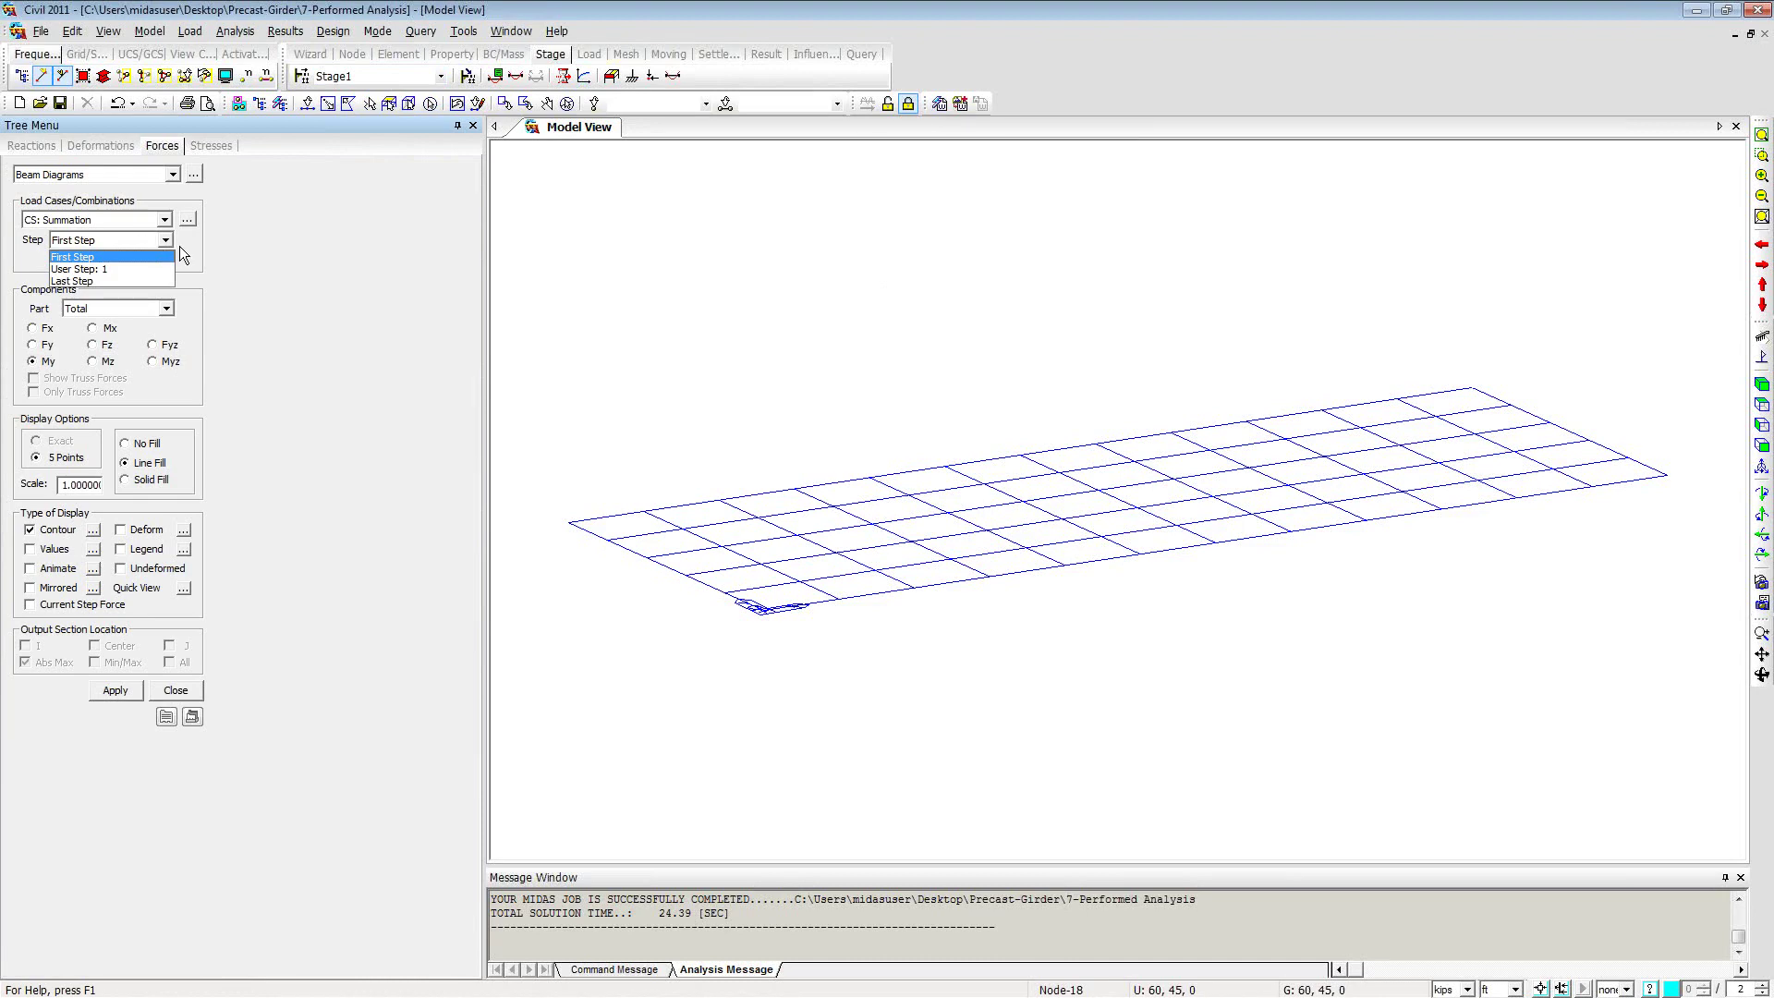
left_click(258, 240)
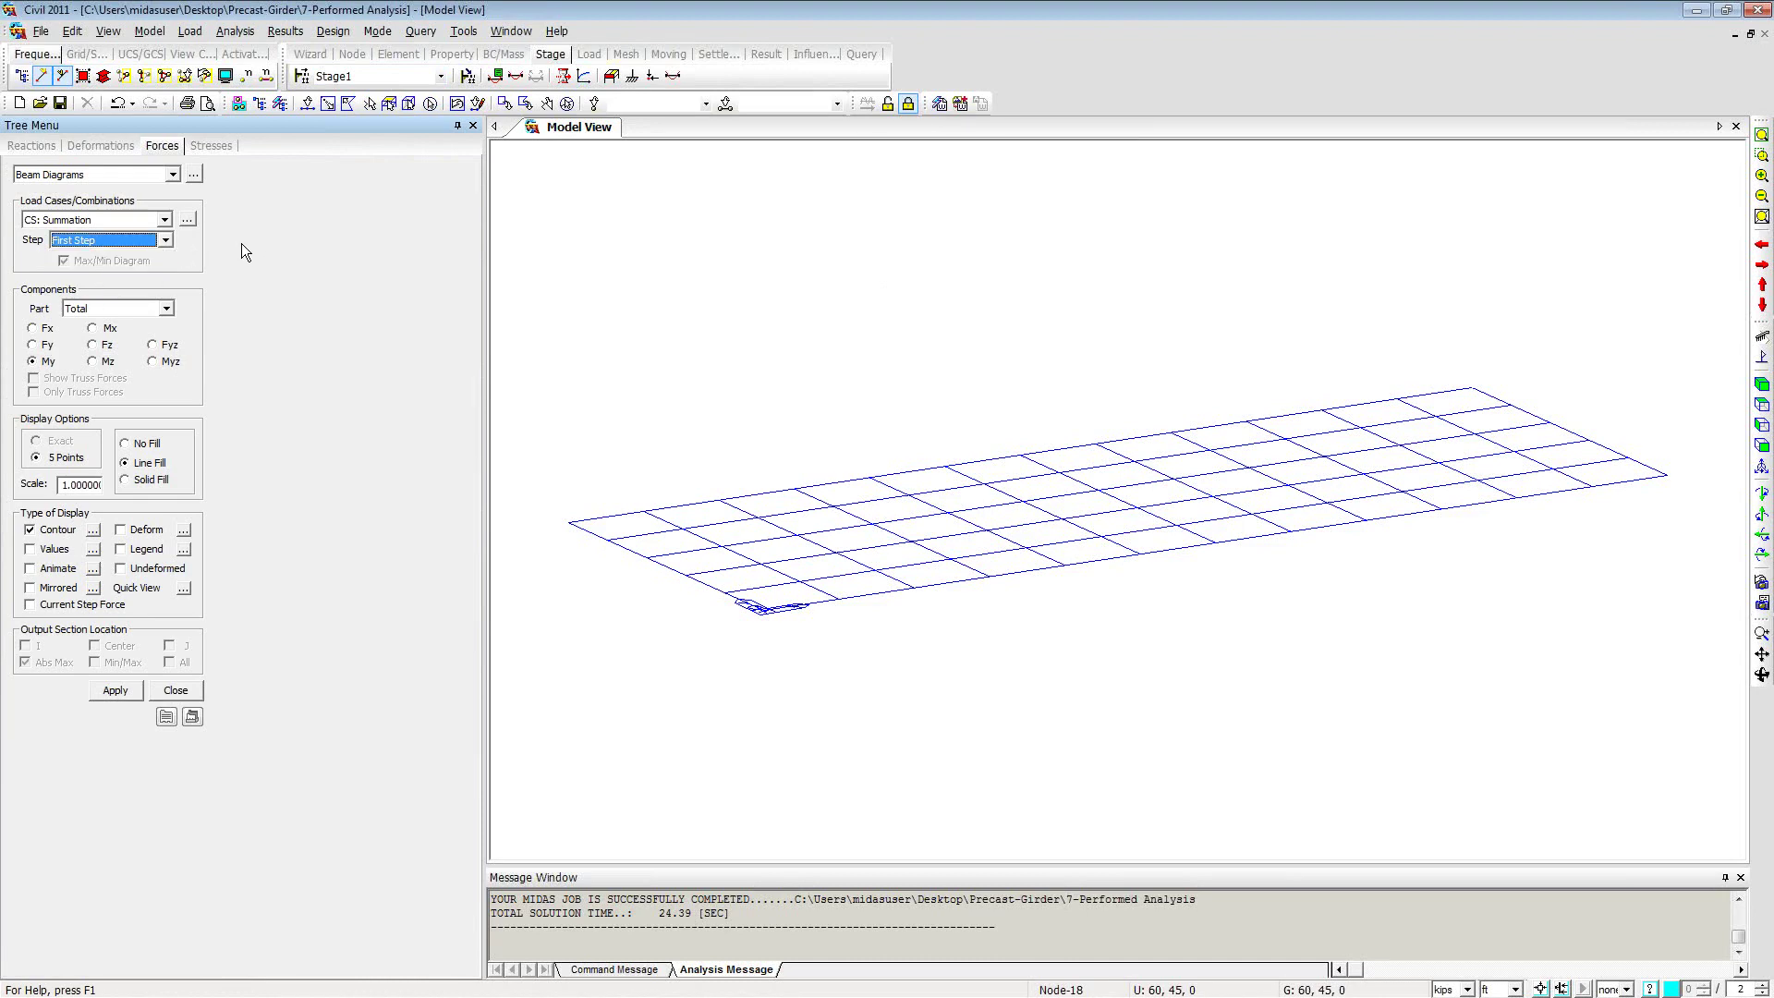
left_click(164, 219)
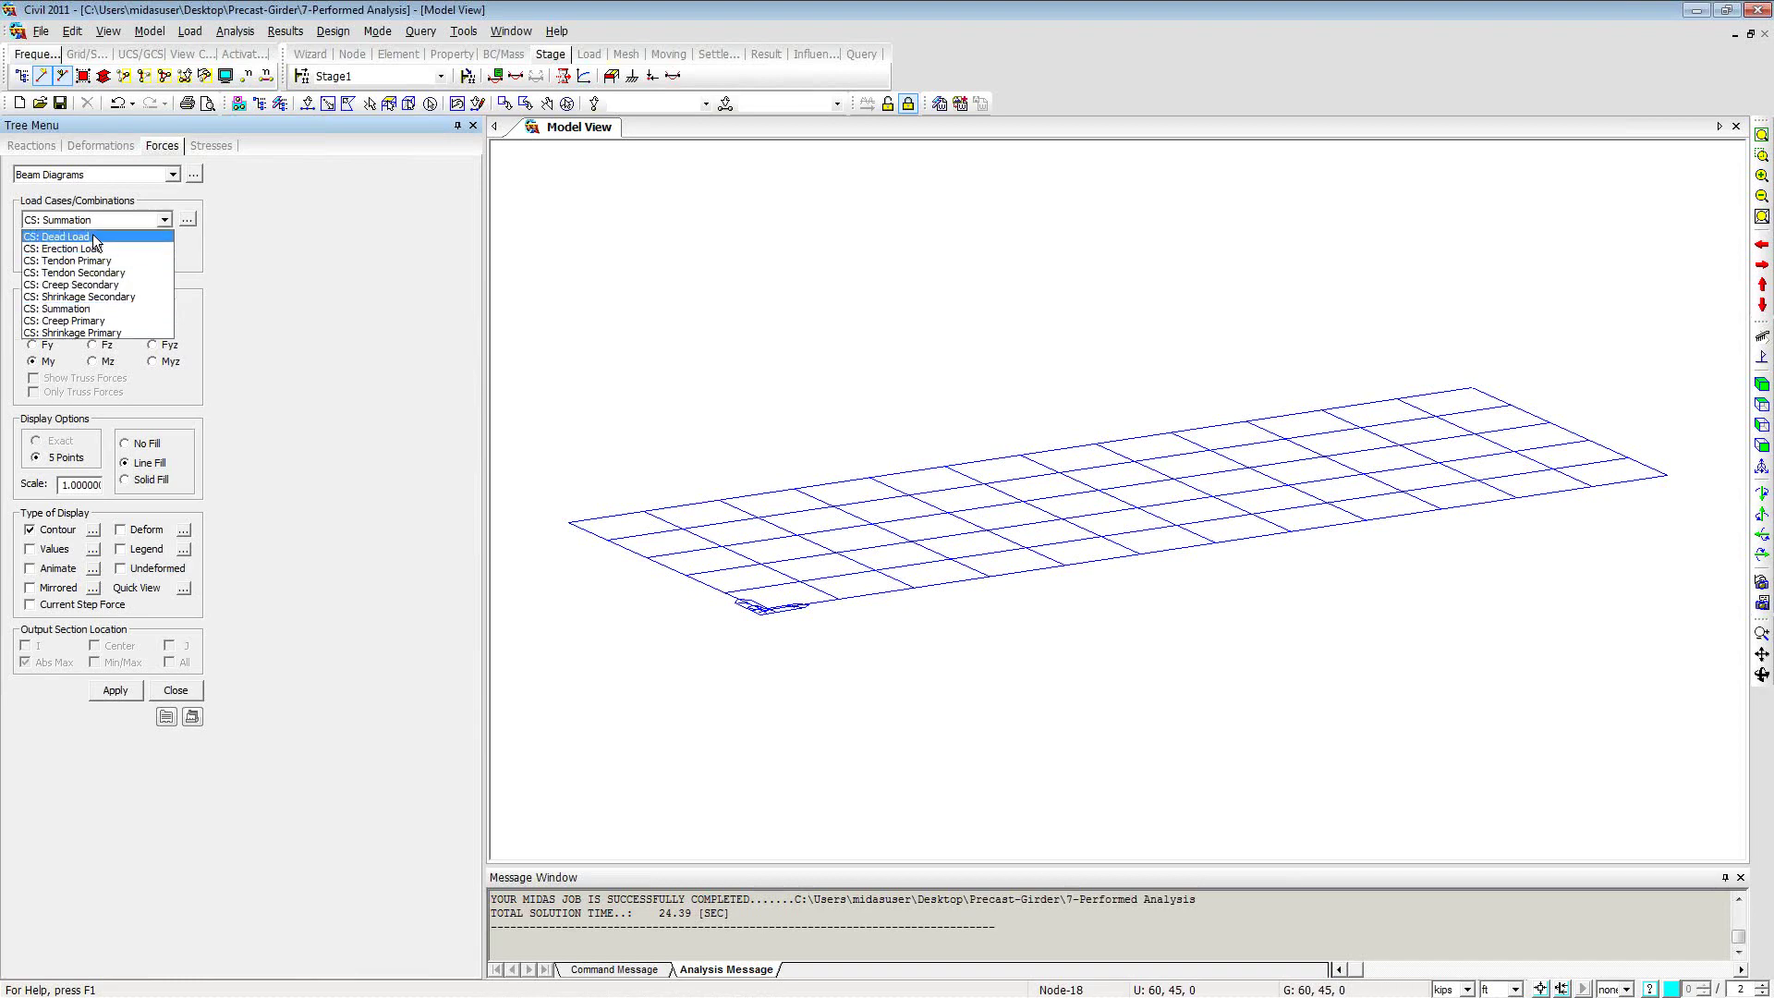
left_click(94, 238)
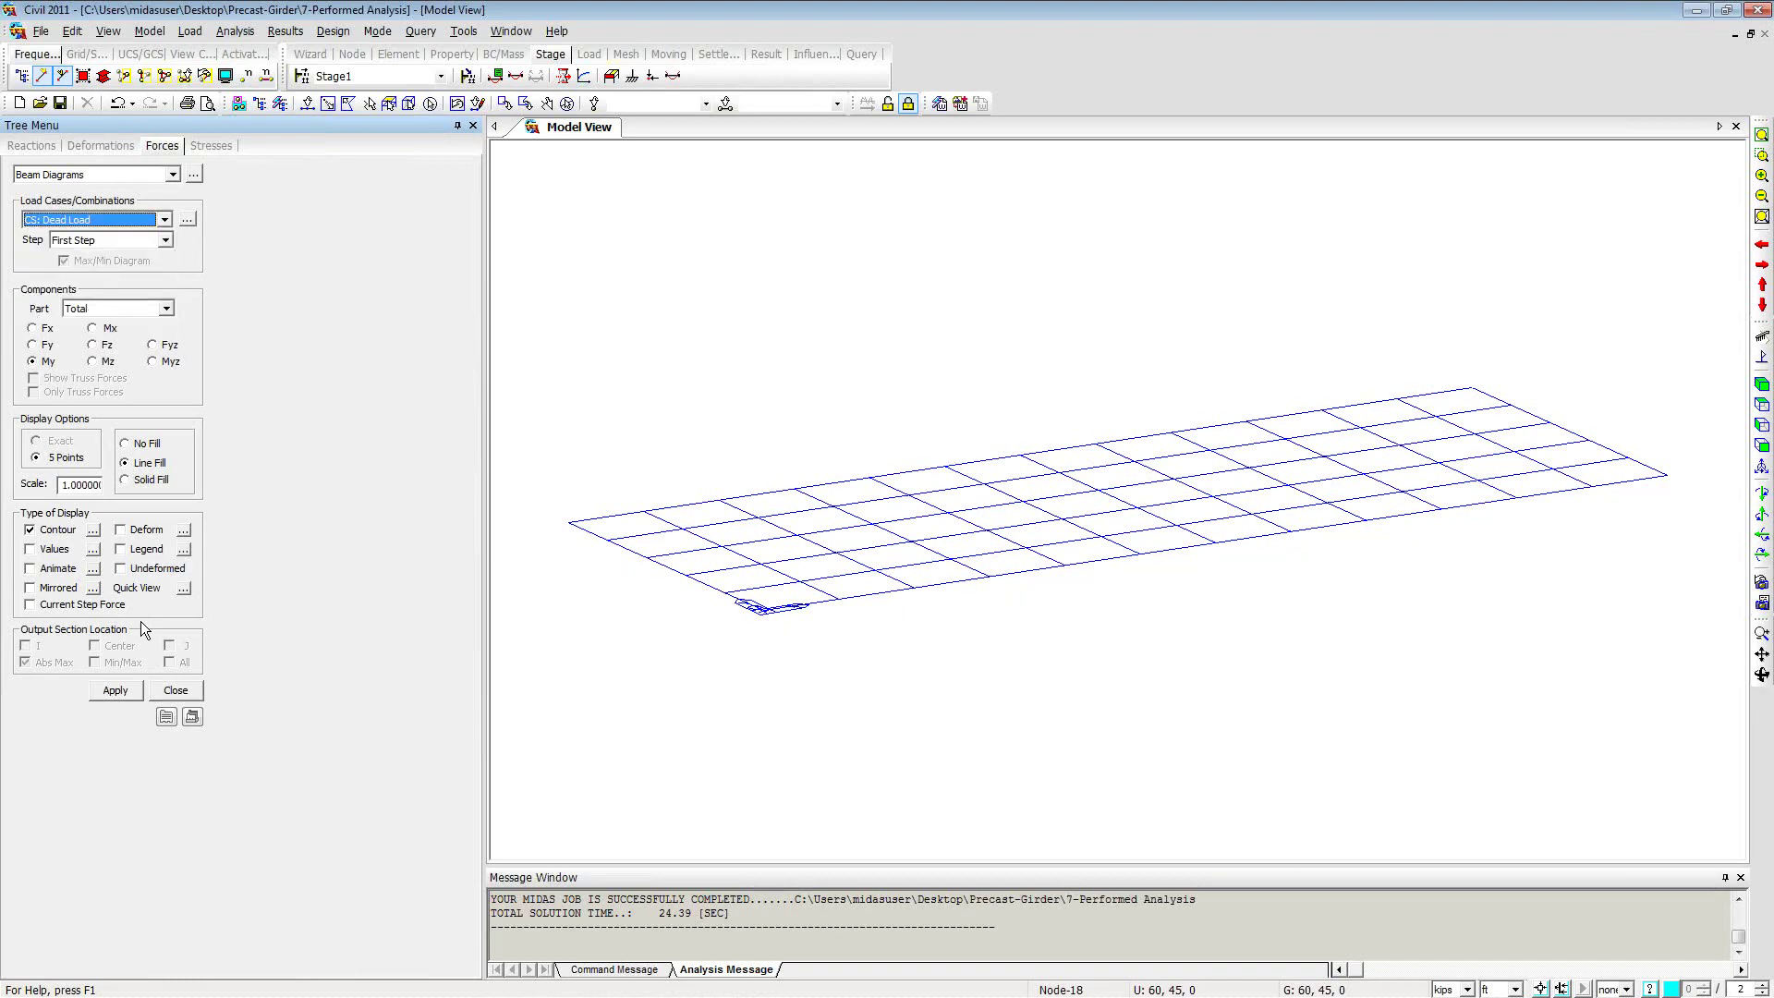
left_click(120, 549)
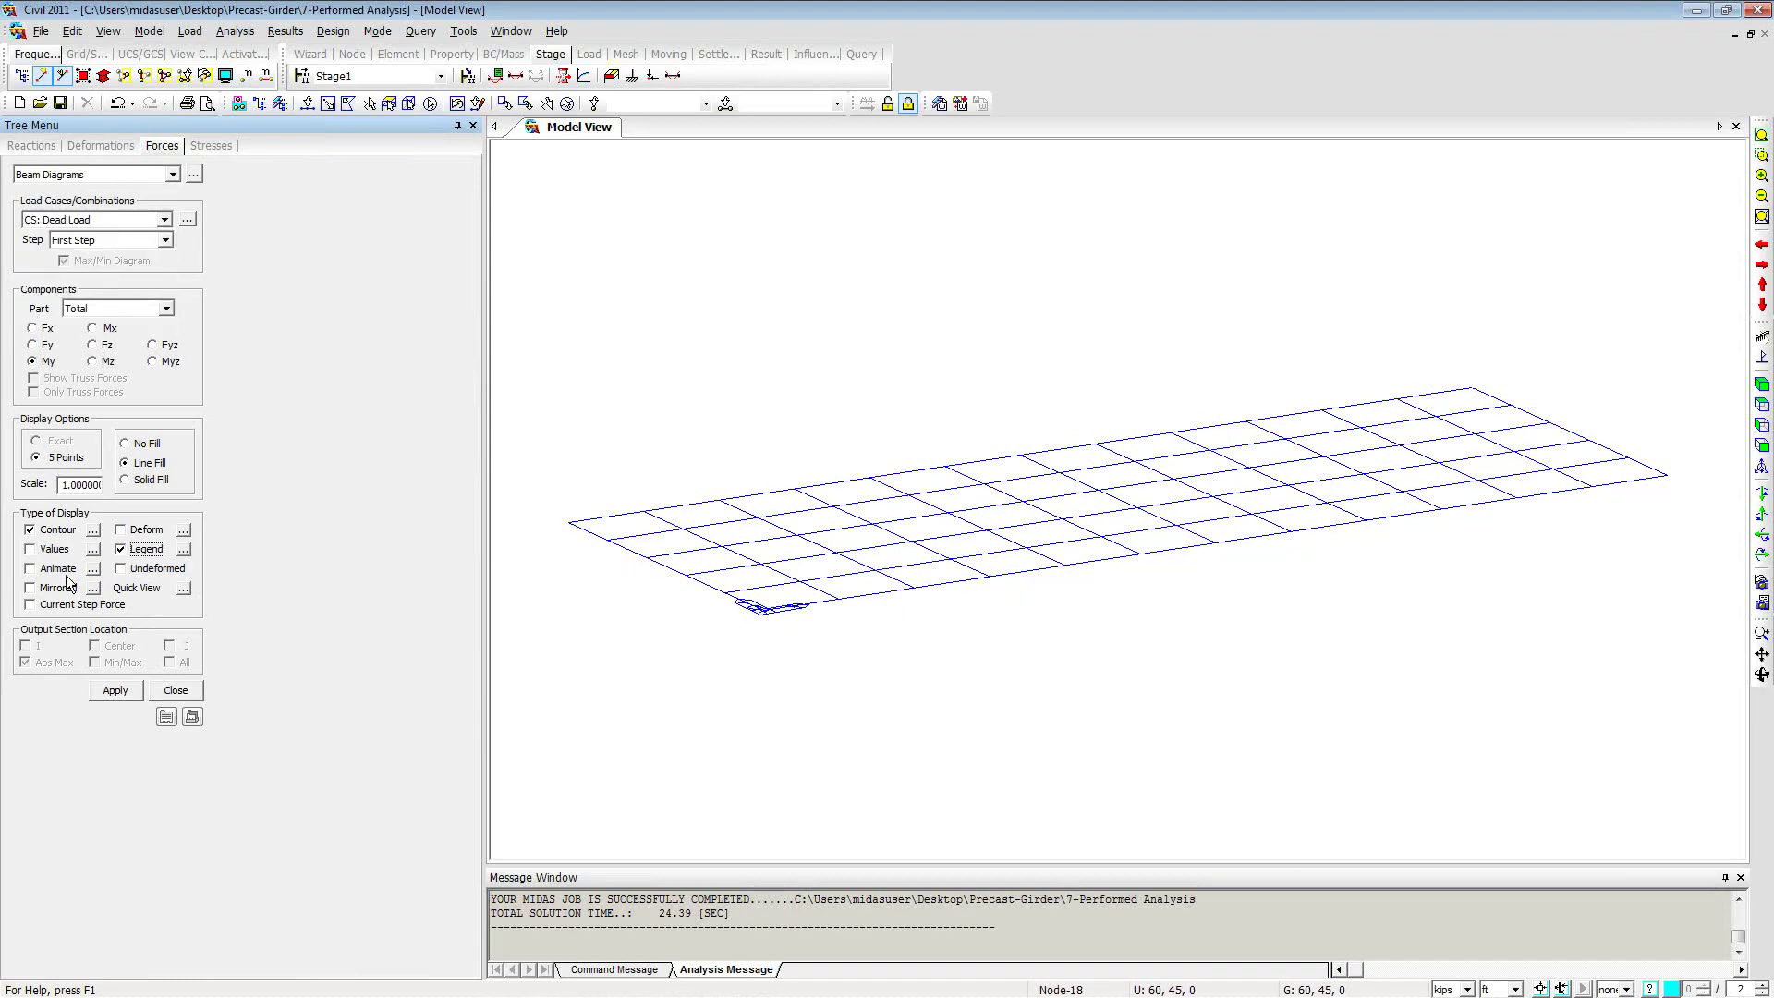
left_click(116, 691)
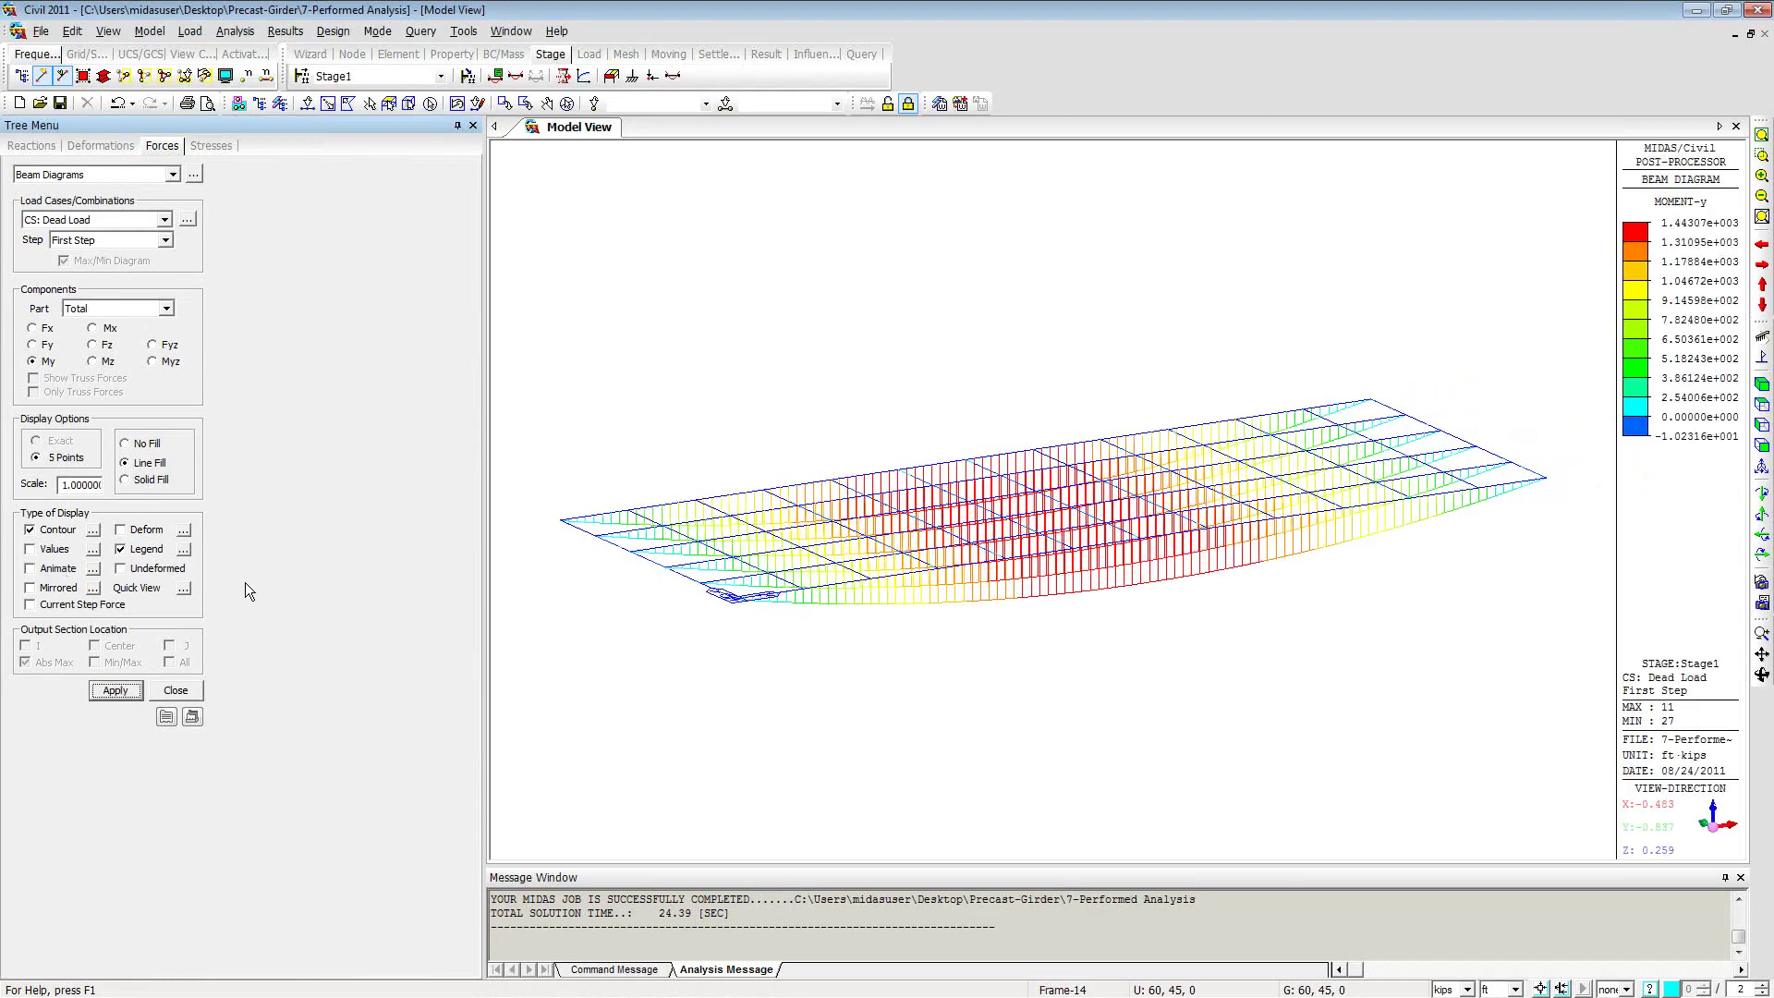
left_click(125, 480)
left_click(116, 692)
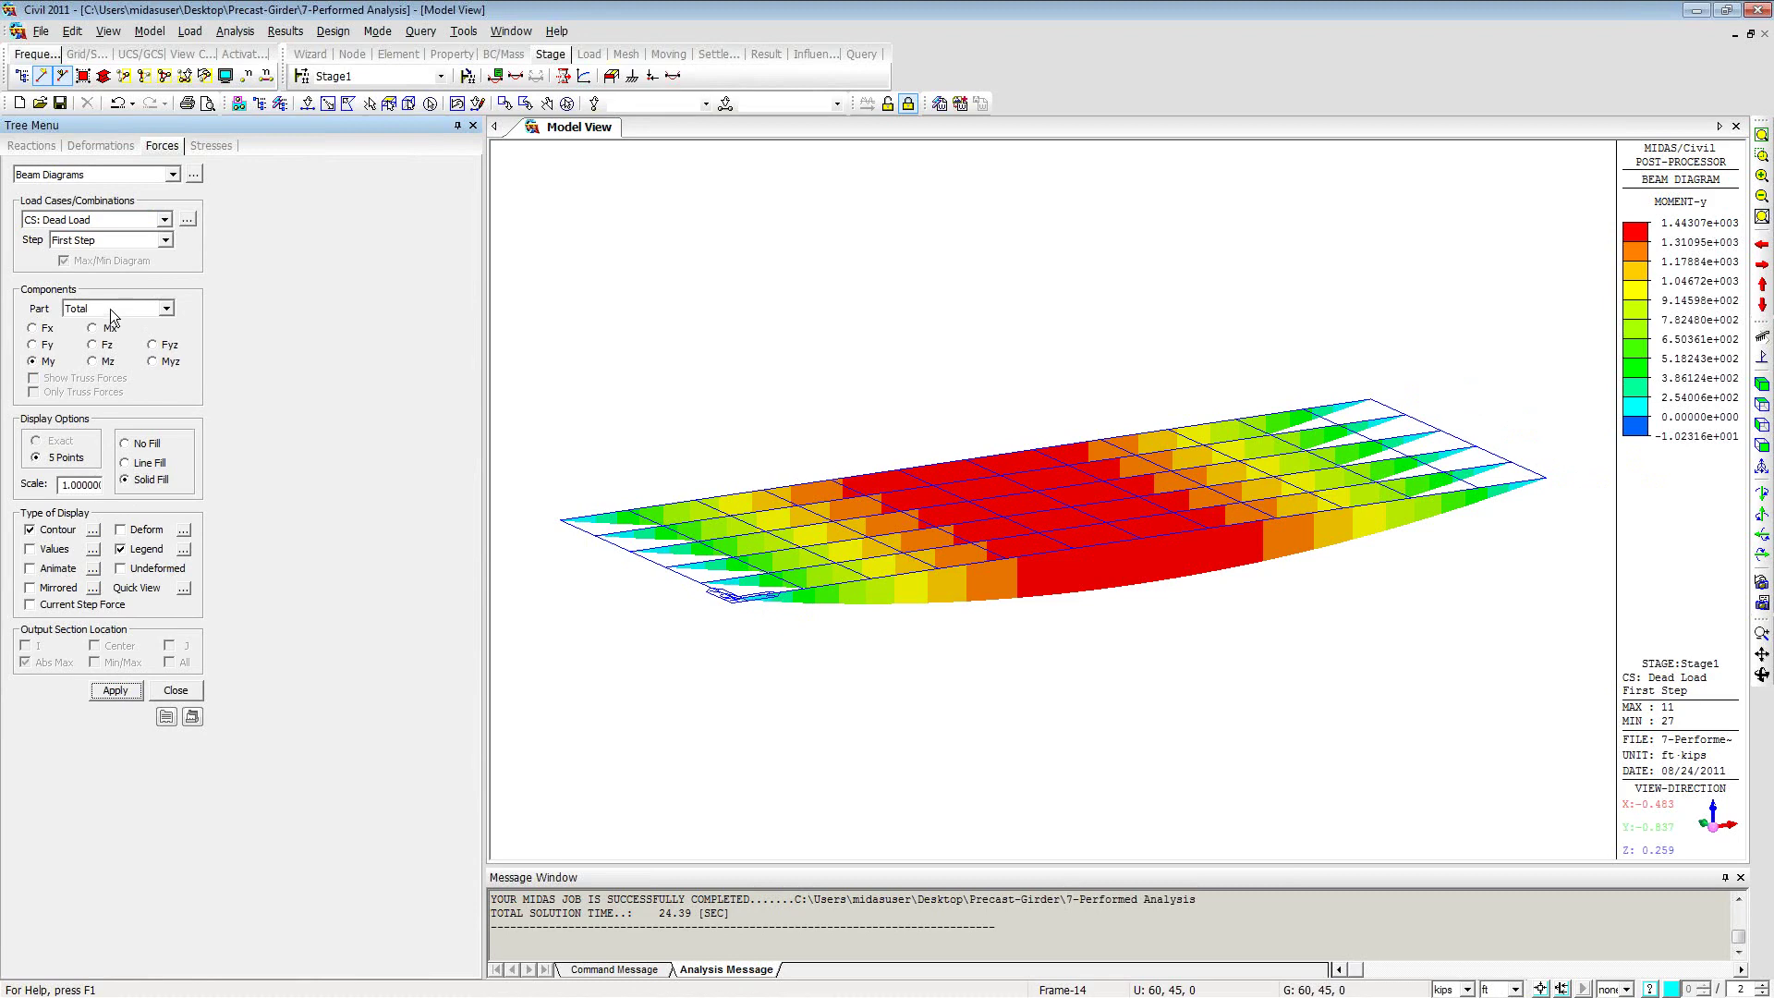
Step: Display the Stage1 dead load My diagram for Part 1 of the composite section
left_click(168, 308)
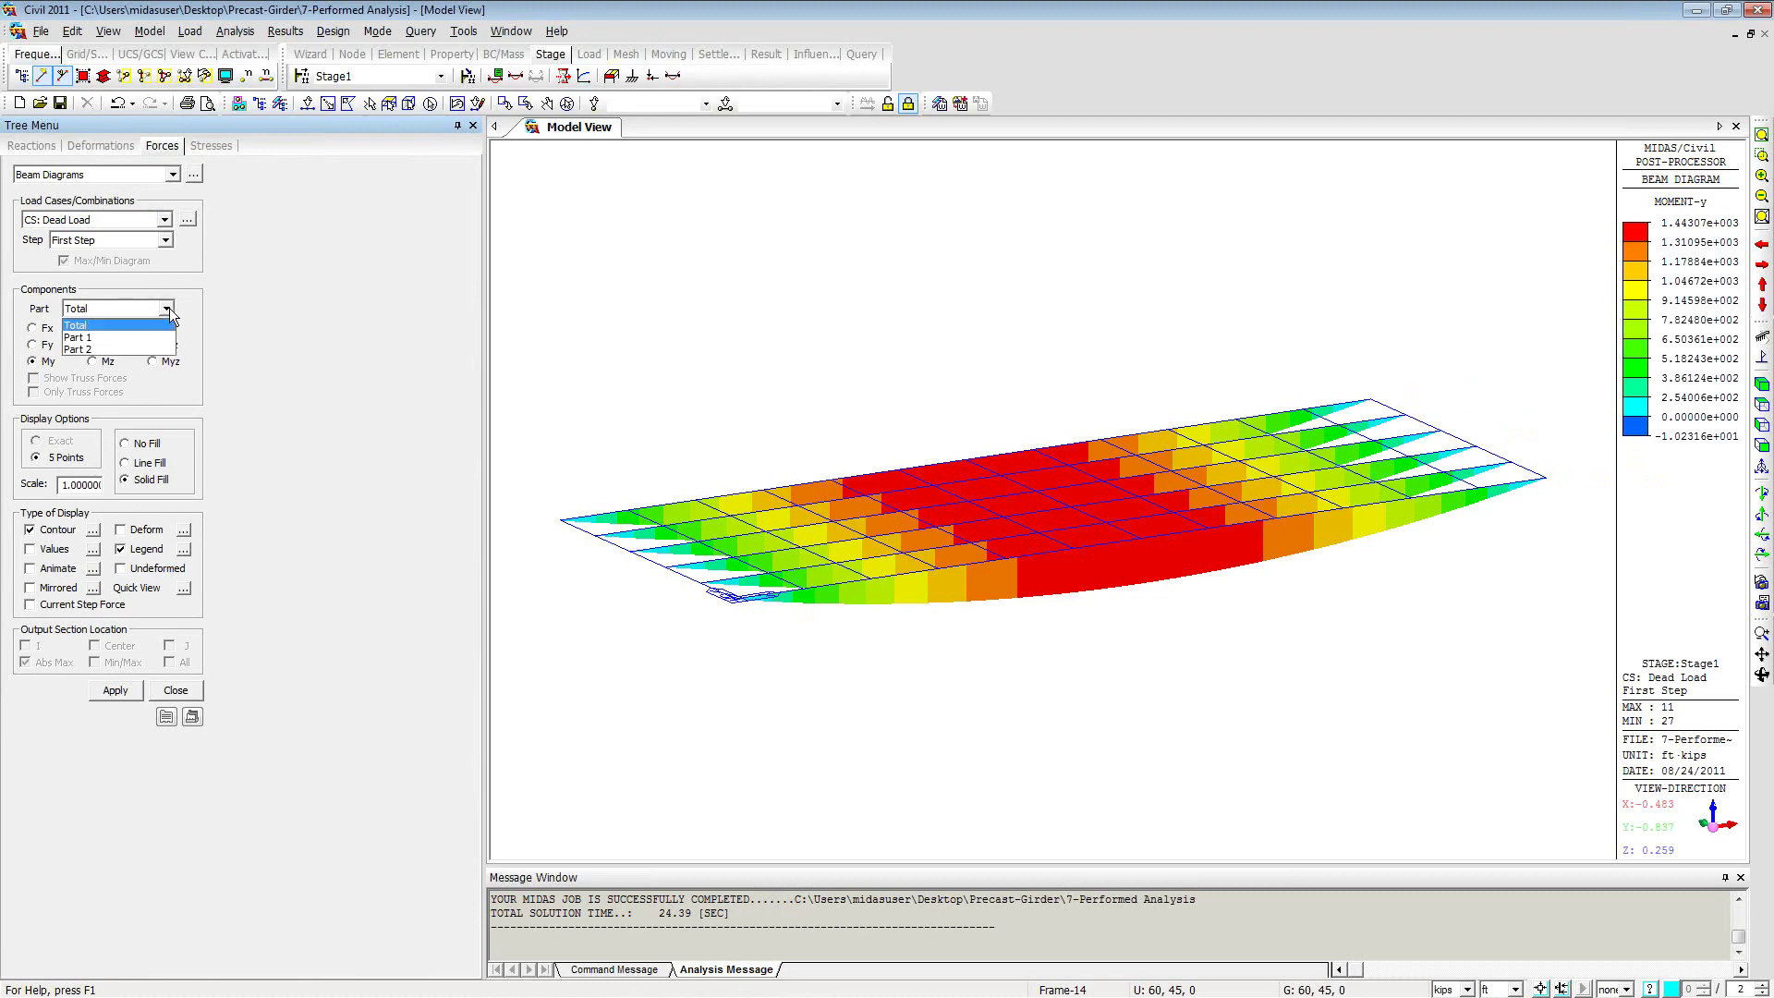
left_click(114, 337)
left_click(119, 691)
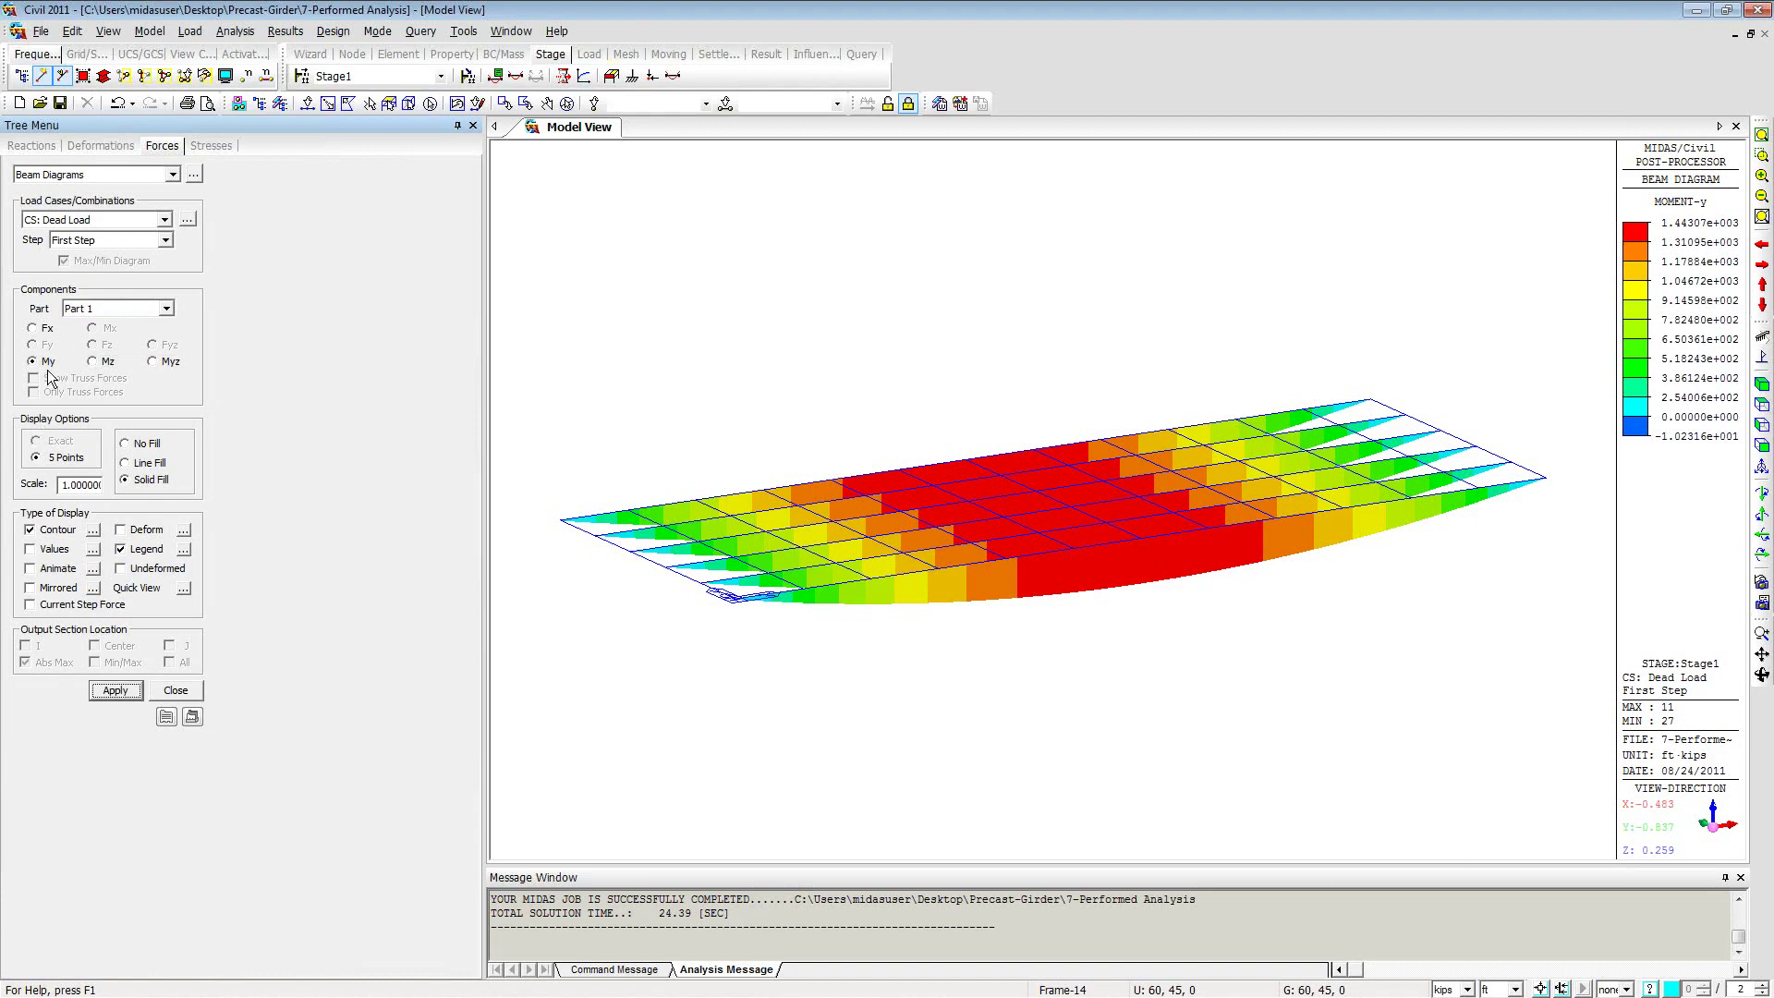
Step: Display the dead load My diagram for Part 2 of the composite section in Stage1 and in Stage2
left_click(104, 307)
left_click(85, 354)
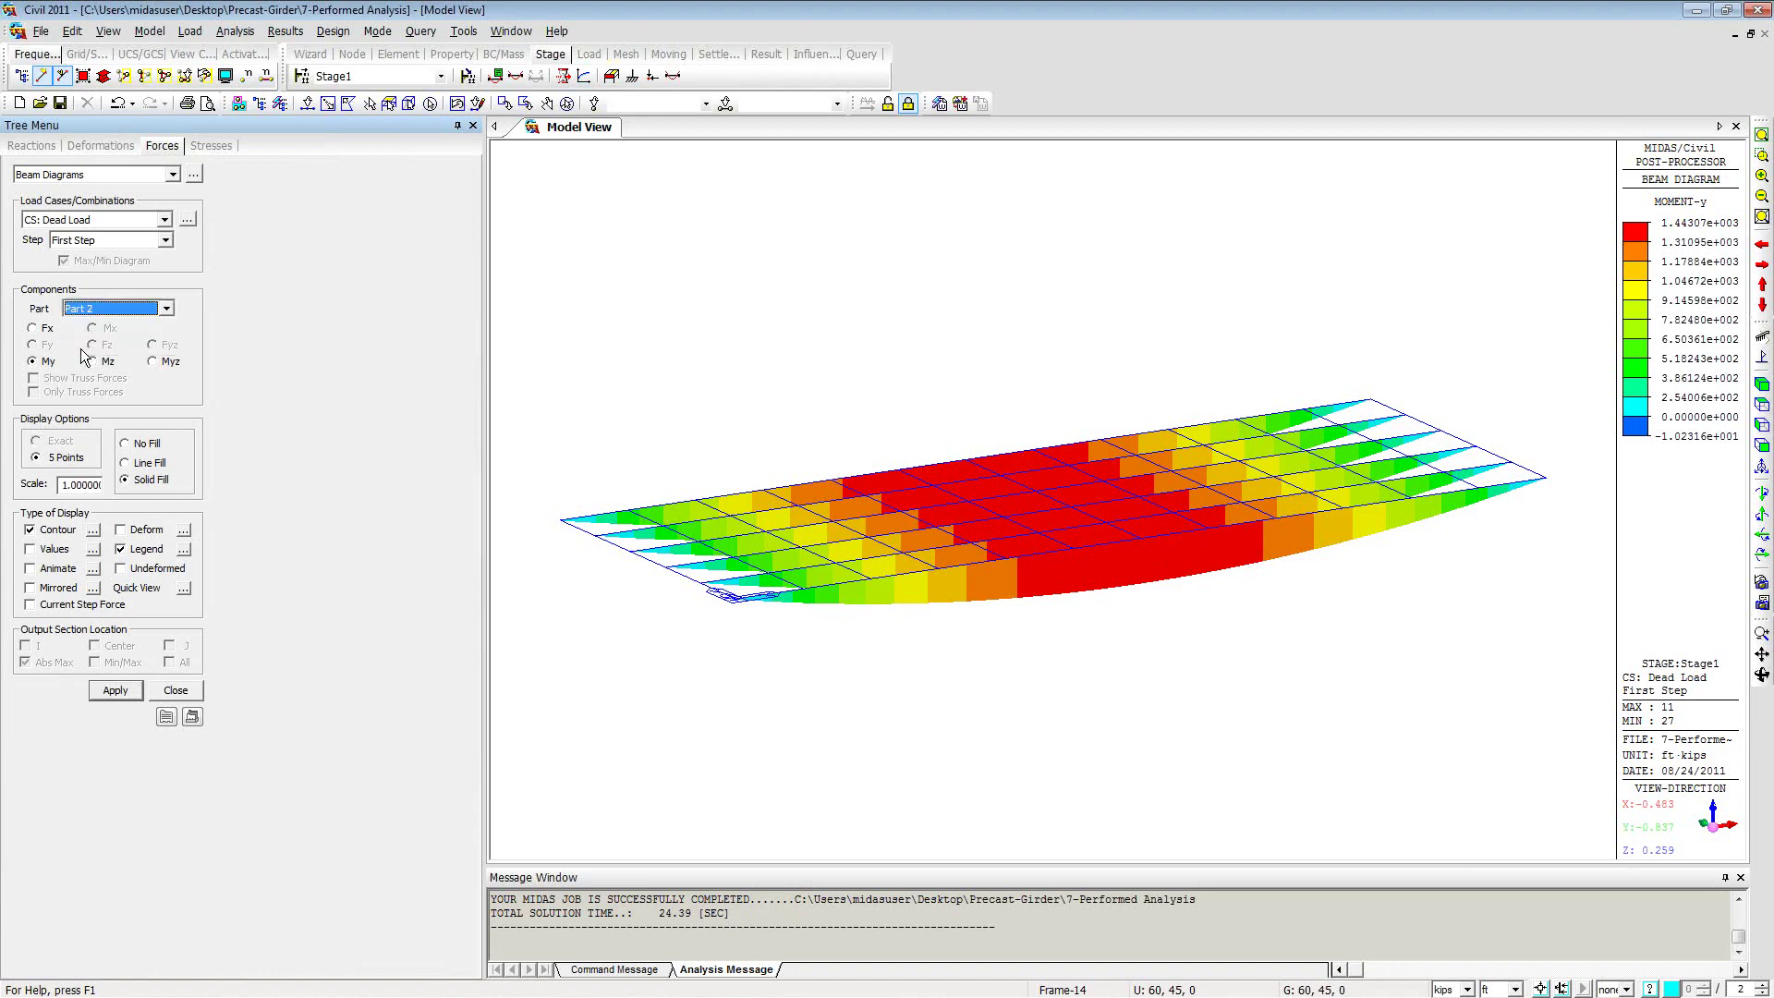
left_click(120, 688)
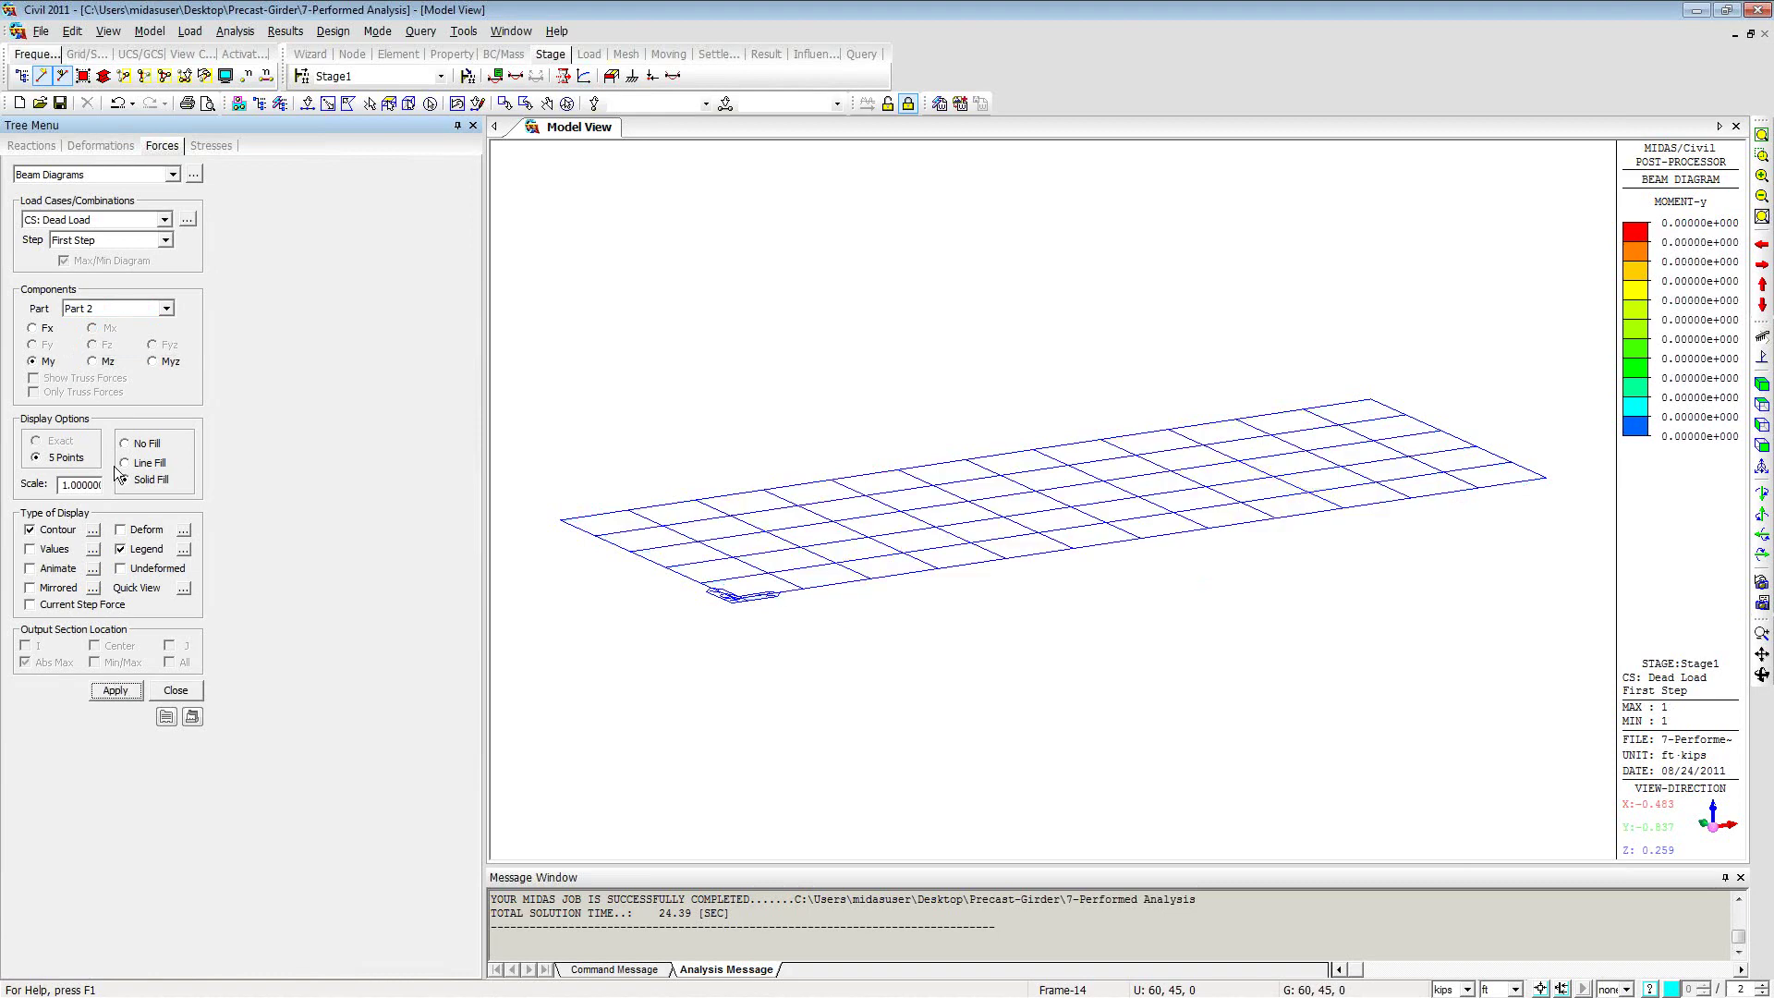
left_click(442, 80)
left_click(370, 109)
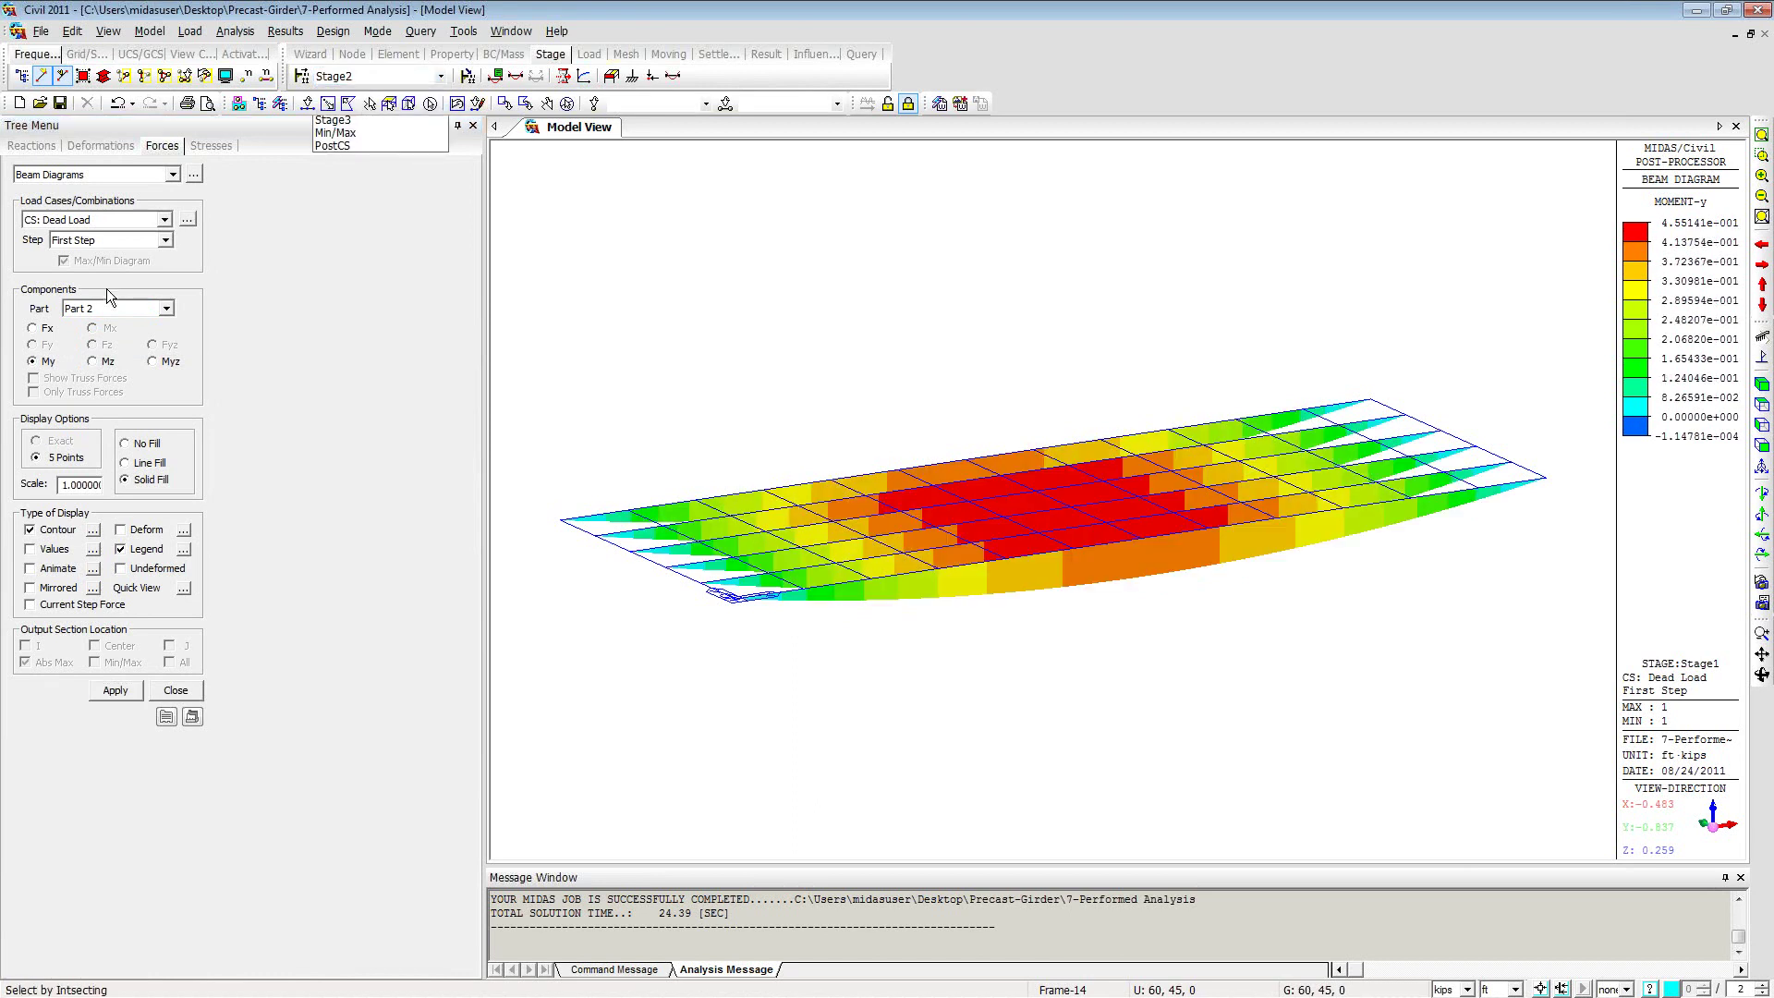
Step: Display the Stage2 dead load My diagram for Part 1 and for the Total composite section
left_click(167, 310)
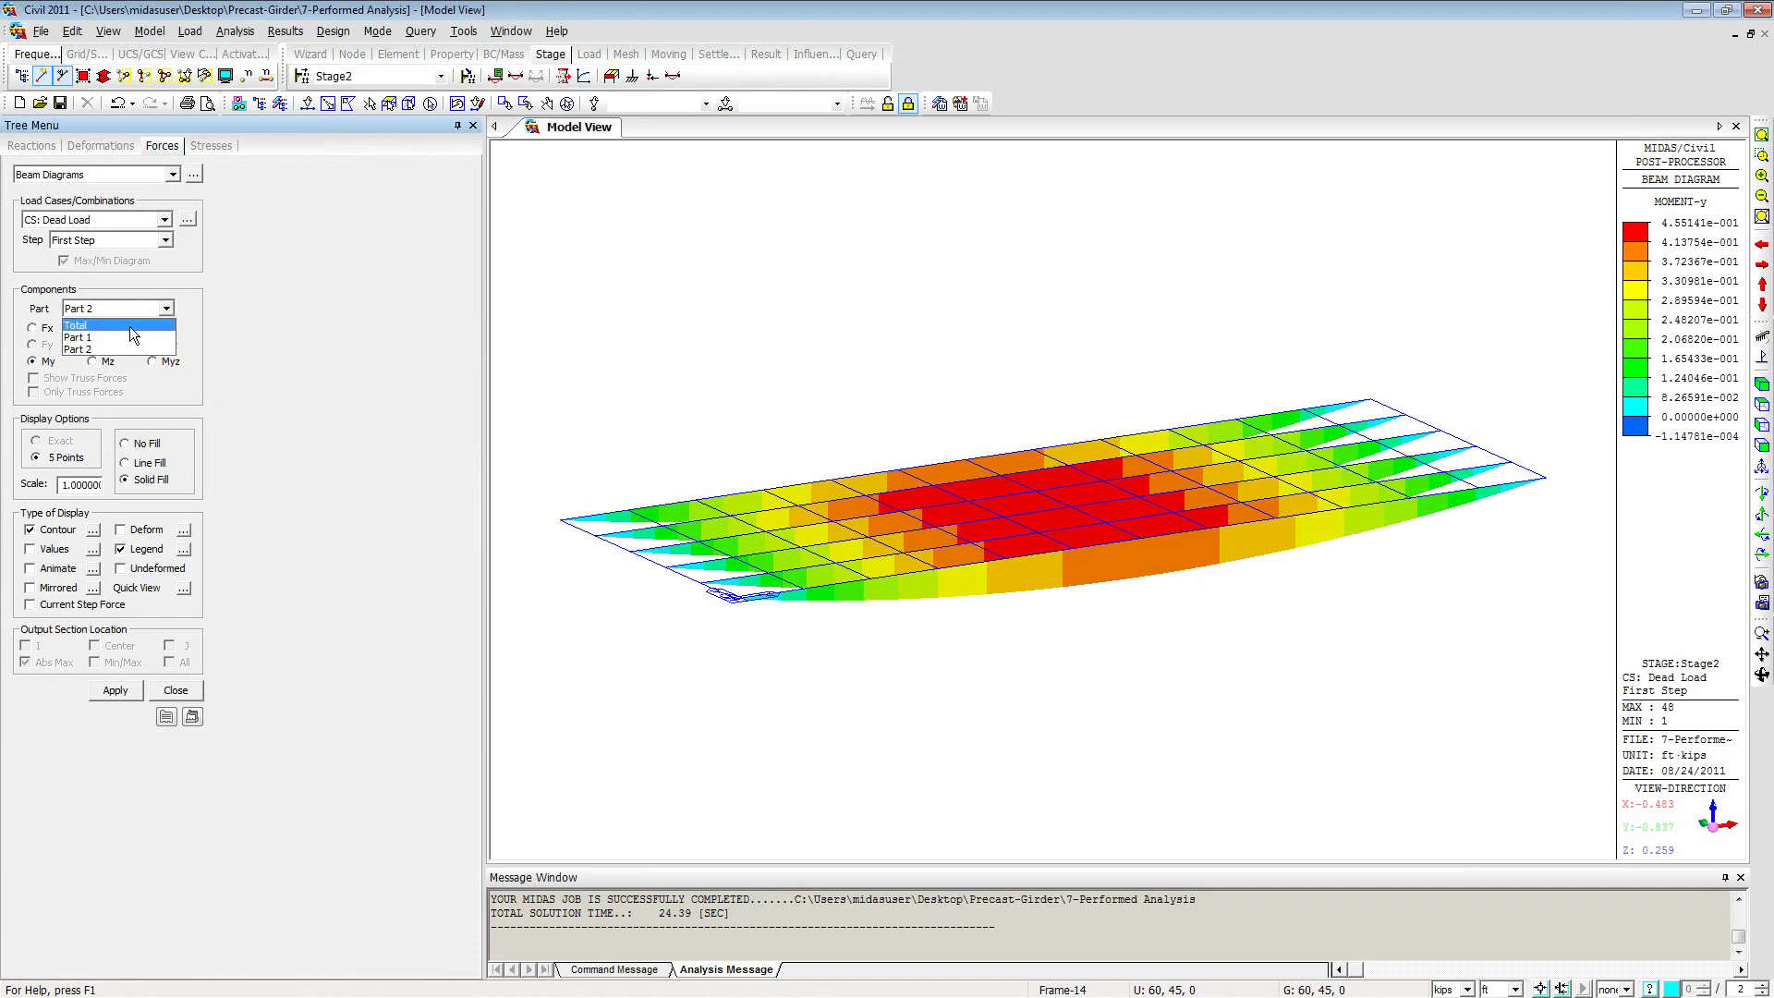
left_click(110, 340)
left_click(104, 331)
left_click(111, 691)
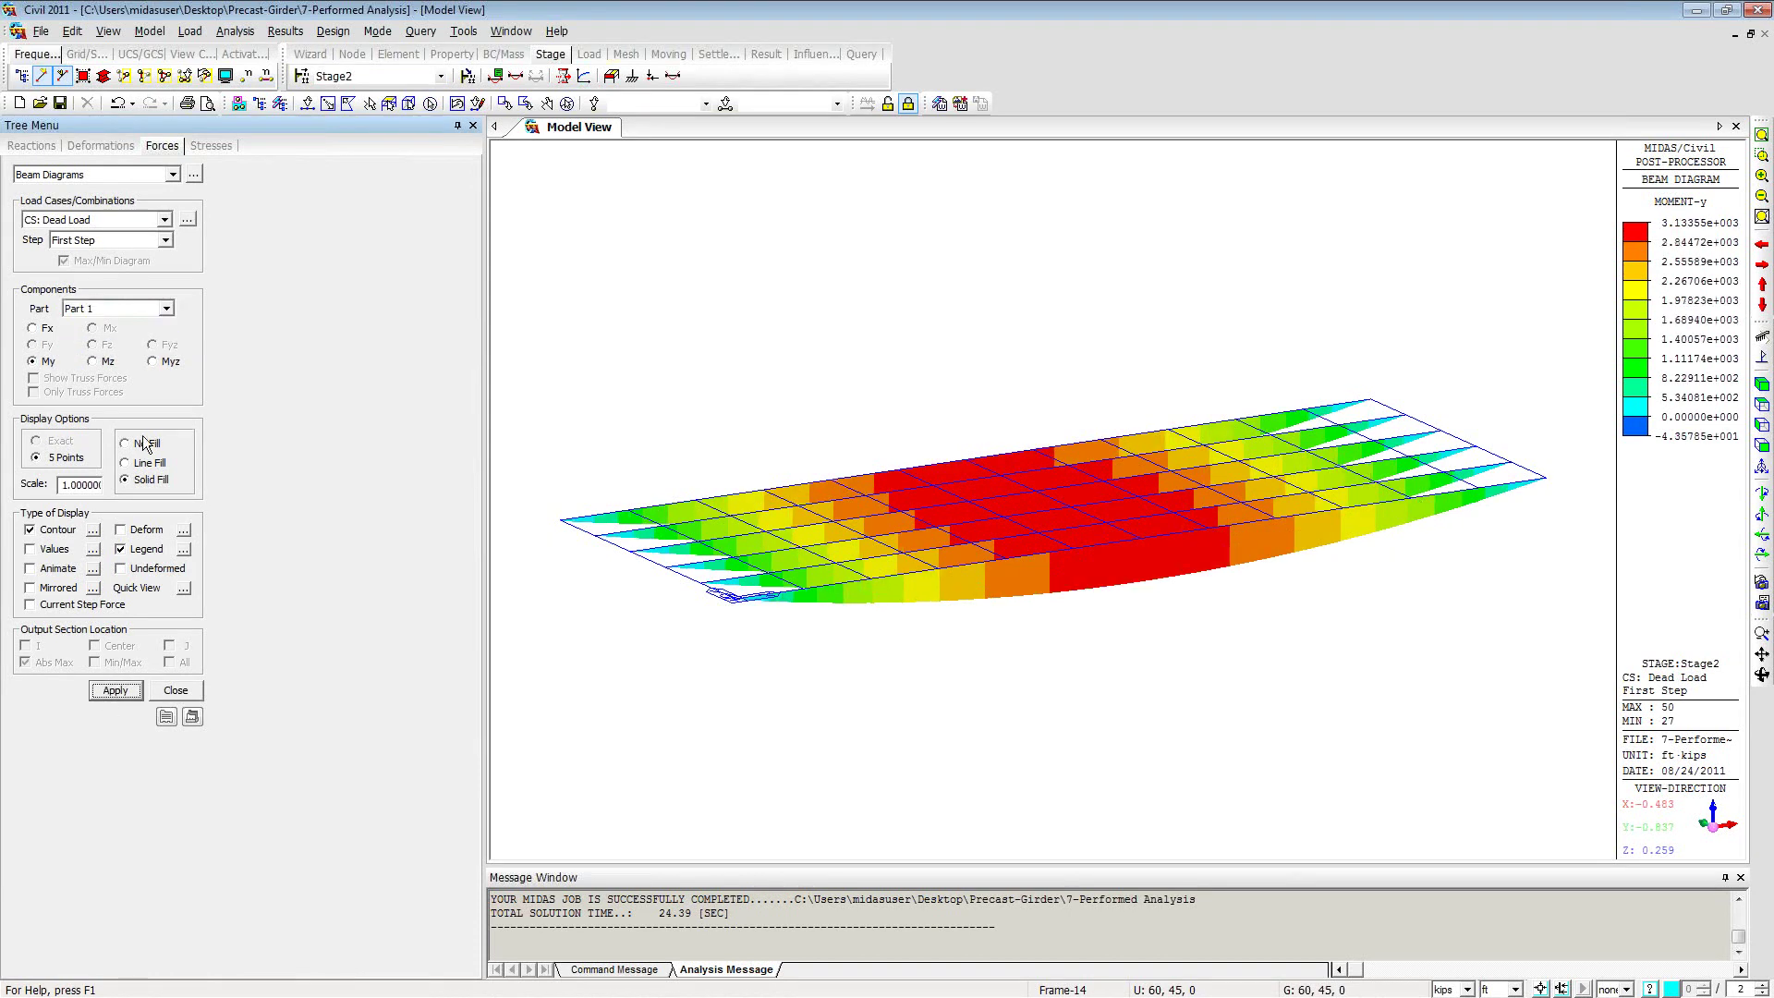
left_click(167, 308)
left_click(102, 325)
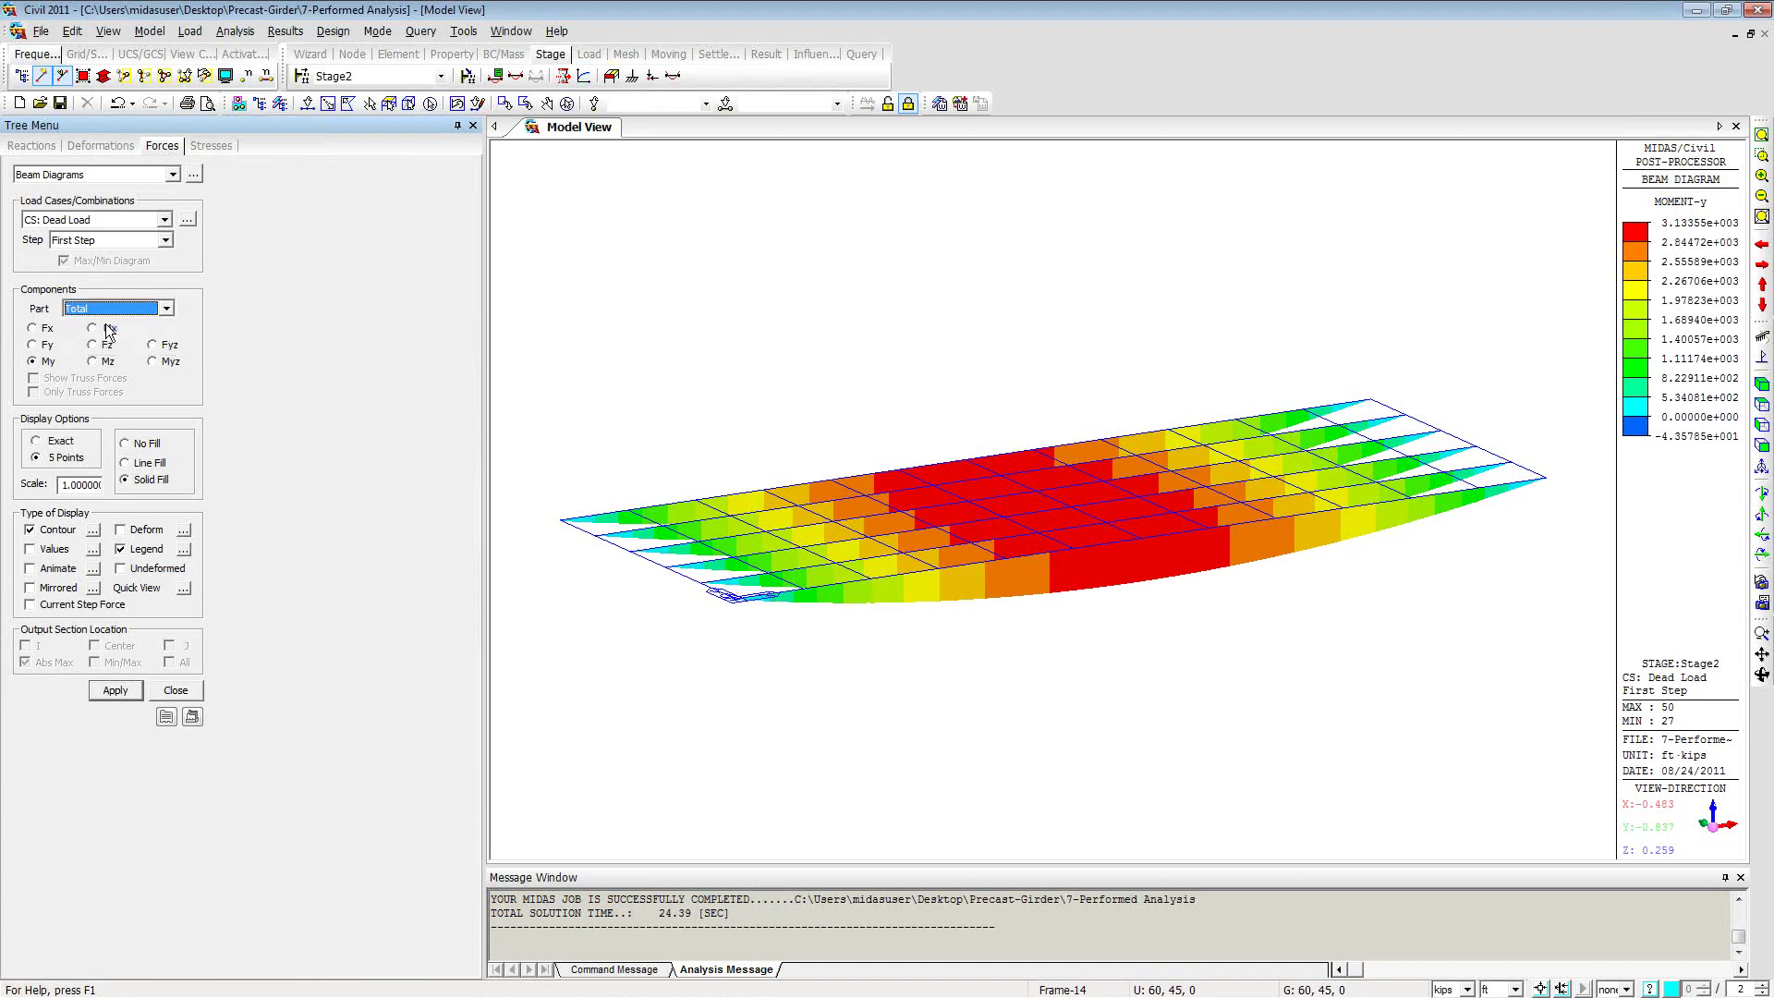
left_click(113, 690)
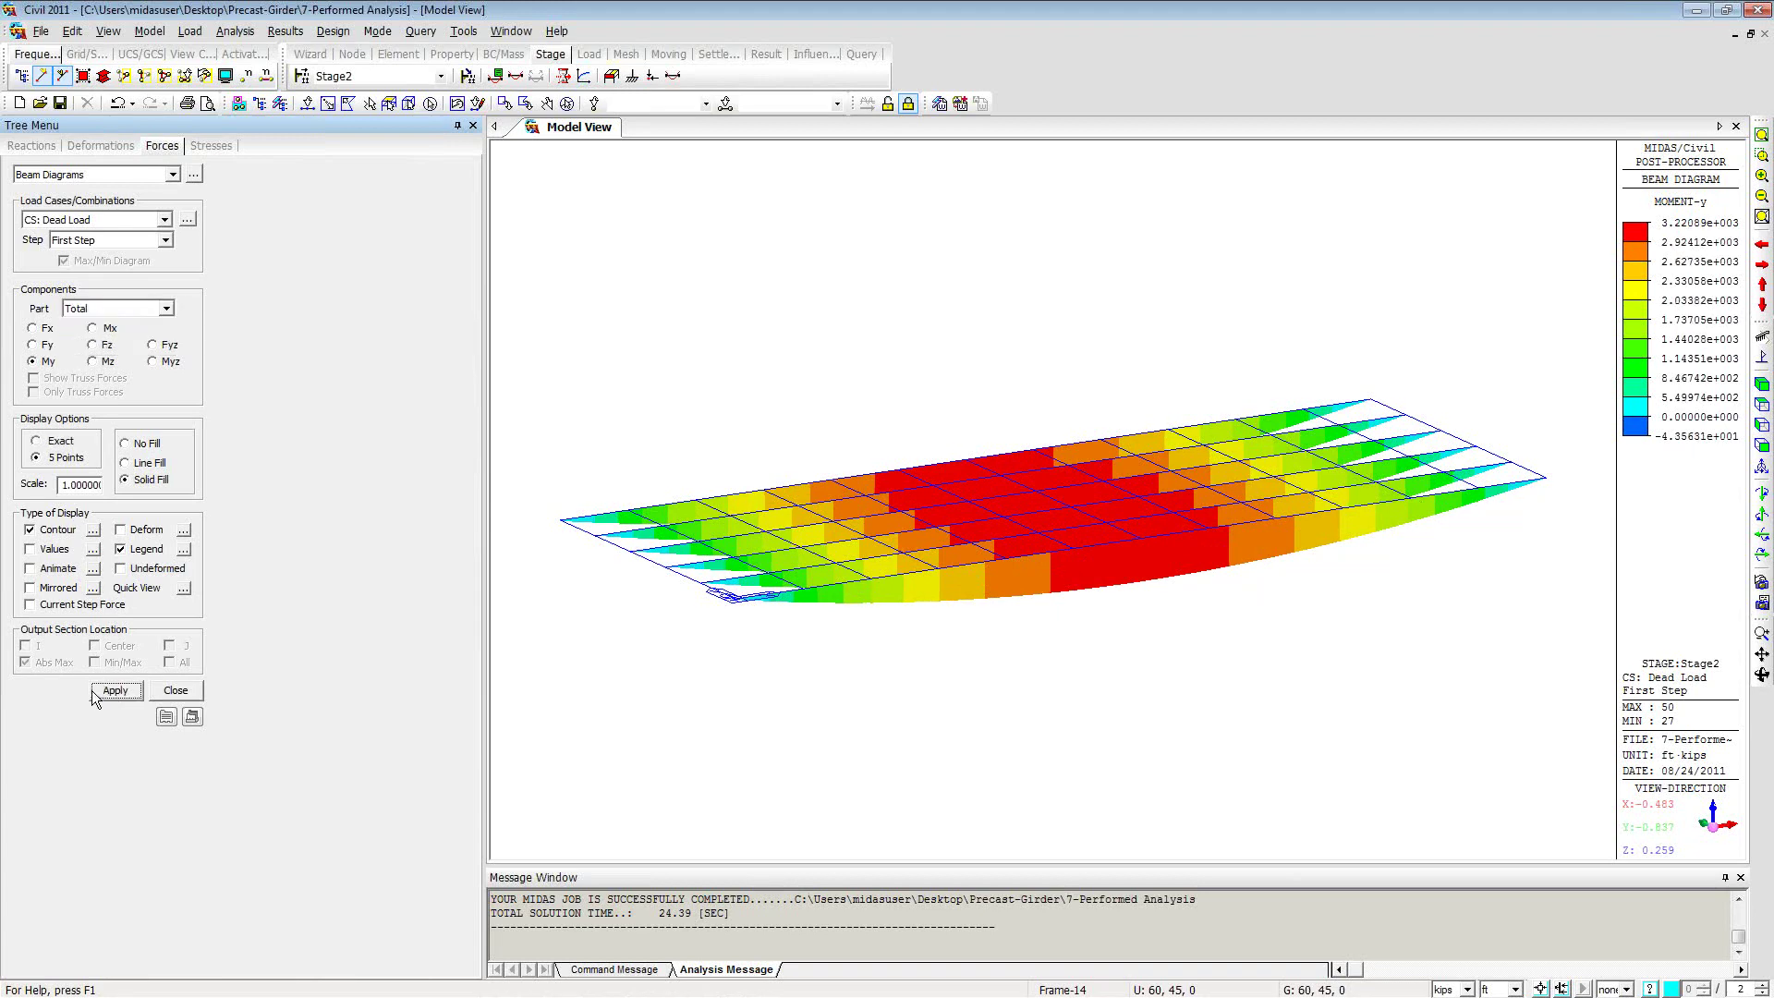
left_click(111, 693)
Step: Display the total Fz shear diagram for CS: Dead Load in Stage2
left_click(34, 345)
left_click(94, 346)
left_click(120, 695)
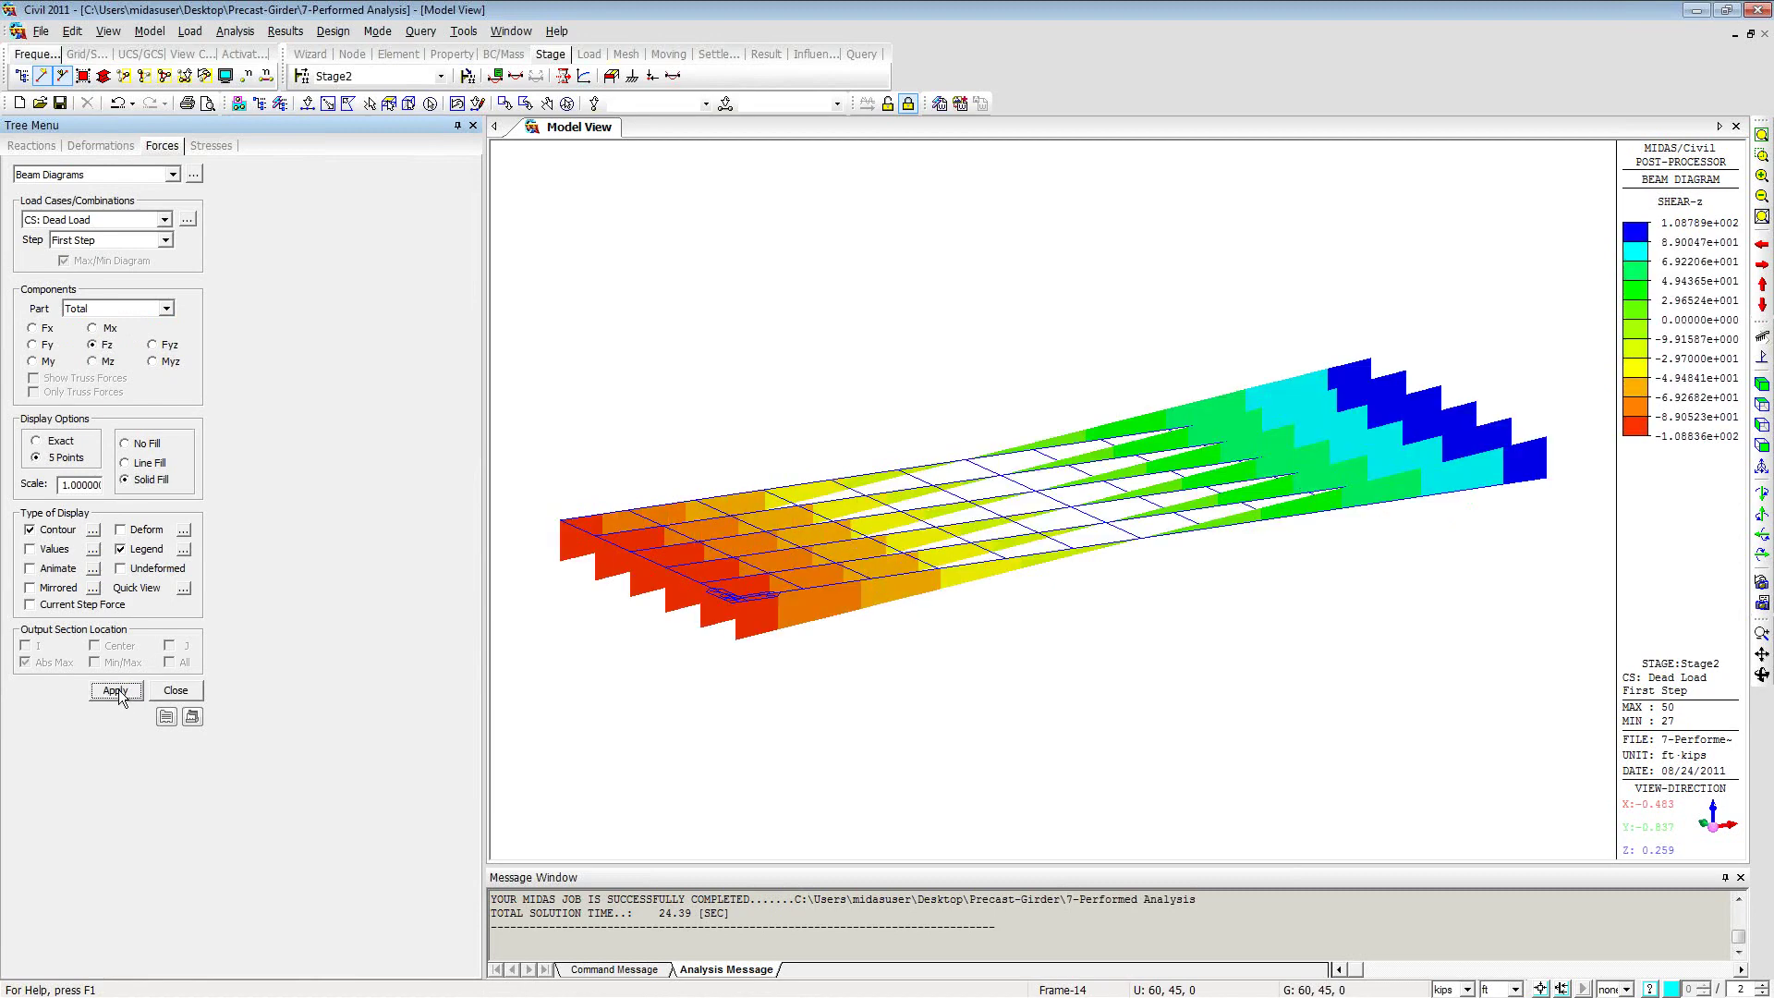
mouse_move(707, 479)
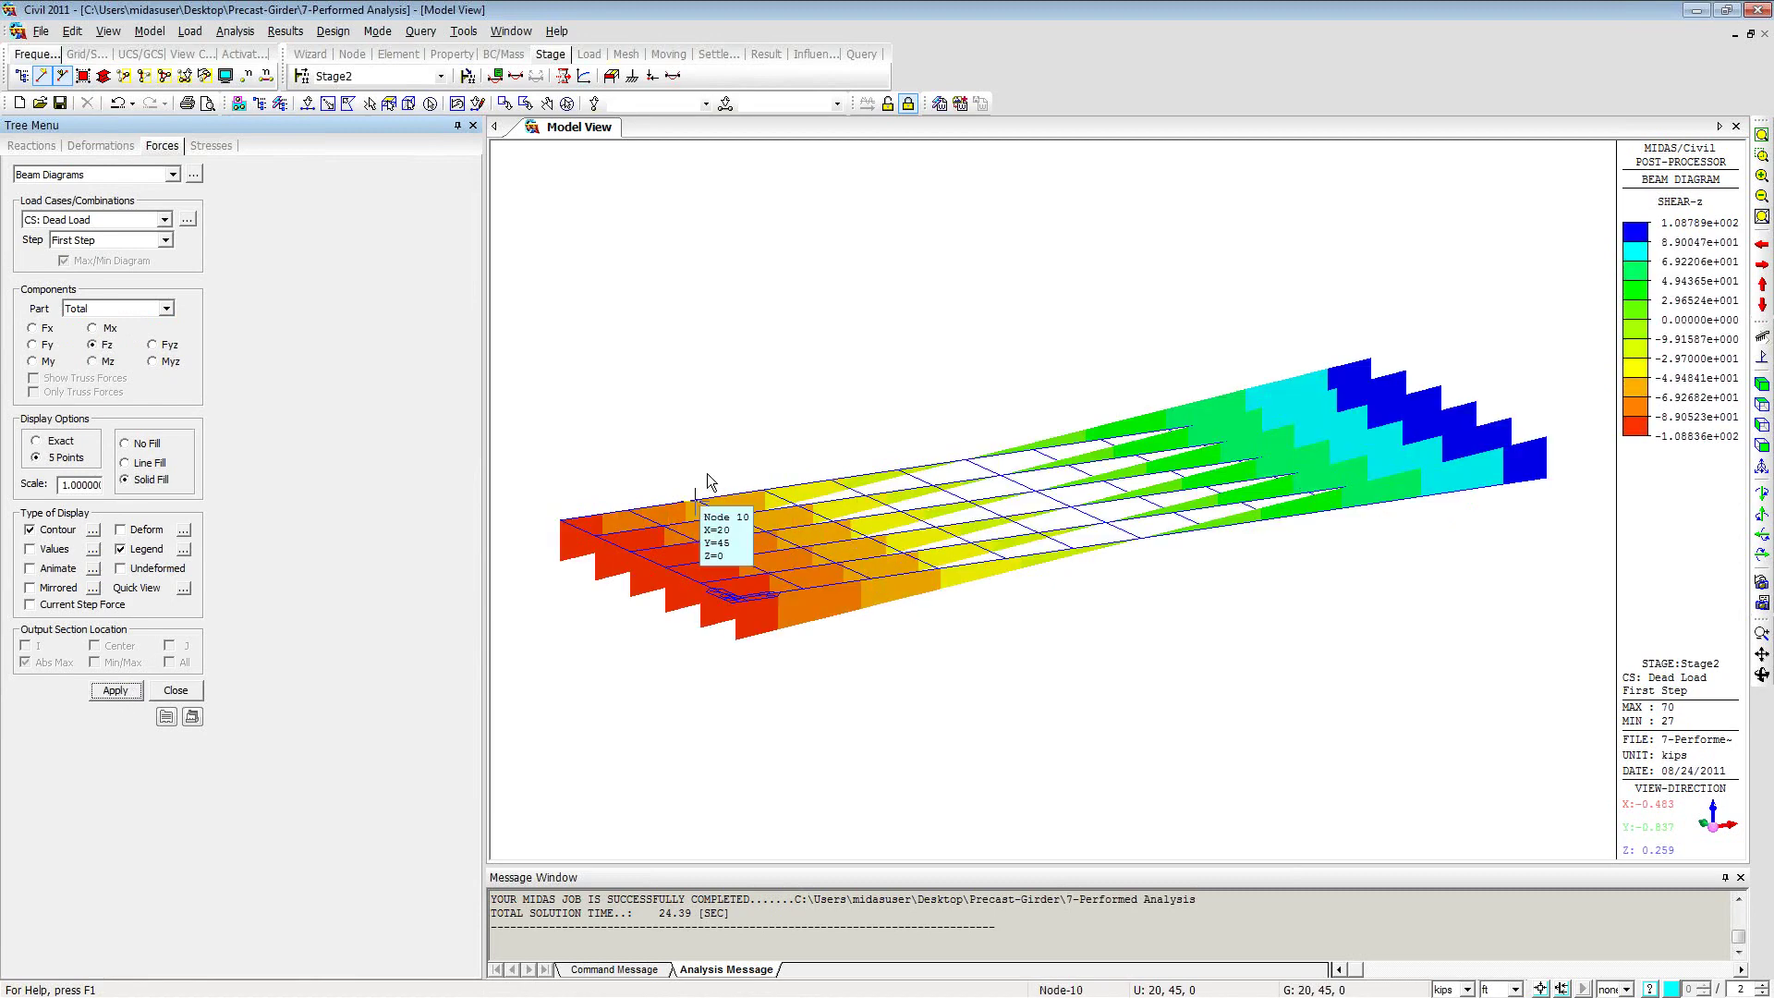
left_click(579, 240)
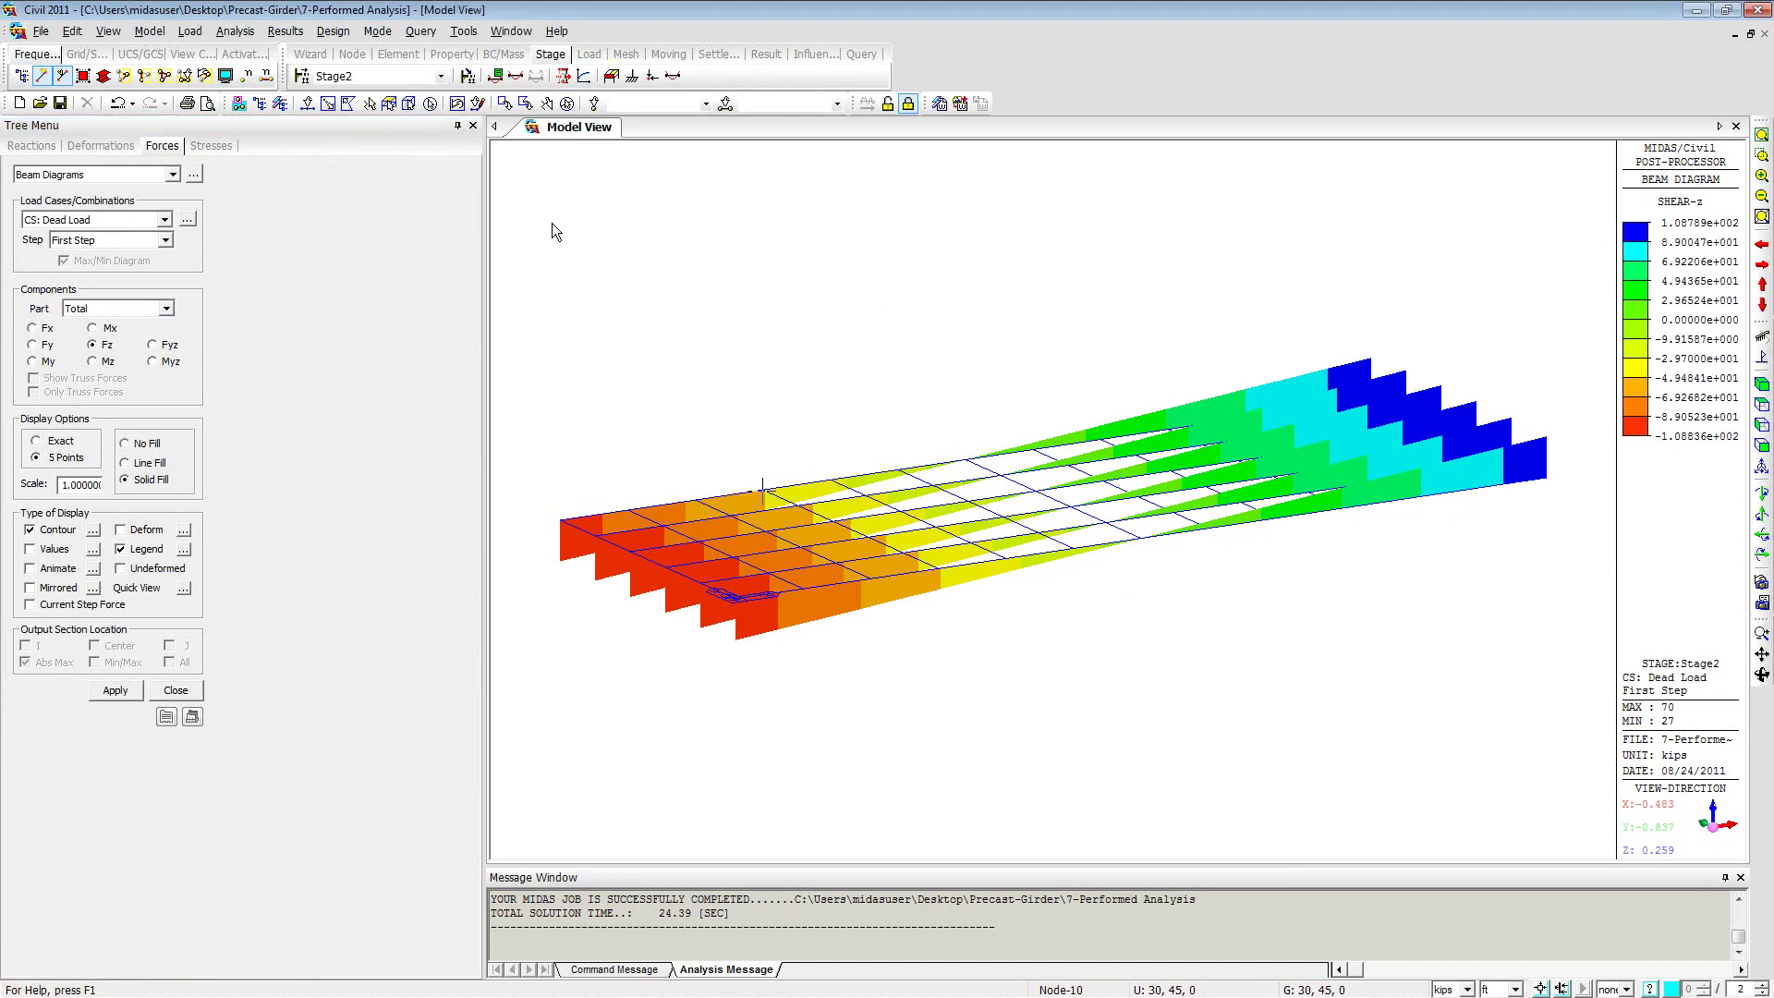
Step: Display the Stage2 first-step beam diagrams for CS: Summation, showing Fz and My for the total section
left_click(163, 219)
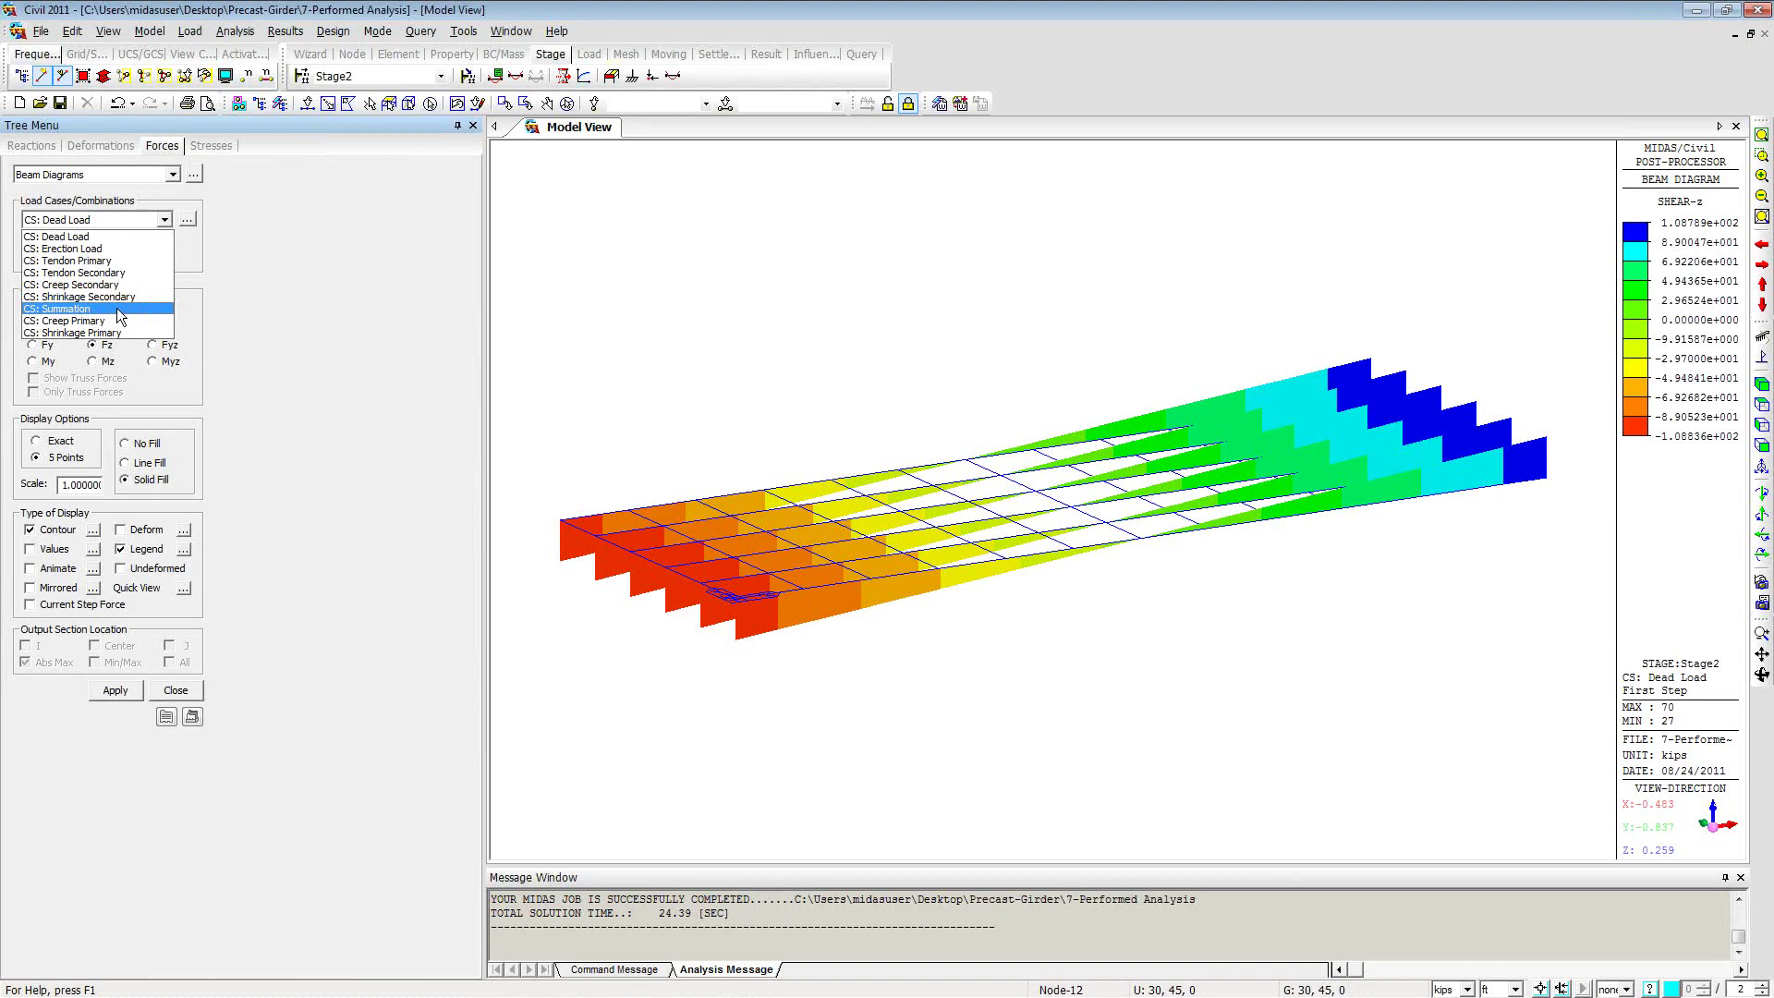
left_click(116, 307)
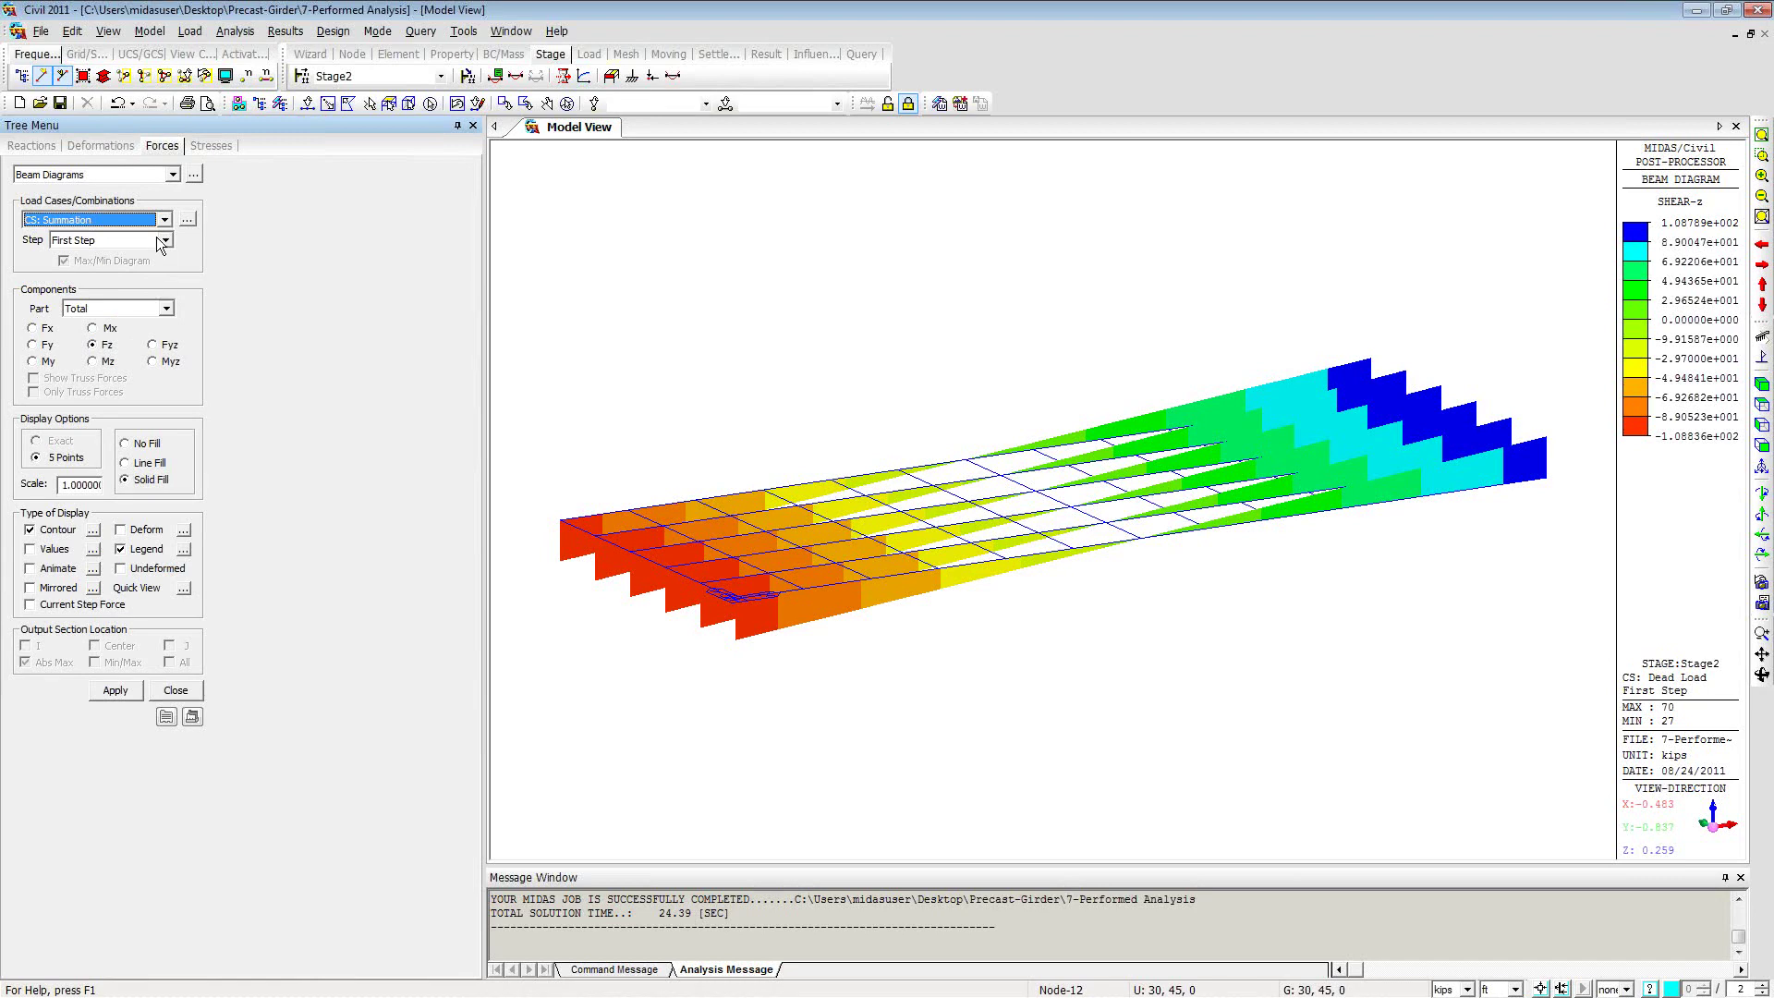
left_click(115, 690)
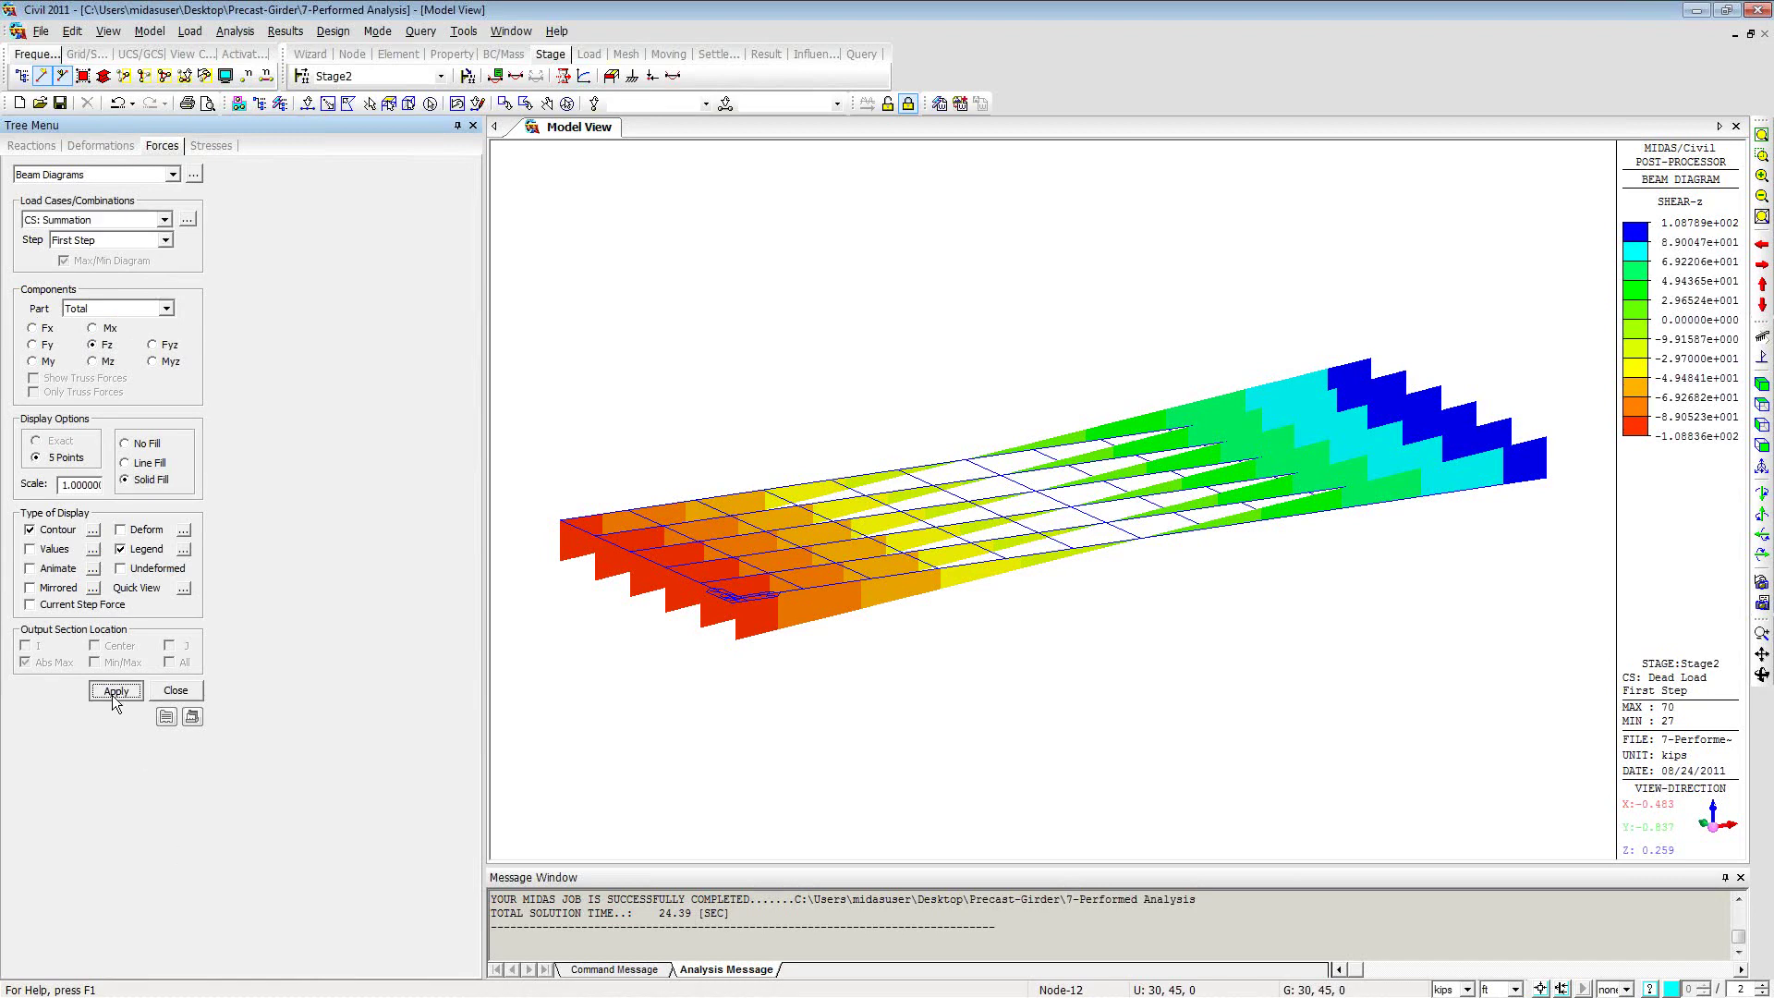
left_click(41, 362)
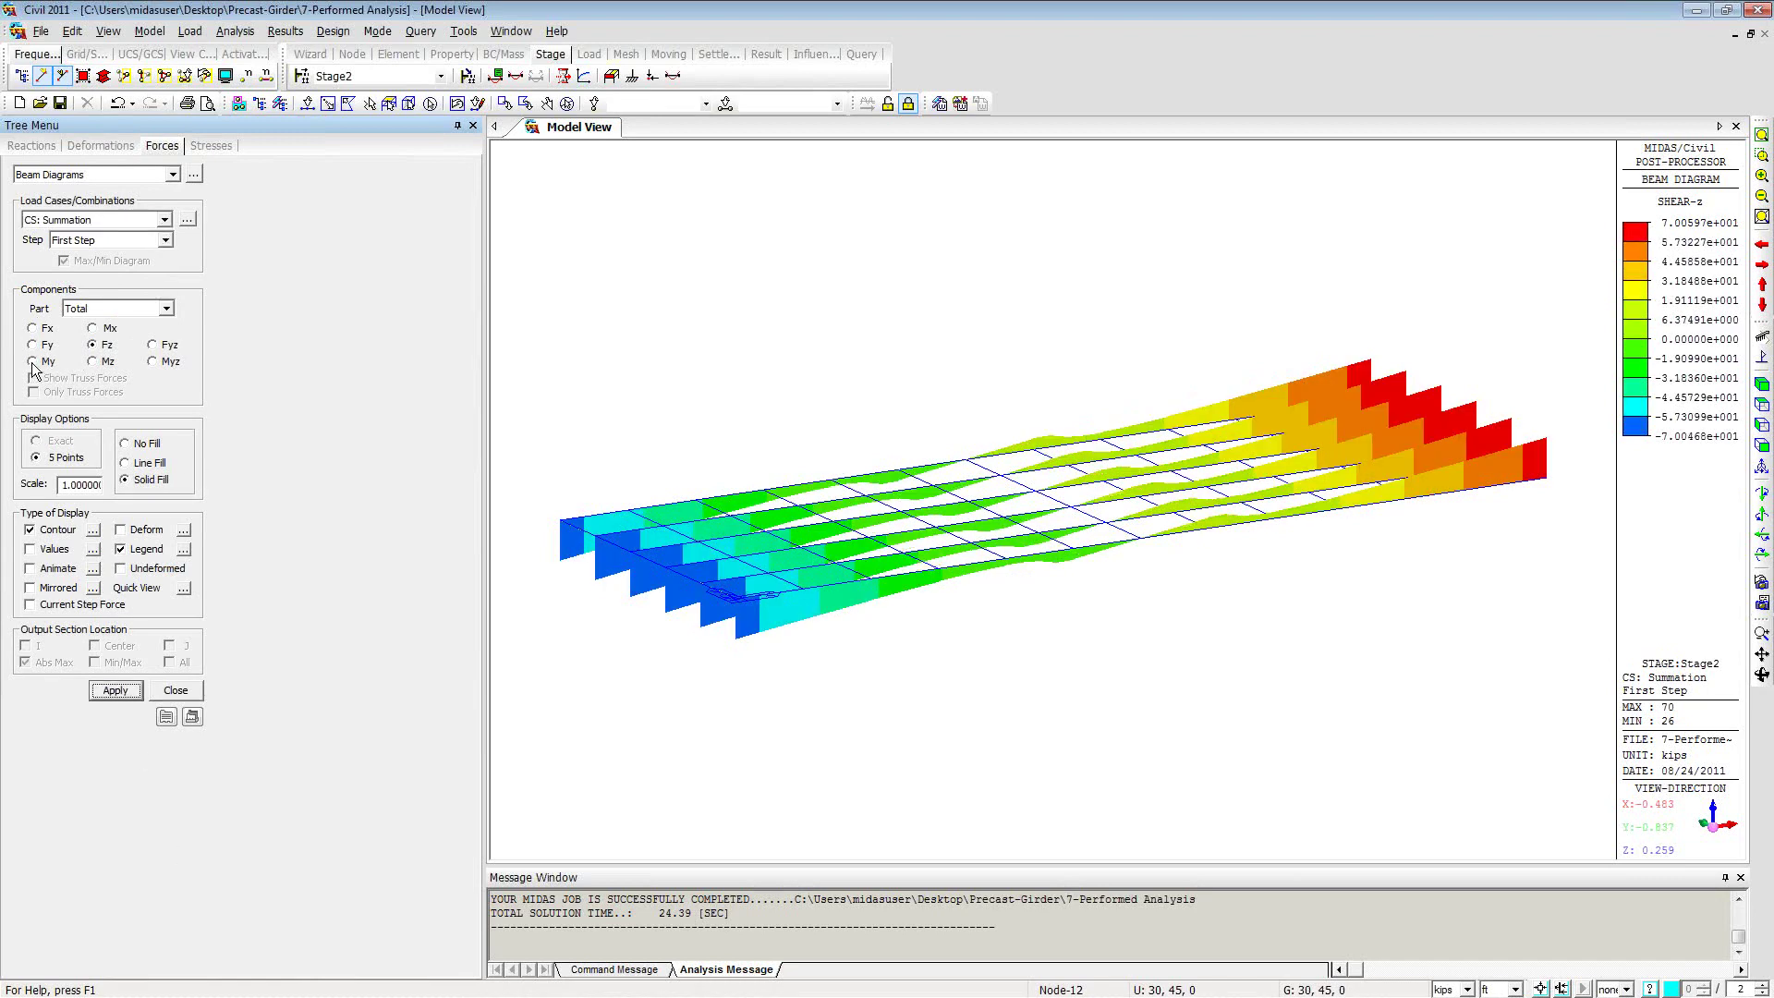
left_click(118, 691)
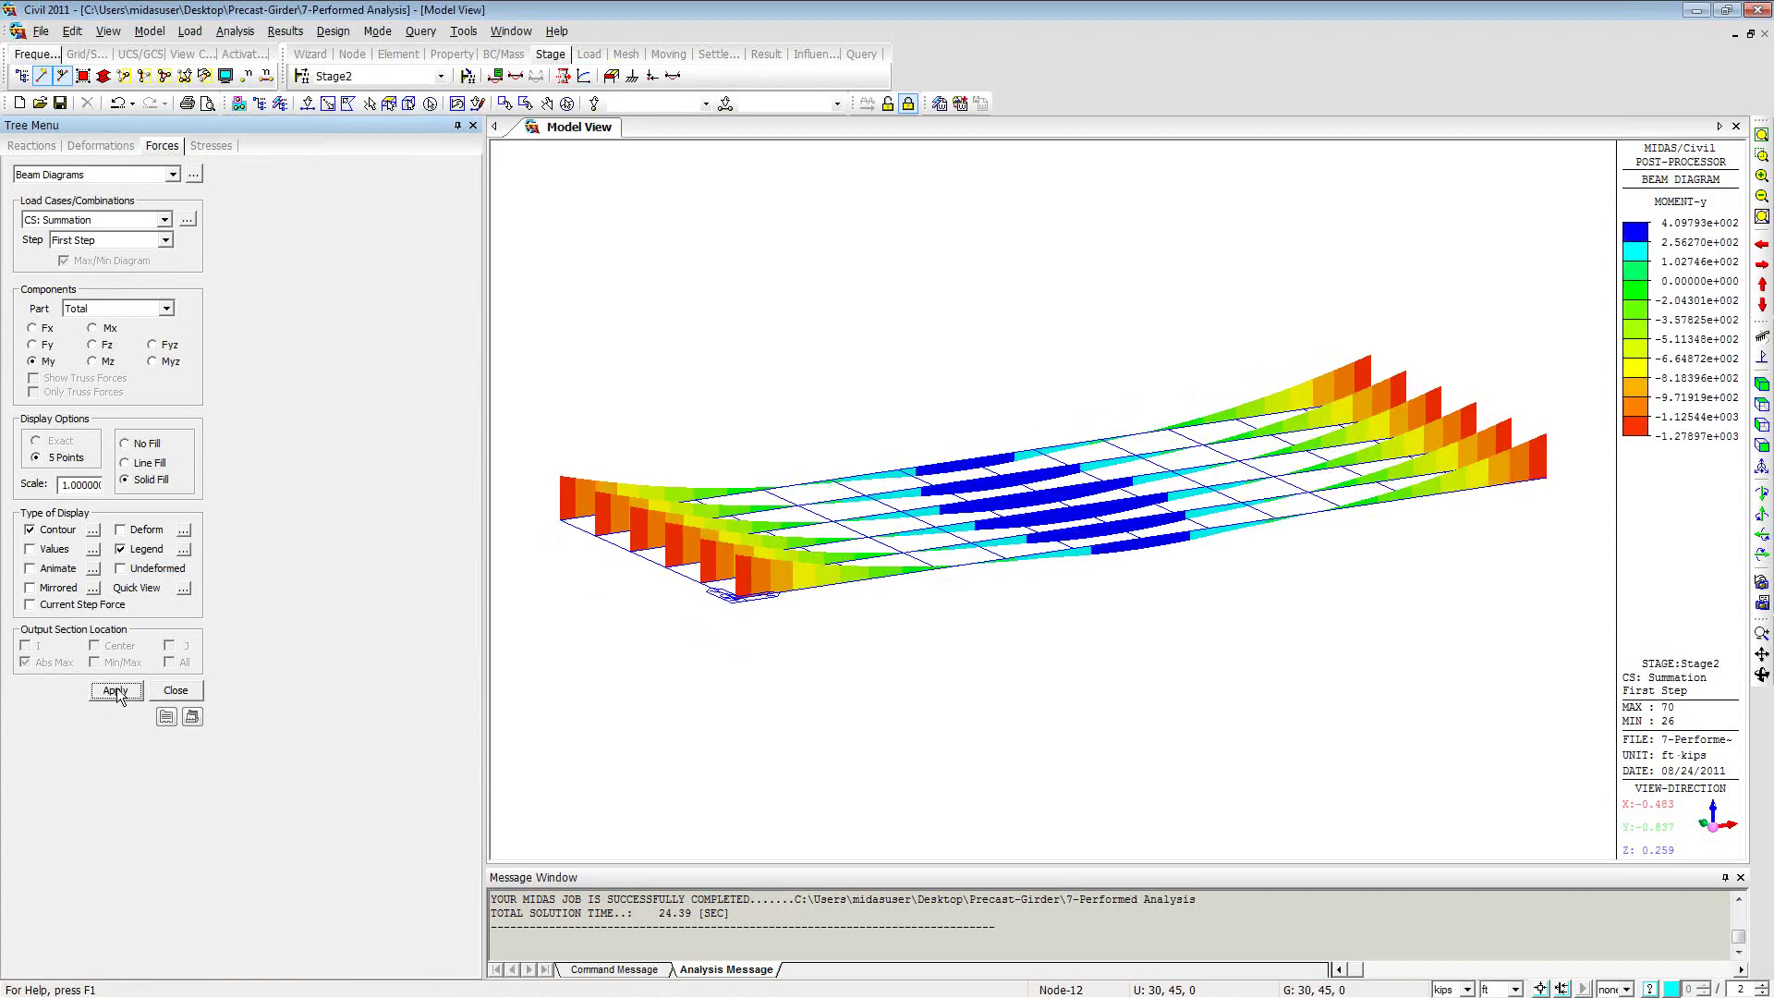
Step: Compare the Stage2 summation My diagram across First Step, User Step: 1 and Last Step, ending on User Step: 1
left_click(163, 240)
left_click(107, 268)
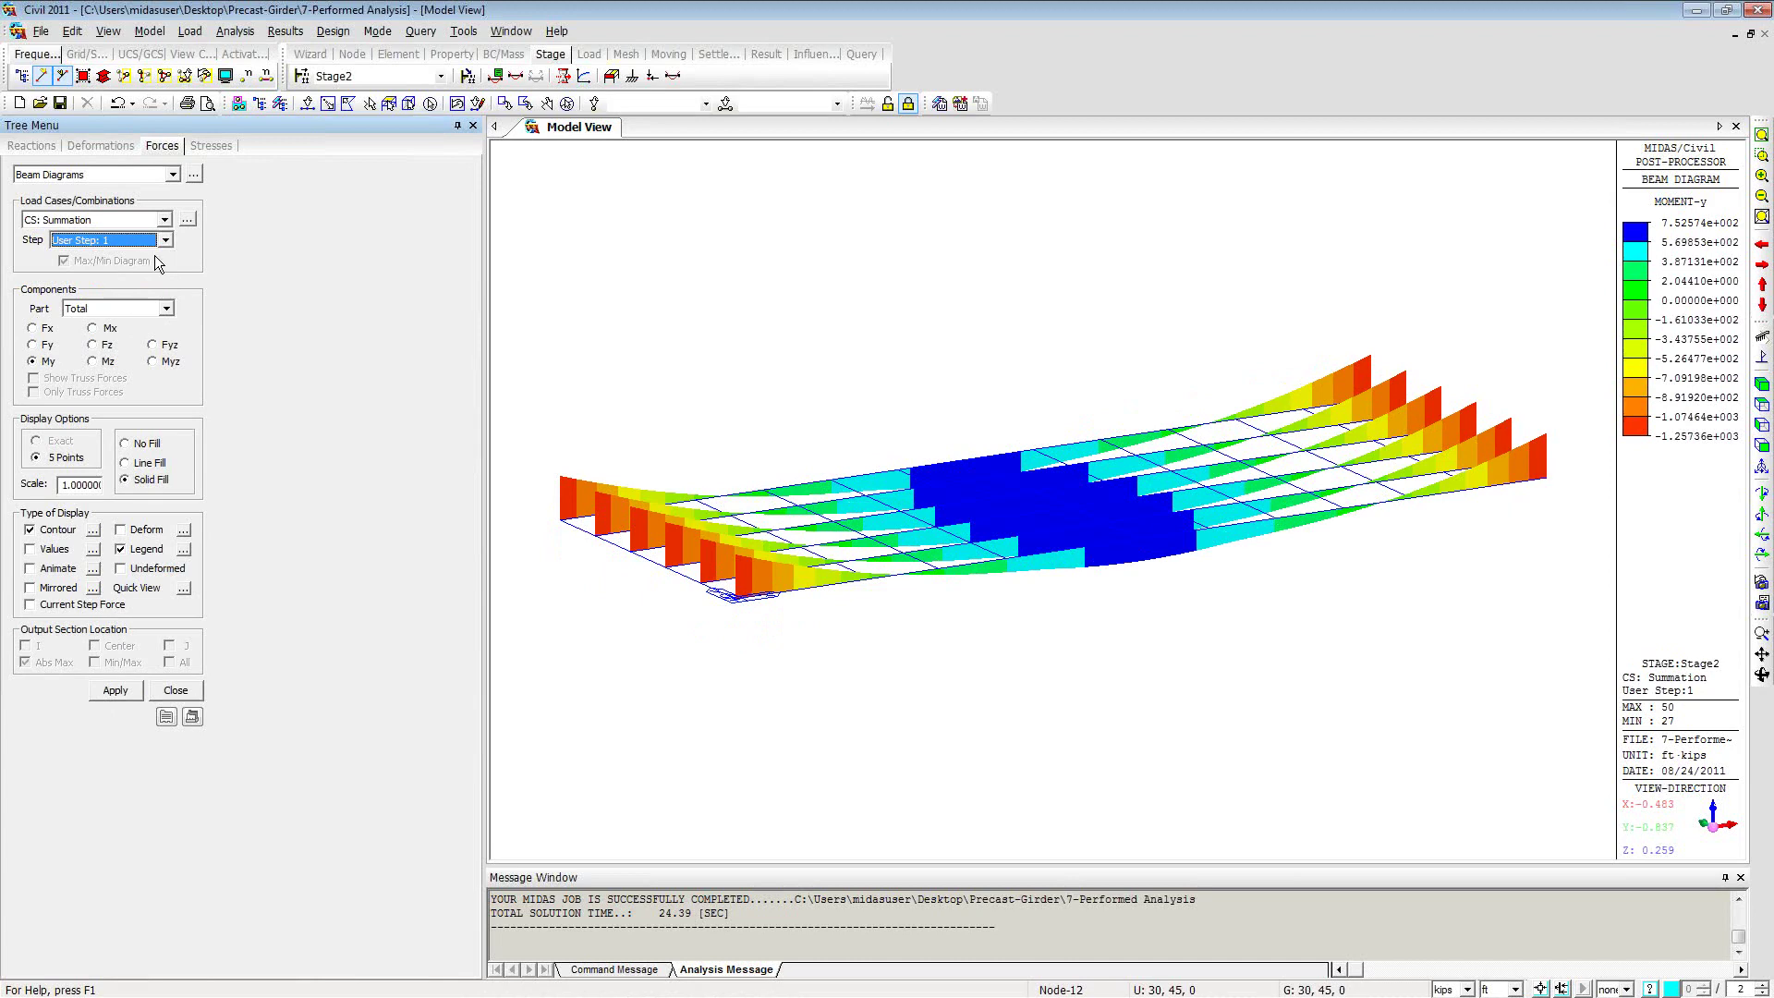
left_click(164, 241)
left_click(107, 278)
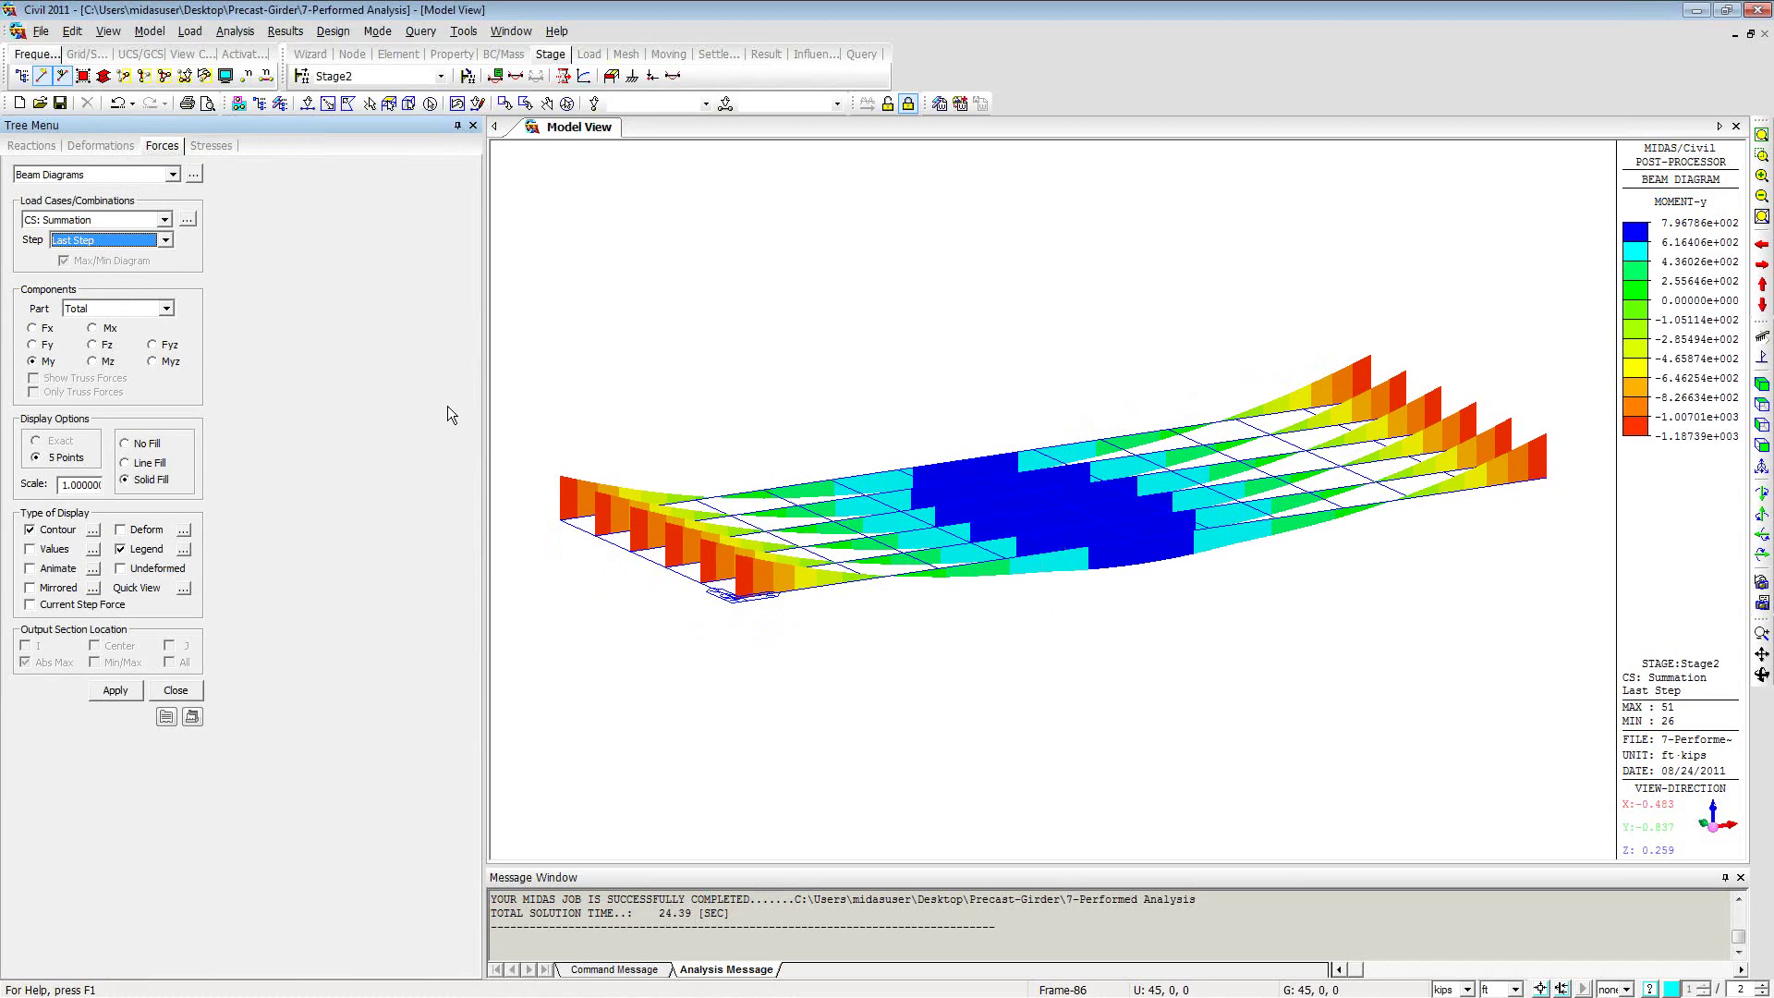
left_click(157, 241)
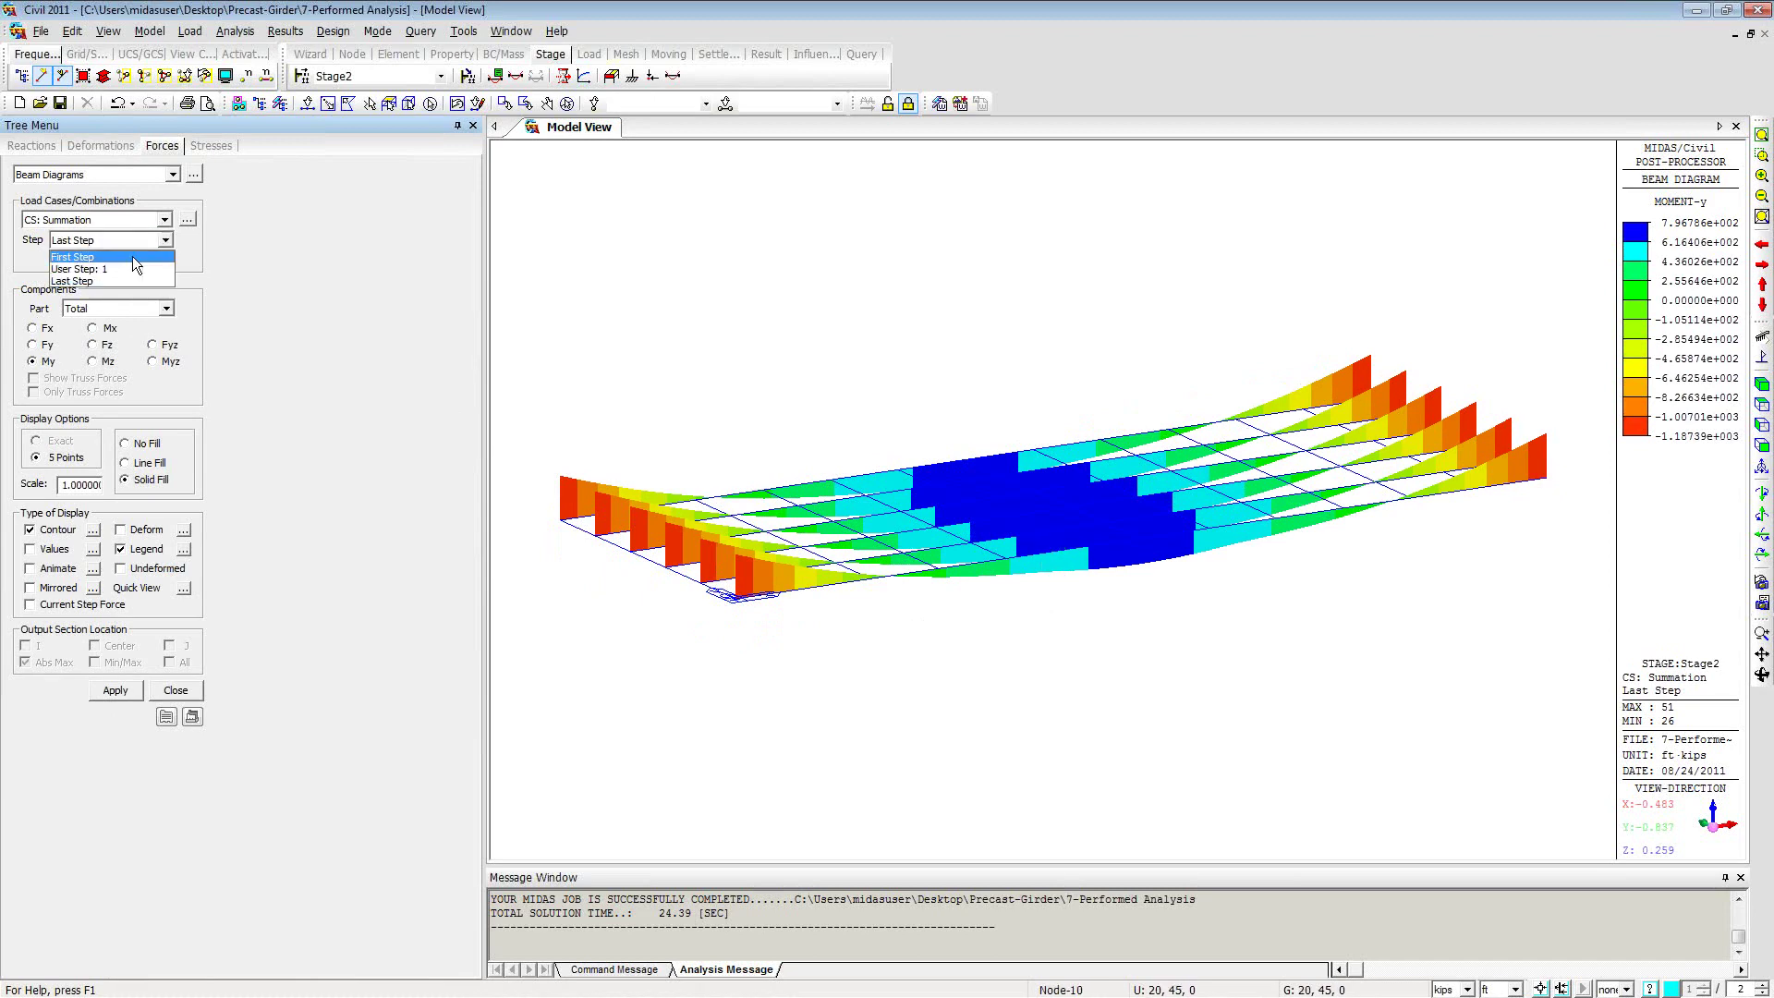
left_click(117, 257)
left_click(141, 243)
left_click(124, 269)
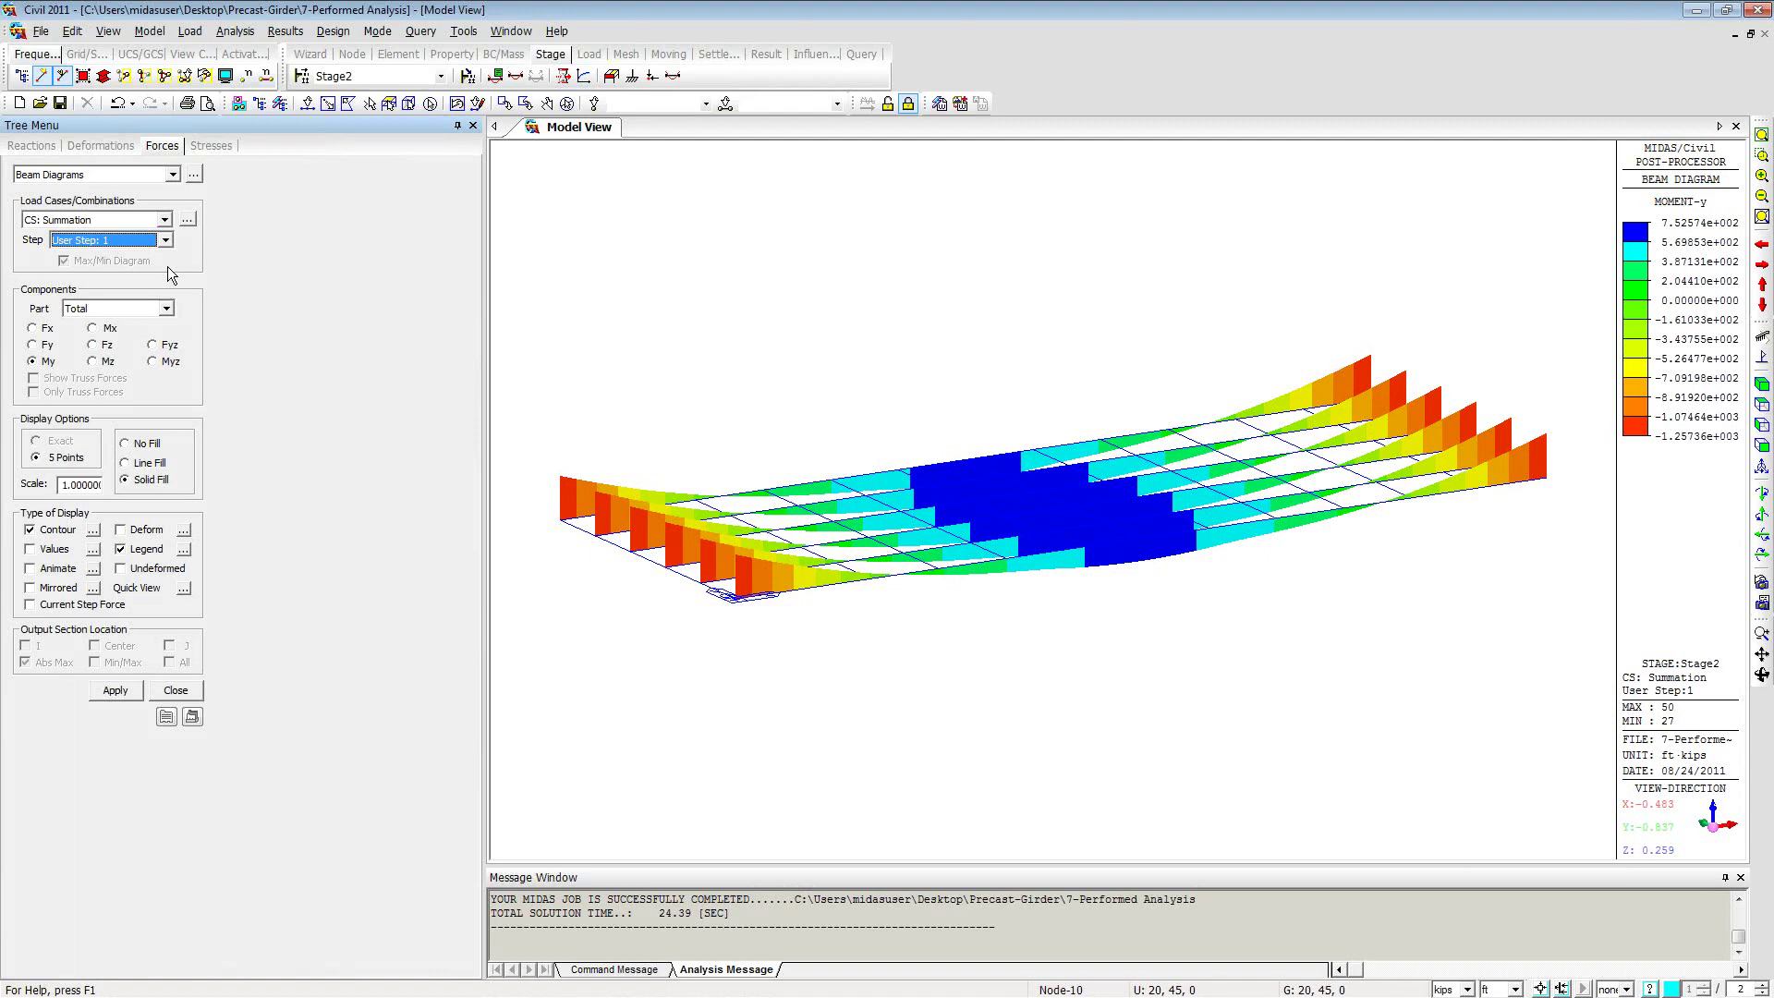
Step: View the beam force table for Summation(CS) at the three Stage2 steps, and close the table
left_click(194, 174)
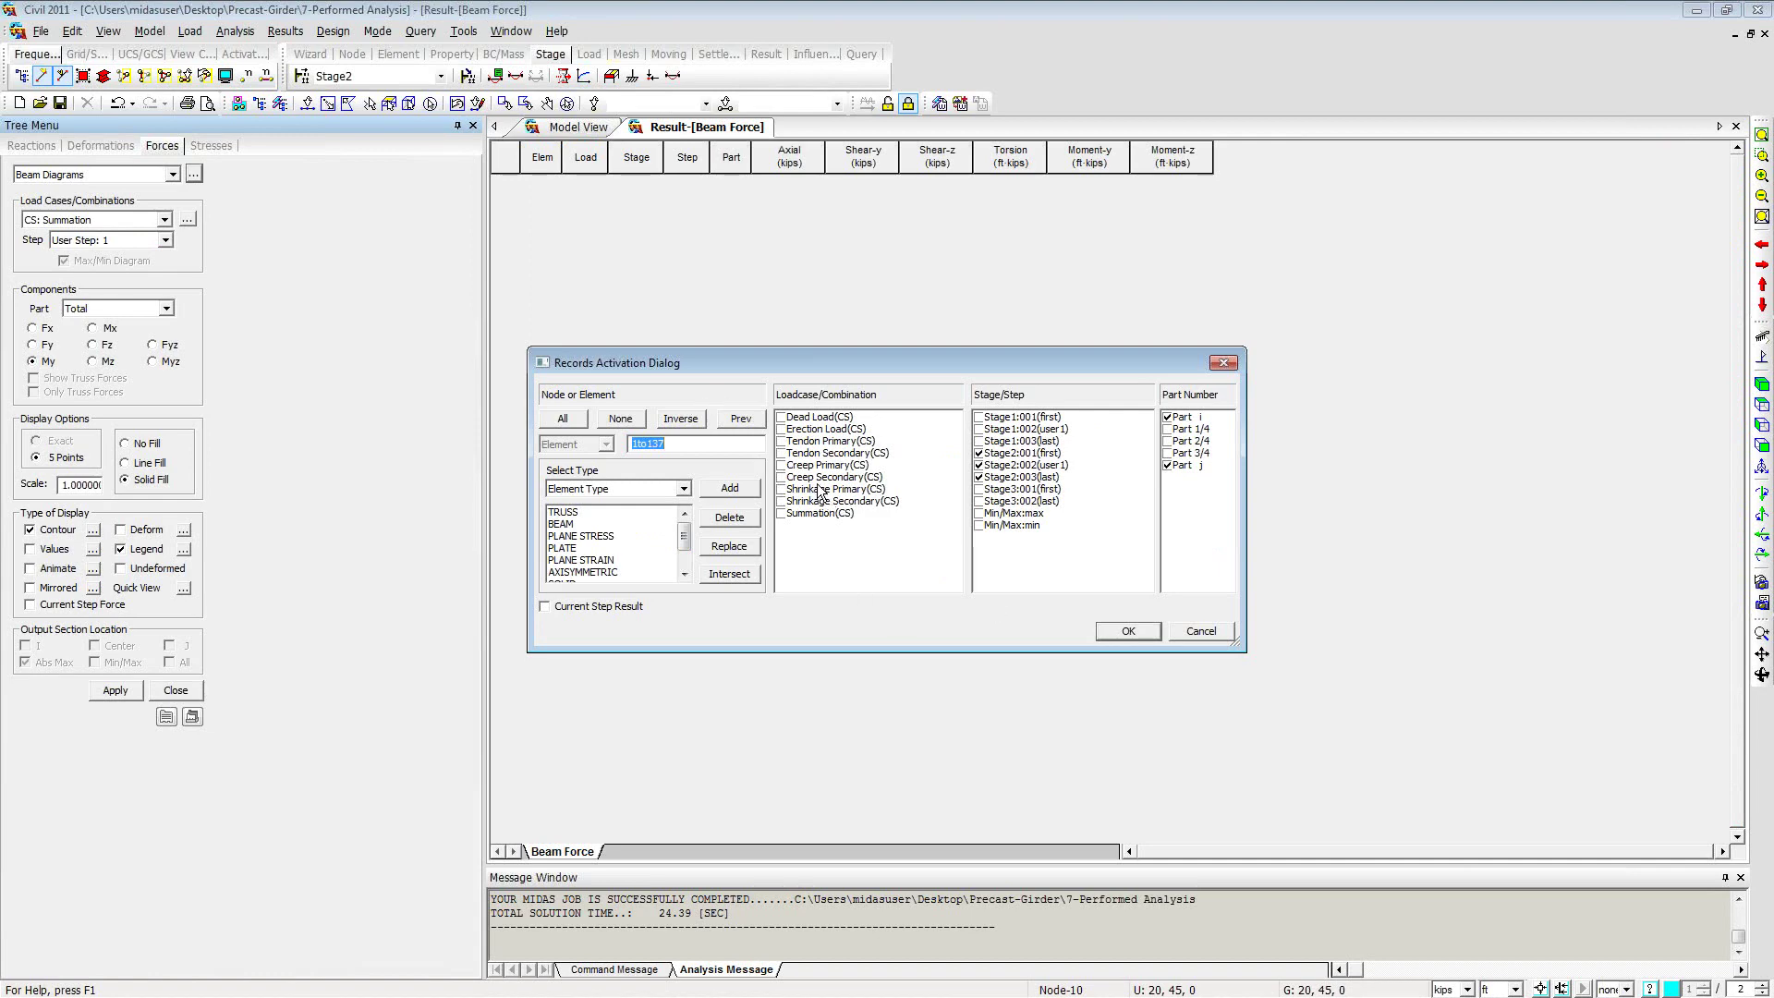
left_click(781, 514)
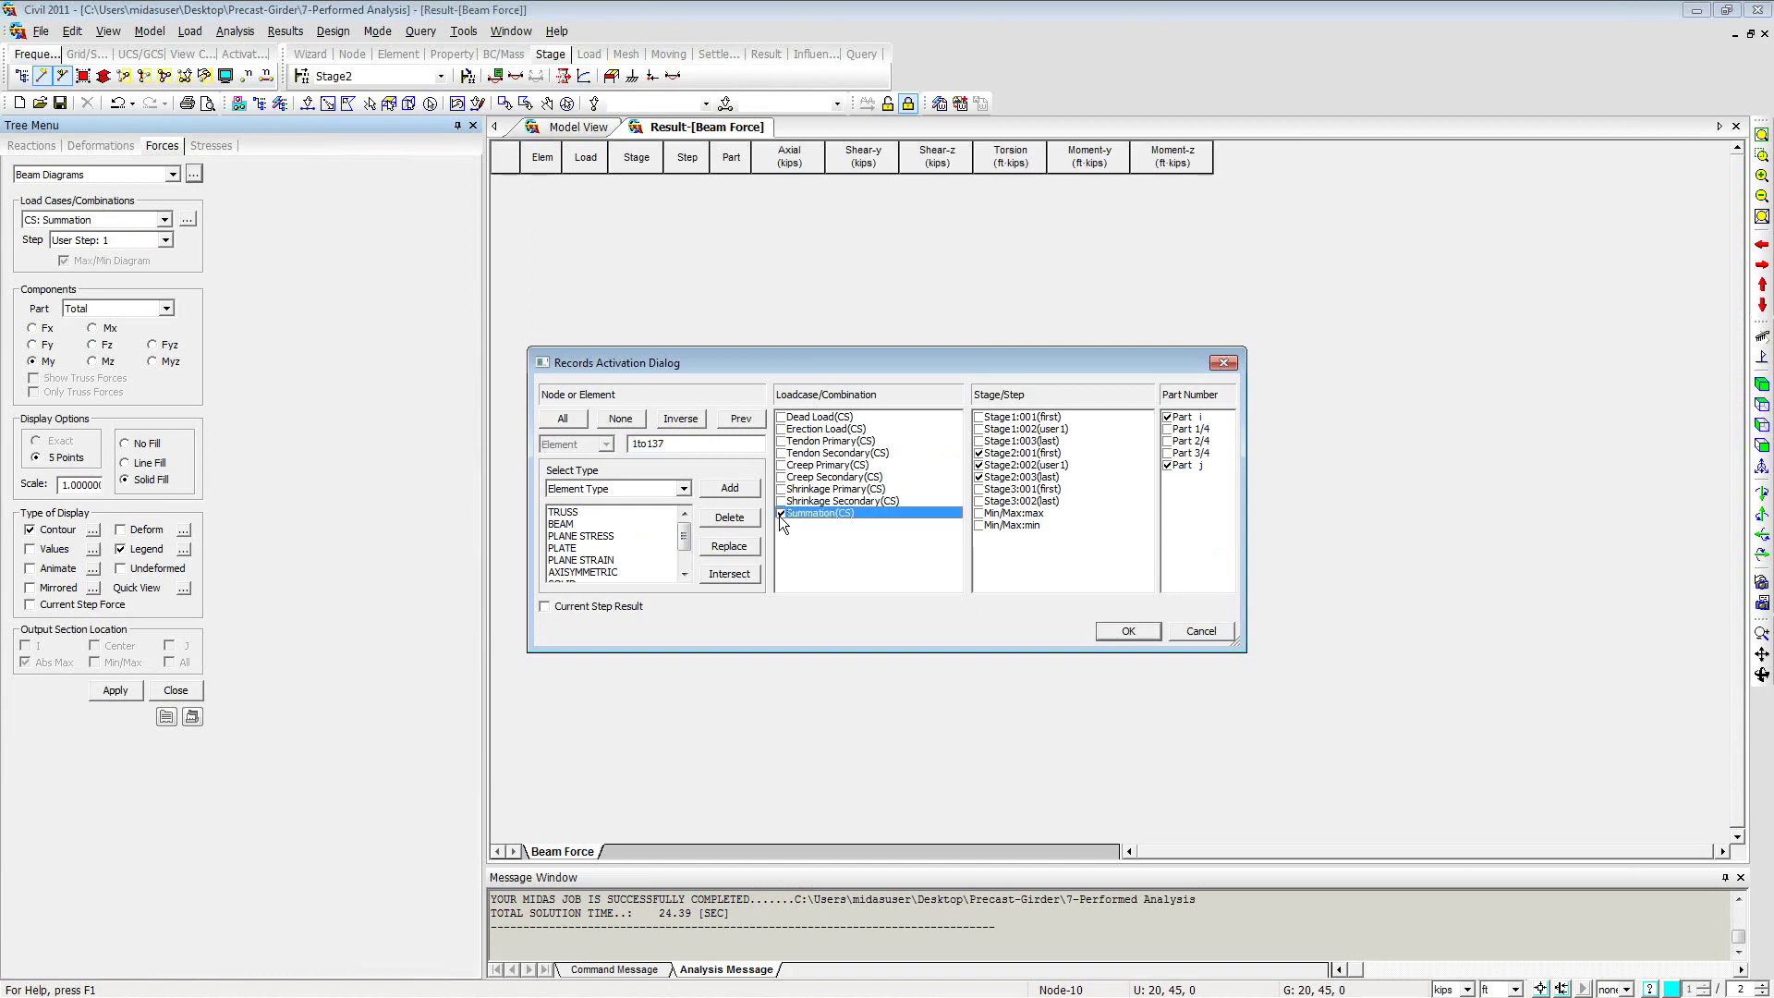
left_click(1126, 631)
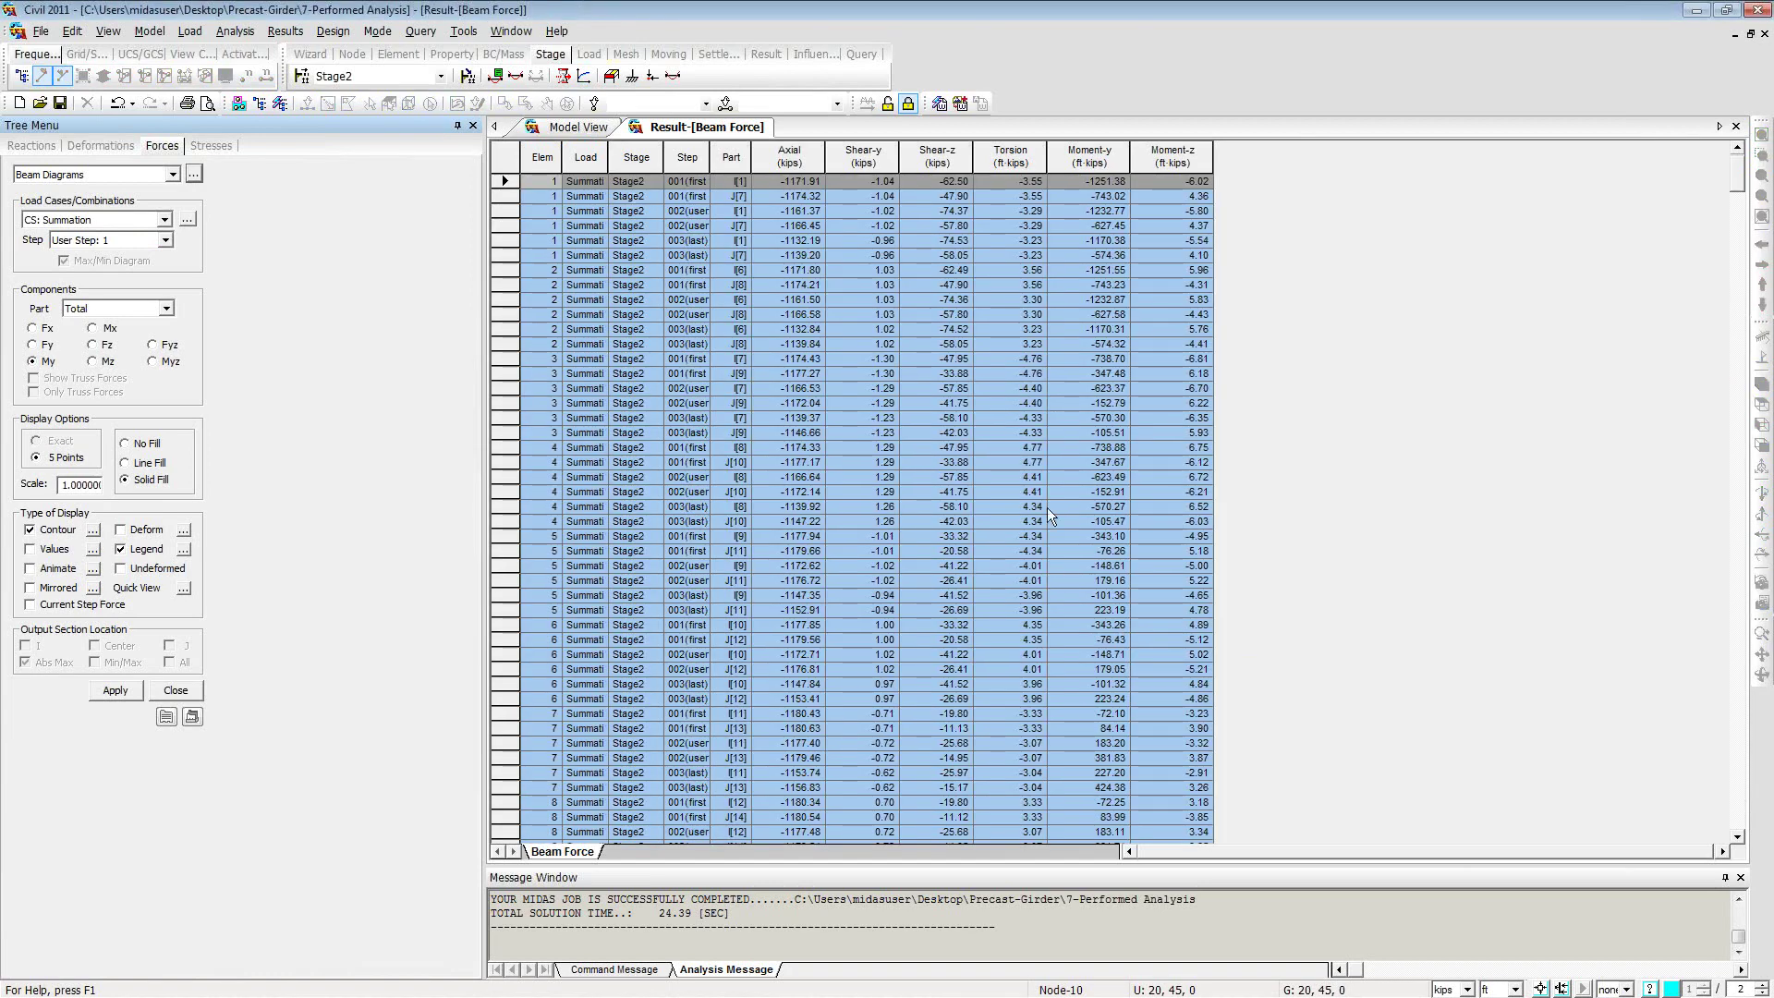
right_click(739, 308)
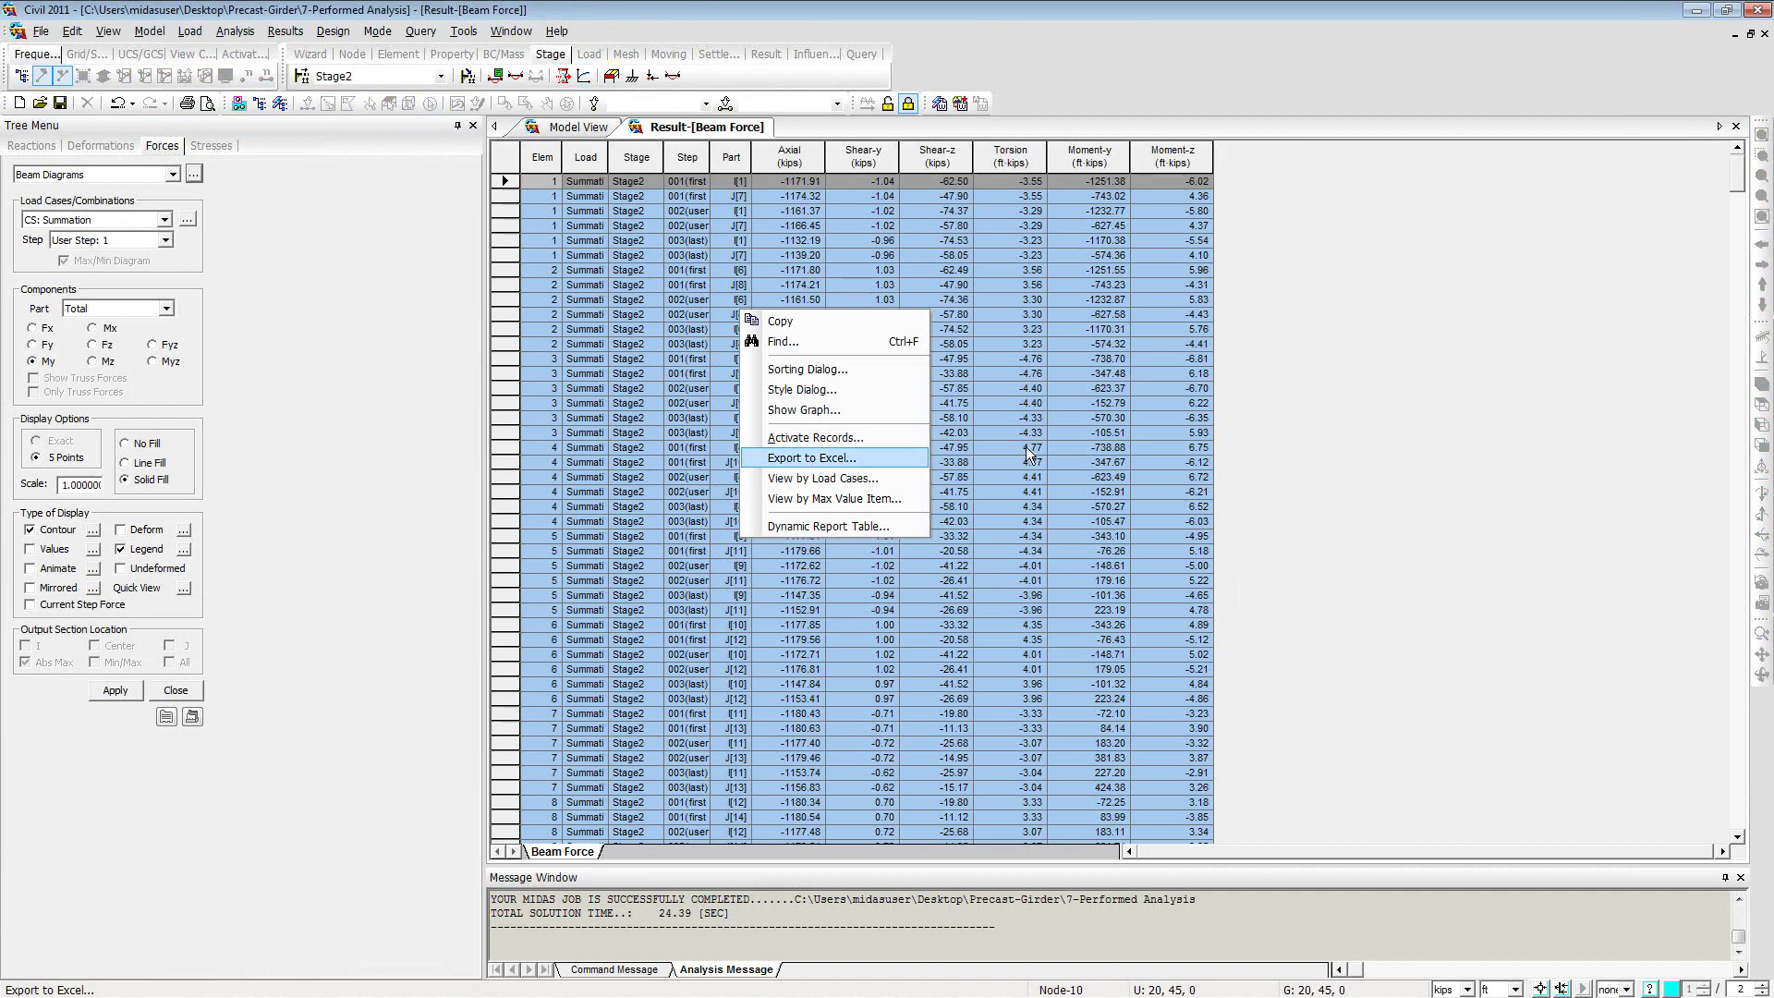
left_click(1267, 388)
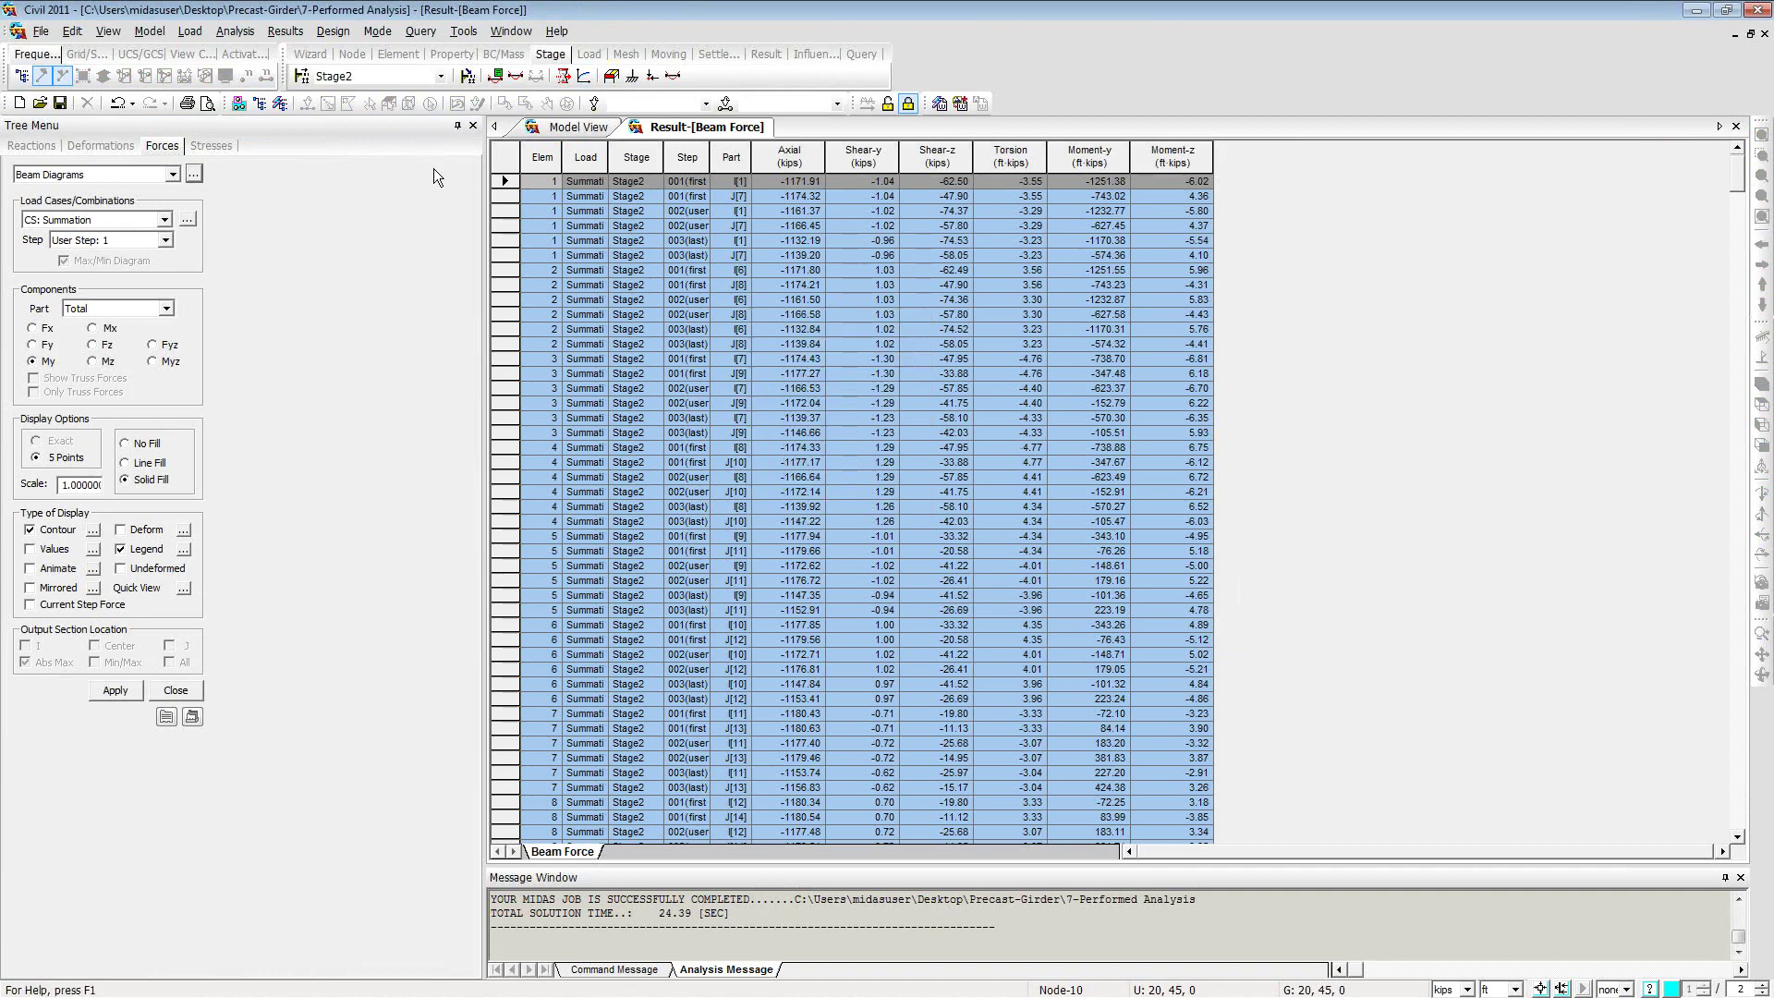
left_click(1736, 126)
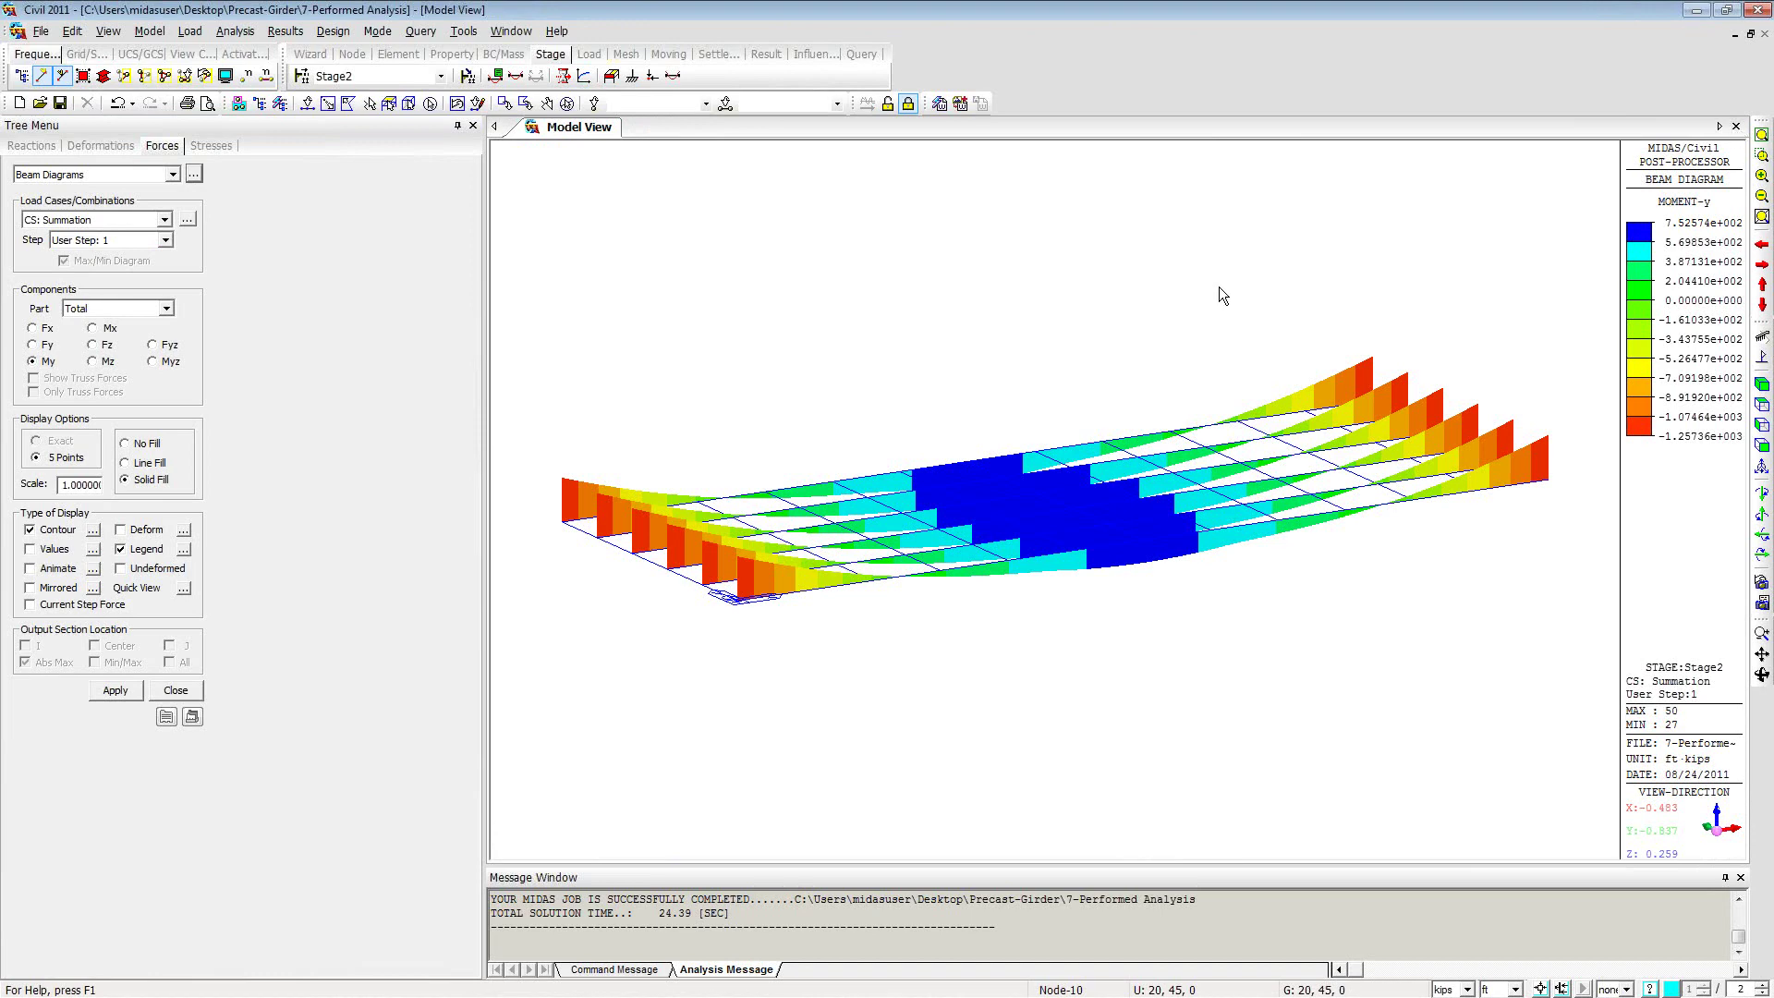
Step: Make PostCS the current result stage and open the Tendon Time-dependent Loss Graph for tendon TH1
left_click(439, 76)
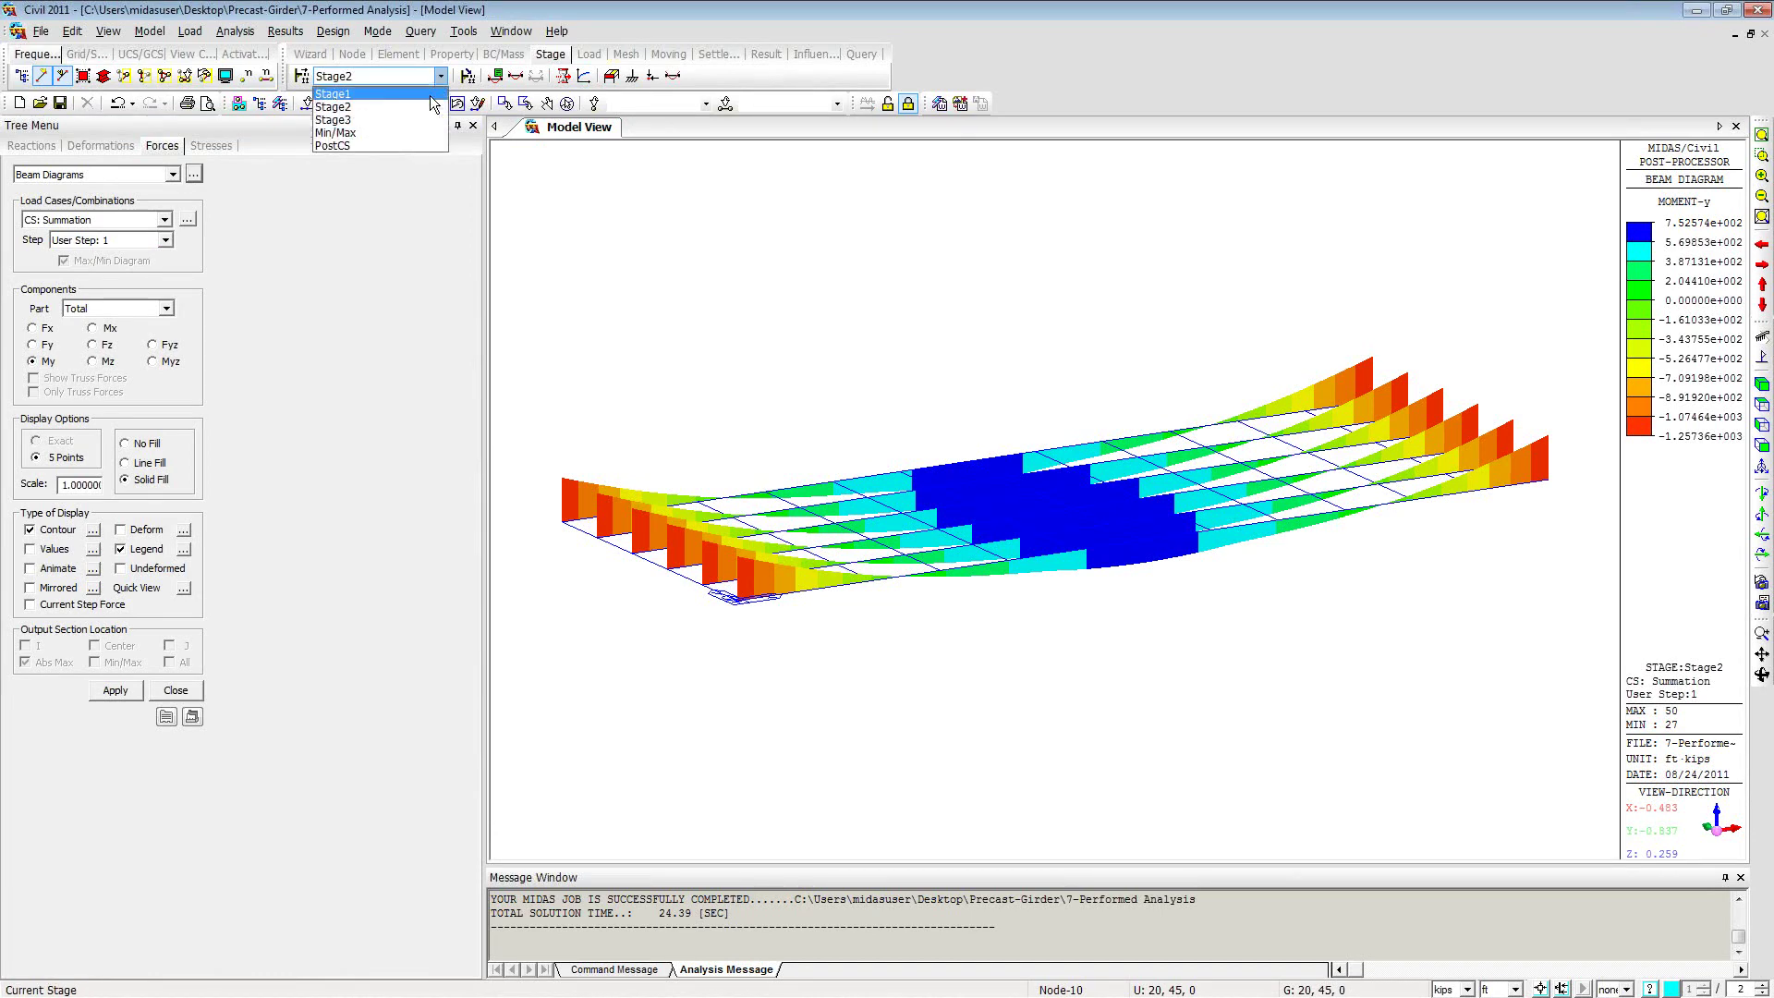
left_click(388, 146)
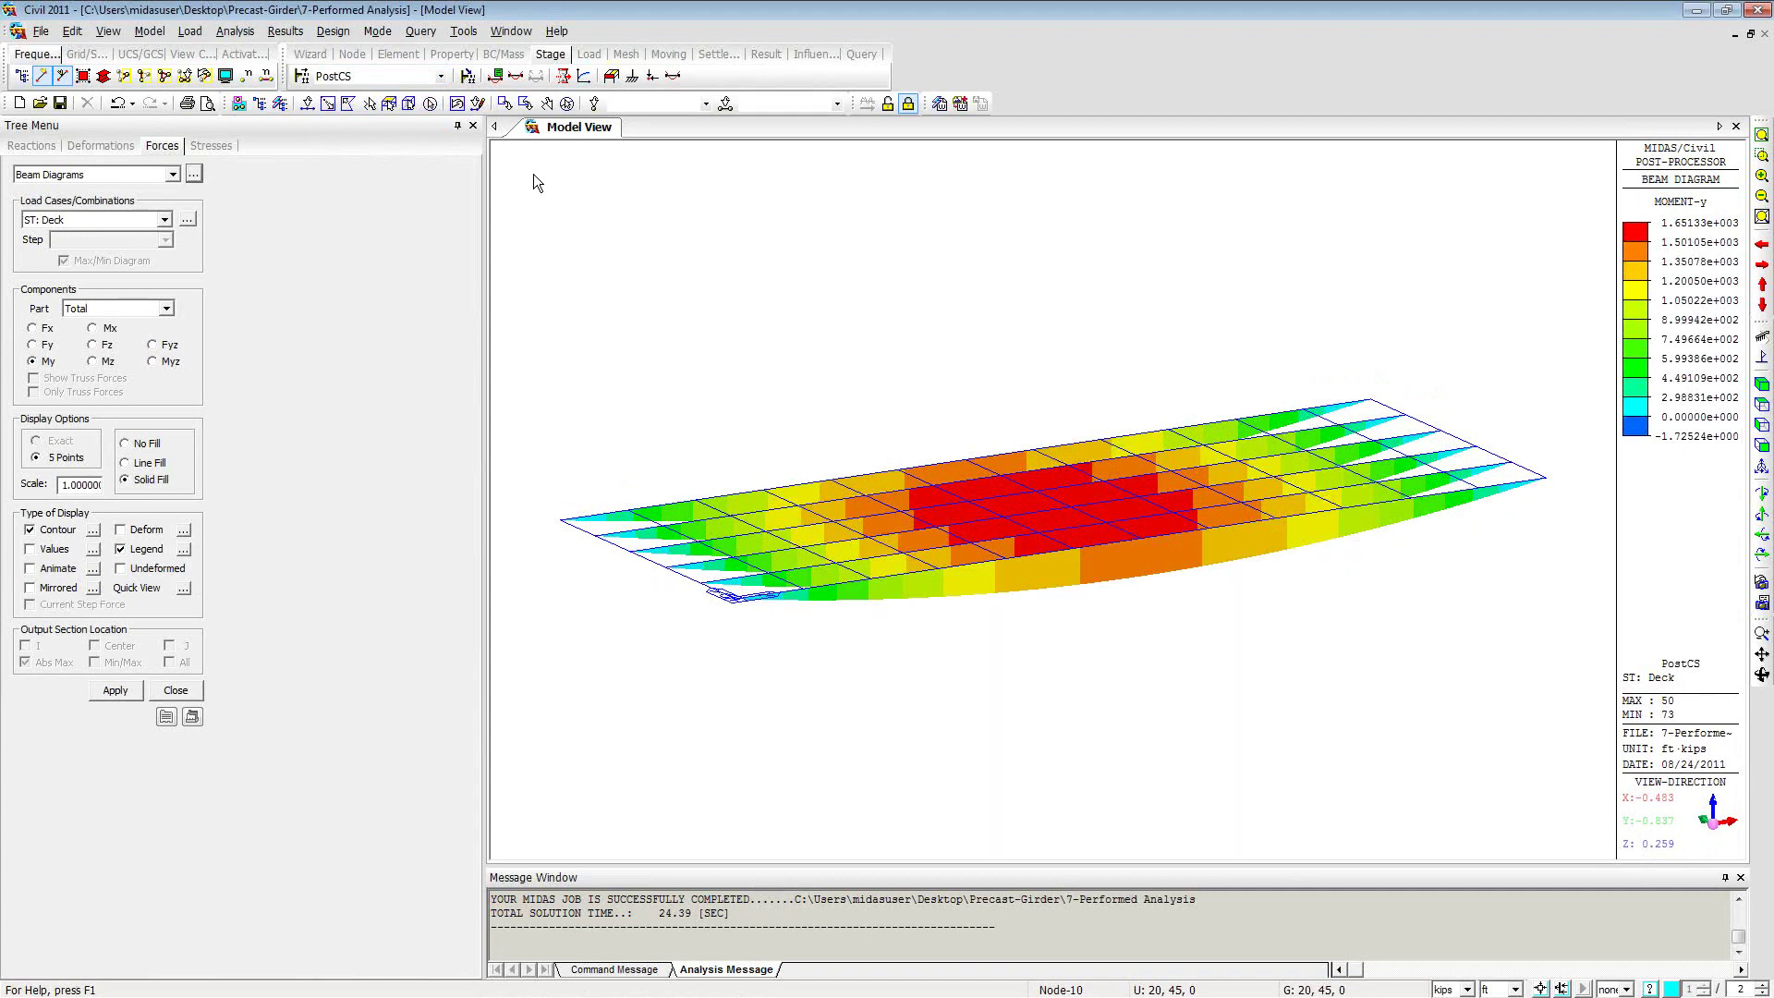
left_click(285, 32)
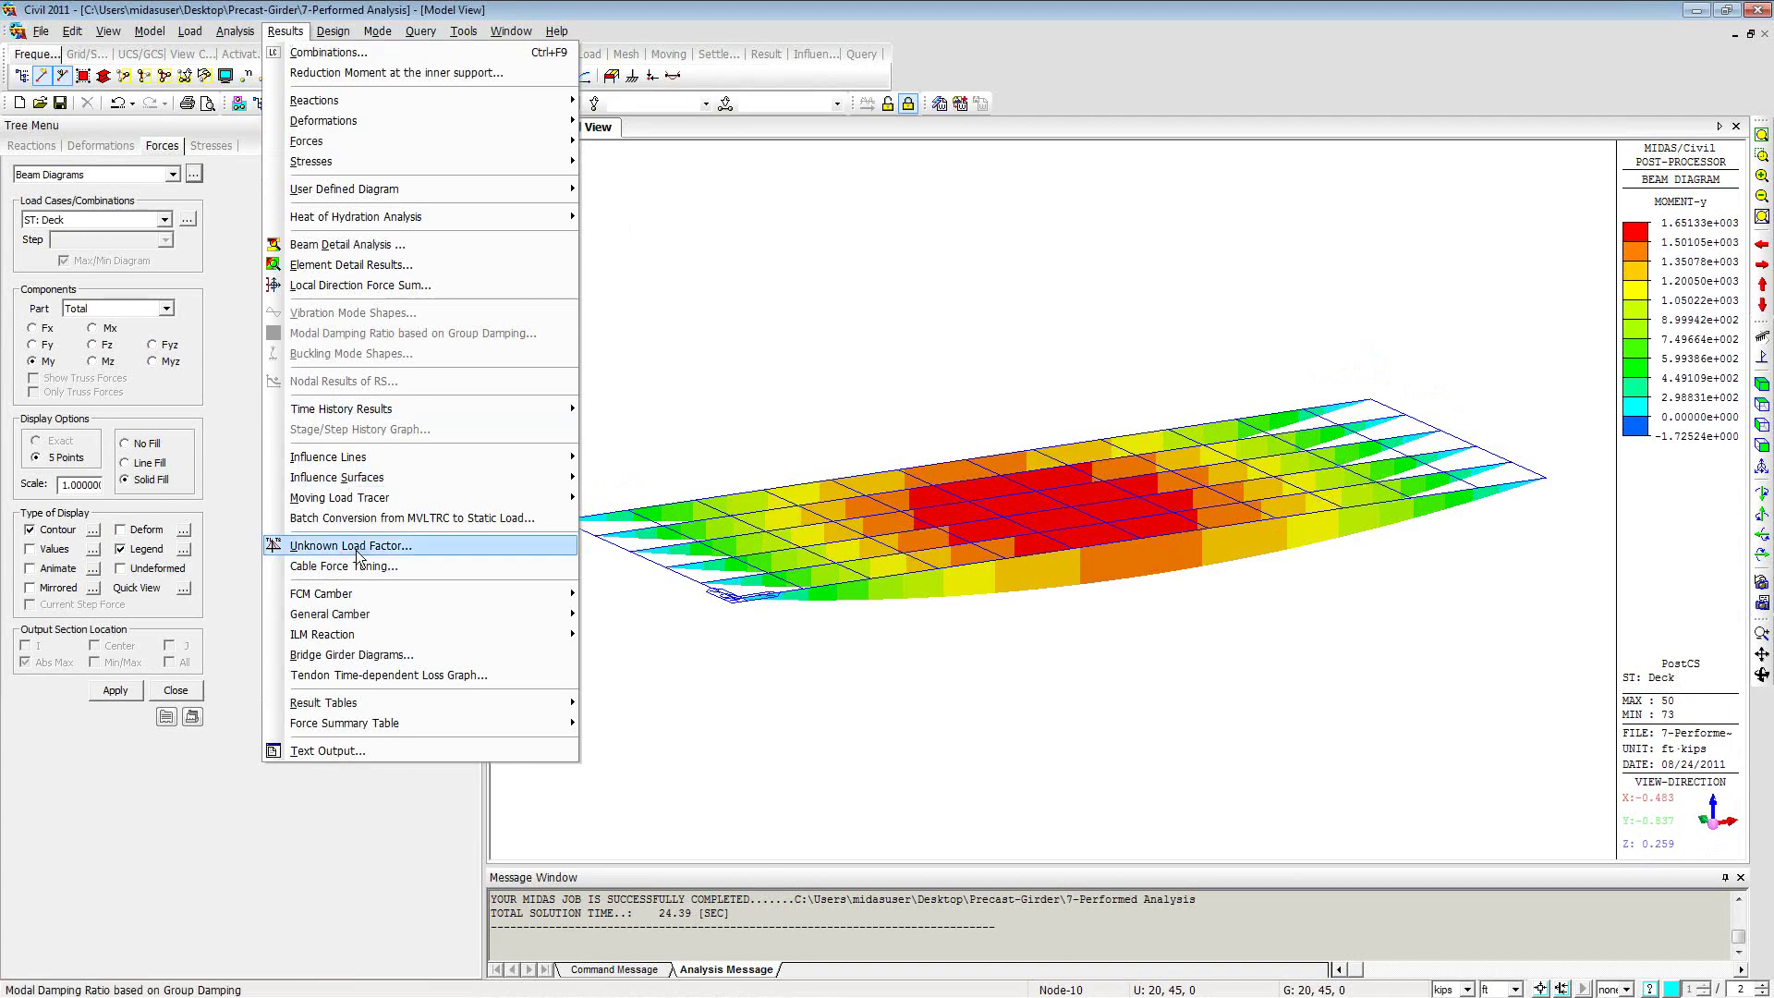
mouse_move(397, 704)
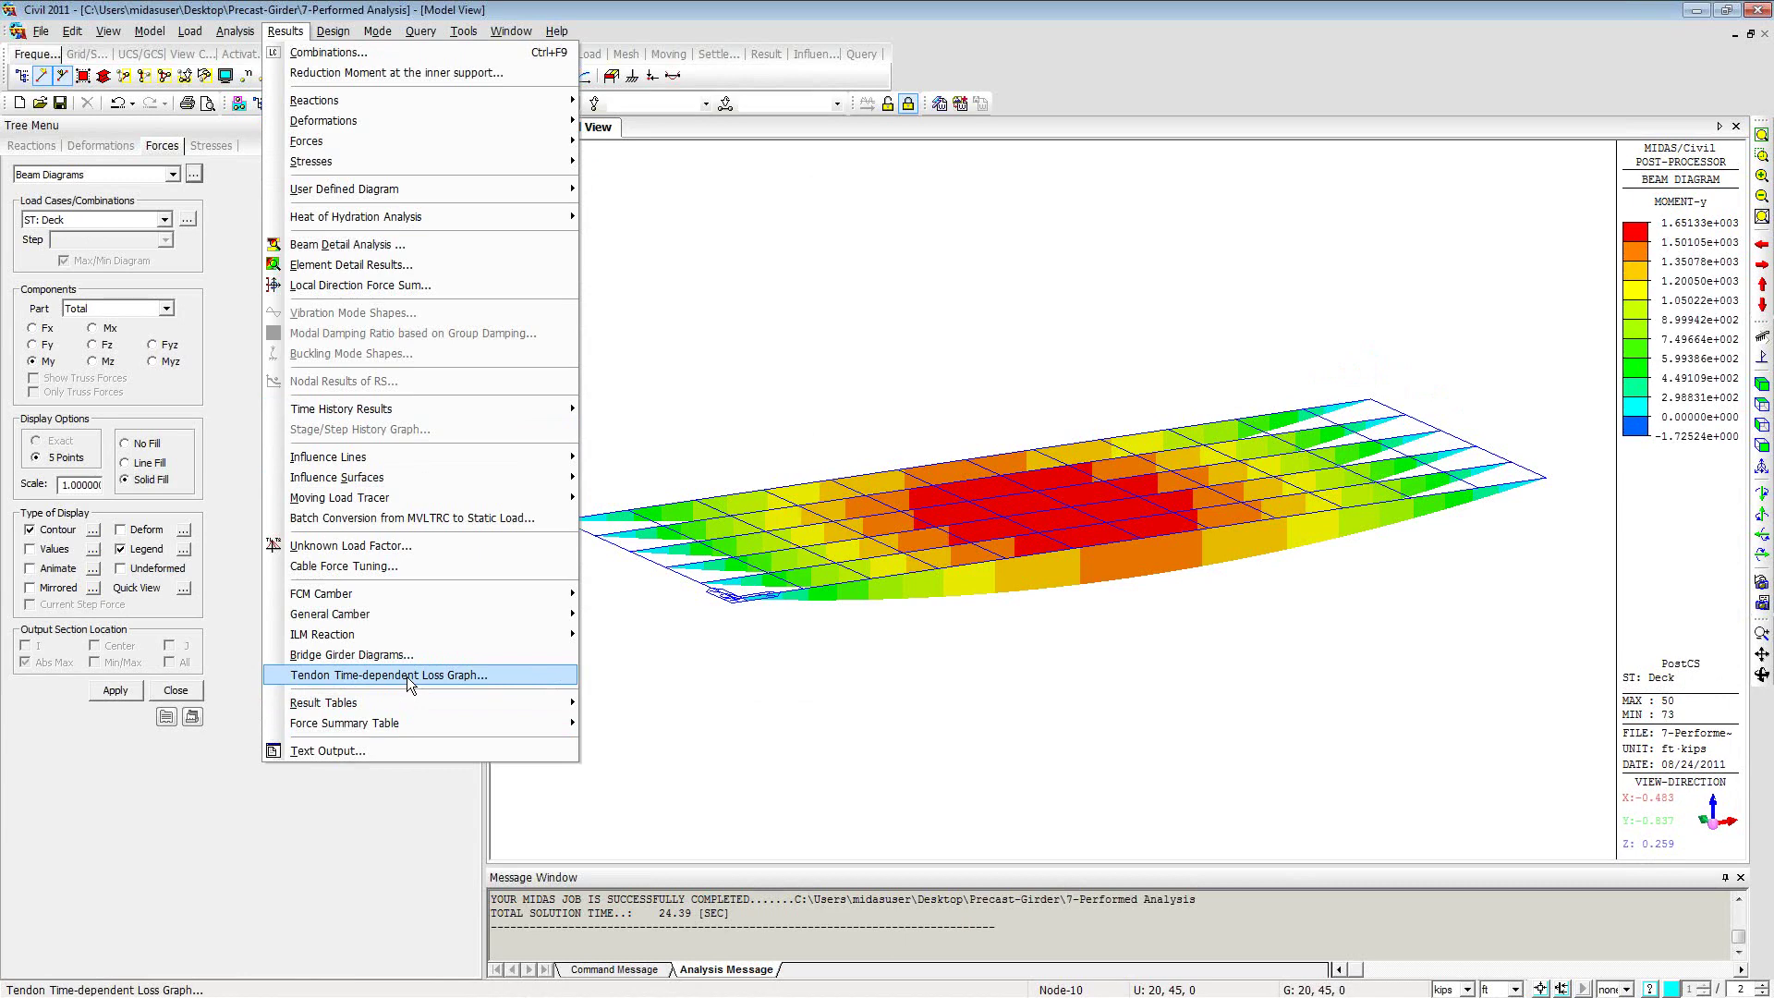
left_click(407, 675)
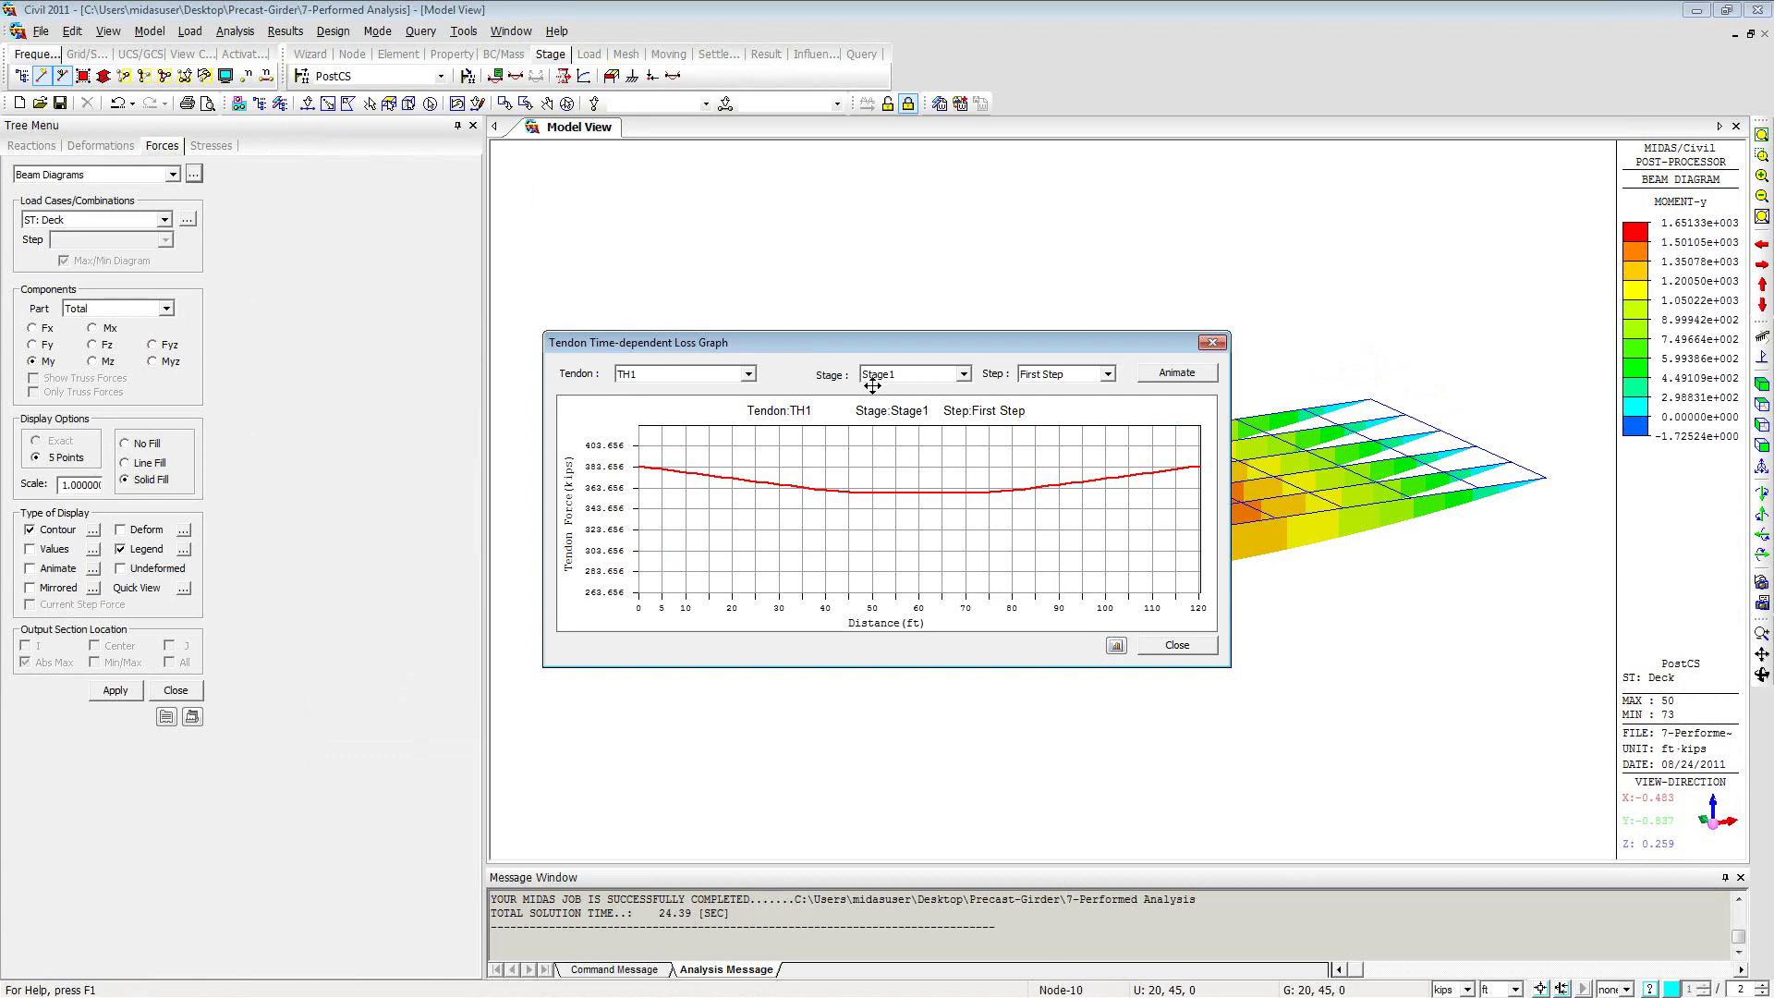
left_click(749, 374)
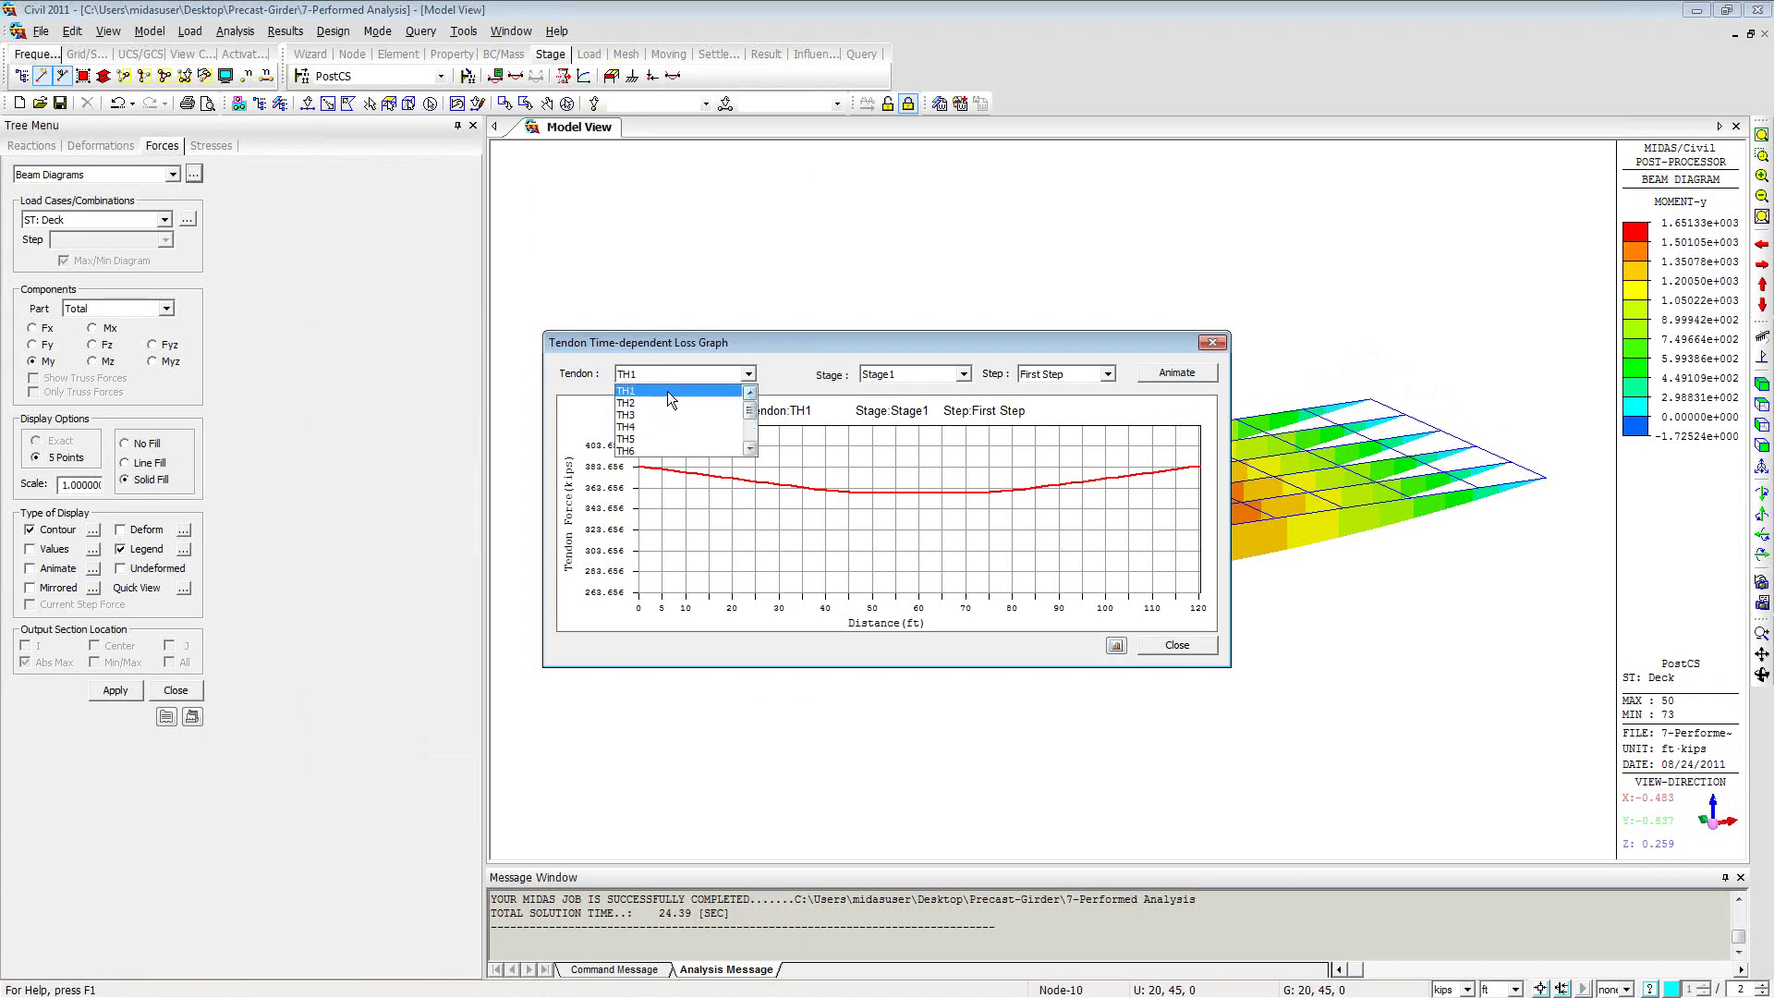
left_click(628, 391)
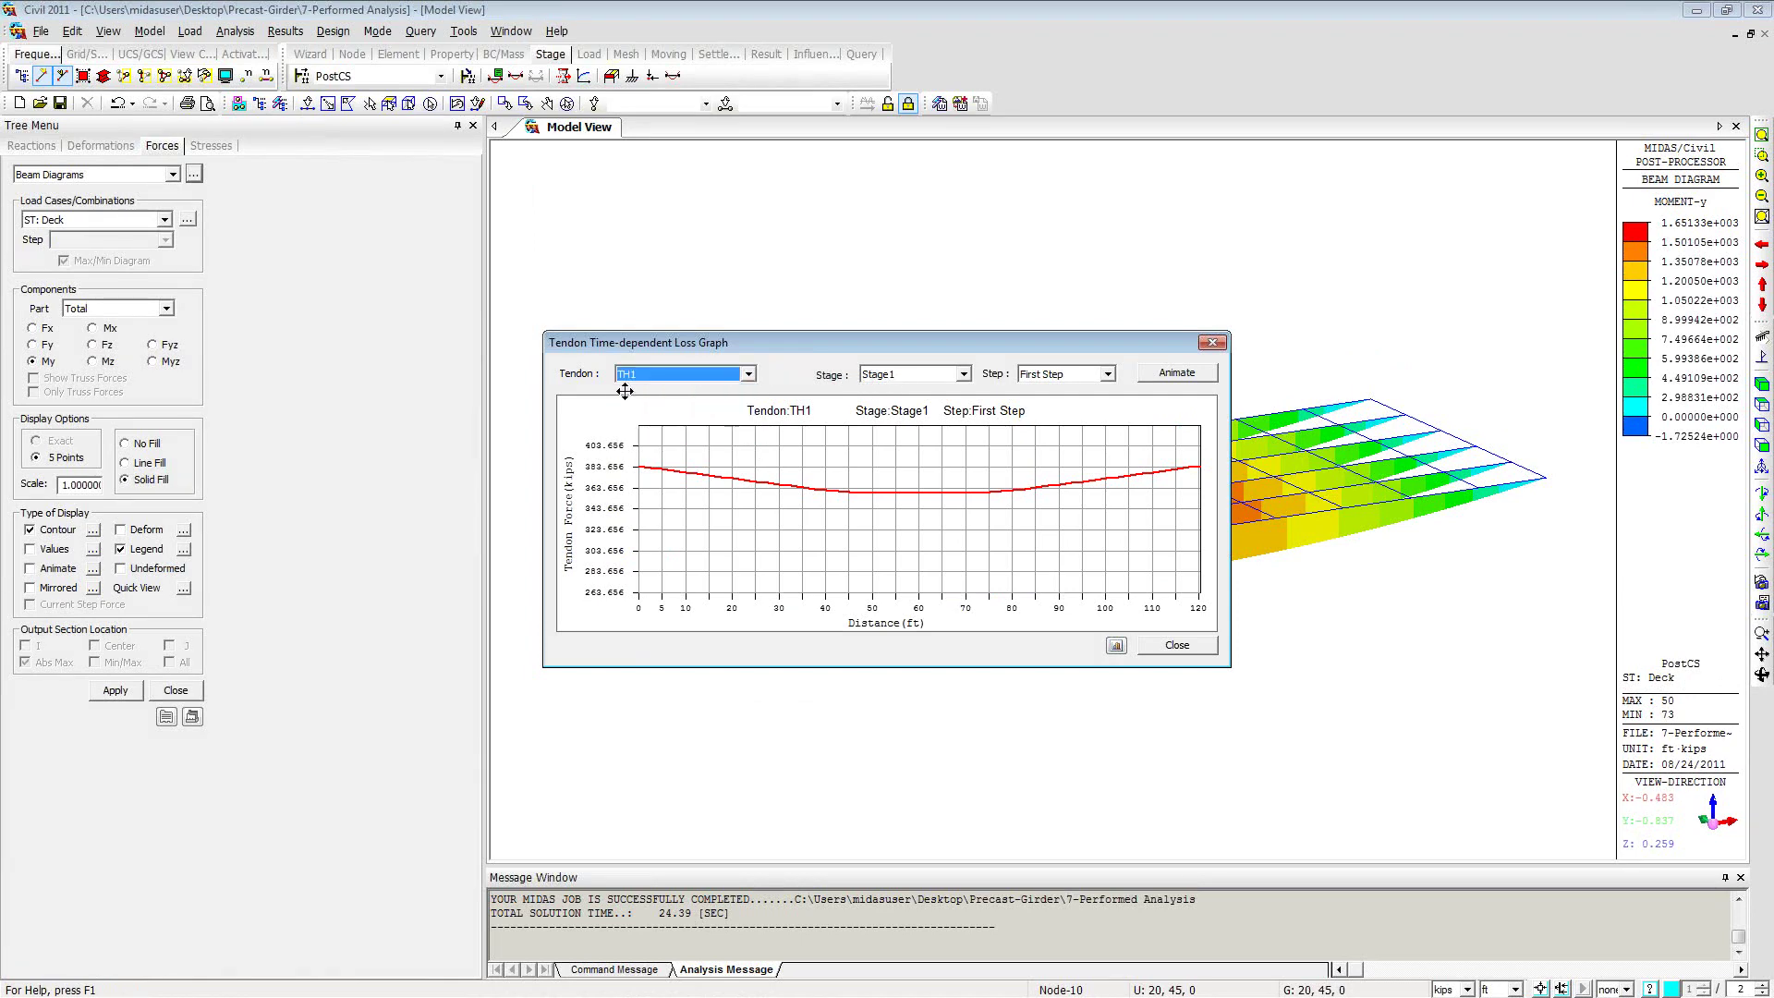
Step: Display the TH1 tendon force graph for Stage1 at User Step:1 and at Last Step
left_click(962, 375)
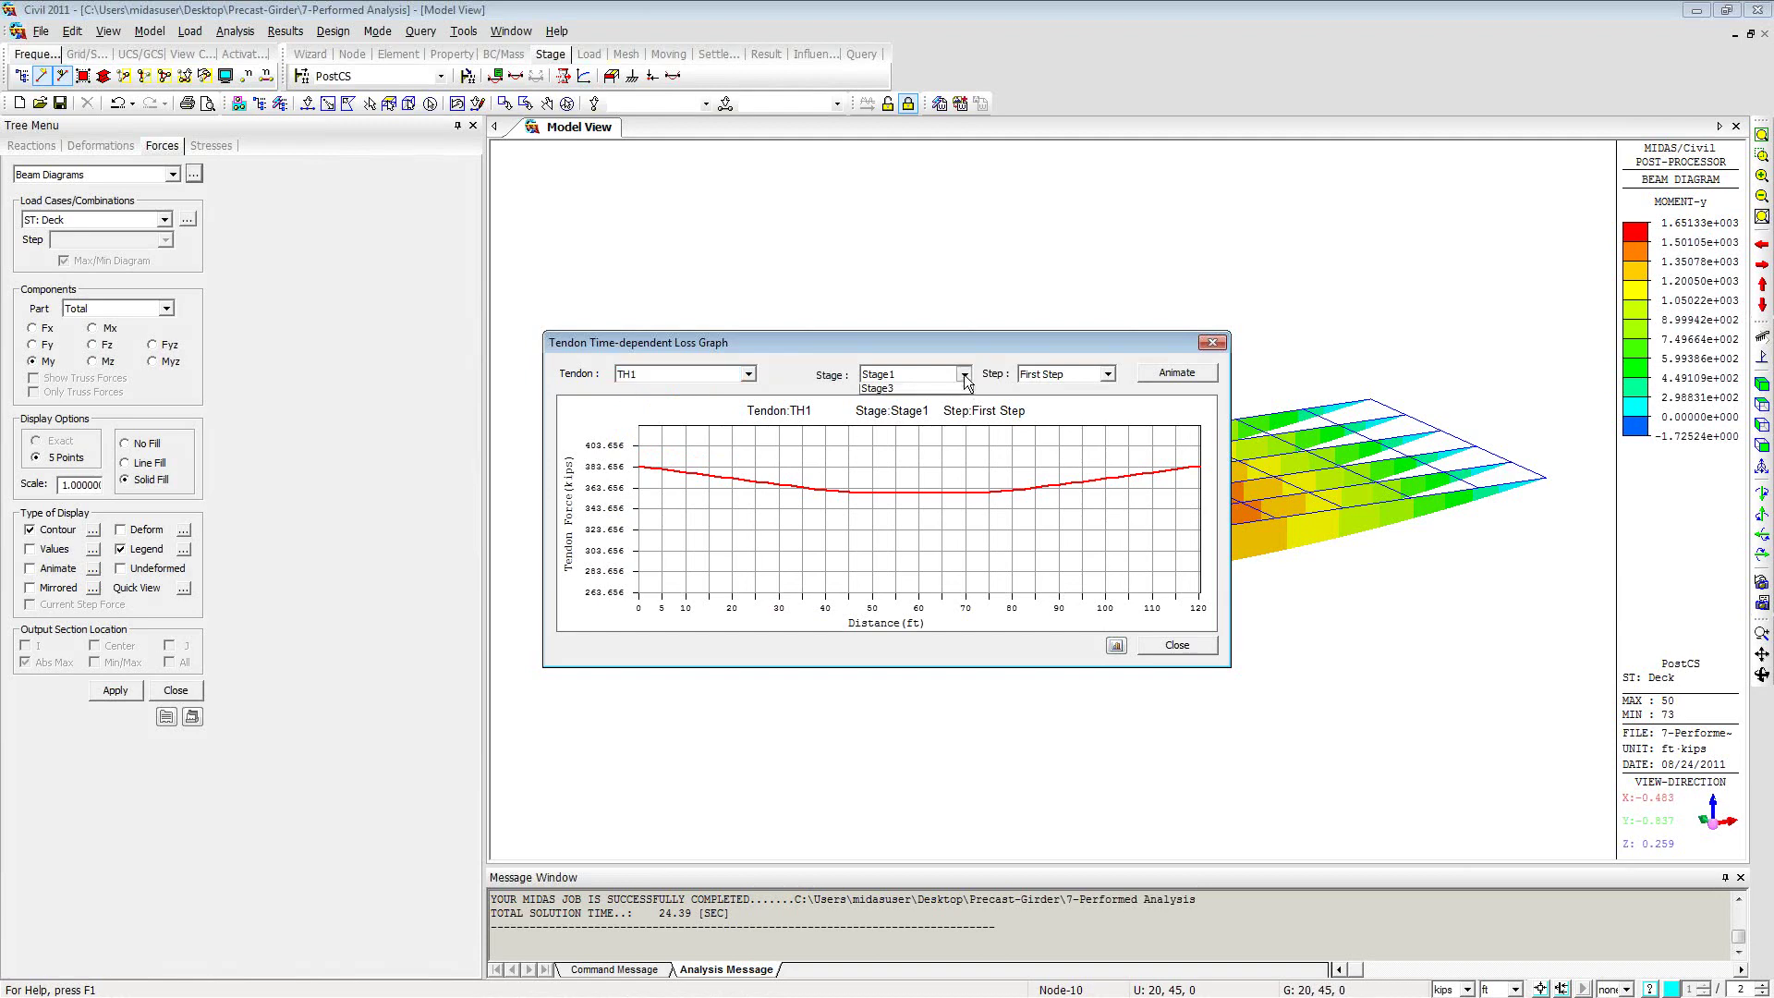
left_click(927, 389)
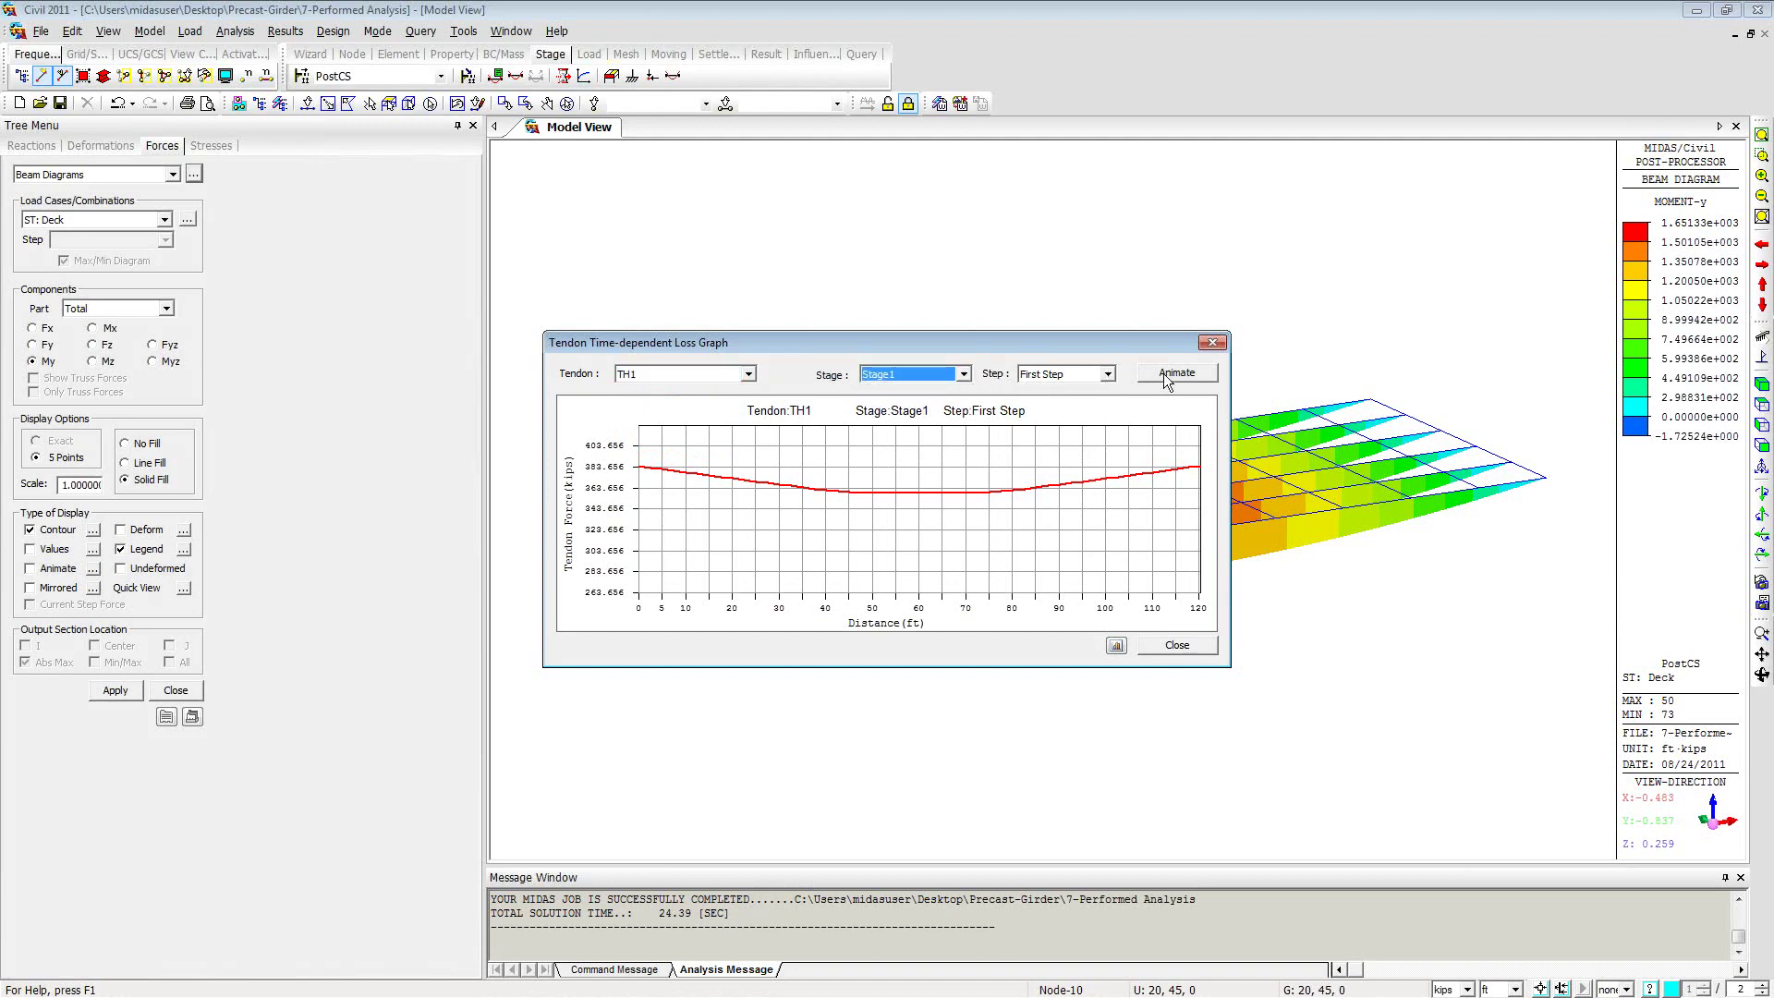
left_click(1107, 374)
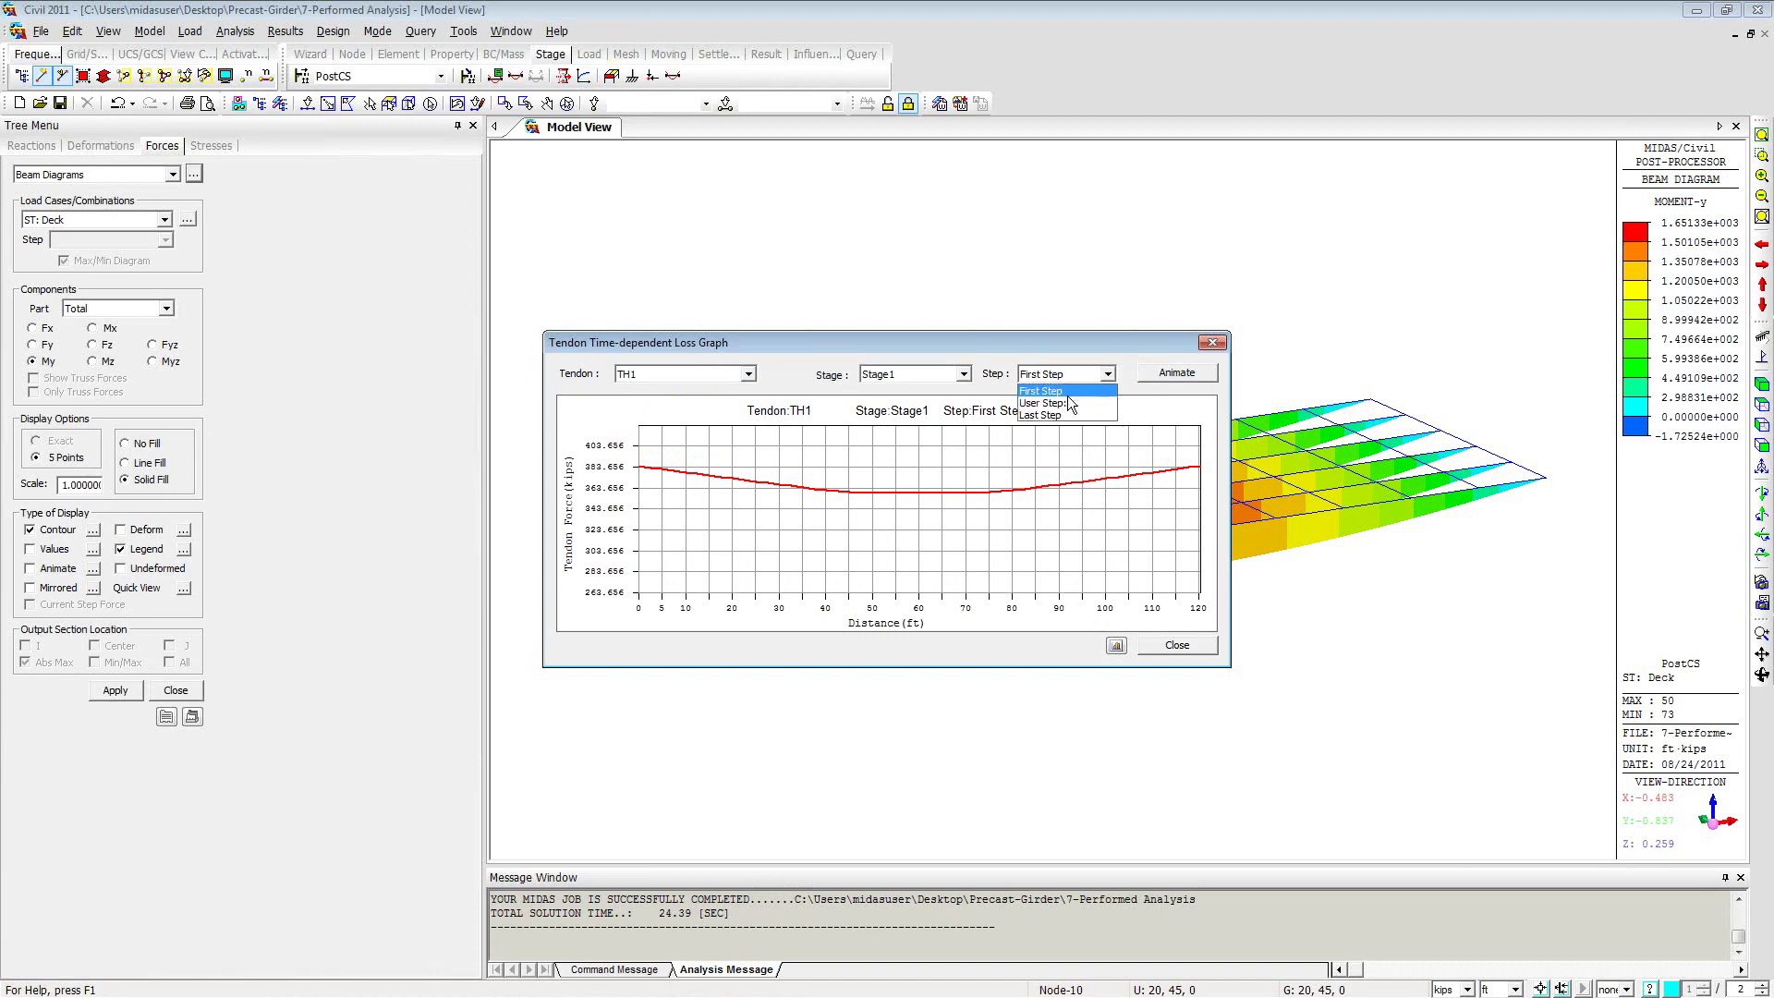
left_click(1062, 404)
left_click(1097, 375)
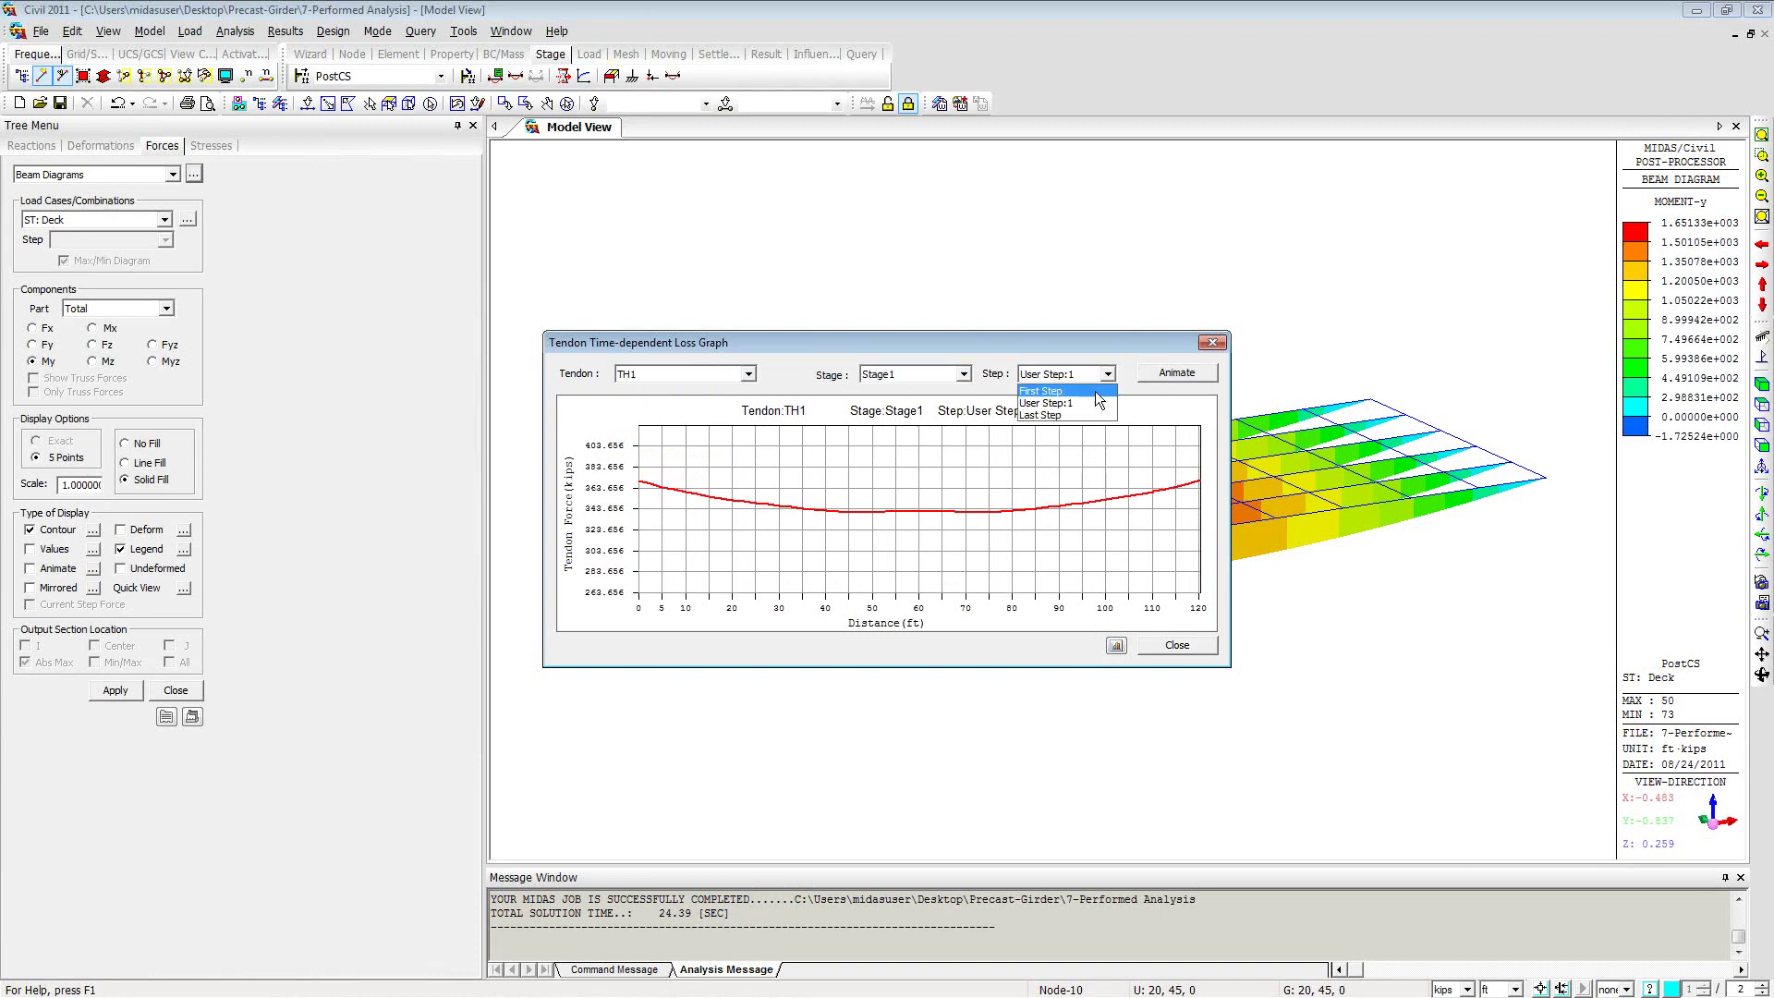
left_click(1072, 415)
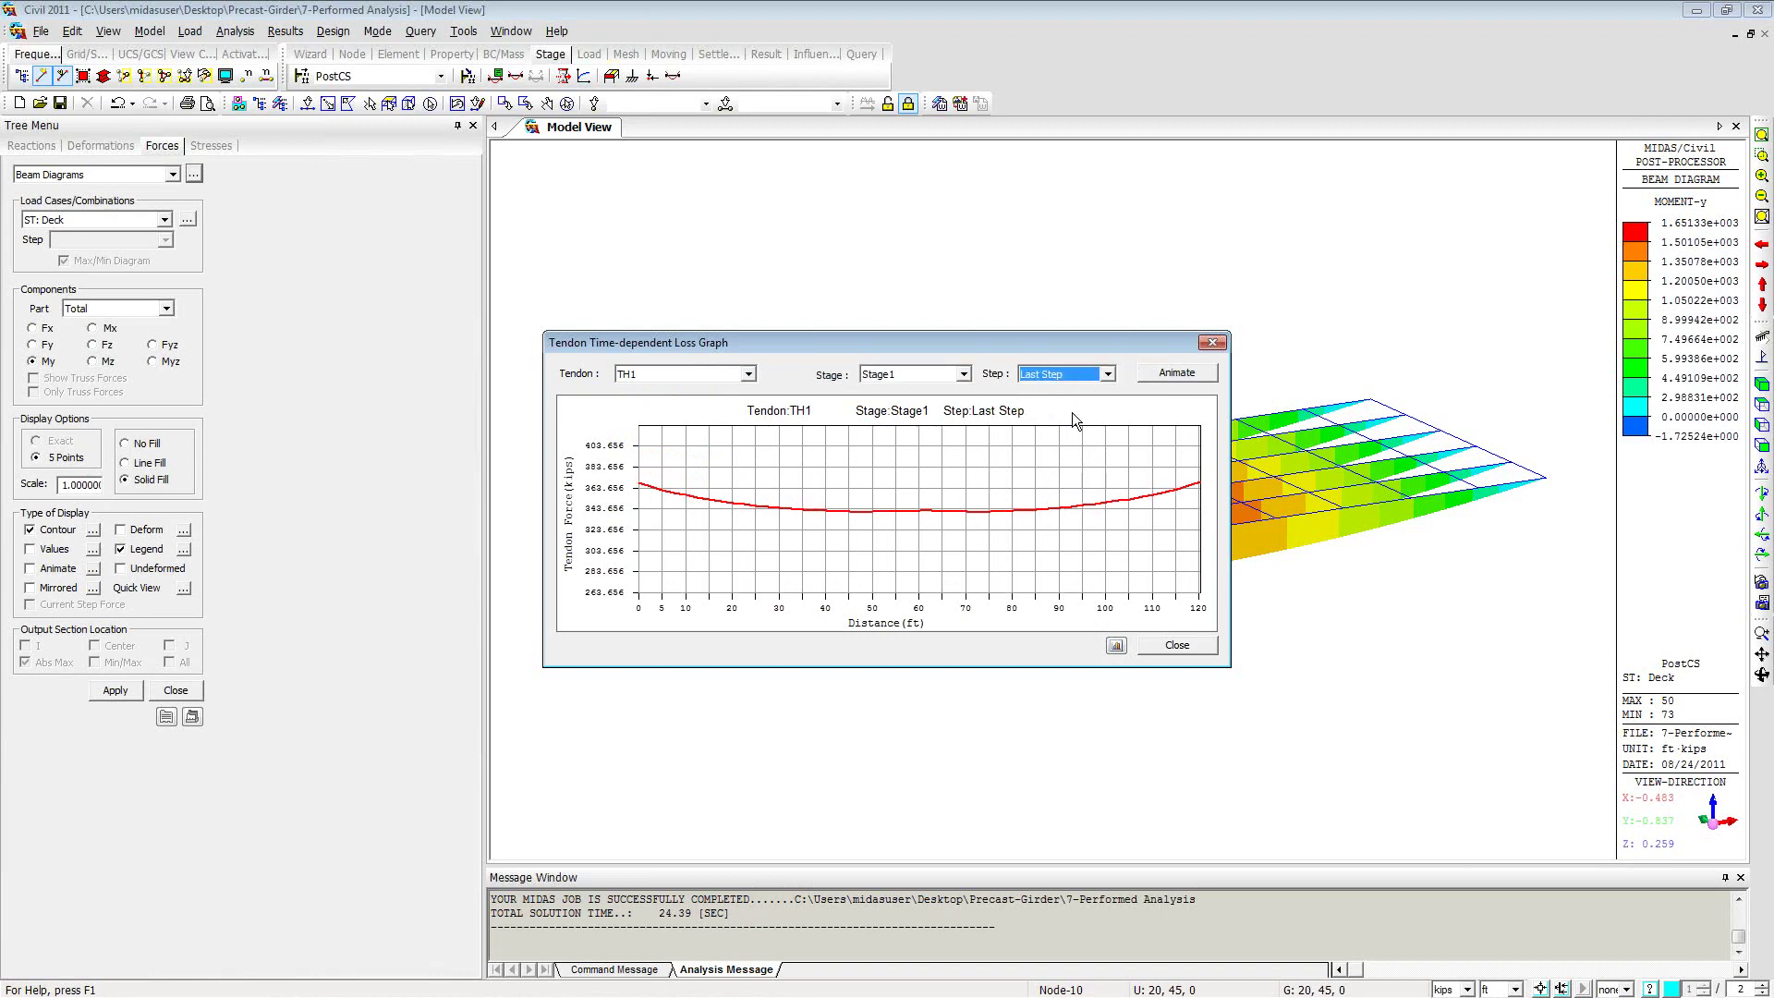
Step: Animate the TH1 tendon loss graph and display it for Stage3 at Last Step before closing it
left_click(1180, 374)
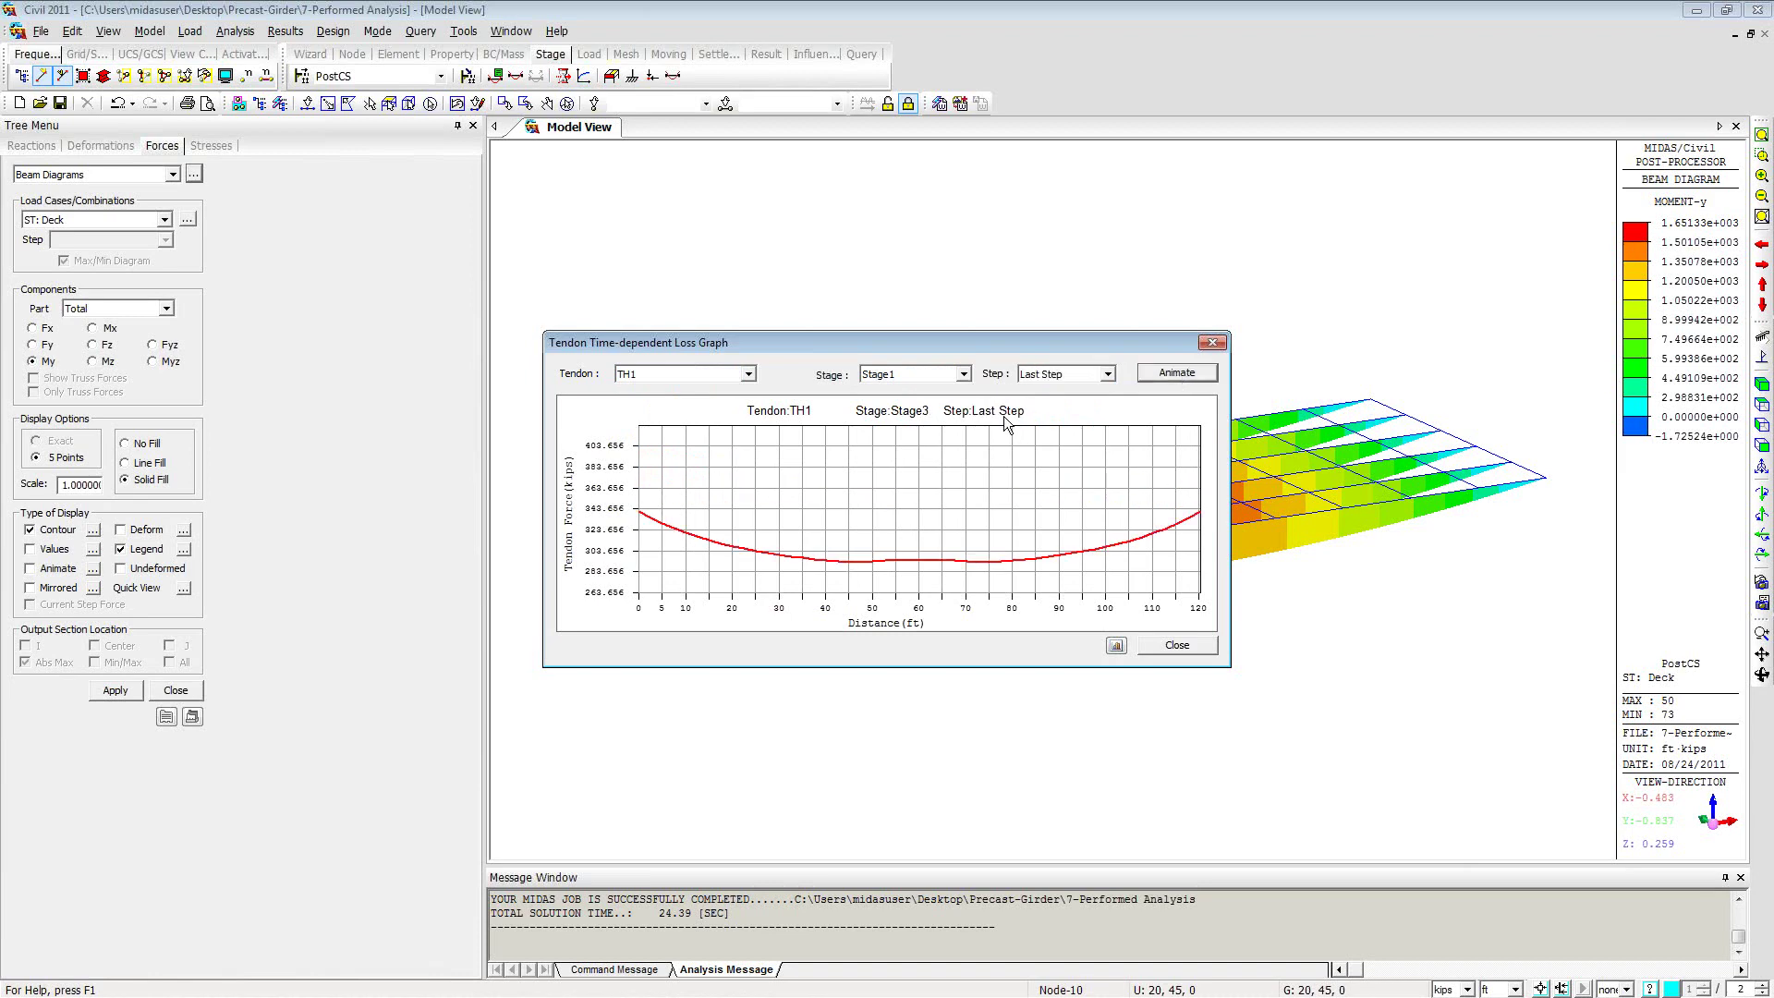
left_click(962, 374)
left_click(906, 414)
left_click(1105, 374)
left_click(1057, 402)
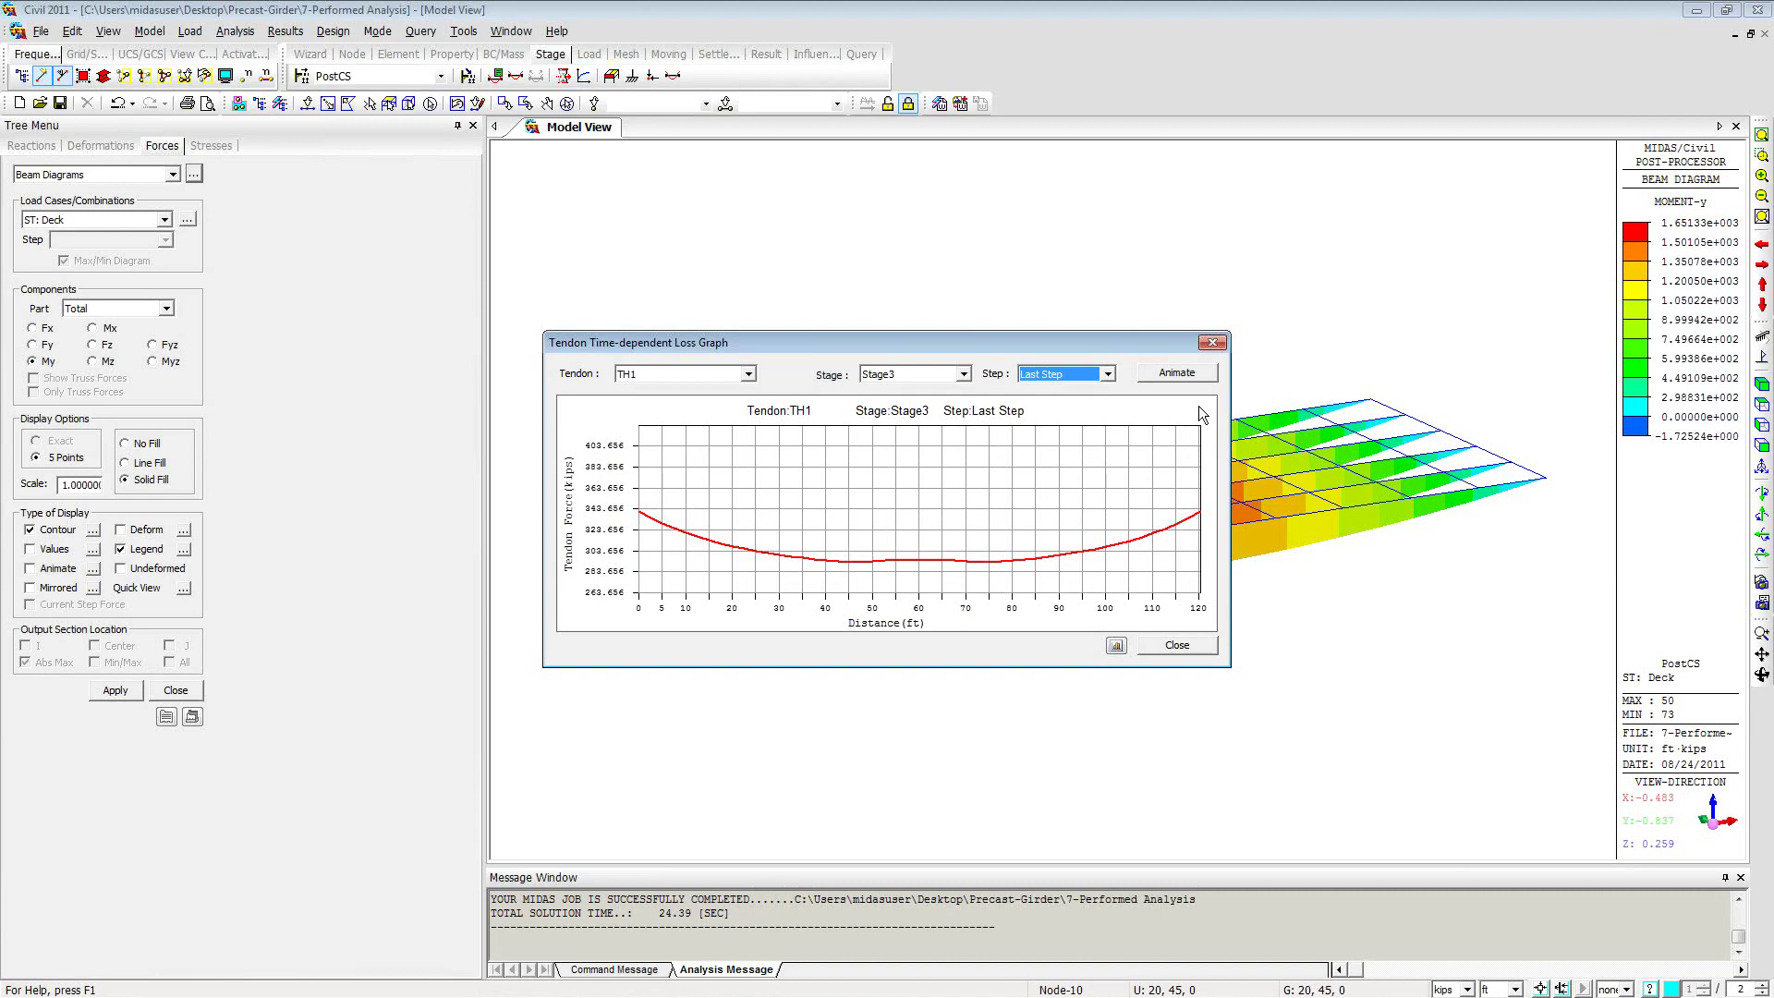
left_click(1213, 343)
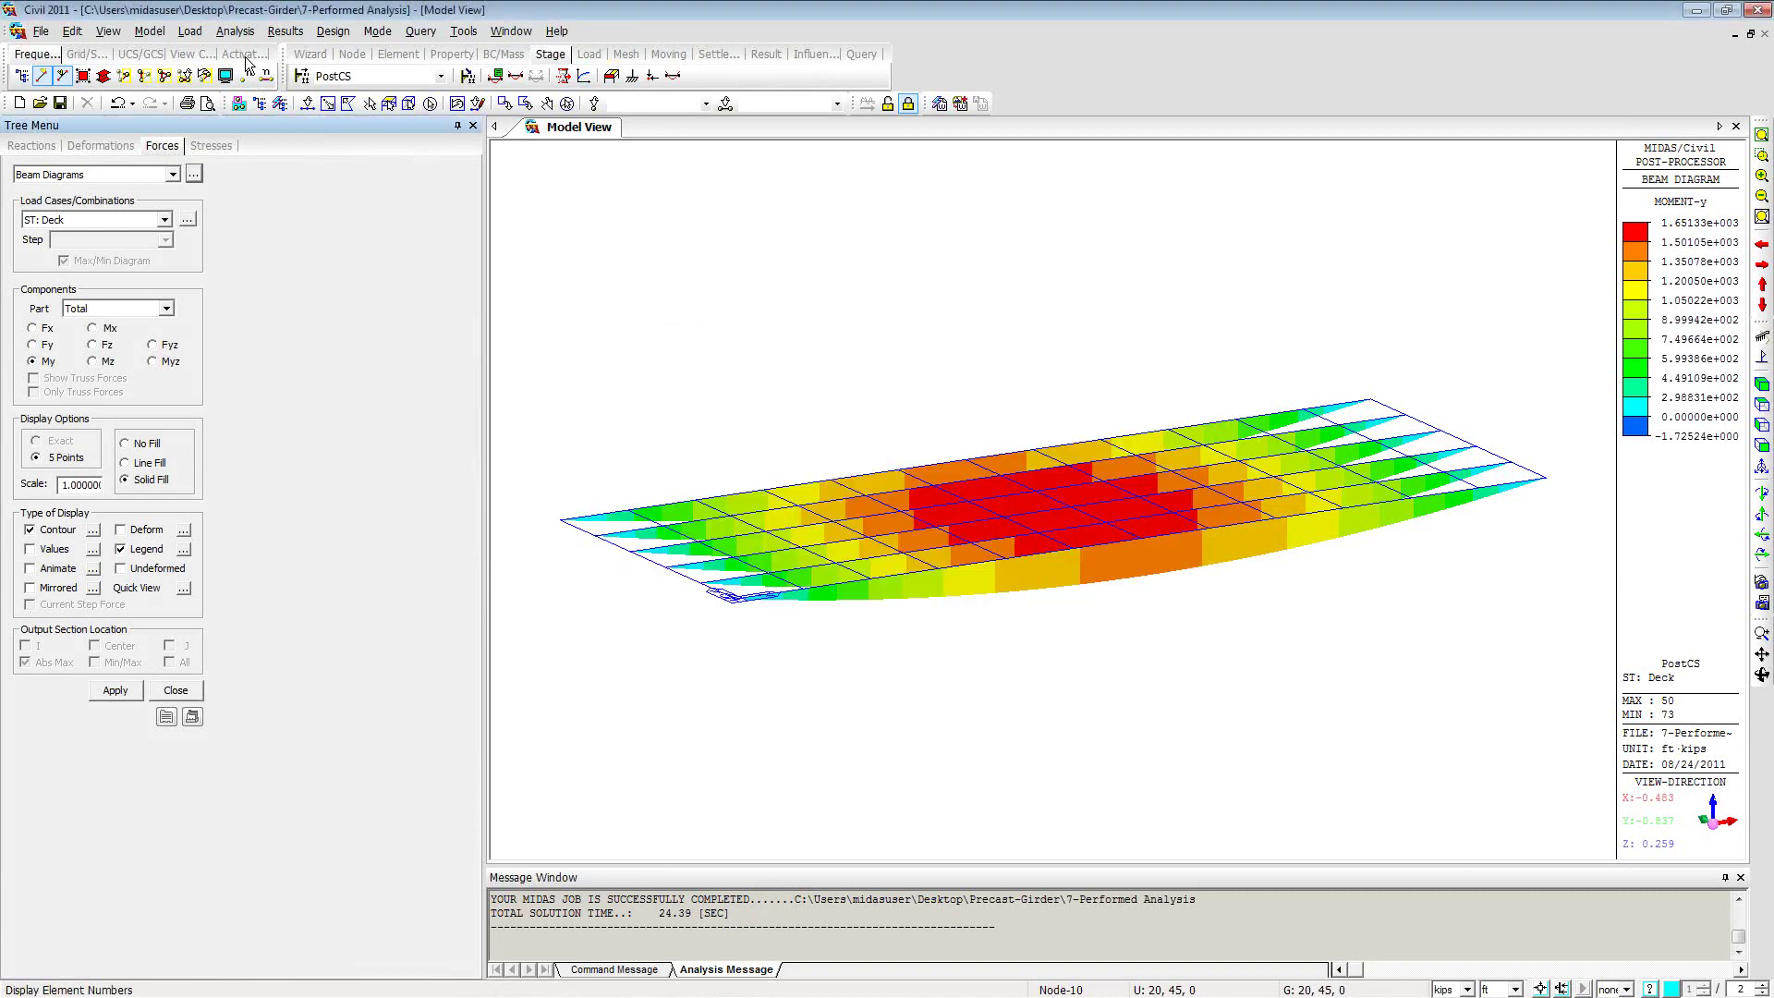